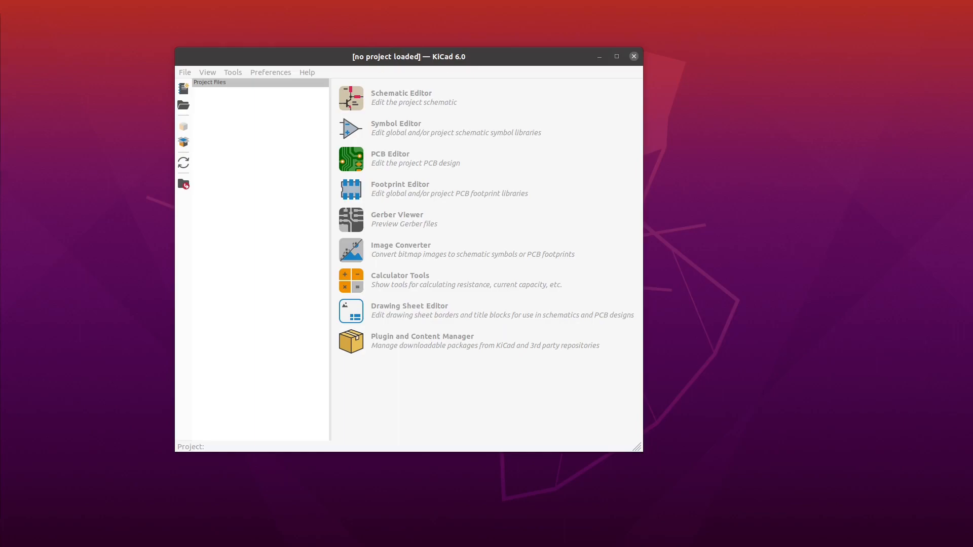
- Switch to Firefox and go to digikey.com
drag(0, 286, 368, 2)
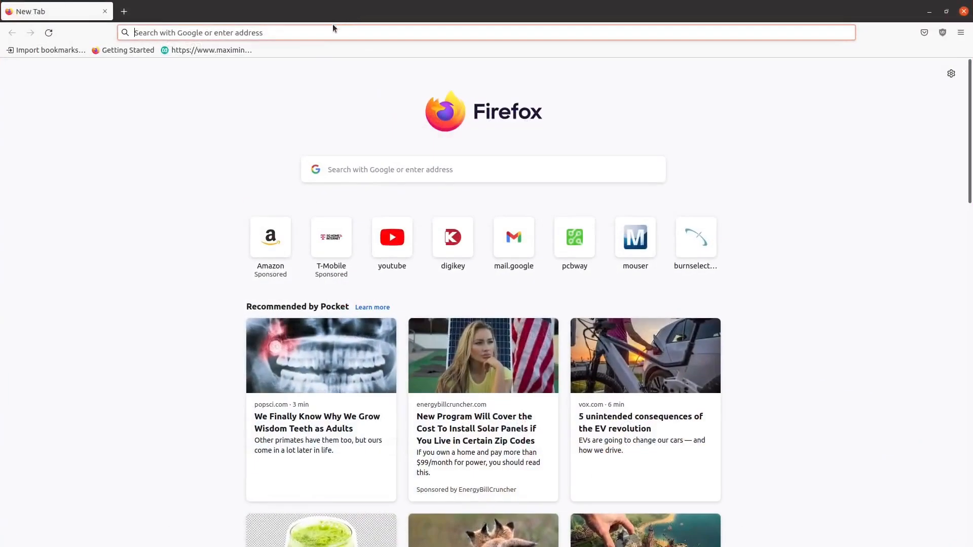
click(332, 27)
text(digikey.com/)
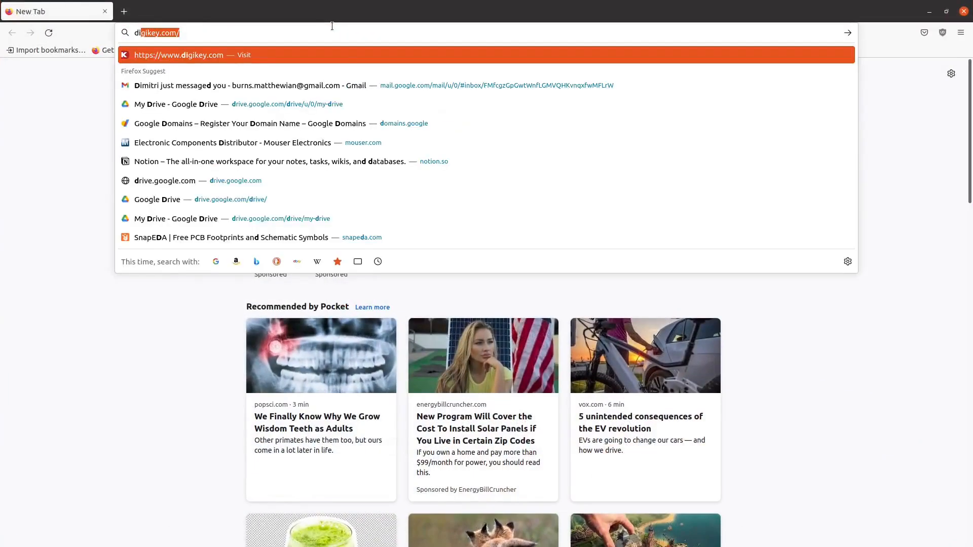
key(Return)
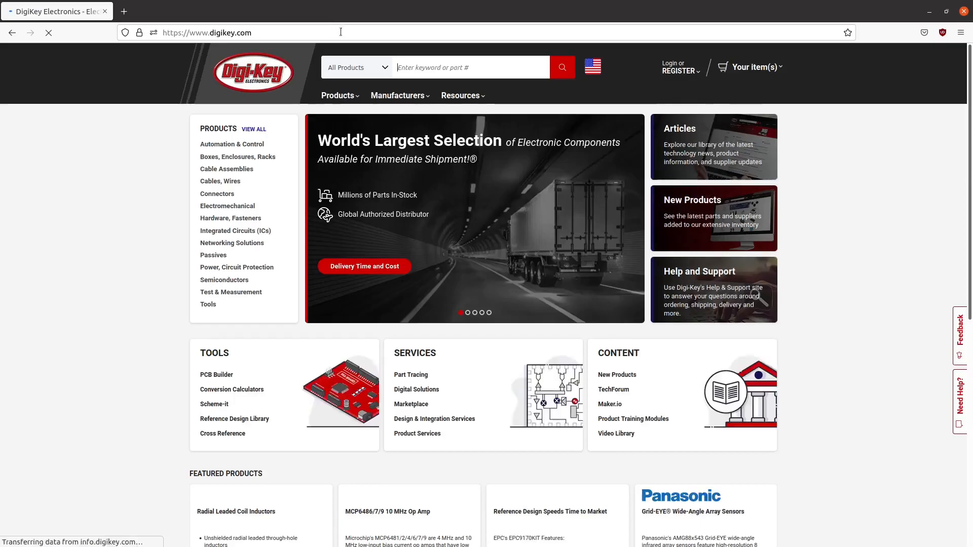
- Search all products for "switching regulator"
click(424, 67)
text(s)
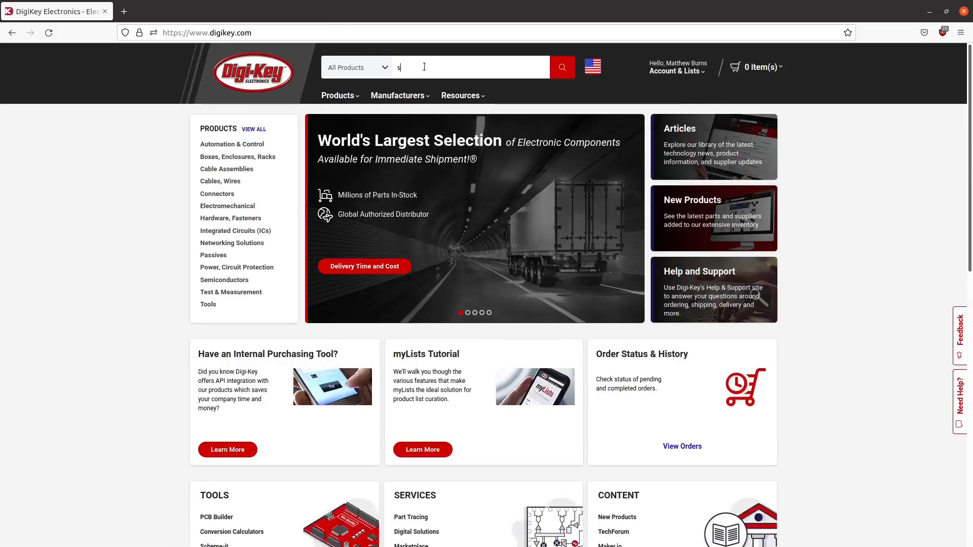
text(witching regulator)
key(Return)
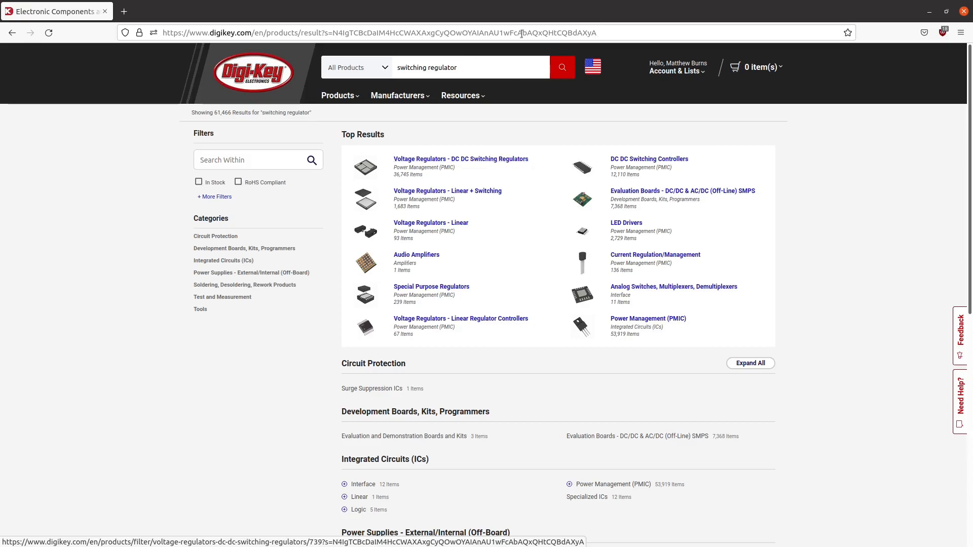
- Restore the browser window to full size and show the Voltage Regulators - DC DC Switching Regulators category
key(super+Right)
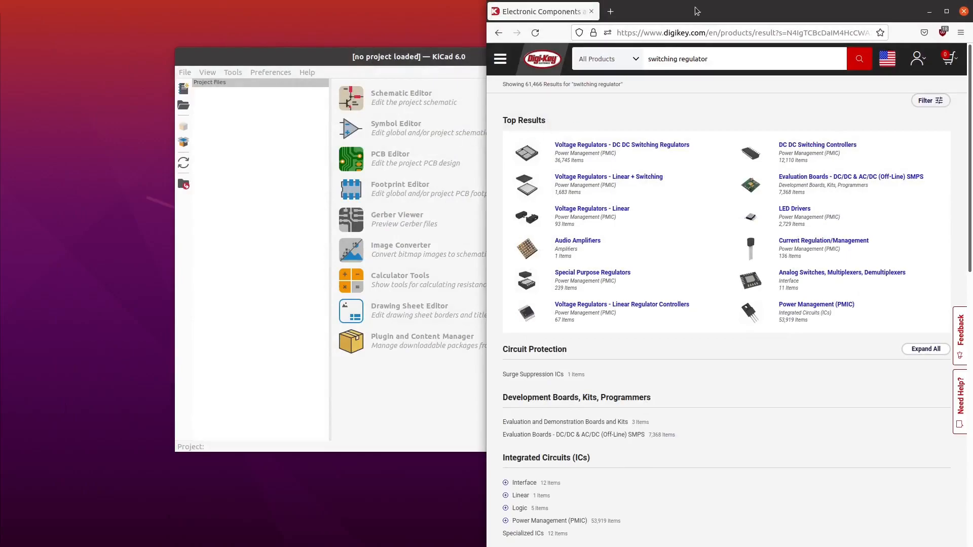
double_click(696, 10)
click(363, 130)
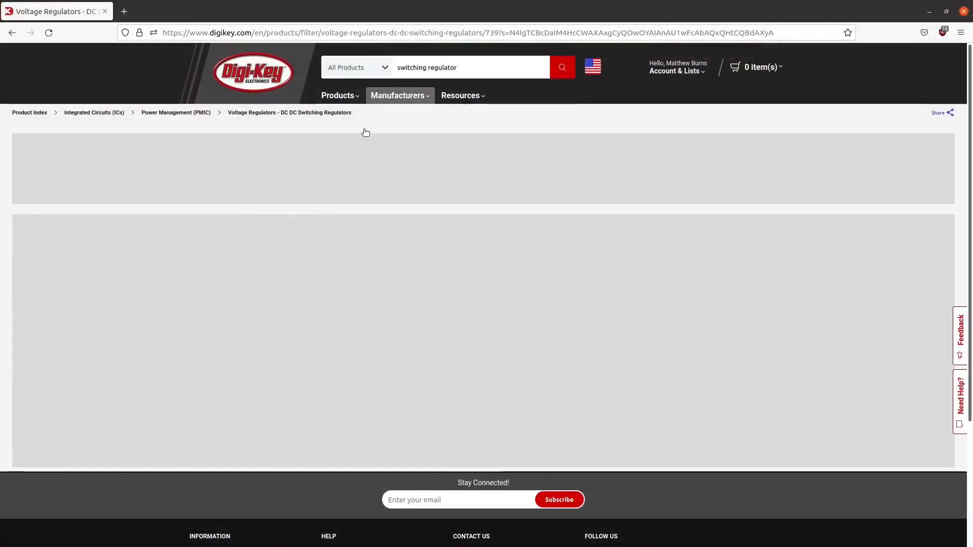
- Limit the parts to Active product status and In Stock, and exclude marketplace products
click(392, 197)
click(44, 355)
click(307, 355)
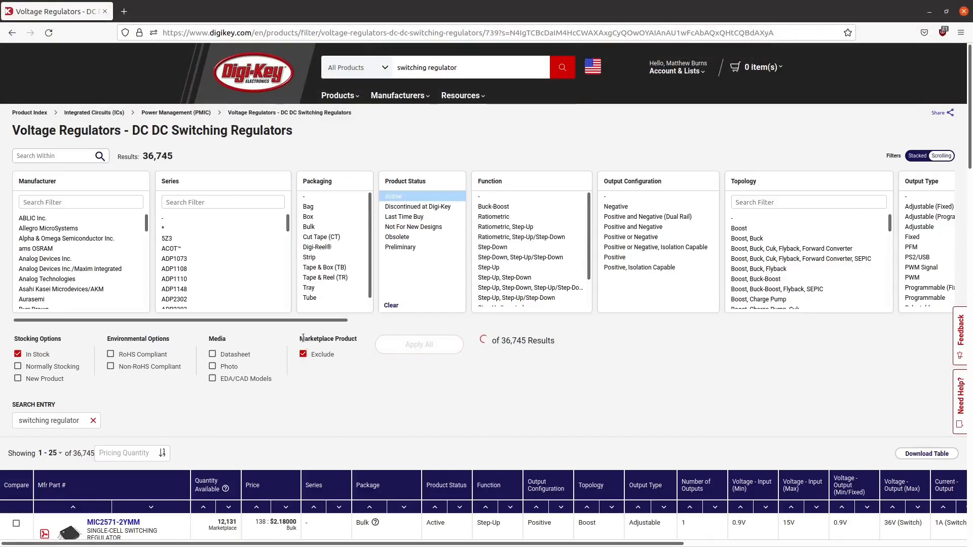
- Select the output configurations from Positive and Negative (Dual Rail) through Positive, and apply all chosen filters
drag(308, 318, 444, 314)
drag(354, 218, 352, 259)
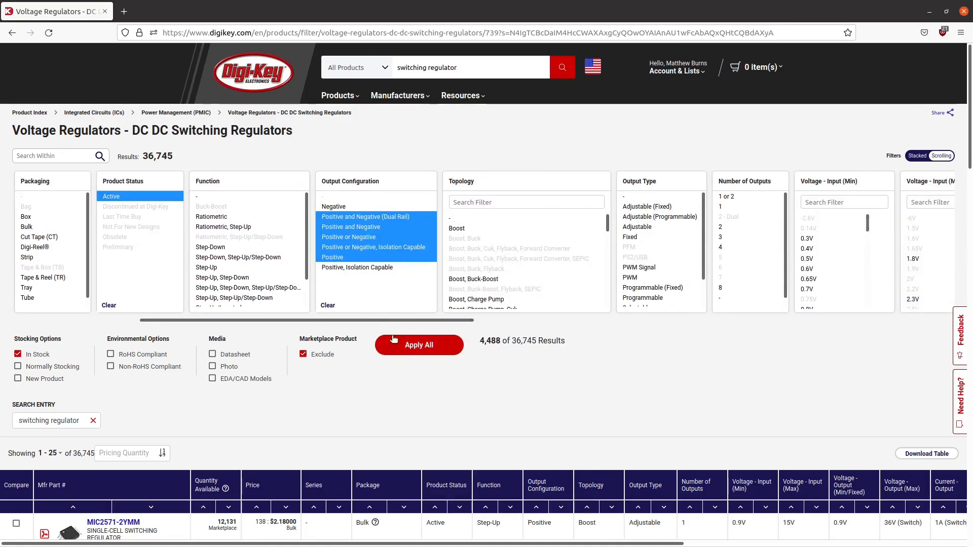
click(398, 343)
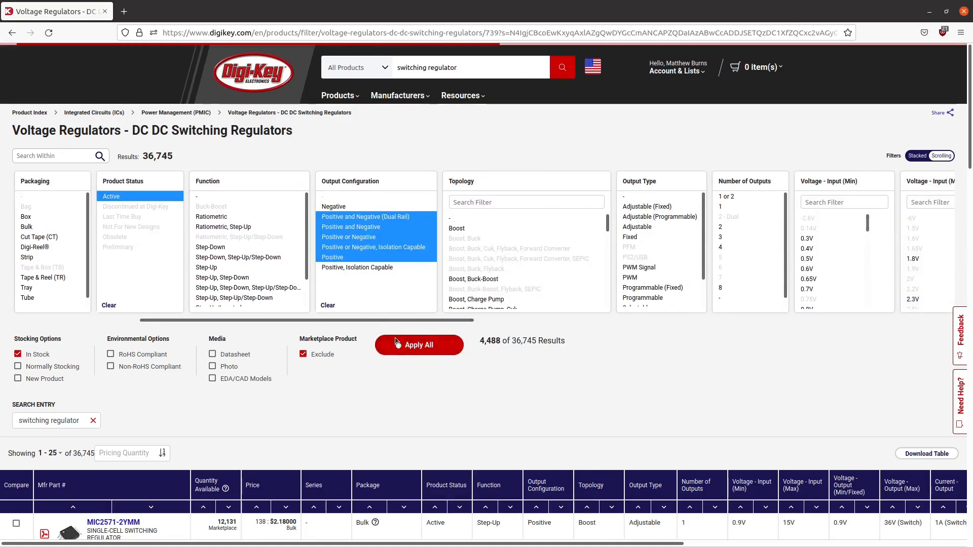
- Filter the topology to the range of Buck options down to and including Buck-Boost, and apply it
scroll(386, 257, down, 5)
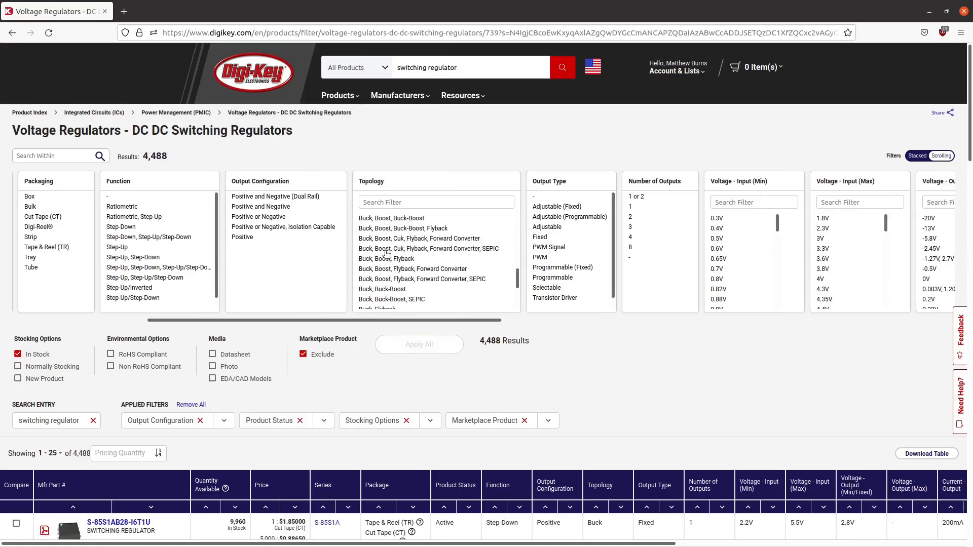
scroll(387, 252, up, 1)
drag(376, 247, 408, 275)
scroll(415, 277, down, 2)
scroll(408, 268, down, 1)
click(408, 344)
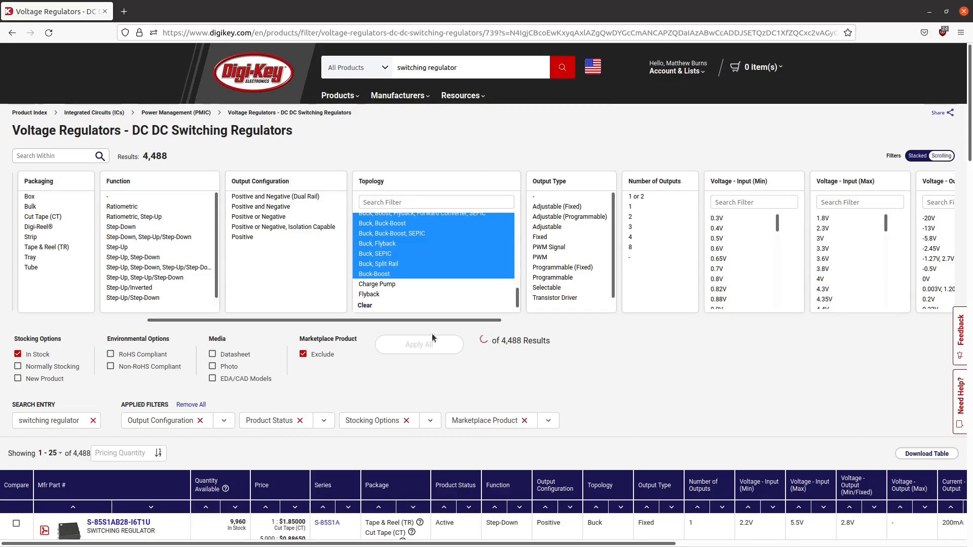
drag(433, 320, 361, 321)
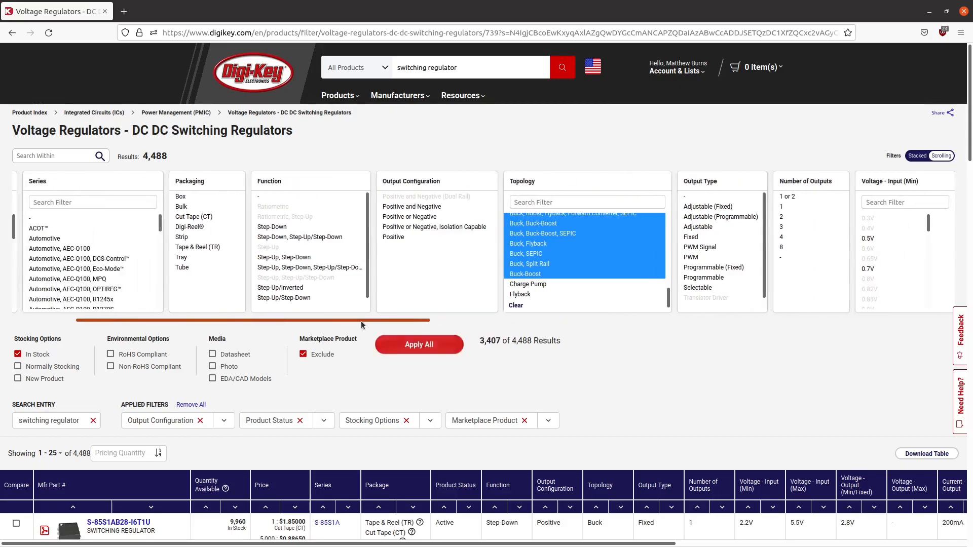
click(413, 347)
- Apply a number-of-outputs filter of 1 or 2, 1 and 2, and select both Surface Mount mounting types
drag(760, 203, 756, 218)
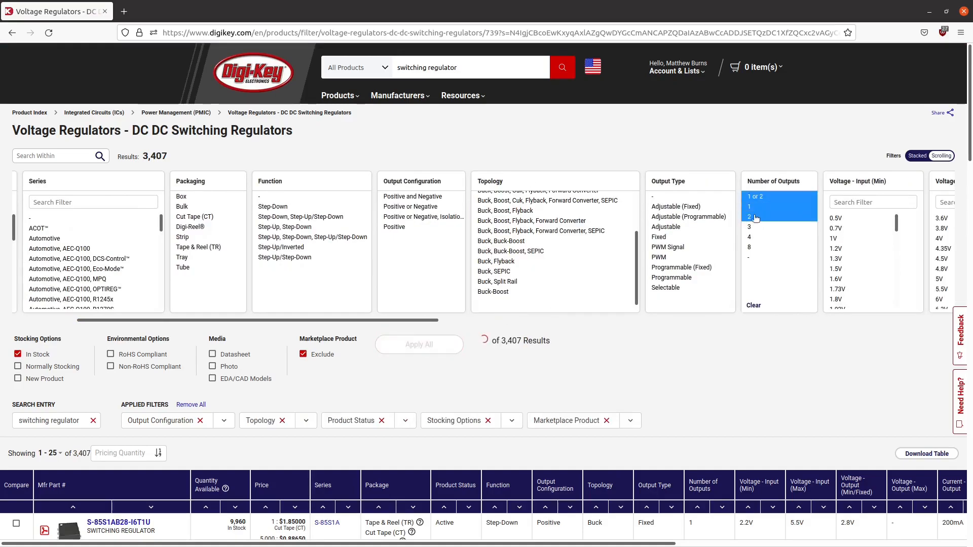
click(430, 349)
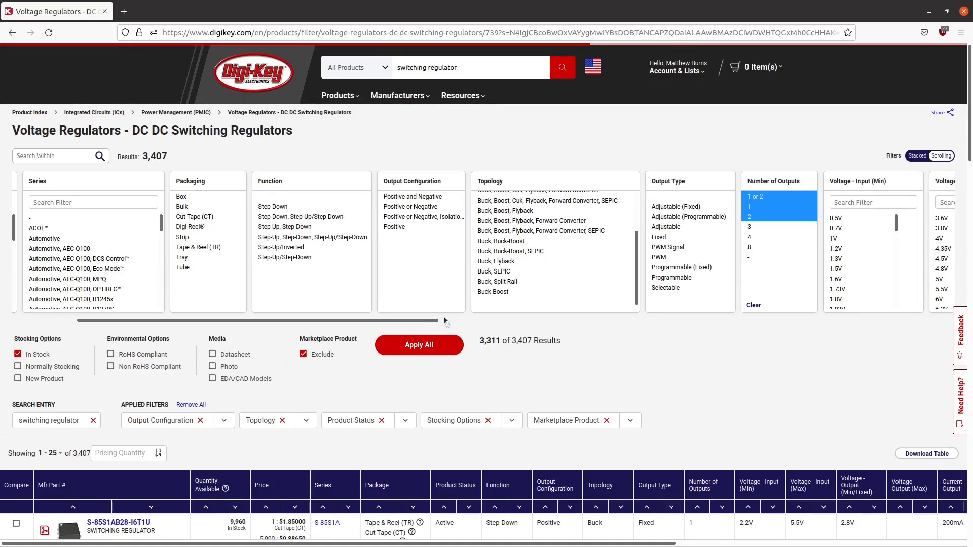
drag(425, 320, 904, 345)
drag(729, 207, 728, 198)
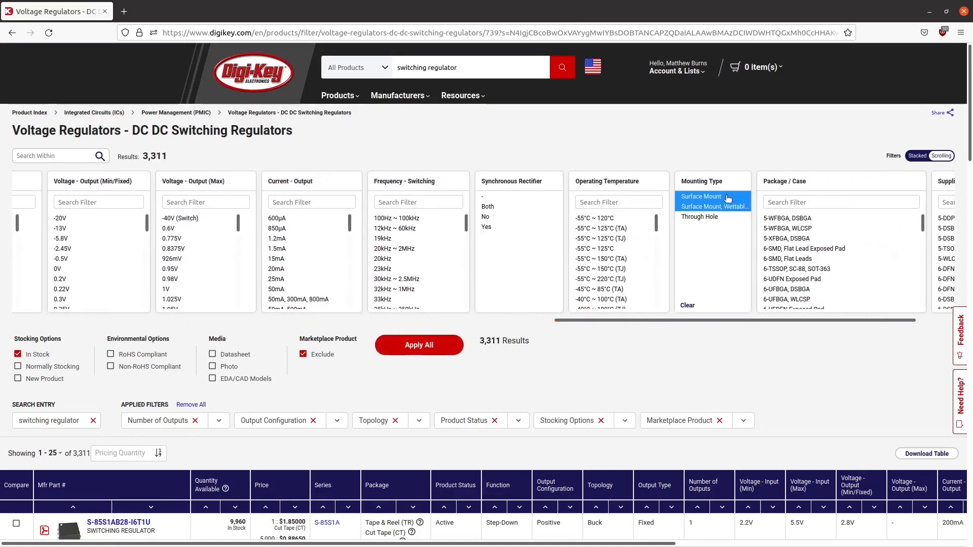
- Select the output currents from 1.5A (Switch) up to 40A plus the unspecified "-" entry, and apply them with the mounting type filter
drag(680, 323, 490, 305)
scroll(690, 260, down, 5)
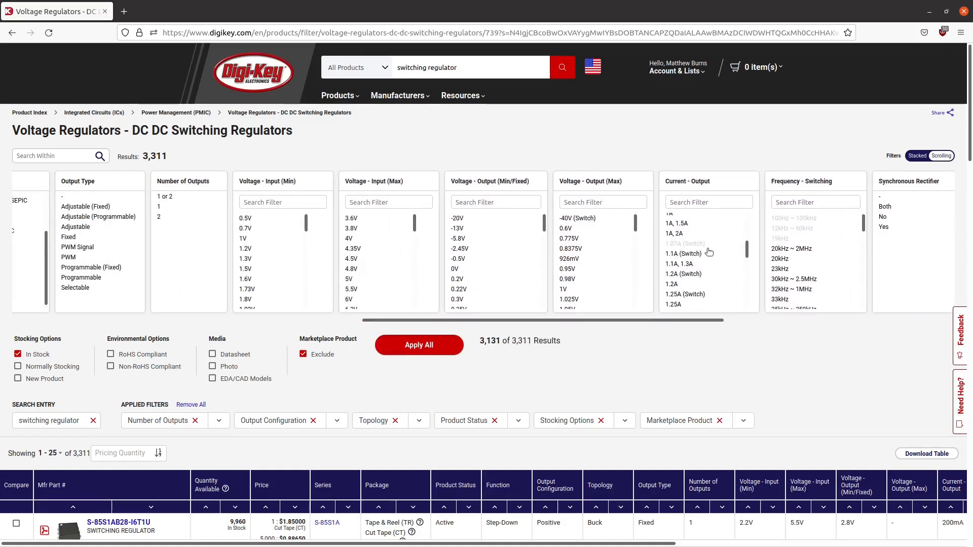
scroll(709, 252, up, 2)
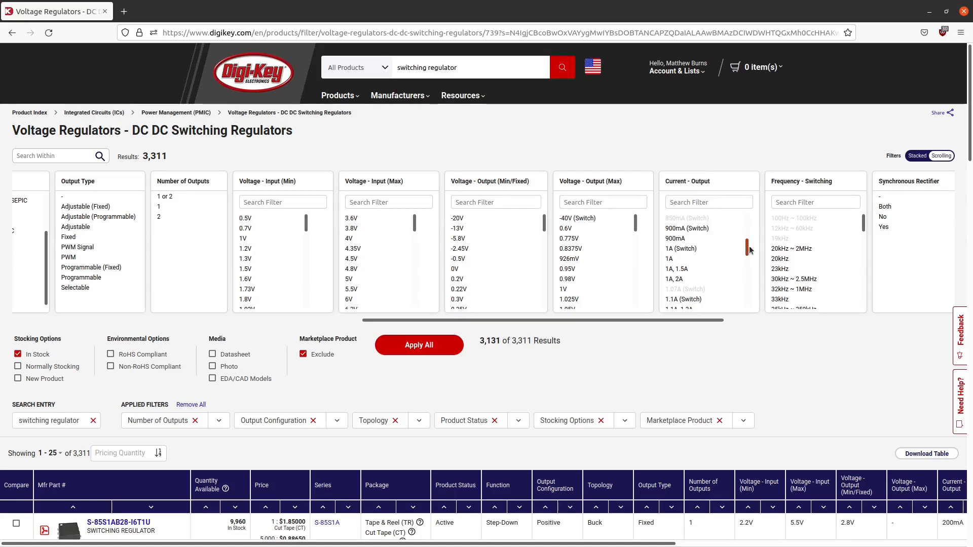
drag(750, 250, 751, 248)
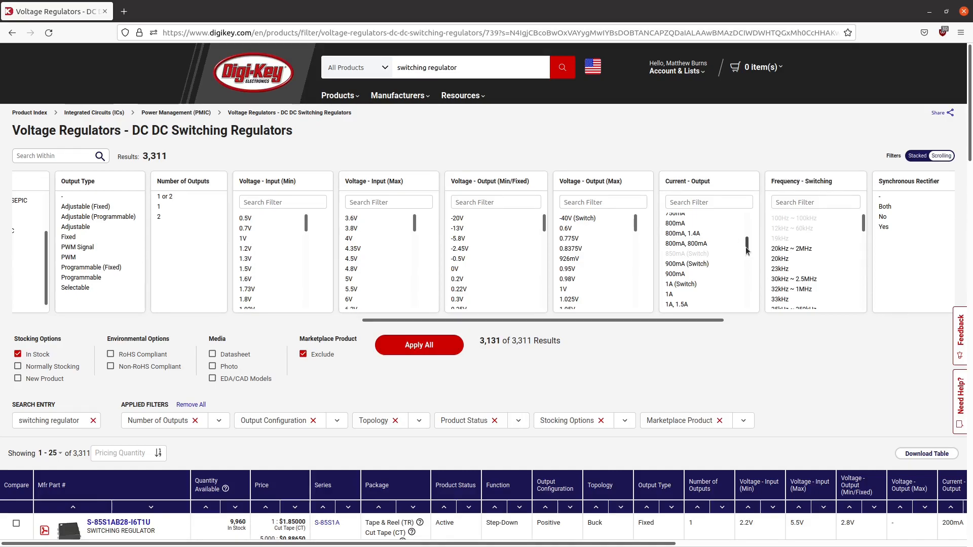
drag(747, 251, 749, 261)
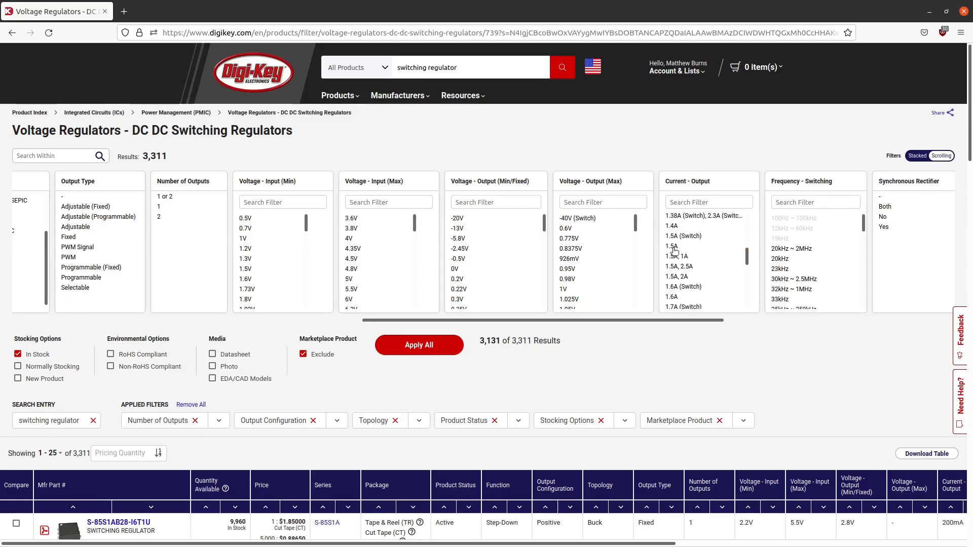
mouse_move(687, 237)
mouse_down()
mouse_move(704, 274)
mouse_move(675, 231)
mouse_up()
scroll(706, 270, down, 10)
scroll(691, 261, down, 10)
scroll(704, 273, down, 3)
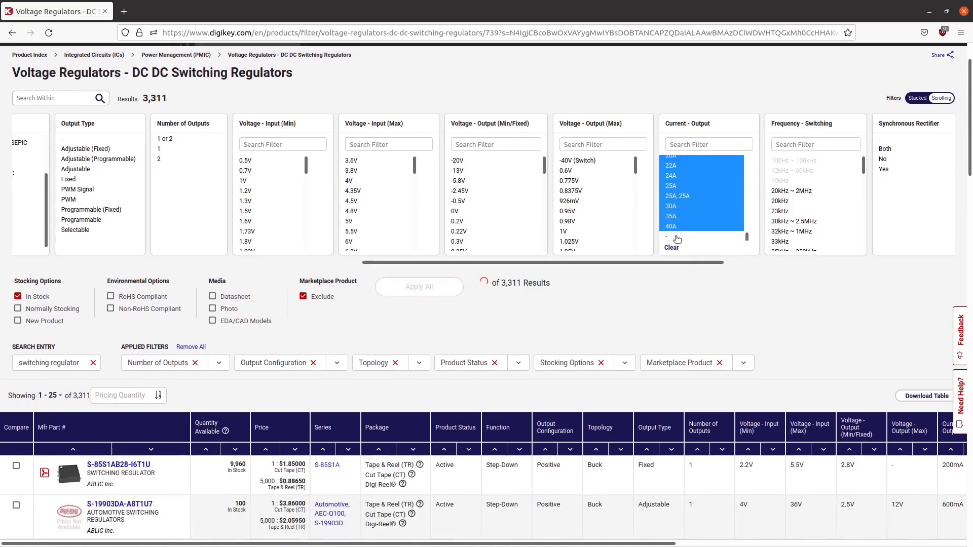
click(675, 236)
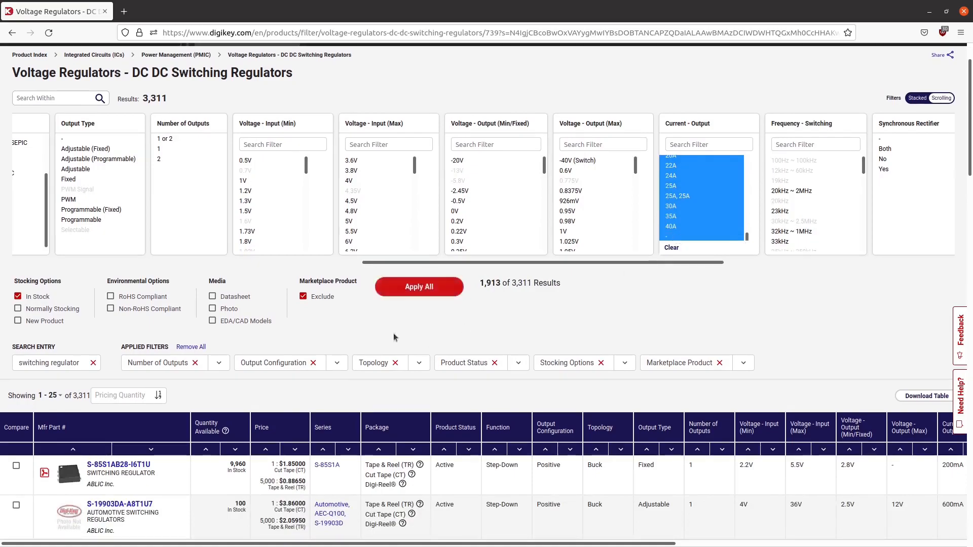
click(441, 292)
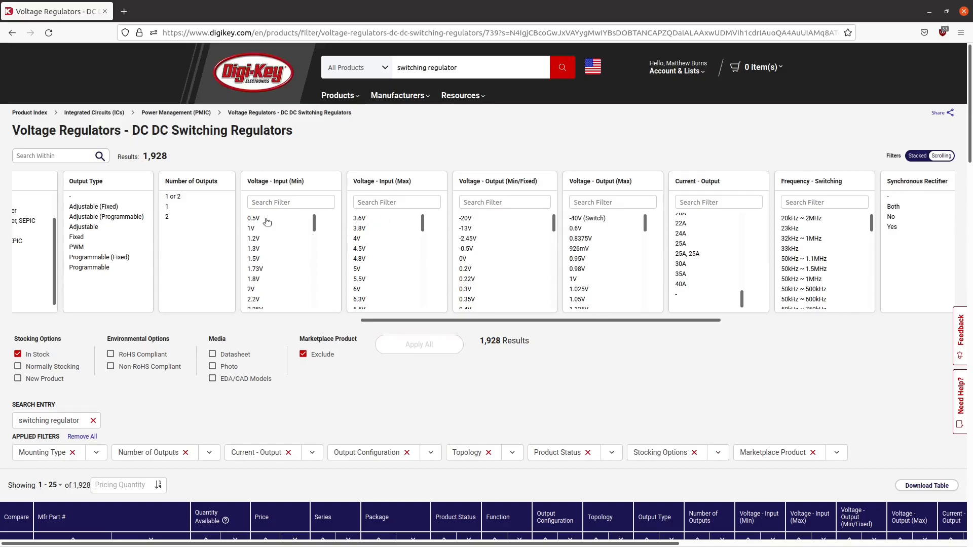
- Filter the minimum input voltage to 18V, 21V, 30V, 36V and the unspecified "-" entry, and apply it
scroll(278, 243, down, 3)
scroll(278, 243, down, 5)
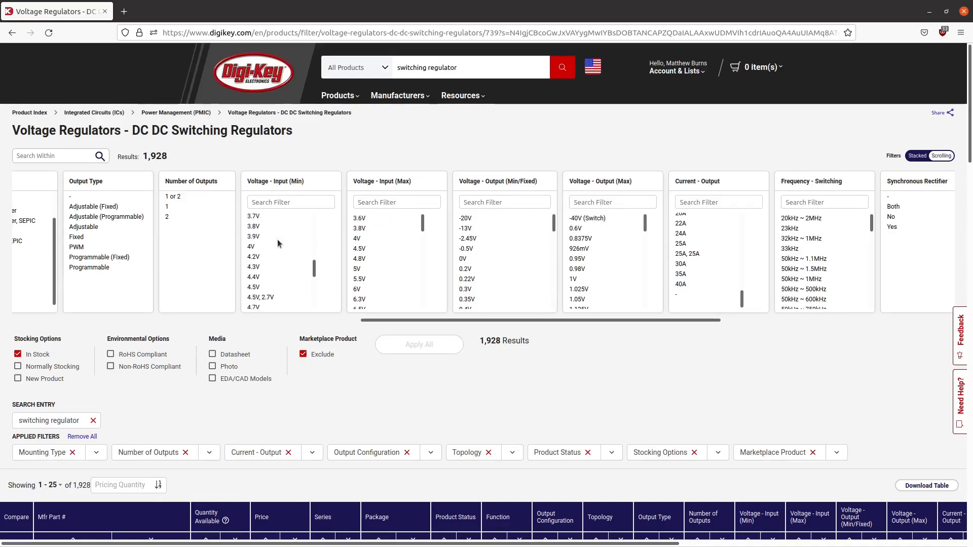
scroll(278, 243, down, 3)
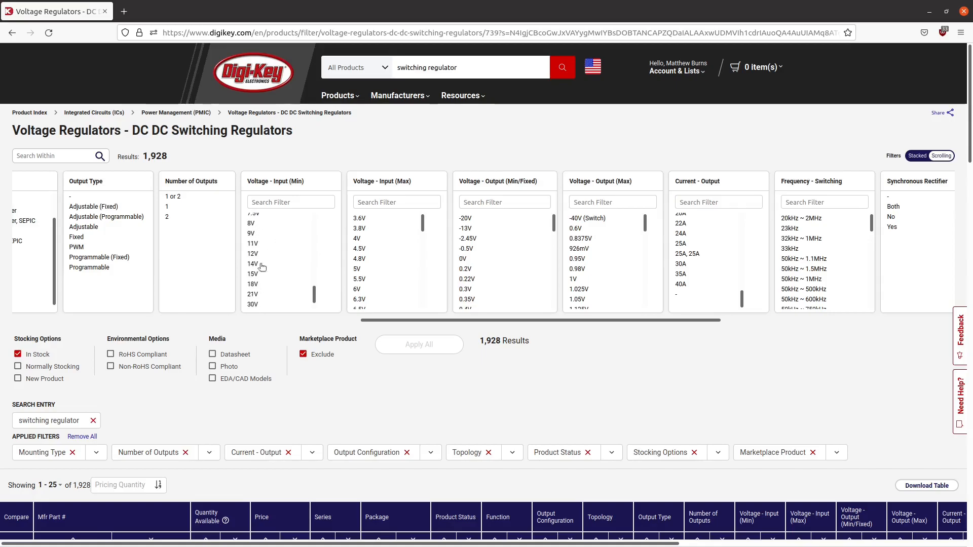
drag(258, 255, 263, 295)
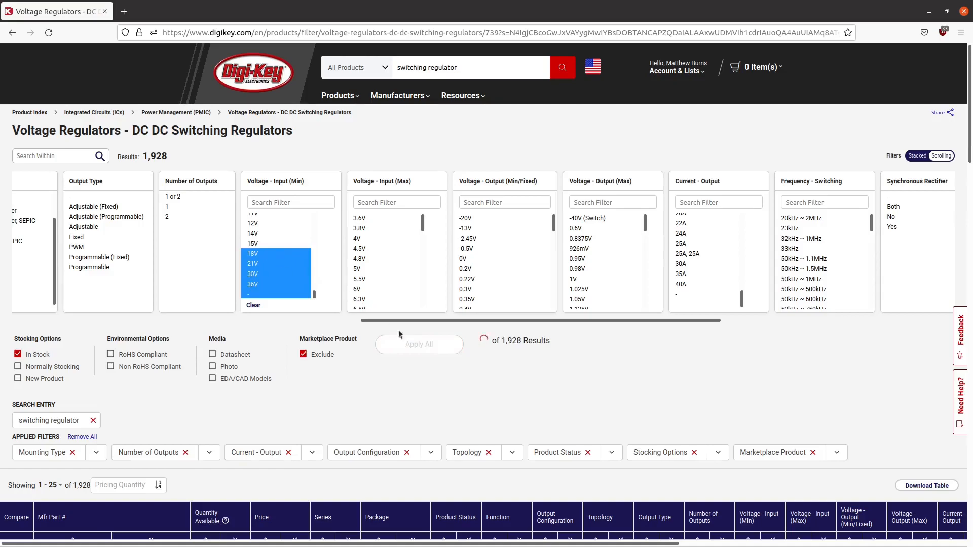
click(446, 349)
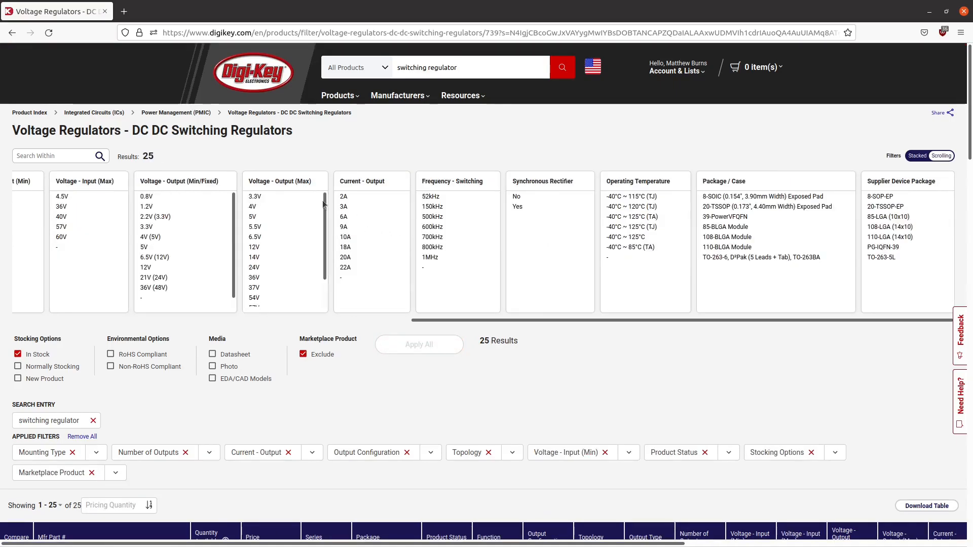
- Filter the maximum input voltage to 36V, 40V, 57V, 60V and "-", leaving the maximum output voltage unfiltered
click(307, 198)
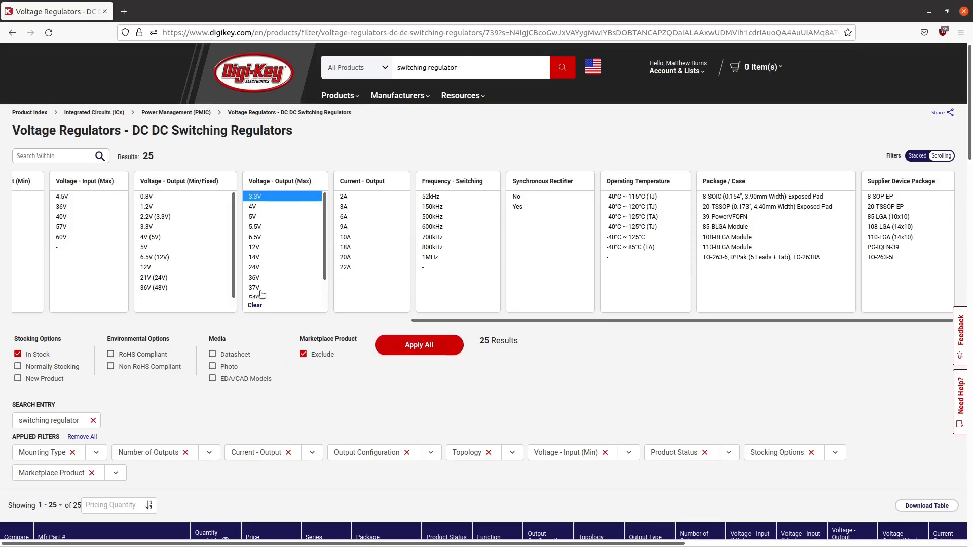
click(255, 305)
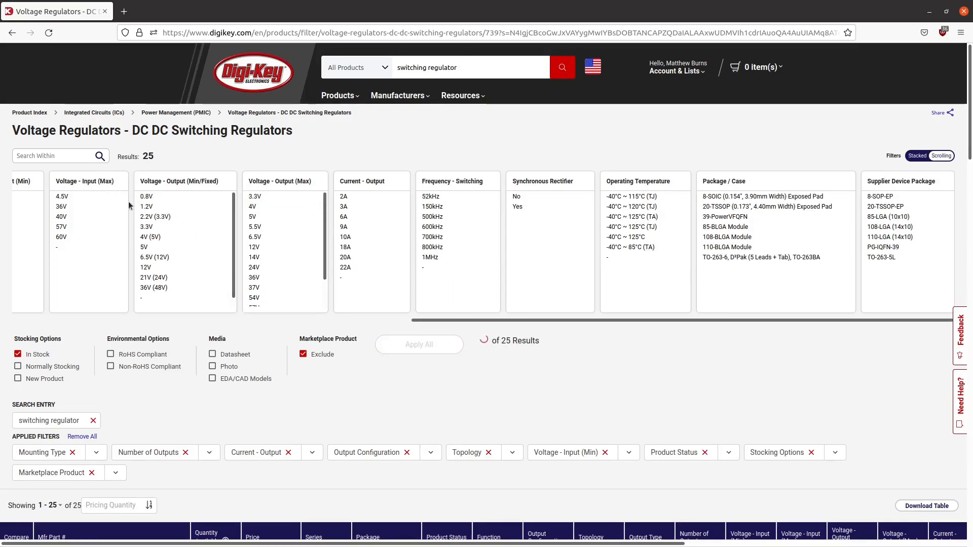
drag(70, 208, 72, 242)
shift+click(81, 247)
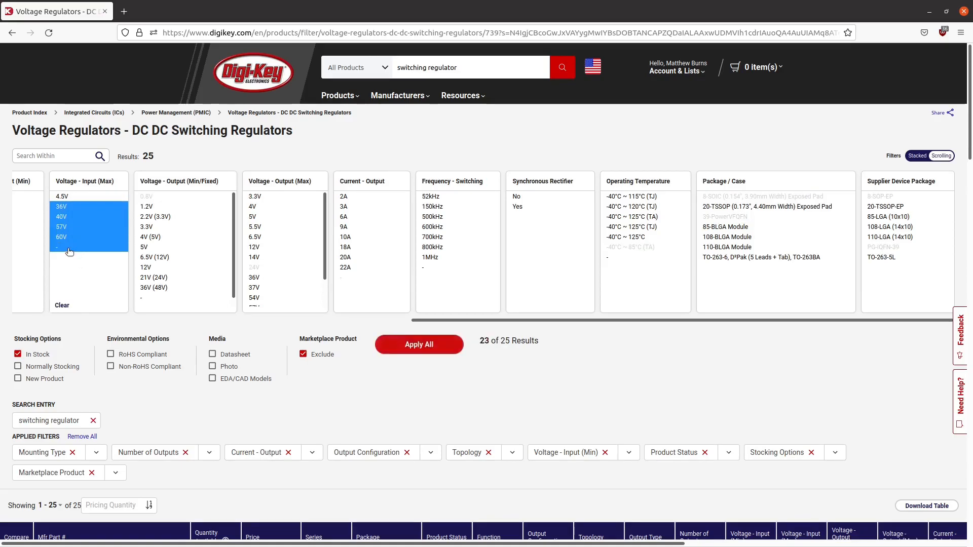
click(405, 346)
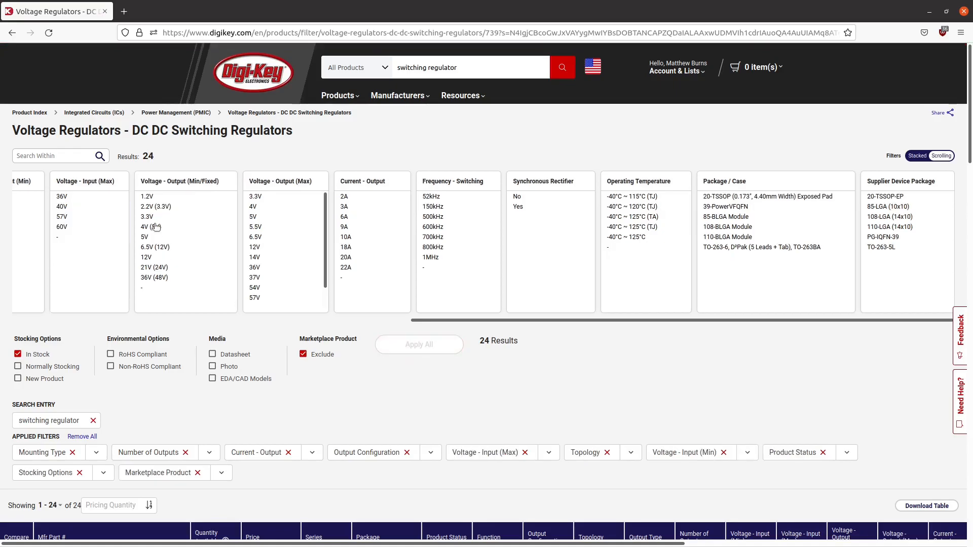
drag(155, 218, 161, 228)
drag(176, 209, 157, 237)
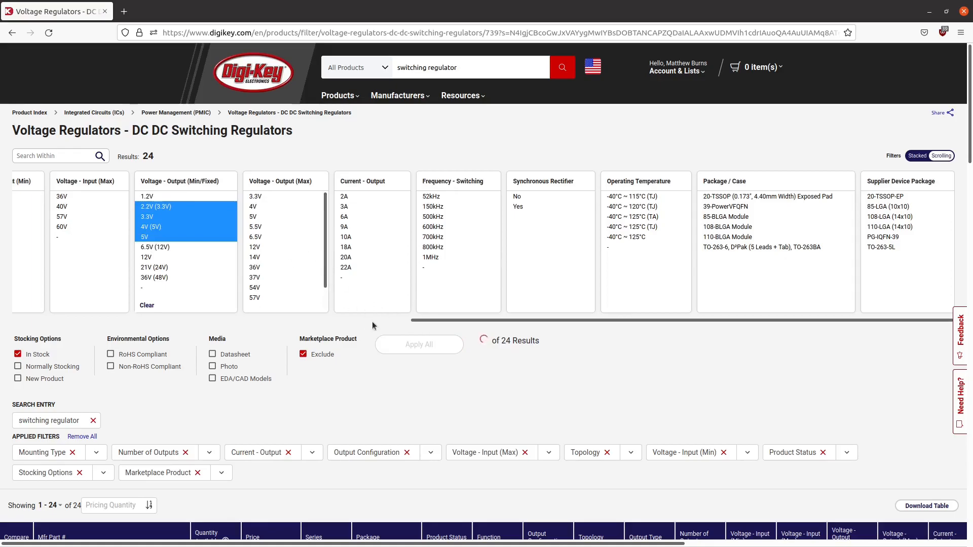
drag(424, 319, 101, 343)
click(474, 305)
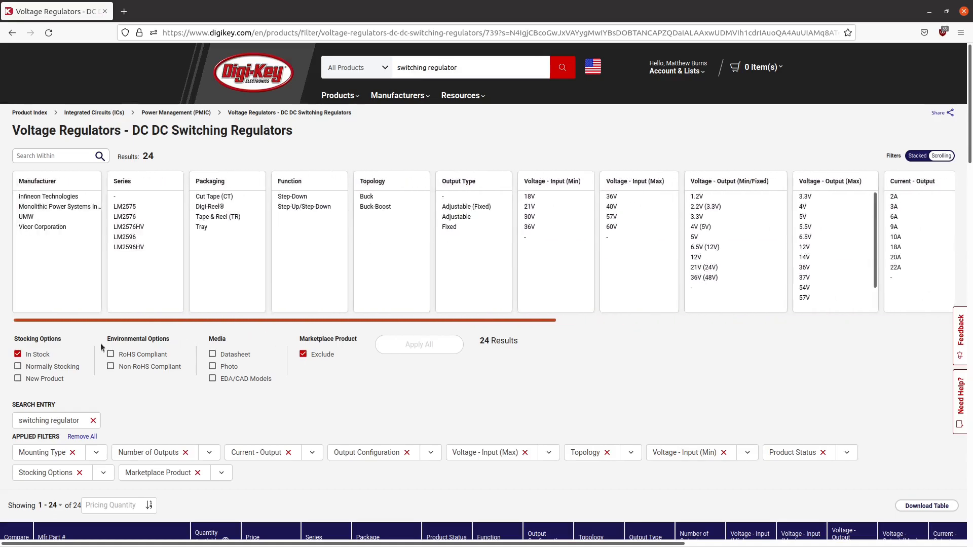
- Review the filtered regulators and their specifications in the results table
scroll(283, 391, down, 5)
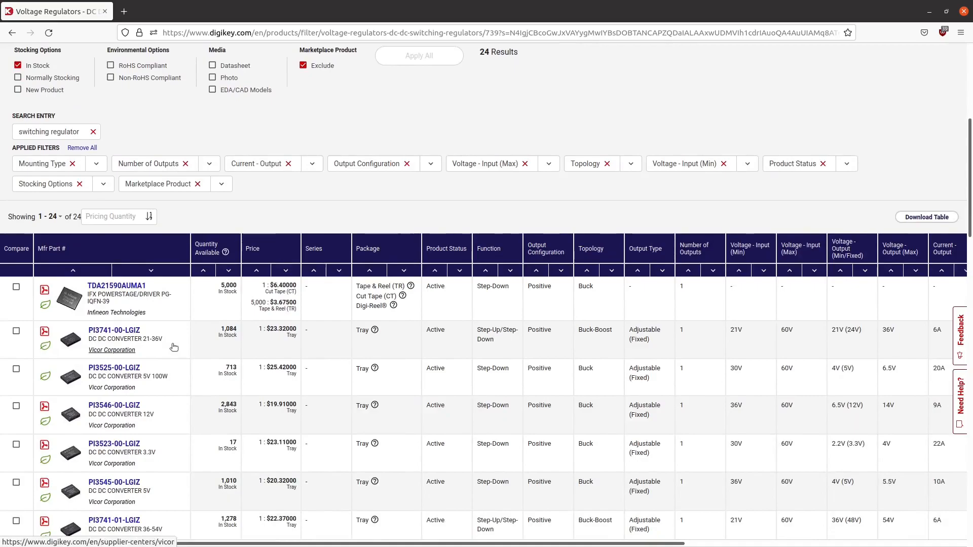
scroll(174, 348, up, 5)
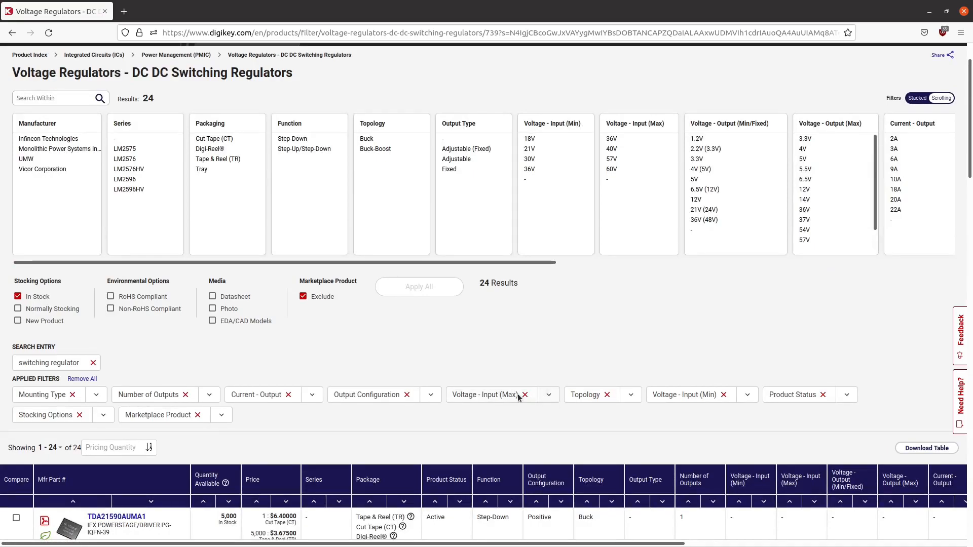
- Remove the applied filters for maximum input voltage, number of outputs, output configuration, output current and topology
click(723, 396)
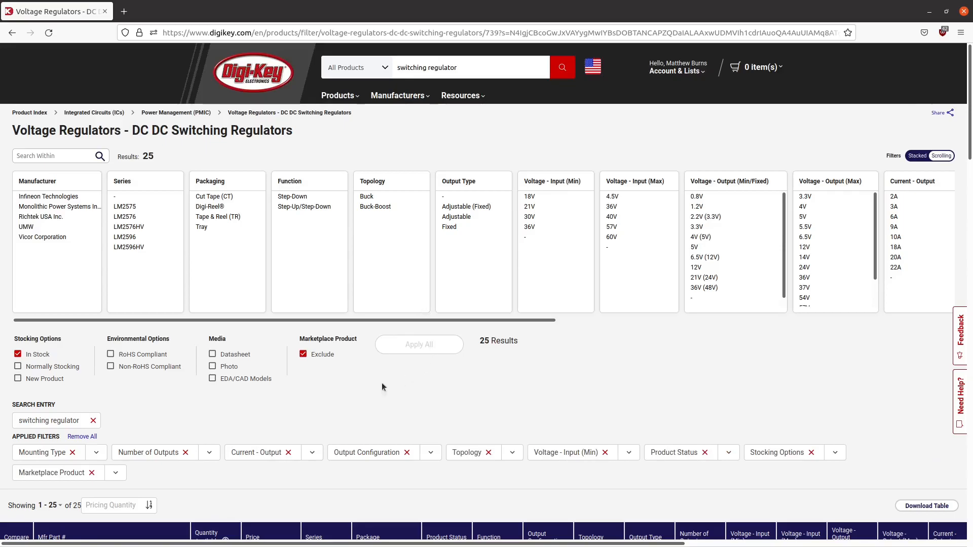
click(95, 453)
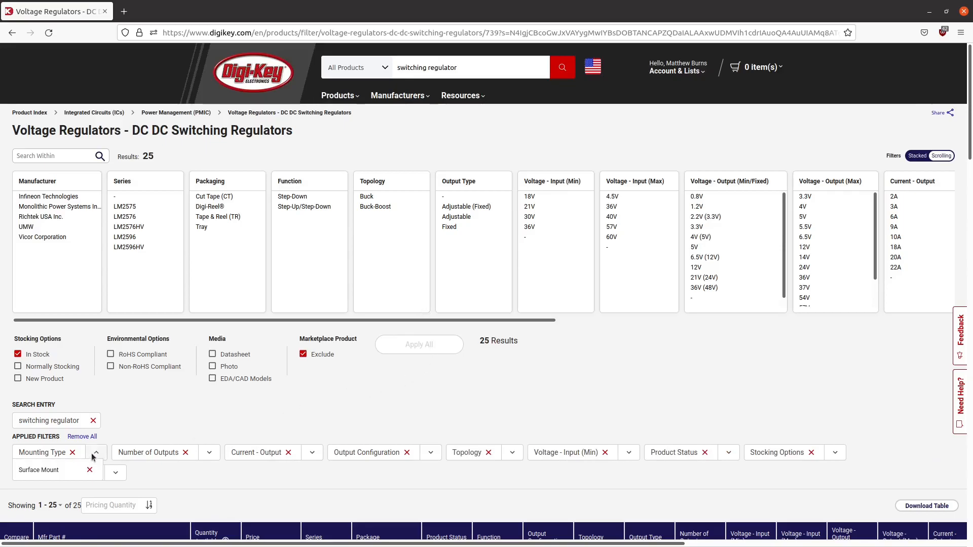
click(94, 455)
click(186, 453)
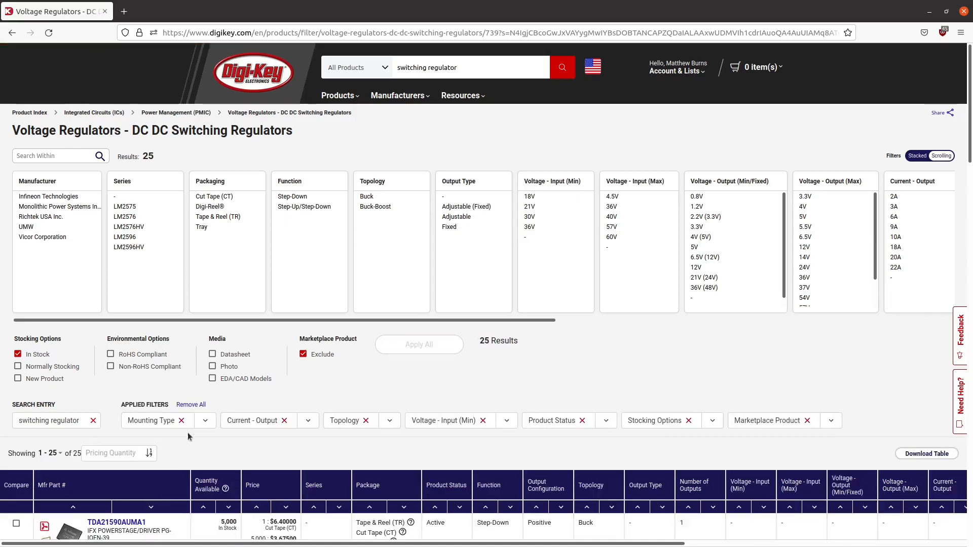
click(284, 421)
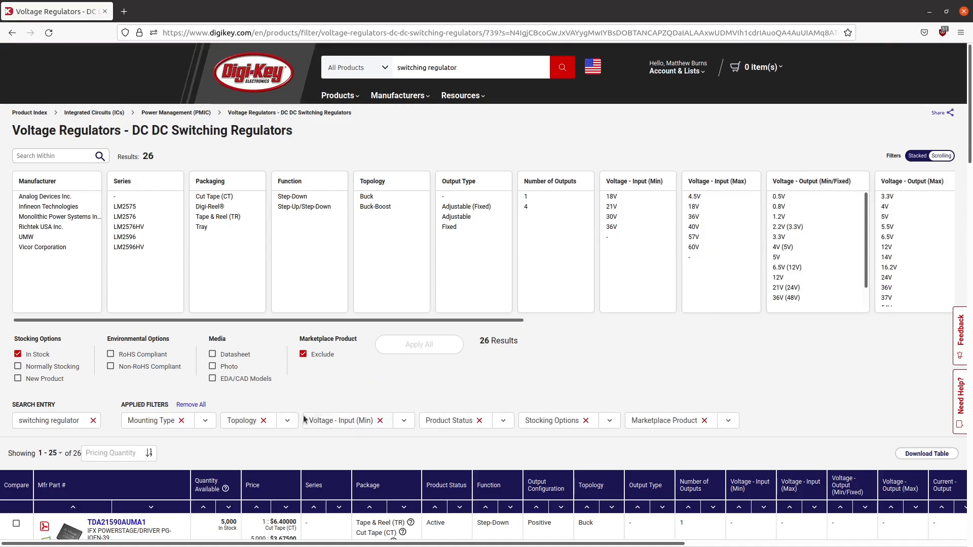
click(261, 420)
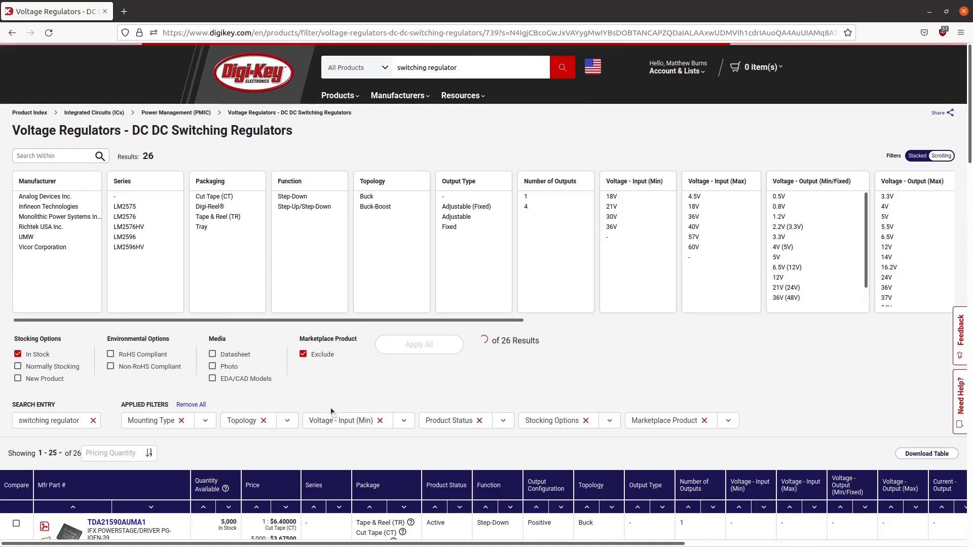
- Review the values of the remaining applied filters and remove the minimum input voltage filter
click(203, 421)
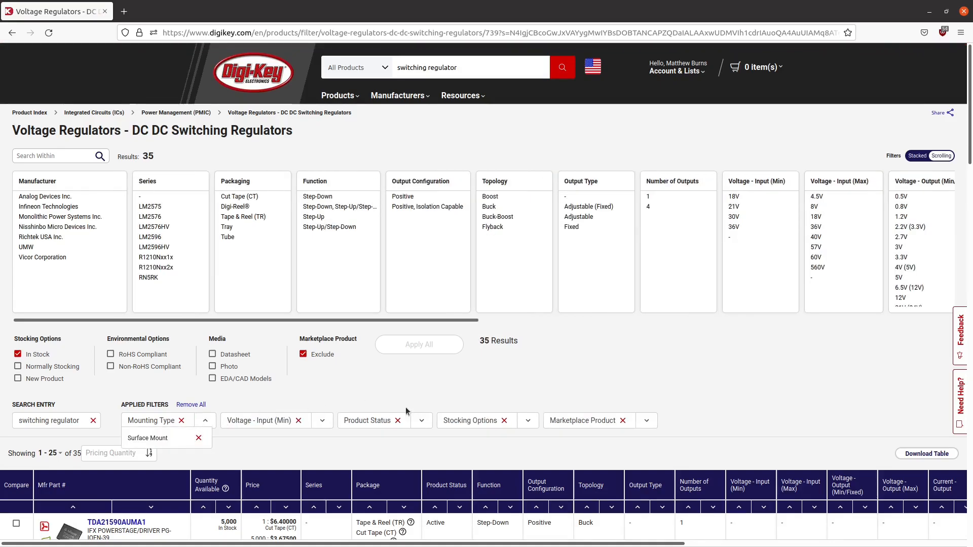
click(425, 421)
click(529, 422)
click(646, 422)
click(322, 423)
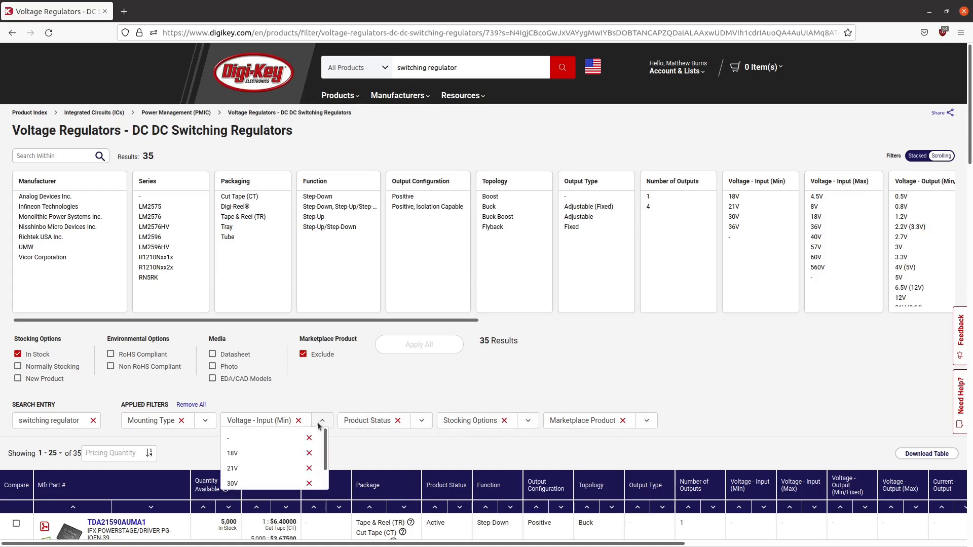
scroll(245, 456, down, 2)
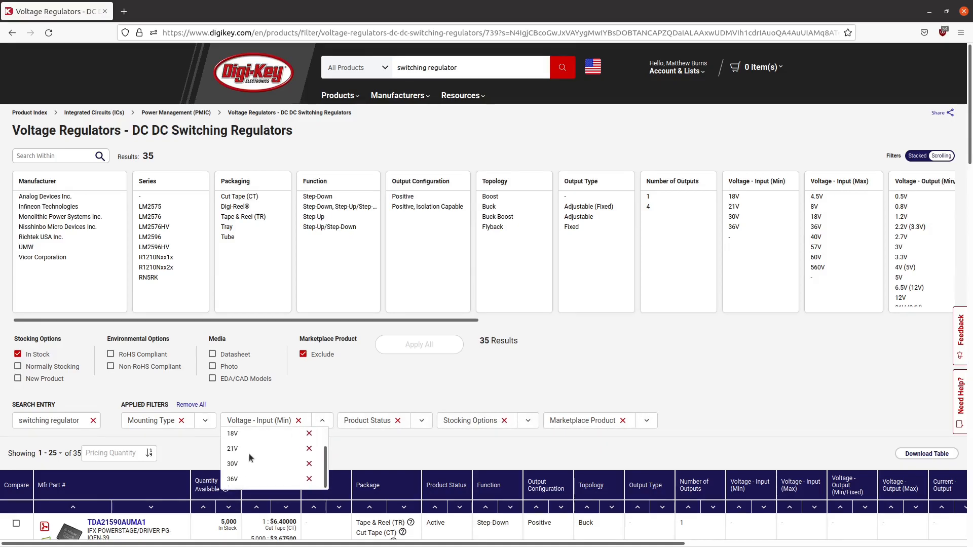
scroll(292, 441, up, 2)
scroll(296, 441, up, 2)
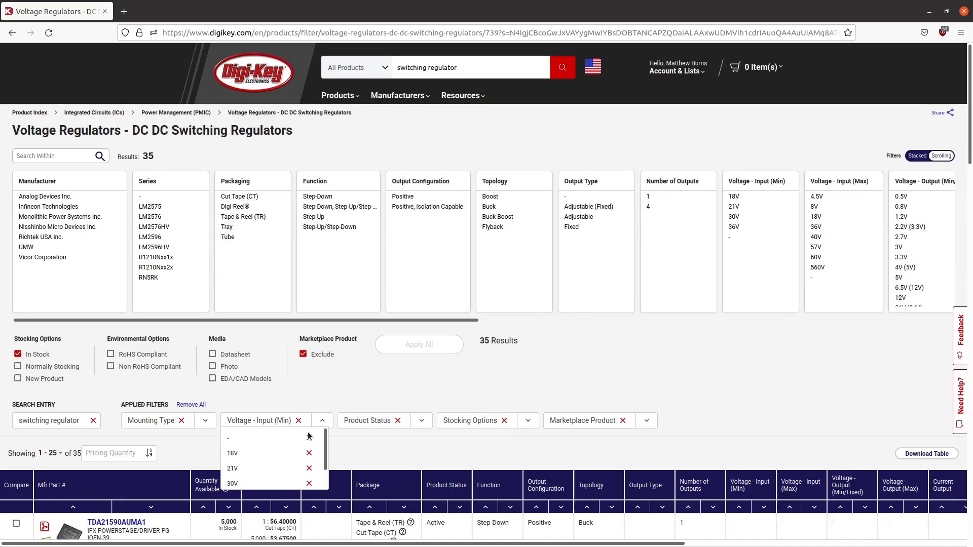
click(299, 422)
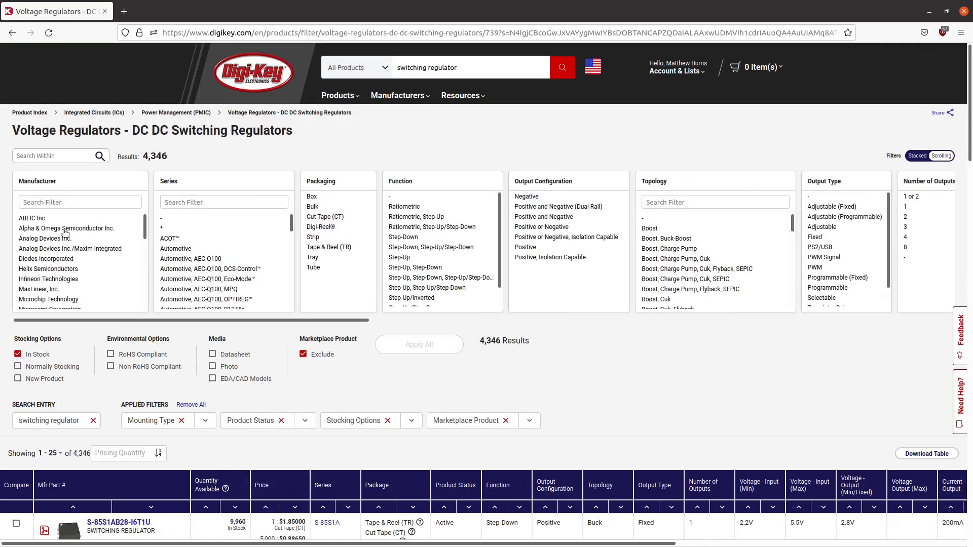
- Filter the manufacturer to Analog Devices Inc., and apply every output configuration except Negative
click(57, 238)
click(437, 343)
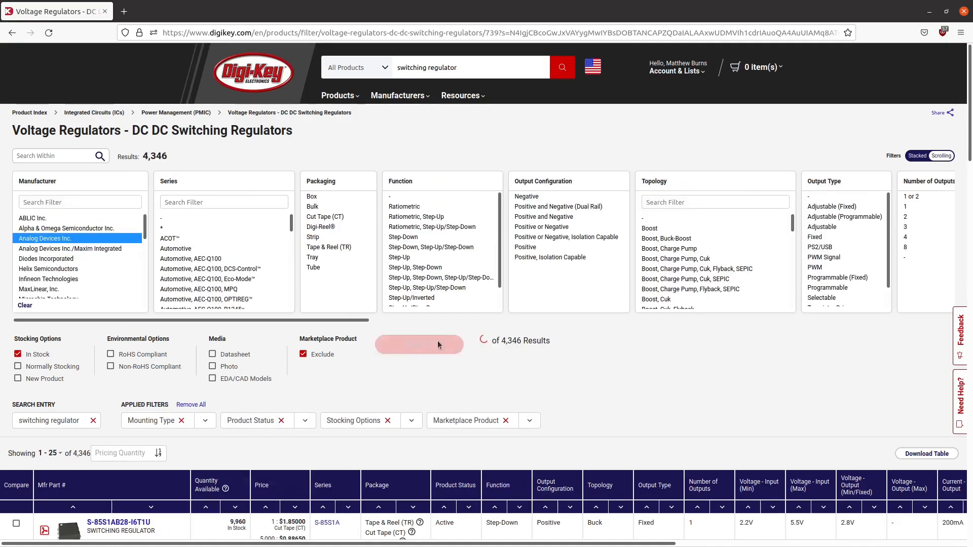
click(444, 350)
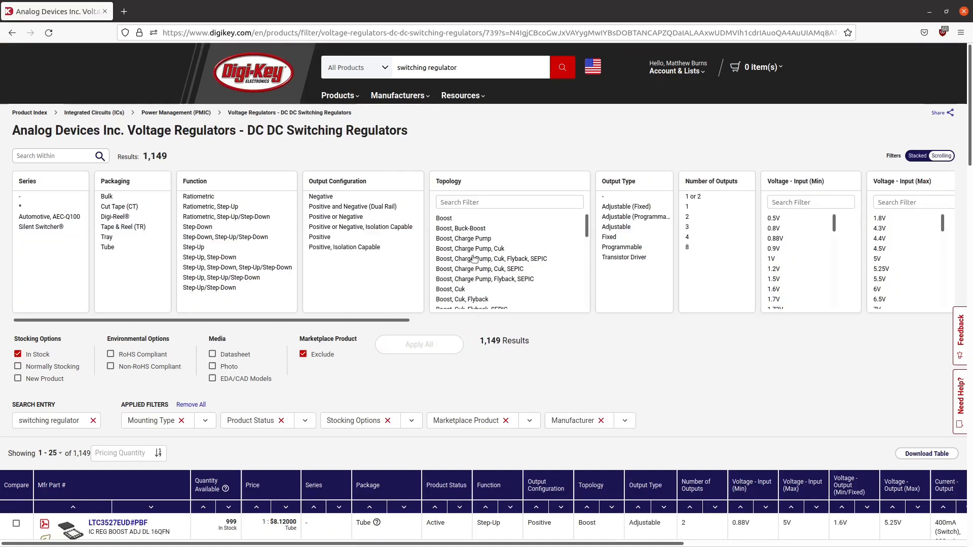
drag(357, 247, 352, 213)
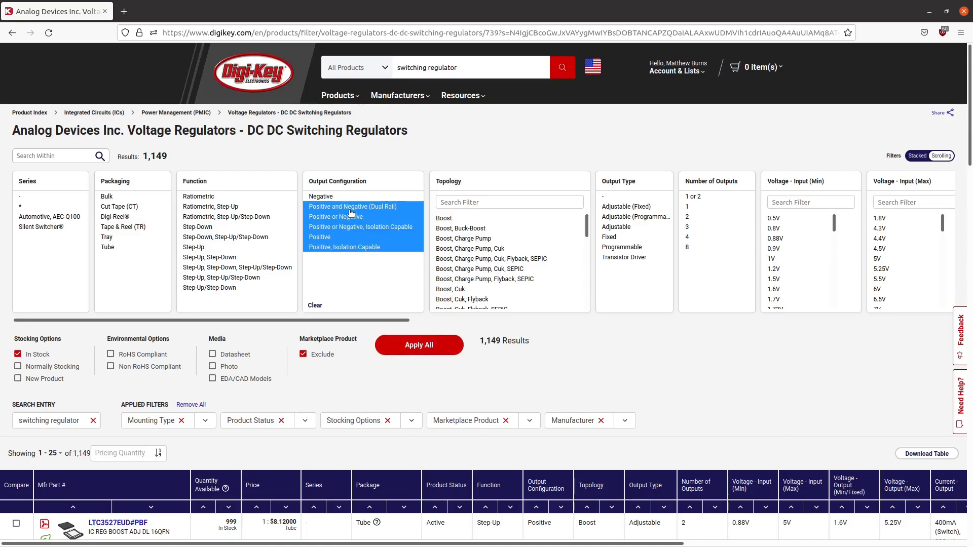
click(408, 346)
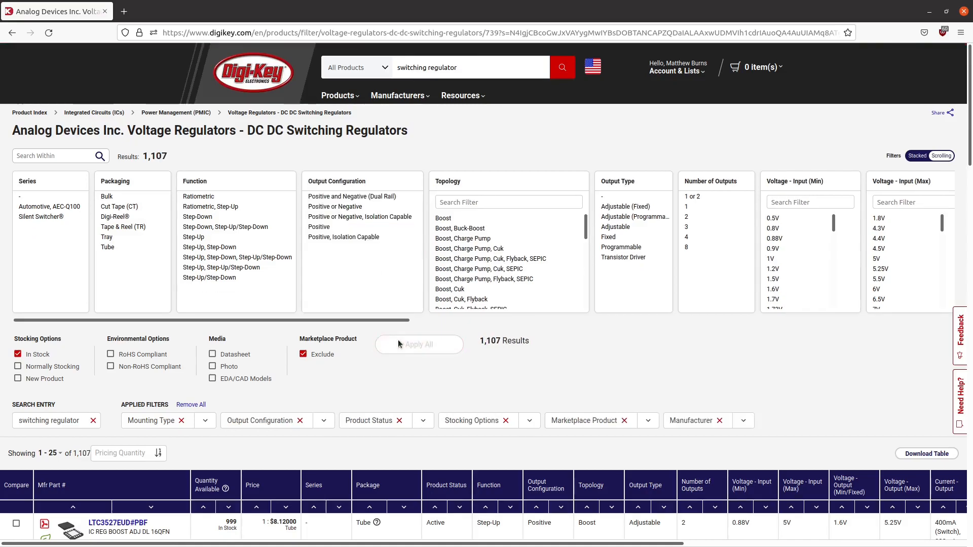
- Filter the minimum input voltage to the values from 0.5V to 8V, and apply it
drag(346, 320, 517, 299)
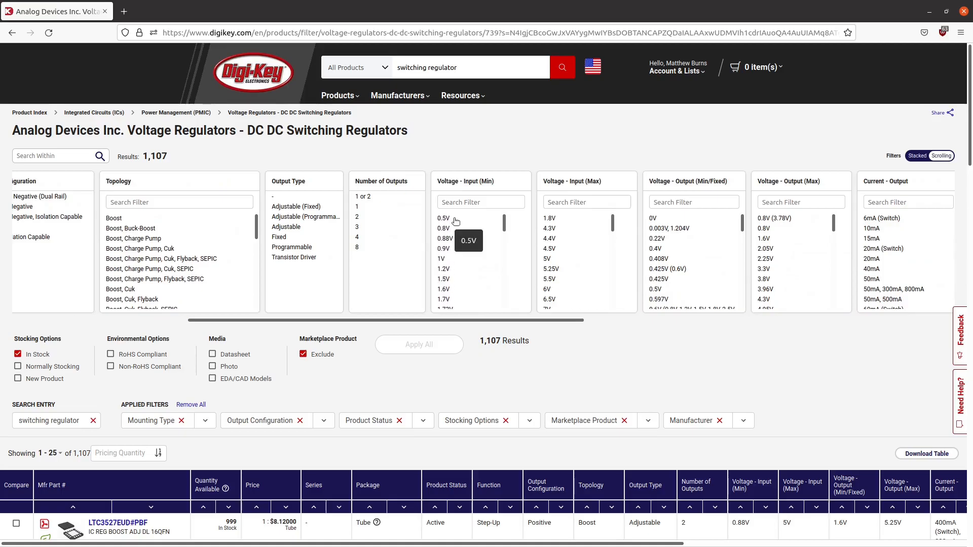
scroll(467, 223, down, 2)
scroll(467, 224, up, 2)
mouse_move(443, 218)
mouse_down()
mouse_move(466, 279)
mouse_move(459, 208)
mouse_move(457, 227)
mouse_up()
scroll(486, 268, down, 2)
scroll(465, 257, down, 2)
scroll(467, 255, down, 2)
scroll(472, 253, down, 1)
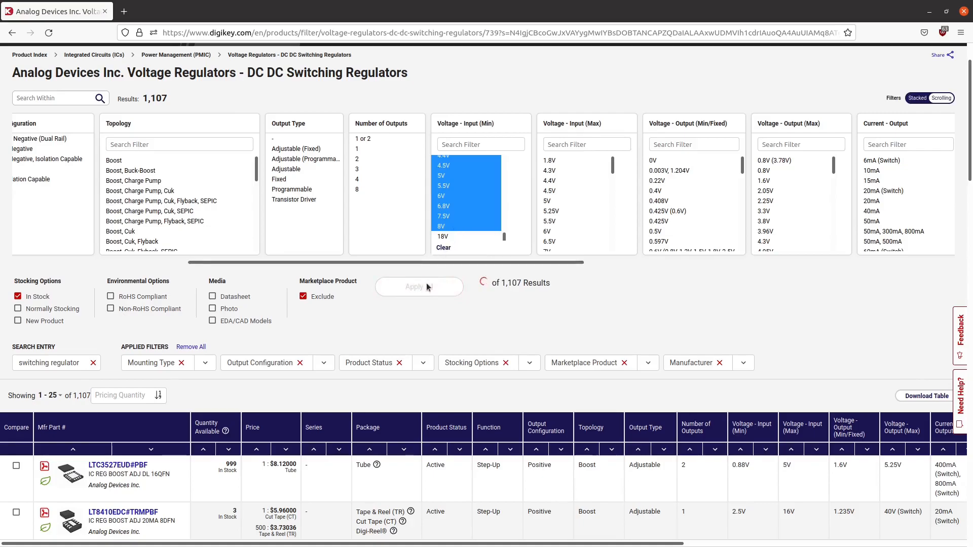
click(449, 287)
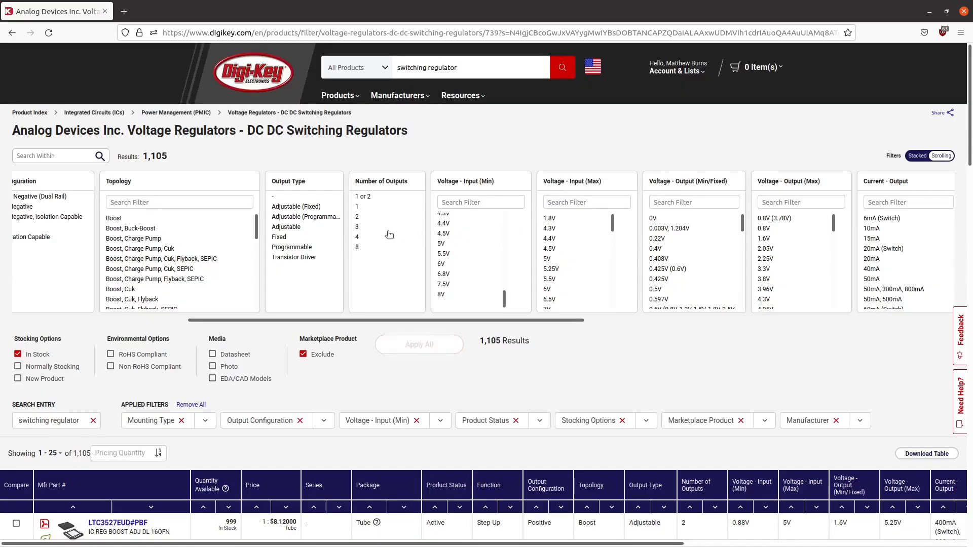
- Select the maximum input voltages from 13.5V up to 150V
scroll(574, 230, down, 5)
click(551, 294)
scroll(560, 253, down, 4)
scroll(554, 202, up, 2)
scroll(555, 136, down, 6)
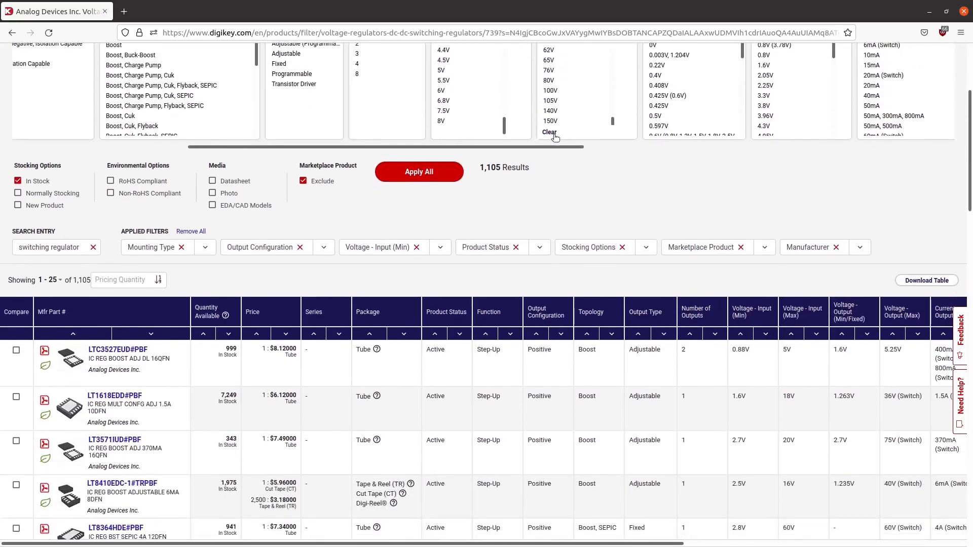
shift+click(557, 121)
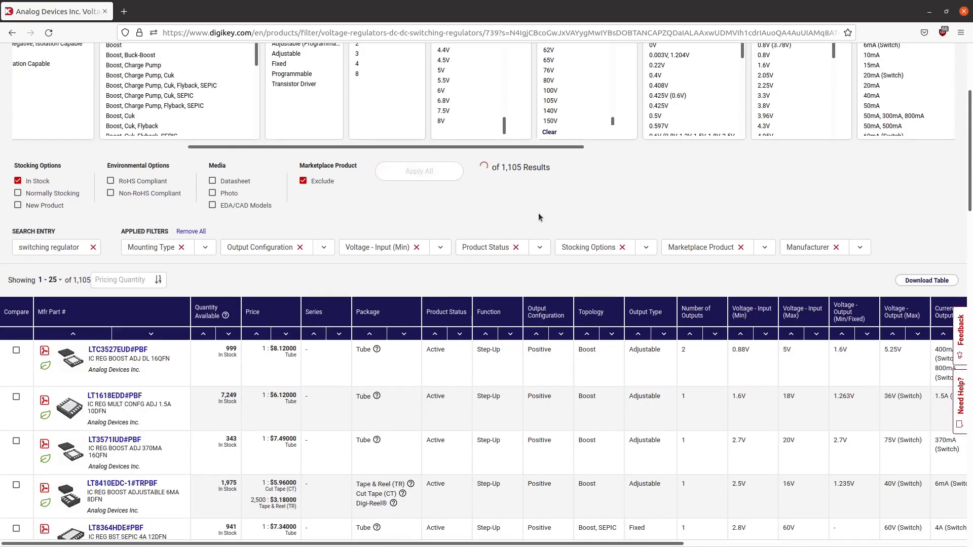
scroll(585, 209, up, 2)
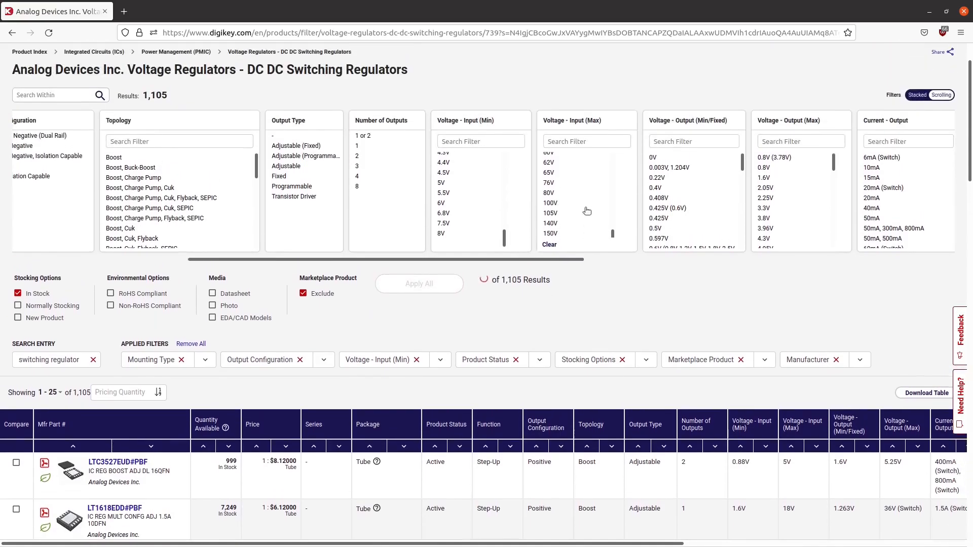
scroll(559, 233, up, 4)
scroll(560, 235, up, 5)
scroll(560, 236, down, 5)
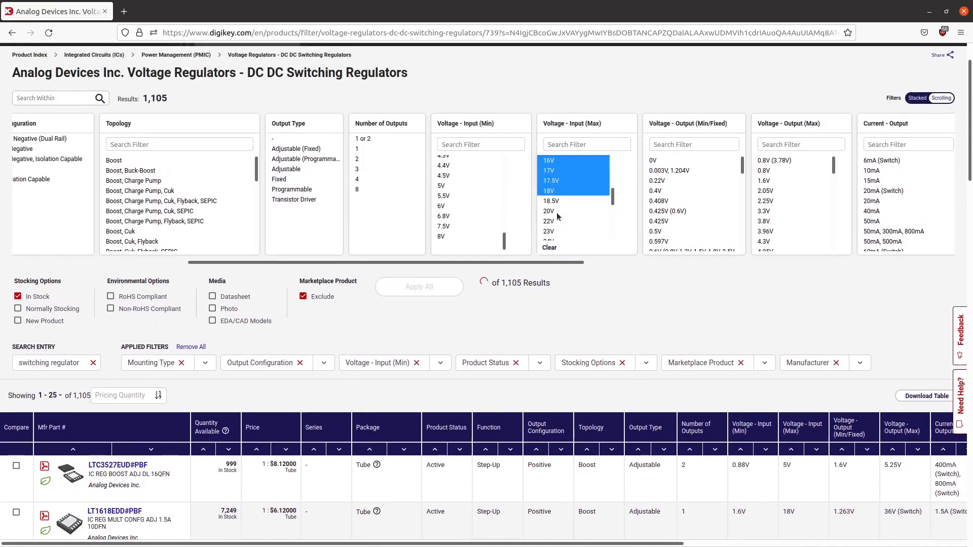
click(550, 192)
shift+click(555, 200)
scroll(557, 213, down, 5)
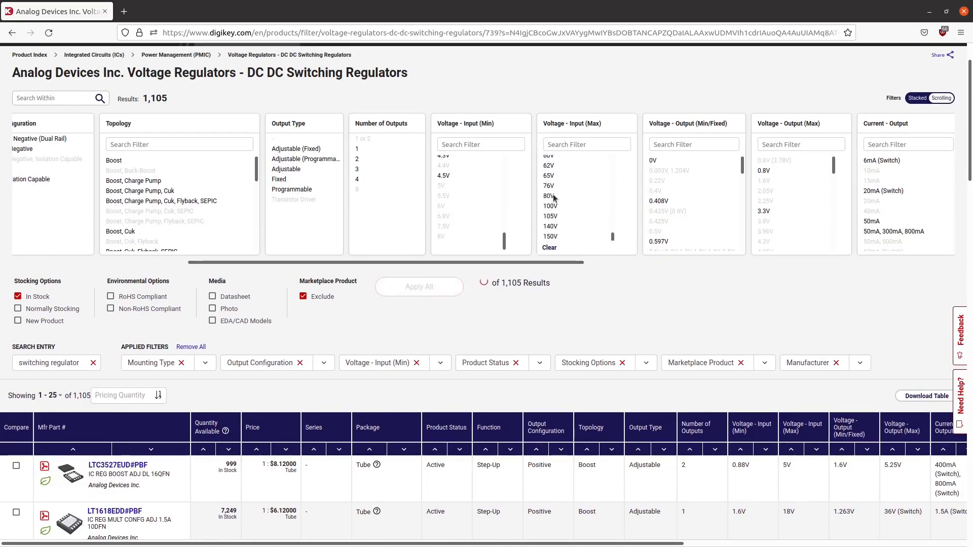
shift+click(550, 236)
- Deselect the maximum input voltages from 13.5V to 17.5V, keeping 18V and above, and apply the filter
scroll(564, 215, up, 10)
scroll(563, 214, down, 4)
scroll(564, 214, up, 3)
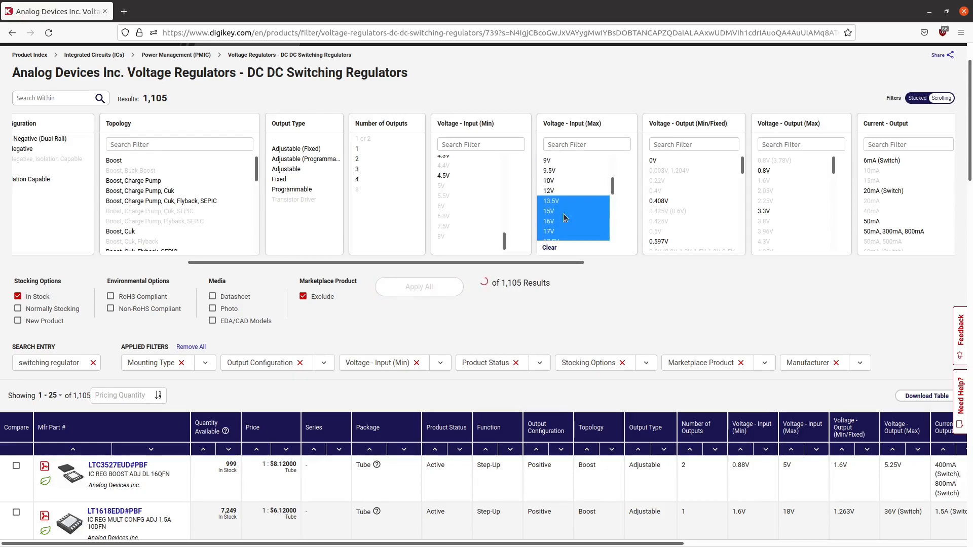
click(552, 203)
click(552, 212)
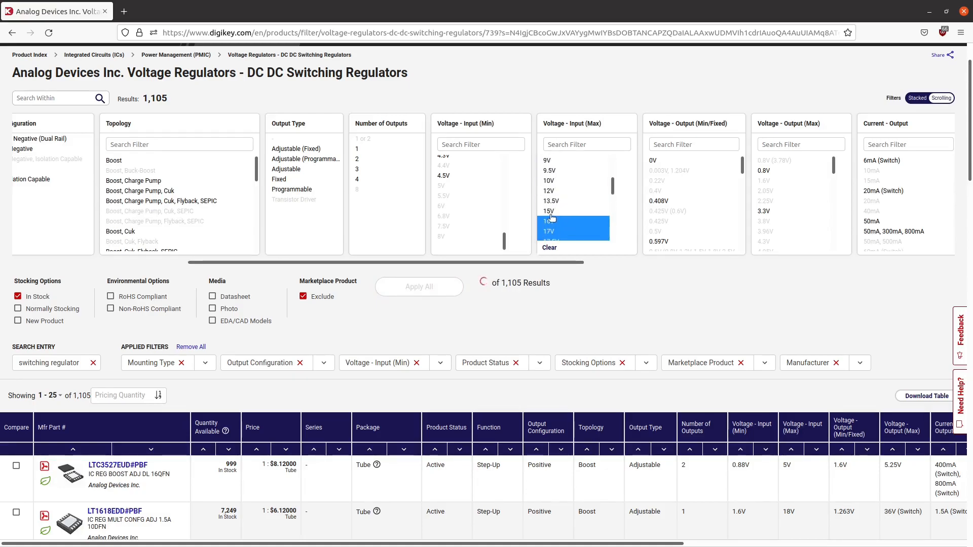
click(551, 222)
click(552, 231)
scroll(559, 204, down, 3)
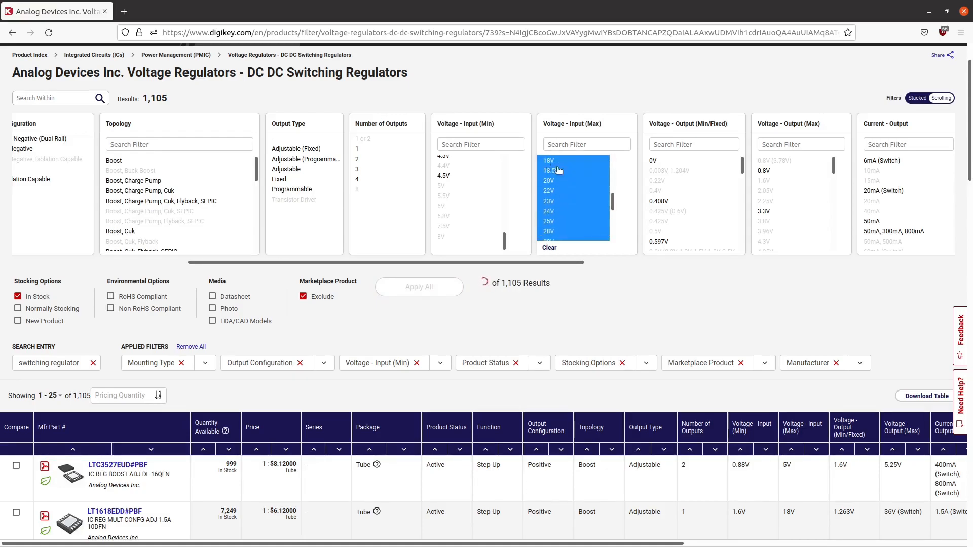
scroll(556, 164, up, 2)
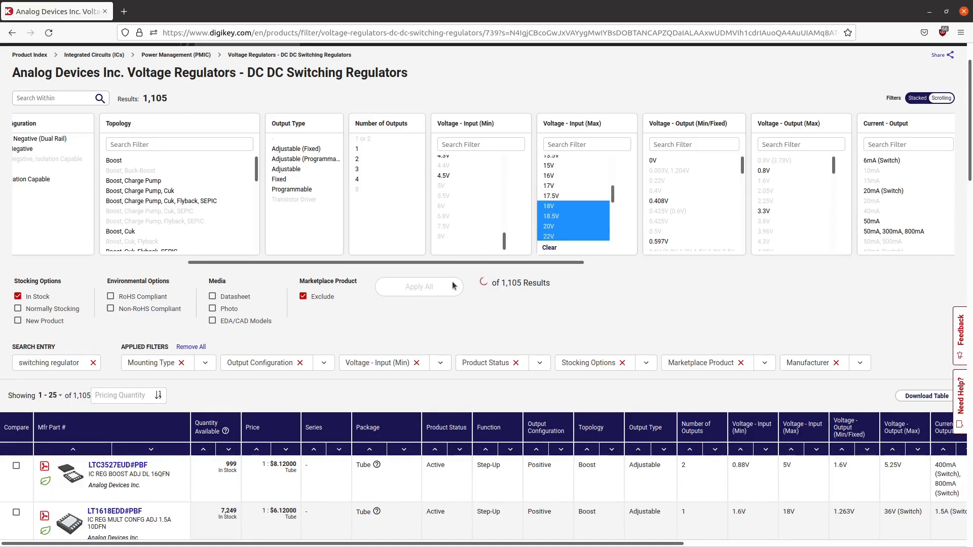
click(432, 293)
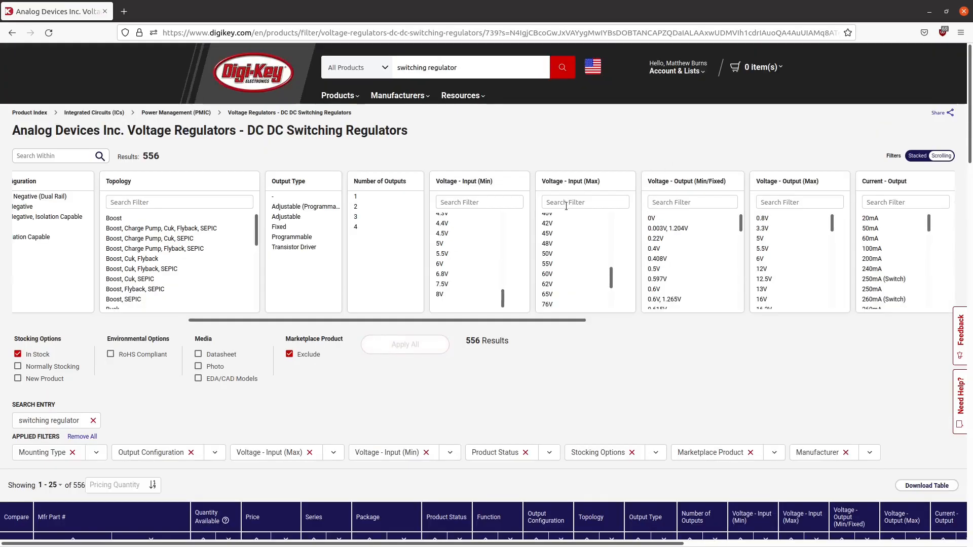
- Filter the minimum/fixed output voltage to the values from 0V to 3.3V, and apply it
scroll(480, 219, up, 2)
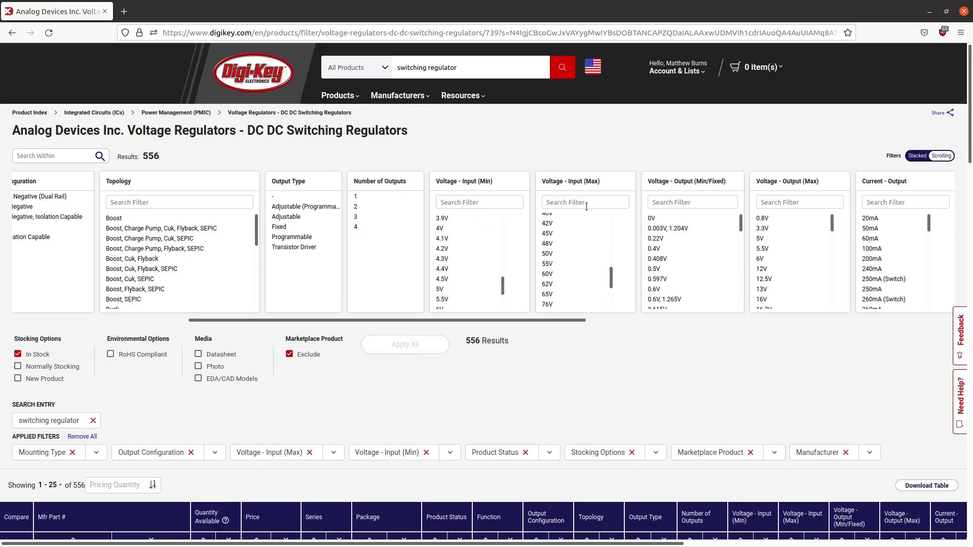
click(681, 218)
scroll(689, 236, down, 5)
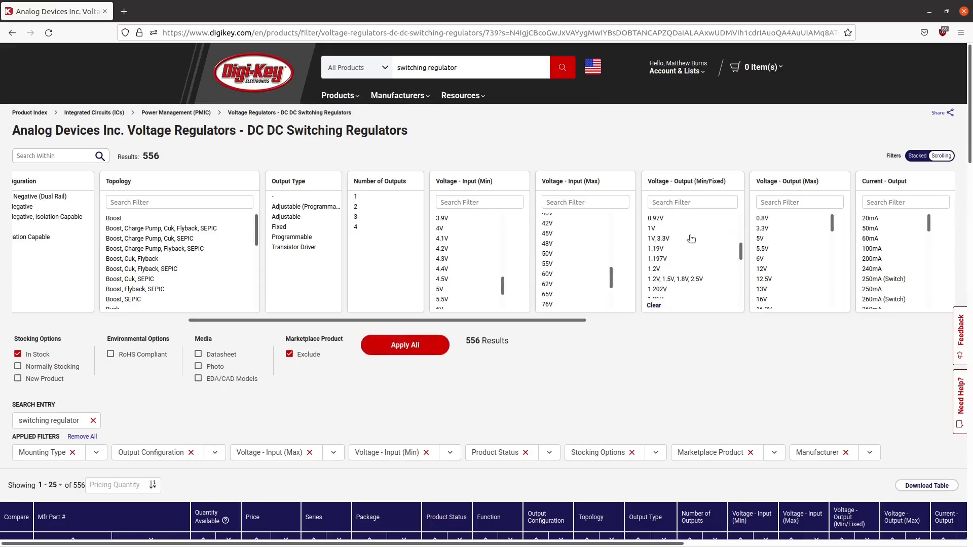
scroll(689, 235, down, 5)
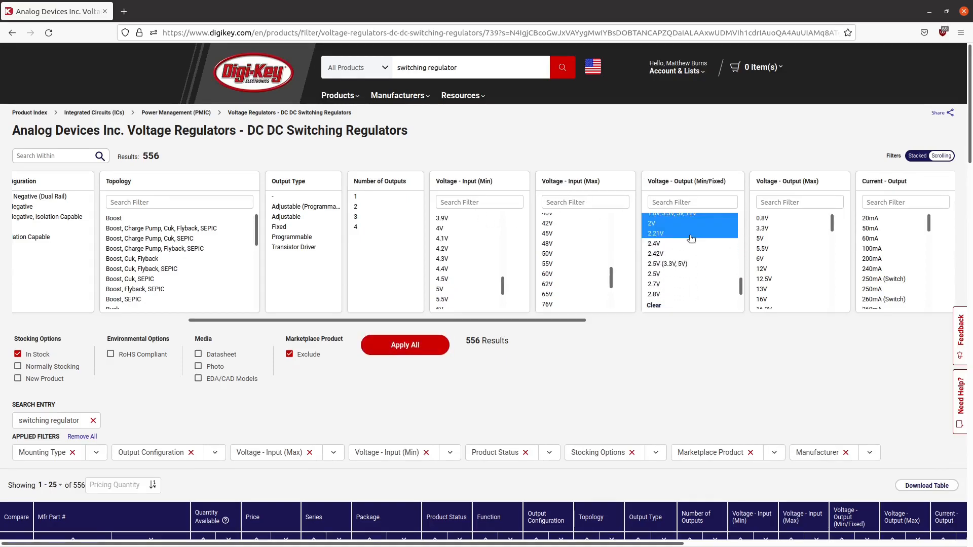
shift+drag(690, 243, 674, 232)
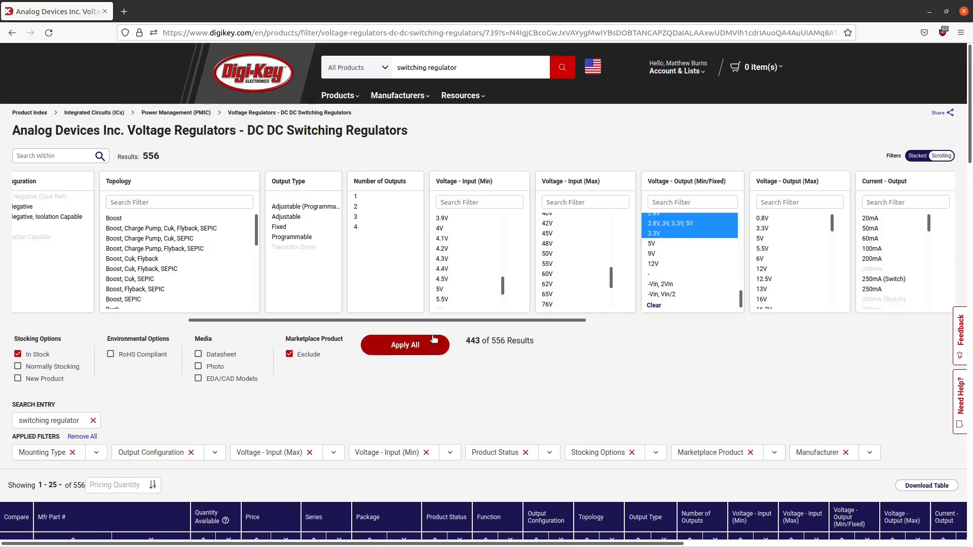
click(433, 348)
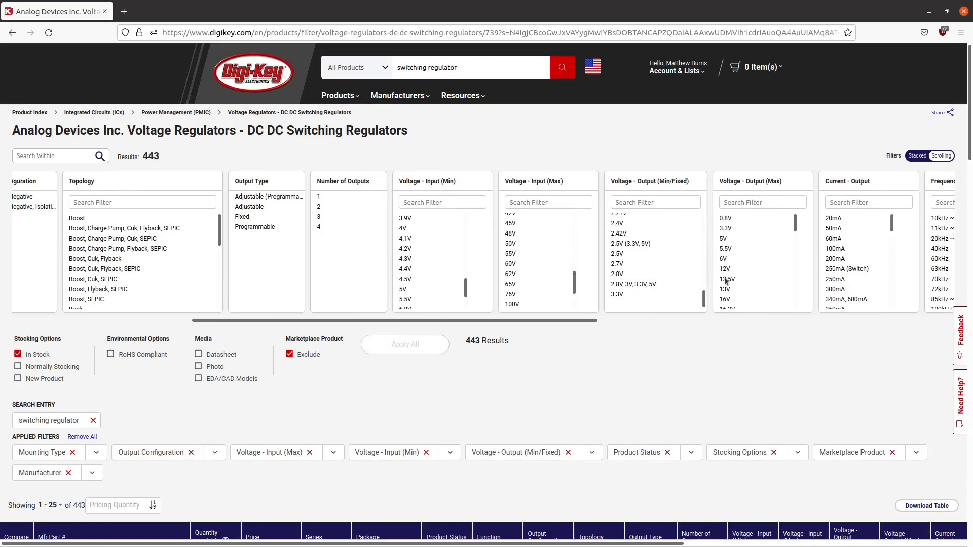
drag(893, 226, 850, 231)
scroll(850, 260, down, 2)
scroll(856, 254, down, 2)
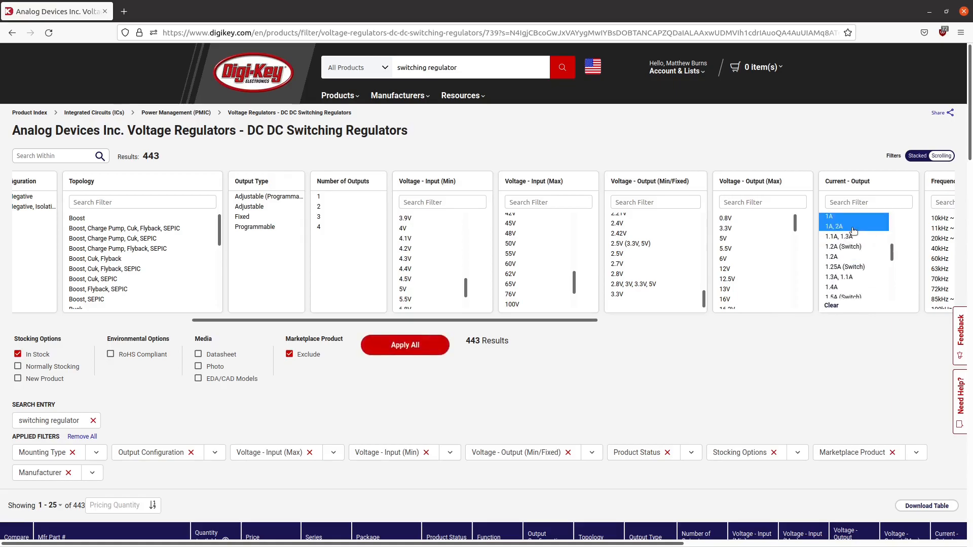
click(831, 306)
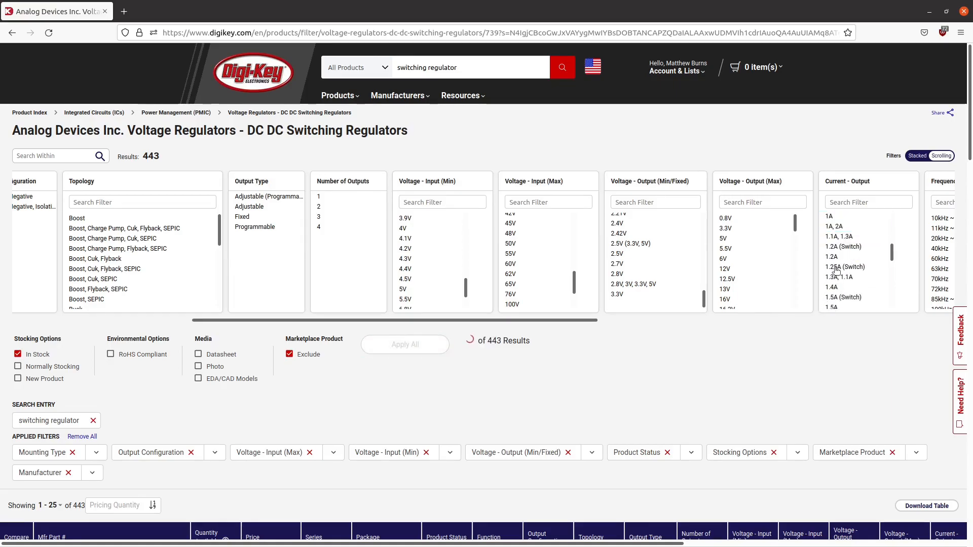
- Filter the output current to the higher ratings through "25A, 25A", leaving out the unspecified "-" entry, and apply it
scroll(835, 269, down, 2)
drag(835, 242, 850, 287)
scroll(834, 241, down, 6)
scroll(834, 244, down, 5)
click(404, 345)
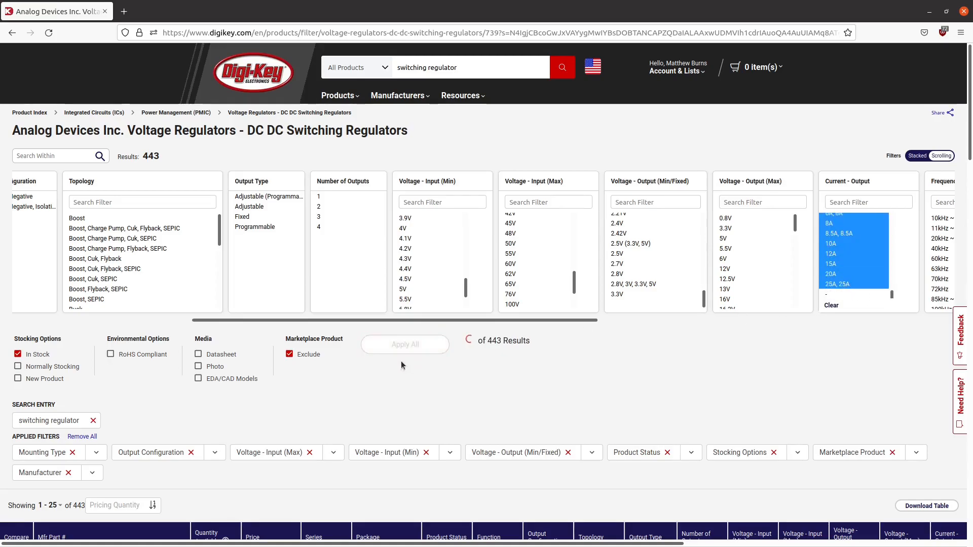
- Apply the selected output current ratings to the results
click(425, 346)
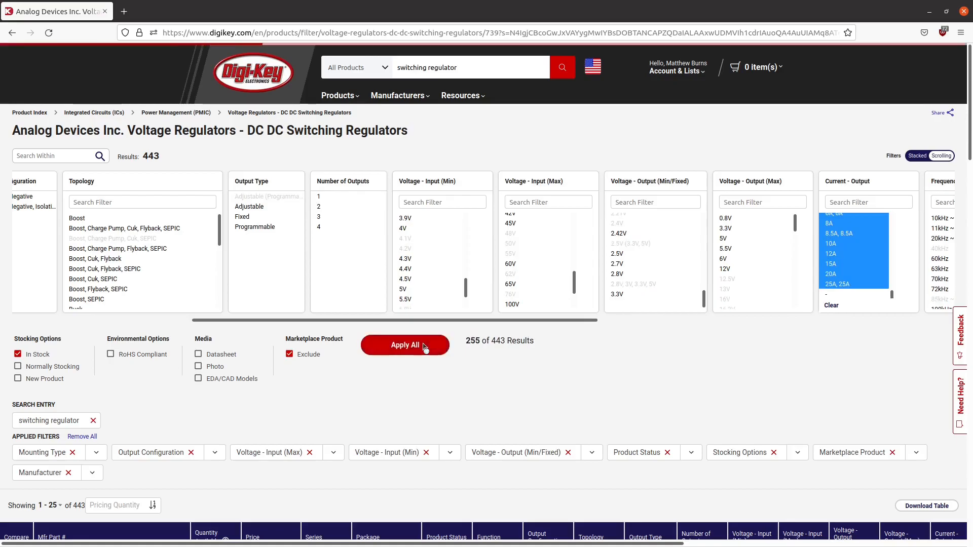
drag(497, 321, 881, 315)
click(627, 197)
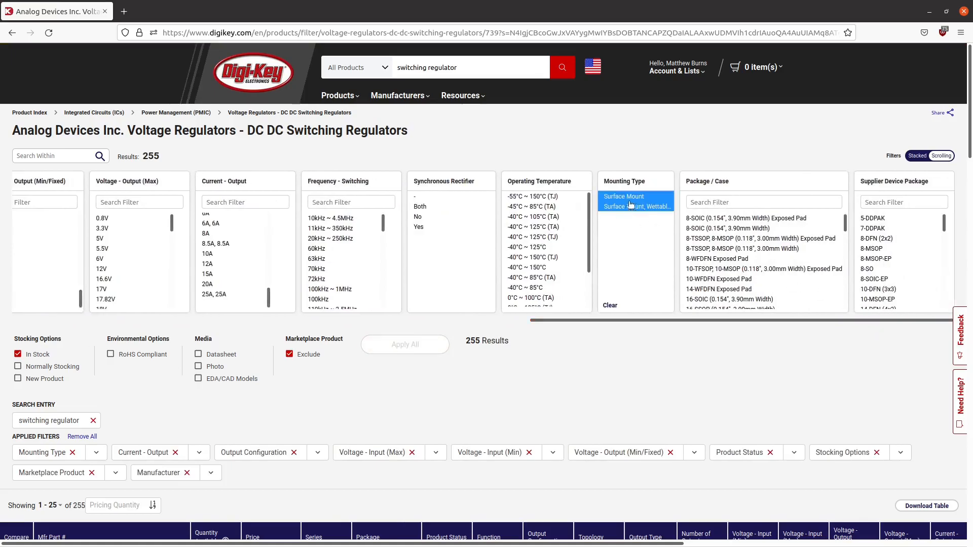
click(610, 306)
drag(636, 319, 26, 378)
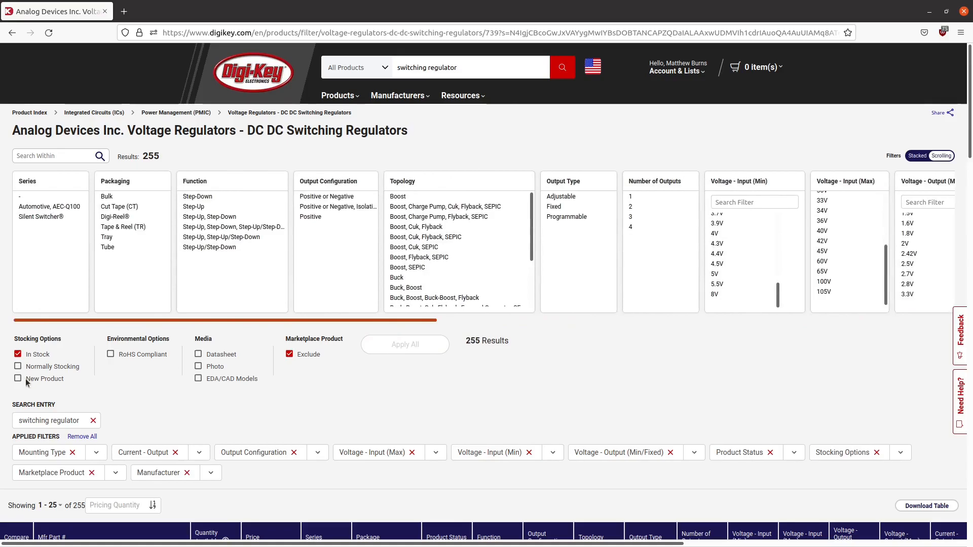
- Sort the regulator results by available quantity in descending order
scroll(218, 396, down, 3)
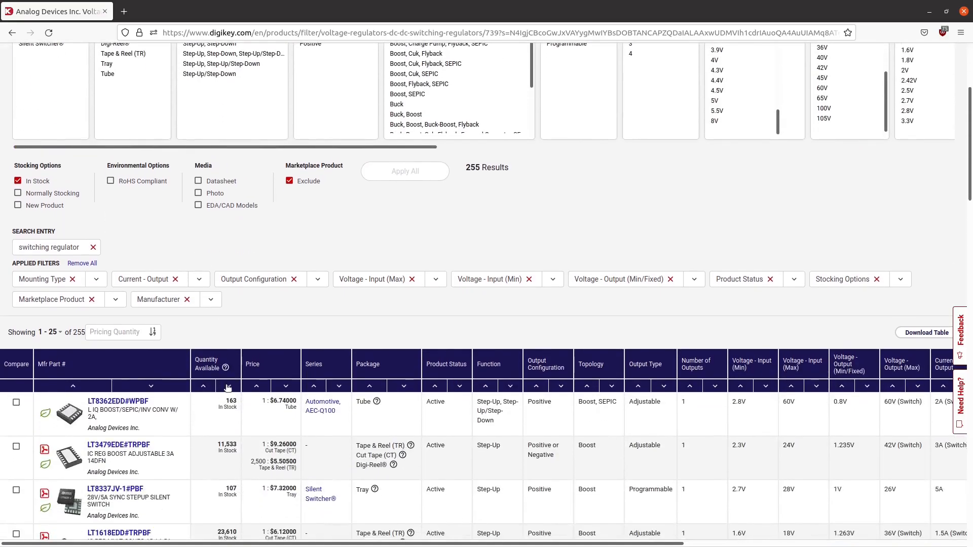
click(228, 387)
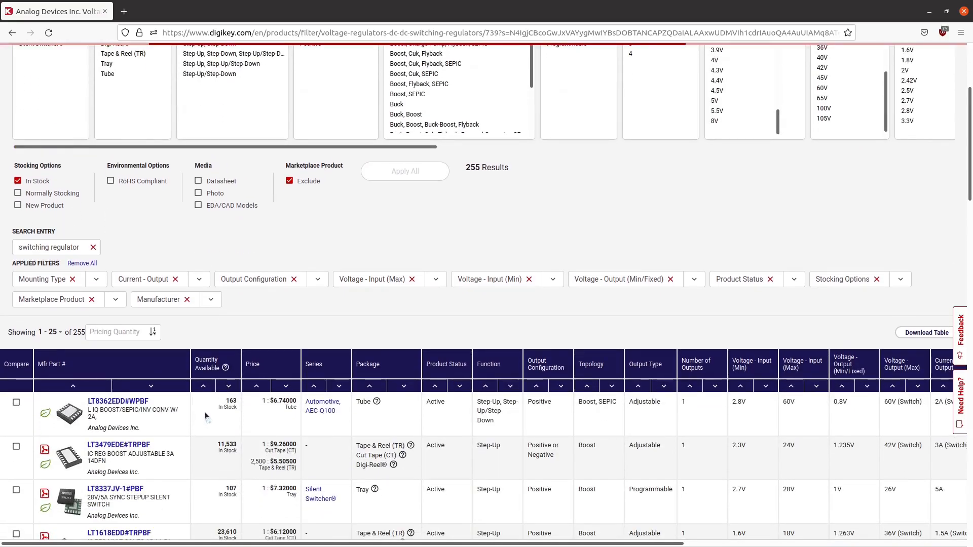
- Examine the sorted regulators' stock, price, function, topology, number of outputs, voltages and output current
scroll(297, 272, down, 5)
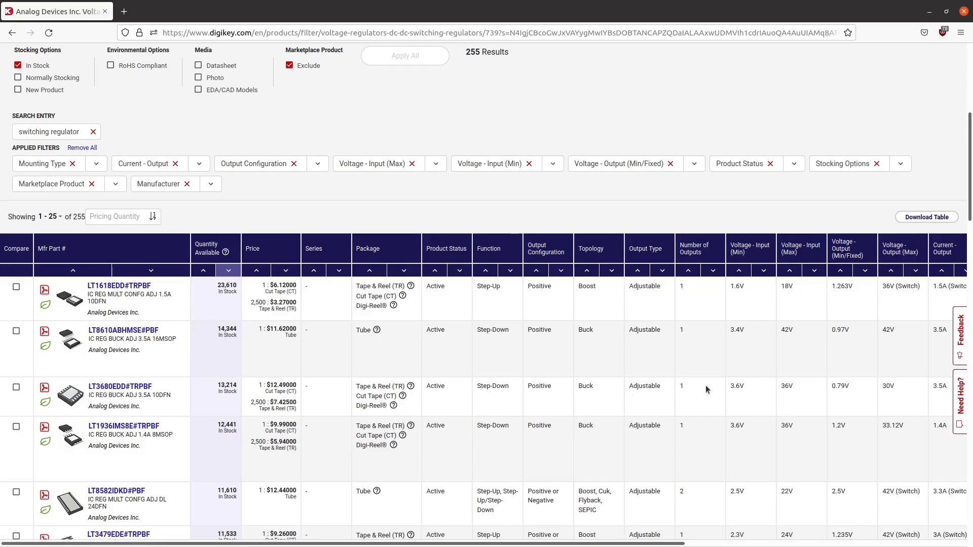
scroll(698, 390, down, 2)
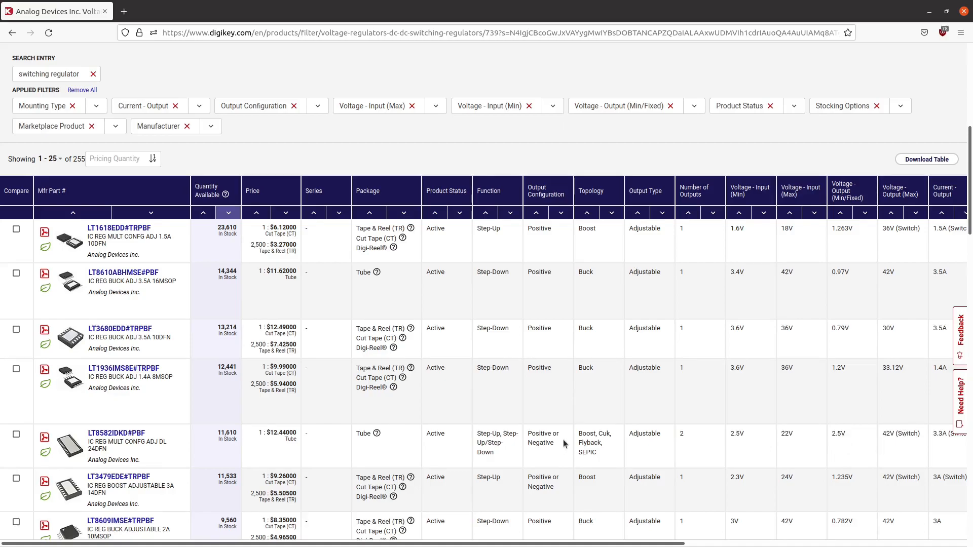
scroll(595, 430, down, 2)
scroll(577, 414, down, 1)
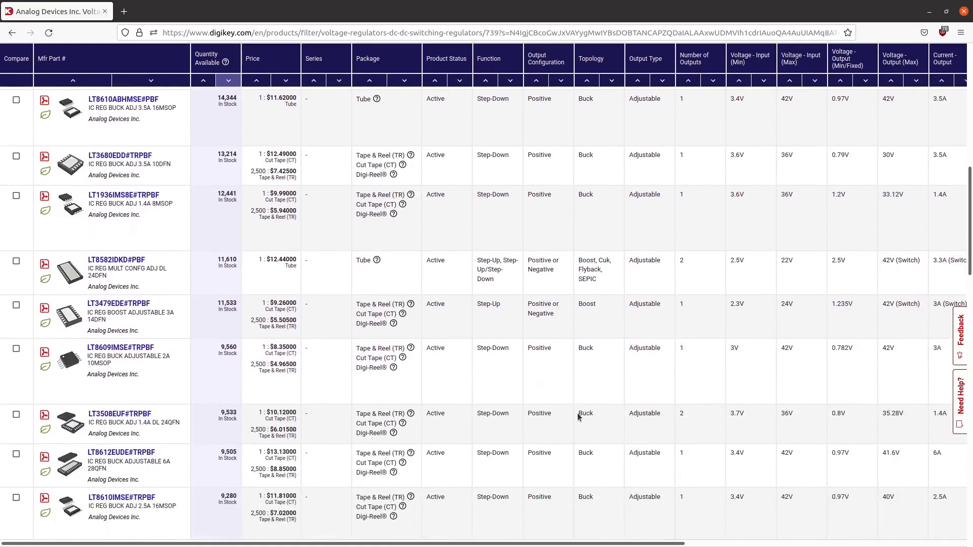
mouse_move(74, 425)
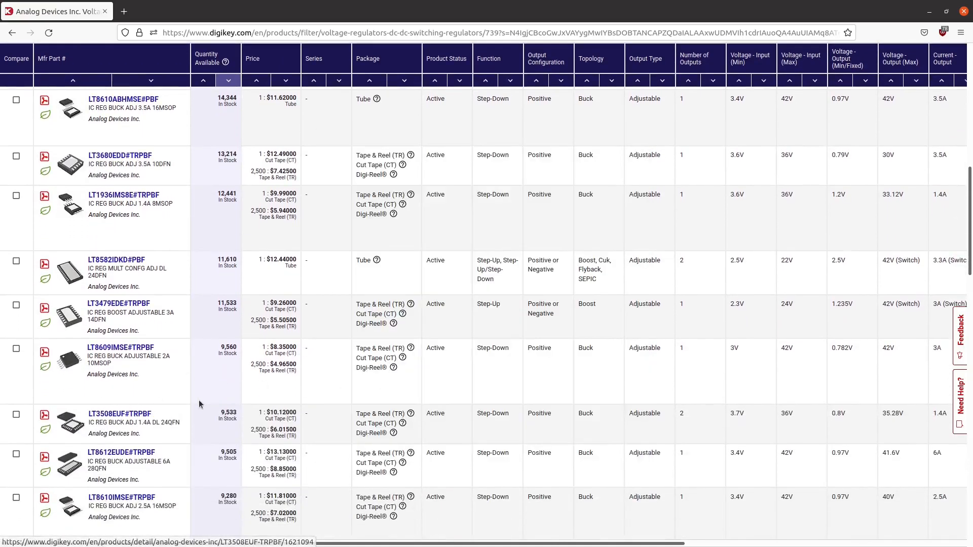
scroll(200, 402, down, 3)
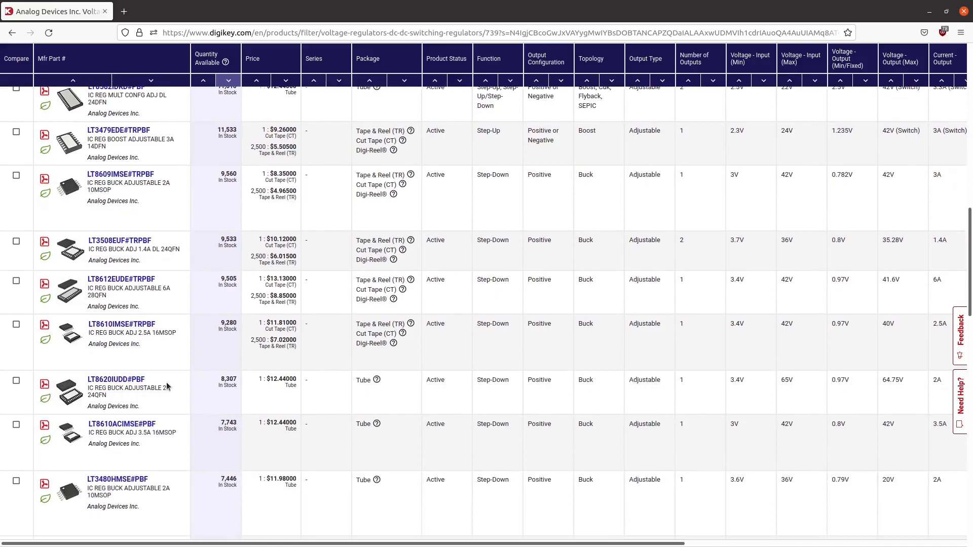
scroll(167, 387, down, 3)
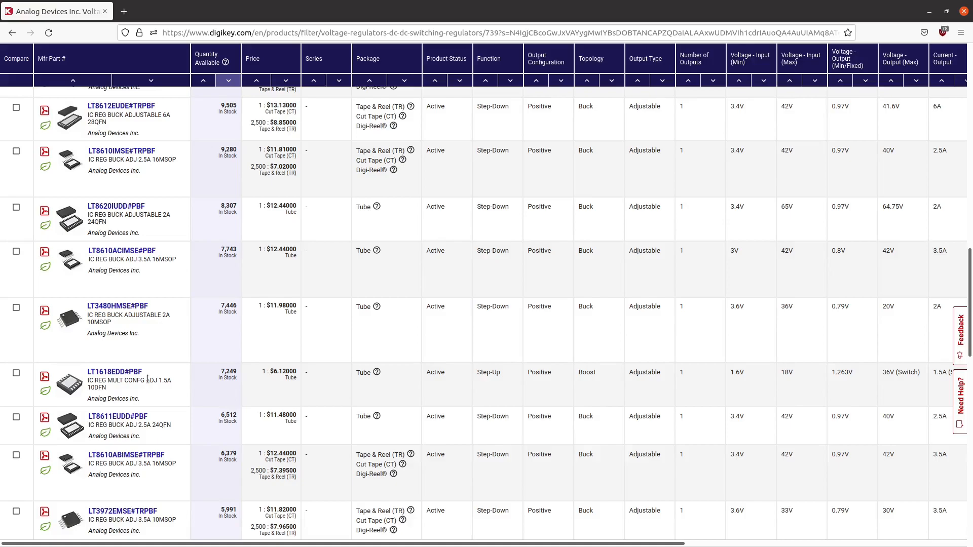
- Filter the number of outputs to 1 only, and apply it
scroll(148, 379, up, 15)
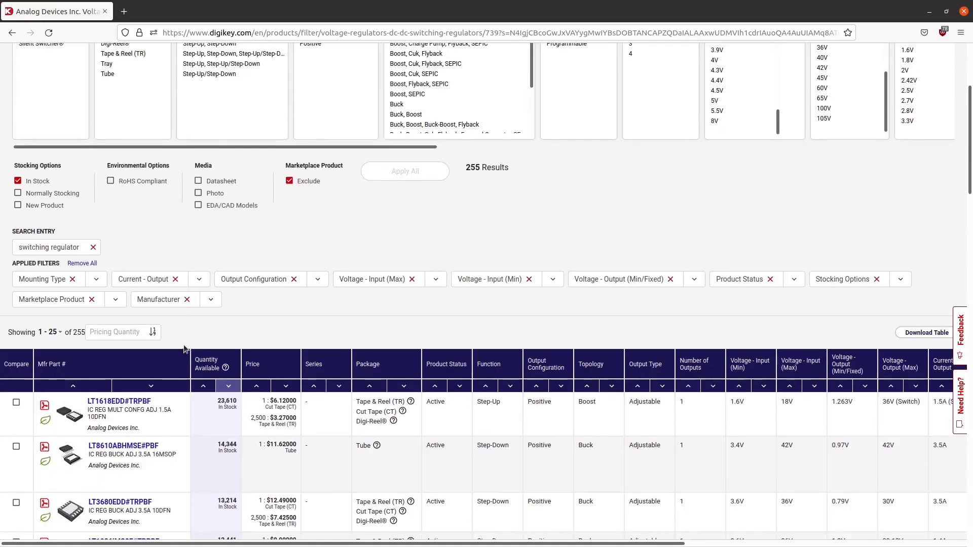
scroll(570, 211, up, 2)
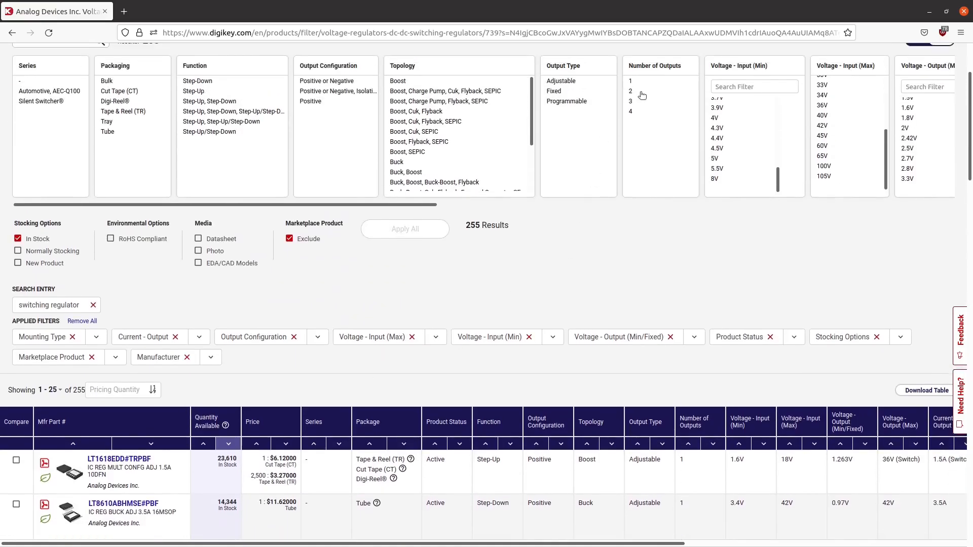
click(639, 92)
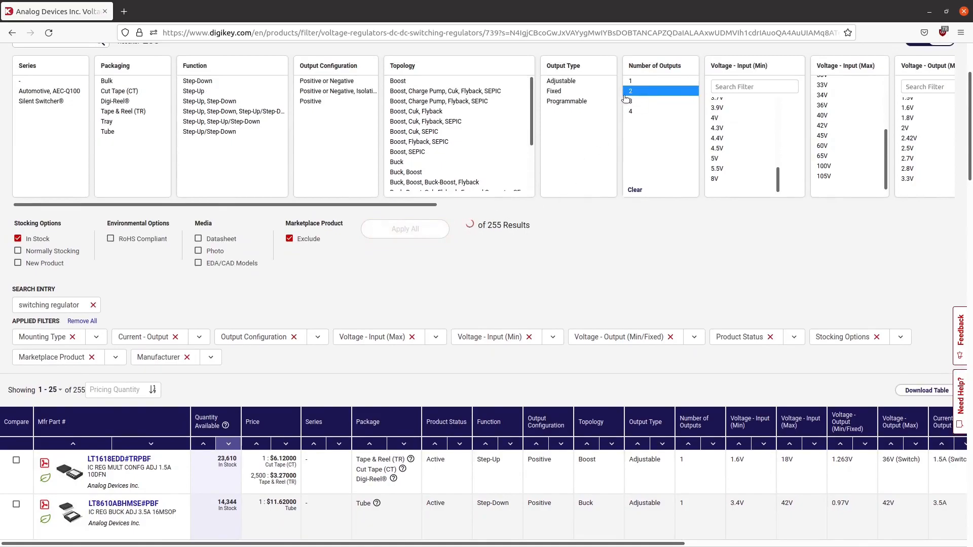
ctrl+click(632, 82)
ctrl+click(633, 92)
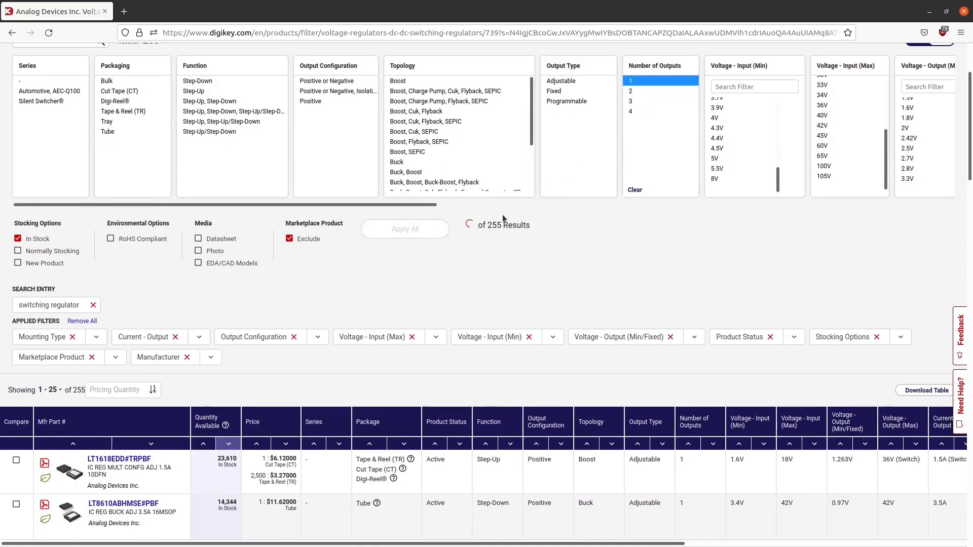
click(421, 232)
- Filter the topology to all entries from "Buck" through "Buck-Boost", leaving out "Flyback", and apply it
scroll(433, 422, down, 5)
scroll(485, 276, up, 5)
scroll(427, 161, down, 1)
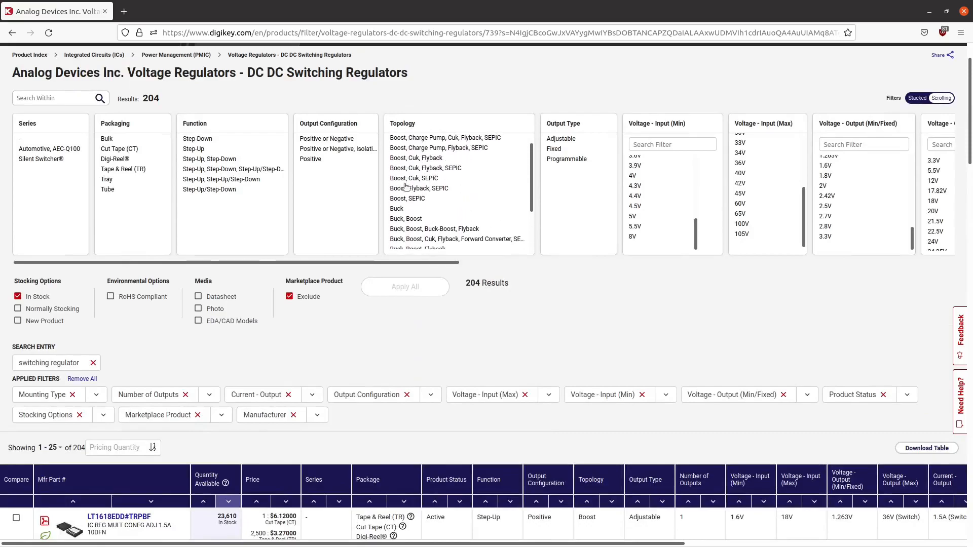
click(410, 218)
click(412, 208)
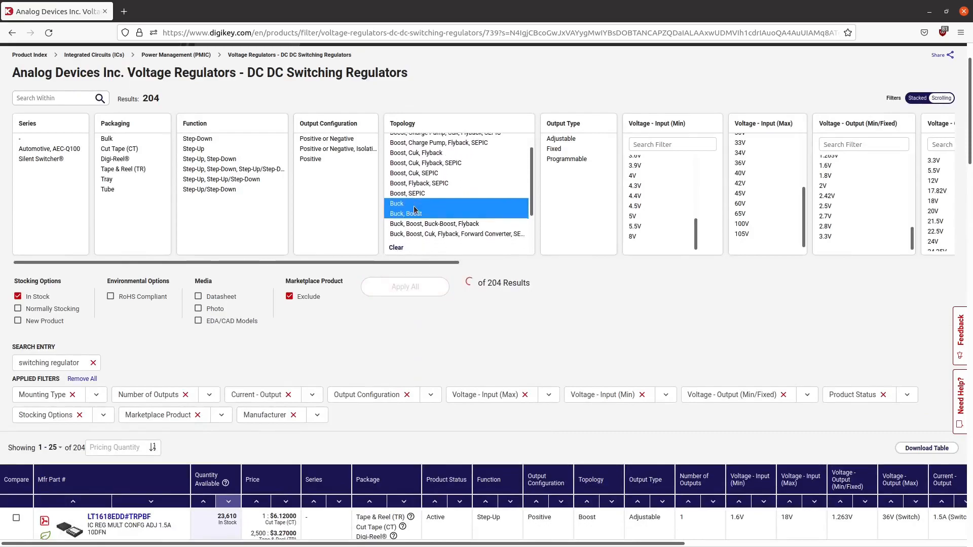
scroll(412, 205, down, 1)
drag(406, 186, 427, 224)
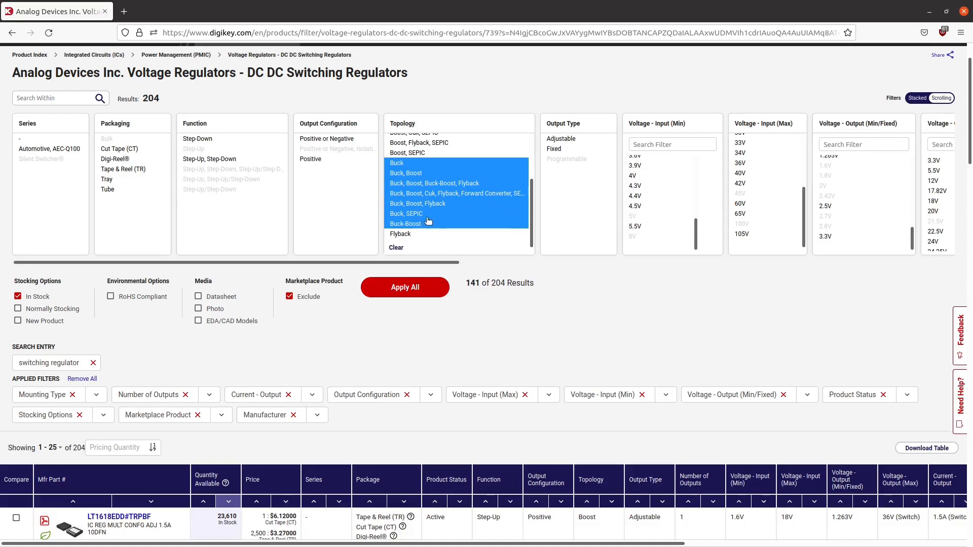
scroll(427, 224, down, 1)
click(424, 229)
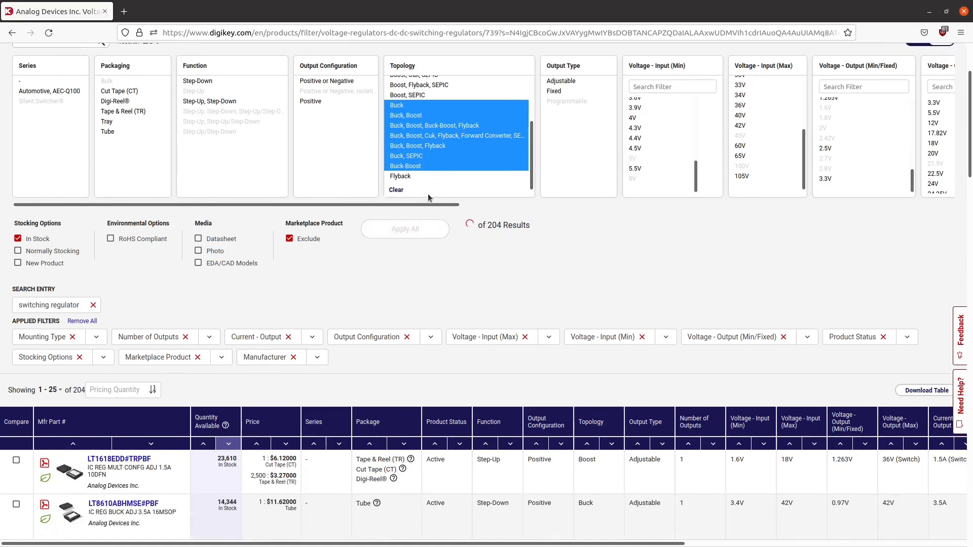
click(435, 235)
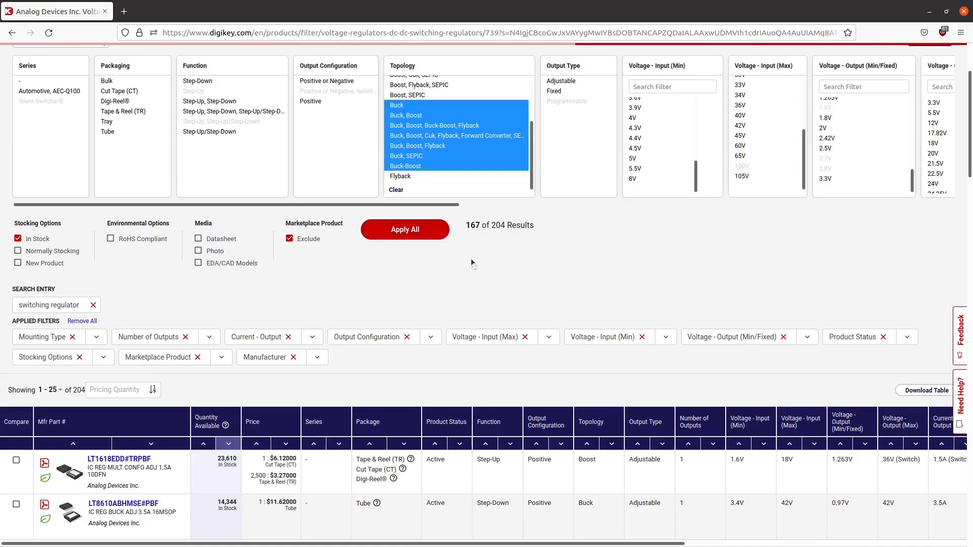
- Compare the filtered buck regulators' stock, prices, voltages, output current, switching frequency and package to find a suitable part
scroll(471, 260, down, 5)
scroll(472, 260, down, 1)
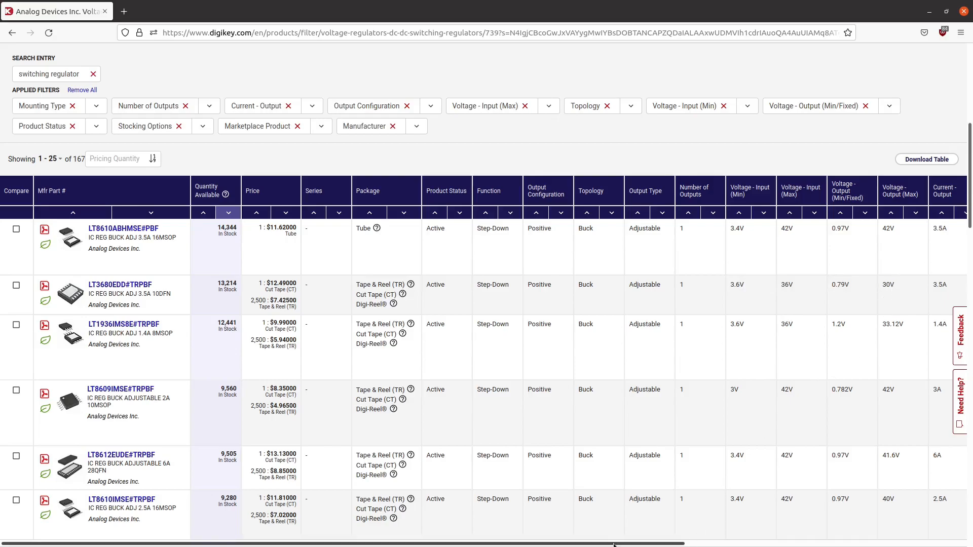
drag(616, 544, 897, 545)
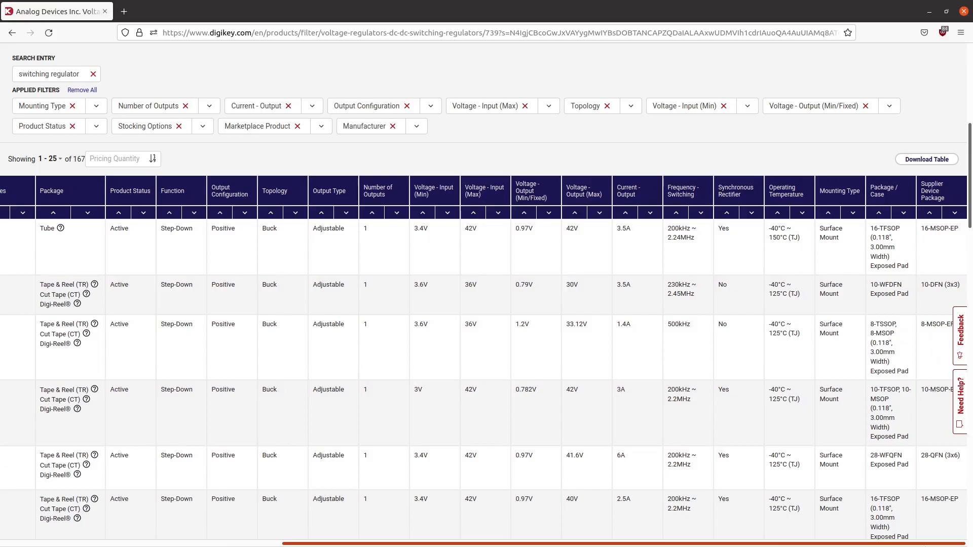
scroll(620, 518, left, 6)
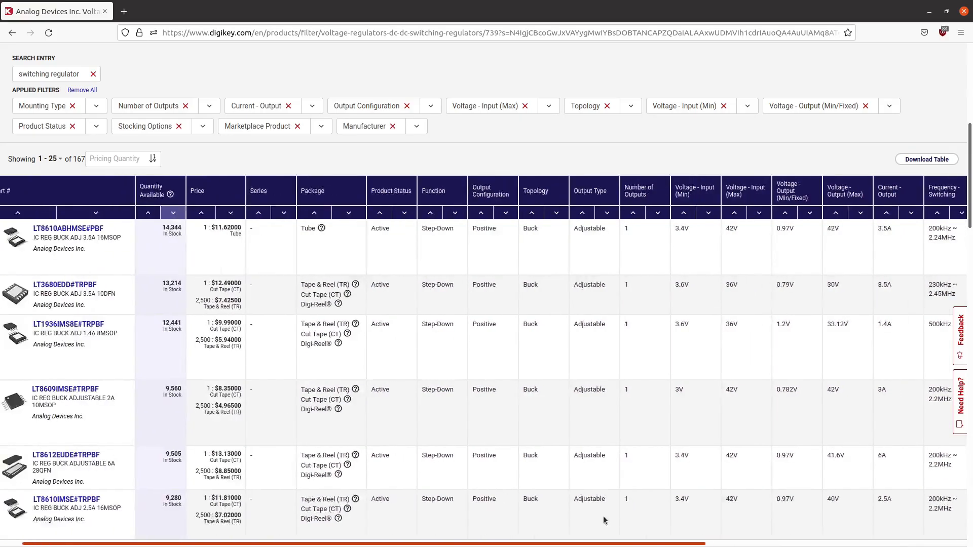
scroll(120, 282, down, 2)
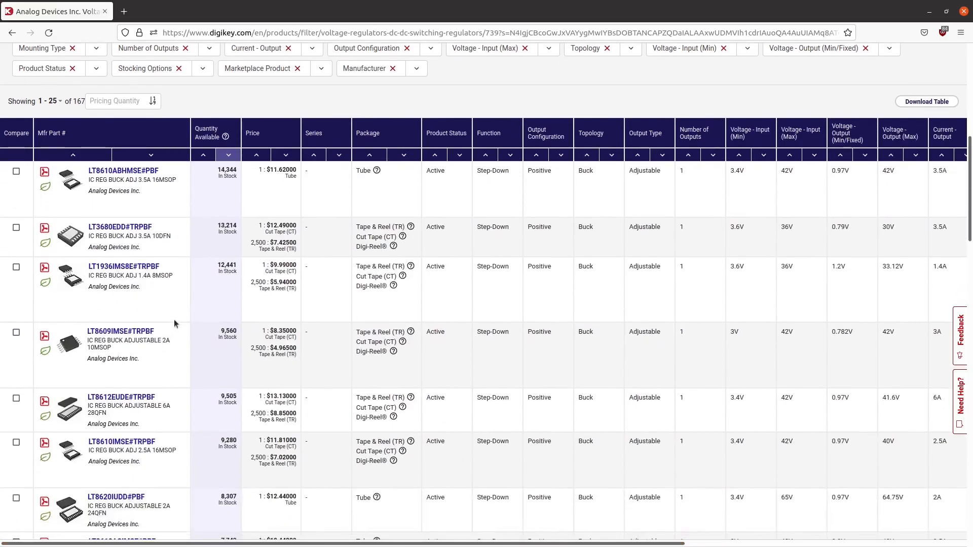
scroll(174, 319, down, 5)
scroll(174, 319, down, 6)
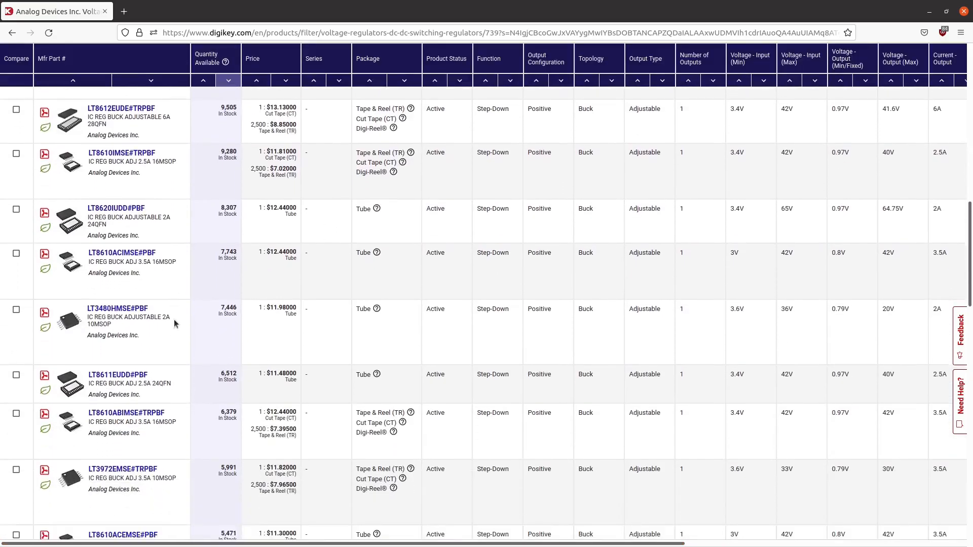
scroll(182, 329, down, 1)
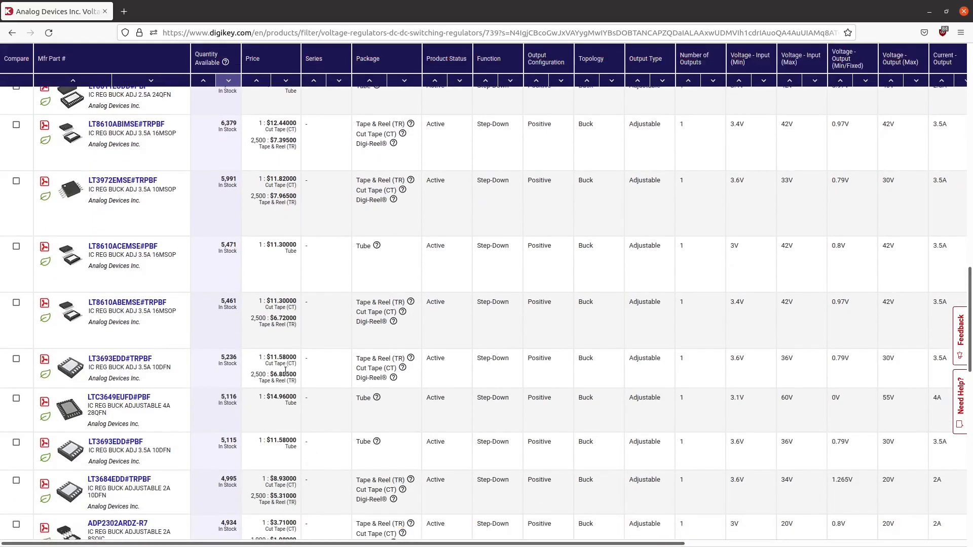
mouse_move(187, 544)
mouse_down()
mouse_move(470, 545)
mouse_move(173, 542)
mouse_up()
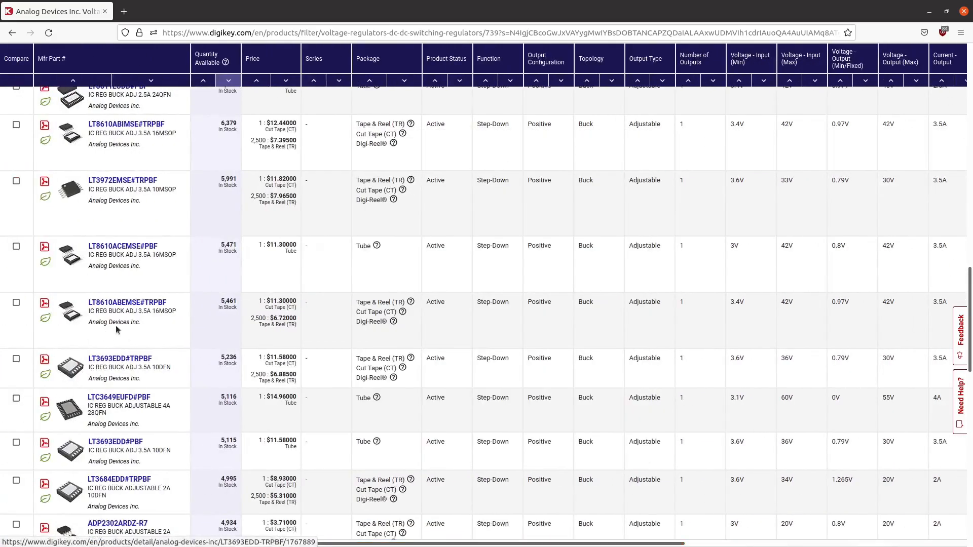
scroll(143, 362, up, 5)
scroll(144, 362, up, 5)
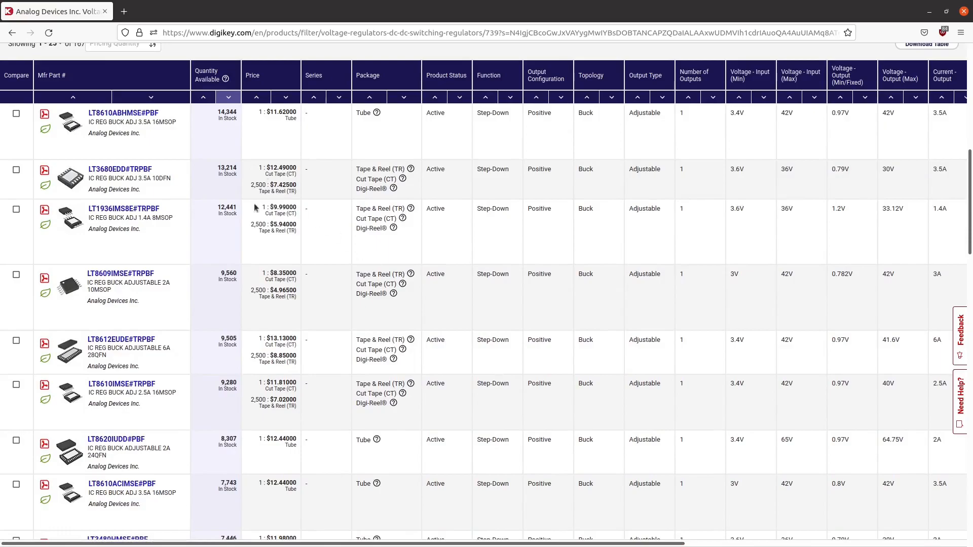
scroll(279, 285, down, 8)
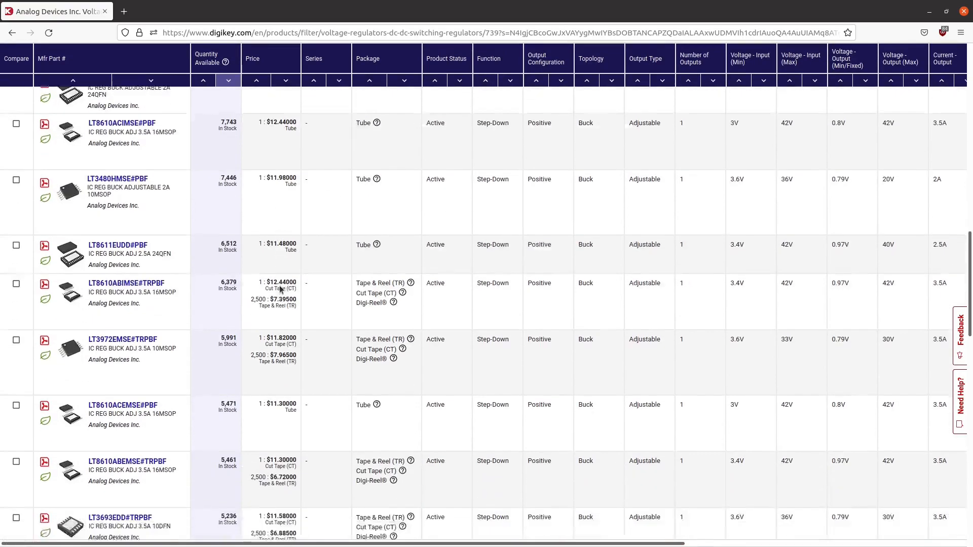
scroll(312, 400, down, 3)
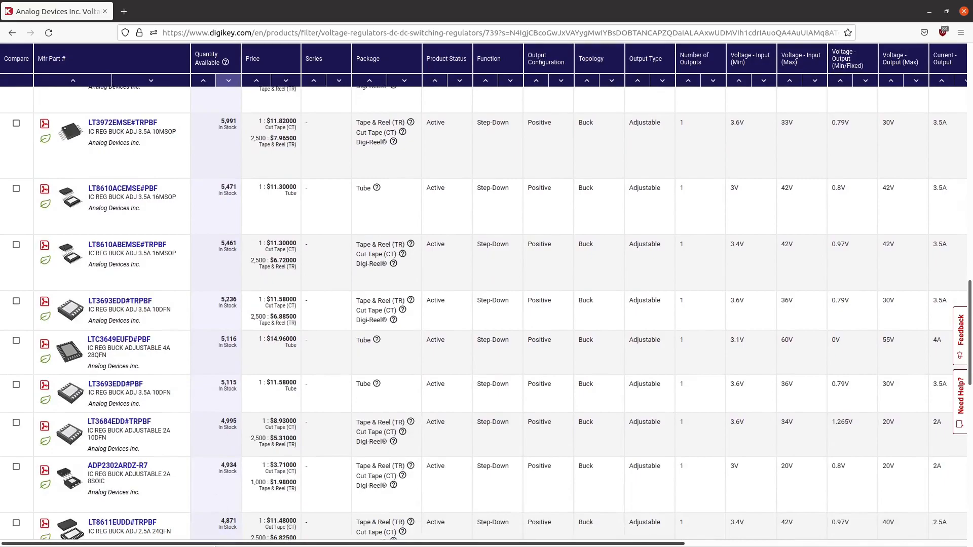
click(836, 546)
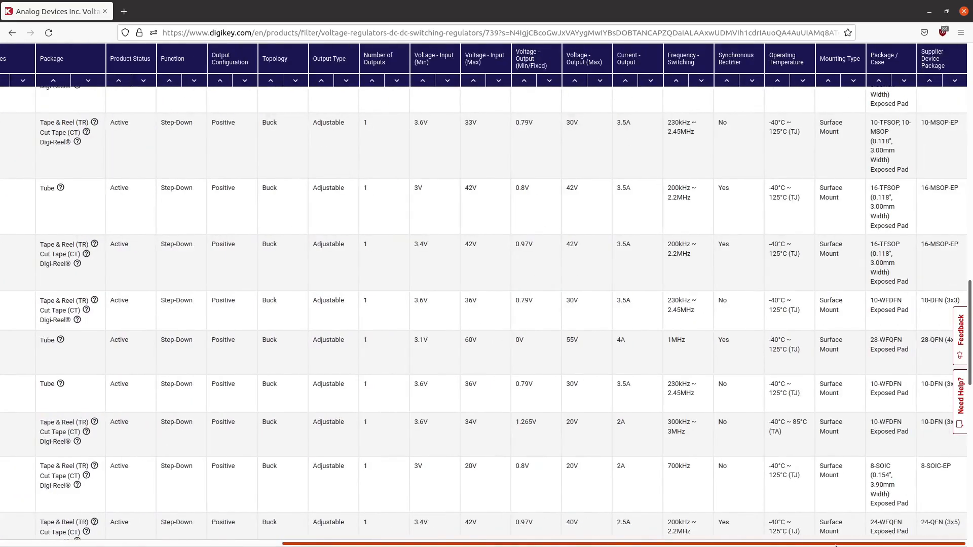
drag(836, 546, 198, 544)
- Open the product page of LT3680EDD#TRPBF and tile the browser window to the right half of the desktop
scroll(386, 286, up, 11)
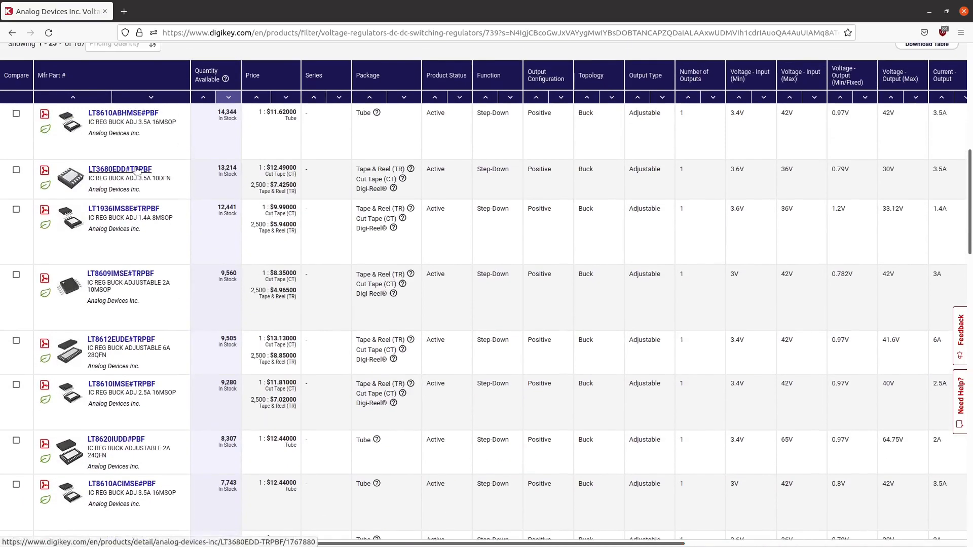
click(135, 170)
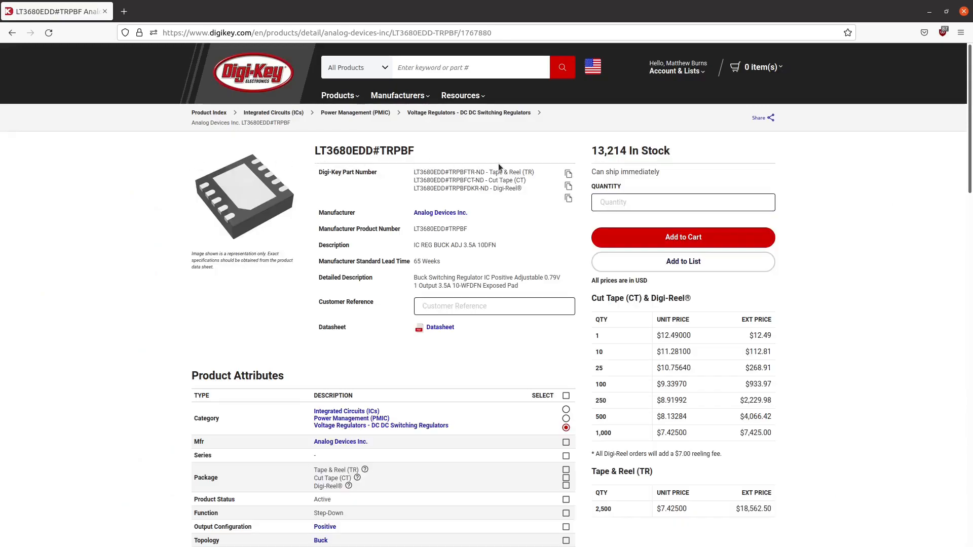
key(super+Right)
- Open the SnapEDA model link for LT3680EDD#TRPBF from the EDA Models entry under Documents & Media
scroll(659, 221, down, 15)
scroll(665, 217, down, 5)
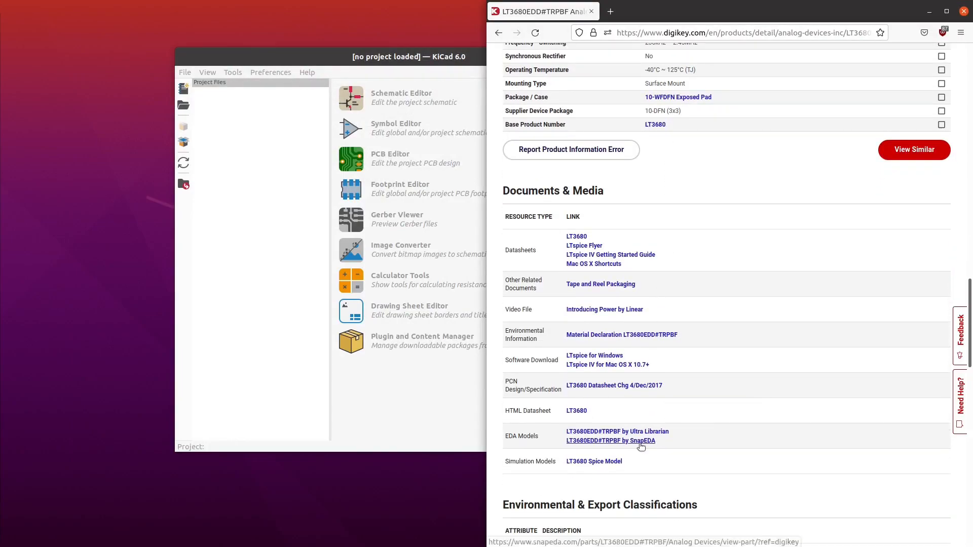
click(640, 442)
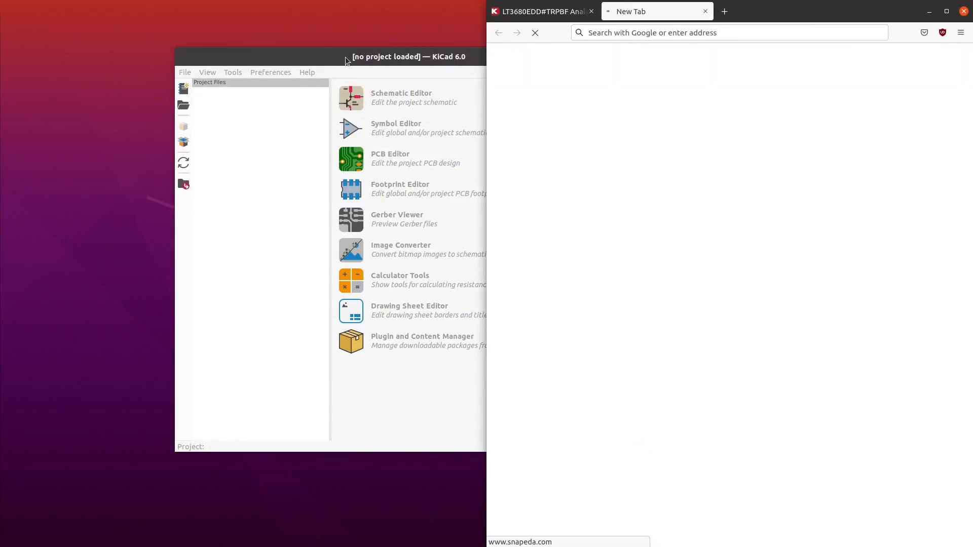
- Switch to KiCad, place its window beside the browser, and open the Buck project's Schematic Editor tiled to the left half of the desktop
drag(345, 56, 191, 47)
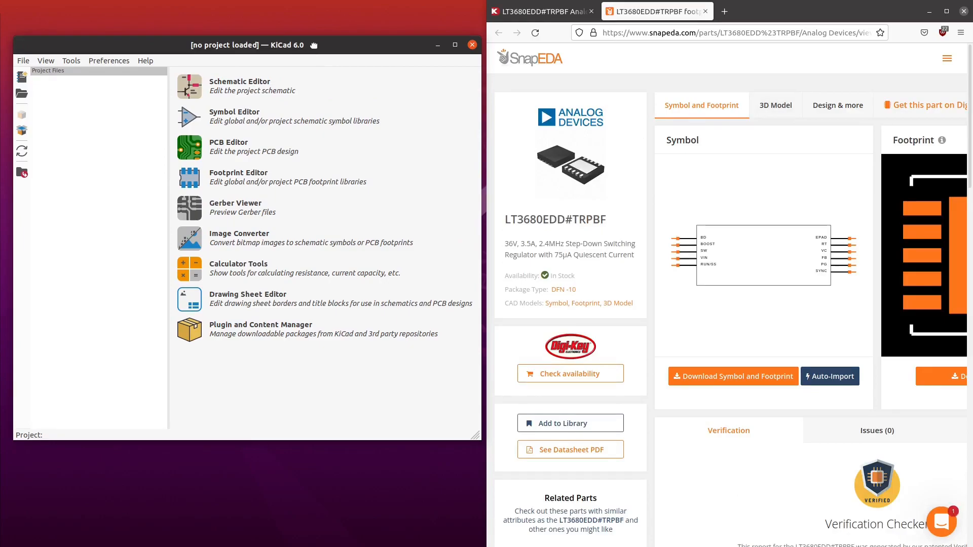
drag(314, 45, 0, 77)
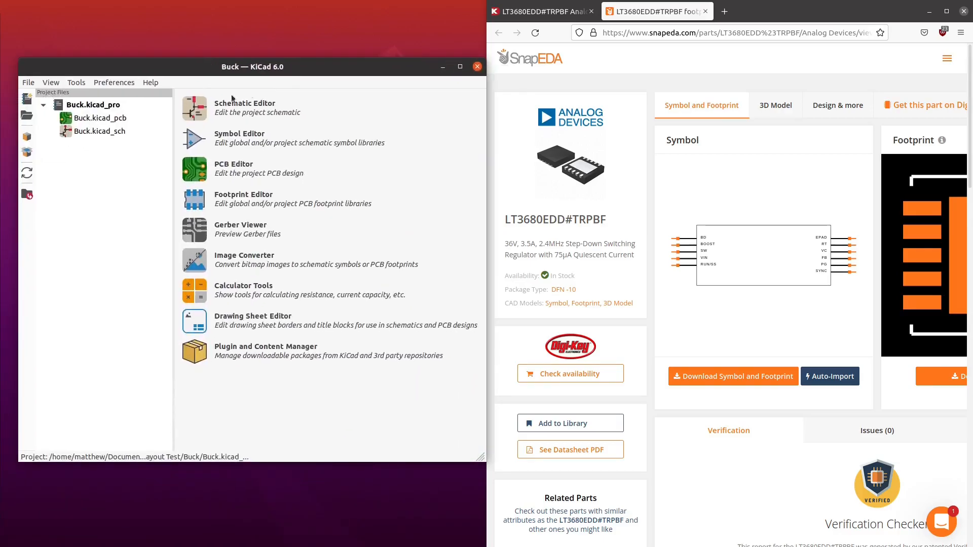
click(200, 109)
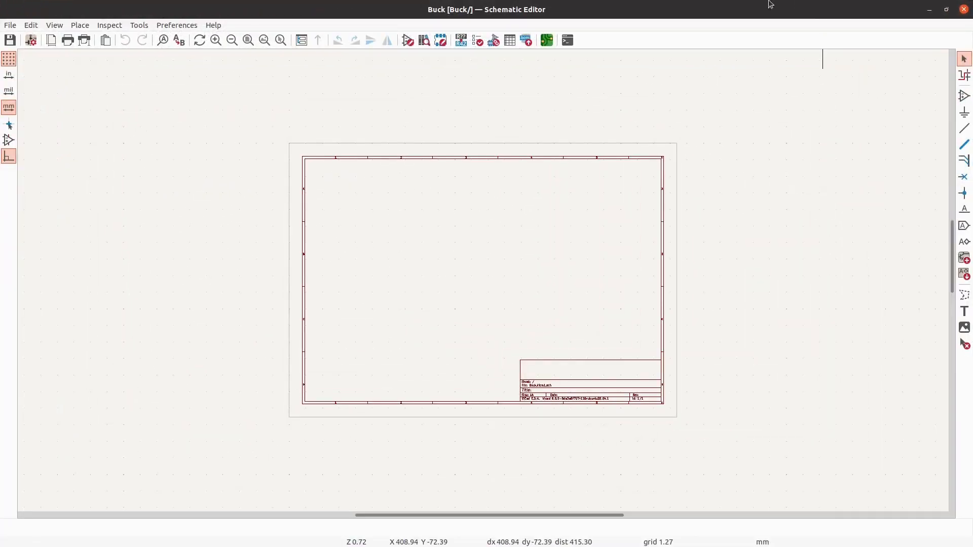
drag(735, 2, 1, 157)
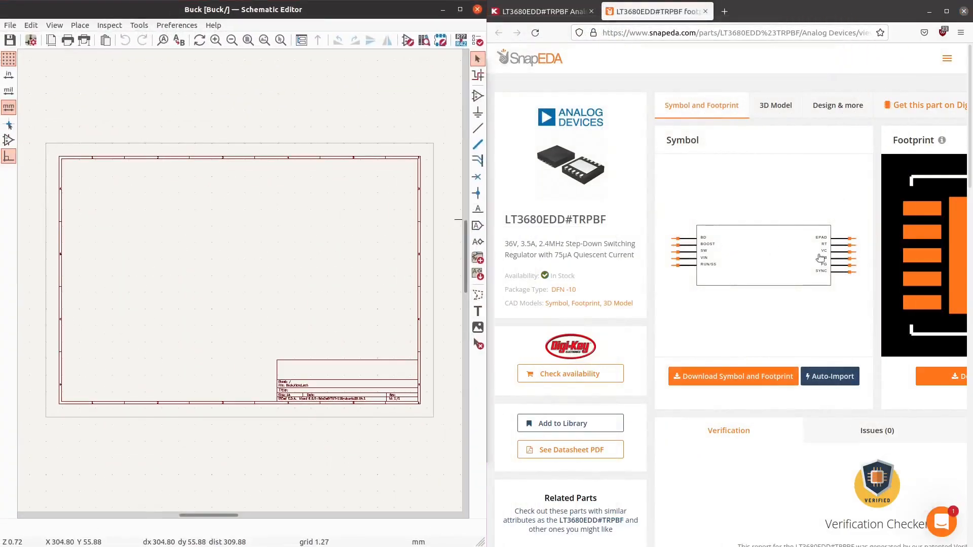
click(540, 11)
click(478, 112)
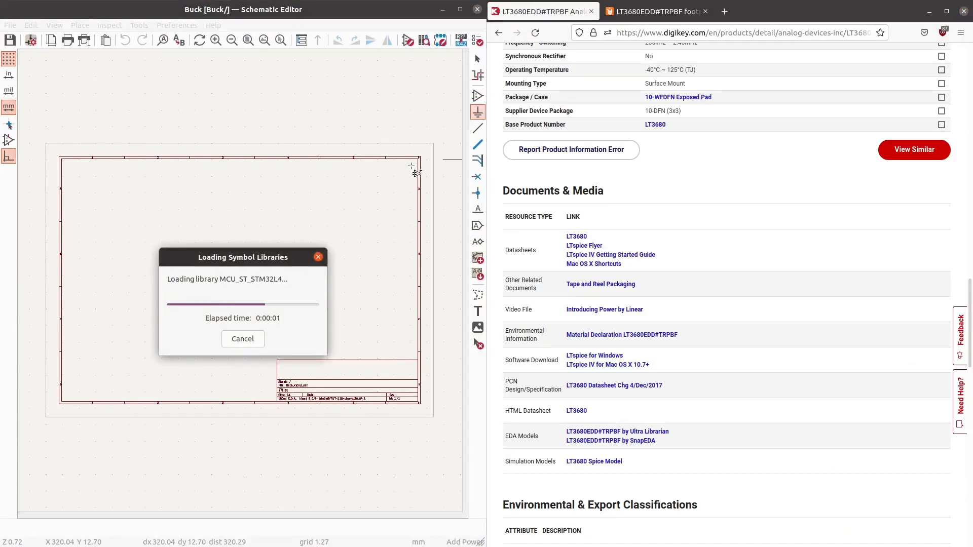
key(Escape)
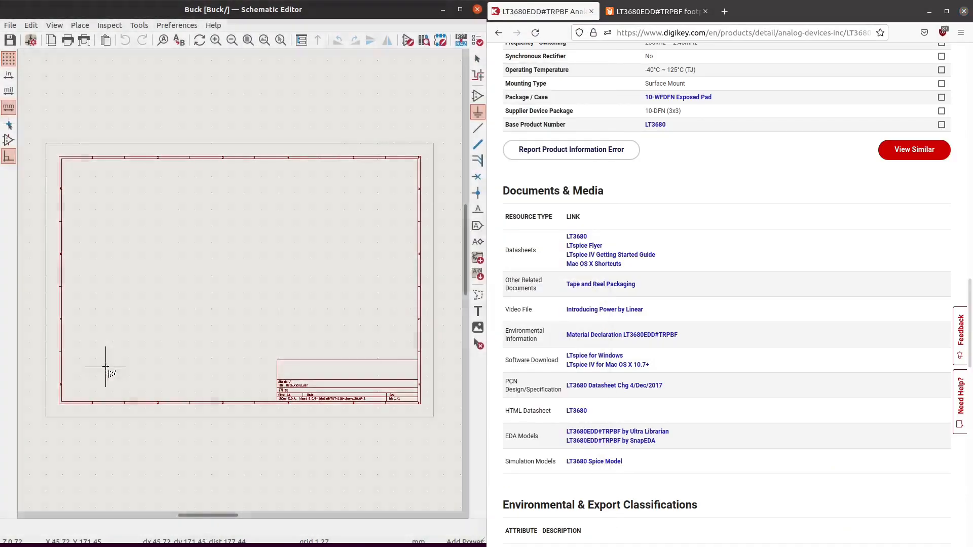
- Search KiCad's symbol libraries for "LT368", close the symbol chooser without placing a symbol, and put the schematic window beside the browser
click(478, 96)
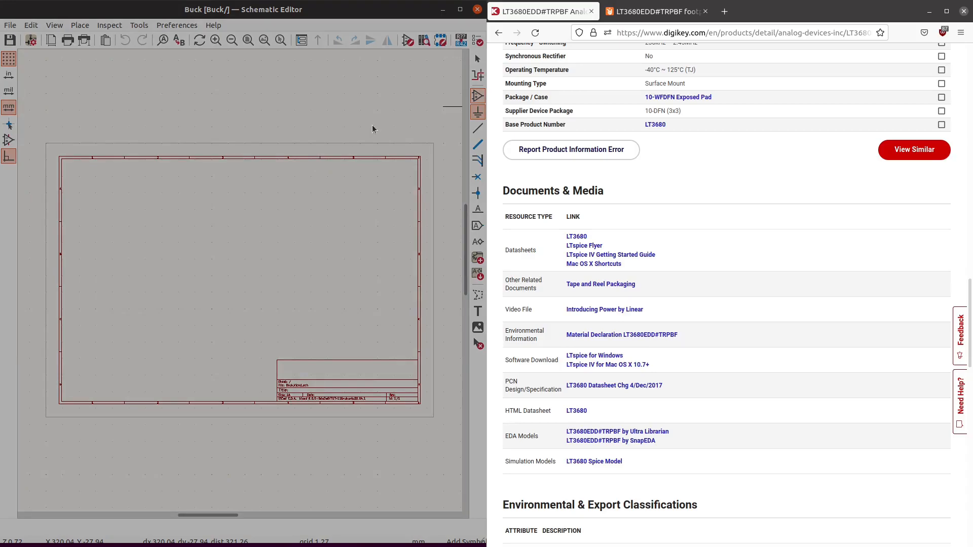
drag(356, 6, 325, 79)
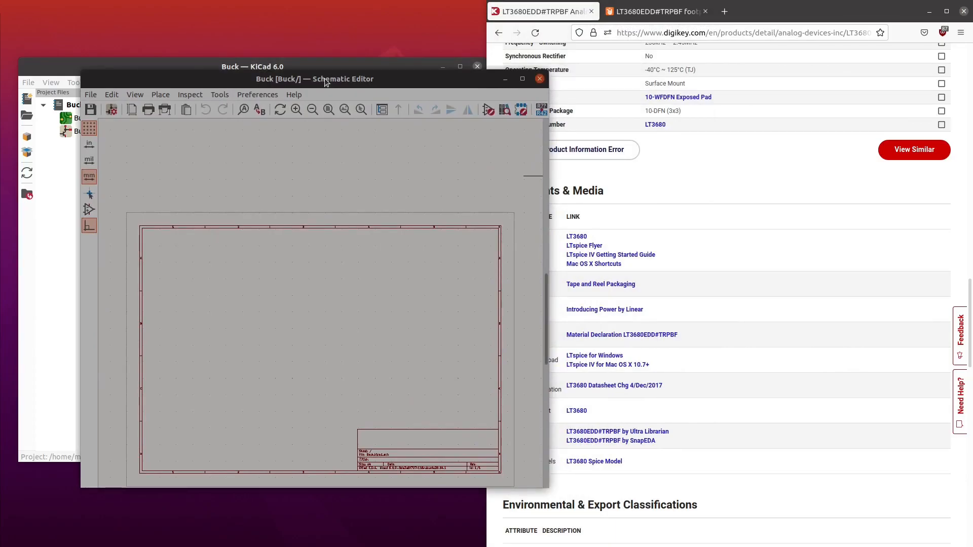
key(a)
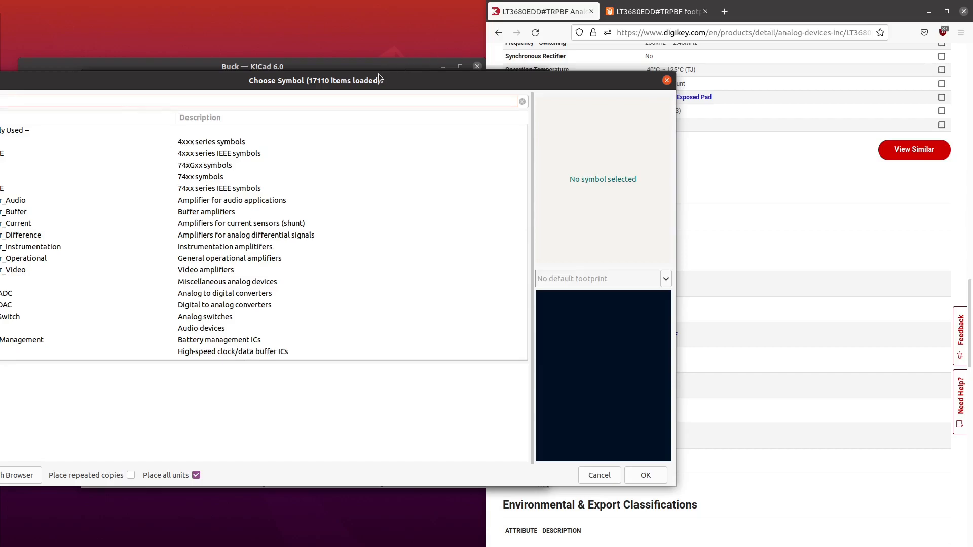
drag(380, 79, 501, 48)
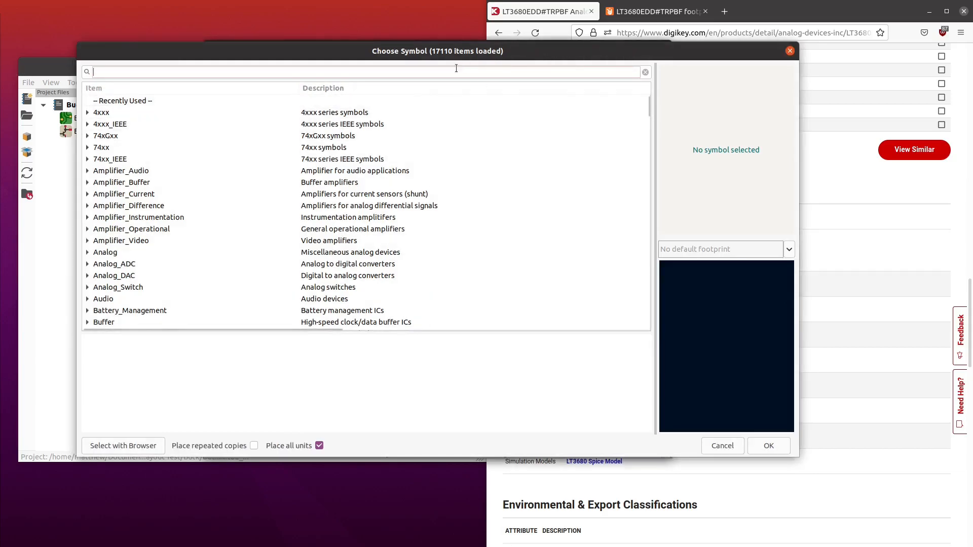
text(LT)
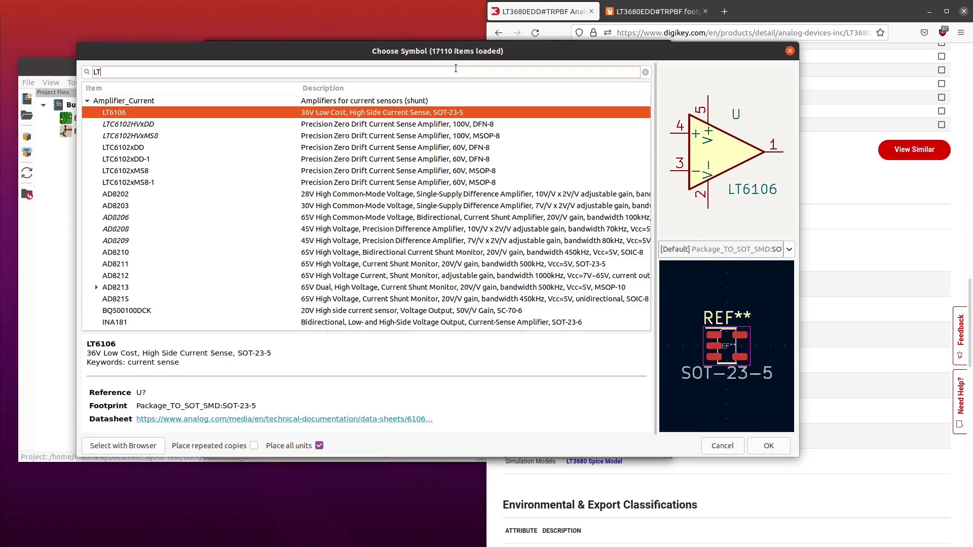
text(368)
key(BackSpace)
key(BackSpace)
key(BackSpace)
key(BackSpace)
key(BackSpace)
key(BackSpace)
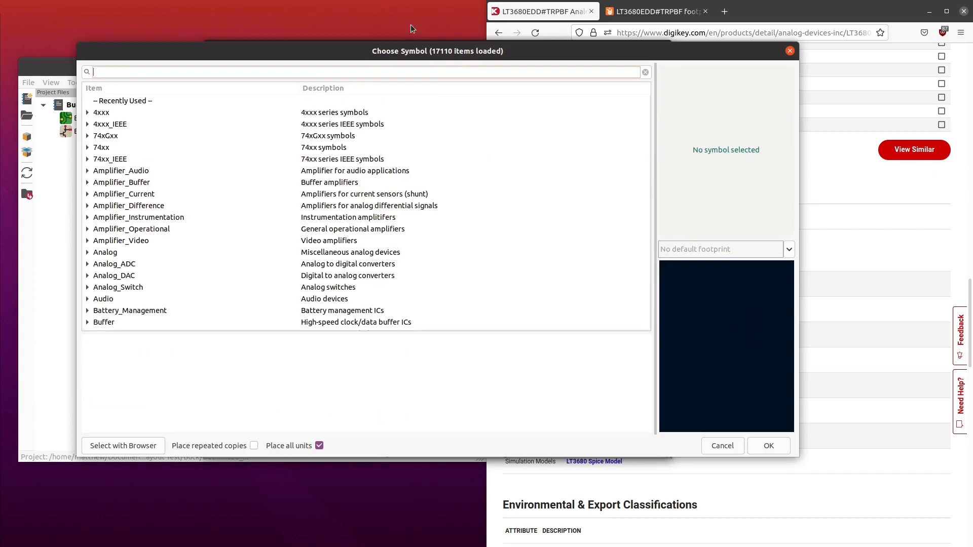
click(790, 51)
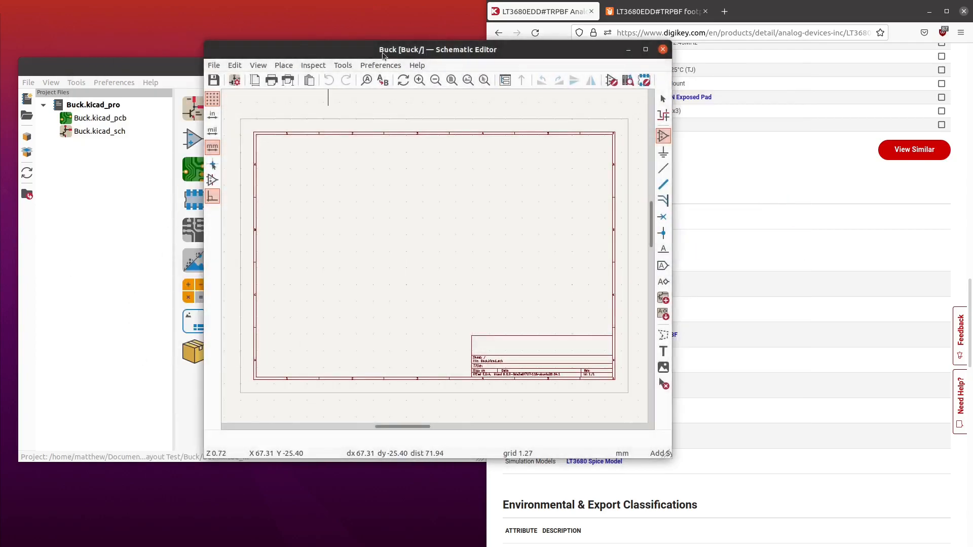
drag(431, 50, 245, 60)
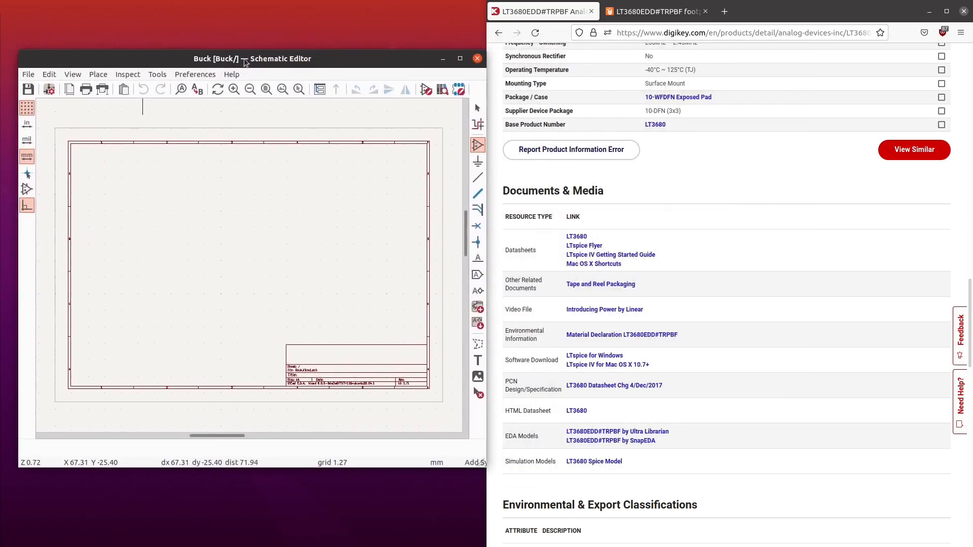
- Download the LT3680EDD#TRPBF symbol and footprint from its SnapEDA page in KiCad format for "V6 & Later"
click(662, 14)
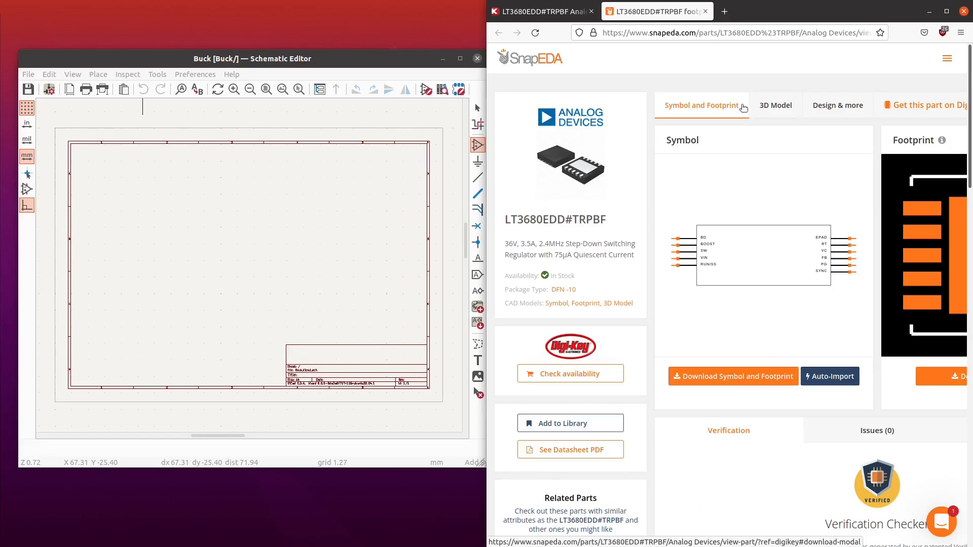
click(766, 104)
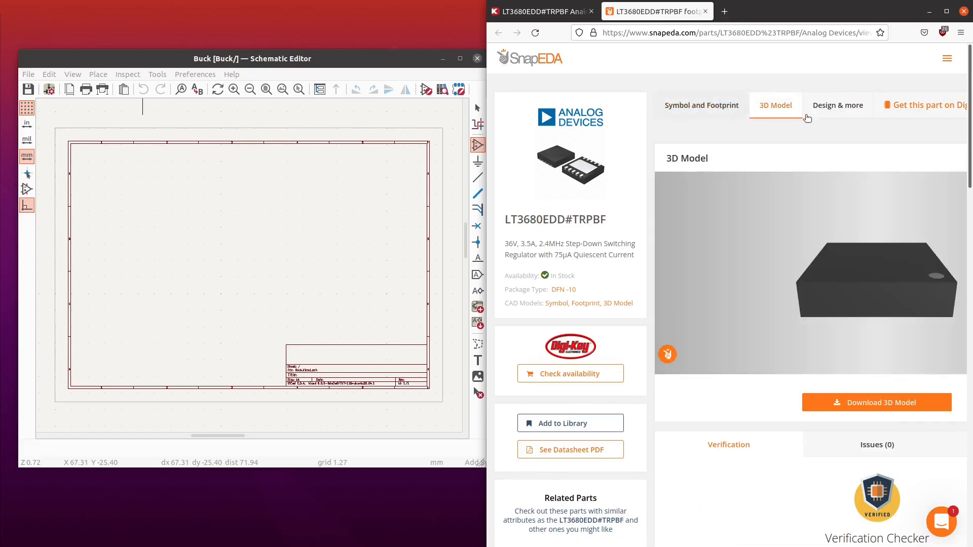
click(707, 108)
click(759, 376)
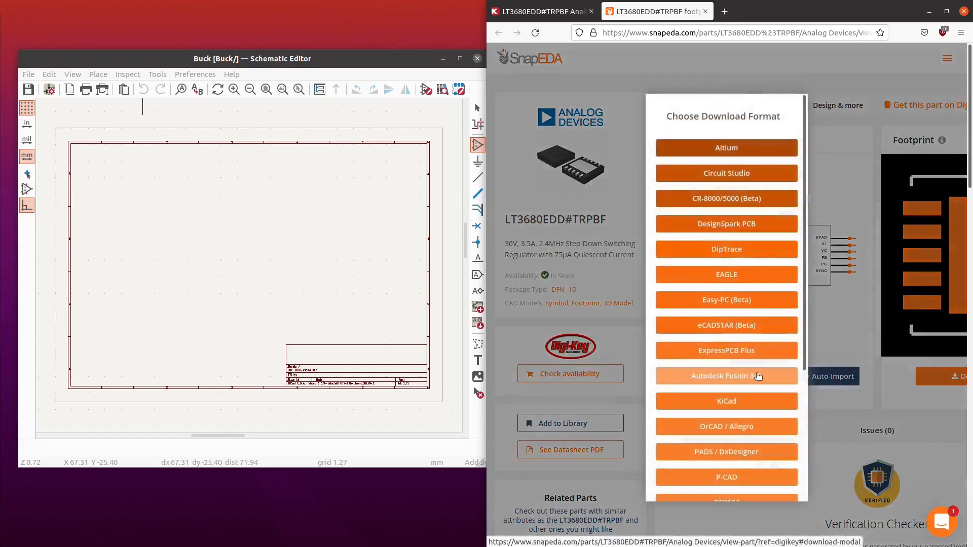
click(740, 400)
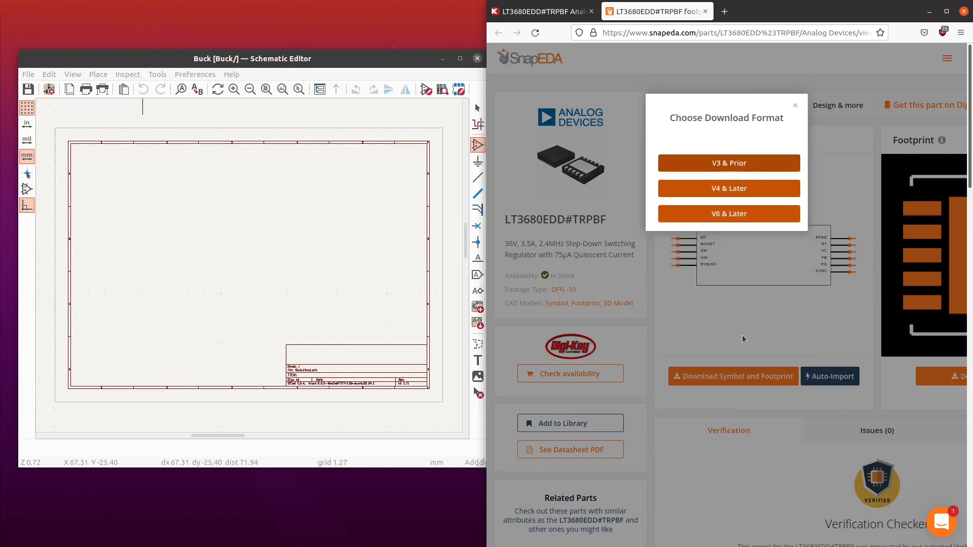
click(749, 216)
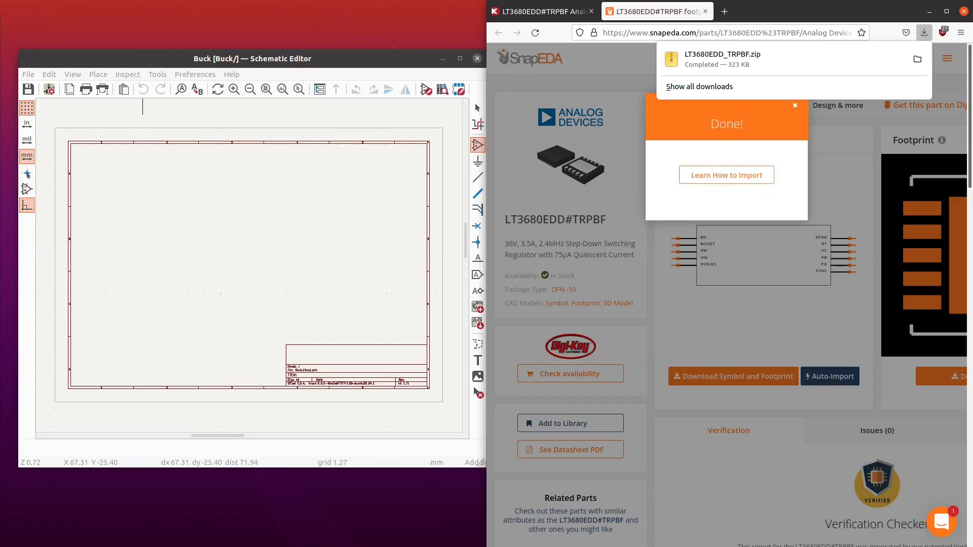
key(Escape)
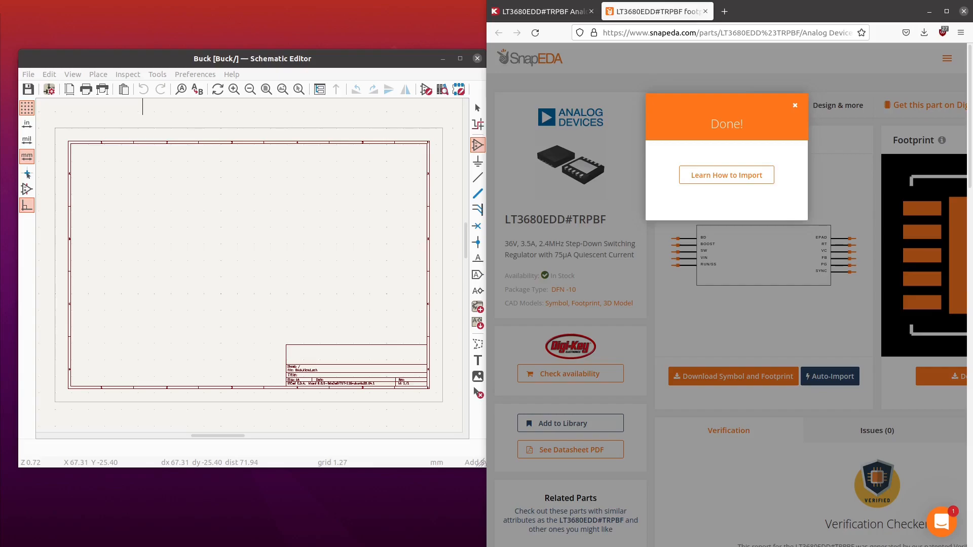
- Return to the DigiKey product page of LT3680EDD#TRPBF and view its top section
click(541, 10)
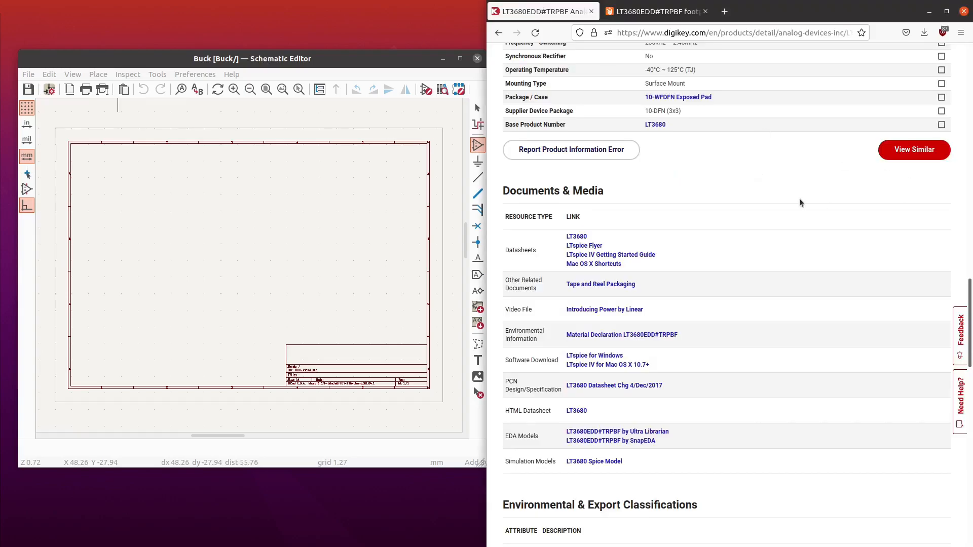
scroll(811, 198, up, 8)
scroll(811, 199, up, 10)
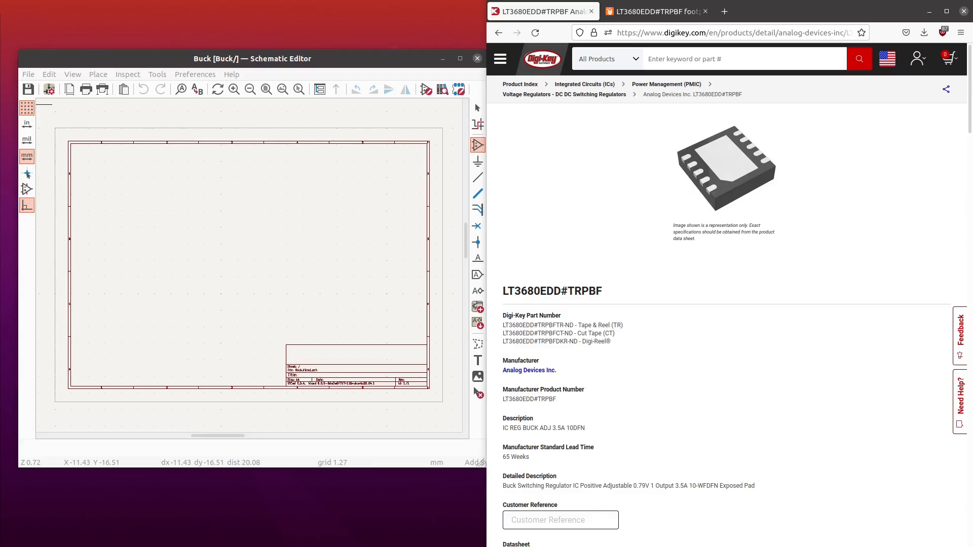
- Switch to the file manager, open the Buck project folder and create a folder named "Libraries" in it
drag(303, 137, 342, 129)
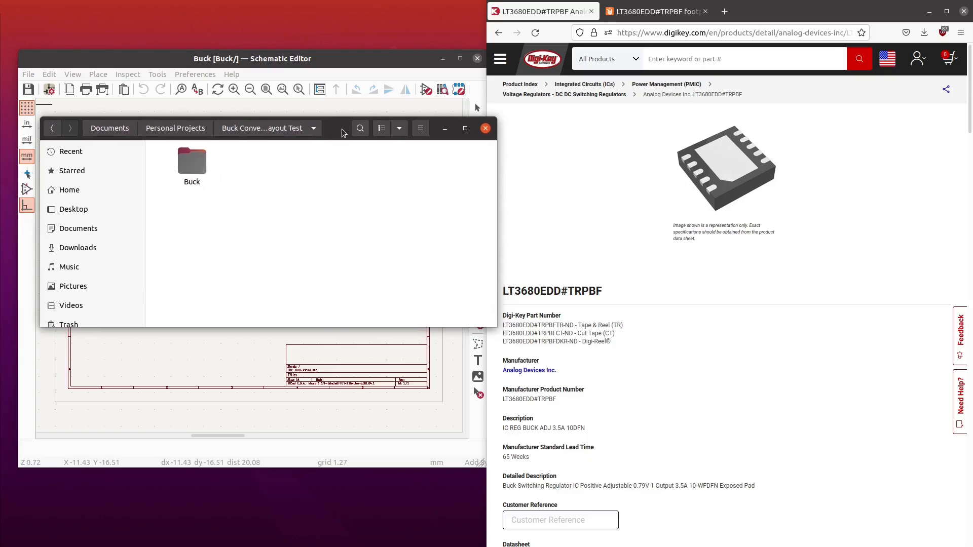
click(199, 167)
double_click(199, 168)
right_click(221, 229)
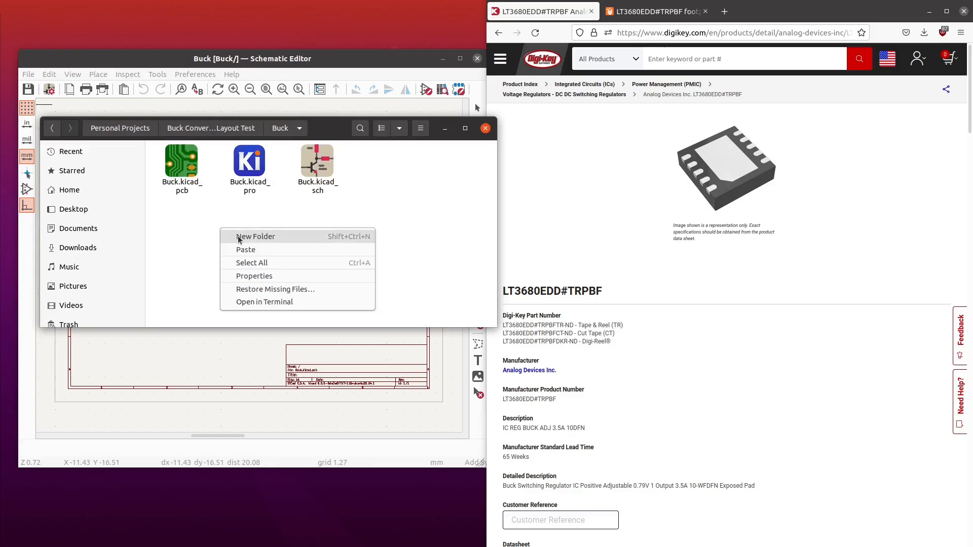
click(239, 237)
text(L)
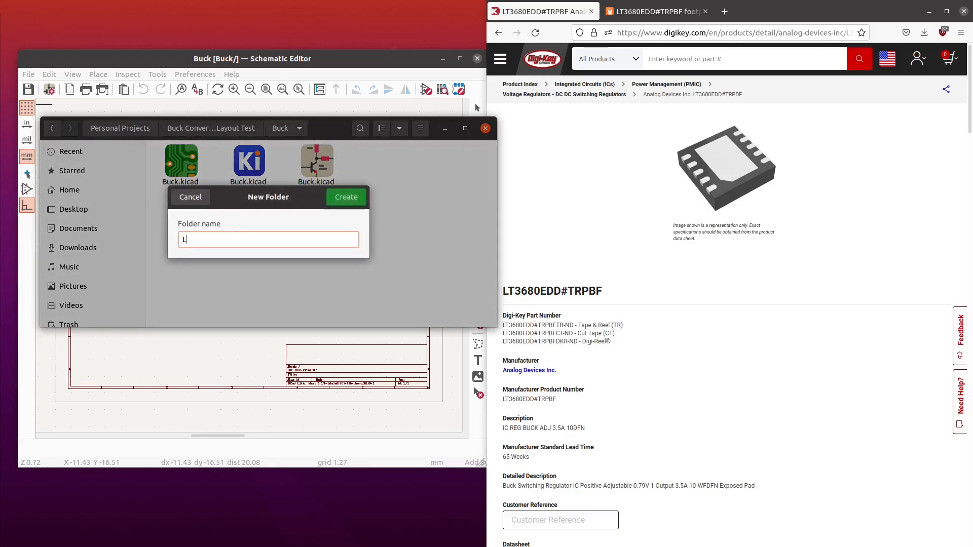
text(abraries)
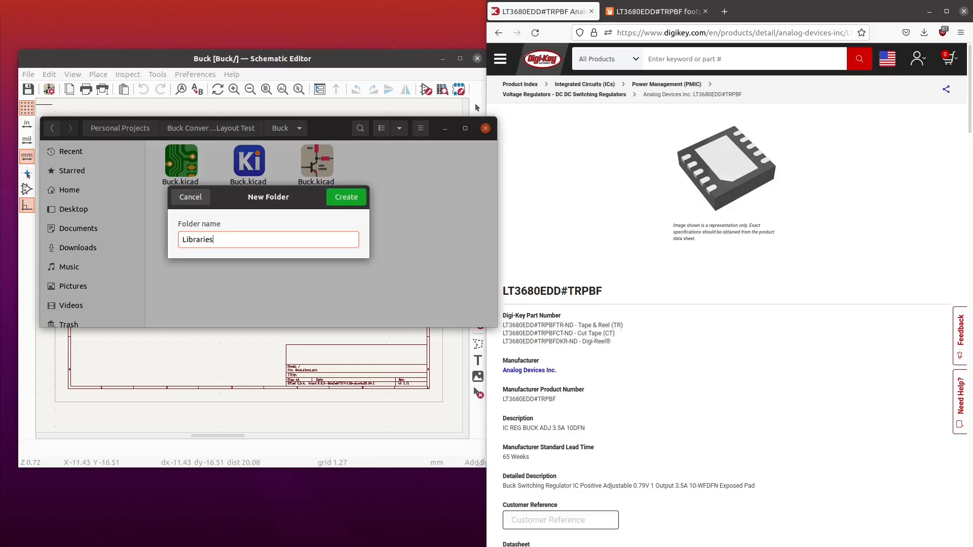
key(Return)
- Paste the LT3680EDD#TRPBF .pretty folder and the .kicad_sym and .step files into the Libraries folder
double_click(170, 194)
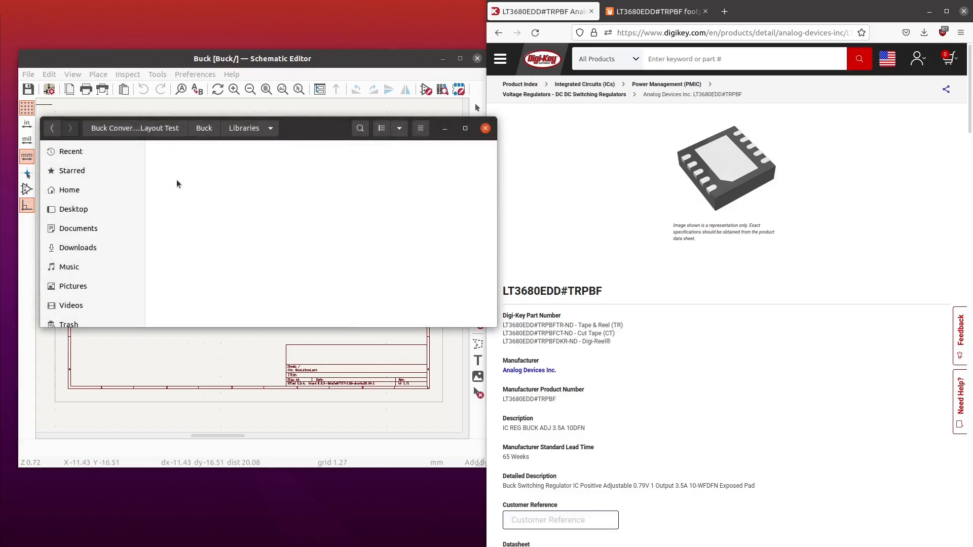
right_click(208, 193)
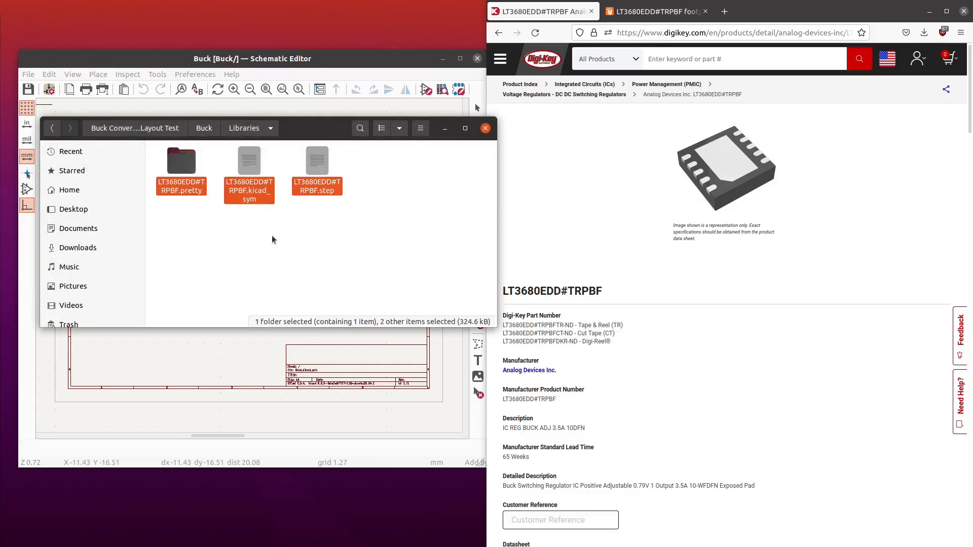
right_click(301, 244)
click(294, 240)
- Create a folder named "ftp" inside the Libraries folder
right_click(275, 246)
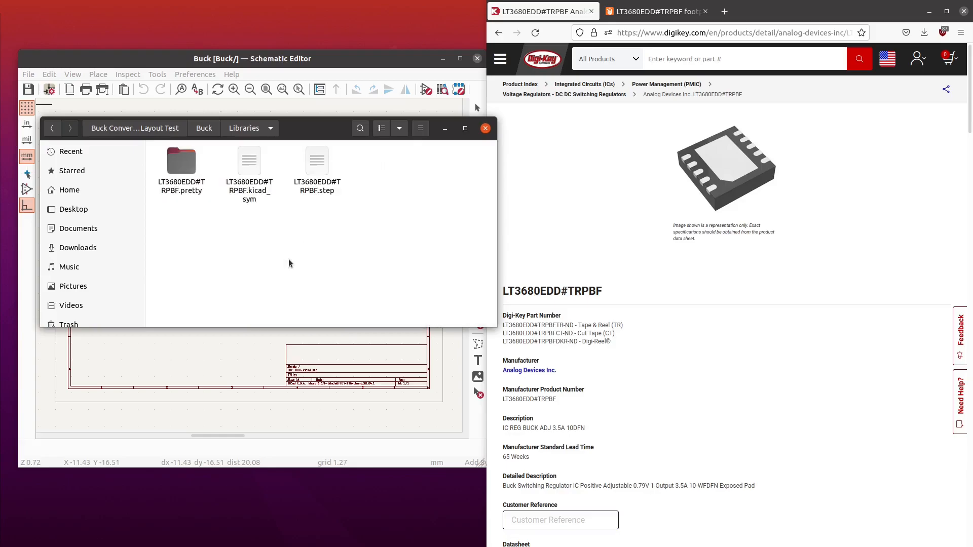
click(306, 251)
text(ft)
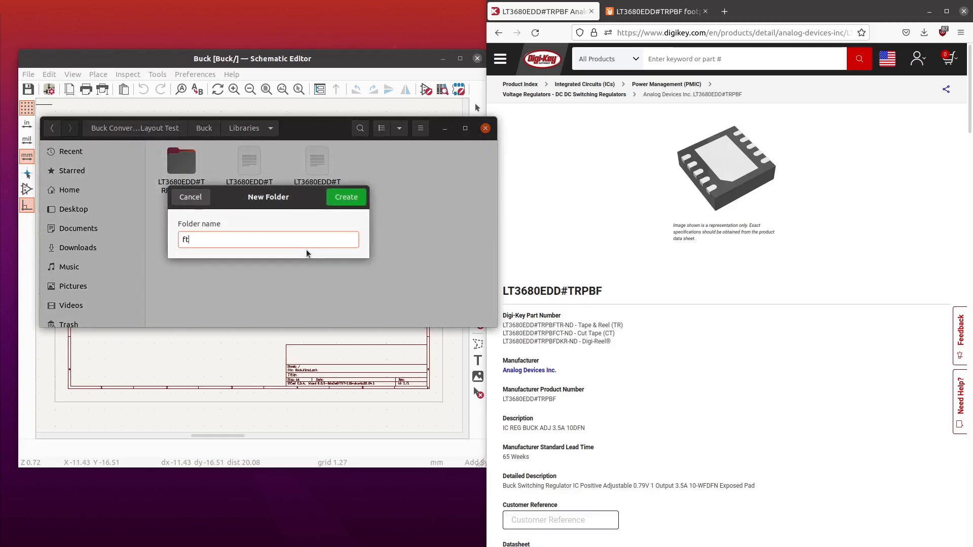
text(p)
key(Return)
- Create two more folders named "stp" and "sym" inside the Libraries folder
right_click(308, 253)
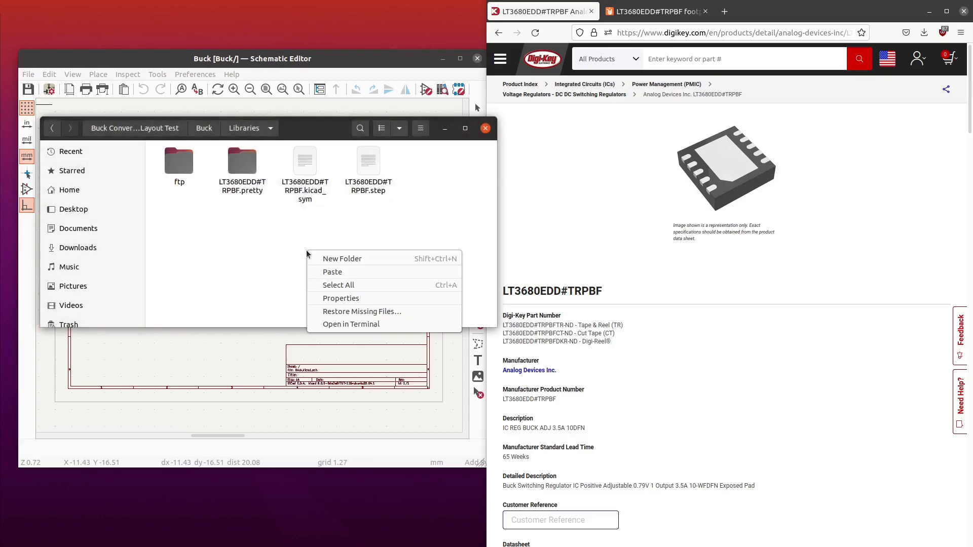
click(334, 263)
text(stp)
key(Return)
right_click(333, 263)
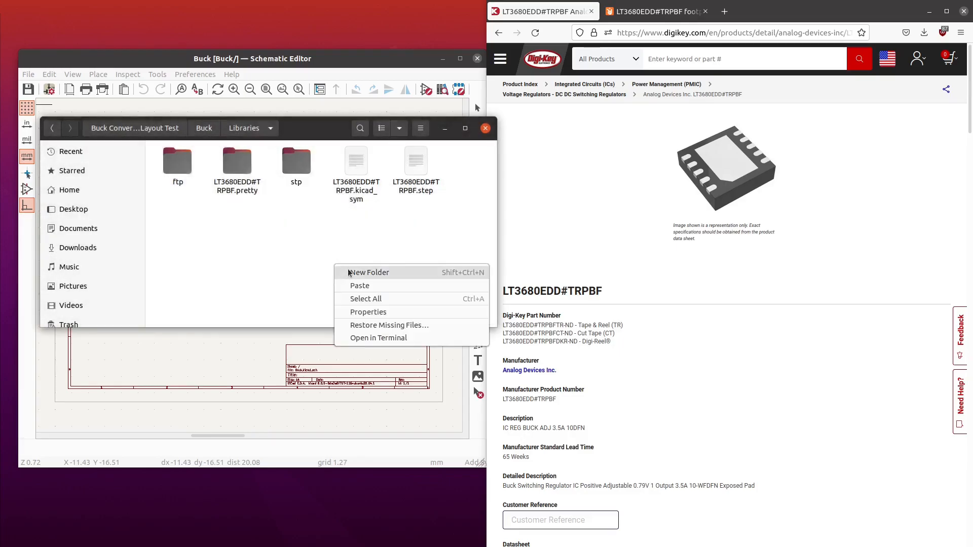
click(349, 273)
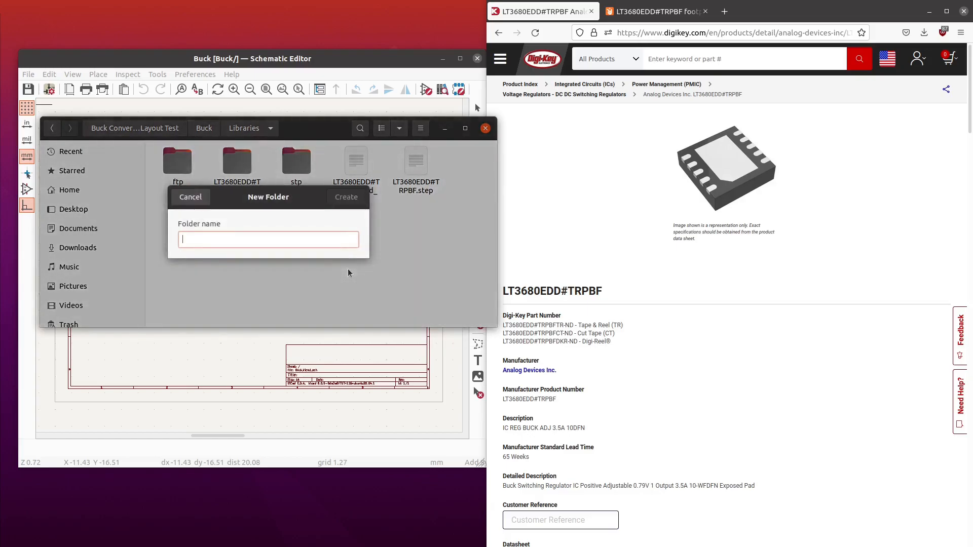
text(sym)
key(Return)
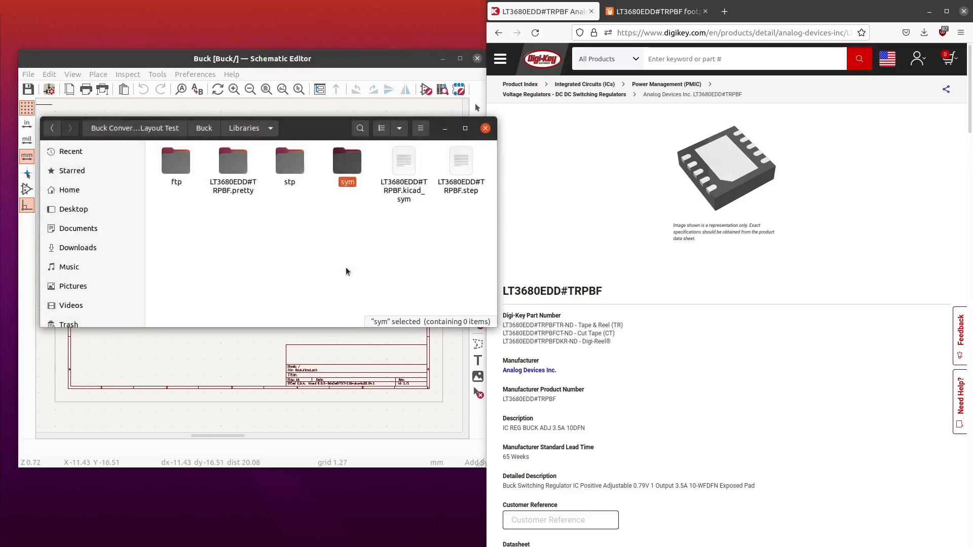
- Move the LT3680EDD#TRPBF .pretty folder into "ftp", the .step file into "stp" and the .kicad_sym file into "sym"
drag(225, 175, 176, 162)
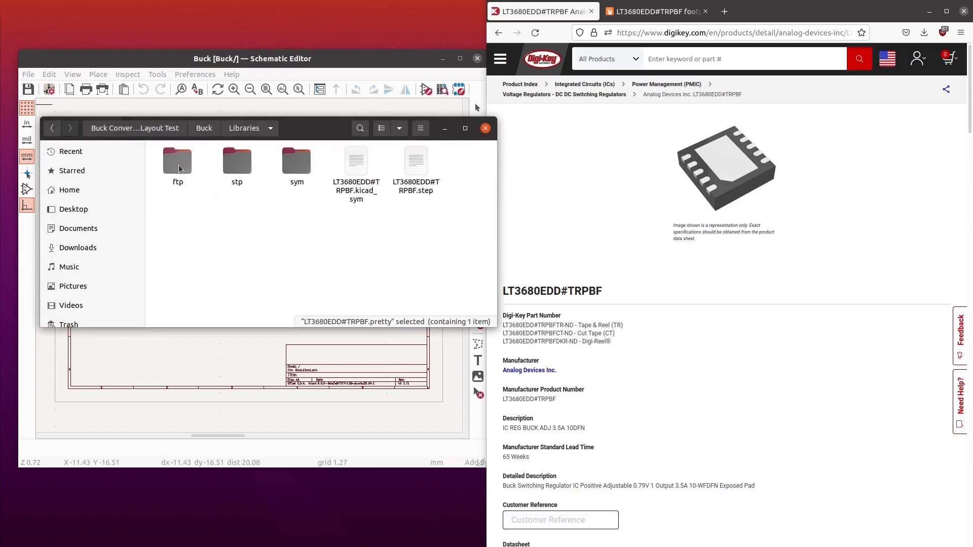
drag(329, 180, 243, 161)
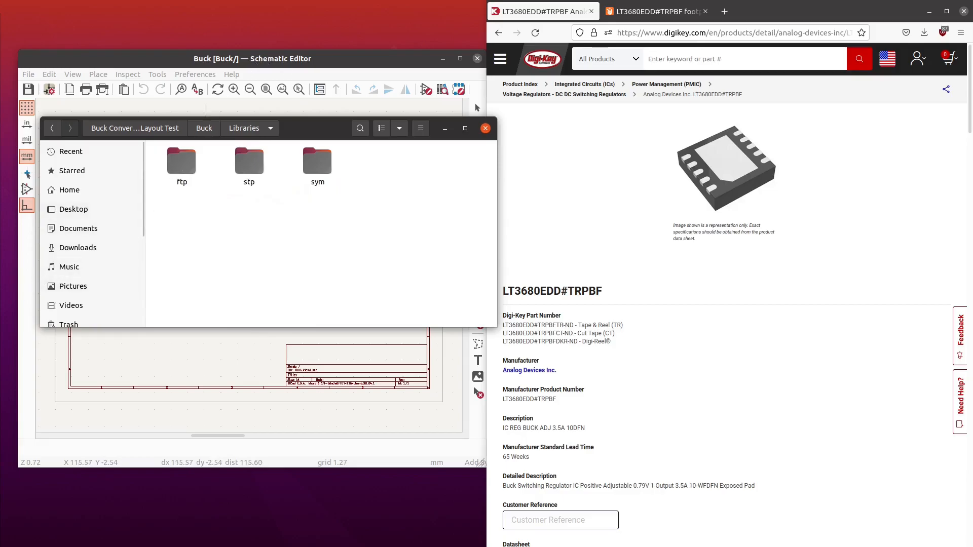
- Switch to the KiCad project manager and open the project-specific list in the symbol library manager
key(alt+Tab)
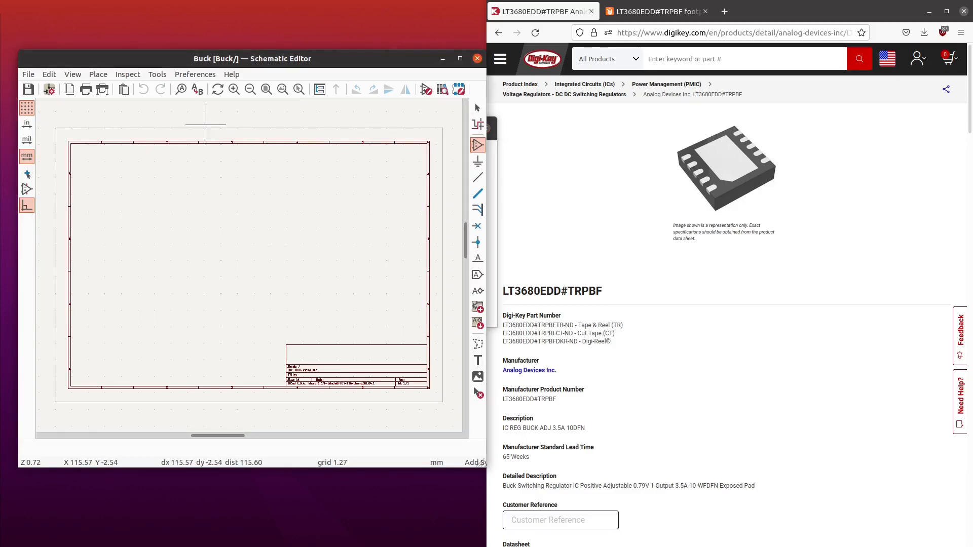
key(alt+Tab)
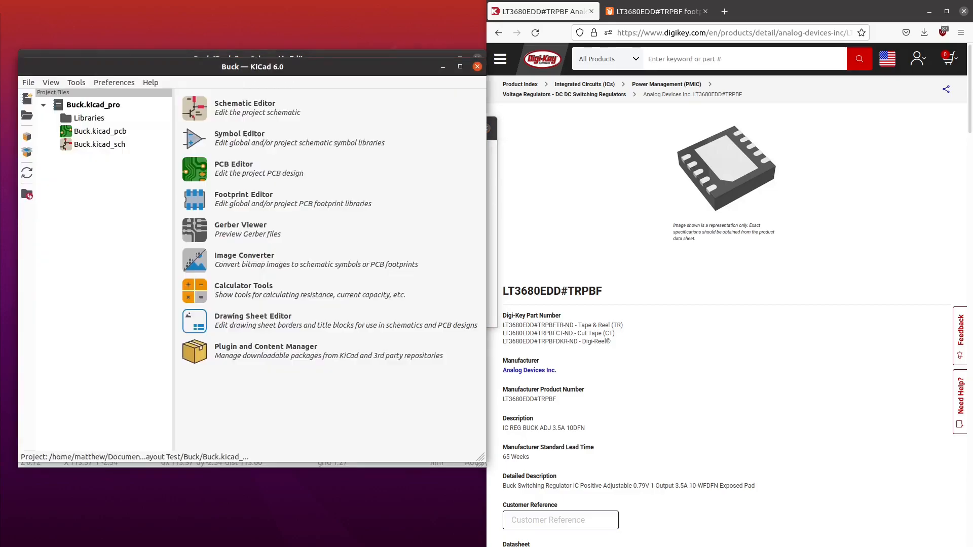
click(109, 82)
click(137, 107)
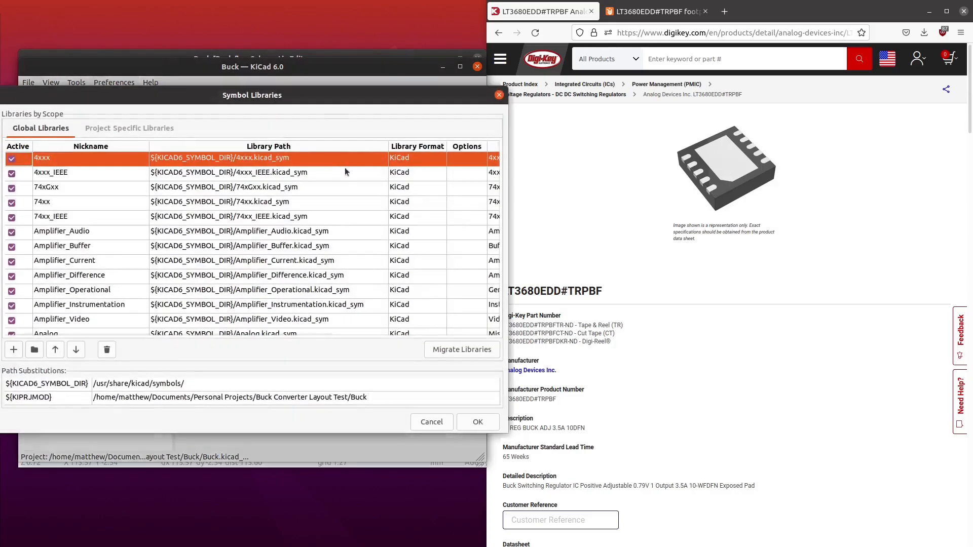
click(130, 128)
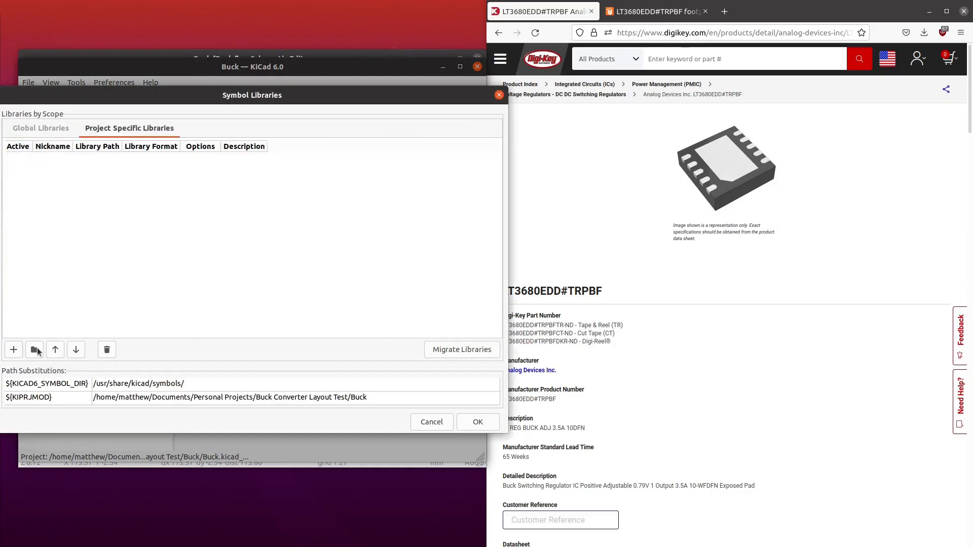
key(alt+Tab)
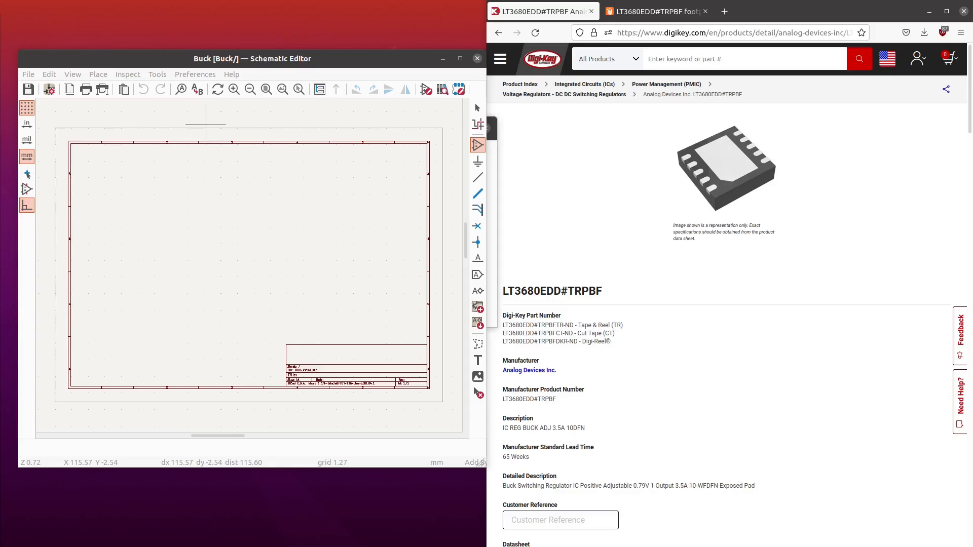
- Move the KiCad project window into view and open the footprint library manager
drag(0, 188, 258, 59)
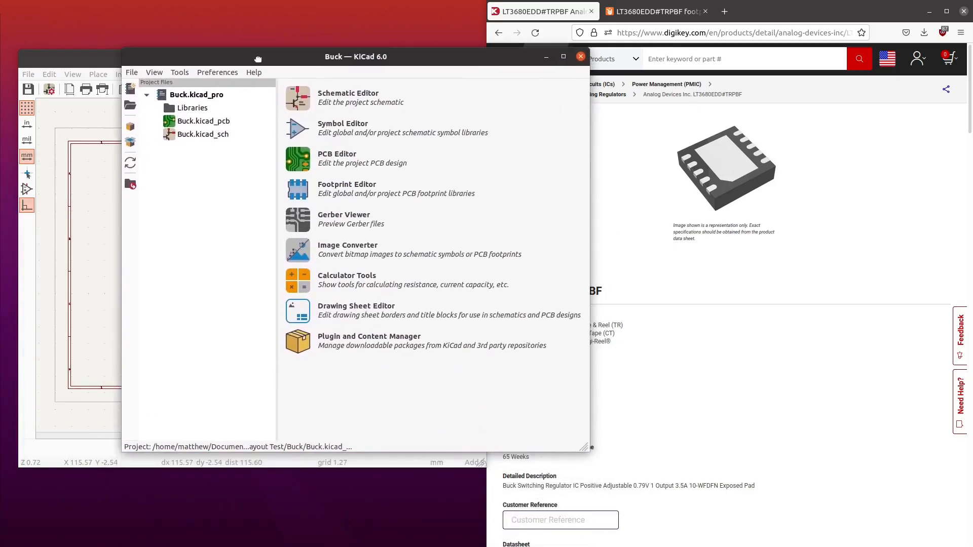
click(226, 74)
click(248, 108)
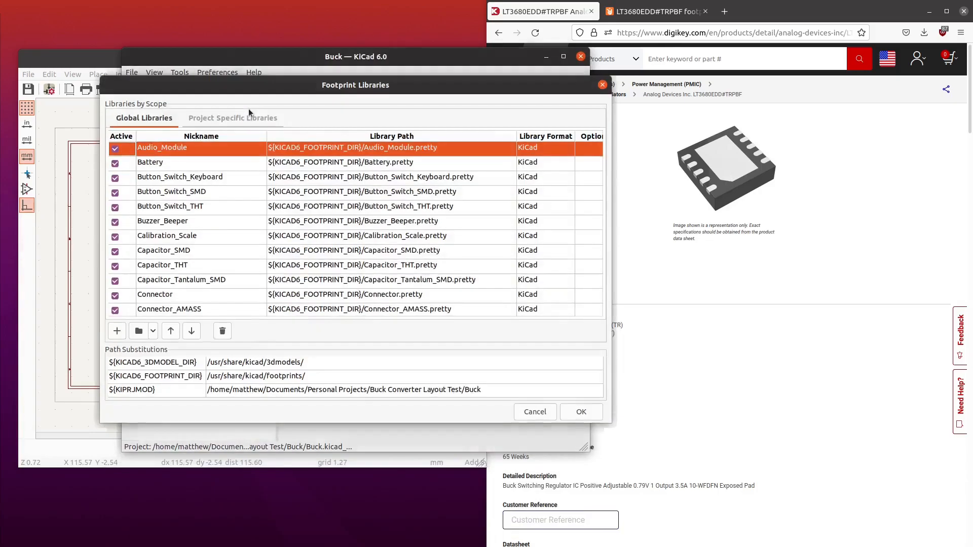
drag(297, 87, 0, 167)
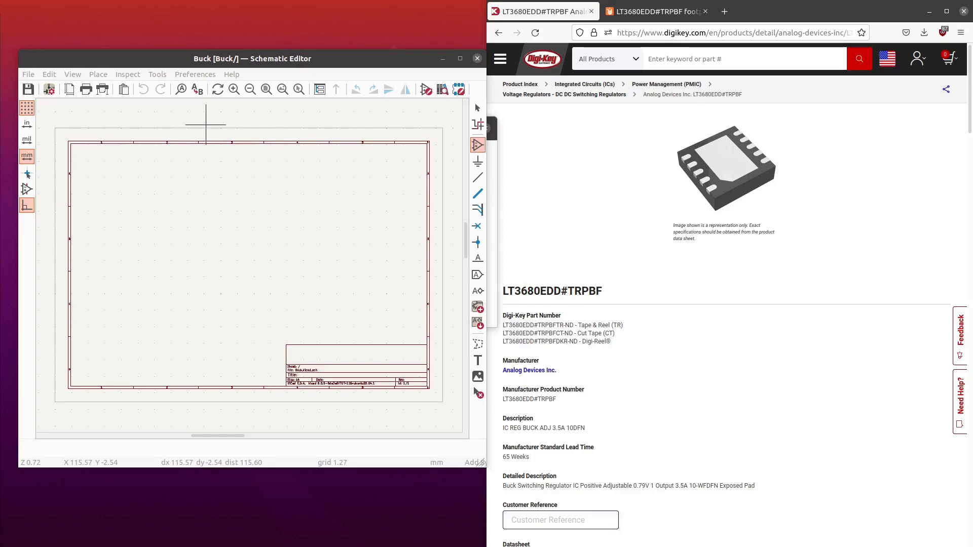
- Return to the Schematic Editor, open the symbol chooser with Add Symbol, and arrange it beside the Digi-Key part page
drag(438, 185, 762, 82)
click(352, 65)
drag(353, 65, 457, 2)
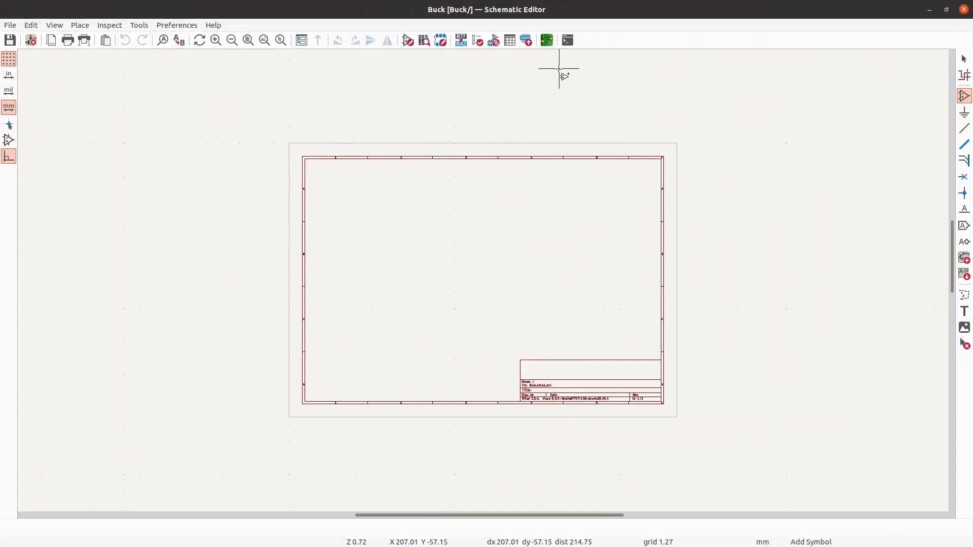
click(485, 277)
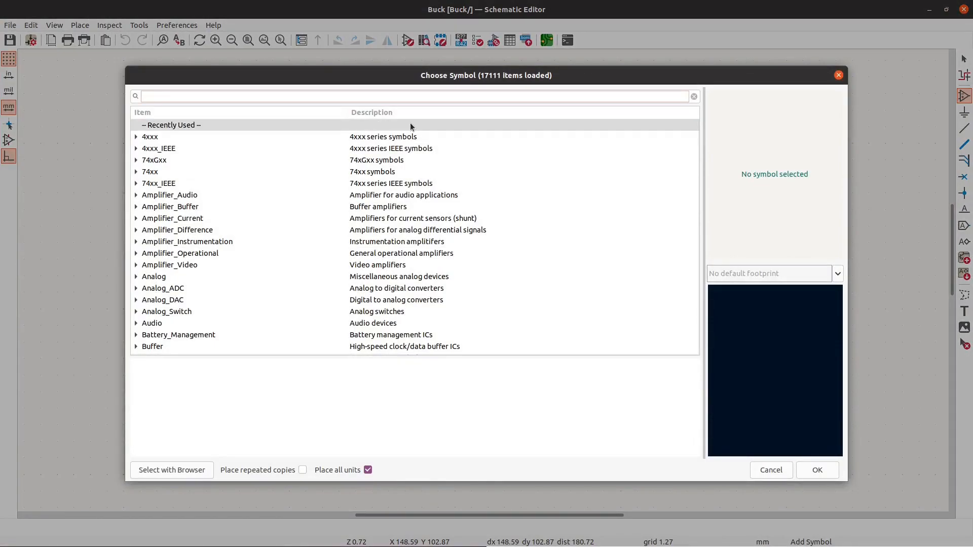
drag(536, 9, 560, 88)
click(646, 11)
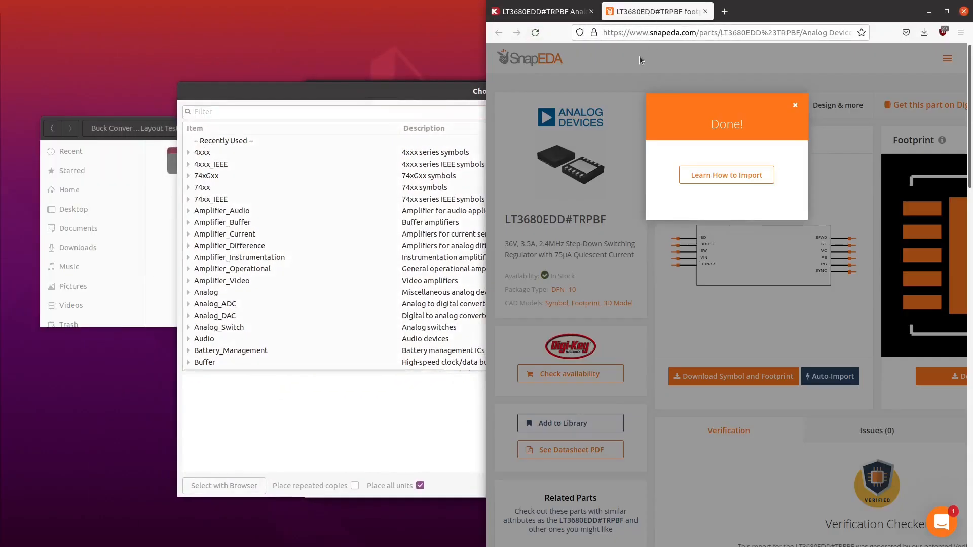
click(536, 14)
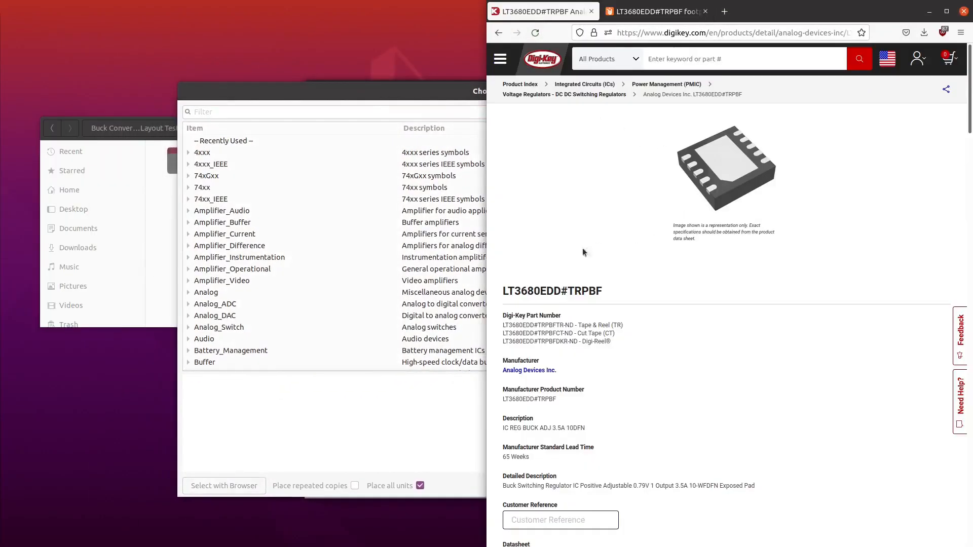
drag(369, 96, 232, 67)
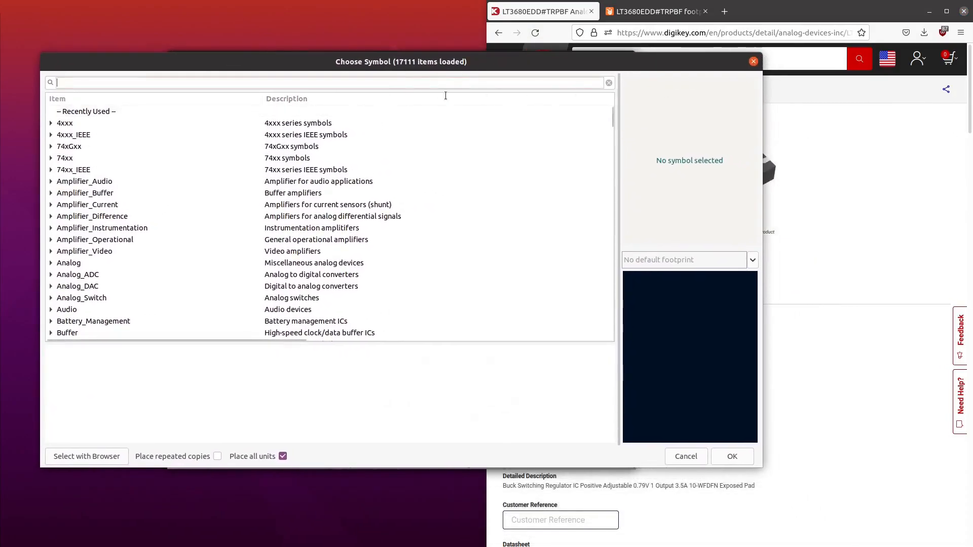
- Search for LT3680 and place the LT3680EDD#TRPBF symbol on the schematic sheet
text(LT)
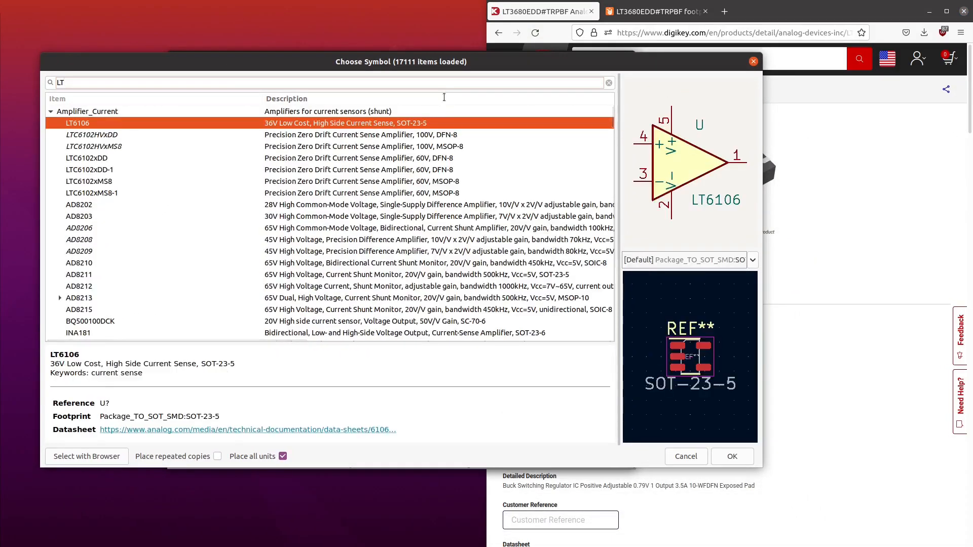
text(3680)
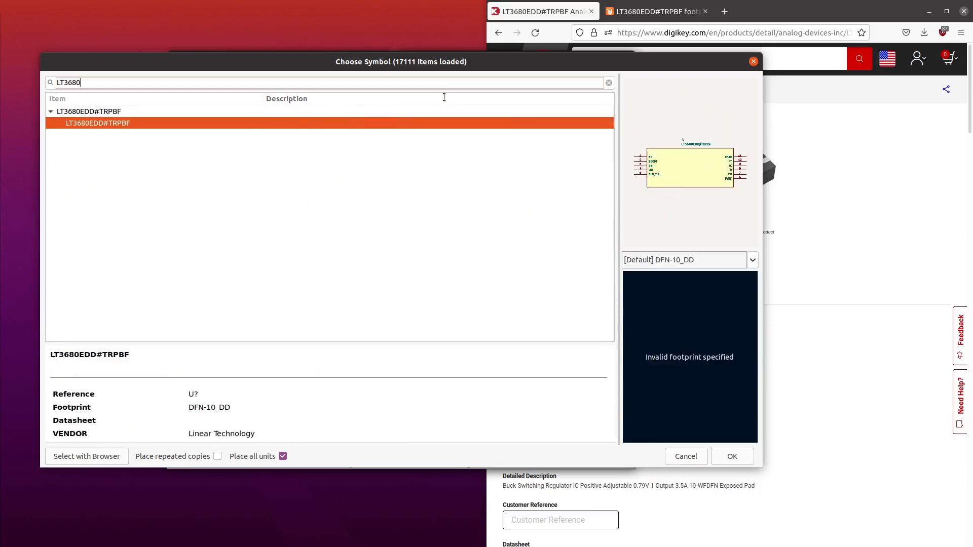
click(733, 456)
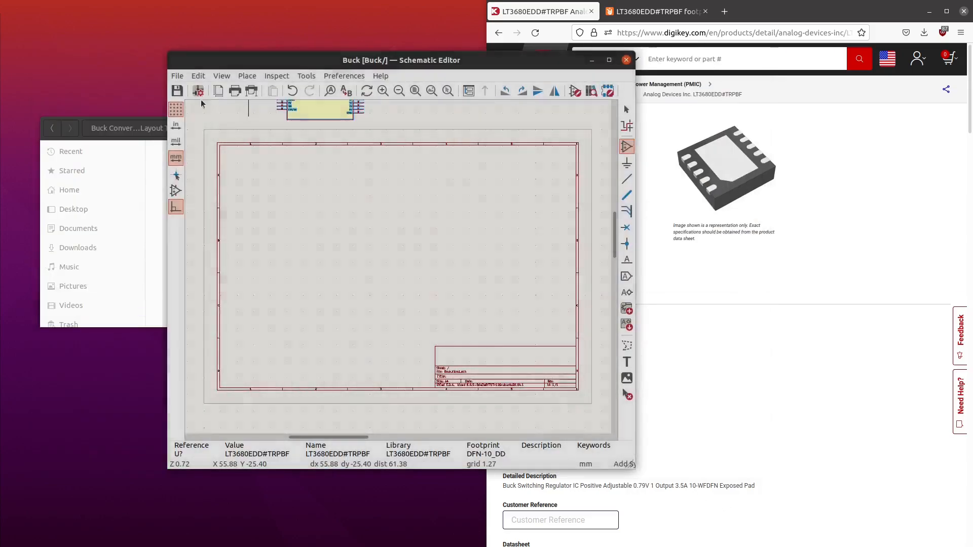
click(373, 247)
scroll(402, 211, up, 5)
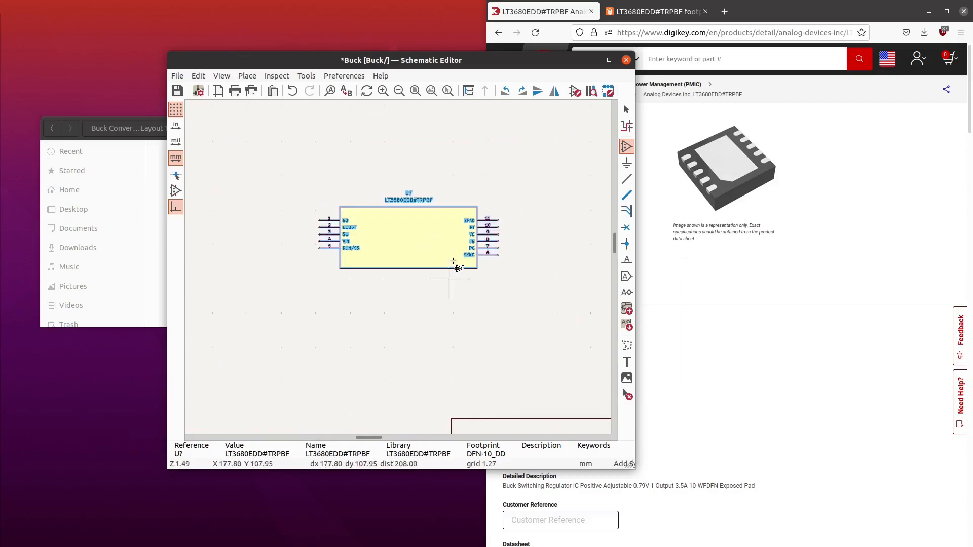
key(Escape)
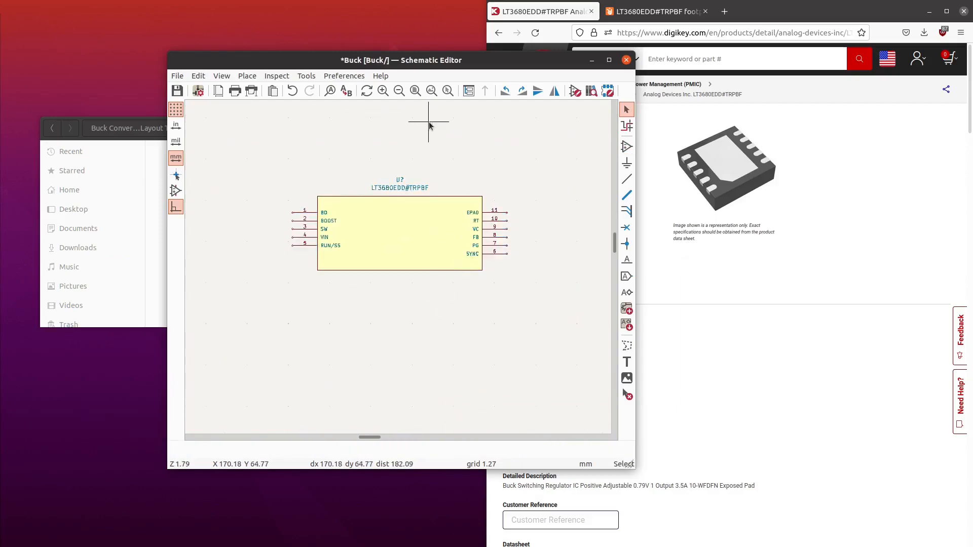
- Open the Symbol Editor and load the symbol from the LT3680EDD#TRPBF library for editing
click(575, 91)
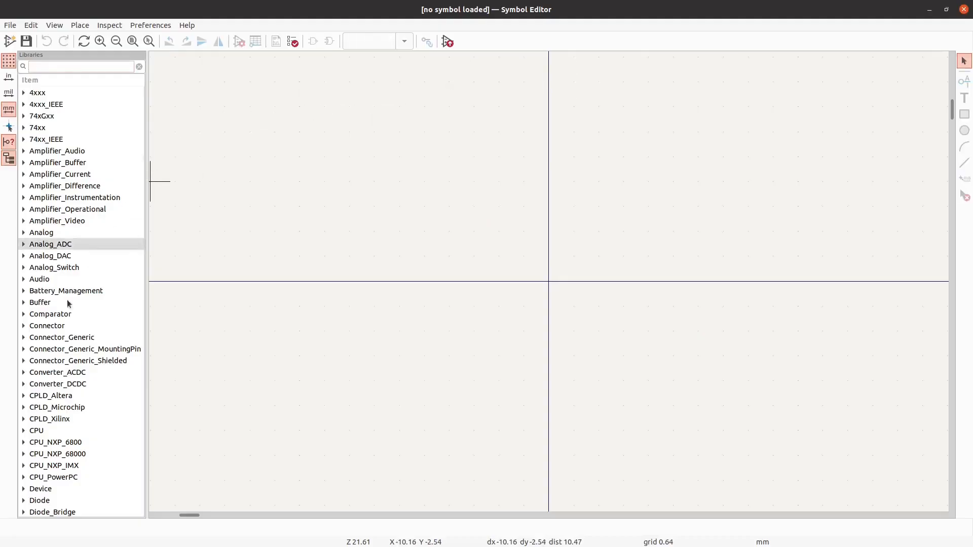
scroll(85, 271, down, 20)
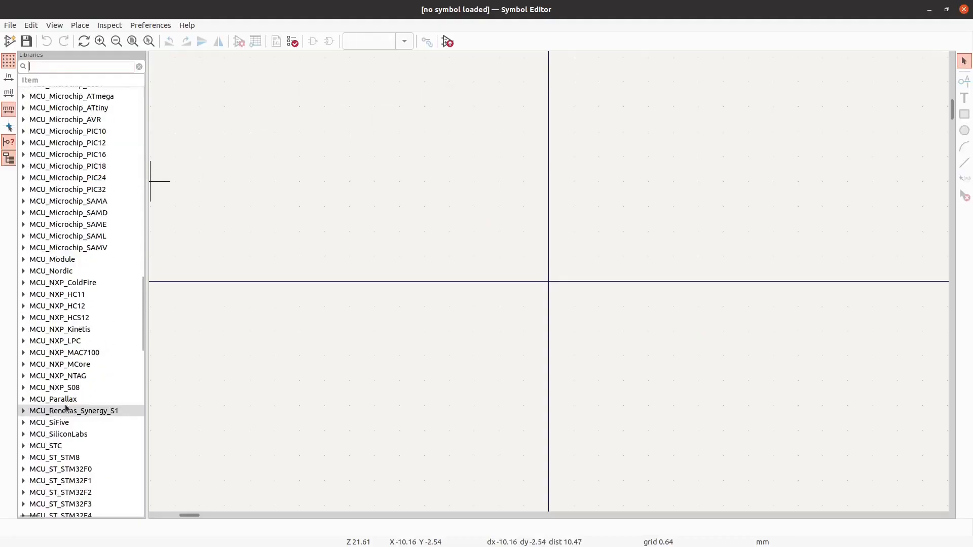
scroll(66, 408, down, 20)
scroll(66, 399, up, 20)
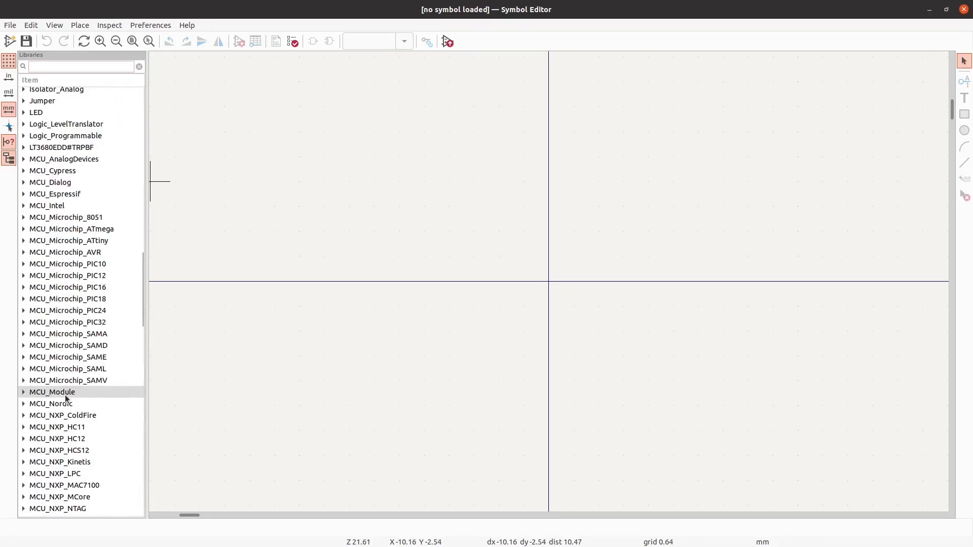
scroll(66, 399, up, 4)
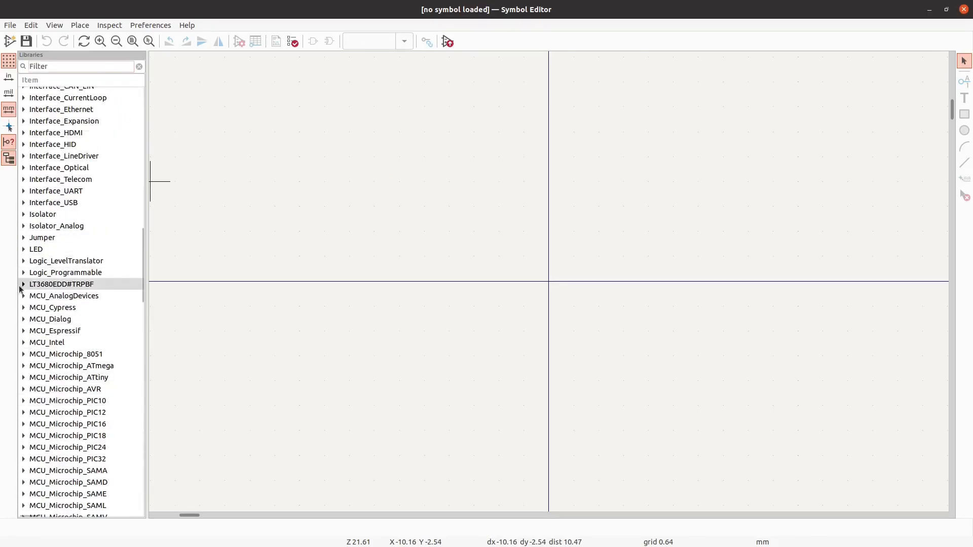
click(22, 285)
double_click(48, 296)
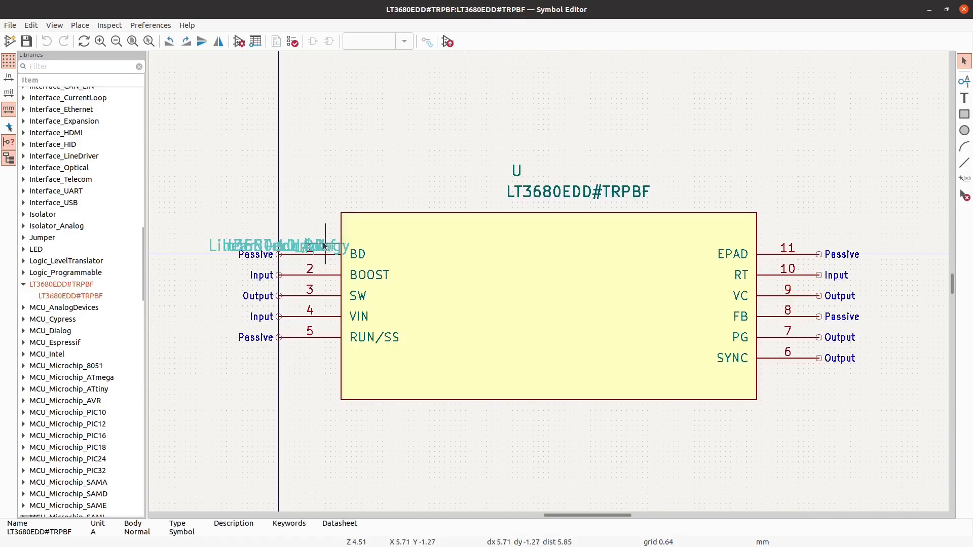
- Move the overlapping property texts at the BD pin to just below the symbol body
click(272, 246)
drag(202, 220, 539, 401)
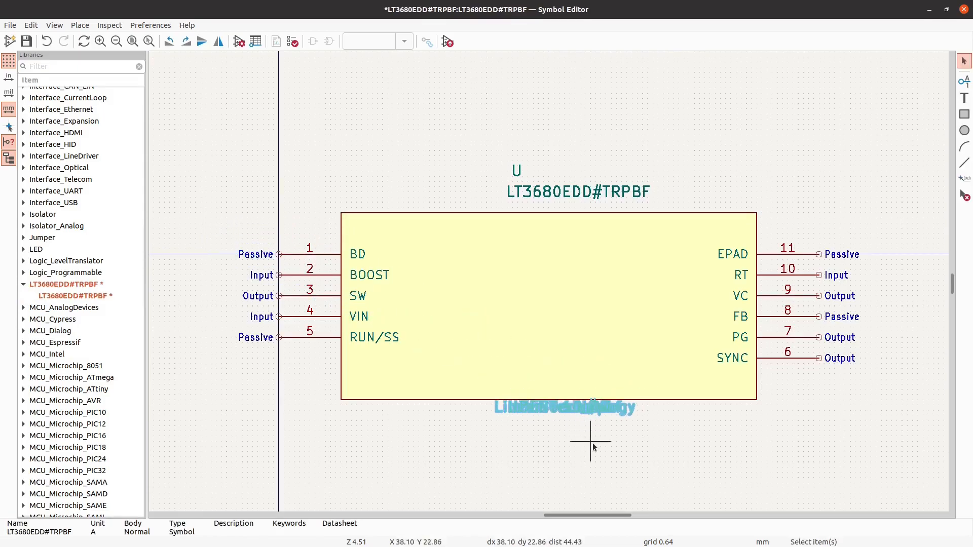
- Set the length of pin 1 (BD) to 2.54 mm
scroll(297, 255, up, 1)
click(297, 259)
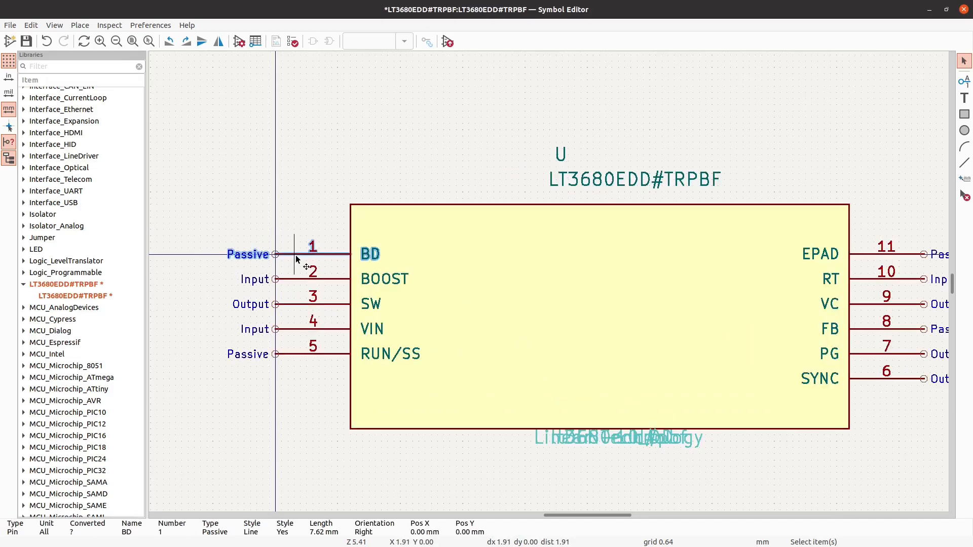
double_click(297, 259)
click(406, 313)
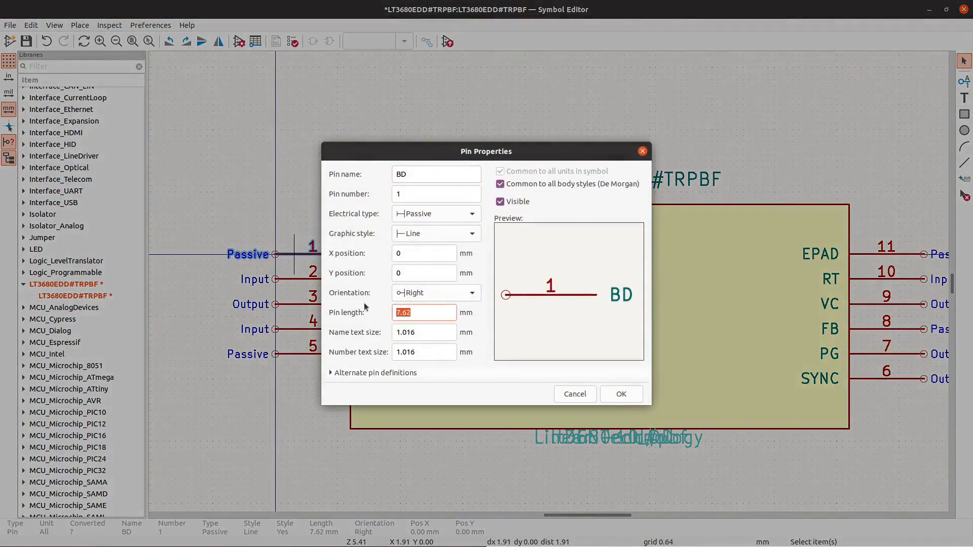
text(2.54)
drag(422, 314, 337, 304)
click(619, 393)
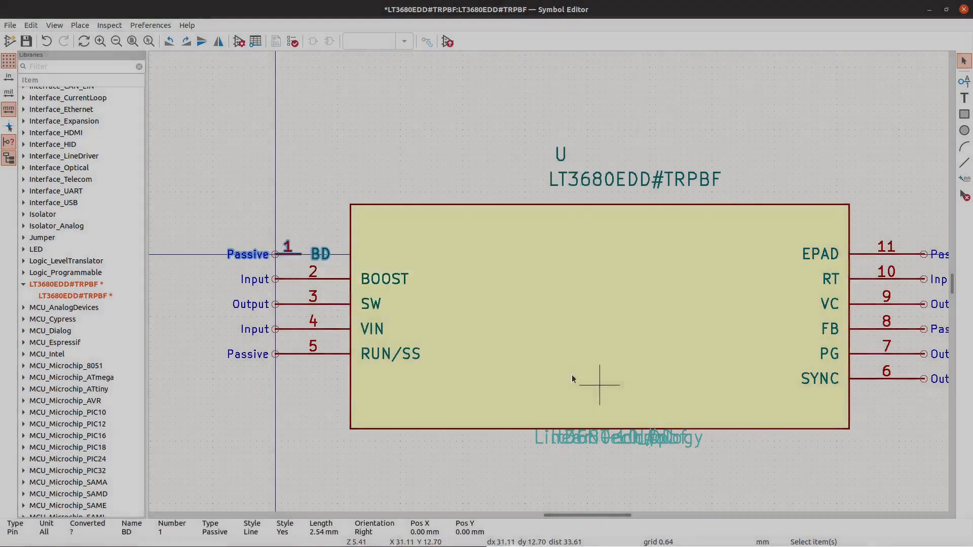
key(e)
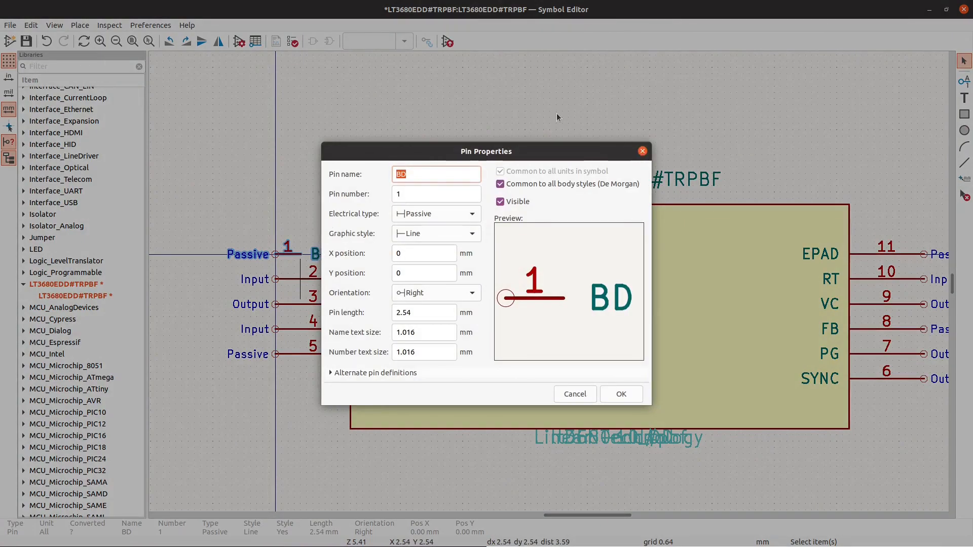
click(643, 151)
- Set the length of pin 2 (BOOST) to 2.54 mm
click(304, 279)
key(e)
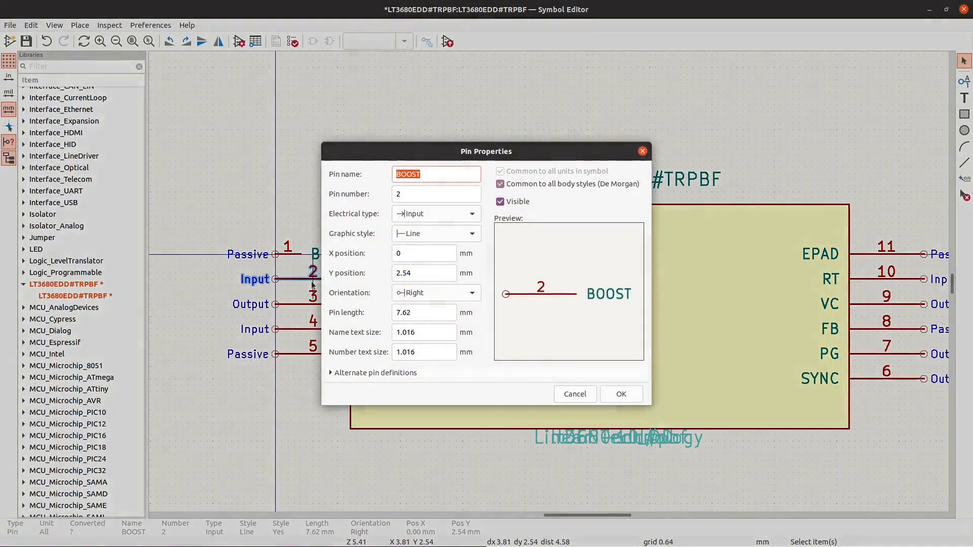
double_click(450, 311)
text(2.54)
click(617, 394)
- Set the length of pin 3 (SW) to 2.54 mm
click(305, 304)
key(e)
double_click(408, 313)
text(2.54)
click(619, 394)
- Set the length of pin 4 (VIN) to 2.54 mm
click(314, 321)
key(e)
double_click(408, 312)
text(2.54)
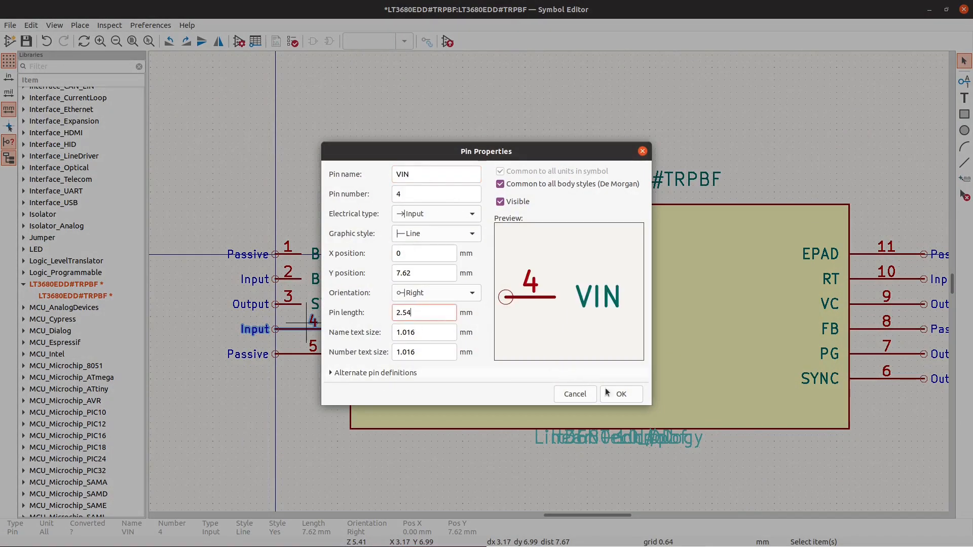
click(619, 394)
- Set the length of pin 5 (RUN/SS) to 2.54 mm
click(339, 364)
key(e)
double_click(408, 312)
text(2.54)
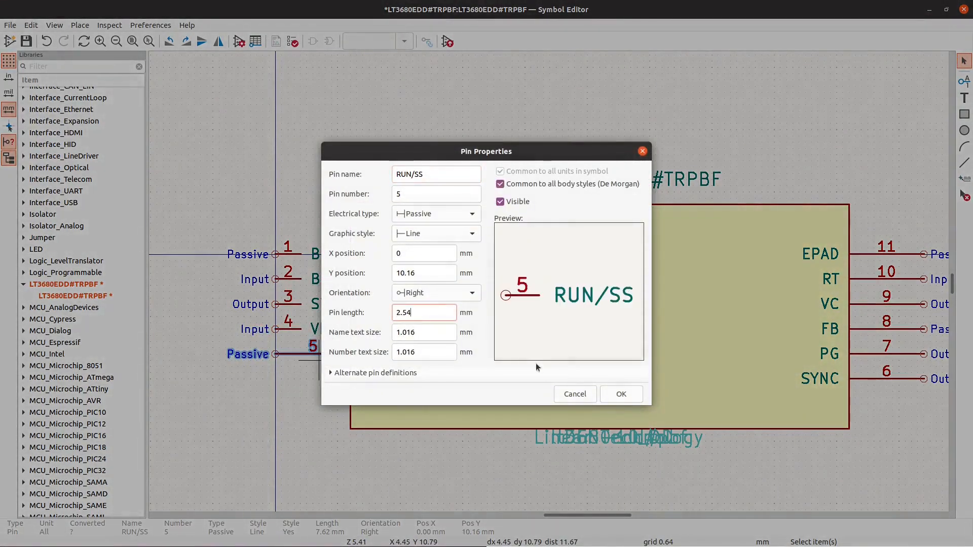
click(620, 394)
- Set the length of pin 11 (EPAD) to 2.54 mm
scroll(208, 355, down, 1)
scroll(757, 294, up, 1)
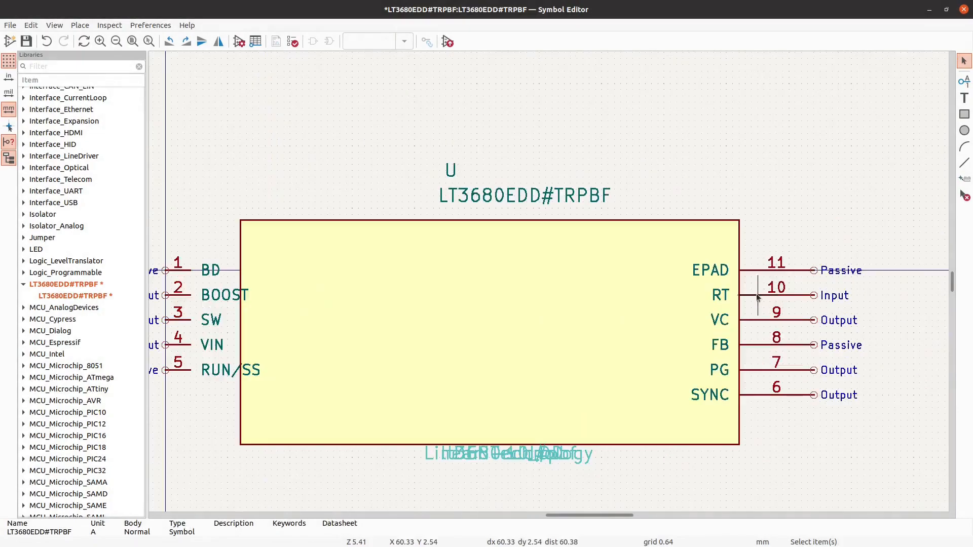
click(807, 270)
key(e)
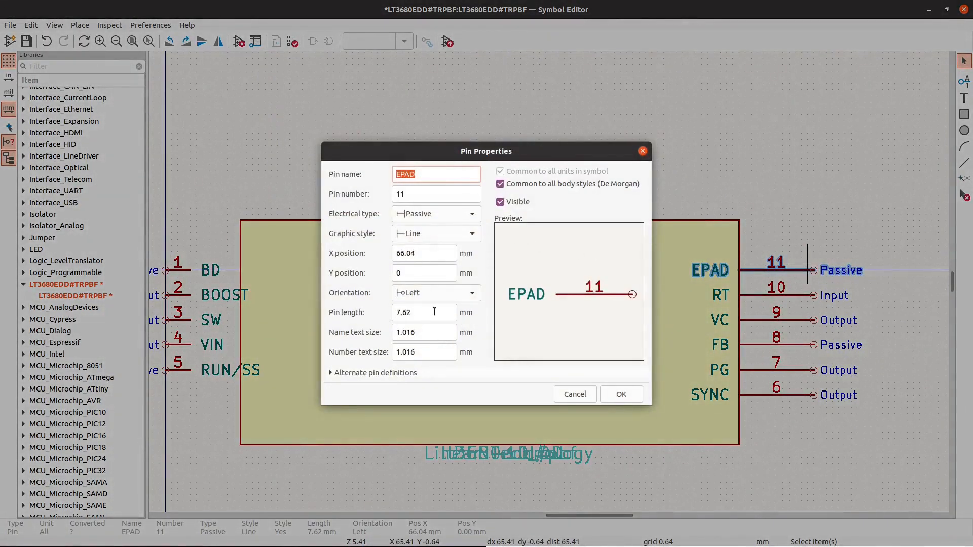
double_click(425, 313)
text(2.54)
click(615, 399)
- Set the length of pin 9 (VC) to 2.54 mm
double_click(771, 312)
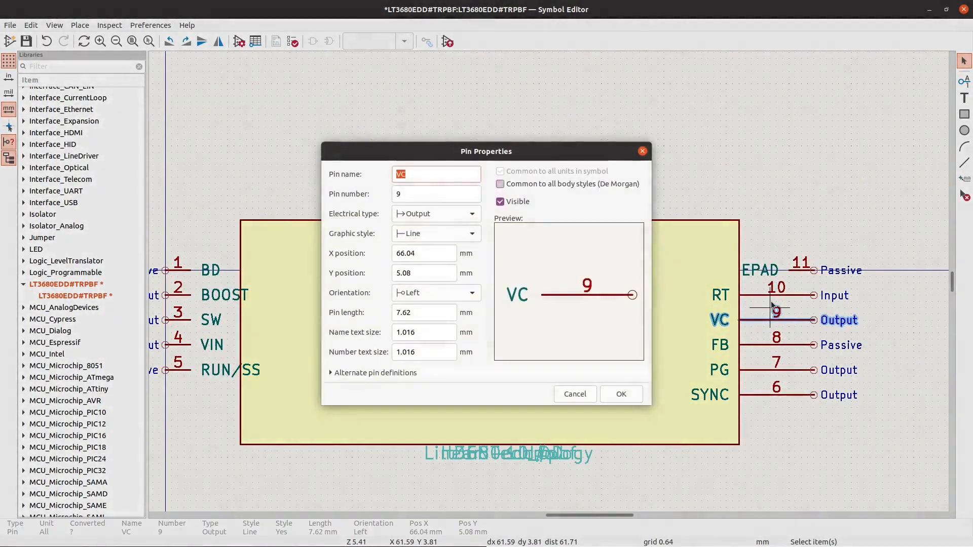
double_click(416, 313)
text(2.54)
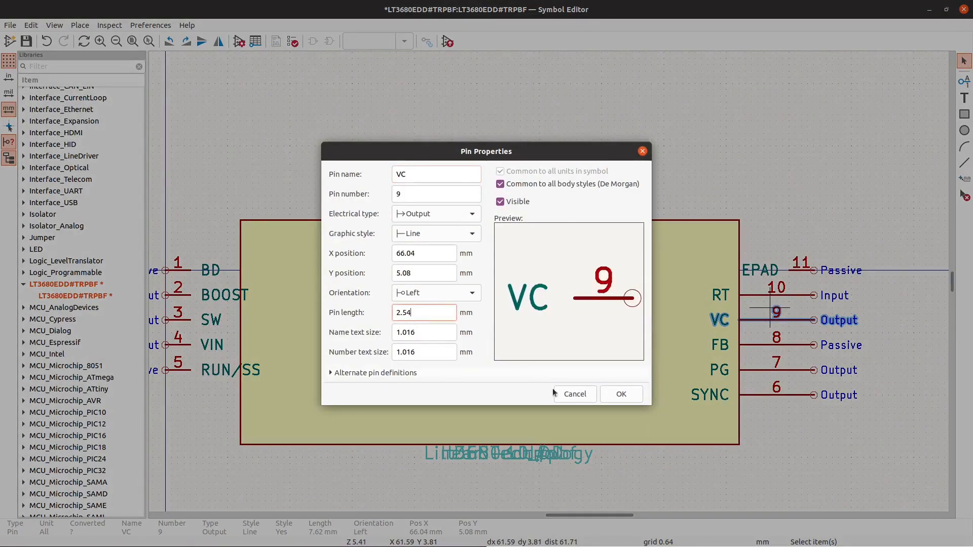
click(621, 394)
- Set the length of pin 10 (RT) to 2.54 mm
double_click(771, 295)
double_click(416, 312)
text(2.54)
click(621, 394)
- Set the length of pin 8 (FB) to 2.54 mm
double_click(799, 347)
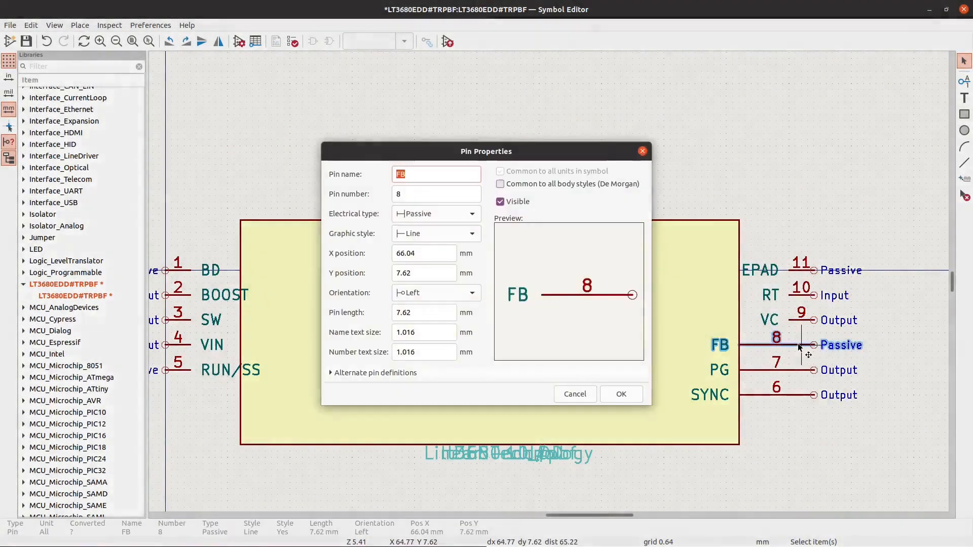
double_click(417, 312)
text(2.54)
click(622, 391)
- Set the length of pin 7 (PG) to 2.54 mm
double_click(794, 361)
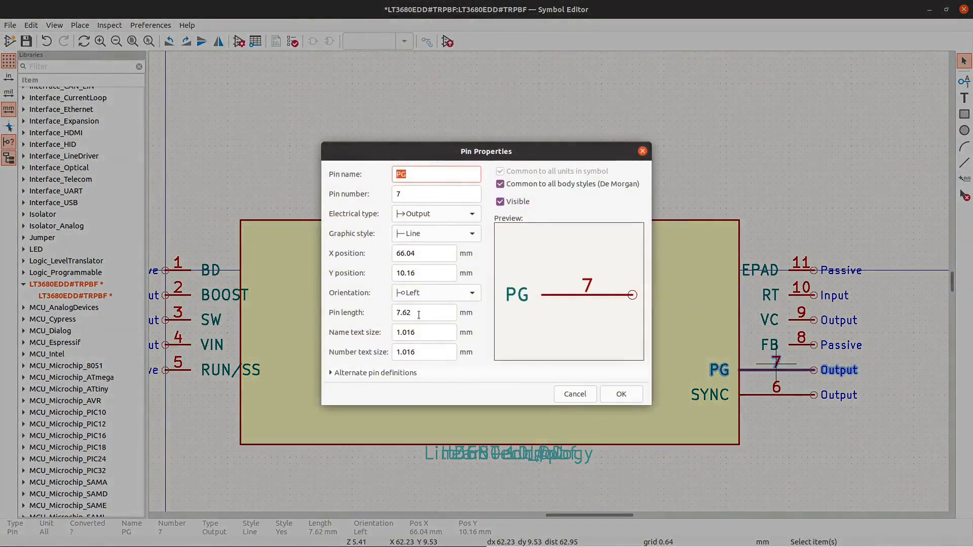
double_click(416, 313)
text(2.54)
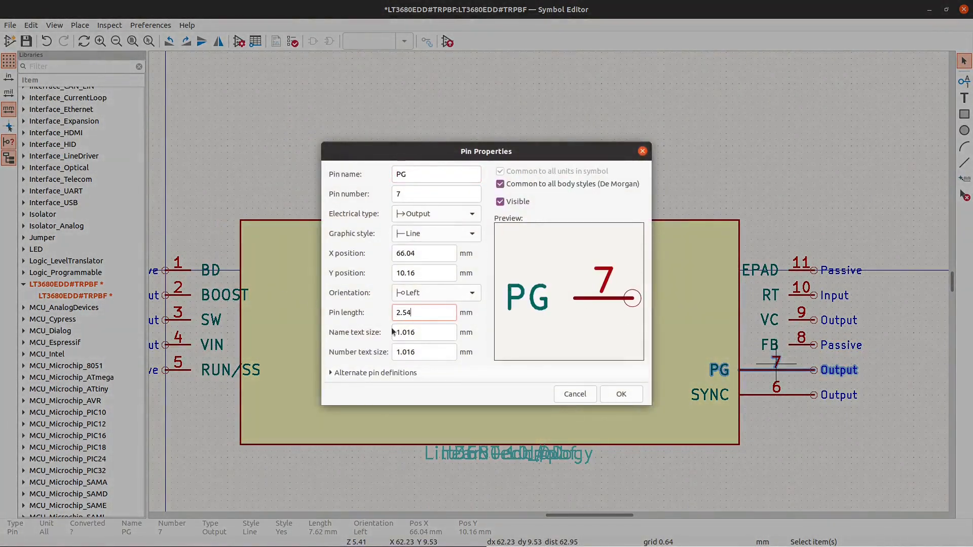
click(627, 400)
- Set the length of pin 6 (SYNC) to 2.54 mm
double_click(773, 398)
click(424, 311)
double_click(424, 311)
text(2.54)
click(624, 393)
- Move pins 4 (VIN) and 5 (RUN/SS) above pin 1, outside the upper-left corner of the symbol body
ctrl+scroll(875, 449, left, 2)
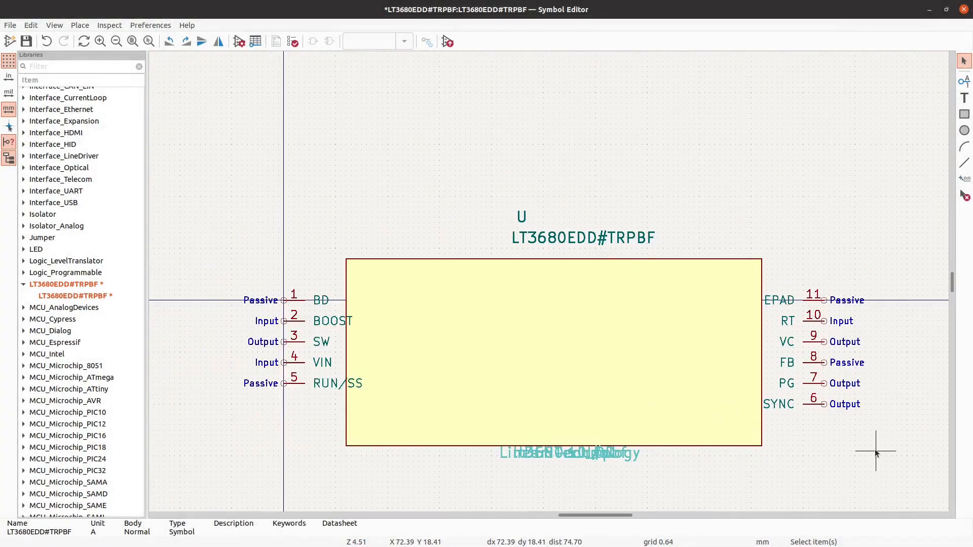
click(285, 350)
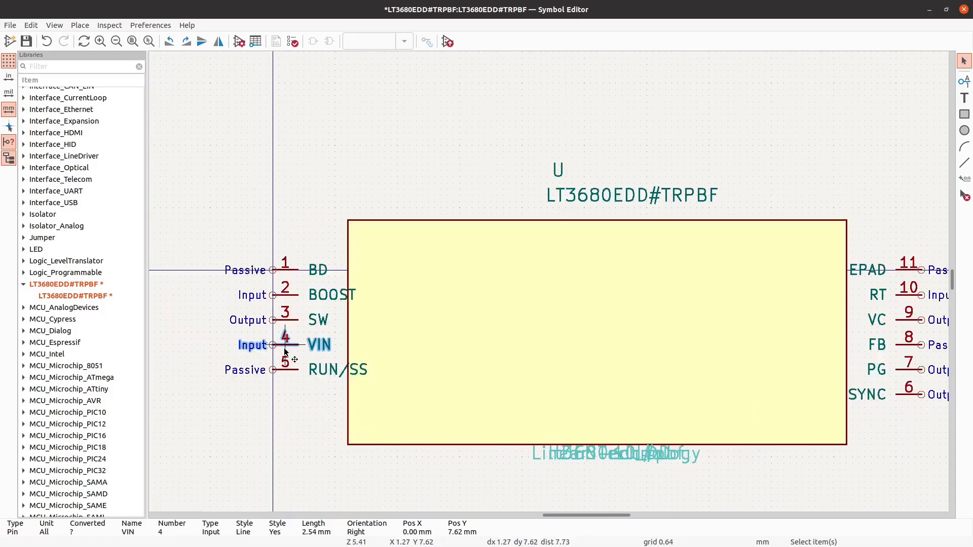
drag(285, 351, 216, 184)
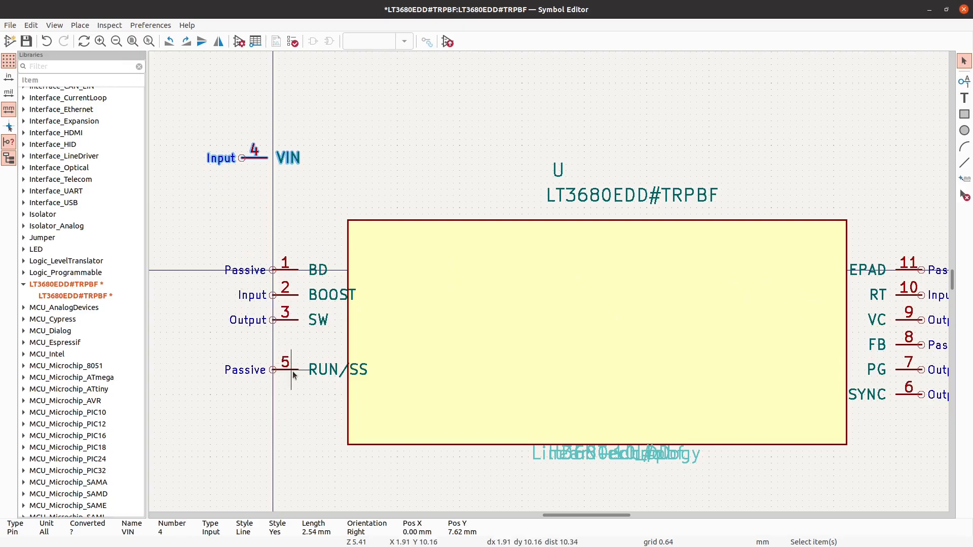
click(276, 372)
drag(276, 372, 245, 192)
scroll(215, 234, down, 1)
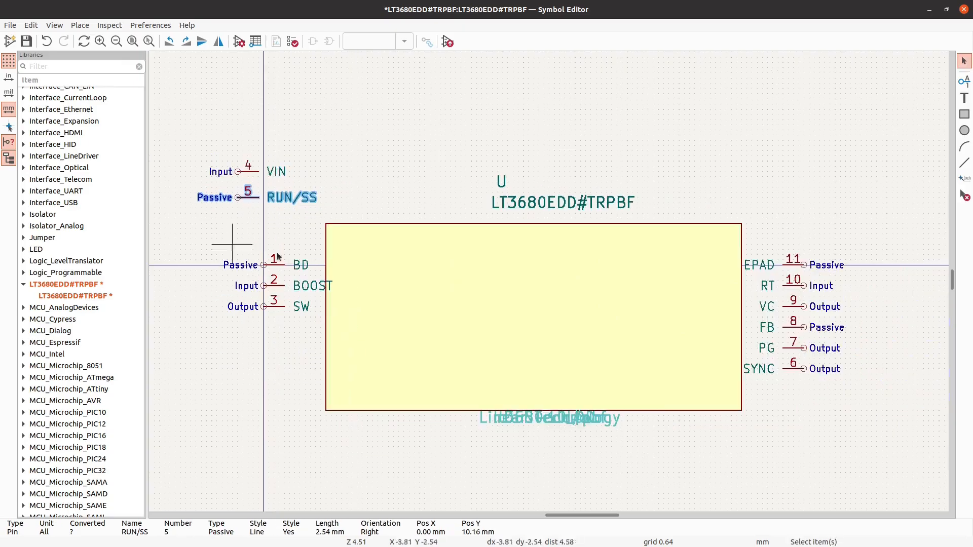
click(477, 92)
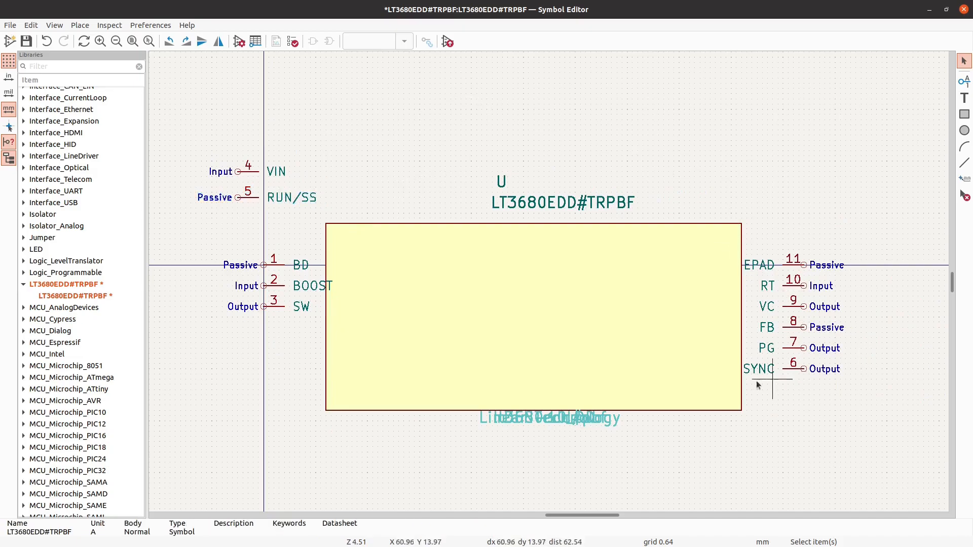
- Move pin 3 (SW) to the right of the symbol's right-hand pins and rotate it 180 degrees
scroll(272, 306, up, 3)
click(270, 306)
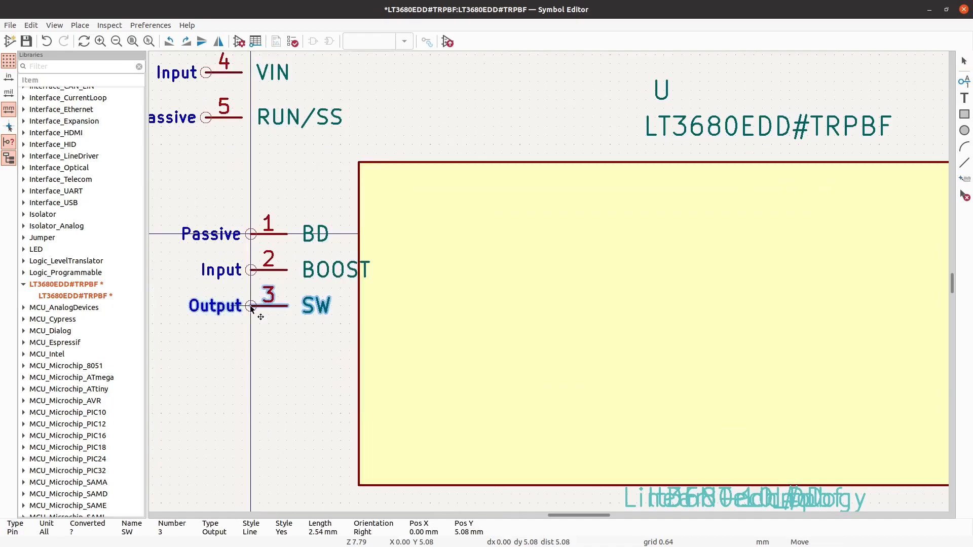
scroll(269, 306, down, 3)
key(m)
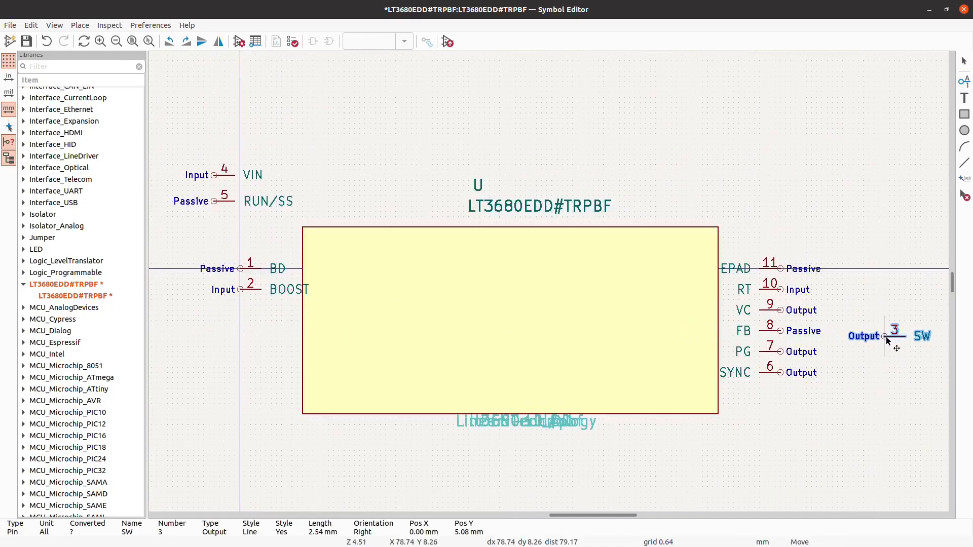
key(r)
key(r)
click(886, 321)
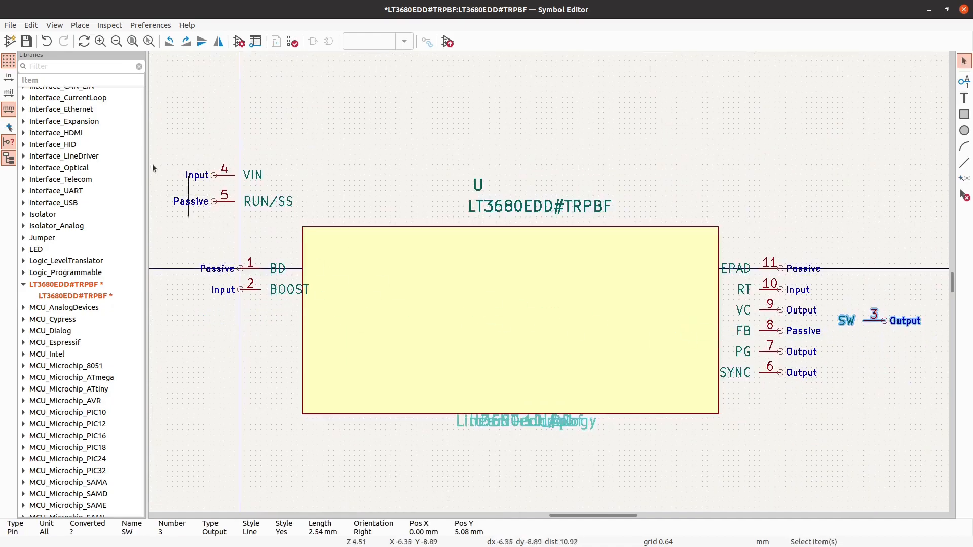
- Switch to the browser and open the LT3680 datasheet from the Digi-Key product page
drag(308, 5, 972, 80)
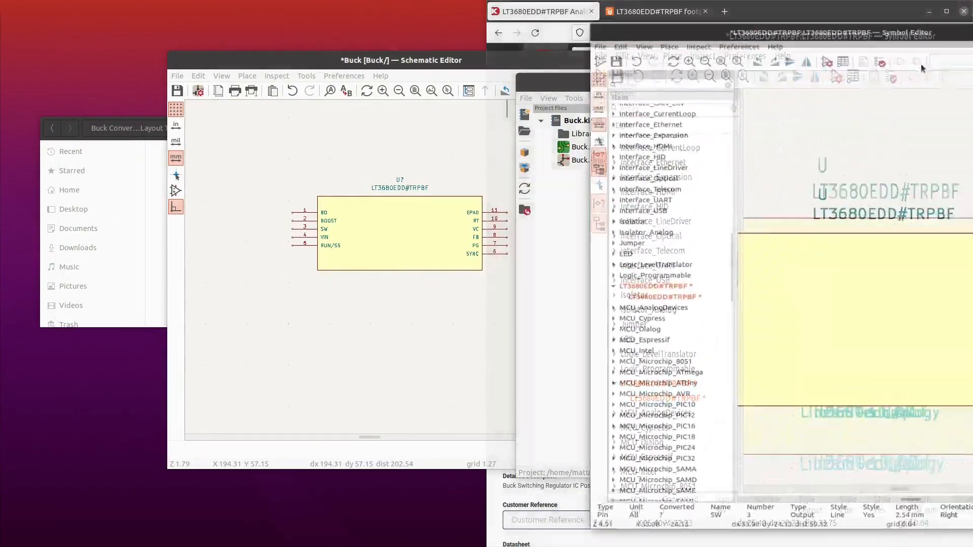
drag(686, 6, 318, 85)
click(639, 8)
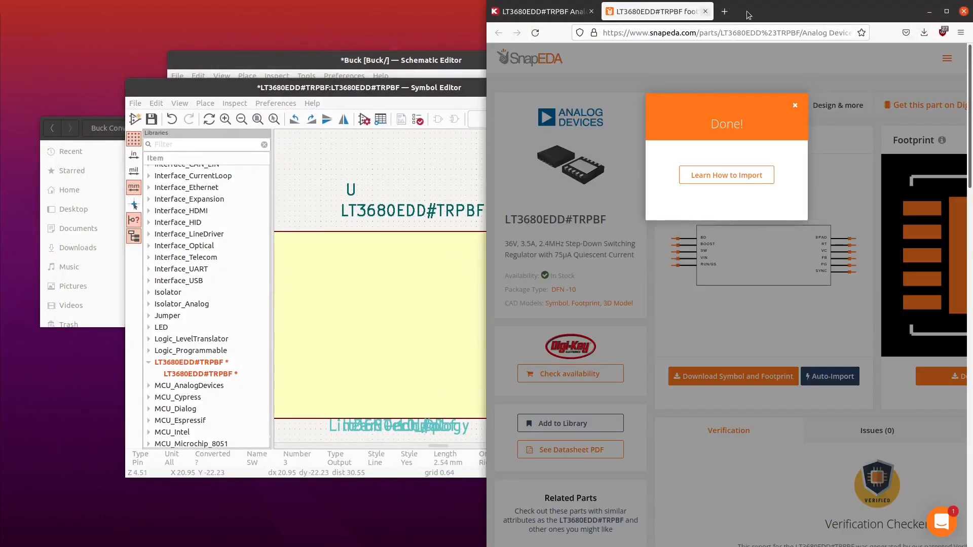
double_click(785, 9)
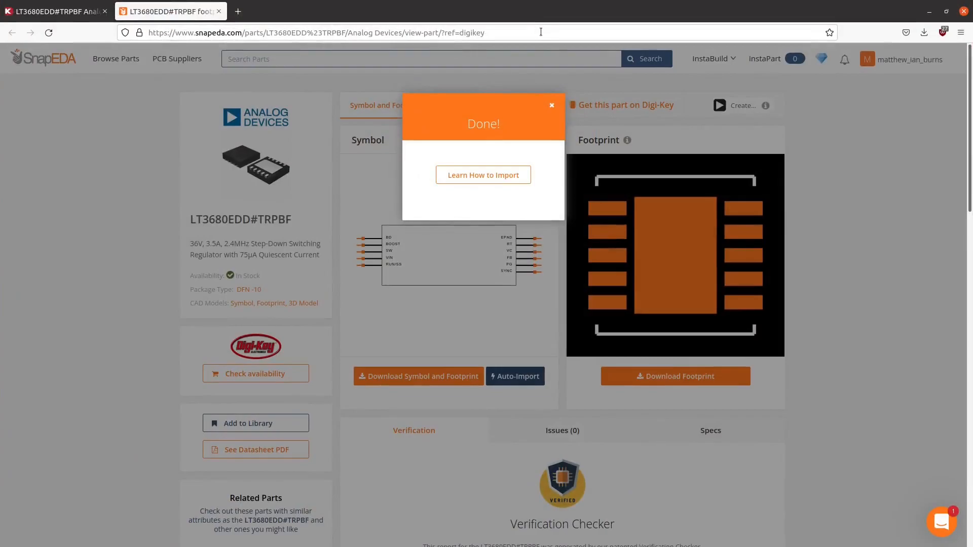
click(54, 11)
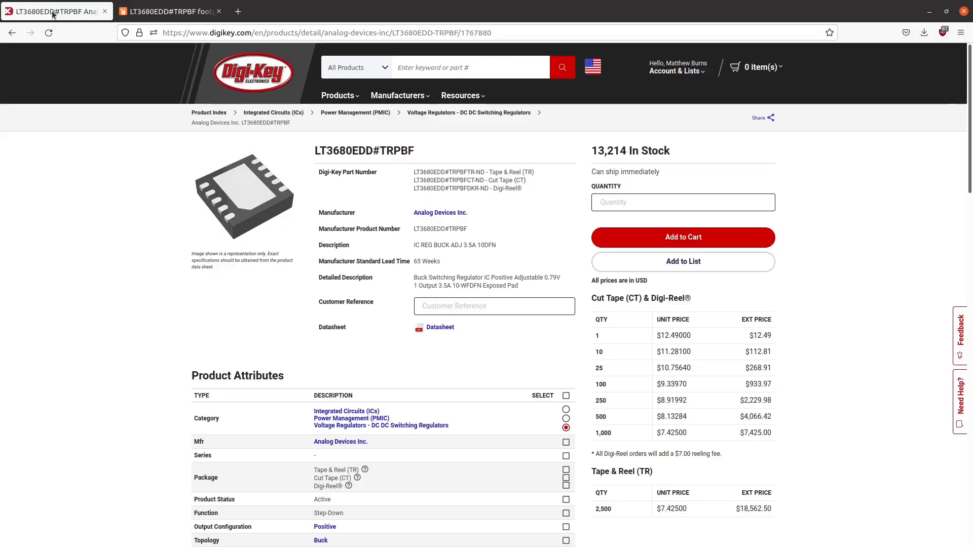
click(449, 328)
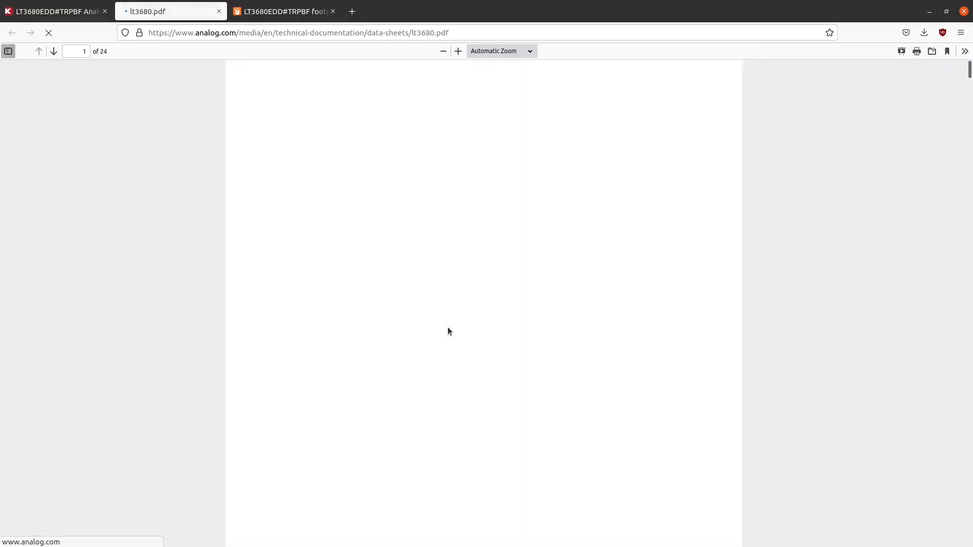
- Examine the datasheet's pin configuration and search it for "PAD" to check the function of the exposed pad, pin 11
scroll(574, 347, down, 10)
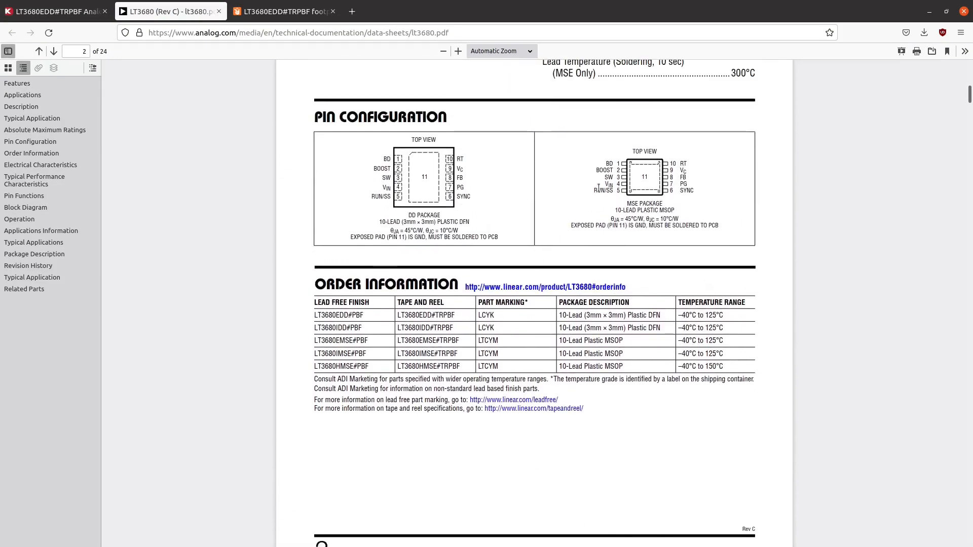
scroll(611, 204, up, 4)
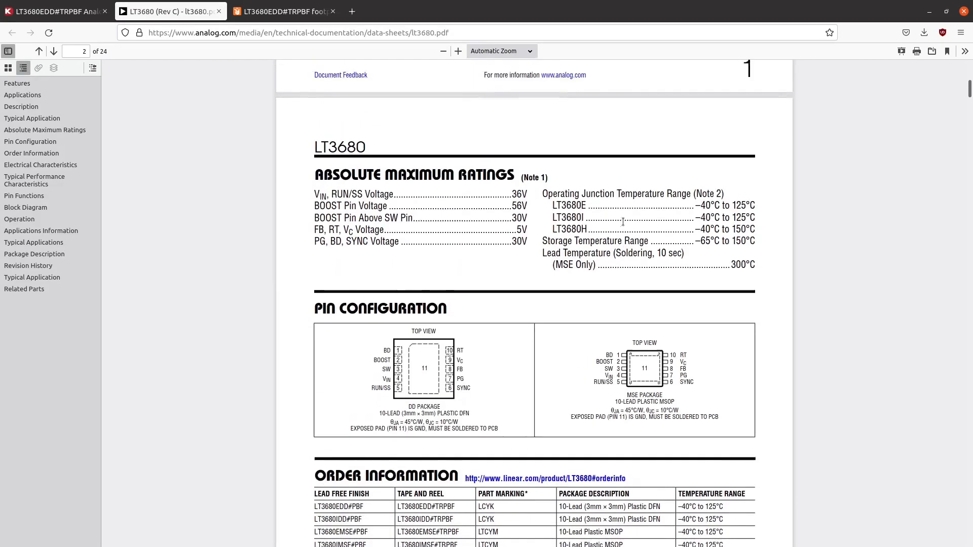
scroll(504, 358, down, 10)
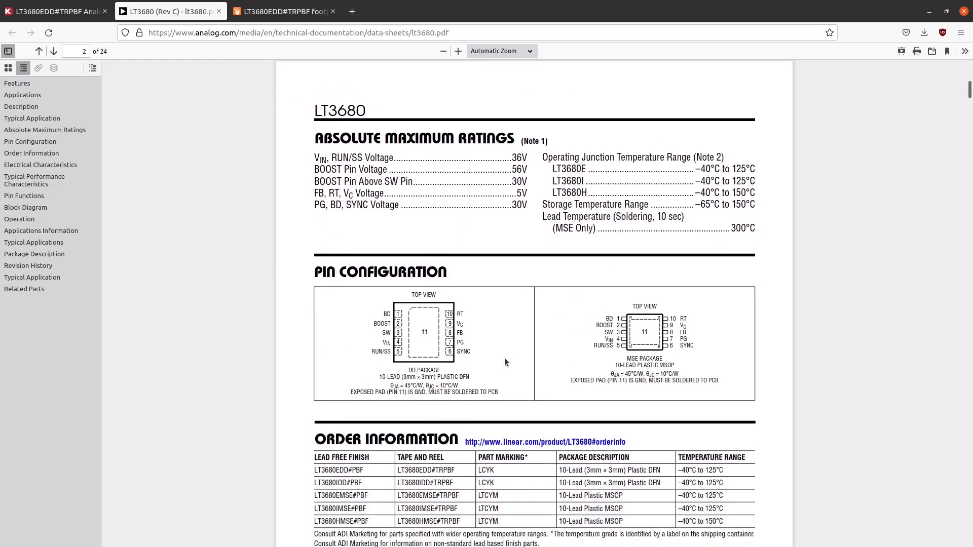
scroll(514, 372, down, 4)
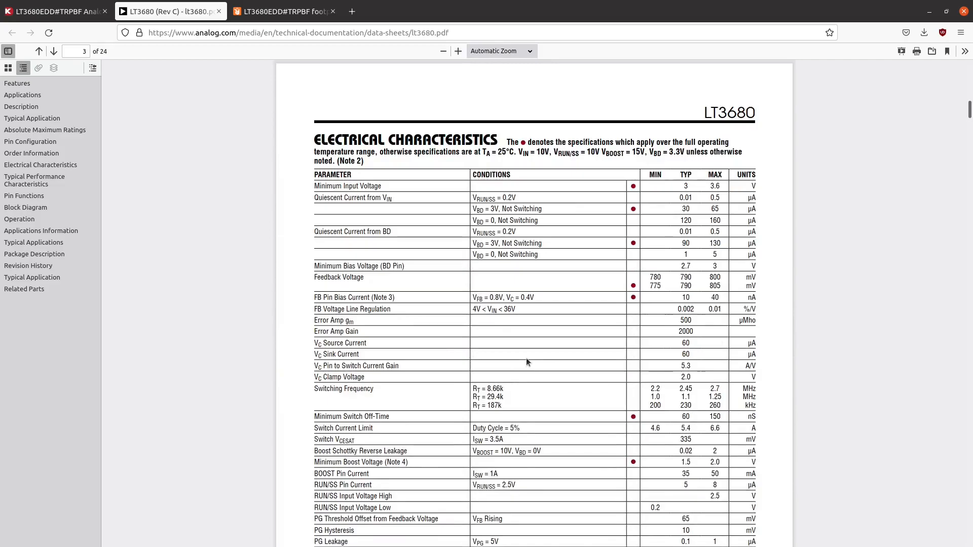
key(ctrl+f)
text(PAD)
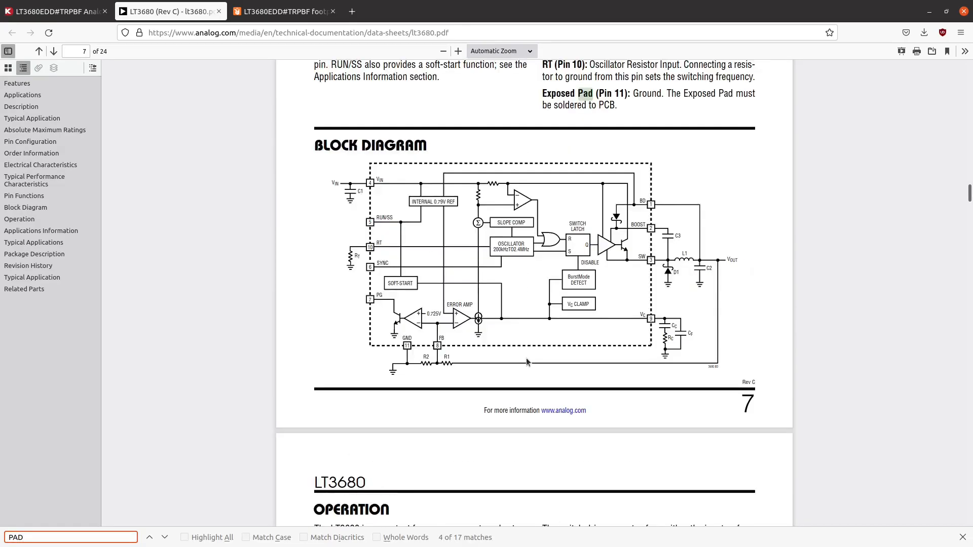
scroll(567, 205, up, 2)
double_click(648, 198)
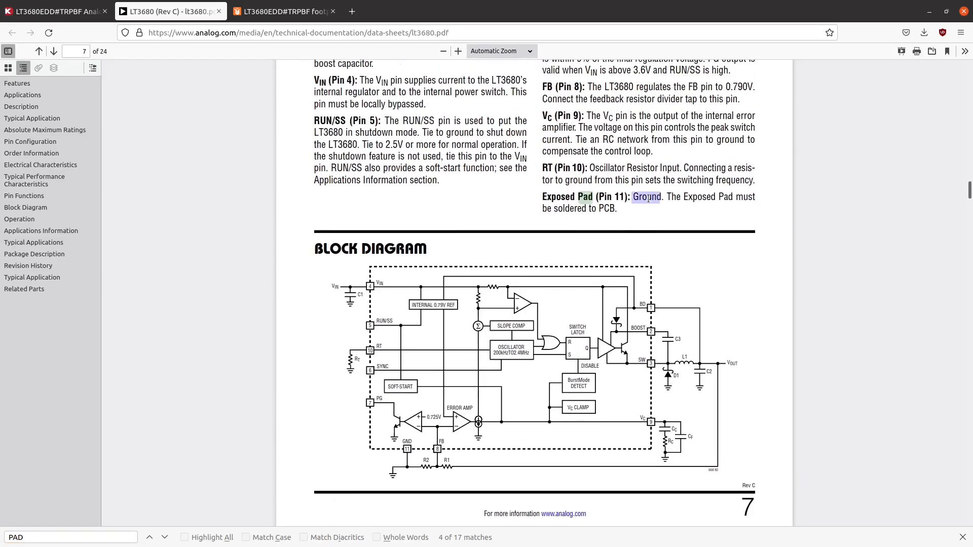
- Switch back to the Symbol Editor and review the current pin arrangement of the symbol
click(930, 12)
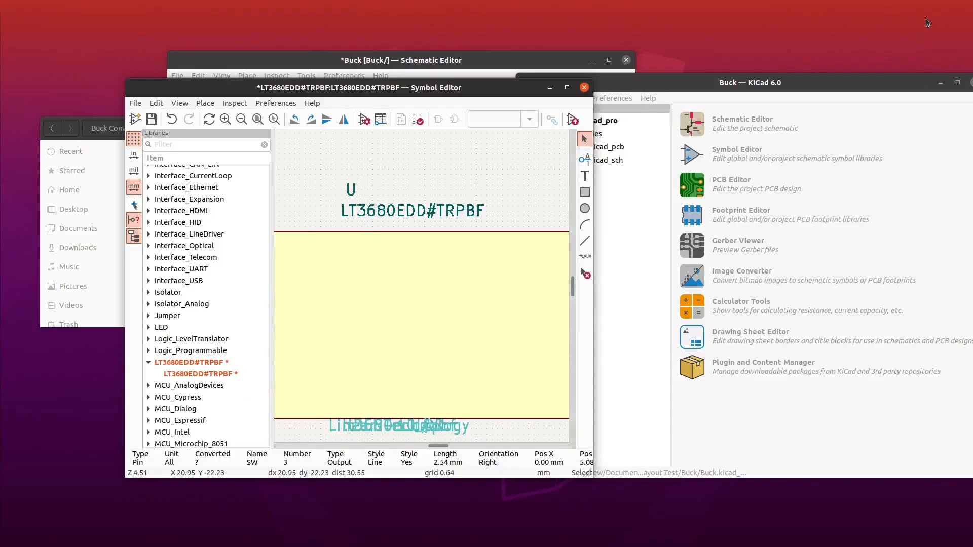
double_click(479, 88)
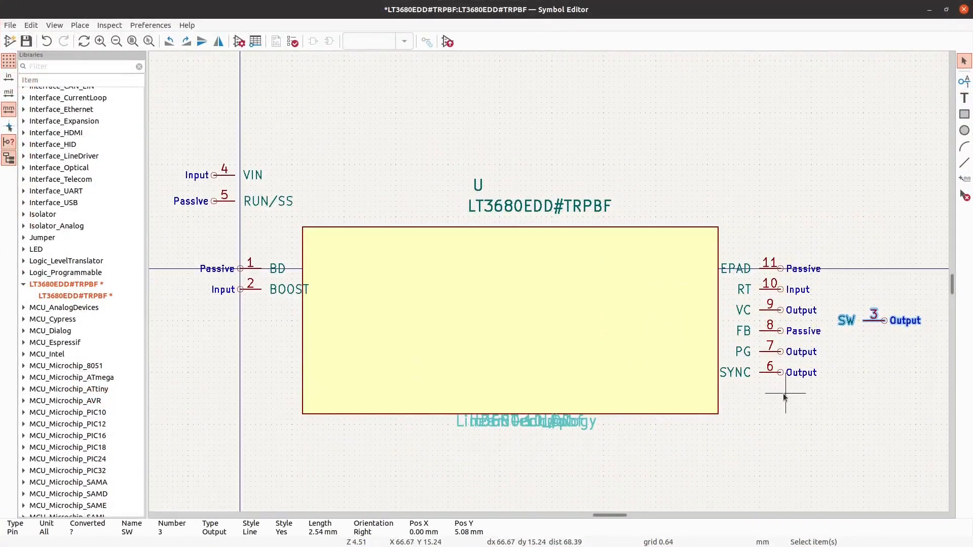
scroll(935, 245, down, 1)
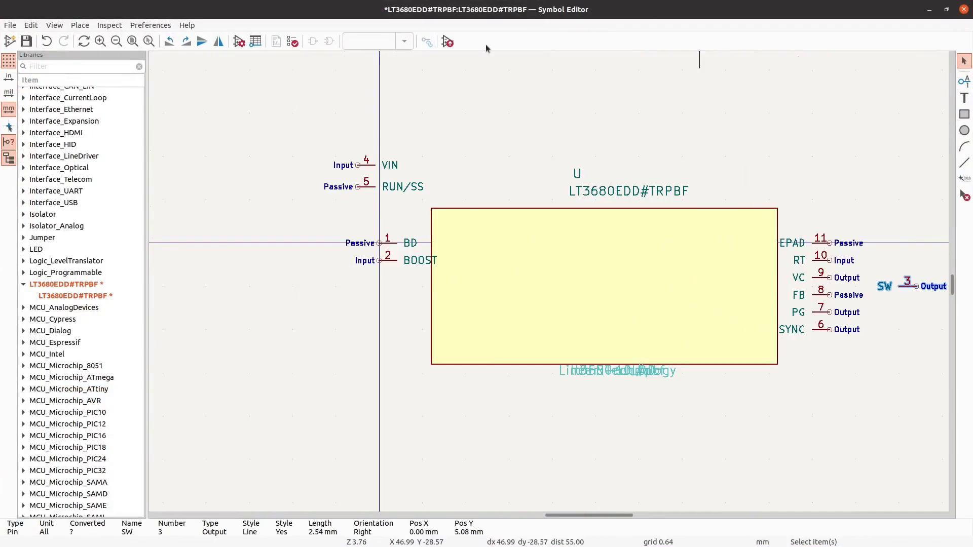
double_click(324, 9)
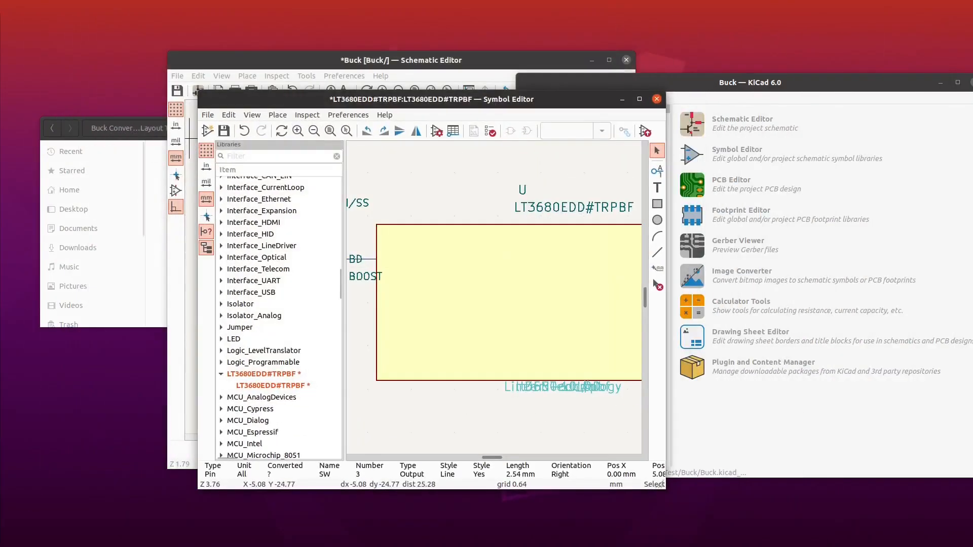
- Switch to the datasheet in the browser and study its pin functions, block diagram and enlarged pin configuration
key(alt+Tab)
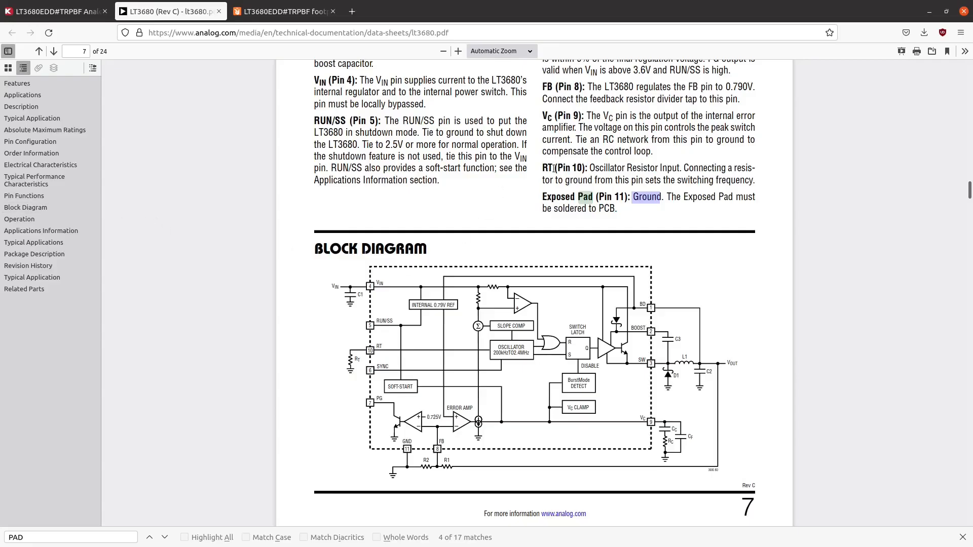
scroll(631, 187, up, 3)
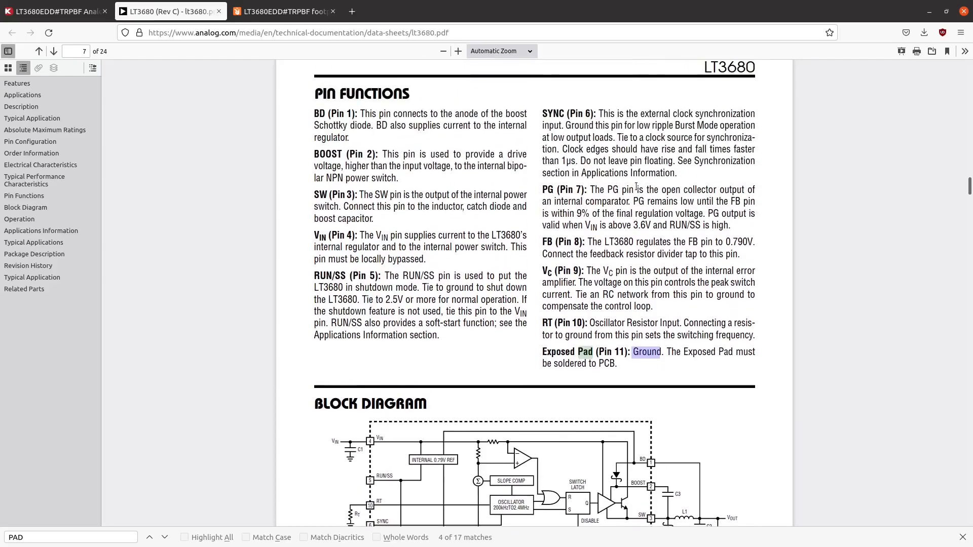
scroll(637, 187, down, 3)
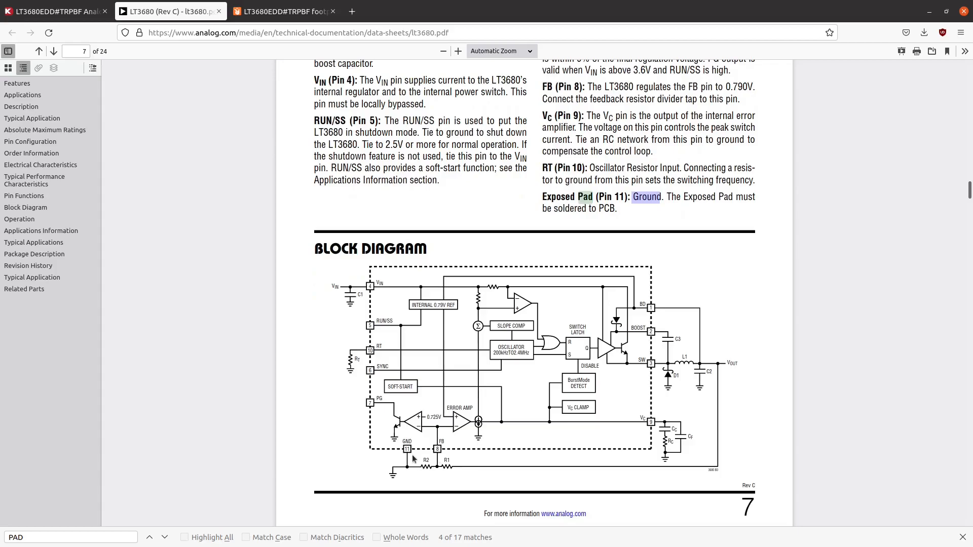
scroll(558, 380, up, 20)
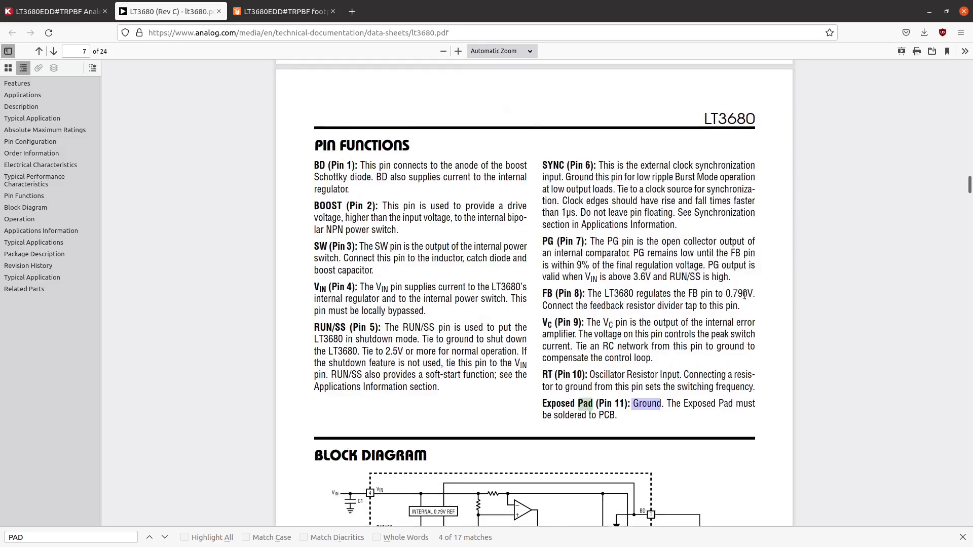
drag(970, 167, 970, 93)
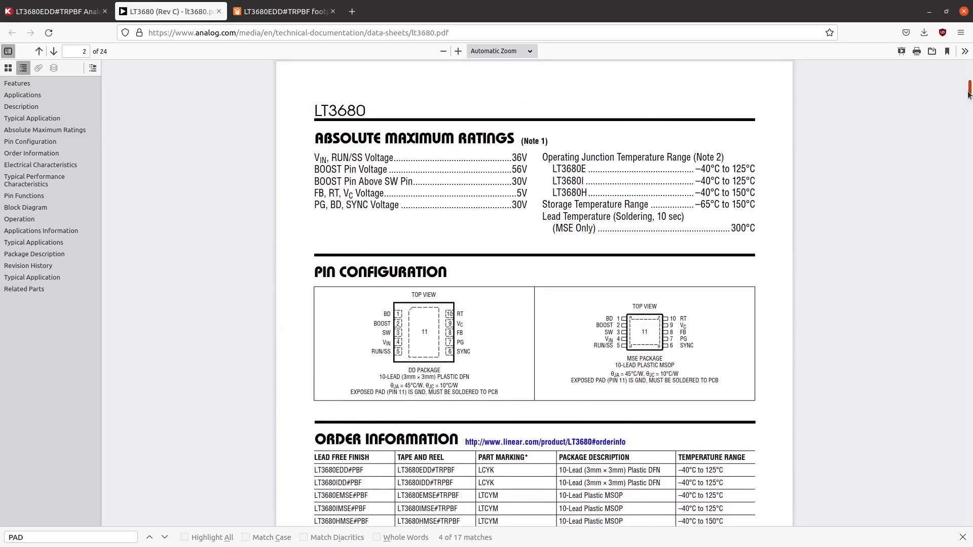
scroll(477, 268, down, 1)
scroll(408, 324, down, 1)
ctrl+scroll(413, 319, up, 3)
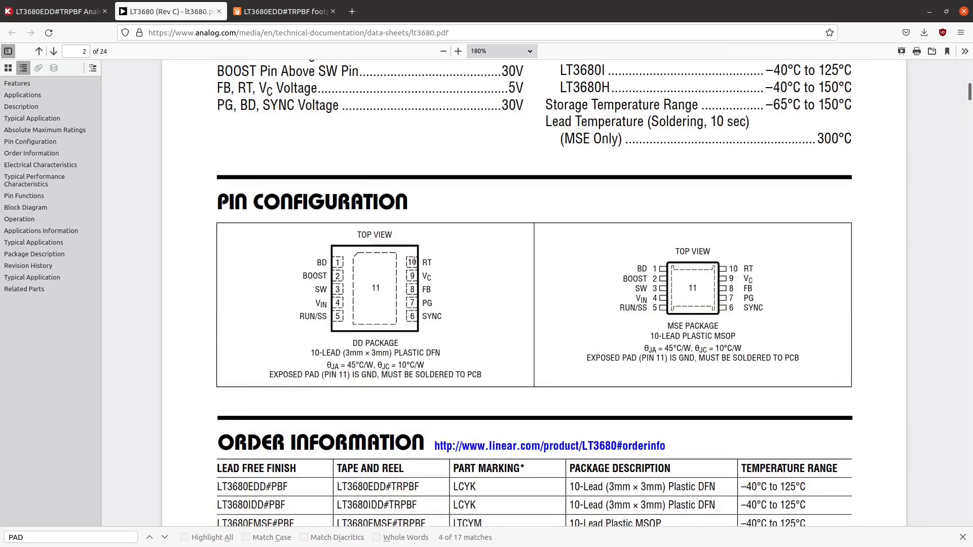
- Switch back to the Symbol Editor and move the EPAD pin 11 below the SYNC pin
click(930, 12)
drag(512, 111, 513, 134)
double_click(513, 133)
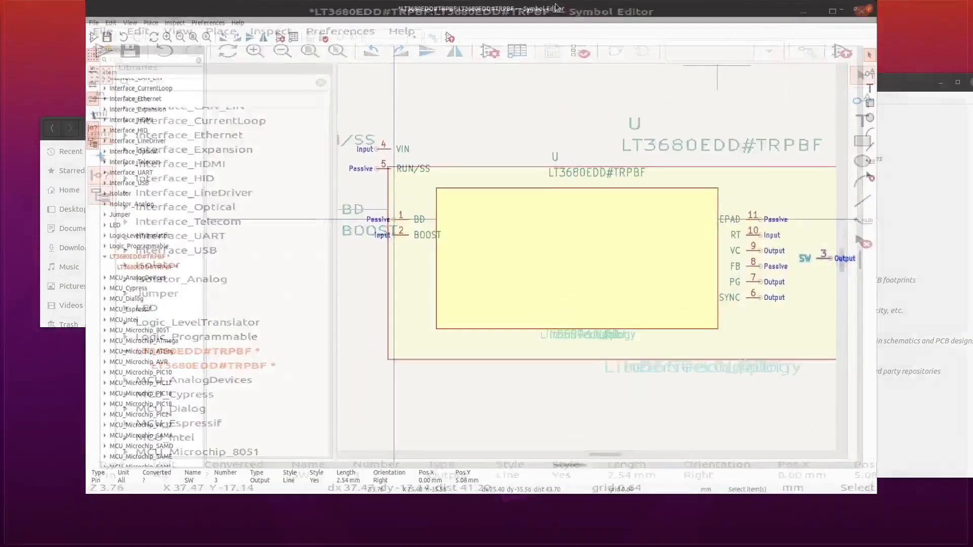
click(818, 244)
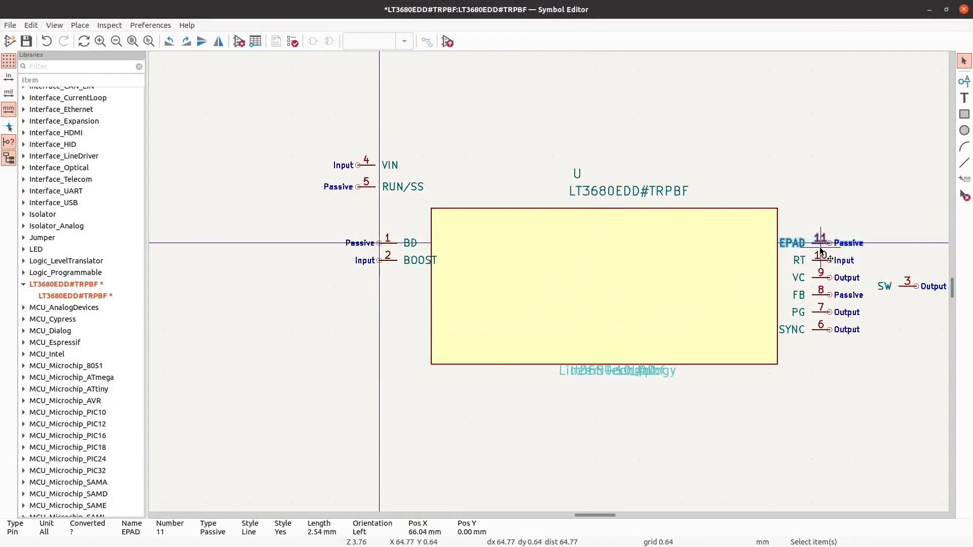
drag(822, 251, 829, 349)
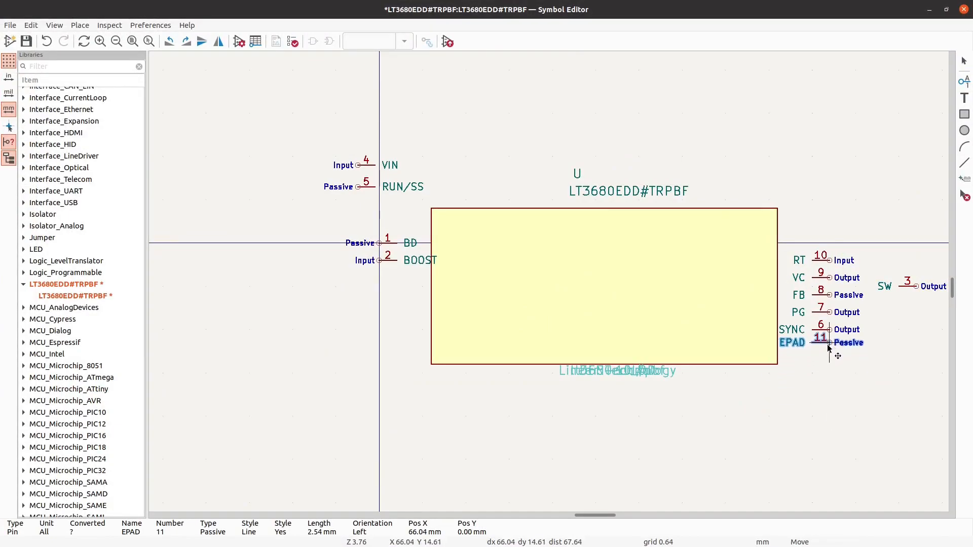
scroll(830, 348, up, 2)
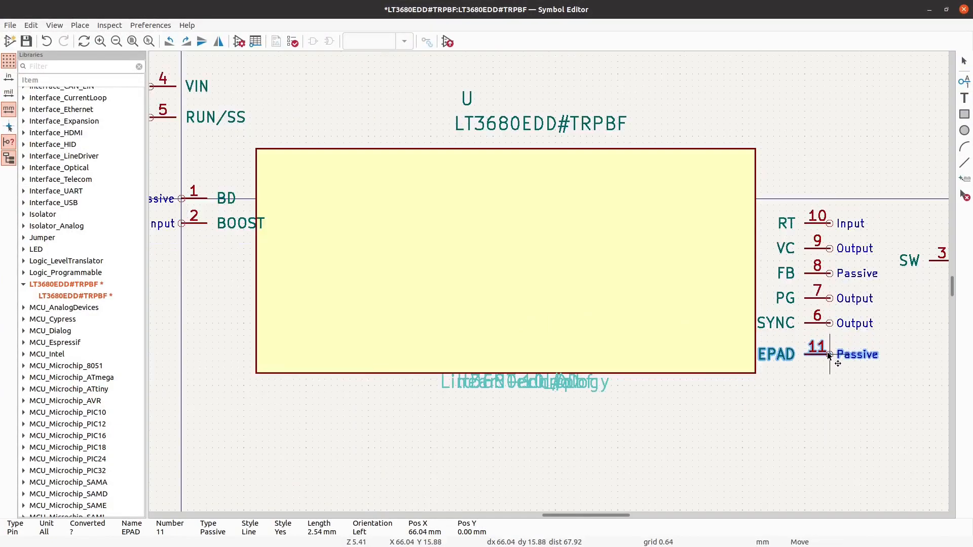
- Rename pin 11 from EPAD to GND in its pin properties
double_click(826, 362)
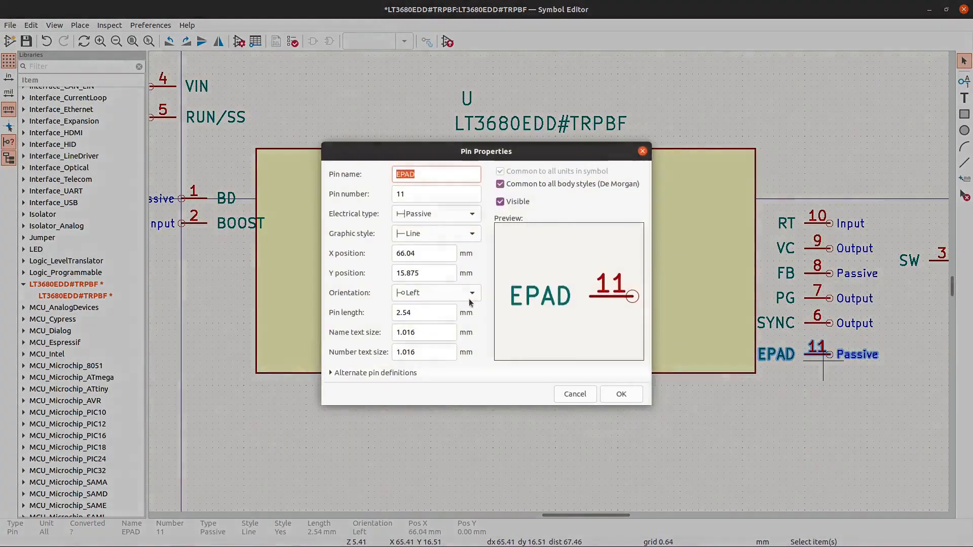
text(GND)
key(Return)
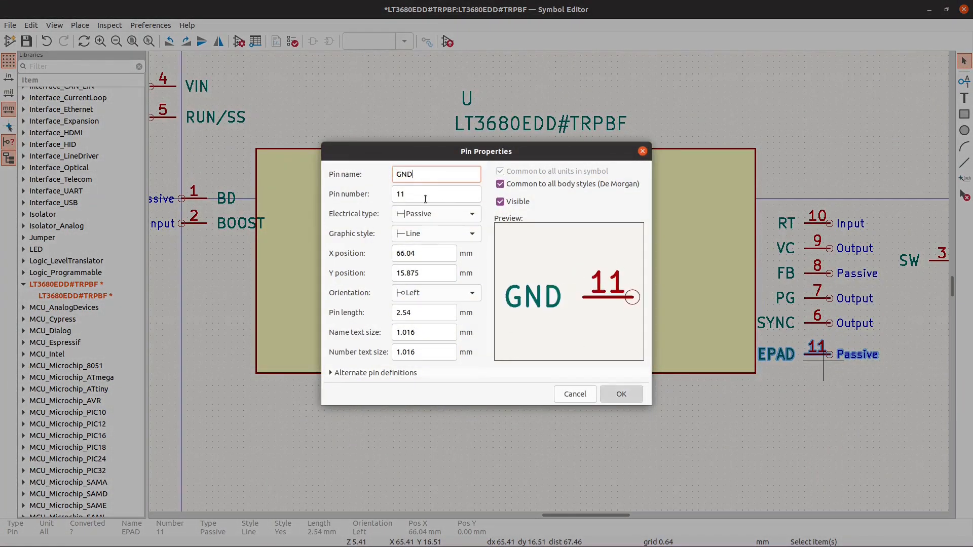
key(Escape)
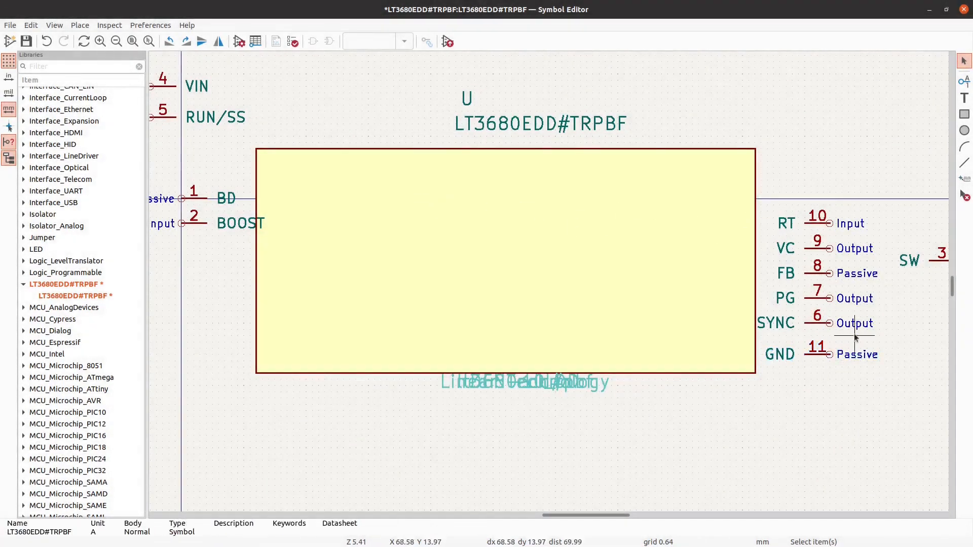
- Move the SYNC pin 6 to the left side of the symbol below BOOST, rotated to face the body
click(820, 331)
key(m)
scroll(848, 329, down, 2)
scroll(393, 304, up, 1)
scroll(393, 305, up, 1)
key(r)
key(r)
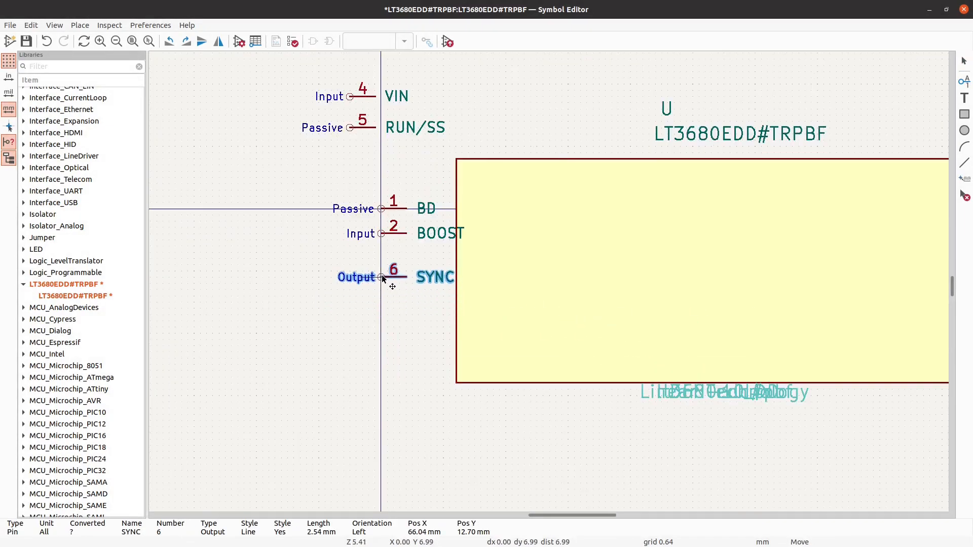
click(383, 279)
- Move the PG pin 7 to the left side of the symbol below SYNC, rotated to face the body
scroll(224, 318, down, 1)
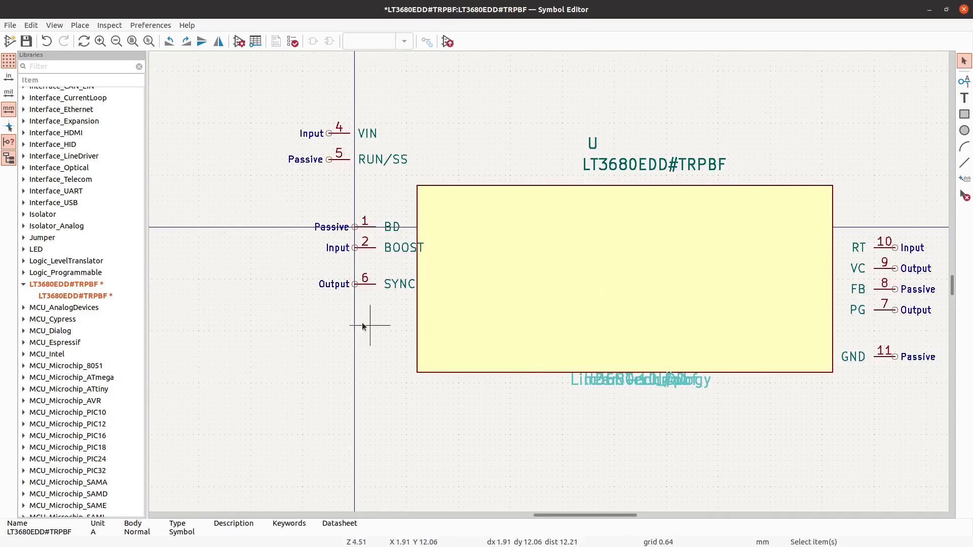
scroll(370, 326, down, 1)
scroll(824, 322, up, 1)
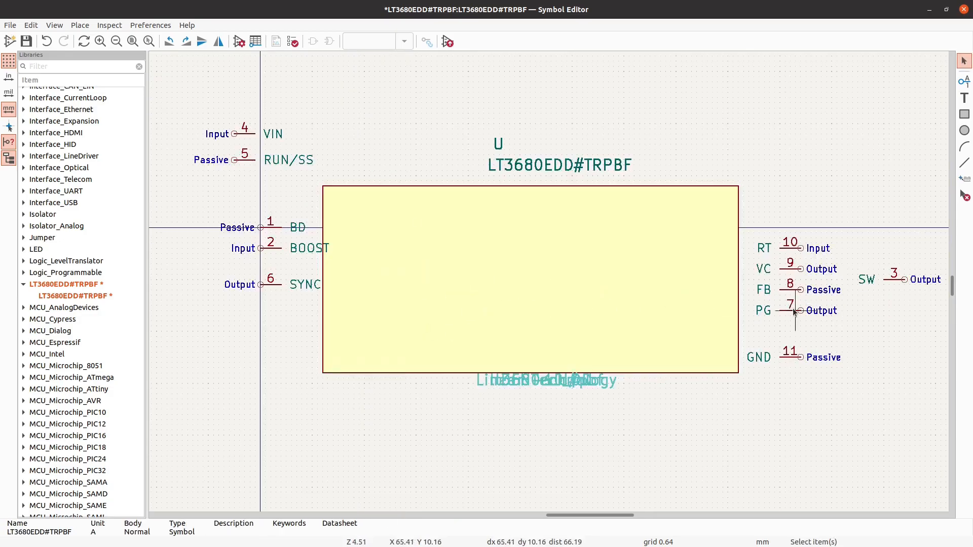
click(794, 311)
key(m)
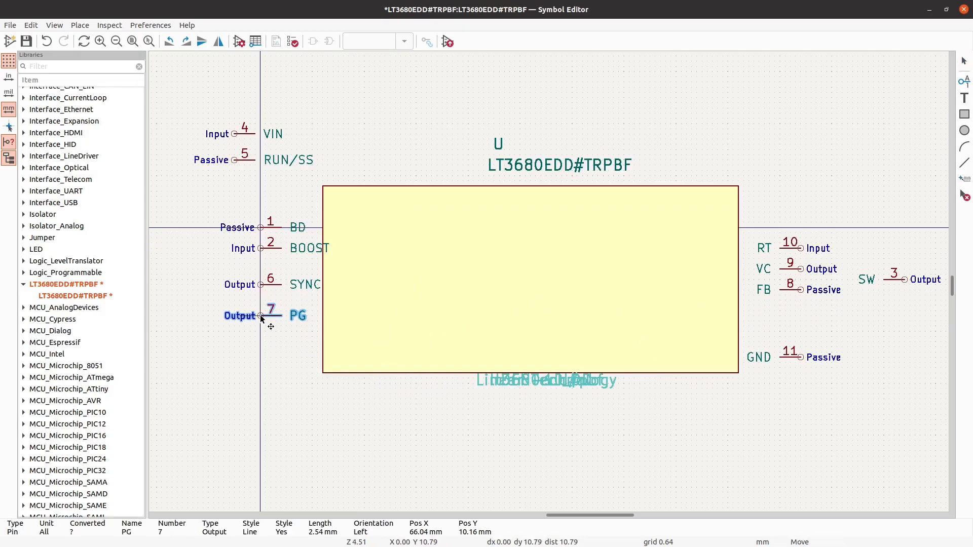
click(260, 316)
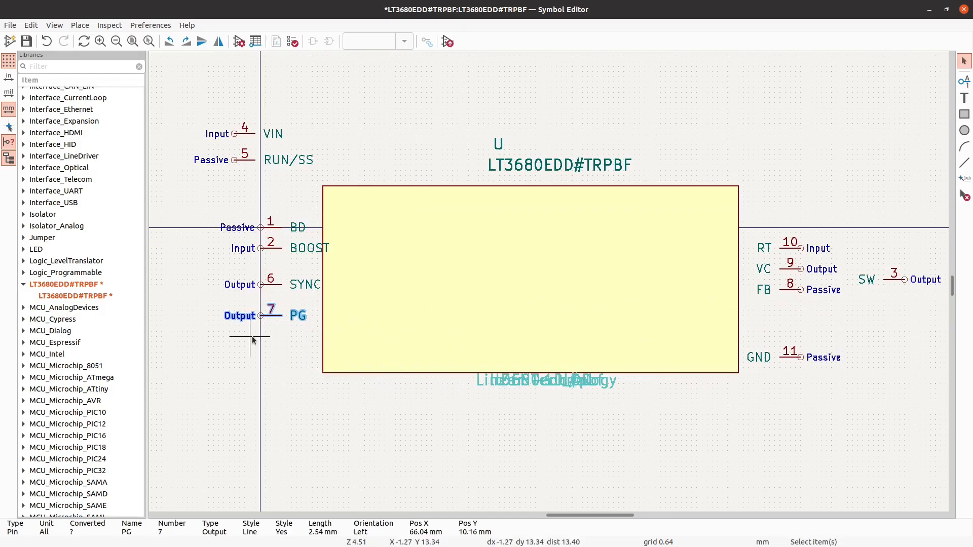
key(m)
key(r)
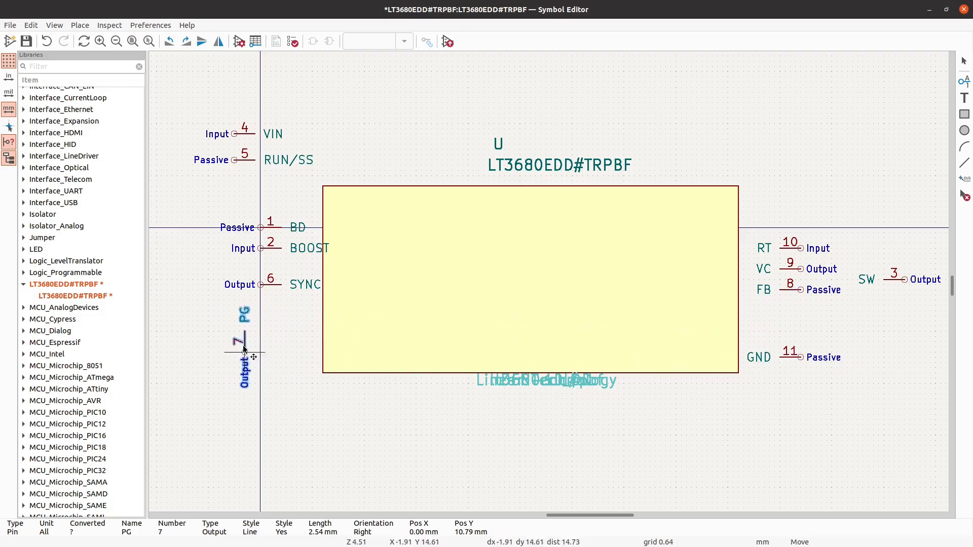
key(r)
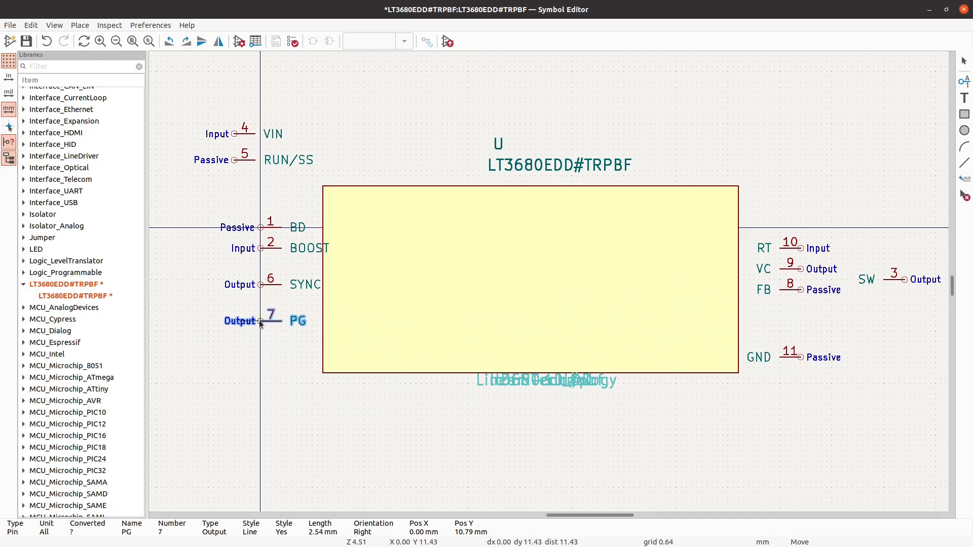
click(260, 323)
- Move the FB pin just above GND, and move BOOST to the symbol's right side above RT, rotated to face the body
click(789, 288)
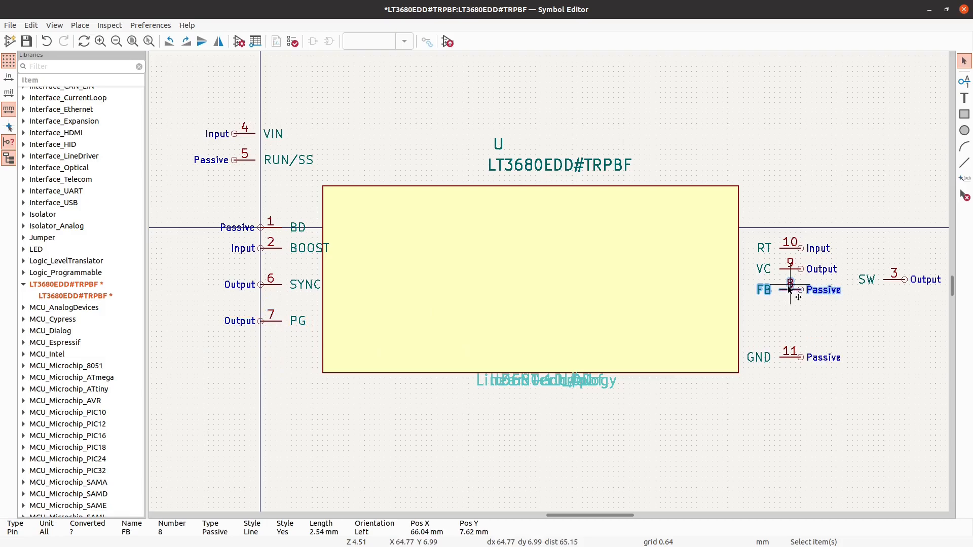
drag(790, 288, 778, 335)
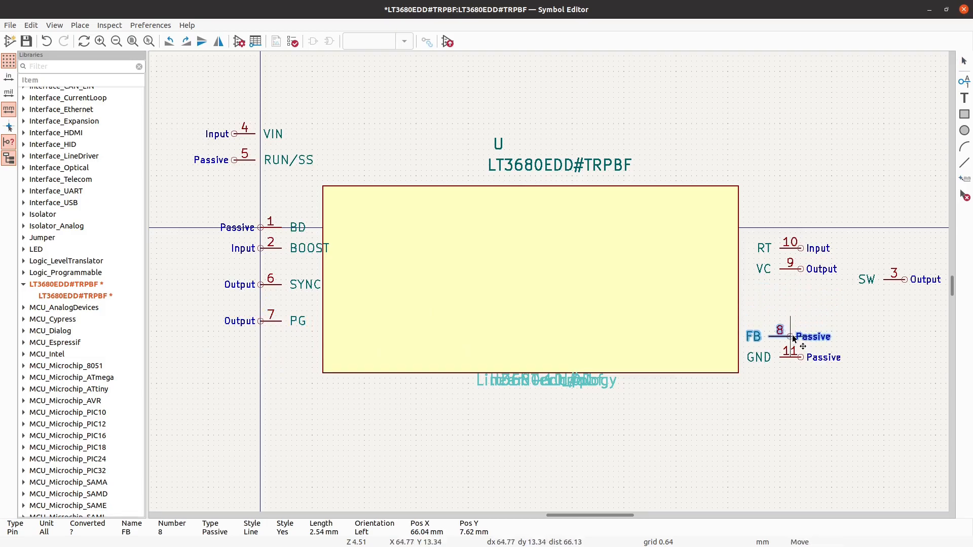
click(264, 252)
key(m)
key(r)
key(r)
click(793, 223)
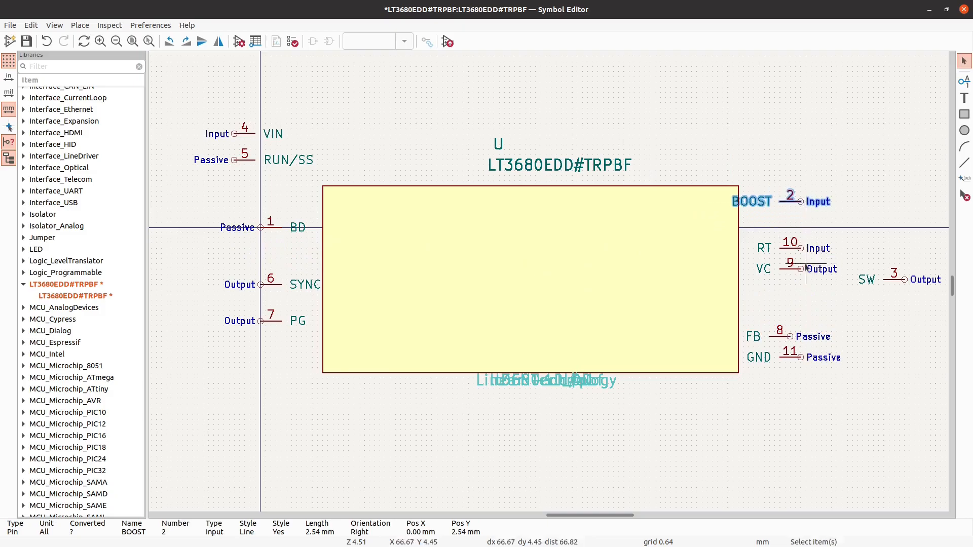
- Move the RT and VC pins to the symbol's left side below PG, with VC above RT and both facing the body
click(792, 248)
key(m)
key(r)
key(r)
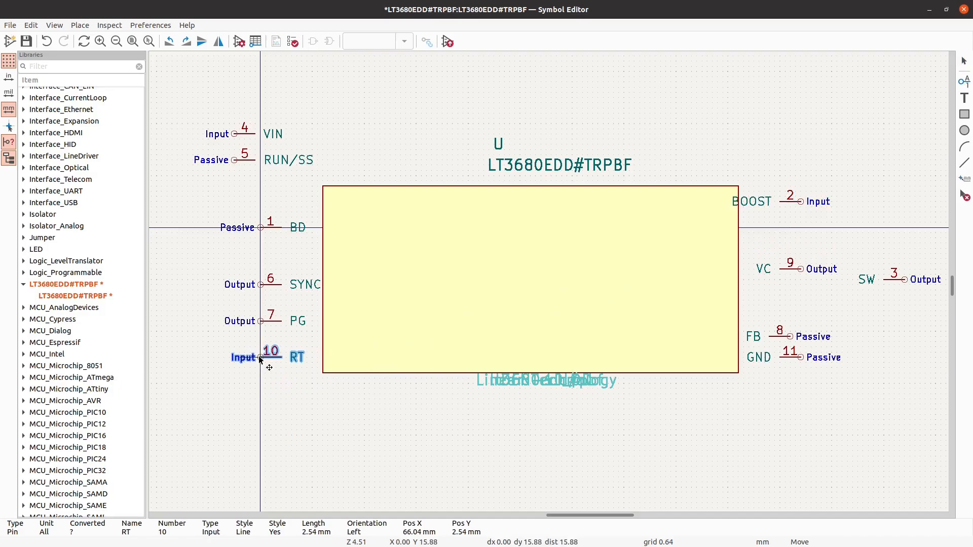
click(260, 358)
click(792, 270)
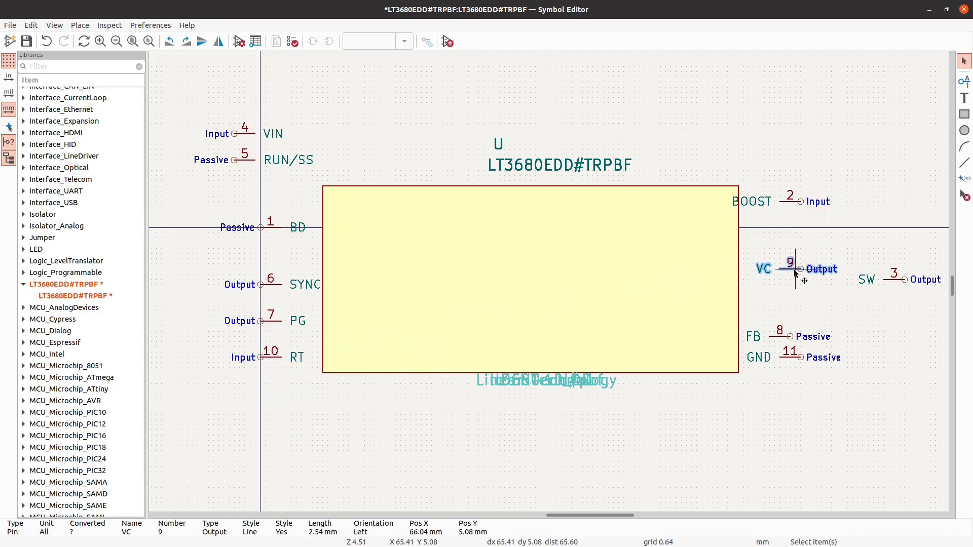
key(m)
key(r)
key(r)
click(261, 336)
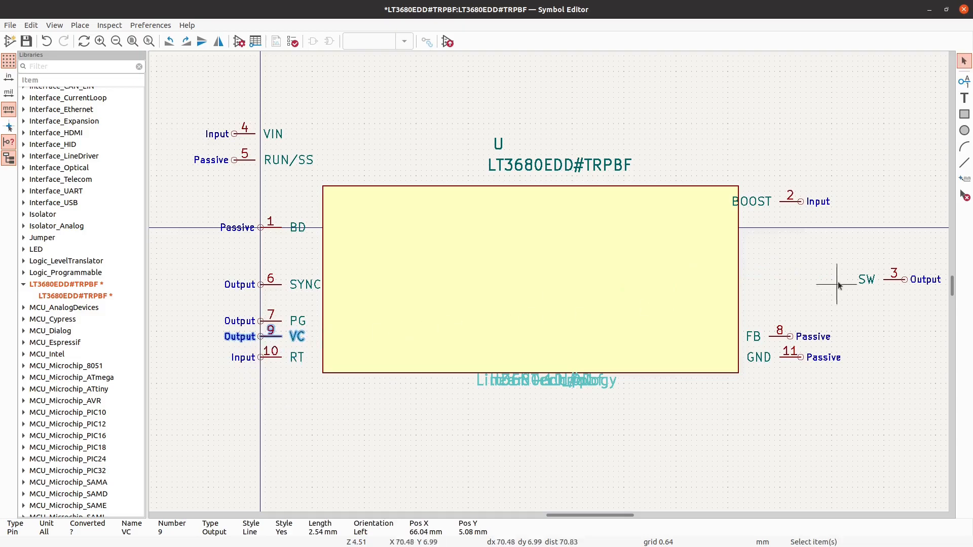
- Move the SW pin closer to the body's right edge above FB and set the grid to 1.27 mm
click(899, 281)
key(m)
click(781, 295)
right_click(849, 248)
mouse_move(802, 320)
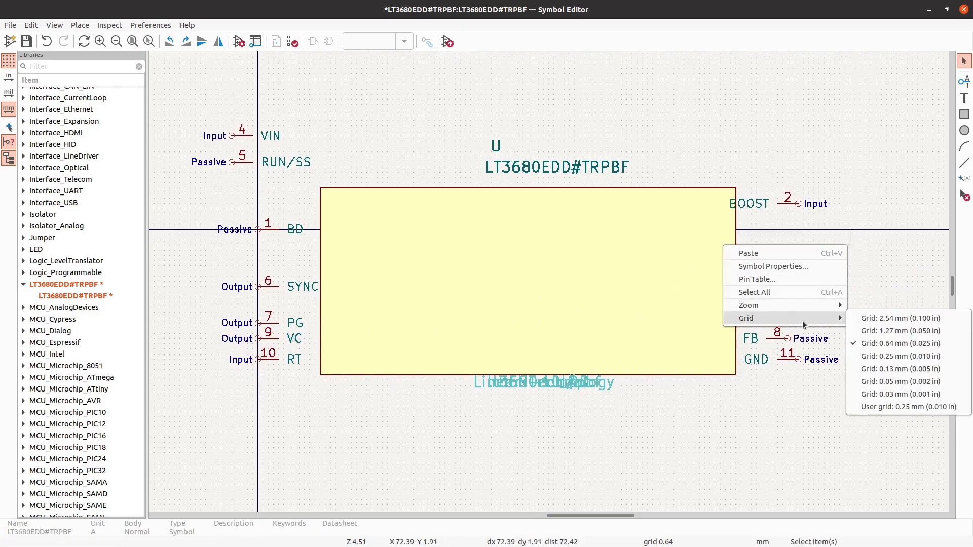
click(892, 331)
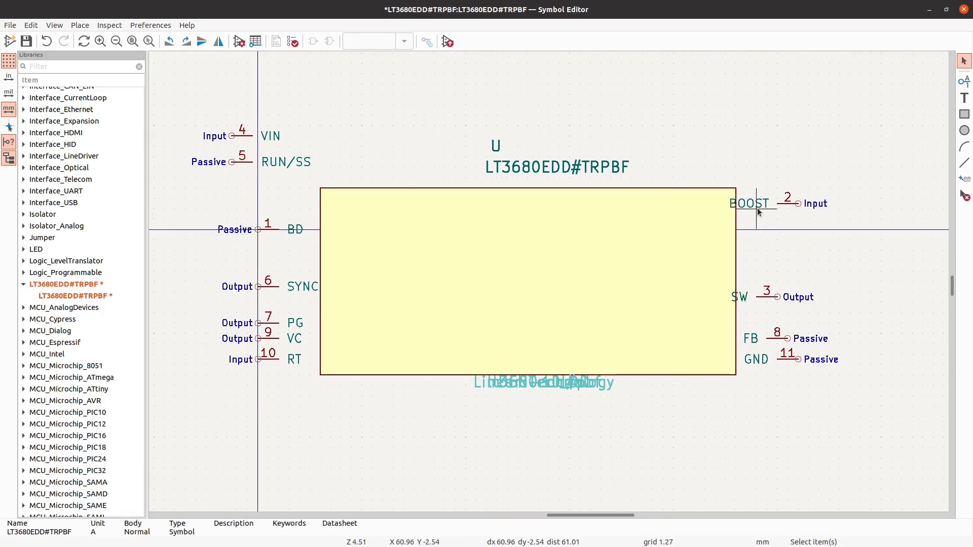
- Attach the BOOST pin to the upper part of the body's right edge and the GND pin to its lower part
click(794, 212)
drag(794, 212, 757, 204)
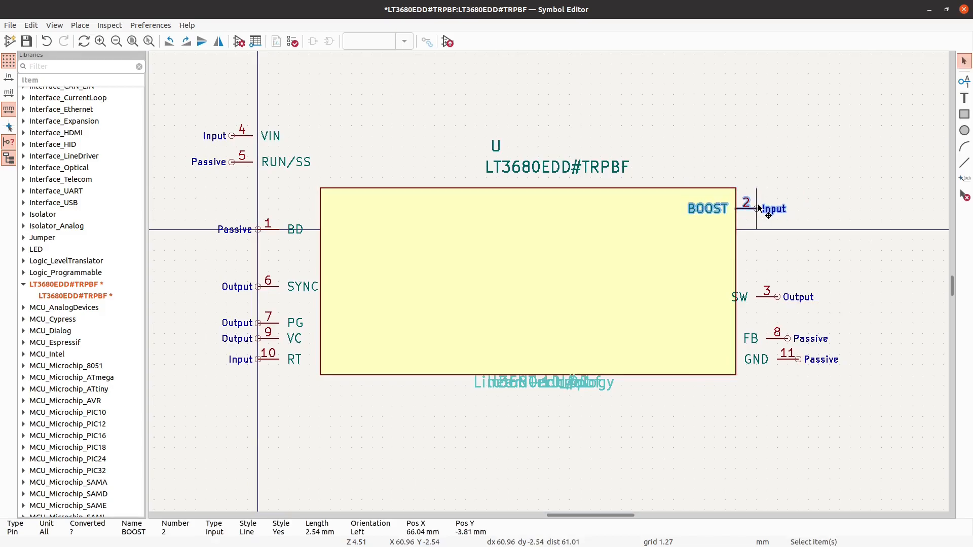
click(796, 360)
drag(796, 360, 755, 356)
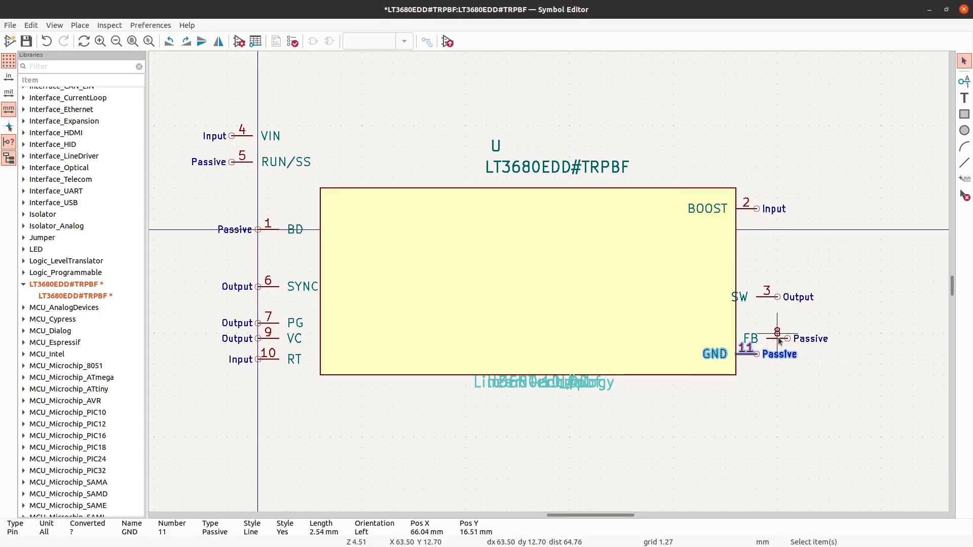
- Attach the SW and FB pins to the body's right edge above GND, with SW above FB
click(750, 338)
click(765, 298)
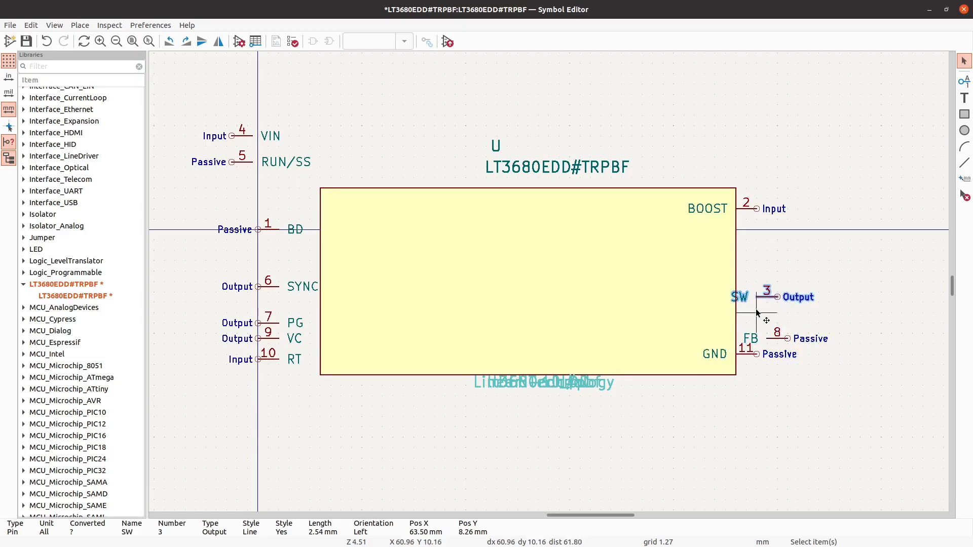
right_click(748, 315)
click(822, 245)
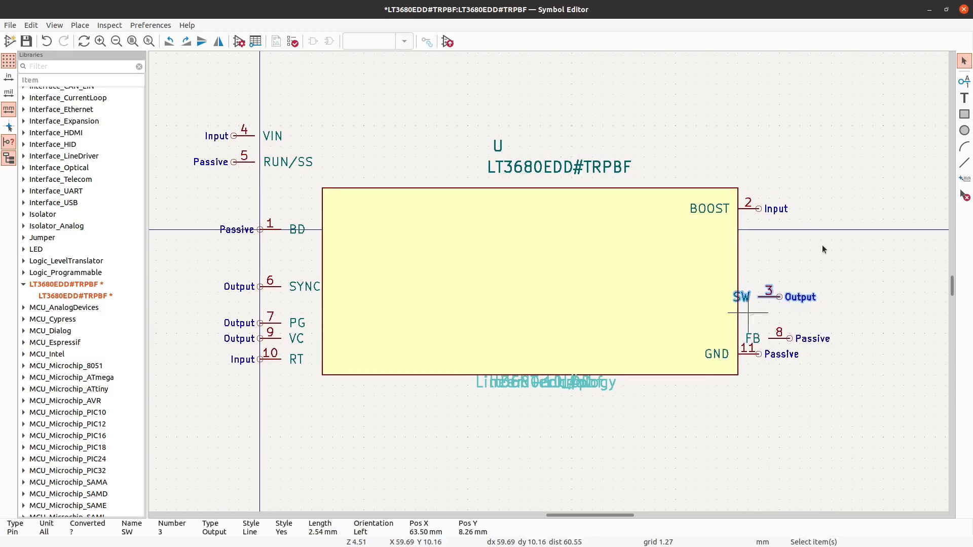
mouse_move(765, 297)
mouse_down()
mouse_move(780, 294)
mouse_move(759, 229)
mouse_move(759, 293)
mouse_up()
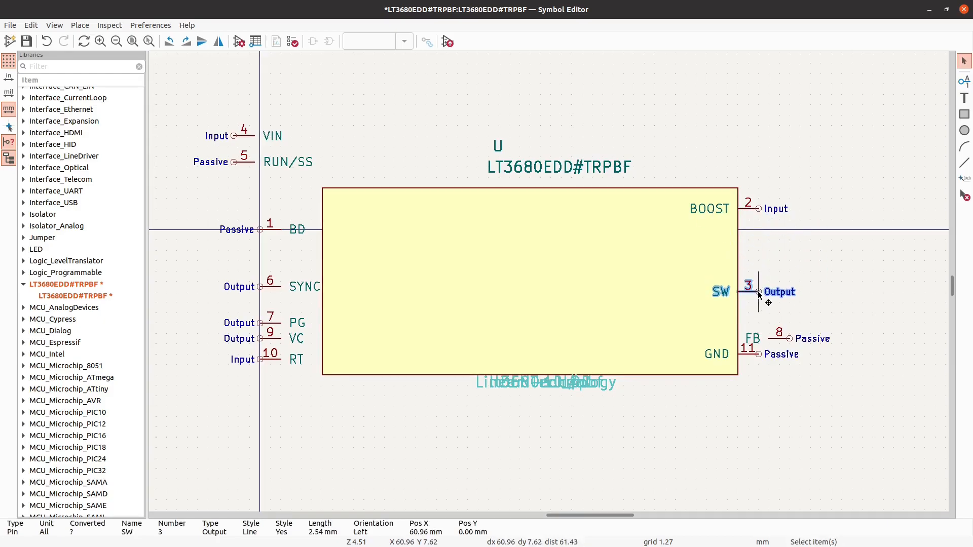
drag(778, 339, 759, 335)
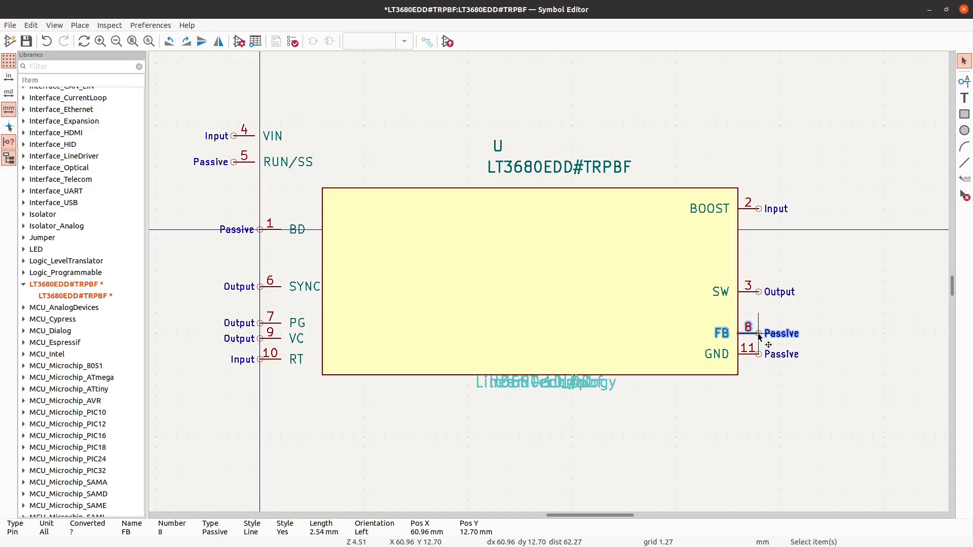
key(Escape)
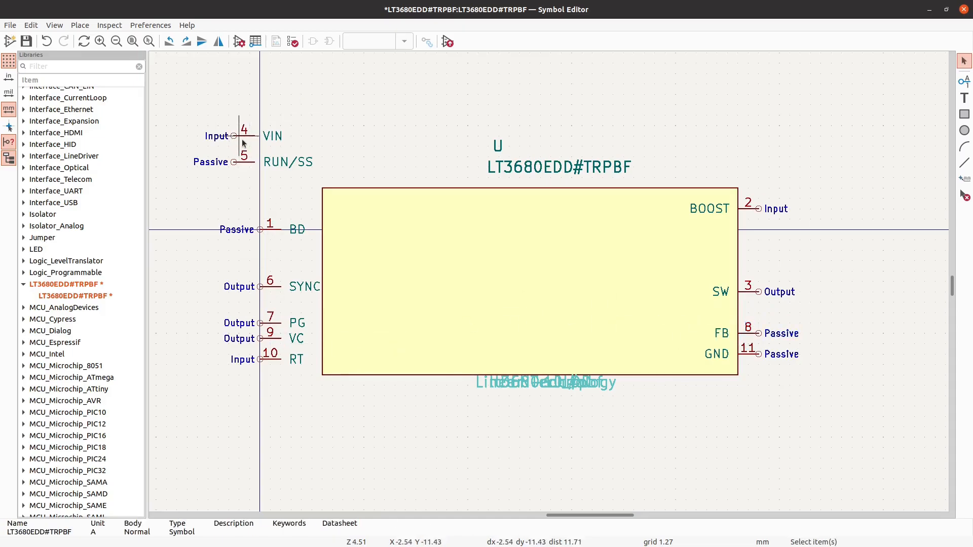
- Set the RUN/SS pin aside above the body and attach VIN to the body's left edge, level with BOOST
click(250, 162)
drag(250, 162, 370, 73)
click(242, 140)
drag(242, 140, 310, 212)
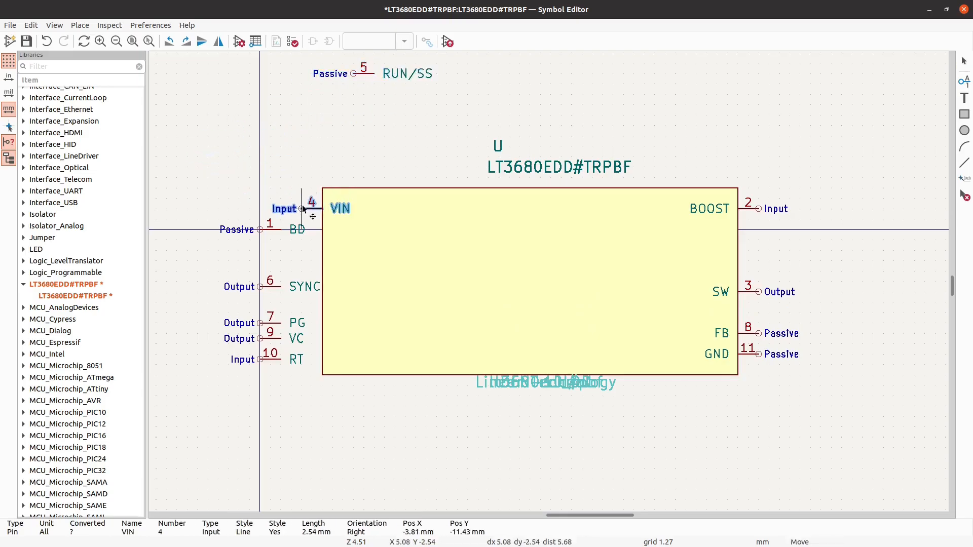
- Attach the RUN/SS pin to the body's left edge below VIN and set the BD pin aside above the body
click(273, 232)
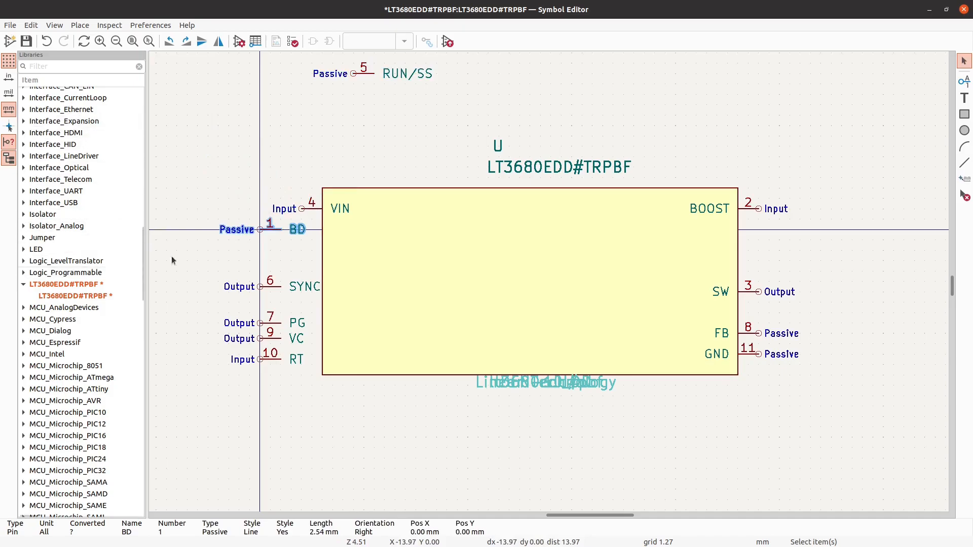
click(357, 74)
drag(357, 74, 288, 221)
click(300, 231)
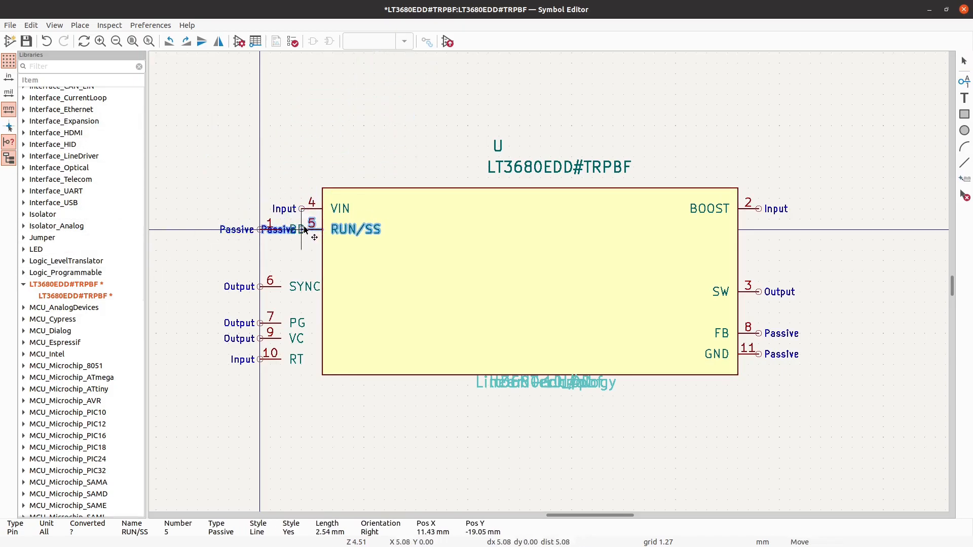
click(258, 232)
drag(257, 232, 309, 107)
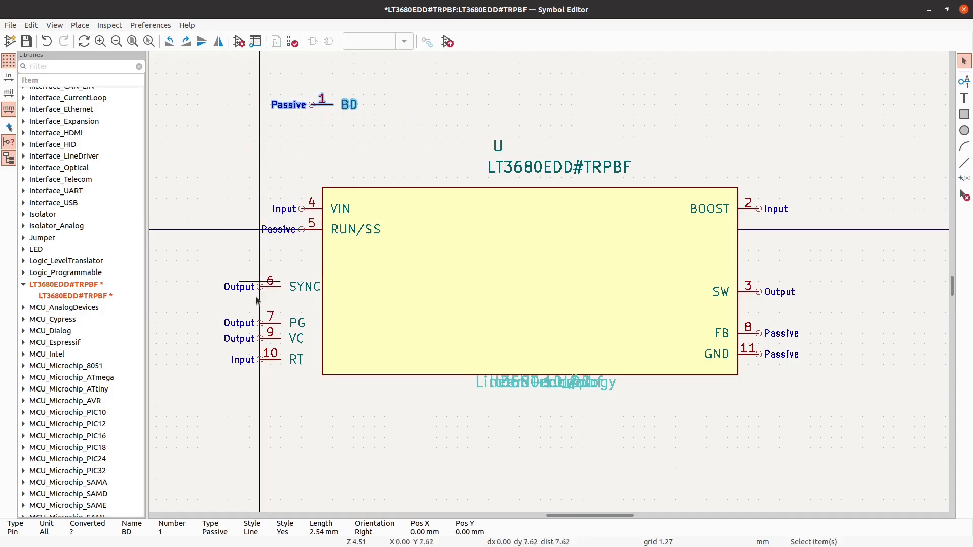
- Attach the RT pin to the body's left edge, level with GND, and mirror PG onto the right edge between SW and FB
click(264, 368)
drag(264, 368, 305, 363)
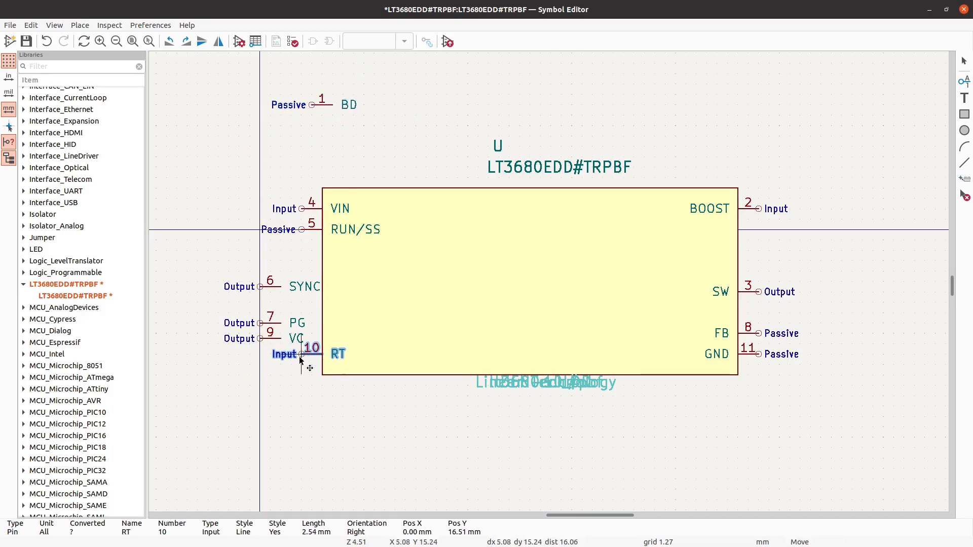
click(267, 324)
key(m)
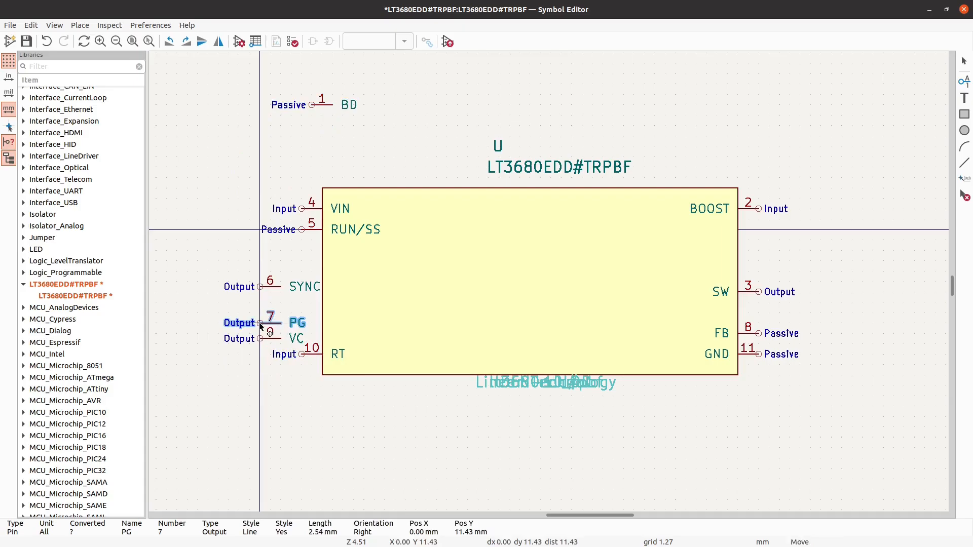
key(x)
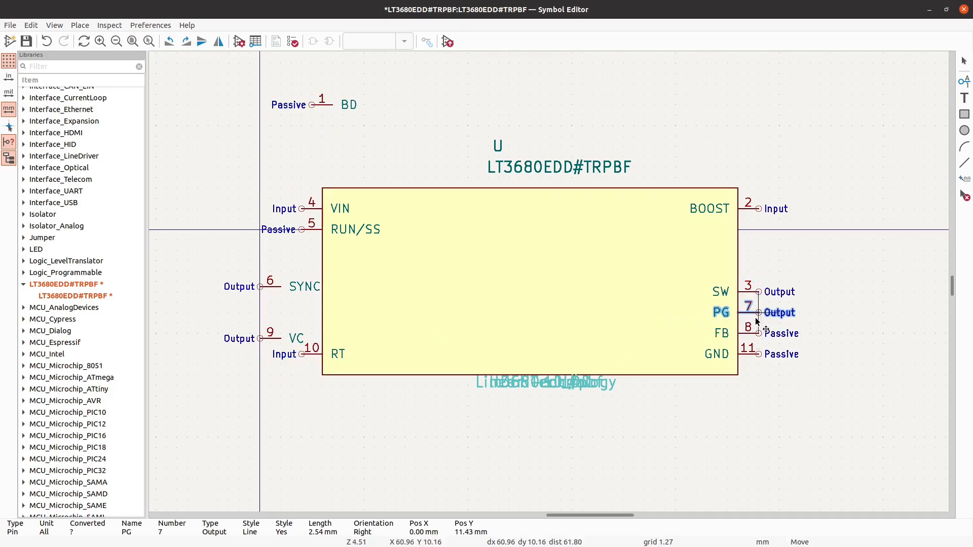
click(757, 321)
click(832, 410)
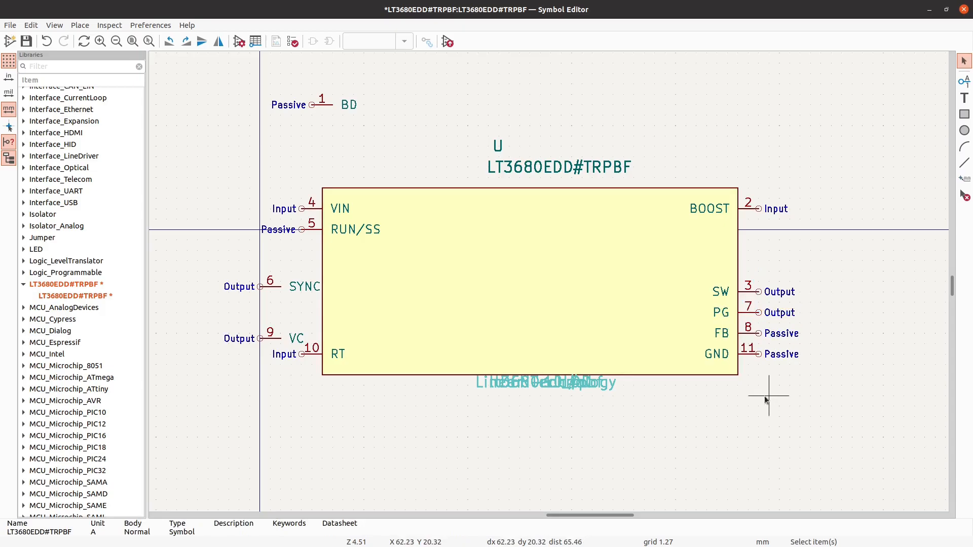
- Attach the SYNC pin to the body's left edge directly below RUN/SS and the VC pin directly above RT
click(277, 289)
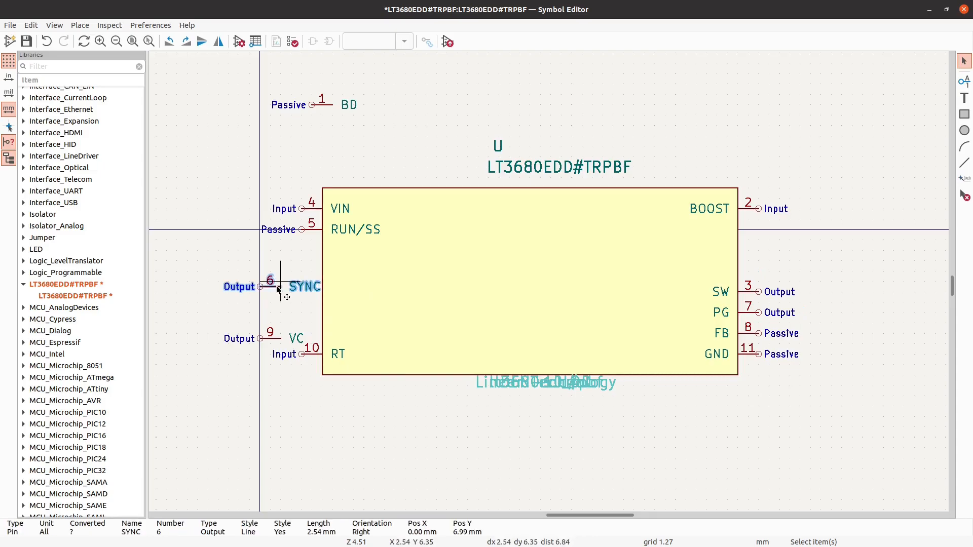
drag(278, 290, 319, 253)
drag(259, 339, 301, 333)
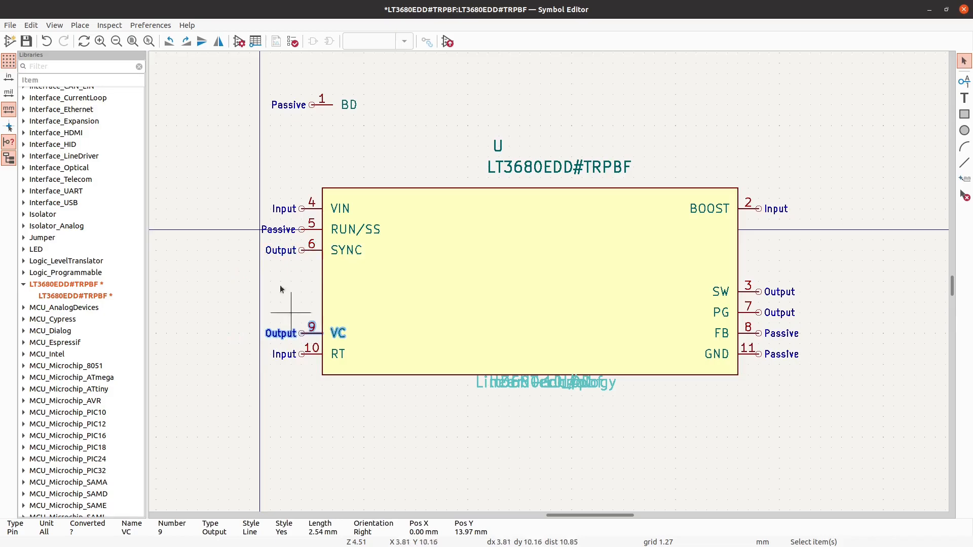
- Attach the BD pin to the body's left edge directly above VC
click(327, 107)
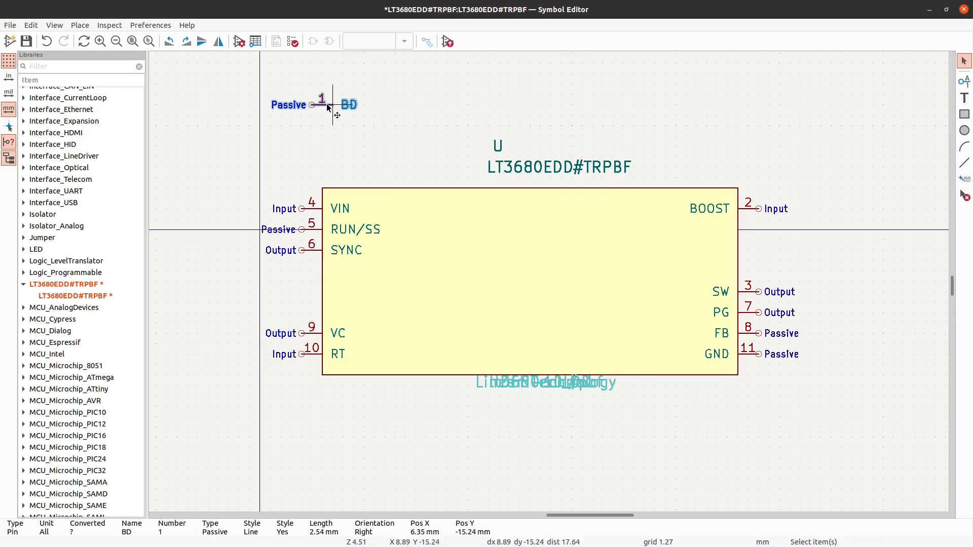
drag(327, 107, 326, 314)
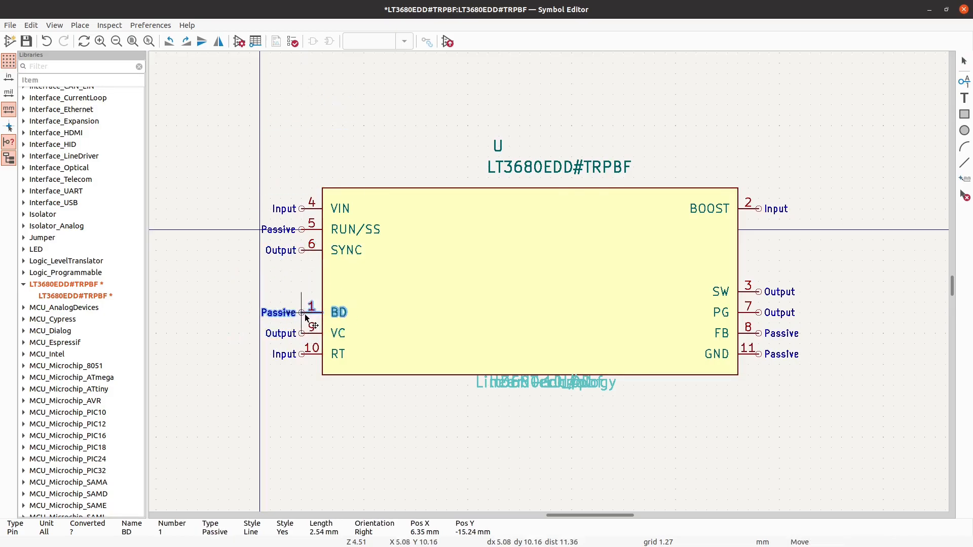
click(211, 157)
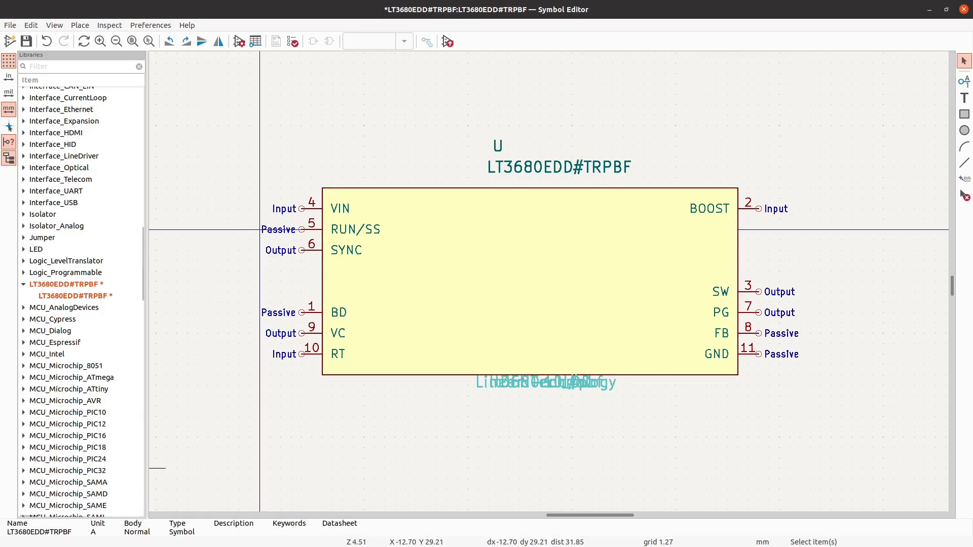
- Switch to the LT3680 datasheet in the browser and read the Pin Functions section
key(alt+Tab)
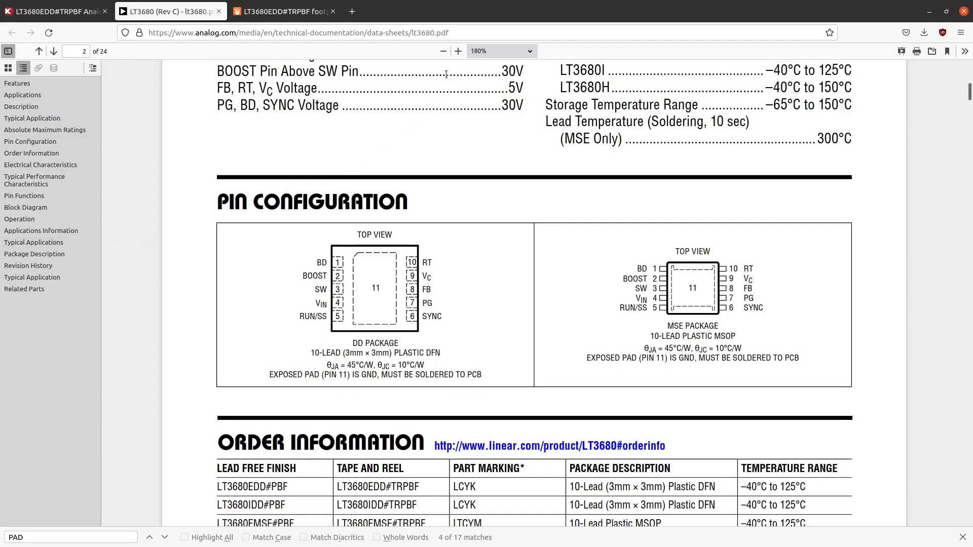
scroll(588, 339, down, 10)
drag(971, 111, 971, 191)
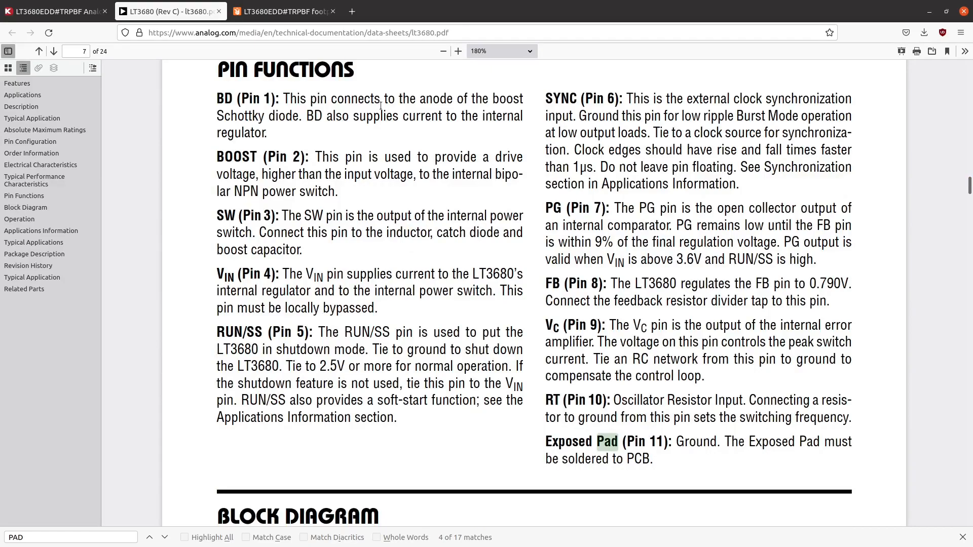
scroll(650, 255, up, 4)
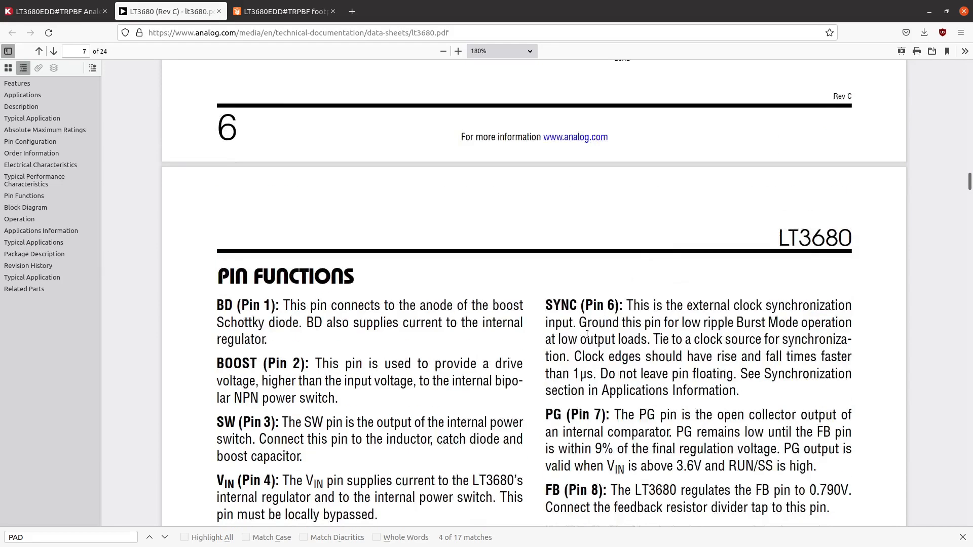
scroll(540, 366, up, 15)
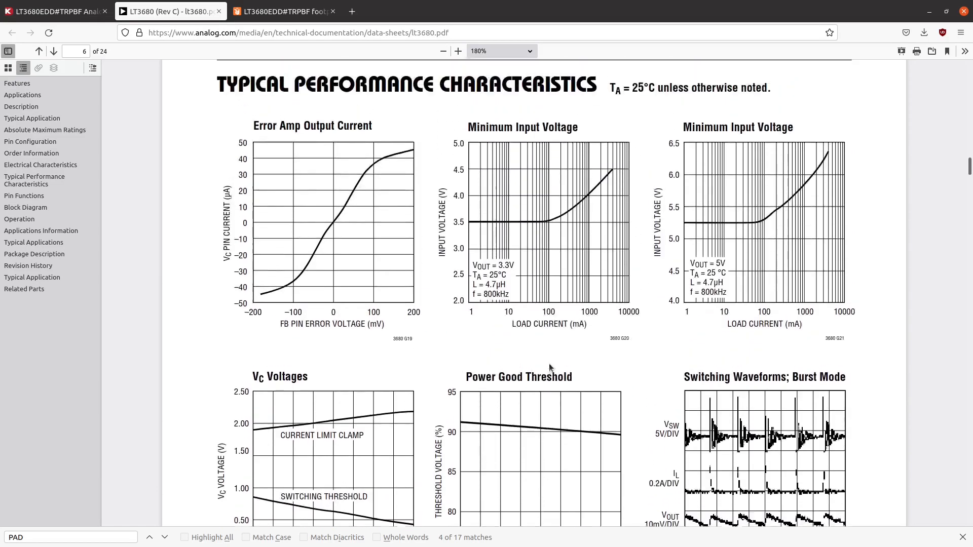
- Examine the pin placement in the datasheet's 5V Step-Down Converter typical application circuit and recheck the Pin Functions descriptions
drag(972, 161, 972, 79)
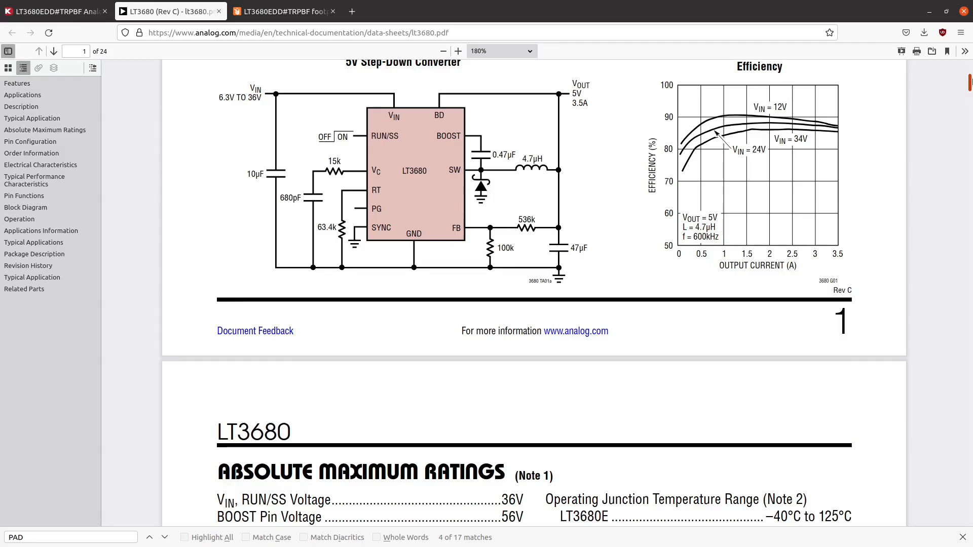
scroll(533, 293, up, 3)
scroll(534, 293, down, 2)
scroll(534, 293, up, 1)
scroll(533, 293, down, 4)
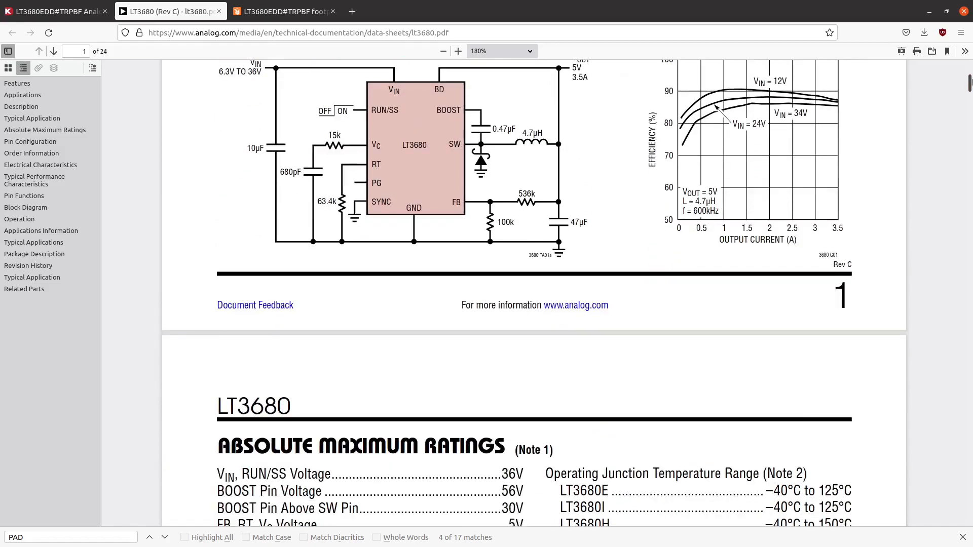
scroll(534, 293, up, 4)
scroll(534, 293, up, 1)
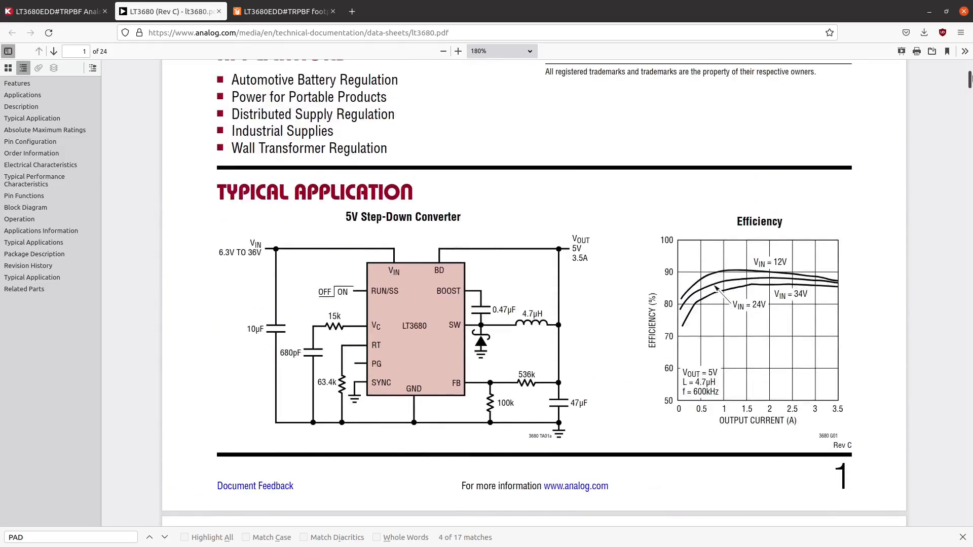
scroll(534, 293, down, 20)
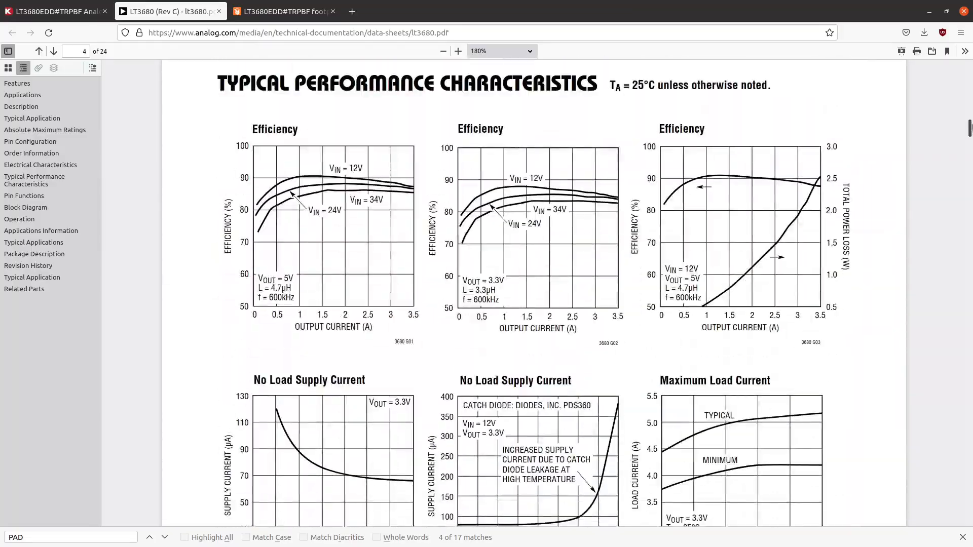
scroll(534, 293, down, 20)
scroll(534, 293, up, 12)
mouse_move(972, 193)
mouse_down()
mouse_move(971, 173)
mouse_move(970, 186)
mouse_up()
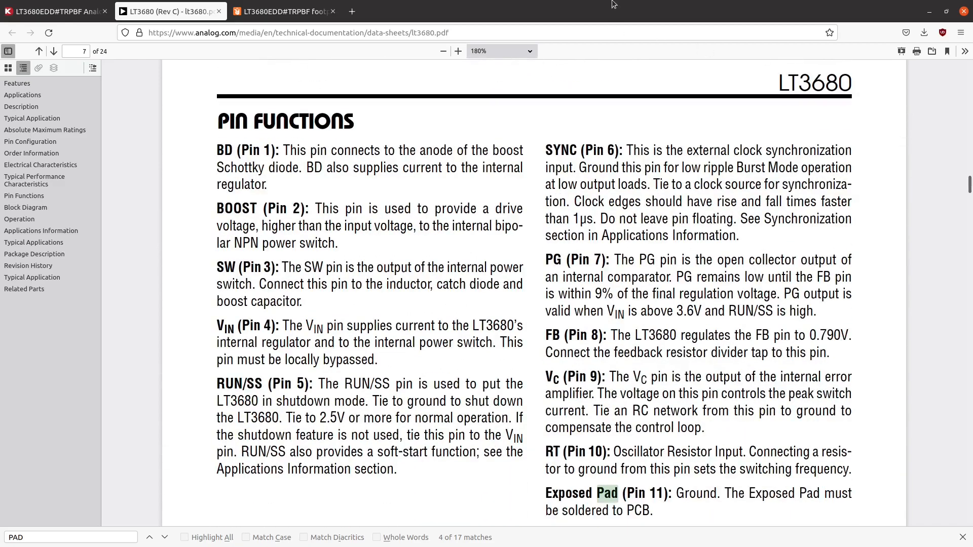
- Back in the Symbol Editor, set the PG pin aside above the body and the BD pin aside to the right above BOOST
key(alt+Tab)
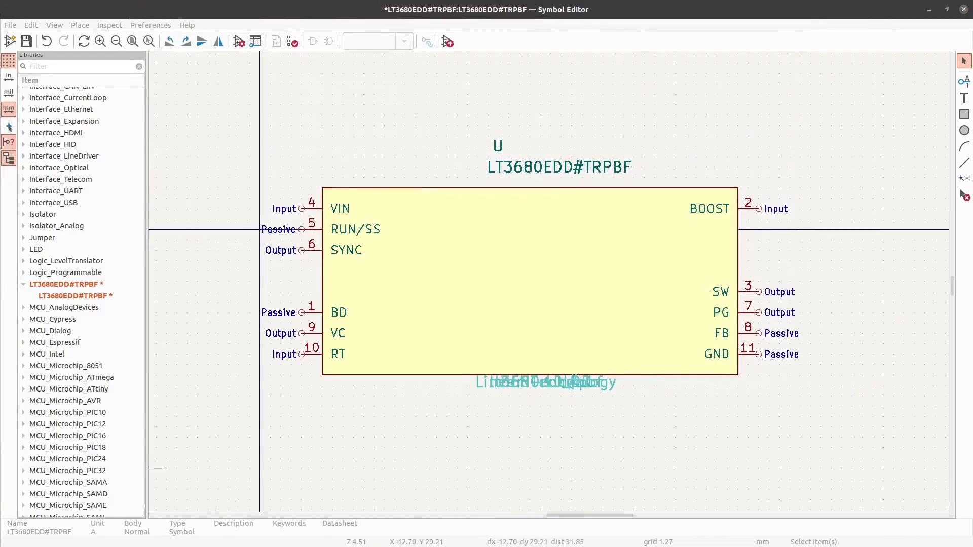
scroll(268, 168, down, 1)
scroll(358, 159, up, 1)
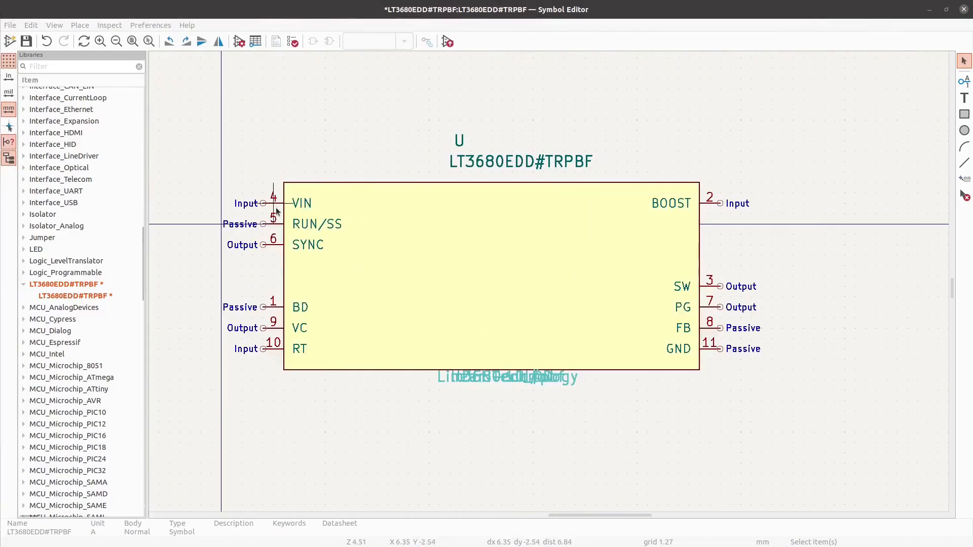
click(720, 314)
key(m)
click(356, 121)
click(272, 308)
key(m)
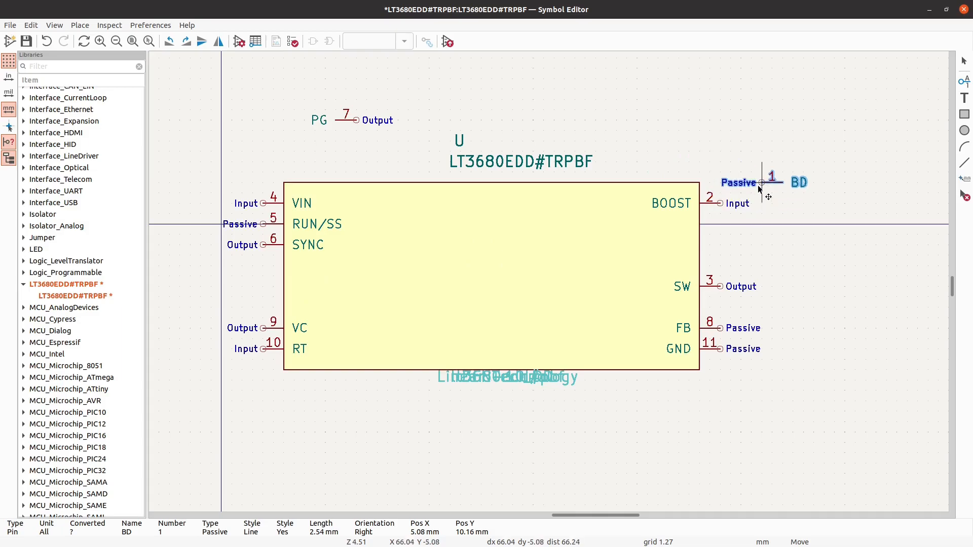
click(760, 187)
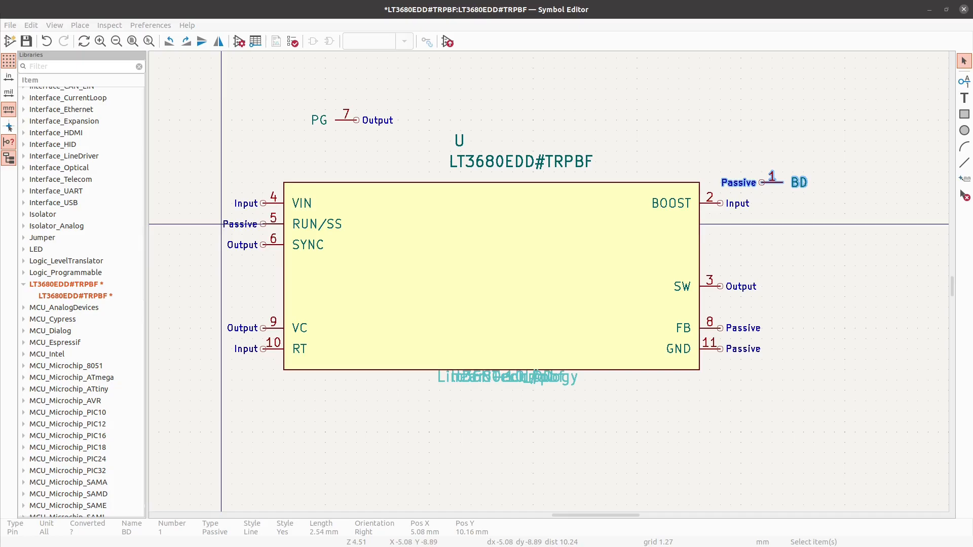
- Move the BOOST and SW pins together 2.54 mm down along the body's right edge, with SW directly above FB
click(712, 203)
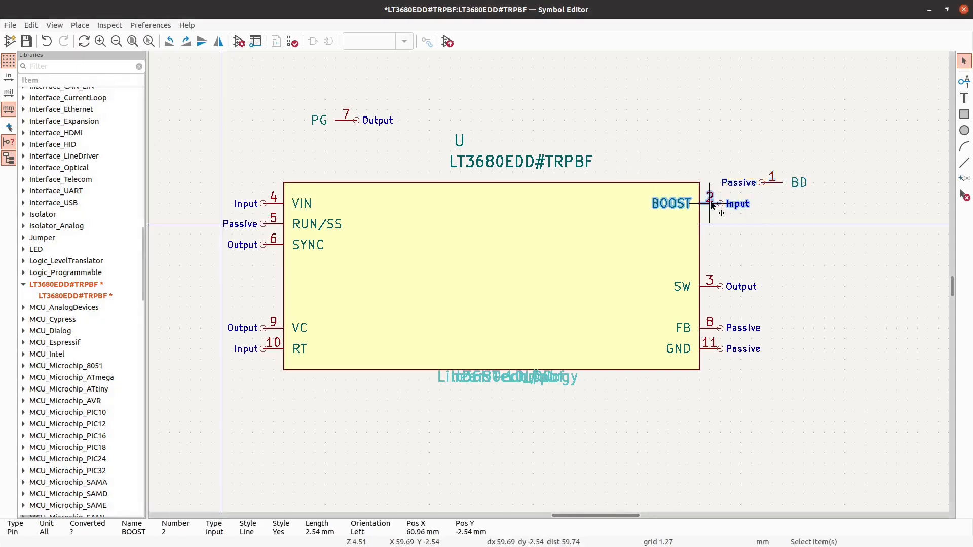
shift+click(712, 287)
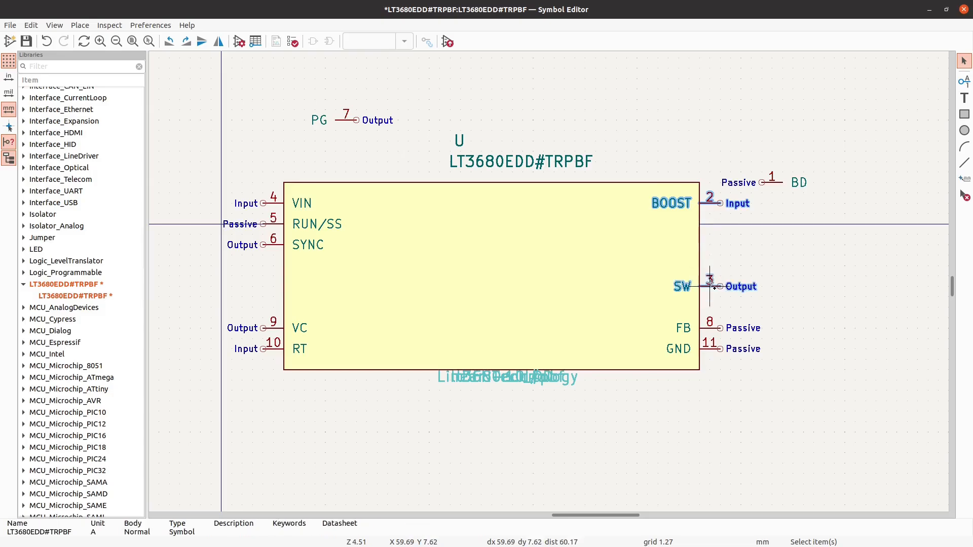
key(m)
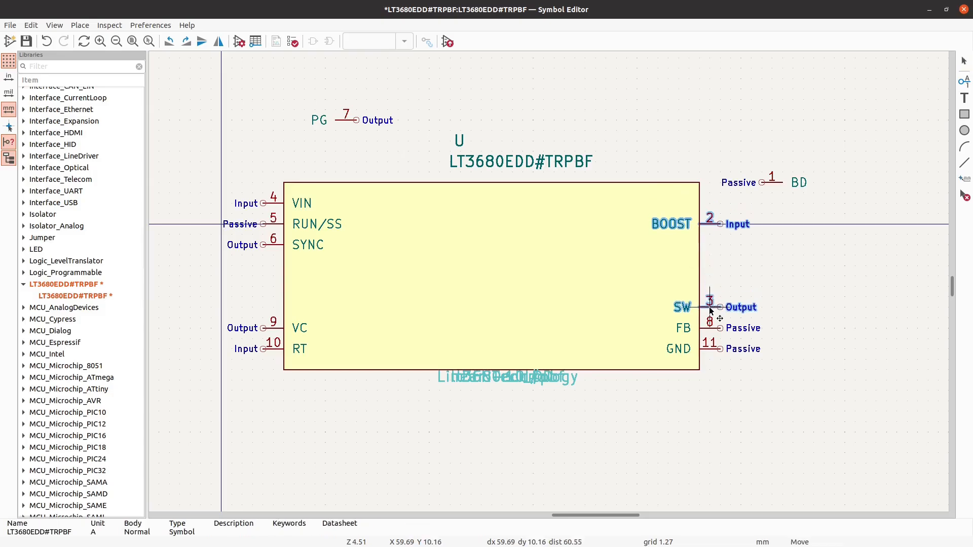
scroll(709, 308, up, 1)
click(694, 318)
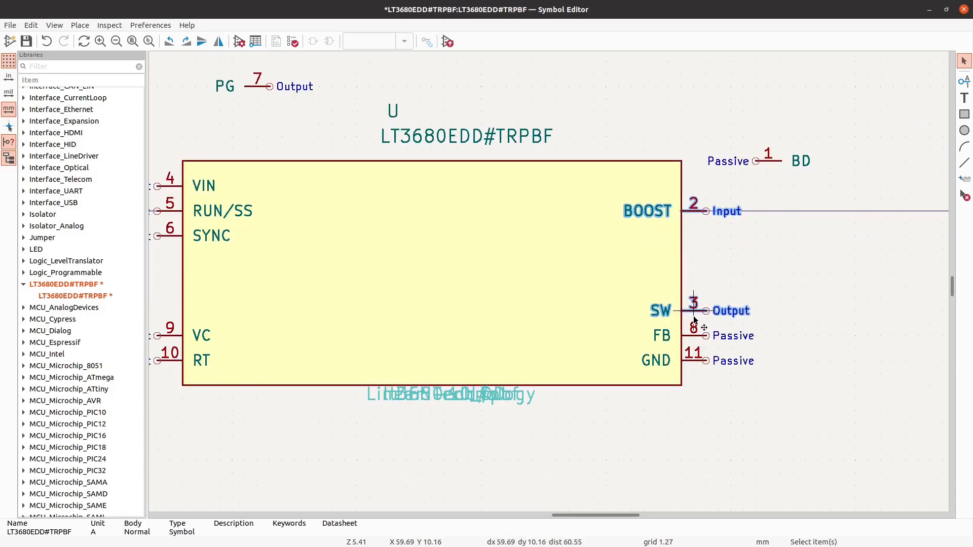
- Flip the BD pin horizontally and attach it to the body's right edge directly above BOOST
click(776, 161)
key(m)
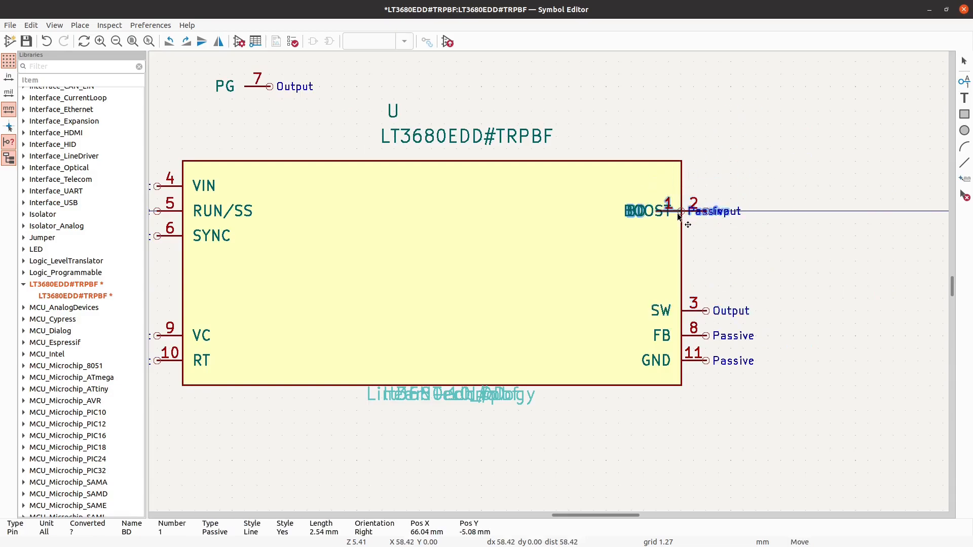
click(702, 188)
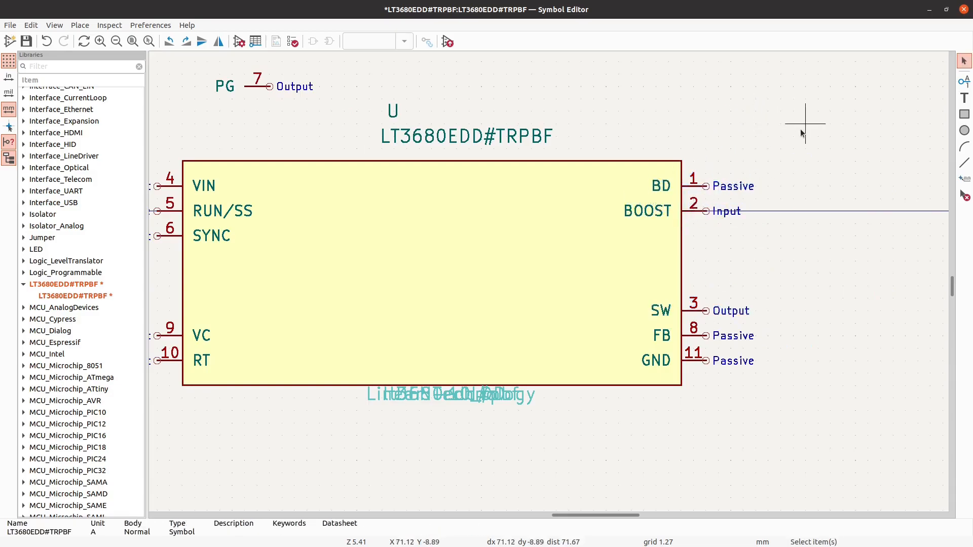
- Rotate the PG pin 180 degrees and set it beside the body's left edge just below SYNC
scroll(827, 153, down, 1)
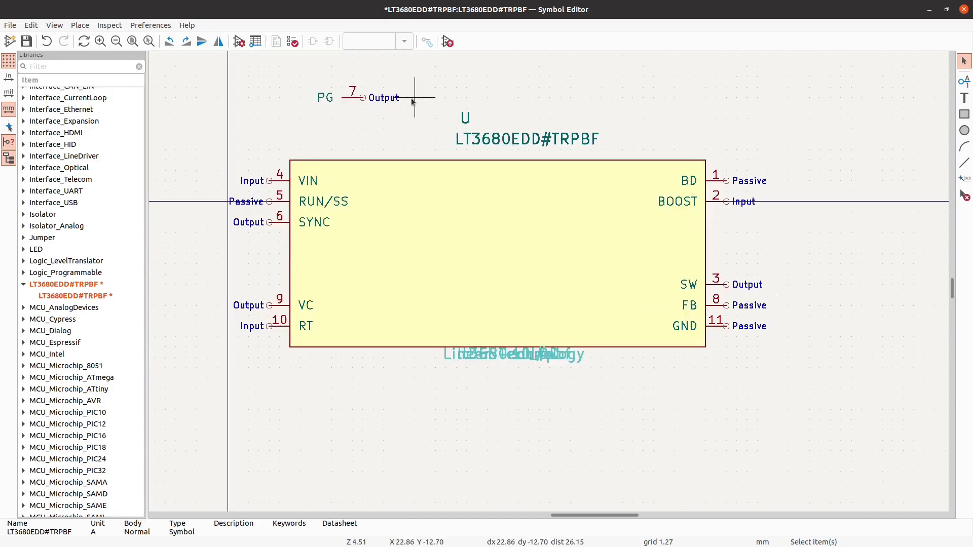
click(356, 101)
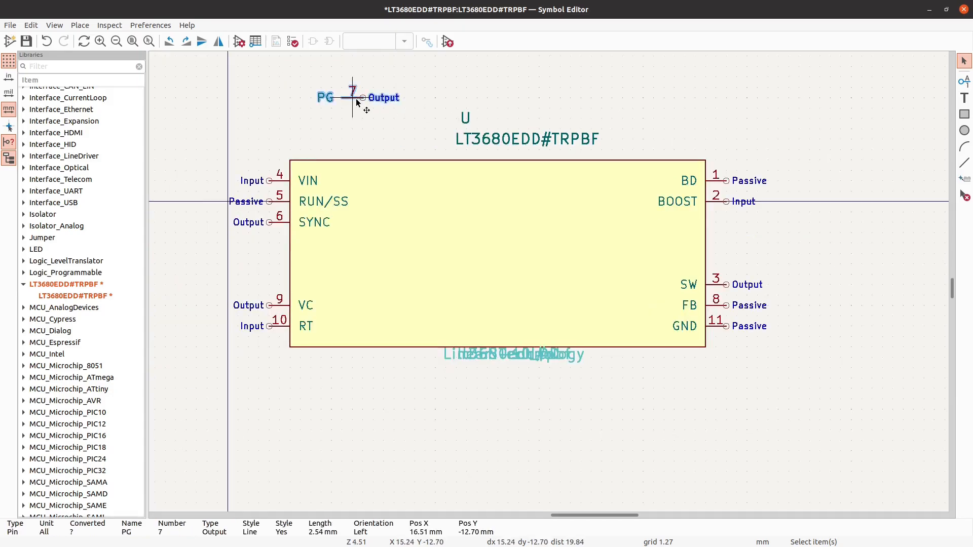
key(m)
key(r)
key(r)
click(238, 243)
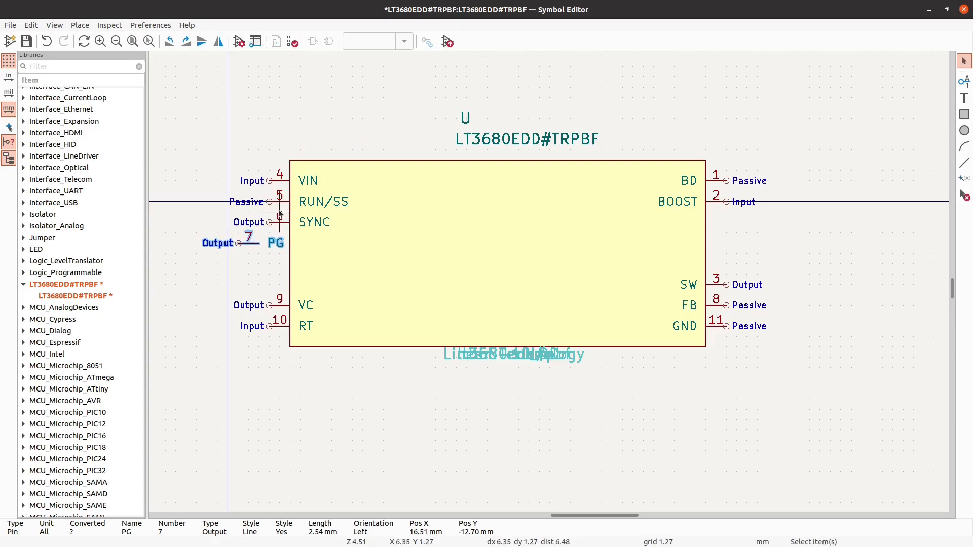
- Move the SYNC pin down the left edge to directly above VC and attach PG directly above SYNC
click(280, 224)
drag(280, 228, 269, 290)
drag(255, 243, 269, 264)
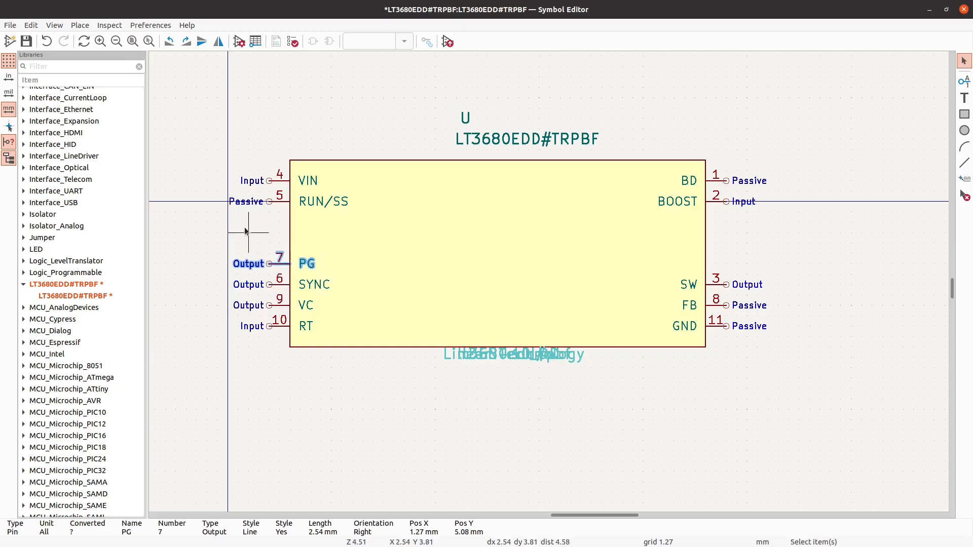
click(246, 228)
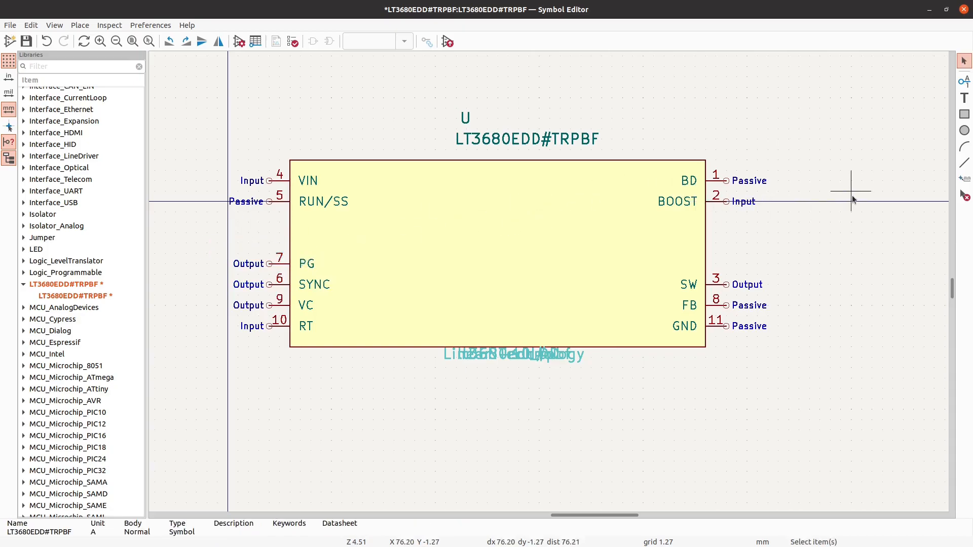
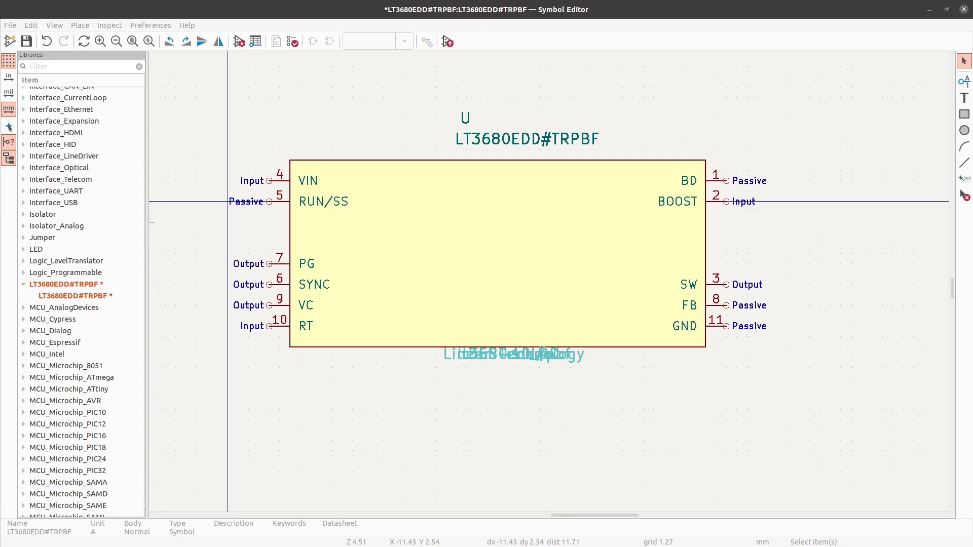
- Narrow the symbol body by pulling its right edge inward to just past BOOST and realign the right-hand pins with that edge
scroll(592, 218, down, 1)
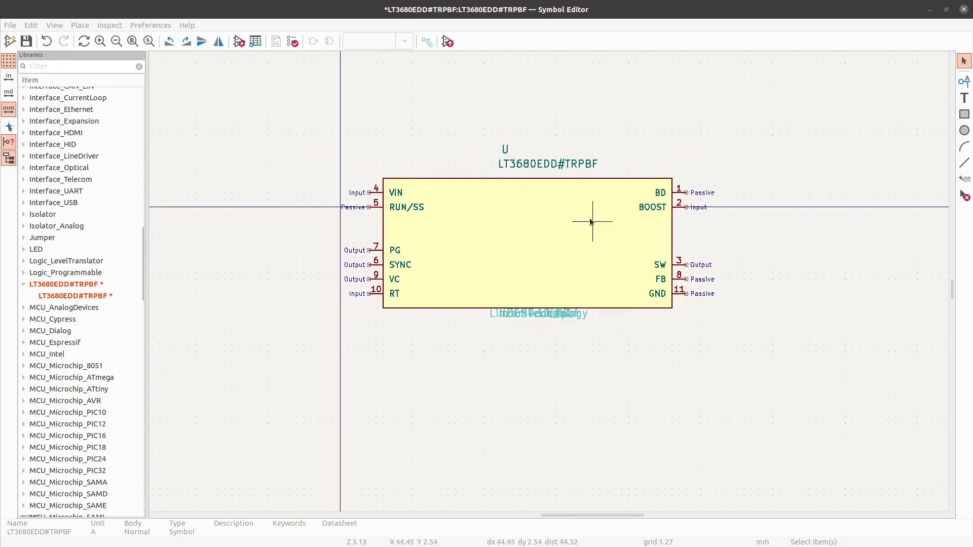
scroll(299, 215, up, 1)
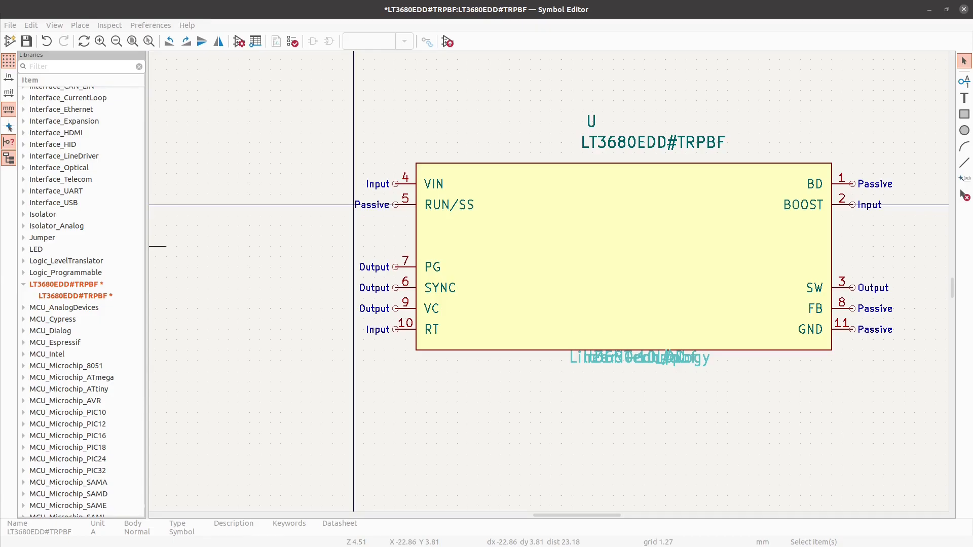
click(832, 247)
drag(832, 164, 569, 171)
drag(881, 372, 557, 190)
- Set the horizontal alignment of the reference field U to Center
click(591, 120)
double_click(592, 120)
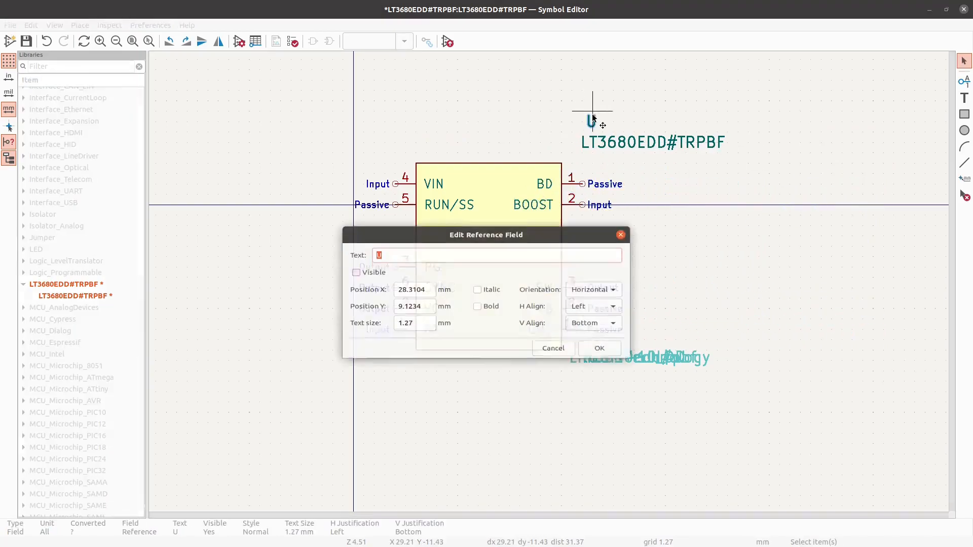
click(583, 308)
click(579, 325)
click(585, 328)
click(588, 315)
click(592, 329)
click(592, 329)
click(591, 330)
click(588, 343)
click(600, 355)
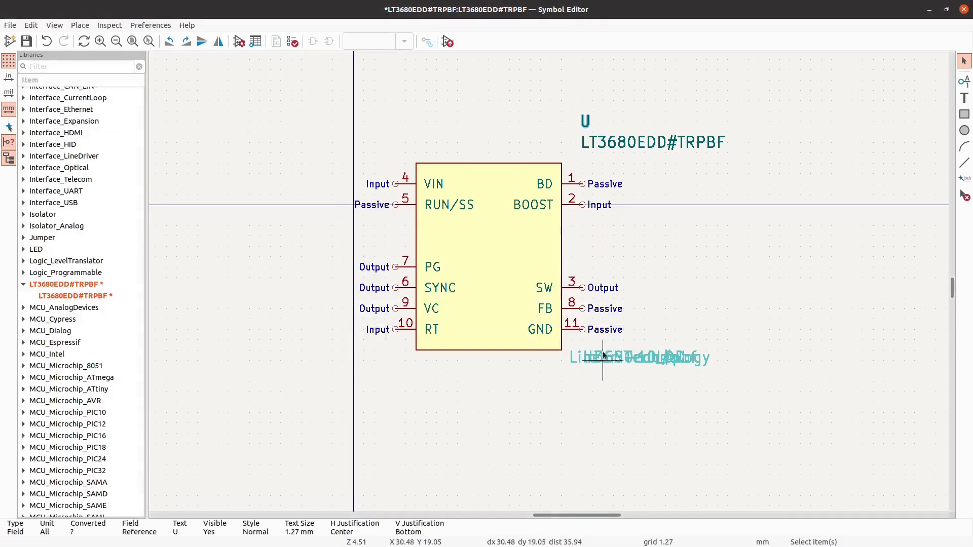
- Set the horizontal alignment of the LT3680EDD#TRPBF symbol name field to Center
double_click(640, 144)
click(356, 270)
click(591, 308)
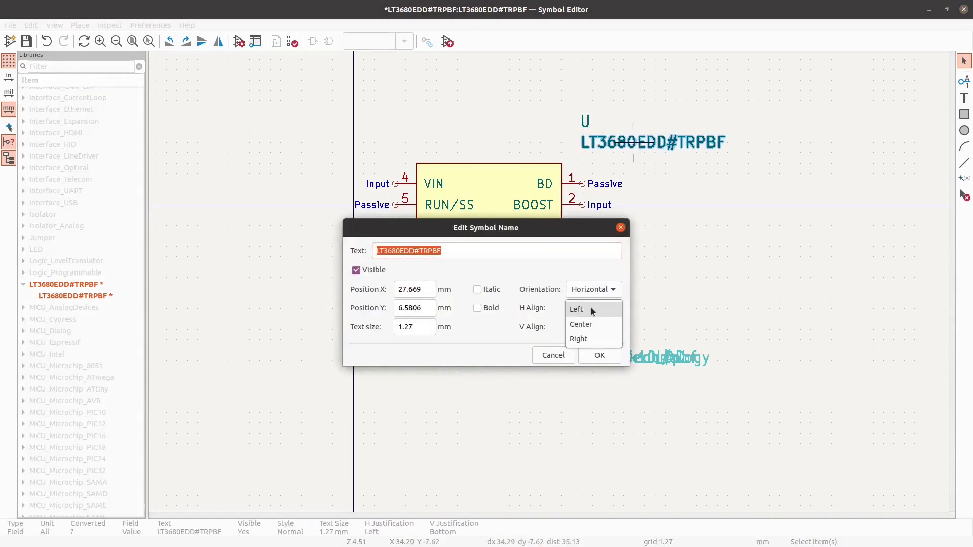
click(589, 318)
click(606, 361)
- Position the reference and symbol name centred just above the body, and centre the overlapping hidden fields below the body
drag(669, 155, 522, 93)
drag(582, 132, 493, 147)
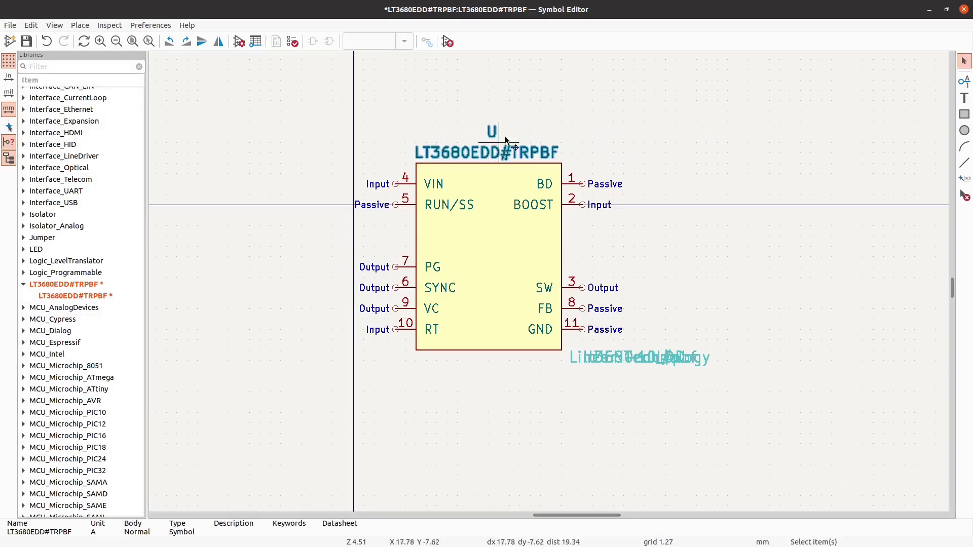
click(491, 140)
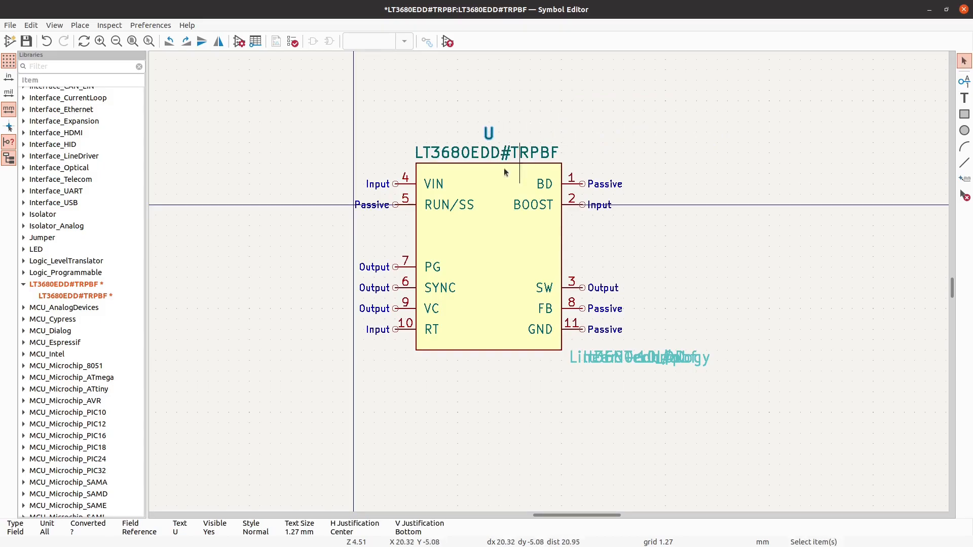
click(486, 159)
drag(486, 160, 490, 132)
click(490, 136)
click(671, 173)
drag(710, 371, 487, 350)
- Move the whole symbol with its pins and fields so that the body is centred on the origin
click(592, 404)
drag(641, 446, 331, 89)
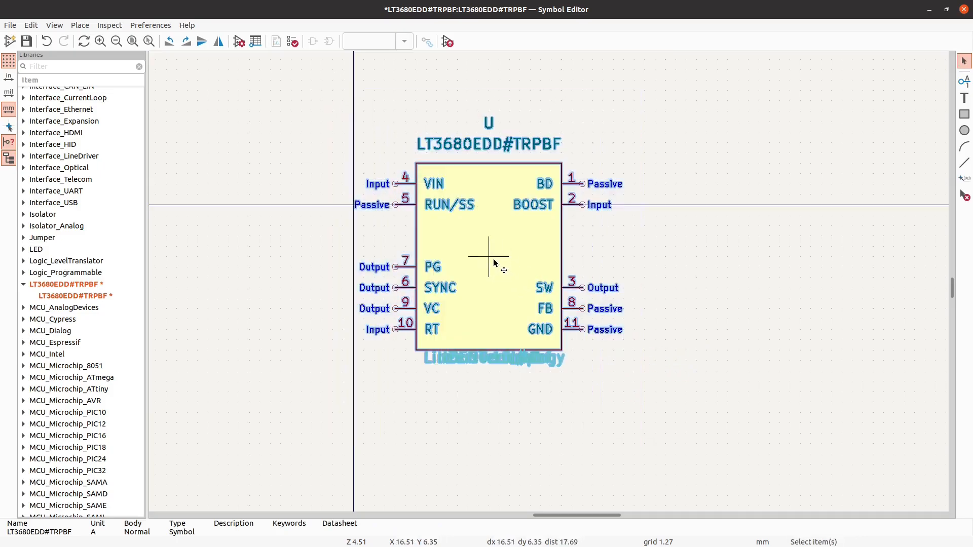
key(m)
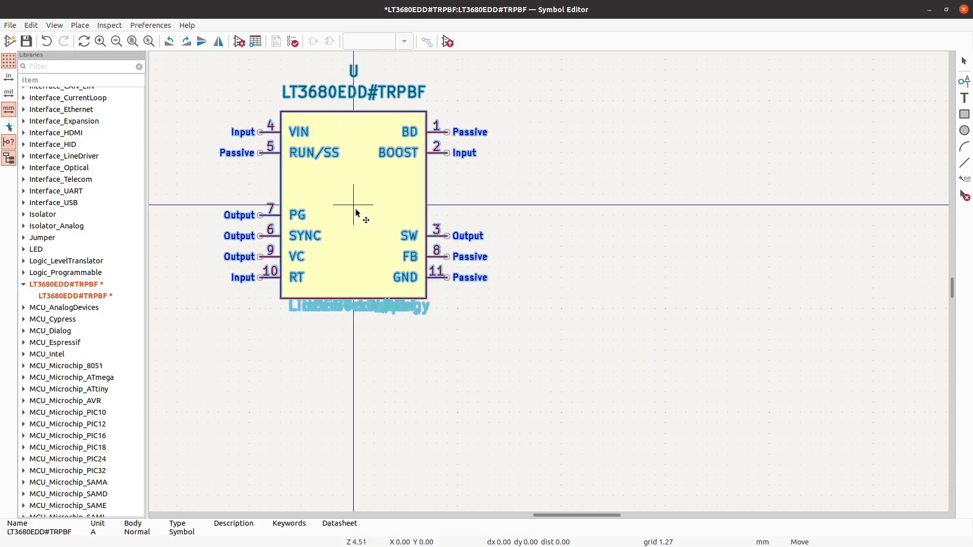
click(352, 211)
- Save the edited LT3680EDD#TRPBF symbol and close the Symbol Editor
scroll(664, 386, down, 2)
click(26, 41)
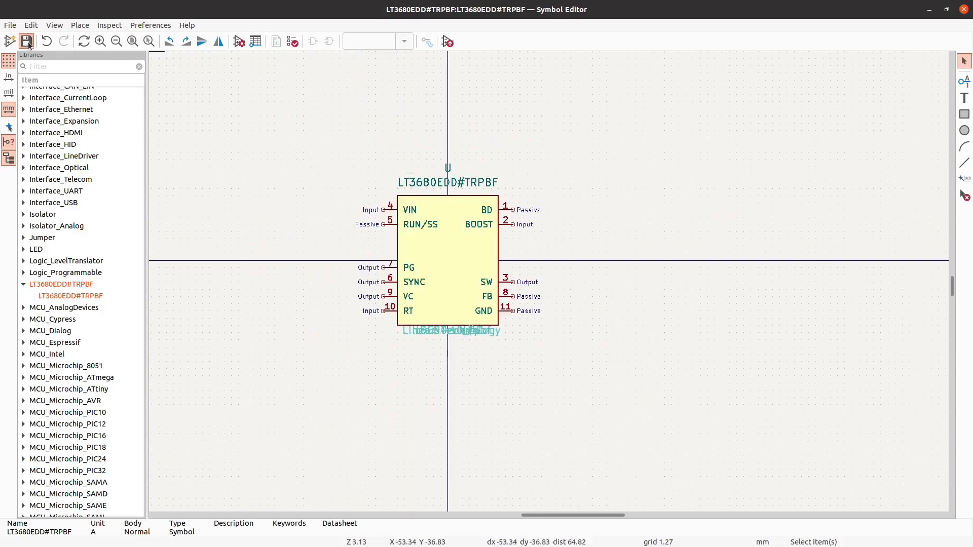
click(963, 9)
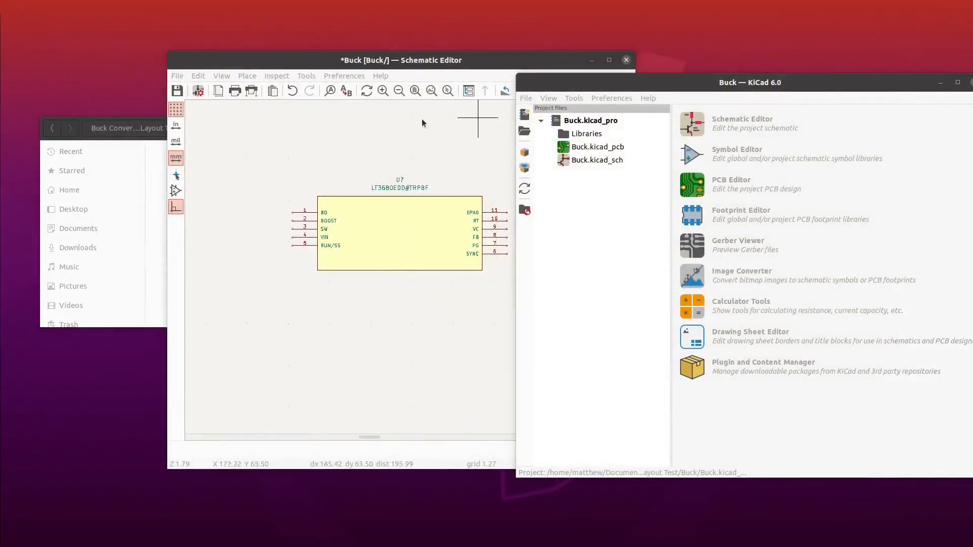
- Maximize the Schematic Editor window and delete the outdated LT3680EDD#TRPBF symbol from the sheet
drag(400, 60, 511, 1)
scroll(446, 262, up, 2)
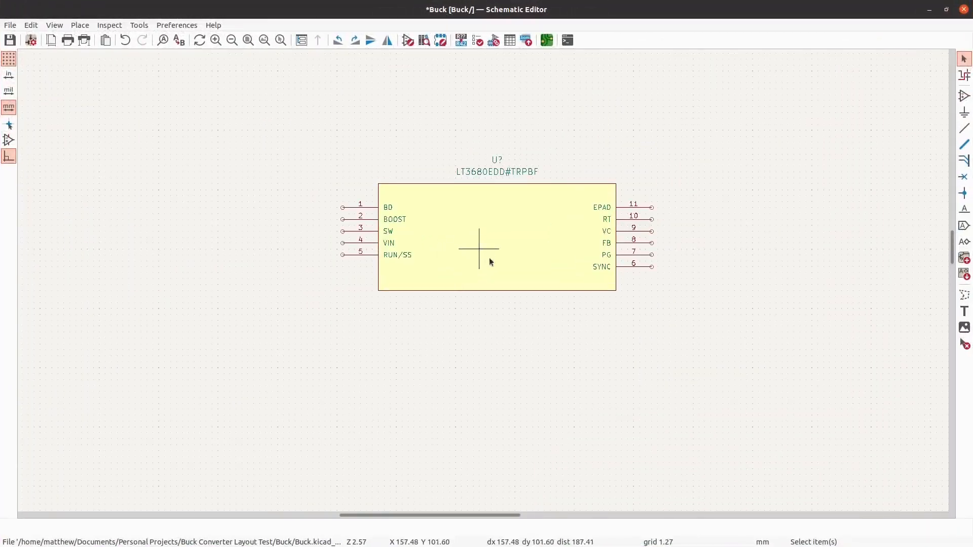
scroll(495, 263, down, 3)
click(499, 268)
key(Delete)
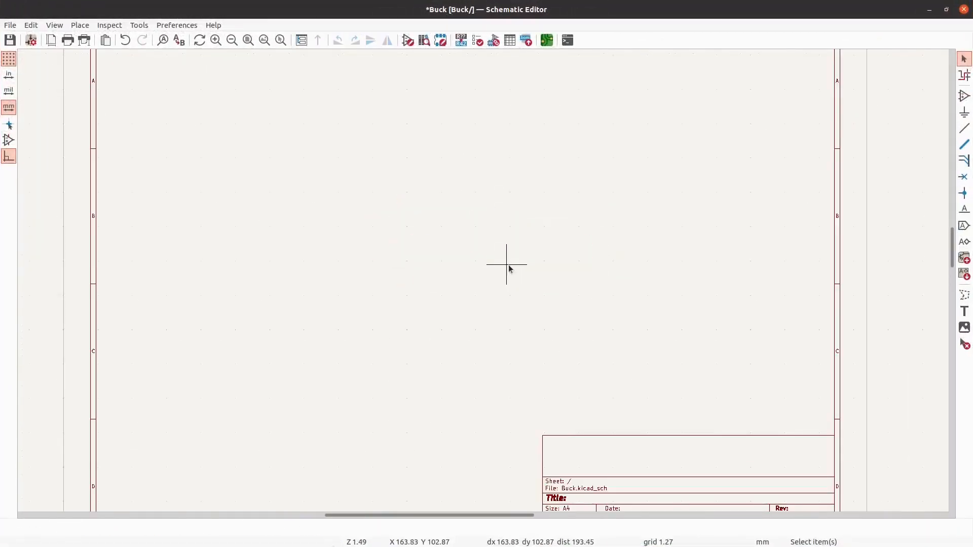
- Place the updated LT3680EDD#TRPBF symbol in the upper middle of the schematic sheet
click(966, 101)
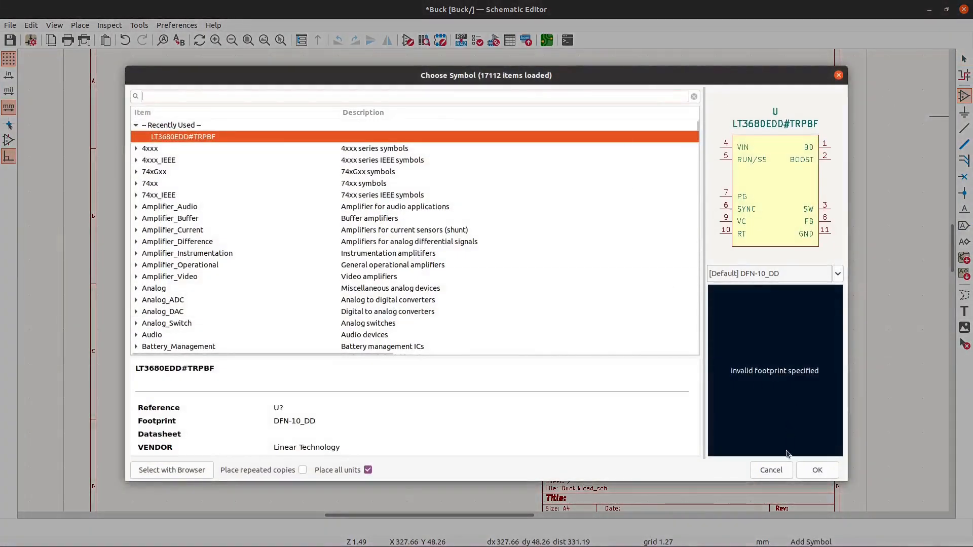
click(817, 470)
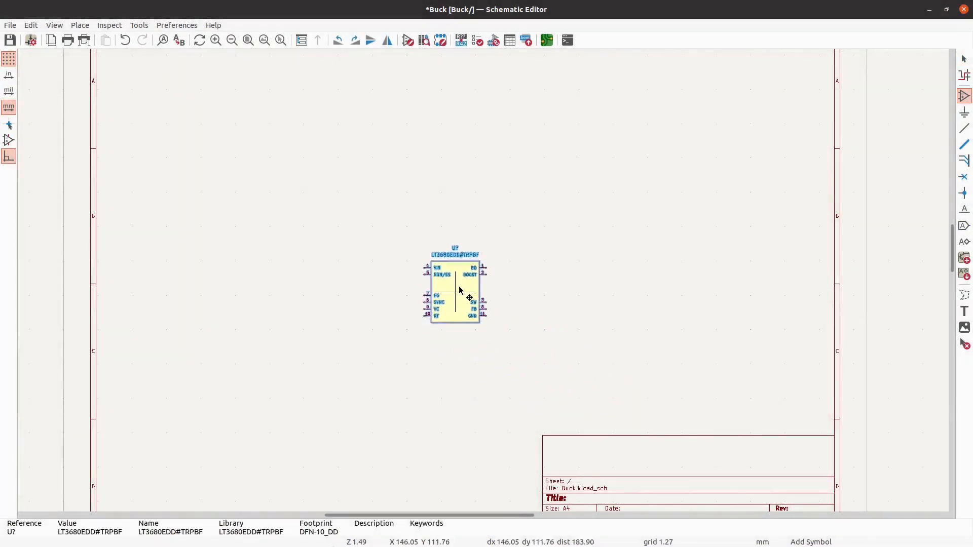
scroll(451, 284, down, 1)
scroll(449, 251, up, 1)
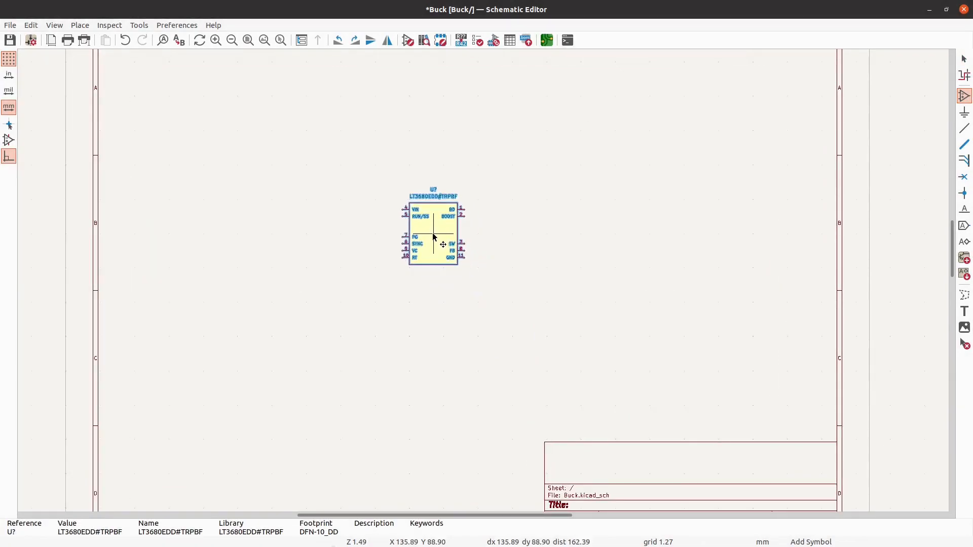
click(434, 234)
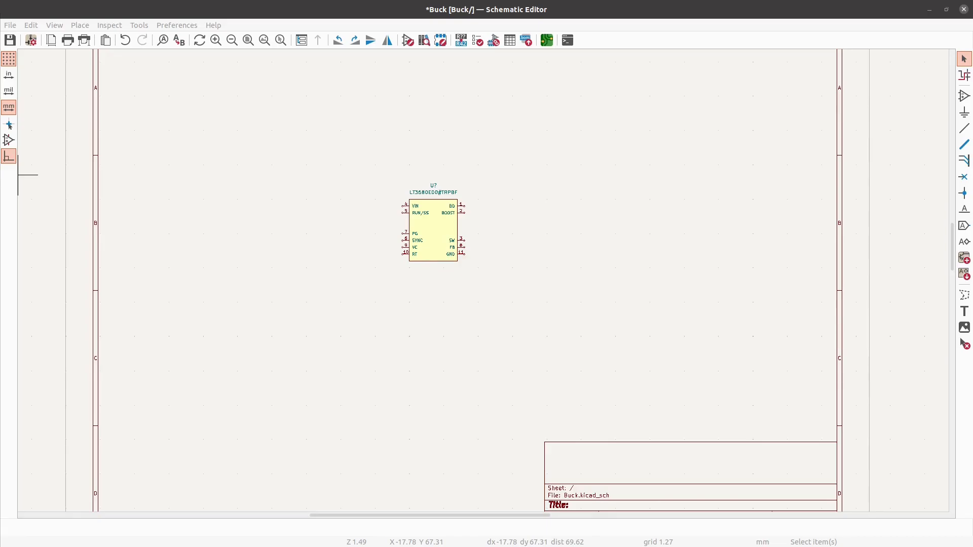
- Switch to the LT3680 datasheet in the browser and look up the RT value for a 1.6 MHz switching frequency in Figure 1
key(alt+Tab)
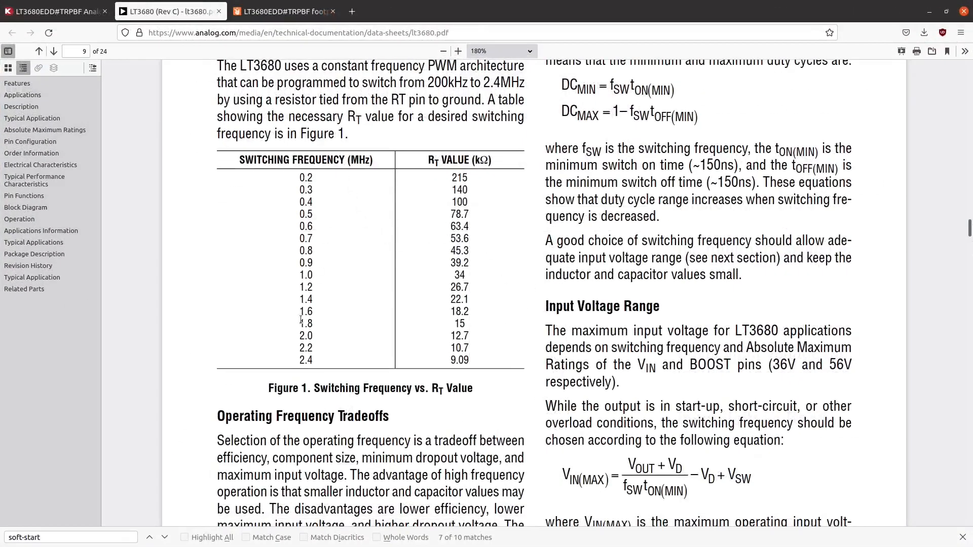
drag(295, 309, 334, 314)
click(334, 313)
drag(452, 309, 471, 312)
drag(489, 3, 0, 446)
- Place an R_Small_US resistor in the schematic just below and left of the regulator's RT pin
scroll(224, 311, up, 1)
scroll(317, 328, up, 3)
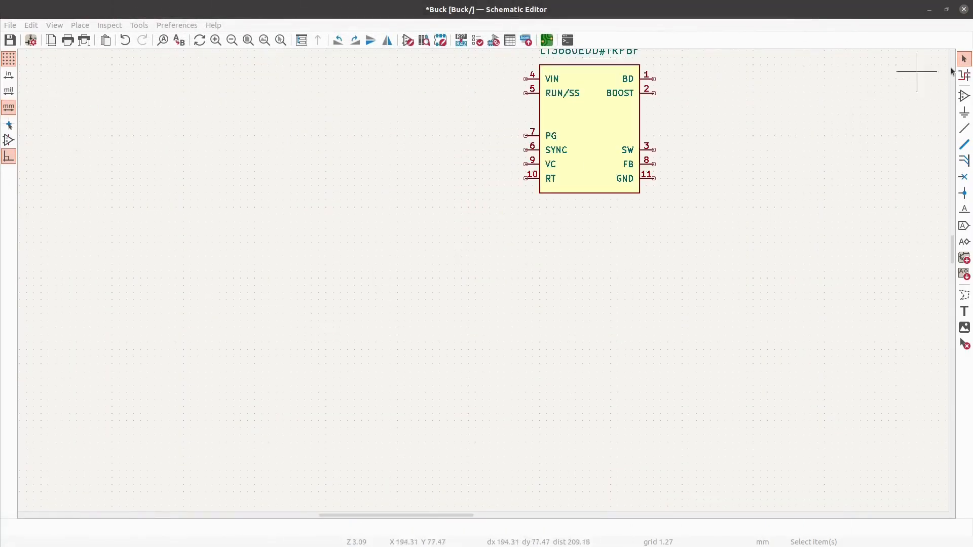
click(964, 95)
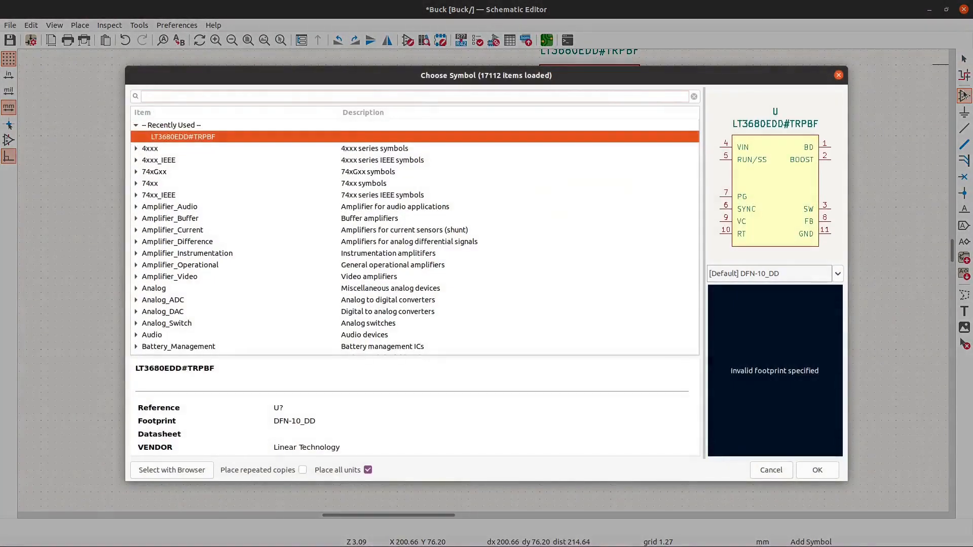
text(resistor)
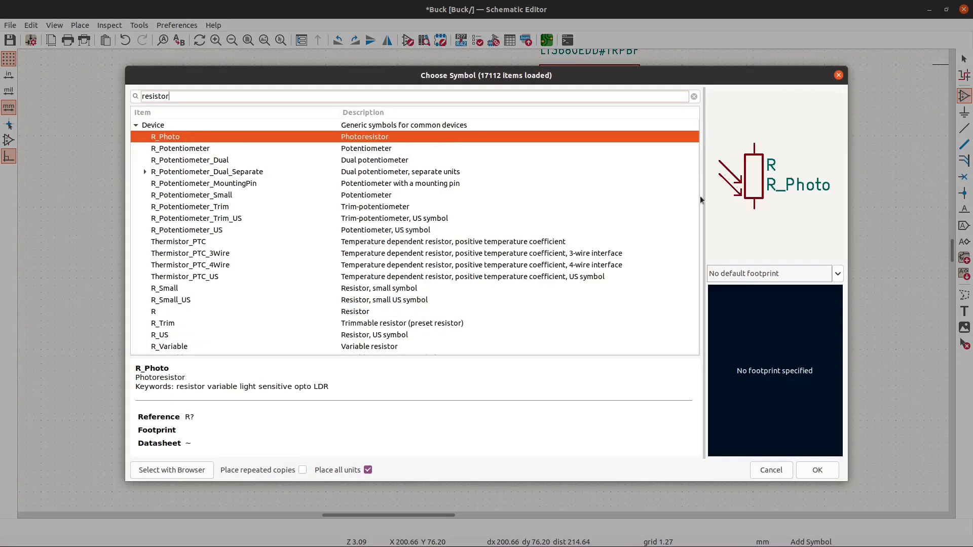
double_click(247, 299)
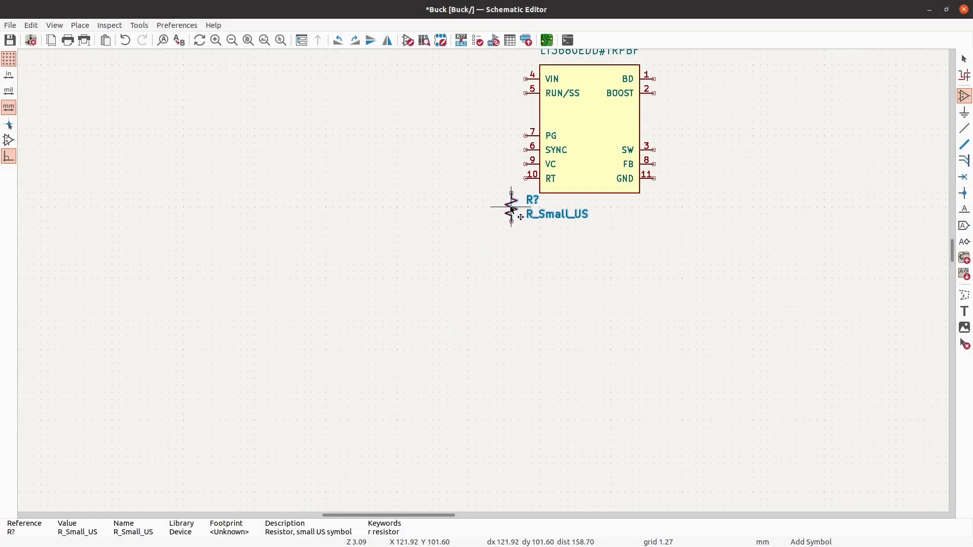
click(512, 209)
- Set the value of the resistor near the RT pin to 18.2k
text(v1)
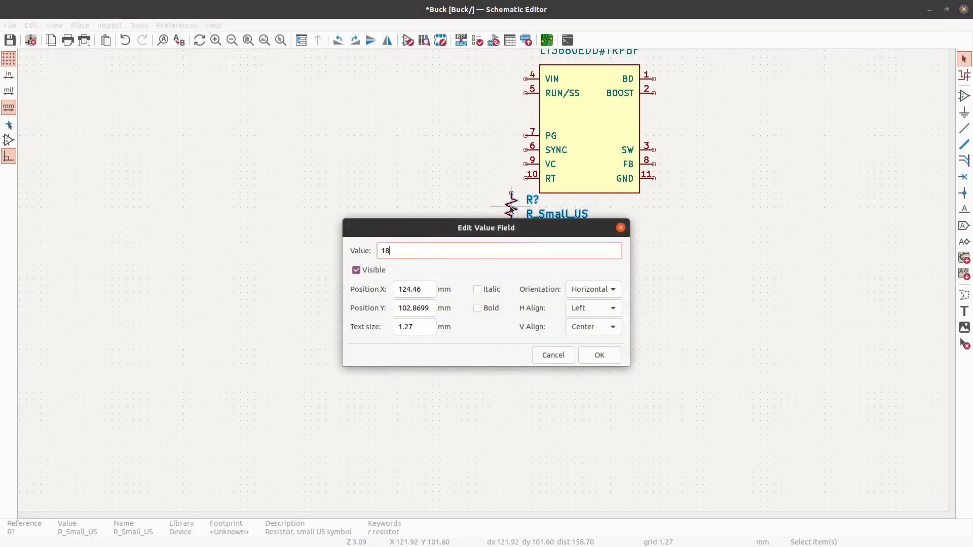
text(8.2k')
key(Return)
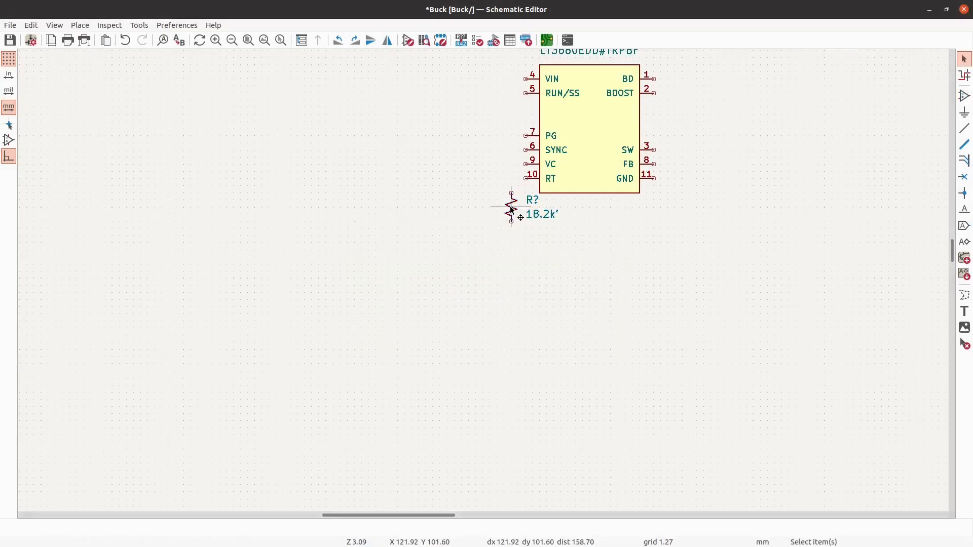
key(v)
key(End)
key(BackSpace)
key(Return)
- Place a GND power symbol directly below the 18.2k resistor, leaving a small gap
key(p)
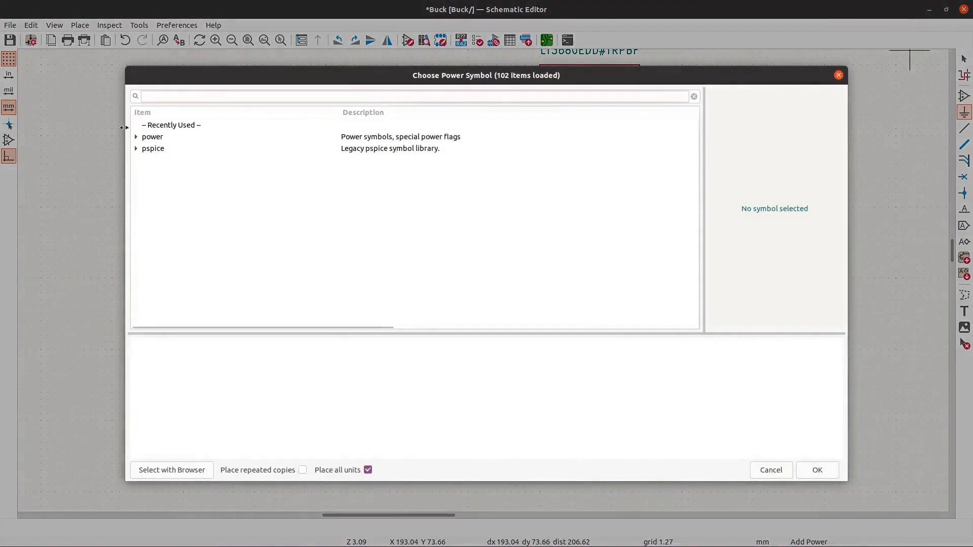
click(136, 137)
scroll(227, 226, down, 7)
scroll(242, 231, down, 10)
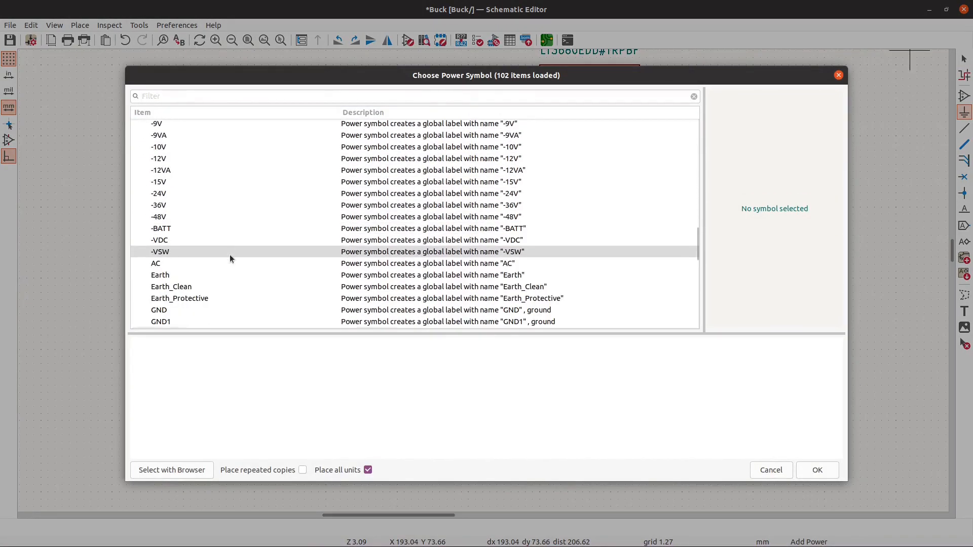
click(200, 300)
click(196, 306)
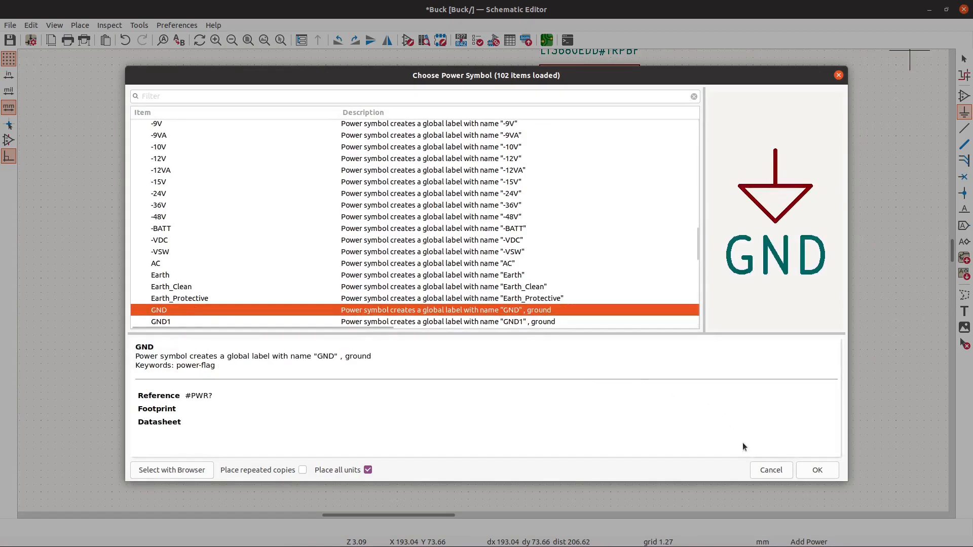
click(817, 470)
scroll(497, 285, up, 3)
click(478, 293)
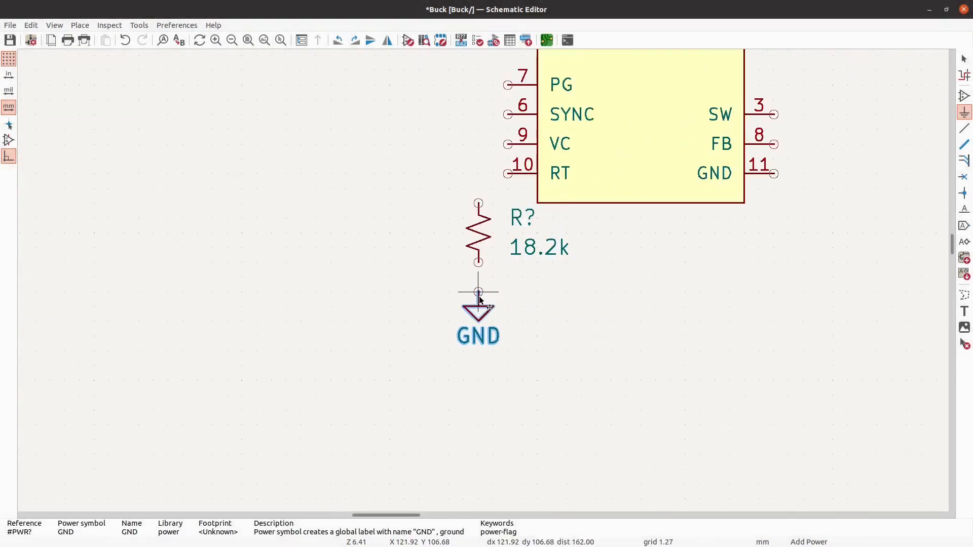
key(Escape)
- Move the 18.2k resistor and its GND symbol together about 7.6 mm left, away from the regulator
drag(574, 402, 360, 223)
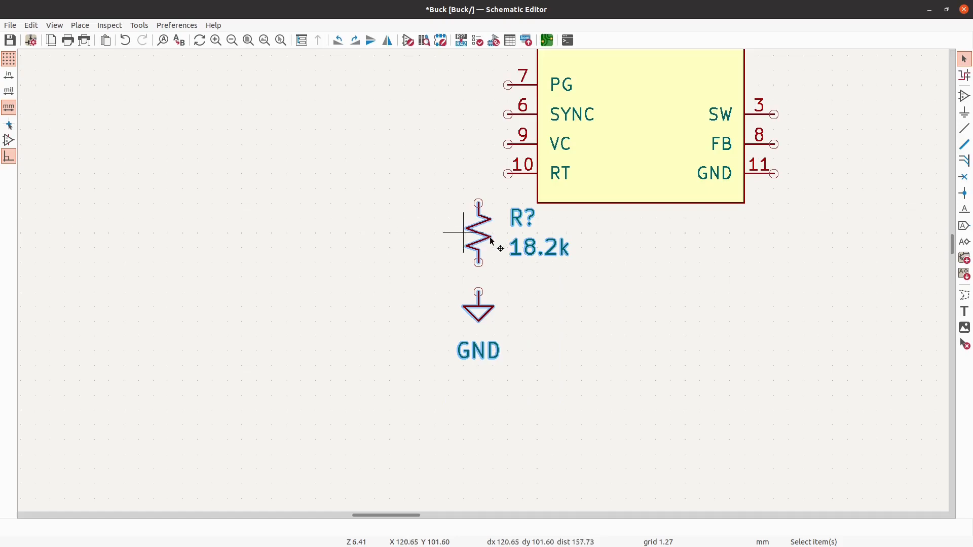
drag(540, 373, 389, 232)
drag(484, 237, 391, 237)
key(Escape)
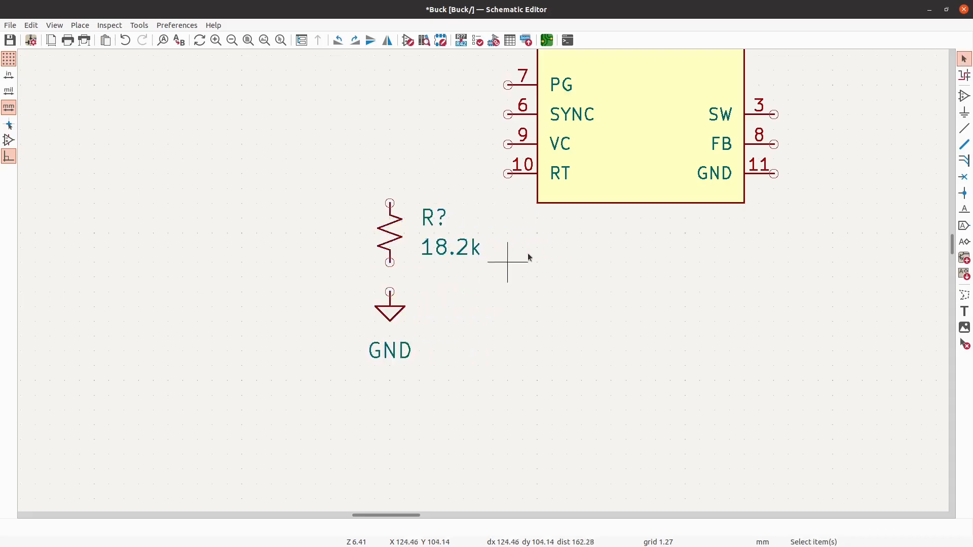
- Place a second GND power symbol below and right of the regulator's GND pin, level with the first, and shift it 5.08 mm right
click(965, 112)
click(913, 135)
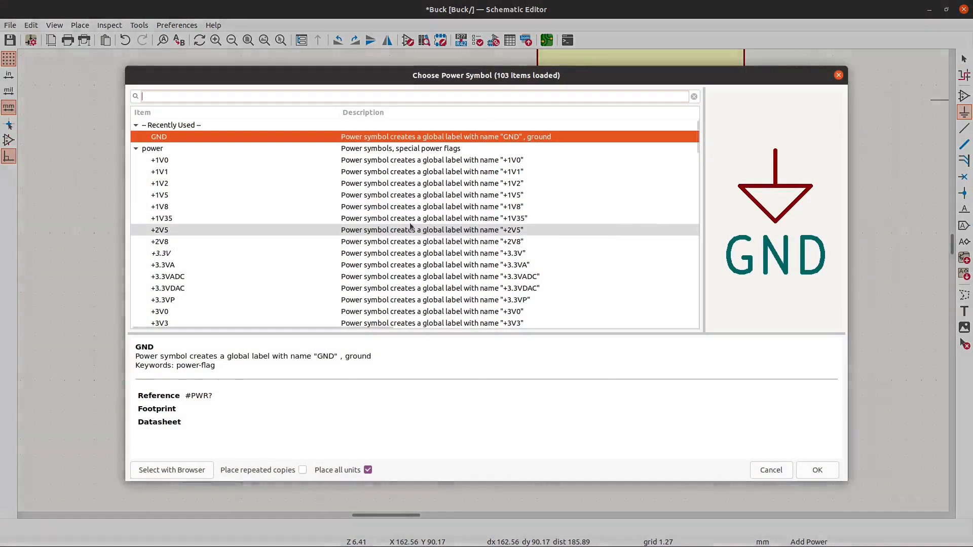
key(Return)
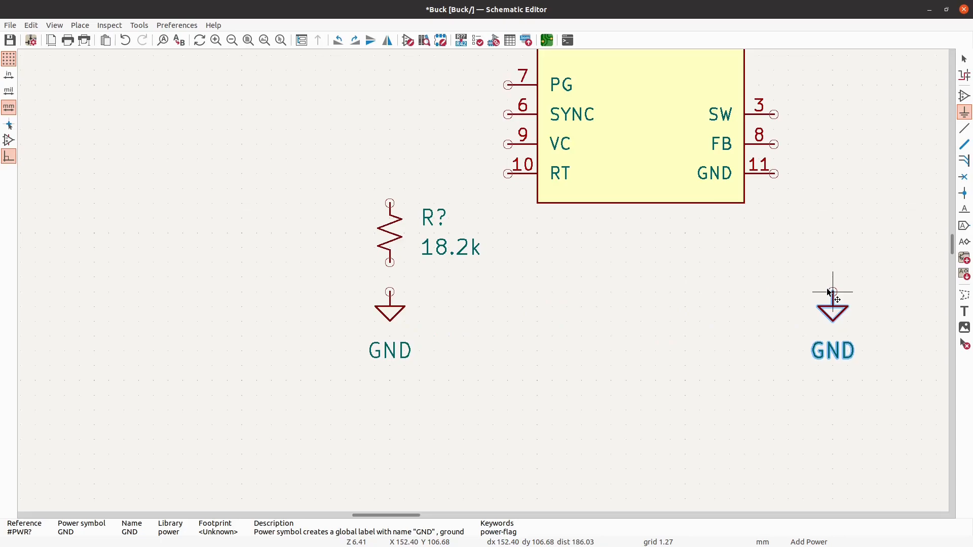
click(830, 293)
key(Escape)
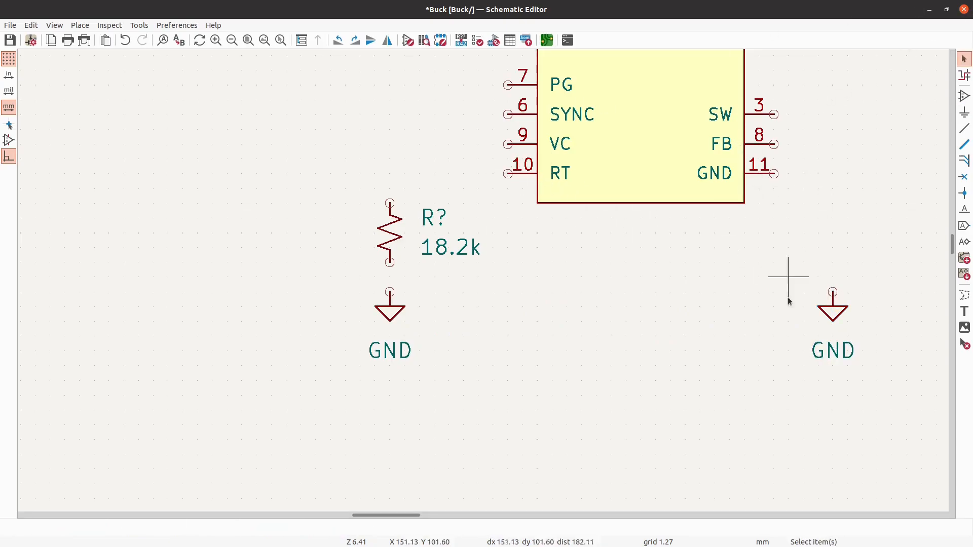
click(828, 313)
drag(827, 315, 887, 315)
click(833, 259)
scroll(567, 203, down, 4)
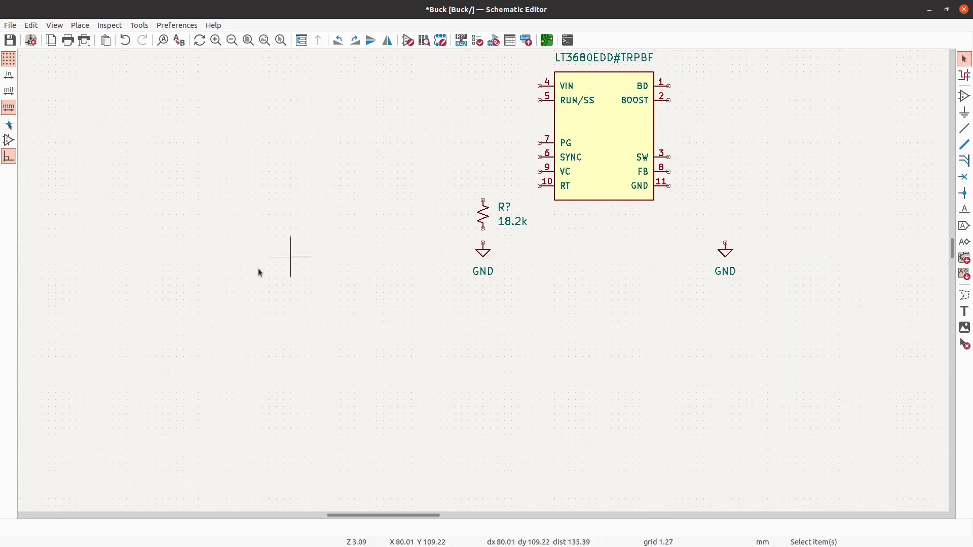
scroll(501, 215, up, 4)
scroll(428, 203, up, 1)
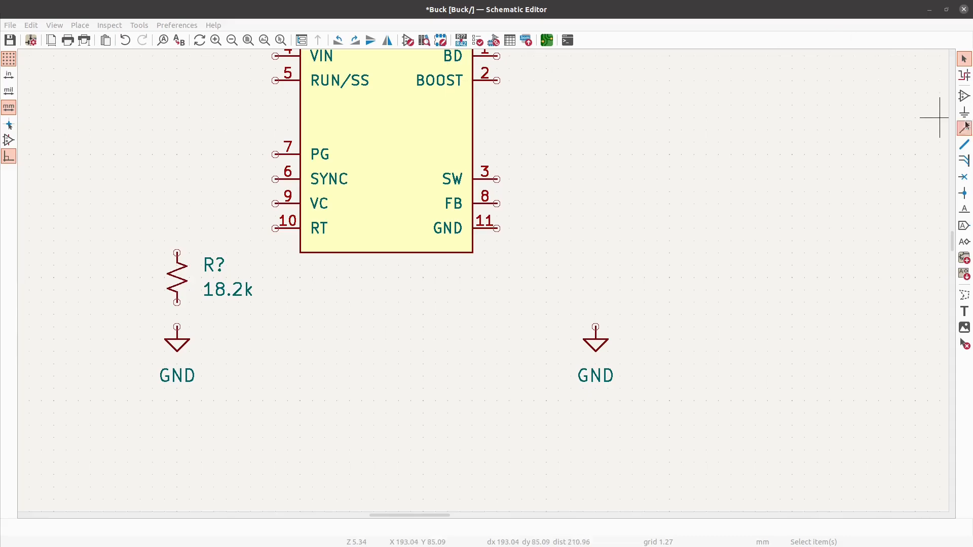
- Place a C_Small capacitor 12.7 mm left of the 18.2k resistor, level with it
click(963, 95)
click(947, 118)
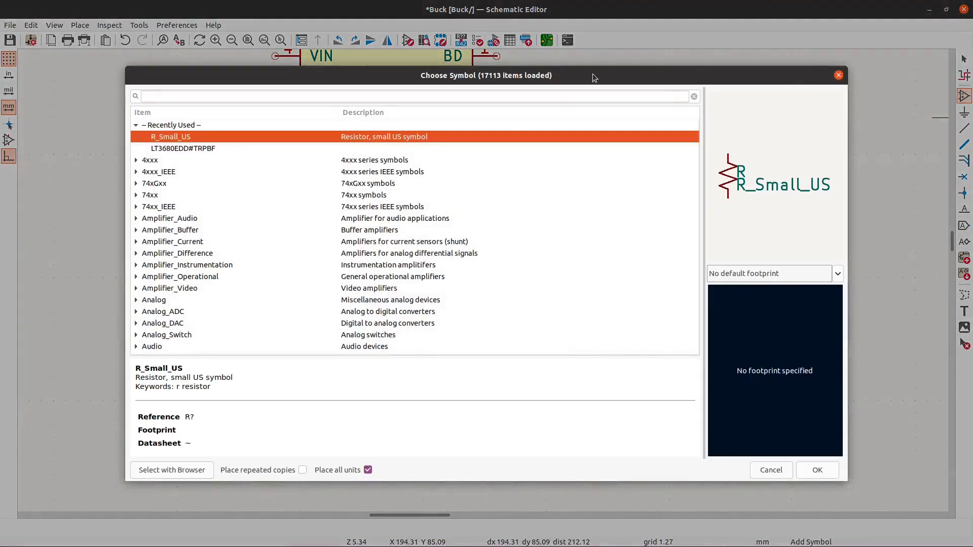
text(capacitor)
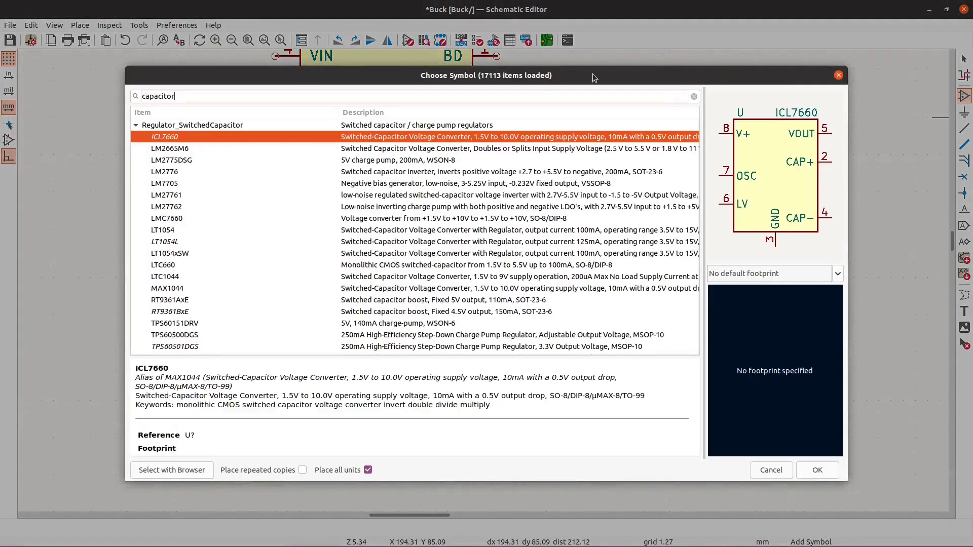
key(BackSpace)
key(BackSpace)
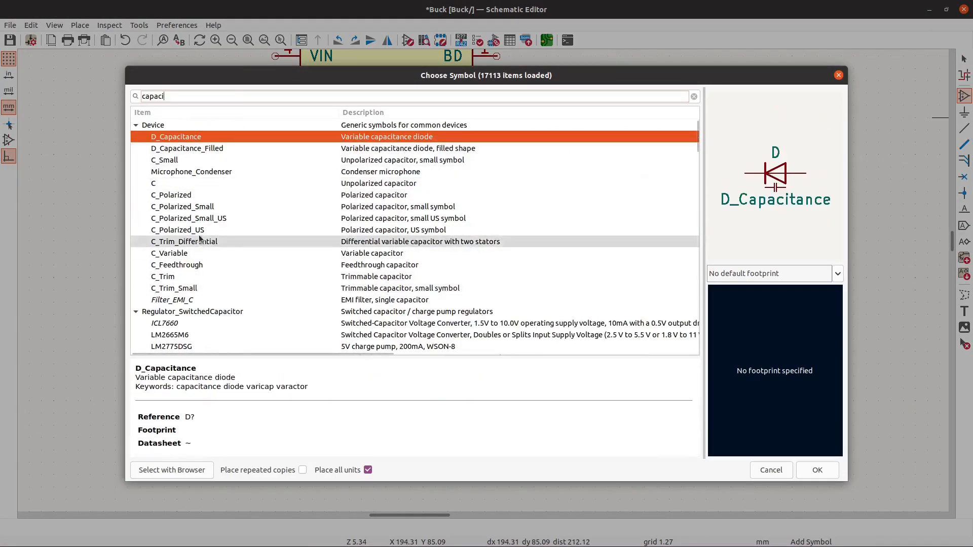
click(186, 159)
click(807, 469)
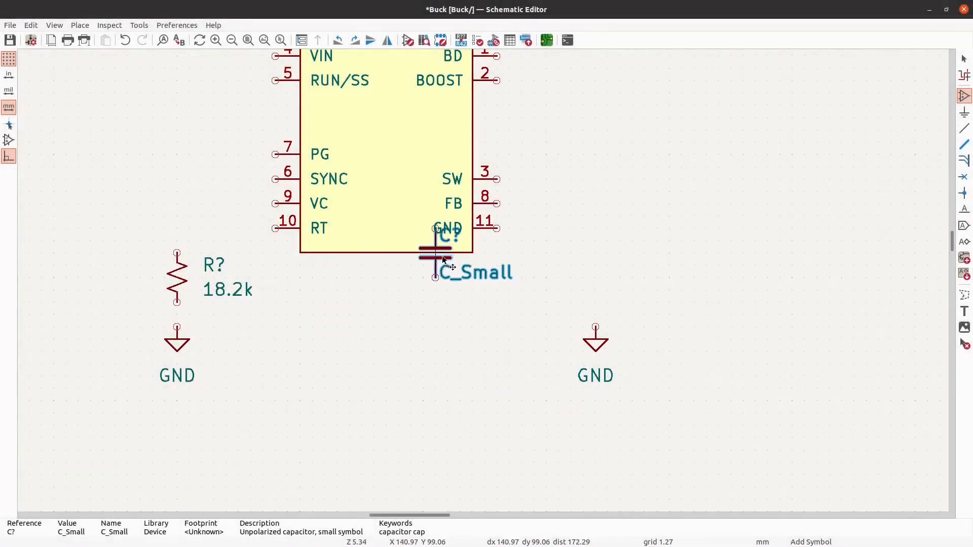
scroll(456, 280, down, 1)
scroll(20, 279, up, 3)
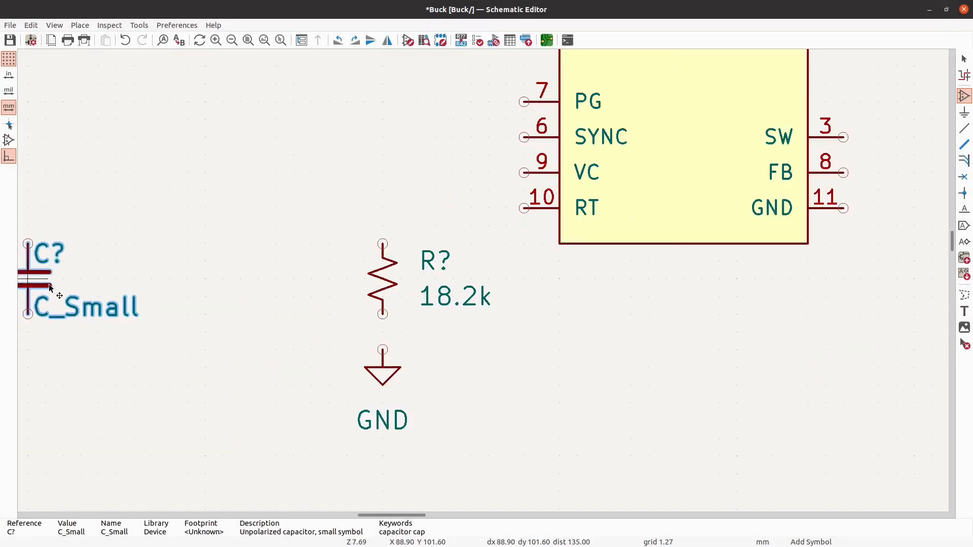
click(206, 280)
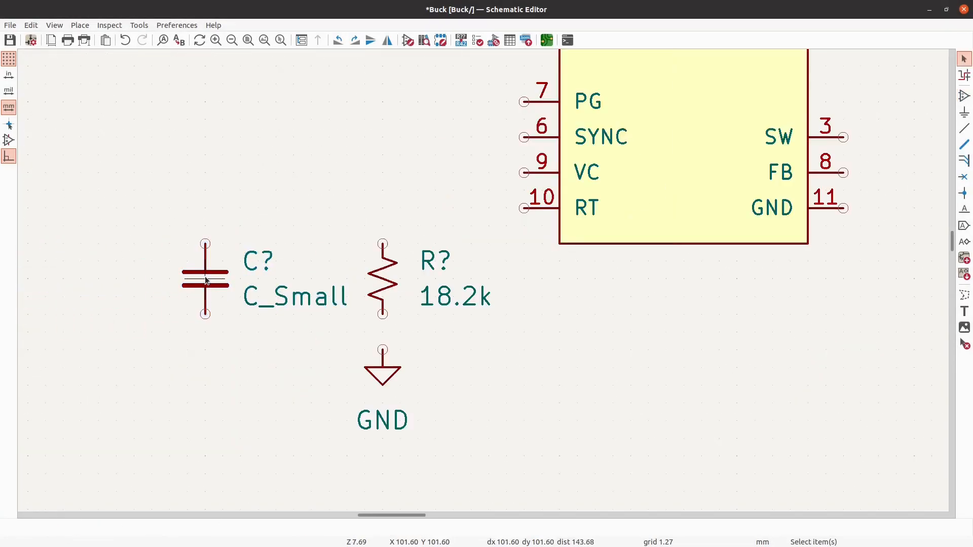
- Set the value of the capacitor beside the 18.2k resistor to DNP
key(Escape)
key(v)
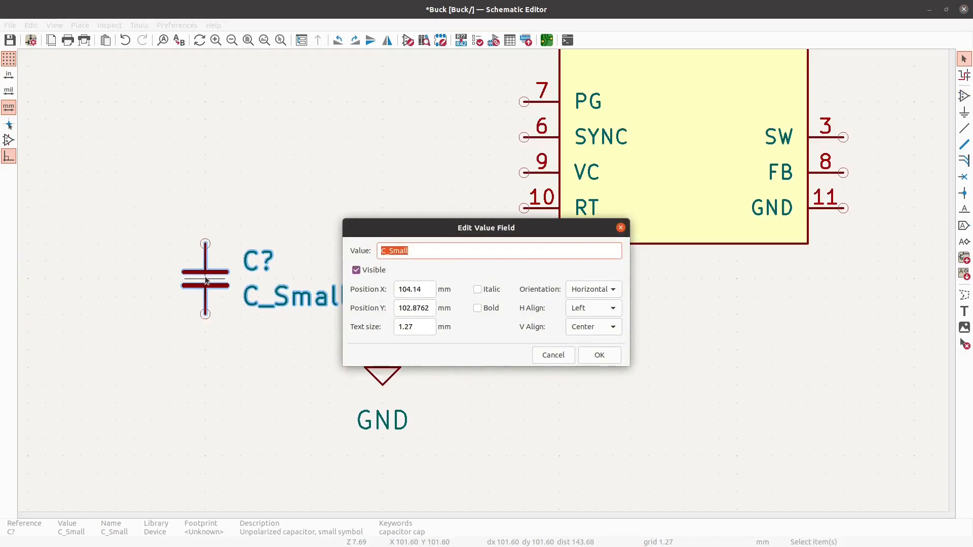
text(DNP)
click(586, 359)
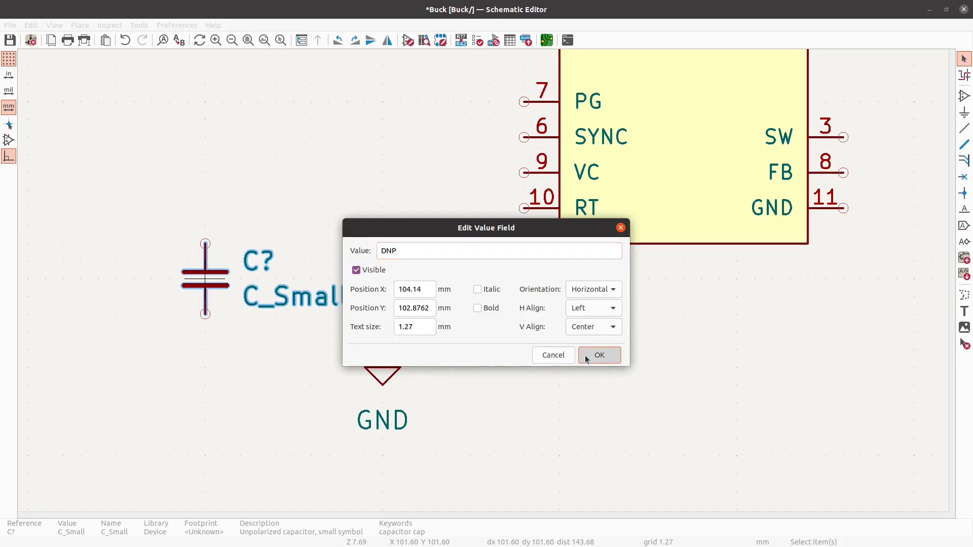
- Duplicate the DNP capacitor and place the copy 15.24 mm to its left at the same height
scroll(591, 370, down, 3)
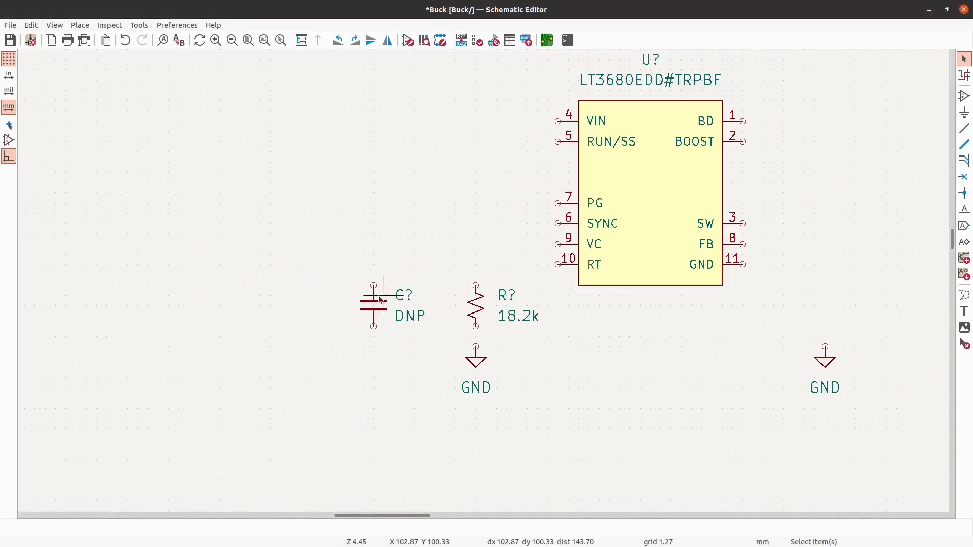
scroll(375, 299, up, 3)
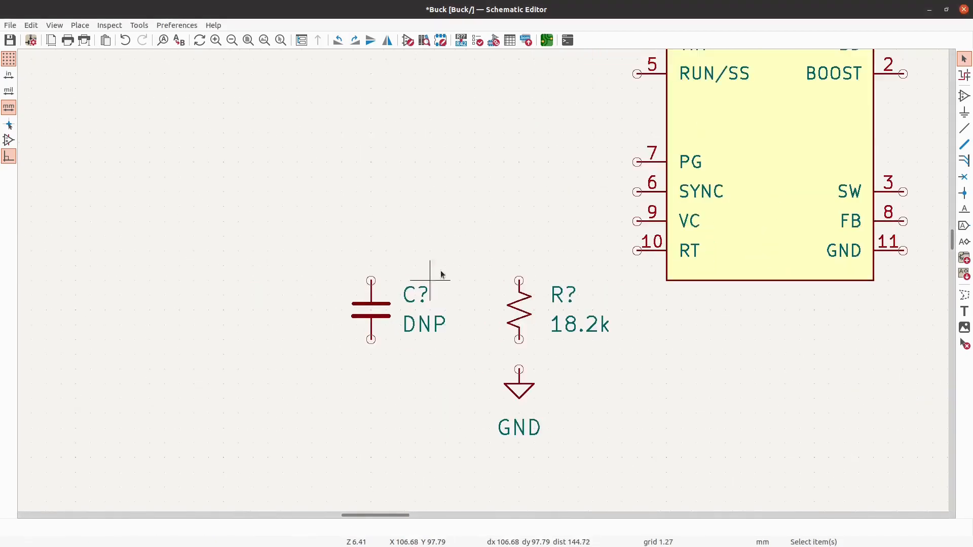
click(372, 310)
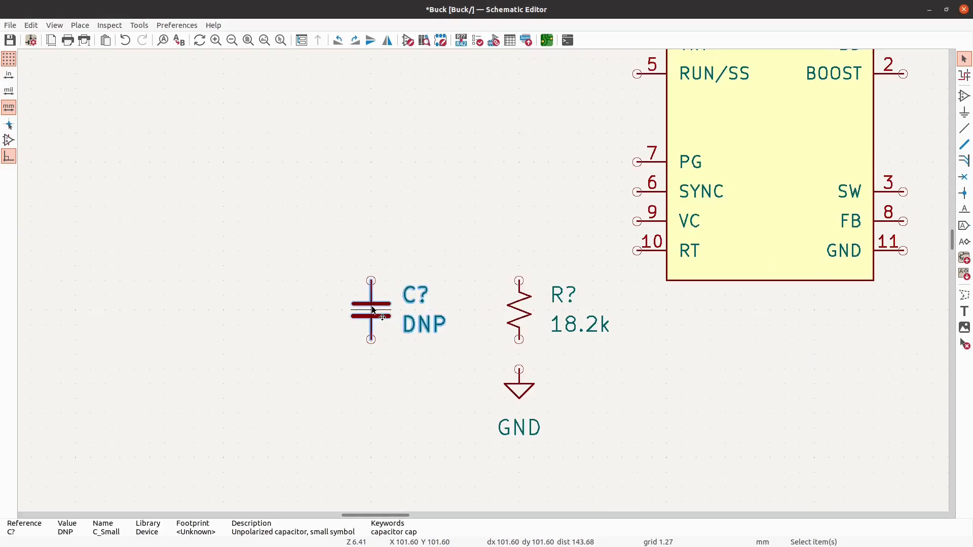
key(ctrl+d)
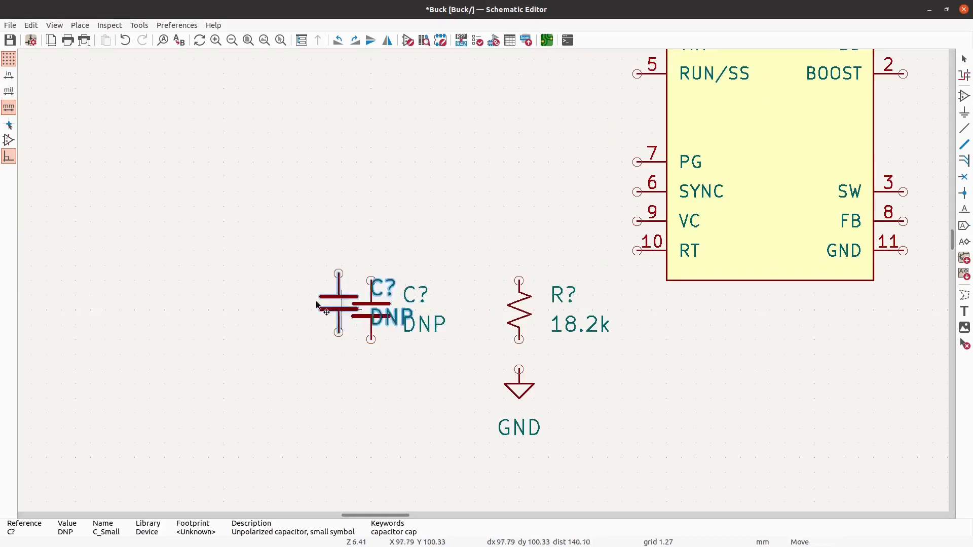
click(194, 310)
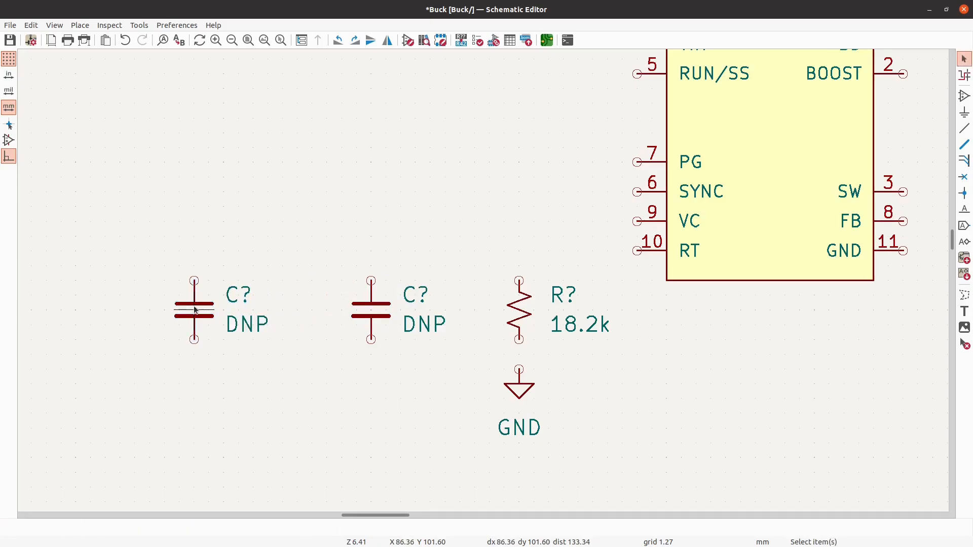
- Set the value of the leftmost capacitor to 680 pF
text(v)
text(680 pF)
key(Return)
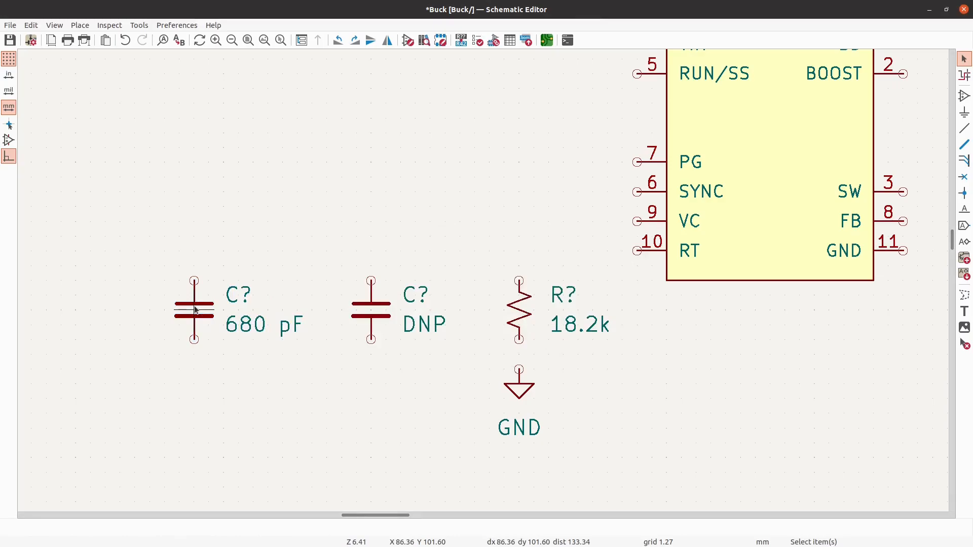
- Place an R_Small_US resistor directly above the 680 pF capacitor, leaving a small gap between their pins
click(966, 95)
key(Down)
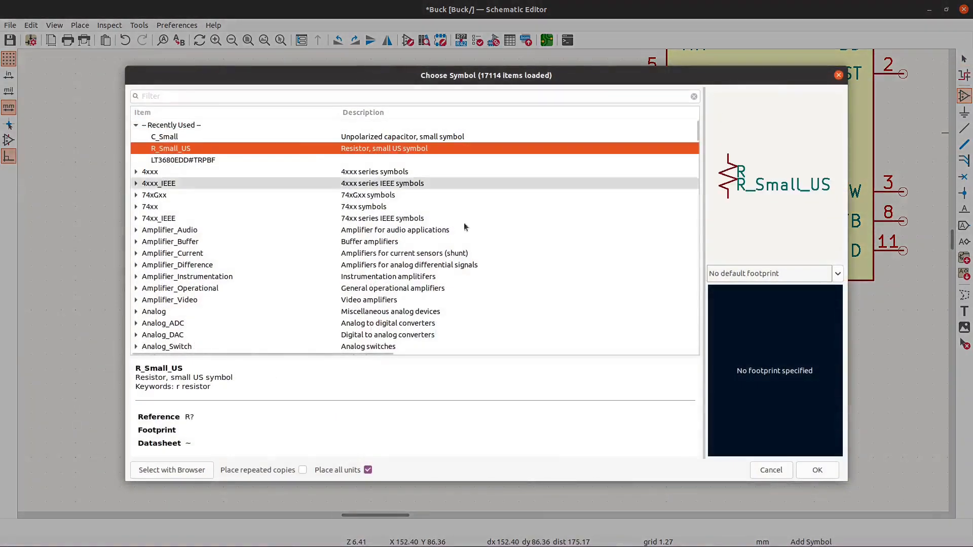
click(817, 470)
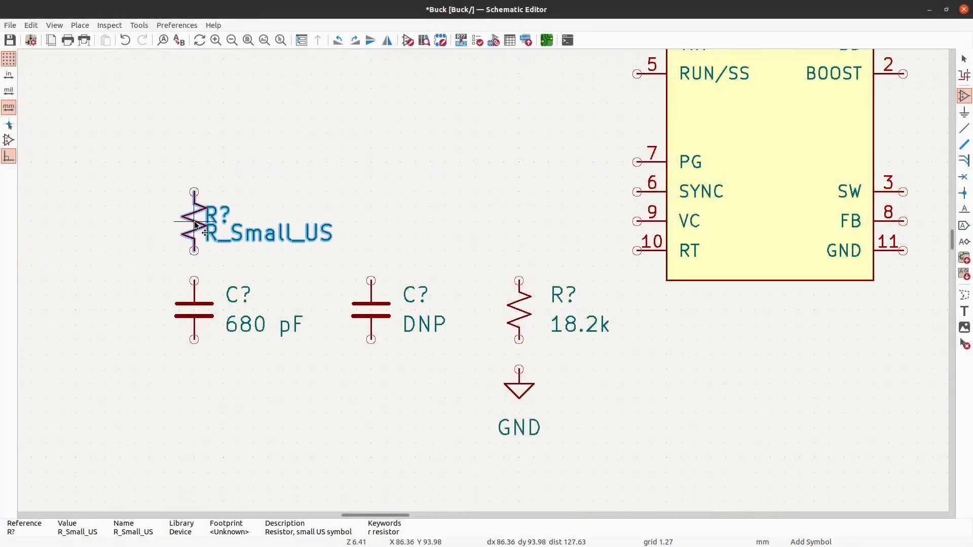
click(196, 225)
- Set the value of the resistor above the 680 pF capacitor to 15k
text(v)
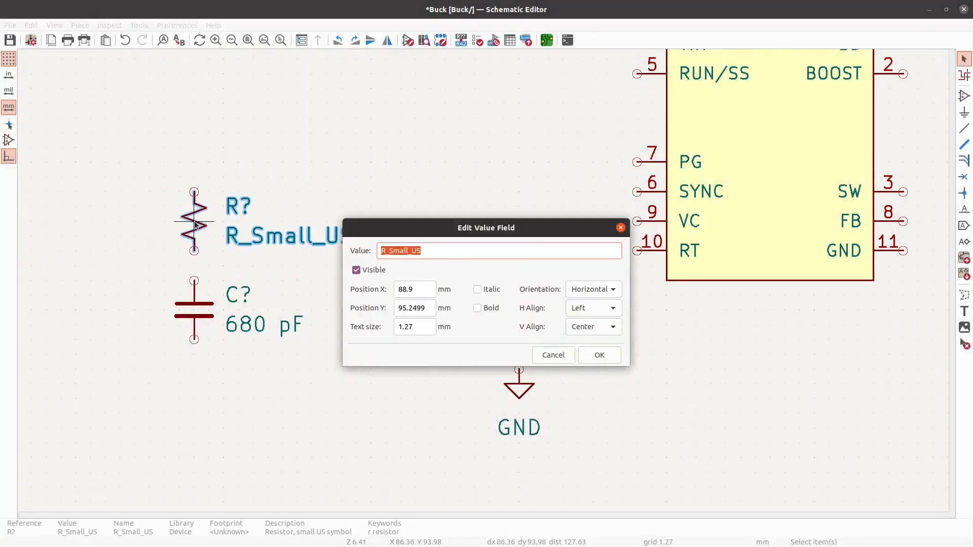
text(15k)
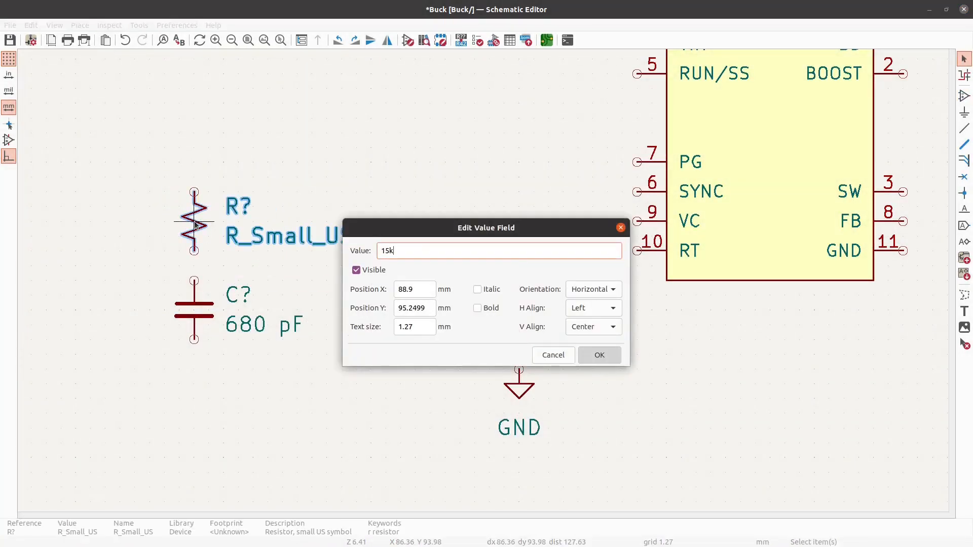
click(599, 355)
- Move both resistors, both capacitors and the two GND symbols together 7.62 mm down, leaving the regulator in place
scroll(453, 247, down, 1)
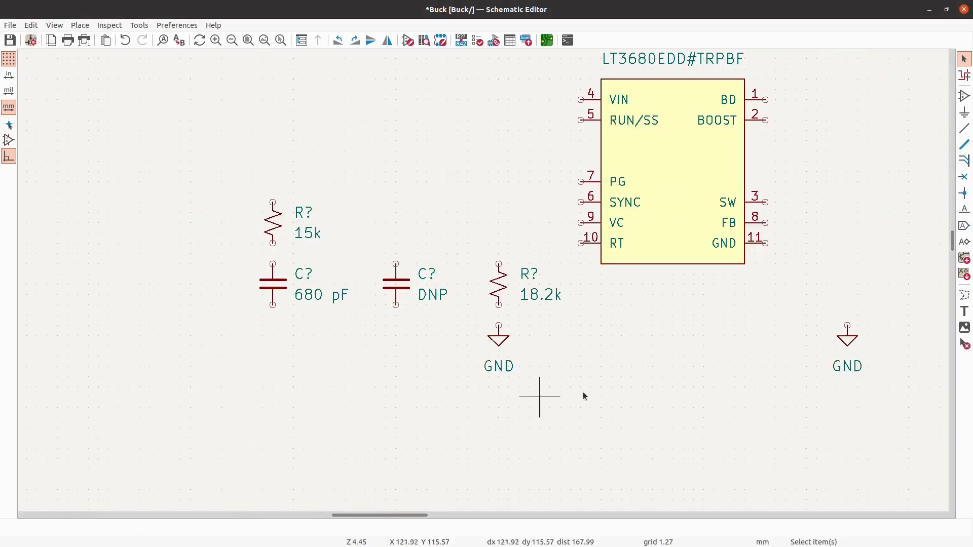
drag(910, 434, 150, 284)
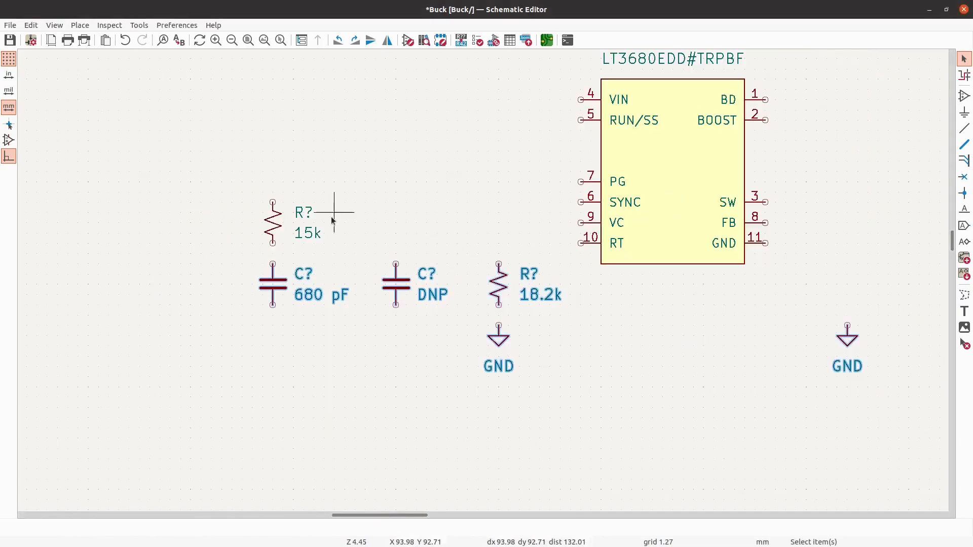
shift+click(276, 216)
drag(277, 216, 274, 287)
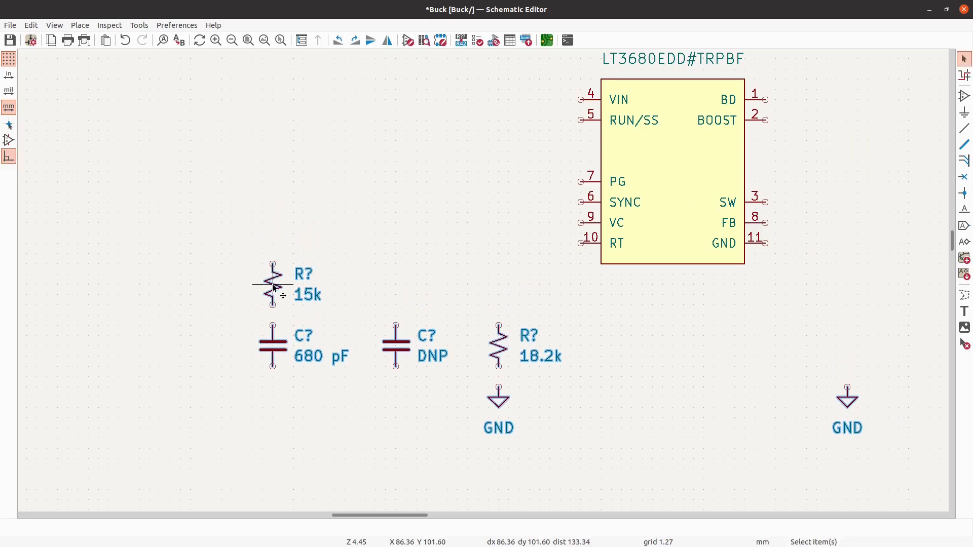
key(Escape)
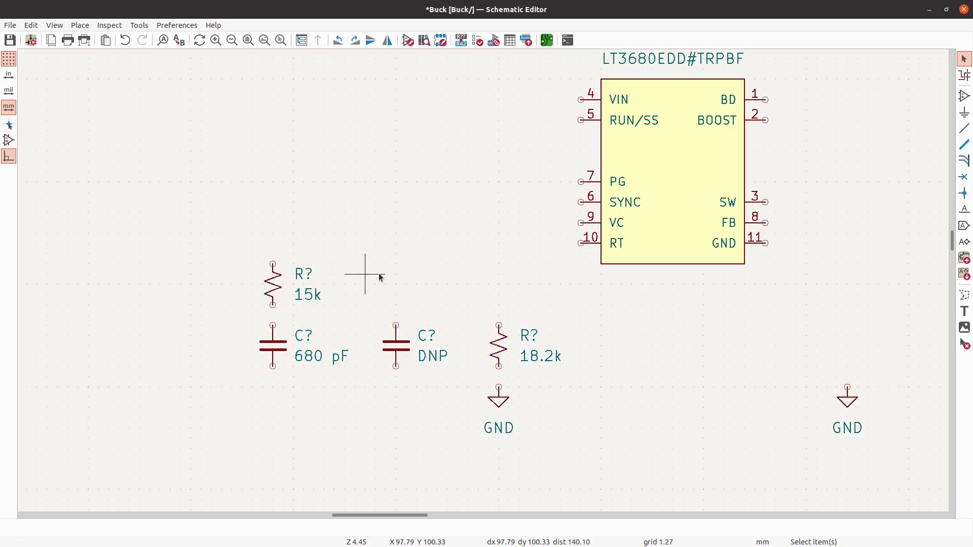
- Save the Buck schematic
scroll(214, 223, down, 1)
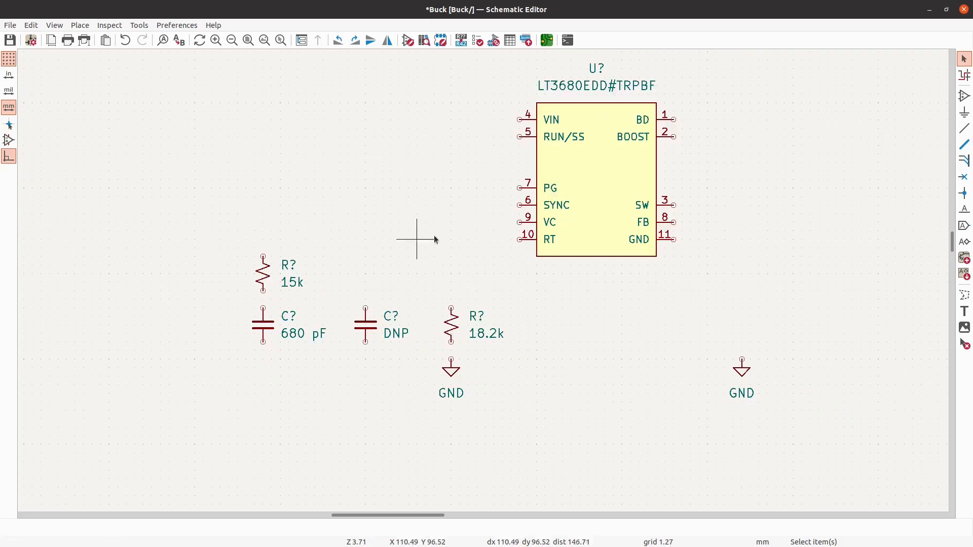
scroll(436, 234, up, 1)
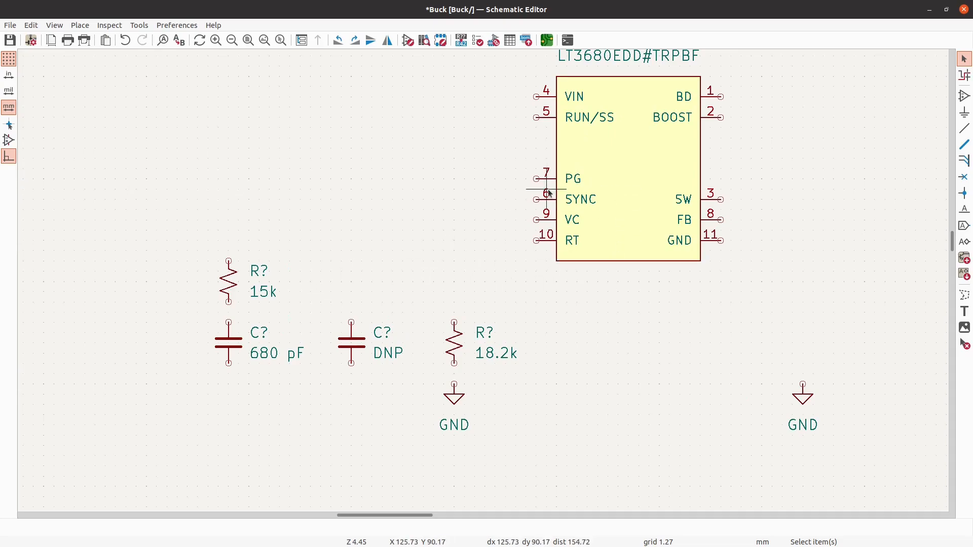
scroll(199, 319, up, 1)
scroll(352, 330, down, 3)
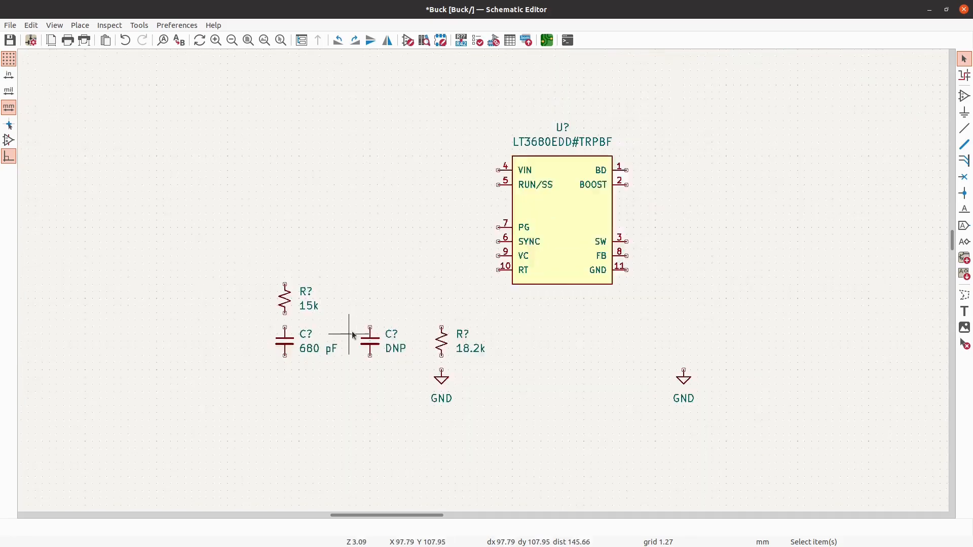
scroll(351, 331, up, 1)
click(9, 40)
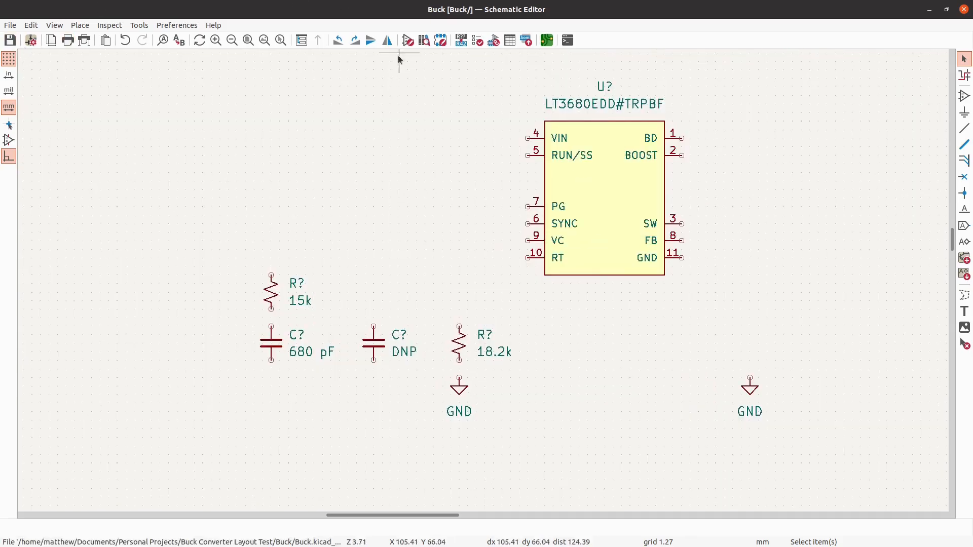
- Open the LT3680EDD#TRPBF symbol from its own library in the Symbol Editor
click(408, 41)
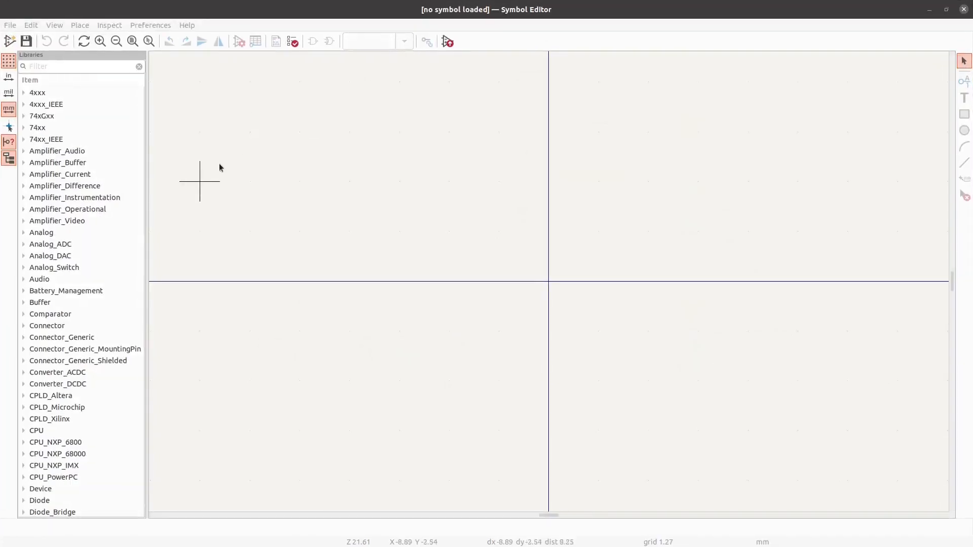
scroll(83, 303, down, 12)
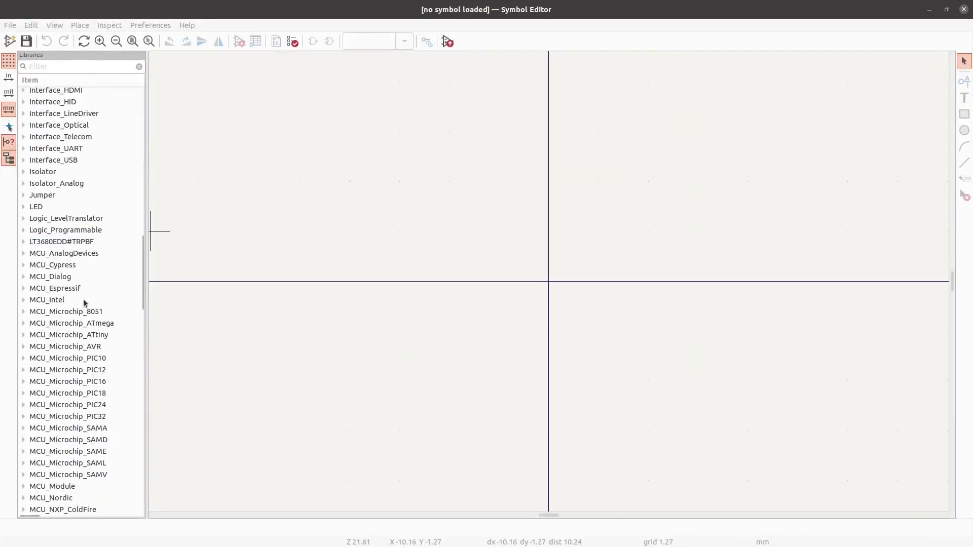
click(26, 244)
click(23, 242)
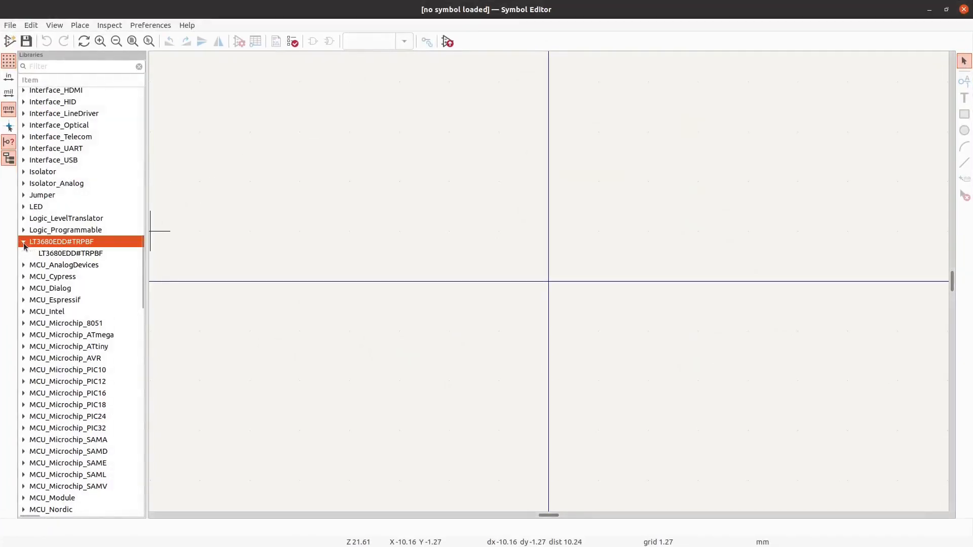
double_click(63, 250)
scroll(363, 181, down, 1)
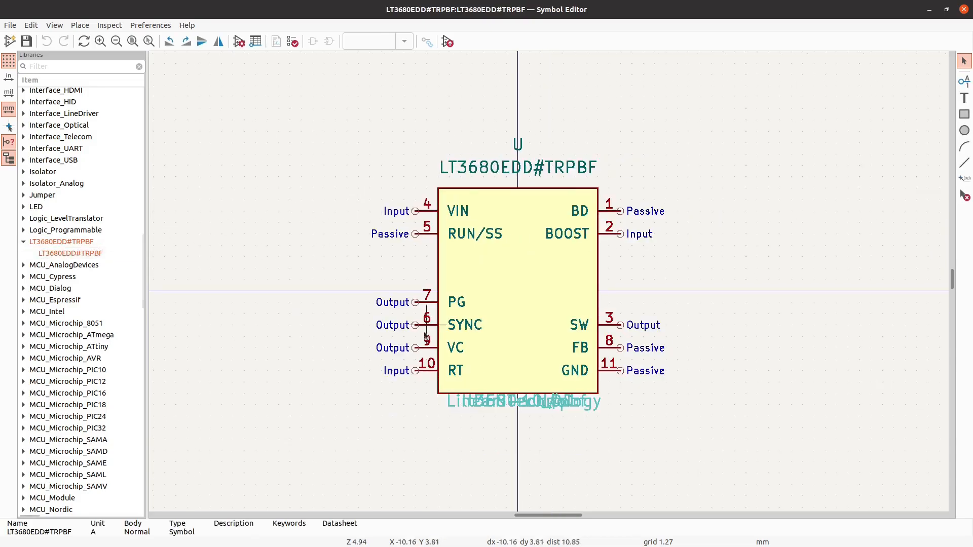
- Move the SYNC pin out of the left pin row to a free spot below the symbol body
scroll(418, 370, up, 2)
click(434, 306)
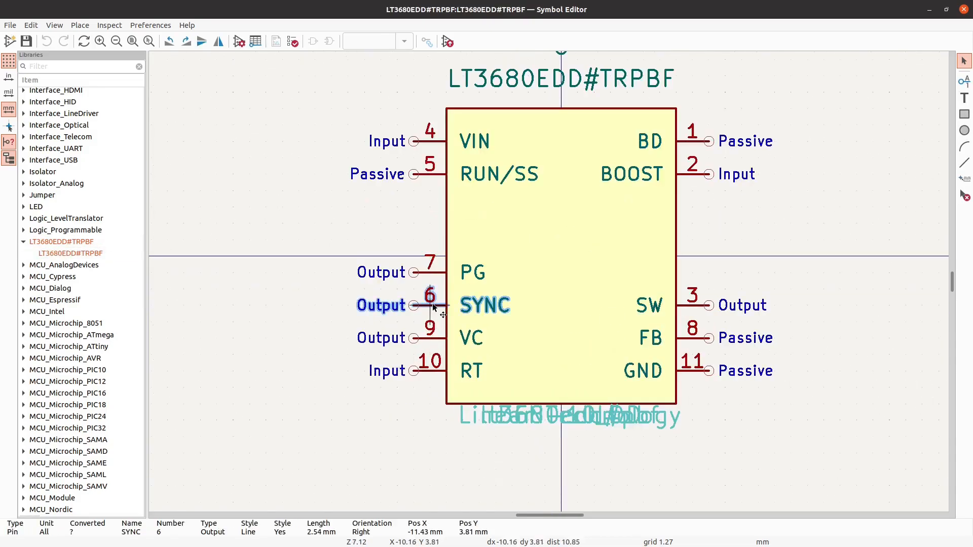
drag(433, 307, 370, 457)
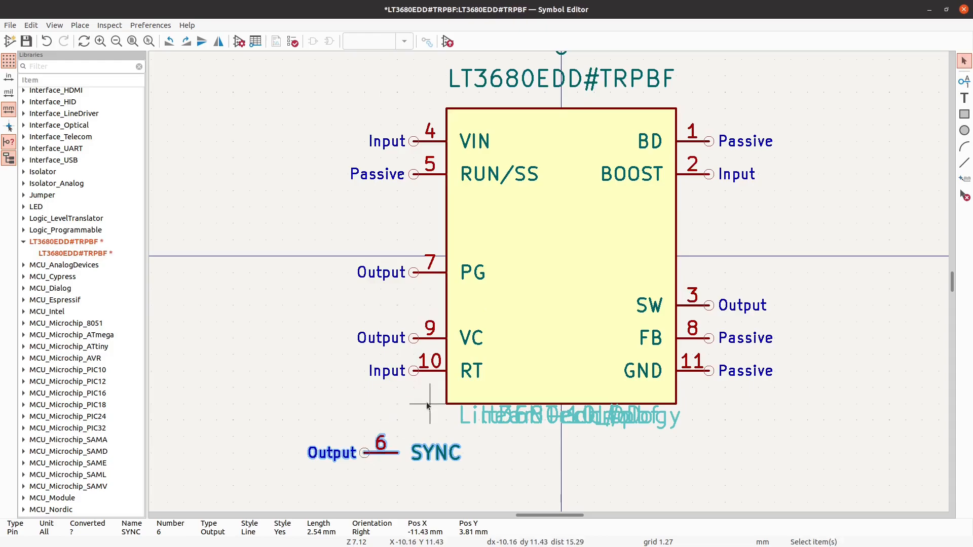
- Move the VC and RT pins together 2.54 mm up so they follow directly below PG
drag(432, 406, 388, 313)
key(Up)
key(Up)
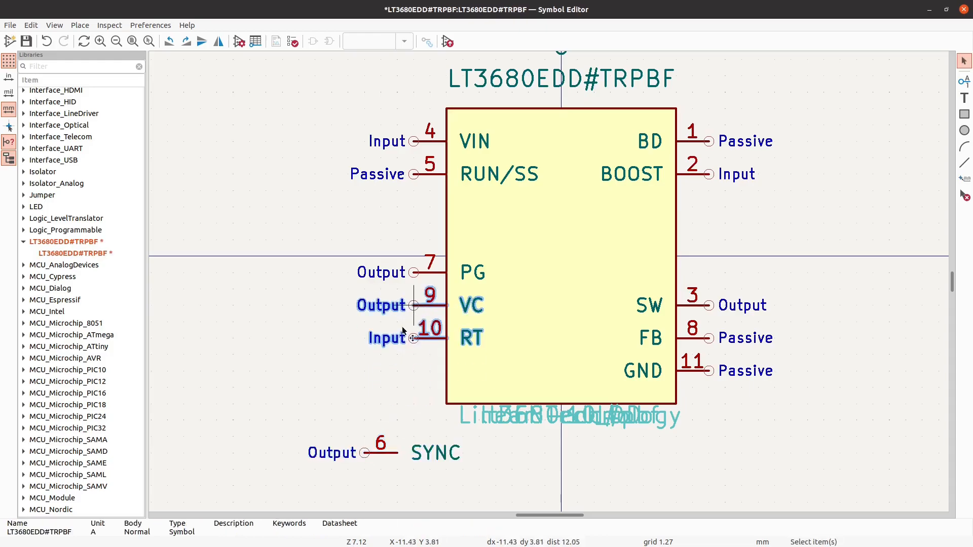
- Move the SYNC pin back onto the body's left edge, directly below RT and level with the GND pin
click(374, 458)
drag(374, 459, 410, 382)
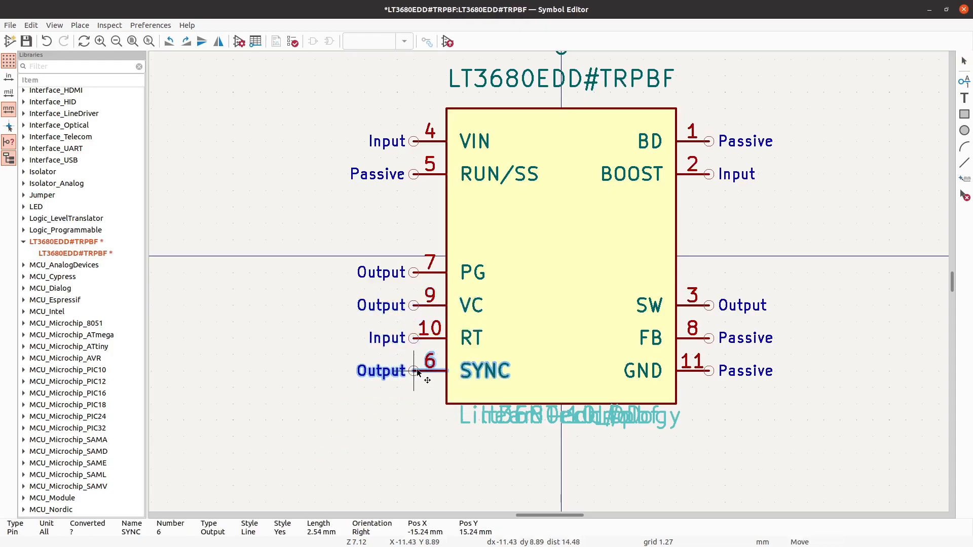
click(325, 302)
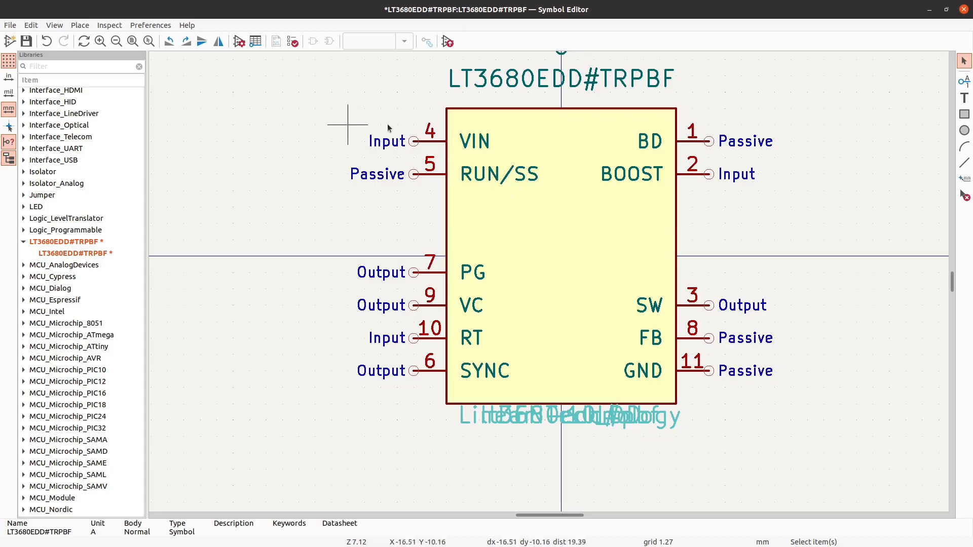
- Save the edited LT3680EDD#TRPBF symbol, close the Symbol Editor and bring the schematic back into view
click(33, 45)
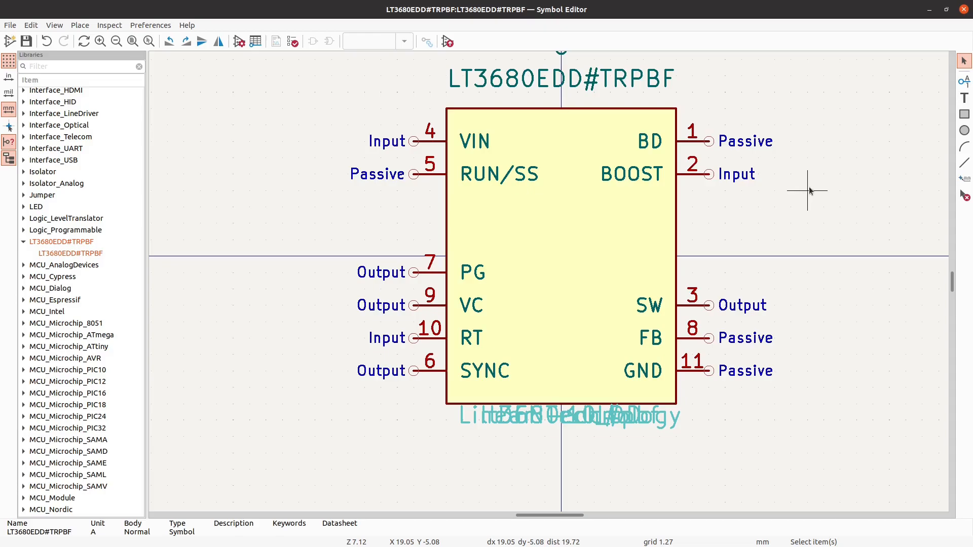
click(963, 10)
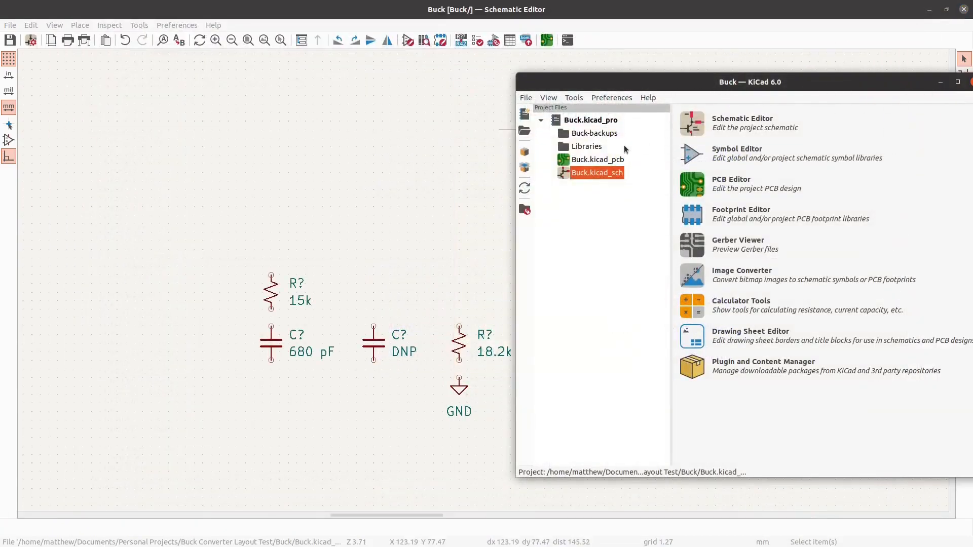
click(941, 82)
- Update the placed LT3680EDD#TRPBF symbol in the schematic from its library
click(579, 190)
right_click(579, 190)
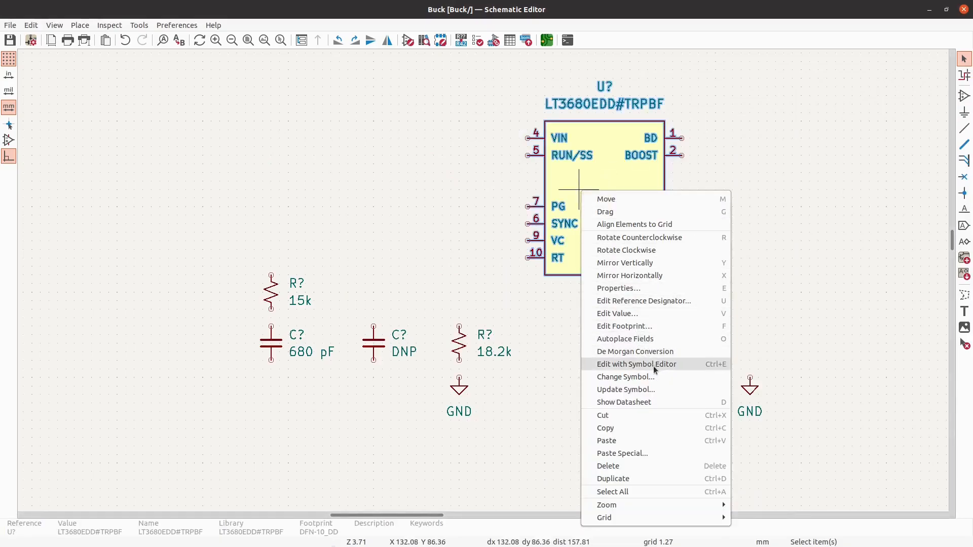
click(666, 389)
click(646, 437)
click(601, 437)
click(575, 380)
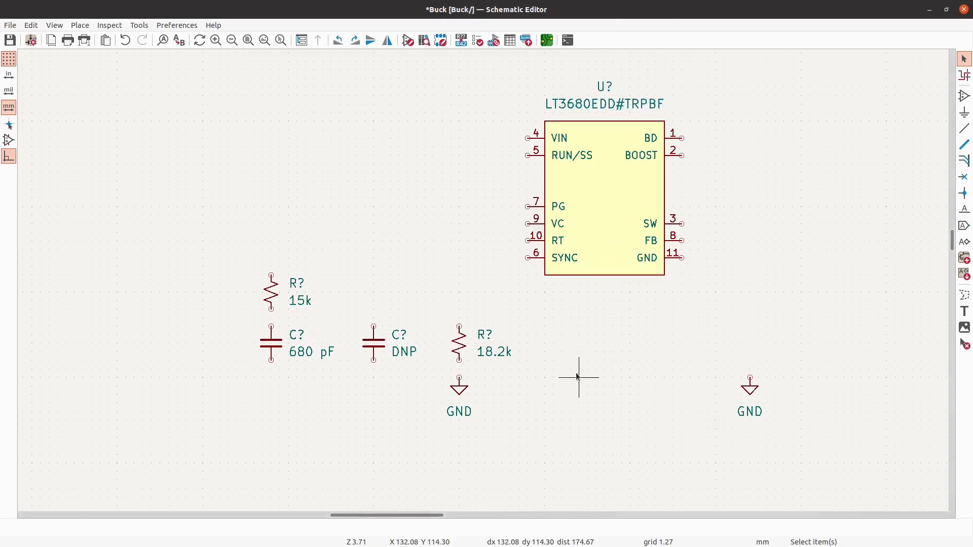
- Move the 15k and 18.2k resistors, 680 pF and DNP capacitors and their GND symbol together 12.7 mm to the left
drag(478, 430, 173, 186)
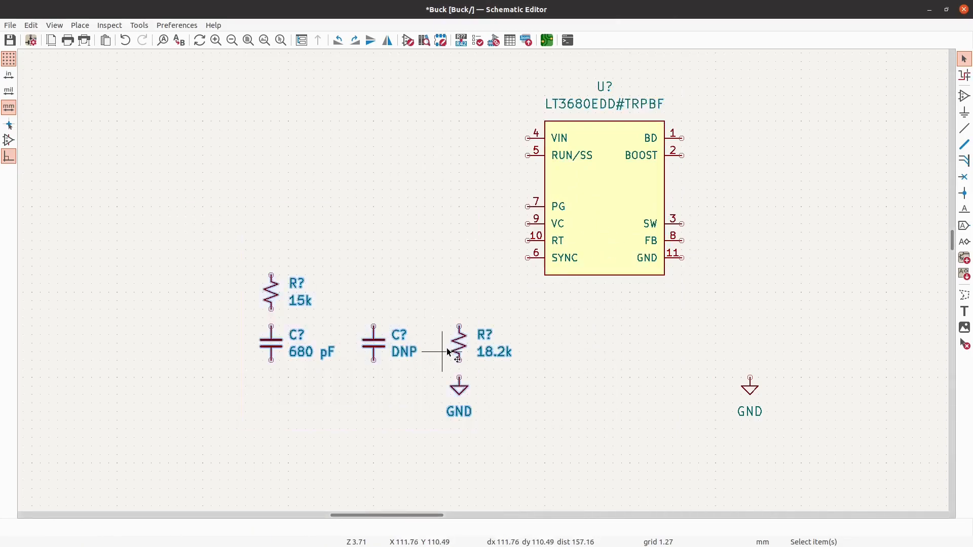
drag(450, 350, 375, 347)
- Place three more GND power symbols: one to the right of the existing 18.2k ground, and one each below the DNP and 680 pF capacitors
key(p)
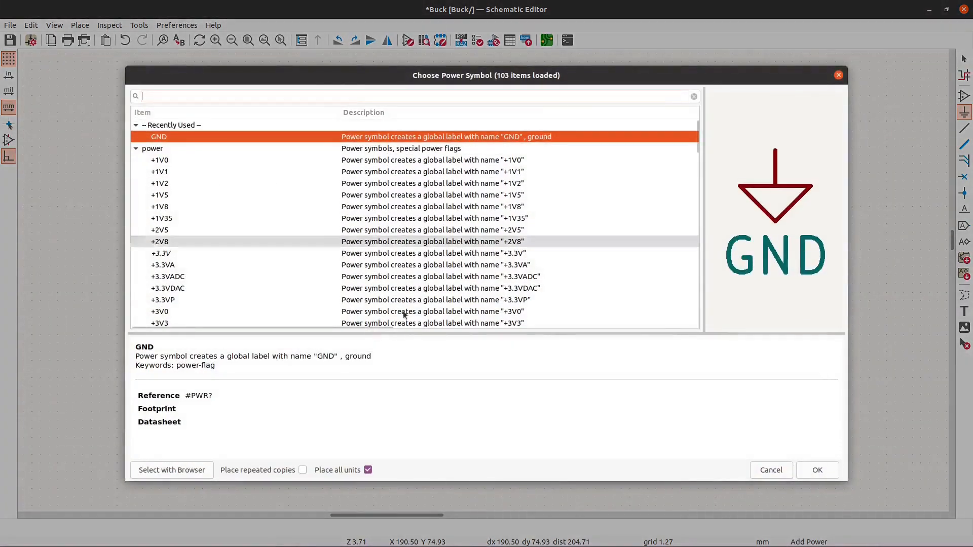
click(818, 470)
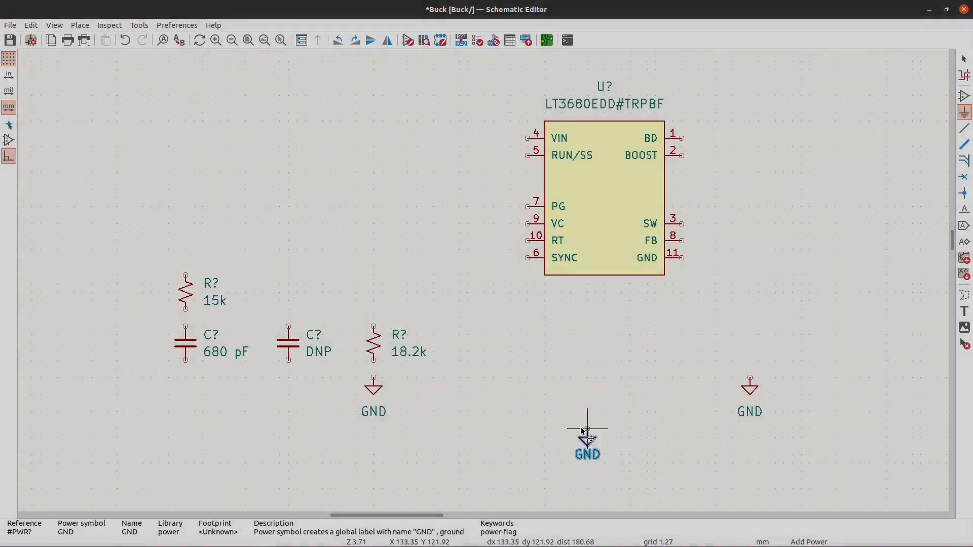
click(459, 378)
click(281, 380)
key(Return)
click(287, 378)
click(185, 377)
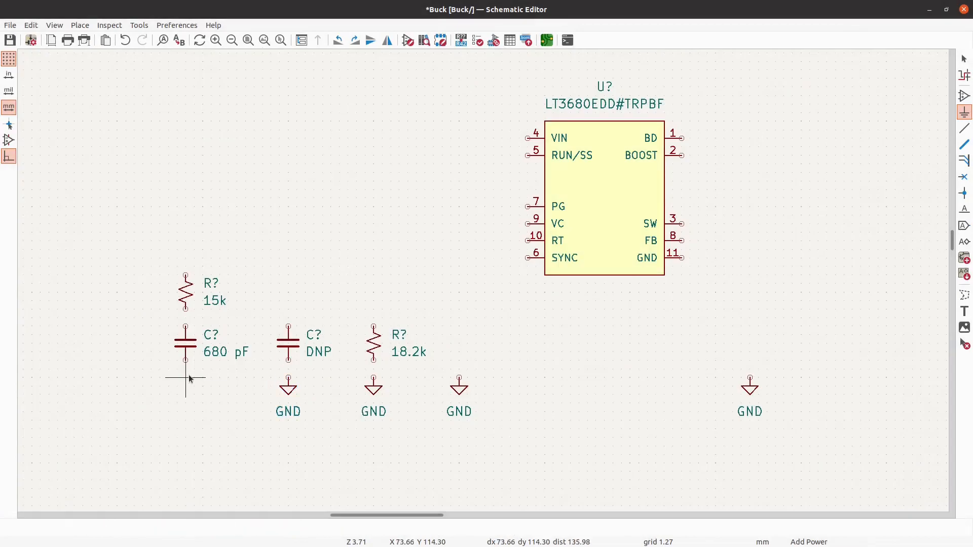
key(Return)
click(185, 378)
key(Escape)
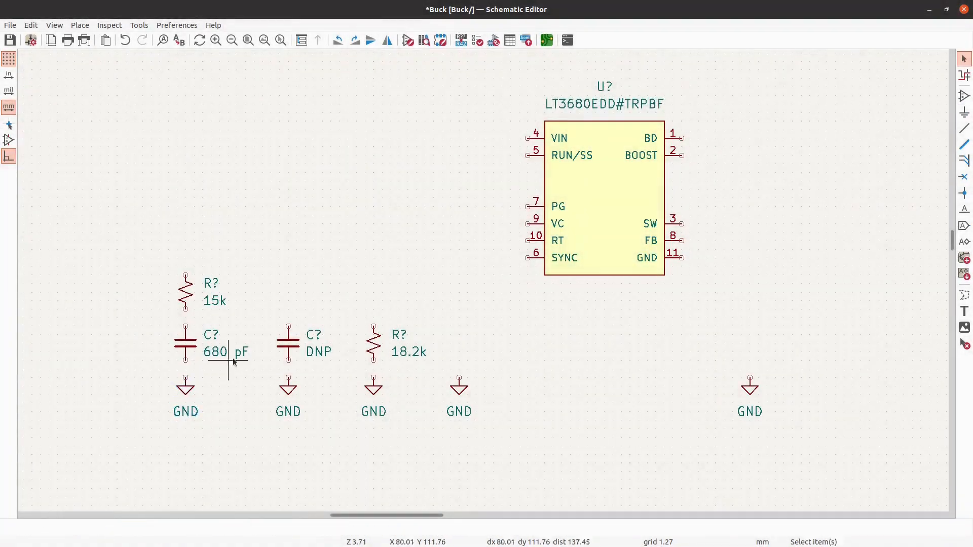
- Move the 15k resistor, the 680 pF capacitor and the GND below them 2.54 mm to the right
drag(228, 446, 162, 223)
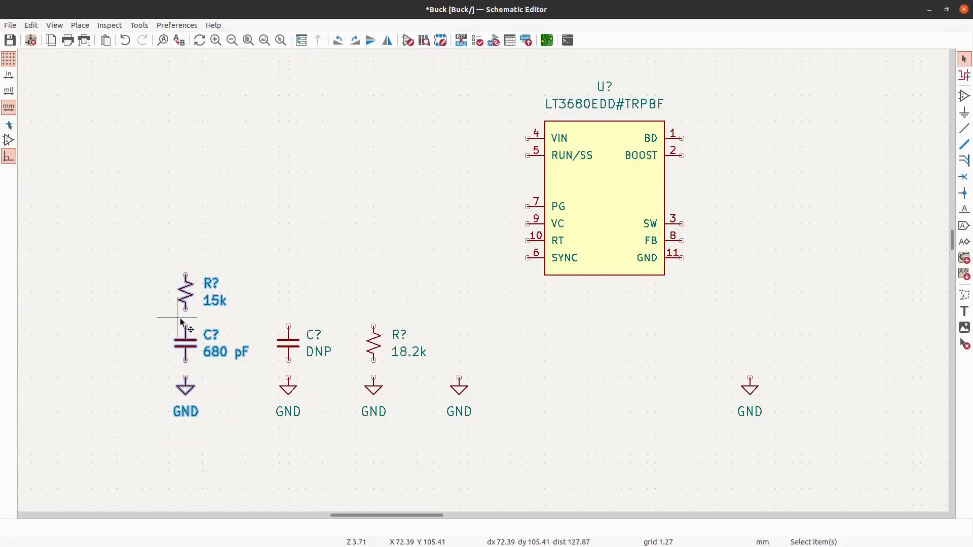
drag(181, 318, 203, 327)
key(Escape)
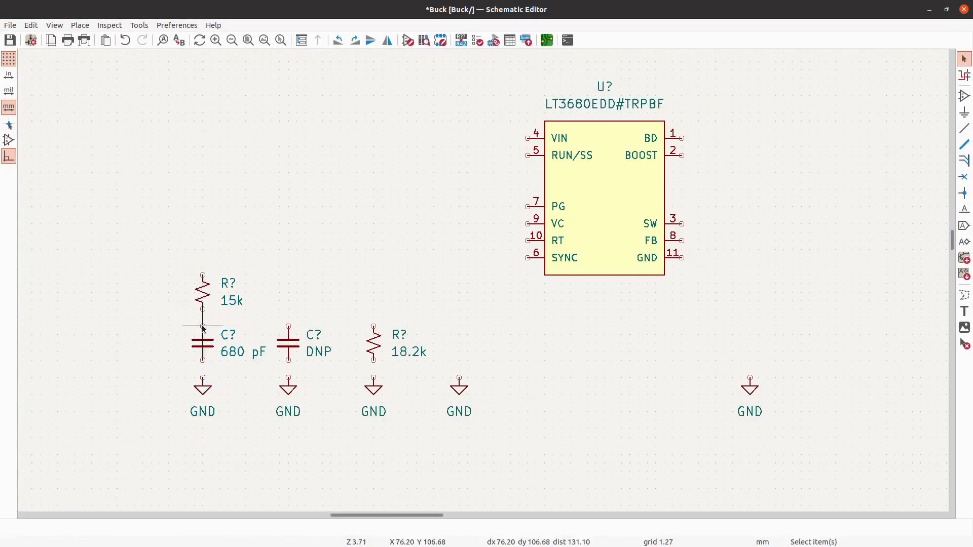
- Wire the GND pin to the GND symbol right of the chip and the SYNC pin to the nearest GND on its left
click(963, 131)
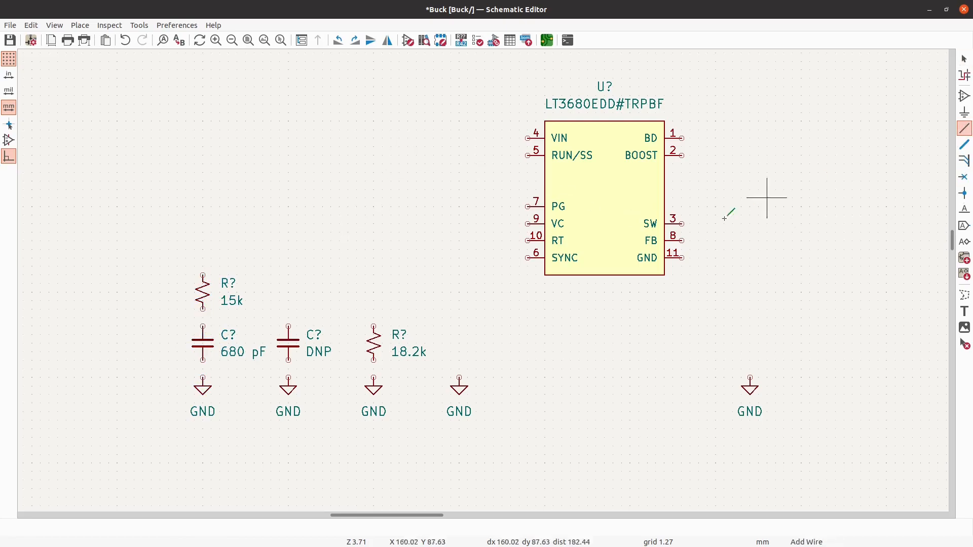
click(682, 258)
click(751, 378)
click(528, 258)
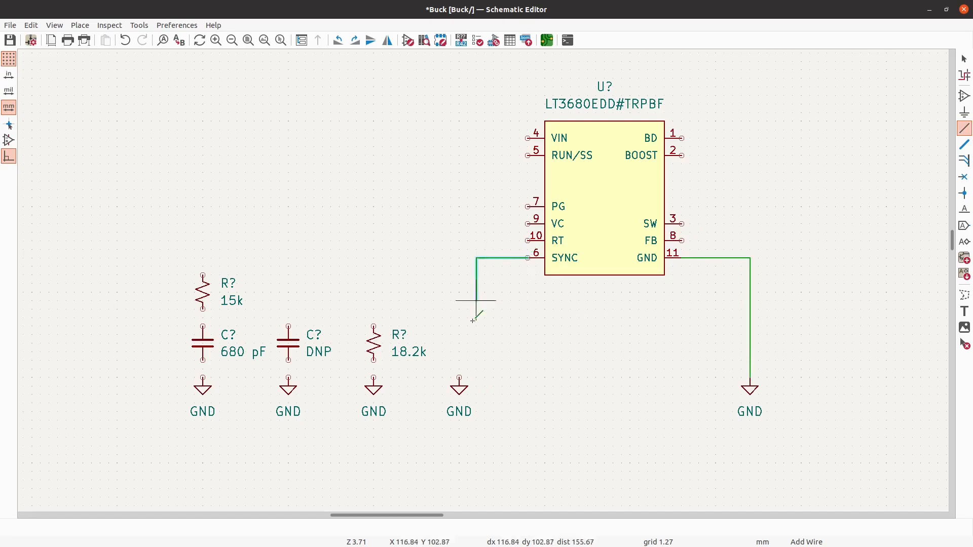
click(459, 378)
- Wire the RT pin through the 18.2k resistor to ground and the VC pin through the DNP capacitor to ground
click(528, 240)
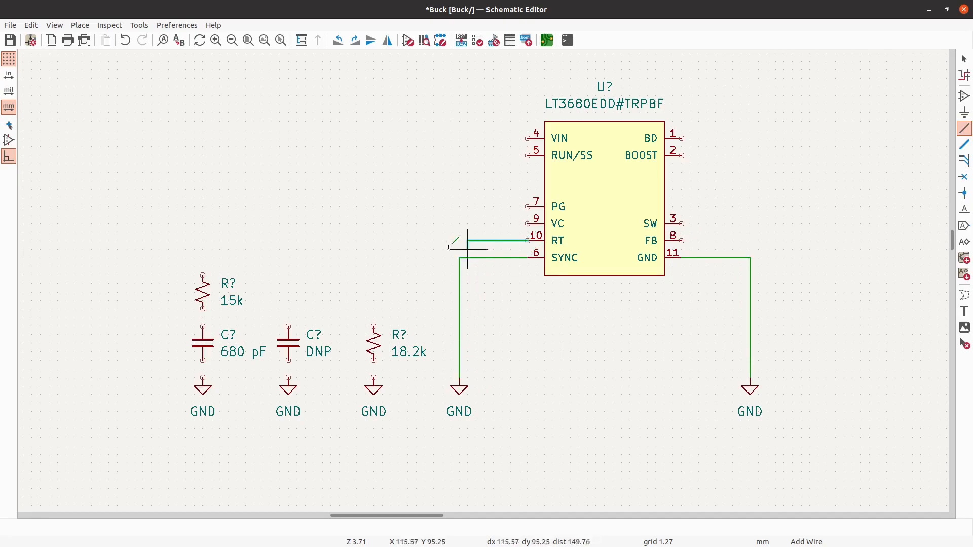
click(374, 325)
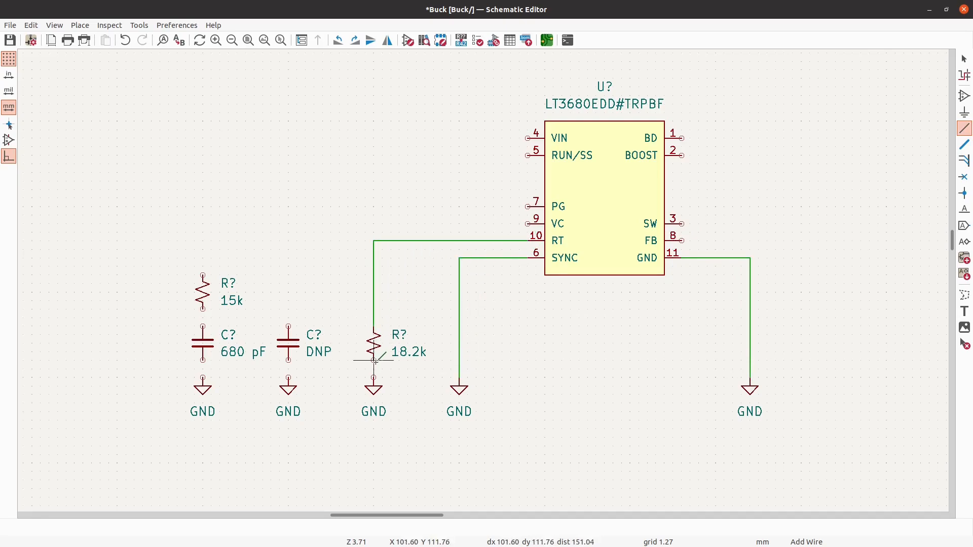
click(527, 224)
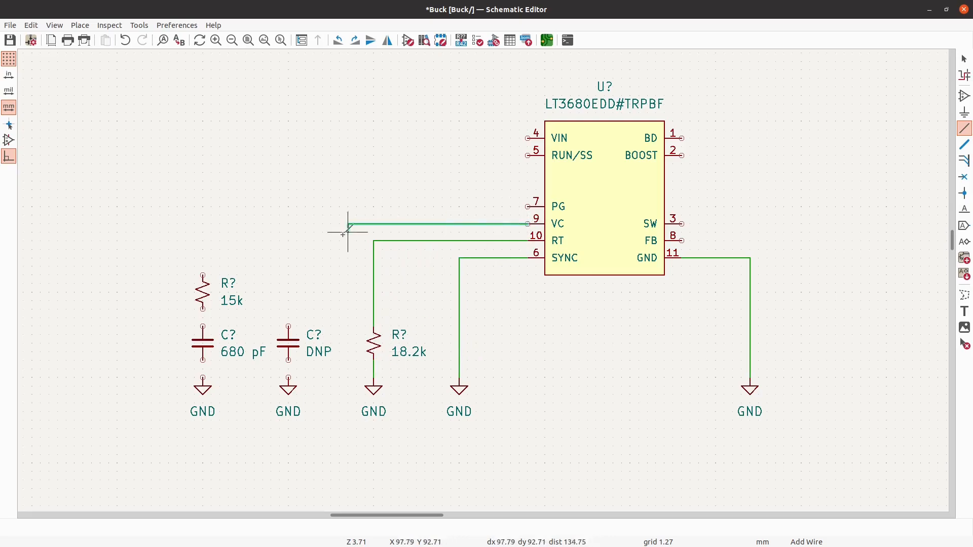
click(289, 327)
click(288, 378)
- Branch the VC wire at the DNP capacitor's corner and connect it through the 15k resistor and 680 pF capacitor to ground
click(289, 224)
click(203, 276)
click(203, 309)
click(203, 326)
click(202, 360)
click(203, 377)
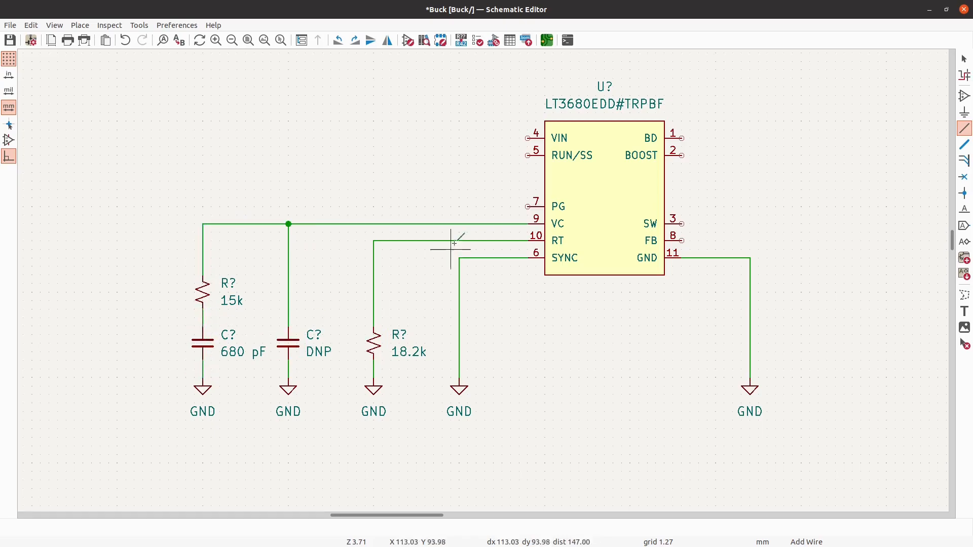
- Draw a 5.08 mm horizontal wire stub extending left from the PG pin
scroll(510, 185, up, 1)
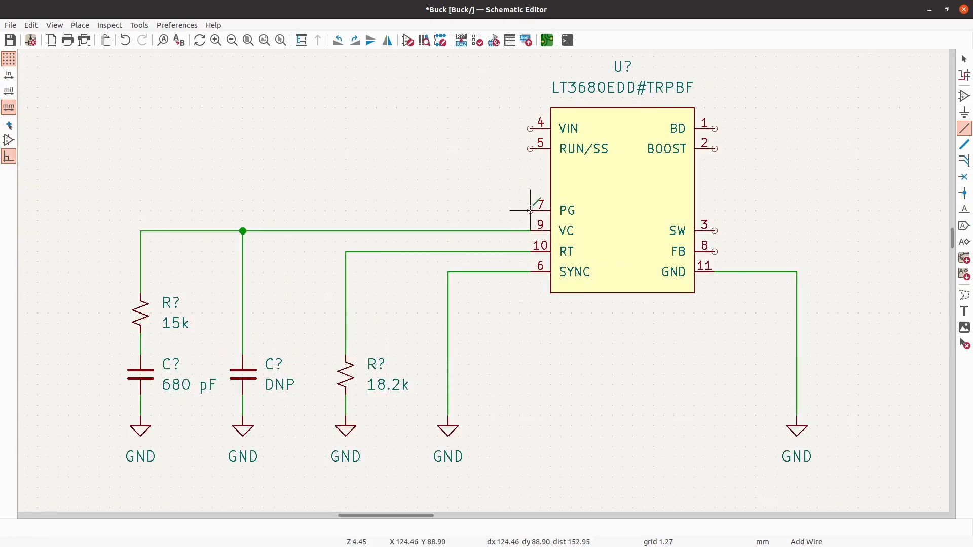
click(488, 210)
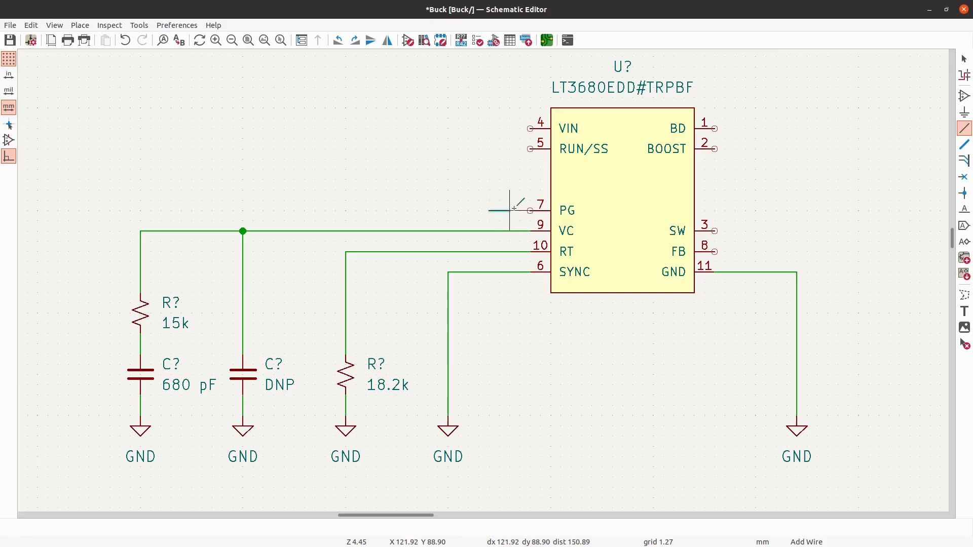
click(531, 211)
key(Escape)
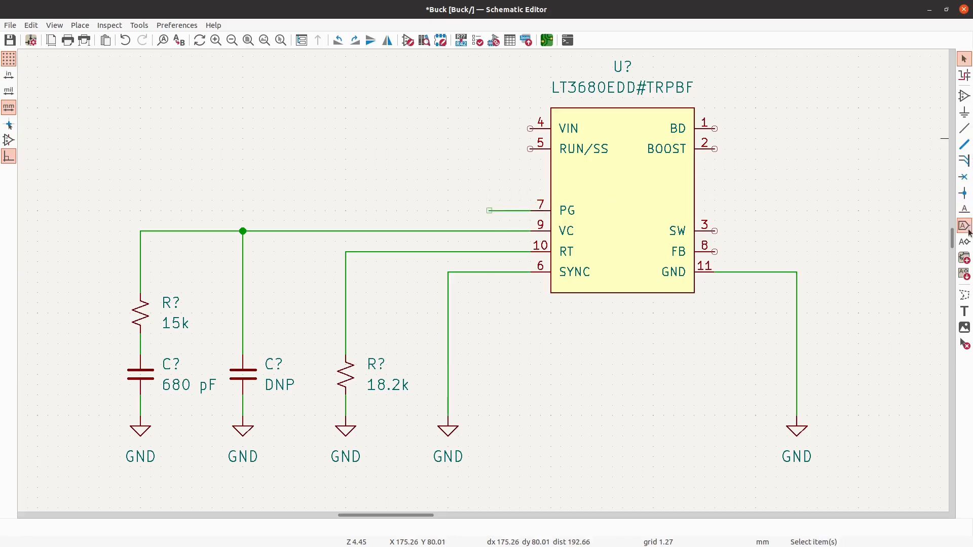
- Add a right-aligned net label PG at the free end of the PG pin's wire stub
click(965, 210)
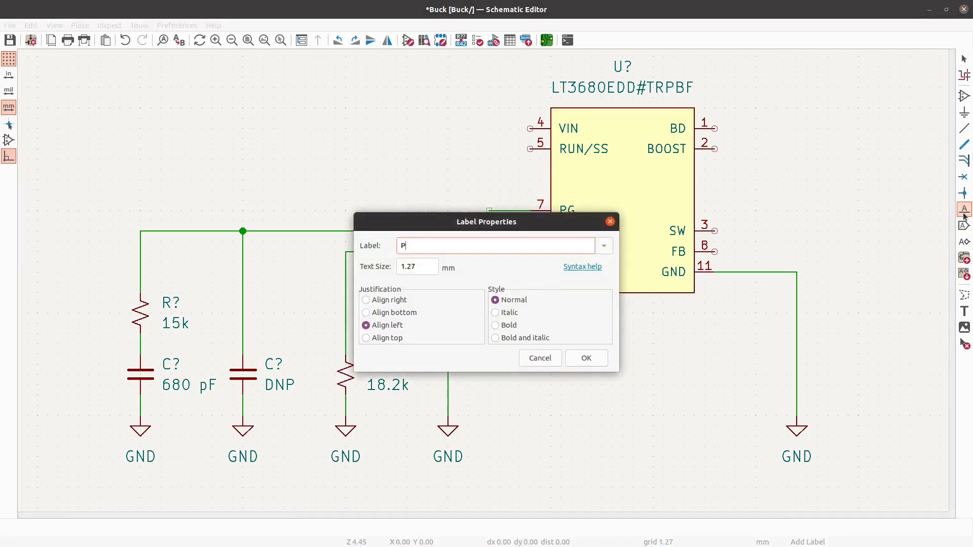
click(390, 300)
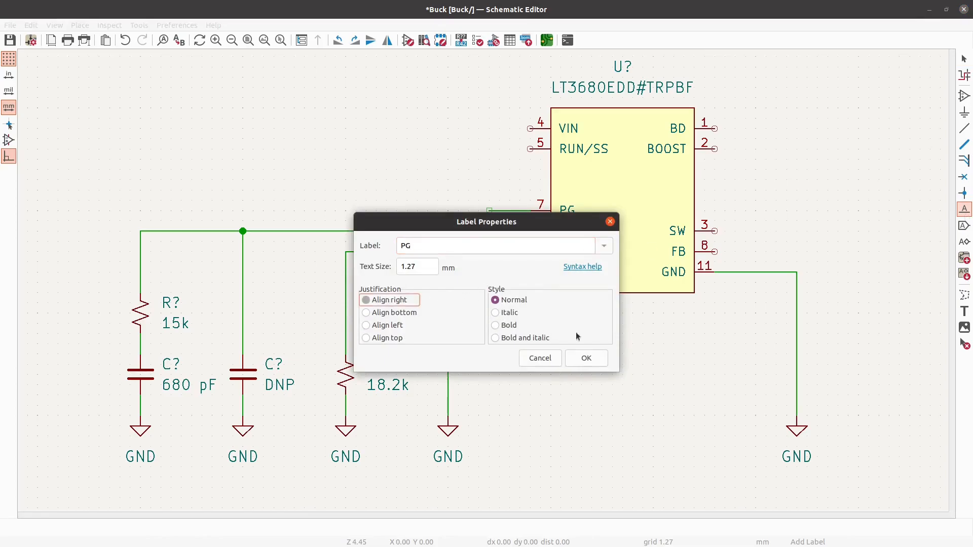
click(587, 358)
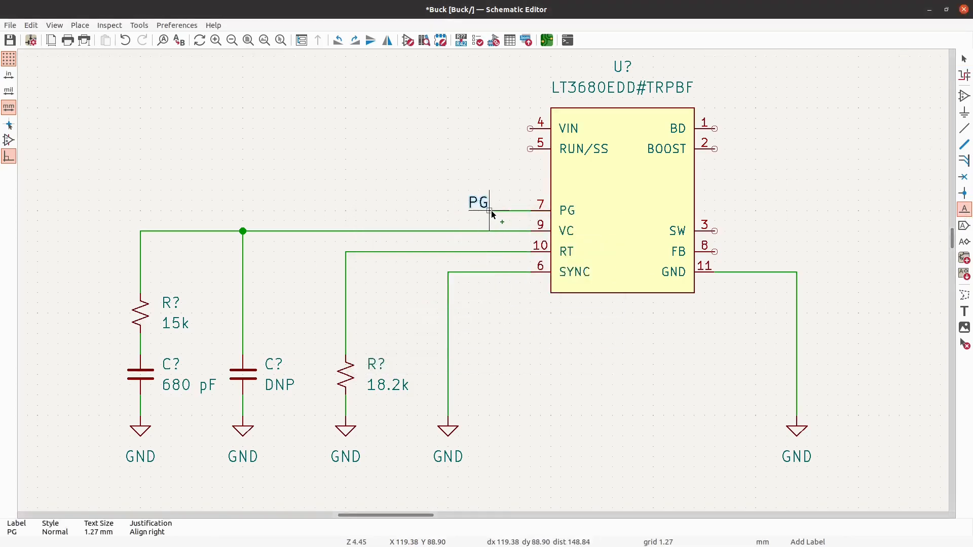
click(489, 216)
key(Escape)
- Place a C_Small capacitor to the left of the 680 pF capacitor and set its value to .22 uF
scroll(731, 288, down, 3)
scroll(777, 310, up, 2)
scroll(776, 310, down, 1)
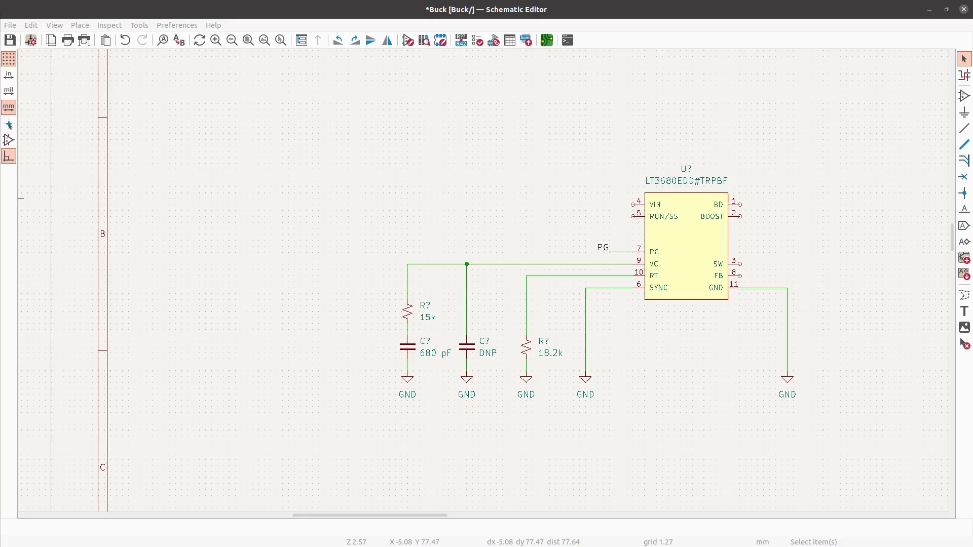
click(967, 102)
click(160, 150)
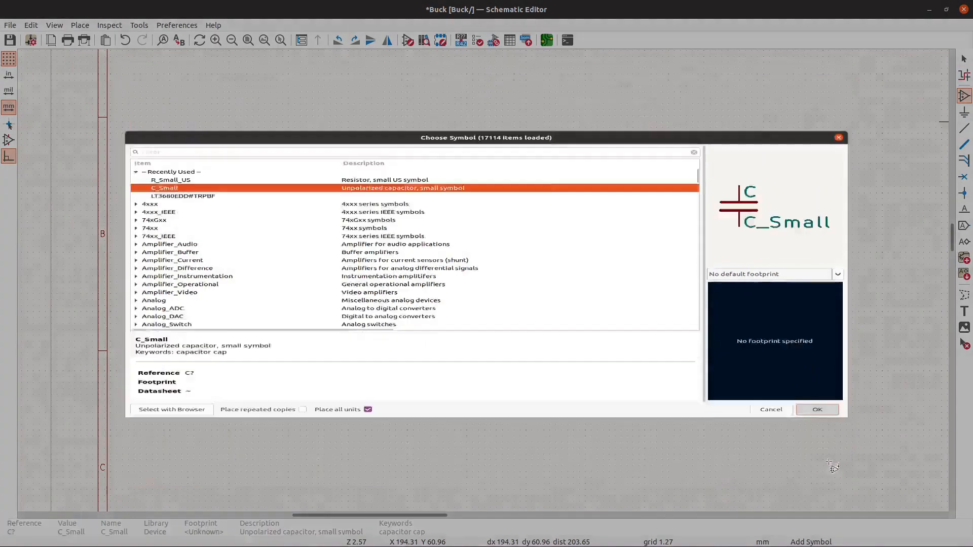
click(817, 469)
scroll(357, 349, up, 2)
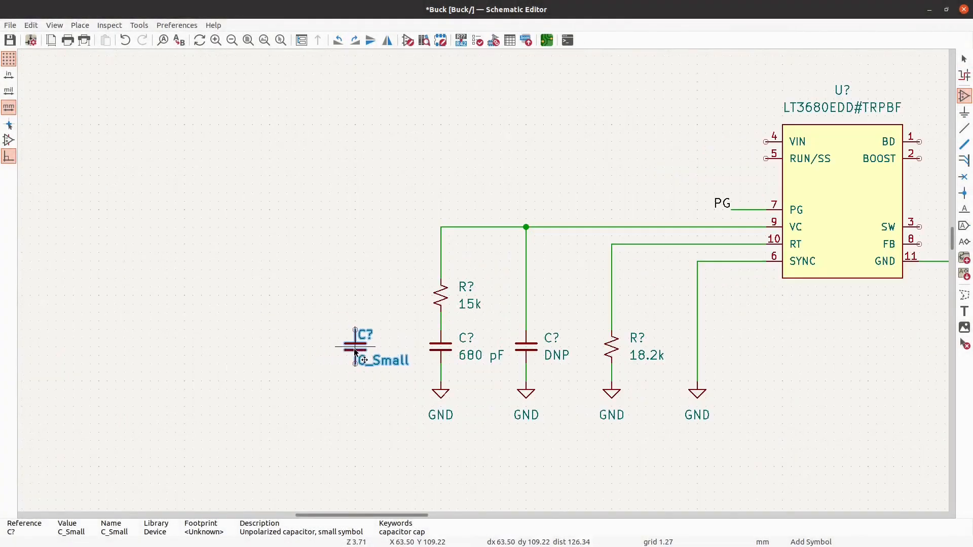
click(359, 354)
key(Escape)
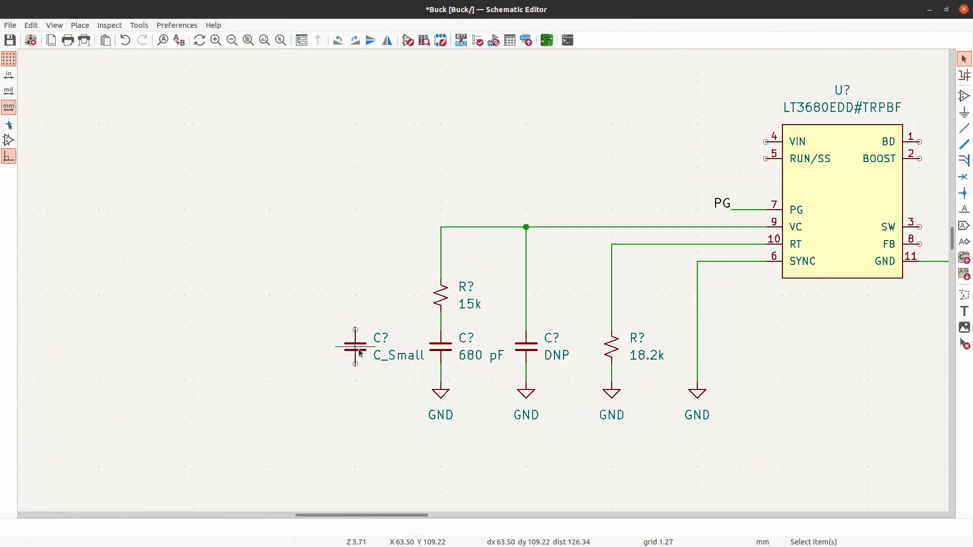
text(v.22 uF)
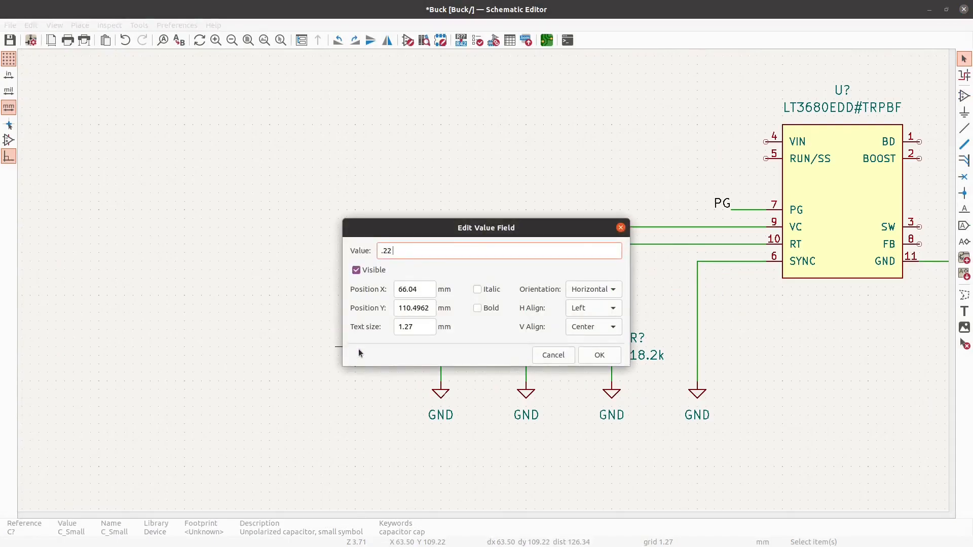
key(Return)
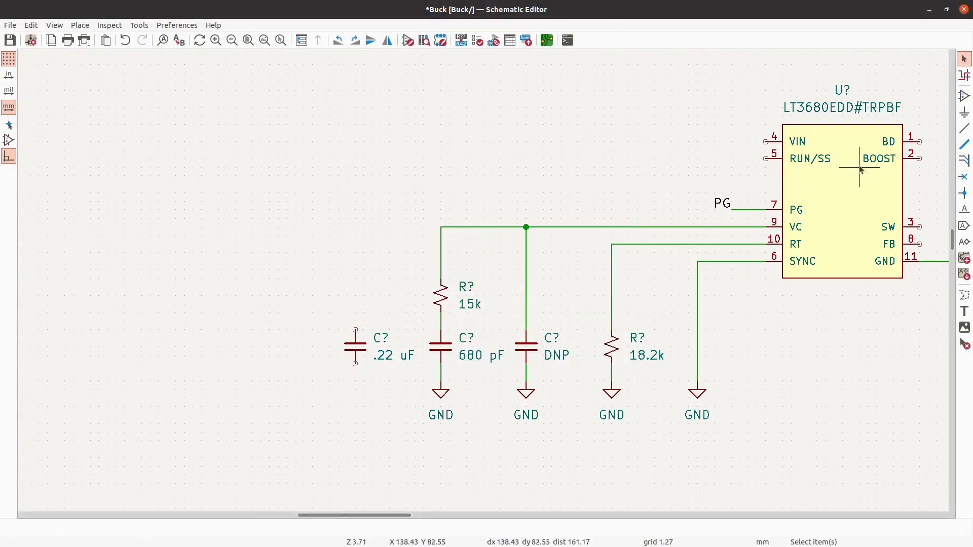
- Place an R_Small_US resistor in line above the .22 uF capacitor and set its value to 15 k
click(967, 111)
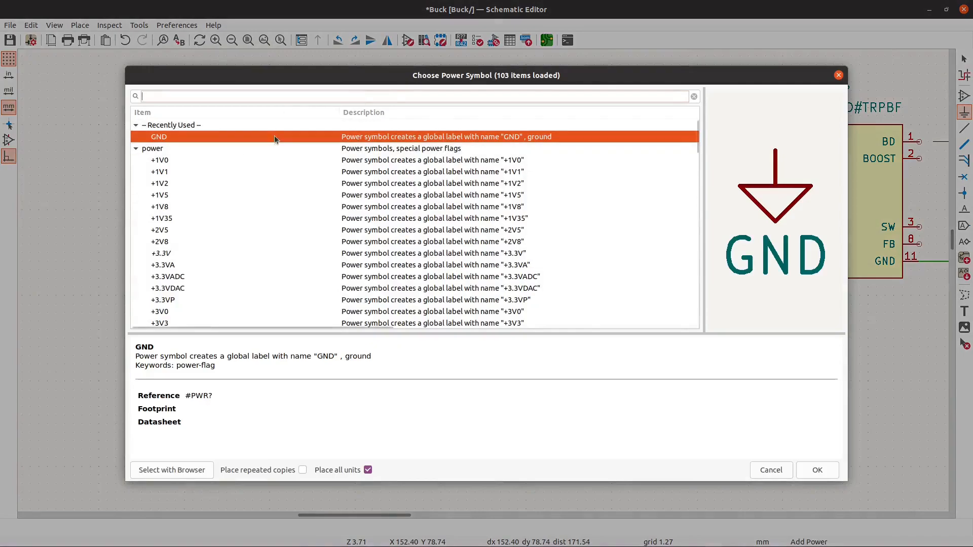
key(Escape)
click(966, 95)
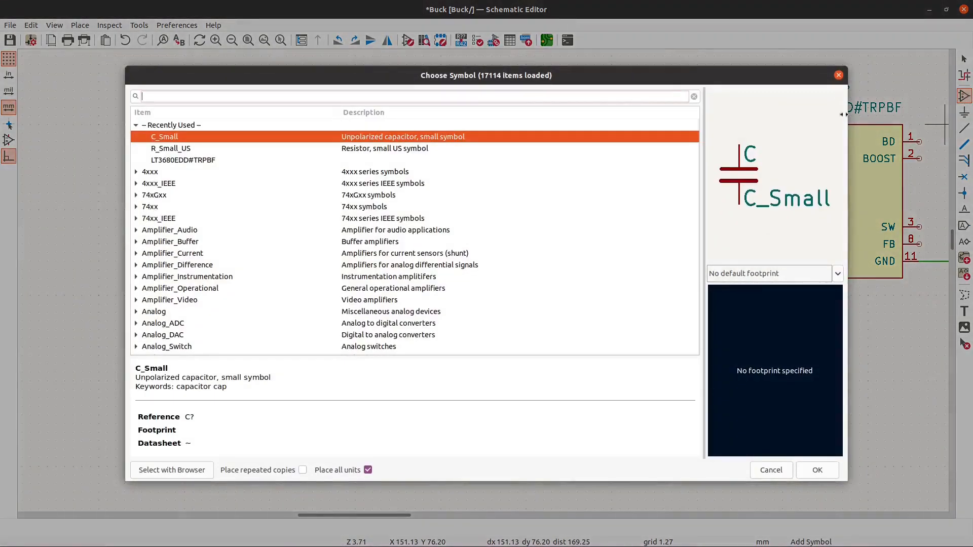
click(253, 148)
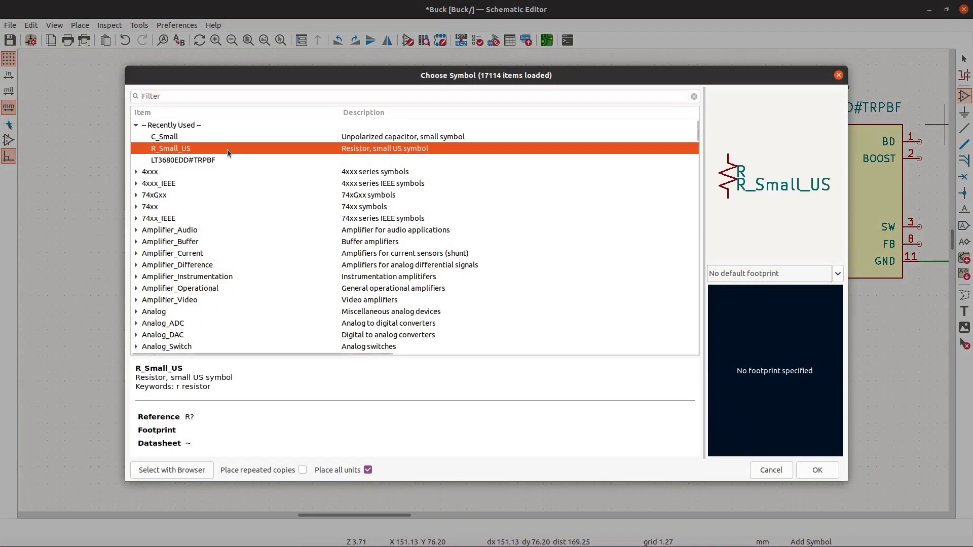
click(818, 470)
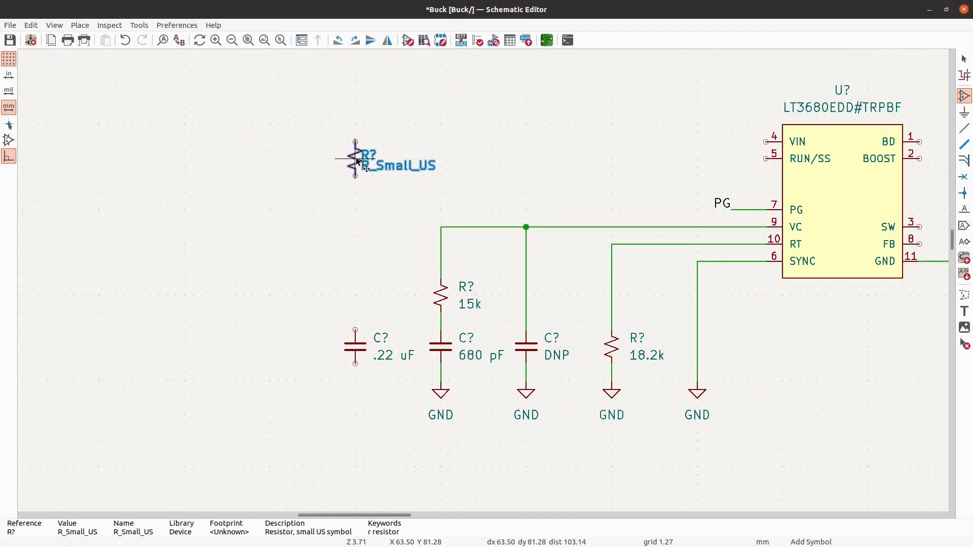
click(357, 176)
key(Escape)
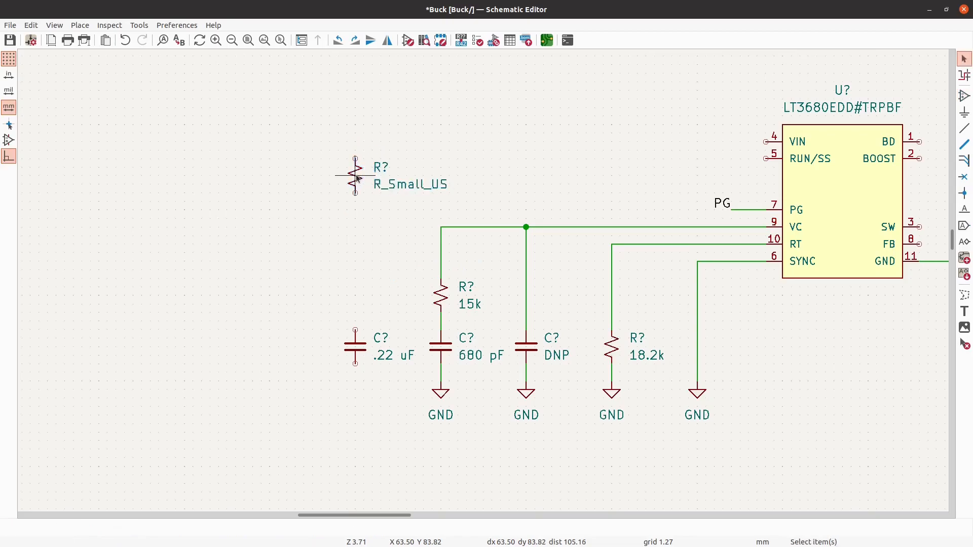
text(v15k)
key(Return)
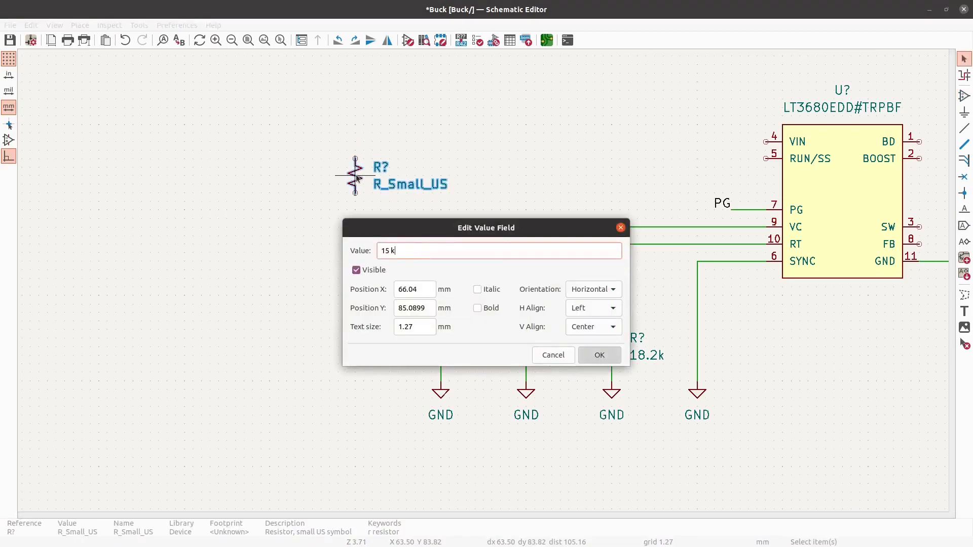
- Set the value of the new resistor in line above the .22 uF capacitor to 15 k
text(v)
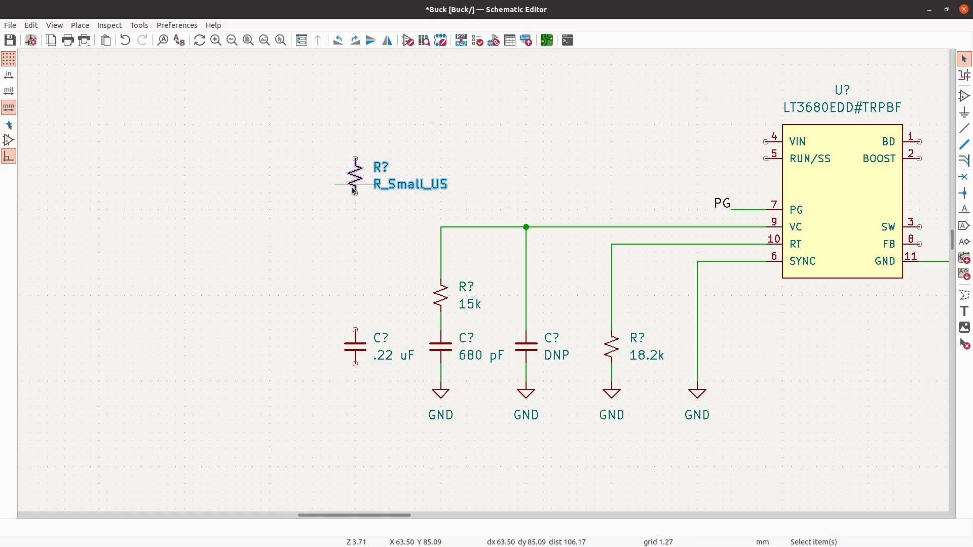
text(15 k)
key(Return)
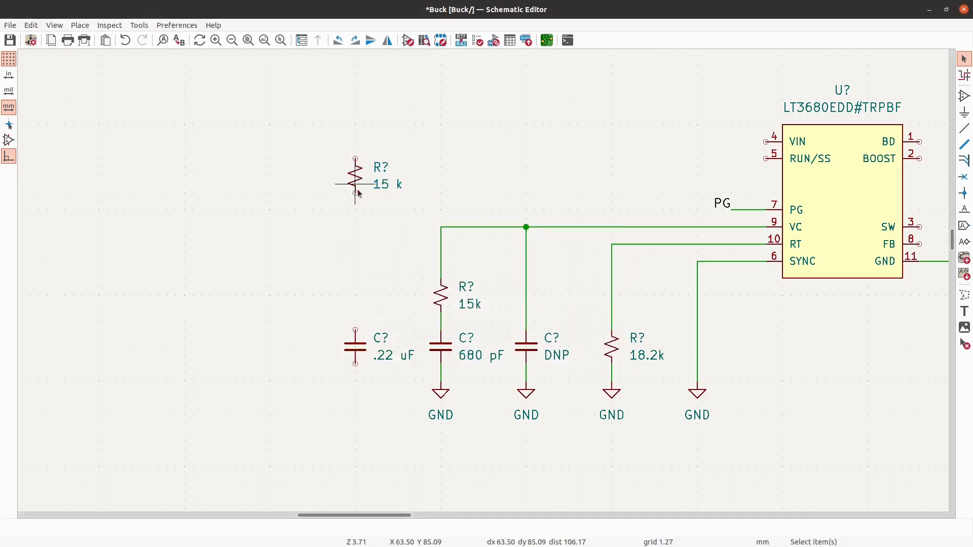
- Place a GND power symbol below the .22 uF capacitor and wire it to the capacitor's lower pin
click(965, 128)
click(965, 112)
click(458, 244)
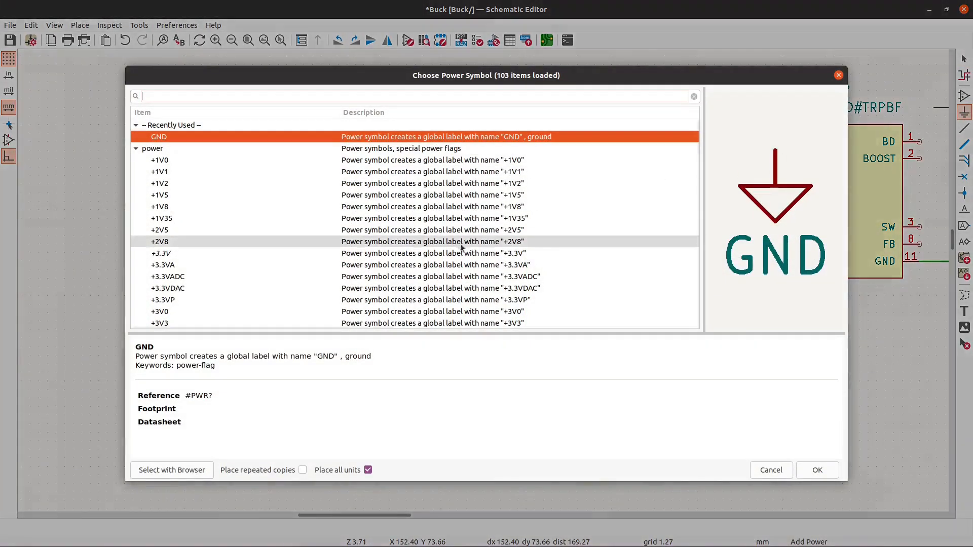
click(812, 468)
click(356, 382)
click(965, 129)
click(355, 364)
click(355, 381)
- Wire the .22 uF capacitor's upper pin to the 15 k resistor above it and connect the RUN/SS pin to that wire
click(356, 330)
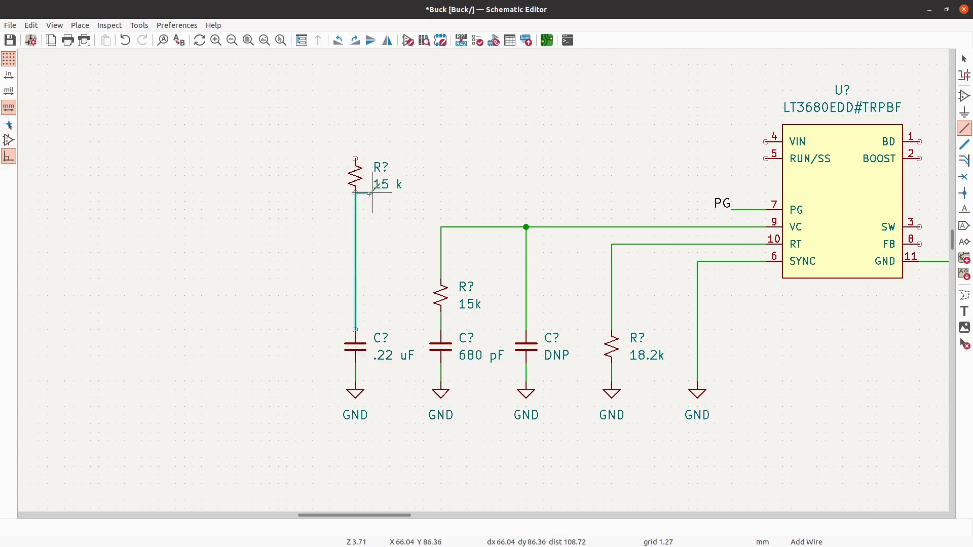
click(355, 193)
click(766, 159)
click(441, 209)
click(355, 209)
key(Escape)
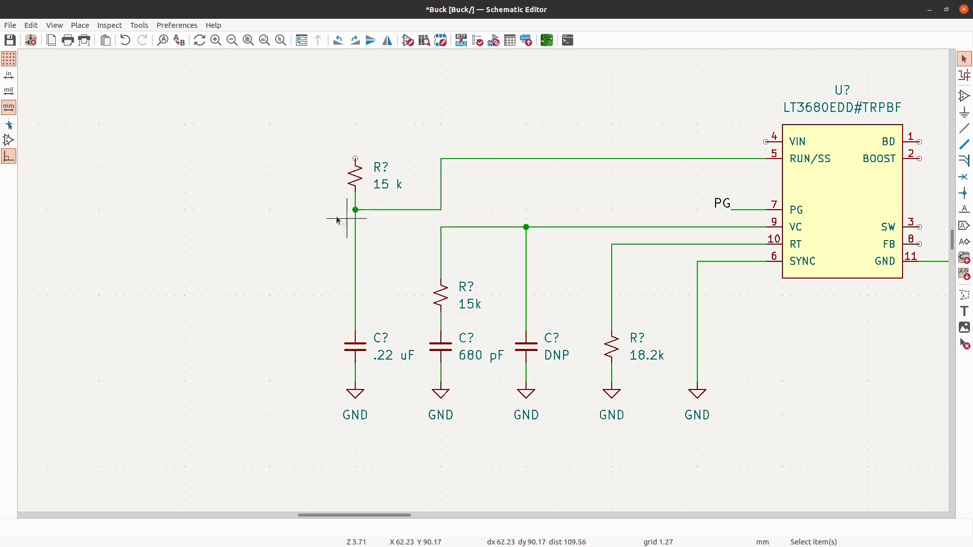
- Review the wired circuit around the LT3680EDD#TRPBF and the free sheet area to the left of the upper 15 k resistor
scroll(203, 228, down, 2)
scroll(509, 217, up, 3)
drag(255, 217, 561, 163)
scroll(354, 162, down, 2)
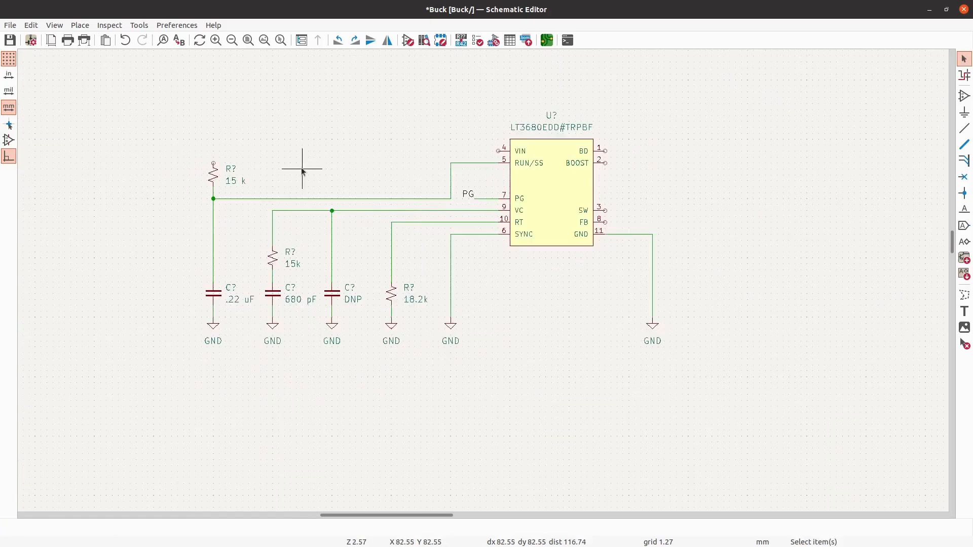
scroll(378, 185, up, 1)
drag(479, 180, 393, 152)
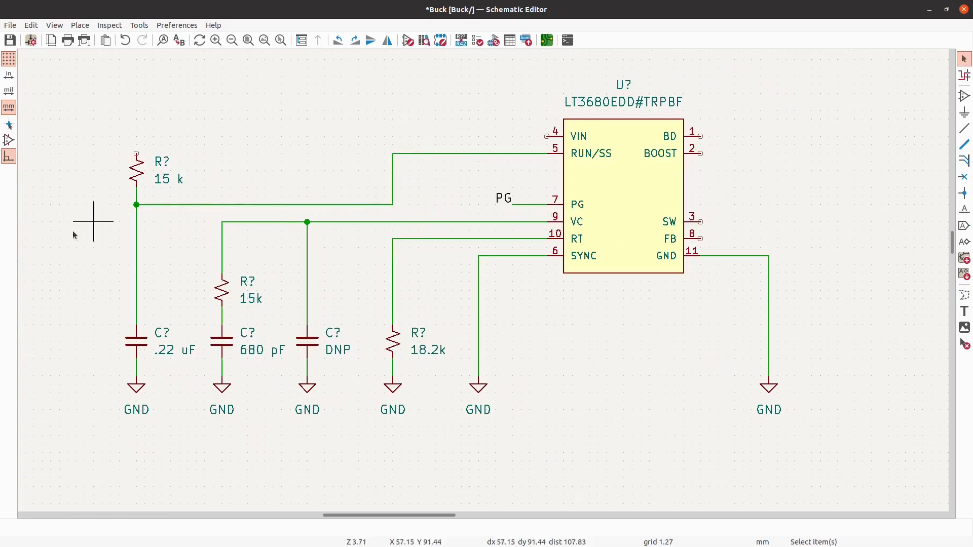
scroll(40, 239, down, 1)
scroll(456, 202, down, 1)
scroll(509, 202, down, 1)
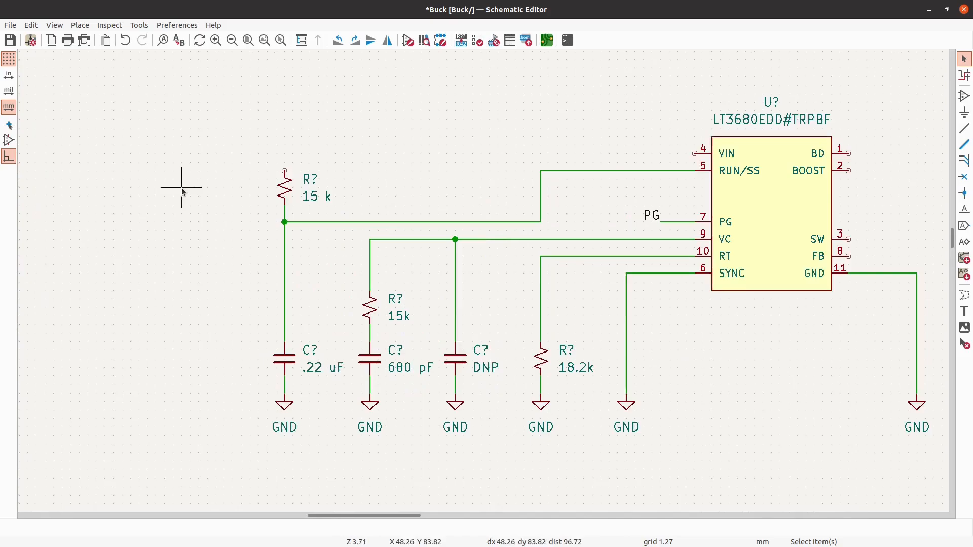
scroll(250, 179, up, 1)
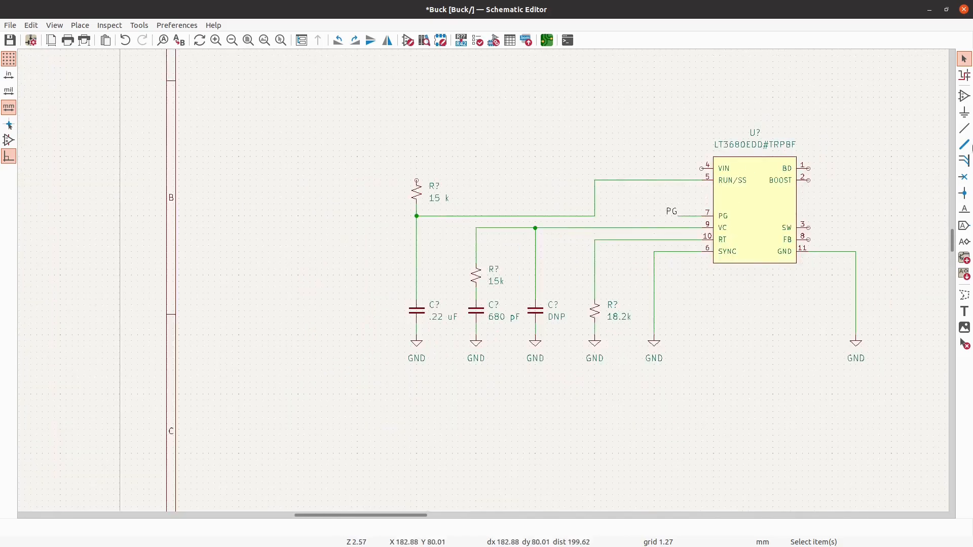
- Place a C_Polarized_Small_US capacitor well to the left of the upper 15 k resistor and set its value to 68 uF
click(964, 96)
click(310, 115)
text(capacitor)
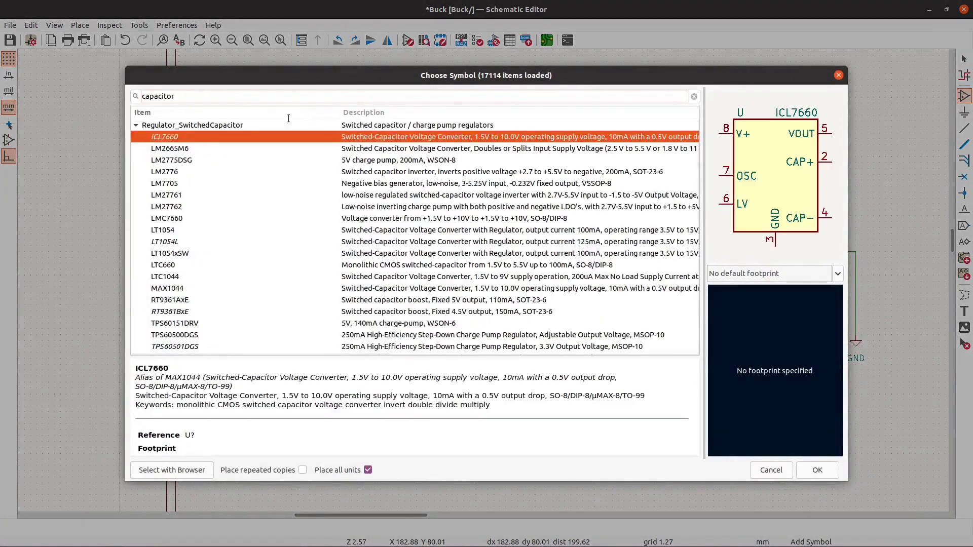
key(BackSpace)
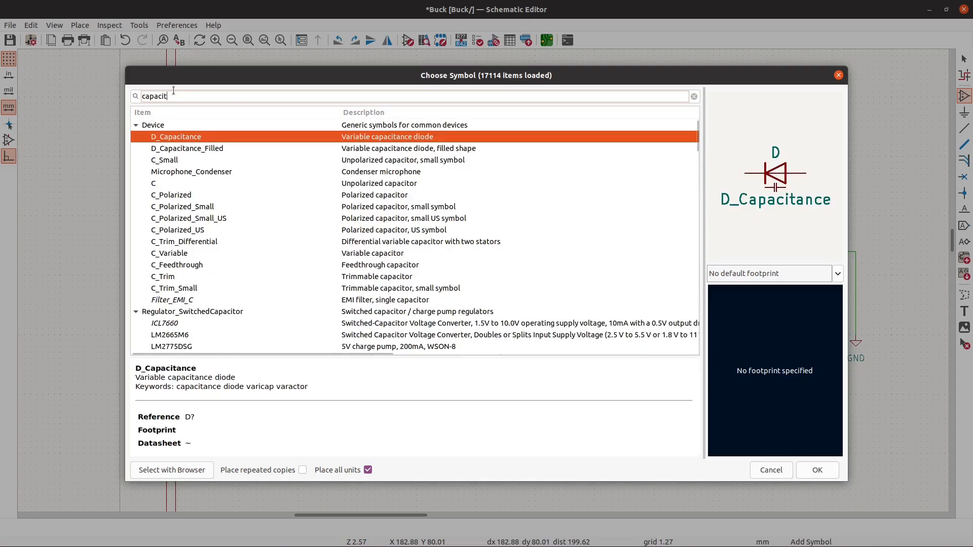
click(242, 217)
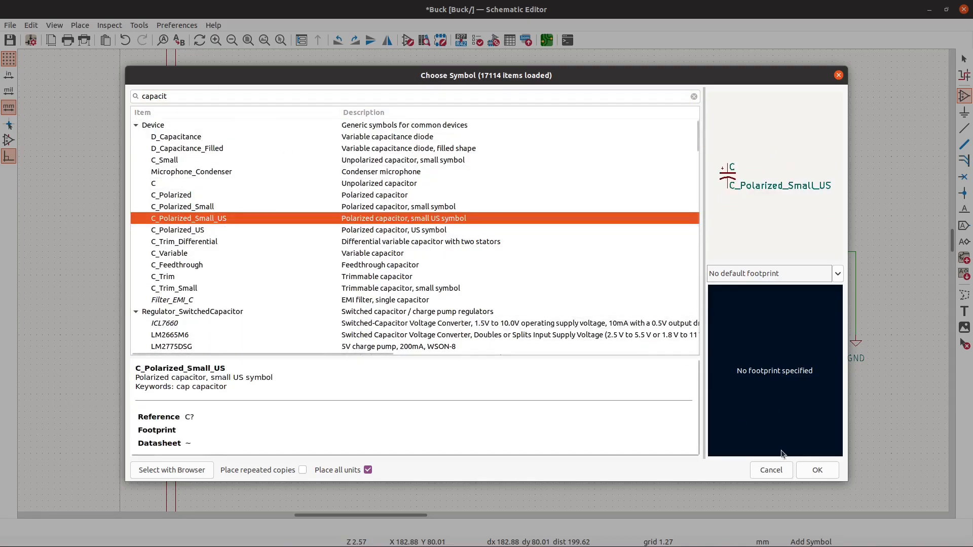
click(816, 469)
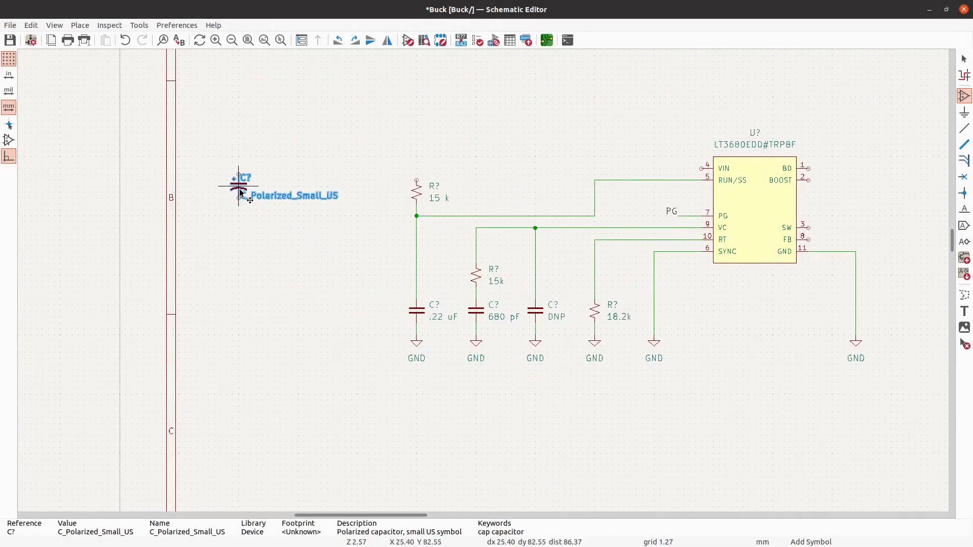
scroll(240, 193, up, 2)
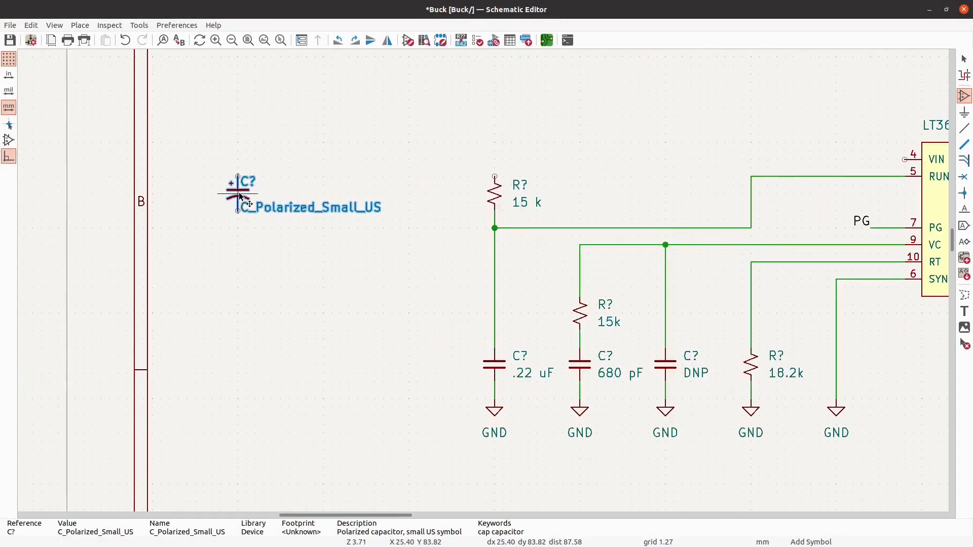
click(241, 196)
key(v)
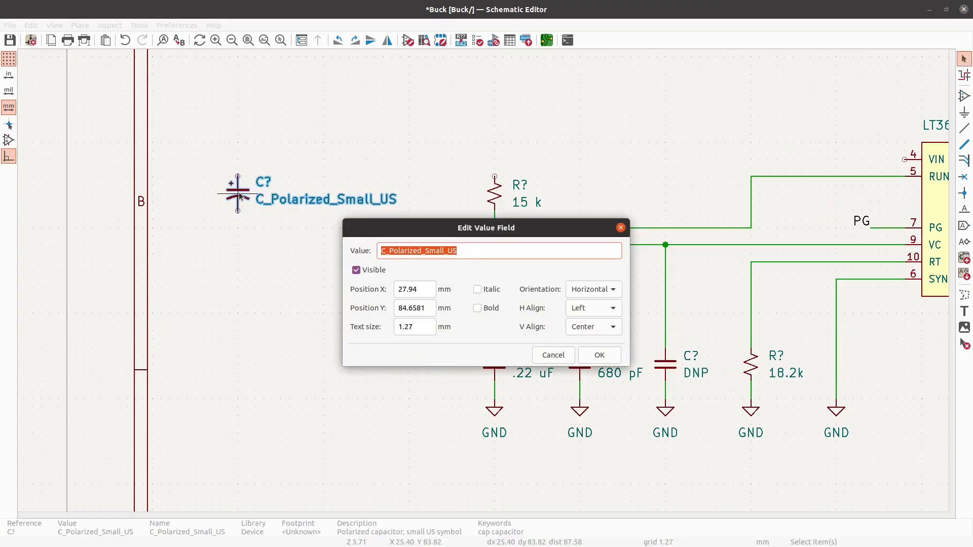
text(68 uF)
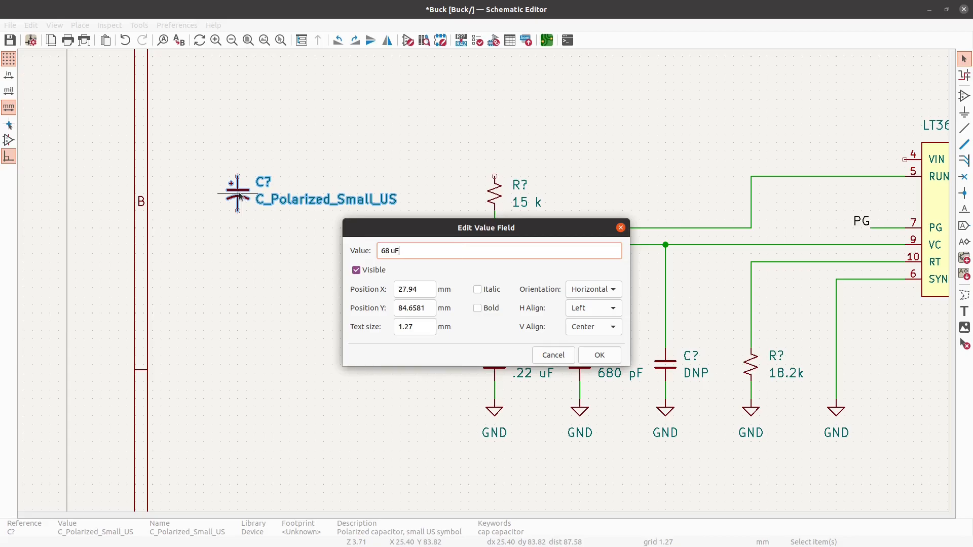
key(Return)
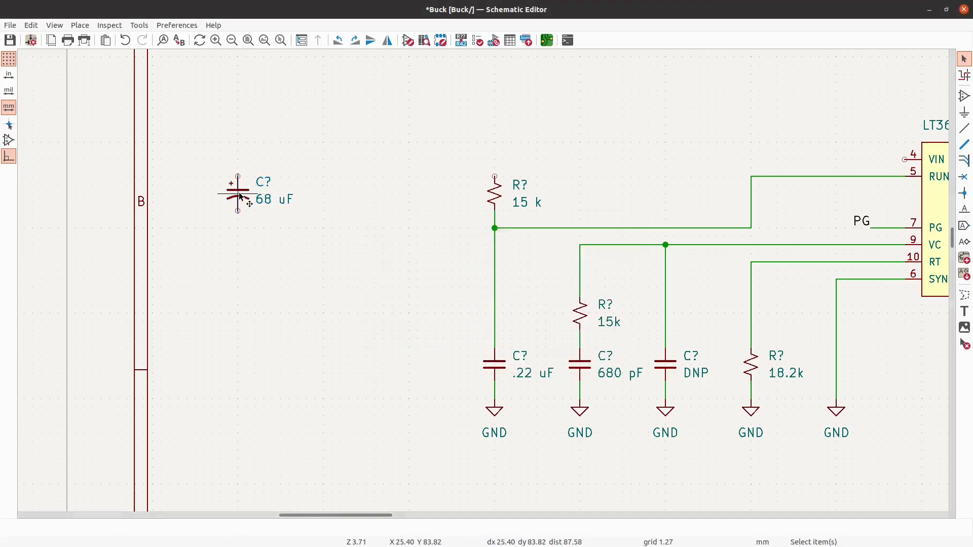
- Place two C_Small capacitors in a row between the 68 uF capacitor and the upper 15 k resistor
click(964, 96)
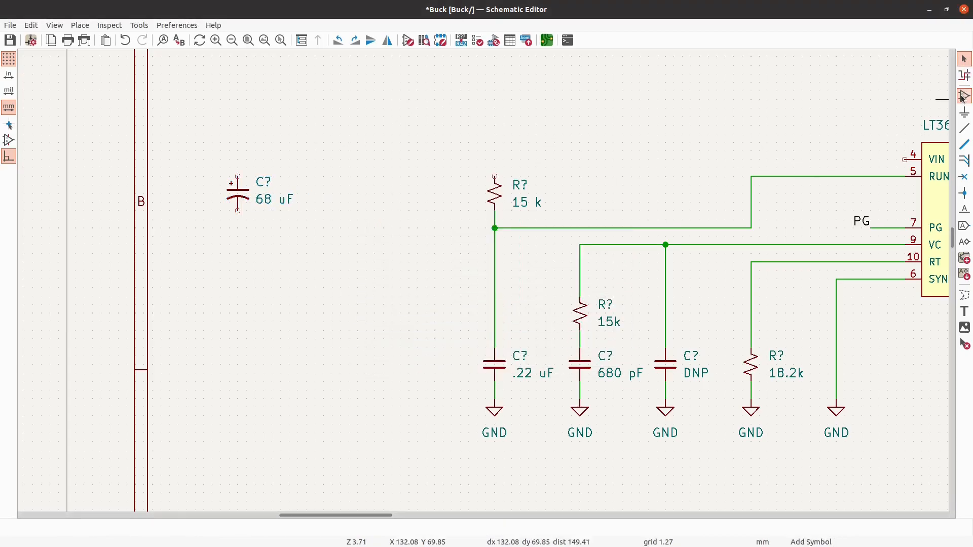
click(897, 105)
click(185, 159)
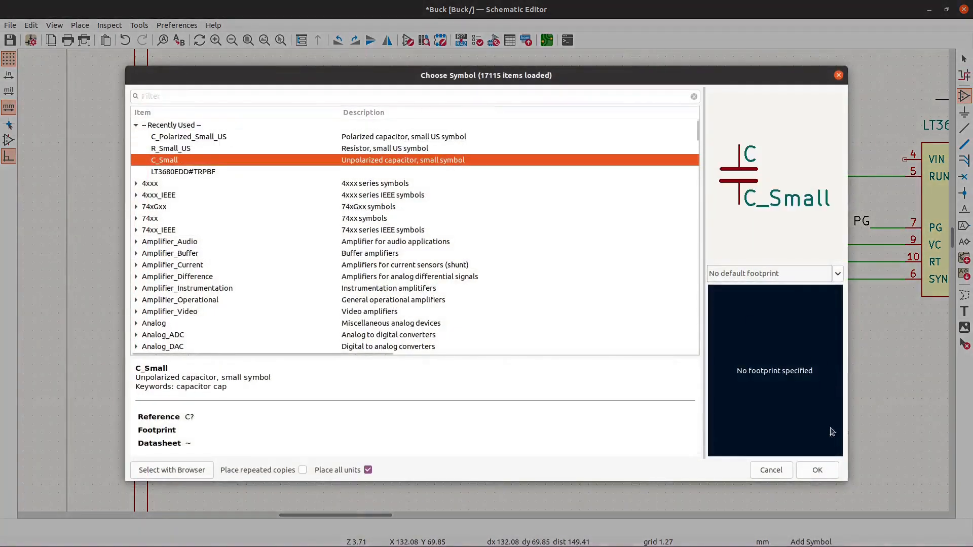
click(812, 471)
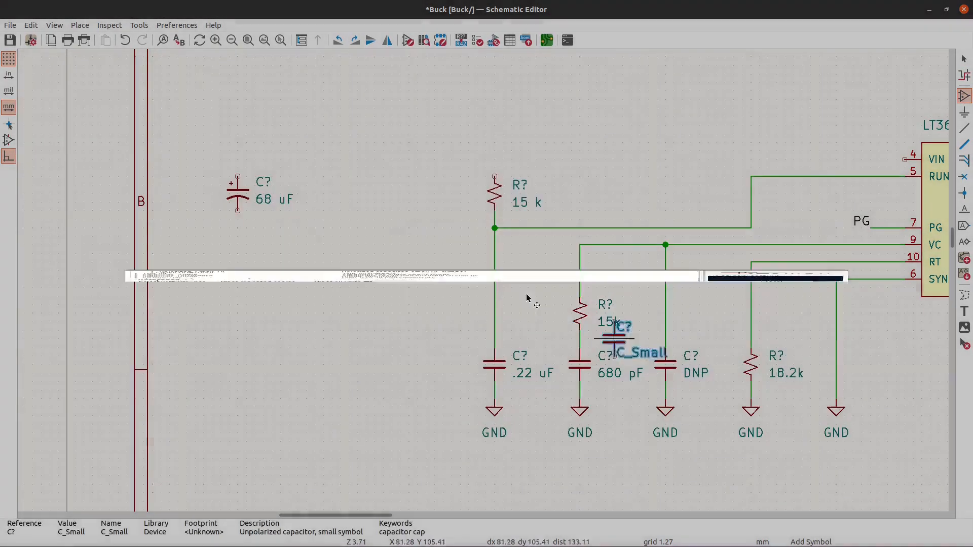
click(325, 196)
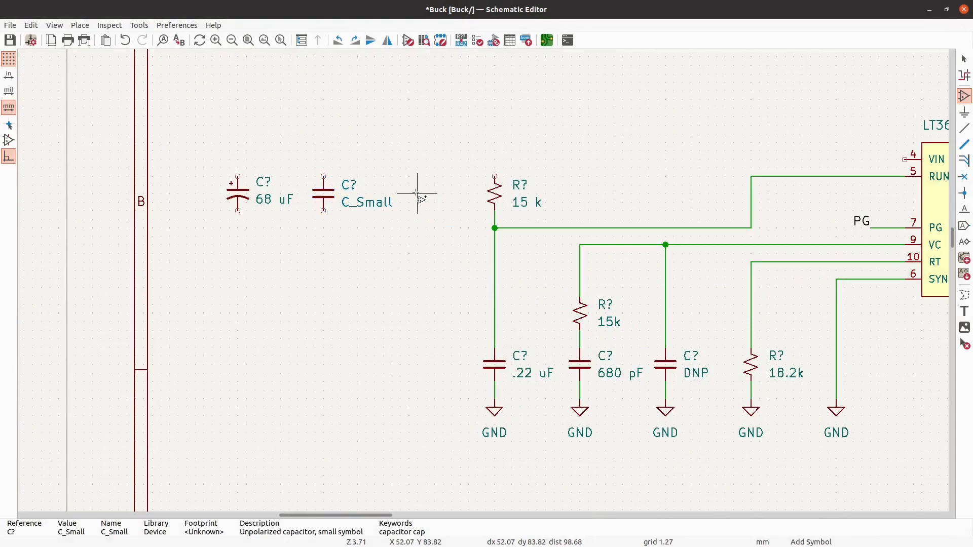
click(415, 196)
key(Return)
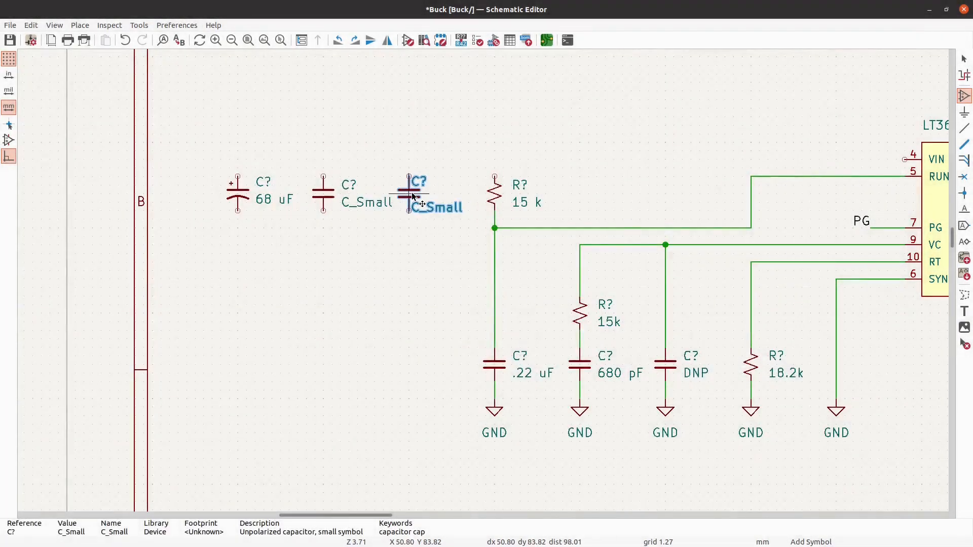
click(412, 197)
key(Escape)
- Move the whole wired circuit with the LT3680EDD#TRPBF 12.7 mm to the right, leaving the three unconnected capacitors in place
scroll(228, 203, down, 2)
scroll(289, 349, down, 1)
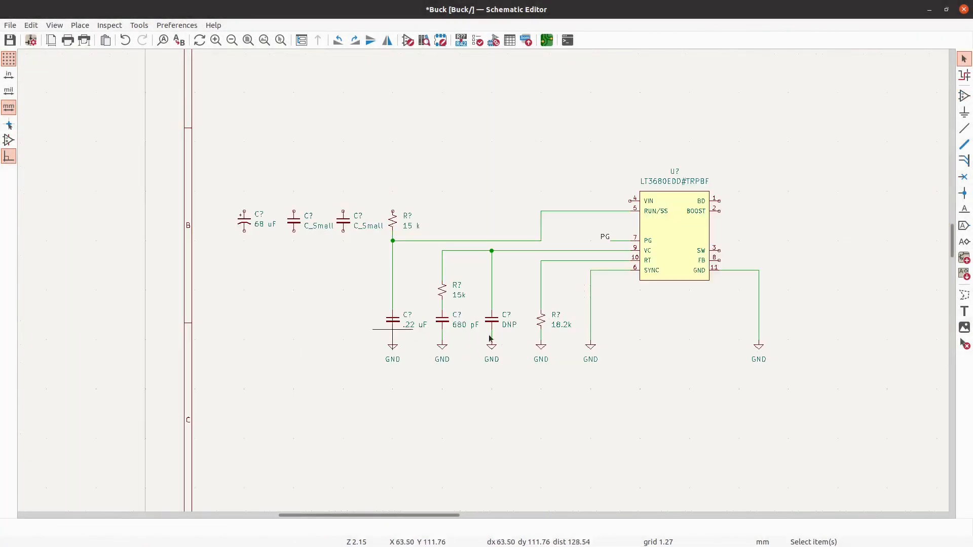
scroll(713, 366, up, 1)
drag(813, 396, 317, 129)
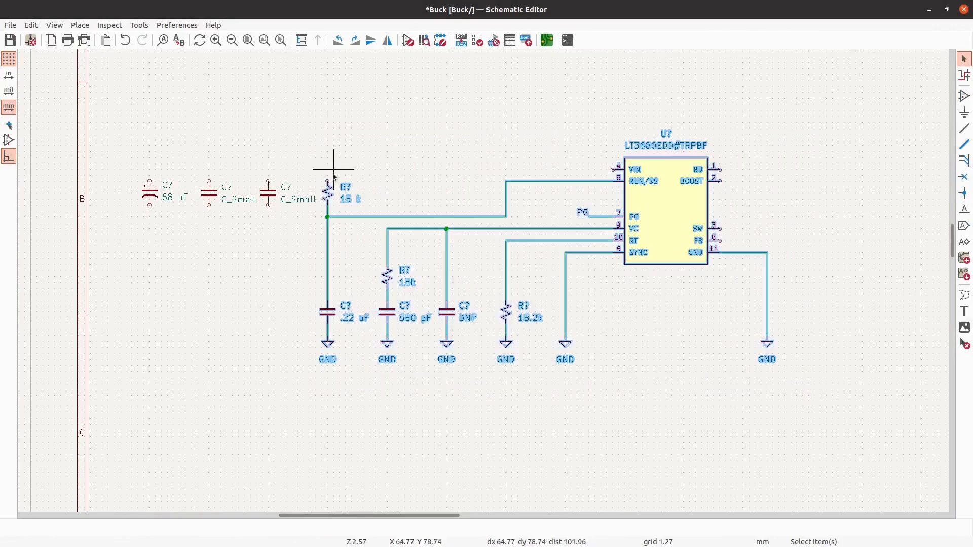
key(m)
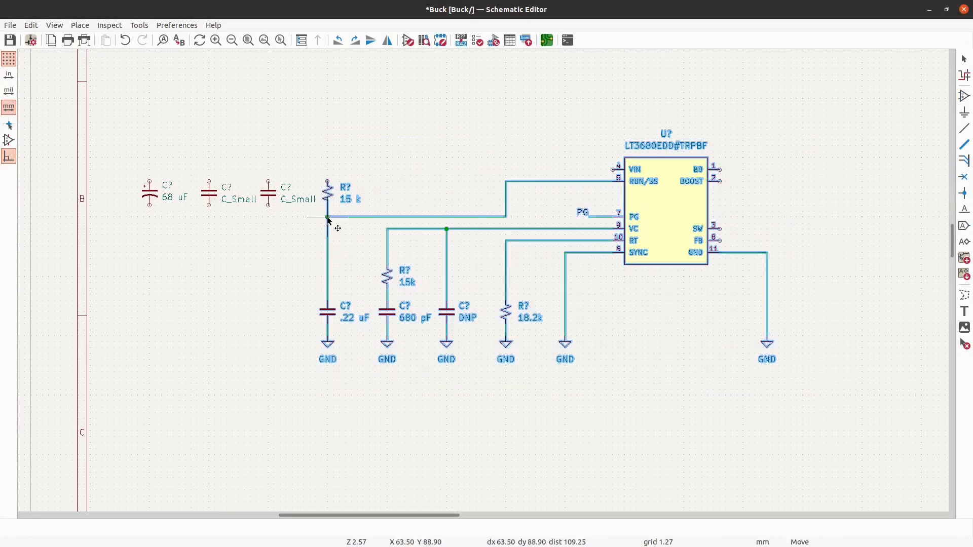
click(388, 221)
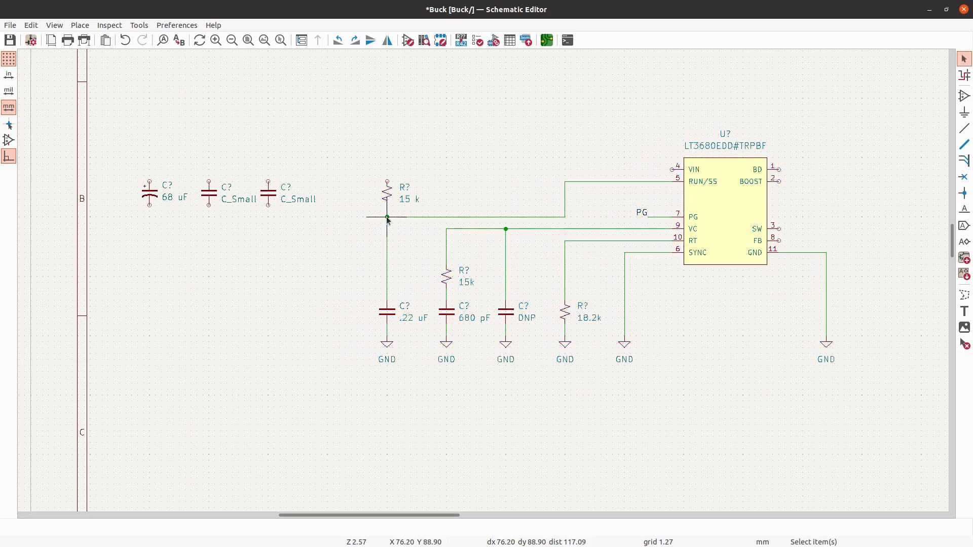
- Set the values of both C_Small capacitors beside the 68 uF capacitor to 10 uF
scroll(208, 169, up, 2)
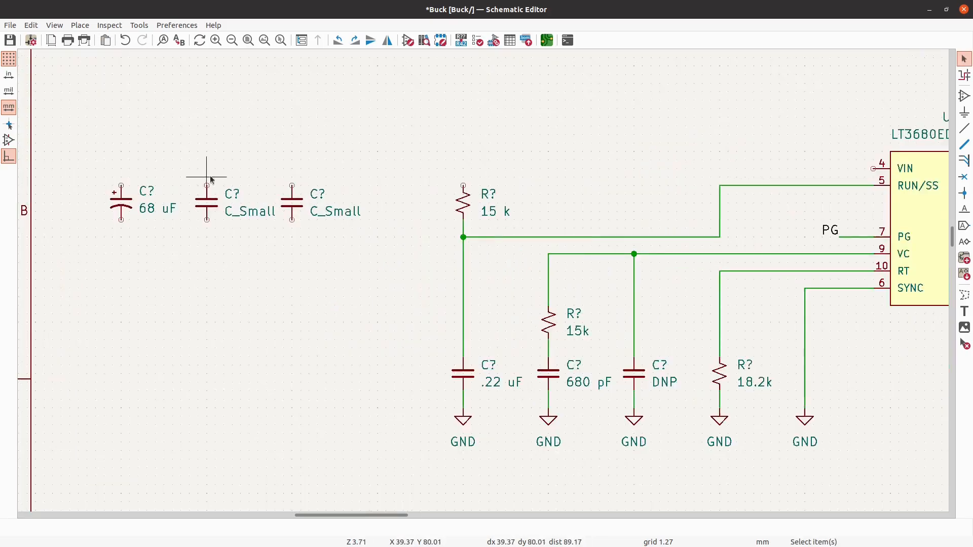
click(208, 208)
text(v)
text(10 uF)
key(Return)
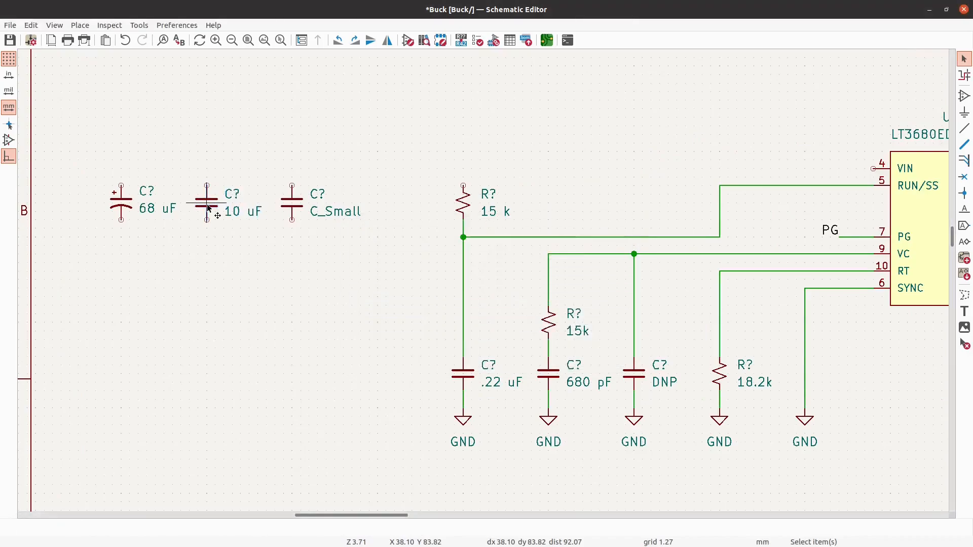
click(293, 207)
text(v10 uF)
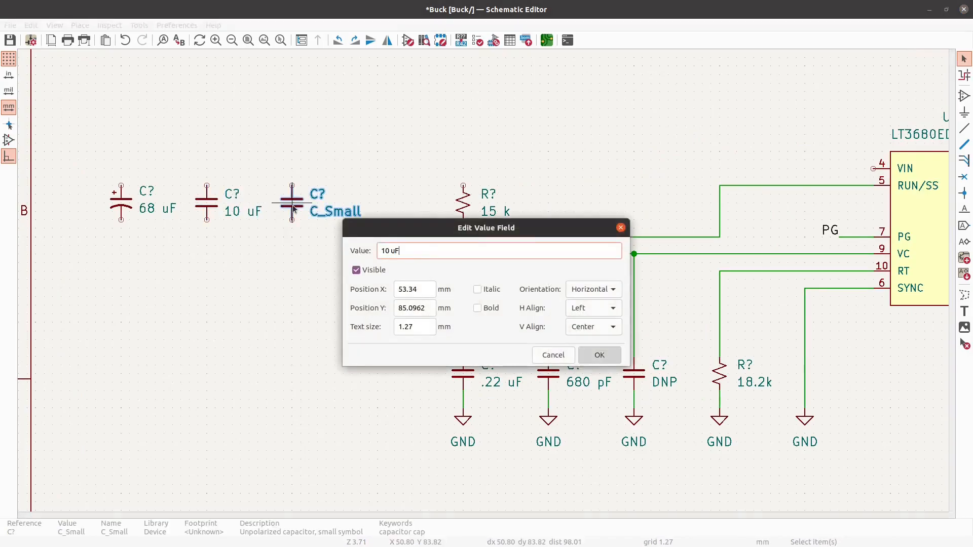
key(Return)
text(v10 uF)
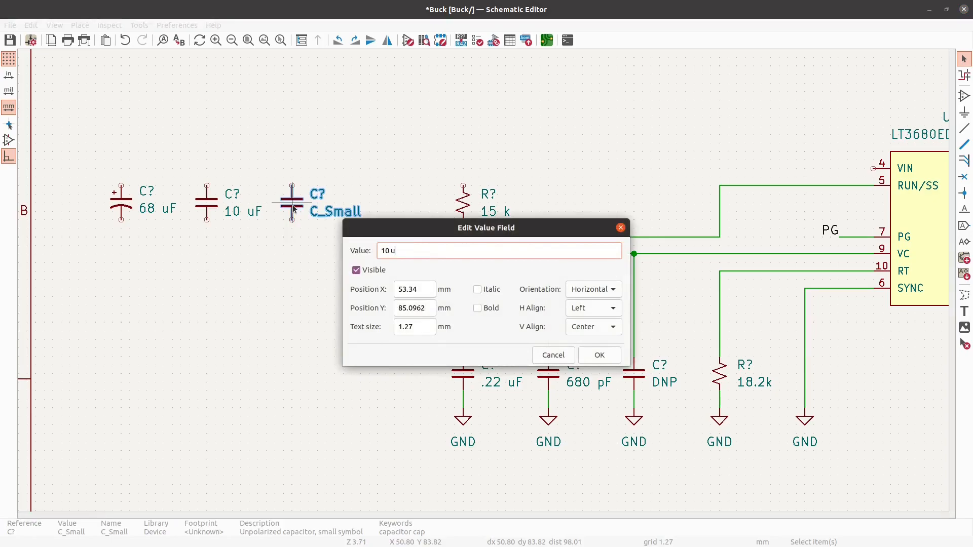
key(Return)
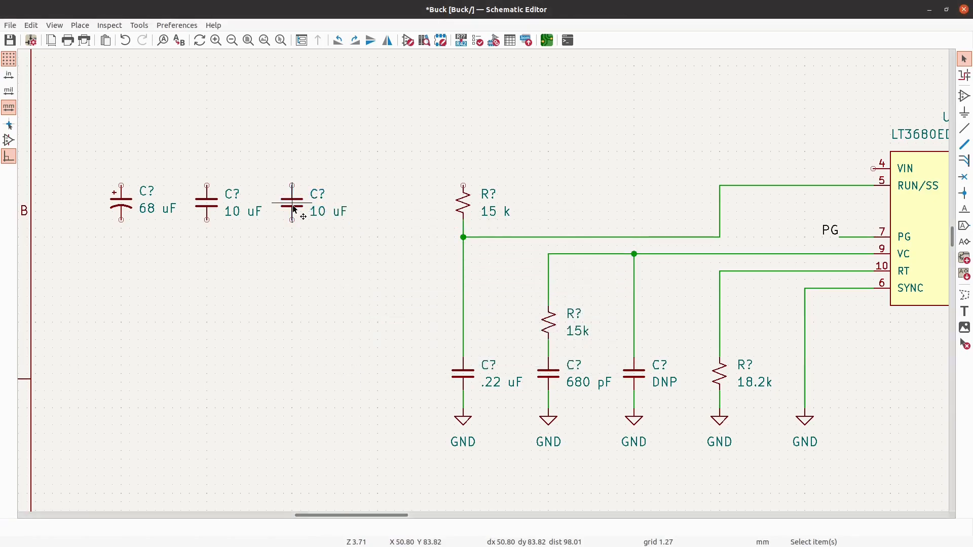
- Place another C_Small capacitor between the second 10 uF capacitor and the 15 k resistor and set its value to .1 uF
click(965, 95)
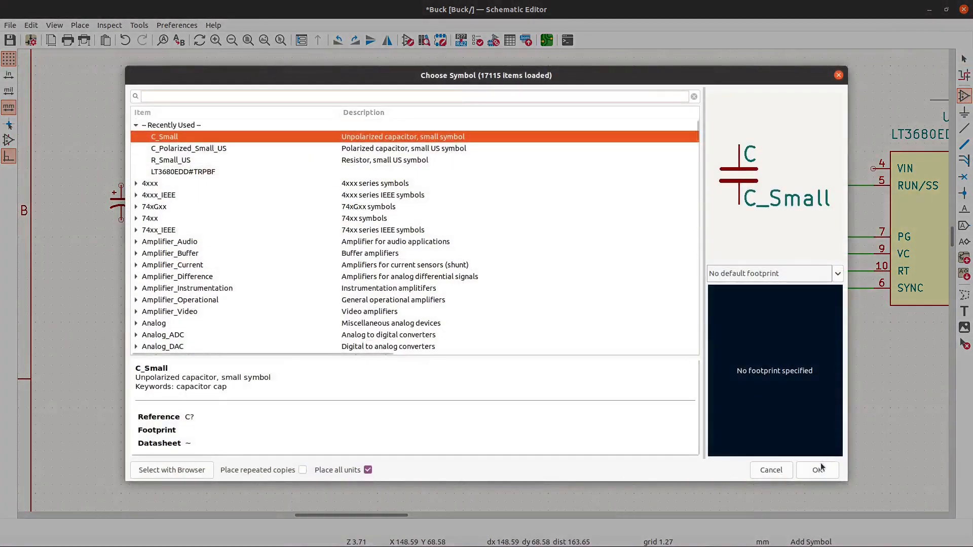
click(820, 464)
click(375, 203)
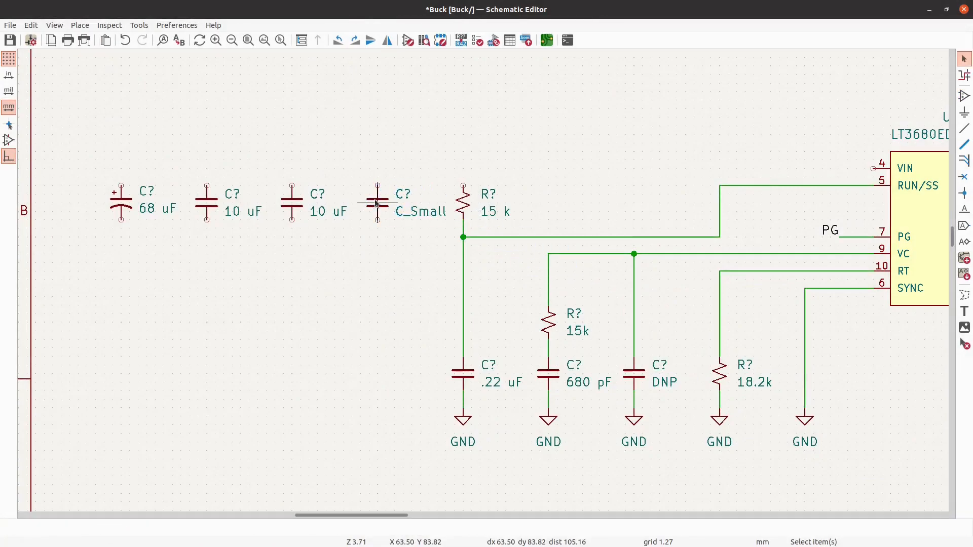
text(v.1)
text( uF)
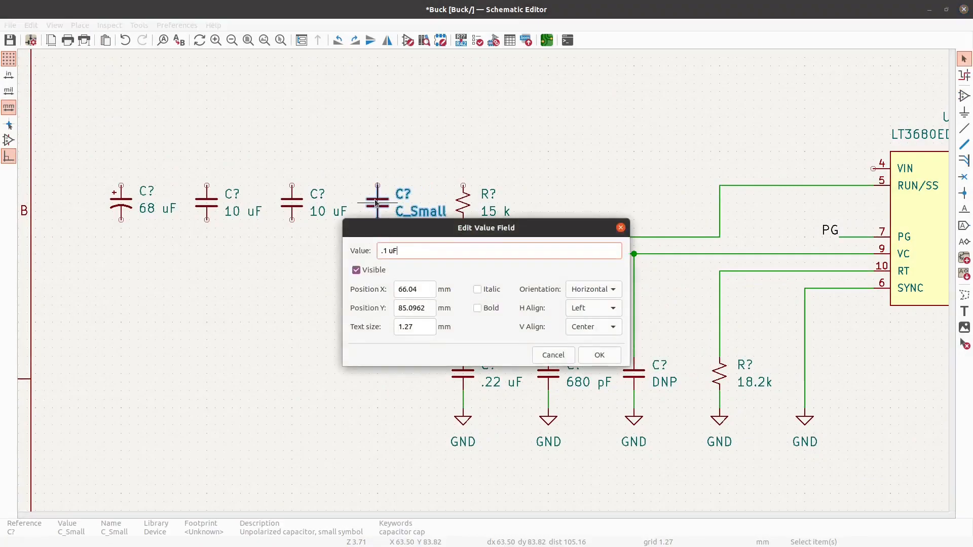
key(Return)
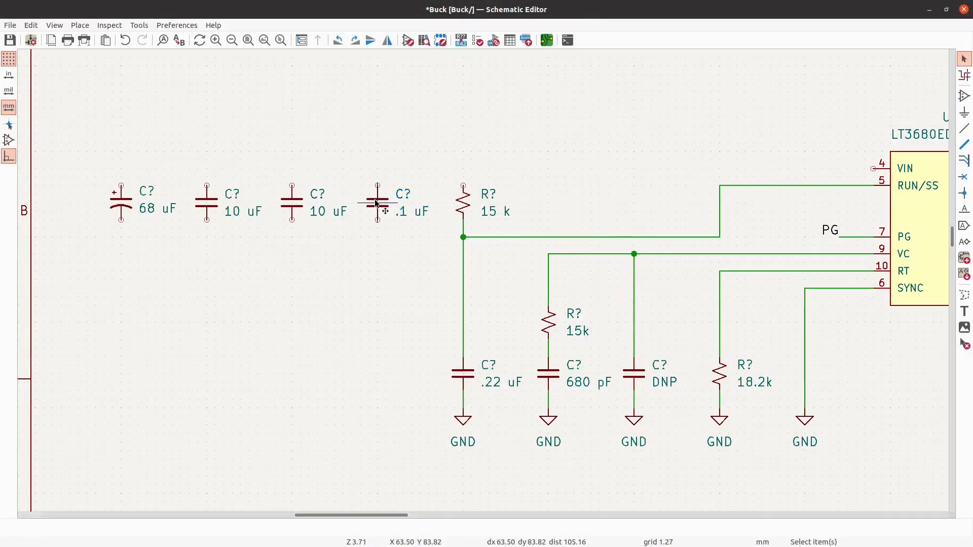
- Place a GND power symbol below each of the four unconnected input capacitors and save the schematic
click(965, 115)
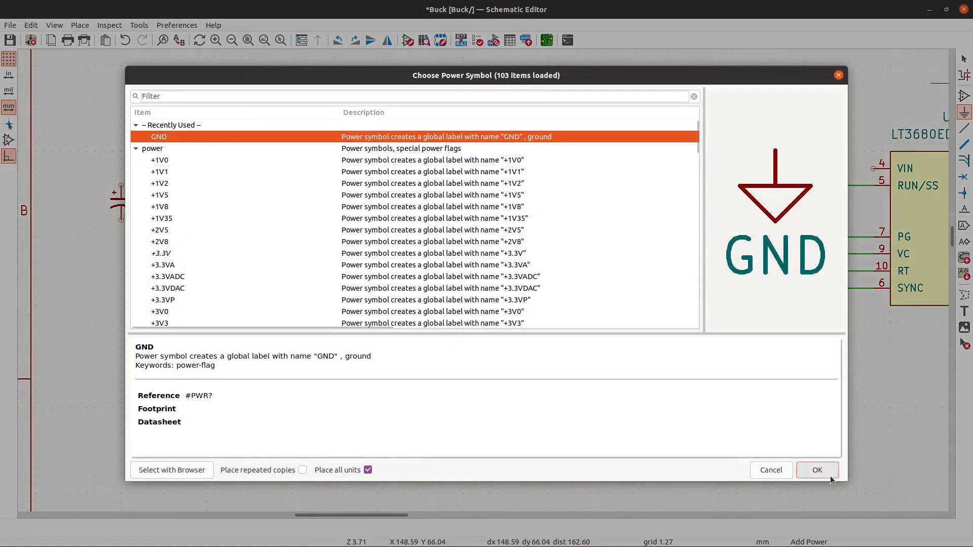
click(828, 473)
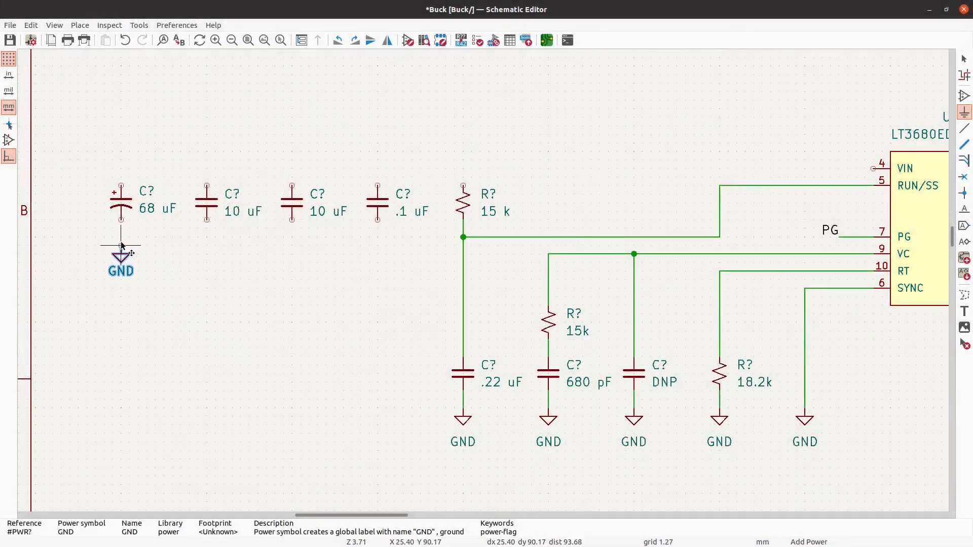
click(122, 244)
click(207, 241)
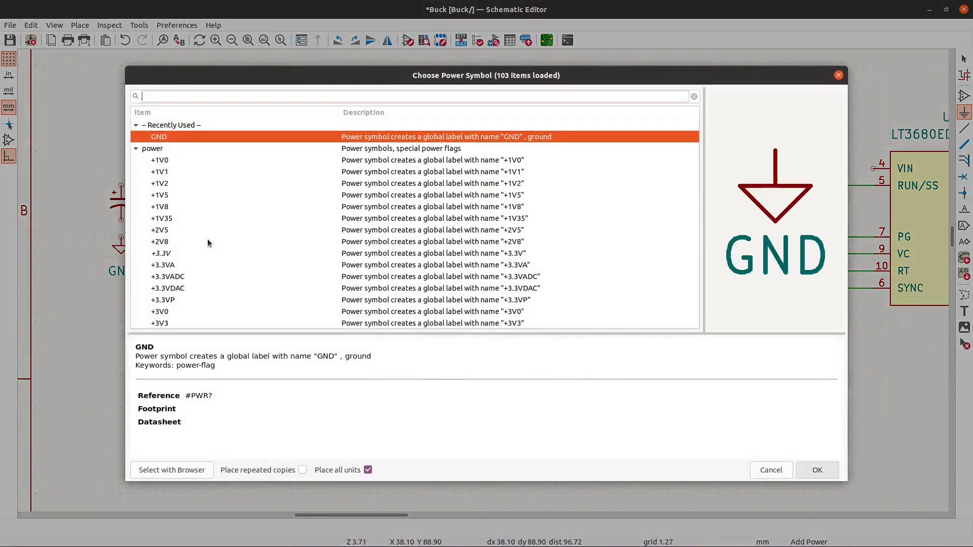
key(Return)
click(208, 240)
click(290, 238)
key(Return)
click(292, 238)
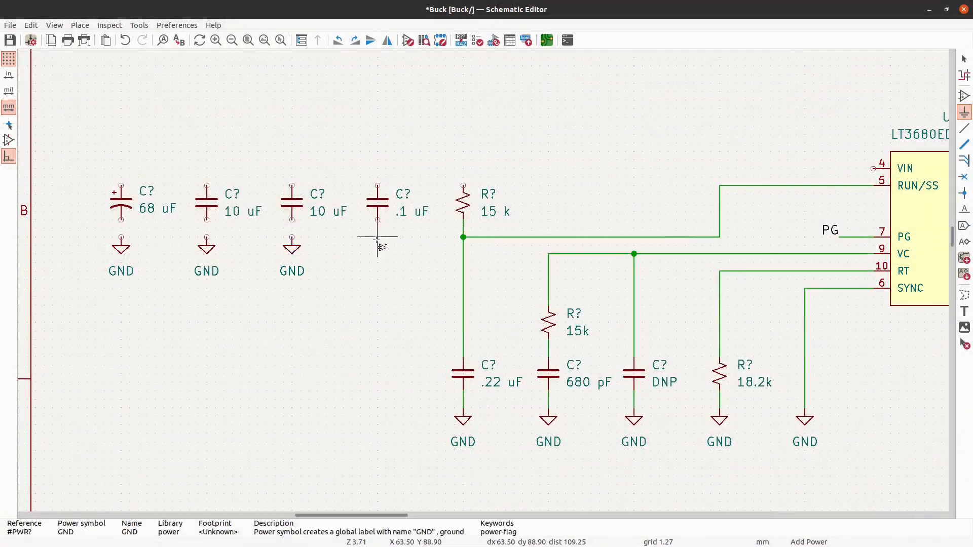
click(378, 238)
key(Return)
click(378, 238)
key(Escape)
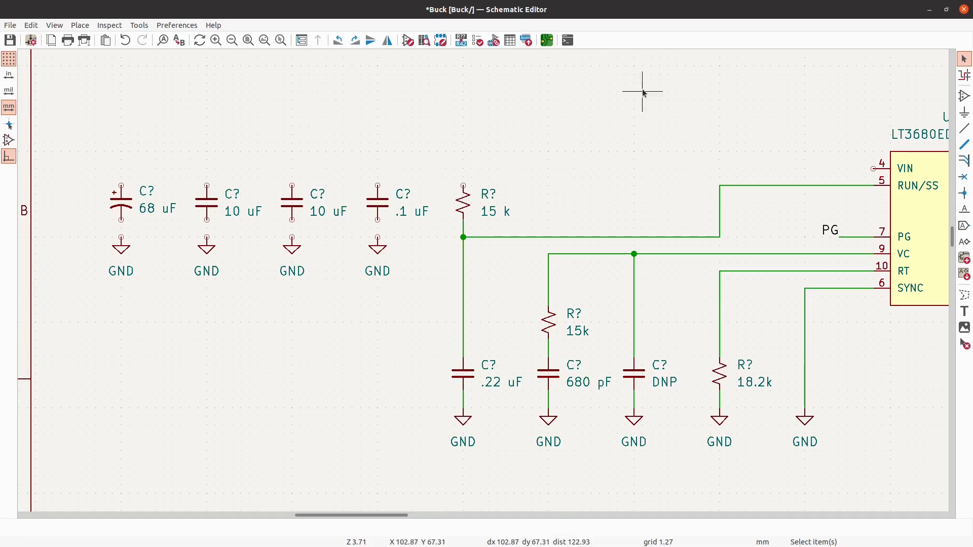
key(ctrl+s)
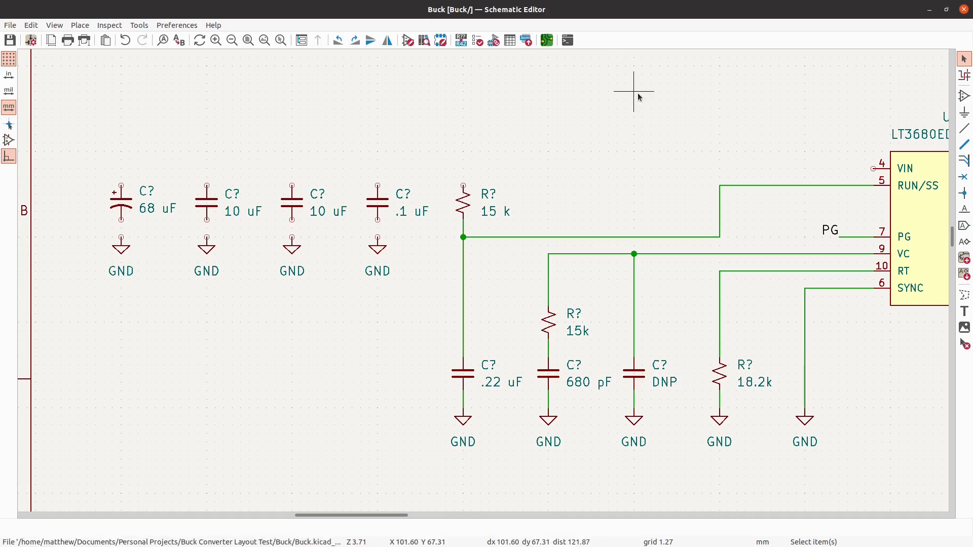
- Force-close the Schematic Editor window by running xkill in a terminal, and close the terminal and the file browser
key(ctrl+alt+Delete)
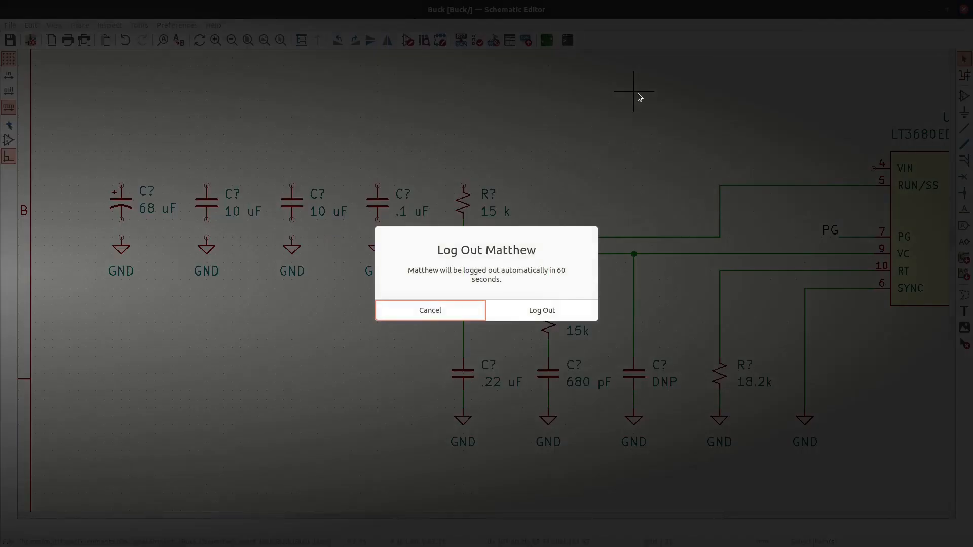
key(Escape)
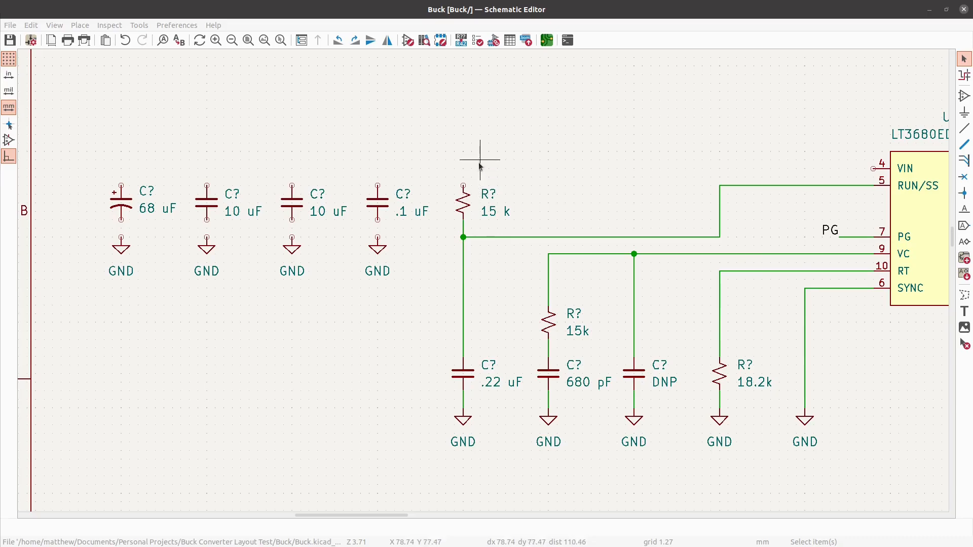
key(ctrl+alt+t)
text(xkill)
key(Return)
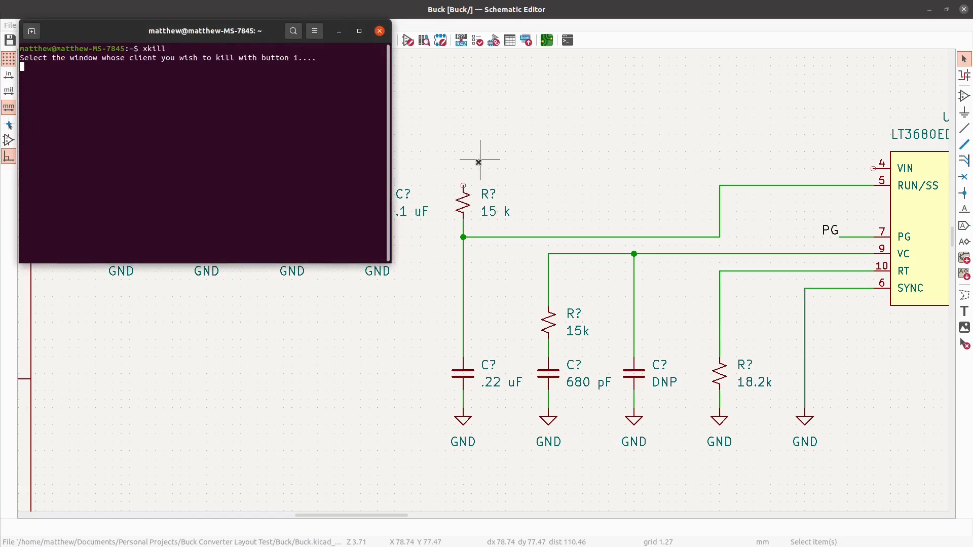
click(575, 115)
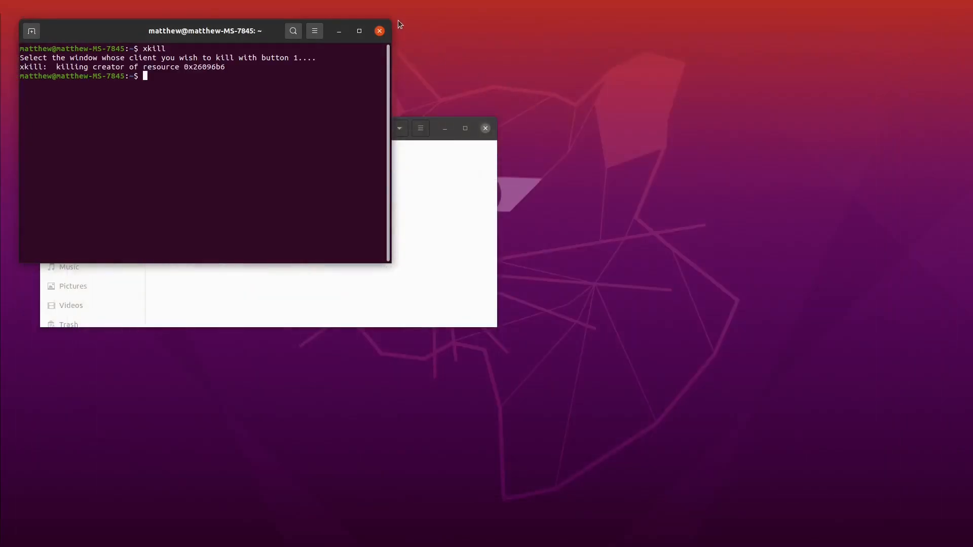
click(380, 32)
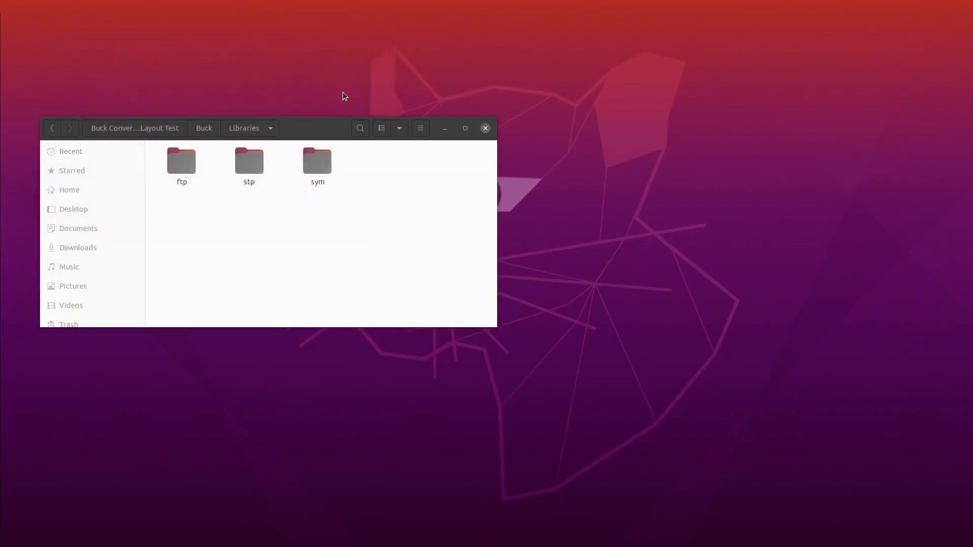
click(485, 128)
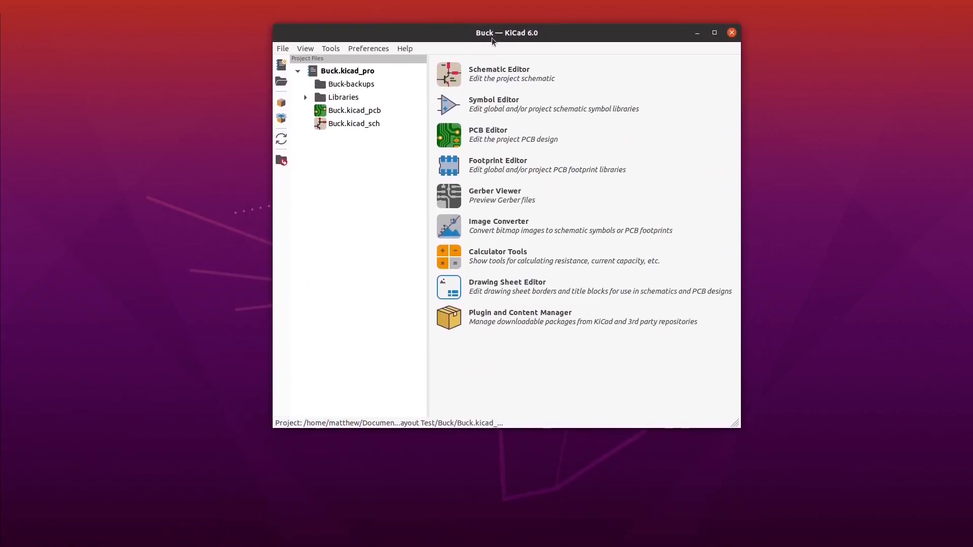
- Reopen the Buck project's schematic from the KiCad project manager and accept restoring the last saved edits
click(455, 74)
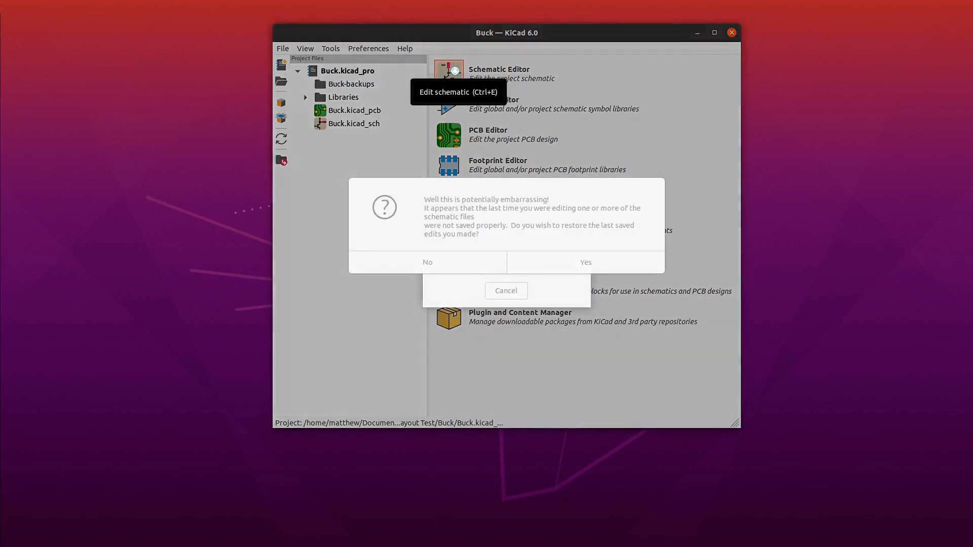
click(561, 262)
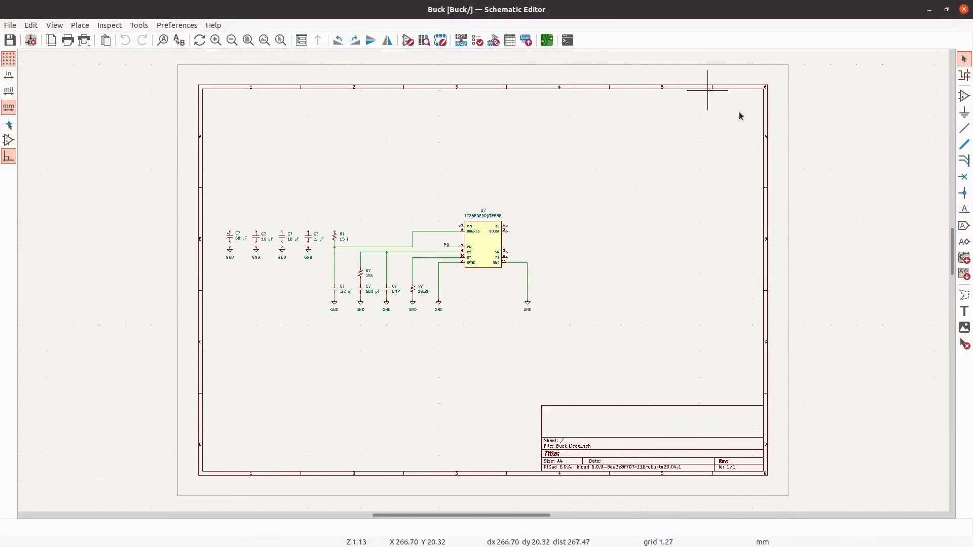
click(964, 112)
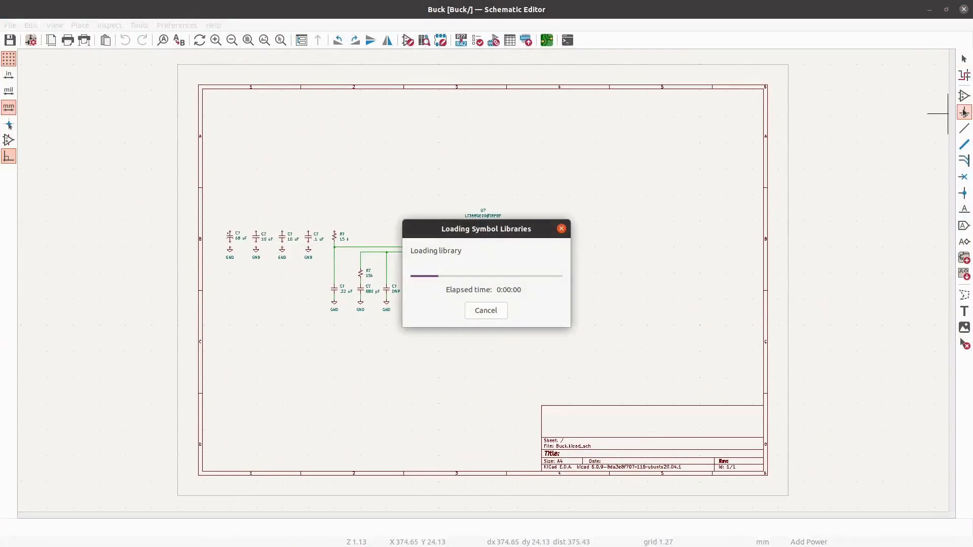
key(Escape)
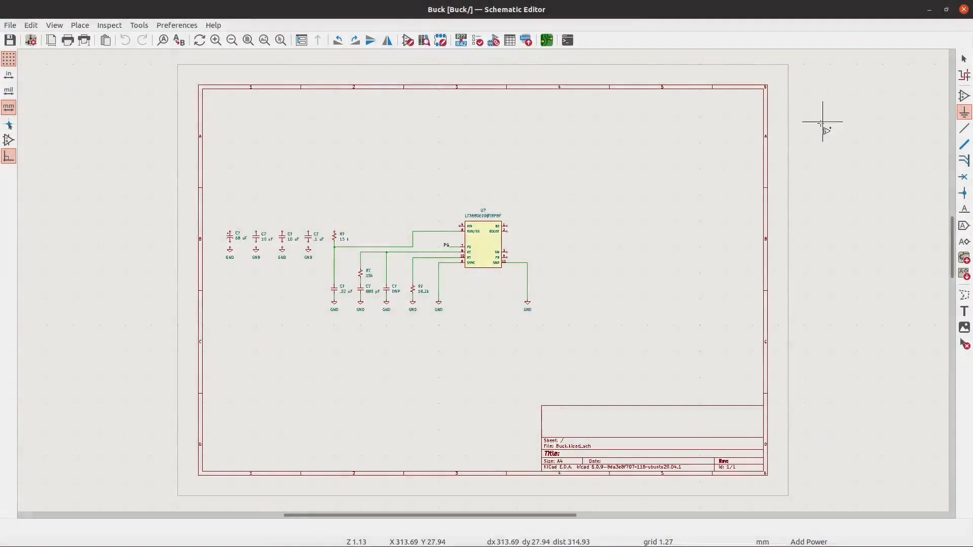
- Wire the VIN pin of the LT3680EDD#TRPBF to the positive pin of the 68 uF capacitor
scroll(830, 122, up, 3)
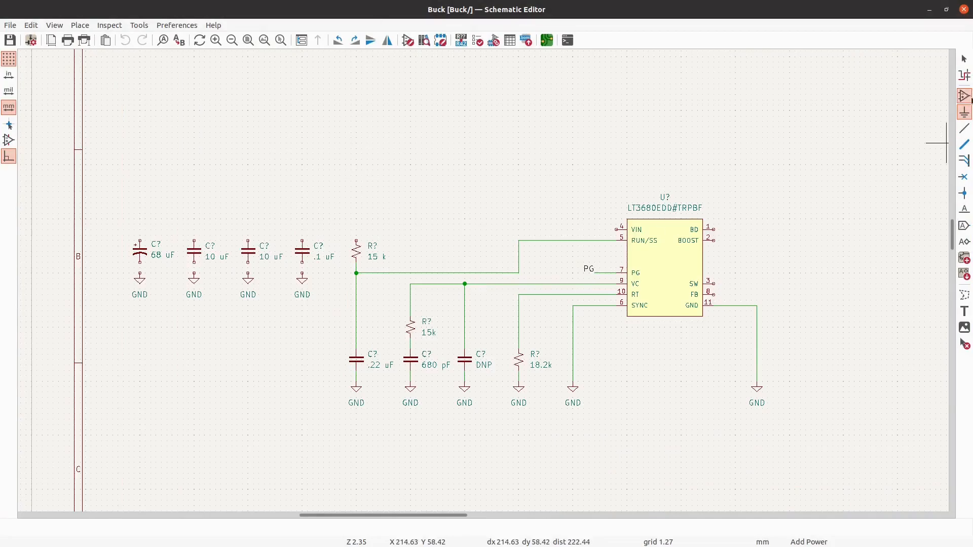
key(w)
scroll(86, 237, up, 1)
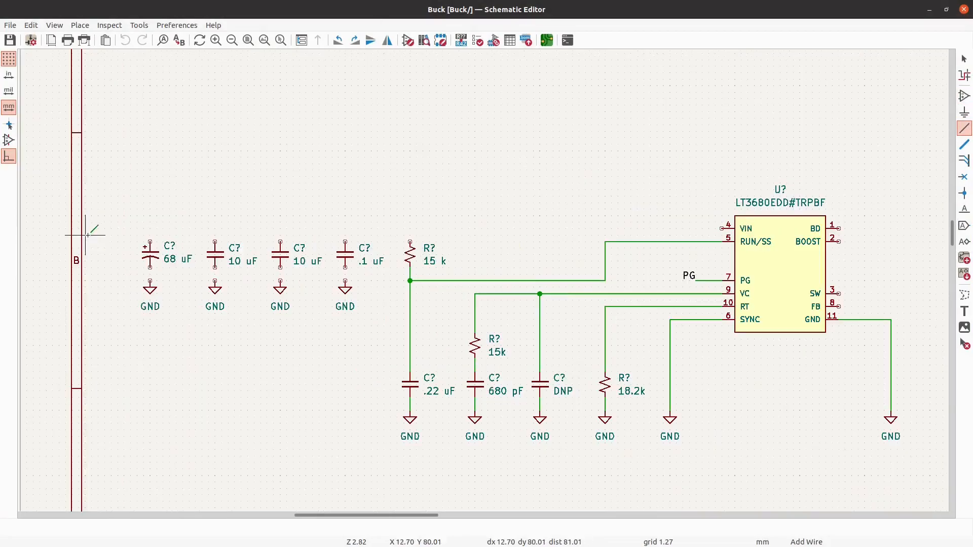
click(722, 229)
click(150, 242)
scroll(157, 269, up, 2)
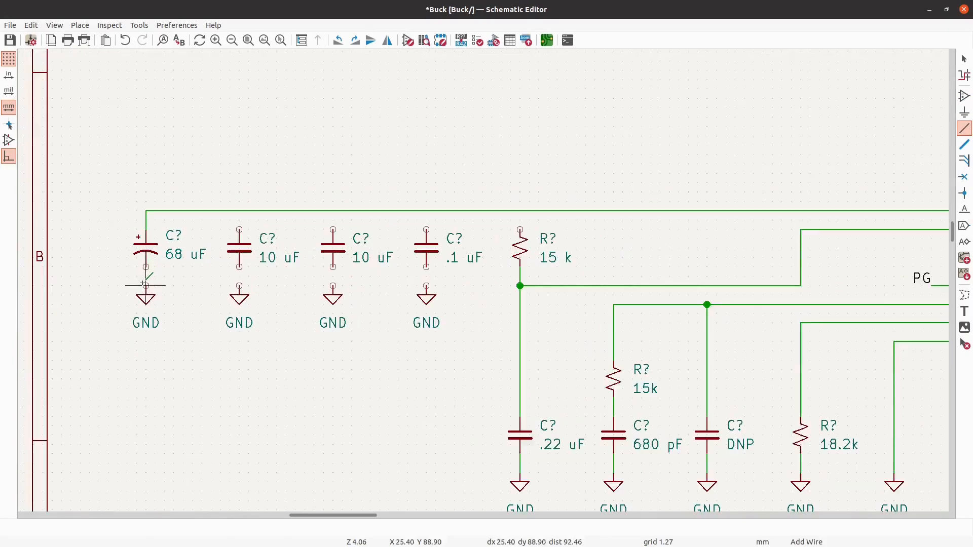
key(Escape)
- Move the four input capacitors' GND symbols 15.24 mm down and place an R_Small_US resistor below the second 10 uF capacitor
drag(459, 359, 145, 286)
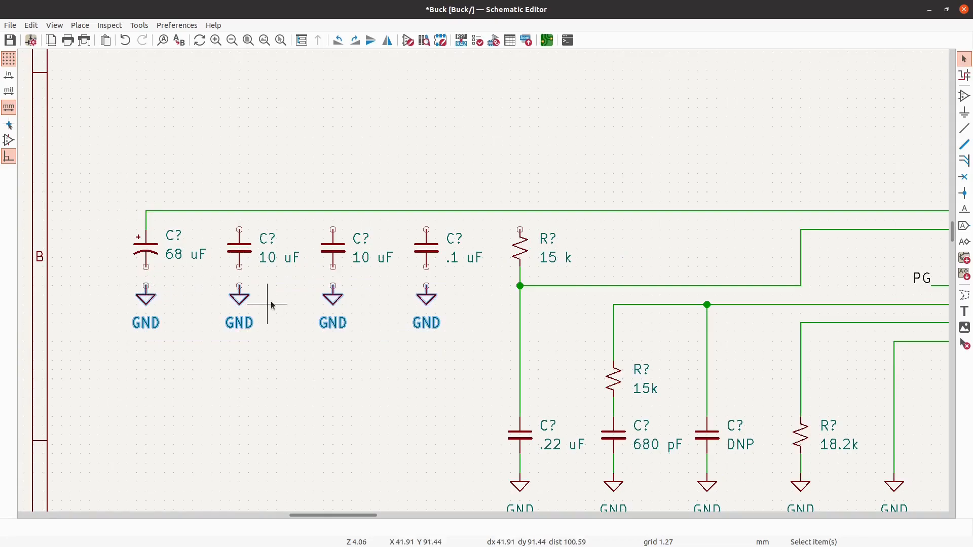
drag(239, 305, 239, 417)
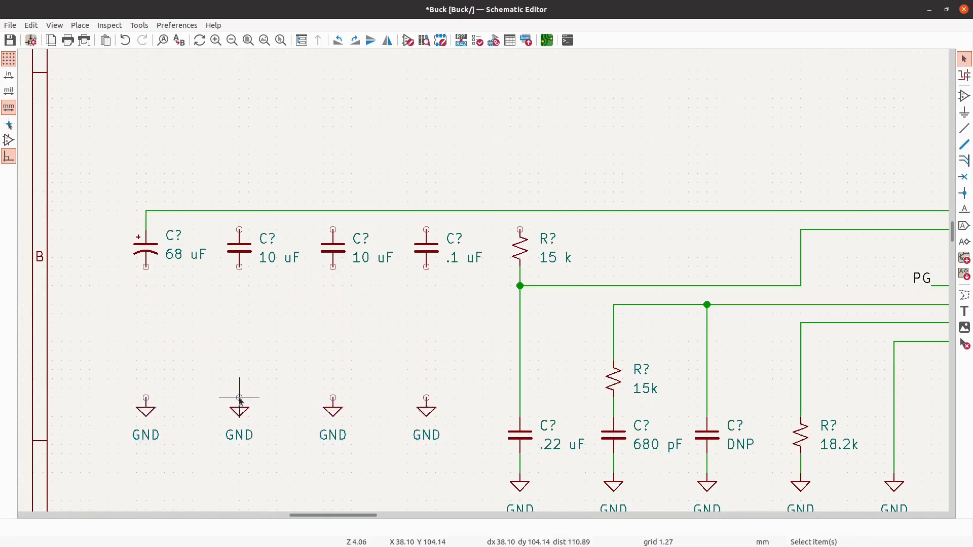
click(964, 96)
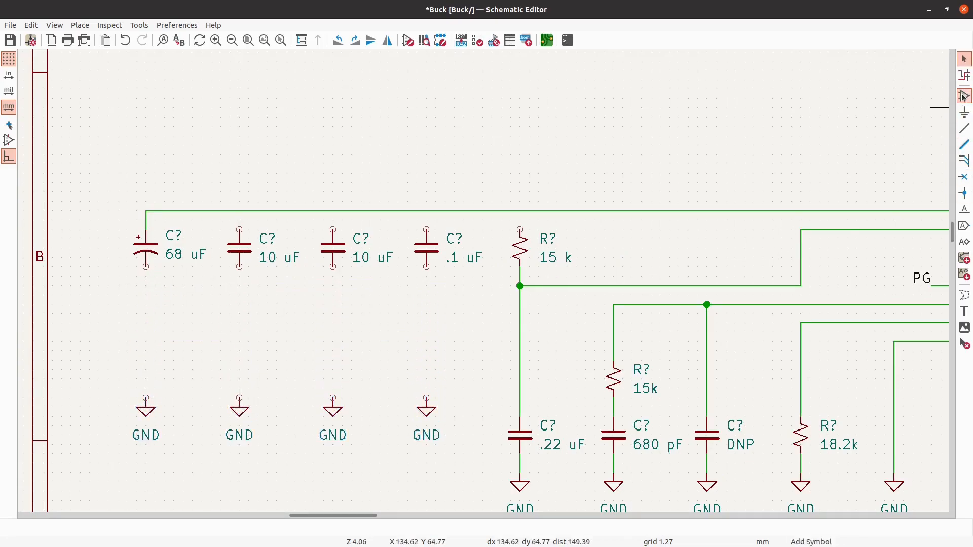
click(390, 263)
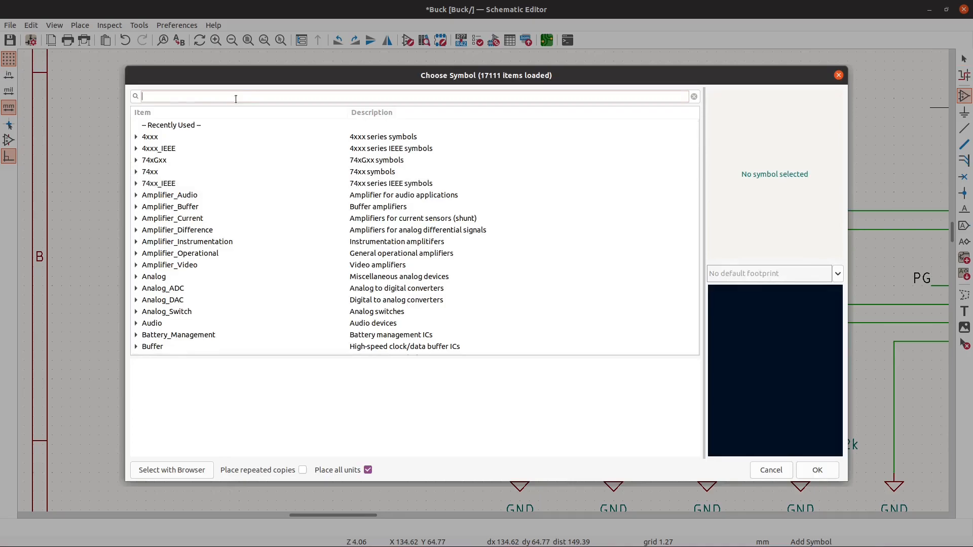
text(sist)
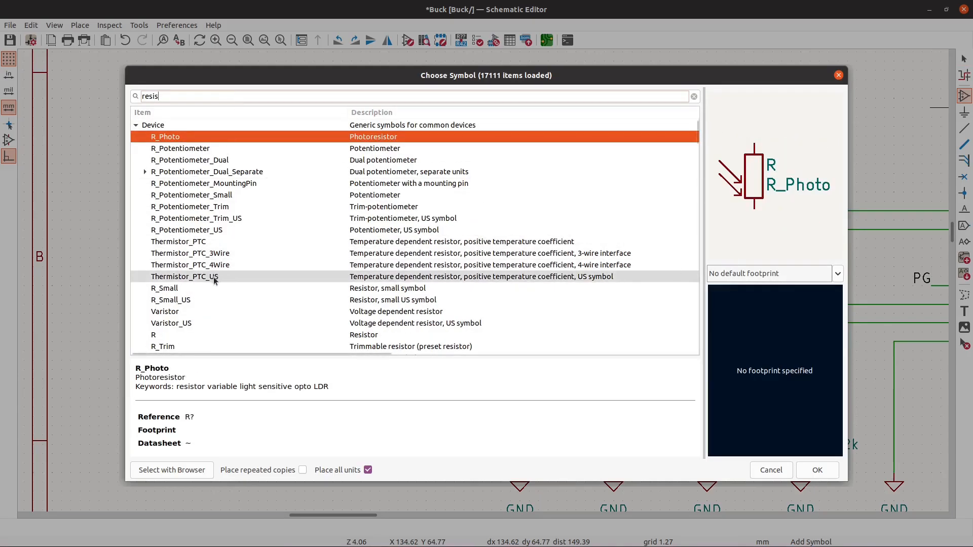
click(214, 300)
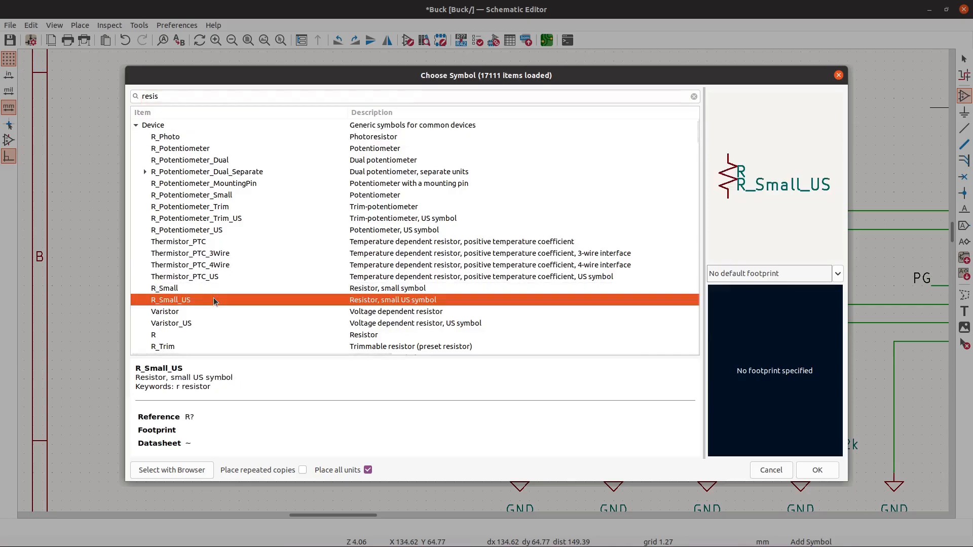
click(815, 471)
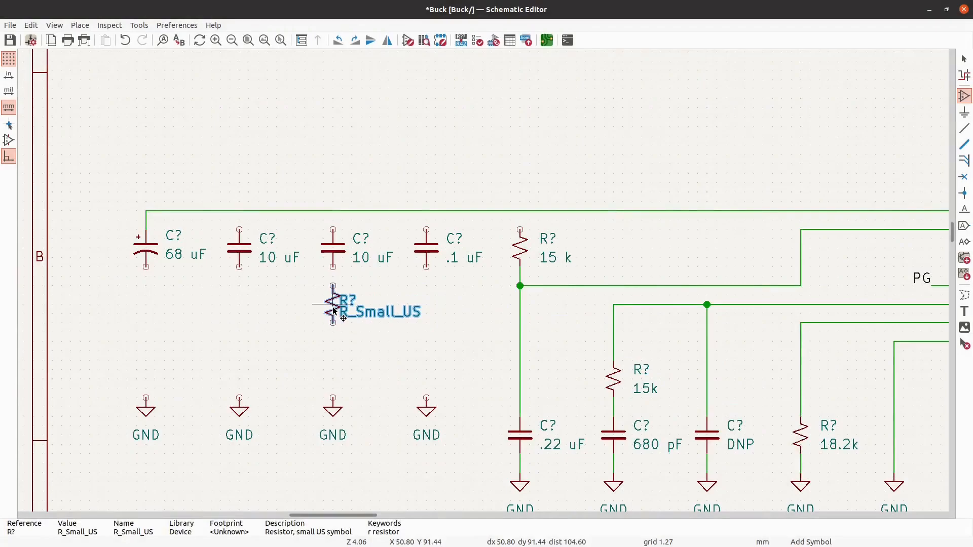
click(334, 310)
- Set the new resistor's value to .5 R and move the four GND symbols up 7.62 mm
key(v)
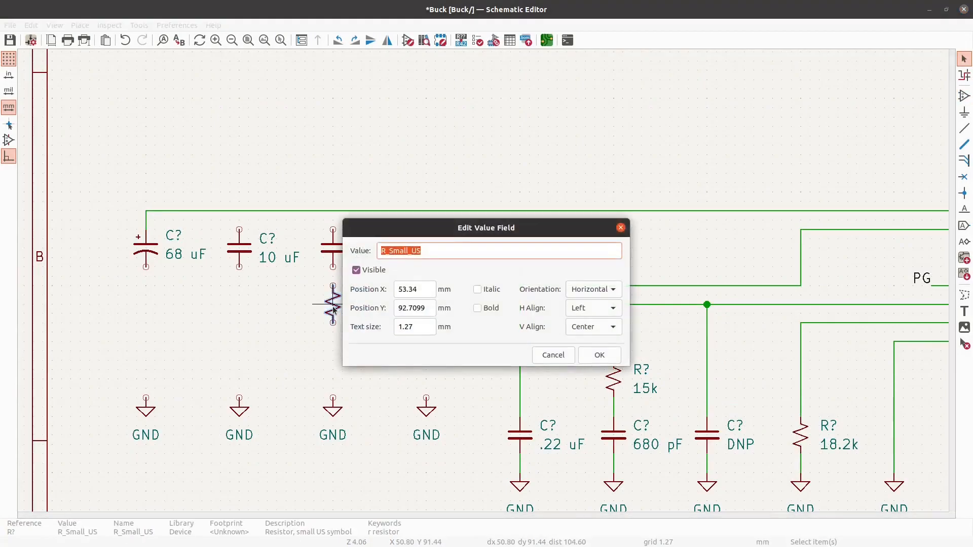
text(.5 R)
key(Return)
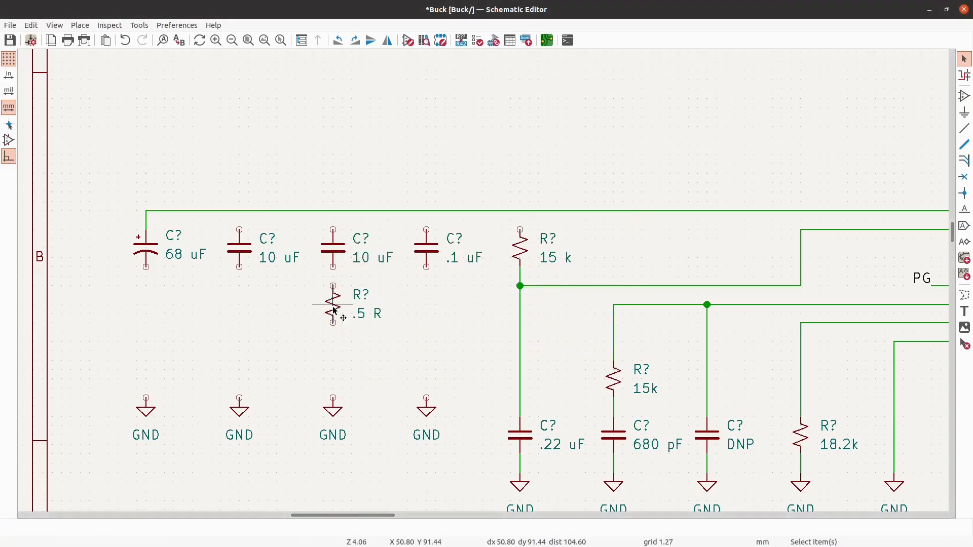
drag(301, 425, 91, 389)
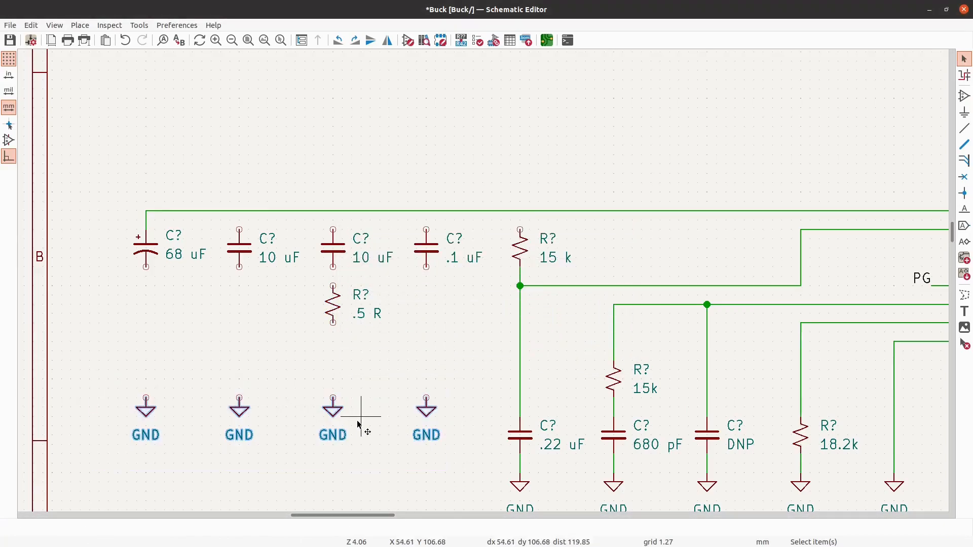
drag(339, 415, 338, 358)
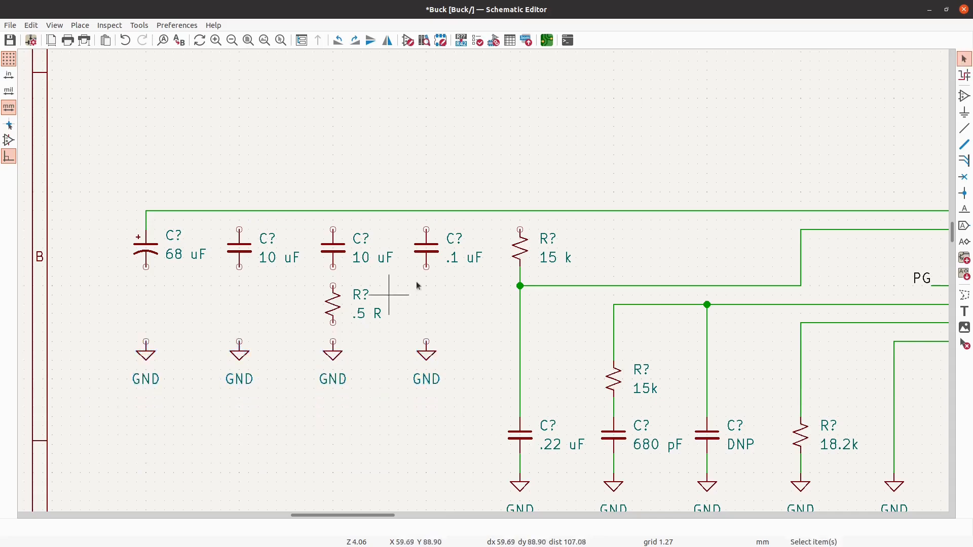
- Wire the upper pins of the upper 15 k resistor, the .1 uF capacitor and both 10 uF capacitors to the VIN wire
click(965, 112)
key(w)
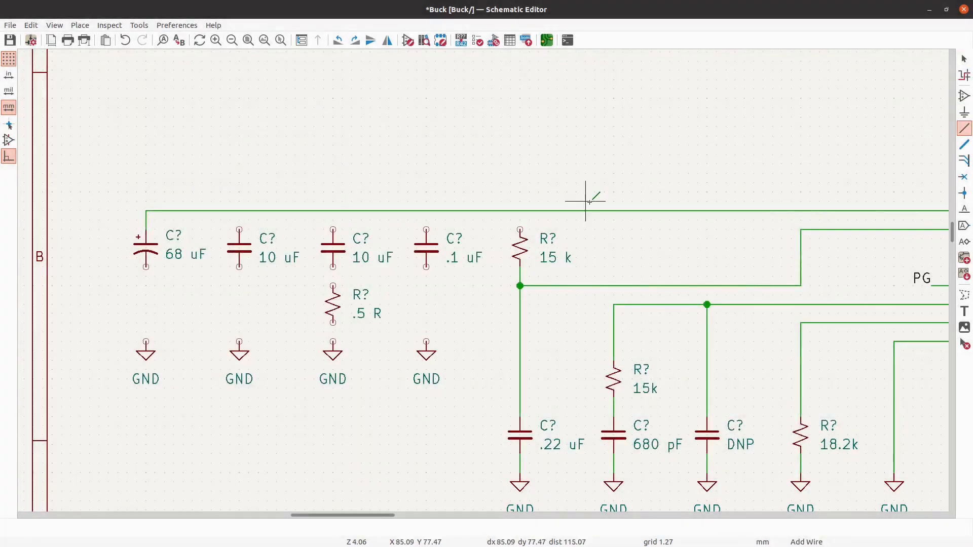
click(520, 211)
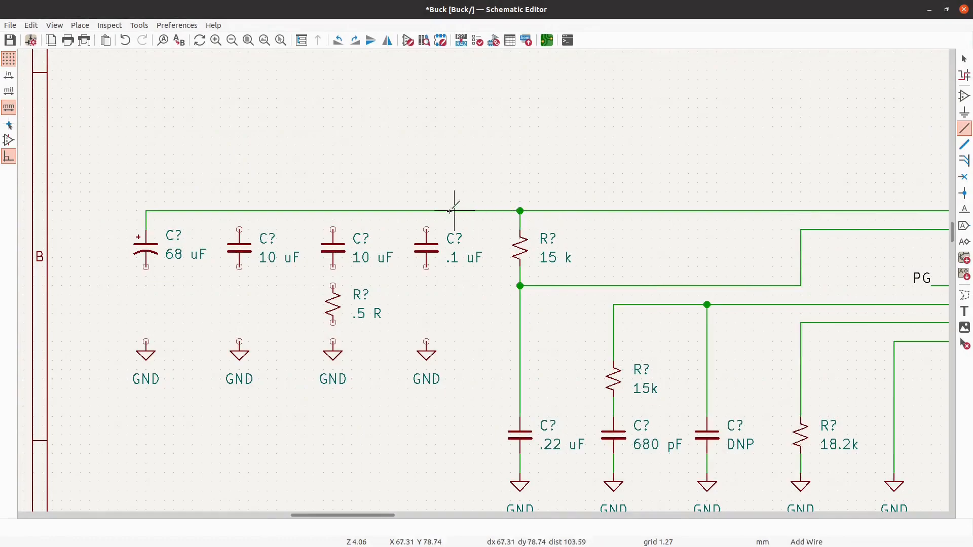
click(426, 211)
click(427, 230)
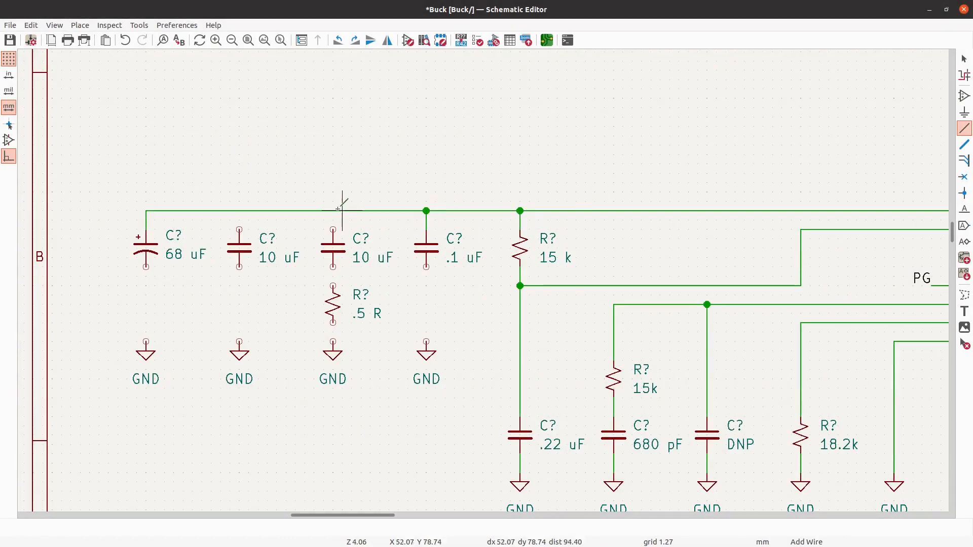
click(333, 230)
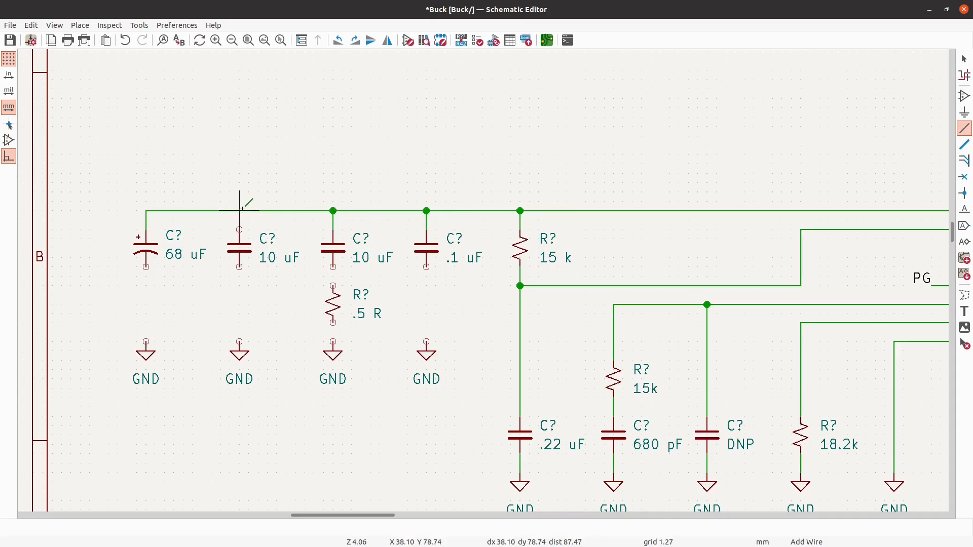
click(240, 229)
- Wire the 68 uF, .1 uF and both 10 uF capacitors to their GND symbols, the second 10 uF through the .5 R resistor, and save
click(146, 267)
click(146, 341)
click(239, 267)
click(239, 341)
click(333, 268)
click(333, 286)
click(333, 322)
click(333, 341)
click(427, 342)
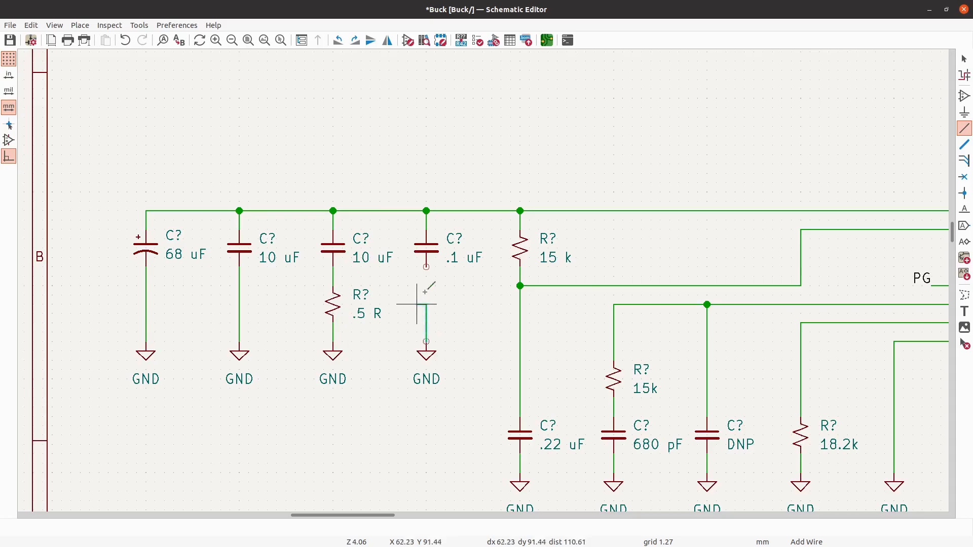
click(427, 267)
click(10, 41)
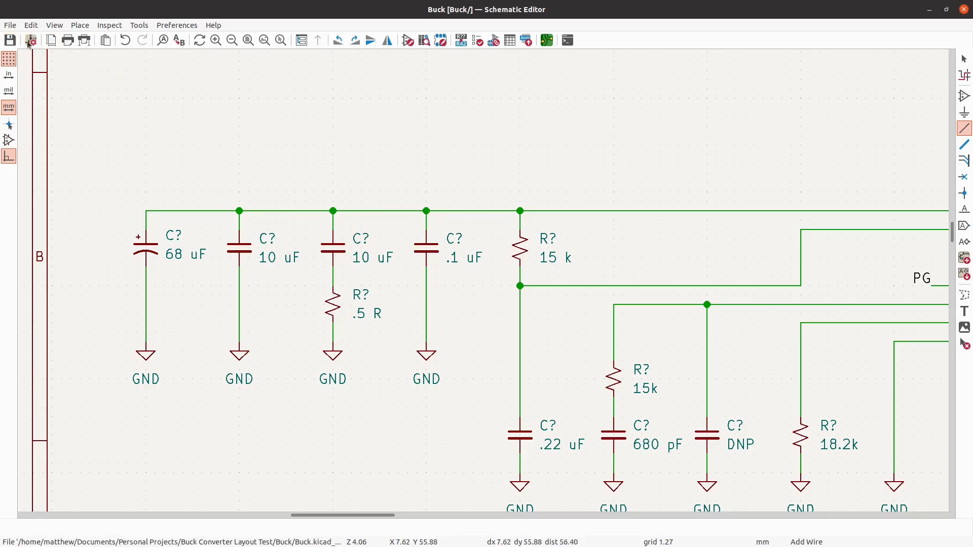
- Place a +12V power symbol directly above the 68 uF capacitor
scroll(302, 170, down, 5)
scroll(583, 169, up, 2)
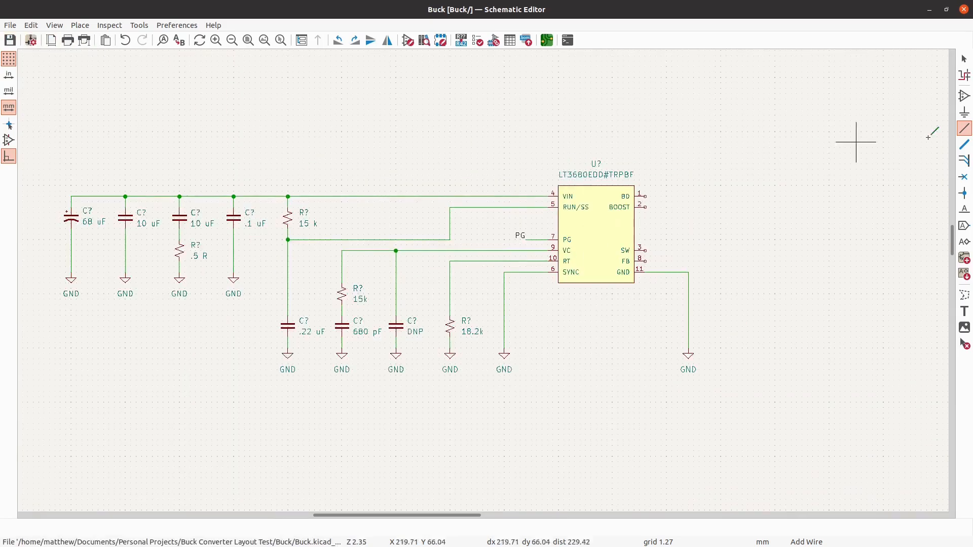
click(965, 112)
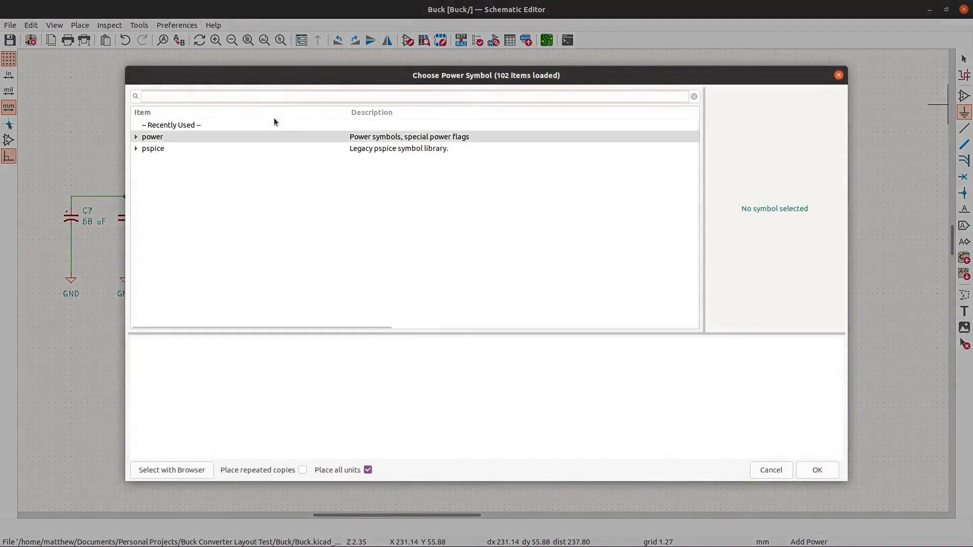
text(12 V)
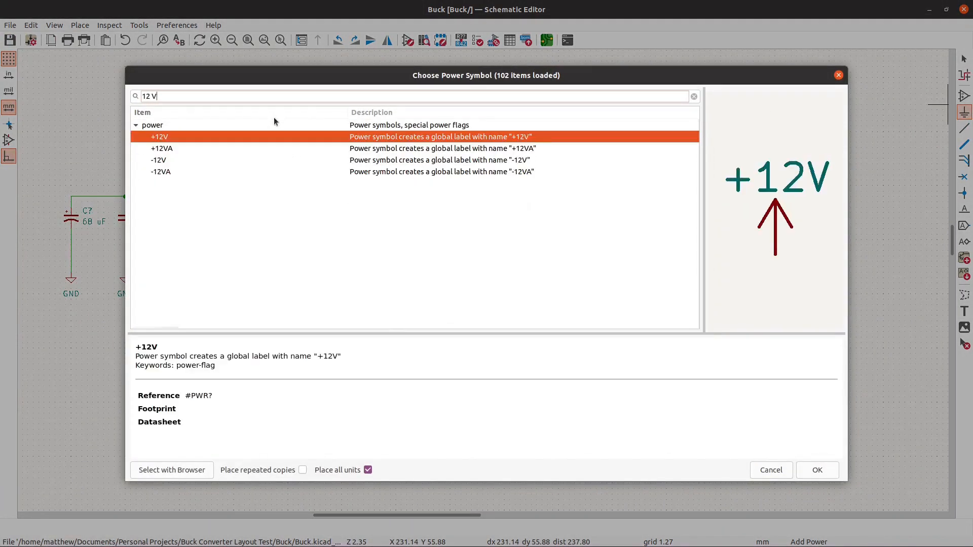
click(818, 470)
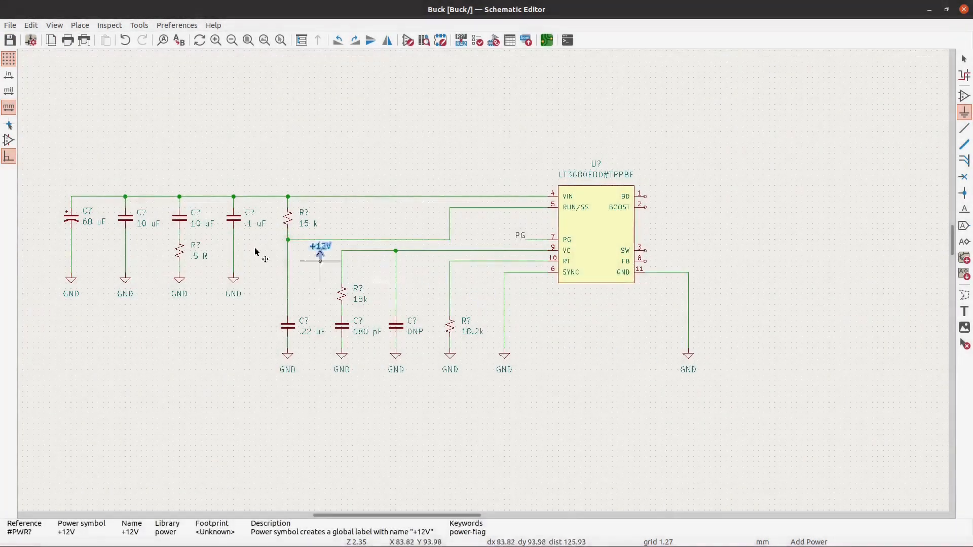
click(71, 186)
key(Escape)
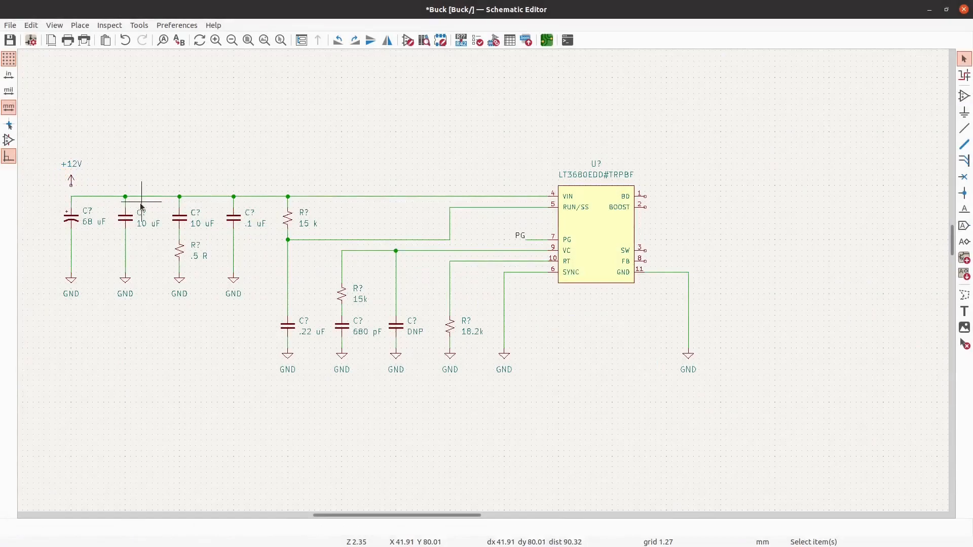
- Wire the +12V symbol to the VIN wire at its corner above the 68 uF capacitor
scroll(44, 185, up, 3)
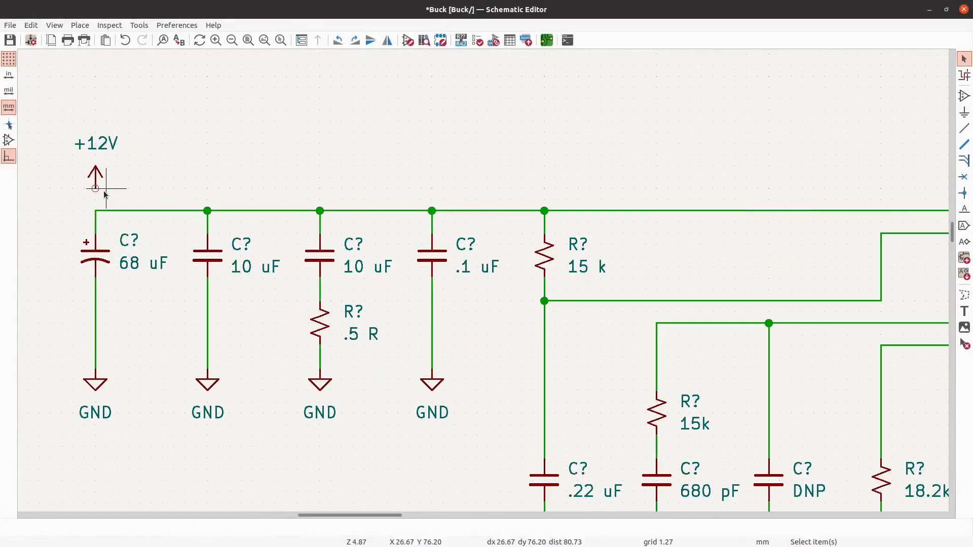
key(w)
click(95, 211)
key(Escape)
- Place a C_Small capacitor beside the LT3680EDD#TRPBF, between the levels of its BOOST and SW pins
scroll(135, 144, down, 4)
scroll(505, 185, up, 1)
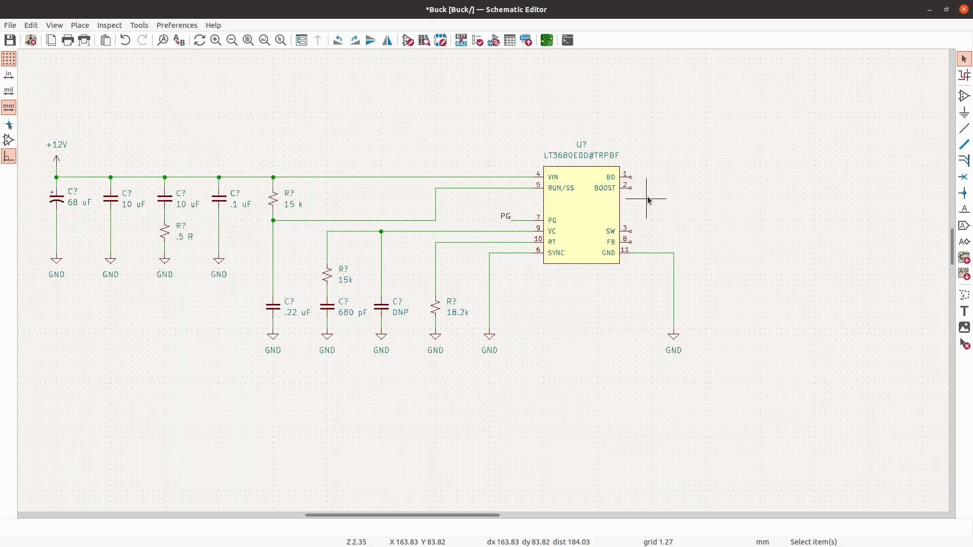
scroll(687, 174, up, 3)
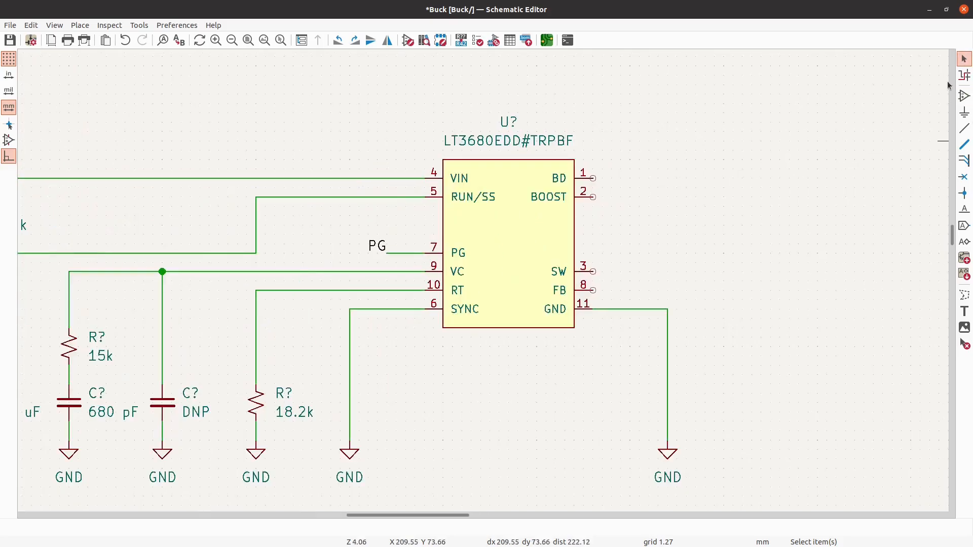
click(964, 95)
text(capc)
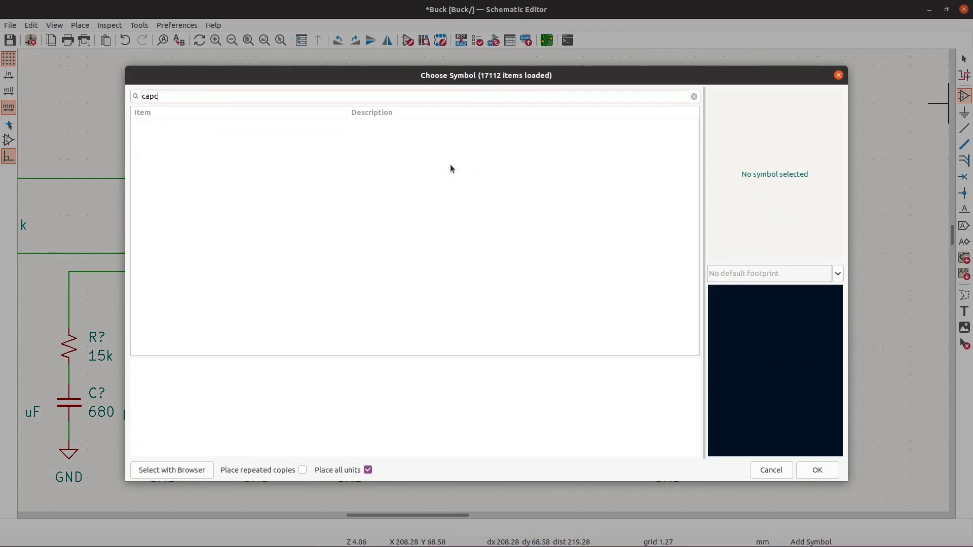
key(BackSpace)
text(ac)
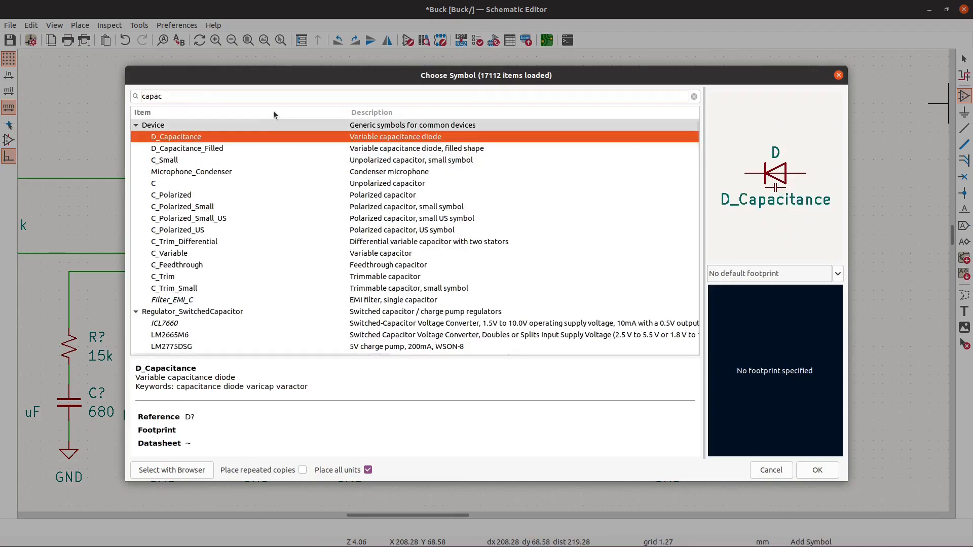
click(250, 159)
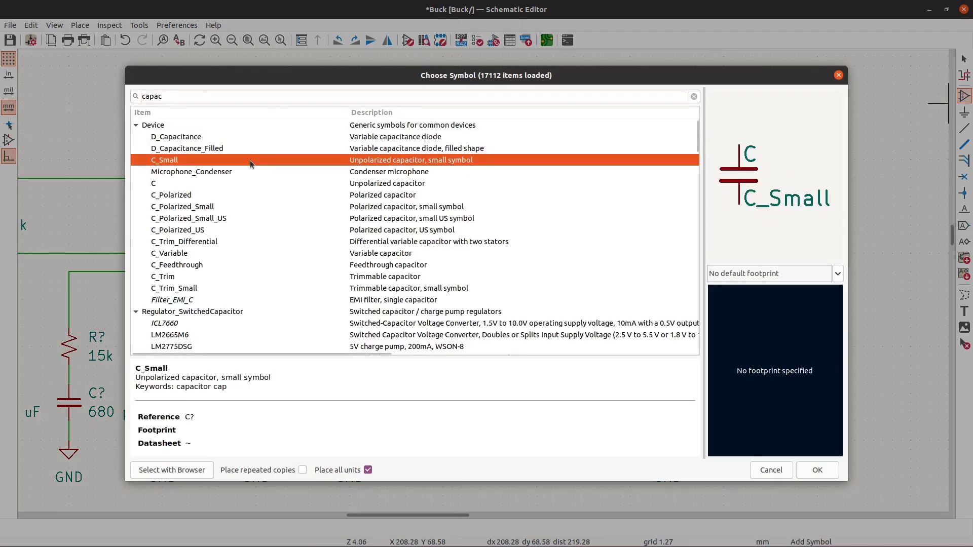
click(816, 471)
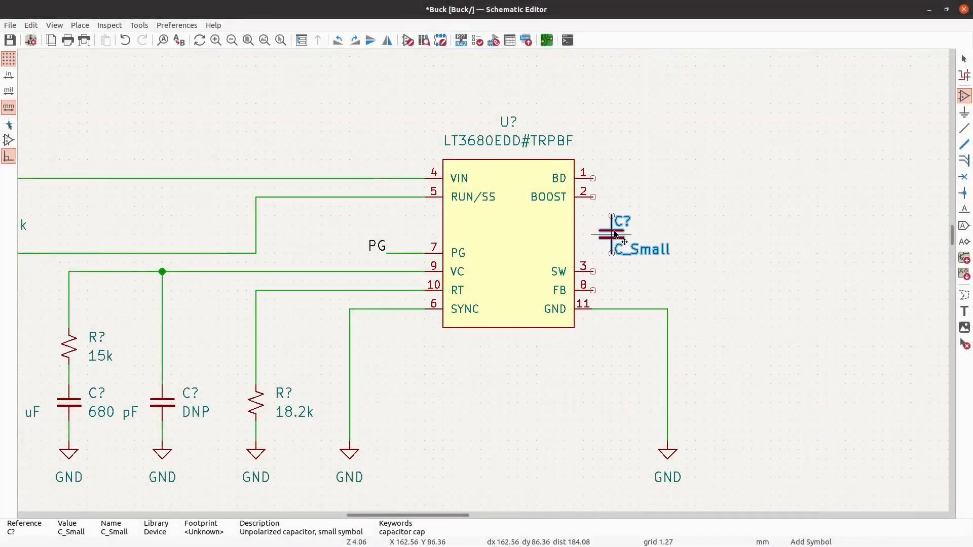
click(616, 234)
key(Escape)
- Set the new capacitor's value to .1 uF
text(v)
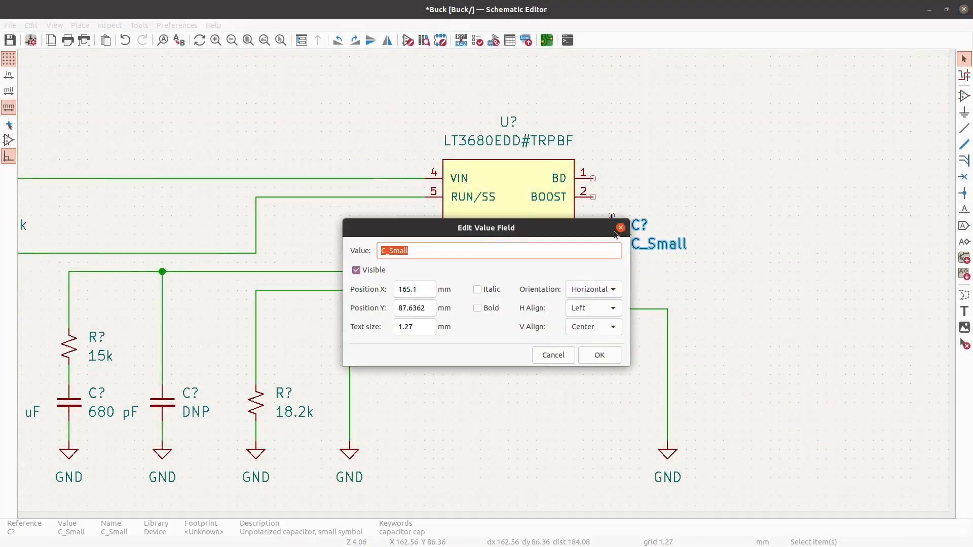
text(.1 uF)
key(Return)
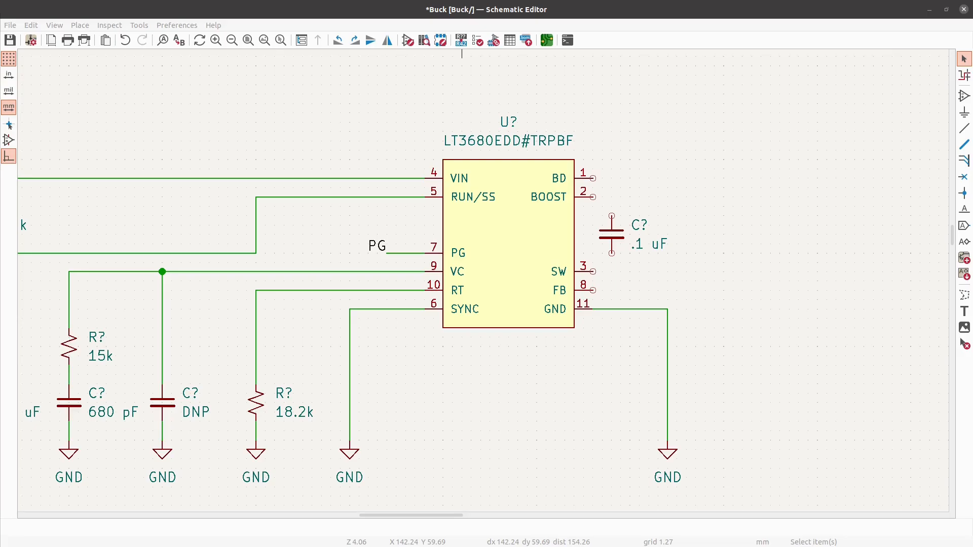
- Set the value of the capacitor beside the BOOST and SW pins to .47 uF
click(614, 241)
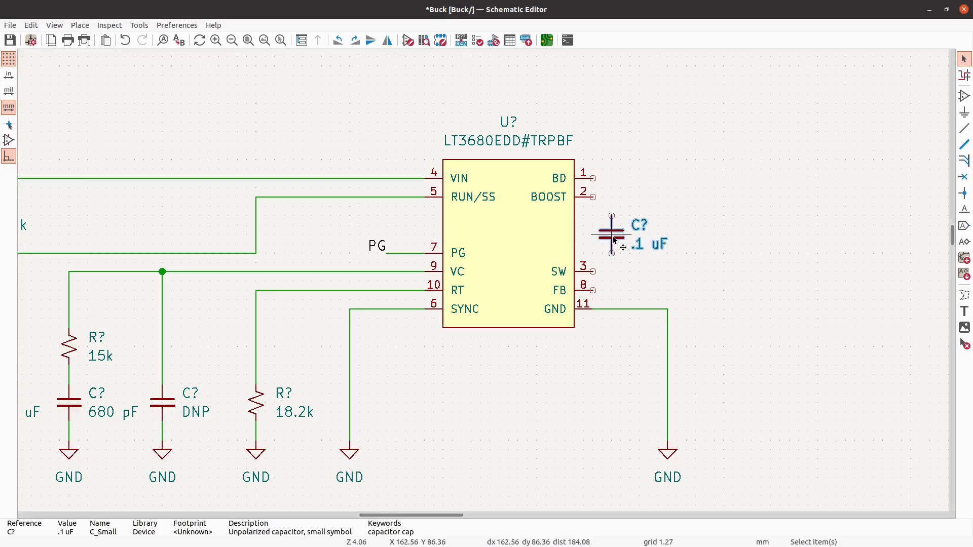
key(v)
text(.47 uF)
key(Return)
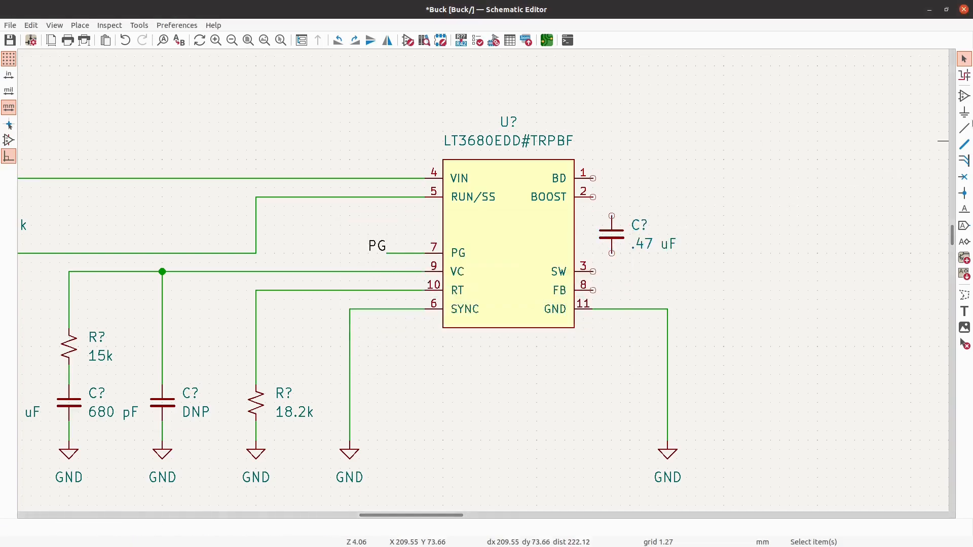
- Wire the .47 uF capacitor's lower pin to SW and its upper pin to BOOST
click(963, 128)
scroll(614, 261, up, 1)
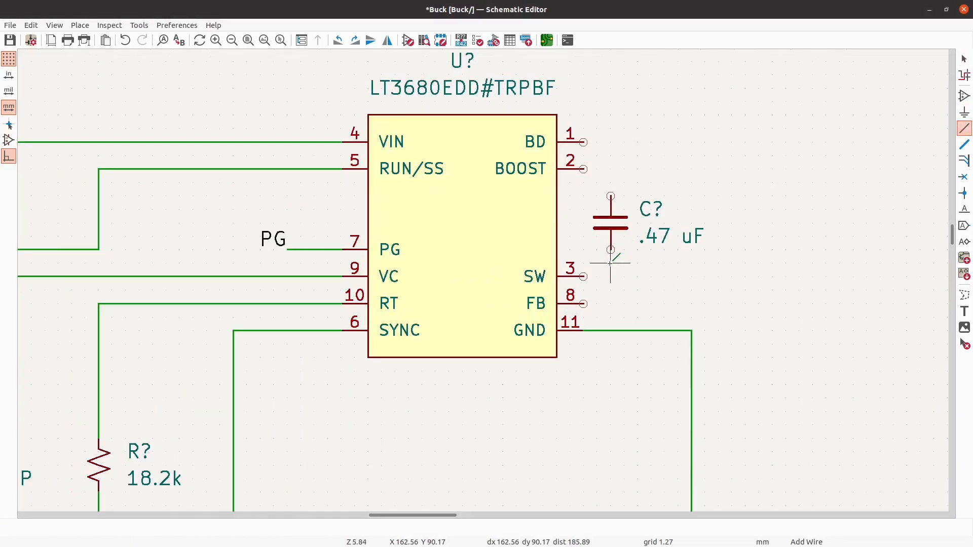
click(584, 276)
click(611, 249)
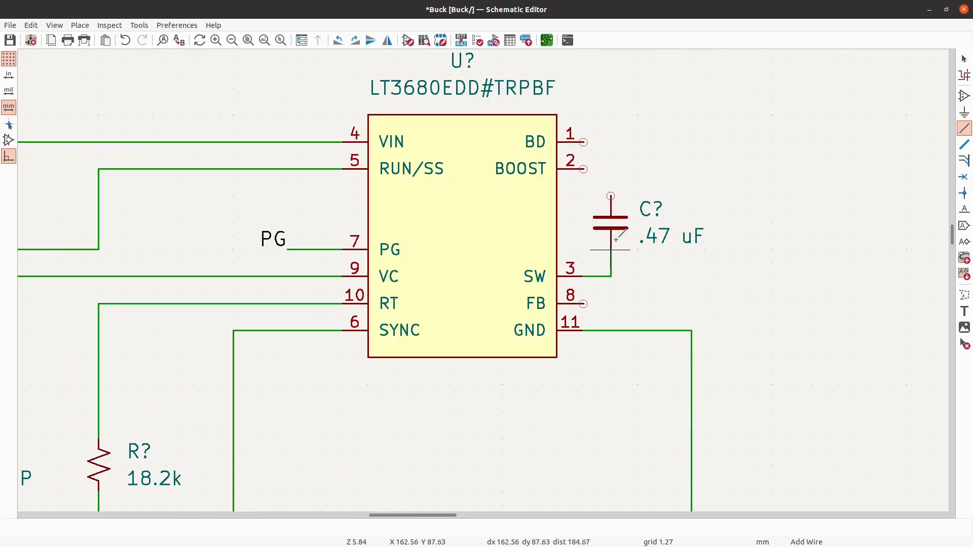
click(611, 197)
click(584, 169)
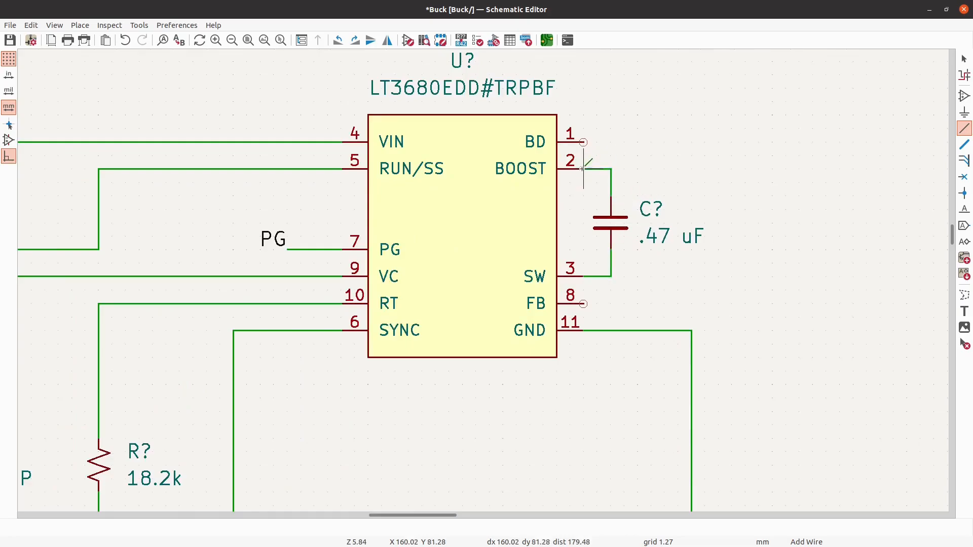
click(963, 59)
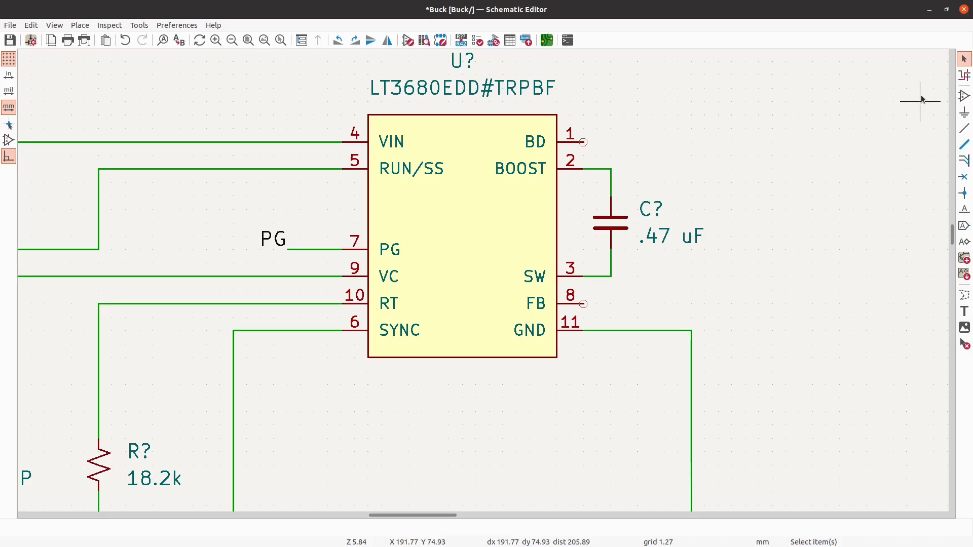
- Place an L_Small inductor, rotated horizontally, to the right of the .47 uF capacitor and level with the SW pin
click(967, 95)
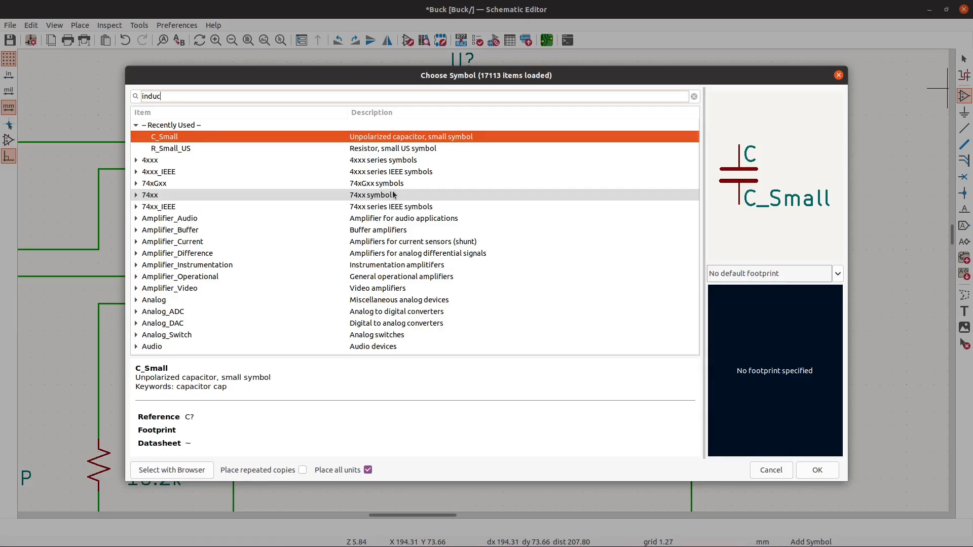
text(tor)
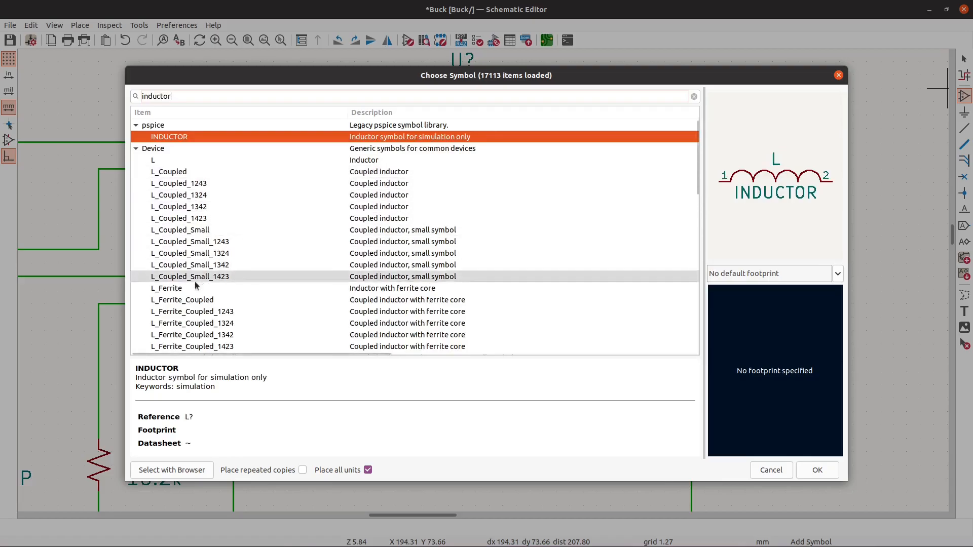
scroll(197, 278, down, 10)
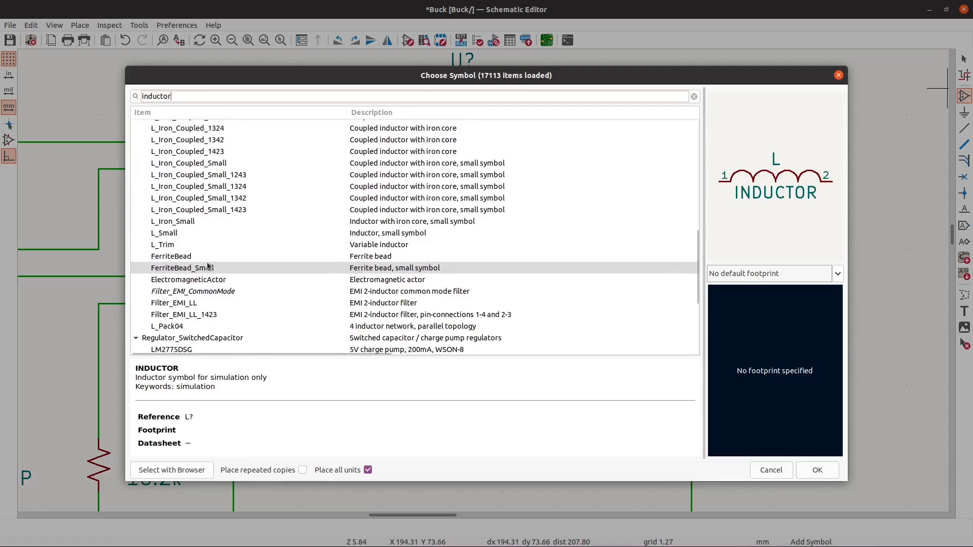
click(195, 233)
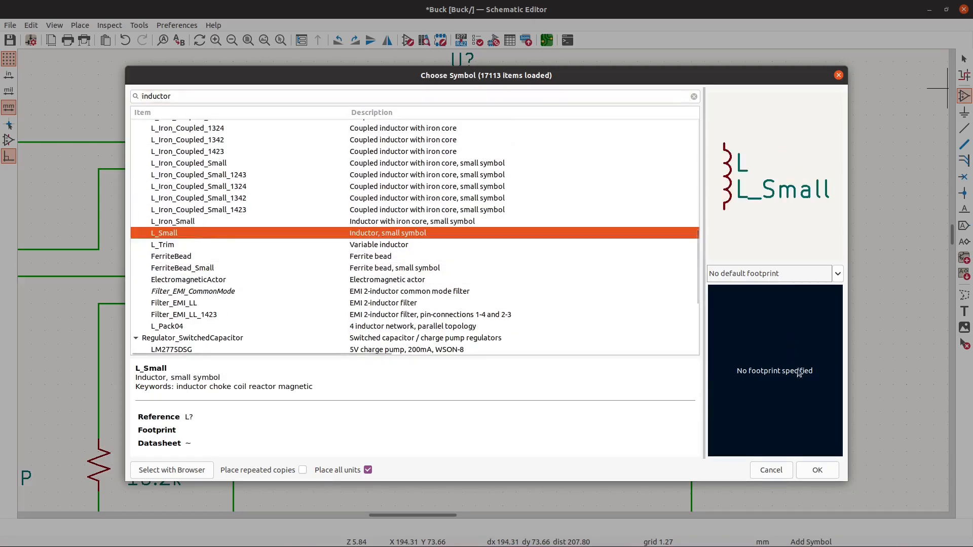
click(816, 469)
key(r)
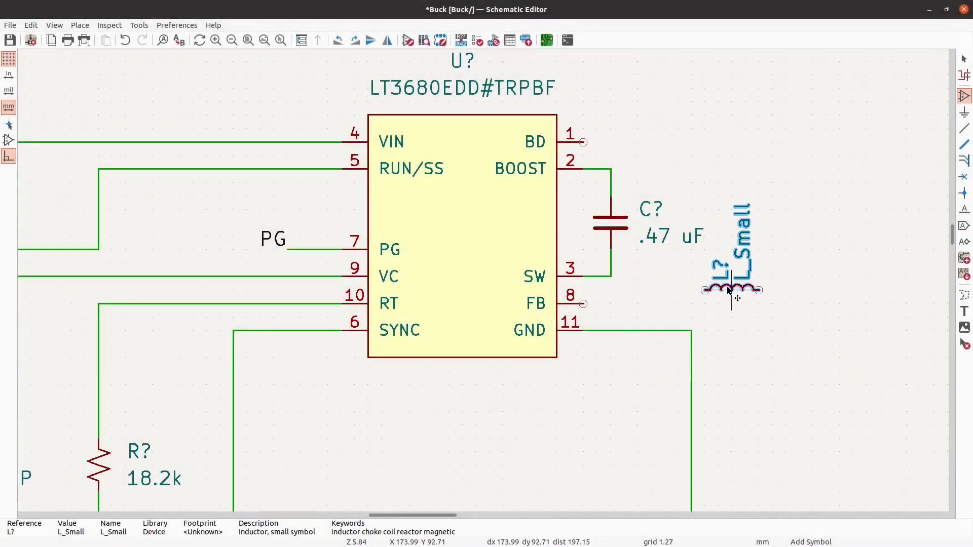
click(756, 276)
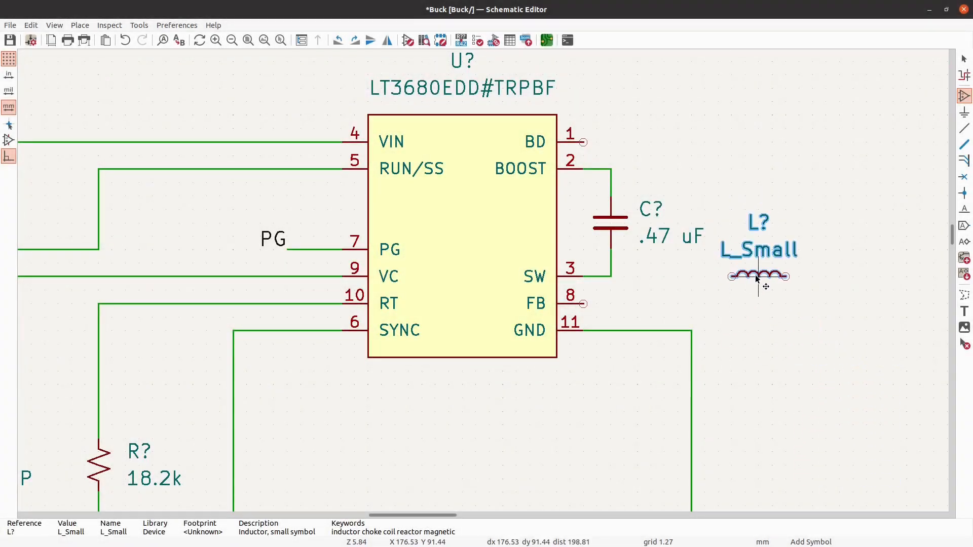
key(Escape)
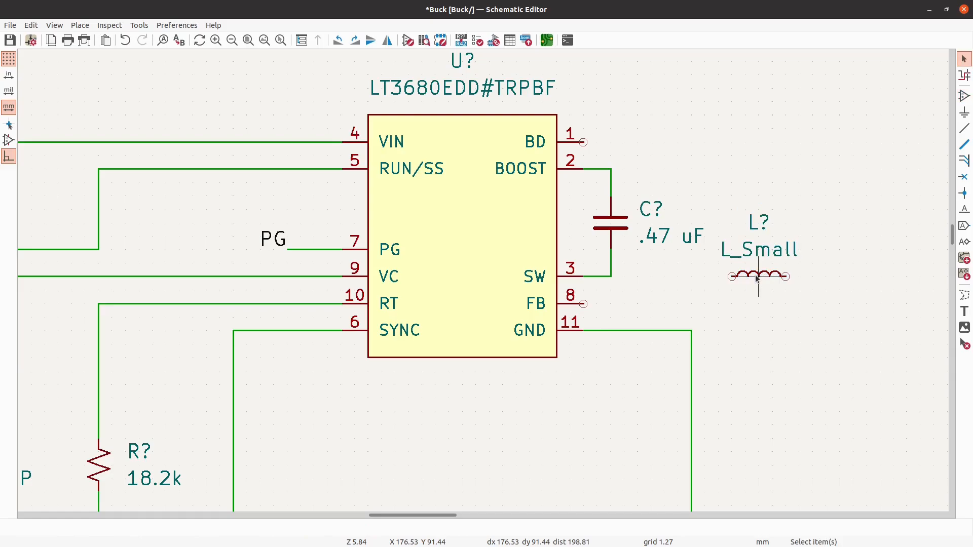
- Set the inductor's value to 4.7 uH
key(b)
key(Escape)
key(v)
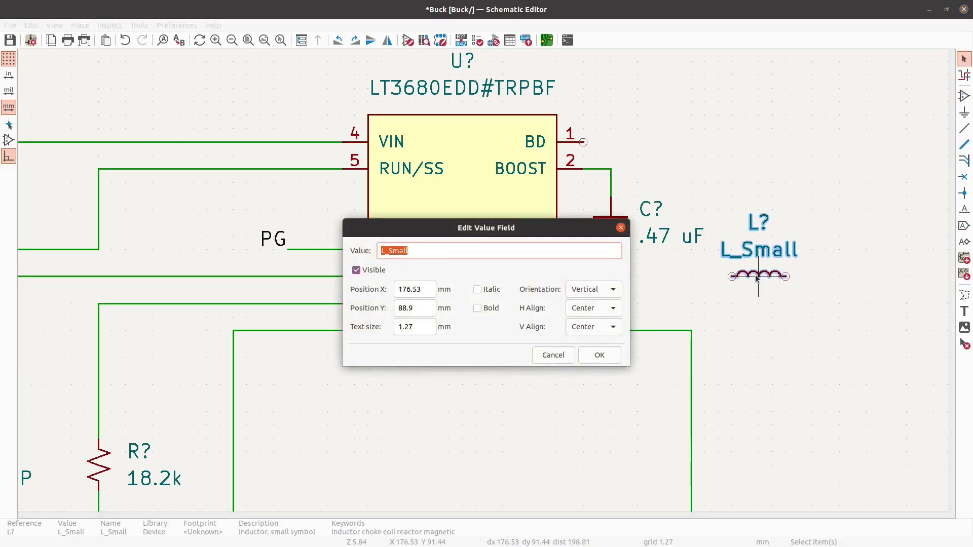
text(4.7 uH)
key(Return)
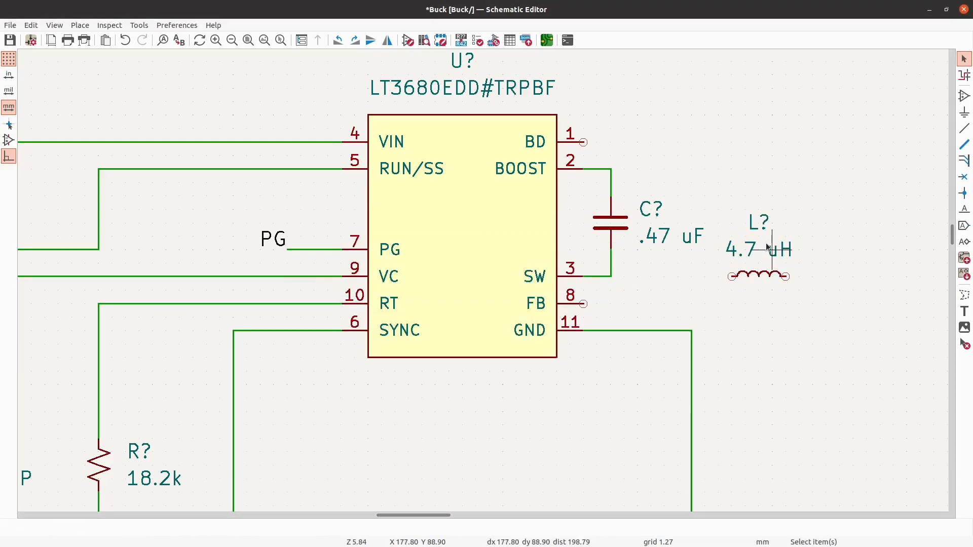
- Set the horizontal alignment of the inductor's value field to Left
click(768, 248)
key(v)
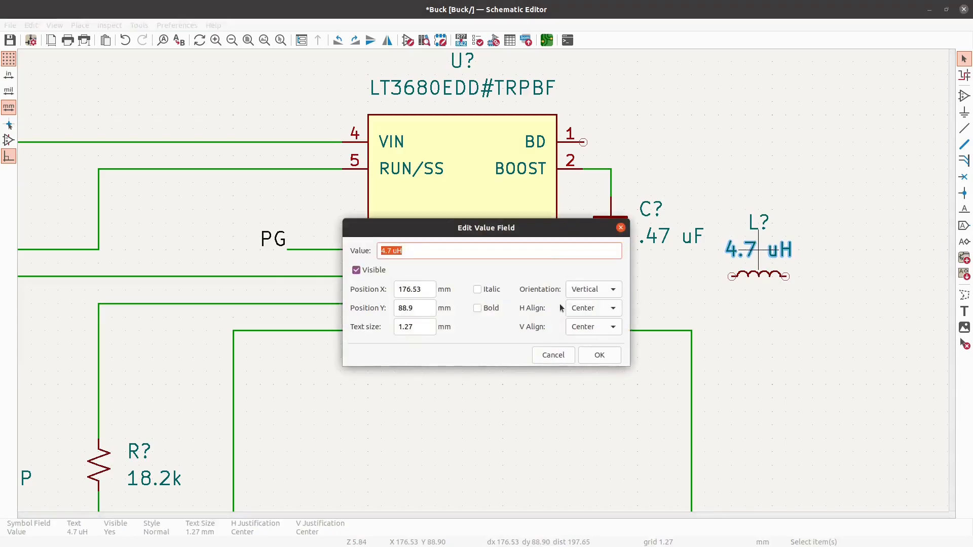
click(584, 310)
click(583, 291)
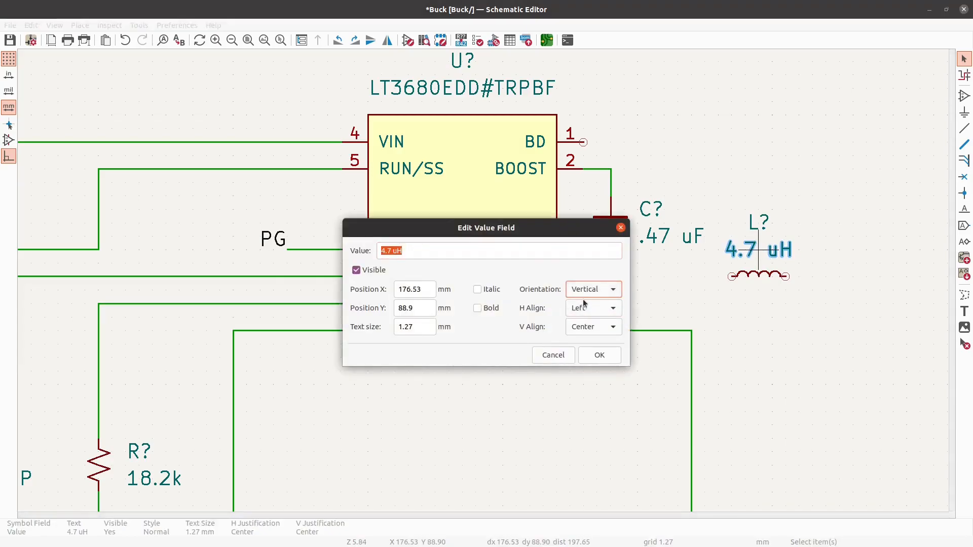
click(596, 360)
- Set the horizontal alignment of the inductor's reference field to Left
click(757, 223)
key(u)
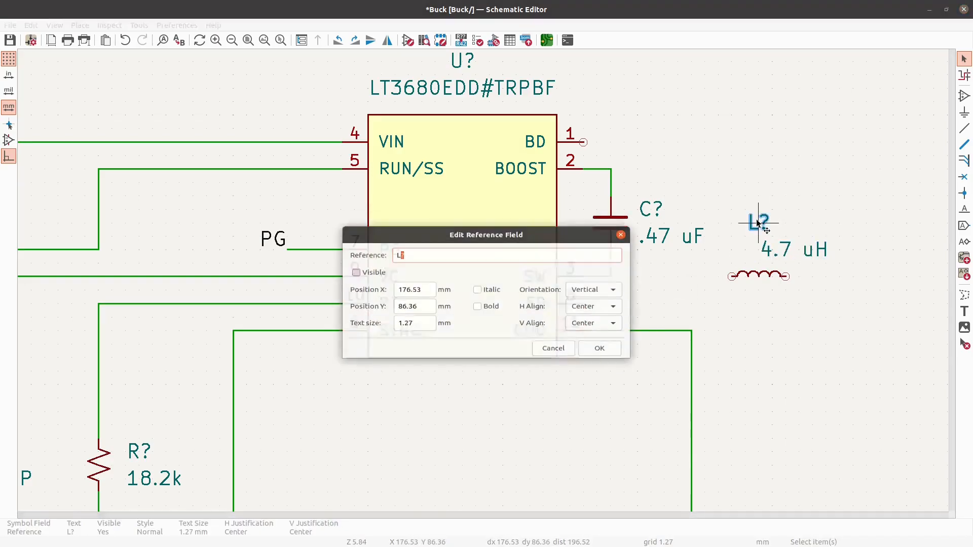
click(596, 309)
click(583, 300)
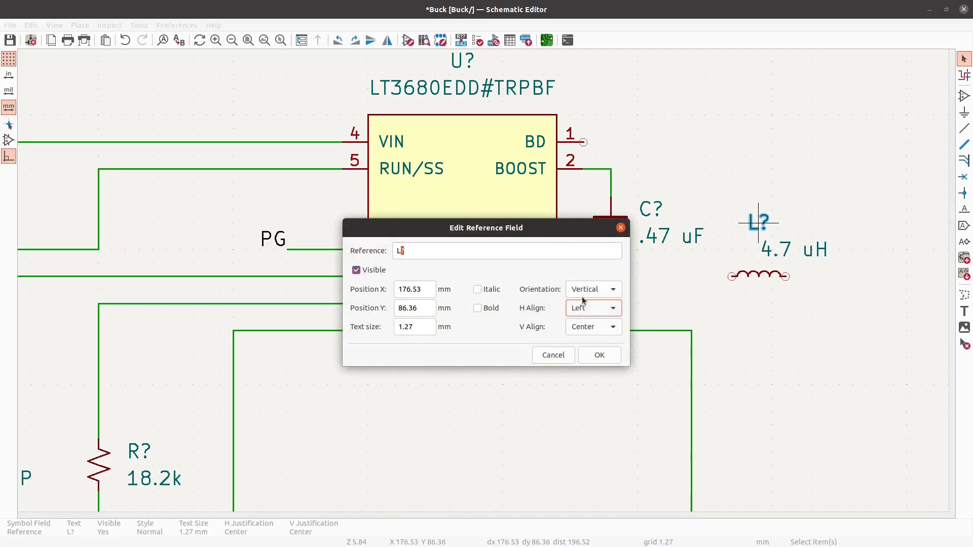
click(597, 354)
click(591, 356)
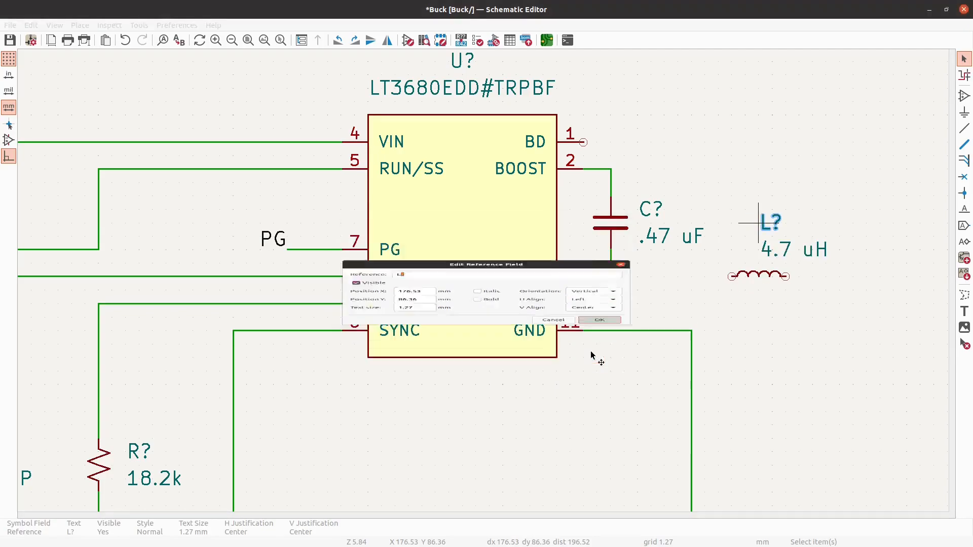
- Move the inductor's reference and value labels up together by one grid step
click(755, 275)
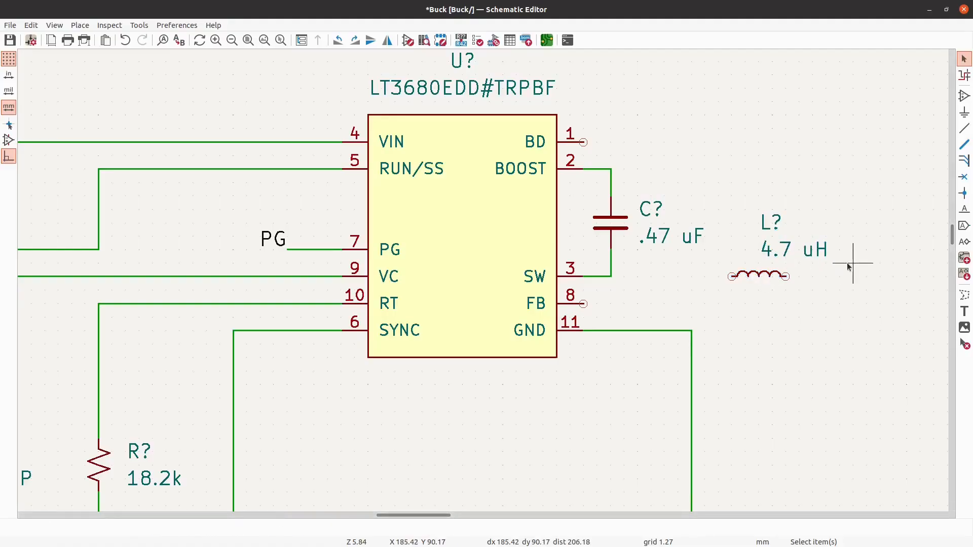
drag(847, 263, 758, 209)
click(759, 209)
click(893, 88)
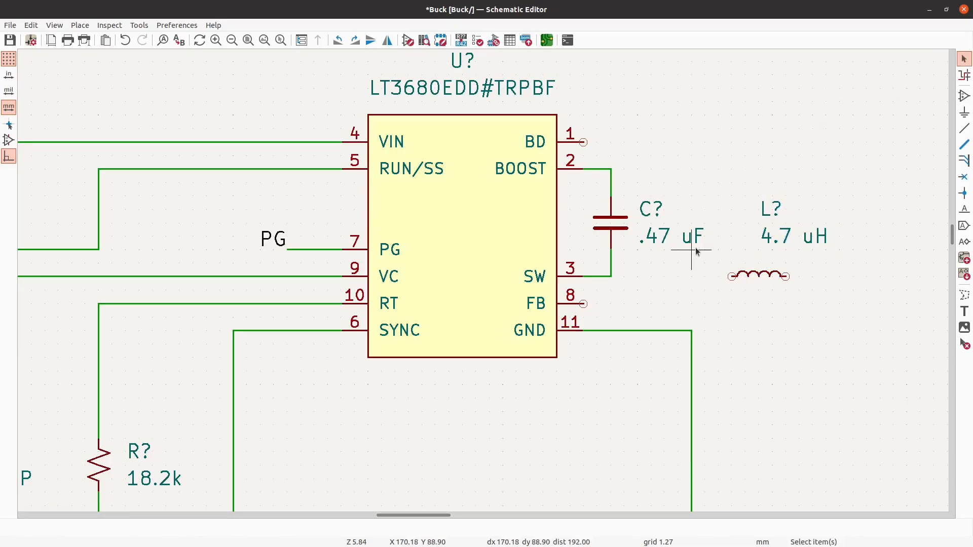
- Move the .47 uF capacitor's reference and value labels one grid step to the right
drag(694, 248, 633, 183)
key(m)
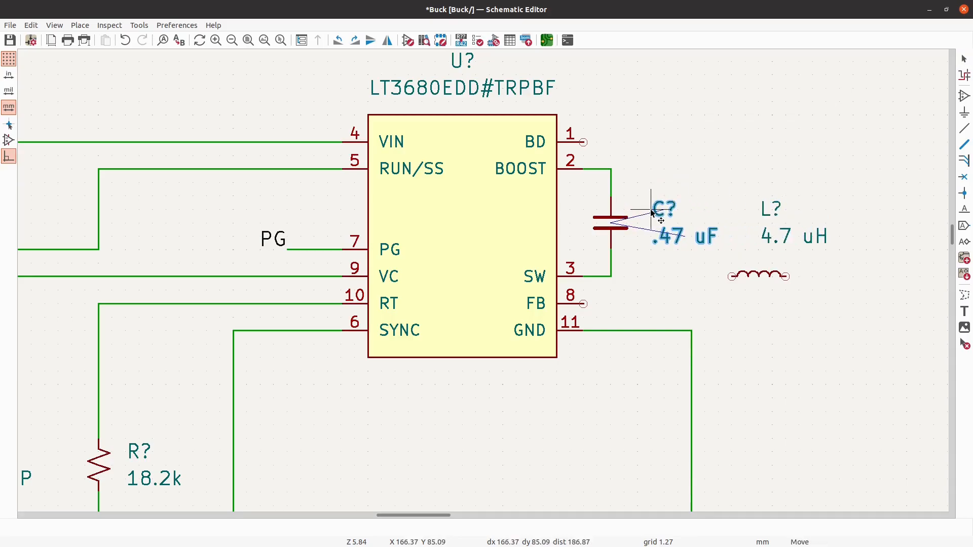
click(652, 213)
- Place an R_Small_US resistor below and to the right of the 4.7 uH inductor
scroll(707, 187, down, 1)
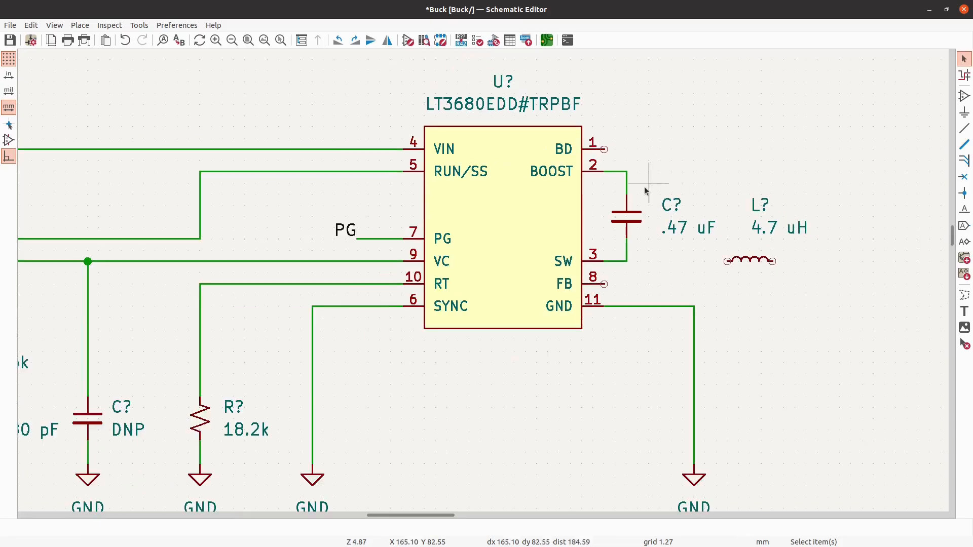
scroll(523, 158, down, 3)
scroll(799, 185, up, 3)
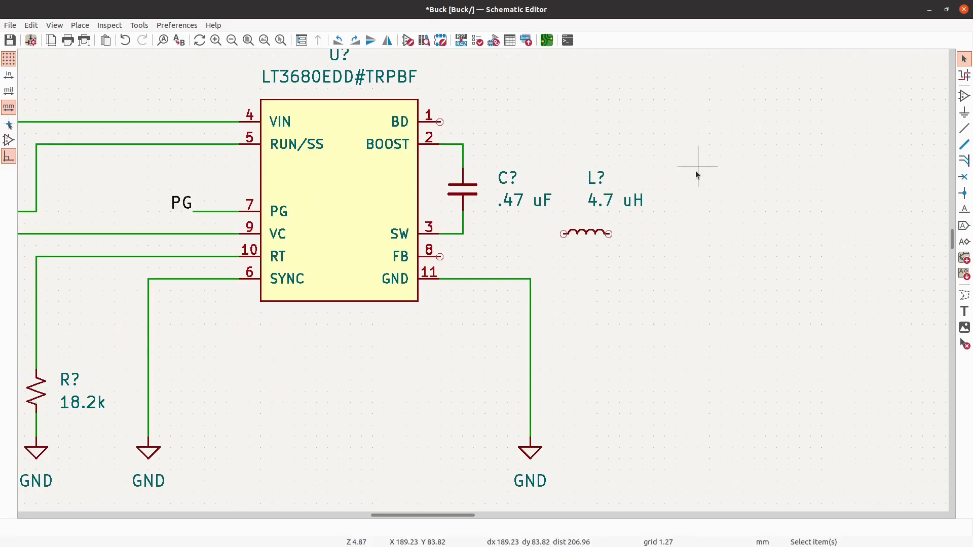
click(962, 99)
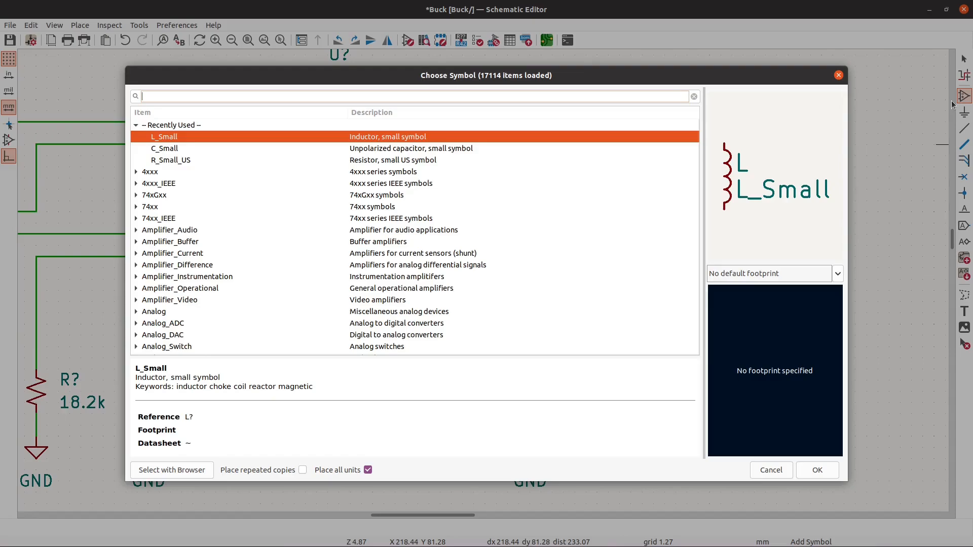
click(298, 163)
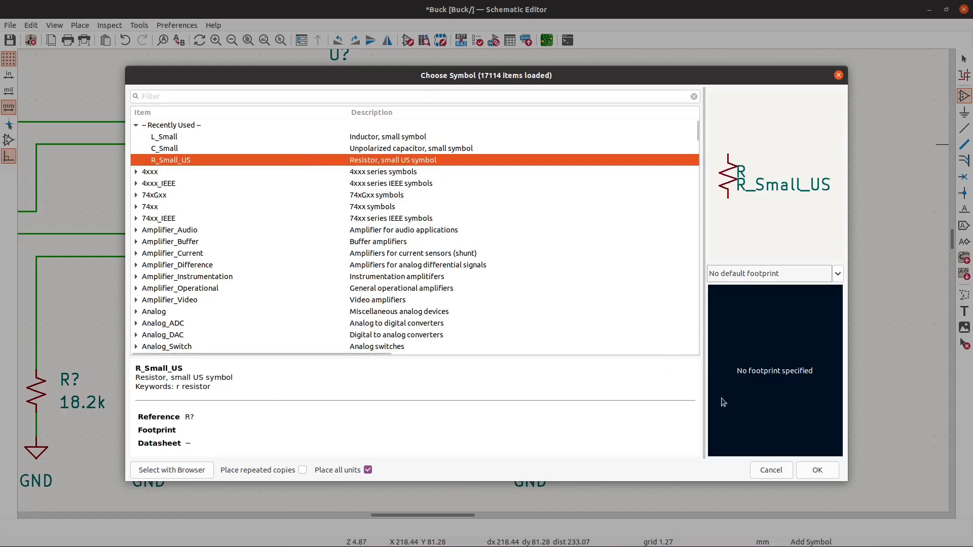
click(815, 469)
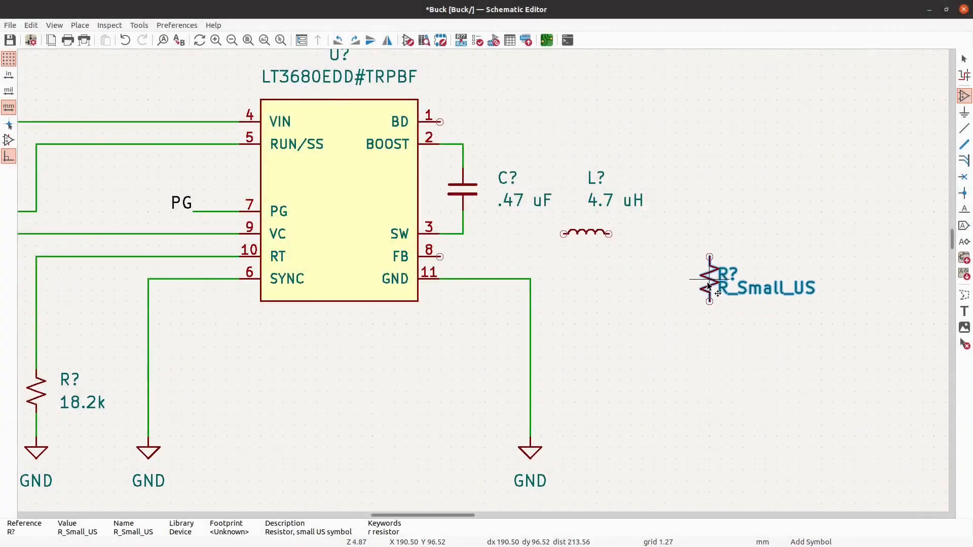
click(709, 287)
key(Escape)
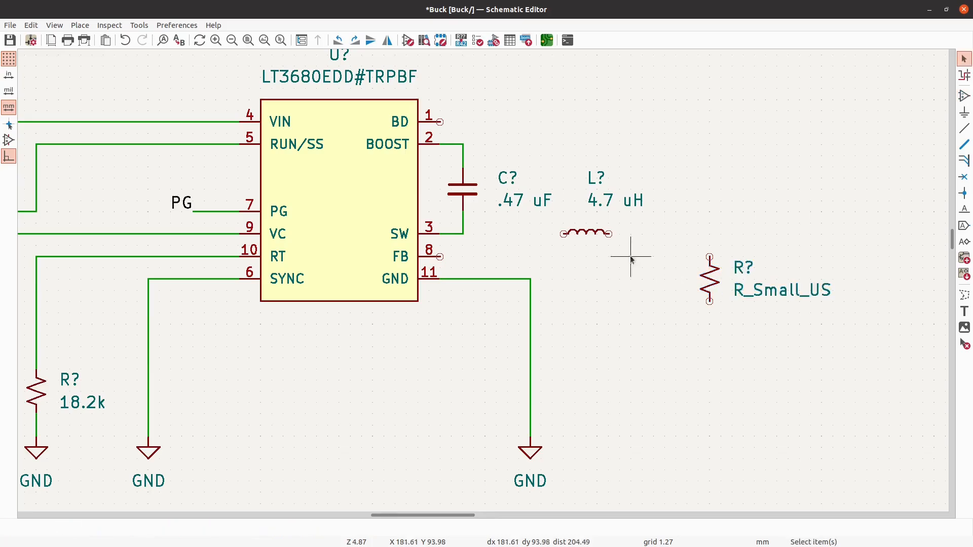
- Move the 4.7 uH inductor one grid step to the left, keeping it level with the SW pin
click(600, 234)
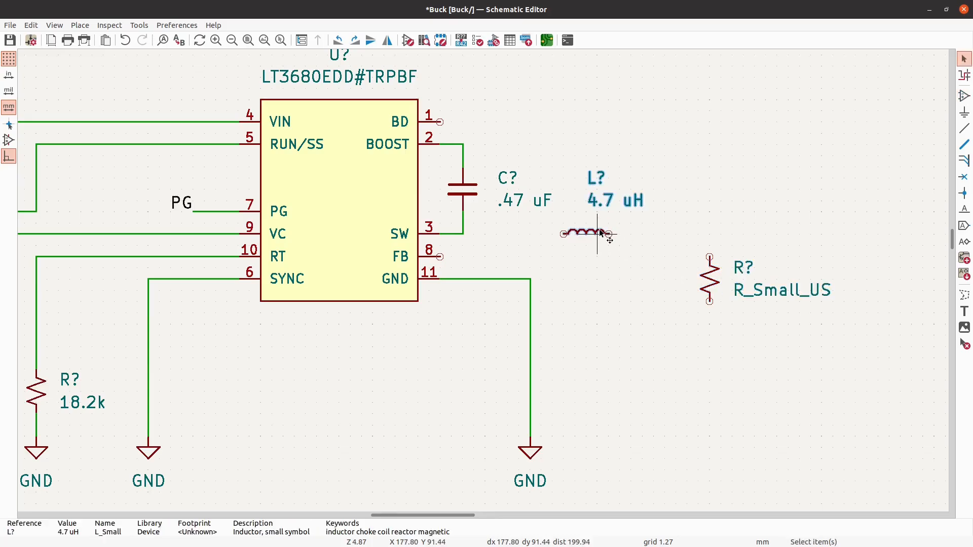
drag(601, 233, 590, 234)
key(Escape)
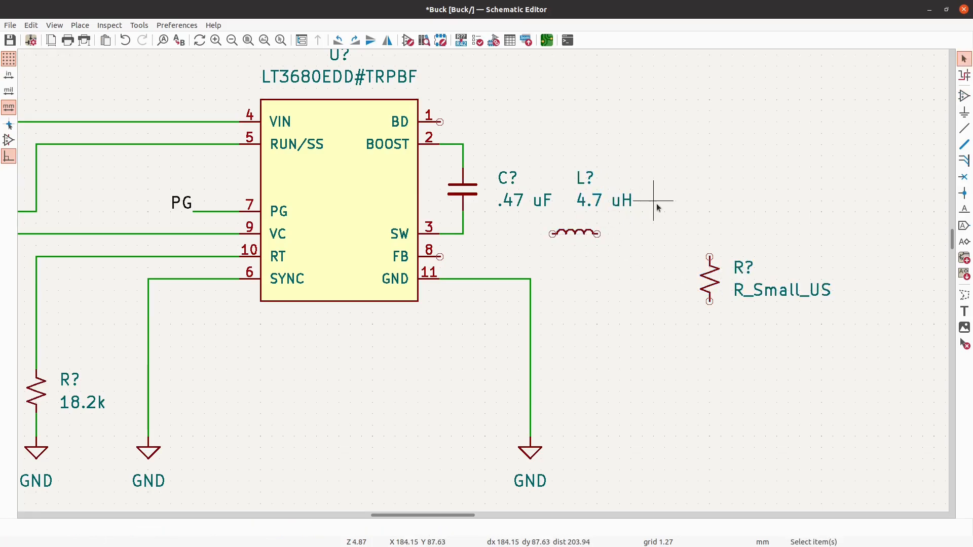
- Shift the inductor's labels one grid step right and the .47 uF capacitor's labels one grid step left
drag(653, 213, 586, 179)
drag(530, 224, 494, 143)
key(m)
click(485, 203)
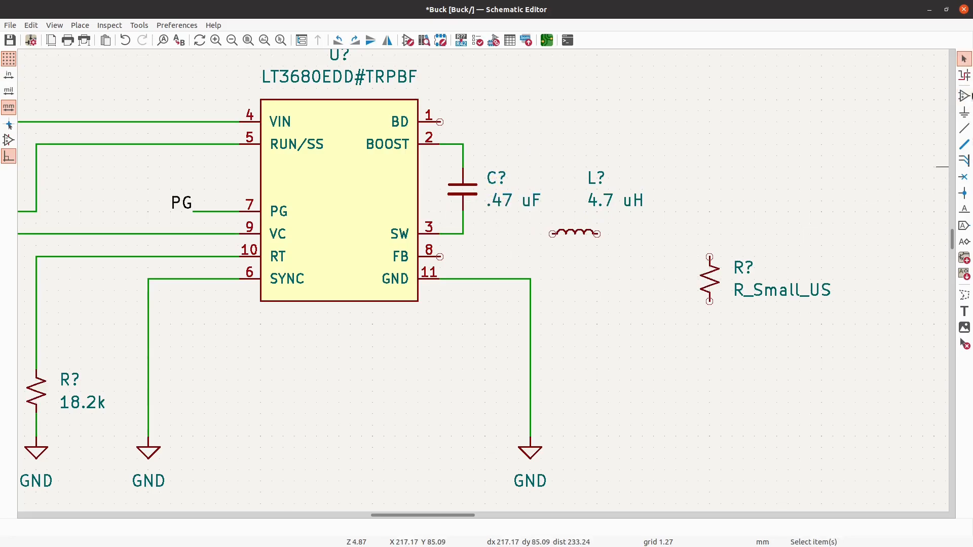
- Place a second R_Small_US resistor directly below the new one, leaving a gap between their pins
click(966, 95)
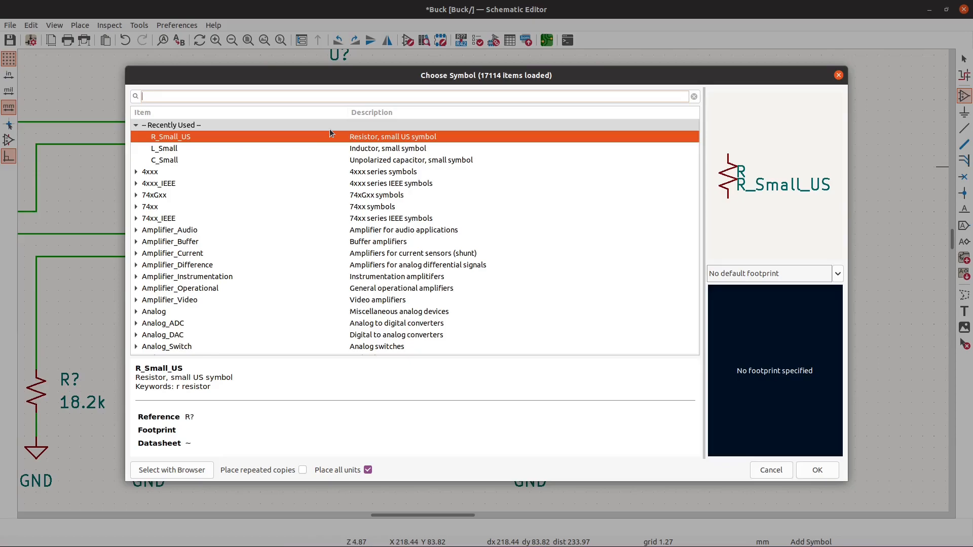
click(818, 470)
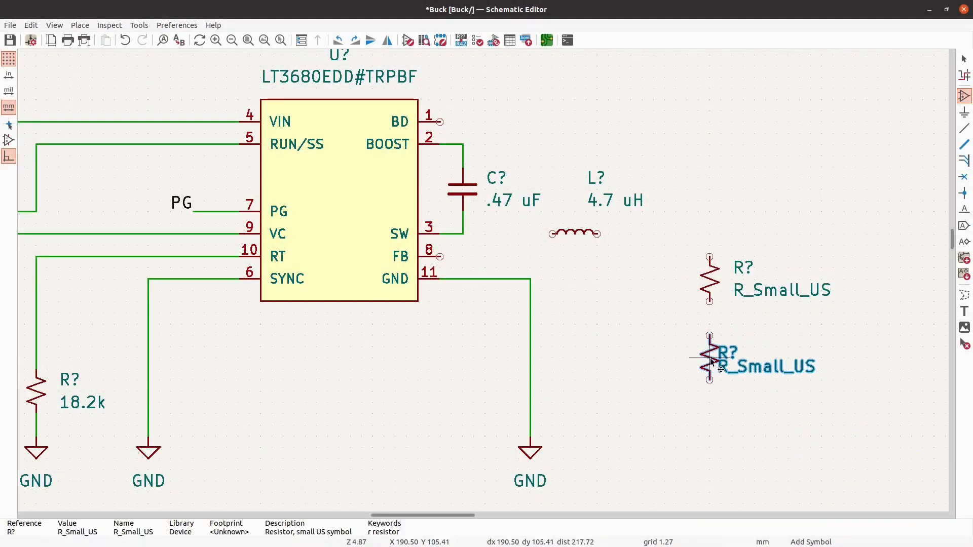
click(710, 369)
key(Escape)
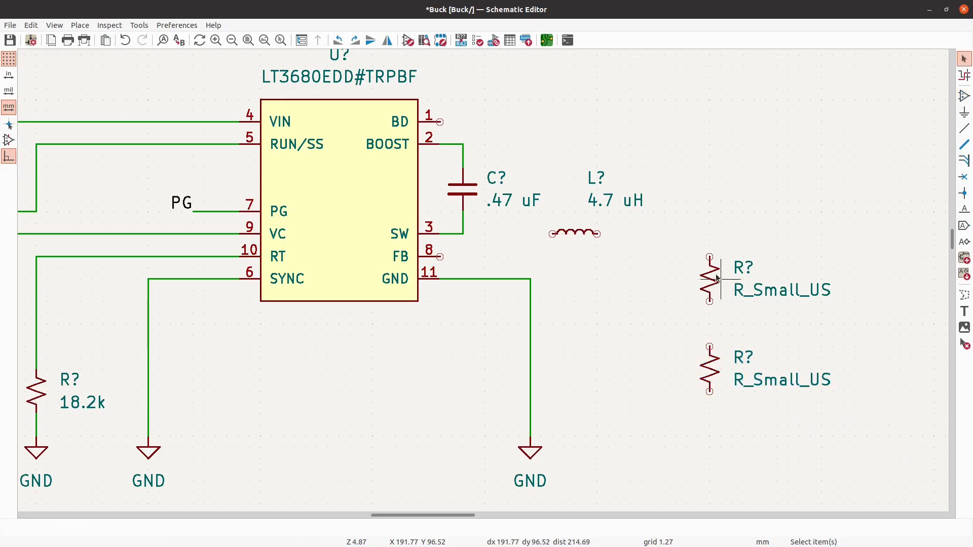
- Set the upper new resistor's value to 536k and the lower one's to 100k
key(v)
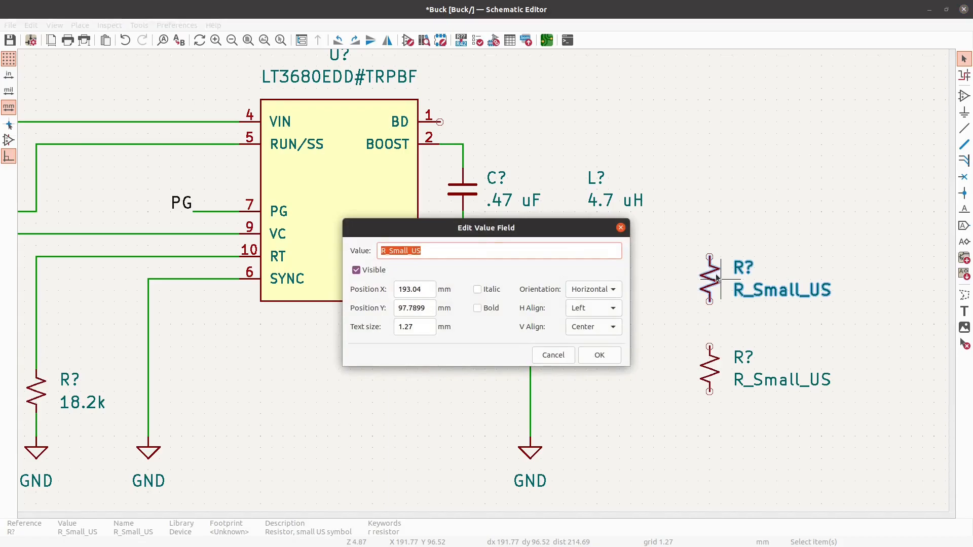
text(536k)
key(Return)
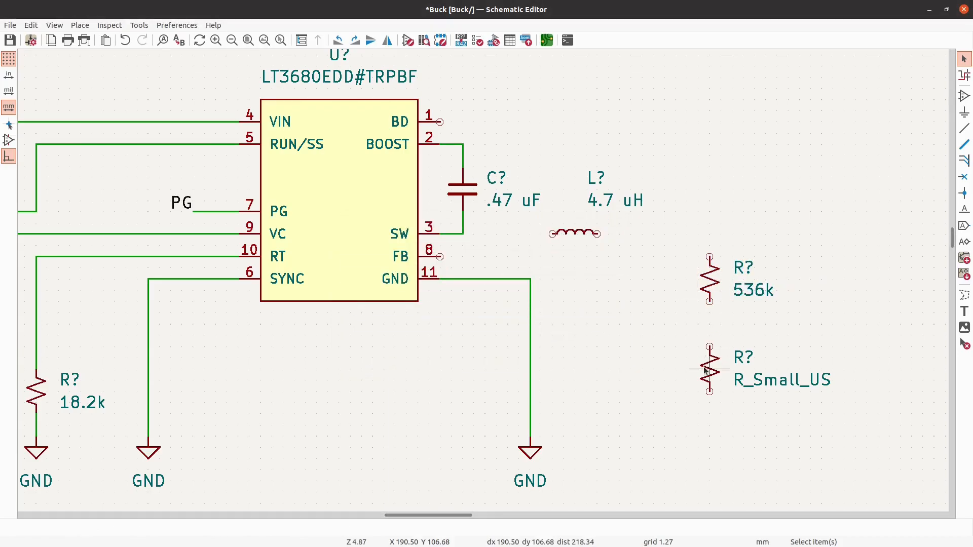
key(v)
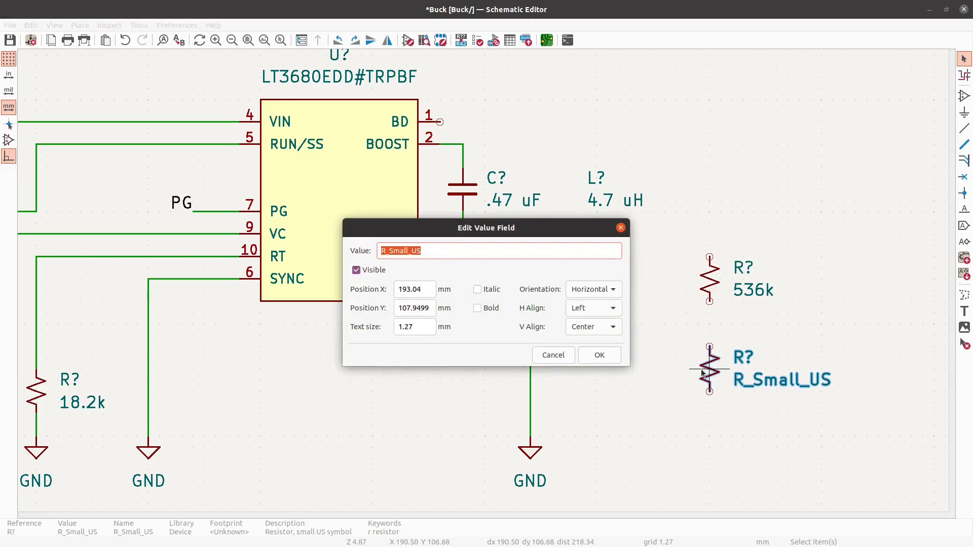
key(Return)
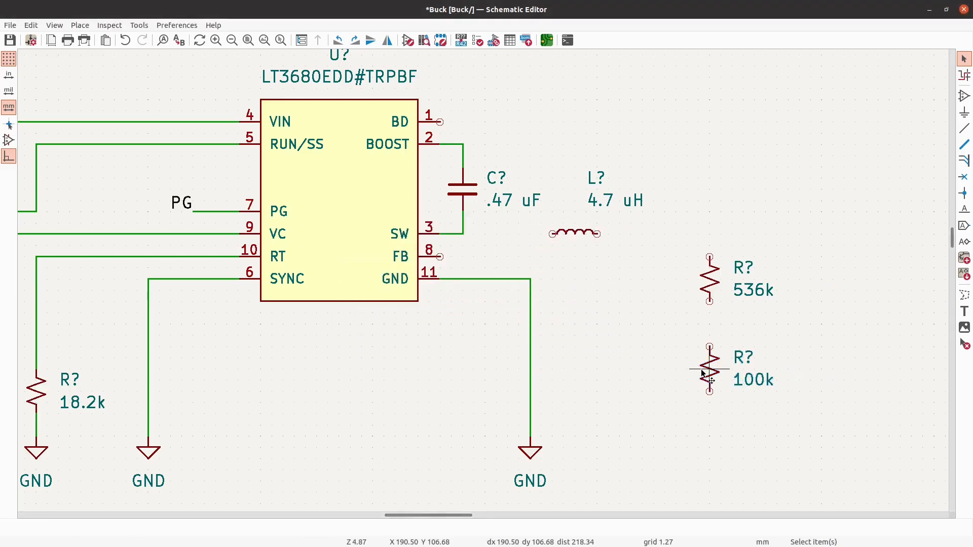
- Place a GND power symbol directly below the 100k resistor, level with the other GND symbols
click(964, 112)
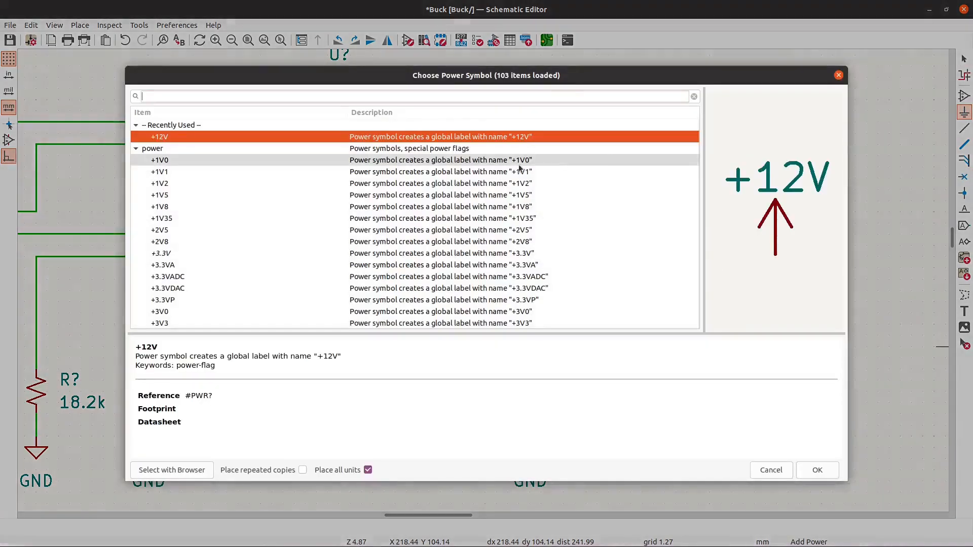
scroll(274, 315, down, 6)
scroll(274, 319, down, 10)
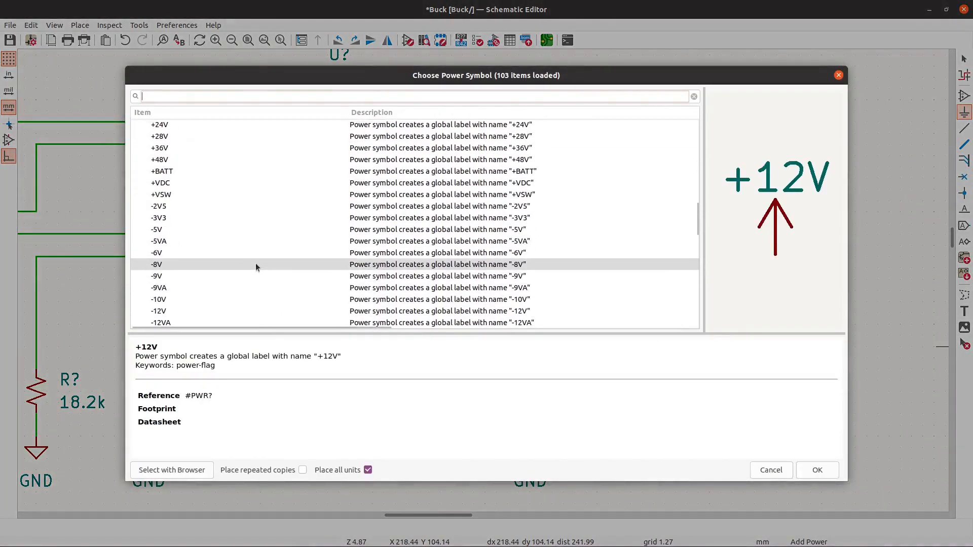
click(182, 210)
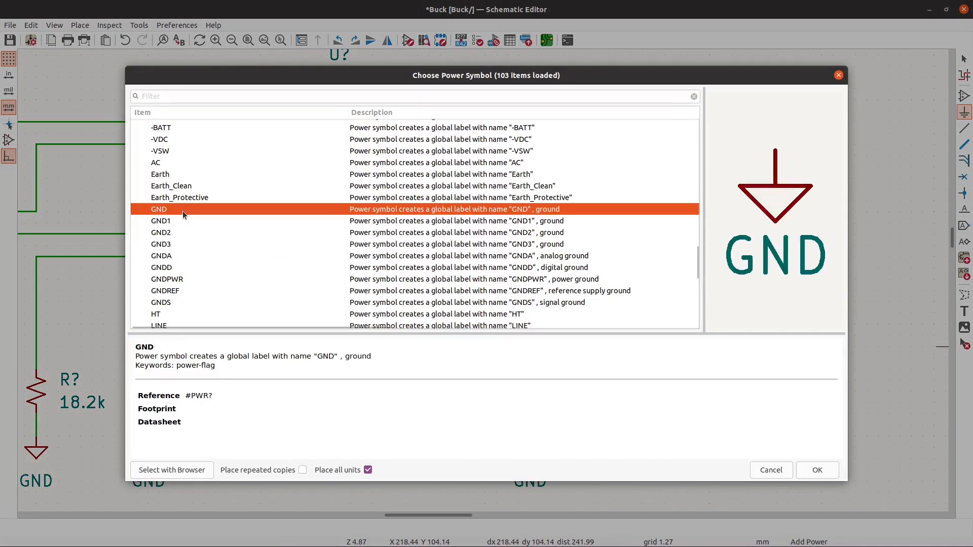
click(817, 471)
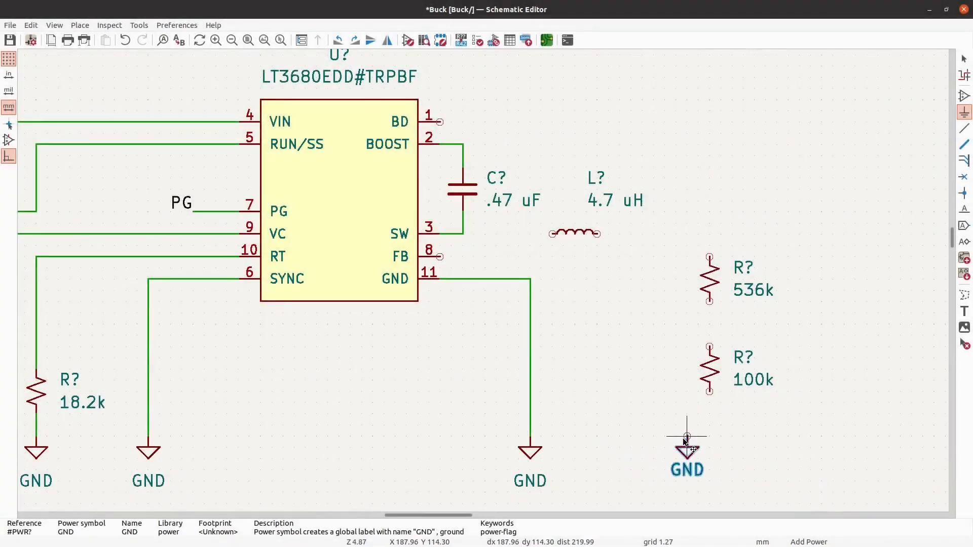
click(710, 442)
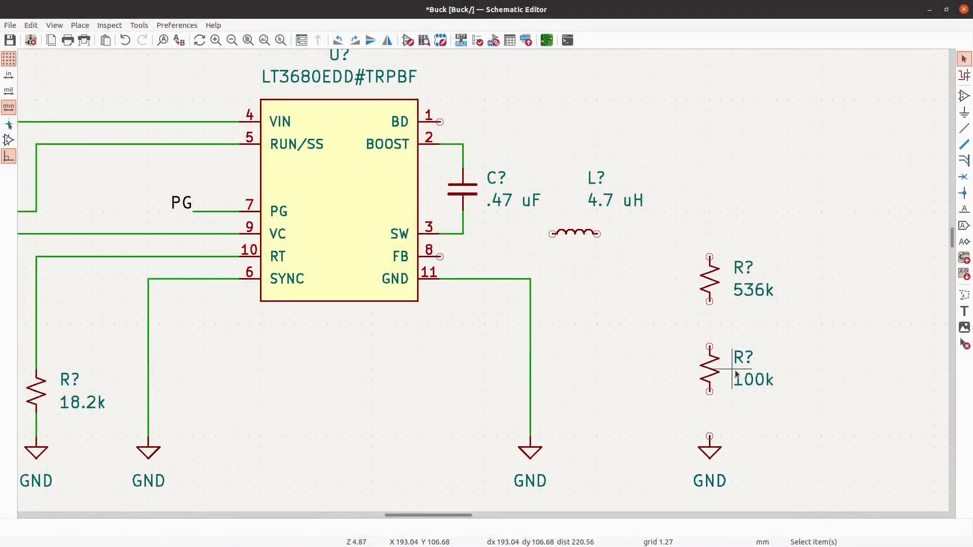
- Wire the 100k resistor's lower pin to GND and its upper pin to the 536k resistor
key(w)
click(709, 391)
click(709, 347)
click(709, 301)
key(Escape)
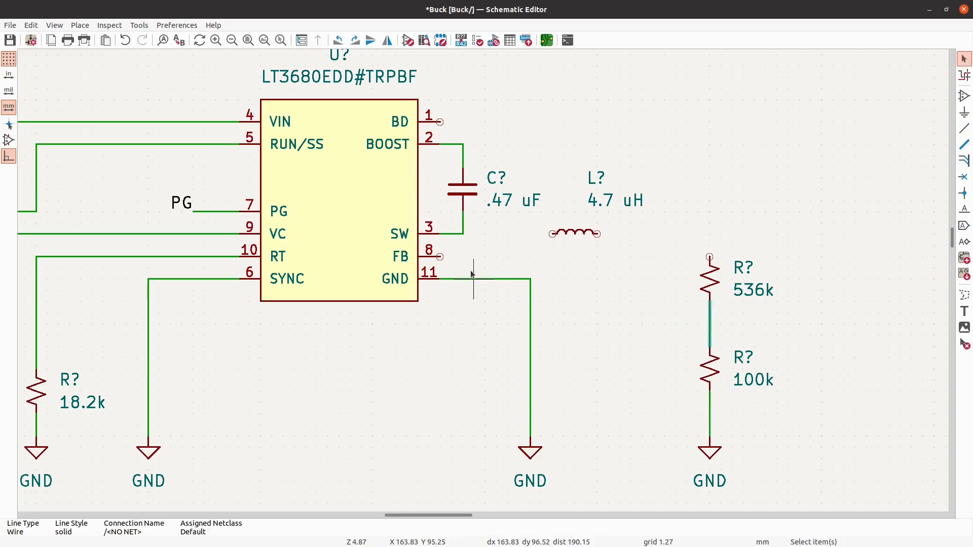
- Wire the FB pin to the node between the 536k and 100k resistors, routing around the inductor
key(w)
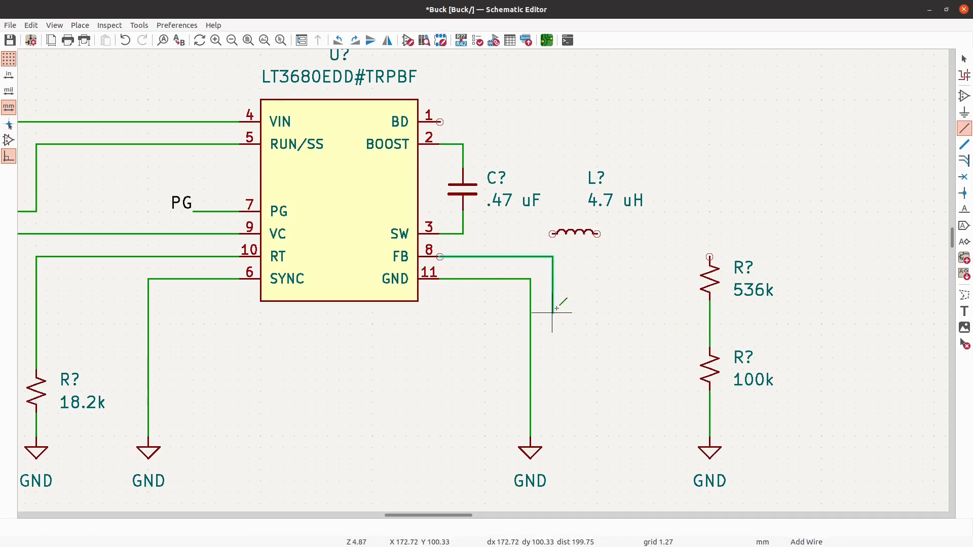
click(710, 324)
key(Escape)
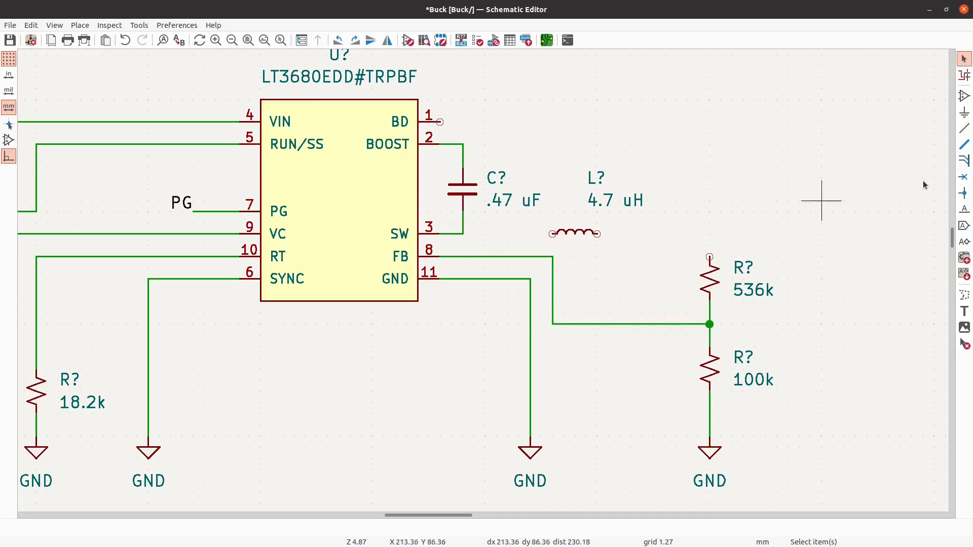
- Wire SW through the 4.7 uH inductor to the top of the 536k resistor, and connect BD to that output node
click(964, 129)
click(463, 233)
click(553, 234)
click(597, 234)
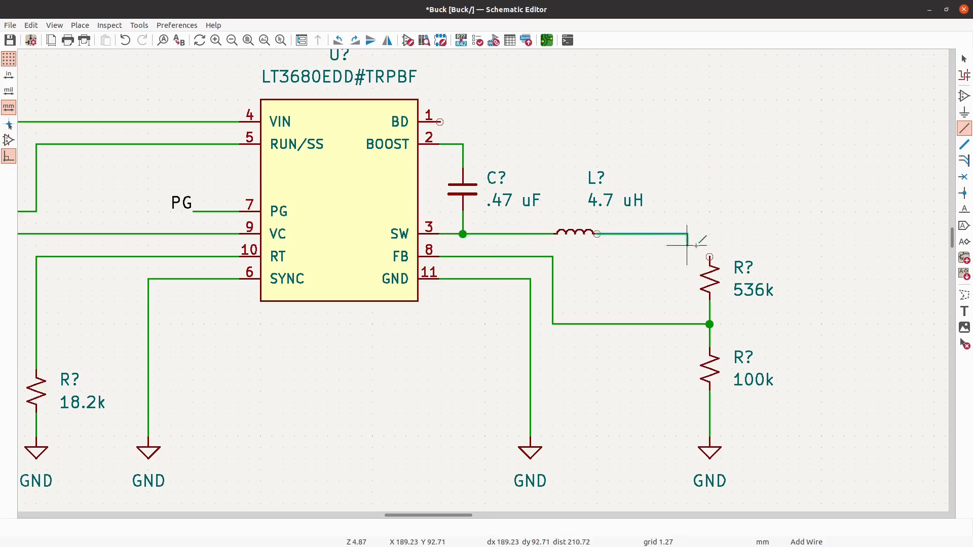
click(709, 257)
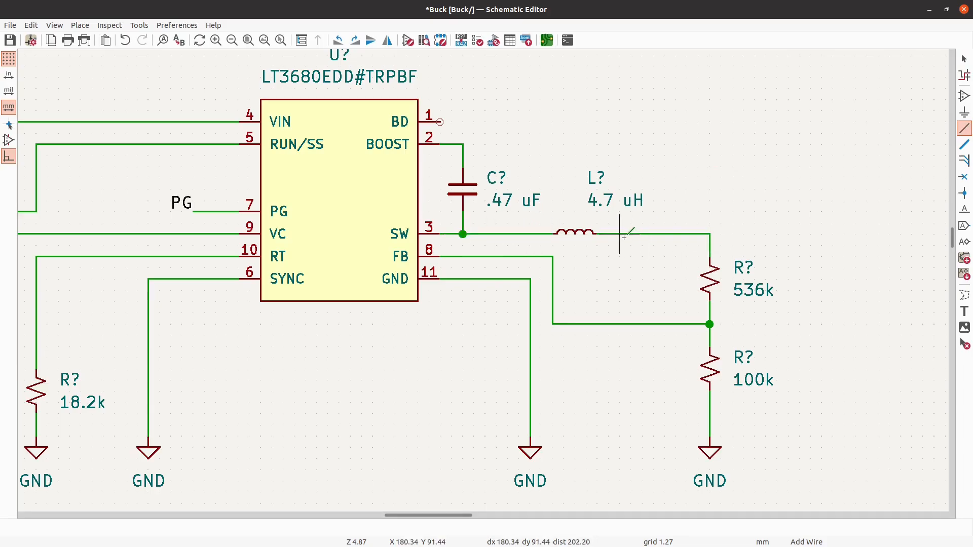
click(440, 121)
click(710, 234)
- Look over the whole converter circuit from the +12V input to the feedback divider
scroll(358, 192, down, 2)
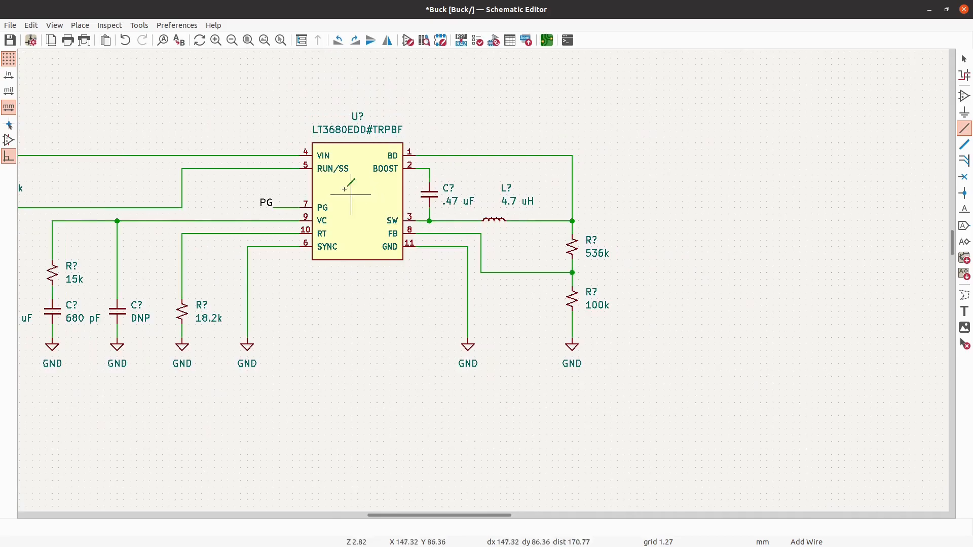
scroll(304, 195, down, 1)
scroll(561, 210, down, 1)
scroll(303, 236, up, 1)
scroll(396, 214, up, 2)
scroll(346, 217, down, 1)
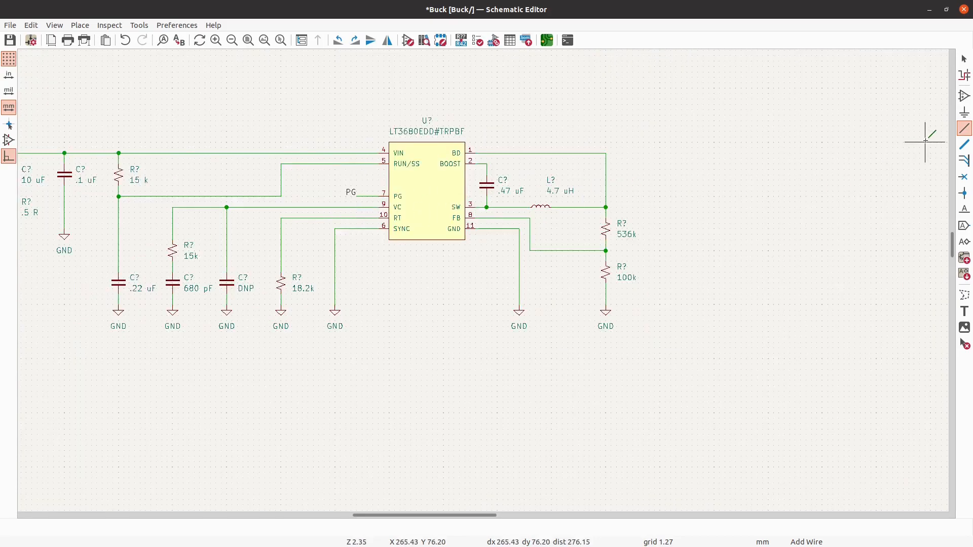
scroll(787, 145, down, 1)
scroll(757, 179, up, 1)
scroll(755, 179, down, 1)
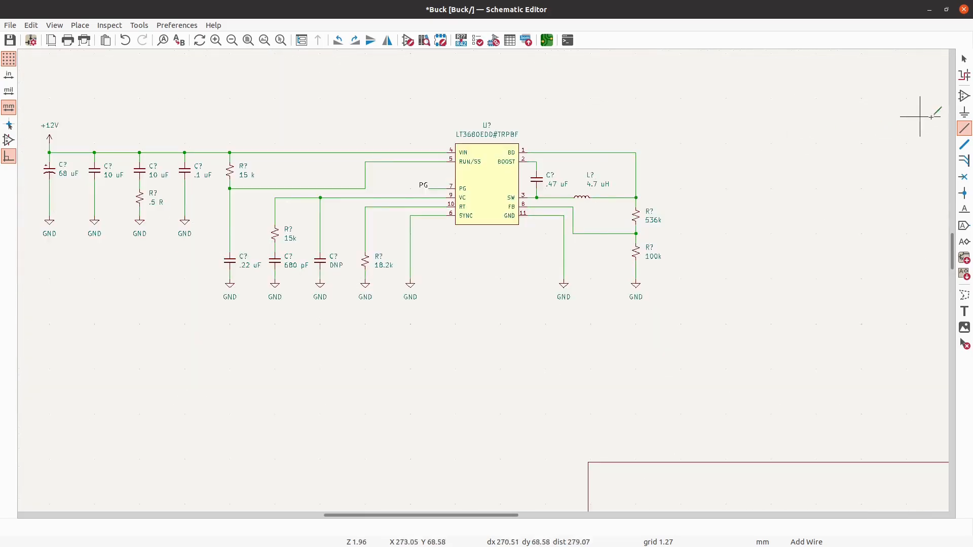
- Place a C_Small capacitor beside the 100k feedback resistor and set its value to 22 uF
click(965, 96)
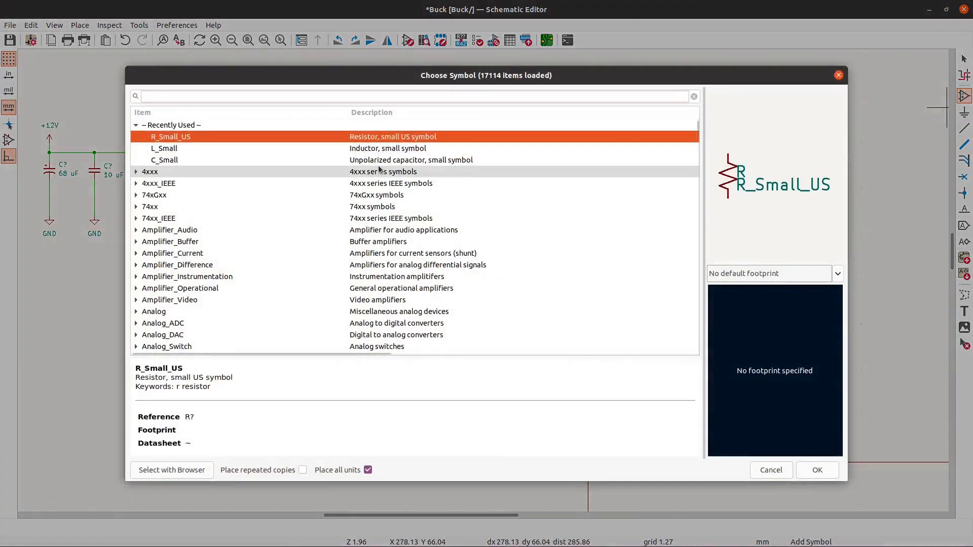
click(379, 161)
click(818, 470)
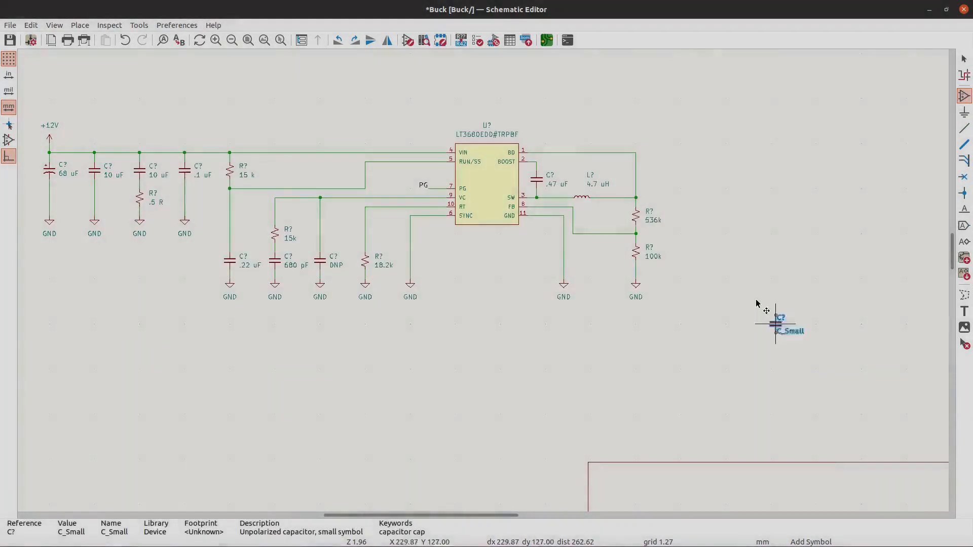
scroll(705, 231, up, 2)
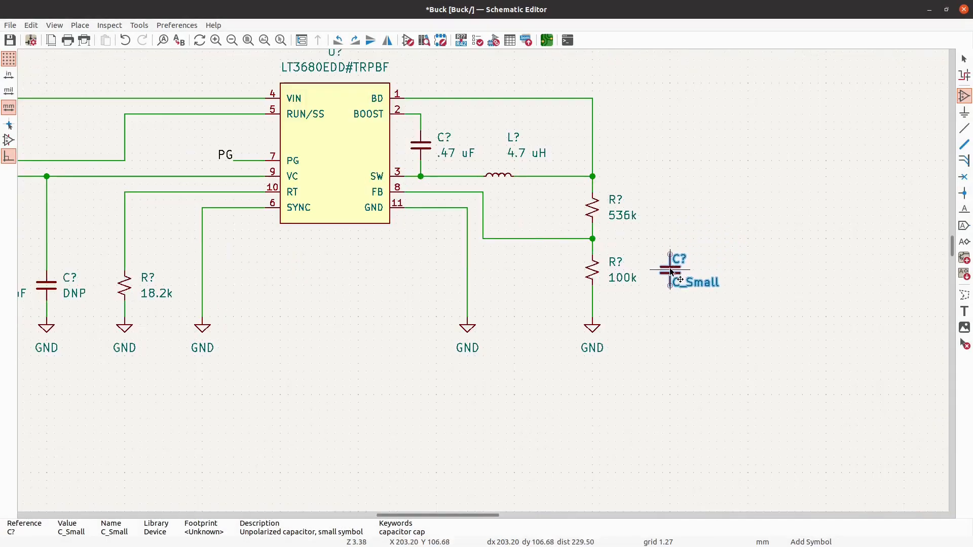
scroll(670, 271, up, 1)
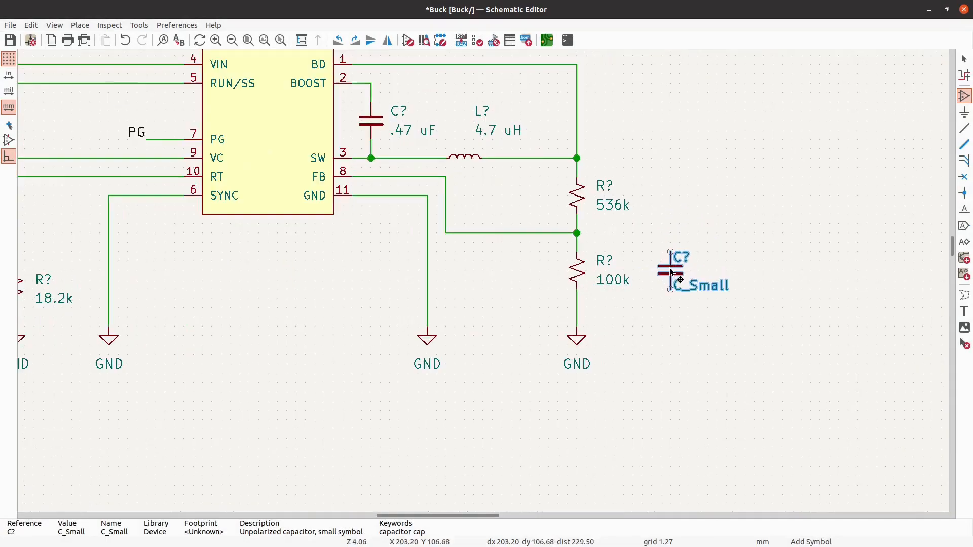
click(670, 271)
key(v)
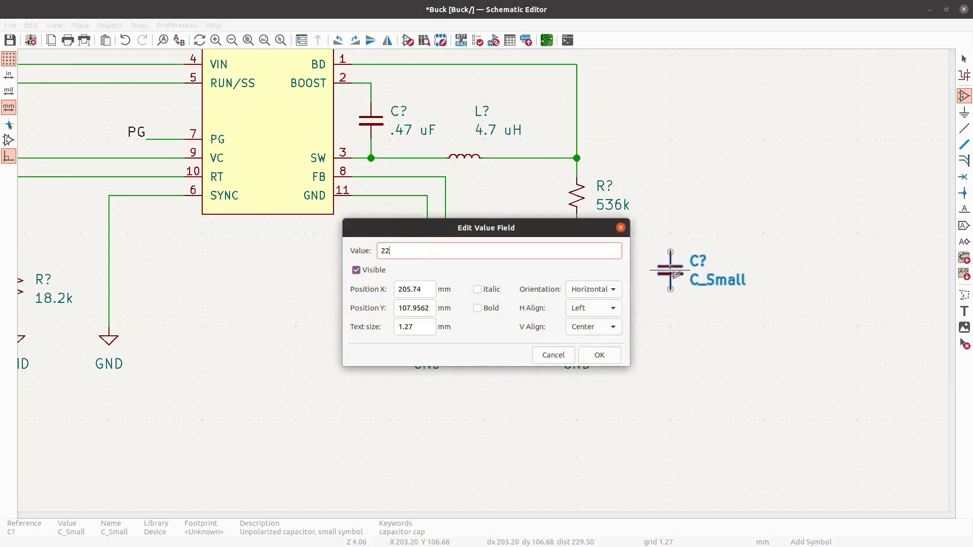
text(22 uF)
key(Return)
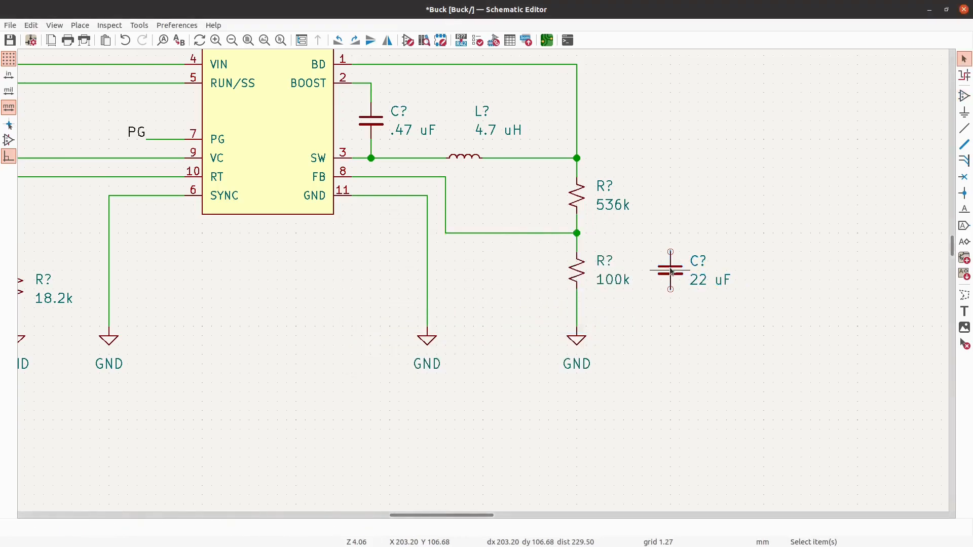
- Duplicate the 22 uF output capacitor twice in an evenly spaced row, and set the last copy's value to .1 uF
click(670, 271)
key(ctrl+d)
click(766, 272)
key(ctrl+d)
click(857, 270)
text(v)
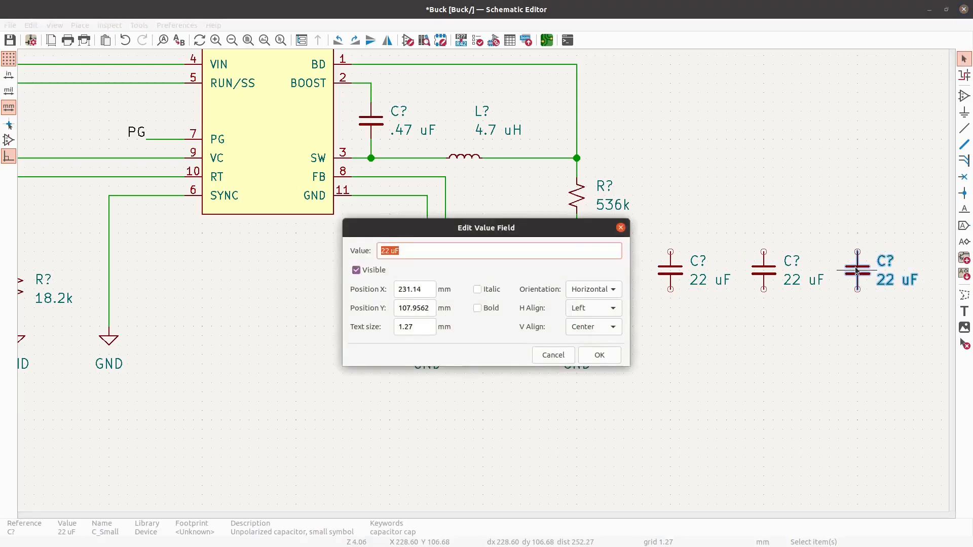
text(.1 uF)
key(Return)
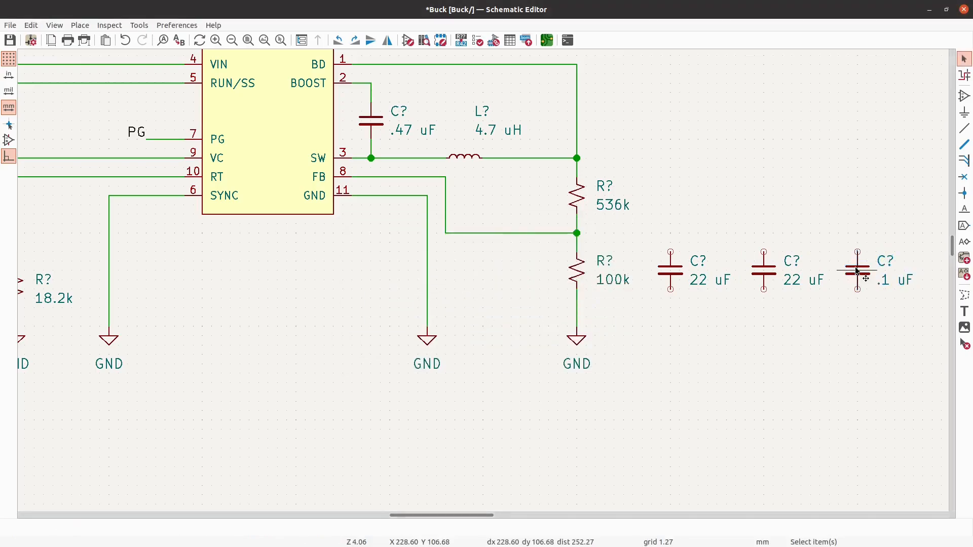
- Place a GND power symbol below each of the three output capacitors, in line with the other grounds
click(537, 137)
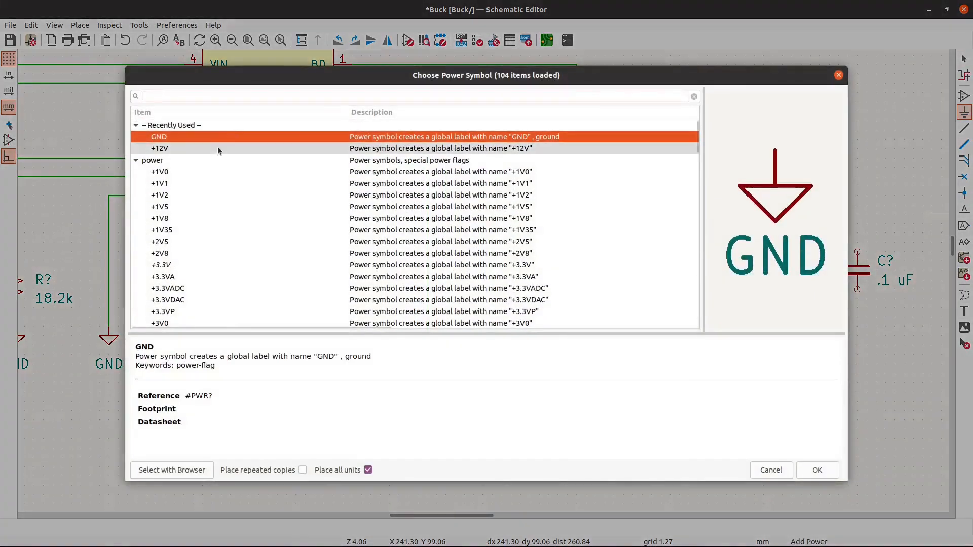
click(813, 469)
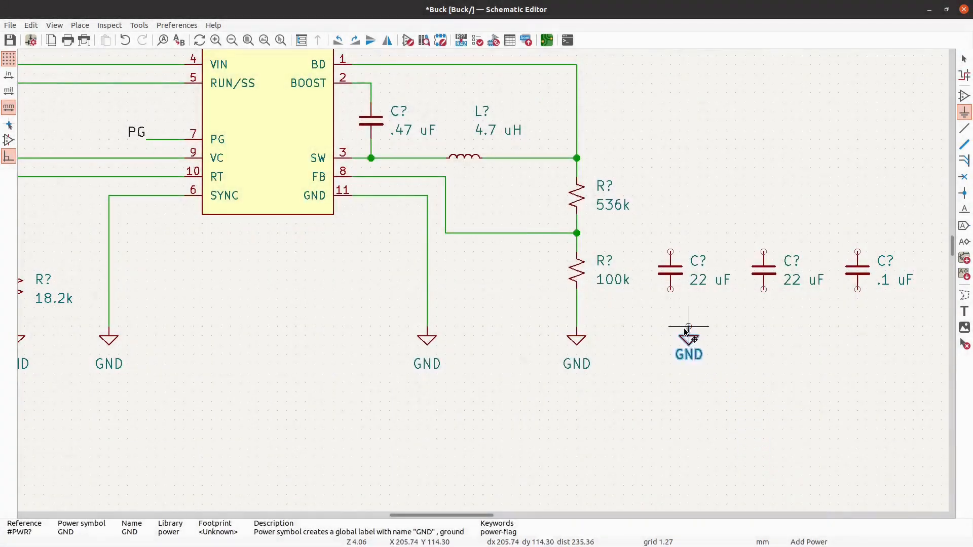
key(Escape)
click(762, 327)
key(Return)
click(764, 327)
click(860, 327)
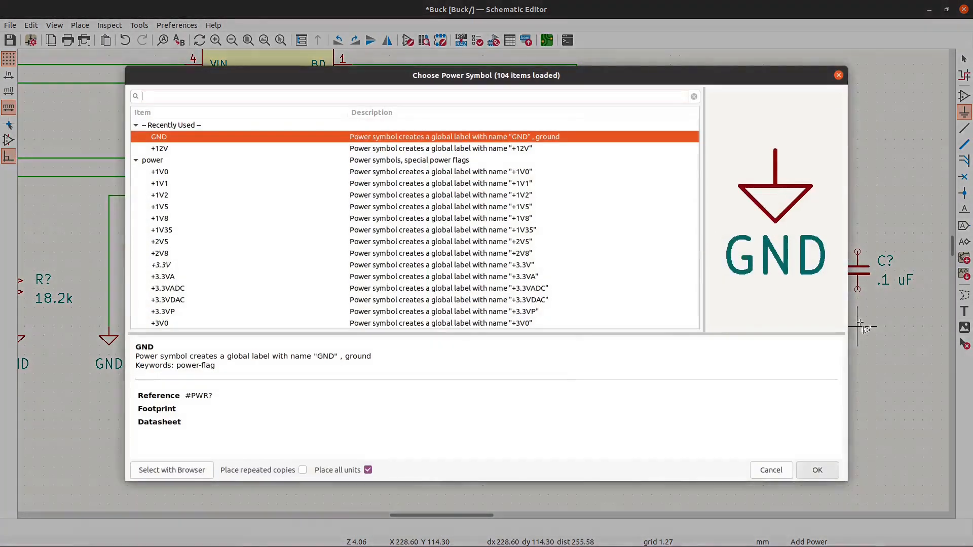
key(Return)
click(857, 327)
scroll(641, 299, down, 2)
key(Escape)
- Wire the output node above the 536k resistor to the upper pins of the .1 uF and both 22 uF output capacitors
scroll(580, 261, up, 1)
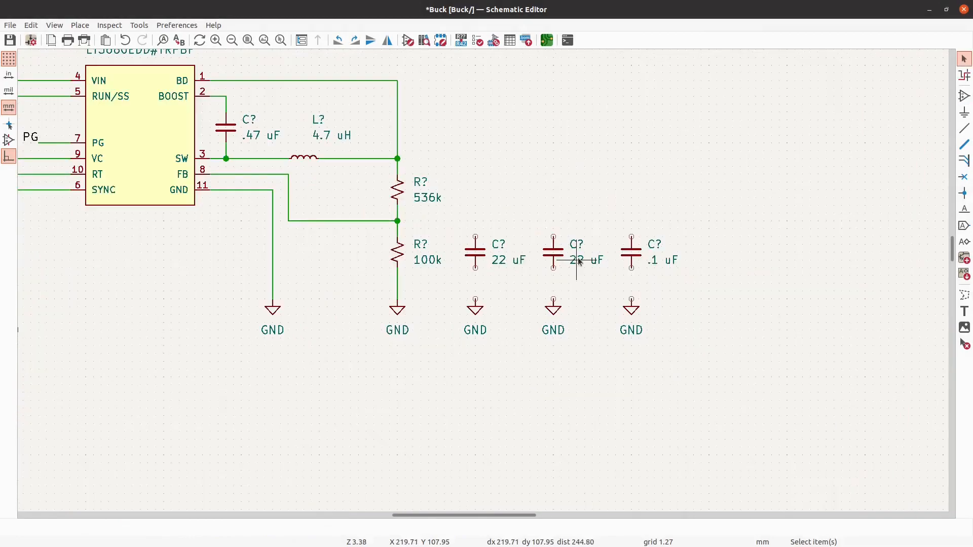
scroll(635, 207, up, 1)
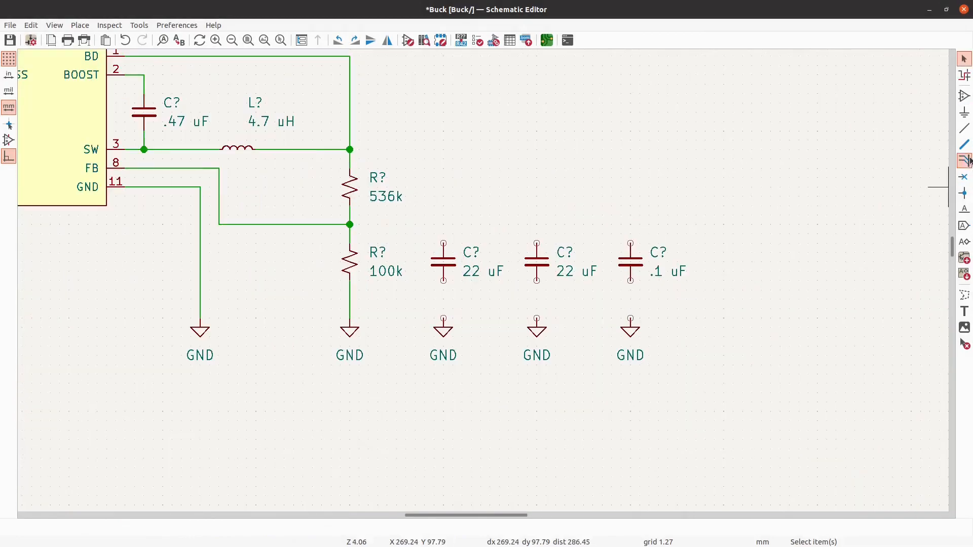
click(965, 130)
click(350, 150)
click(631, 243)
click(443, 243)
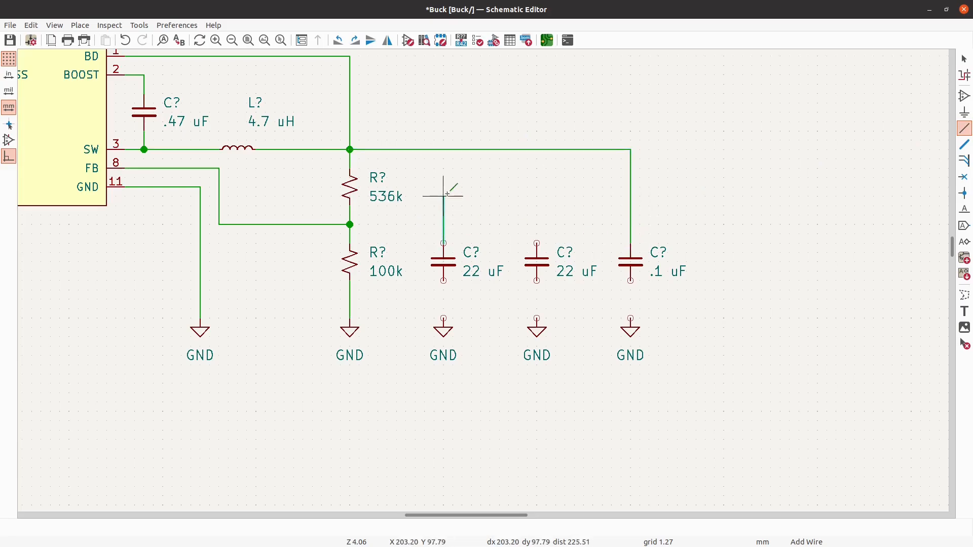
click(443, 149)
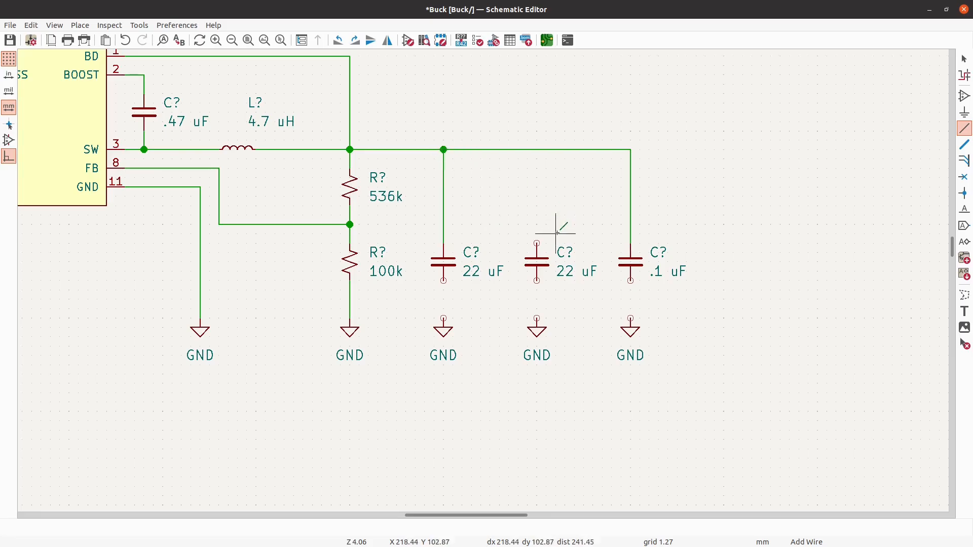
click(537, 243)
click(537, 150)
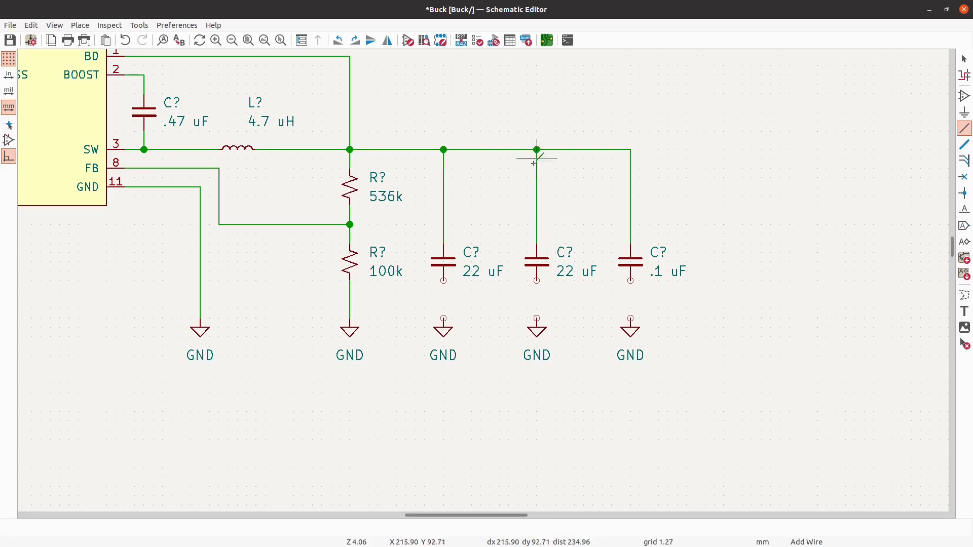
- Wire the lower pins of the two 22 uF capacitors and the .1 uF output capacitor to their GND symbols
click(444, 319)
click(444, 279)
click(538, 318)
click(537, 280)
click(630, 318)
click(631, 281)
key(Escape)
- Place a +5V power symbol just above the output rail, over the .1 uF output capacitor
scroll(716, 300, down, 2)
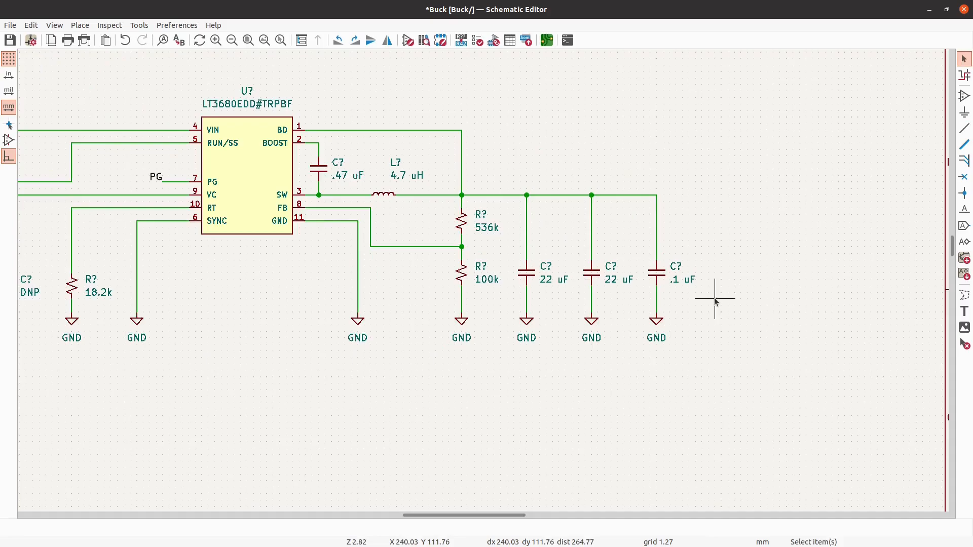
scroll(717, 302, down, 2)
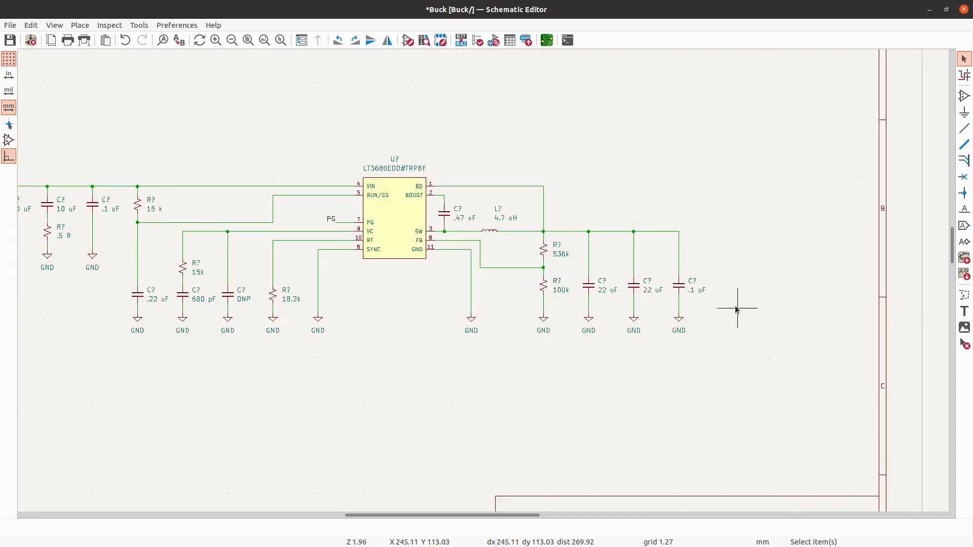
click(965, 115)
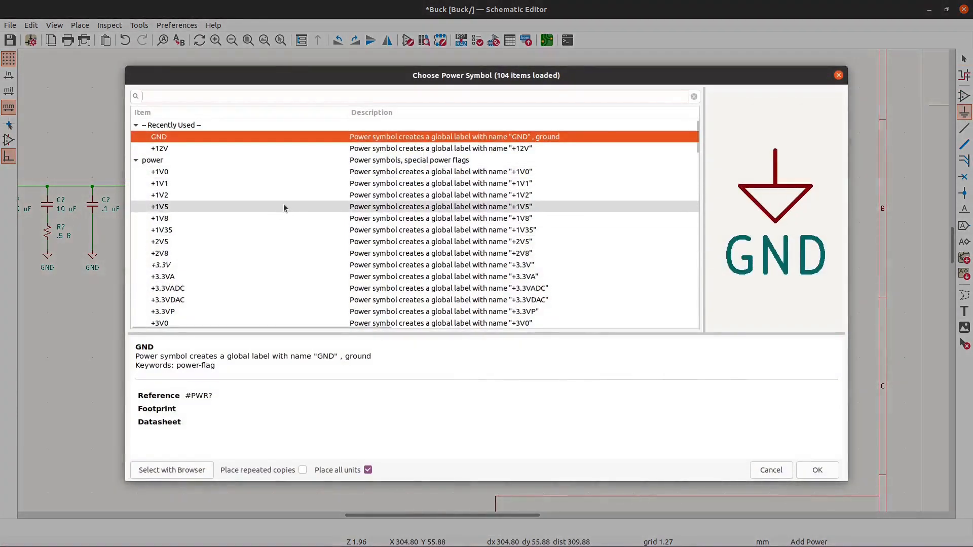
scroll(284, 206, down, 2)
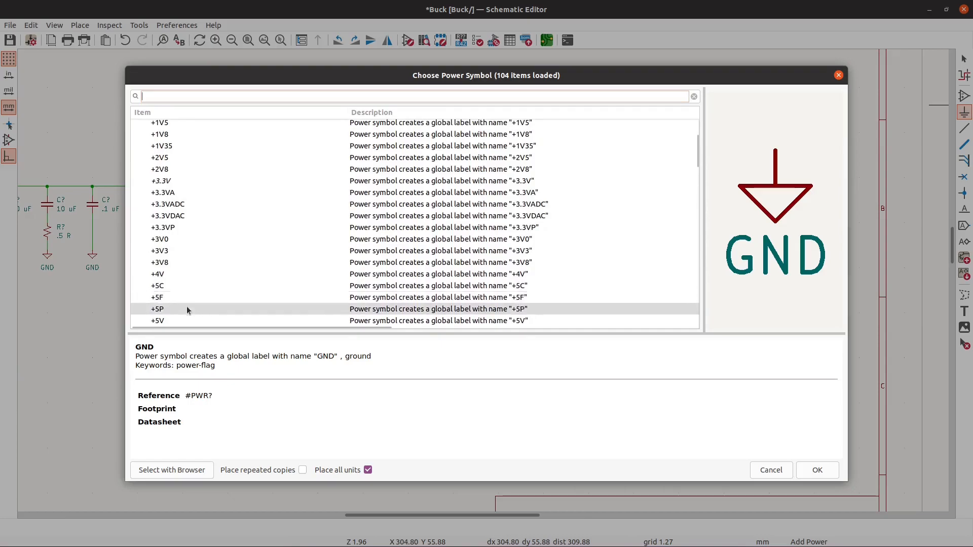
click(180, 320)
click(817, 470)
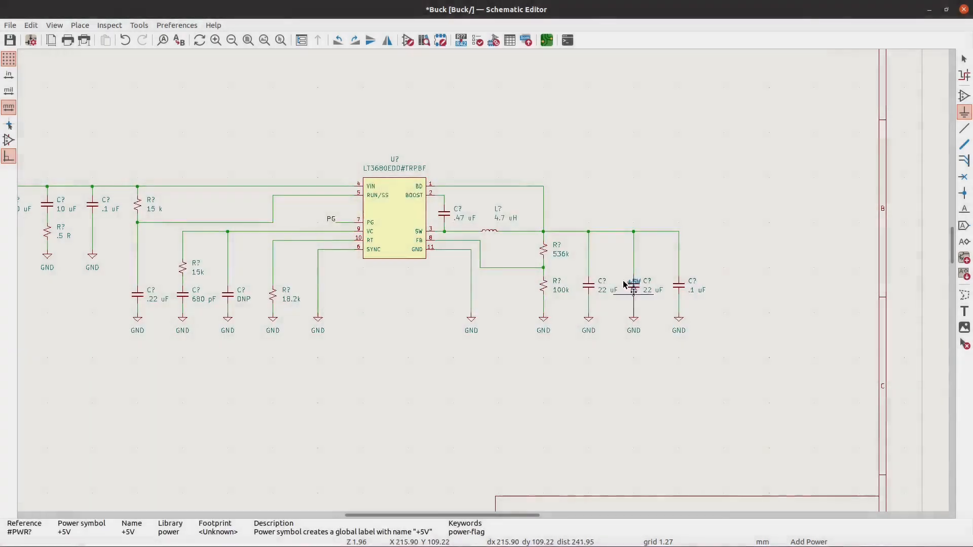
scroll(682, 288, up, 3)
click(680, 222)
key(Escape)
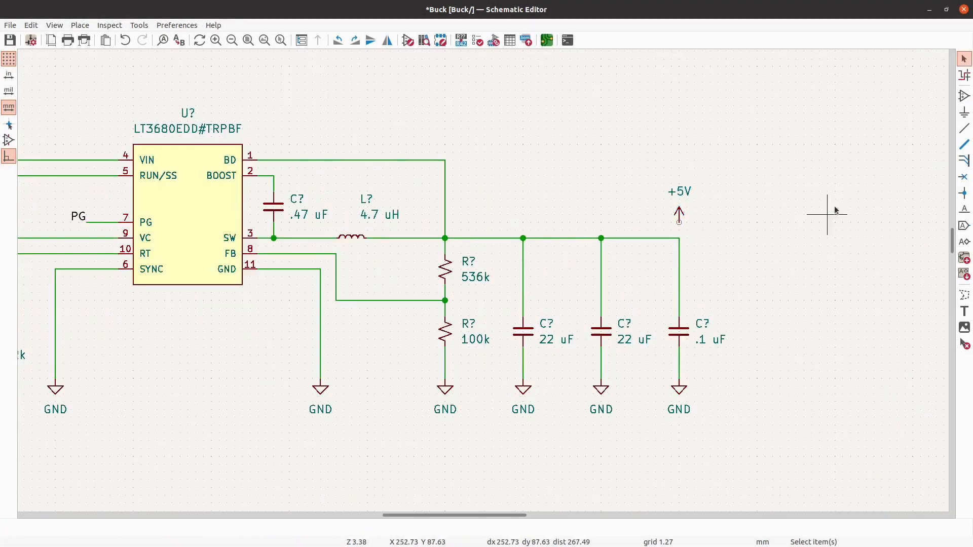
- Wire the +5V symbol to the output rail at the .1 uF capacitor's corner
click(965, 128)
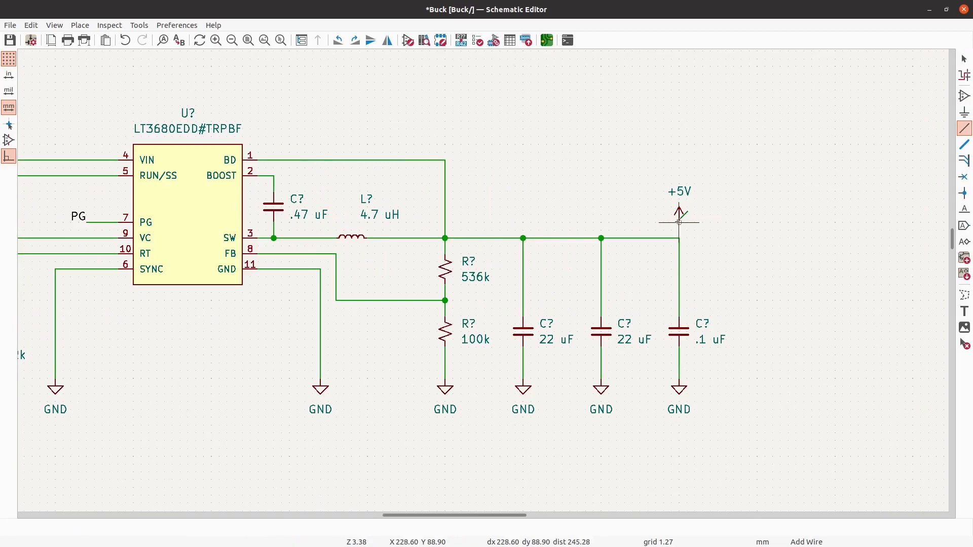
scroll(750, 250, down, 3)
scroll(285, 233, up, 4)
key(Escape)
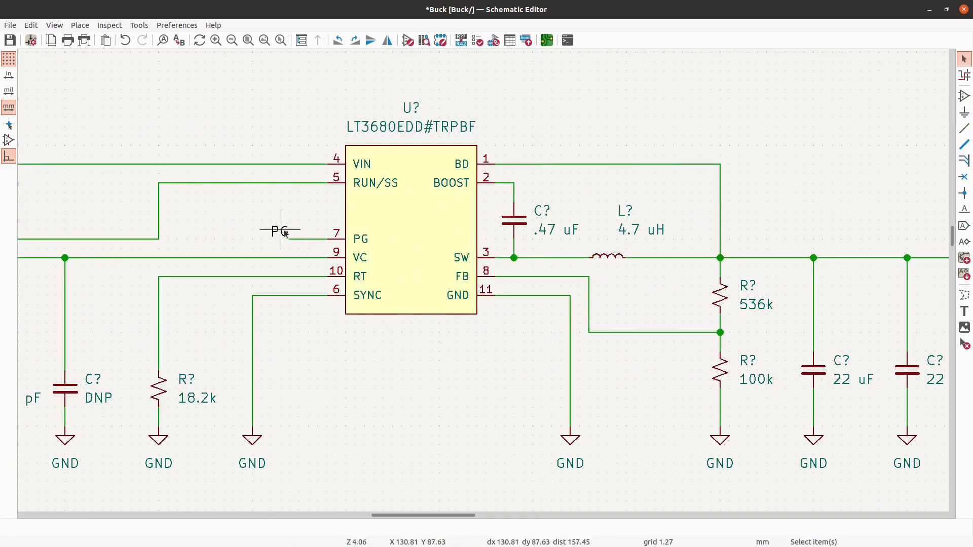
- Replace the PG label on the PG pin's wire with a +5V power symbol rotated to point away from the chip
click(280, 233)
key(Delete)
scroll(224, 230, down, 2)
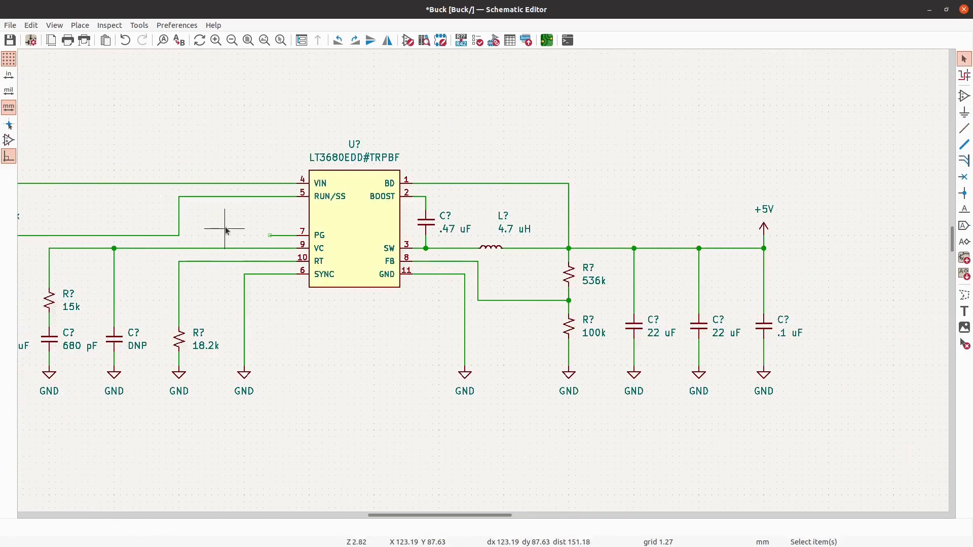
click(965, 112)
click(263, 217)
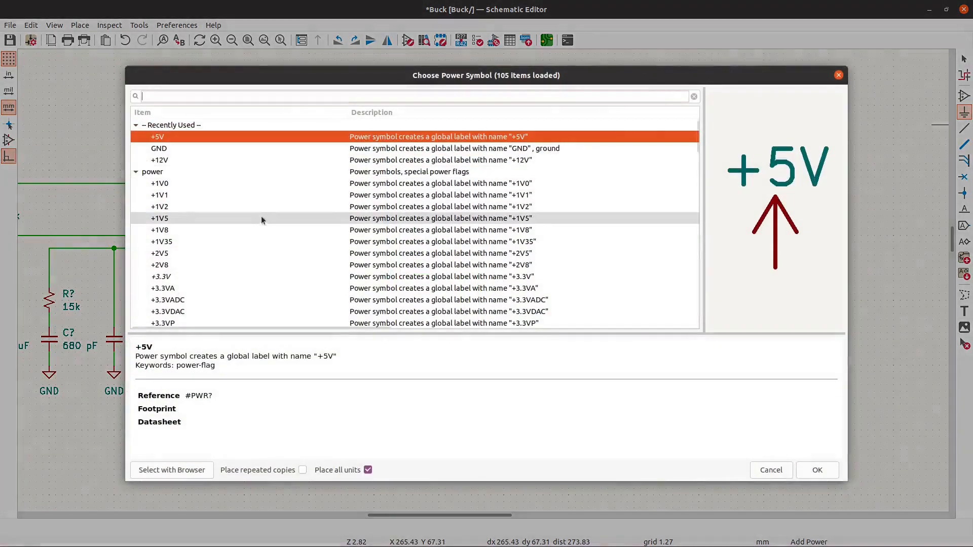
click(817, 470)
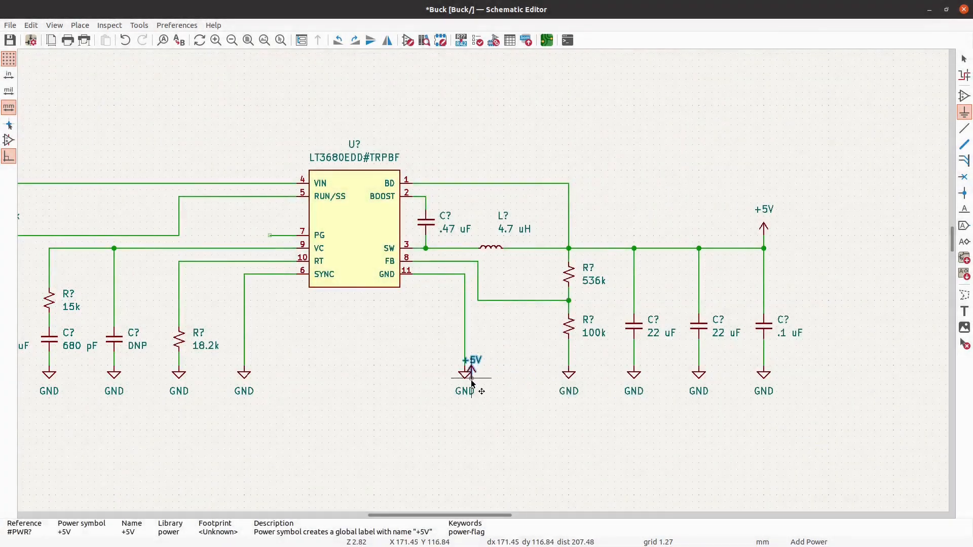
key(r)
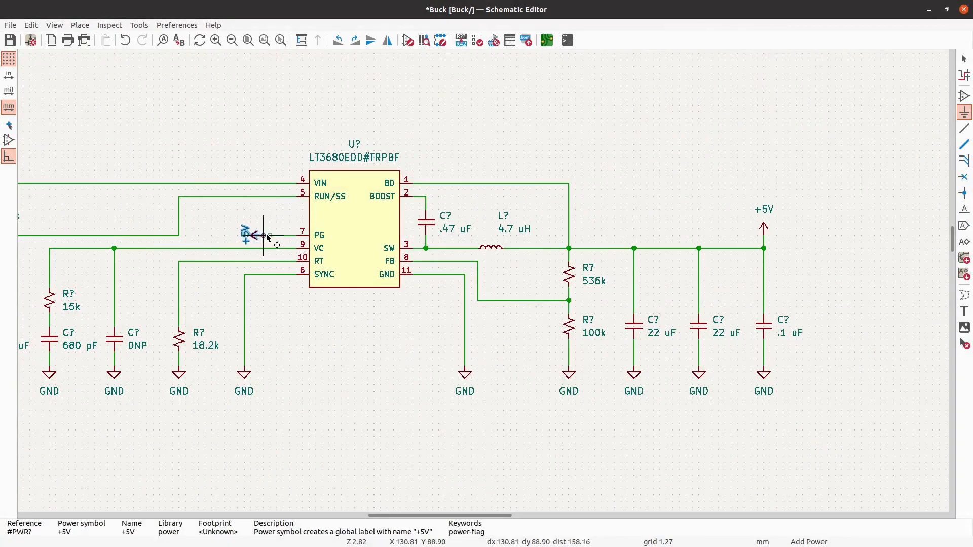
click(269, 236)
key(Escape)
- Move the four GND symbols of the input capacitors down together to line up with the rest of the ground row
scroll(570, 161, down, 1)
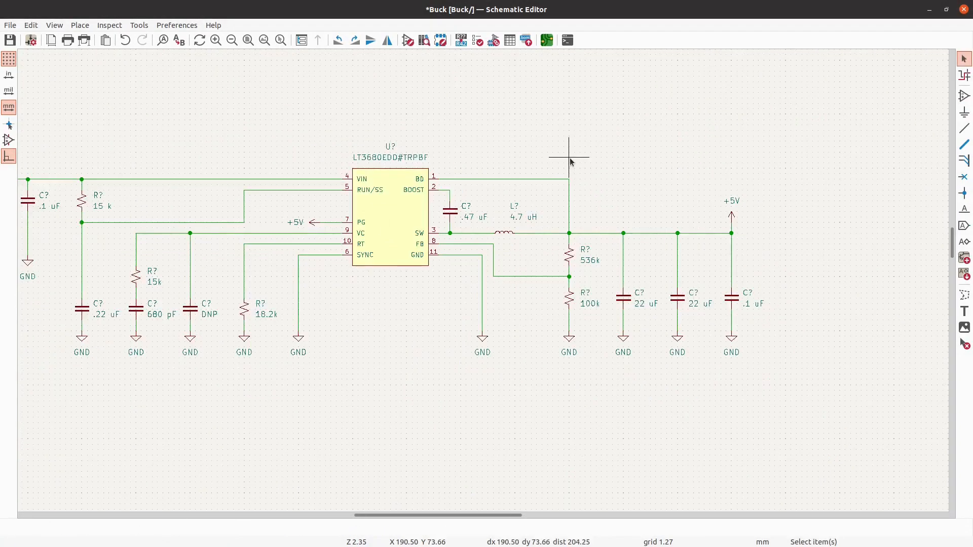
scroll(570, 162, down, 2)
scroll(294, 247, up, 1)
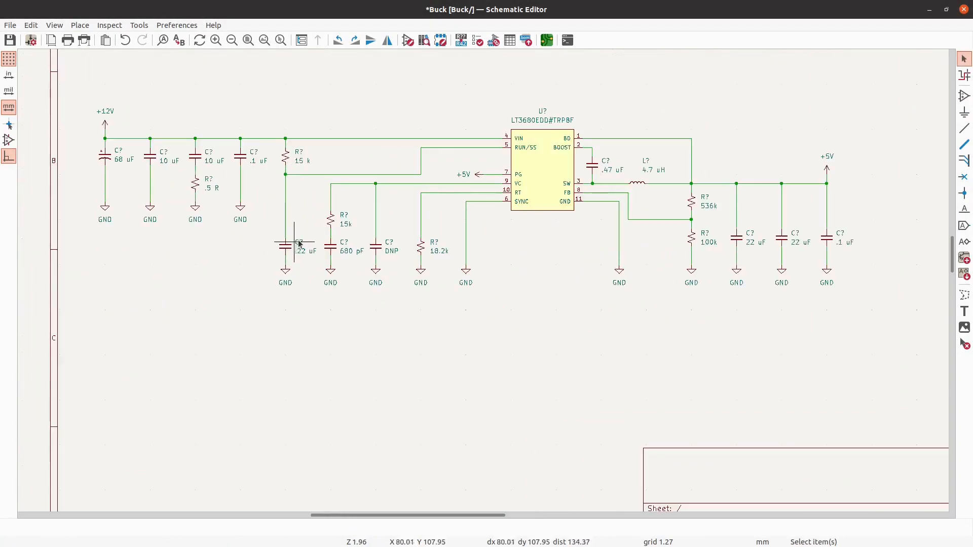
scroll(93, 220, down, 2)
scroll(127, 208, up, 2)
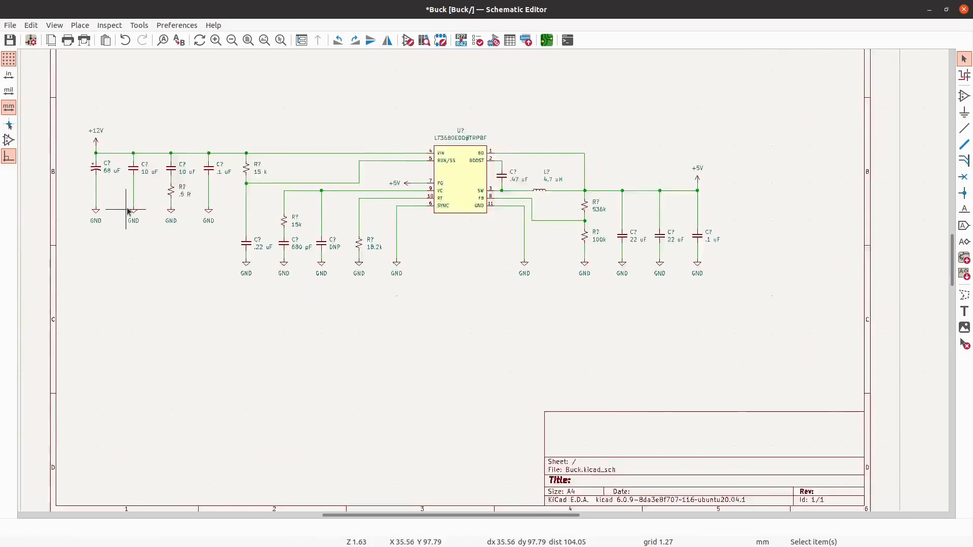
drag(229, 256, 74, 205)
drag(176, 219, 182, 271)
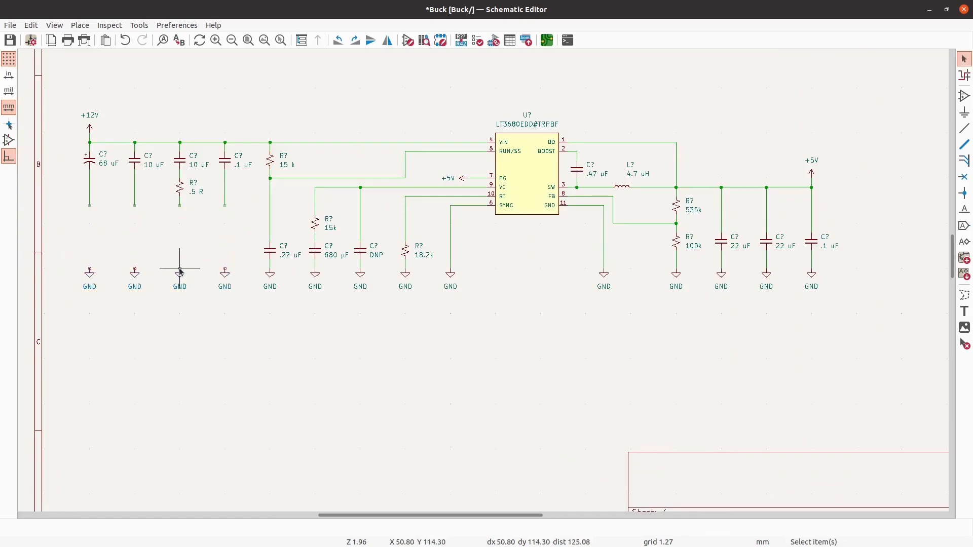
- Try to wire the .1 uF input capacitor's loose wire end down to its lowered GND symbol
scroll(135, 266, up, 2)
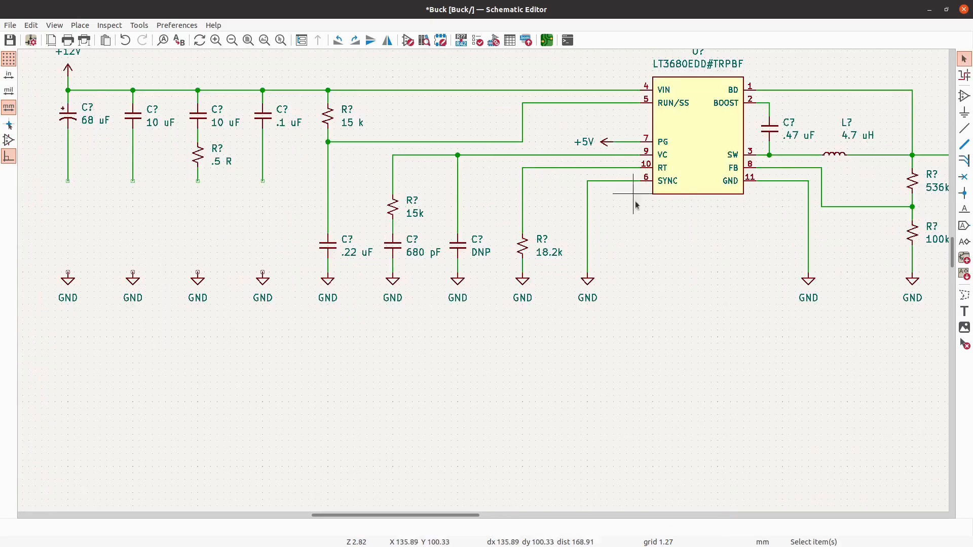
click(966, 128)
click(269, 181)
click(270, 272)
right_click(270, 181)
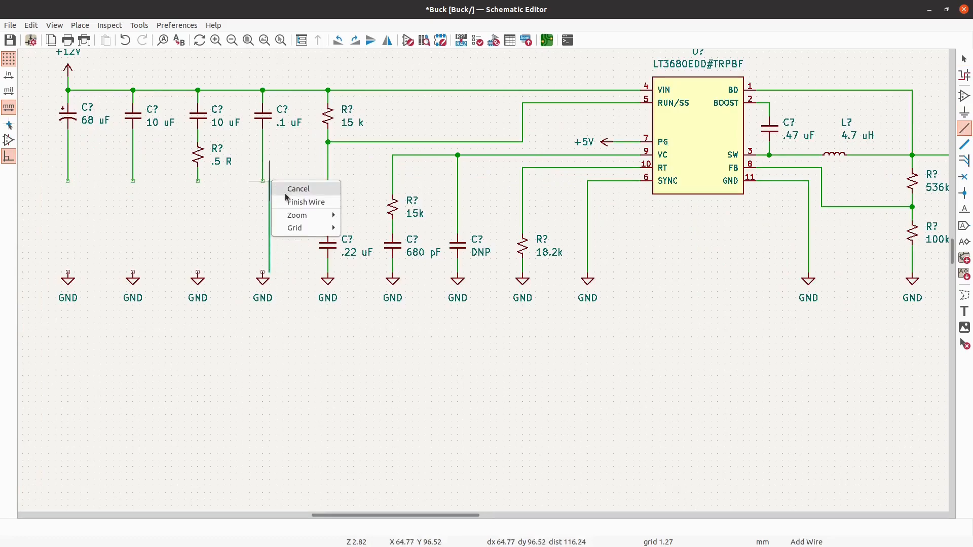
click(289, 202)
key(Escape)
- Duplicate the loose vertical wire segment into the gaps above the GND symbols of the 68 uF, 10 uF and 10 uF/.5 R input branches
scroll(275, 195, up, 2)
click(269, 202)
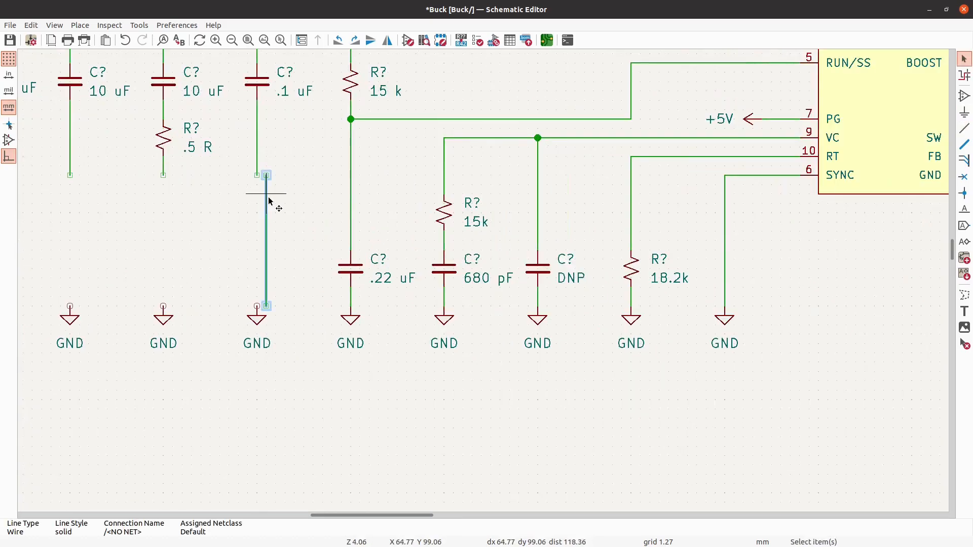
scroll(379, 250, down, 2)
scroll(94, 199, up, 2)
key(ctrl+d)
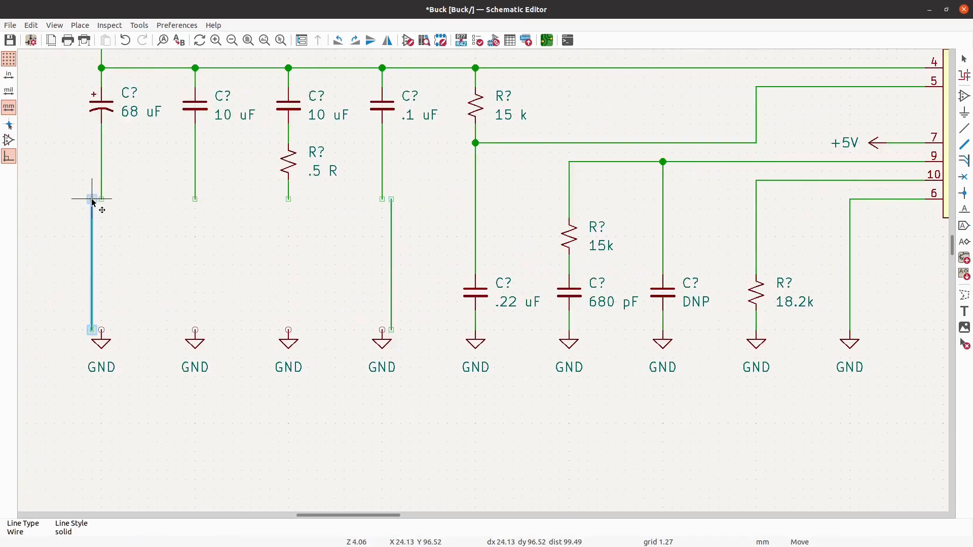
click(101, 201)
key(ctrl+v)
click(195, 200)
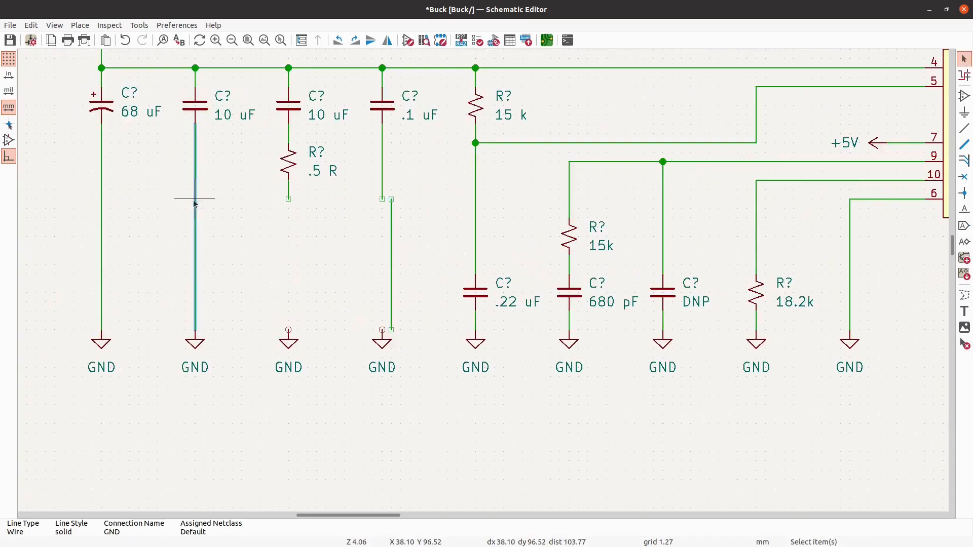
key(ctrl+v)
click(289, 201)
key(Escape)
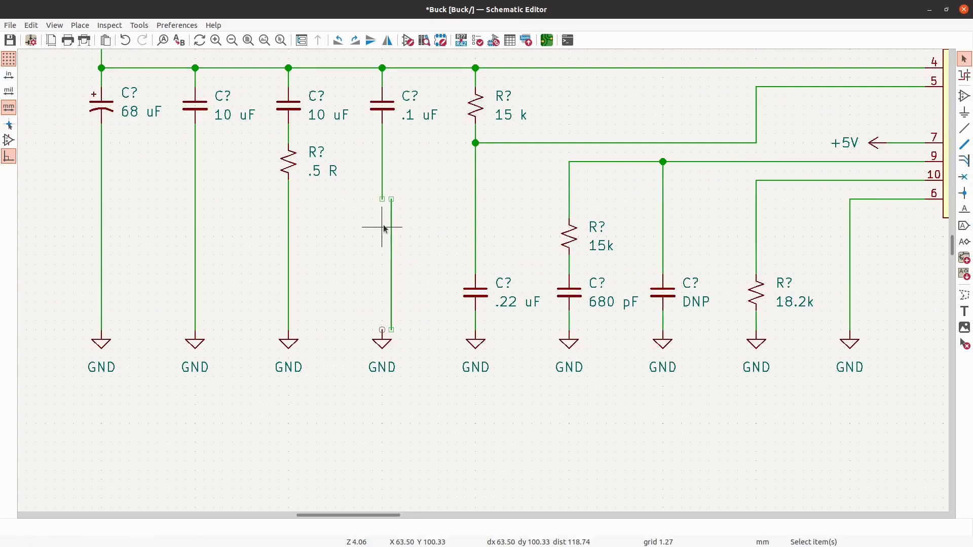
- Move the offset wire segment into line between the .1 uF input capacitor and its GND symbol, and save the schematic
click(387, 200)
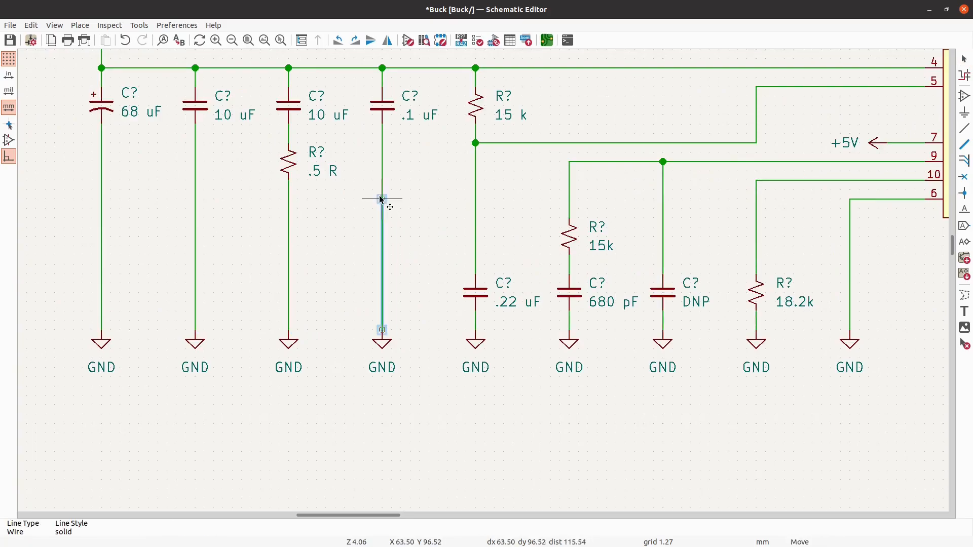
key(Escape)
scroll(211, 195, down, 4)
scroll(257, 267, down, 3)
scroll(364, 234, up, 1)
scroll(511, 256, up, 1)
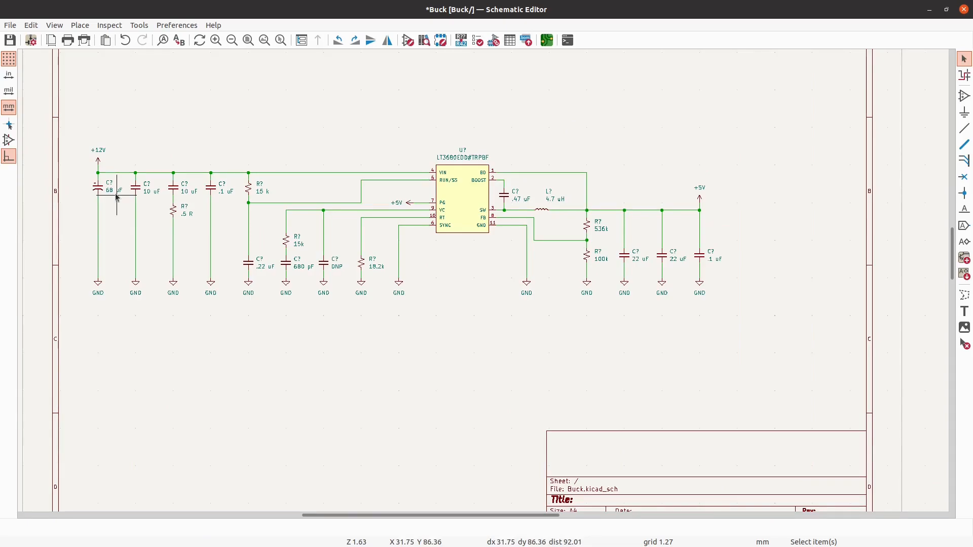
click(10, 40)
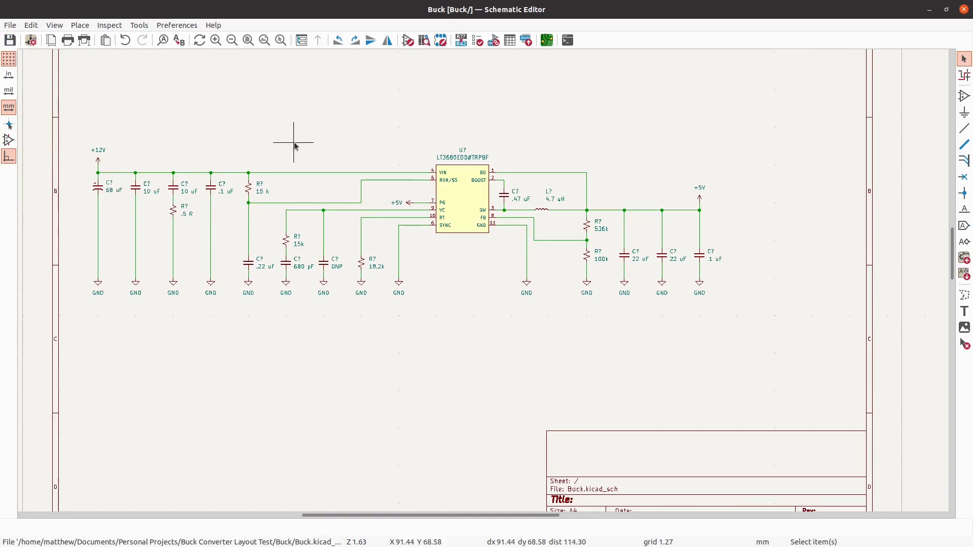
- Shift the entire buck converter circuit right to center it better between the sheet's side borders
drag(758, 327, 75, 99)
drag(448, 195, 501, 202)
key(Escape)
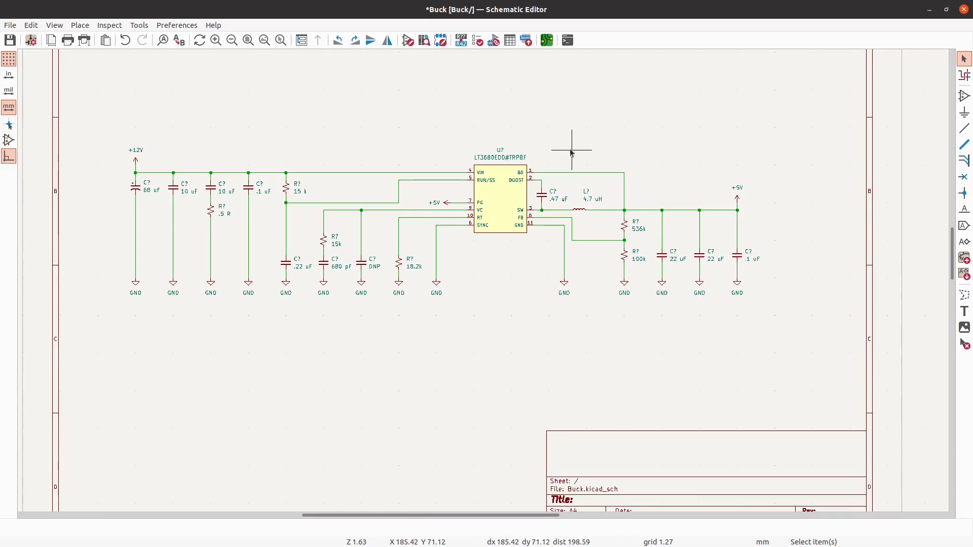
- Review the whole circuit from the +12V input capacitors across the regulator to the +5V output capacitors
scroll(463, 162, down, 1)
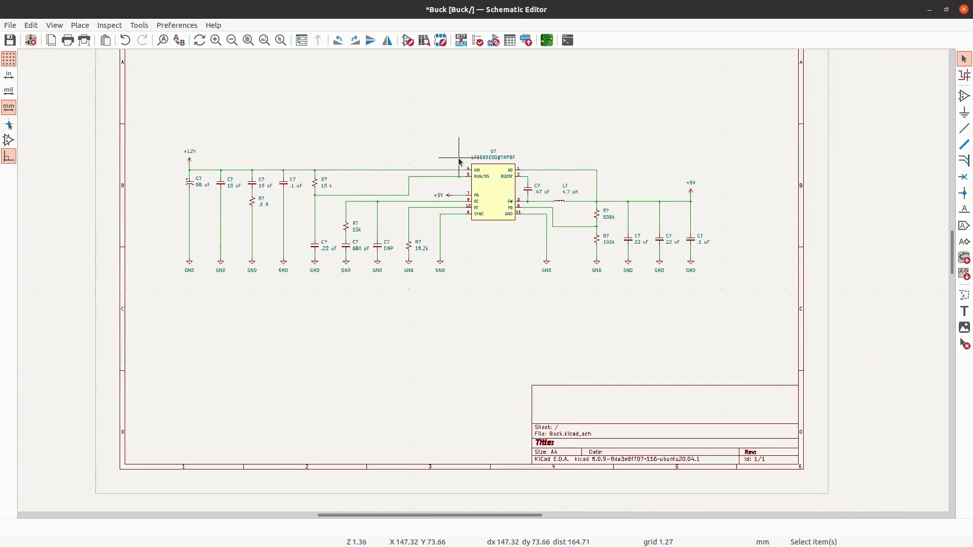
scroll(474, 302, down, 2)
scroll(488, 179, up, 2)
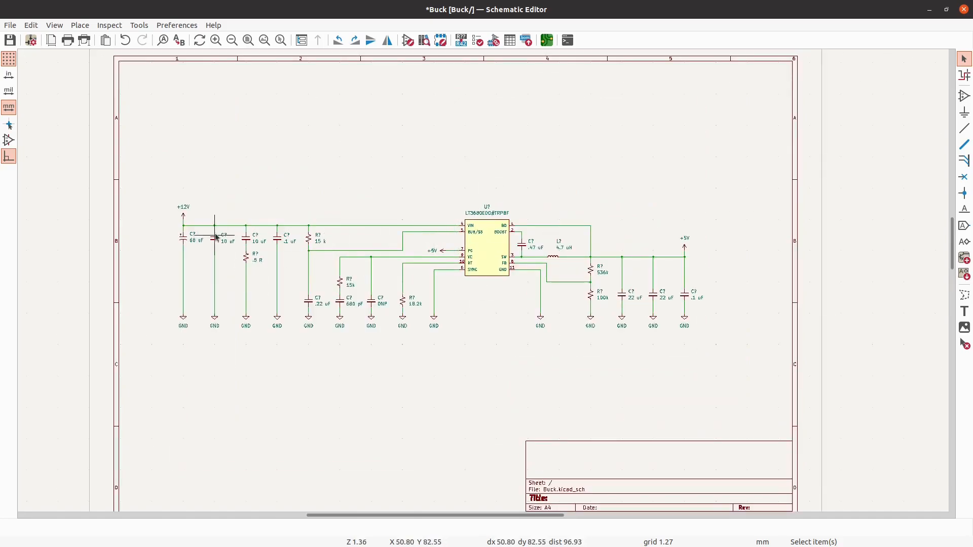
scroll(215, 223, up, 2)
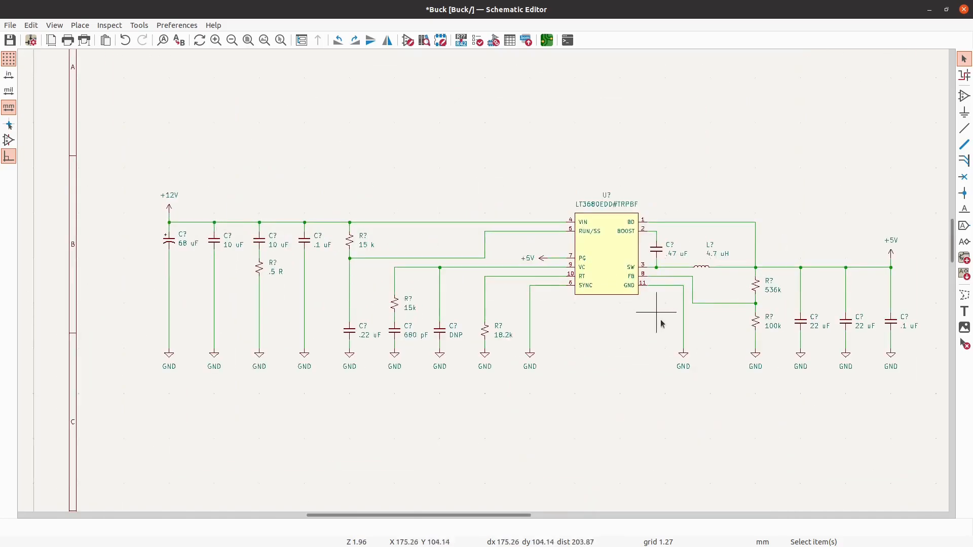
scroll(216, 360, down, 1)
scroll(627, 318, up, 2)
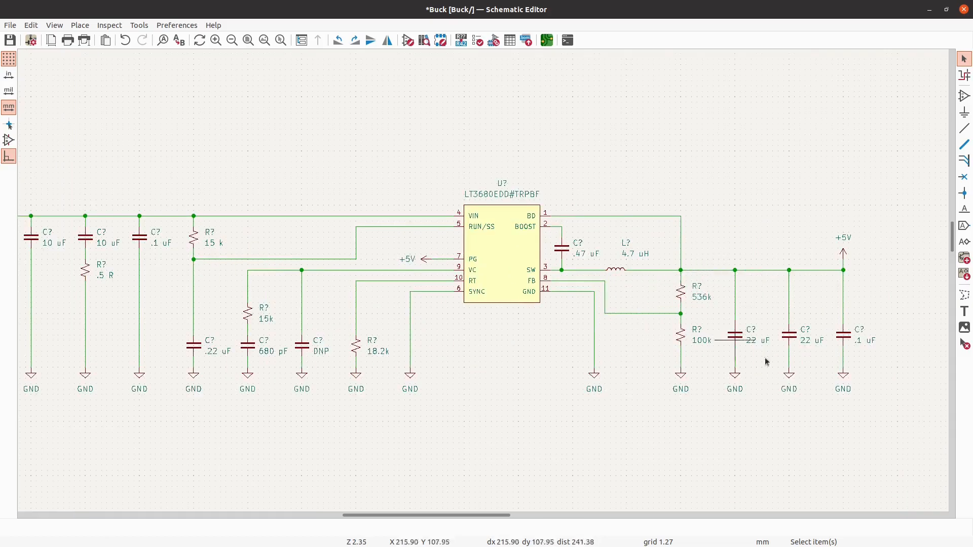
scroll(765, 282, down, 1)
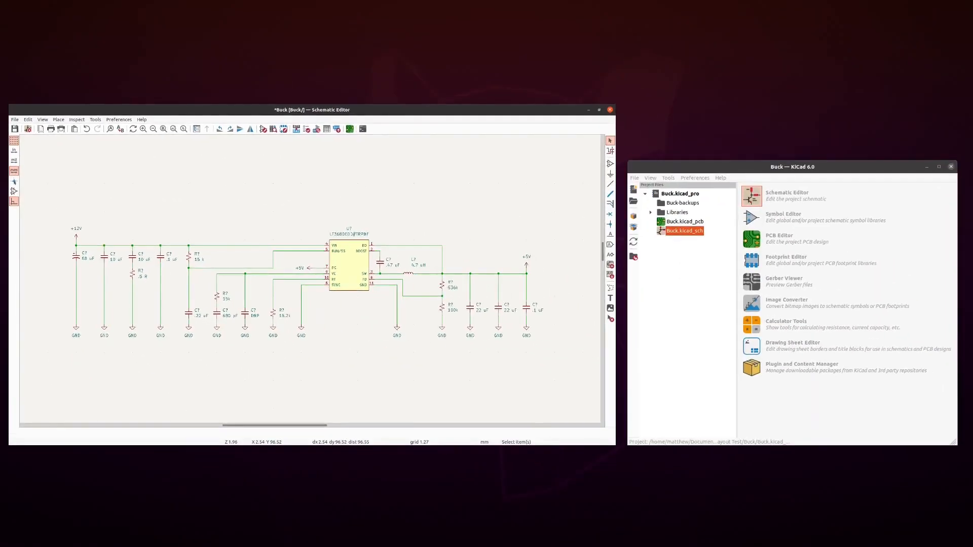
- Switch to the Calculator app, set it to Advanced Mode and compute 12−2.5
key(Return)
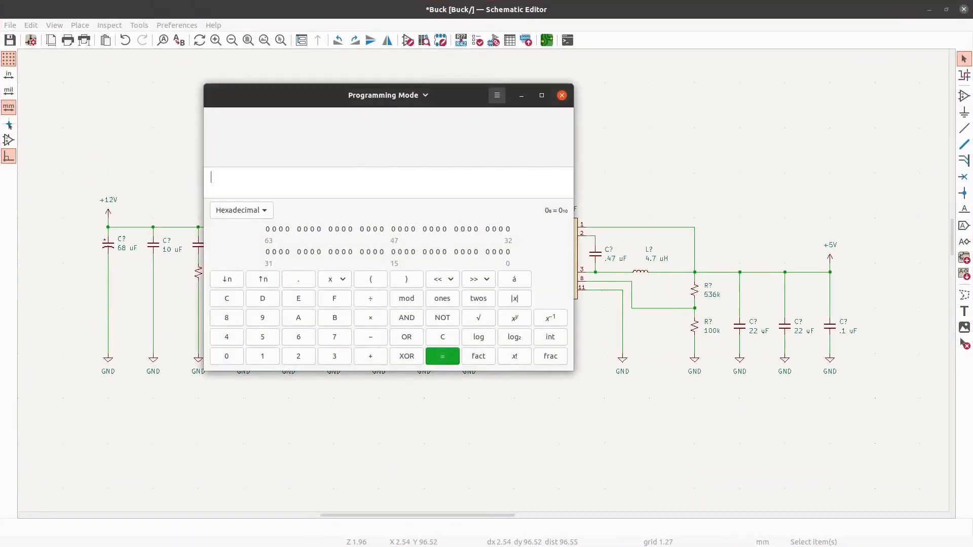
click(385, 95)
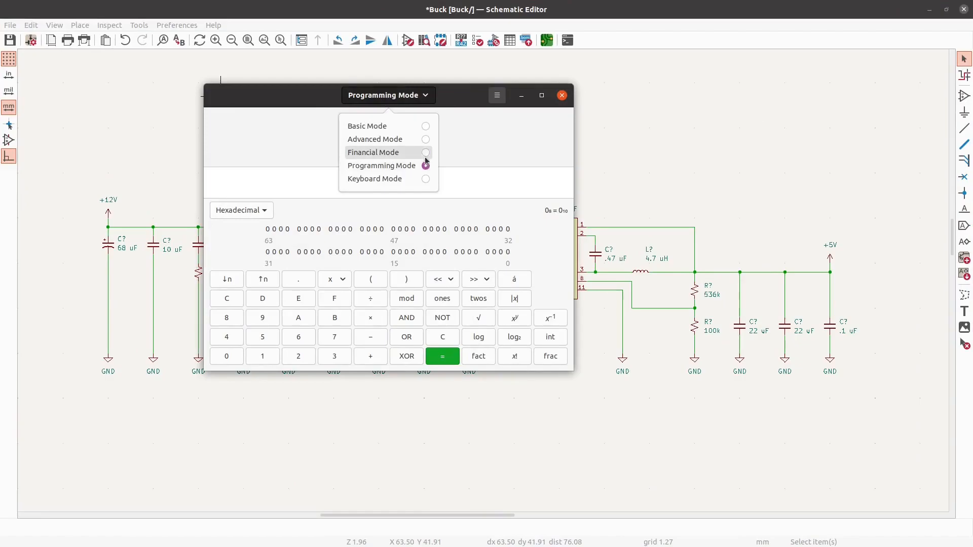
click(425, 140)
text(12)
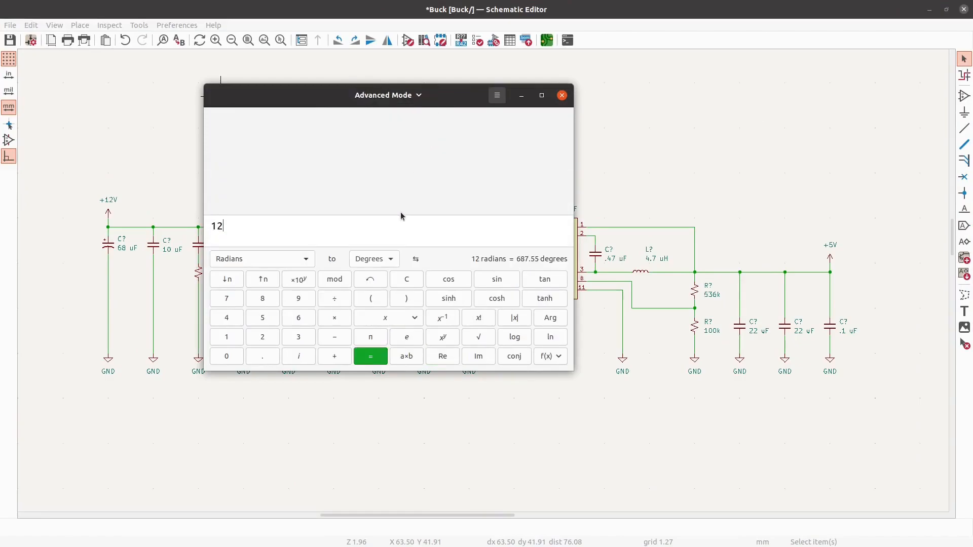
text(-2.5)
key(Return)
- Move the calculator clear of the input side of the schematic and divide the previous result by 15000
drag(321, 90, 583, 88)
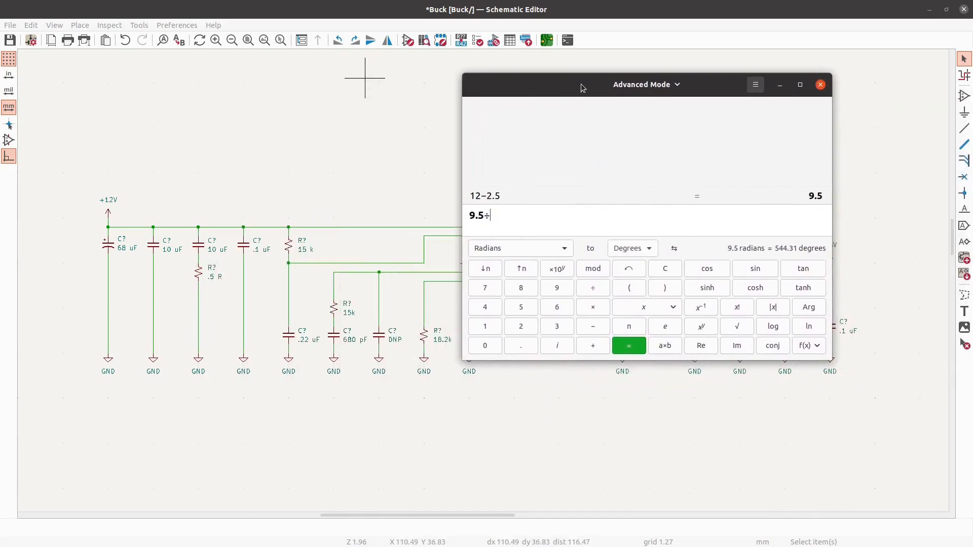
text(/15000)
key(Return)
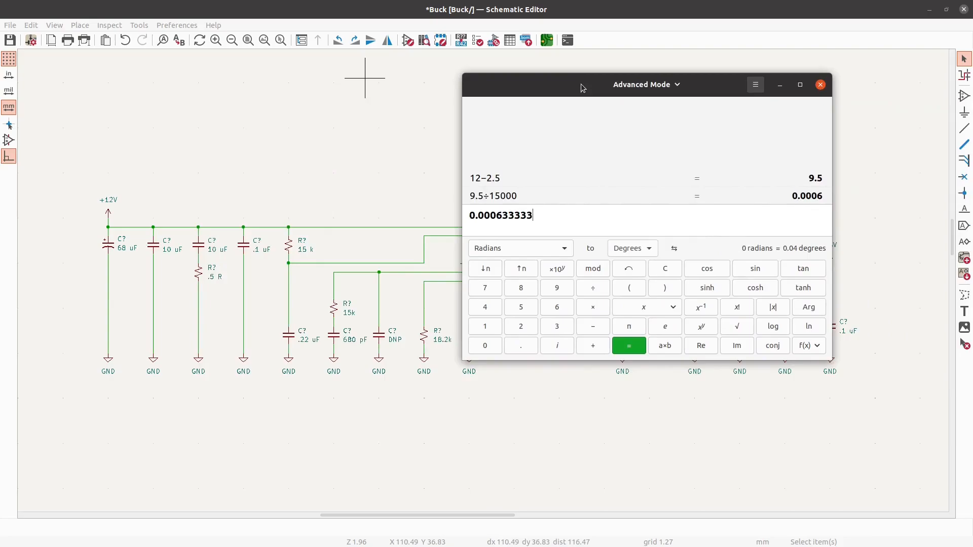
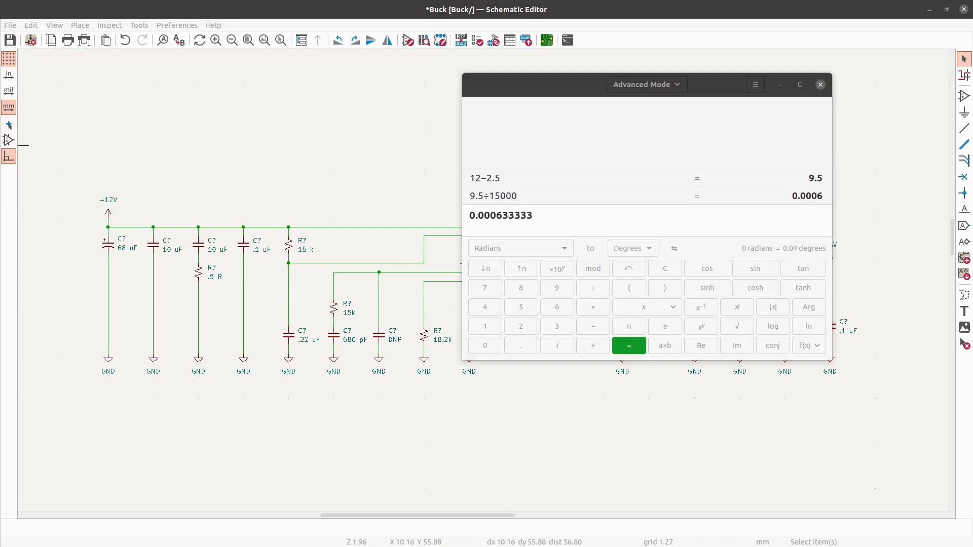
- Close the calculator and review the buck circuit on its sheet, including the .47 uF boost capacitor
click(821, 85)
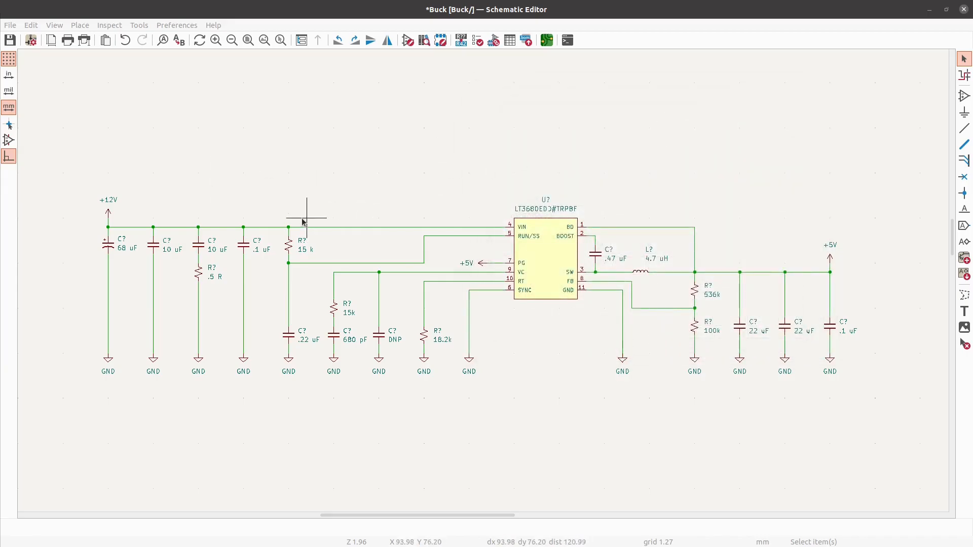
click(597, 258)
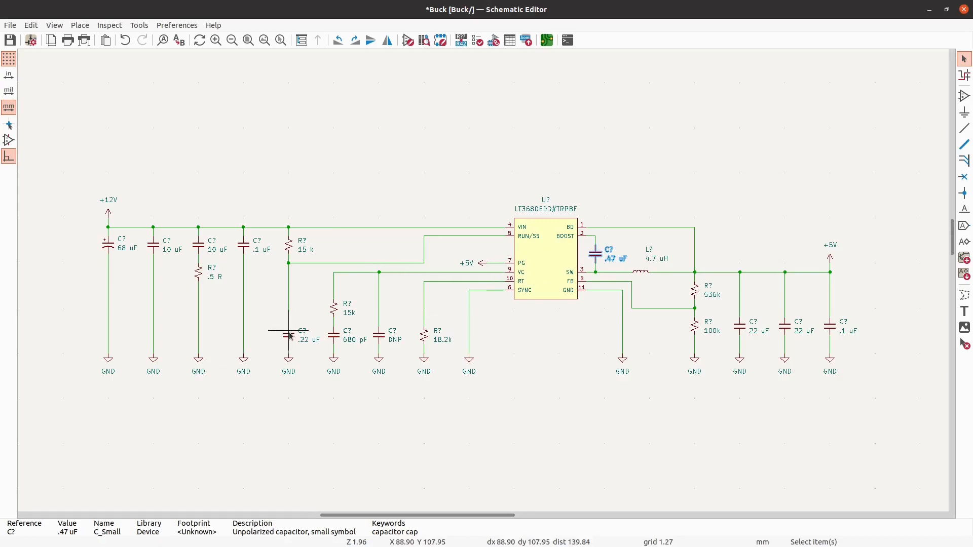
key(Escape)
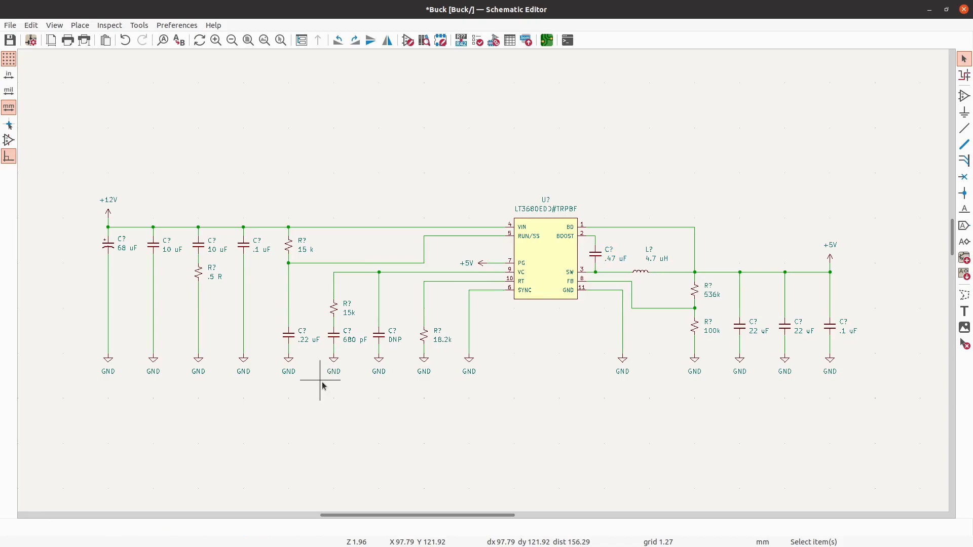
scroll(101, 187, down, 2)
scroll(507, 390, down, 1)
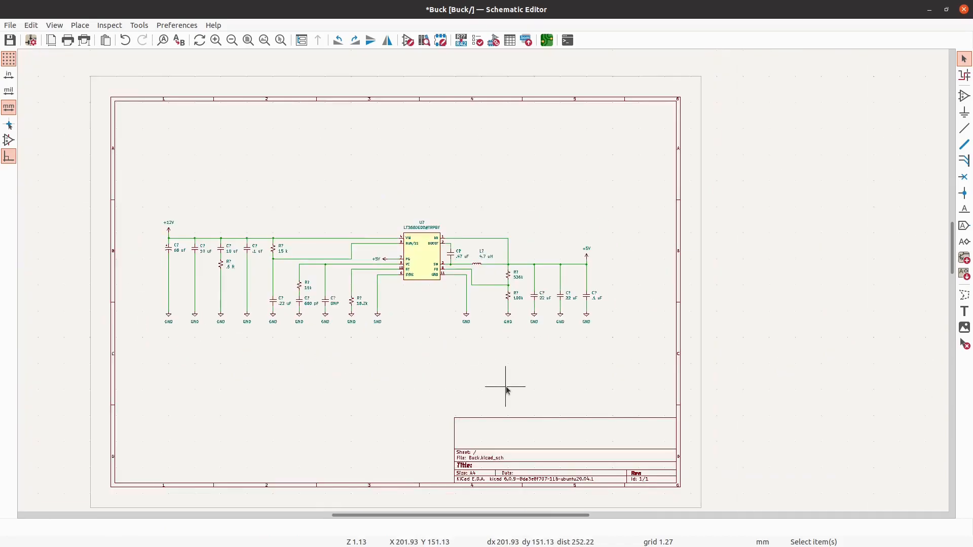
scroll(282, 194, up, 1)
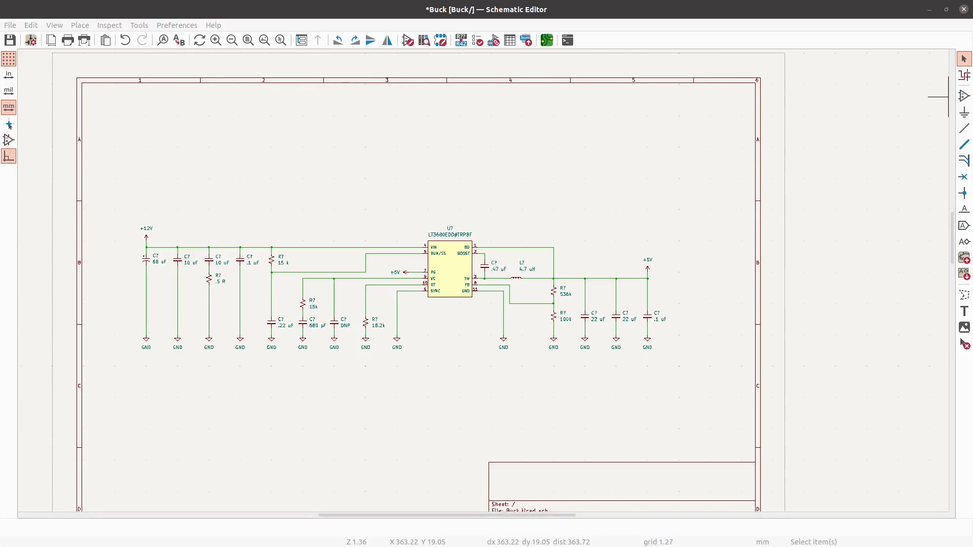
- Switch to the browser and check the LT3680EDD#TRPBF price on Digi-Key for a quantity of 1
drag(0, 270, 441, 3)
click(438, 68)
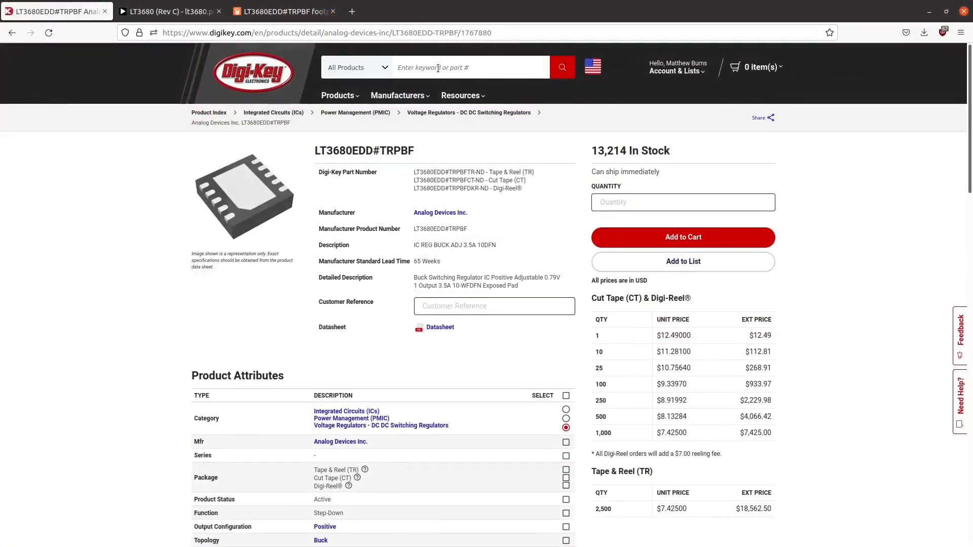
click(662, 201)
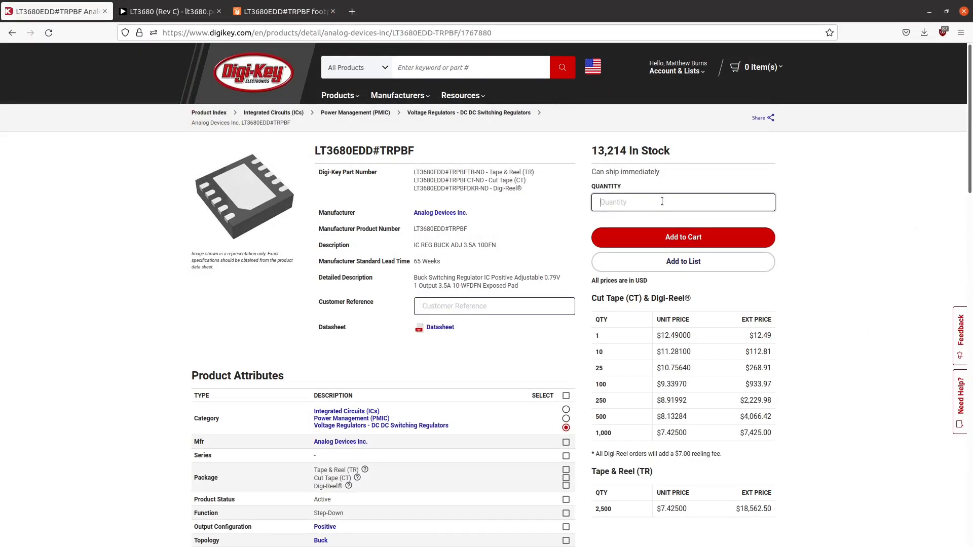
text(1)
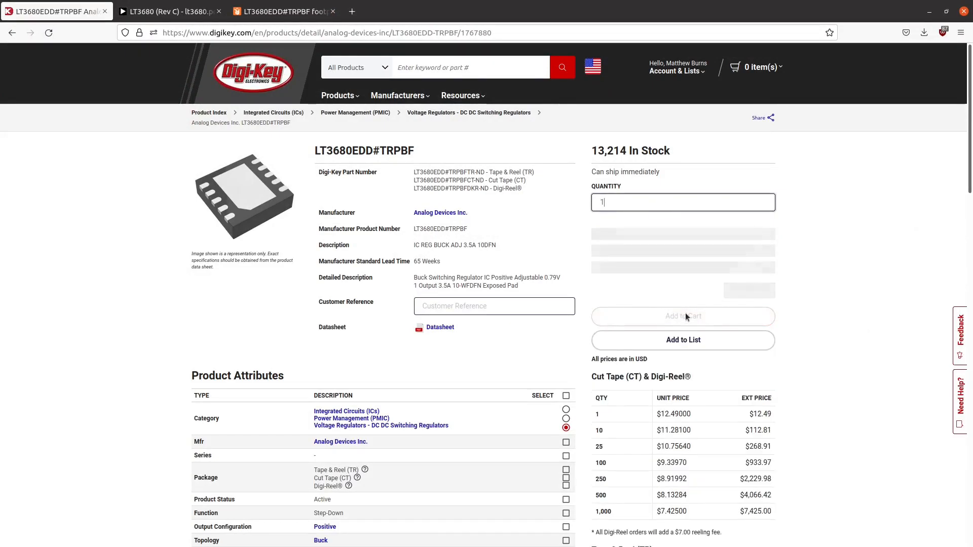
click(820, 281)
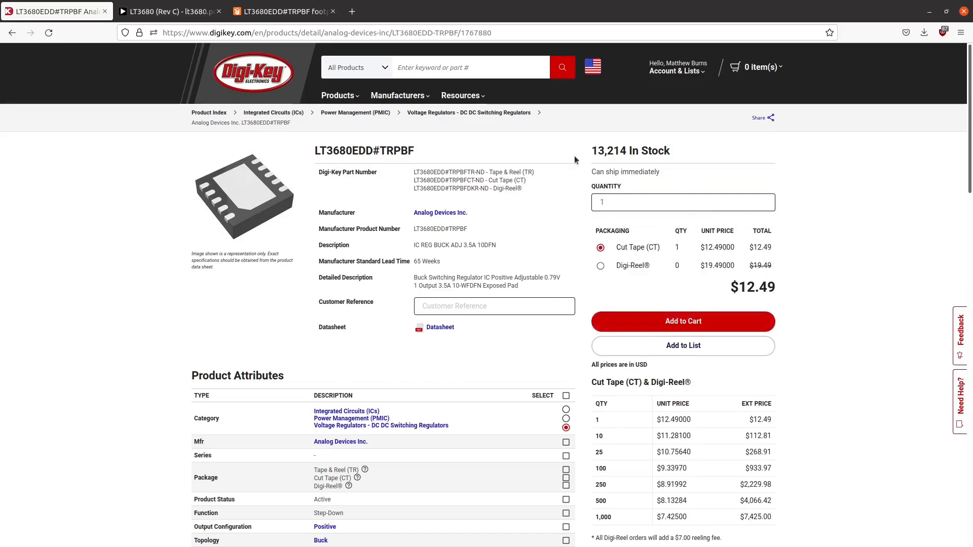
- Copy the manufacturer product number LT3680EDD#TRPBF from Digi-Key and paste it into the regulator's Value field in the KiCad schematic
triple_click(386, 151)
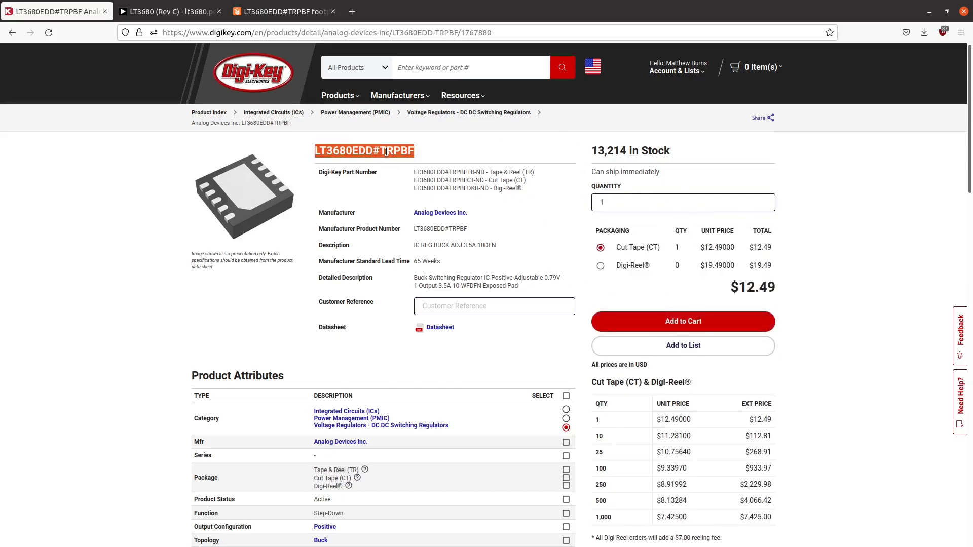
click(569, 231)
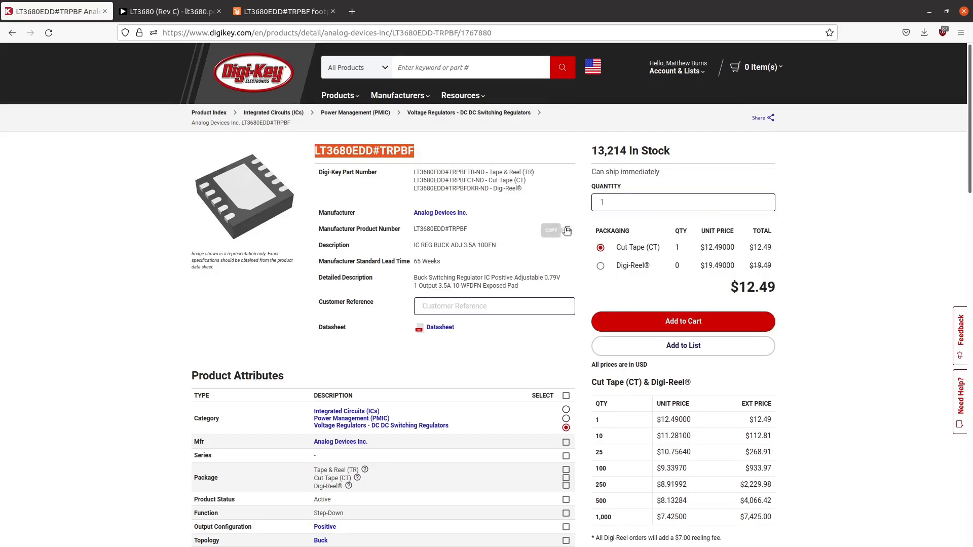
key(alt+Tab)
scroll(394, 201, up, 1)
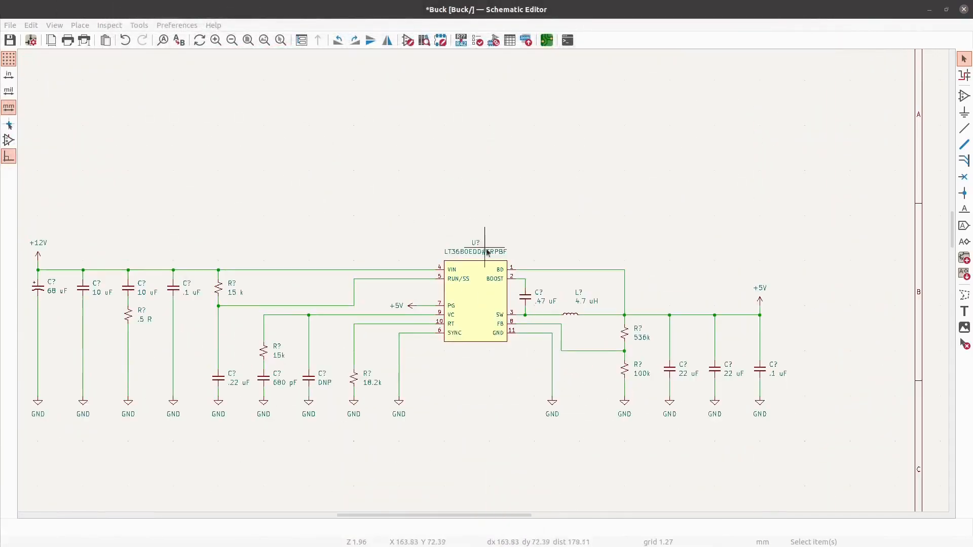
scroll(502, 270, up, 2)
click(471, 241)
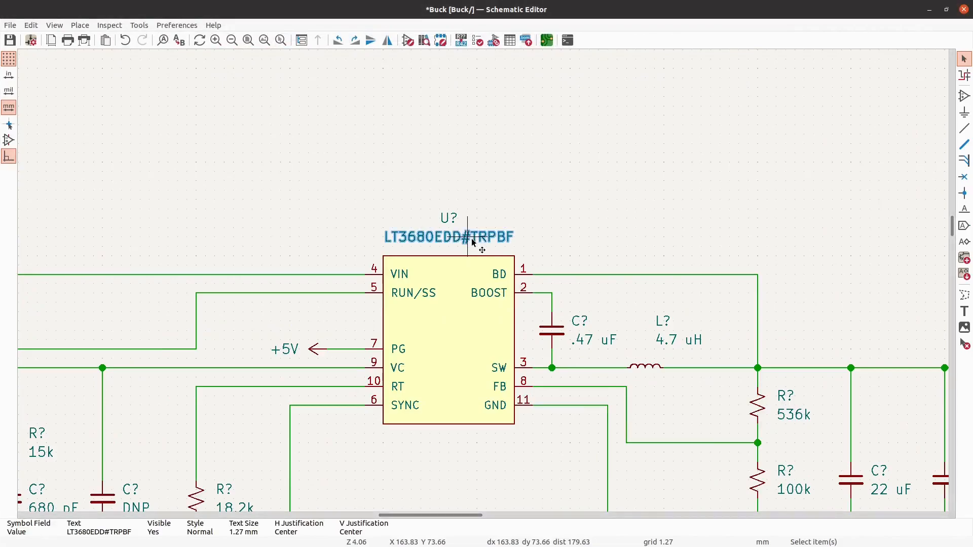
double_click(471, 242)
key(ctrl+v)
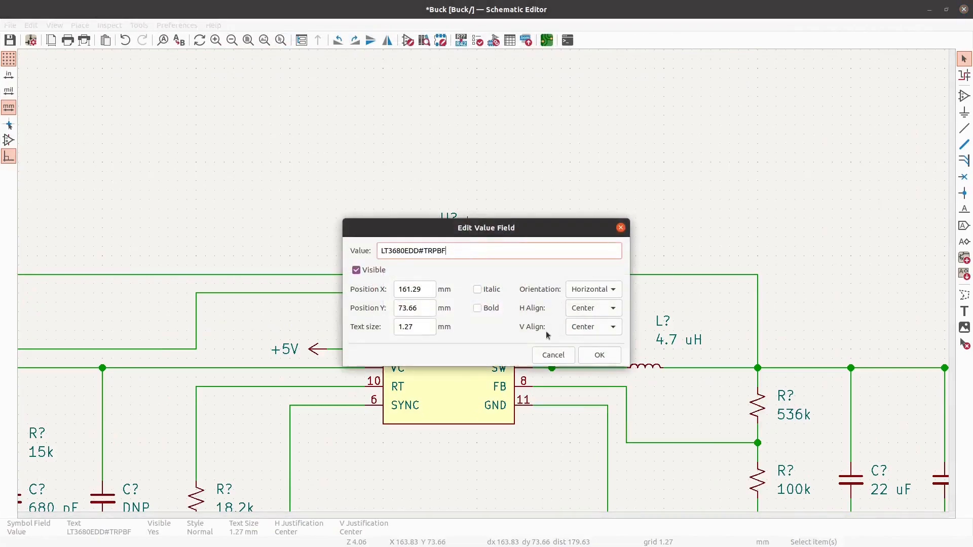
click(600, 355)
click(532, 167)
- Switch back to the browser, search Digi-Key for "banana jack" and open the Jacks, Plugs category
key(alt+Tab)
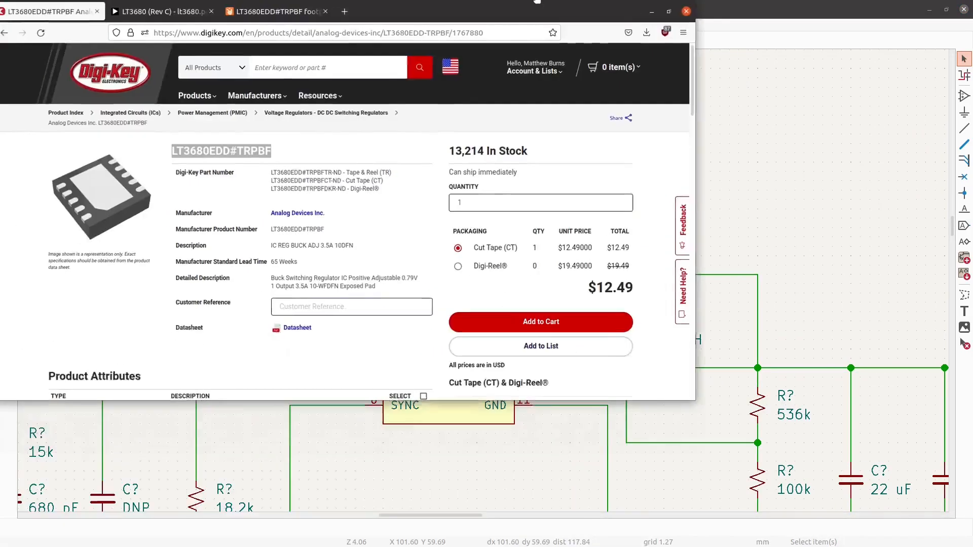
click(441, 72)
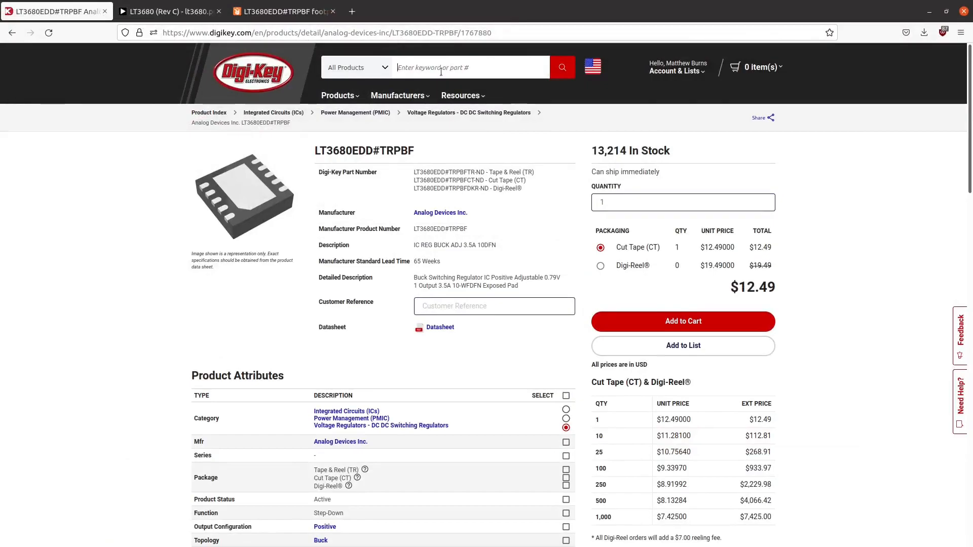
text(banana jack)
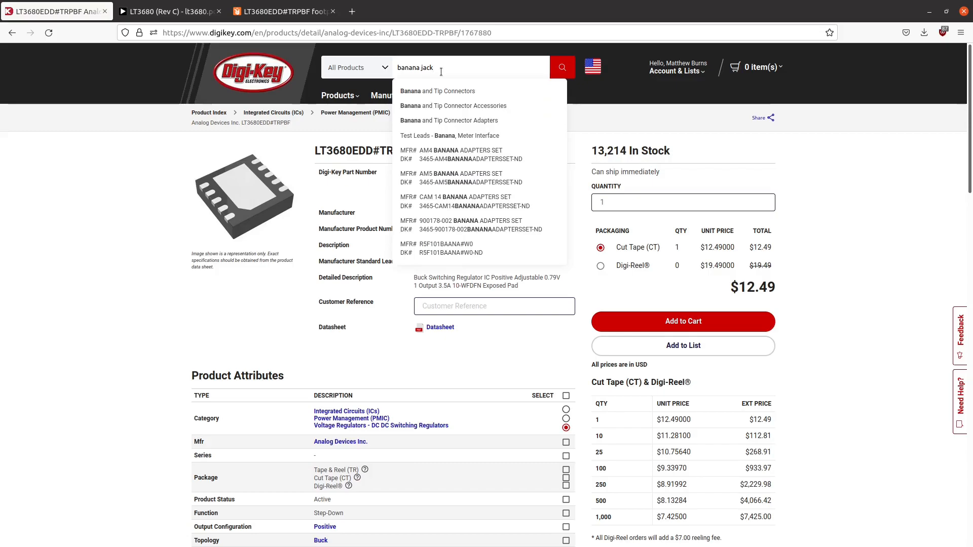
key(Return)
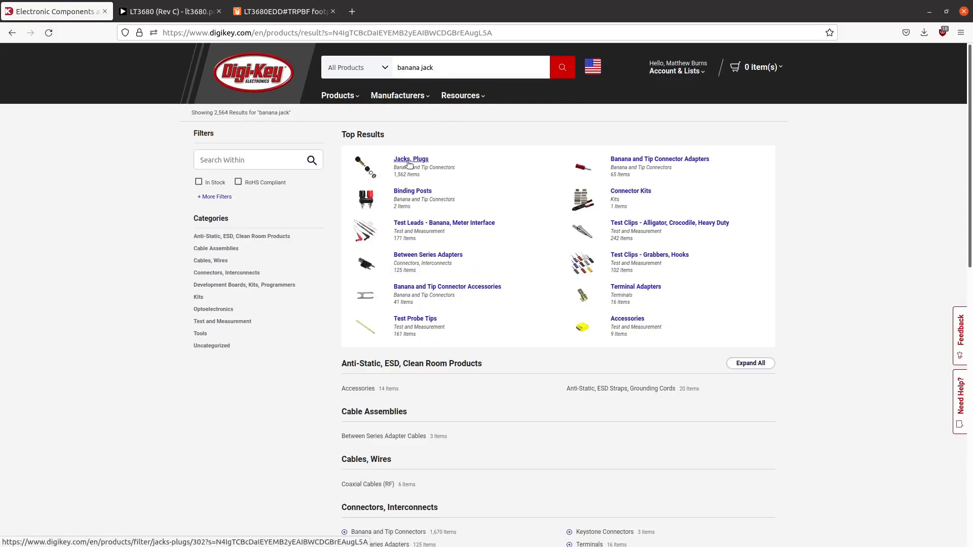
click(409, 160)
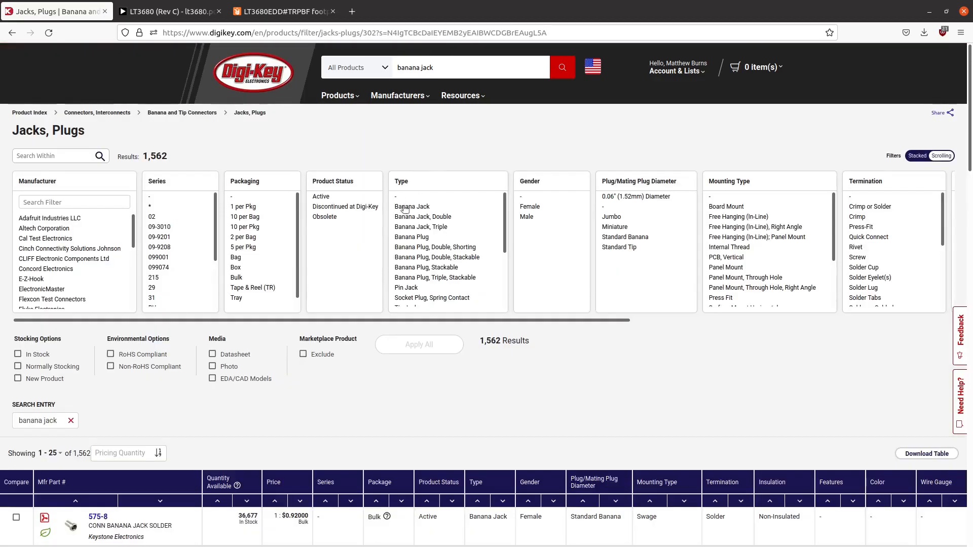
- Filter the jacks to In Stock, Active parts with EDA/CAD Models, excluding Marketplace products, and apply the filters
scroll(265, 393, down, 5)
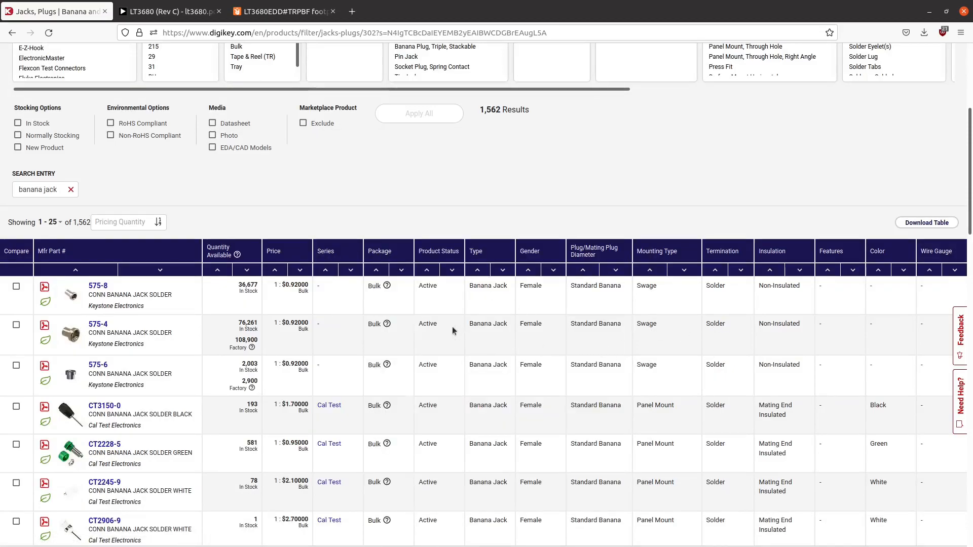
scroll(142, 335, up, 3)
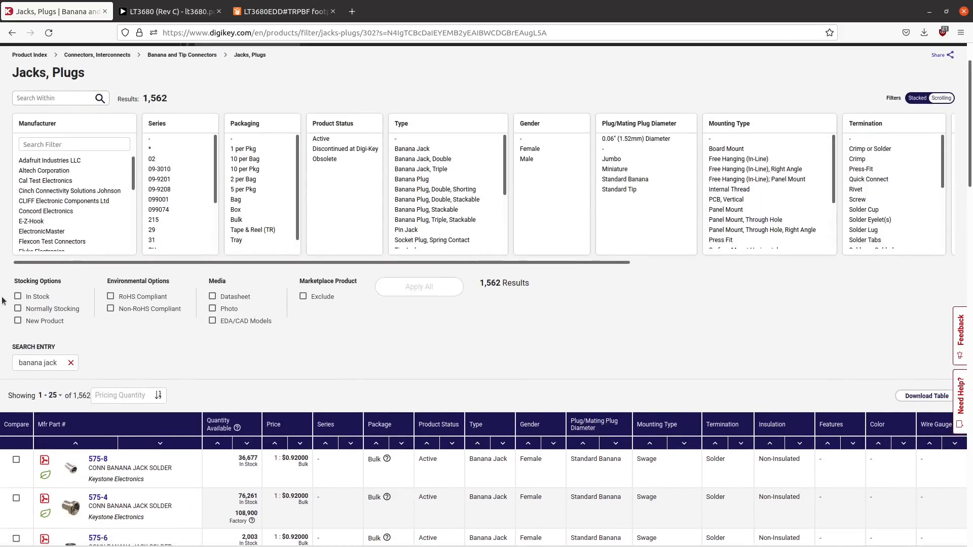
click(18, 297)
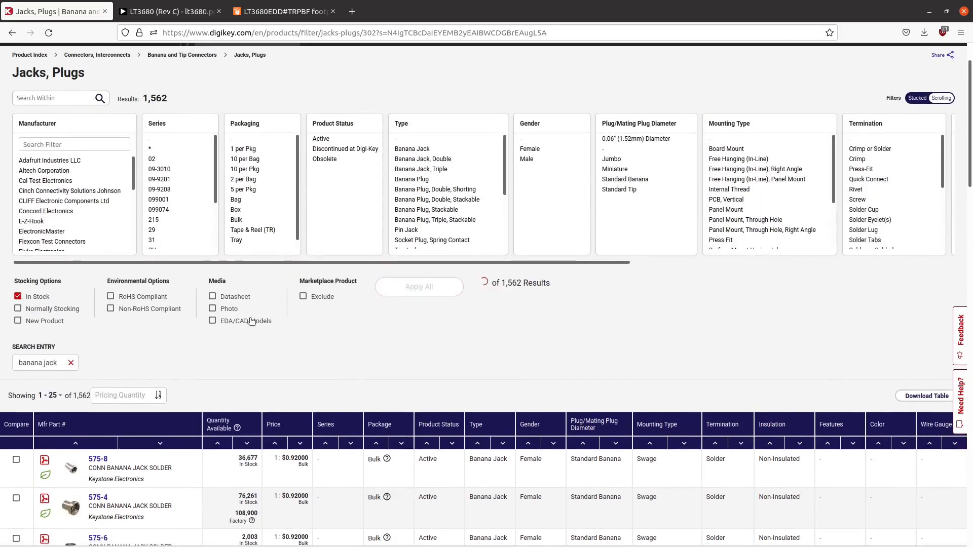
click(303, 296)
click(264, 321)
click(324, 139)
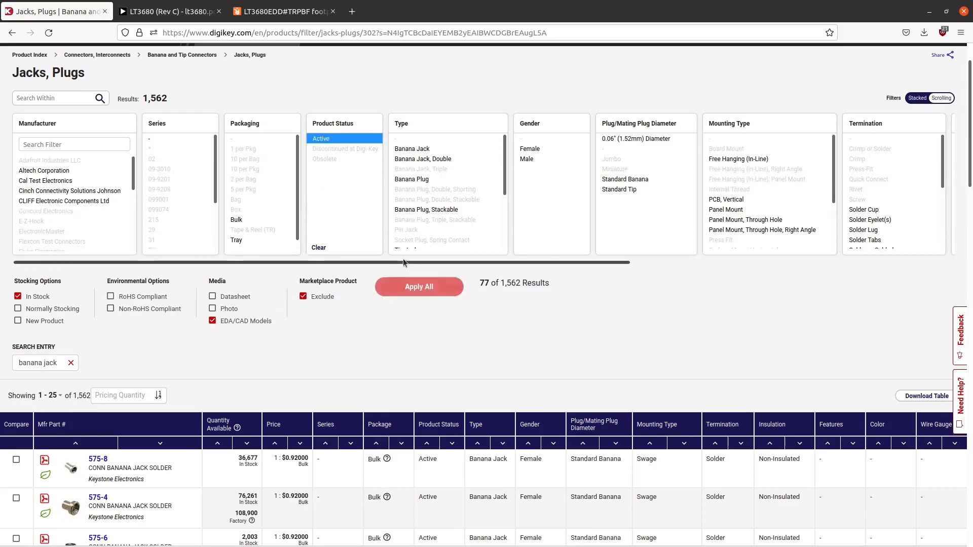
drag(404, 262, 271, 281)
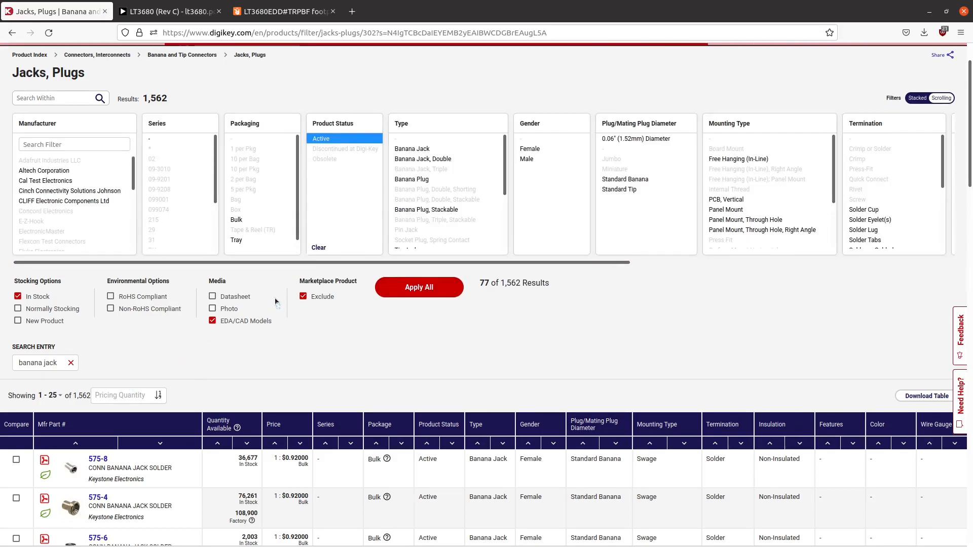
scroll(273, 301, down, 2)
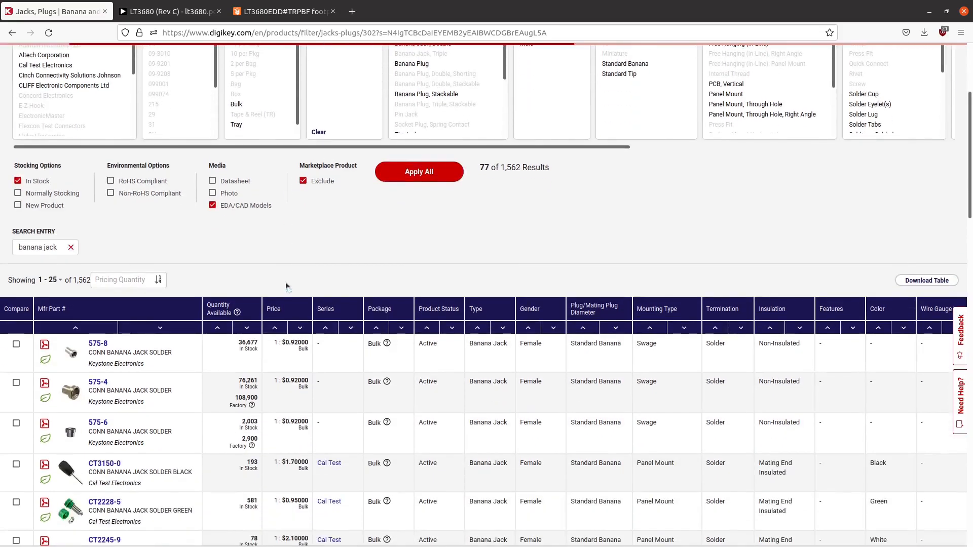
scroll(286, 286, down, 3)
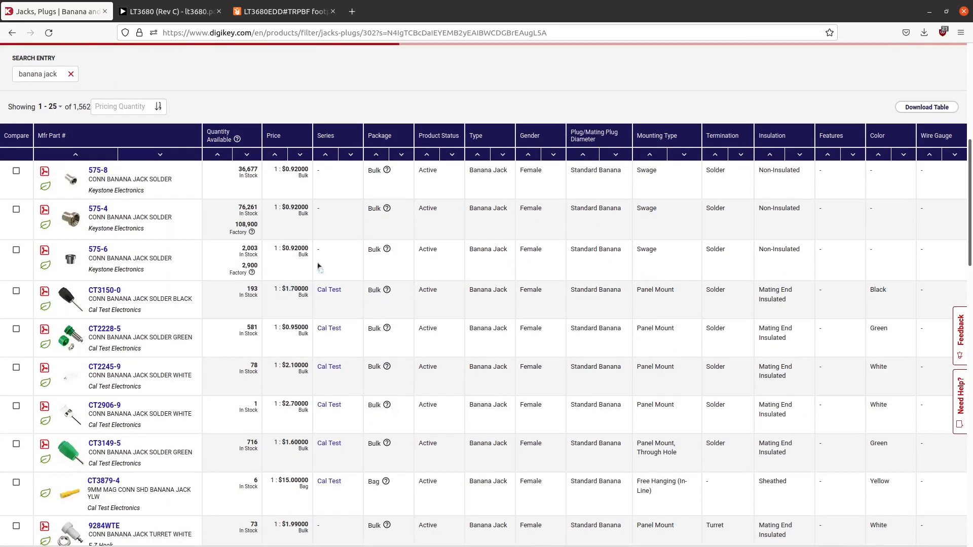
scroll(312, 265, up, 3)
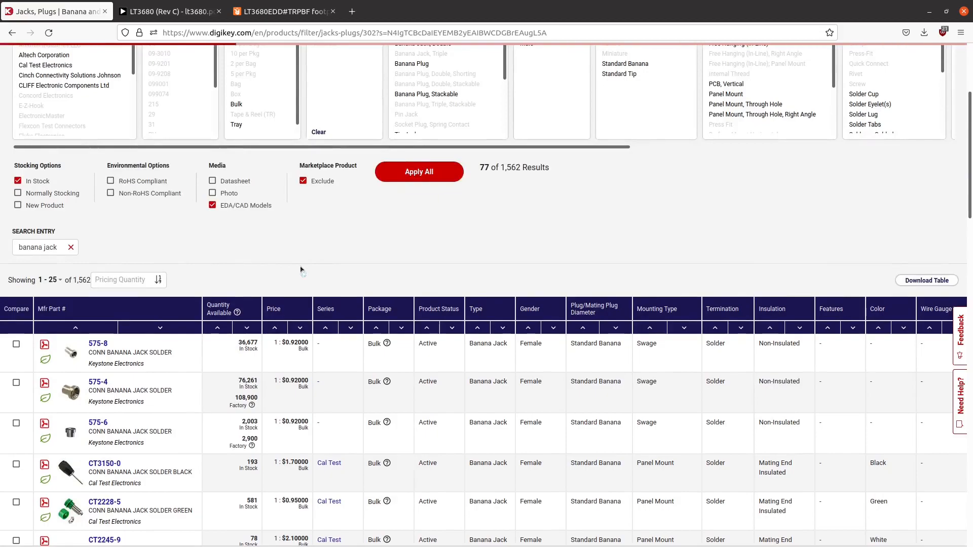
scroll(312, 265, up, 3)
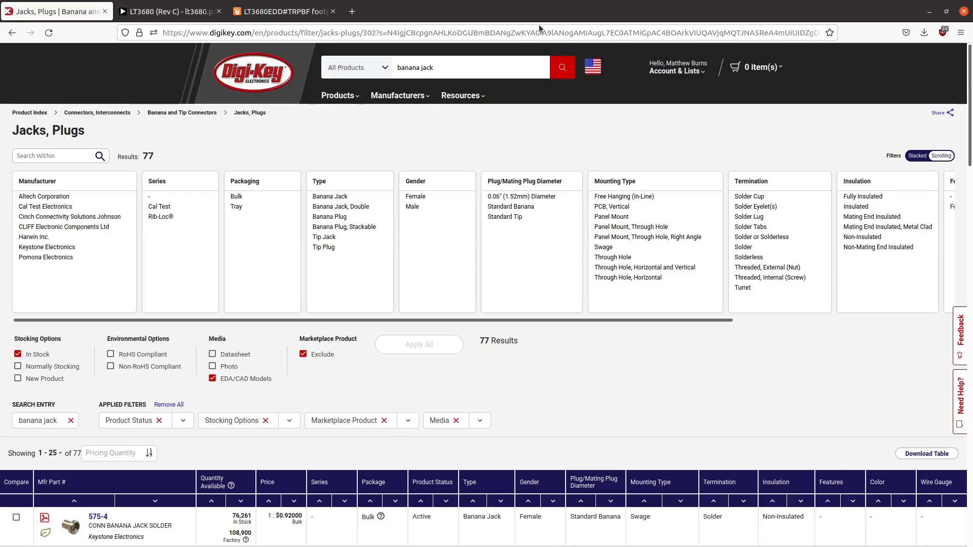
- Open the Keystone 575-4 banana jack from the filtered results and examine the non-insulated standard jack drawing in its datasheet
scroll(363, 191, down, 5)
scroll(142, 283, up, 4)
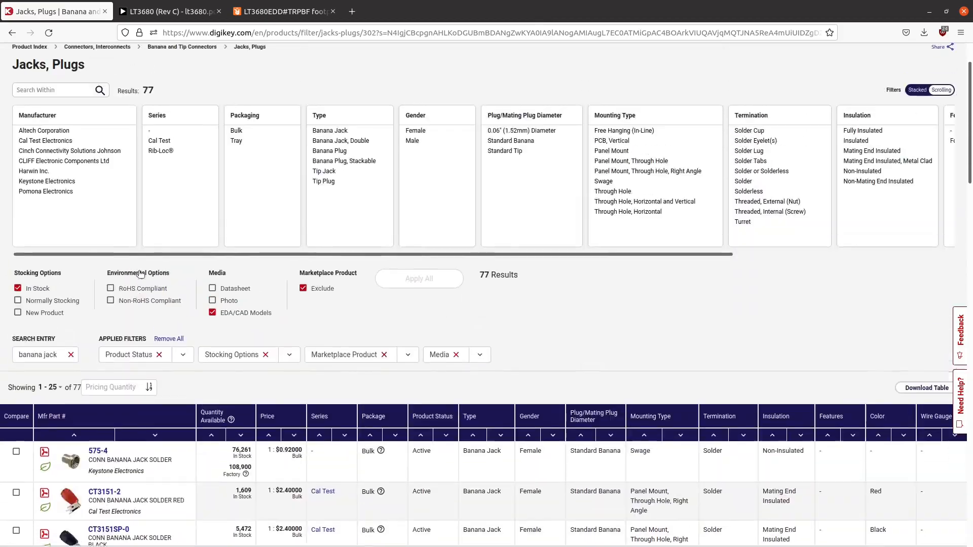
drag(158, 265, 120, 278)
scroll(298, 327, down, 2)
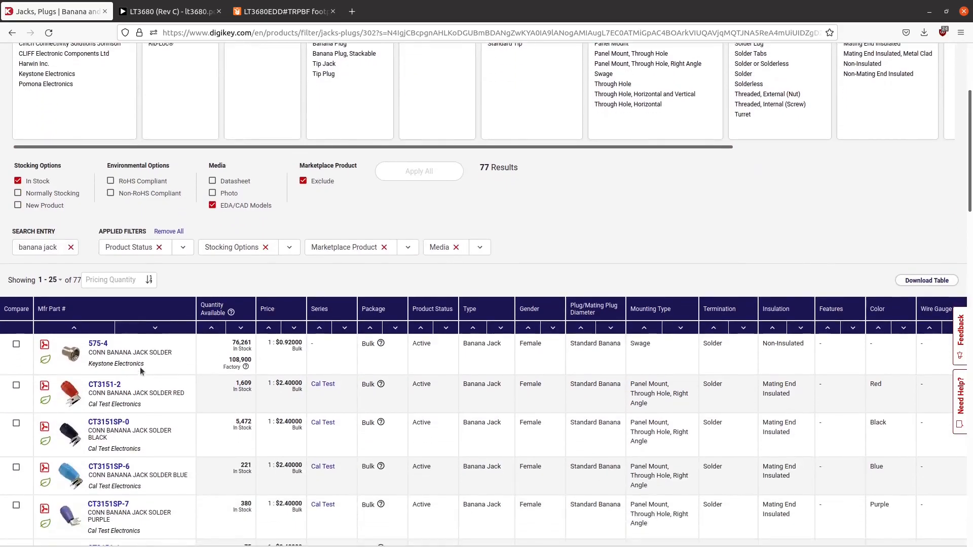
scroll(93, 355, down, 4)
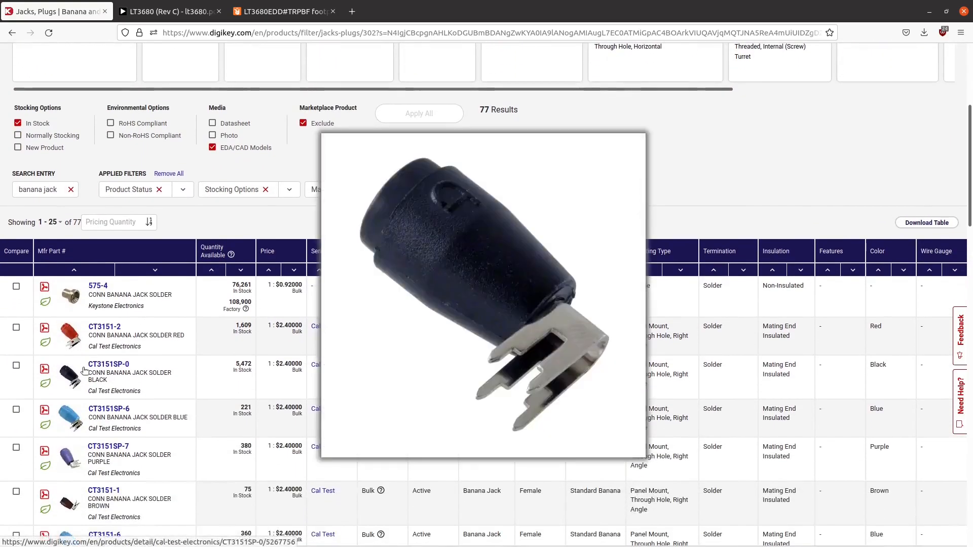
scroll(95, 305, up, 2)
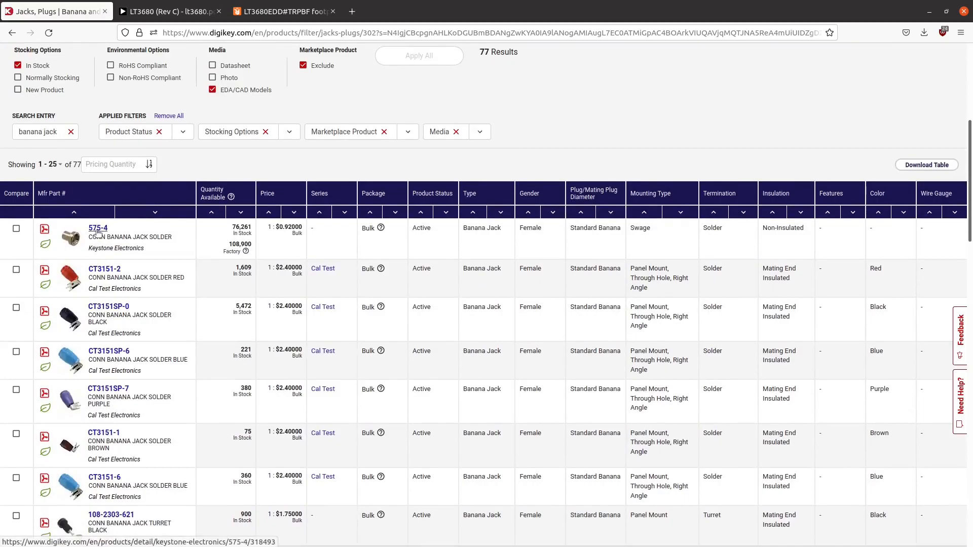
click(98, 230)
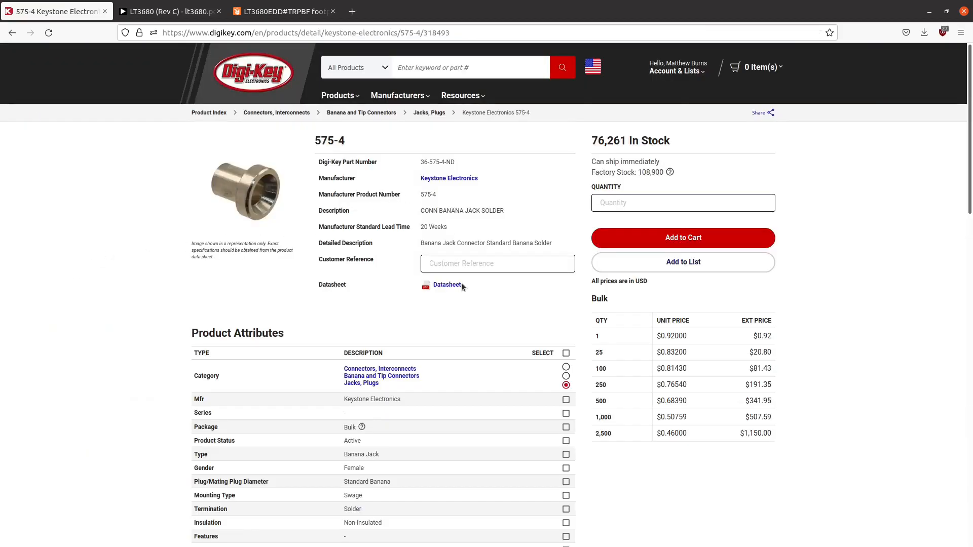
click(453, 287)
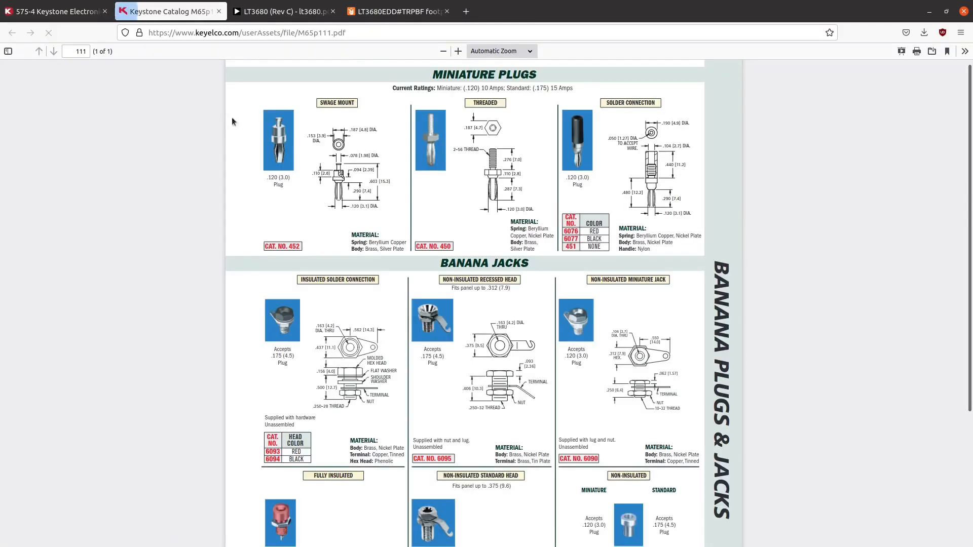
scroll(409, 198, down, 3)
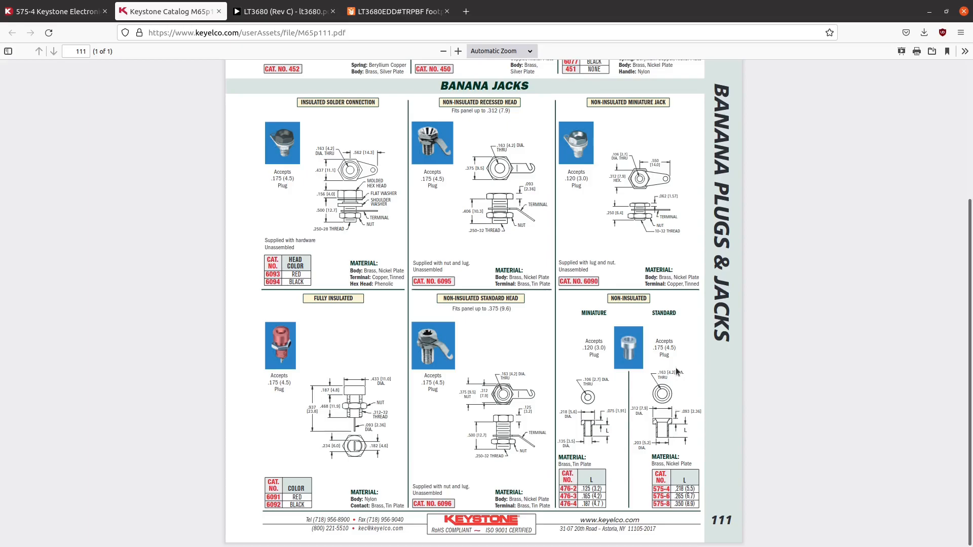
- Return to the Keystone 575-4 product page on Digi-Key and examine its attributes and EDA model entry
scroll(678, 371, up, 3)
click(41, 6)
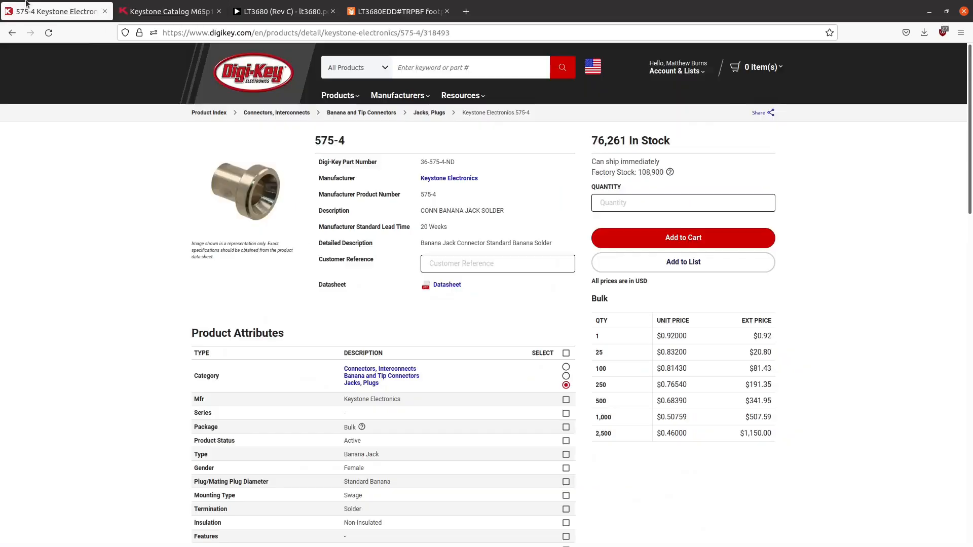
scroll(355, 233, down, 6)
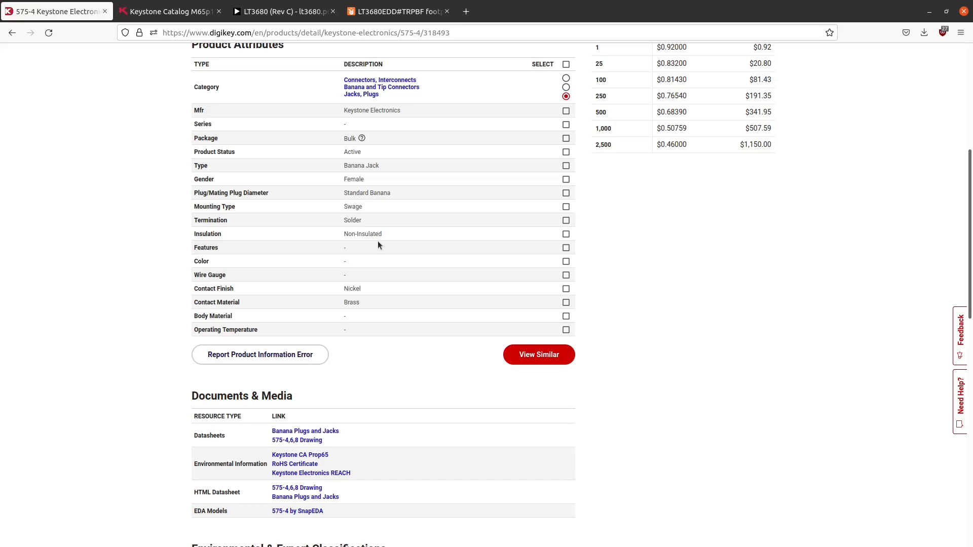
- Switch back to the KiCad schematic, start adding a symbol and search the symbol library for "banana jack"
drag(682, 4, 0, 395)
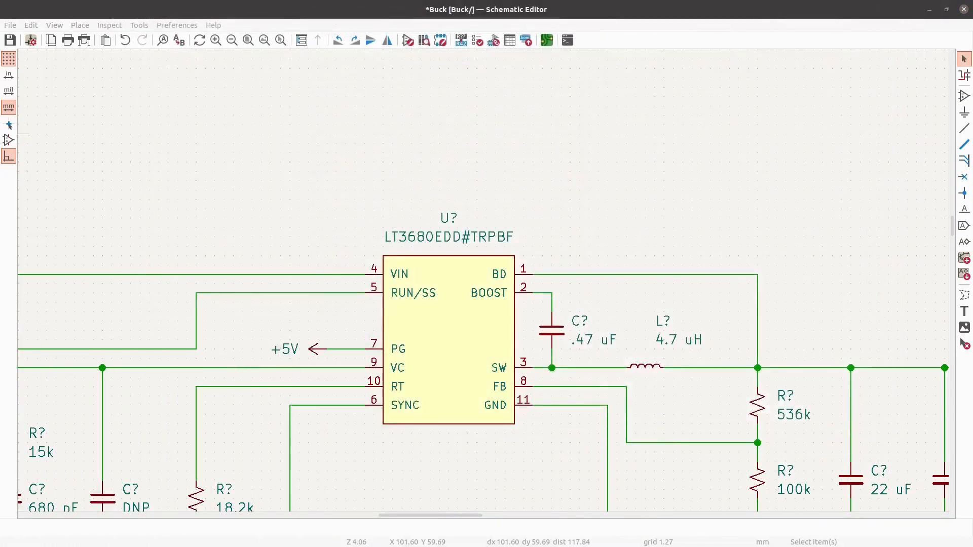
scroll(752, 210, down, 3)
scroll(754, 208, down, 5)
scroll(297, 163, up, 5)
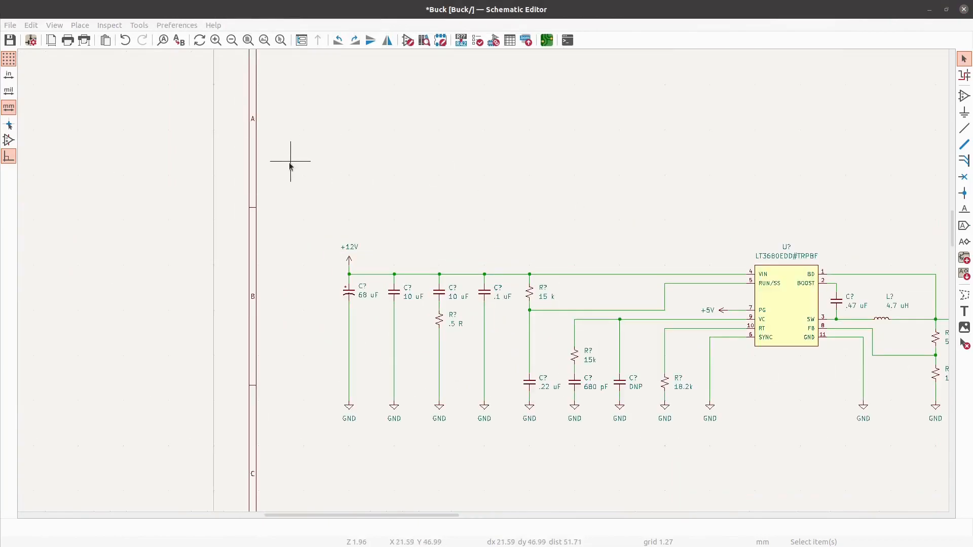
click(965, 101)
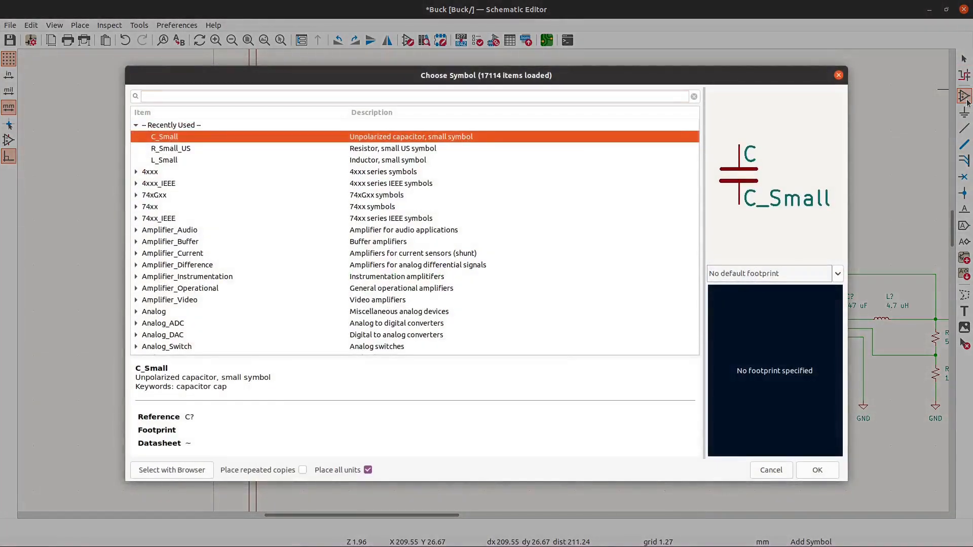
text(banana jack)
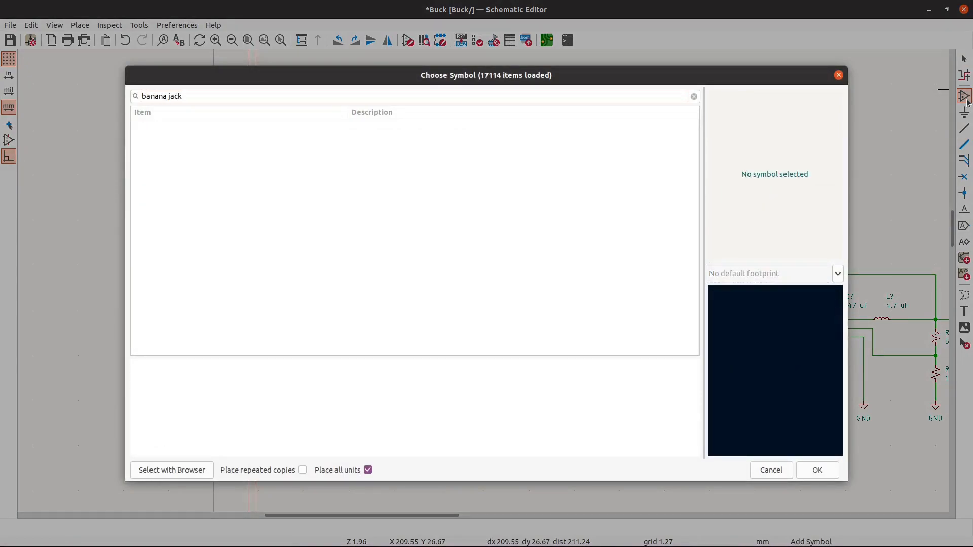
text(c)
- Search the symbol library for "test" instead and choose the TestPoint_Alt symbol from the Connector library
key(BackSpace)
key(BackSpace)
key(BackSpace)
key(BackSpace)
key(BackSpace)
key(BackSpace)
key(BackSpace)
key(BackSpace)
key(BackSpace)
key(BackSpace)
text(test)
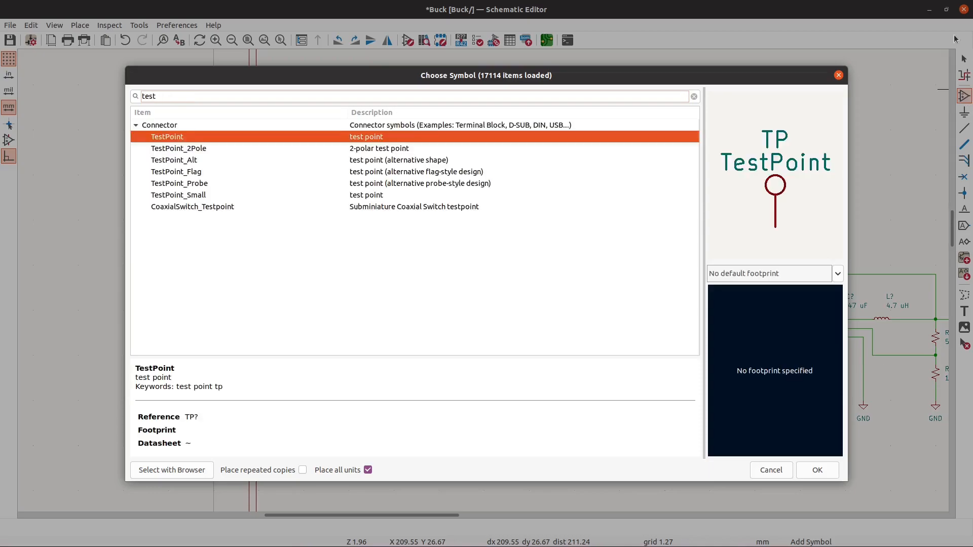
click(195, 172)
click(197, 140)
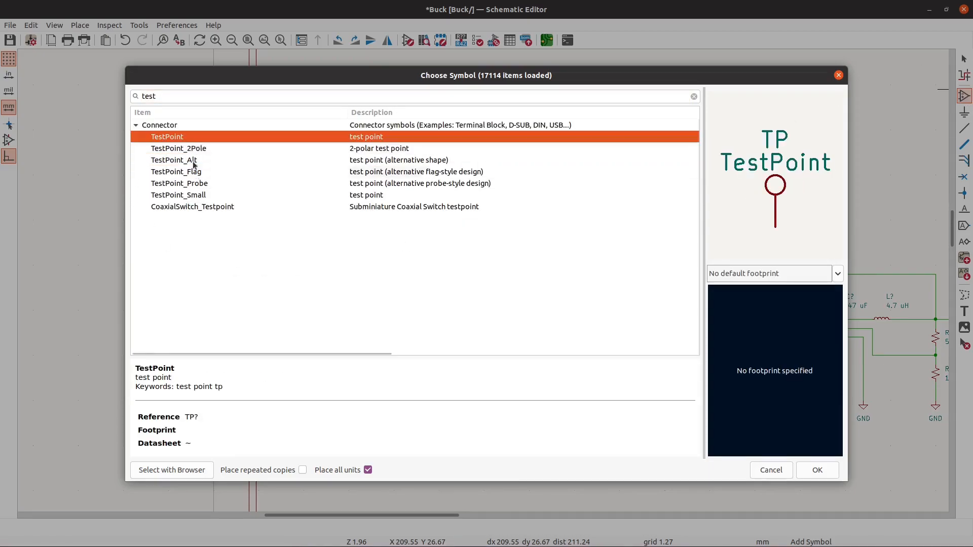
click(199, 187)
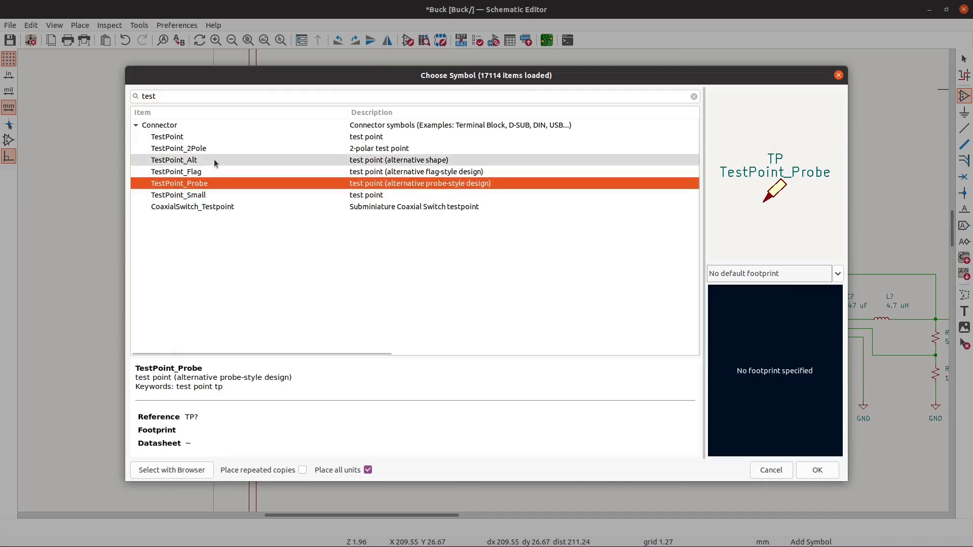
click(215, 160)
click(815, 471)
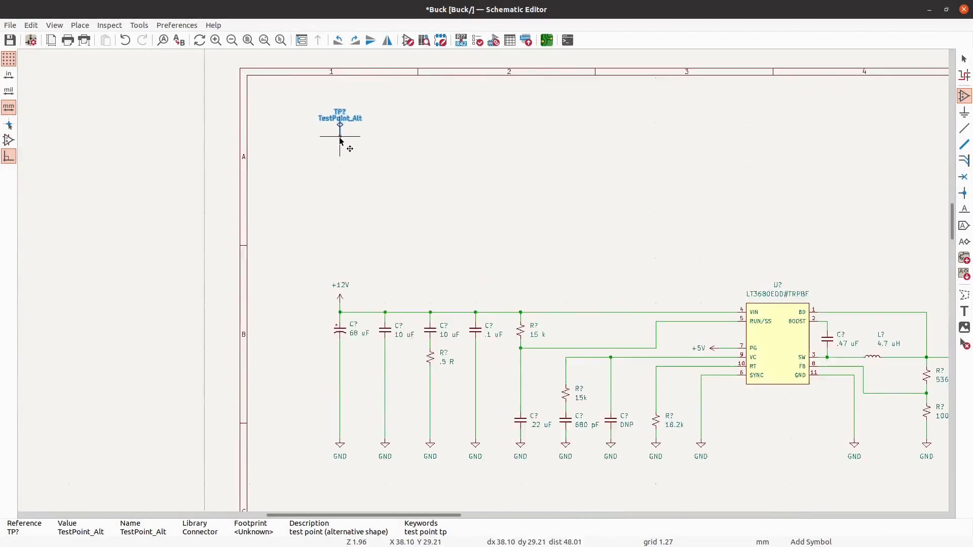
- Place two TestPoint_Alt symbols one above the other over the +12V input, each rotated so its pin points right
scroll(337, 145, up, 2)
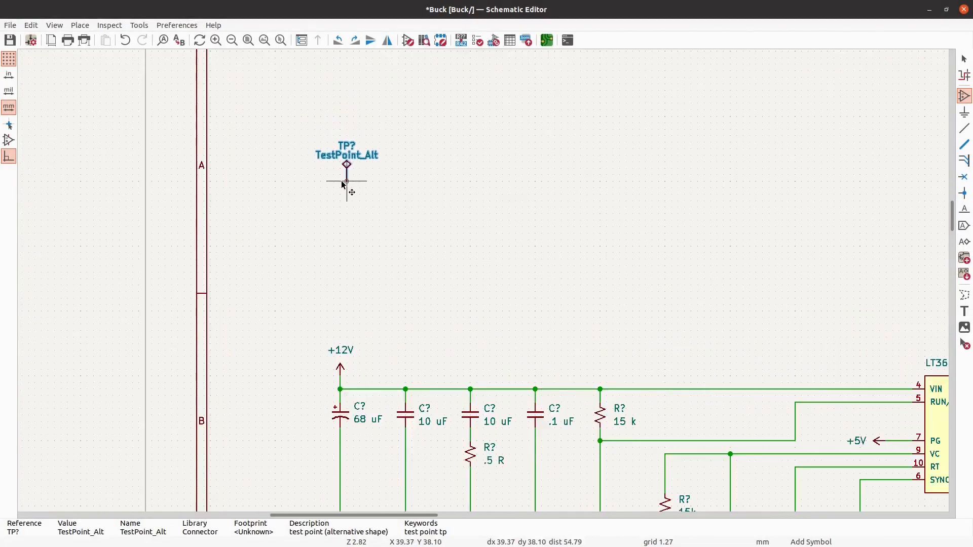
key(r)
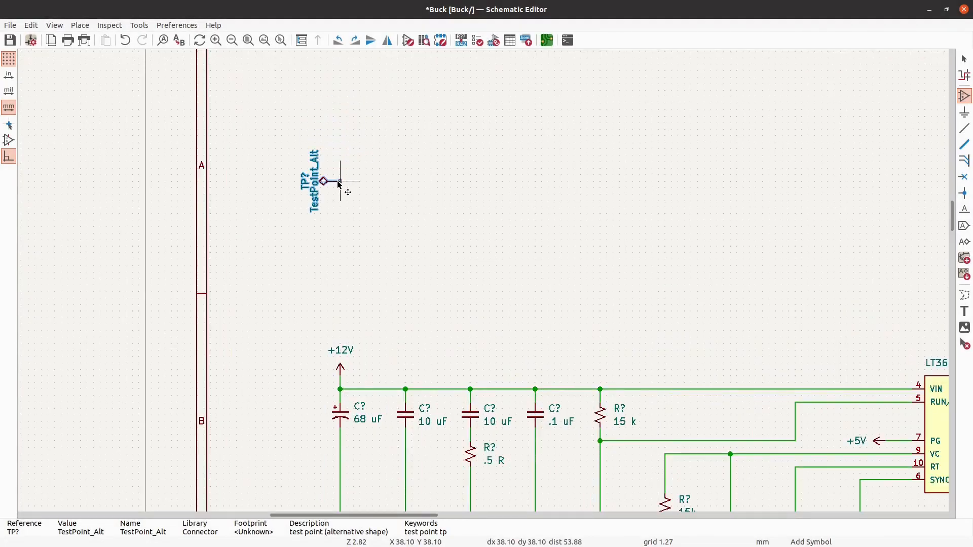
click(340, 181)
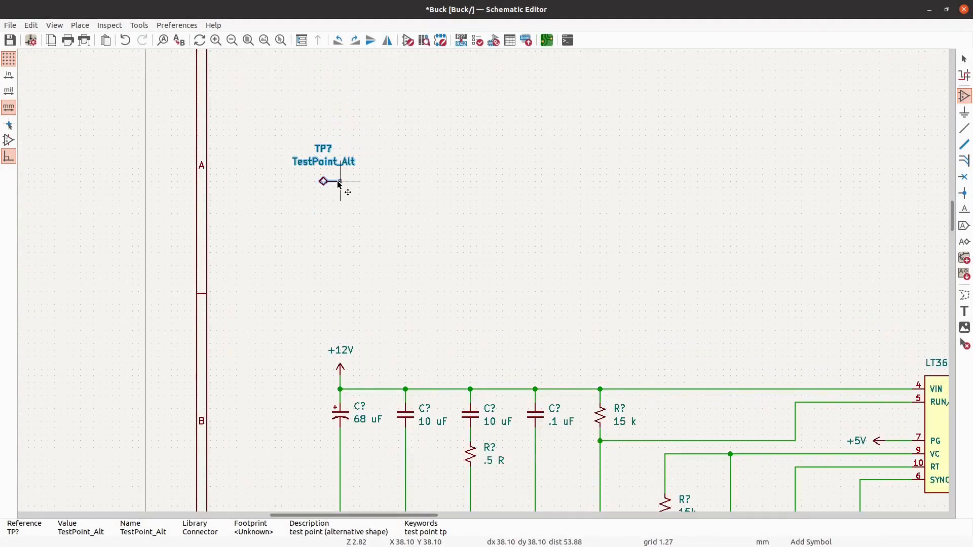
click(340, 248)
key(Return)
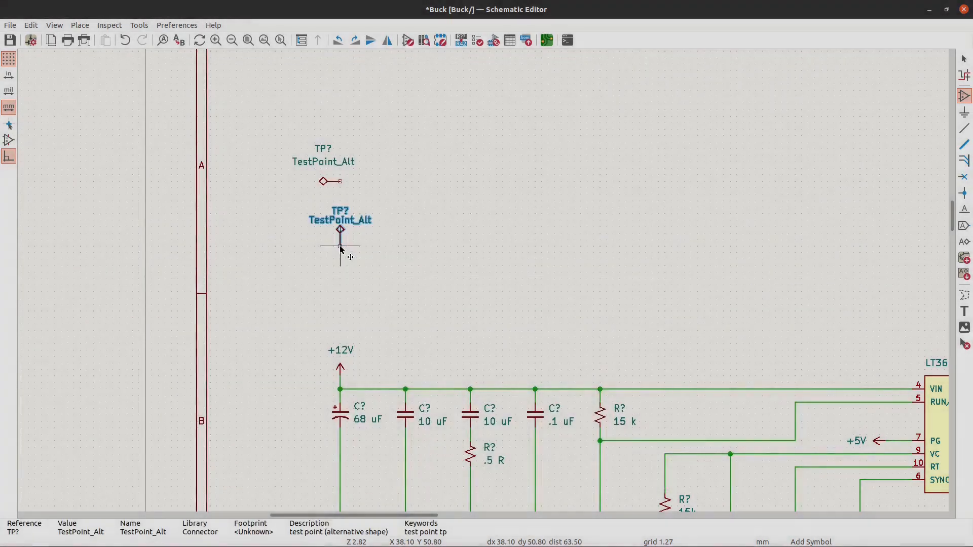
key(r)
click(341, 248)
key(Escape)
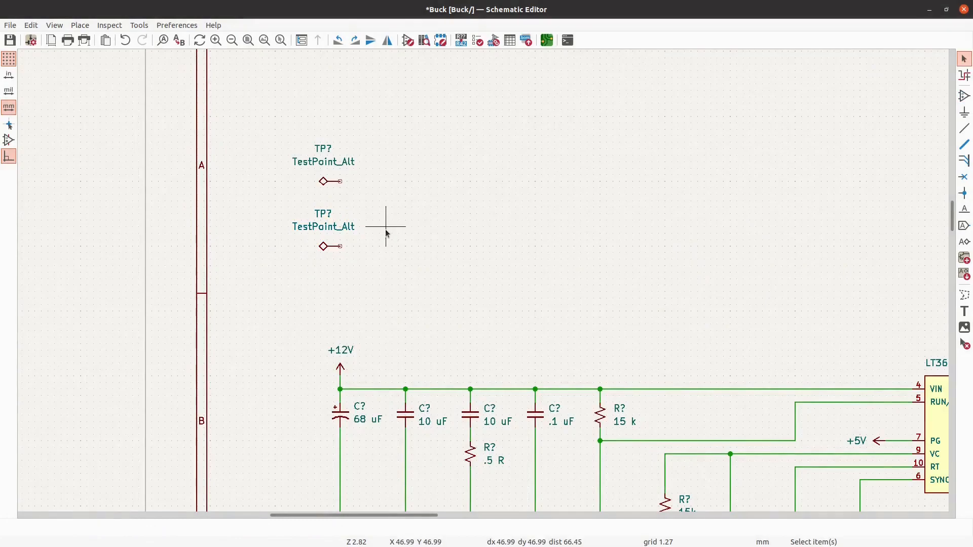
- Move the lower test point's reference and value text to the left of its symbol
scroll(385, 231, up, 2)
drag(357, 244, 248, 195)
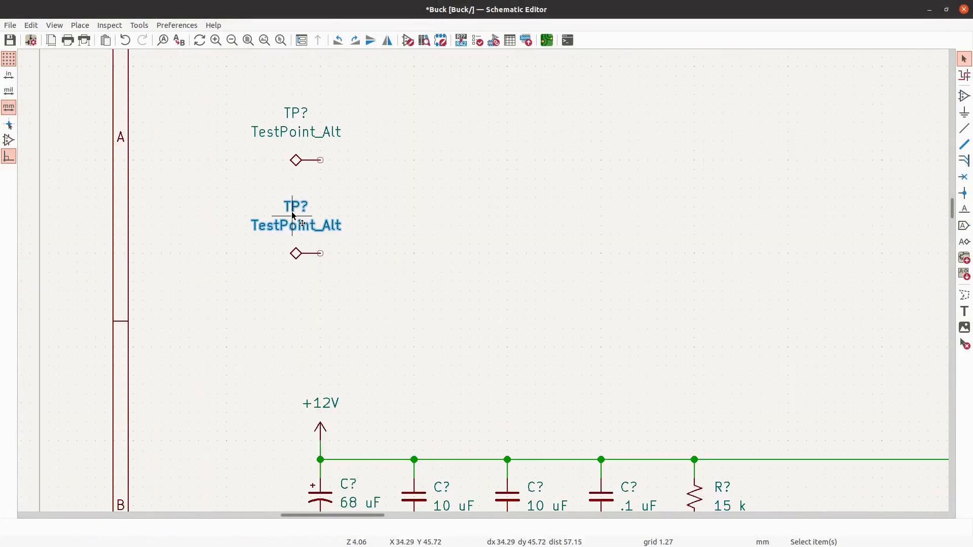
drag(293, 216, 238, 253)
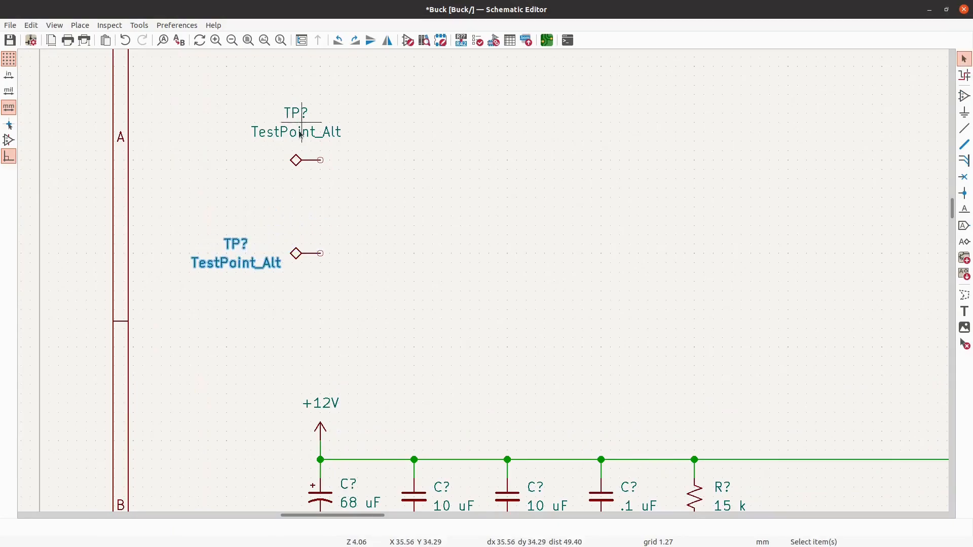
- Set the horizontal alignment of the lower test point's reference field to Right
click(244, 252)
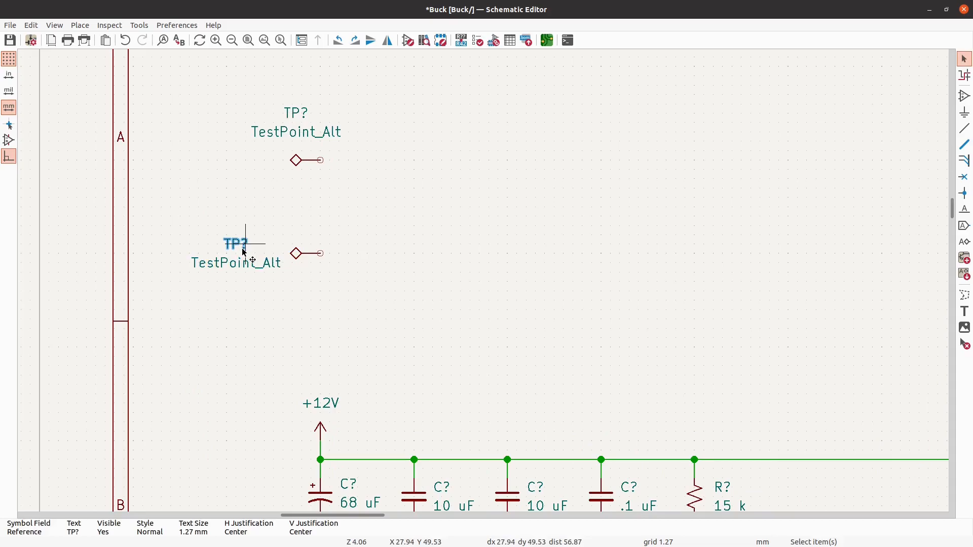
double_click(243, 252)
click(599, 308)
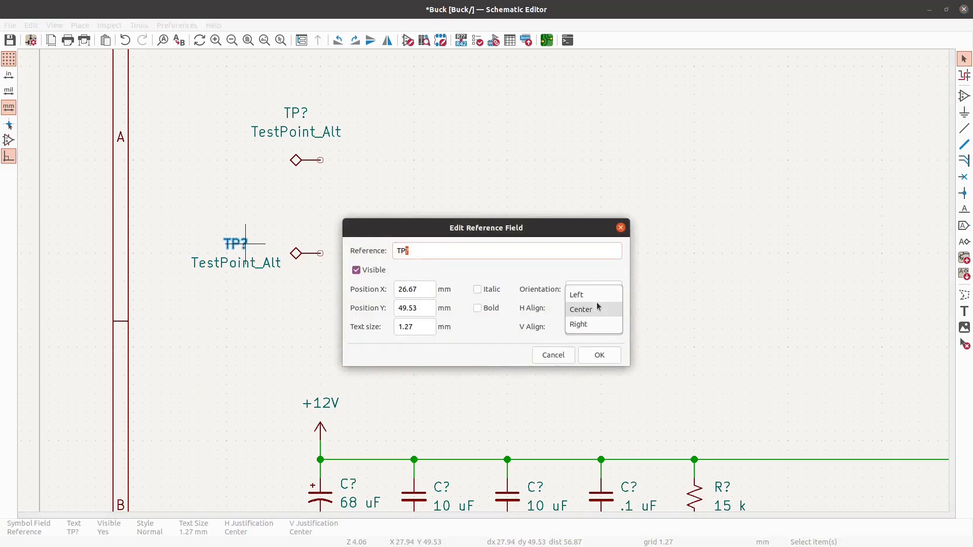
click(582, 323)
click(599, 355)
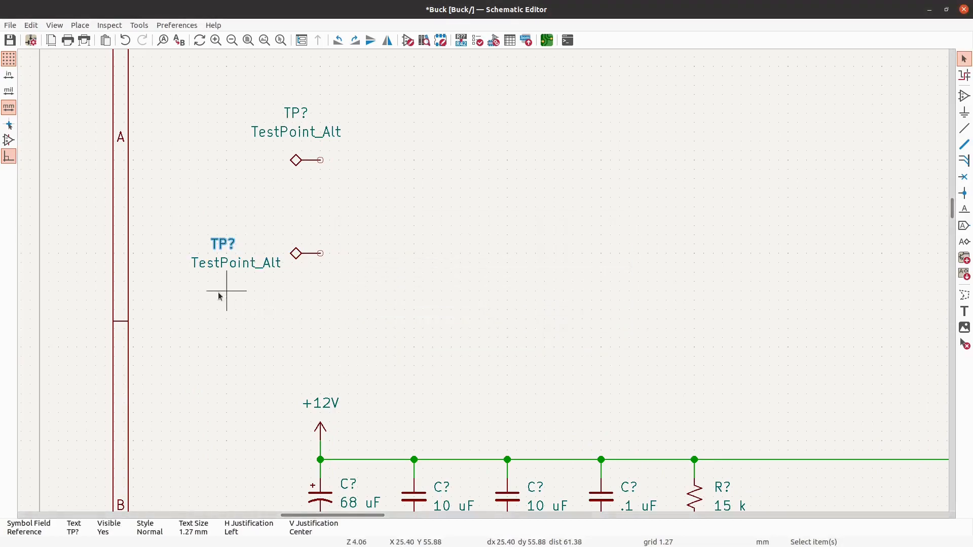
- Set the horizontal alignment of the lower test point's value field to Right
click(243, 263)
click(231, 246)
click(246, 266)
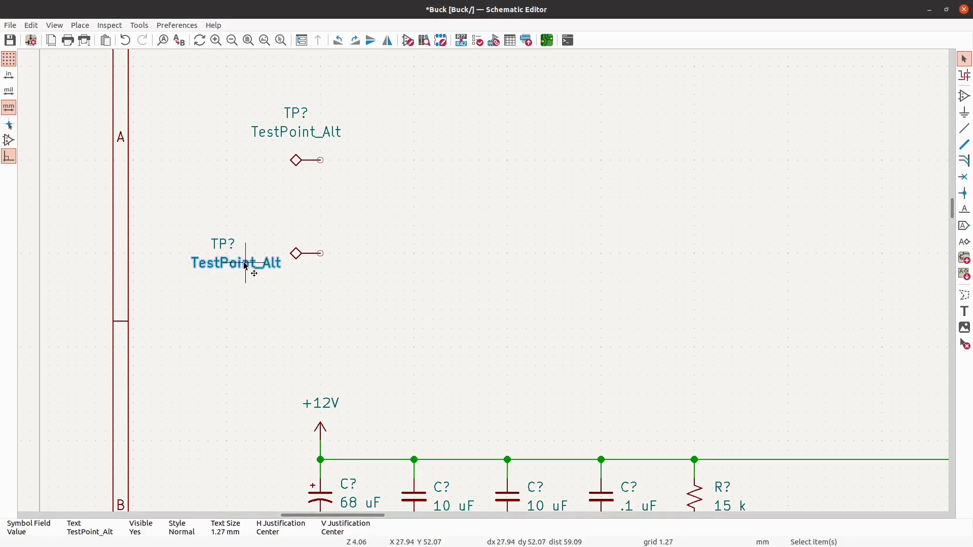
double_click(245, 266)
click(593, 307)
click(582, 324)
click(598, 354)
click(248, 278)
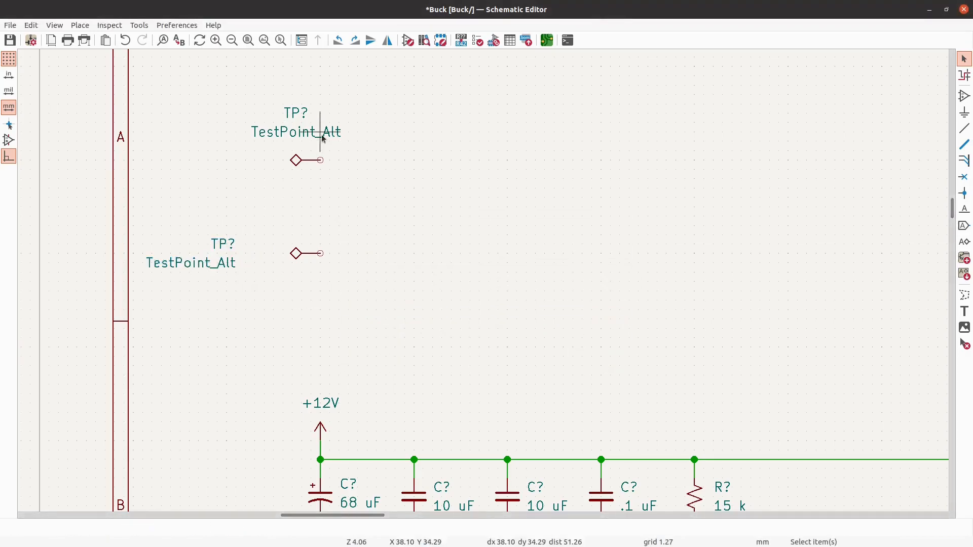
- Delete the upper test point and set the remaining test point's value to GND
click(303, 161)
key(Delete)
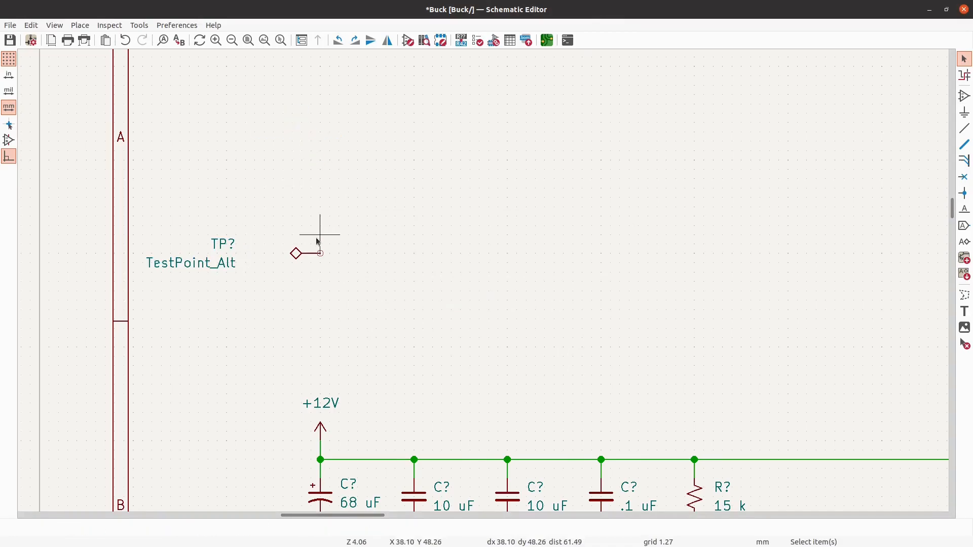
text(v)
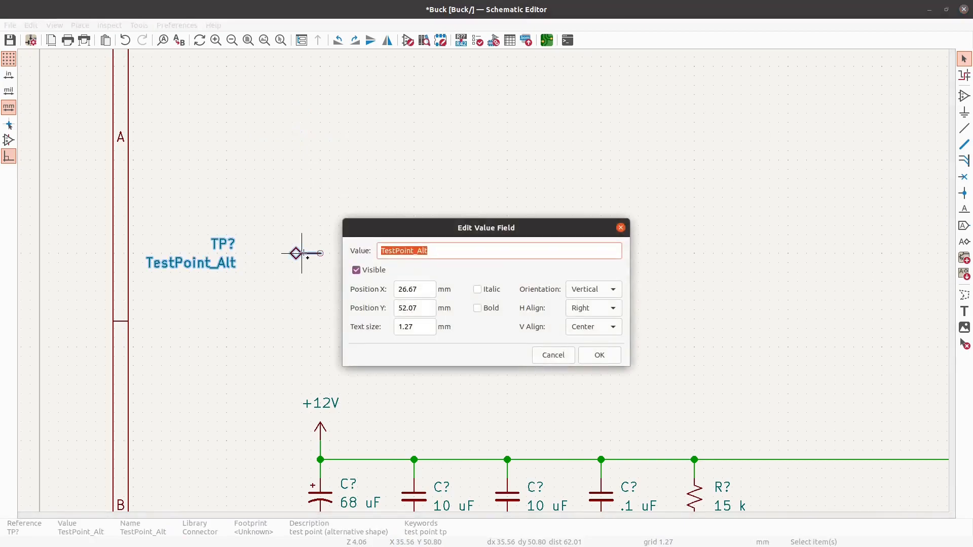
text(GND)
key(Return)
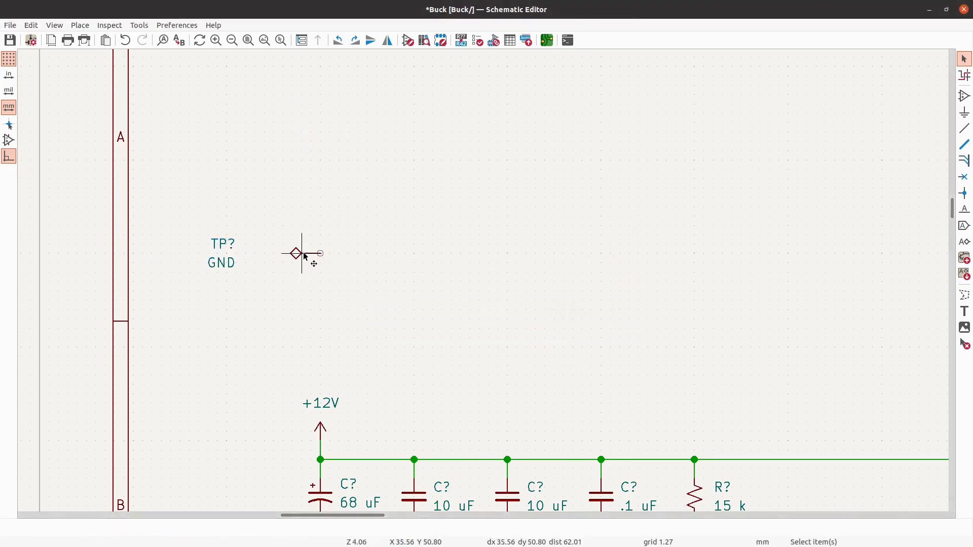
- Move the GND test point's text close to its symbol and place a duplicate of the test point directly above it
drag(249, 284, 184, 211)
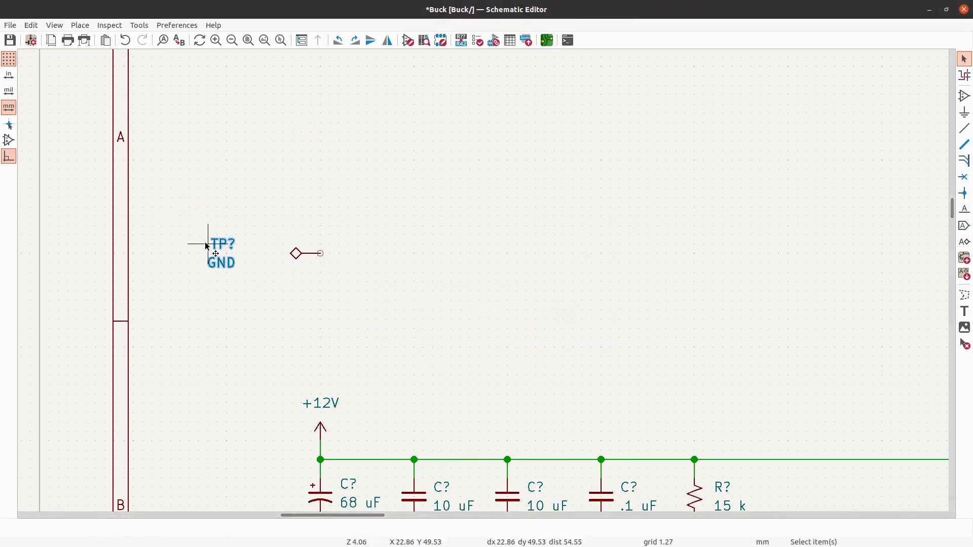
drag(207, 247, 308, 253)
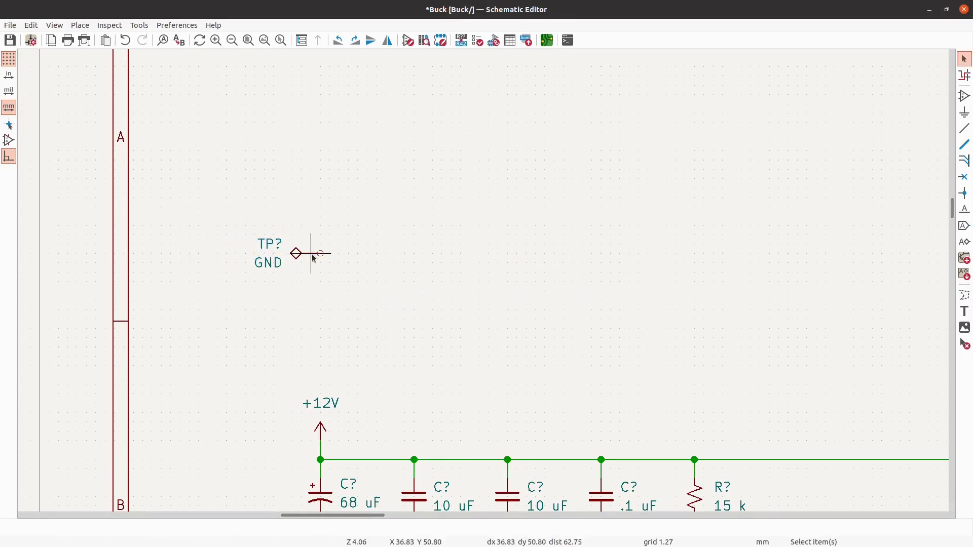
click(295, 256)
key(ctrl+d)
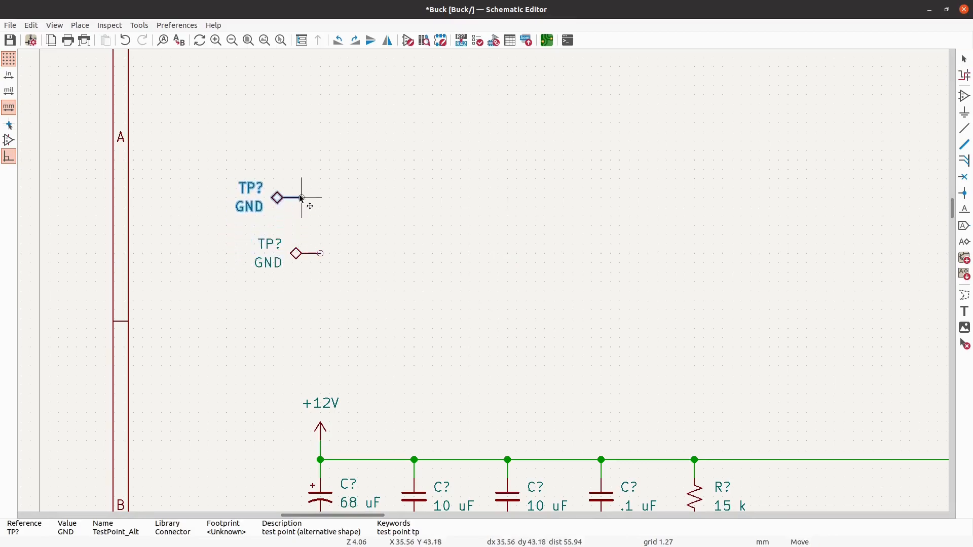
click(312, 162)
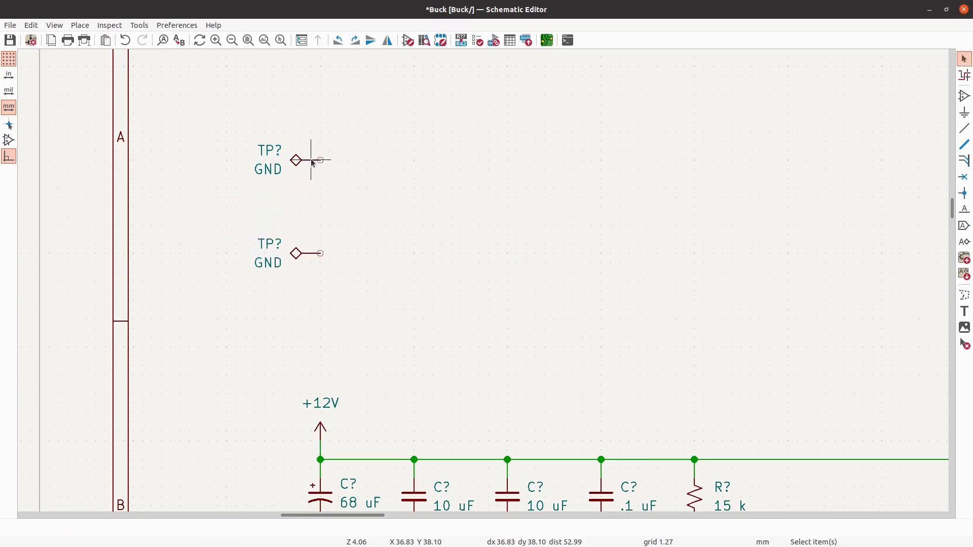
- Set the upper test point's value to +12V
key(v)
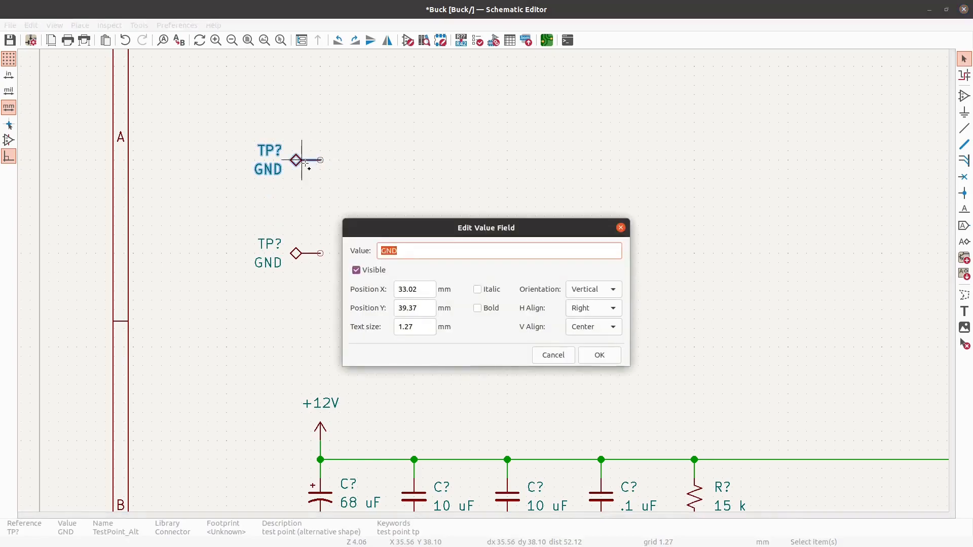
text(12VDC)
click(612, 359)
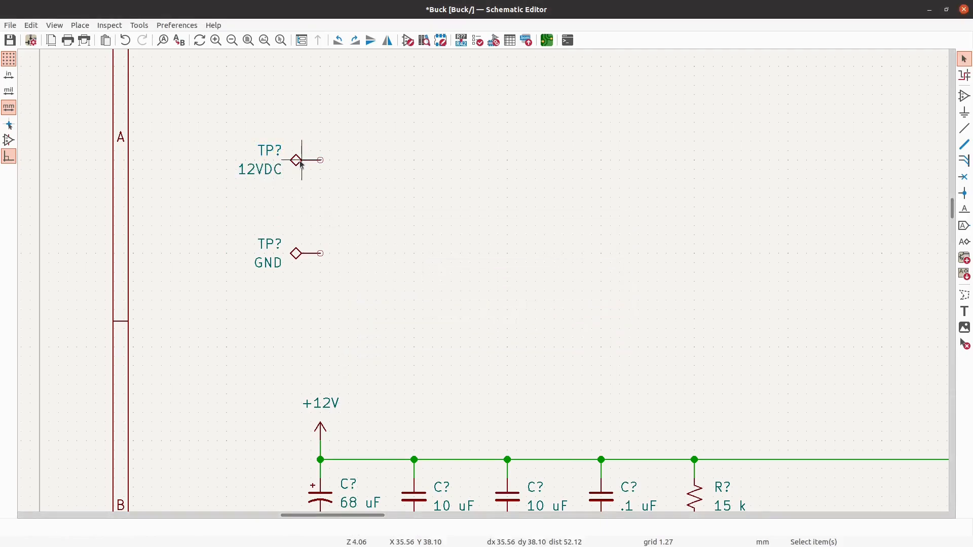
text(v+)
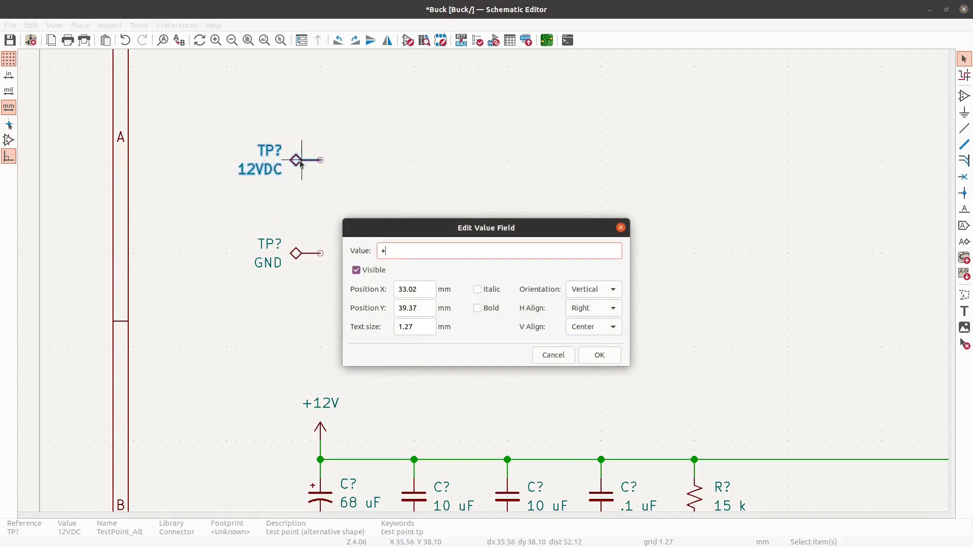
key(Return)
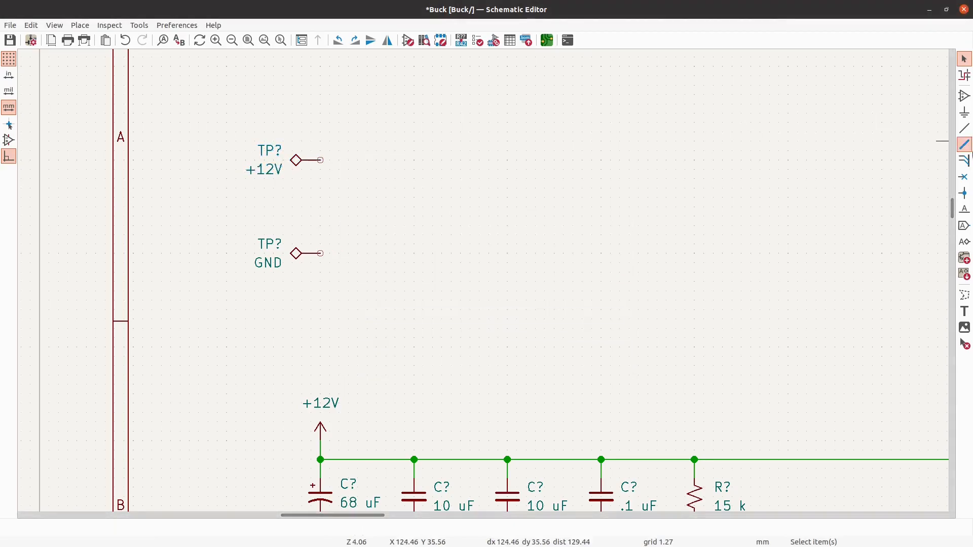
- Place a +12V power symbol just above and to the right of the upper test point's pin
click(966, 115)
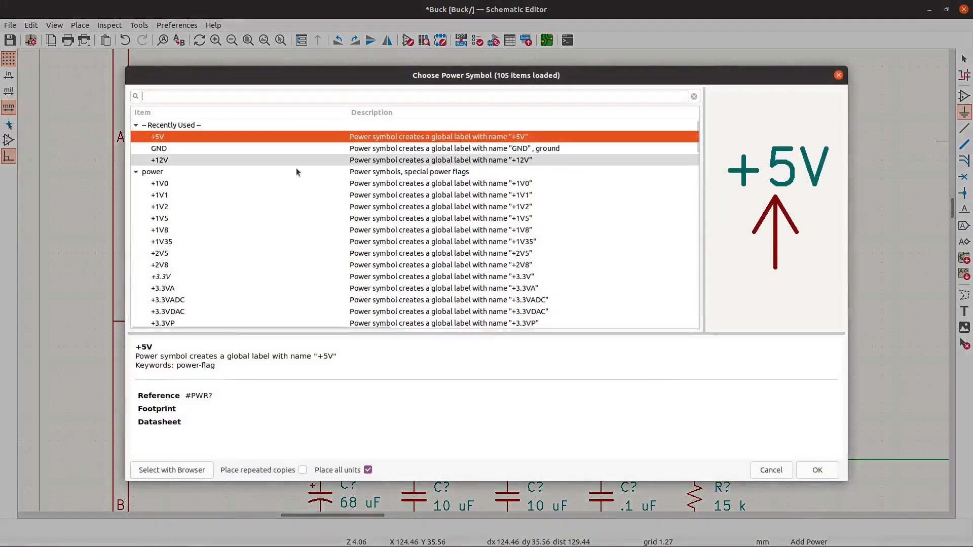
click(232, 157)
click(816, 470)
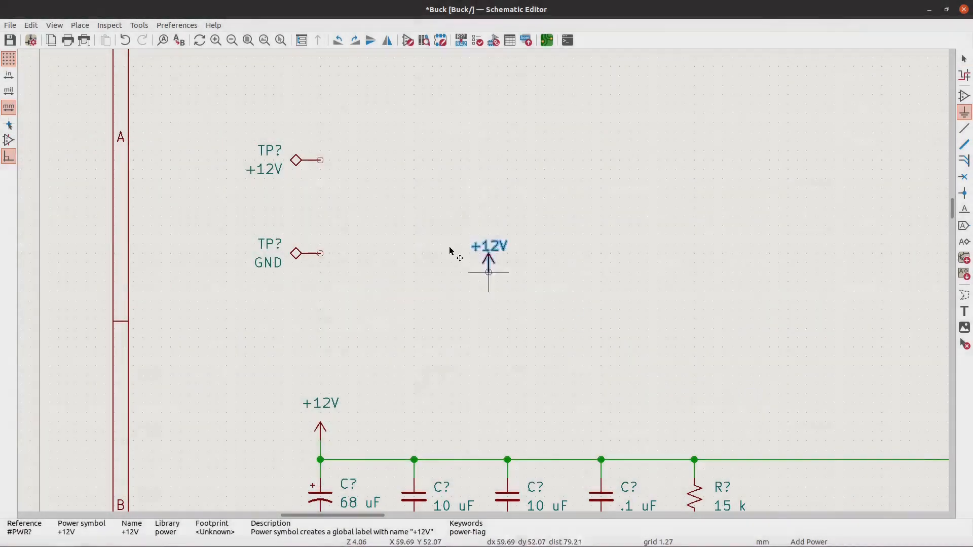
click(340, 141)
key(Escape)
drag(342, 128, 341, 143)
key(Escape)
- Place a GND power symbol just below and to the right of the lower test point's pin
click(964, 112)
click(204, 161)
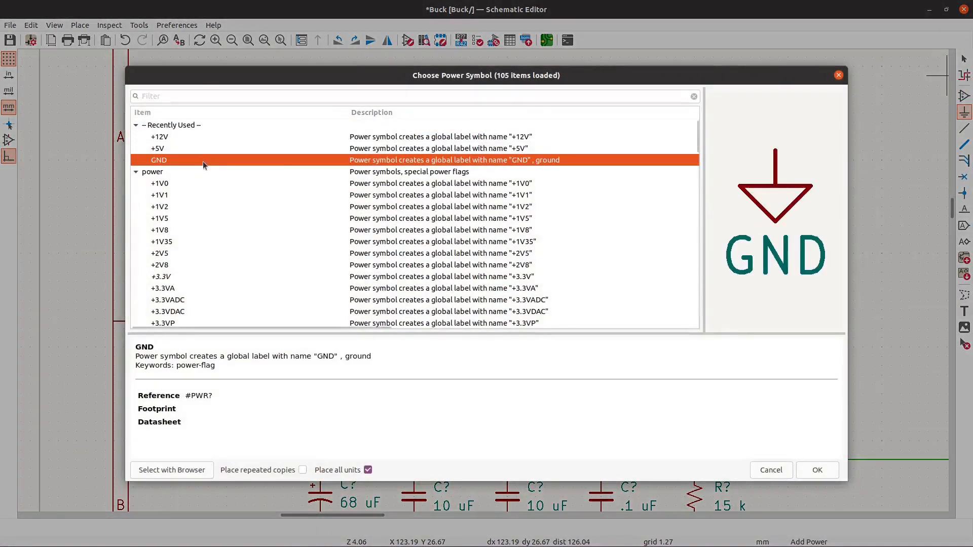
click(817, 470)
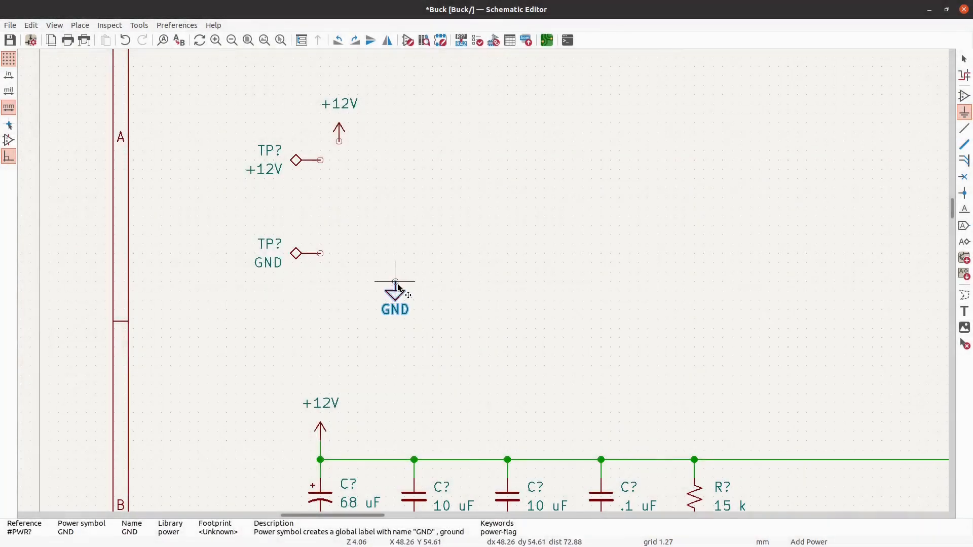
click(337, 280)
key(Escape)
- Move the +12V test point and its power symbol directly above the GND test point, and put both values left of their references
drag(403, 188, 234, 84)
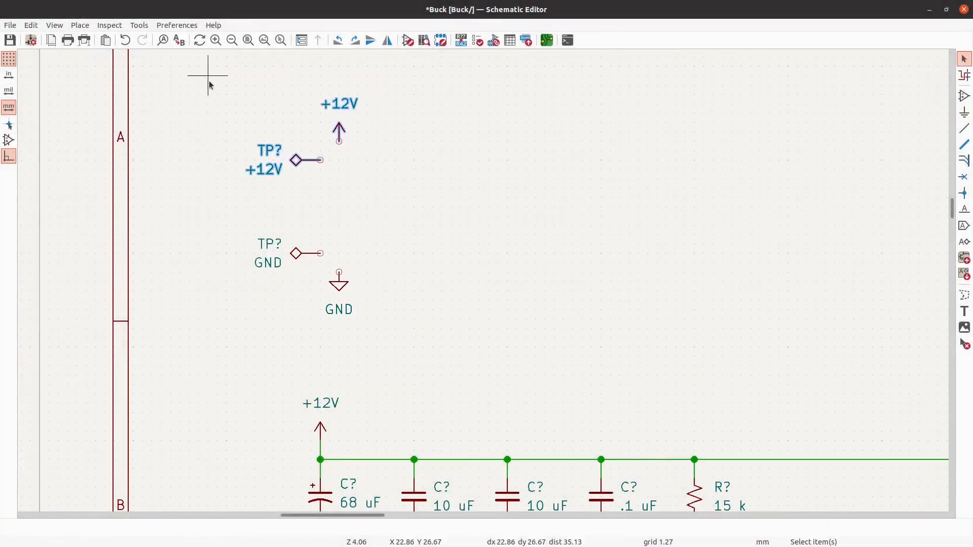
drag(309, 162, 321, 237)
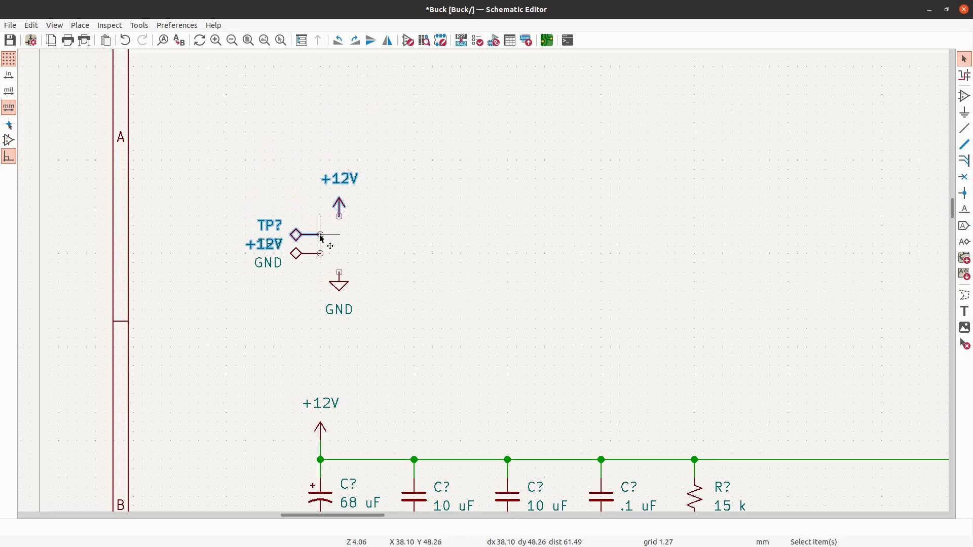
click(253, 248)
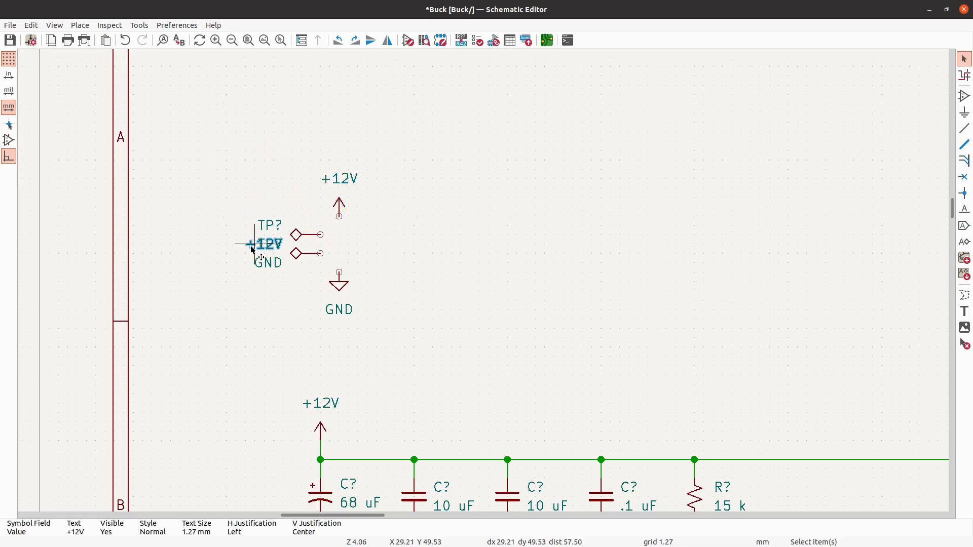
drag(253, 249, 230, 231)
drag(269, 262, 225, 248)
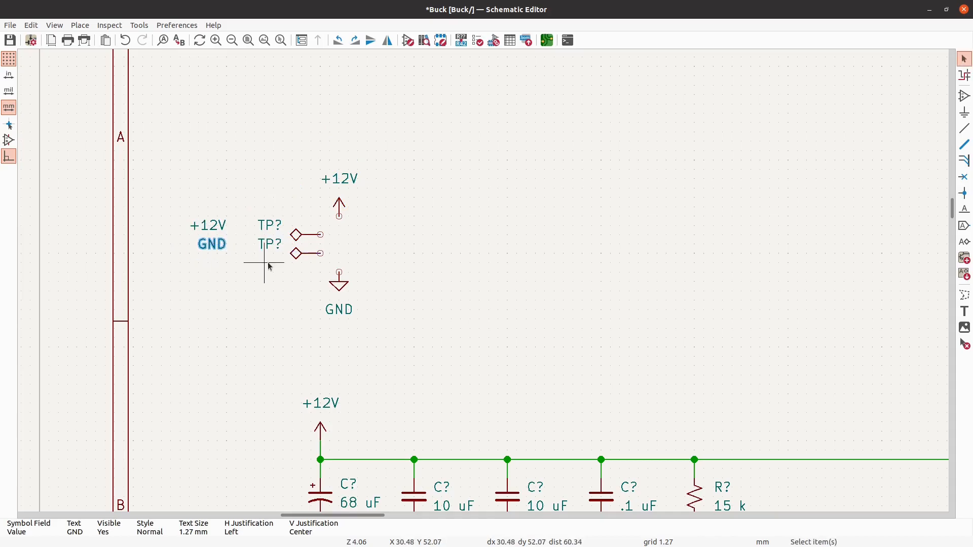
- Line up the test points' values and references with their symbols, and shift the references slightly left
drag(273, 284, 179, 141)
drag(278, 222, 282, 237)
click(284, 239)
click(501, 254)
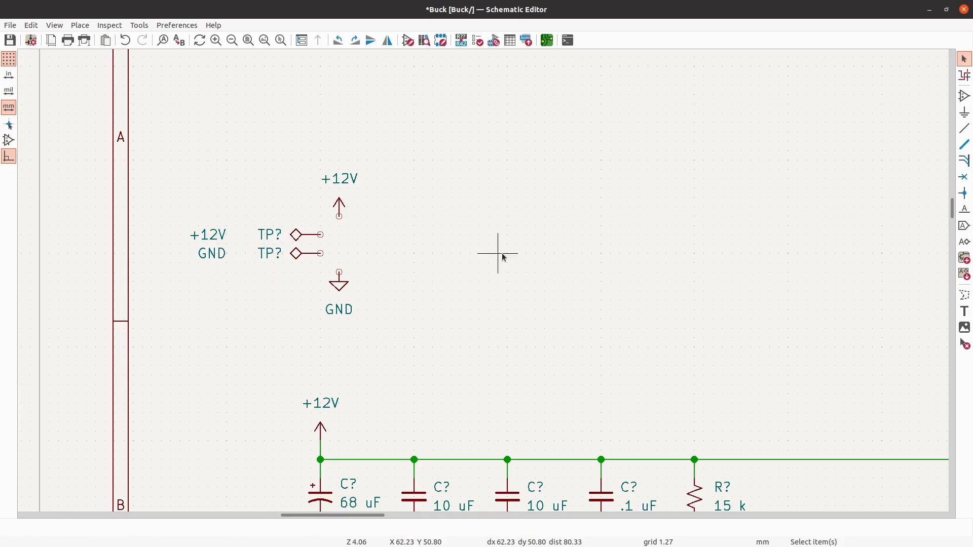
drag(278, 278, 260, 225)
key(m)
click(274, 237)
key(Escape)
- Wire the +12V test point to the +12V power symbol and the GND test point to the GND symbol
click(966, 129)
scroll(330, 234, up, 1)
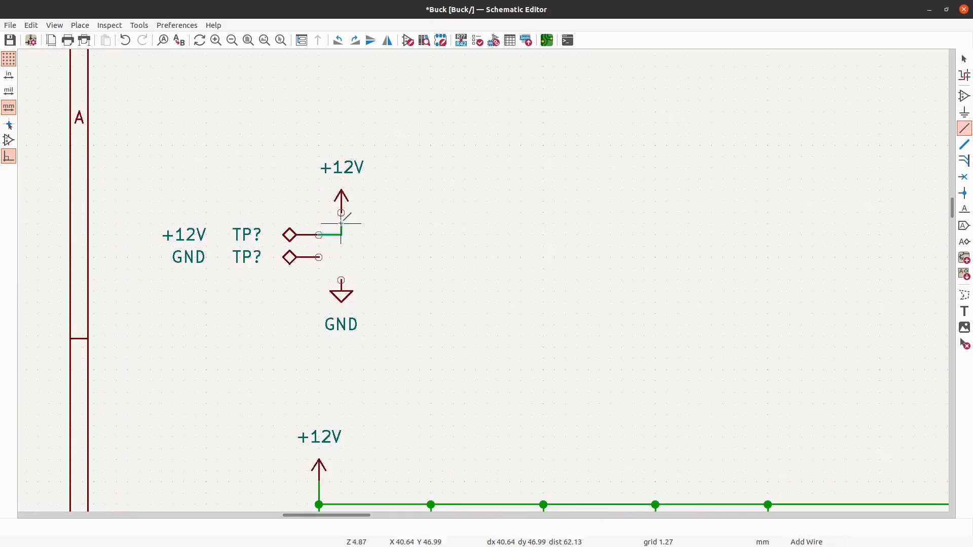
scroll(346, 212, down, 6)
scroll(213, 210, up, 6)
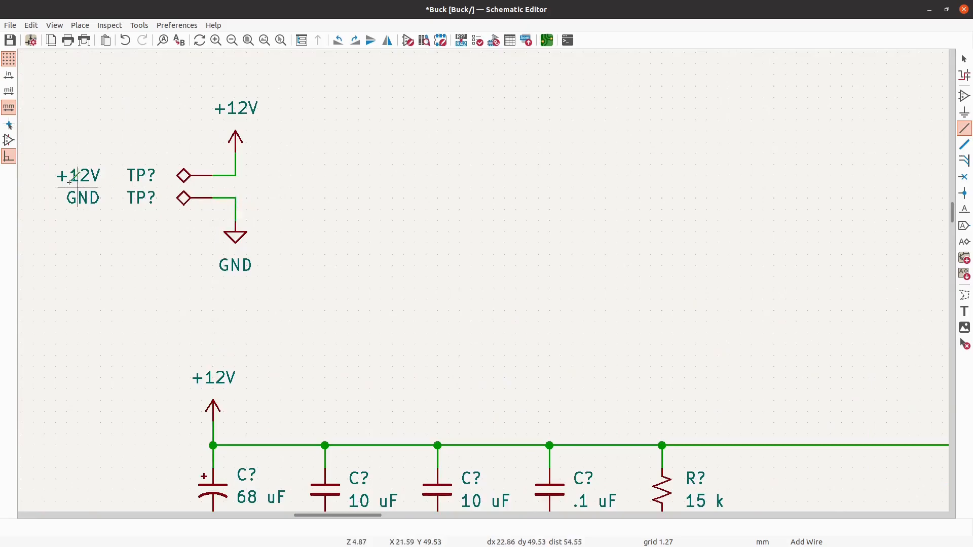
scroll(76, 188, down, 2)
scroll(147, 217, down, 1)
scroll(147, 217, down, 6)
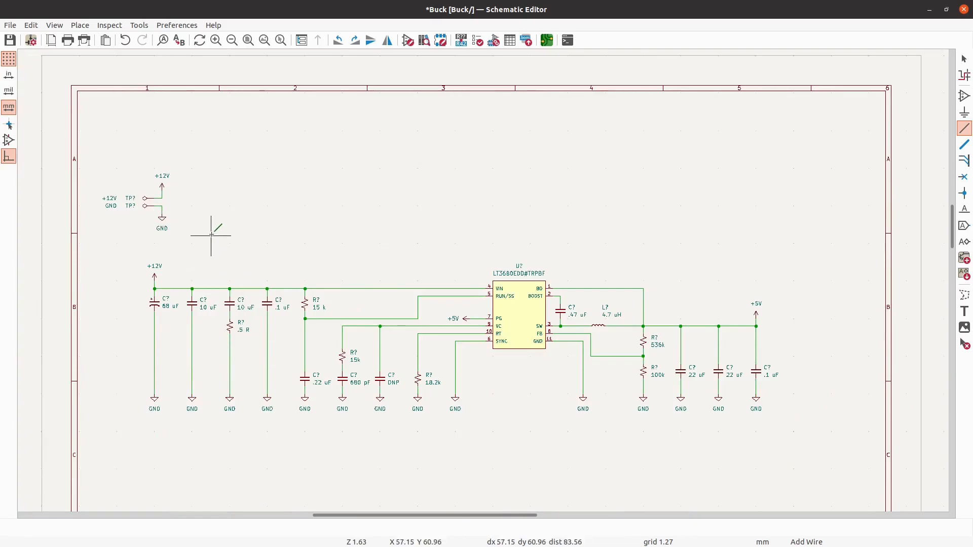
key(Escape)
- Move the whole converter circuit to the right, leaving its +12V input power symbol in place
scroll(174, 358, up, 2)
scroll(147, 347, down, 2)
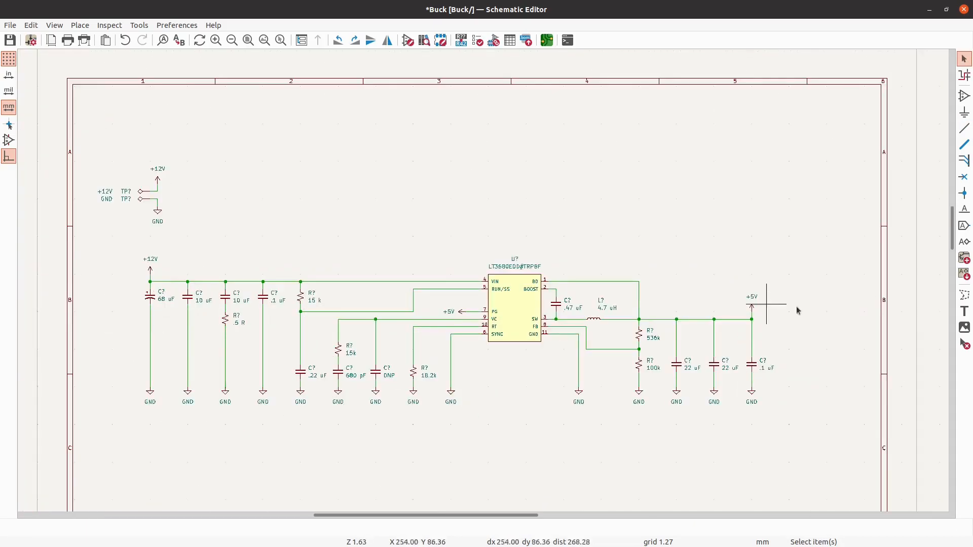
drag(820, 426, 108, 278)
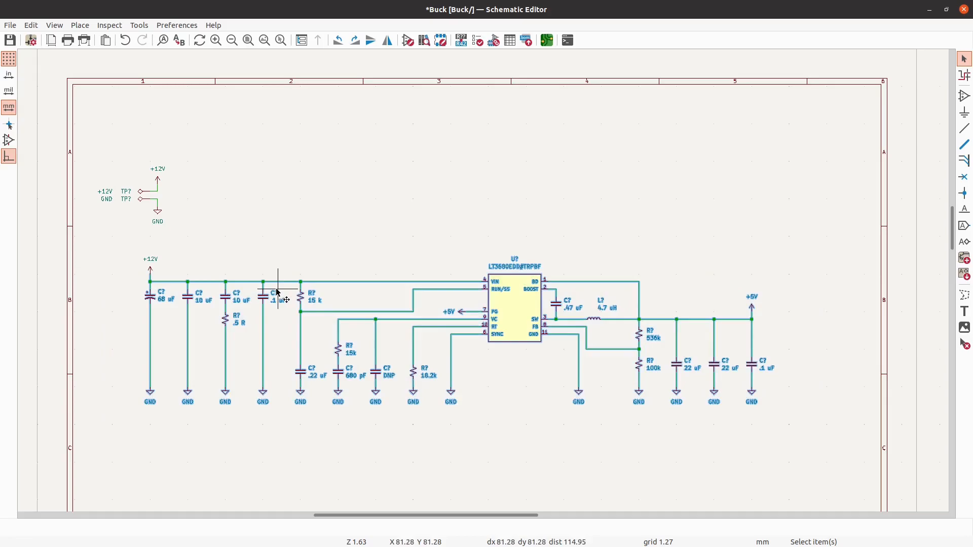
key(m)
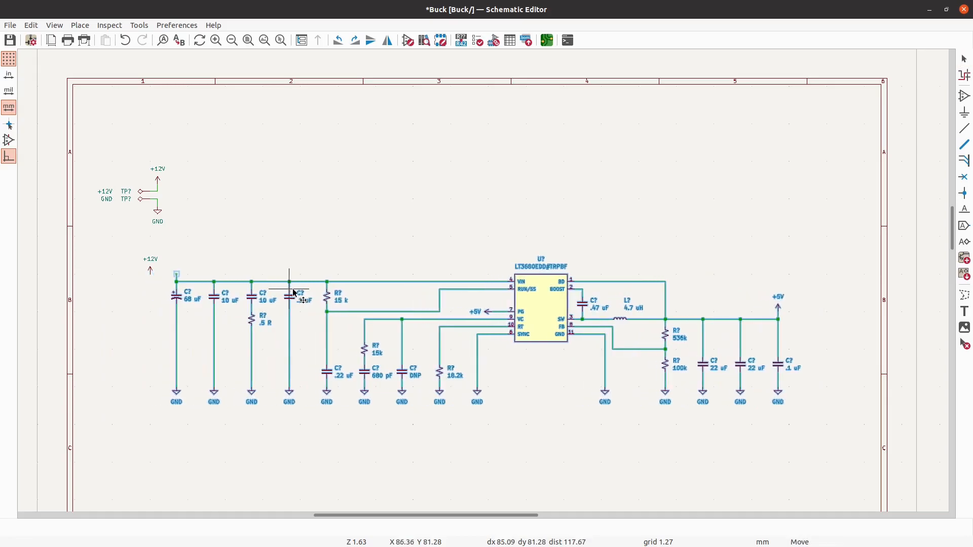
click(301, 293)
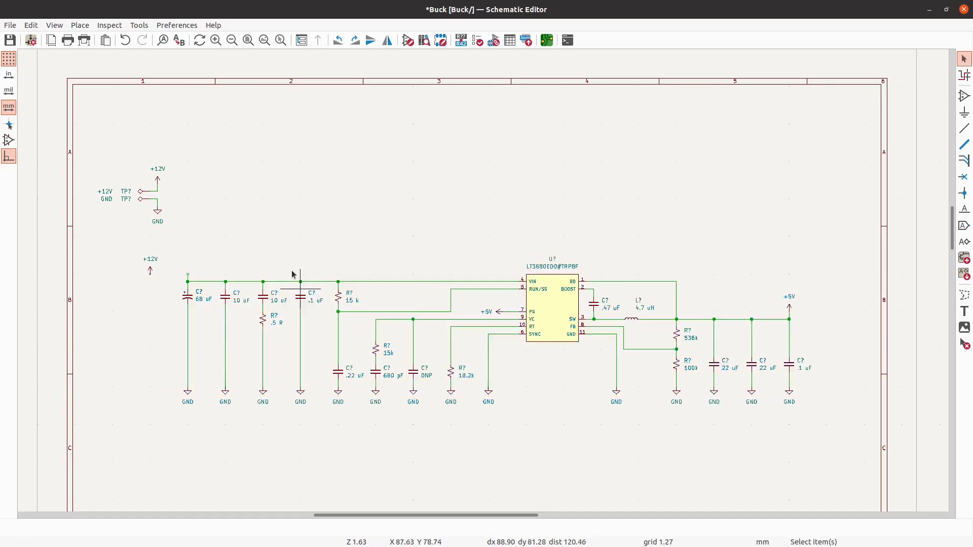
- Search the symbol library for "diode" and choose the D_TVS_Filled bidirectional TVS diode for placement
scroll(188, 277, up, 5)
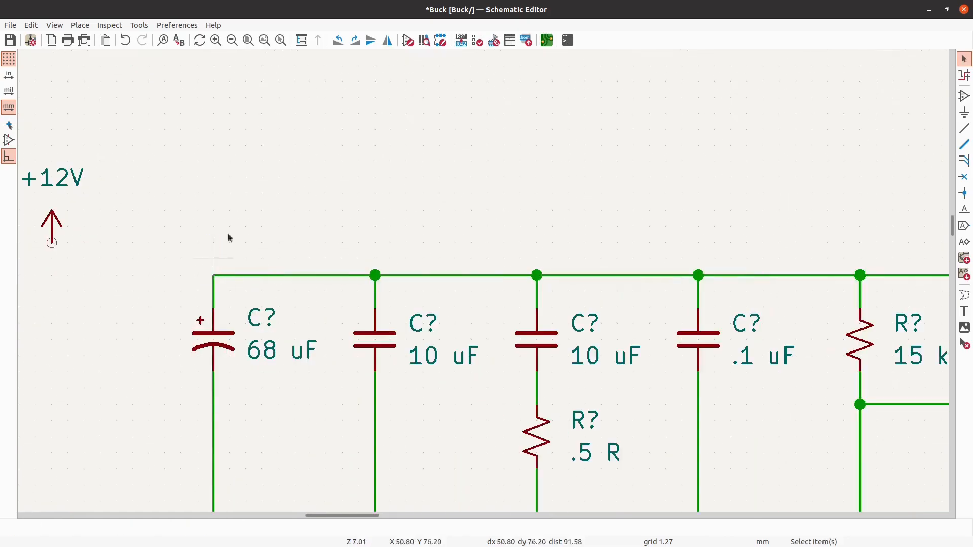
scroll(288, 181, down, 1)
click(963, 96)
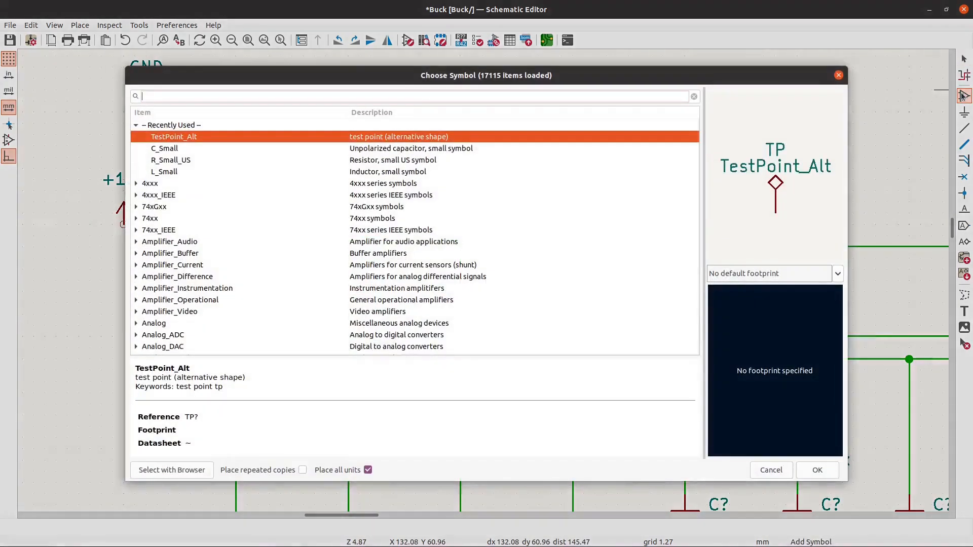
text(diode)
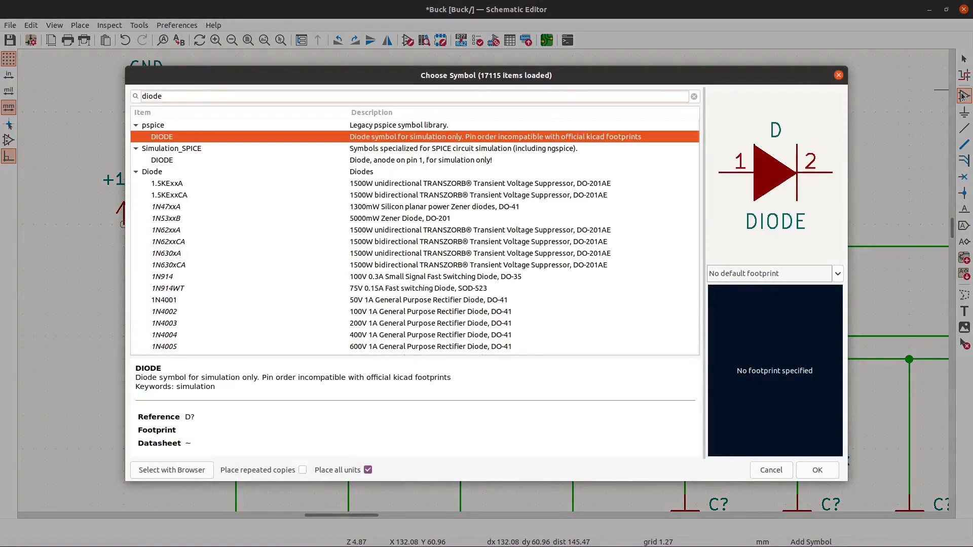
scroll(684, 135, down, 3)
scroll(667, 258, down, 15)
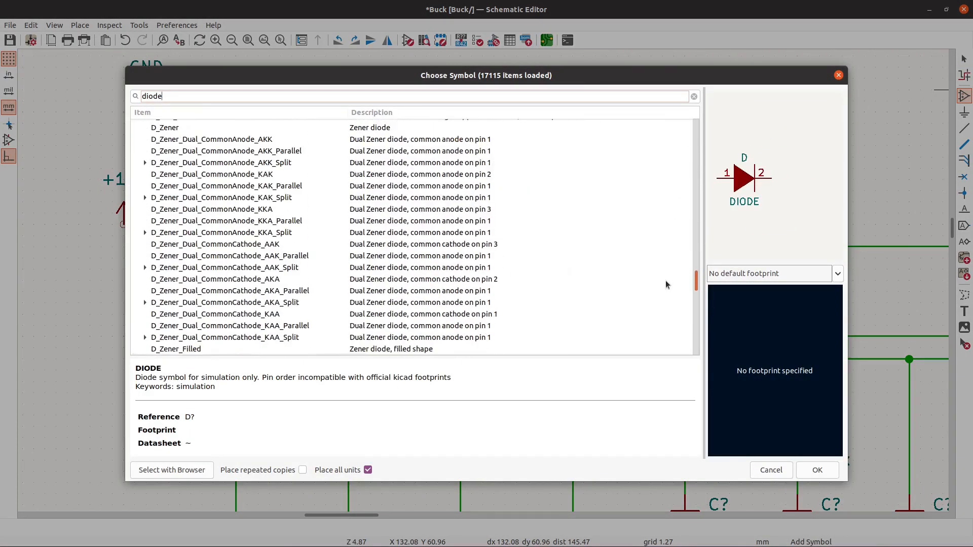
scroll(665, 281, up, 10)
scroll(665, 278, down, 5)
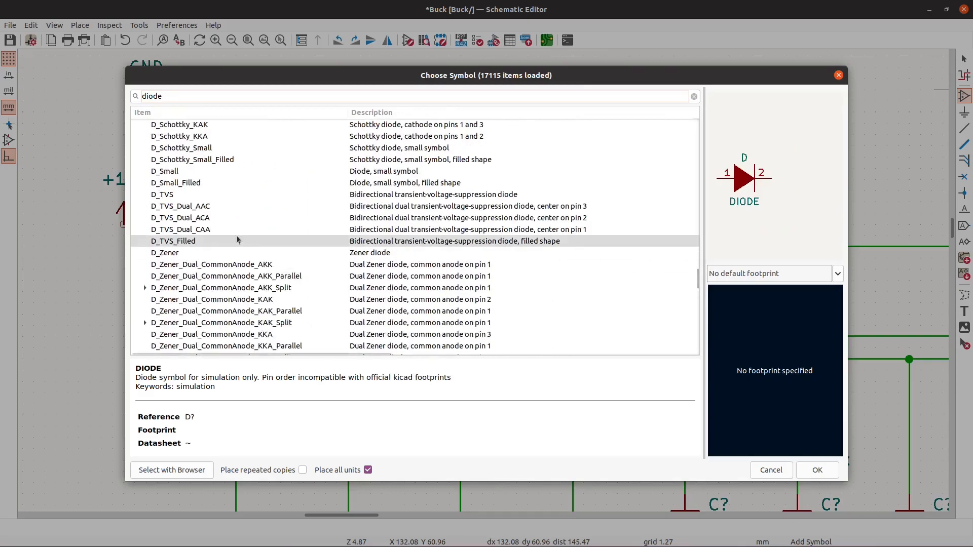
click(199, 245)
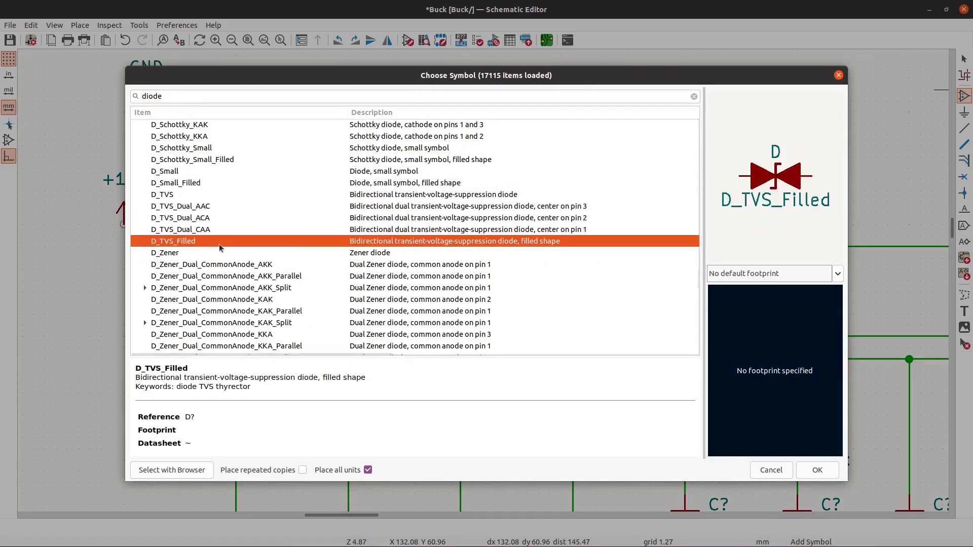
scroll(291, 246, down, 10)
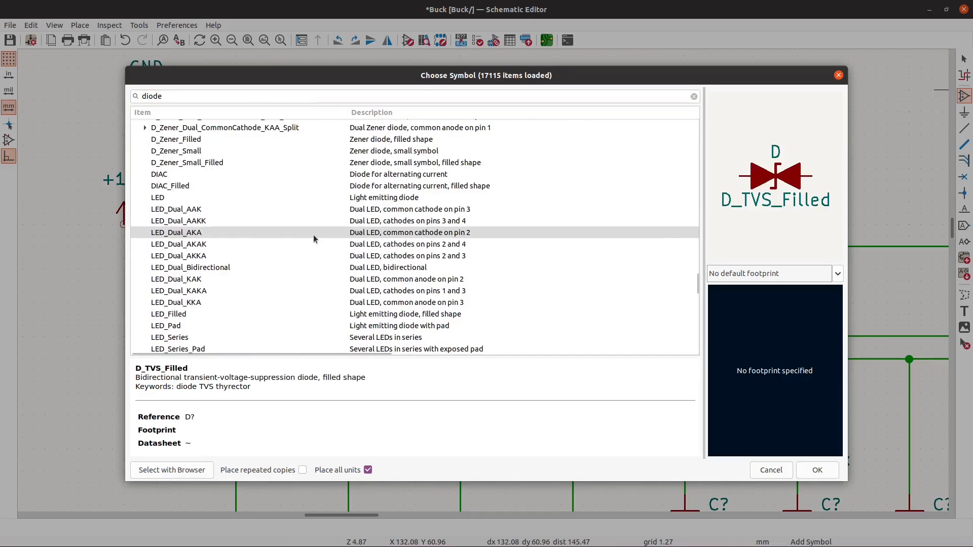
click(816, 470)
- Place the TVS diode vertically below the detached +12V symbol and set its value to " "
scroll(260, 348, down, 3)
scroll(271, 293, up, 3)
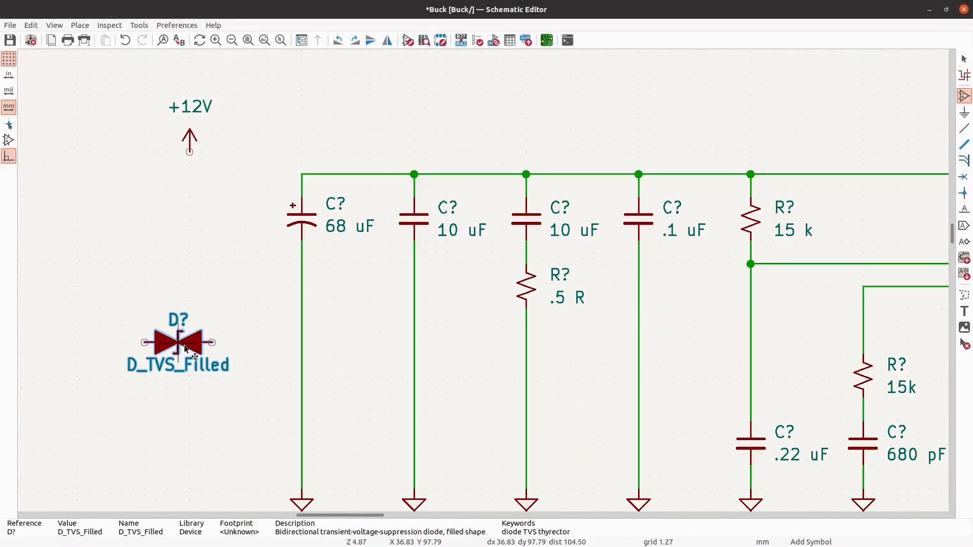
key(r)
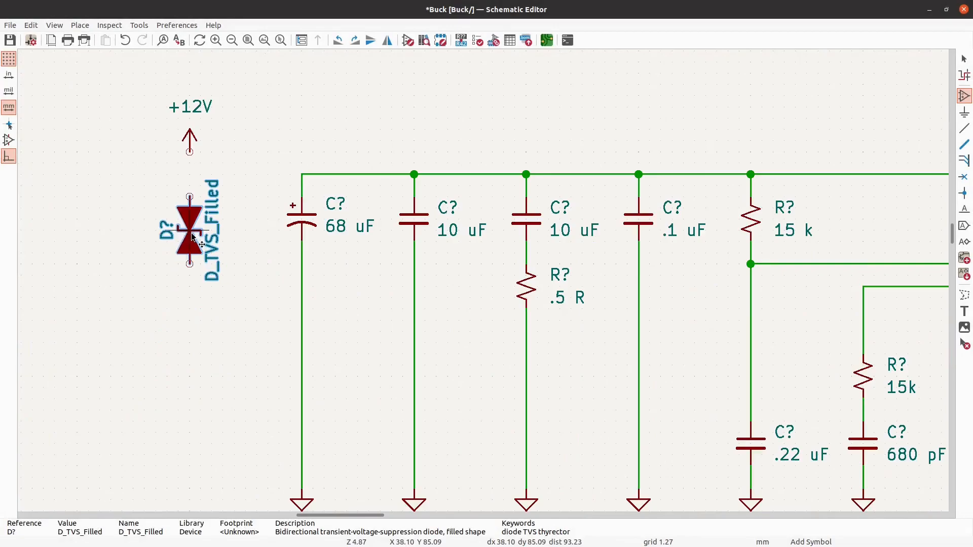
click(193, 237)
key(Escape)
text(v" ")
key(Return)
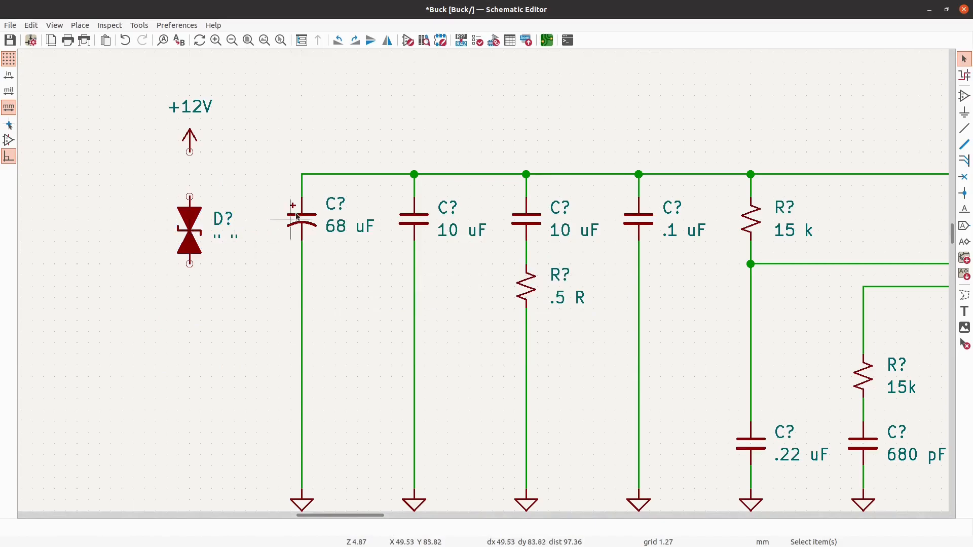
- Duplicate the 68 uF capacitor's GND symbol and place the copy below the TVS diode, level with the other grounds
scroll(297, 217, down, 1)
click(301, 415)
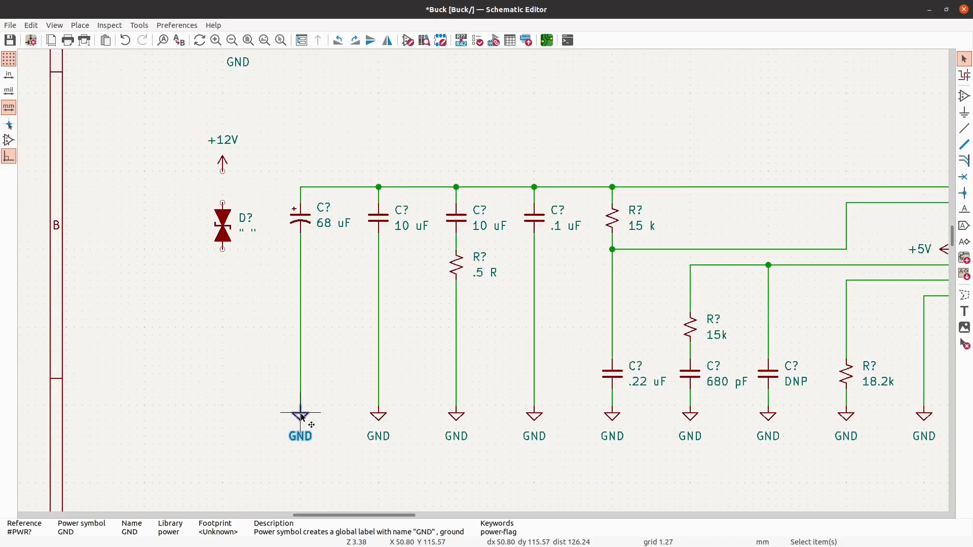
key(ctrl+d)
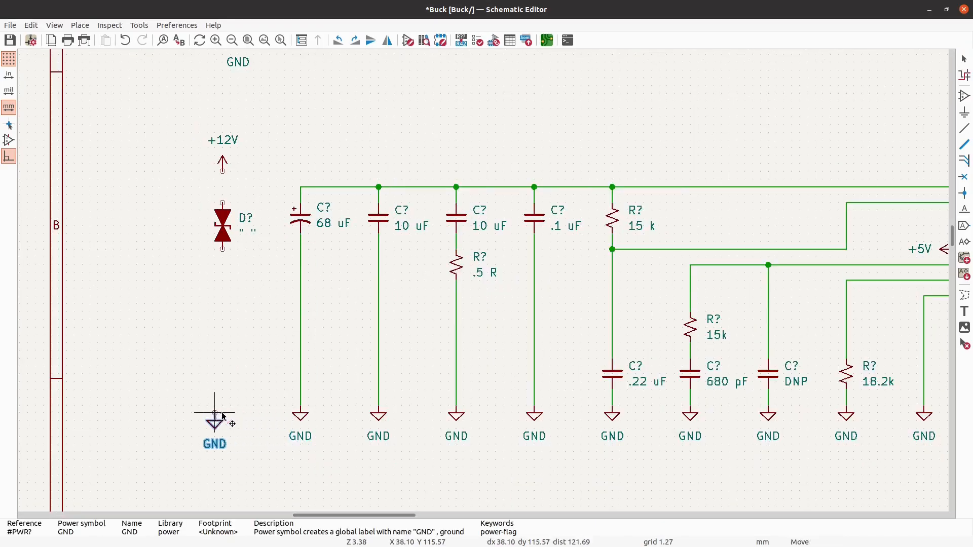
click(222, 413)
key(Escape)
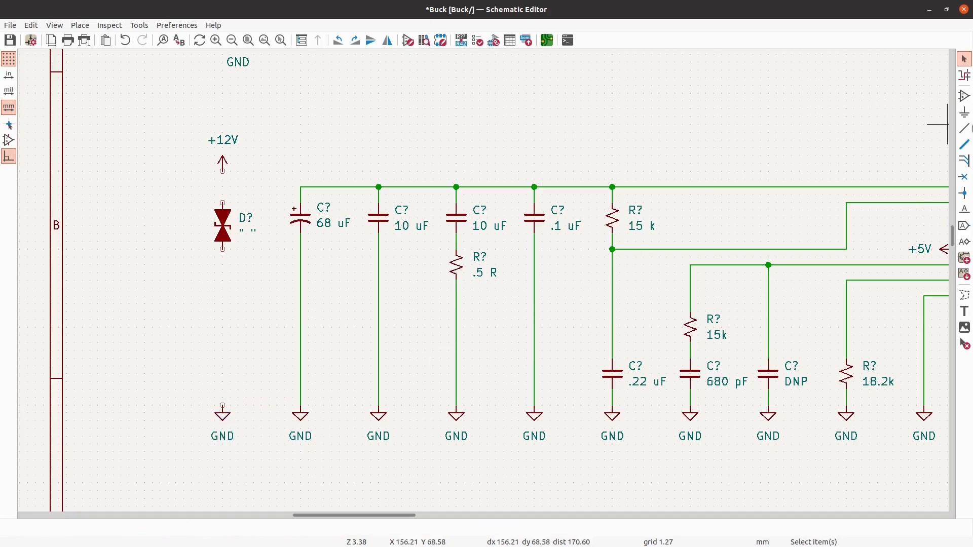
- Wire the TVS diode between the +12V symbol and its GND symbol, and connect its upper end to the input rail
click(965, 128)
scroll(152, 350, up, 1)
click(237, 135)
click(237, 172)
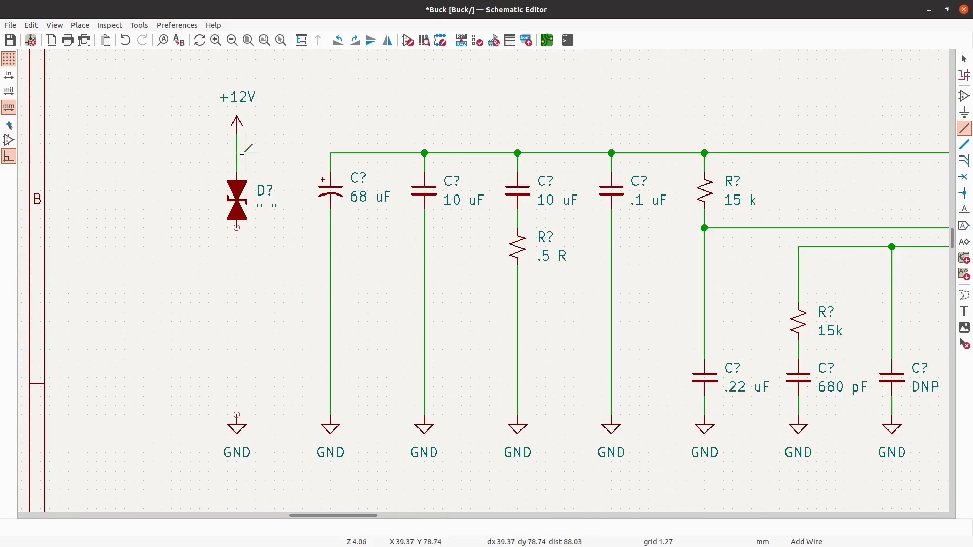
click(237, 152)
click(331, 153)
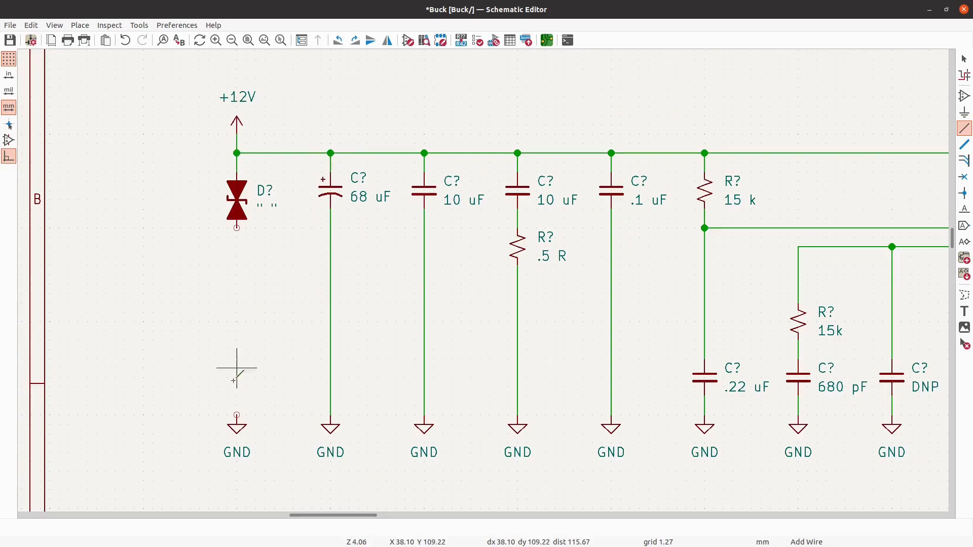
click(237, 414)
click(237, 228)
scroll(31, 282, down, 3)
scroll(51, 277, down, 3)
scroll(65, 271, up, 2)
scroll(61, 238, up, 2)
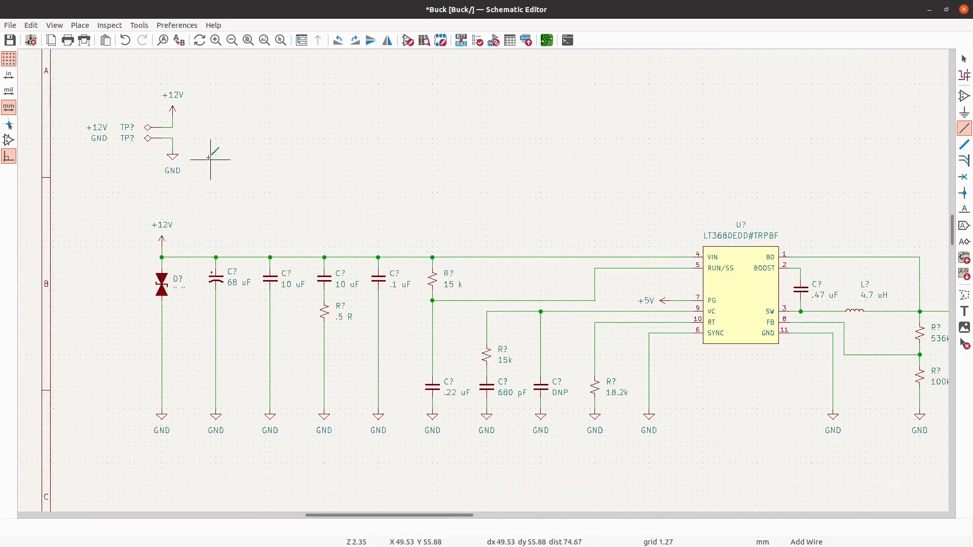
key(Escape)
- Move the whole test-point group left so its power symbols line up with the TVS diode column
drag(204, 177, 55, 64)
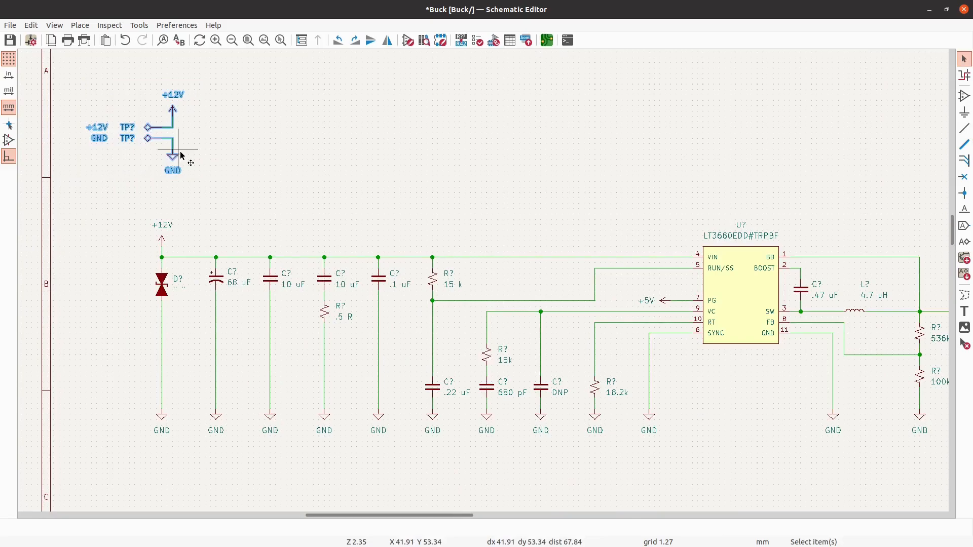
key(m)
click(162, 151)
key(Escape)
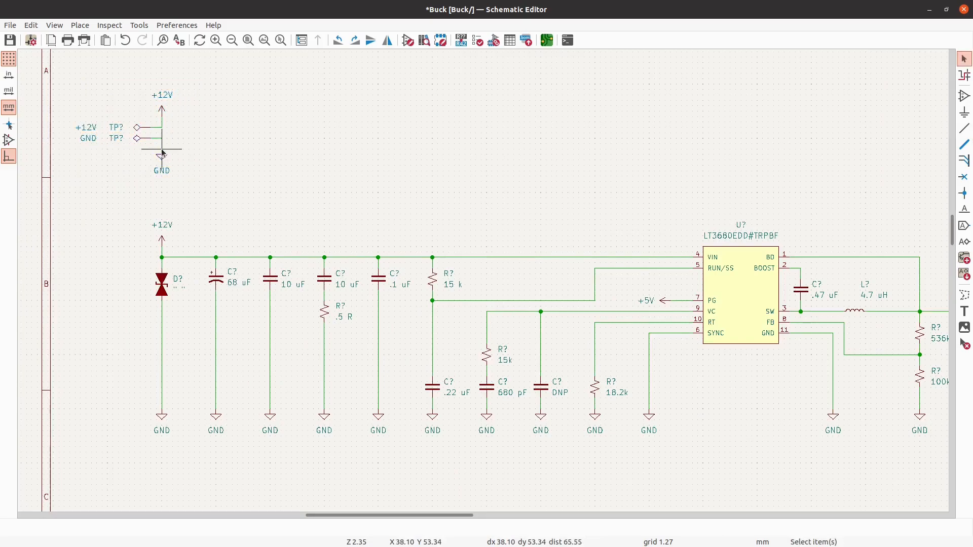
scroll(125, 158, down, 3)
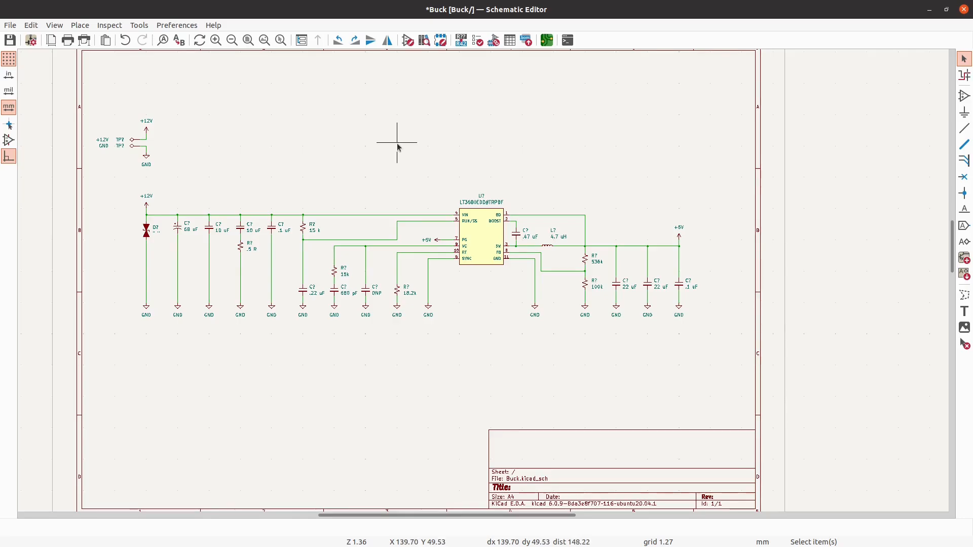
- Copy the +12V/GND test-point group with its power symbols and wires, and paste it above the output side of the circuit
scroll(129, 147, up, 2)
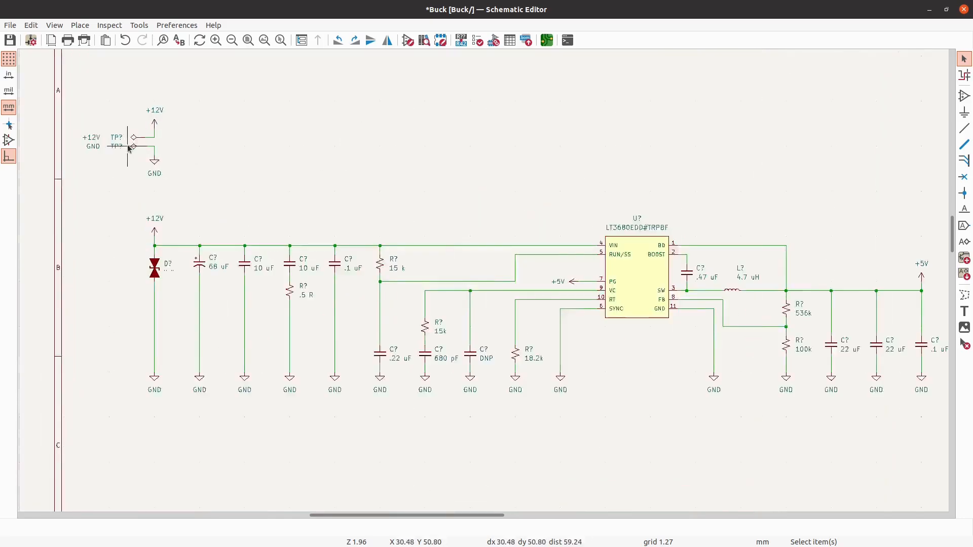
scroll(129, 147, up, 1)
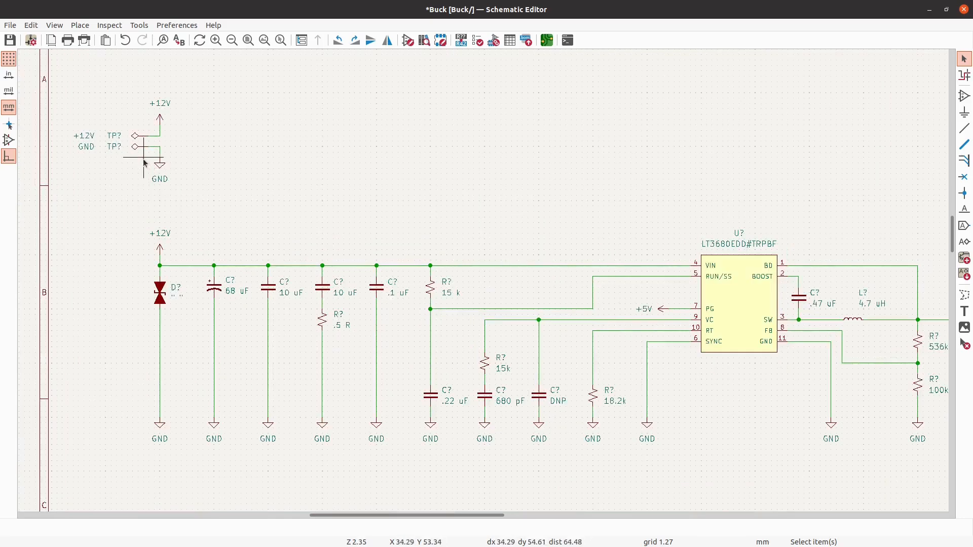
drag(144, 163, 122, 208)
drag(202, 198, 84, 90)
scroll(109, 246, down, 3)
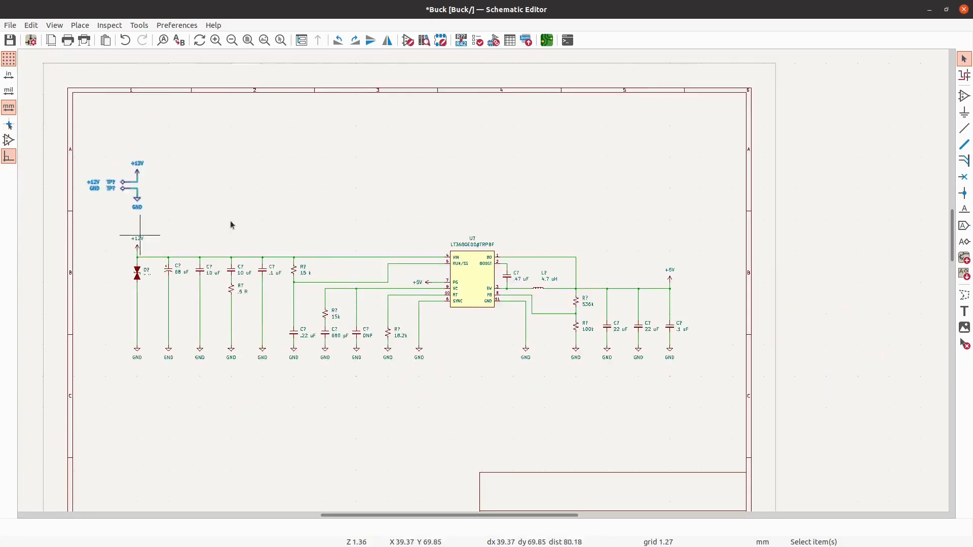
scroll(649, 193, up, 1)
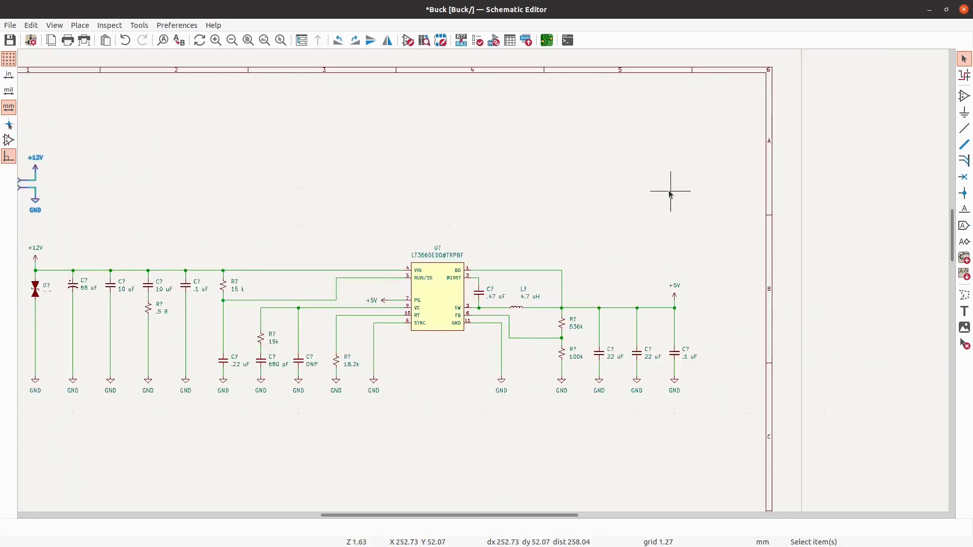
right_click(671, 194)
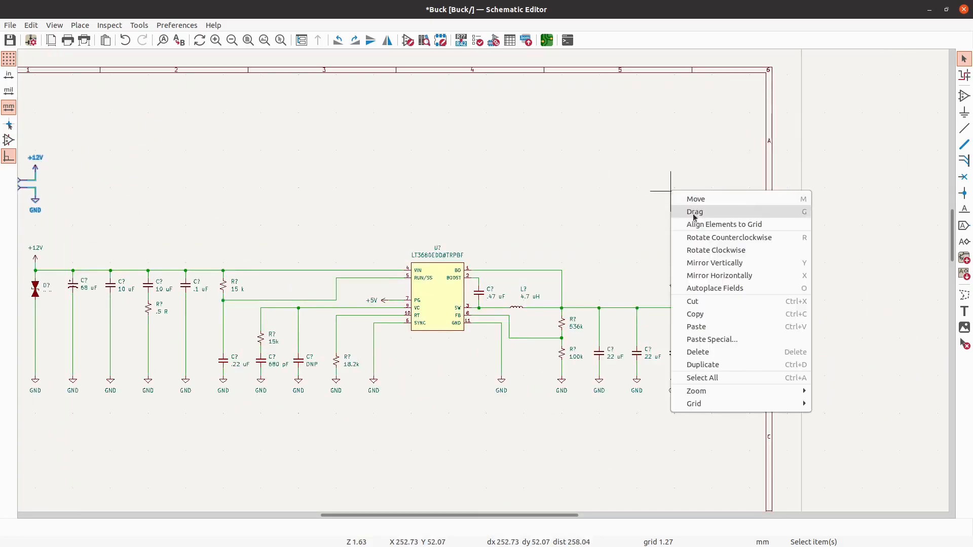
click(717, 326)
- Mirror the pasted test-point group horizontally and place it above the output +5V symbol, level with the original group
right_click(664, 203)
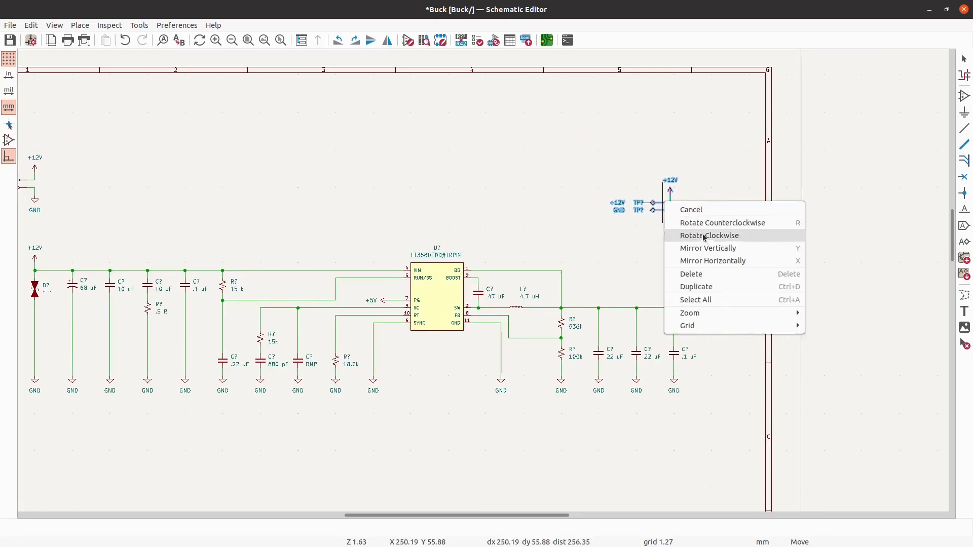
click(720, 269)
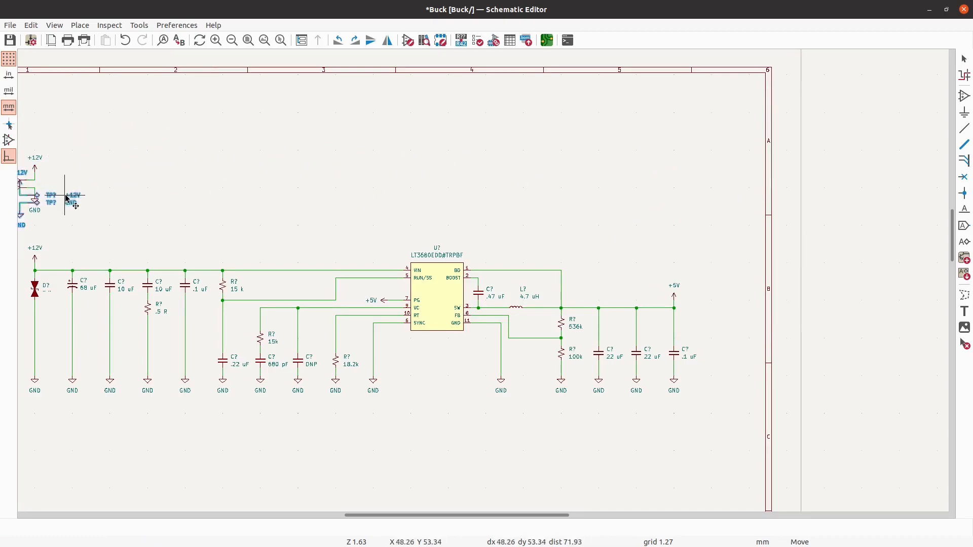
click(83, 180)
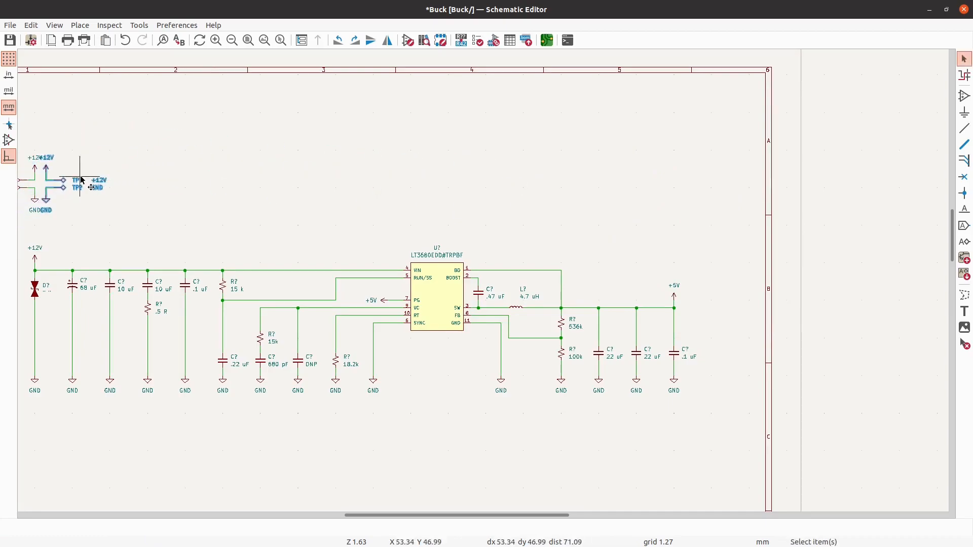
key(m)
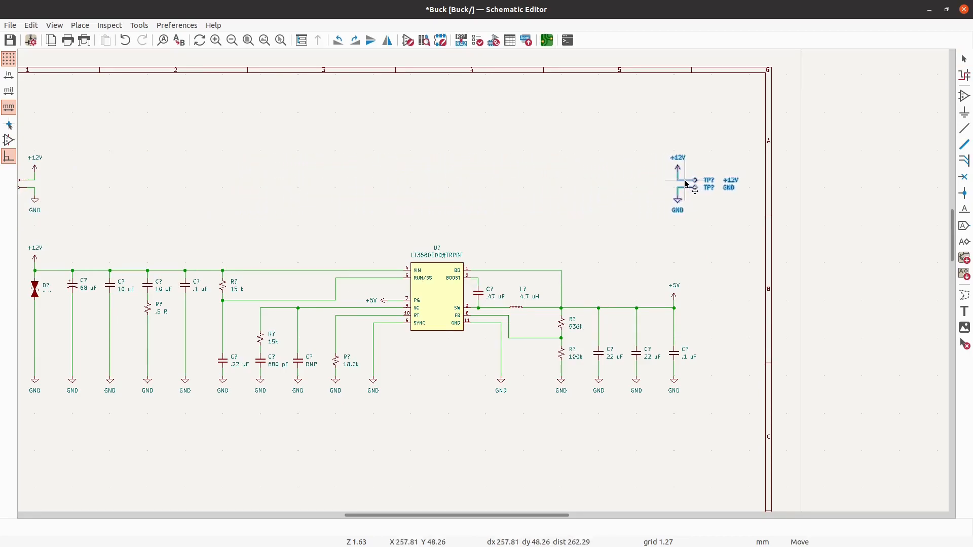
click(684, 184)
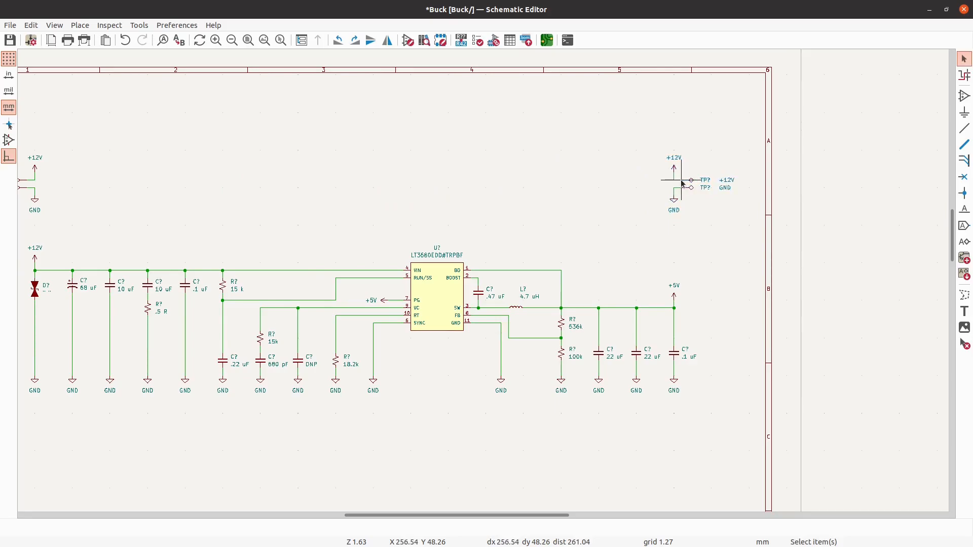
- Examine the placement of both test-point groups relative to the converter's input and output
scroll(664, 193, down, 2)
scroll(691, 228, up, 4)
scroll(730, 224, down, 3)
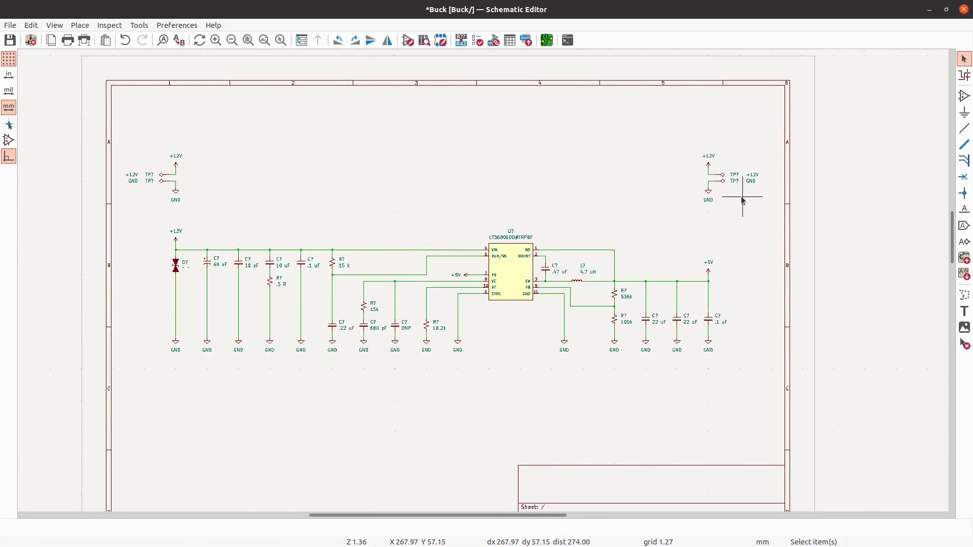
scroll(742, 198, up, 3)
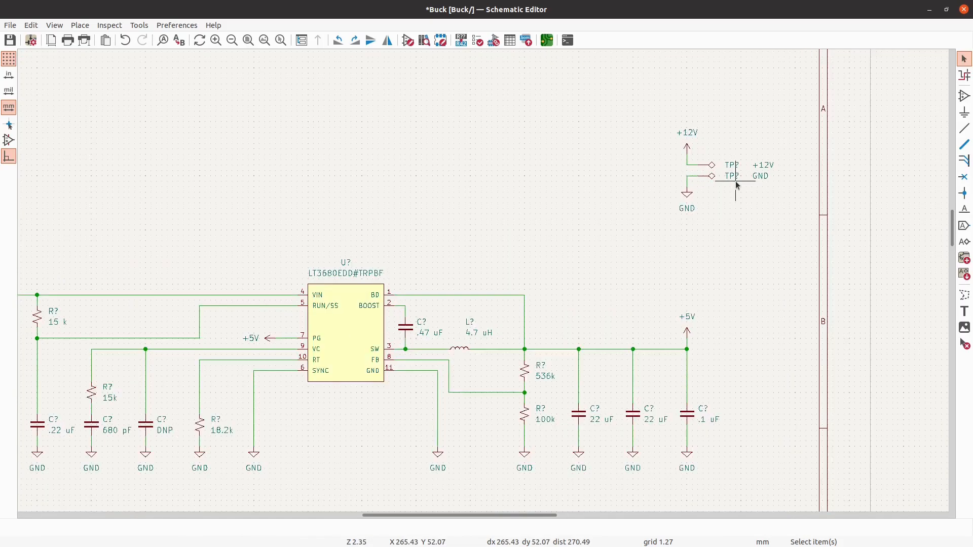
scroll(739, 180, down, 3)
scroll(238, 196, up, 2)
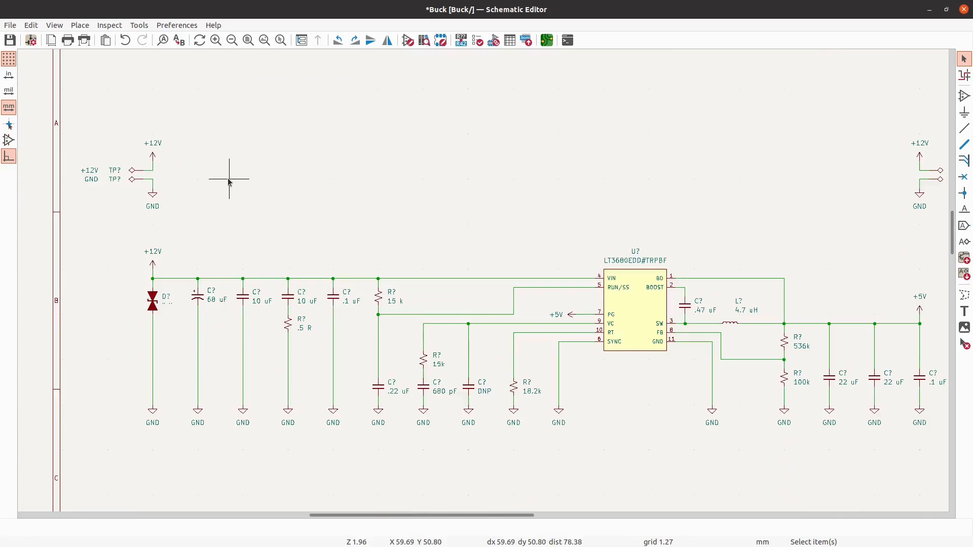
scroll(241, 198, down, 2)
scroll(677, 205, up, 1)
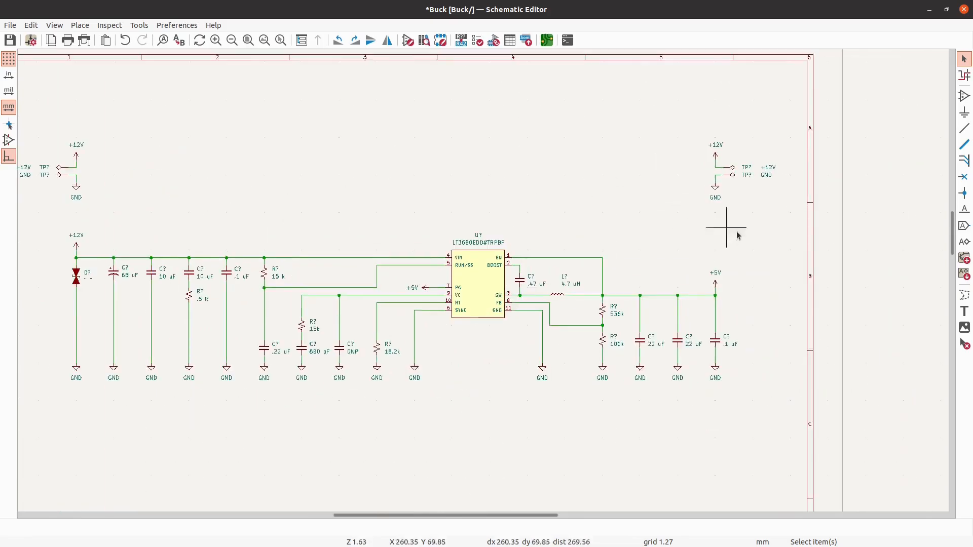
scroll(730, 223, down, 1)
scroll(683, 115, up, 1)
scroll(682, 117, down, 1)
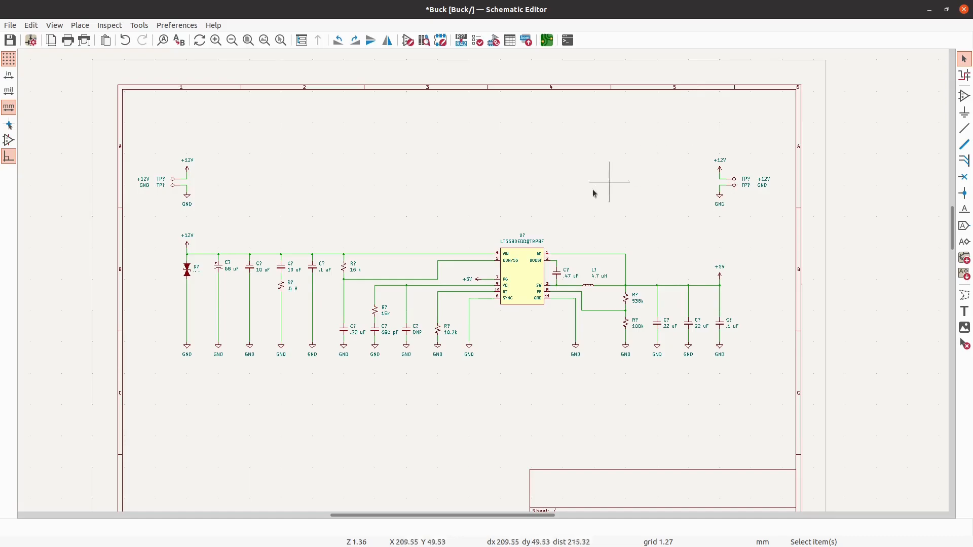
scroll(607, 186, up, 1)
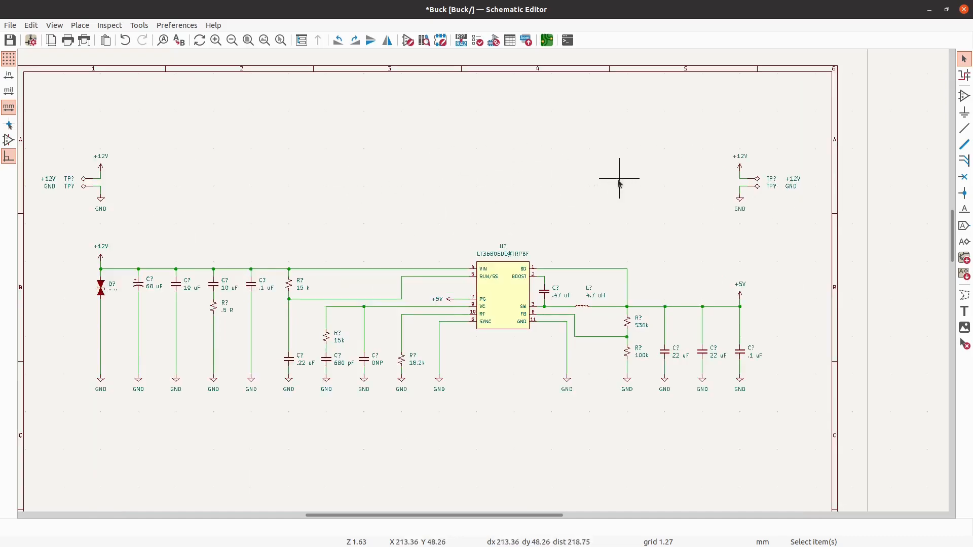
- Replace the +12V symbol on the copied test-point group with a duplicate of the output's +5V symbol
scroll(719, 227, up, 2)
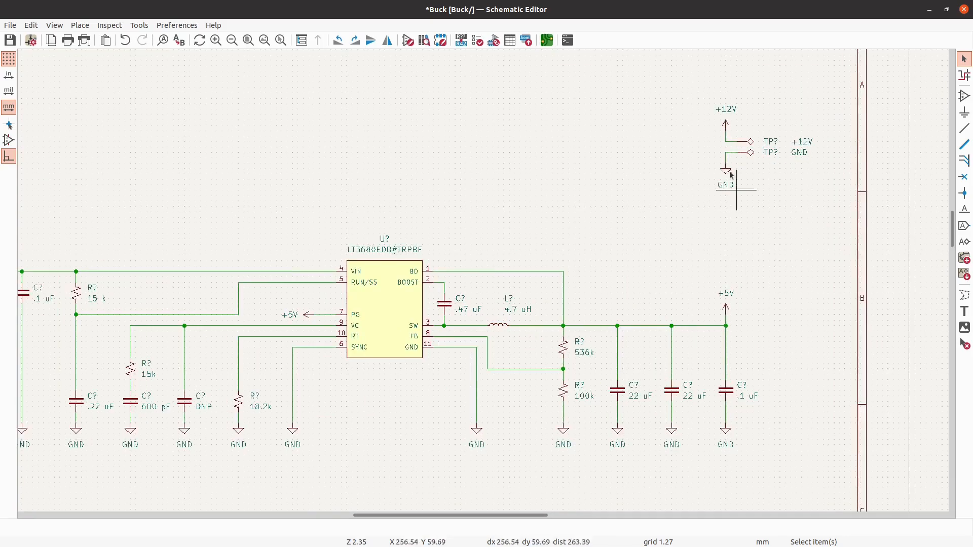
click(726, 122)
key(Delete)
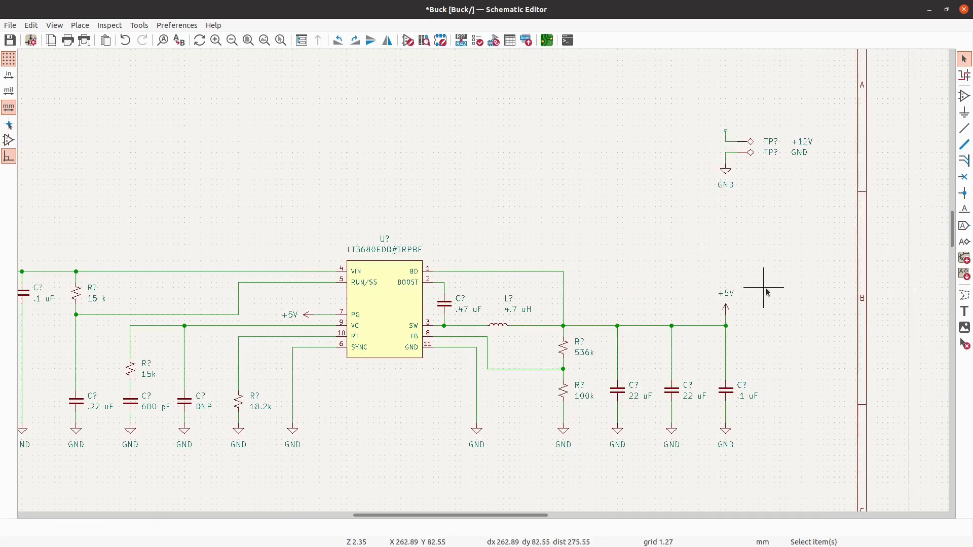
scroll(767, 292, down, 3)
scroll(767, 290, up, 1)
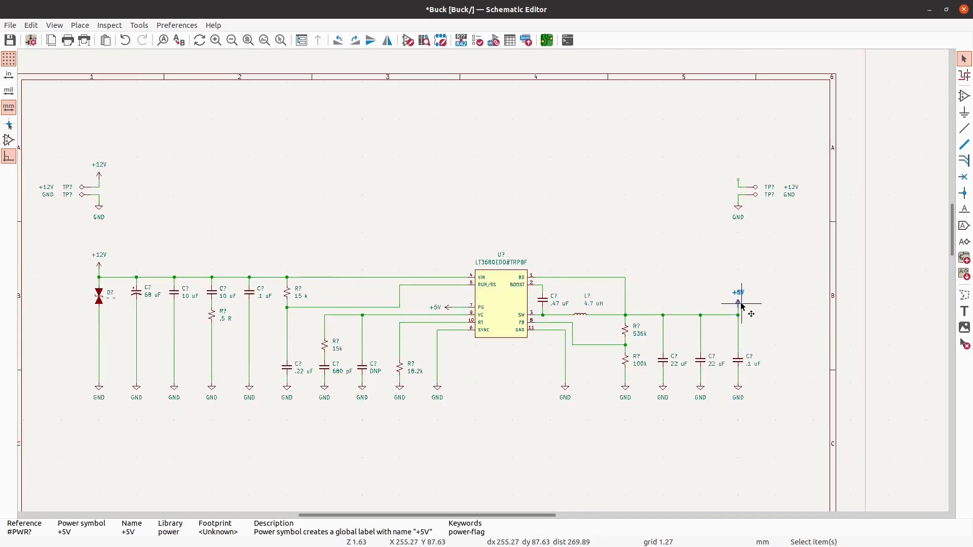
key(ctrl+d)
scroll(747, 178, up, 3)
click(735, 183)
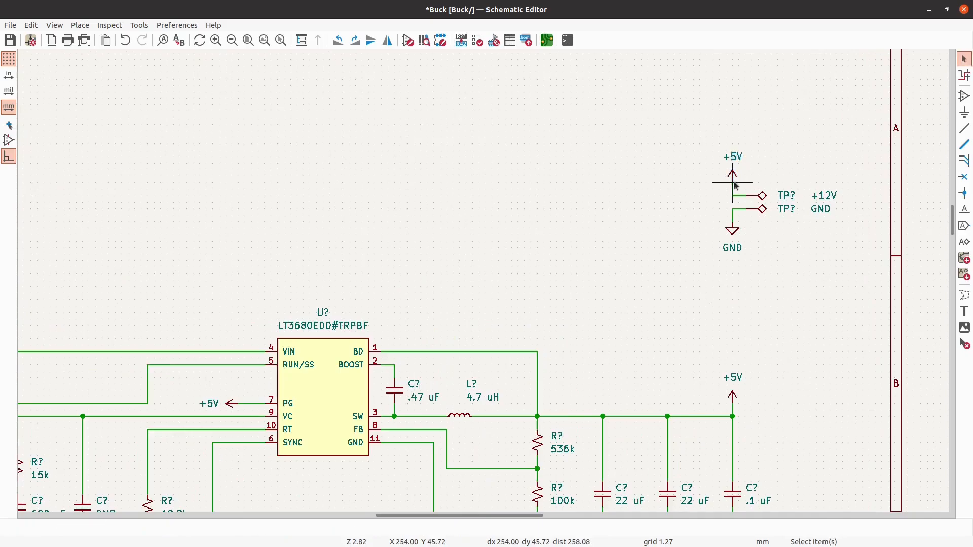
scroll(813, 106, down, 4)
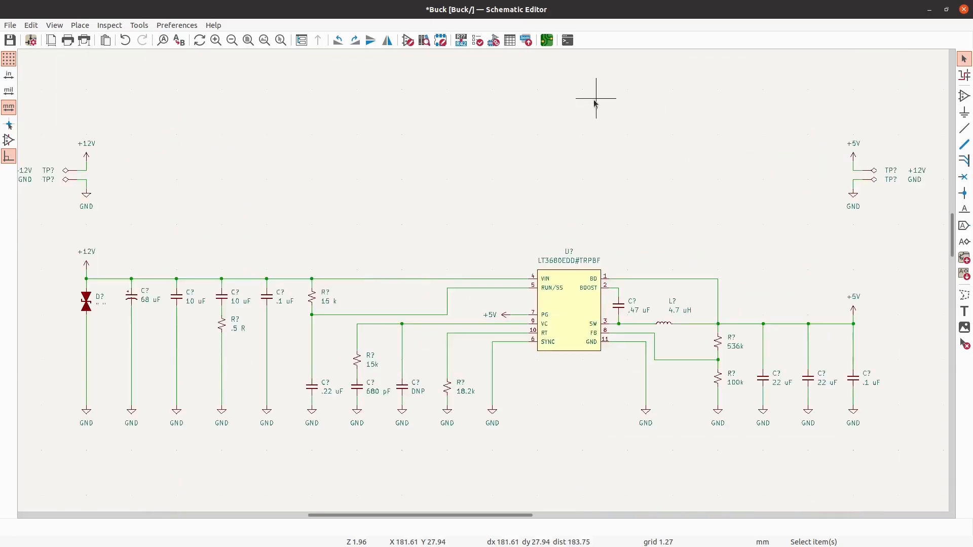
scroll(895, 201, up, 1)
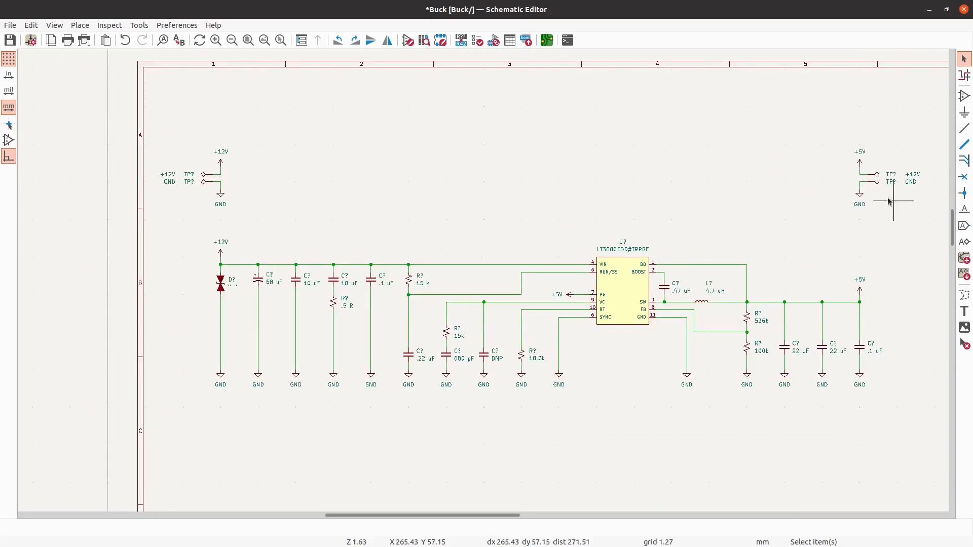
scroll(330, 290, down, 2)
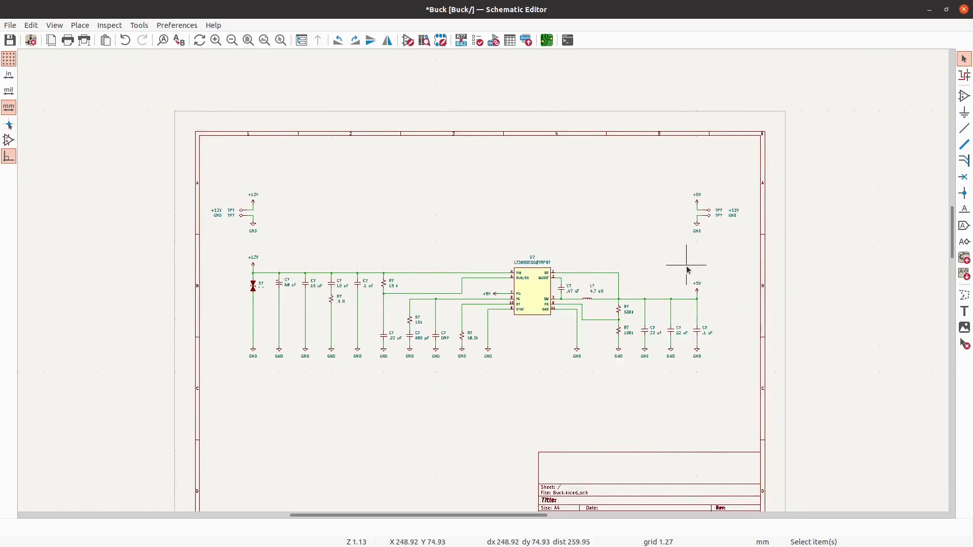
scroll(711, 250, up, 1)
drag(753, 242, 649, 148)
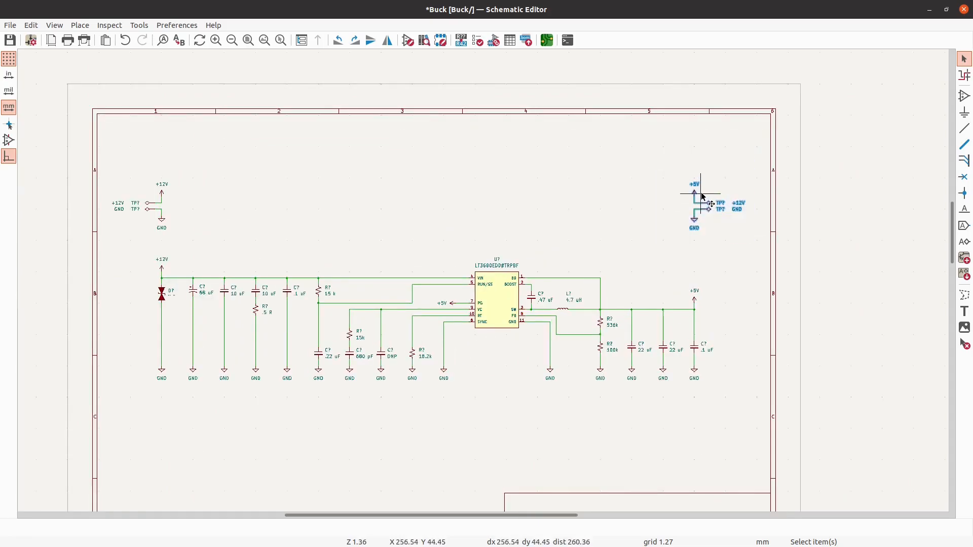
click(722, 163)
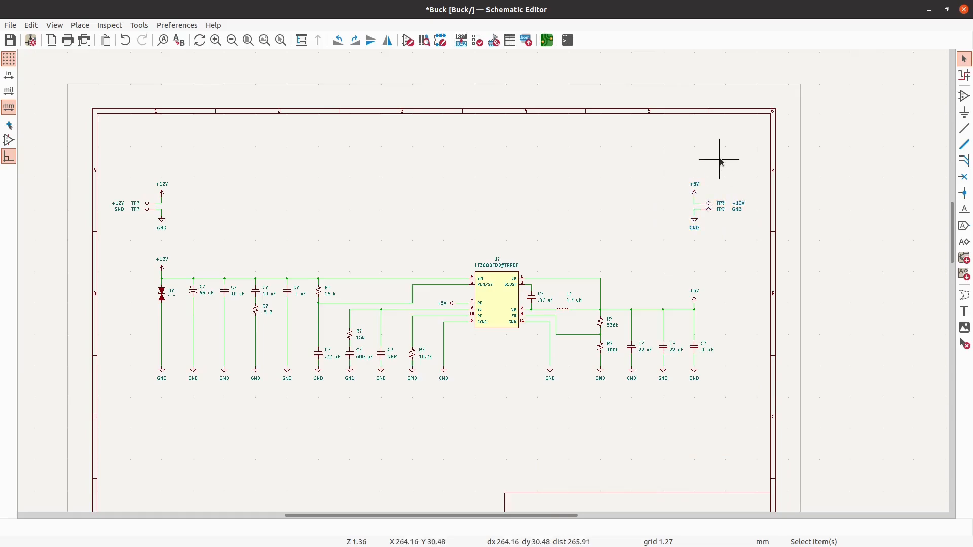
scroll(599, 143, down, 2)
scroll(610, 144, up, 1)
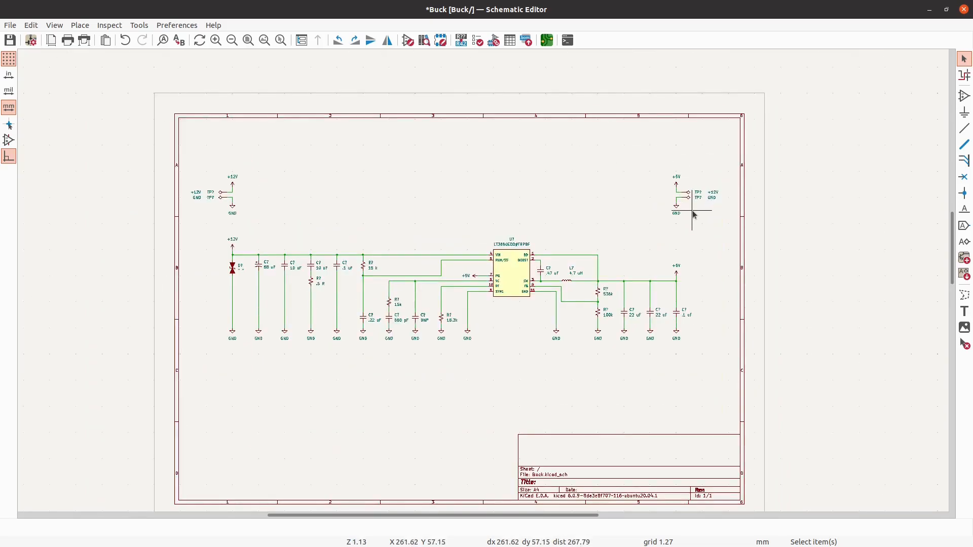
- Move the +5V test-point group to the empty area below the converter circuit, near the middle of the sheet
drag(725, 221, 637, 142)
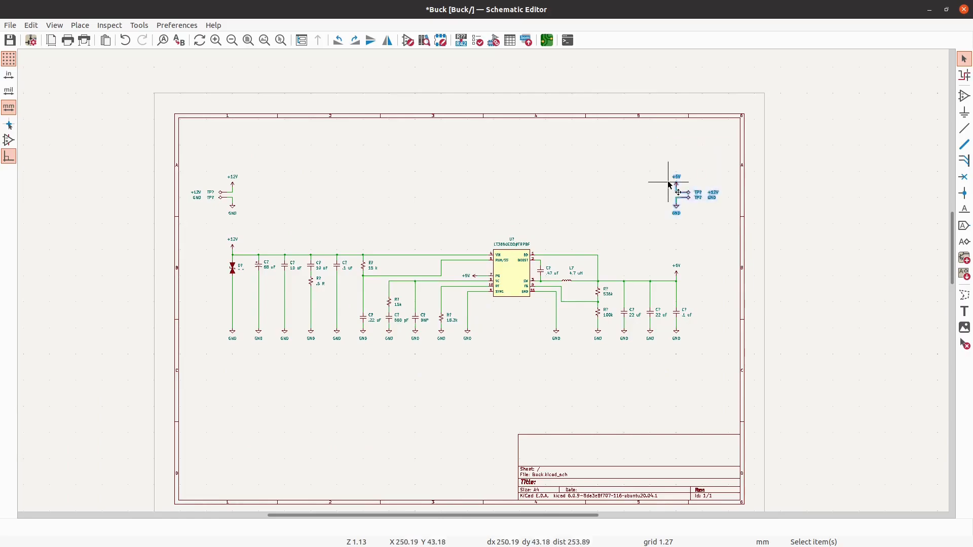
key(m)
scroll(411, 428, up, 3)
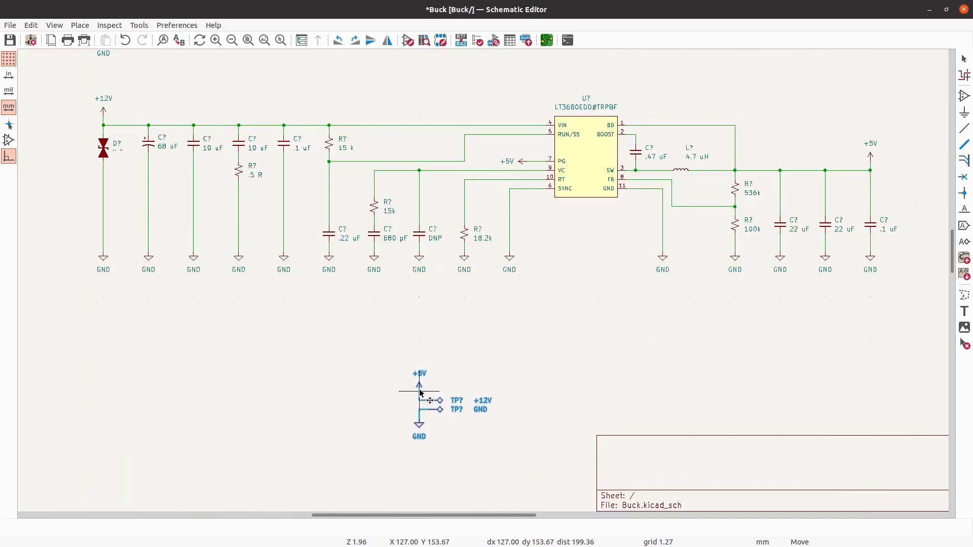
click(421, 394)
- Move the +12V test-point group below the circuit, just left of the +5V group and level with it
scroll(551, 365, down, 2)
drag(260, 152, 173, 76)
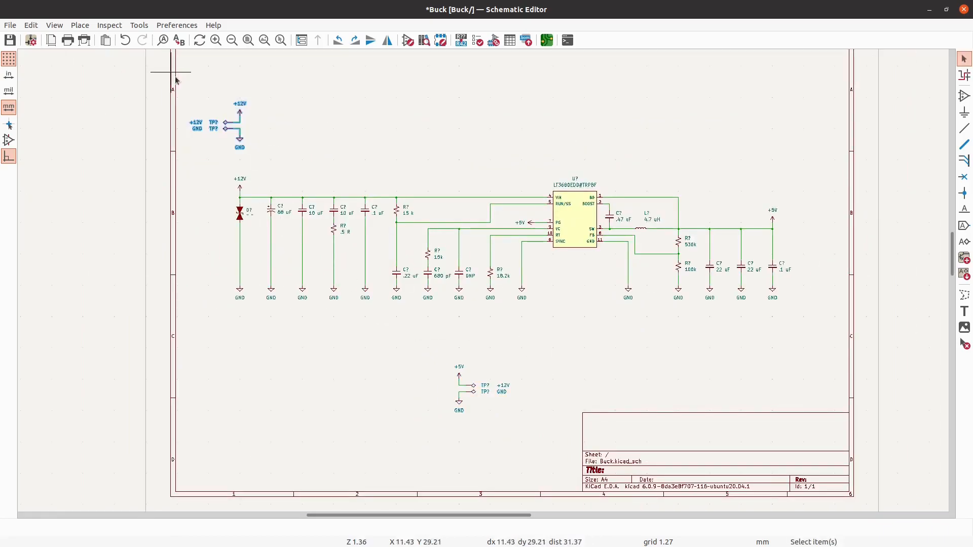
key(m)
scroll(398, 400, up, 1)
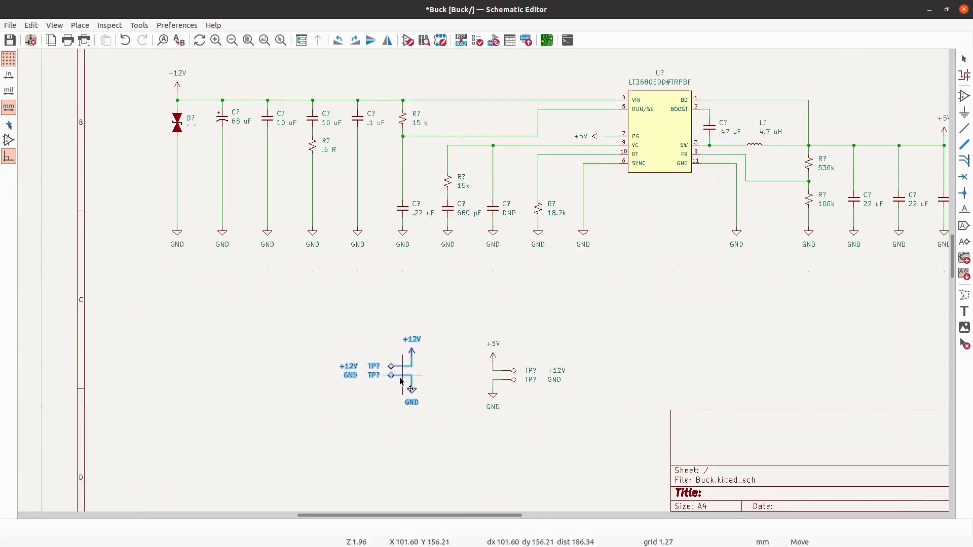
scroll(398, 385, up, 2)
click(398, 386)
click(493, 332)
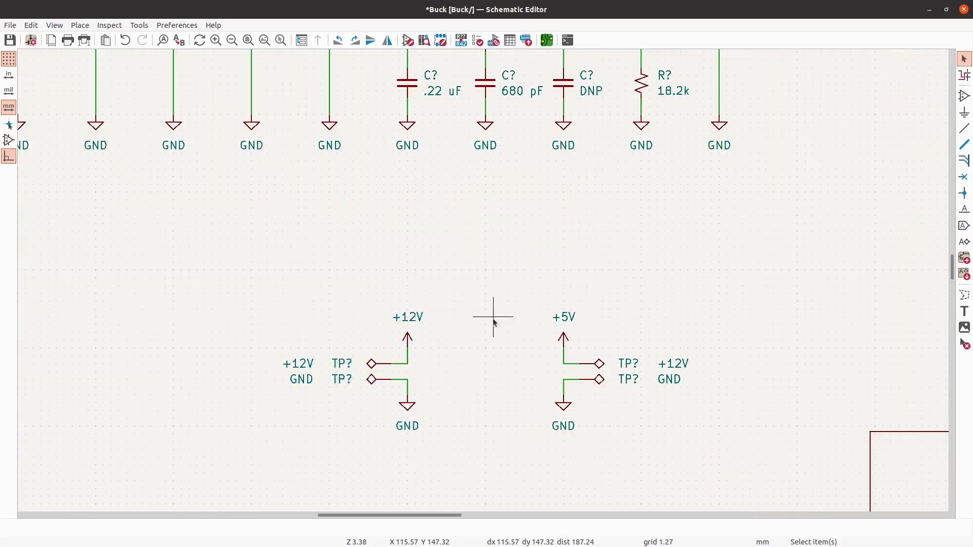
- Mirror the +5V test-point group horizontally to match the +12V group and place it to that group's right at the same height
scroll(493, 333, down, 2)
scroll(508, 361, down, 3)
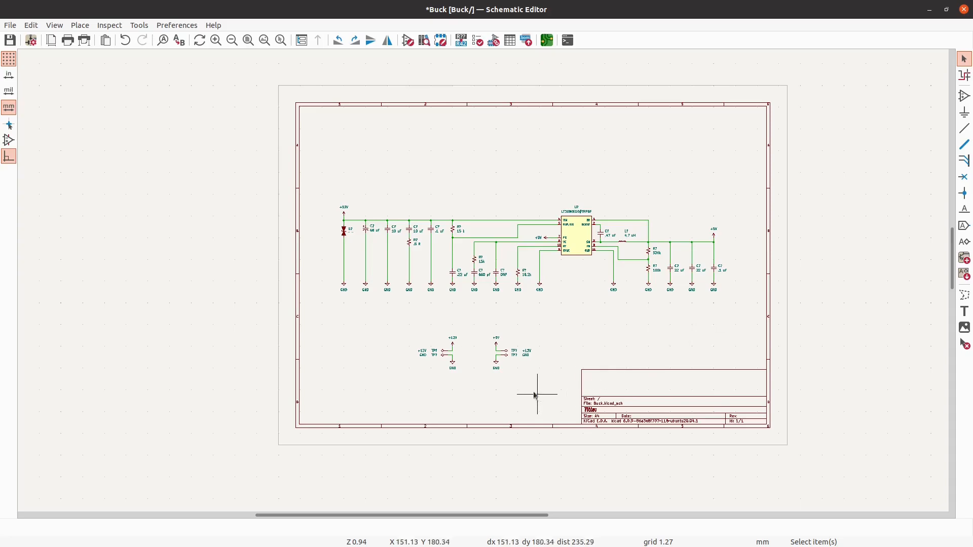
scroll(491, 354, up, 2)
key(m)
right_click(540, 358)
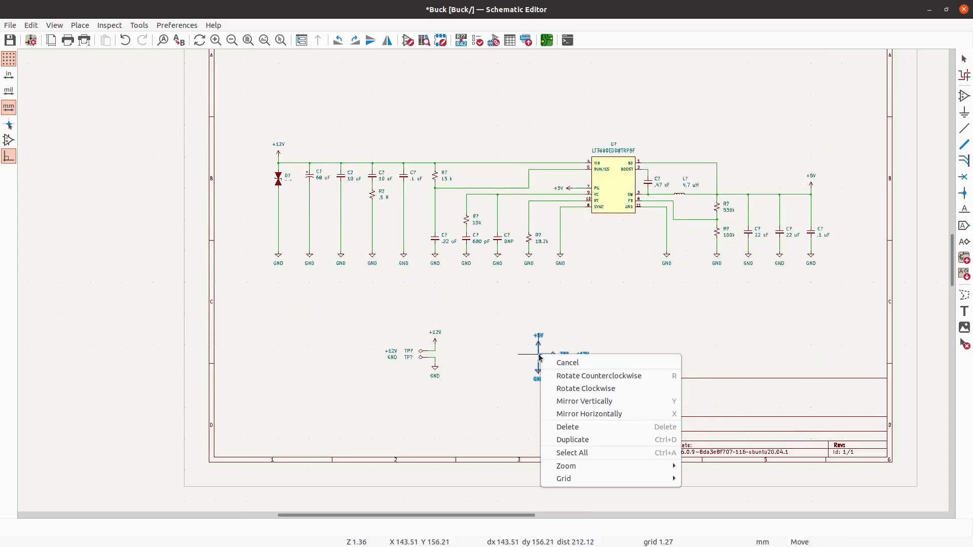
click(554, 413)
scroll(482, 354, up, 2)
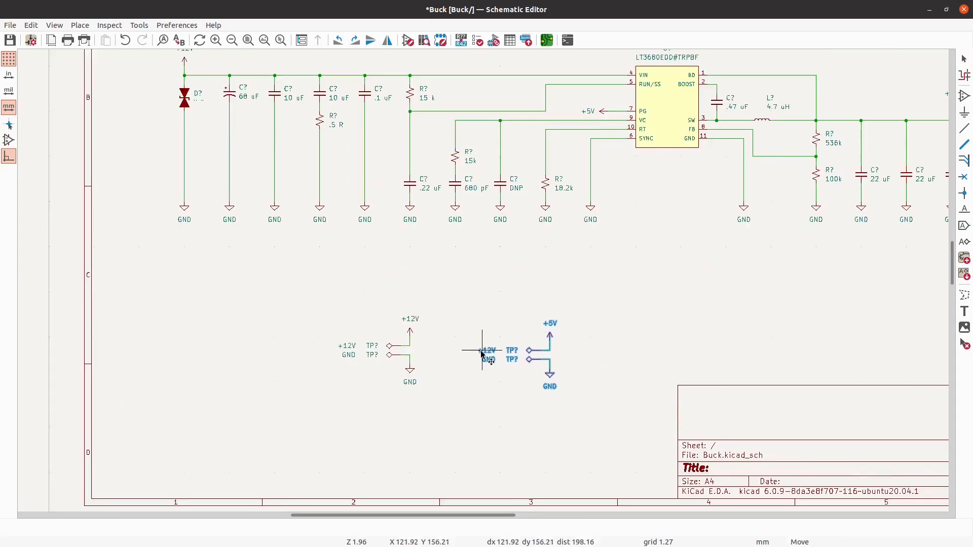
click(478, 350)
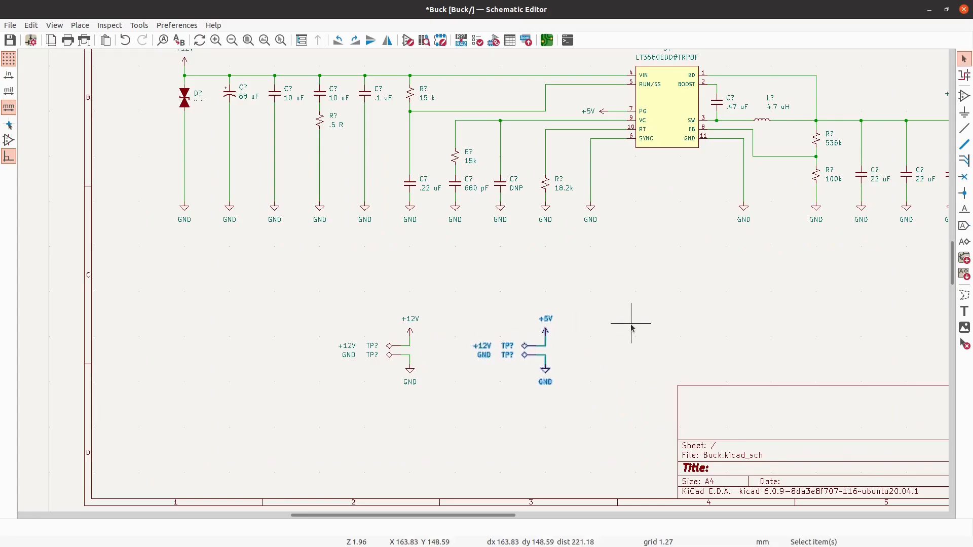
- Move both test-point groups together to the left, placing the +12V group beneath the .5 R resistor's column, and save the schematic
click(632, 329)
scroll(456, 359, down, 2)
drag(531, 391, 414, 342)
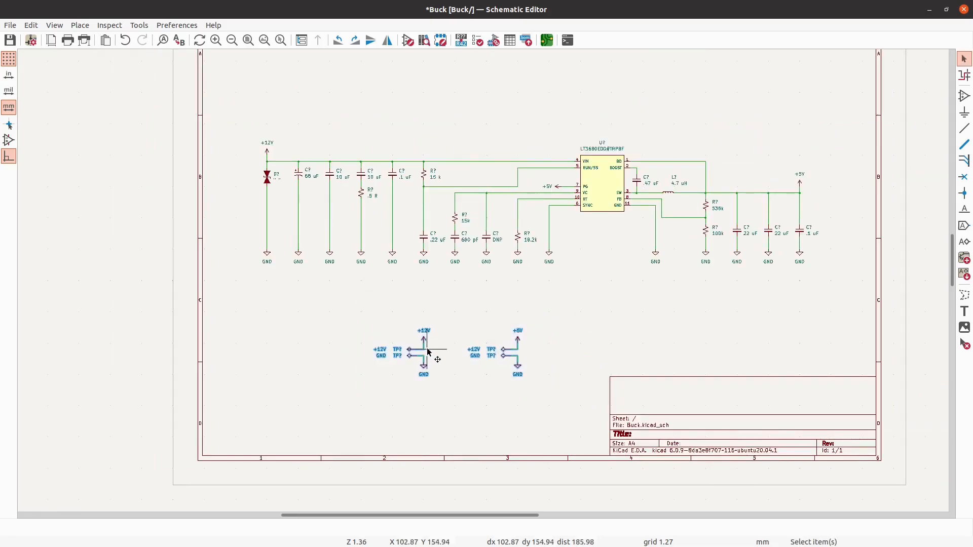
key(m)
scroll(363, 346, up, 3)
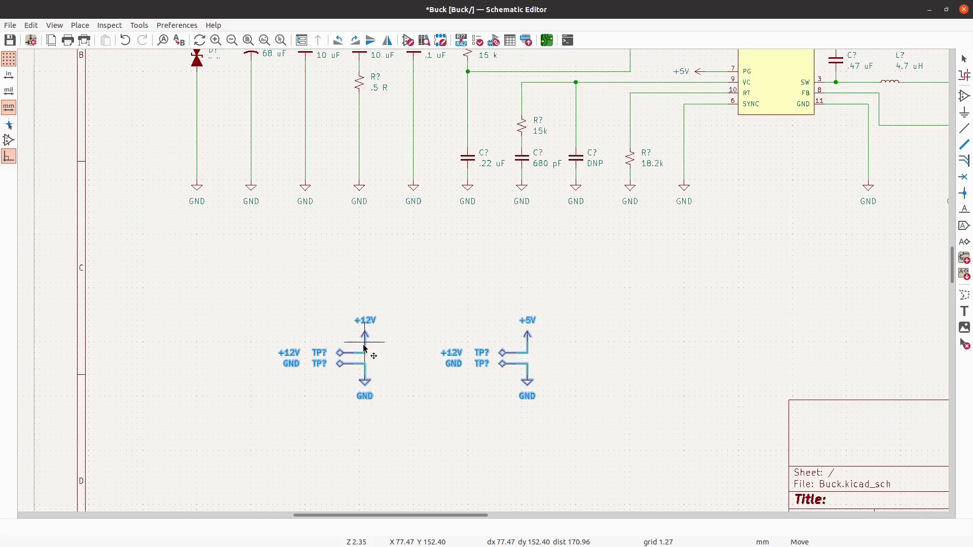
click(361, 348)
click(254, 332)
scroll(254, 332, down, 4)
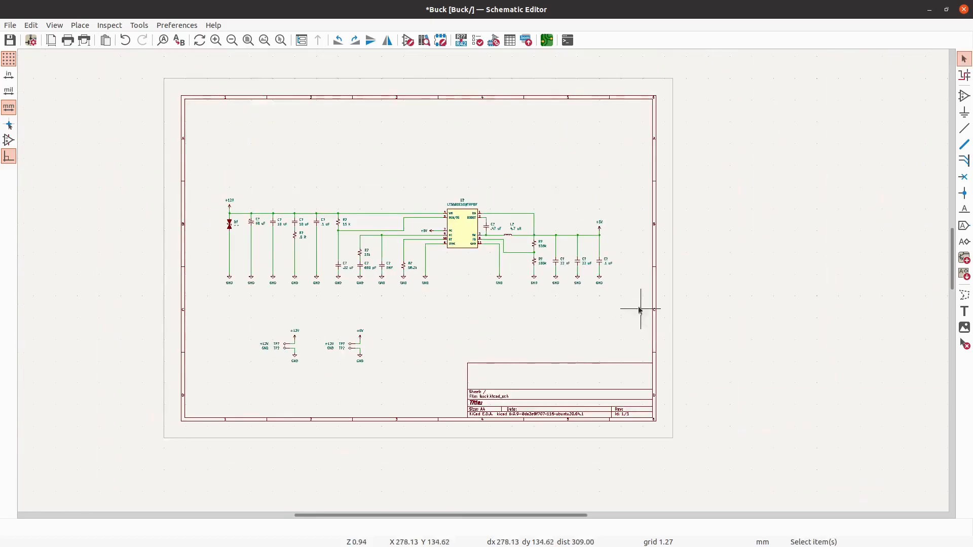
scroll(539, 181, up, 1)
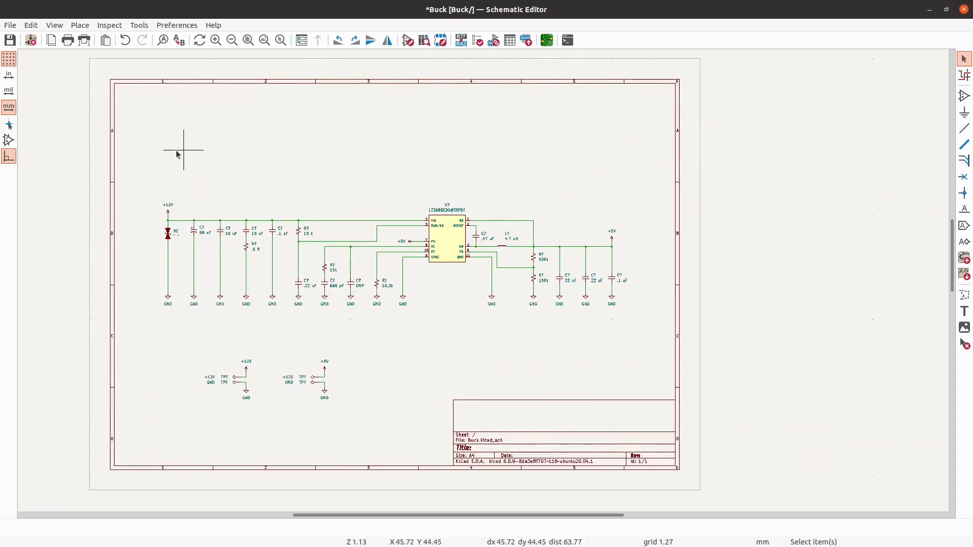
click(9, 44)
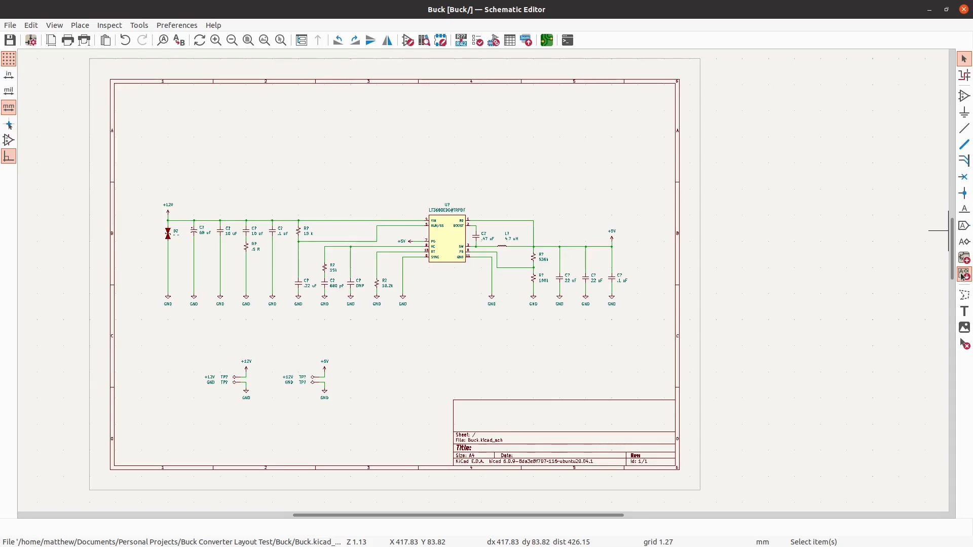
- Draw a hierarchical sheet about 25 mm square above the +12V input, near the sheet's upper-left corner
click(965, 258)
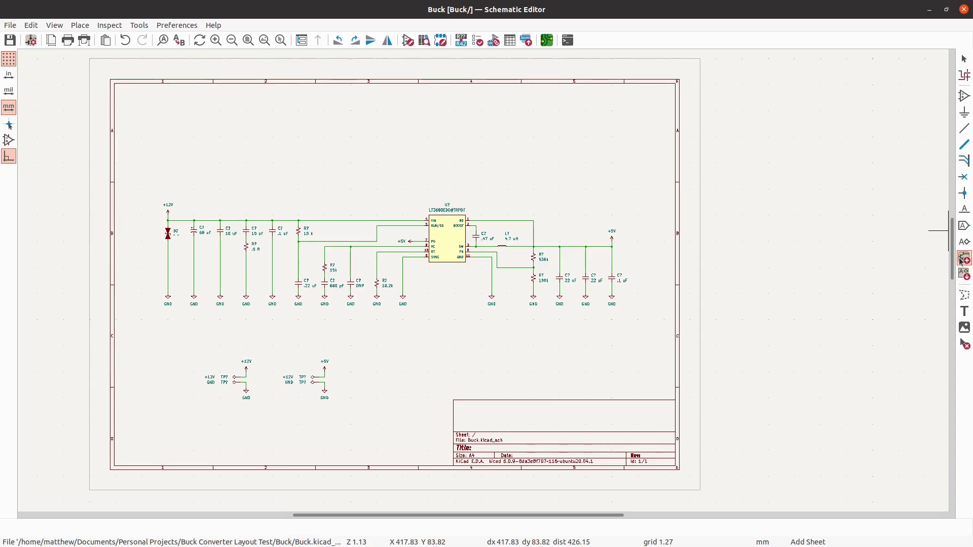
scroll(141, 110, up, 1)
scroll(141, 110, up, 4)
click(142, 111)
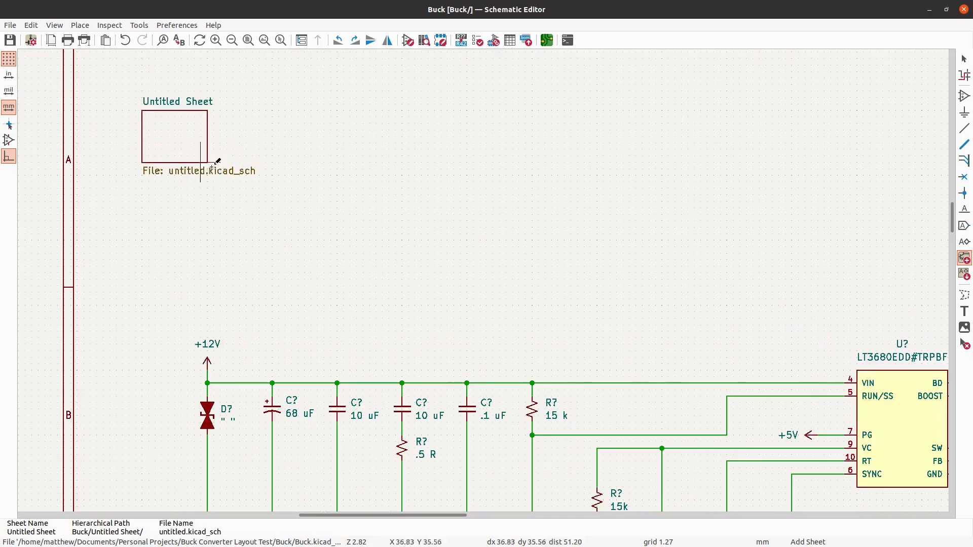
click(274, 241)
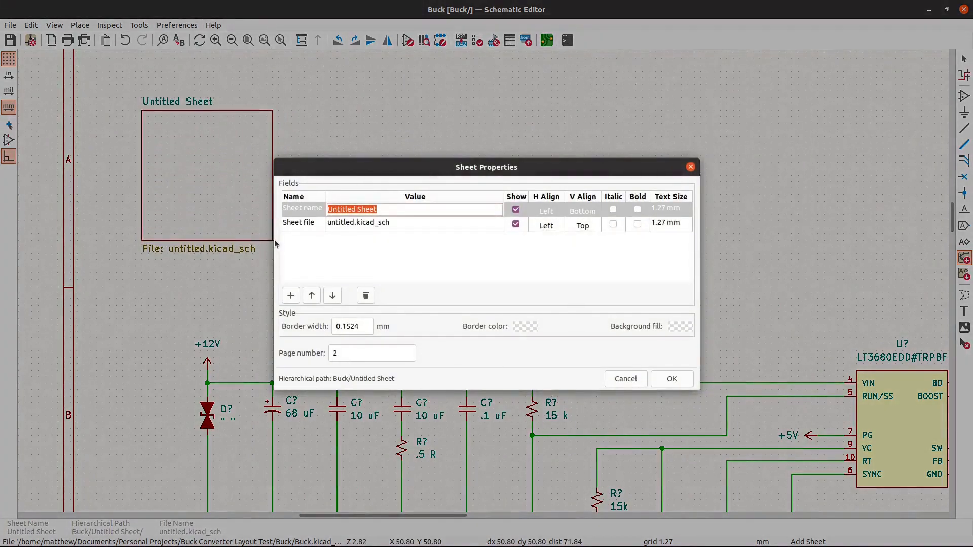
- Name the new hierarchical sheet Power and set its sheet file to power.kicad_sch
text(Power)
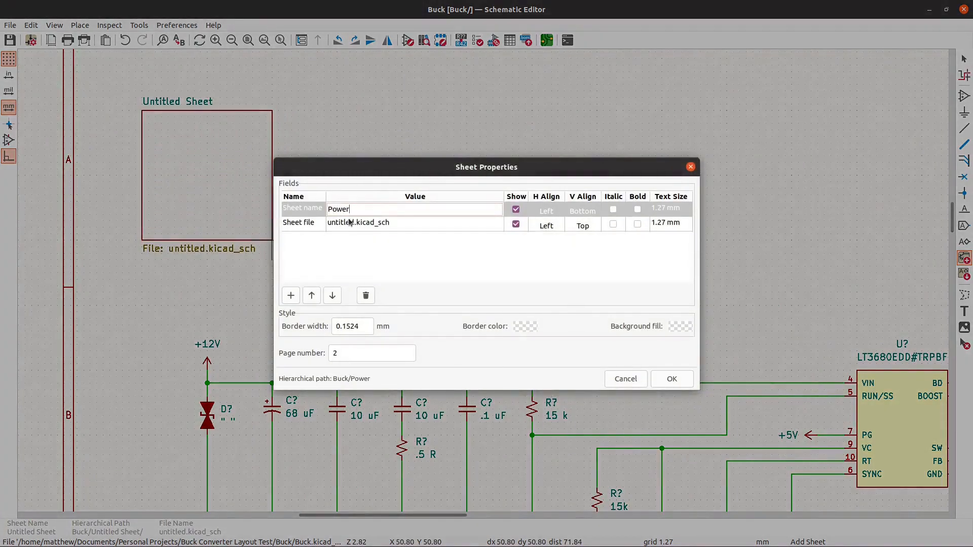
click(350, 222)
click(361, 225)
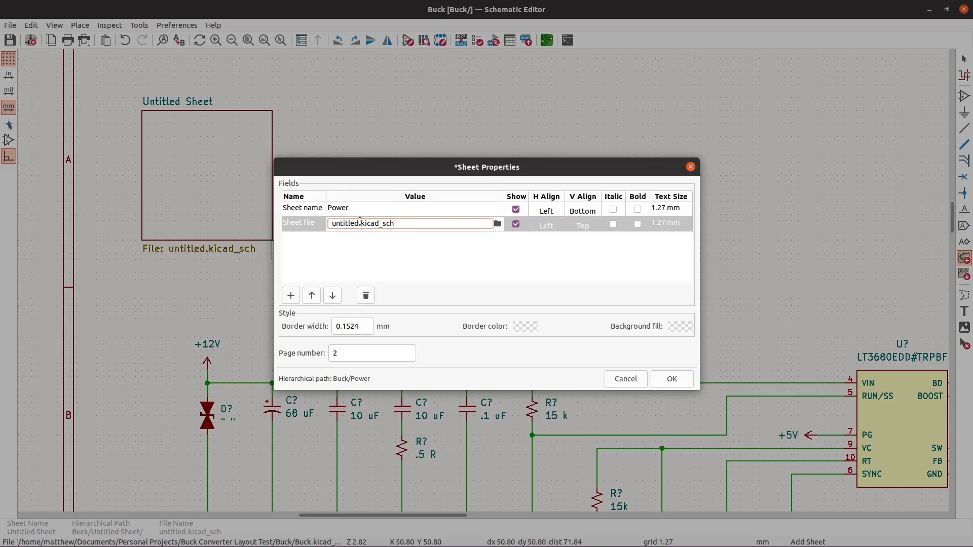
text(power)
key(Return)
click(659, 384)
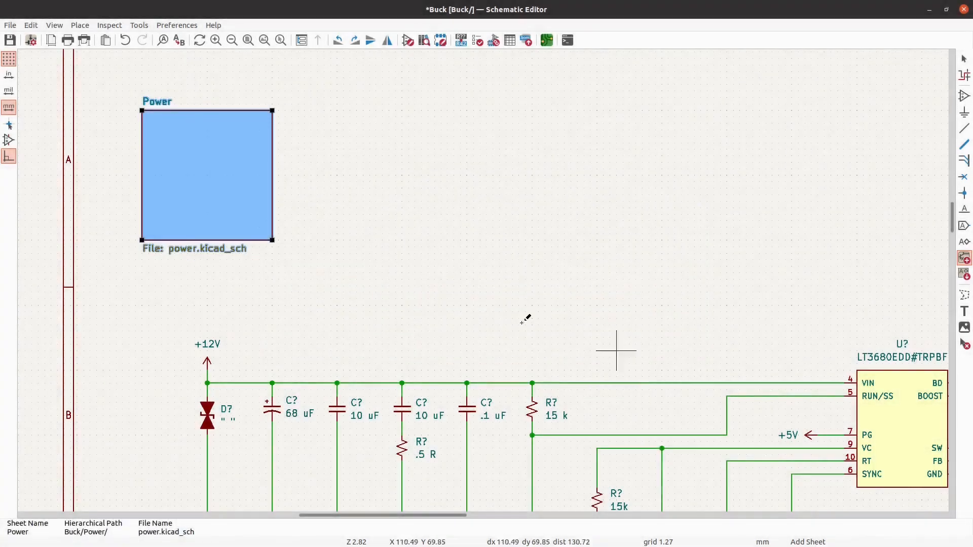
key(Escape)
- Cut the entire converter circuit and both test-point groups from the root sheet, leaving the Power sheet symbol in place
scroll(386, 207, down, 3)
scroll(306, 177, down, 2)
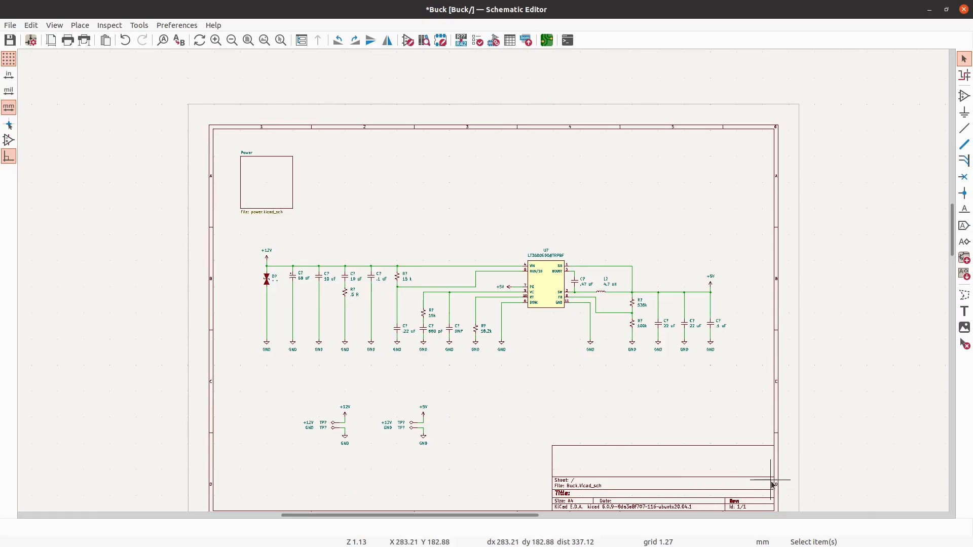
scroll(775, 482, up, 2)
scroll(776, 482, down, 2)
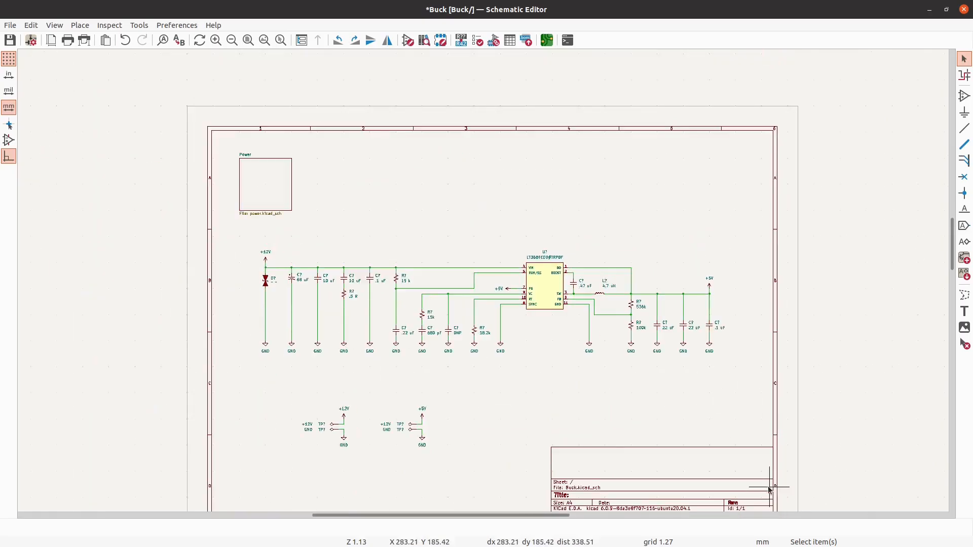
drag(778, 503, 213, 240)
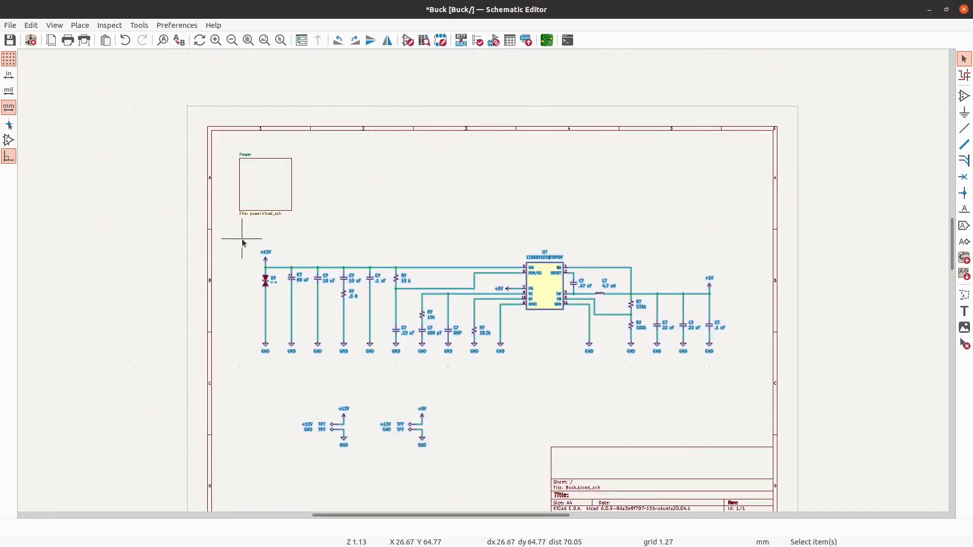
scroll(239, 250, up, 4)
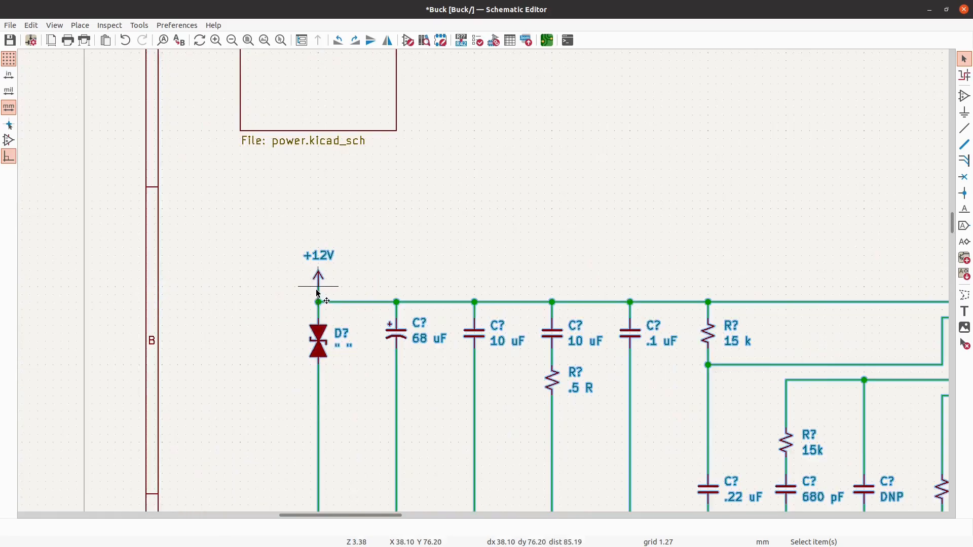
key(Delete)
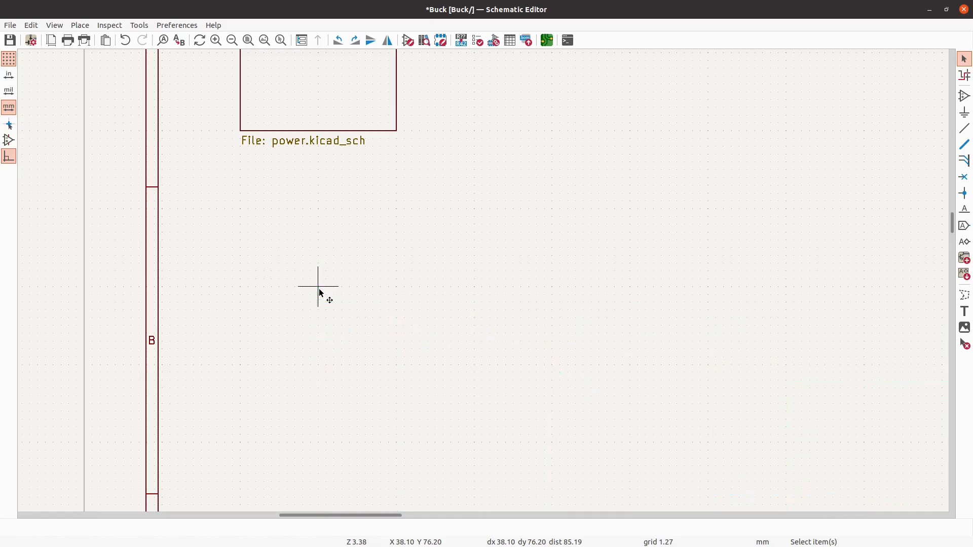
- Enter the Power sheet and paste the converter circuit with its test-point groups, aligning the +12V symbol at X 38.10, Y 76.20
scroll(319, 288, down, 2)
double_click(320, 136)
scroll(256, 215, up, 3)
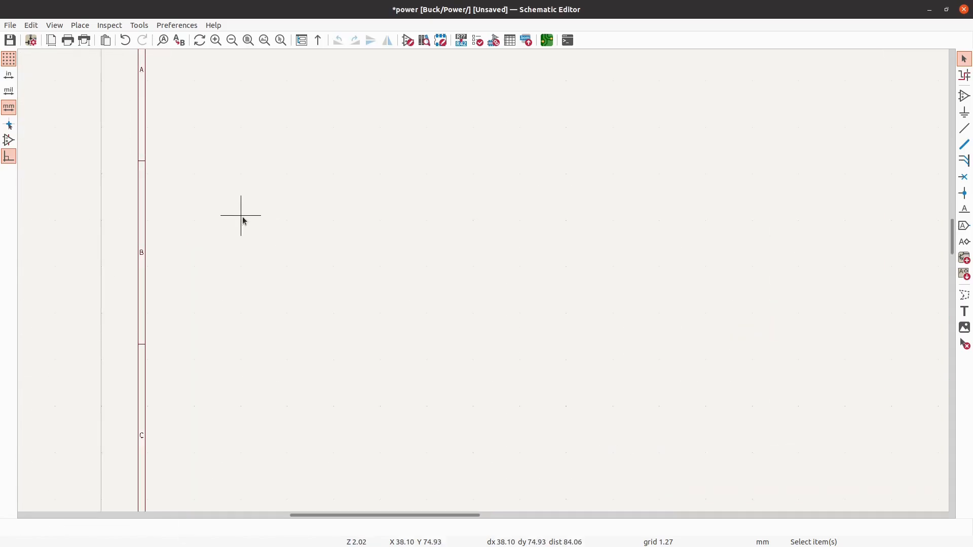
key(ctrl+v)
scroll(242, 222, up, 3)
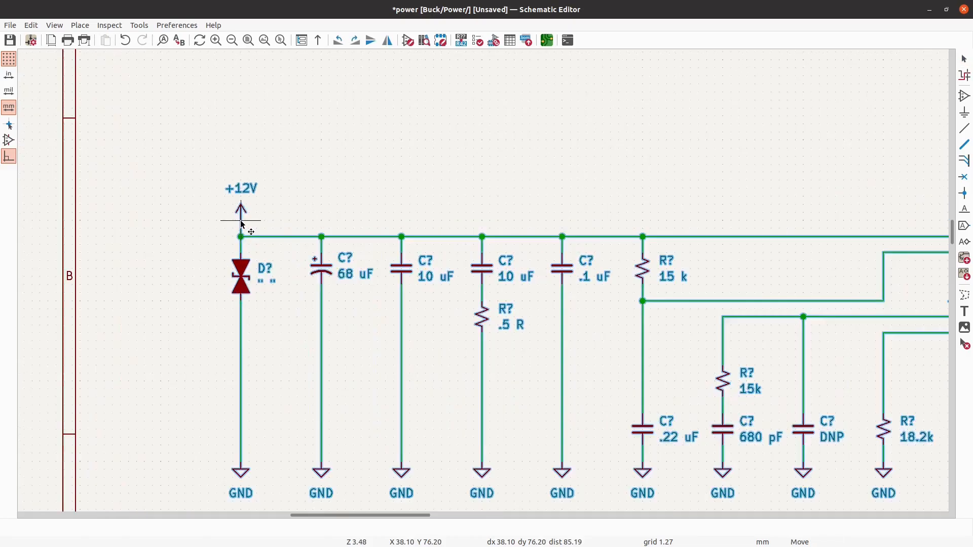
click(240, 223)
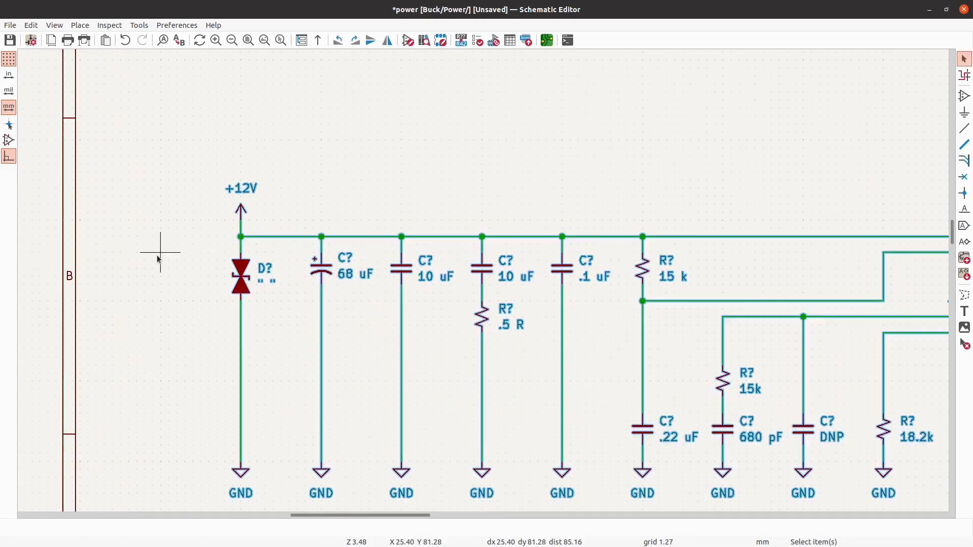
scroll(157, 256, down, 4)
scroll(275, 441, up, 1)
scroll(275, 441, up, 1)
scroll(279, 416, down, 4)
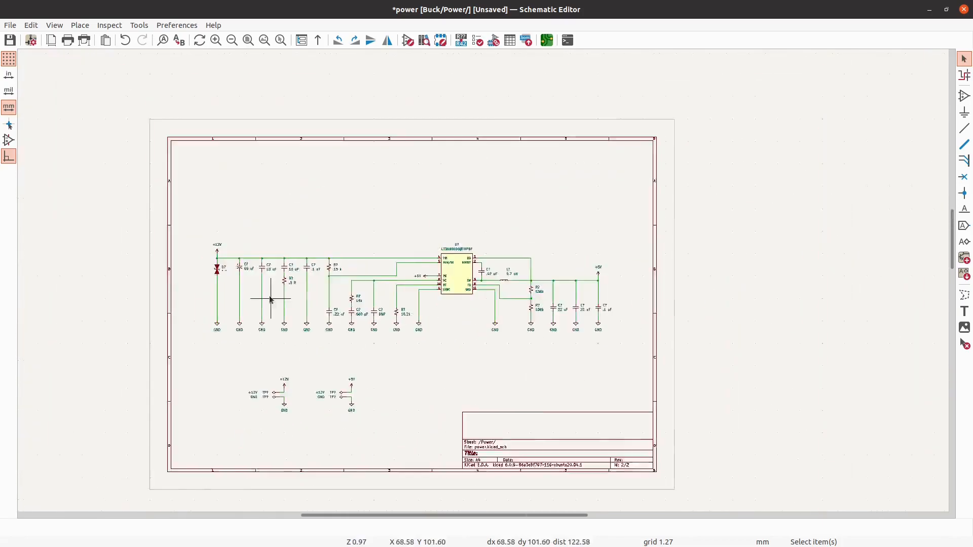
- Save the schematic and leave the Power sheet for the root sheet
click(10, 40)
right_click(417, 130)
click(427, 140)
scroll(141, 305, down, 4)
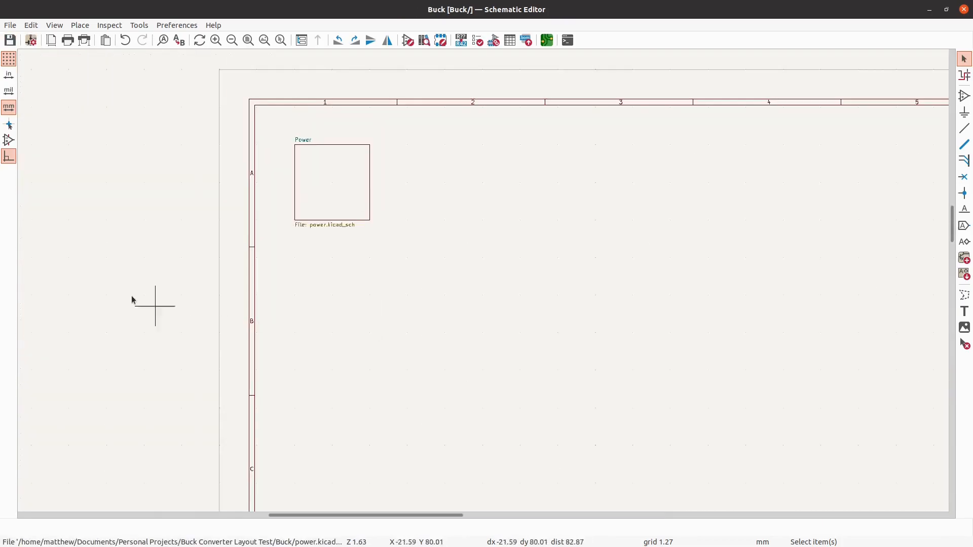
scroll(393, 228, up, 2)
scroll(403, 262, up, 1)
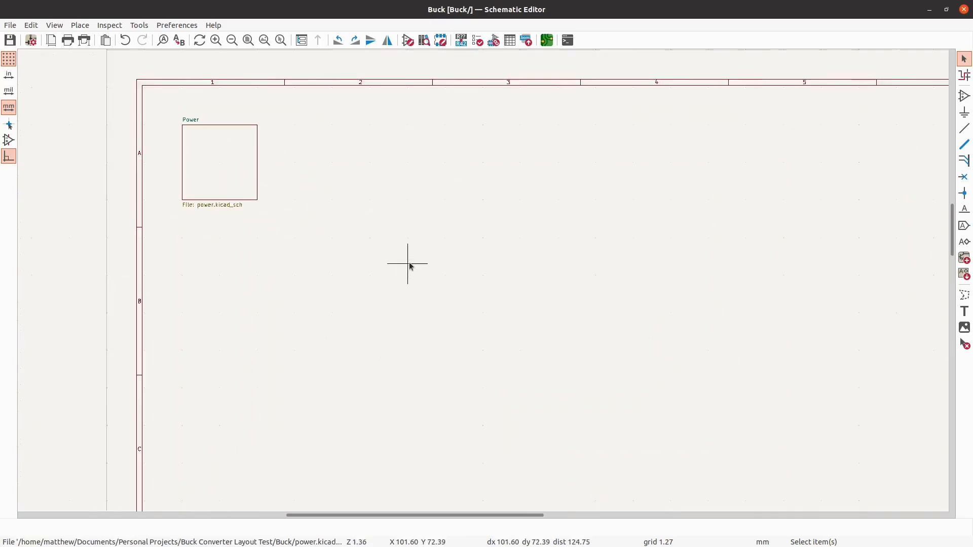
scroll(413, 261, down, 4)
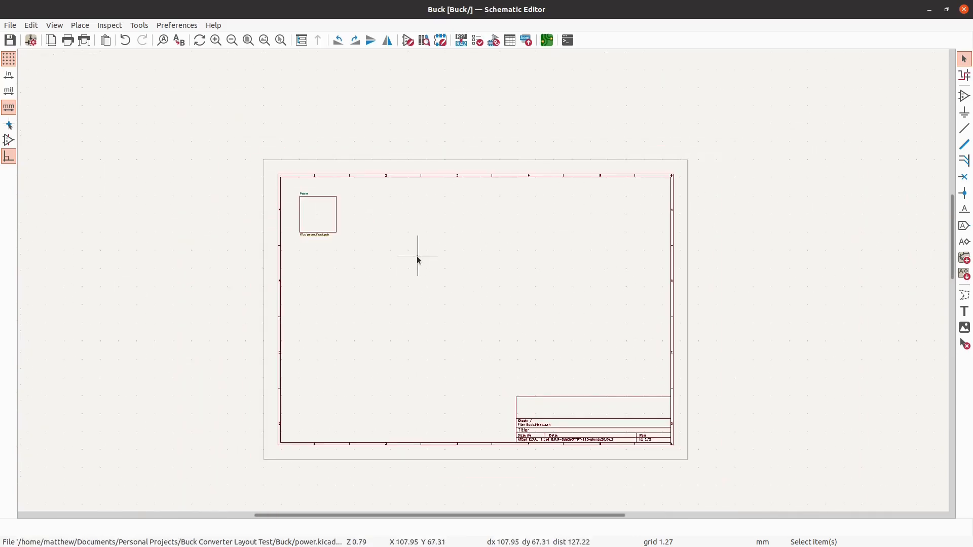
- Open the Power sheet again to view the pasted converter circuit
double_click(306, 206)
scroll(378, 384, up, 3)
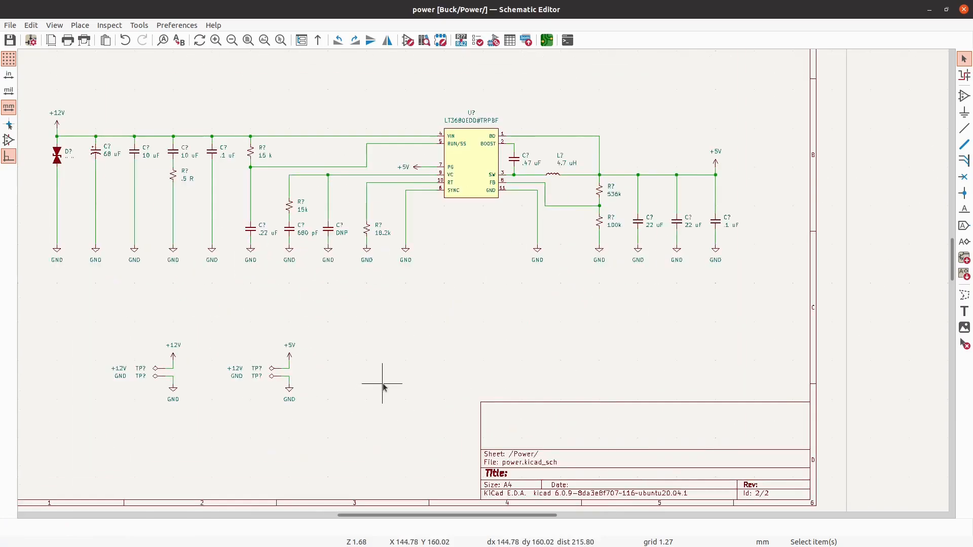
scroll(747, 266, down, 1)
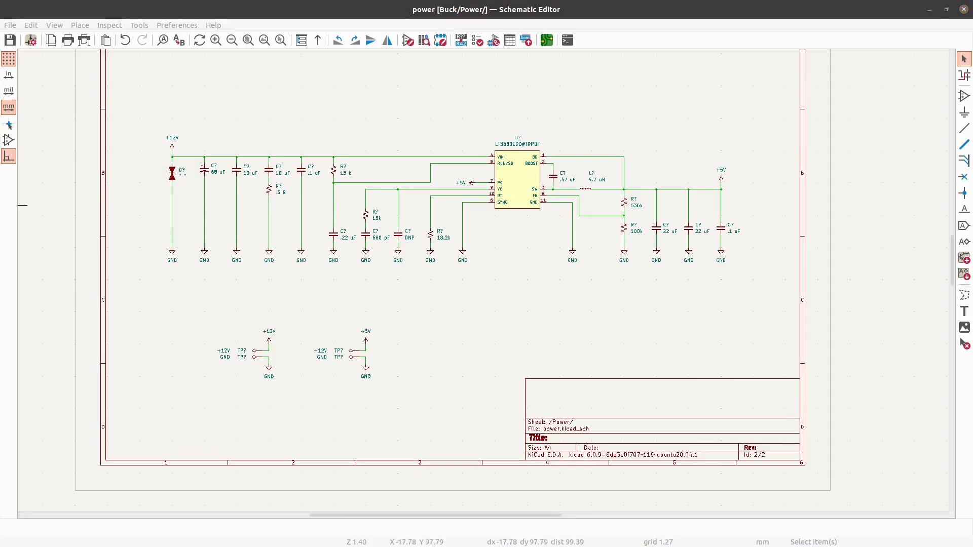
- Switch to the Digi-Key page in the browser, copy the Keystone banana jack's product number 575-4, and return to the schematic
drag(0, 230, 685, 3)
scroll(415, 290, up, 5)
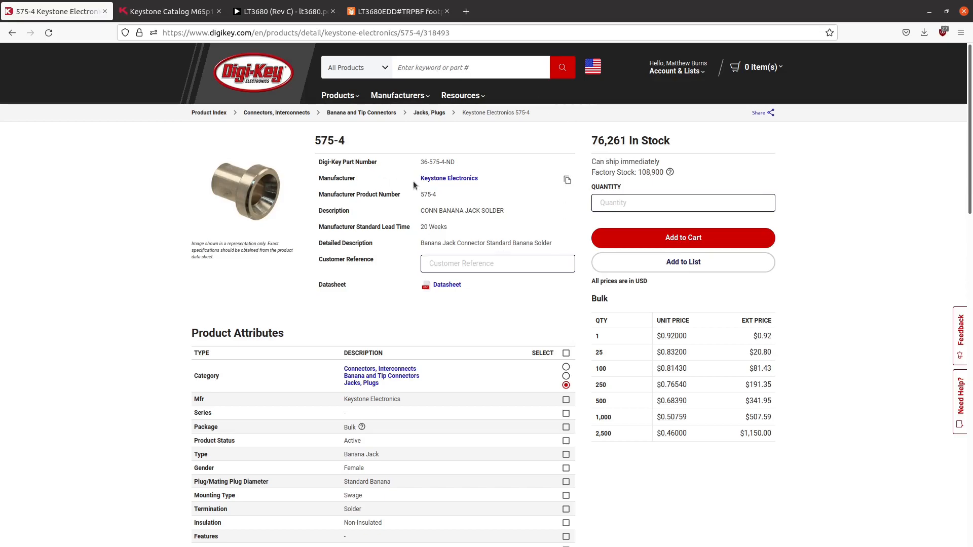
click(567, 196)
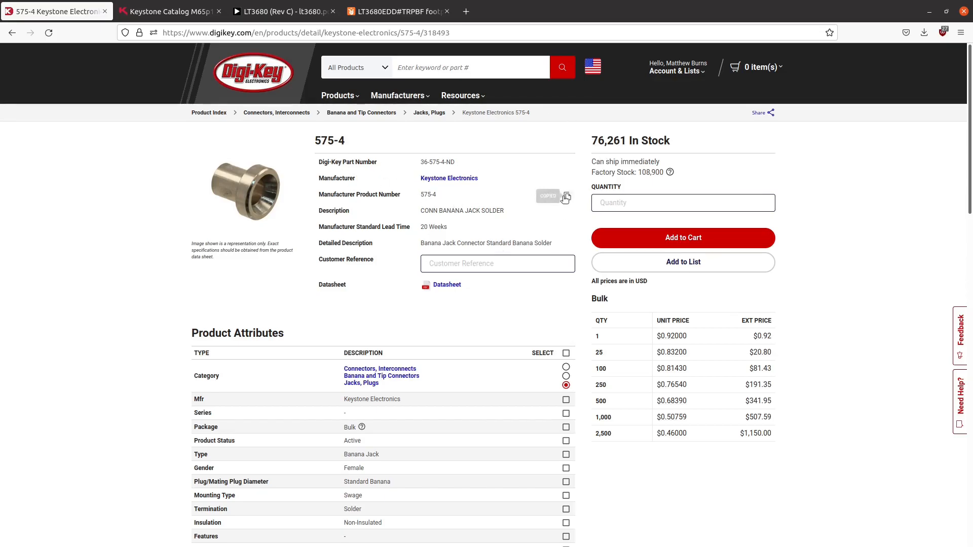
click(930, 11)
scroll(264, 313, down, 3)
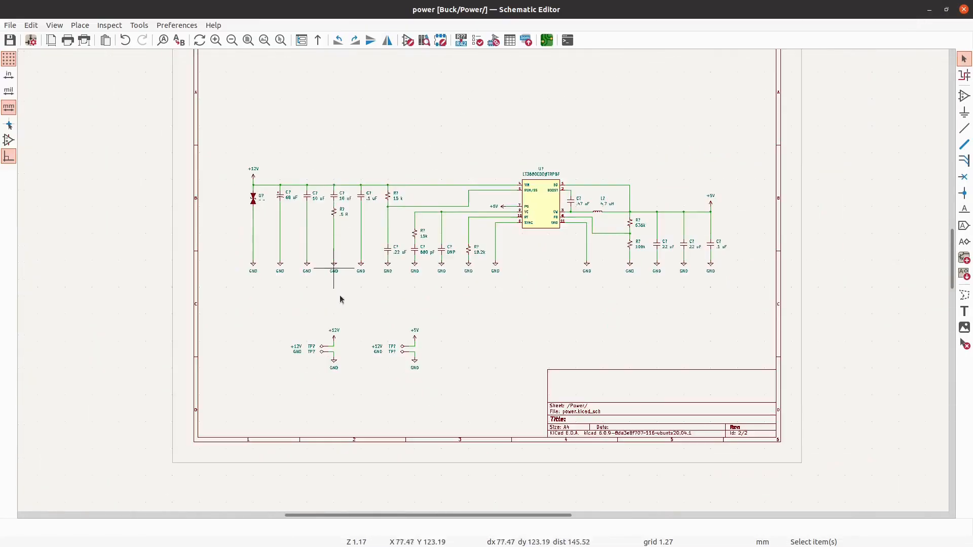
scroll(336, 280, up, 4)
scroll(336, 266, up, 2)
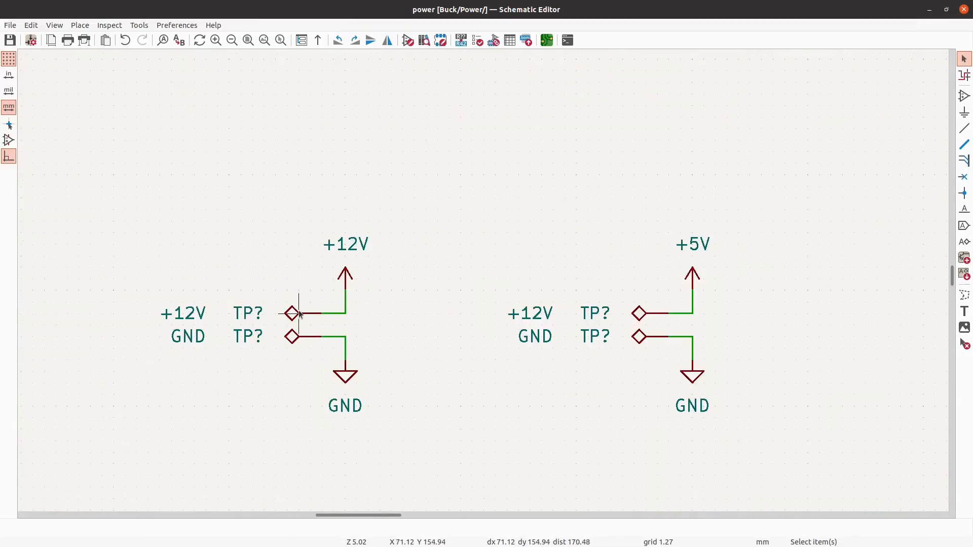
key(v)
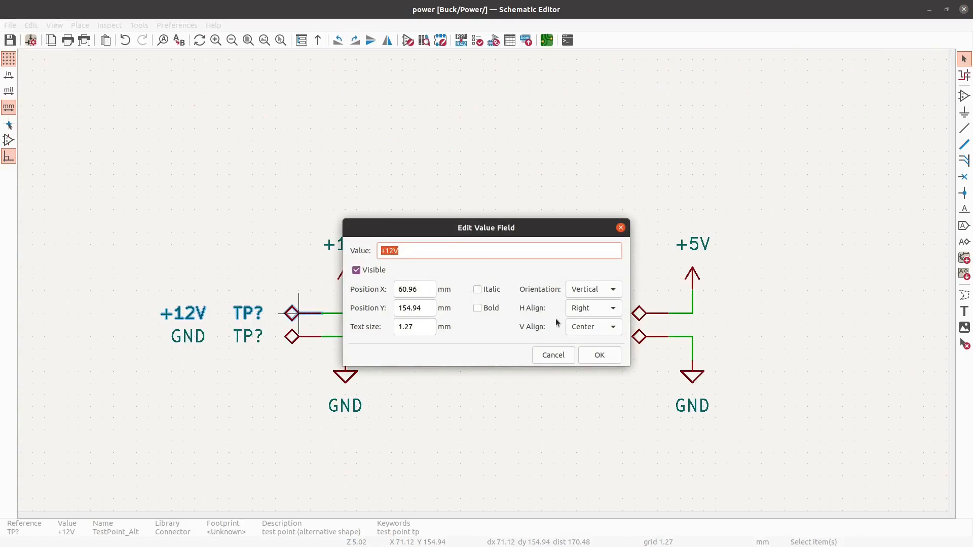
click(619, 227)
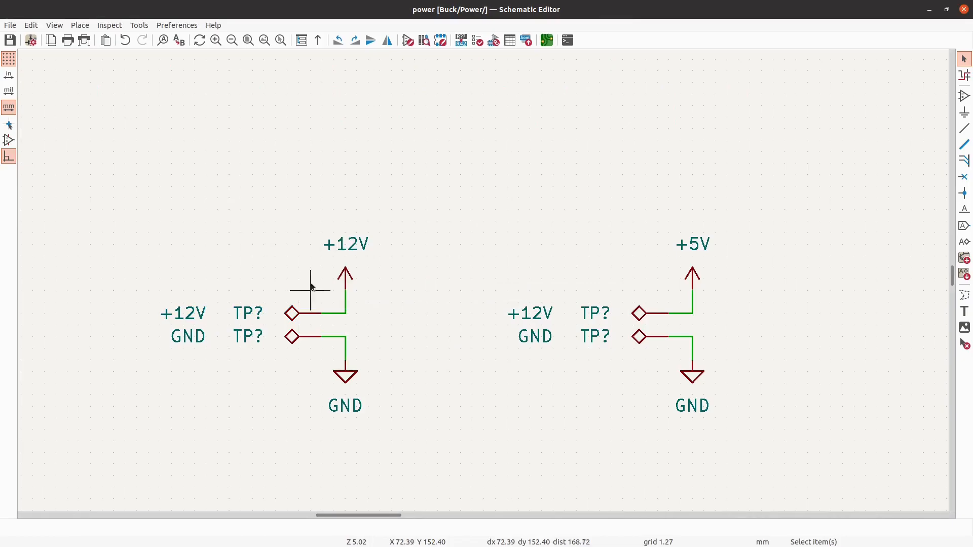
- Set the value of both test points in the +5V group to 575-4
scroll(302, 243, down, 2)
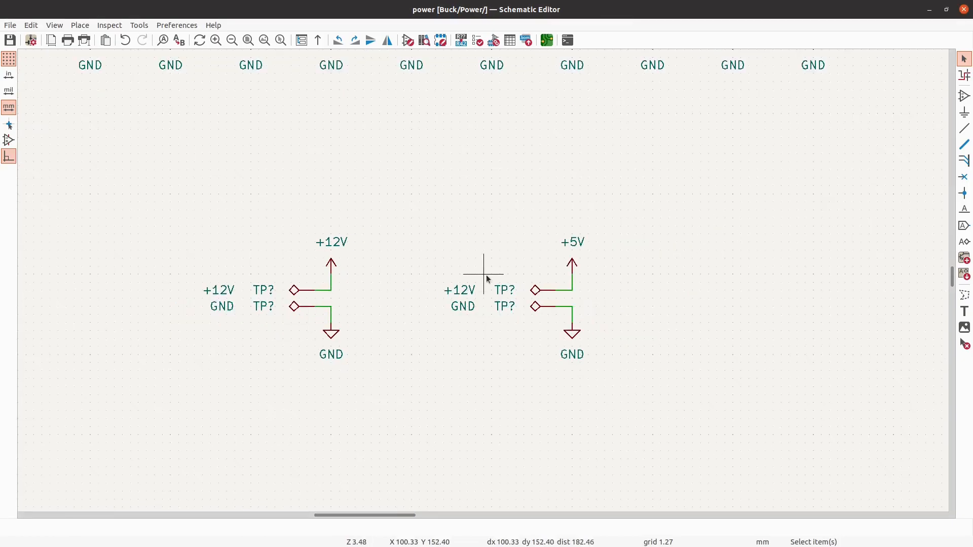
scroll(486, 280, up, 2)
key(v)
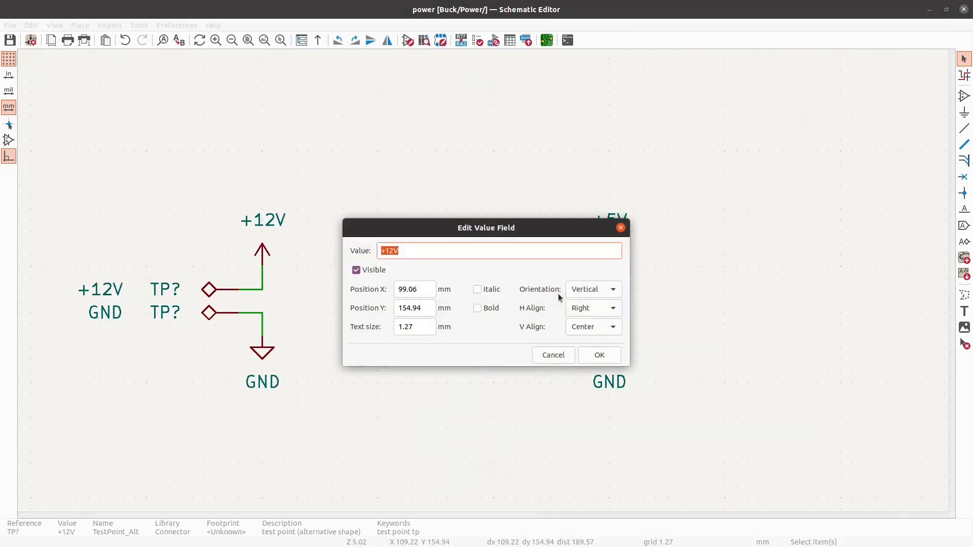
text(575-4)
click(599, 357)
click(549, 312)
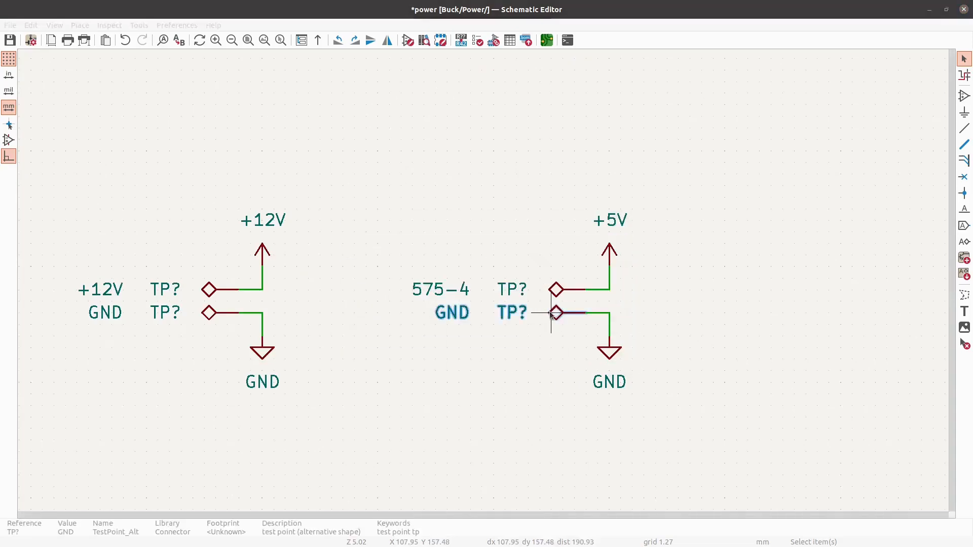
text(v575-4)
click(600, 355)
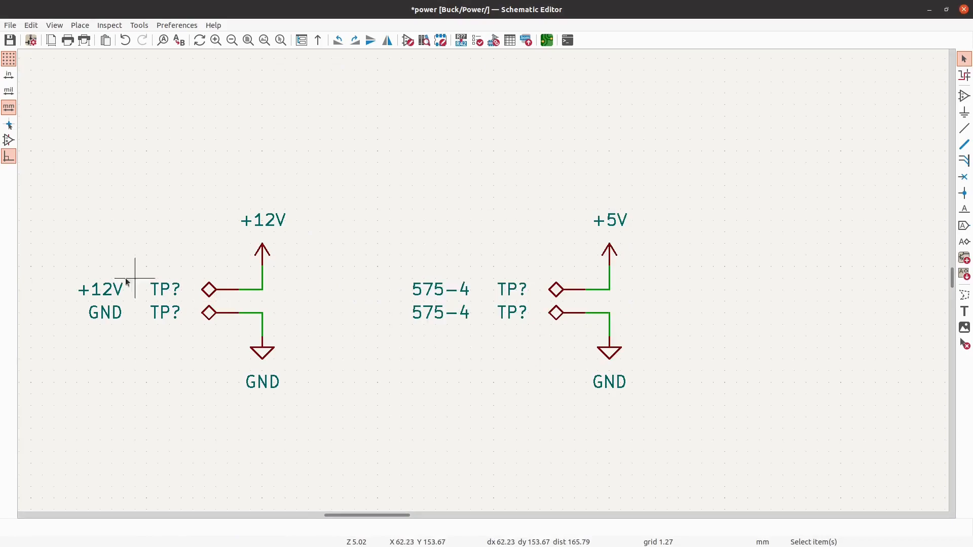
- Set the value of both test points in the +12V group to 575-4
click(208, 294)
key(v)
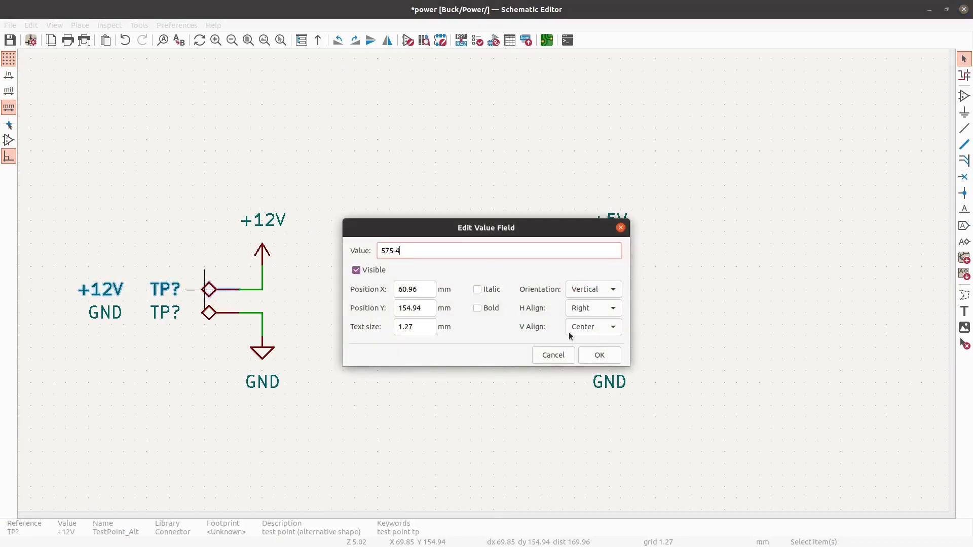
click(595, 356)
click(206, 313)
text(v)
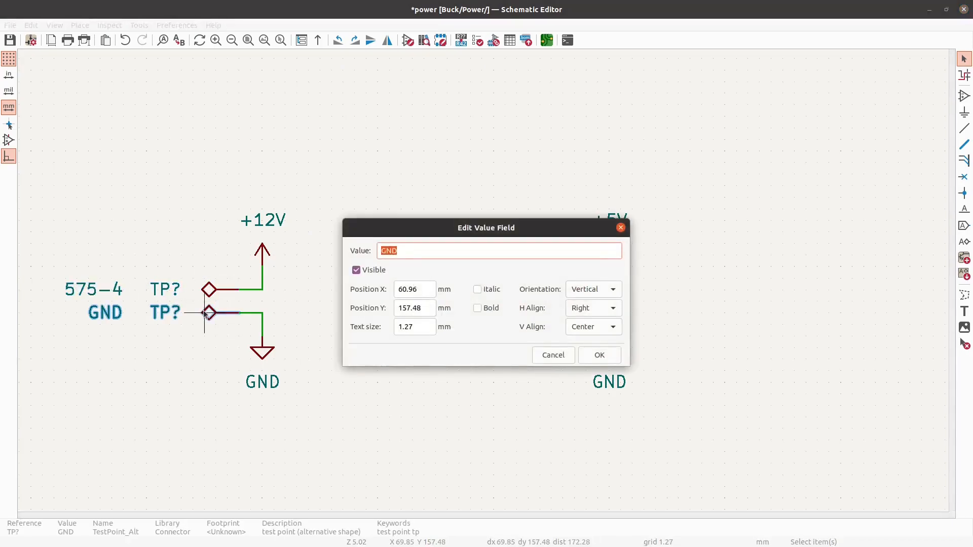
text(575-4)
click(599, 355)
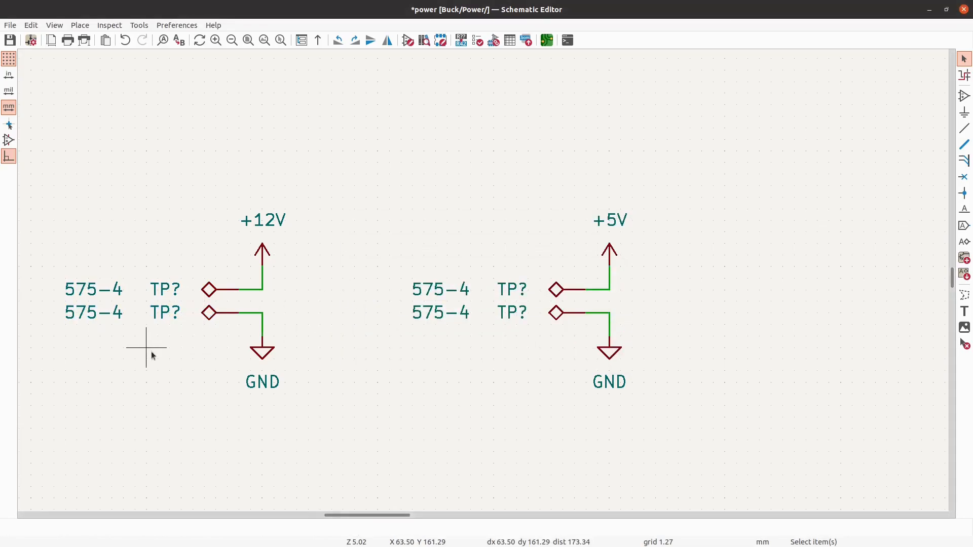
- Move the 575-4 value texts of both test point groups into one vertical stack below and between the groups
drag(141, 348, 459, 411)
drag(472, 326, 412, 258)
key(m)
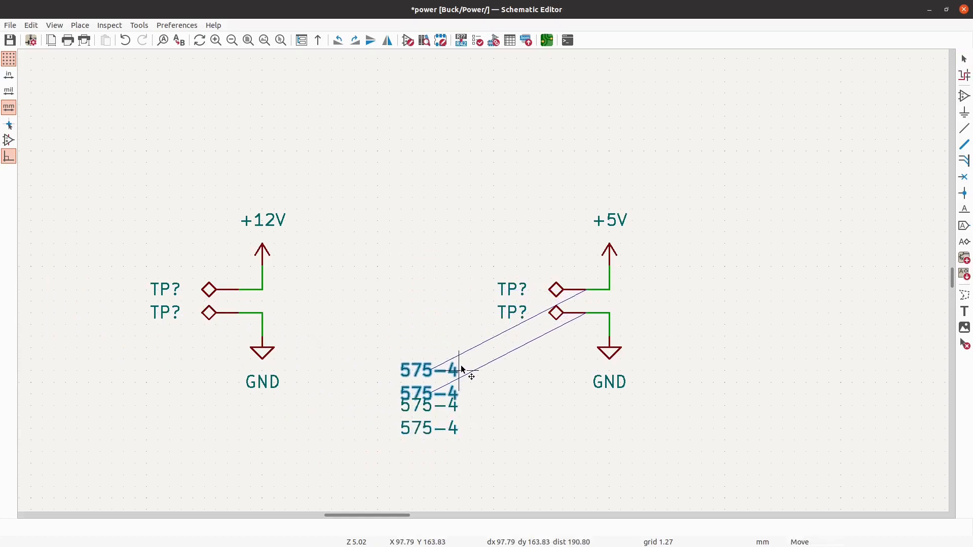
click(459, 361)
click(504, 391)
- Set the horizontal alignment of the upper two stacked 575-4 values to Left
double_click(439, 364)
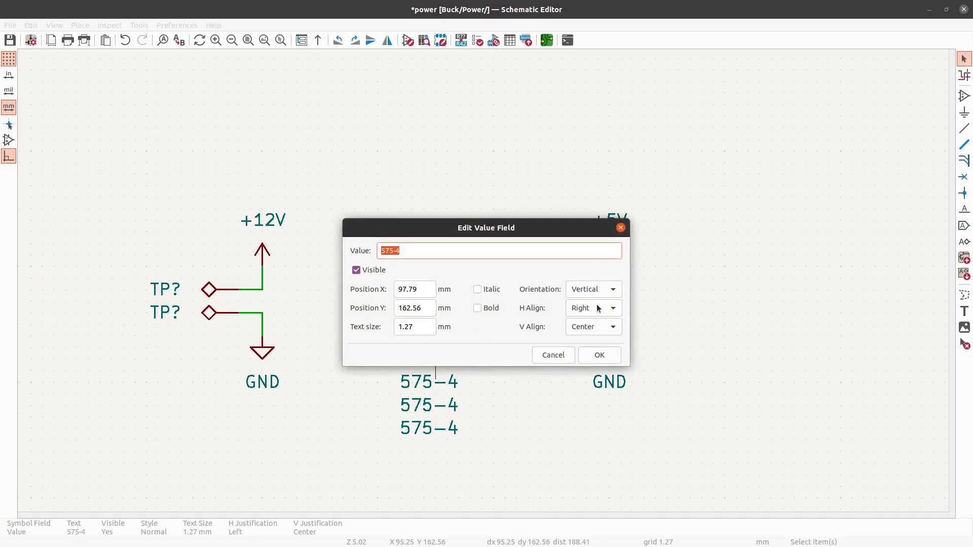
click(598, 308)
click(583, 281)
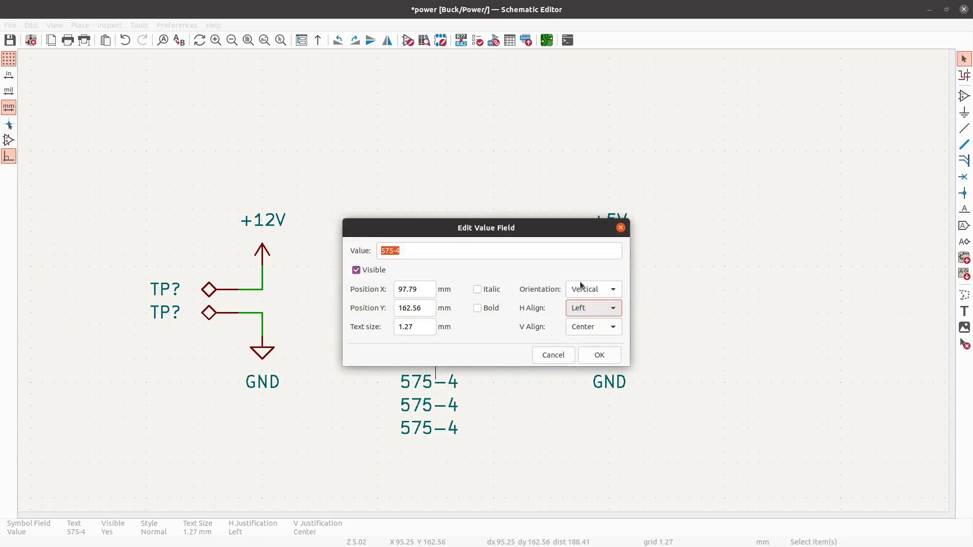
click(600, 355)
double_click(413, 381)
click(596, 308)
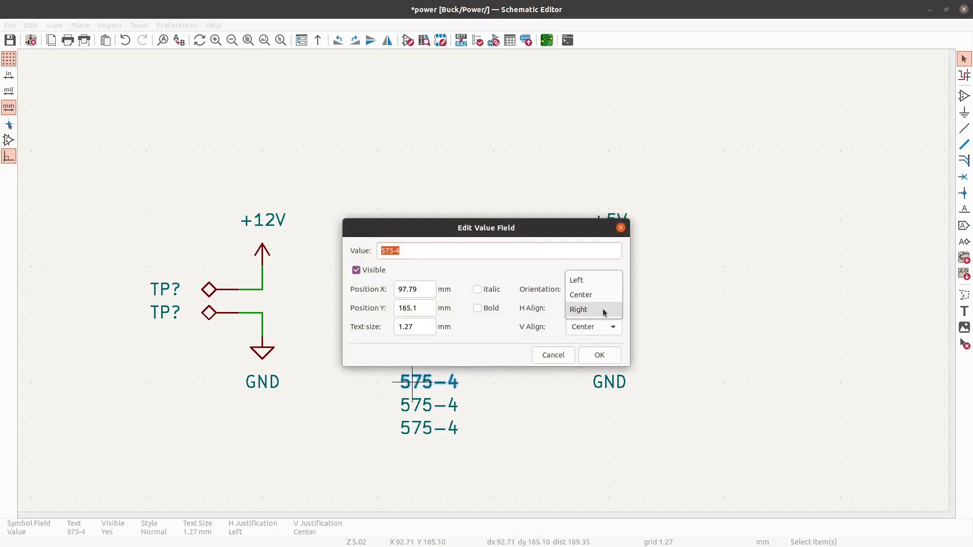
click(583, 281)
click(599, 356)
- Set the horizontal alignment of the lower two stacked 575-4 values to Left
click(439, 400)
double_click(440, 403)
click(595, 303)
click(578, 279)
click(600, 354)
click(439, 426)
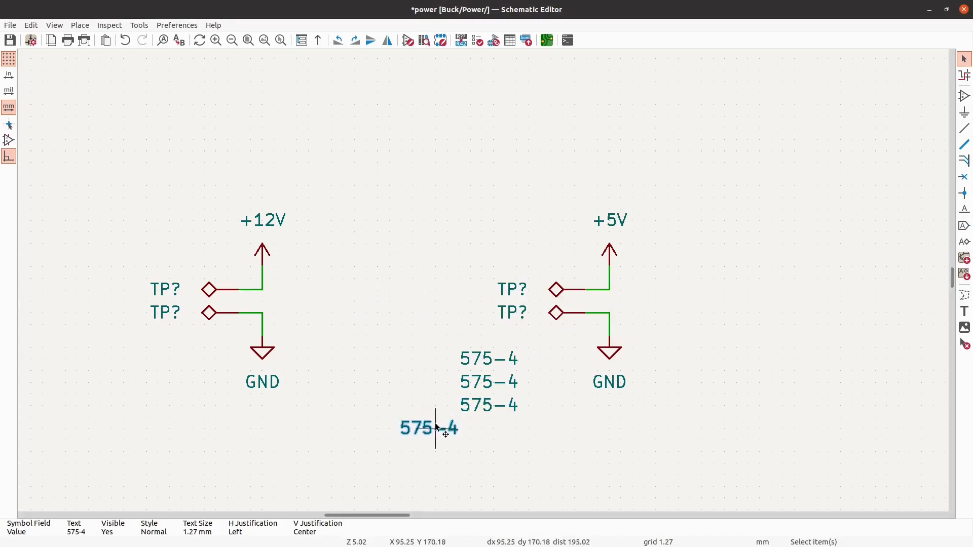
double_click(439, 425)
click(593, 308)
click(587, 281)
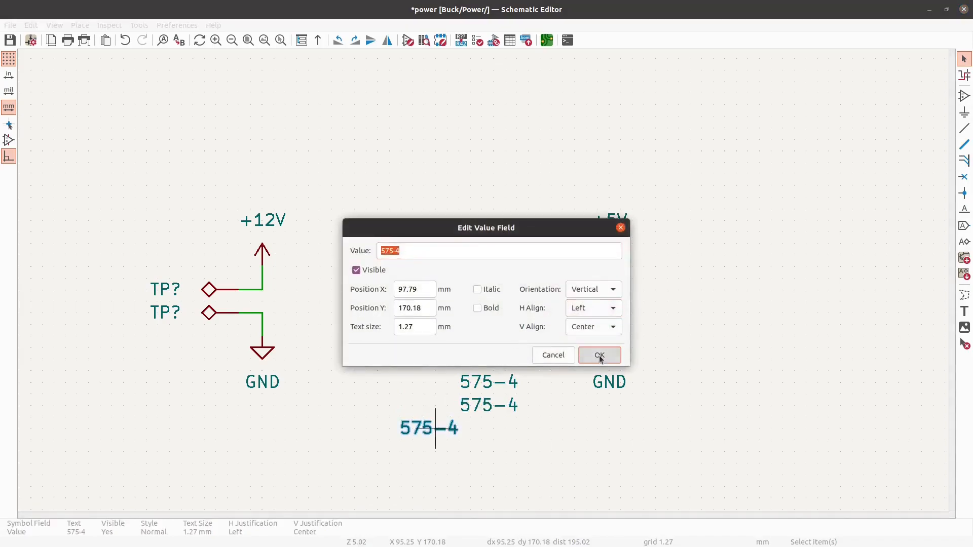
click(600, 354)
- Move the four stacked 575-4 values beside the +5V group and place the text "Banana Jacks:" above them
drag(537, 464, 727, 278)
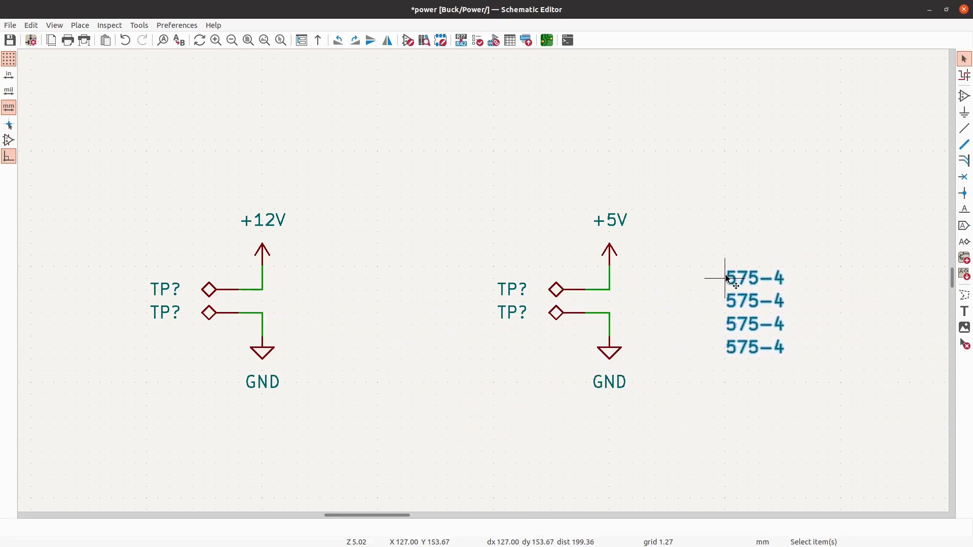
click(816, 228)
scroll(361, 354, down, 2)
scroll(365, 333, down, 1)
scroll(522, 330, up, 1)
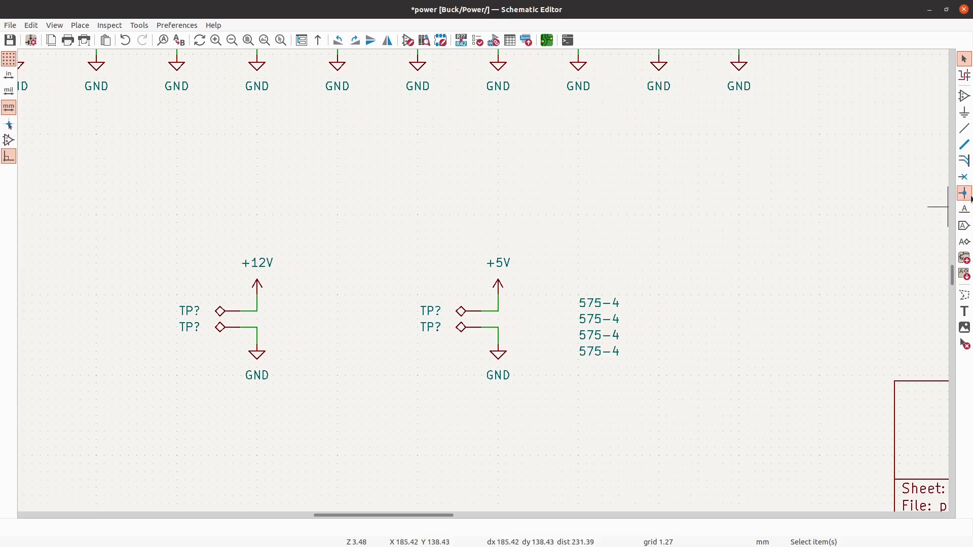
click(966, 314)
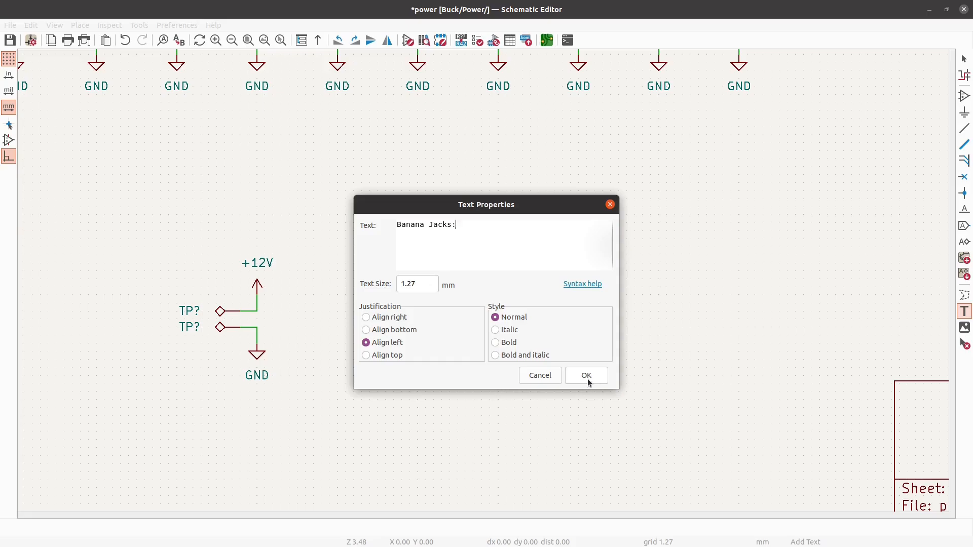
click(591, 376)
click(579, 294)
key(Escape)
- Move the "Banana Jacks:" heading and its four values beneath the +12V test point group
drag(652, 393, 269, 388)
scroll(706, 153, down, 1)
scroll(276, 283, up, 2)
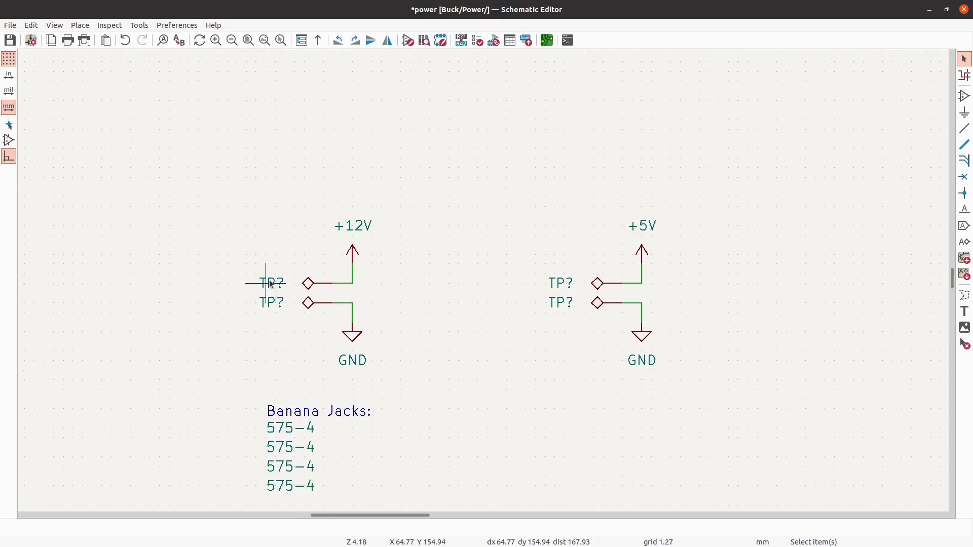
- Set the horizontal alignment of both TP? references in the +12V group to Left
click(270, 283)
double_click(270, 284)
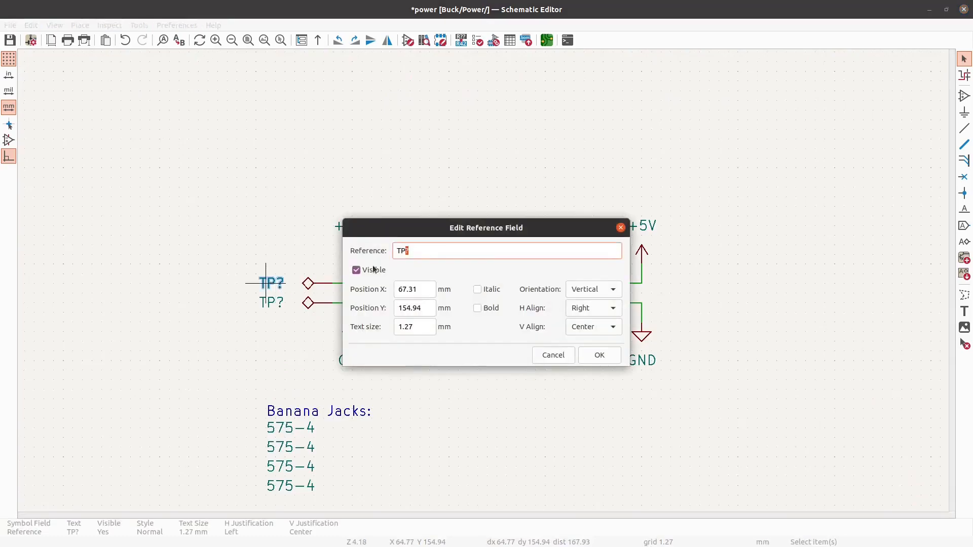
click(598, 309)
click(579, 309)
click(599, 355)
click(280, 302)
double_click(280, 302)
click(598, 309)
click(578, 309)
click(600, 355)
- Set the horizontal alignment of both TP? references in the +5V group to Left
double_click(564, 288)
click(594, 308)
click(578, 276)
click(607, 357)
click(562, 302)
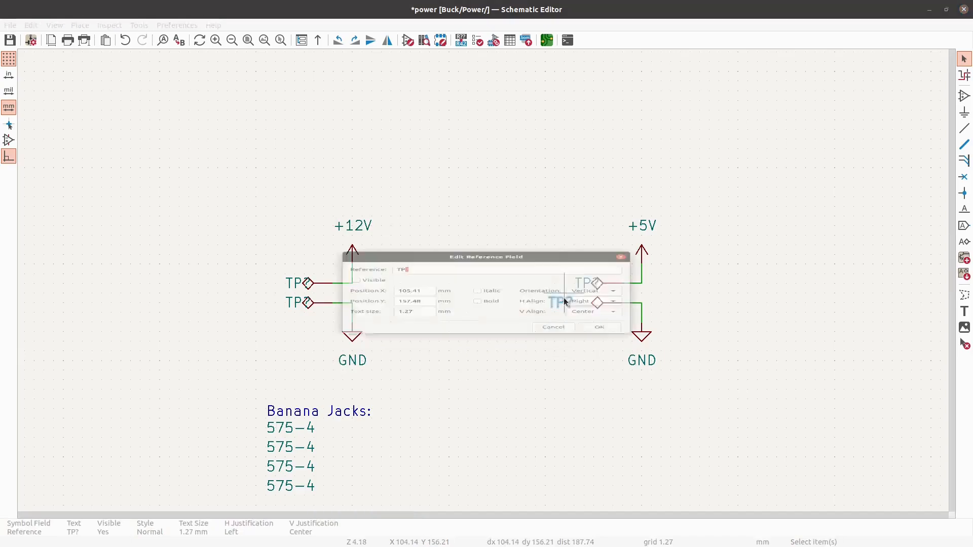
double_click(561, 302)
click(590, 308)
click(577, 280)
click(599, 355)
- Shift the TP? references of both groups to the left so they clear the test point symbols
drag(289, 326, 261, 240)
drag(288, 282, 268, 280)
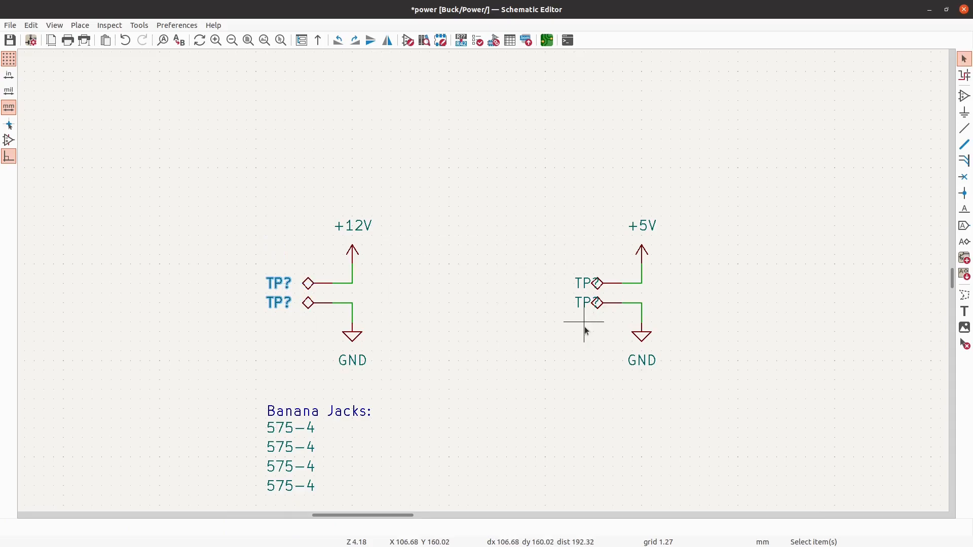
drag(582, 326, 561, 226)
drag(578, 282, 556, 286)
key(Escape)
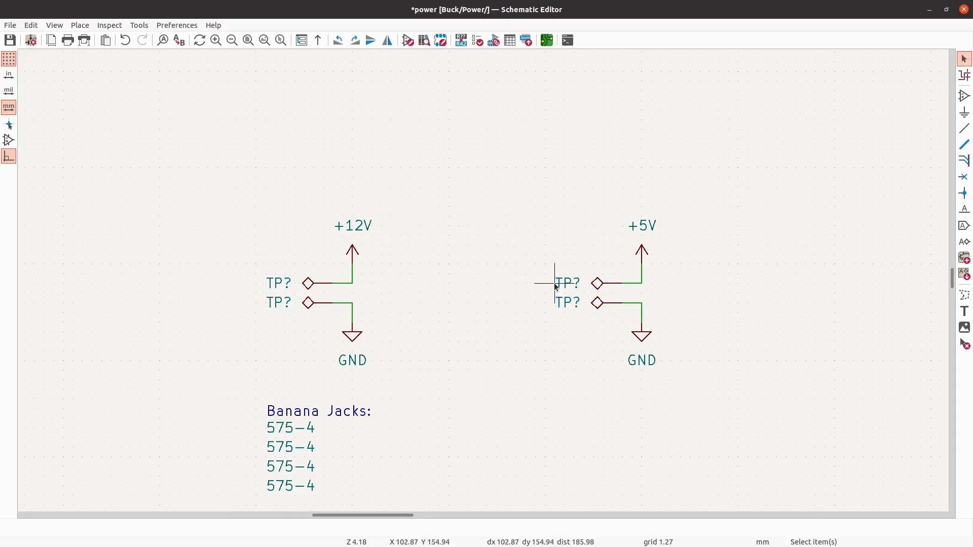
- Move both test point groups together with the banana jack list horizontally toward the sheet's left border
scroll(366, 244, down, 4)
scroll(384, 237, down, 1)
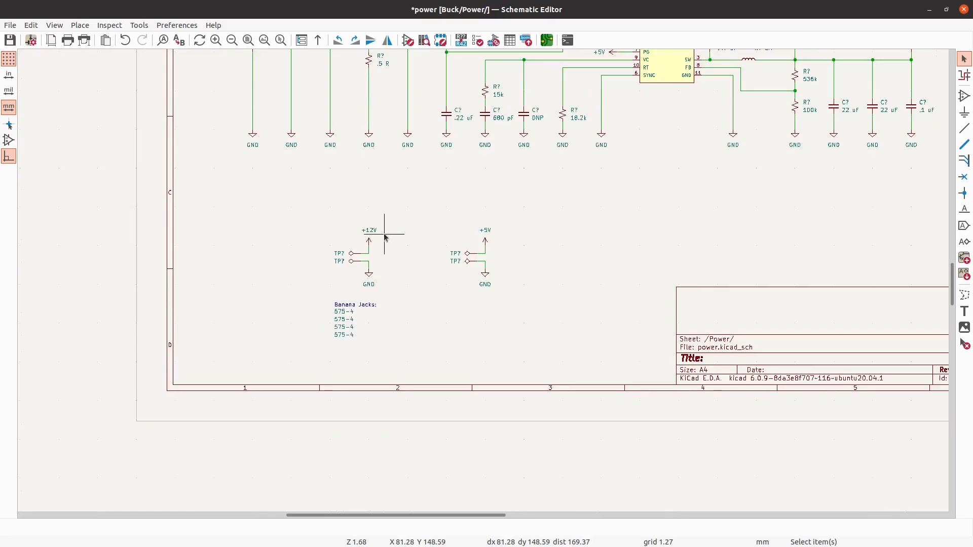
scroll(404, 226, down, 2)
scroll(445, 238, up, 4)
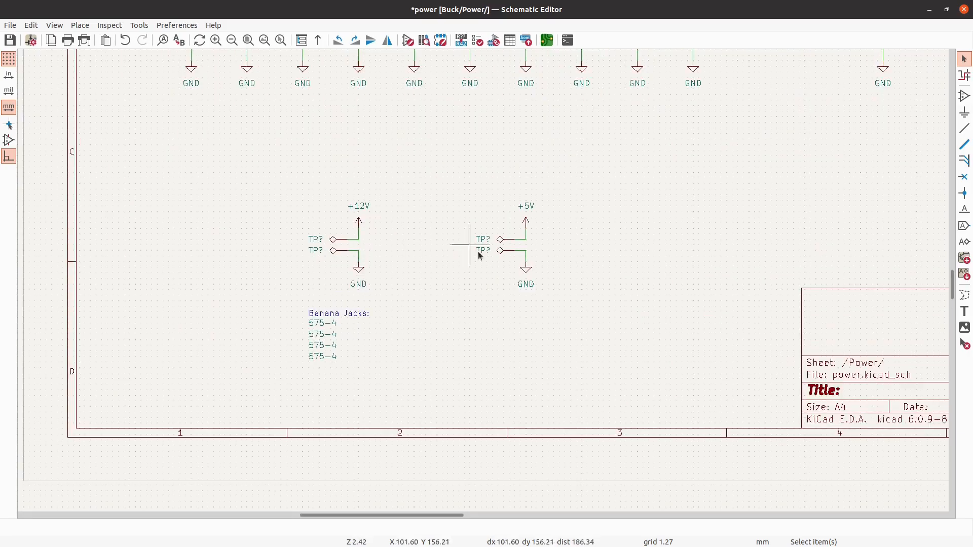
drag(599, 382, 260, 123)
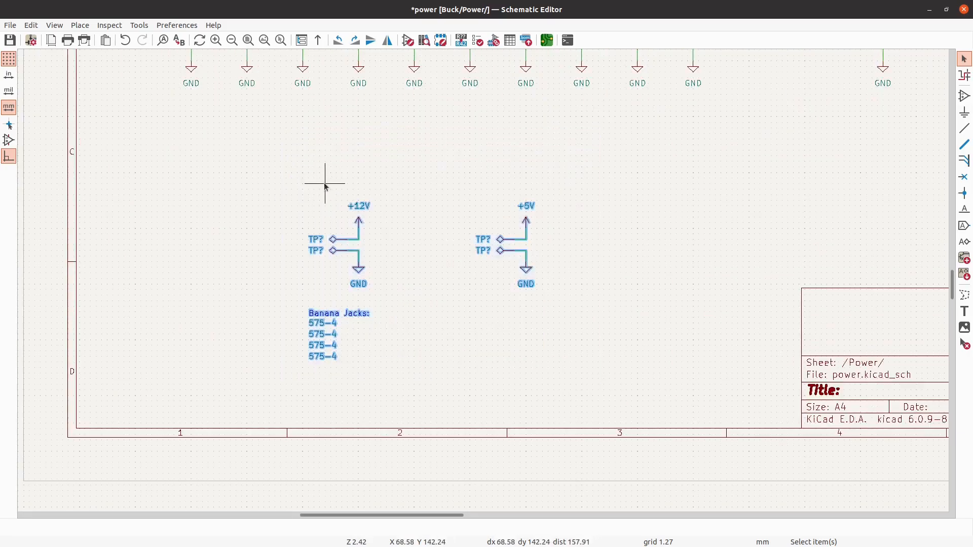
key(m)
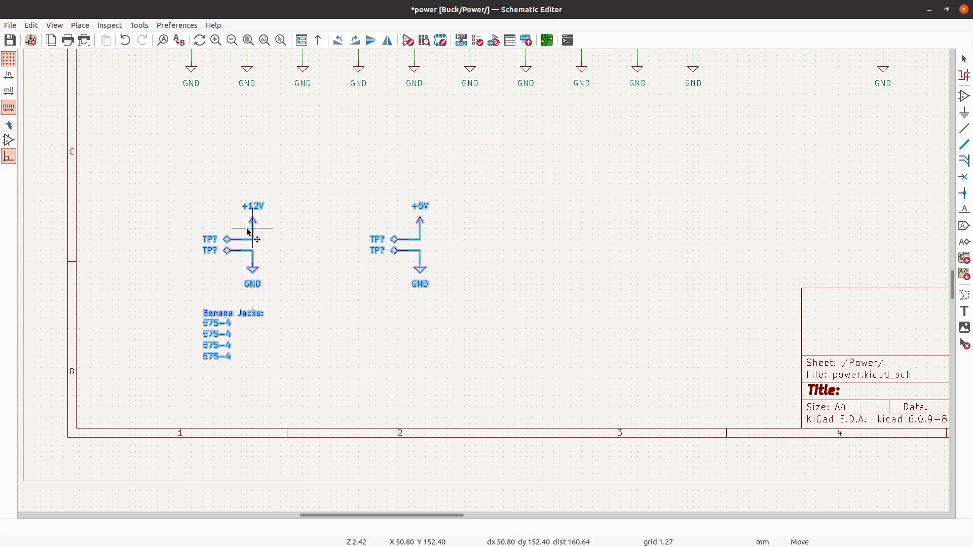
click(248, 232)
- Try a rotated TestPoint symbol to the right of the +5V group and delete it
scroll(248, 232, down, 5)
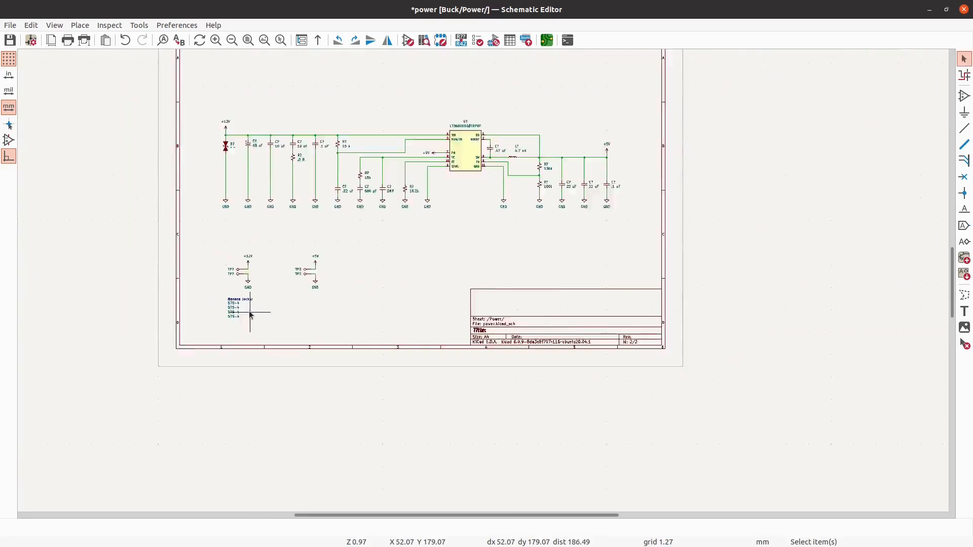
click(964, 95)
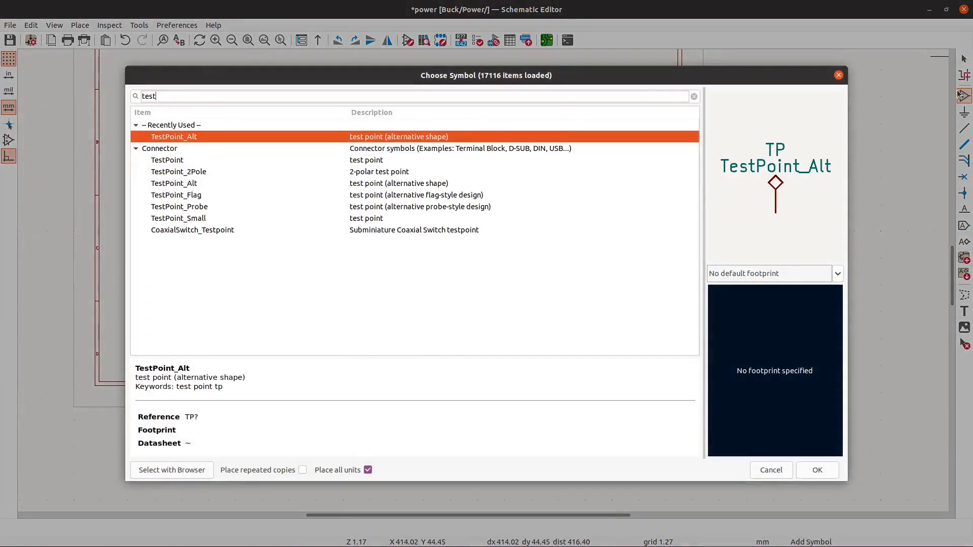
click(394, 175)
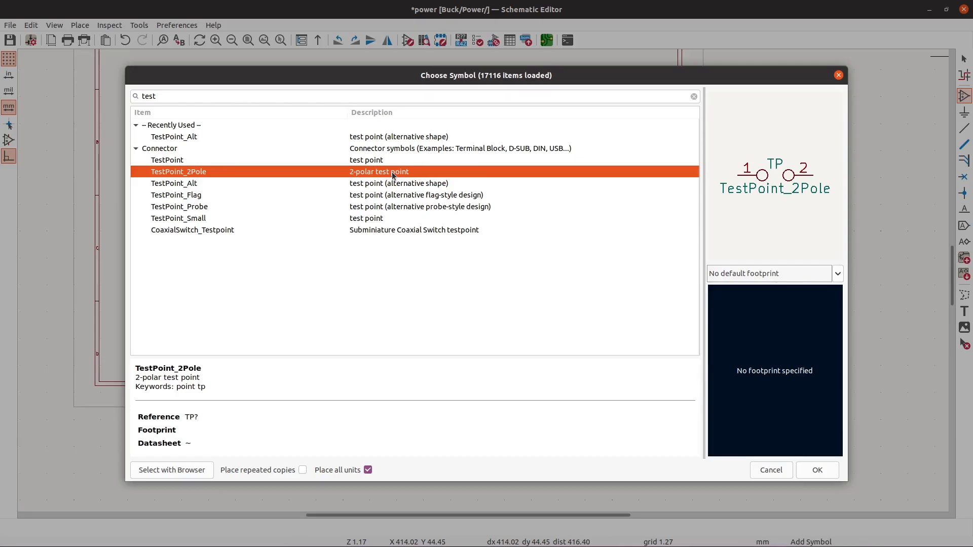
click(380, 163)
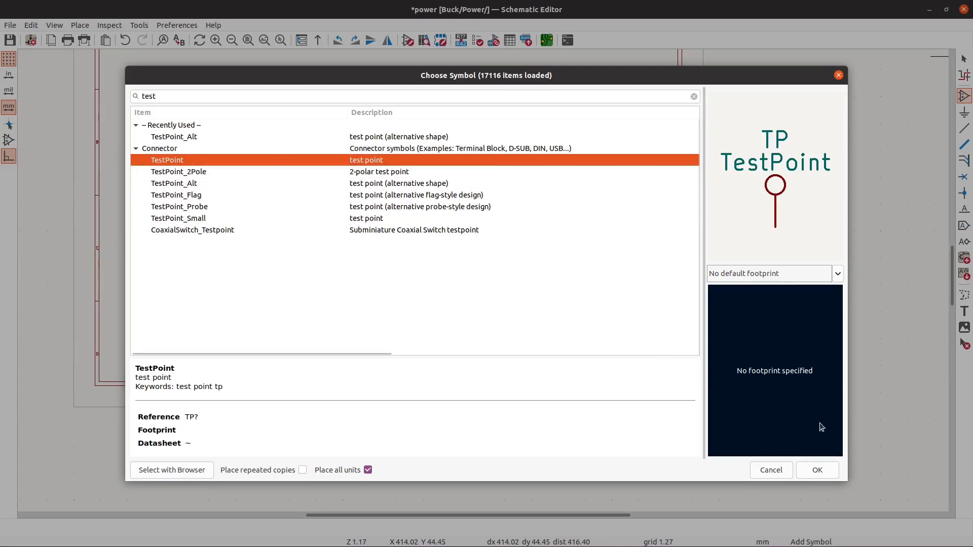
click(816, 470)
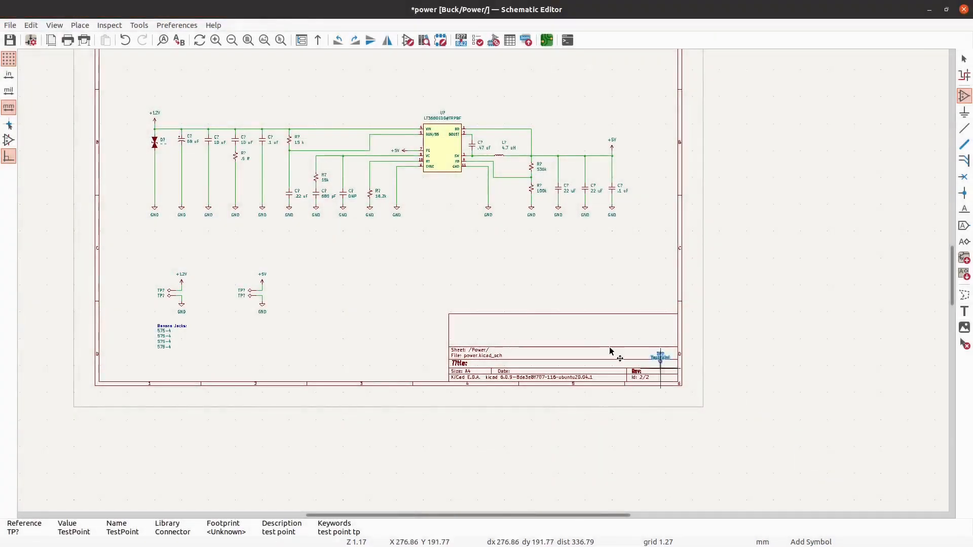
scroll(323, 282, up, 1)
scroll(325, 285, up, 2)
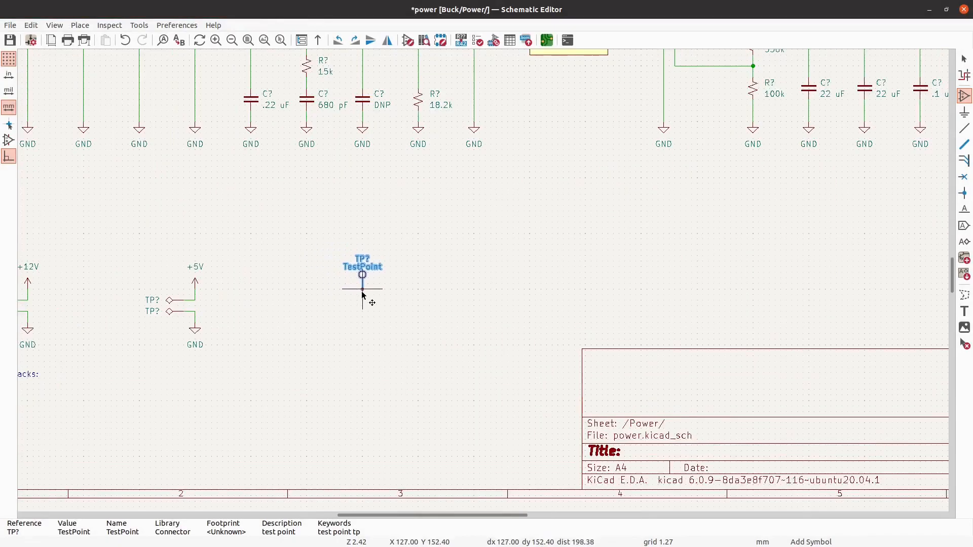
click(363, 295)
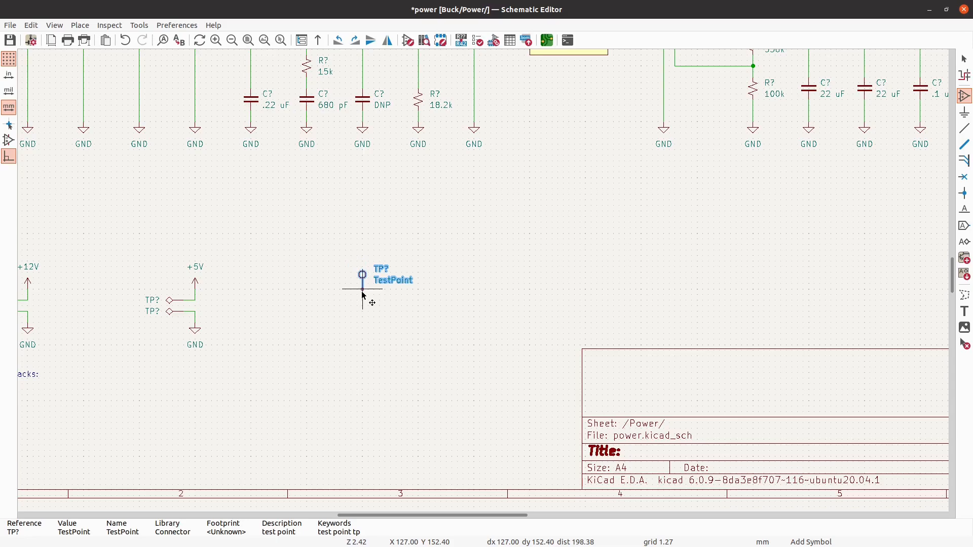
key(r)
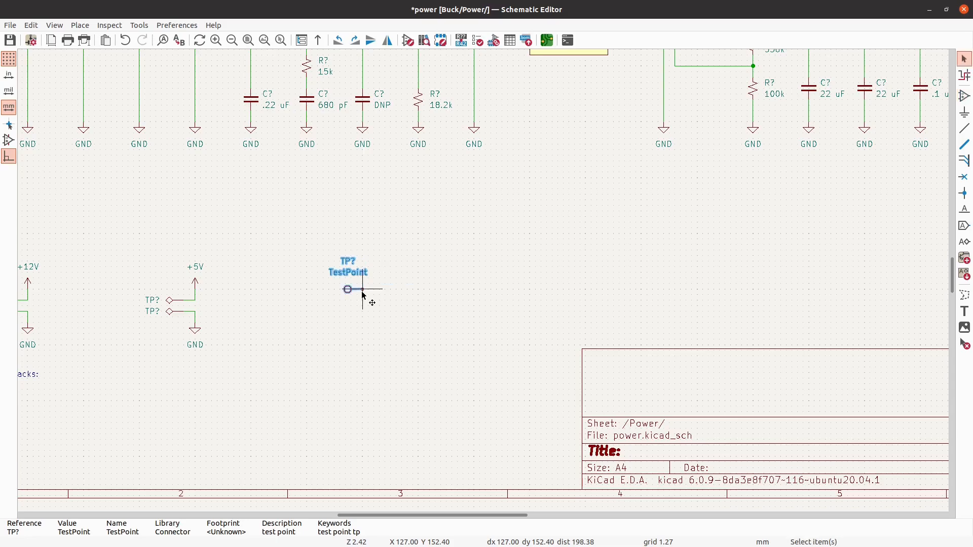
scroll(355, 292, up, 2)
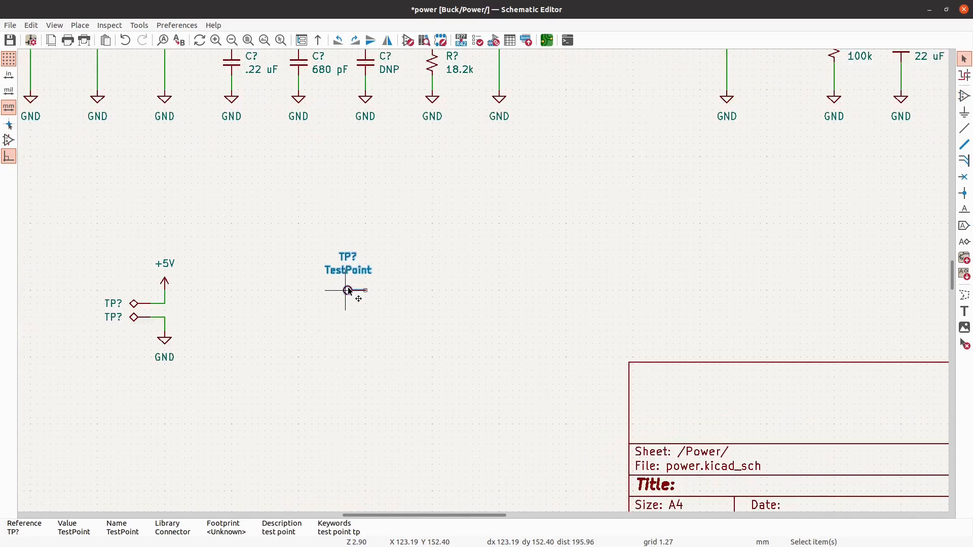
key(Delete)
- Duplicate the +5V test point group to its right and bring the copy's two 575-4 values closer to it
mouse_move(188, 441)
mouse_down()
mouse_move(165, 302)
mouse_move(97, 230)
mouse_up()
key(ctrl+c)
key(ctrl+v)
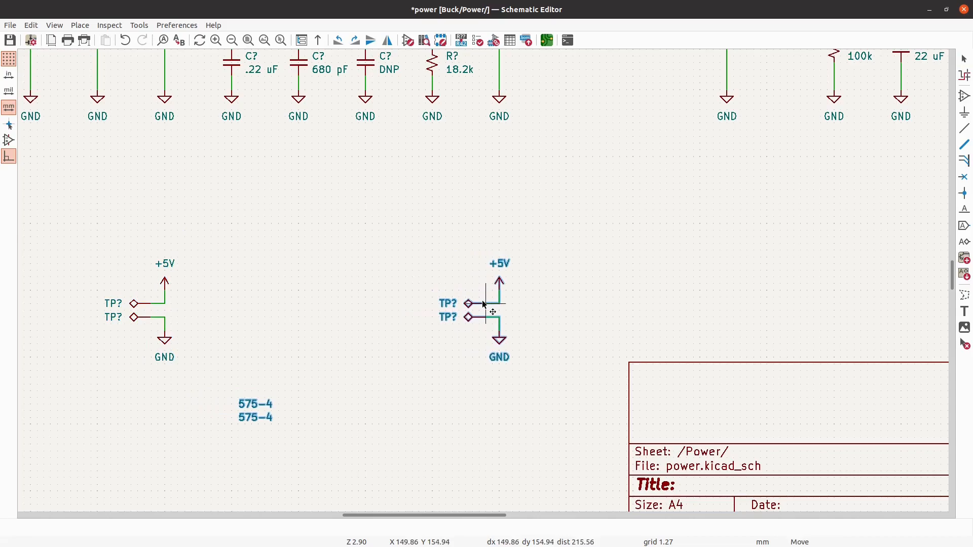
click(483, 300)
scroll(688, 269, down, 2)
drag(354, 420, 421, 397)
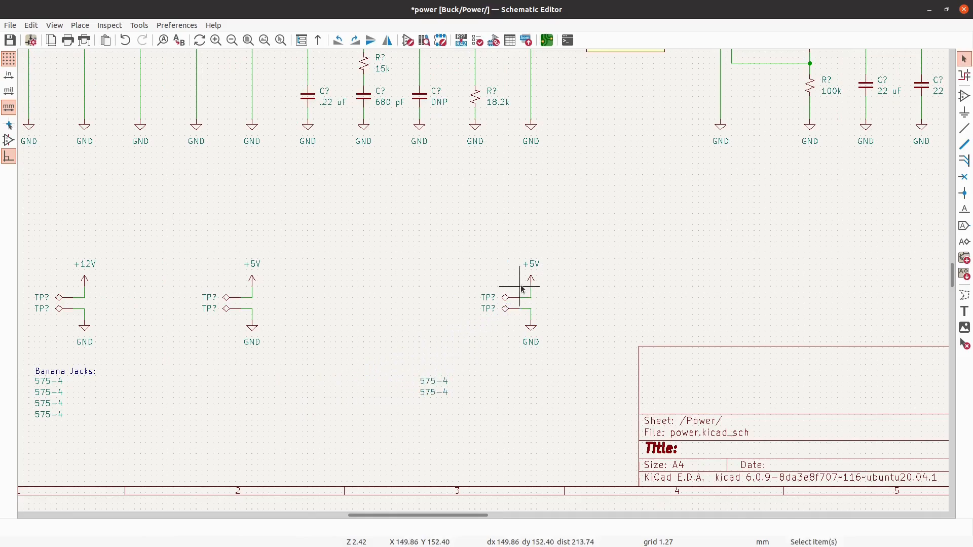
- Delete the two diamond-shaped test points from the copied +5V group, keeping its wires and power symbols
scroll(522, 304, up, 2)
drag(503, 302, 481, 208)
key(ctrl+v)
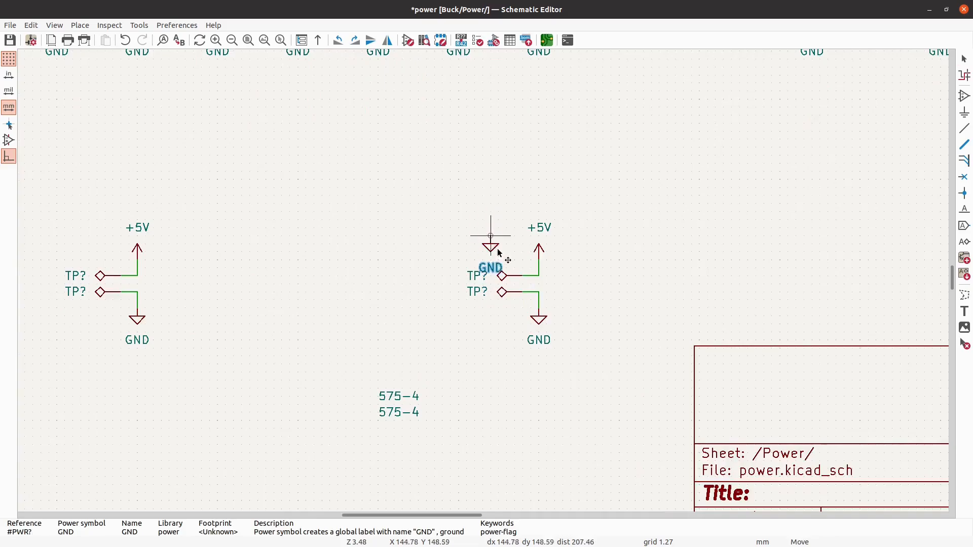
key(Escape)
drag(515, 314, 476, 204)
key(Delete)
- Place a TestPoint symbol, rotated to horizontal, on the open +5V wire end of the copied group
click(964, 96)
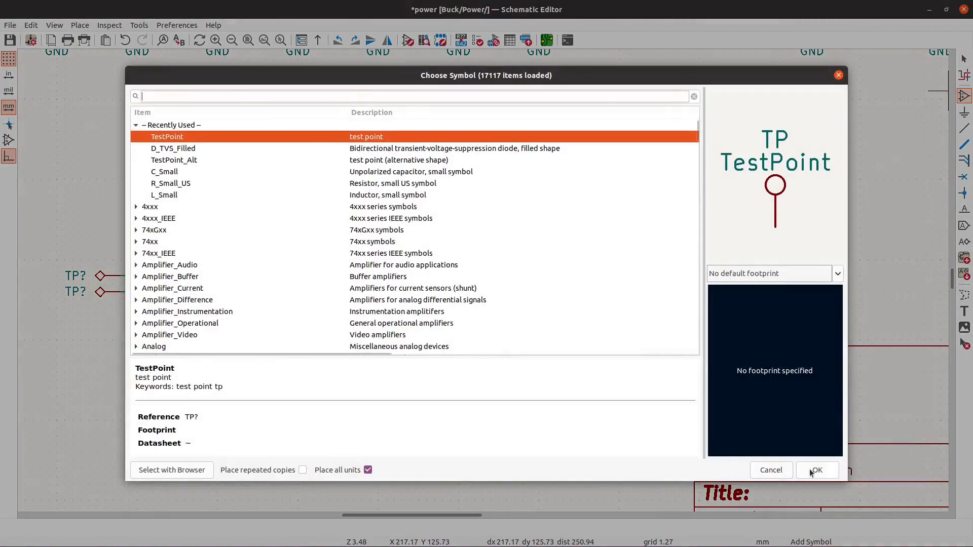
click(812, 471)
key(r)
click(527, 279)
key(Escape)
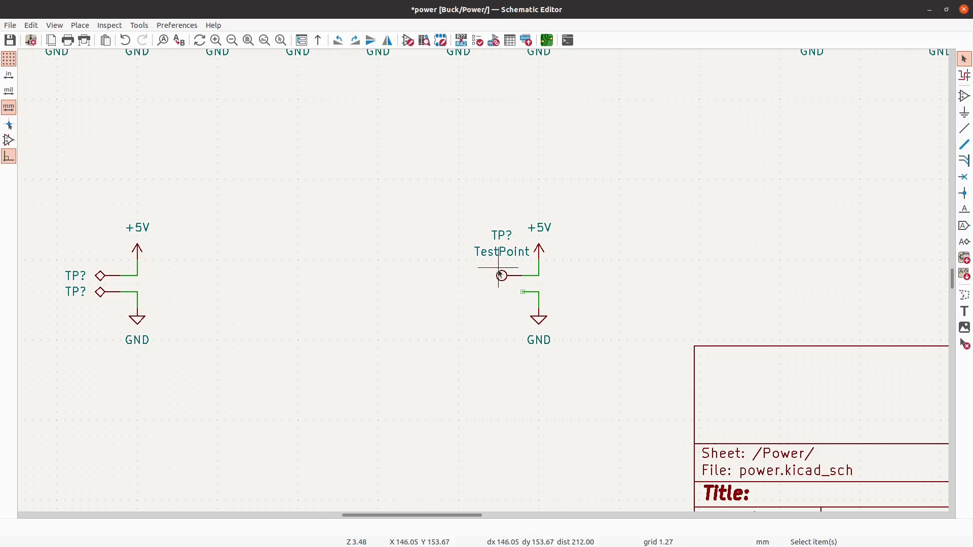
- Set the horizontal justification of the round test point's reference text to right-aligned
click(502, 236)
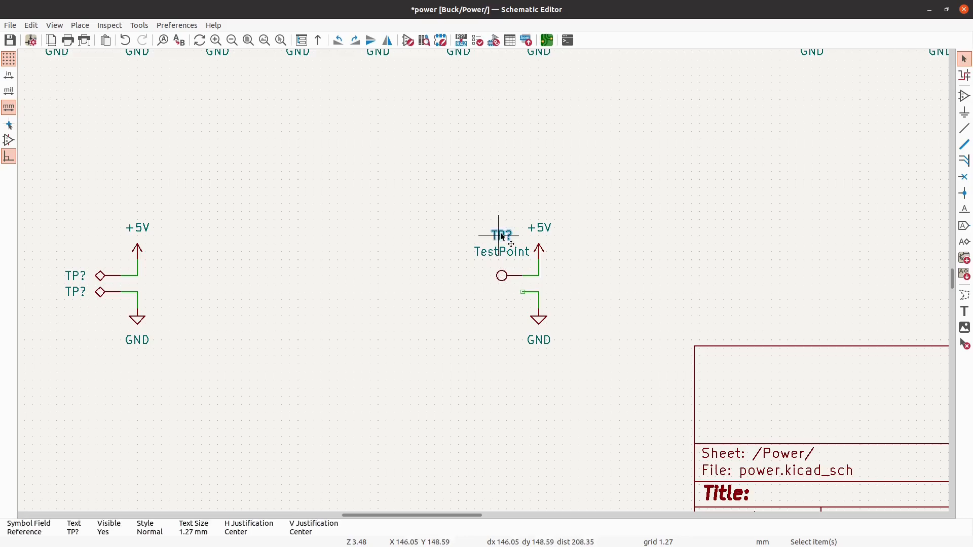
double_click(502, 236)
click(593, 308)
click(583, 291)
click(583, 355)
- Move the TestPoint value to open space below the group and place its reference directly left of the round symbol
click(511, 253)
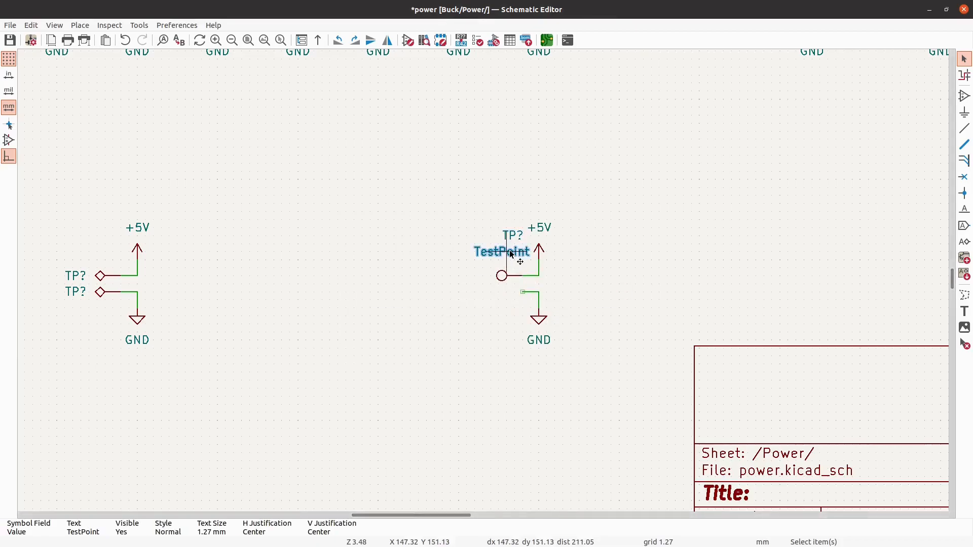
drag(510, 253, 427, 405)
click(515, 234)
drag(515, 234, 469, 276)
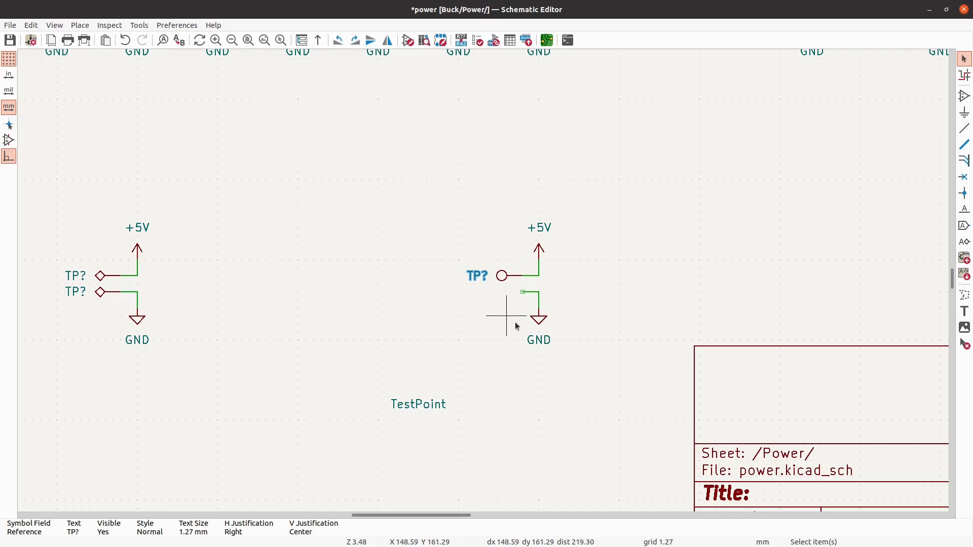
key(Escape)
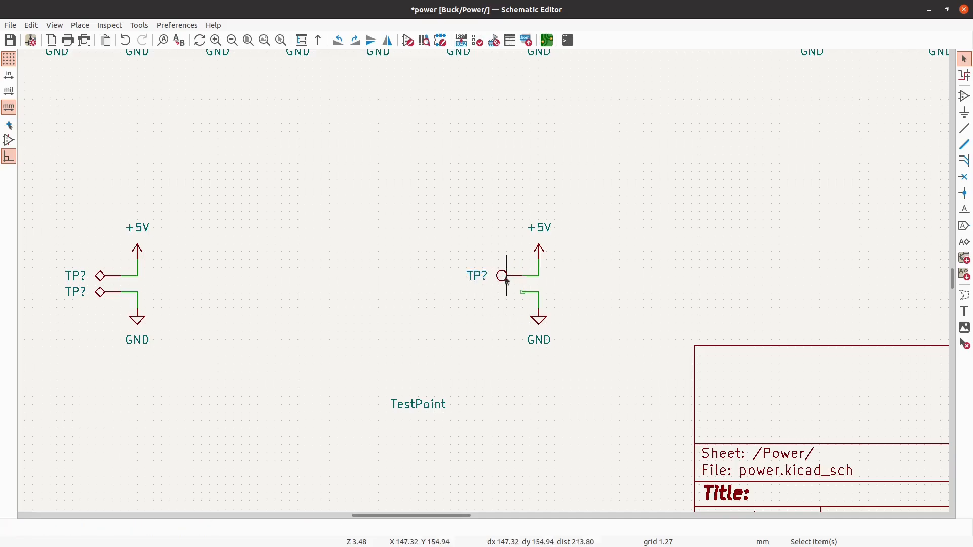
- Duplicate the round test point and place the copy on the open GND wire end just below it
click(506, 280)
key(ctrl+d)
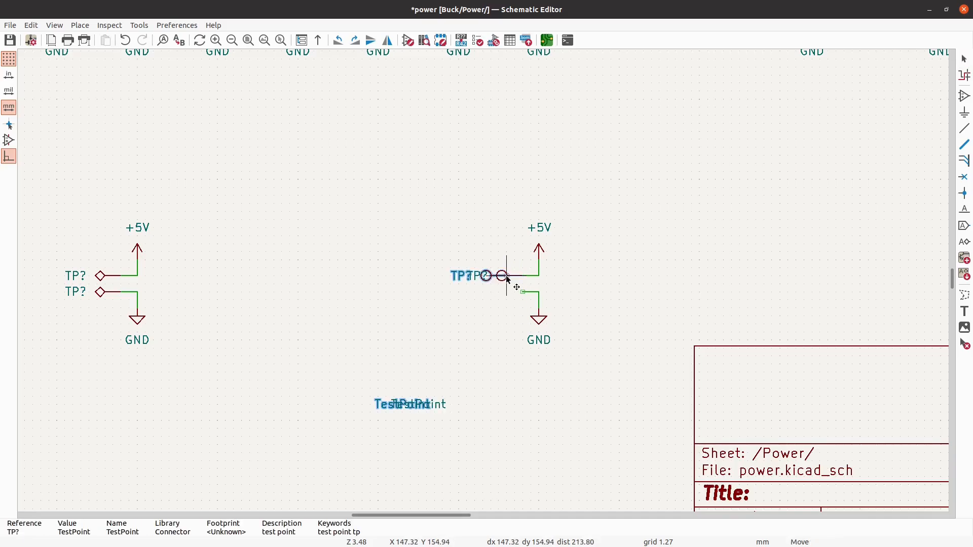
click(525, 297)
key(Escape)
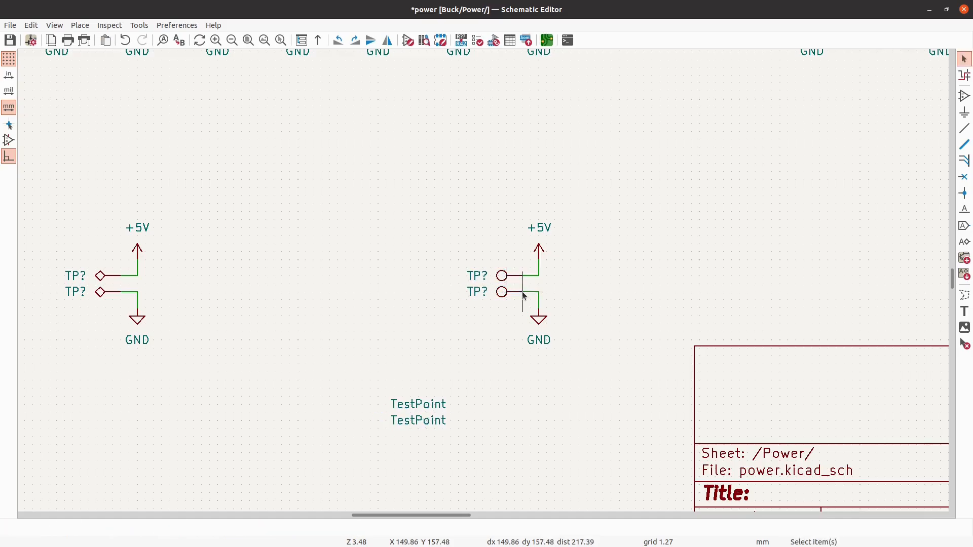
scroll(524, 287, down, 2)
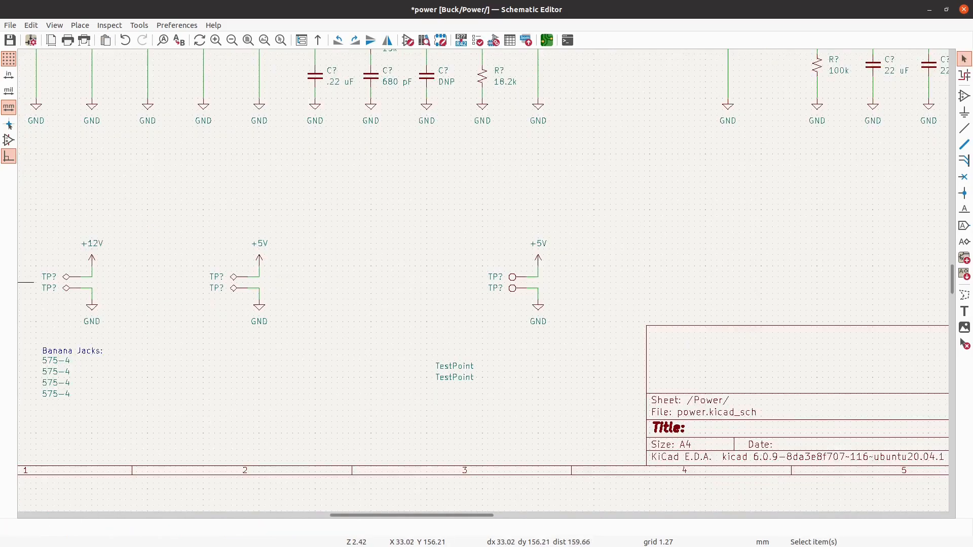
- Switch to the Digi-Key page in the browser, search for "test point" and open the Test Points category
key(alt+Tab)
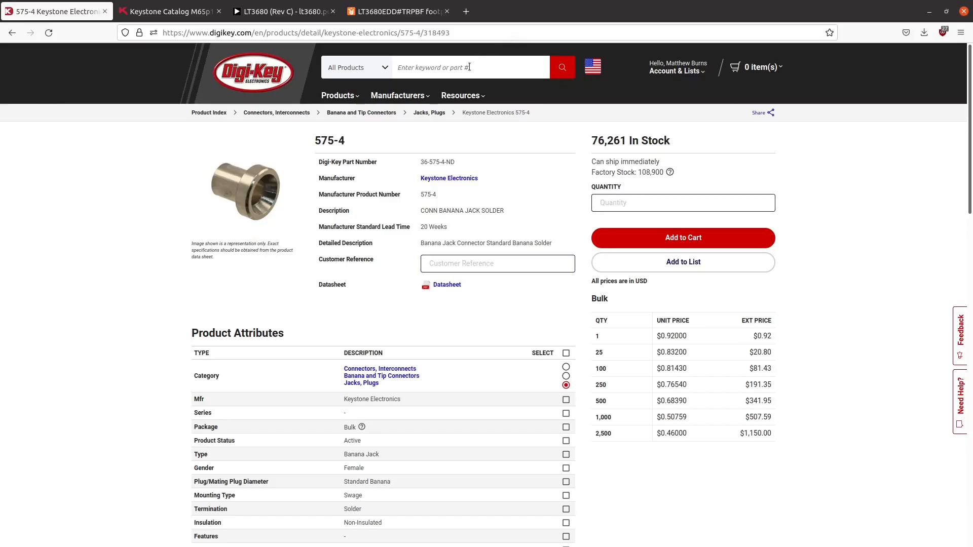
text(test poiont)
key(BackSpace)
key(BackSpace)
key(BackSpace)
text(nt)
key(Return)
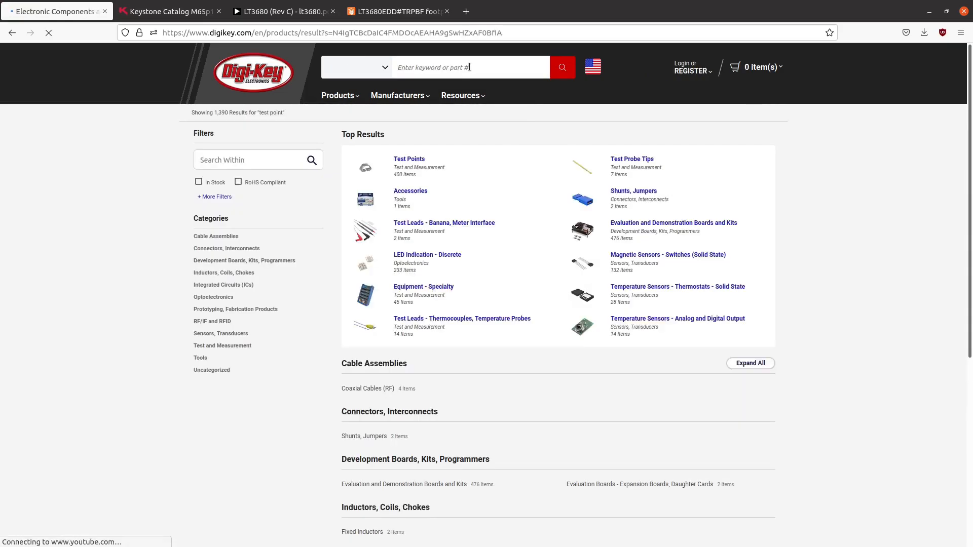
click(420, 161)
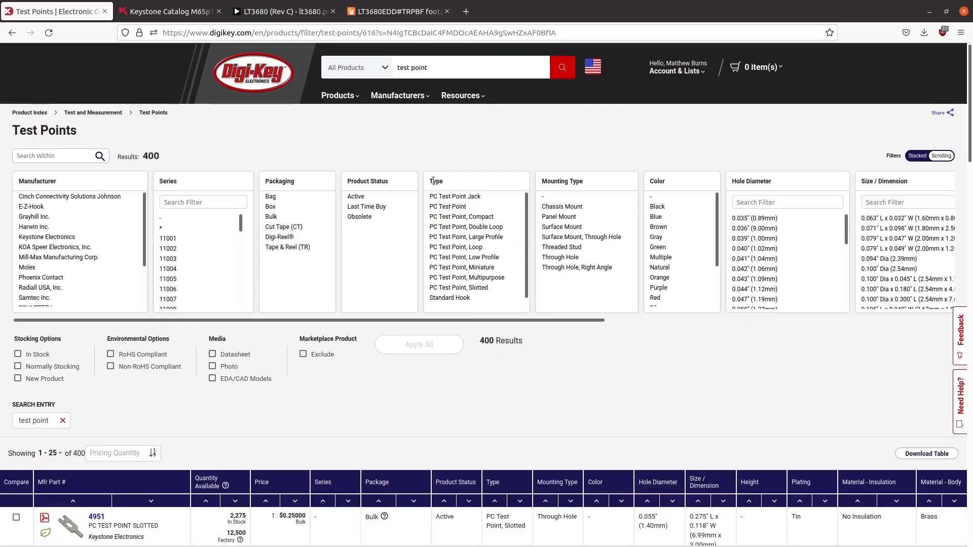
- Select the filters Active, In Stock, EDA/CAD Models, Marketplace Product excluded and type Standard Hook for the test points
click(365, 197)
click(18, 354)
click(212, 378)
click(320, 355)
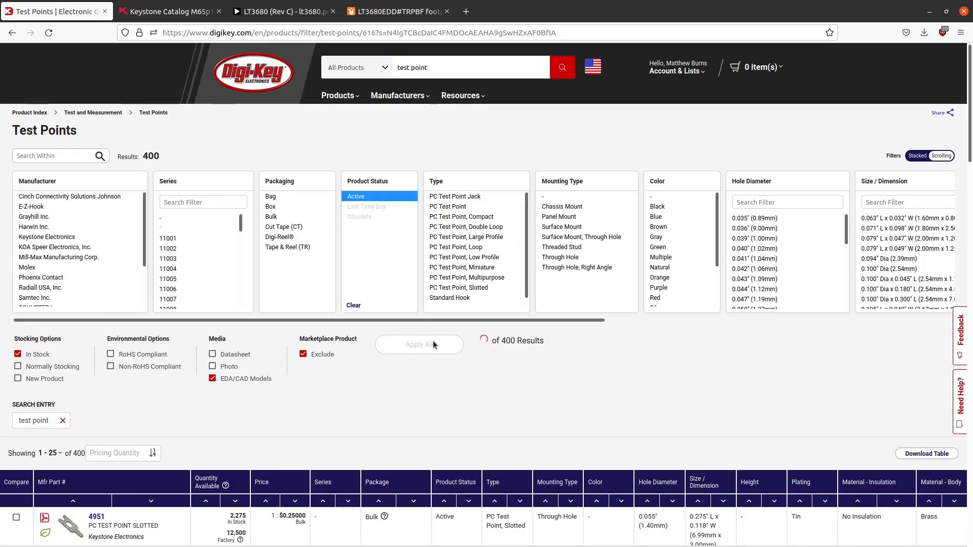
click(450, 298)
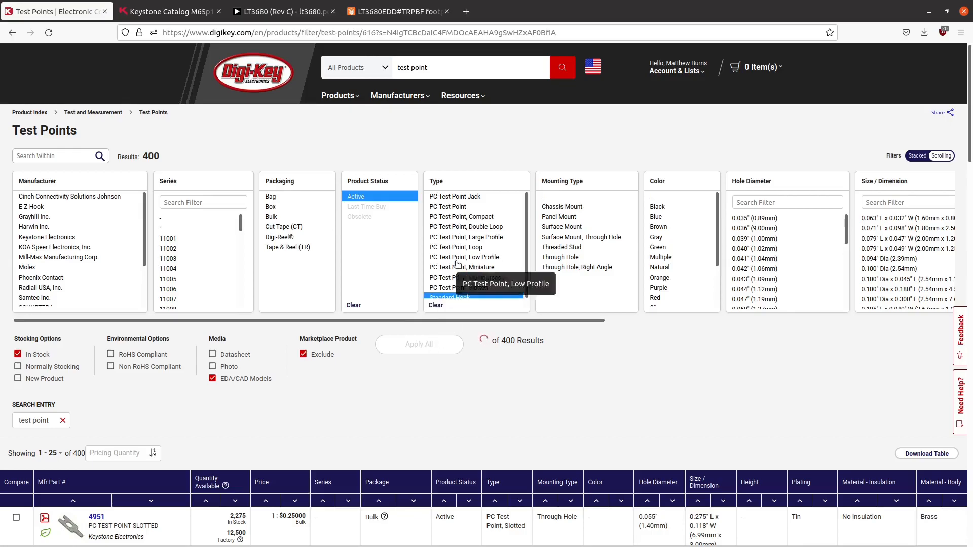
- Look through the test point listing and its product photos for a suitable hook or loop style
scroll(480, 261, down, 1)
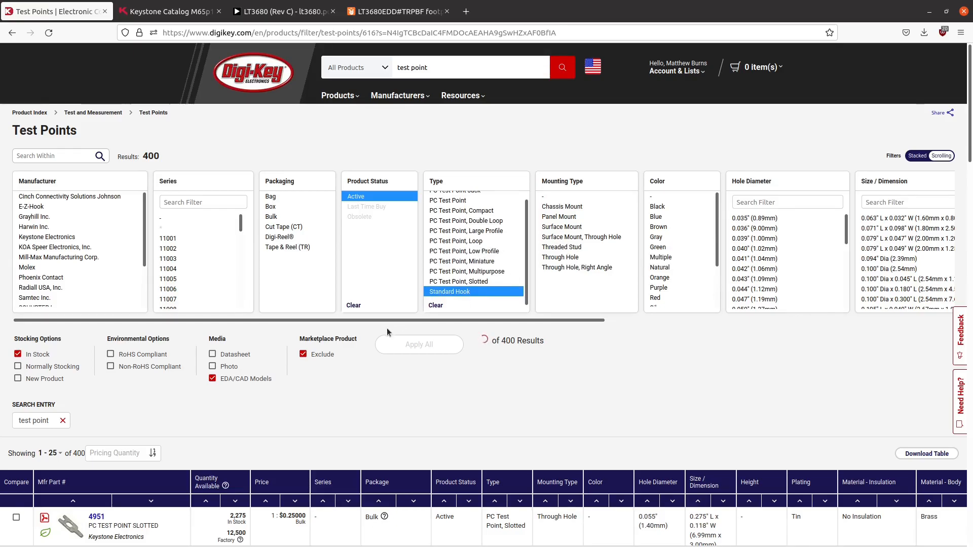
scroll(218, 462, down, 5)
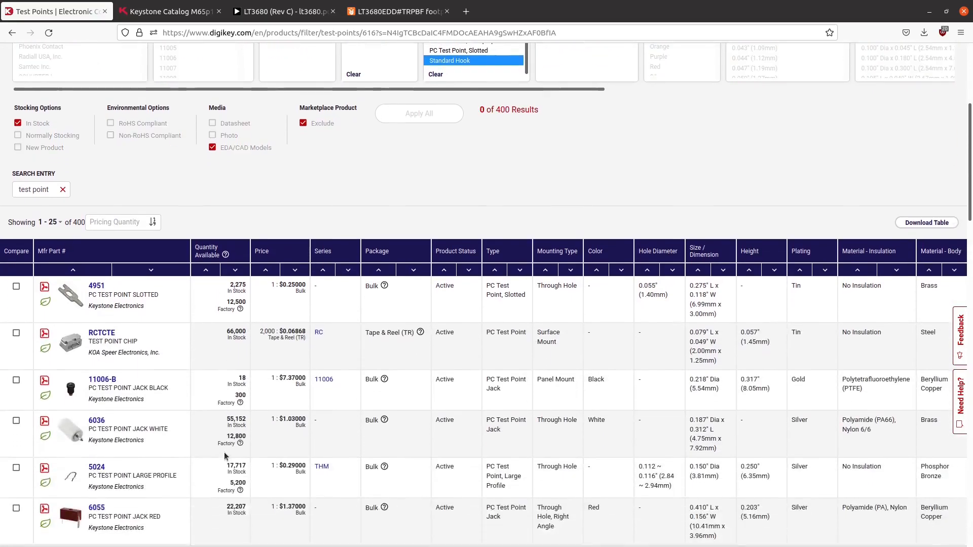
scroll(205, 431, down, 8)
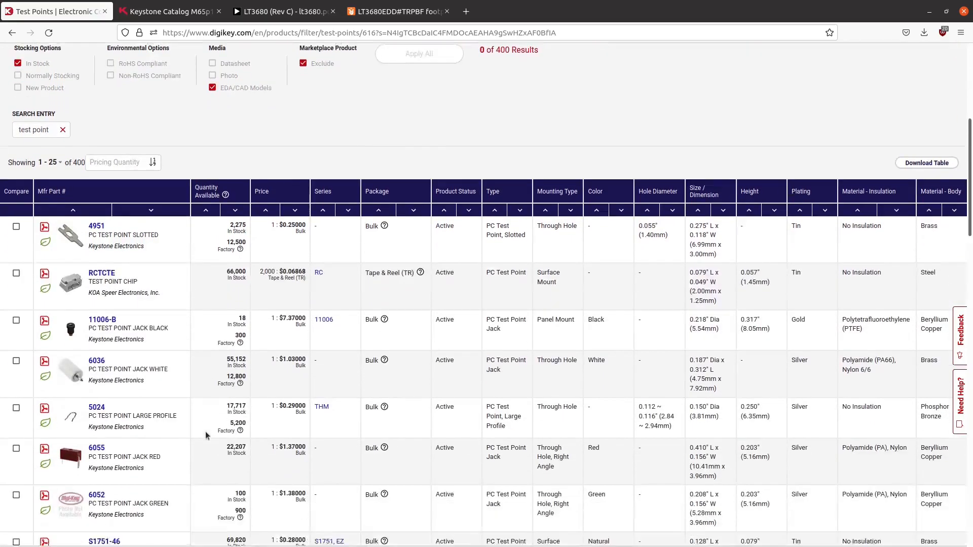
scroll(206, 435, down, 2)
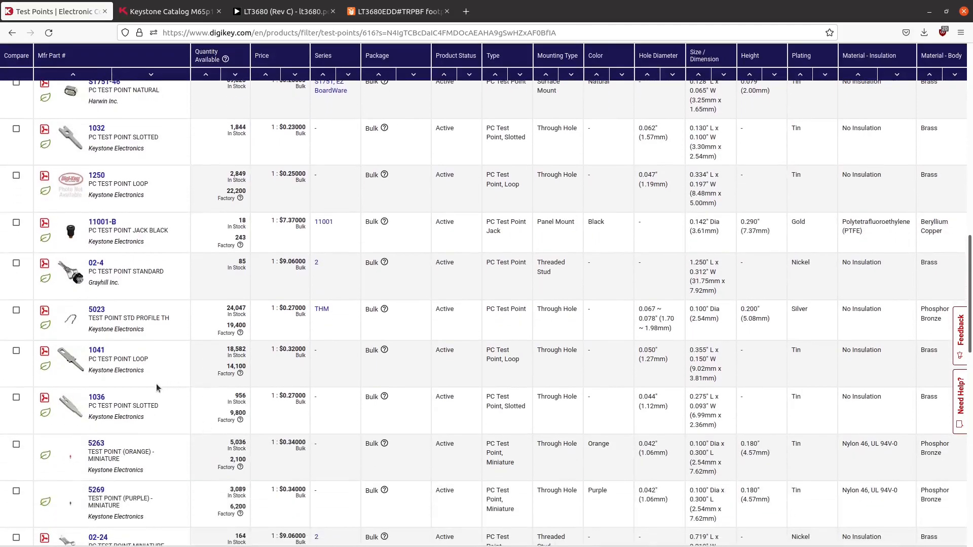
scroll(138, 385, down, 4)
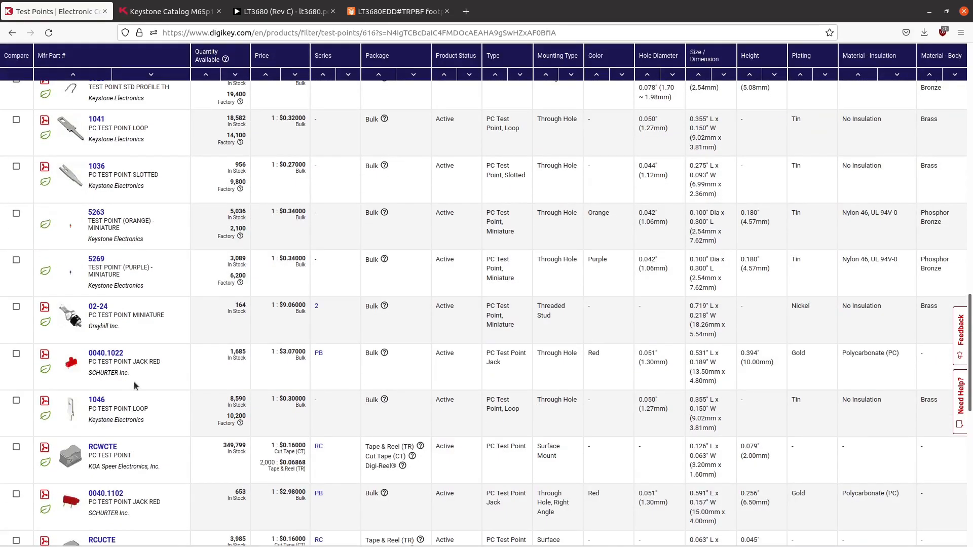
scroll(134, 385, up, 2)
mouse_move(62, 205)
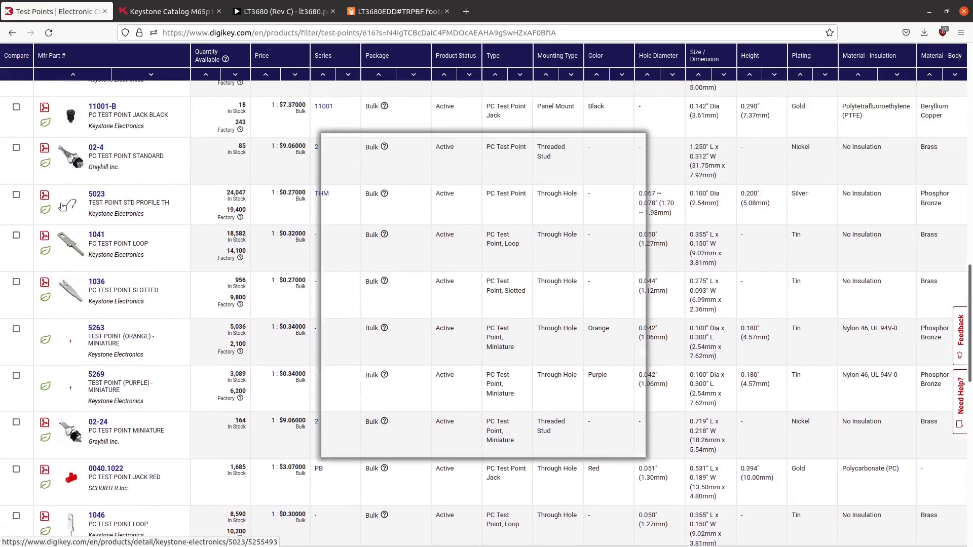
scroll(452, 316, up, 12)
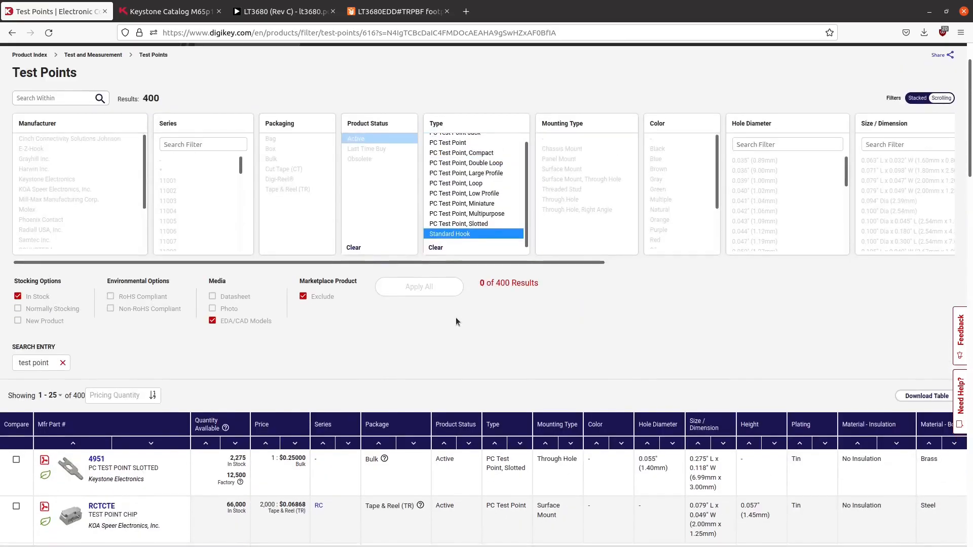
- Clear the Standard Hook type filter and apply the remaining test point filters
click(436, 247)
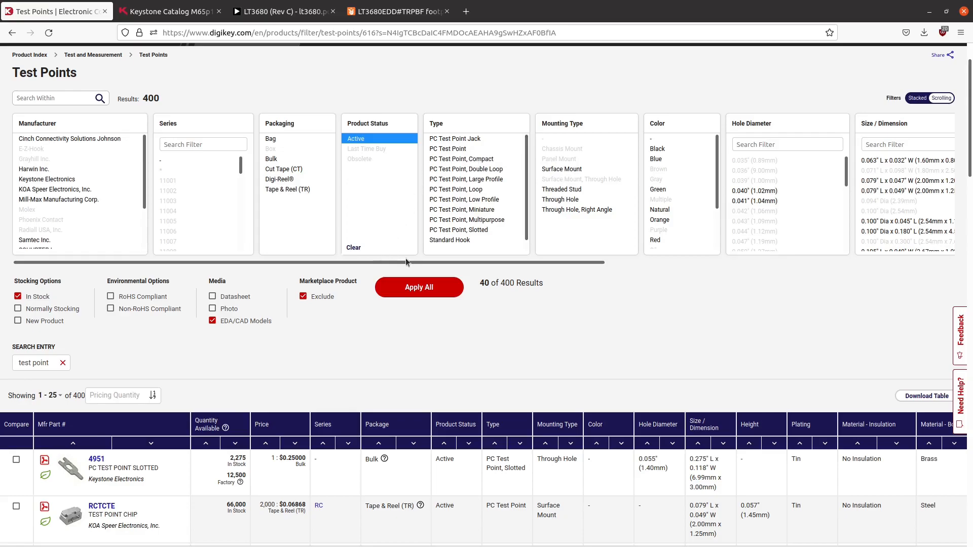
click(418, 287)
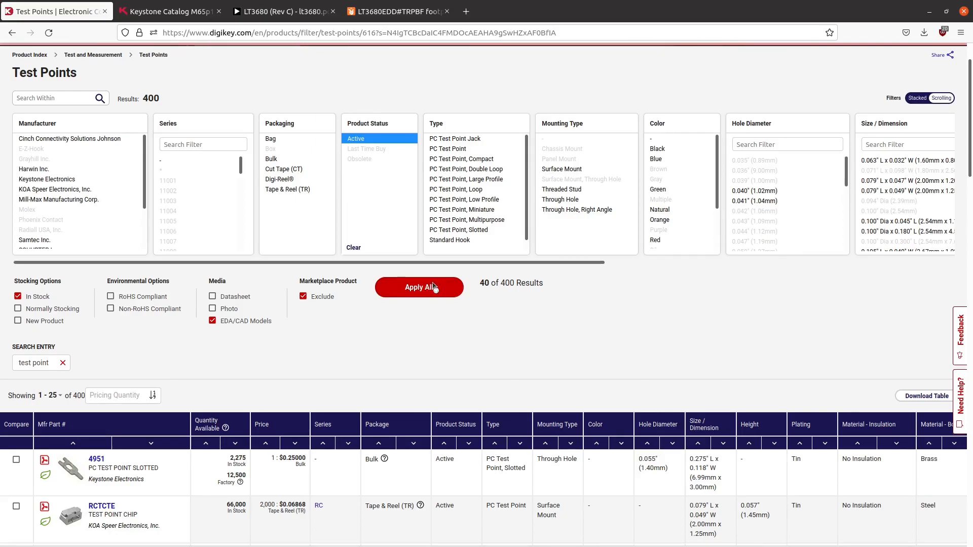
- Browse the filtered test points and inspect enlarged photos of the Keystone 5002 and 5005 loop types
scroll(365, 297, down, 6)
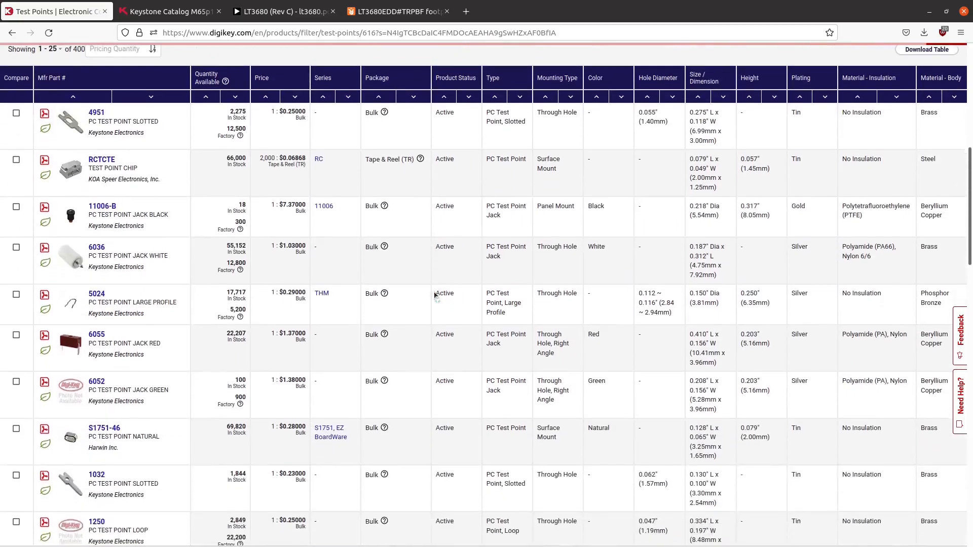
scroll(365, 297, down, 10)
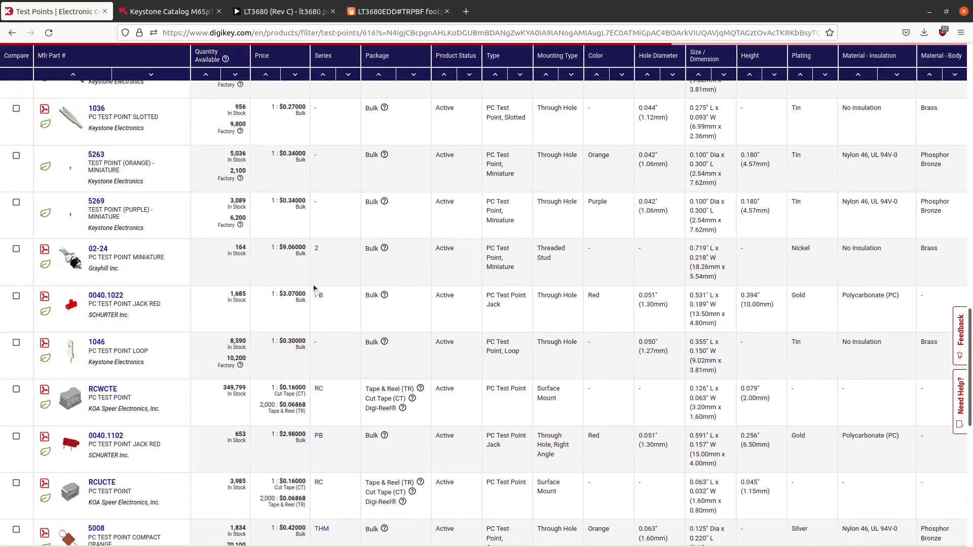
scroll(315, 286, down, 15)
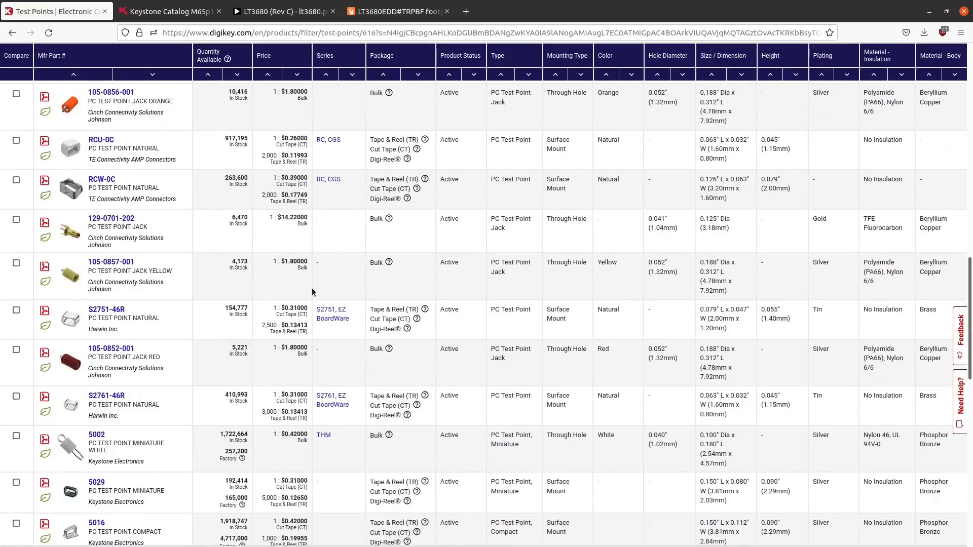
scroll(313, 292, down, 1)
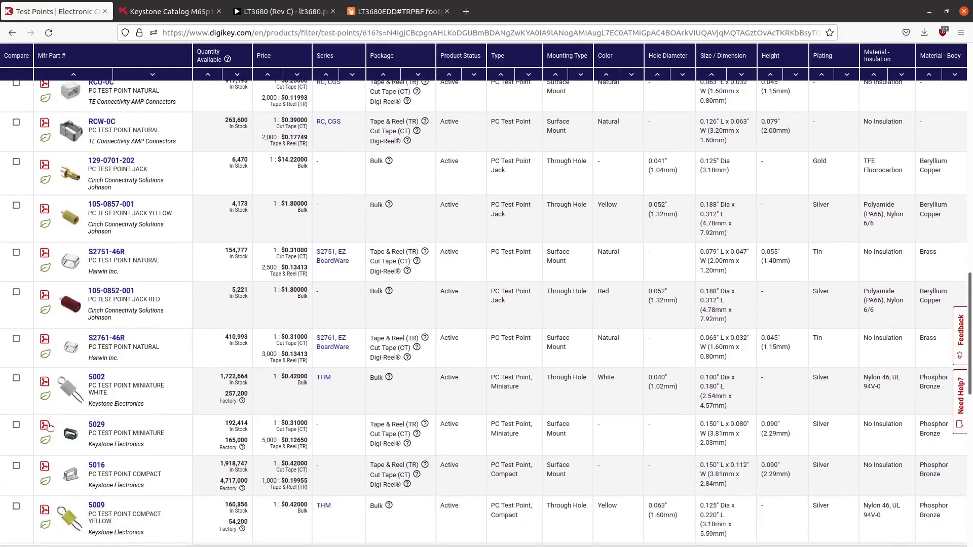
mouse_move(74, 398)
scroll(74, 398, down, 3)
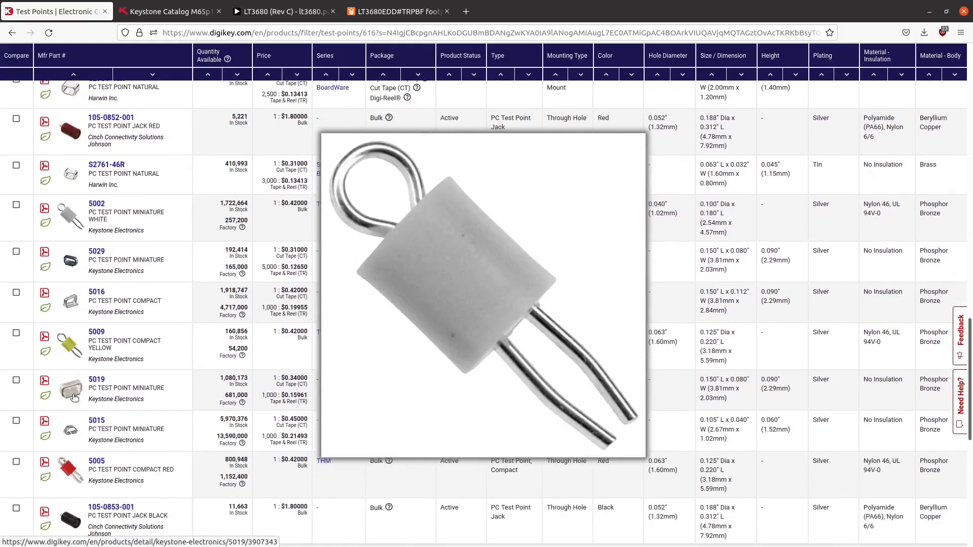
scroll(74, 398, down, 1)
mouse_move(71, 414)
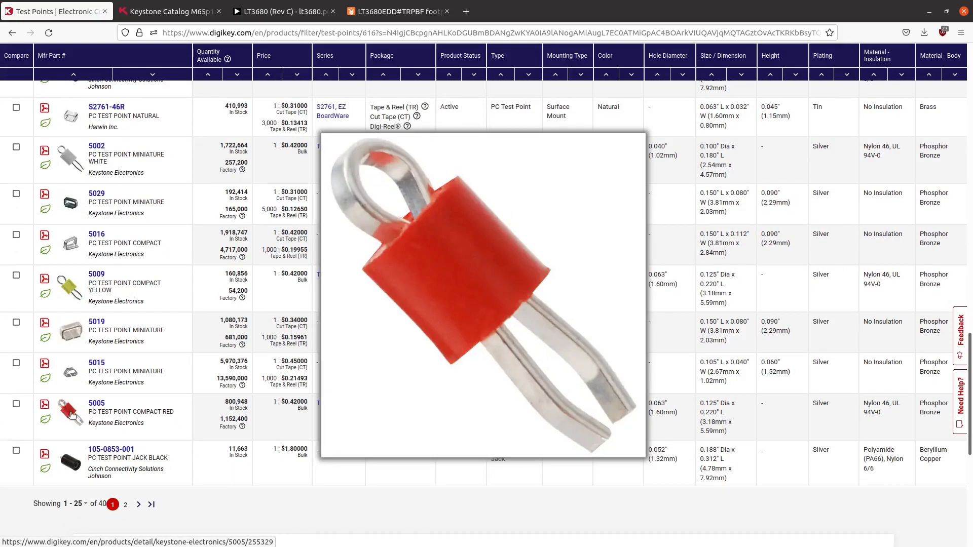
- Compare the Keystone 5011 multipurpose black test point with the 5005 compact red one by photo and listed dimensions
scroll(76, 400, up, 12)
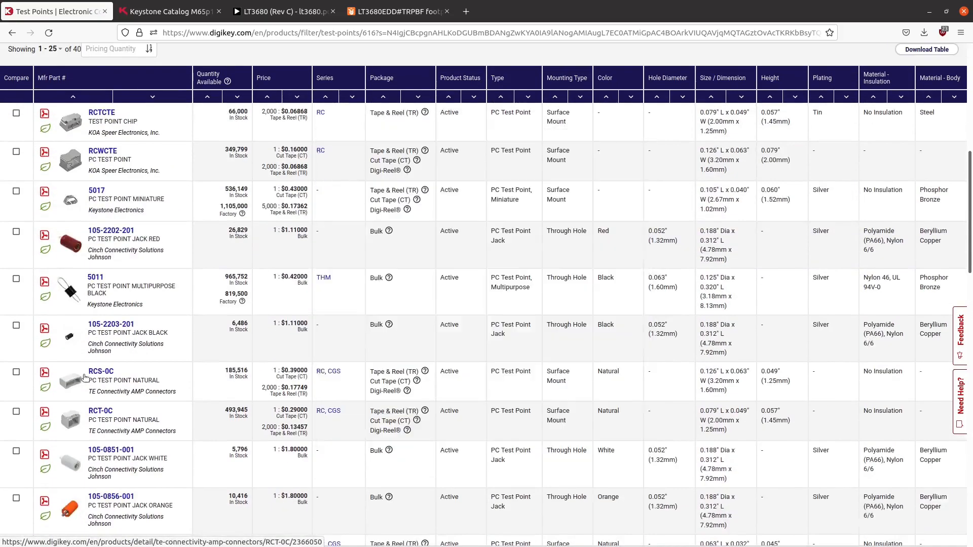
mouse_move(70, 301)
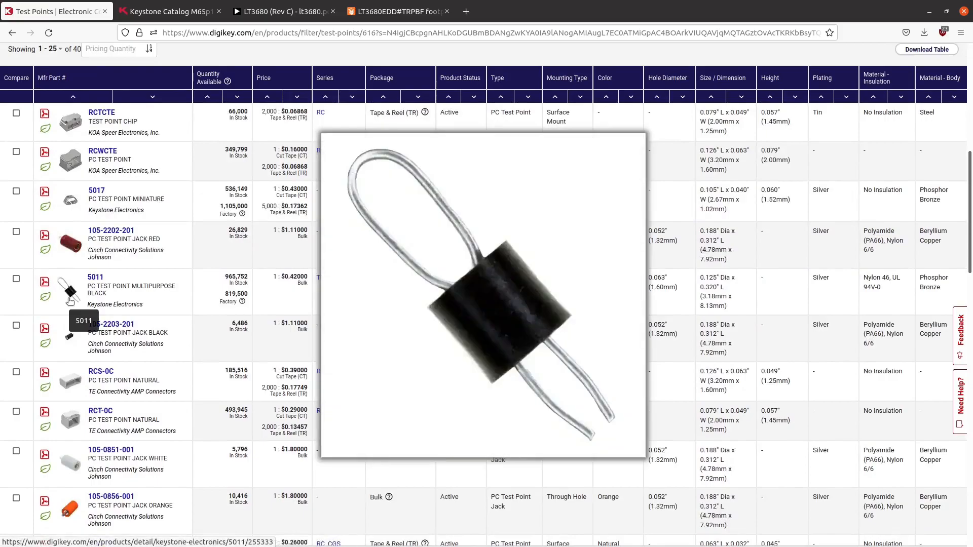
scroll(161, 345, down, 6)
scroll(161, 349, down, 2)
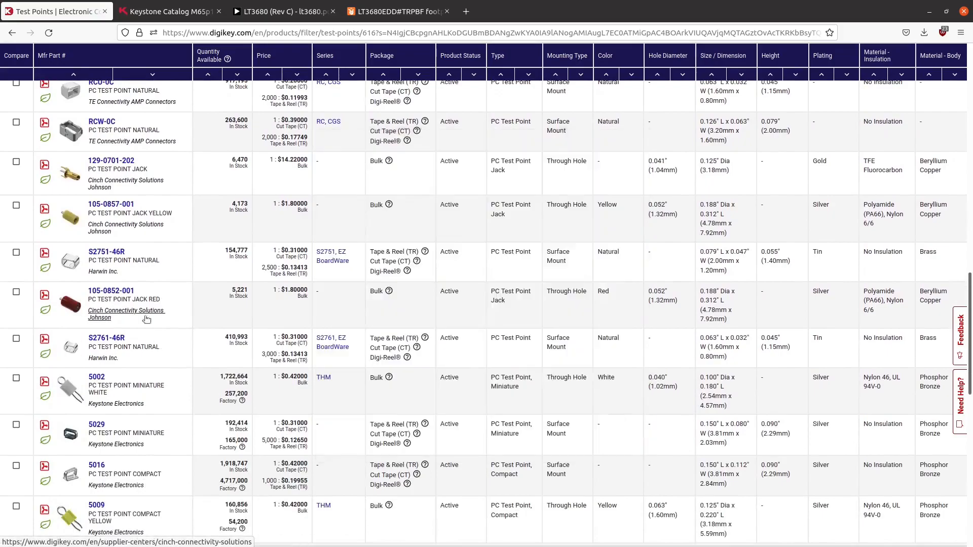
scroll(162, 342, down, 2)
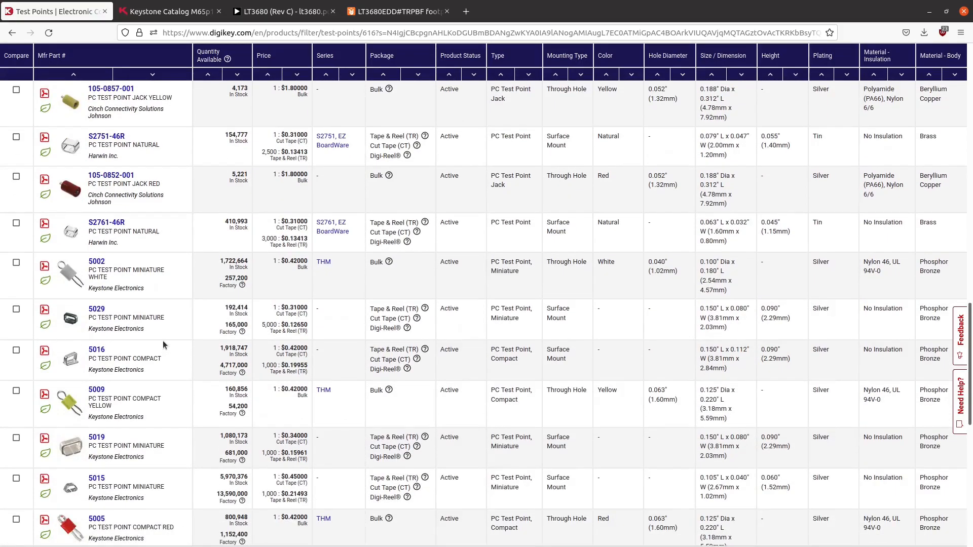
scroll(163, 345, down, 1)
mouse_move(69, 474)
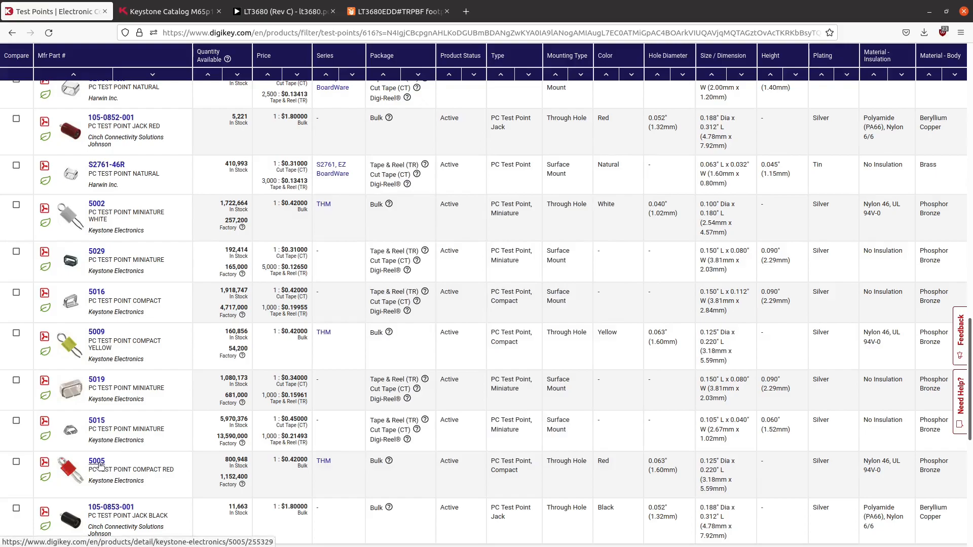
scroll(100, 465, up, 8)
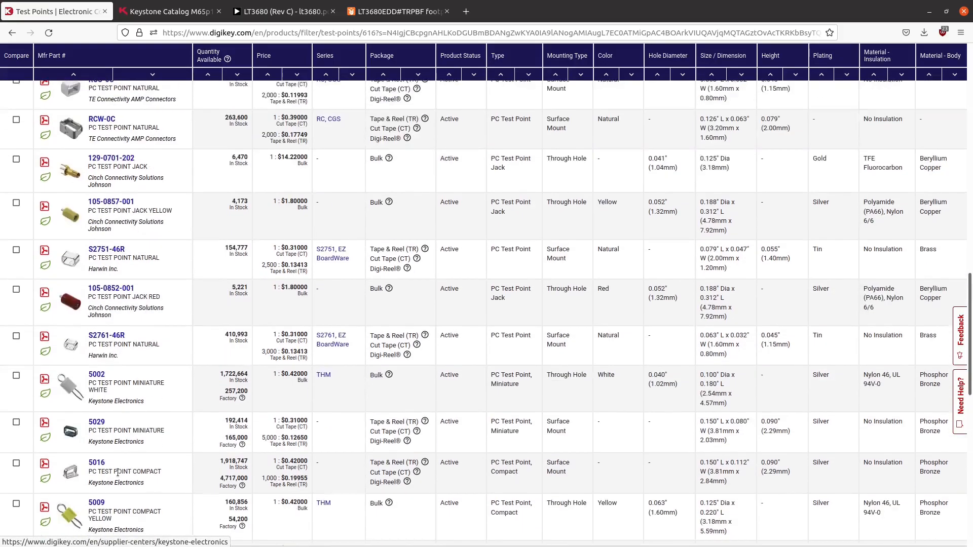
scroll(170, 274, up, 3)
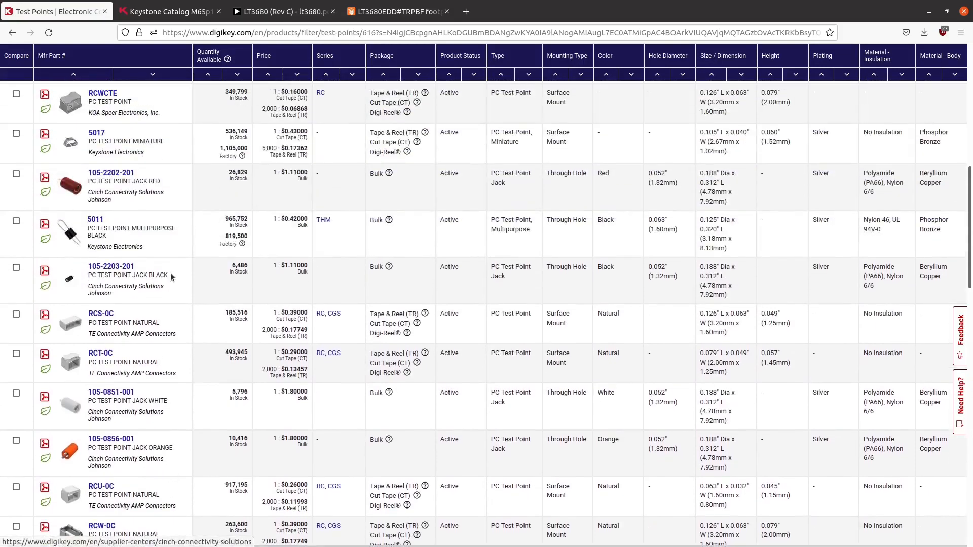
- Open the product page of the Keystone 5011 test point and switch back to the KiCad Power schematic
click(101, 221)
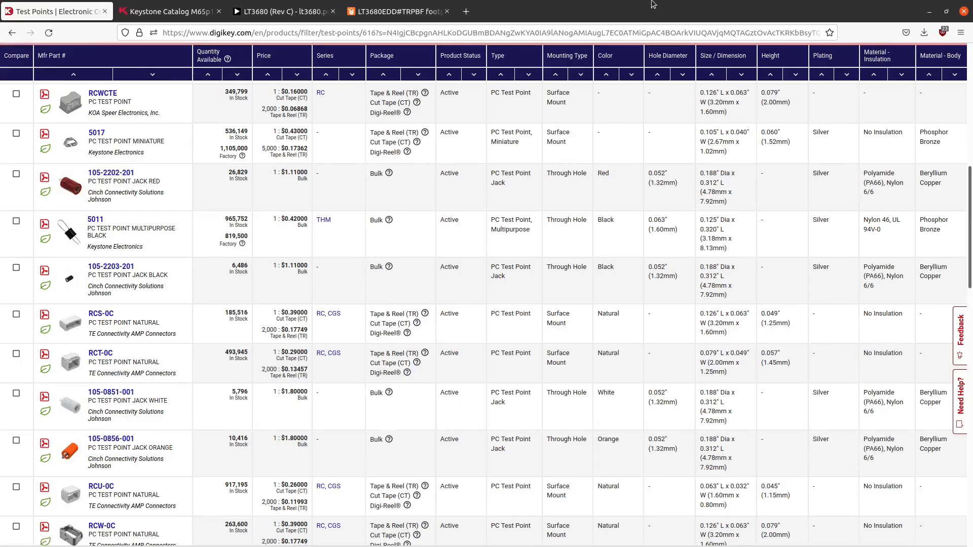
drag(654, 4, 91, 344)
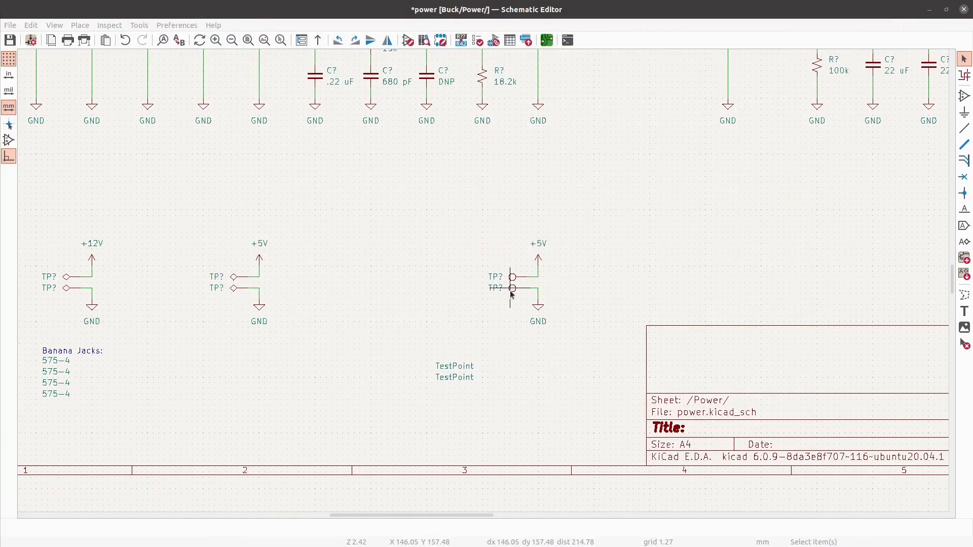
- Set the GND round test point's value to 5011 and the +5V round test point's value to 5005
text(v)
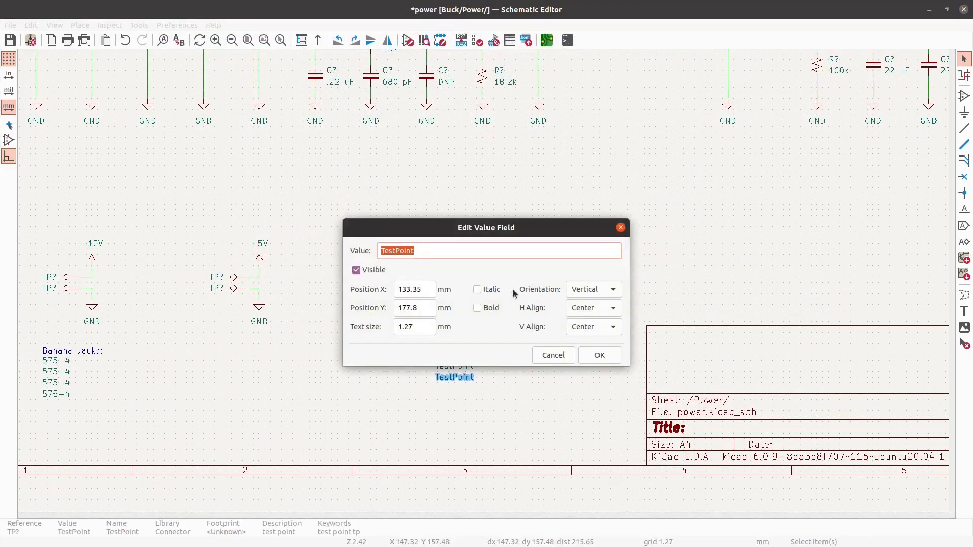
text(5011)
click(599, 355)
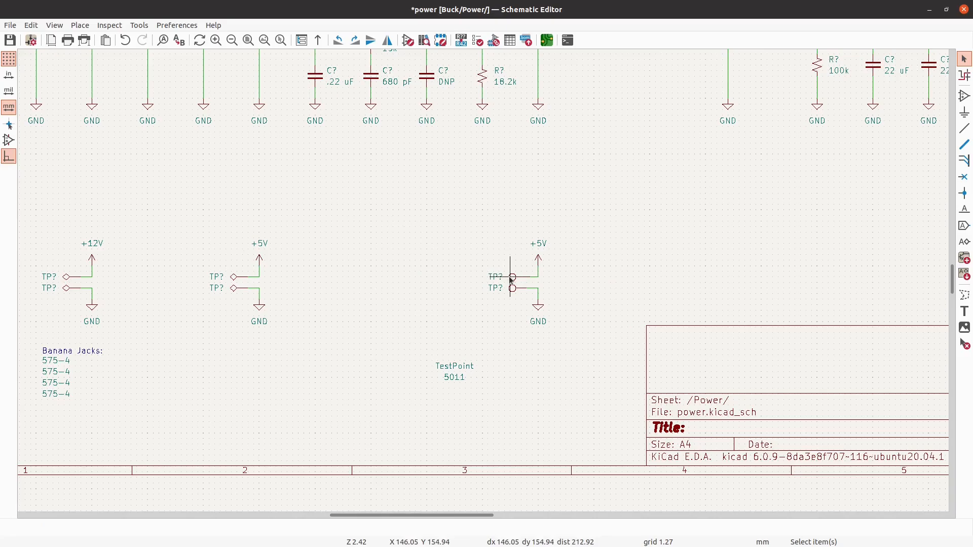
text(v5)
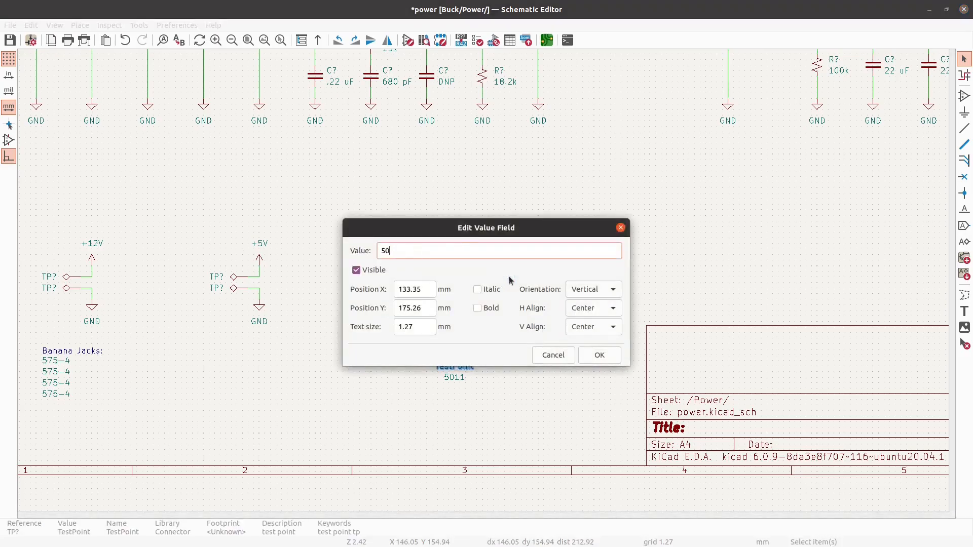
text(005)
click(598, 354)
- Duplicate the "Banana Jacks:" heading and place the copy just above the 5005 and 5011 values
click(81, 355)
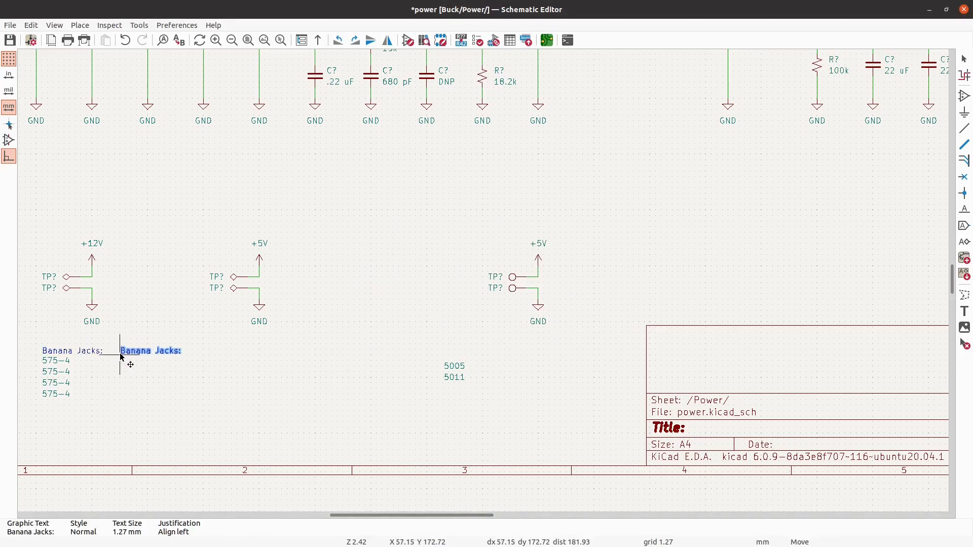
click(123, 358)
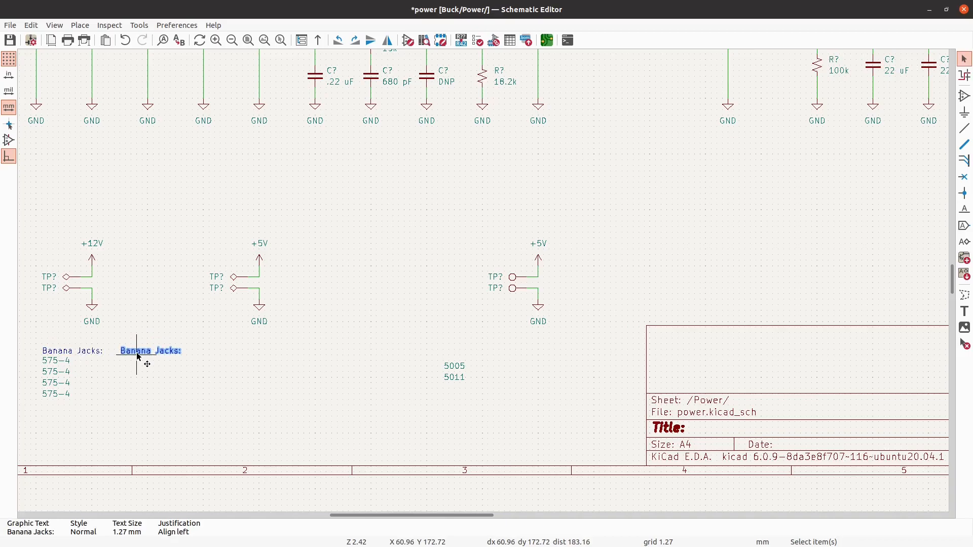
key(m)
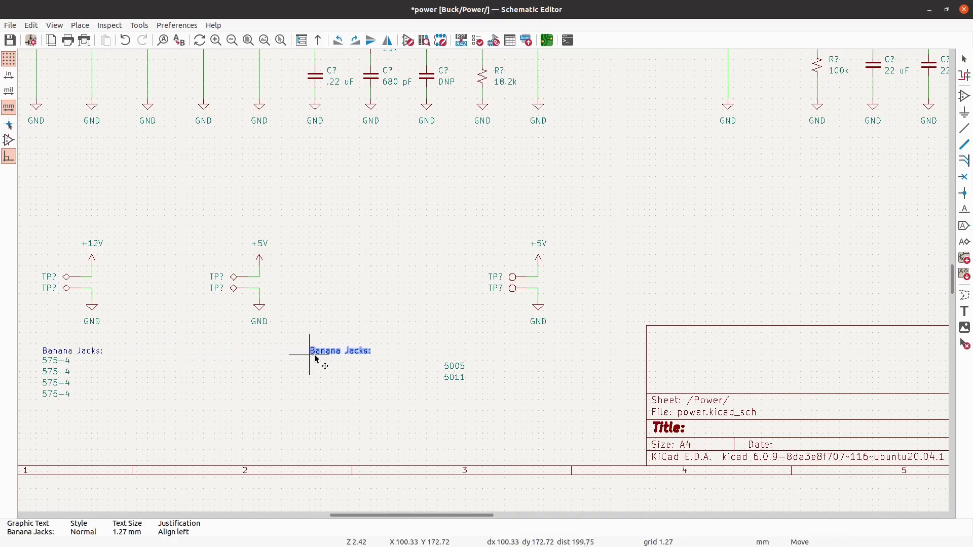
click(445, 359)
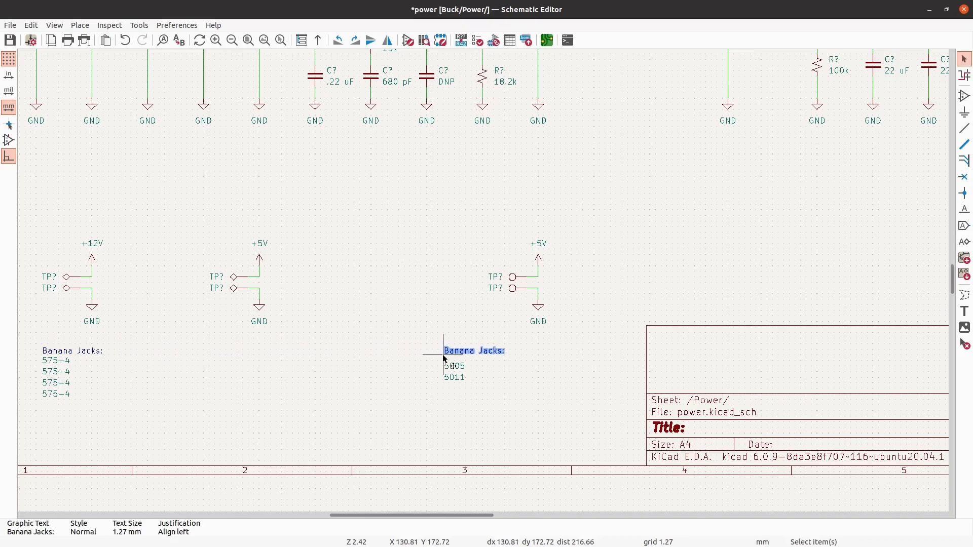
key(Escape)
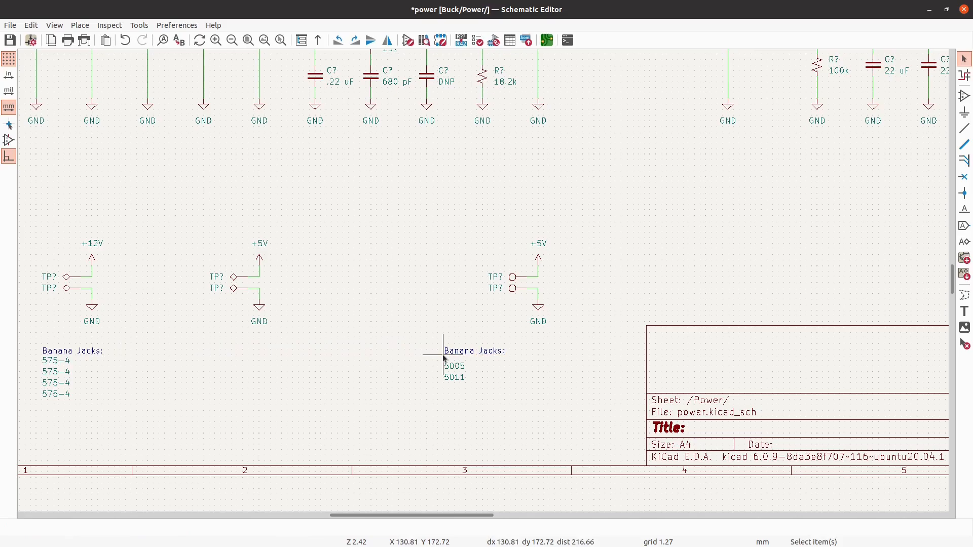
- Change the copied heading's text to "Test Points:"
double_click(472, 351)
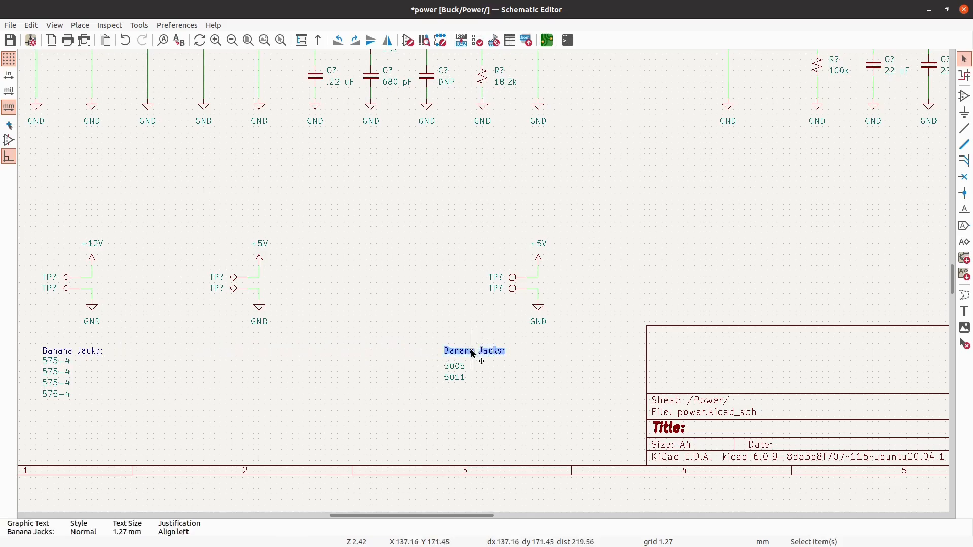
click(474, 353)
double_click(473, 353)
text(Test Points:)
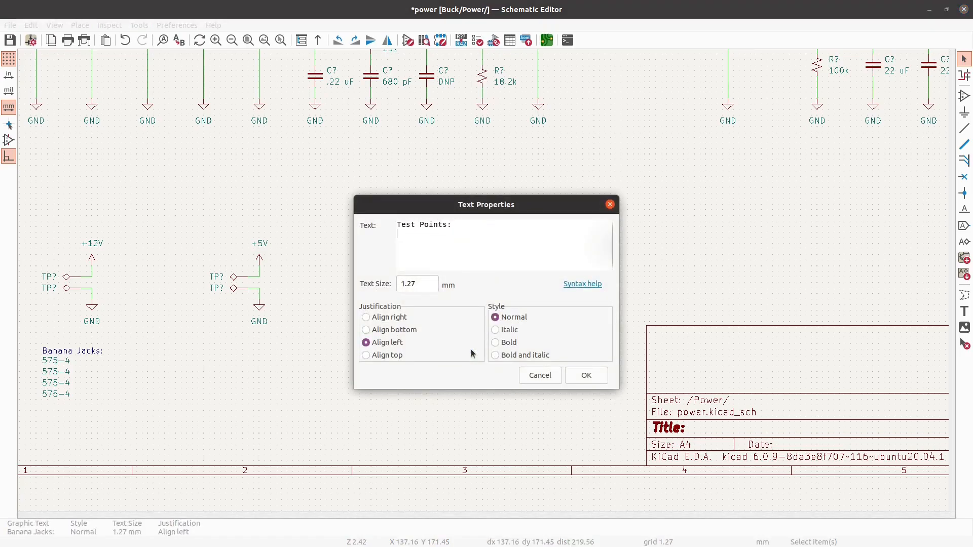
click(588, 374)
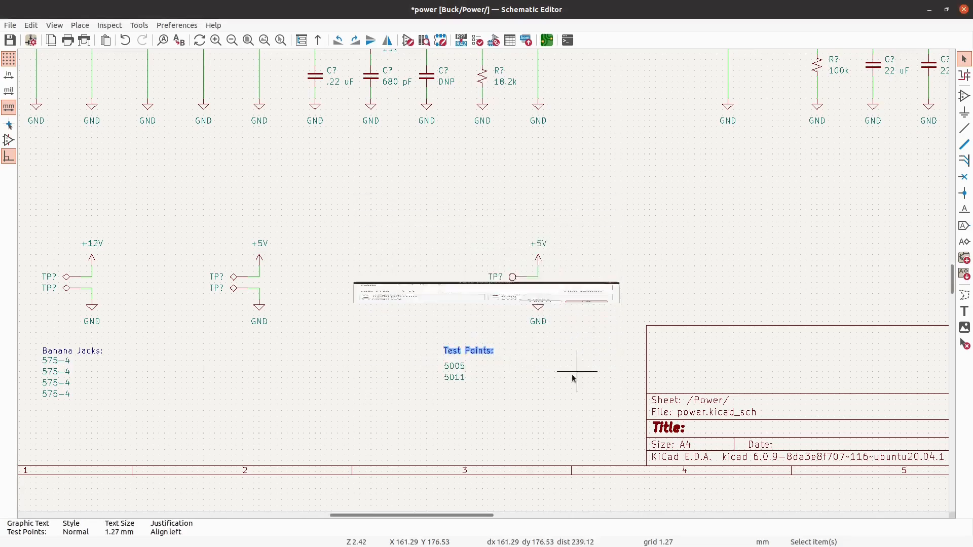
- Move the 5005 and 5011 value labels up directly beneath the "Test Points:" heading
drag(489, 403, 441, 374)
scroll(441, 374, up, 3)
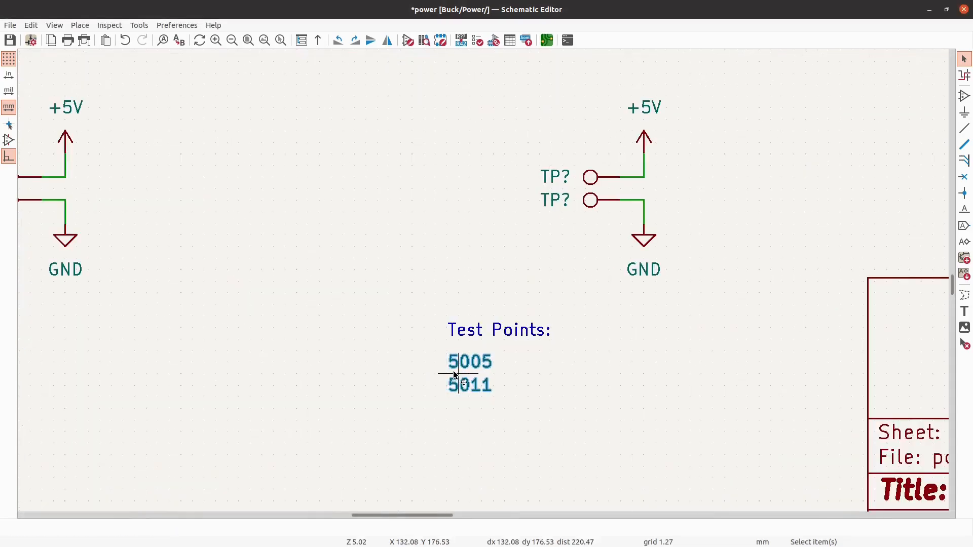
key(m)
click(470, 376)
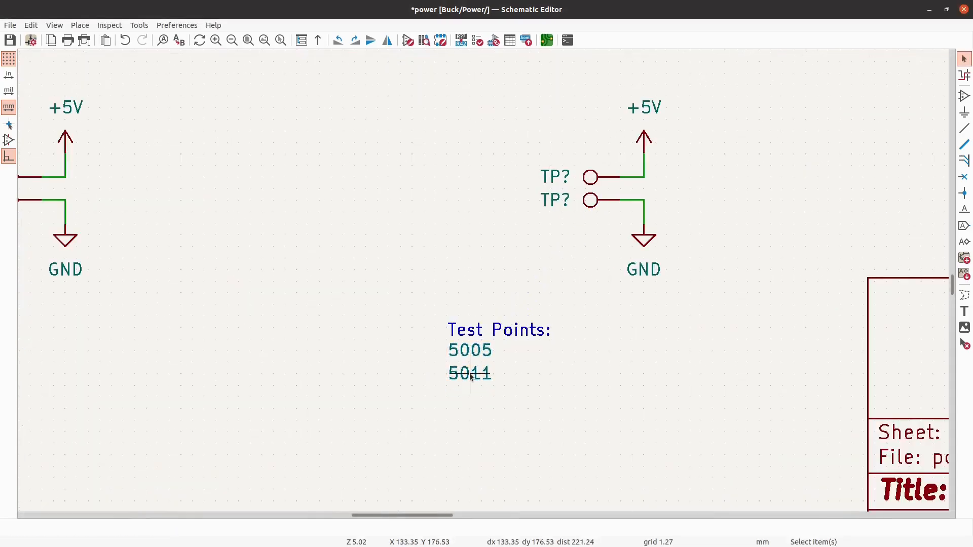
- Move the "Test Points:" heading with its two values below the round test point symbols and save the schematic
scroll(479, 367, down, 3)
scroll(495, 370, down, 2)
scroll(496, 373, up, 2)
drag(517, 380, 451, 341)
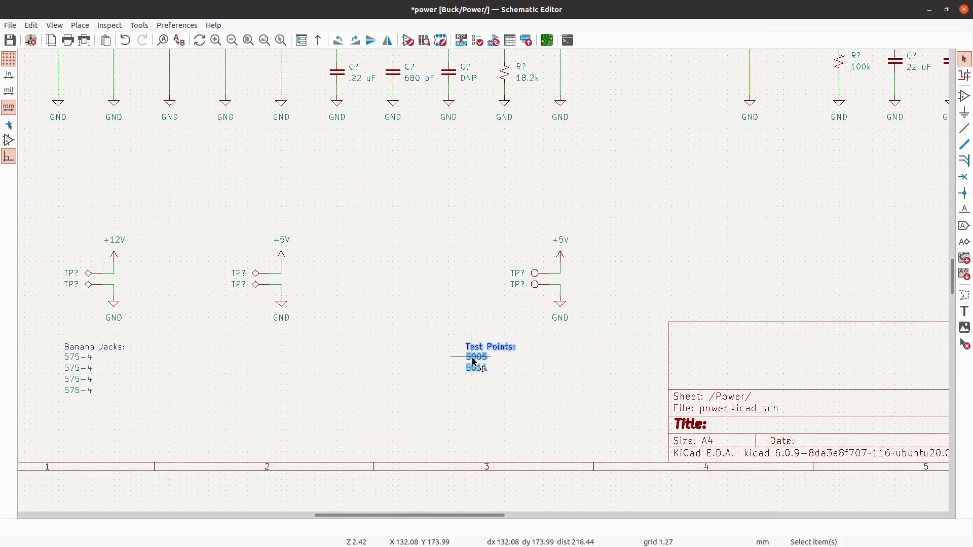
key(m)
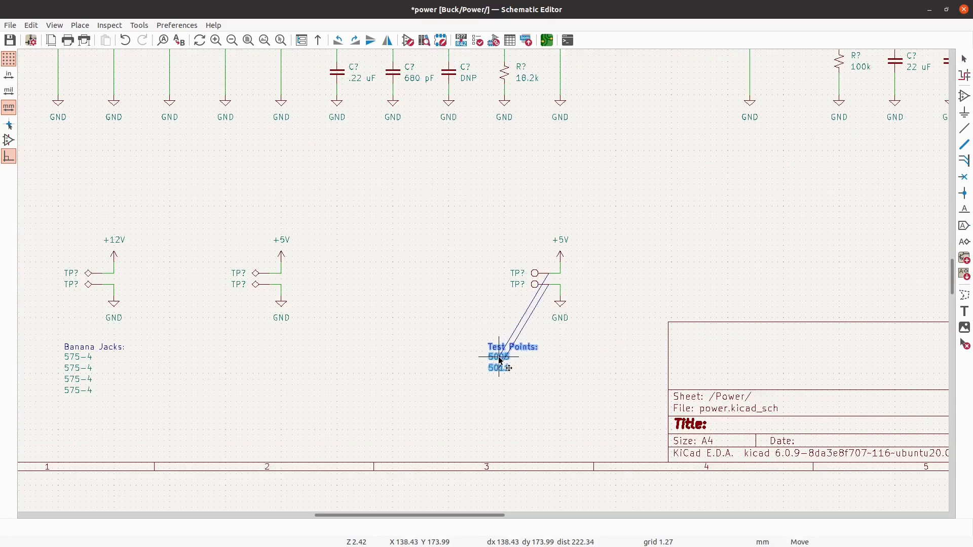
click(524, 361)
key(Escape)
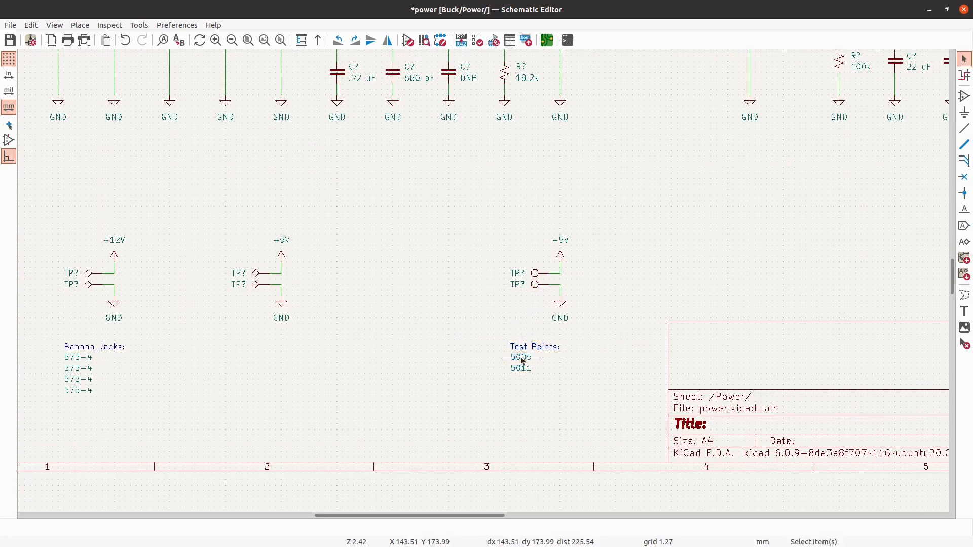
scroll(638, 385, down, 2)
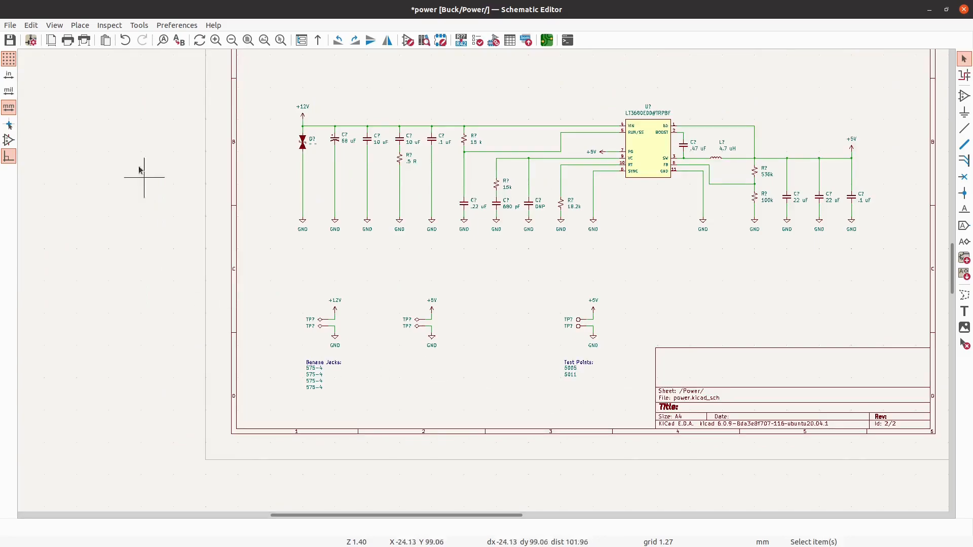
click(9, 40)
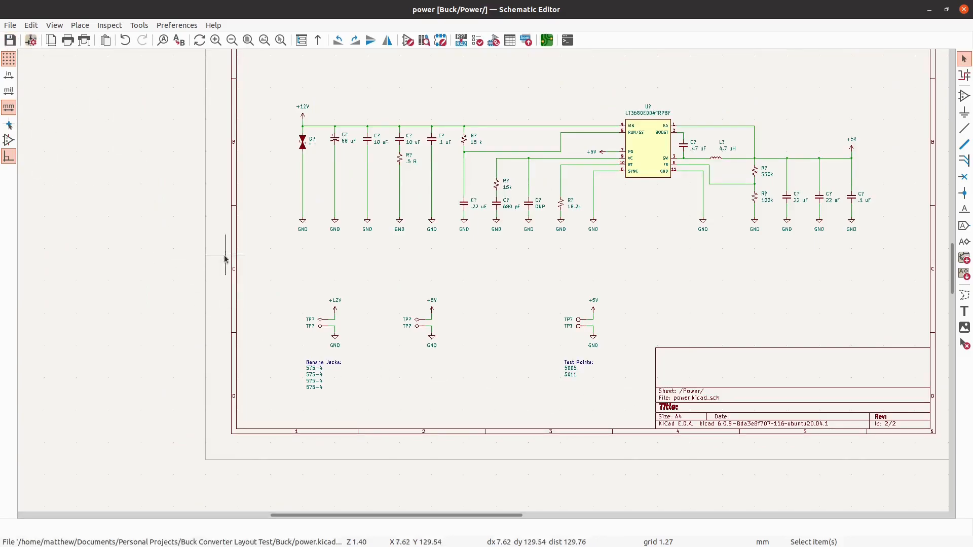
- Move the +5V power symbol off the LT3680's PG wire into the empty area below the converter circuit
scroll(659, 144, up, 2)
scroll(556, 173, up, 1)
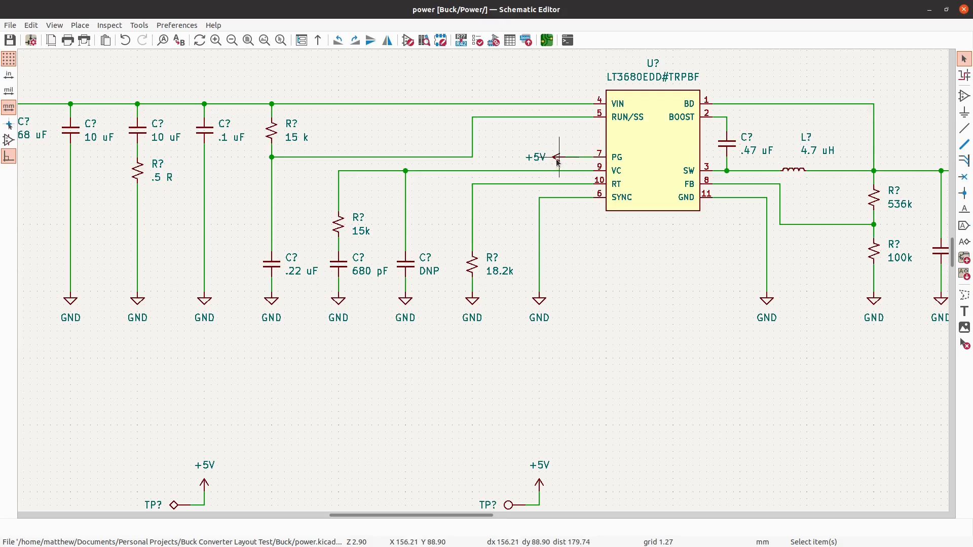
click(557, 161)
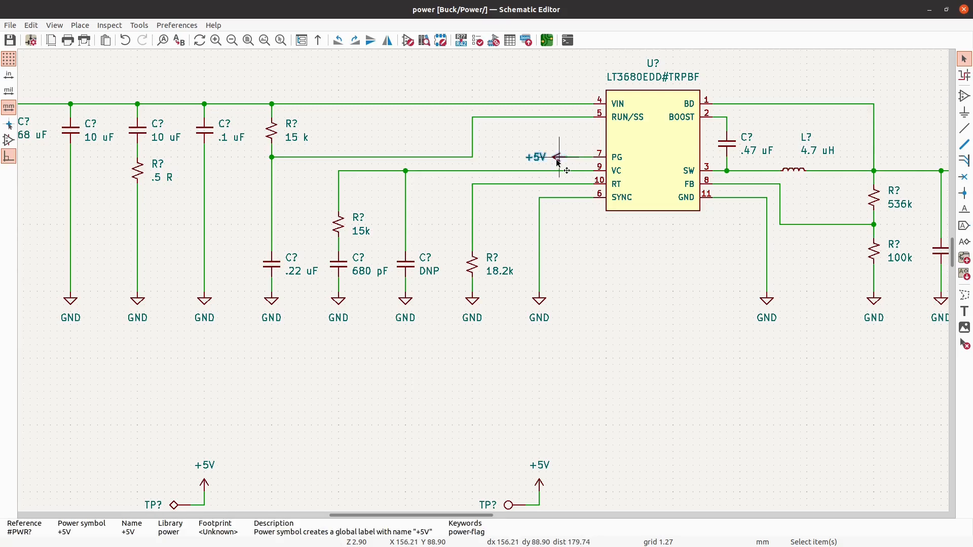
key(m)
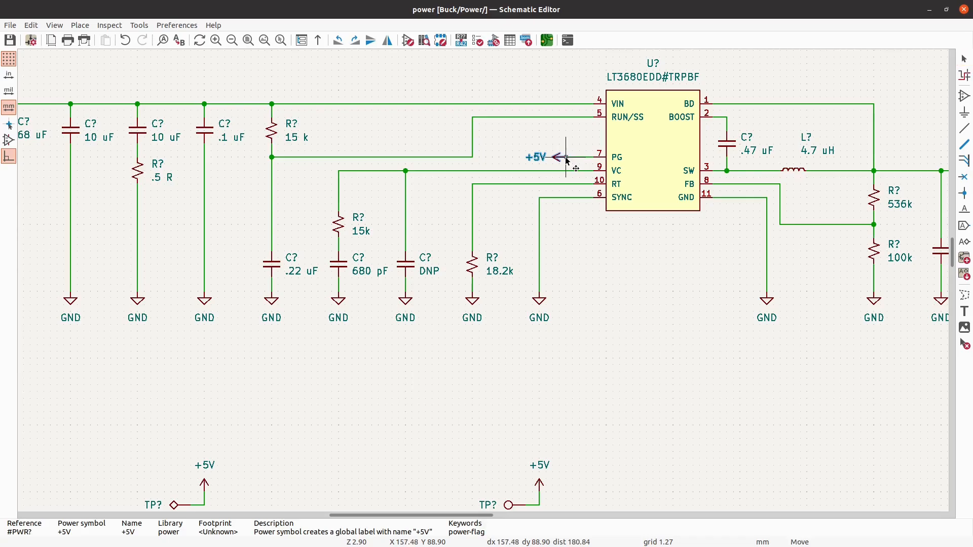
scroll(566, 161, down, 1)
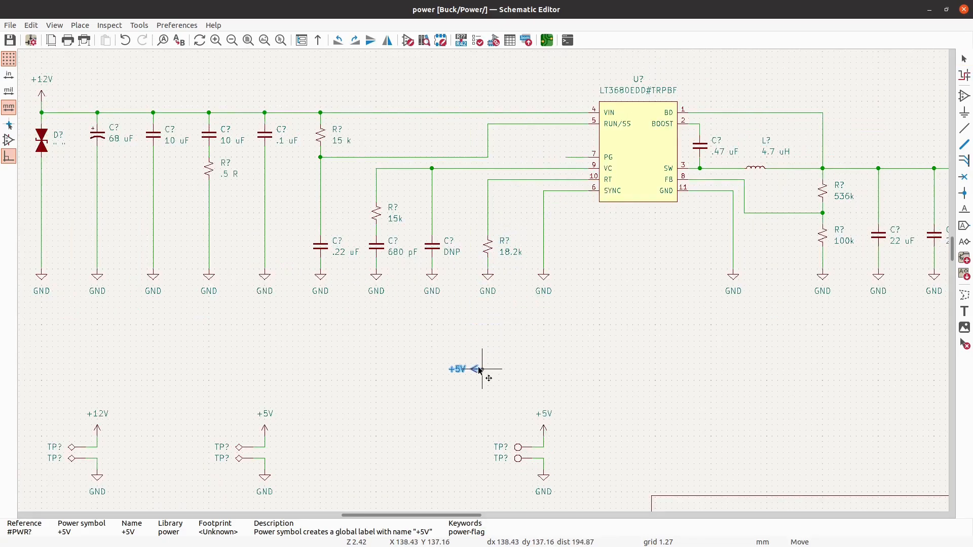
click(439, 360)
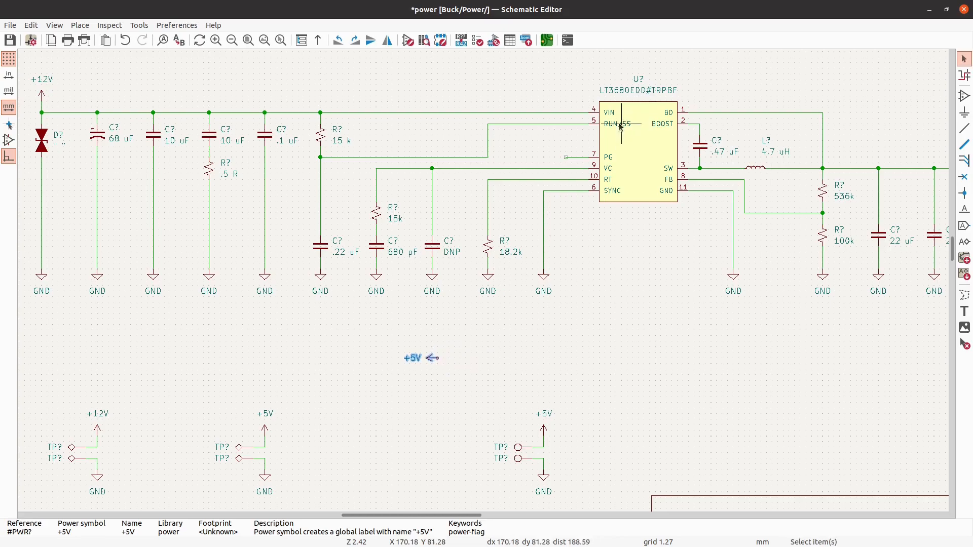
- Delete the leftover wire stub on the LT3680's PG pin
scroll(574, 162, up, 5)
click(576, 160)
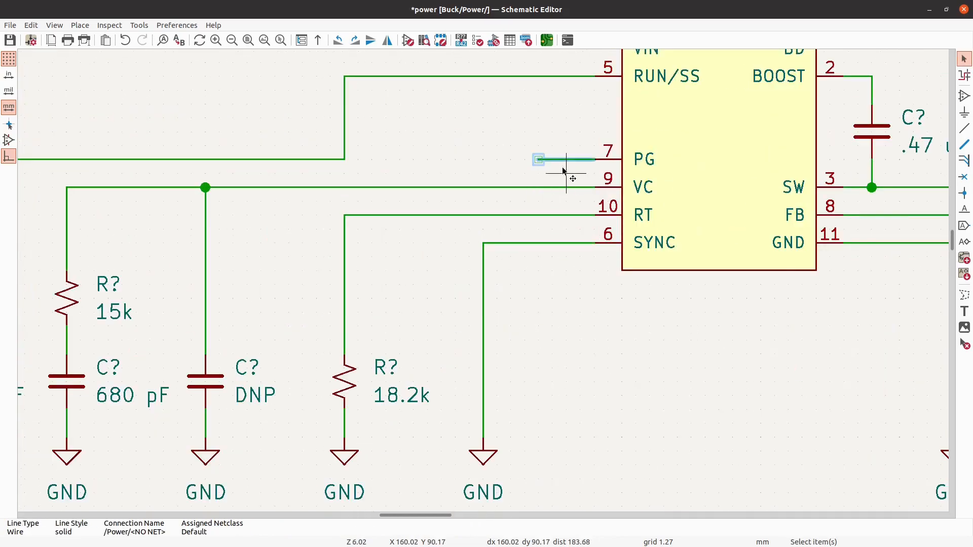
click(564, 171)
- Place a horizontal R_Small_US resistor in line with the PG pin and set its value to 100k
click(965, 96)
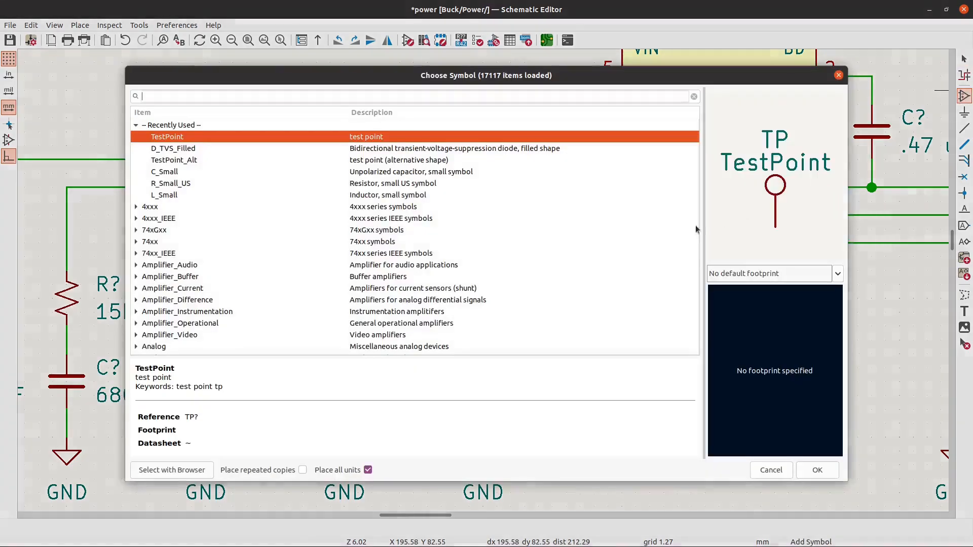
click(248, 183)
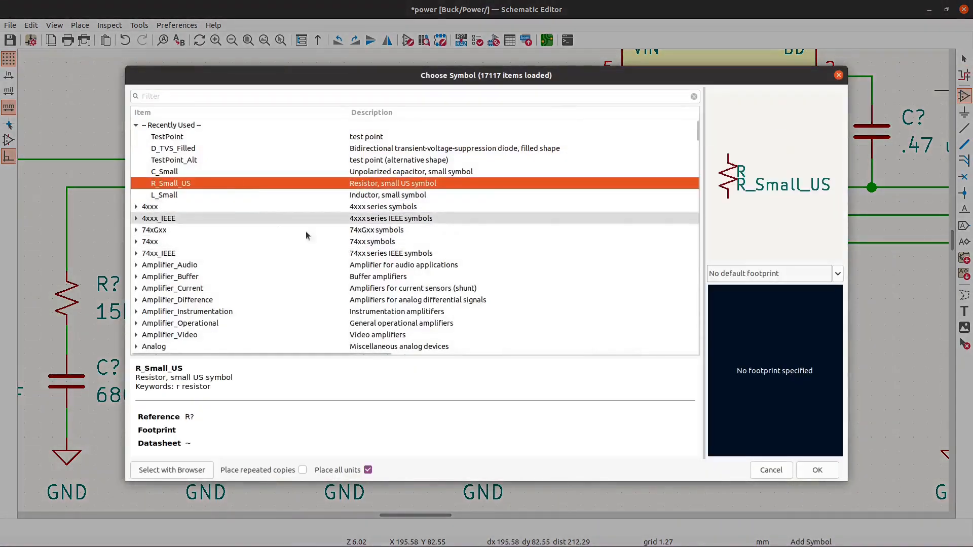
click(818, 470)
key(r)
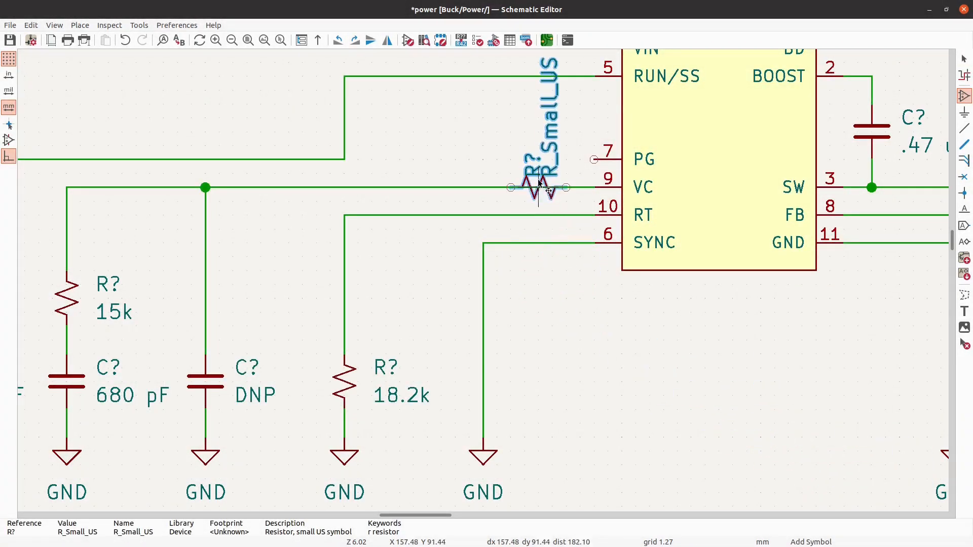
click(541, 161)
key(Escape)
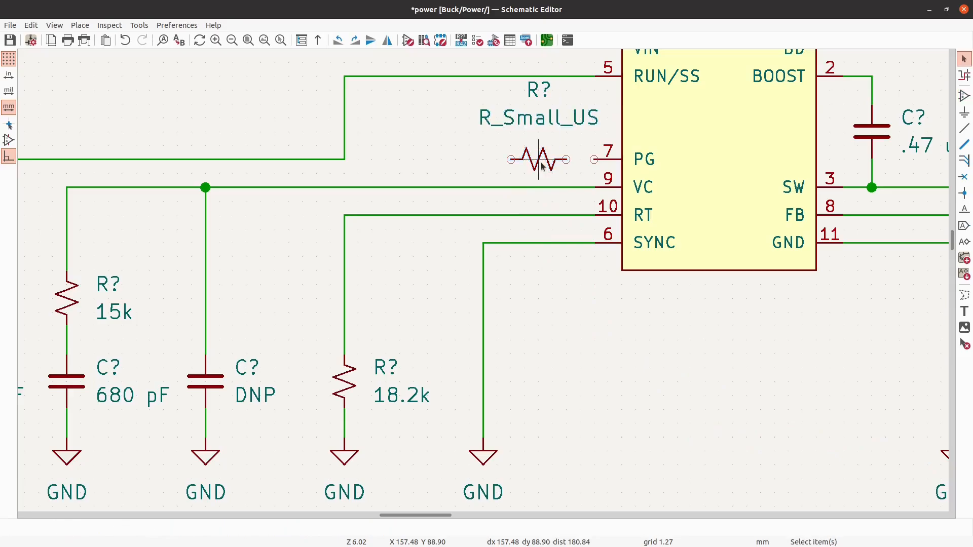
key(v)
text(100k)
key(Return)
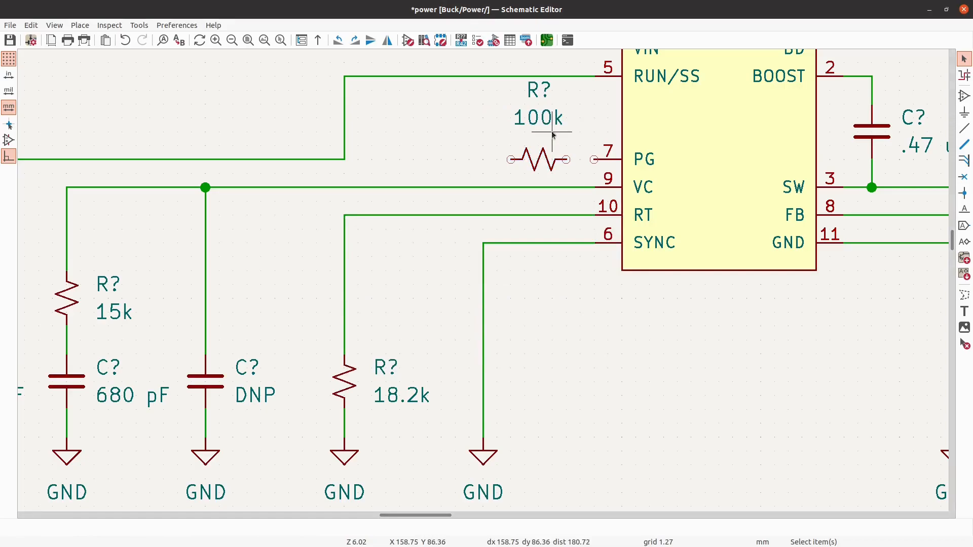
- Shift the 100k resistor away from the PG pin and place the +5V symbol in line at its outer end
click(543, 171)
drag(542, 170, 515, 171)
scroll(515, 171, down, 3)
drag(359, 394, 488, 154)
scroll(508, 125, up, 4)
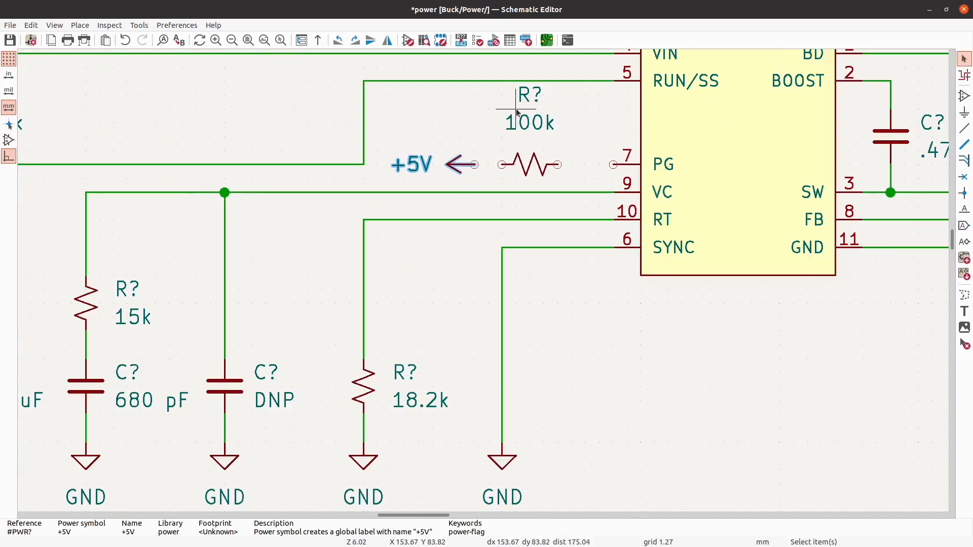
- Reposition the 100k resistor's reference and value beside its two ends and shift the +5V symbol slightly farther out
drag(527, 122, 578, 156)
click(527, 93)
drag(528, 93, 477, 160)
click(436, 186)
mouse_move(436, 186)
mouse_down()
mouse_move(459, 178)
mouse_move(441, 178)
mouse_up()
scroll(441, 179, down, 1)
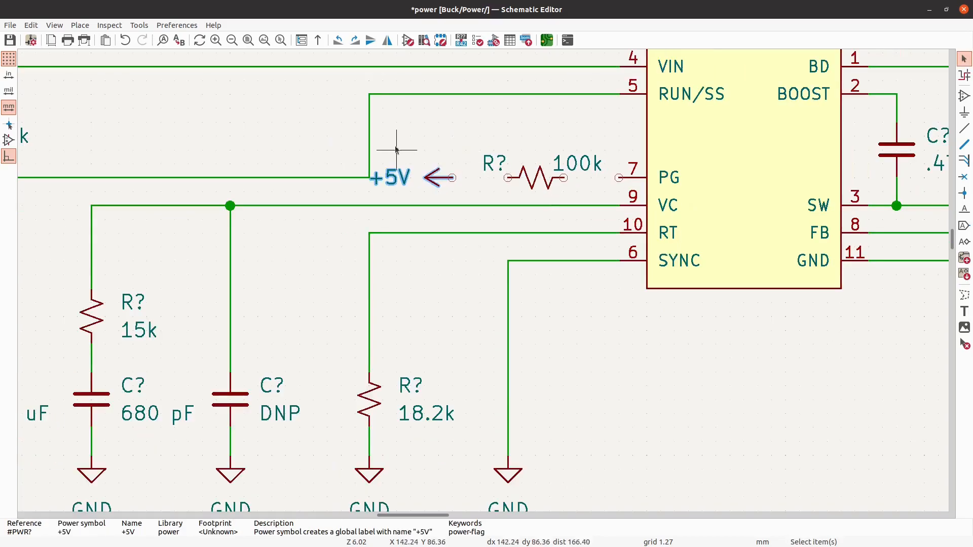
- Move the vertical segment of the RUN/SS wire left into line with the 15k resistor above the 680 pF capacitor
click(366, 130)
drag(371, 133, 234, 182)
click(299, 142)
scroll(299, 142, down, 4)
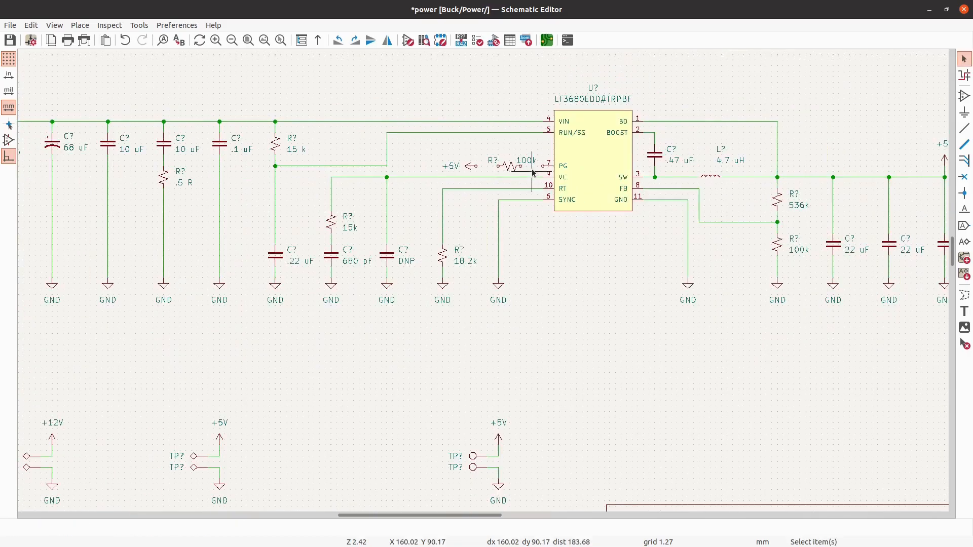
scroll(382, 155, up, 2)
click(393, 159)
drag(393, 159, 299, 195)
click(352, 172)
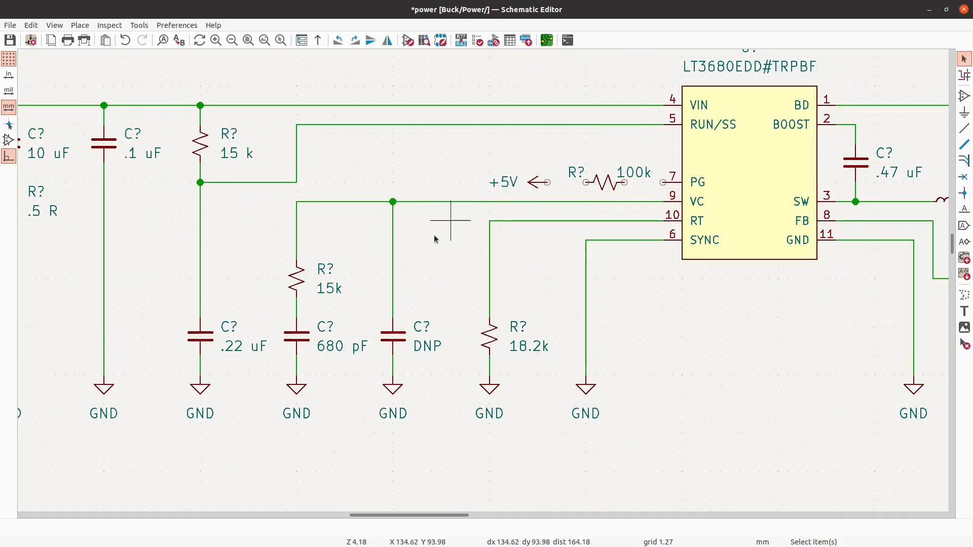
- Move the +5V symbol and 100k resistor together away from the PG pin, aligning the symbol's pin with the 18.2k resistor's column
scroll(487, 206, down, 3)
scroll(550, 208, up, 4)
drag(554, 221, 408, 210)
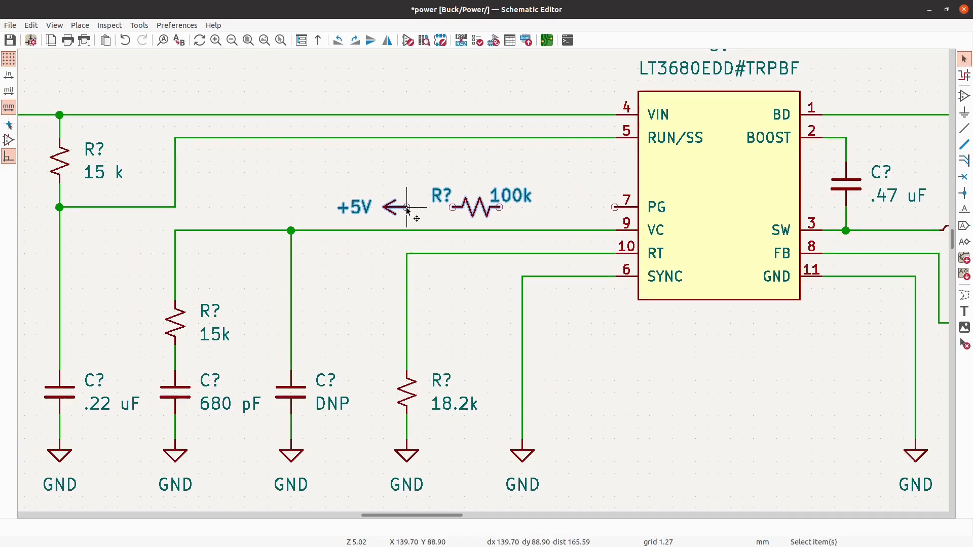
key(Escape)
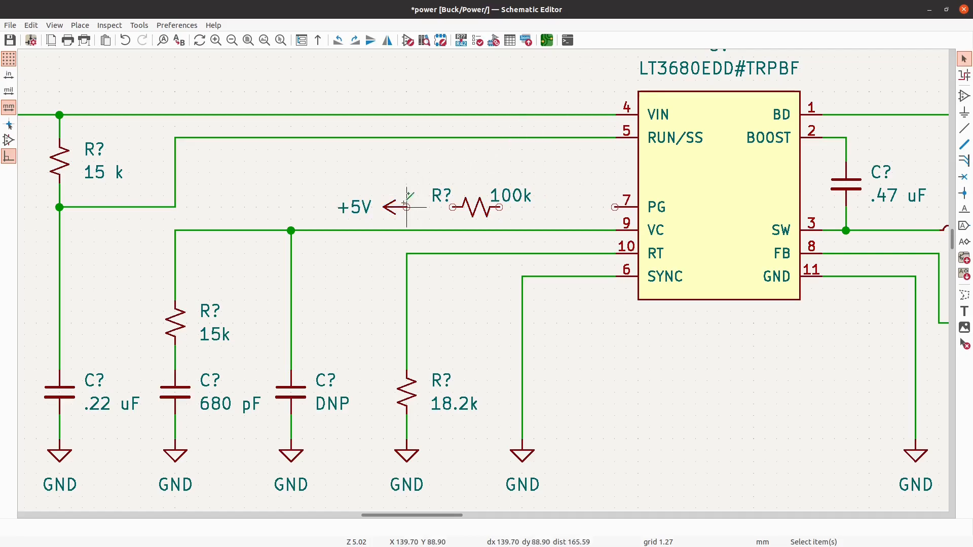
- Wire the +5V symbol to the 100k resistor and connect the resistor's other end to the PG pin
key(w)
click(452, 207)
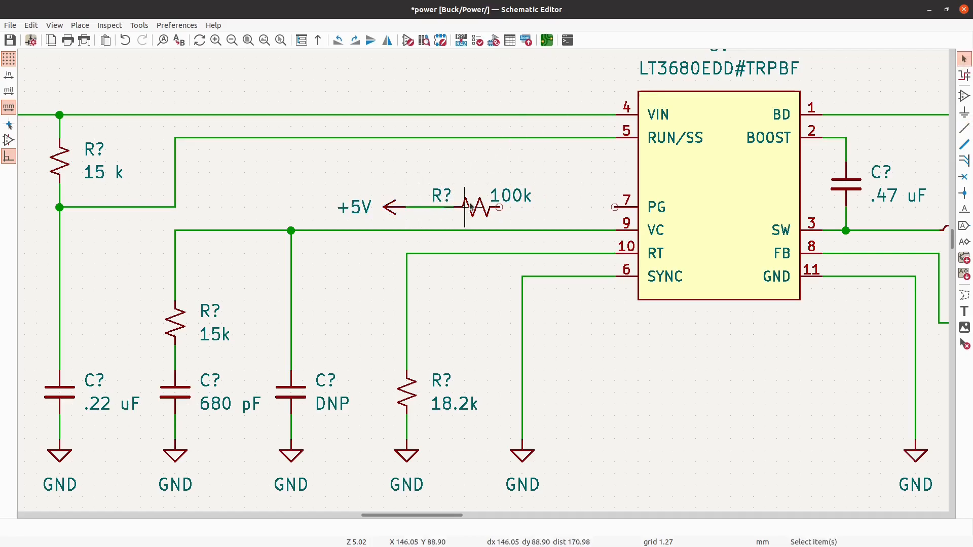
click(499, 207)
click(615, 207)
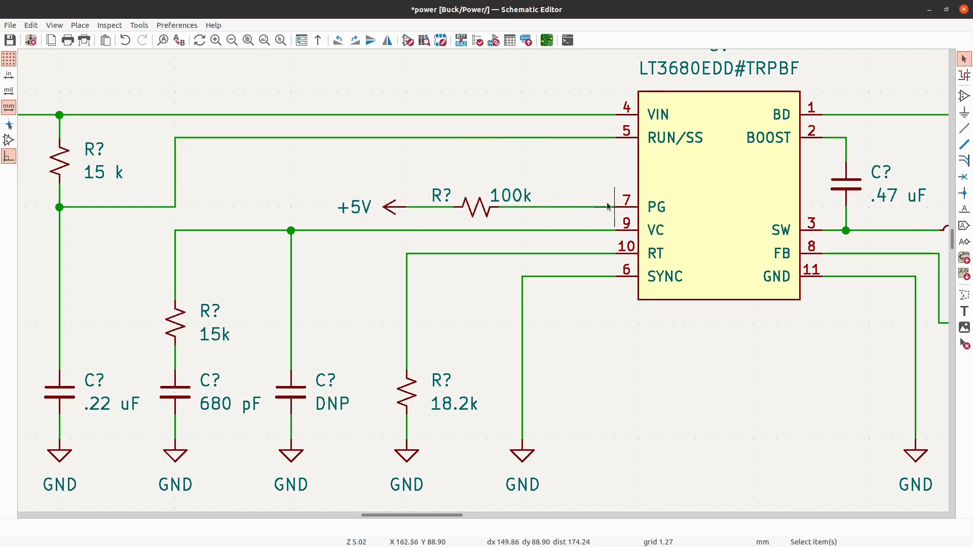
- Add a left-aligned net label PG to the wire between the 100k resistor and pin 7 of the LT3680
scroll(395, 126, down, 3)
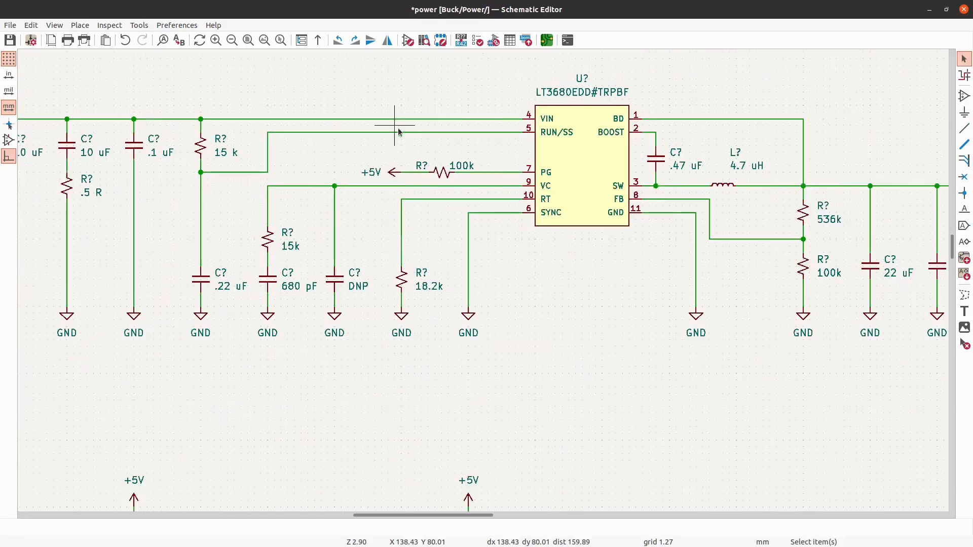
click(963, 208)
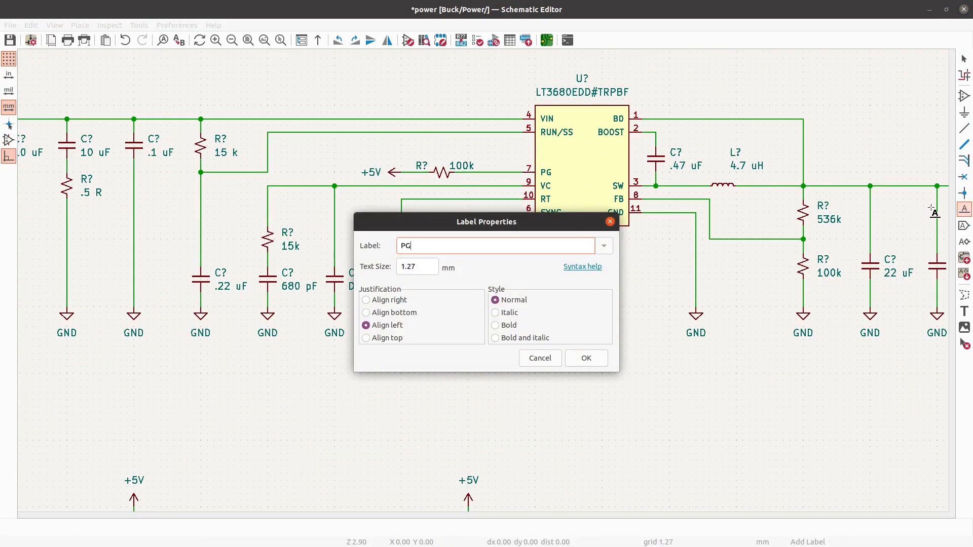
click(587, 358)
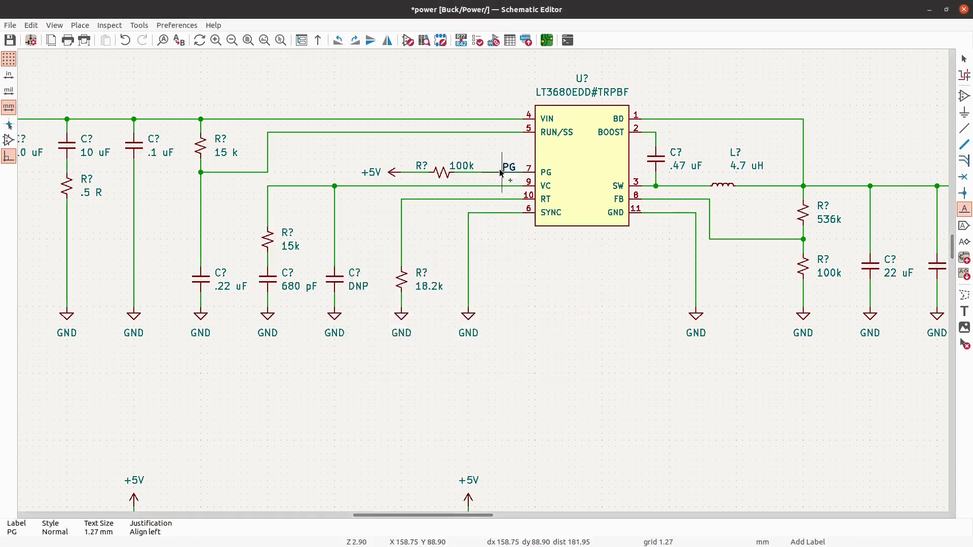
scroll(504, 175, up, 1)
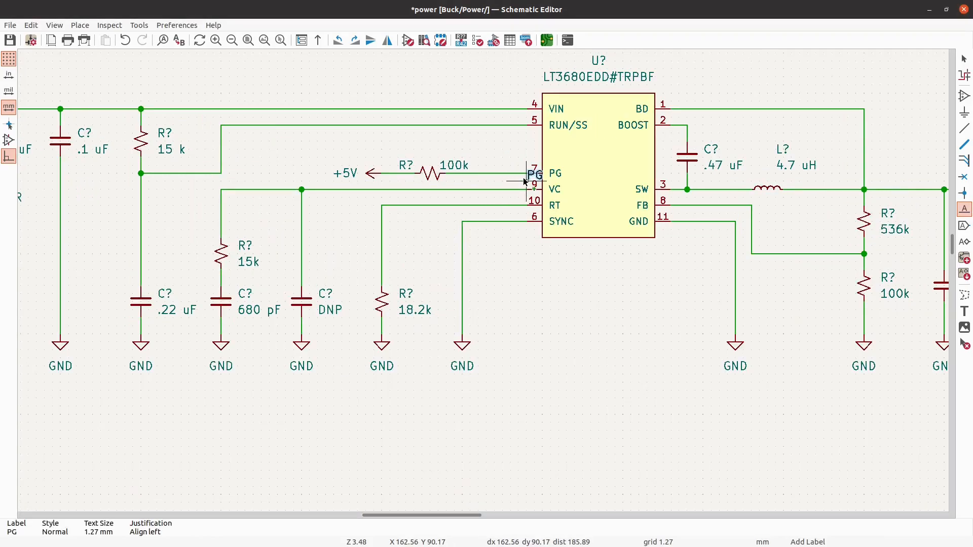
click(497, 174)
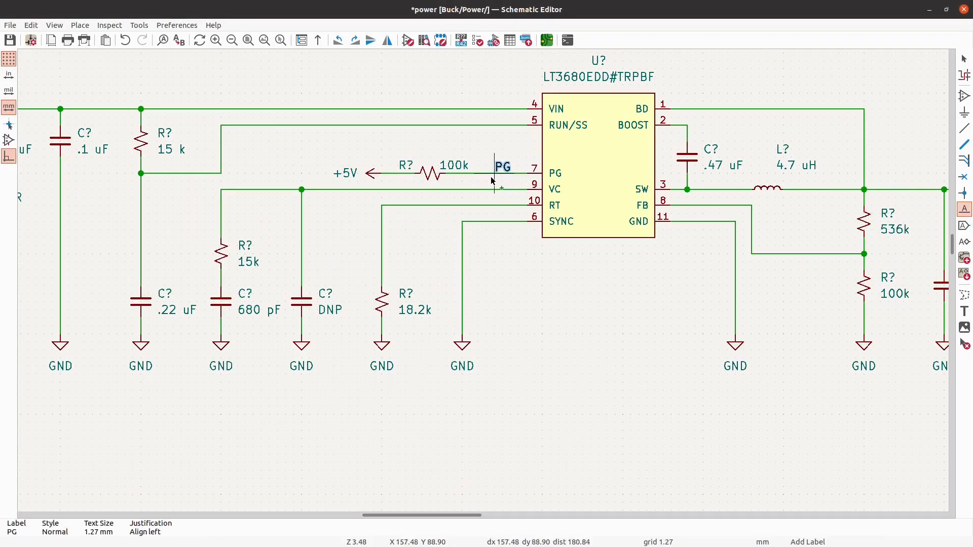
key(Escape)
- Save the completed power schematic sheet
scroll(701, 83, down, 1)
scroll(592, 120, down, 3)
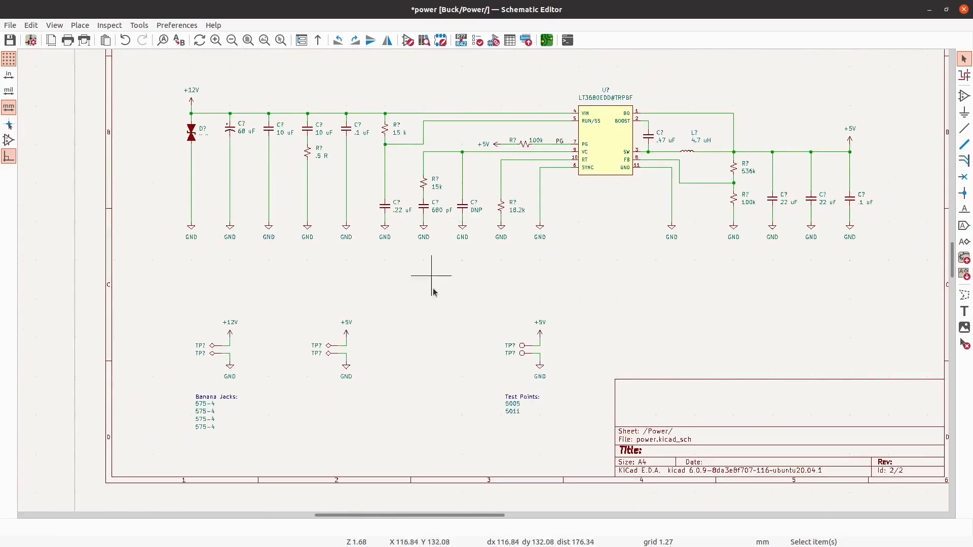
scroll(292, 228, down, 3)
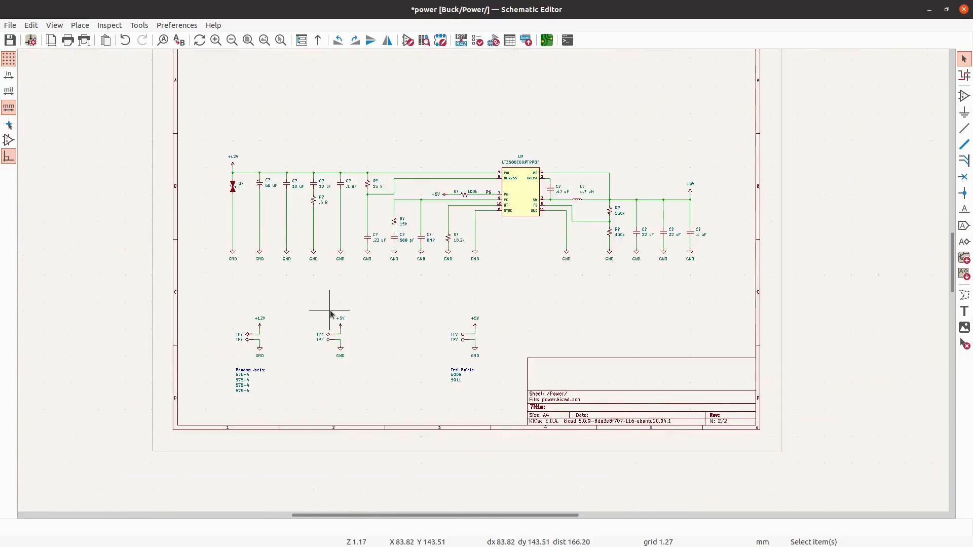
click(10, 40)
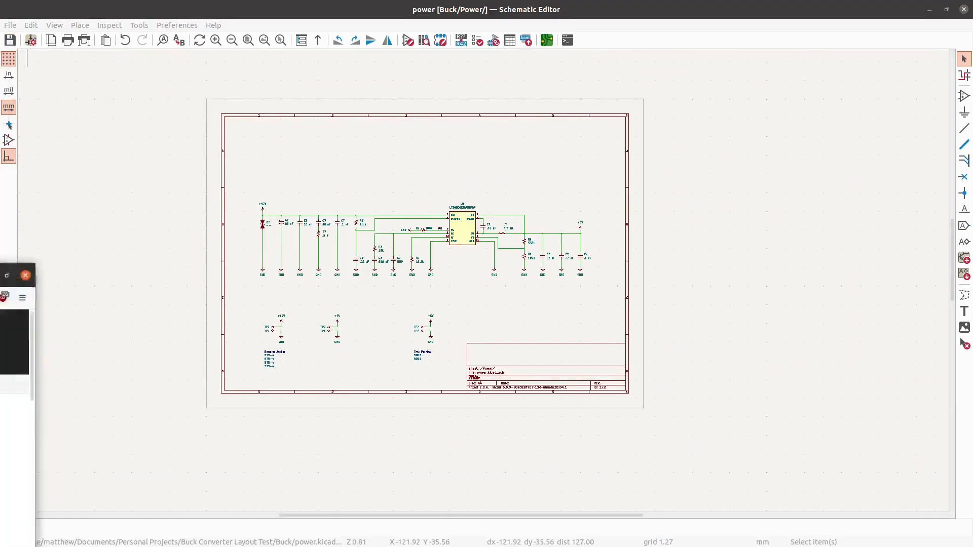
- Switch to Digi-Key in the browser, search for "linear regulator" and open the Voltage Regulators - Linear category
drag(0, 239, 591, 4)
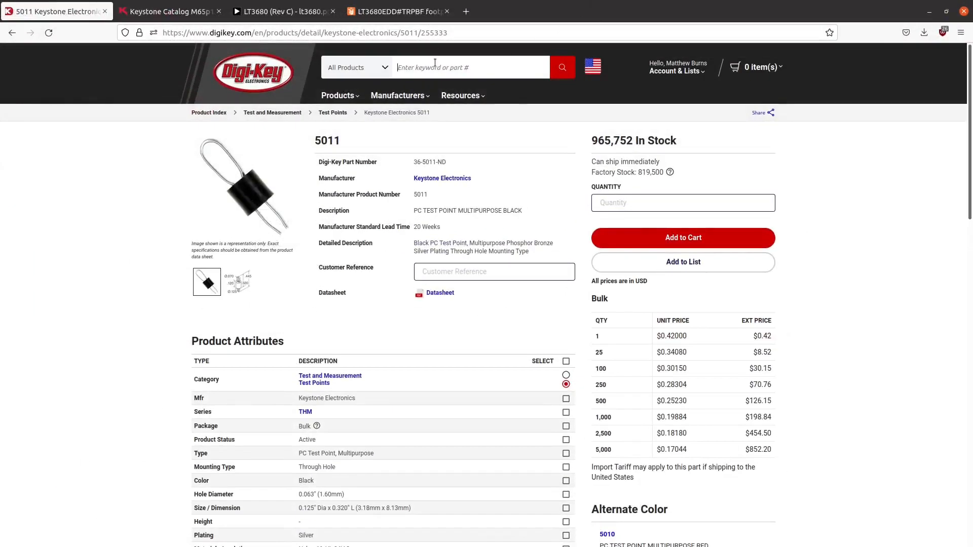
text(linear regulator)
key(Return)
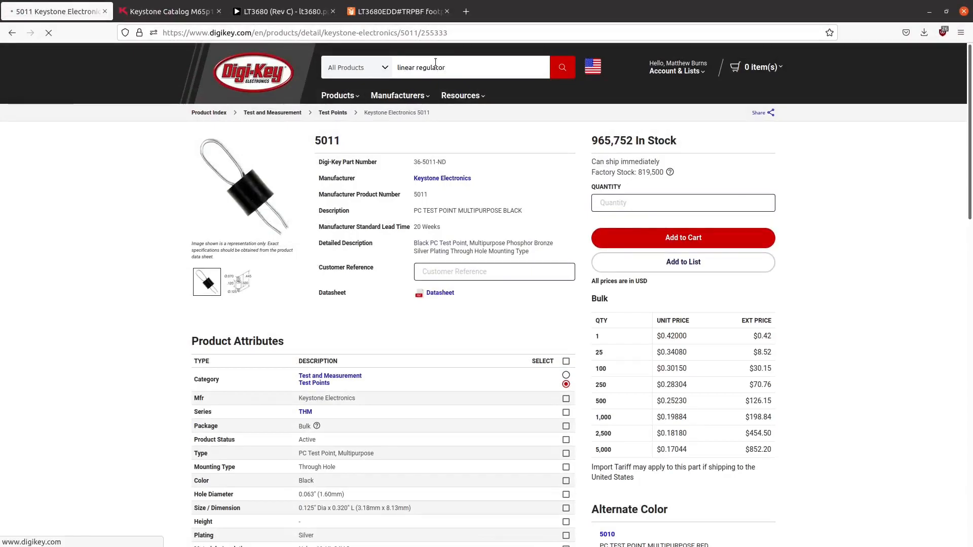
mouse_move(554, 4)
mouse_down()
mouse_move(630, 459)
mouse_move(606, 117)
mouse_move(558, 4)
mouse_up()
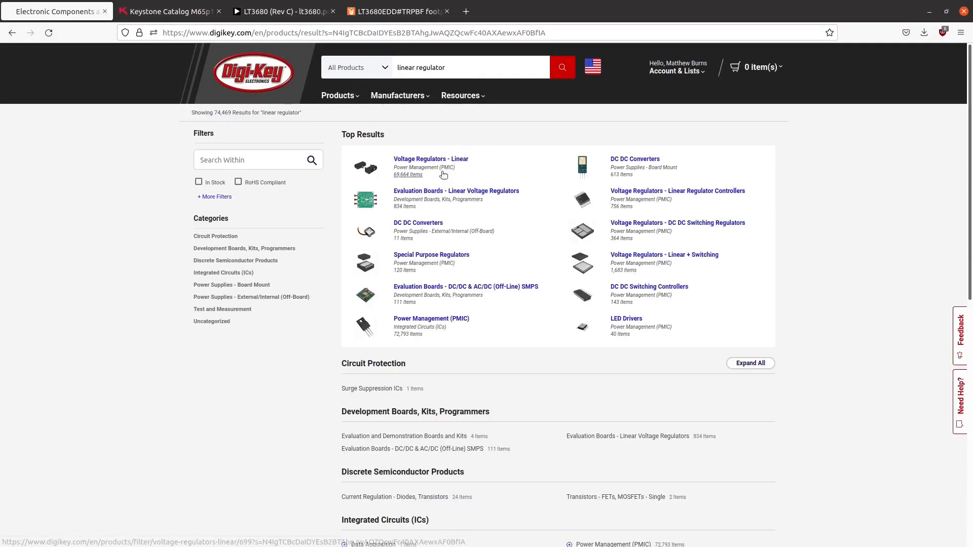
click(441, 160)
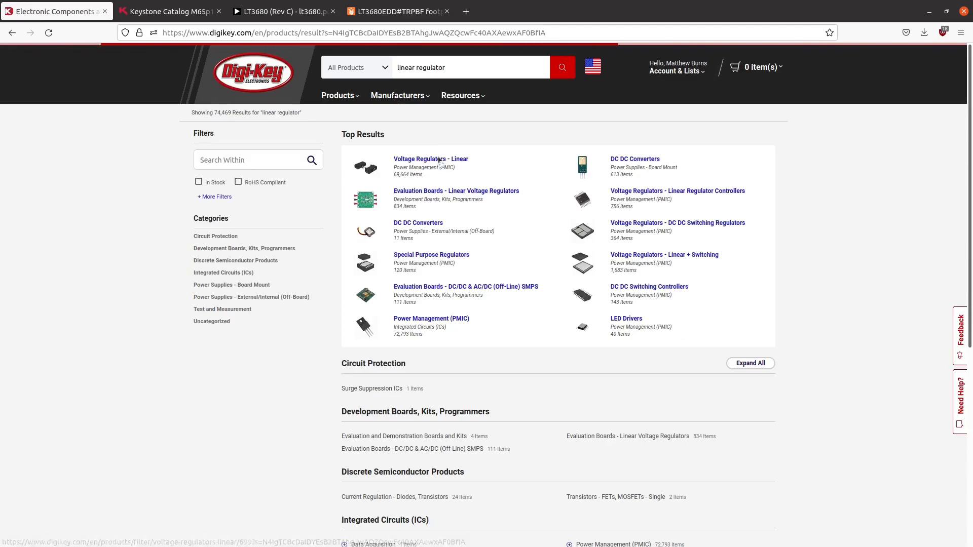
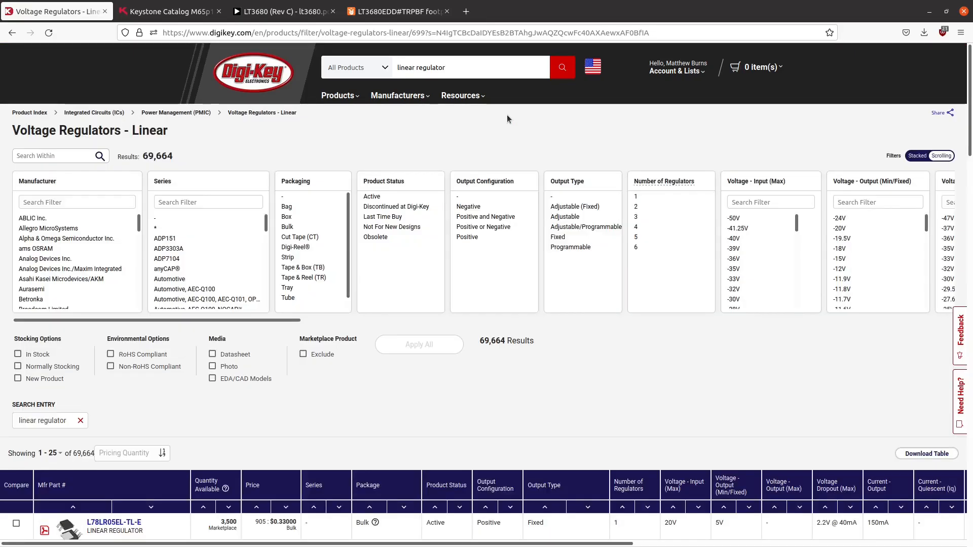
- Filter to active, in-stock, non-marketplace parts with EDA/CAD models, one regulator, and an Adjustable (Fixed) or Fixed output type
click(388, 198)
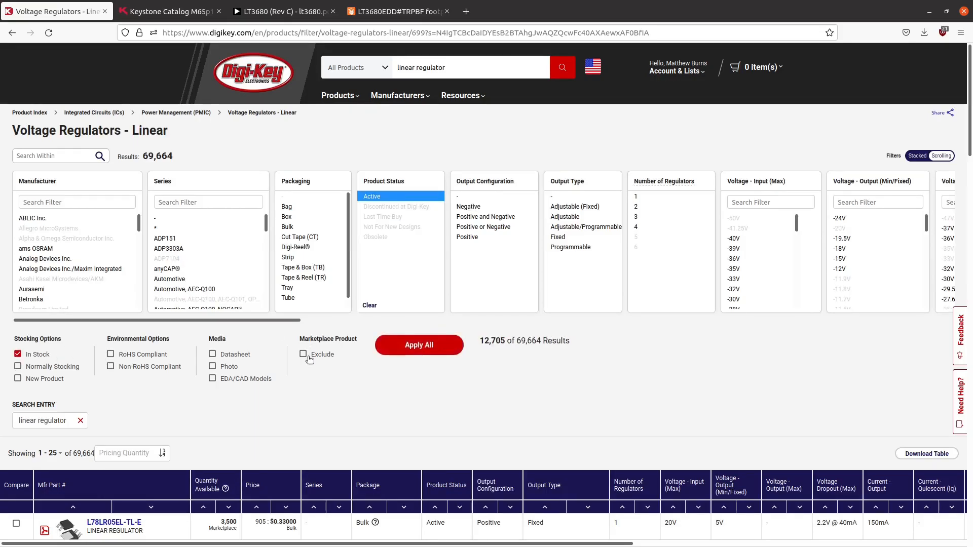
click(255, 383)
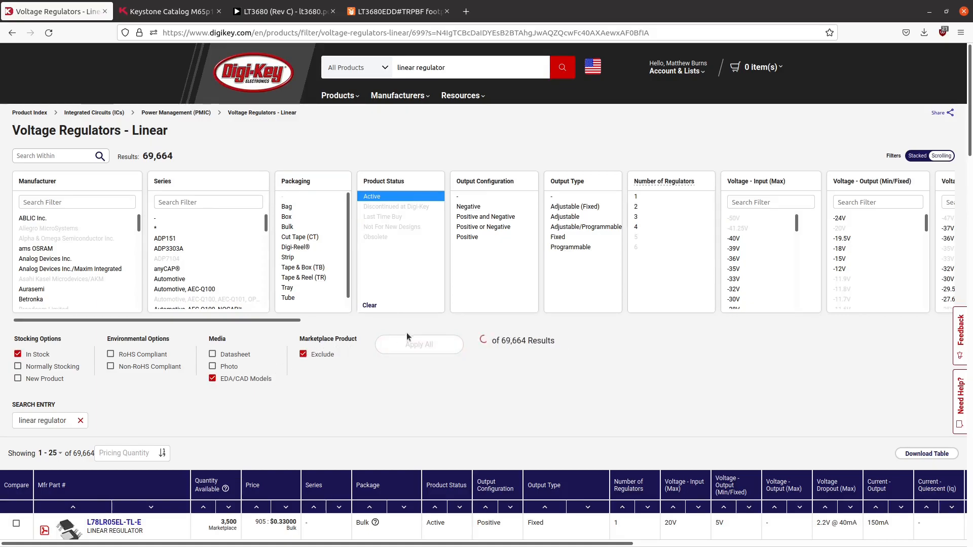
click(595, 211)
click(638, 199)
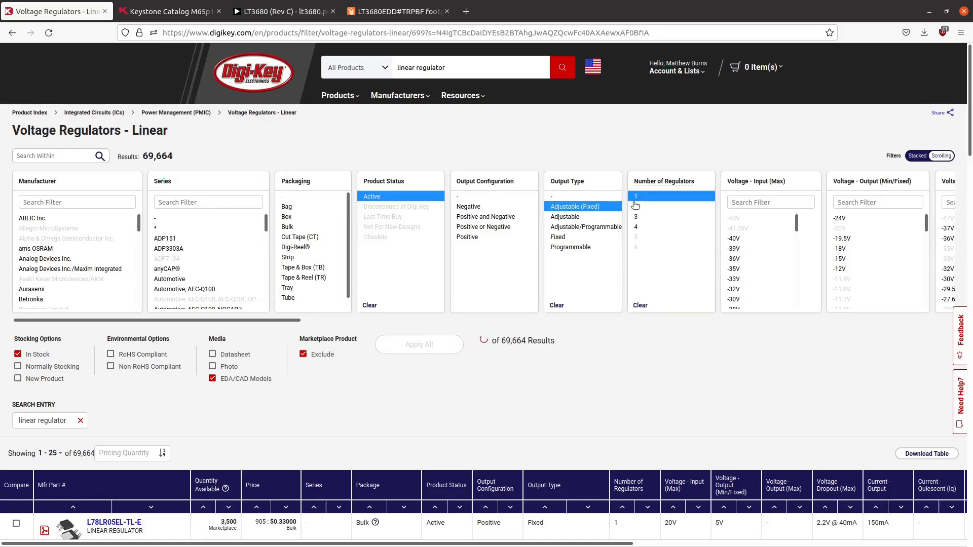
click(565, 237)
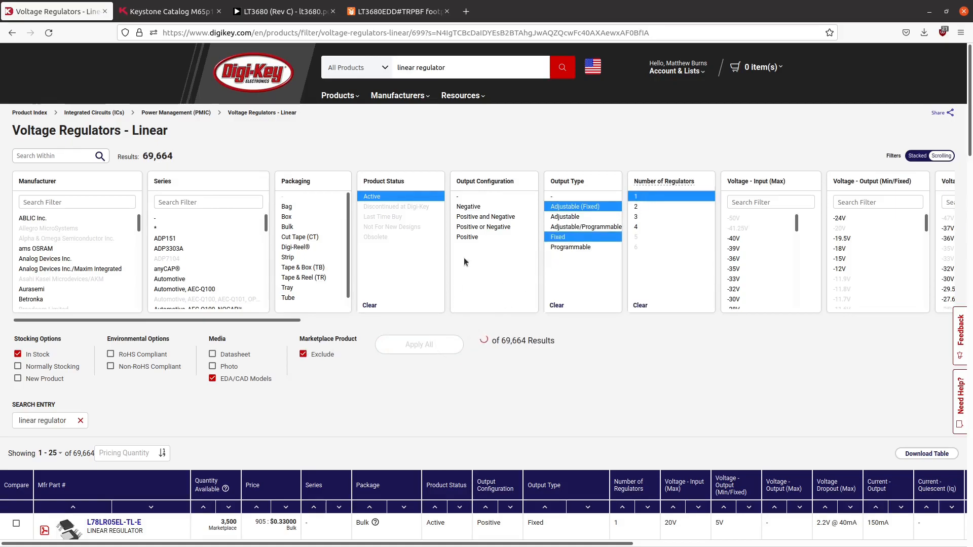
drag(482, 218, 456, 313)
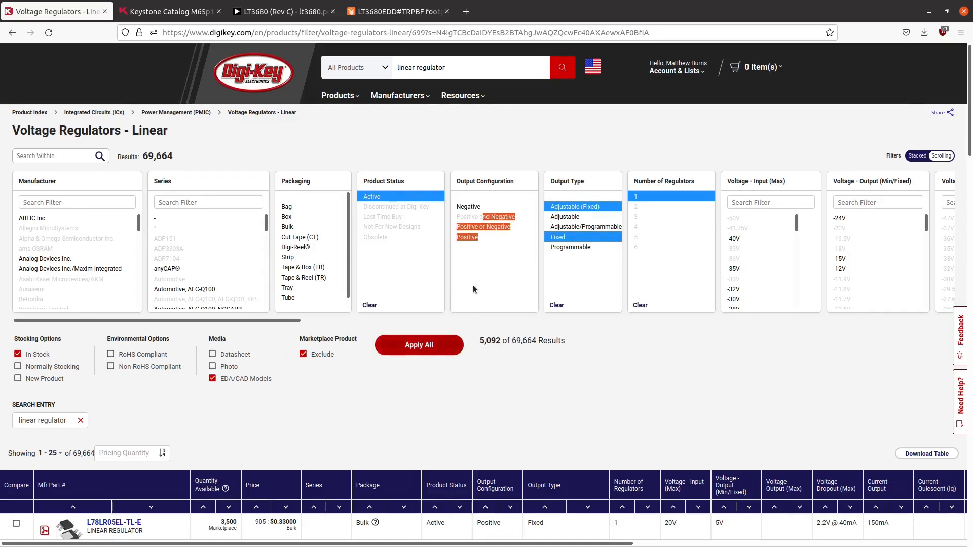
click(449, 347)
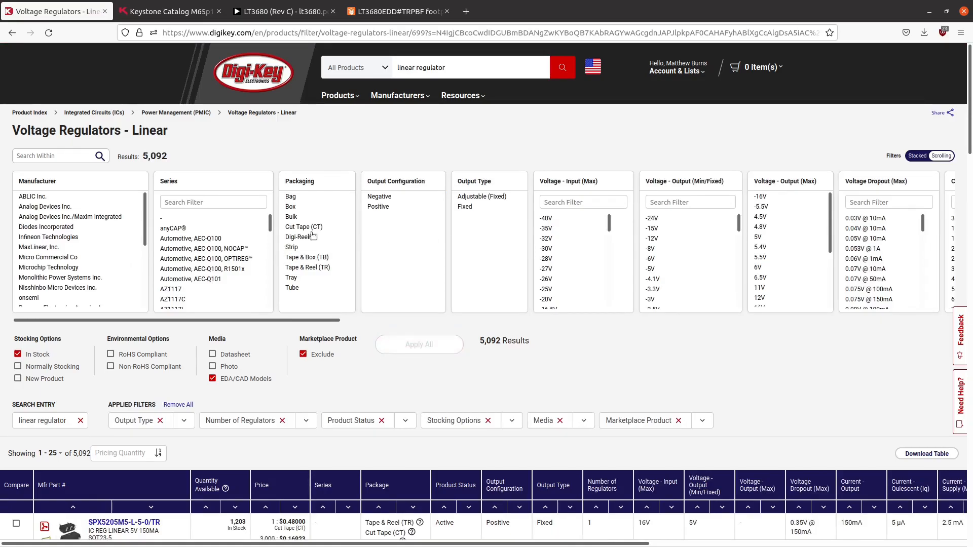
- Narrow the linear regulators to the Positive output configuration and a 3.3V minimum/fixed output voltage
click(376, 207)
scroll(661, 245, down, 1)
scroll(661, 246, down, 5)
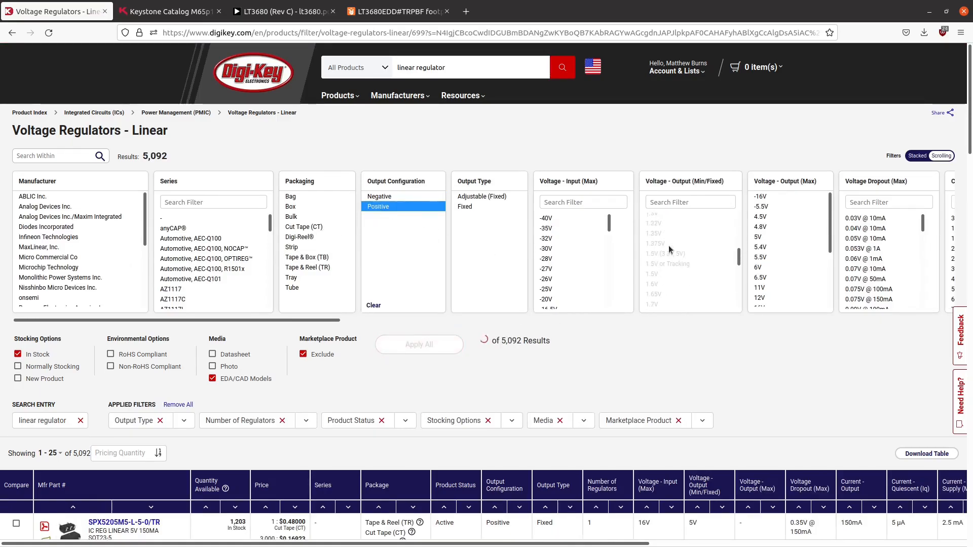
scroll(668, 245, down, 4)
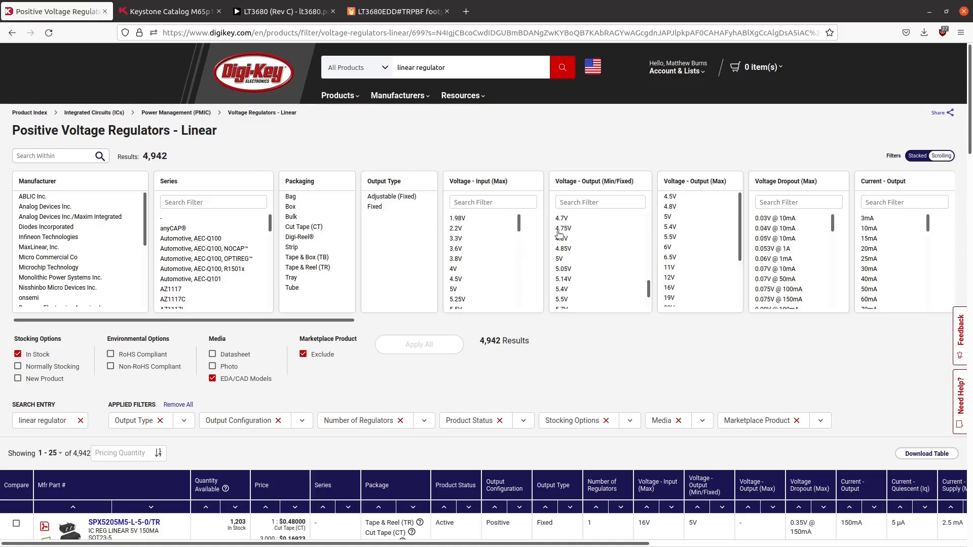
scroll(595, 242, up, 3)
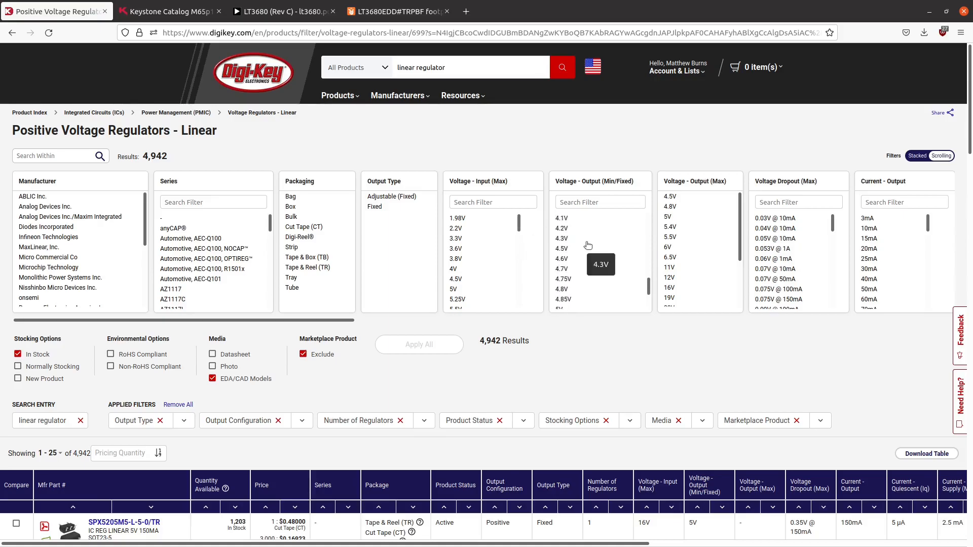
scroll(588, 249, up, 5)
click(569, 223)
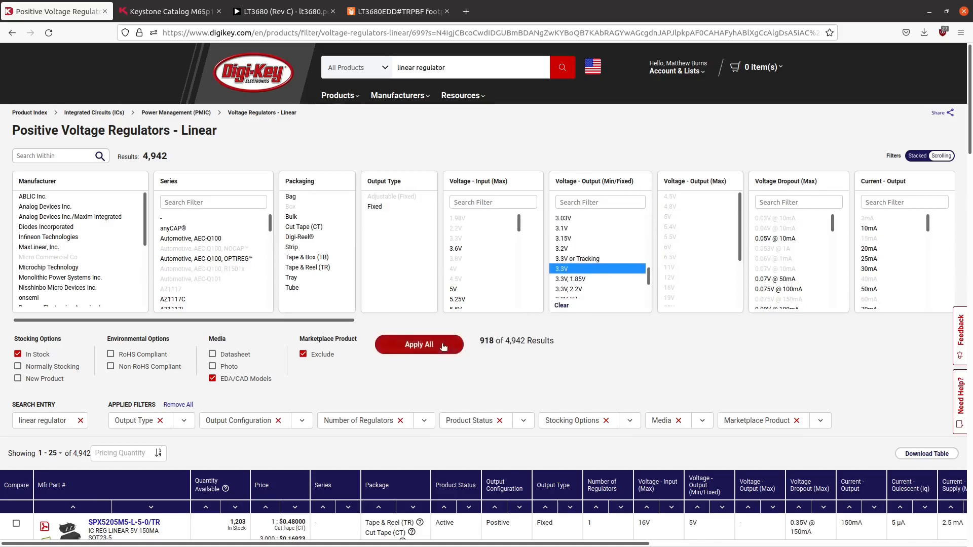
click(446, 350)
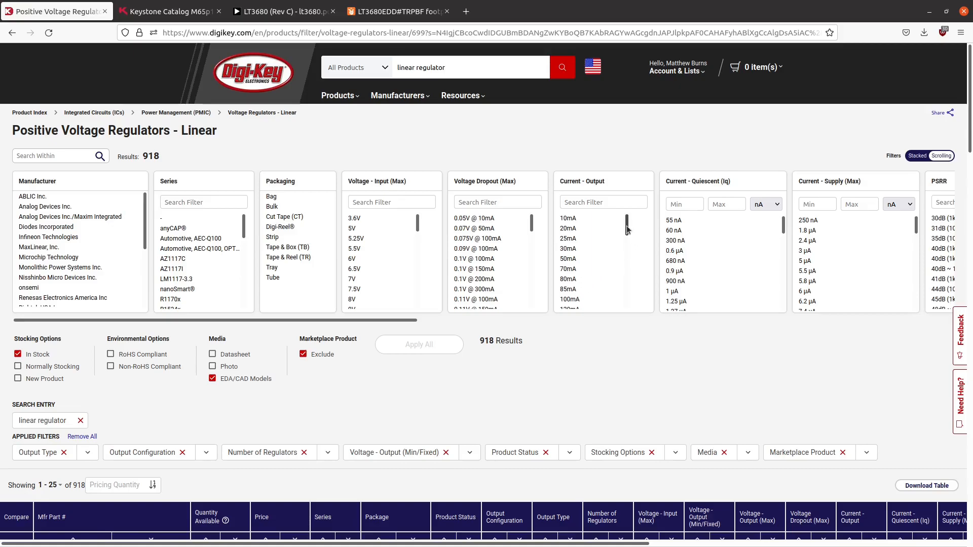
- Apply an output current filter covering 2A, 3A, 5A, 7A and 7.5A
drag(627, 229, 633, 290)
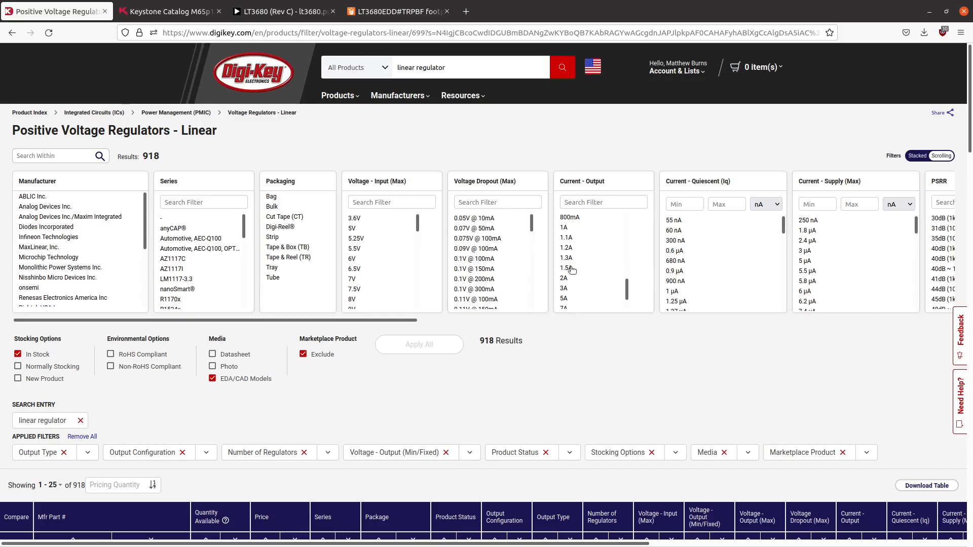
scroll(570, 288, down, 1)
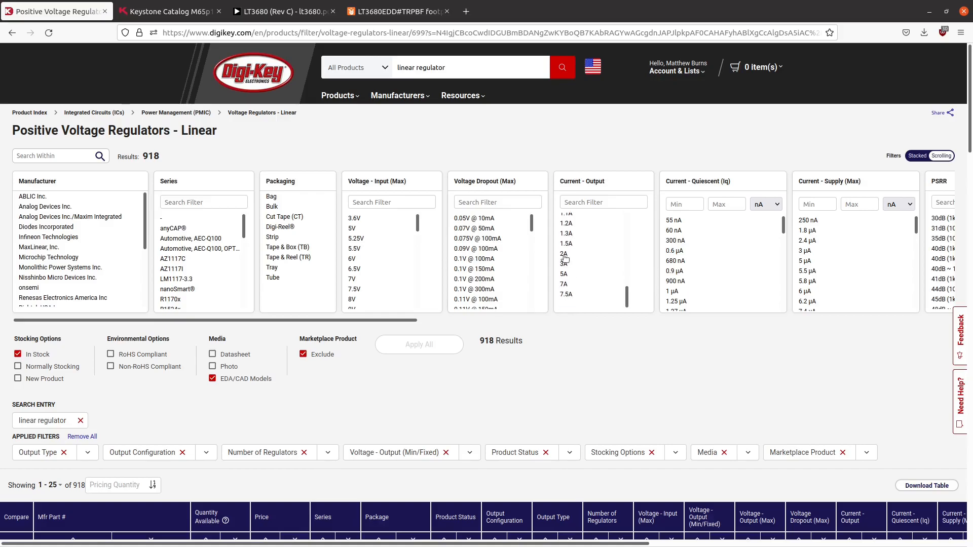
drag(565, 253, 566, 294)
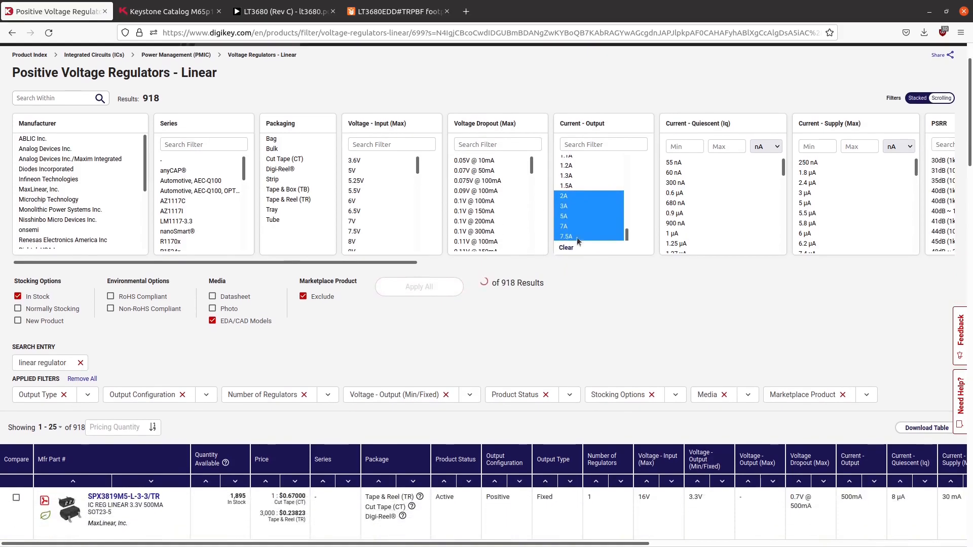
scroll(528, 251, down, 3)
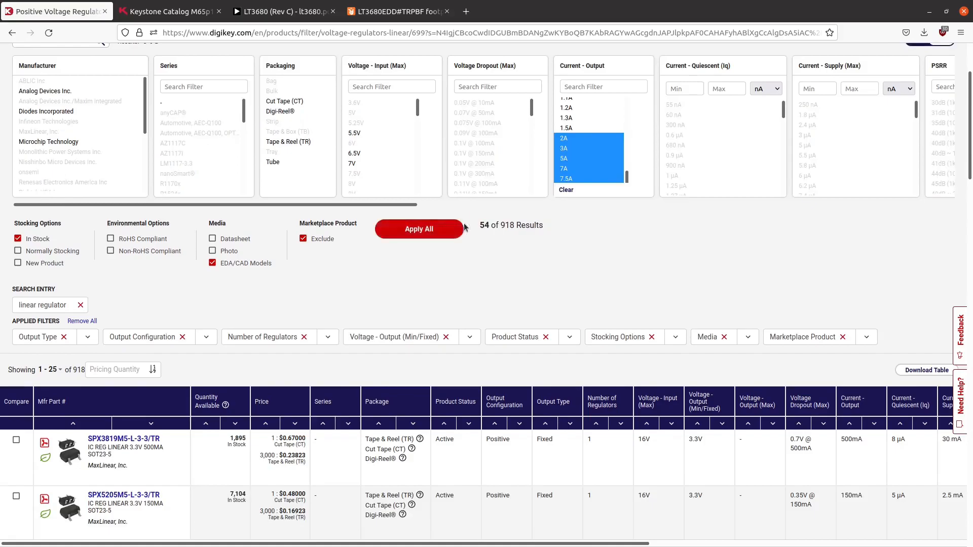
click(449, 233)
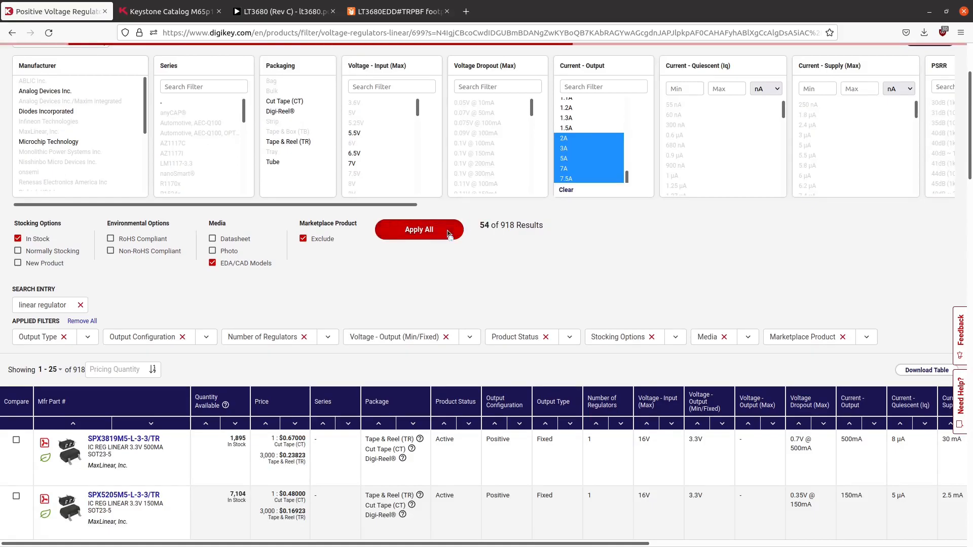
- Filter the regulators to those whose control features are Enable only
scroll(468, 332, down, 4)
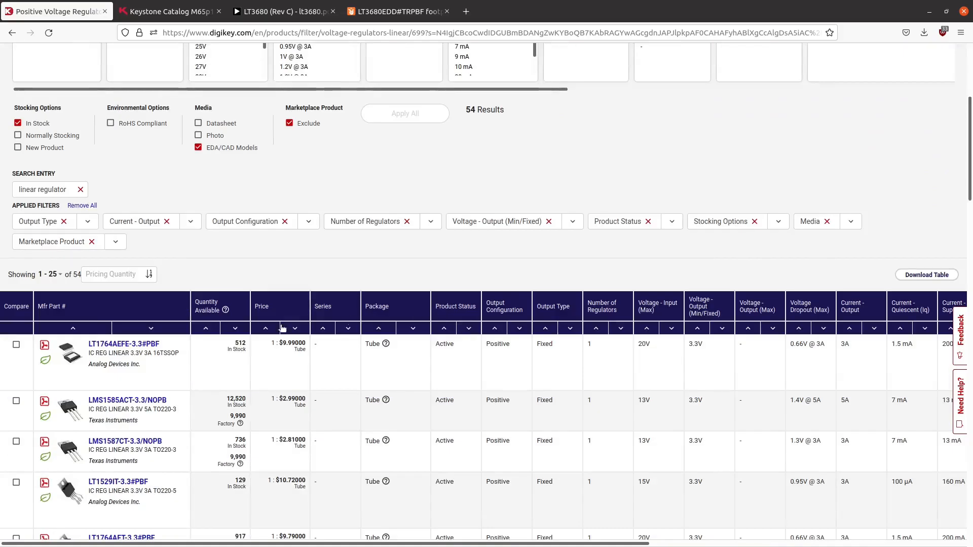
scroll(126, 353, down, 5)
scroll(163, 365, up, 2)
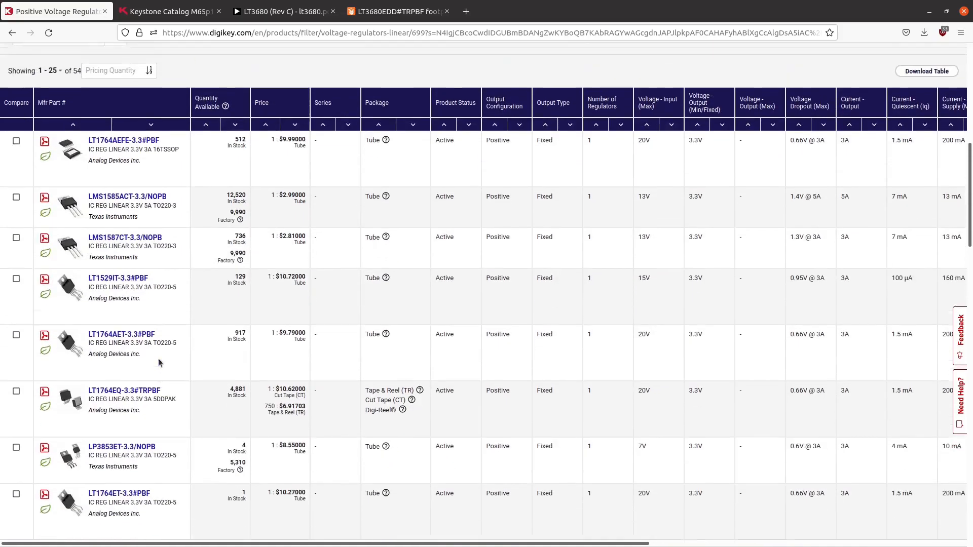
scroll(168, 367, up, 6)
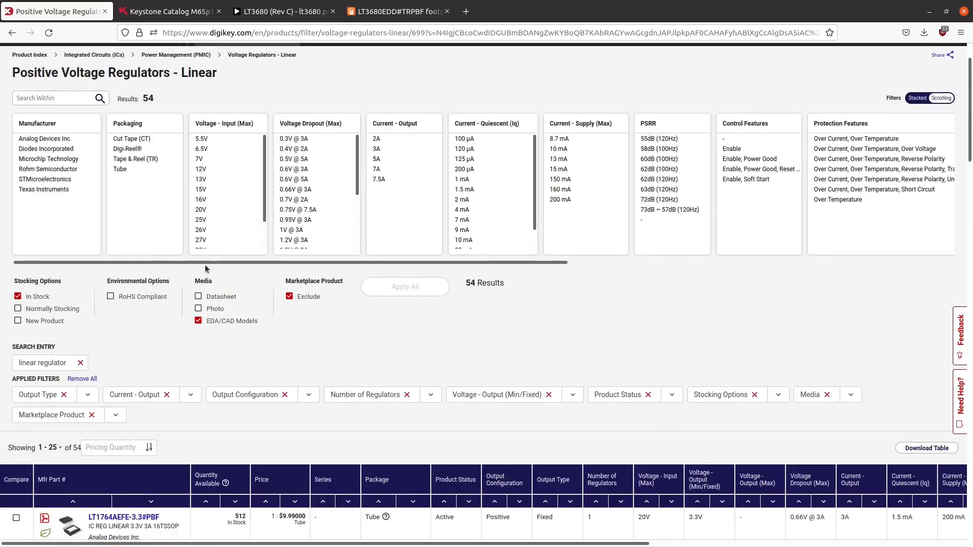
drag(352, 262, 723, 275)
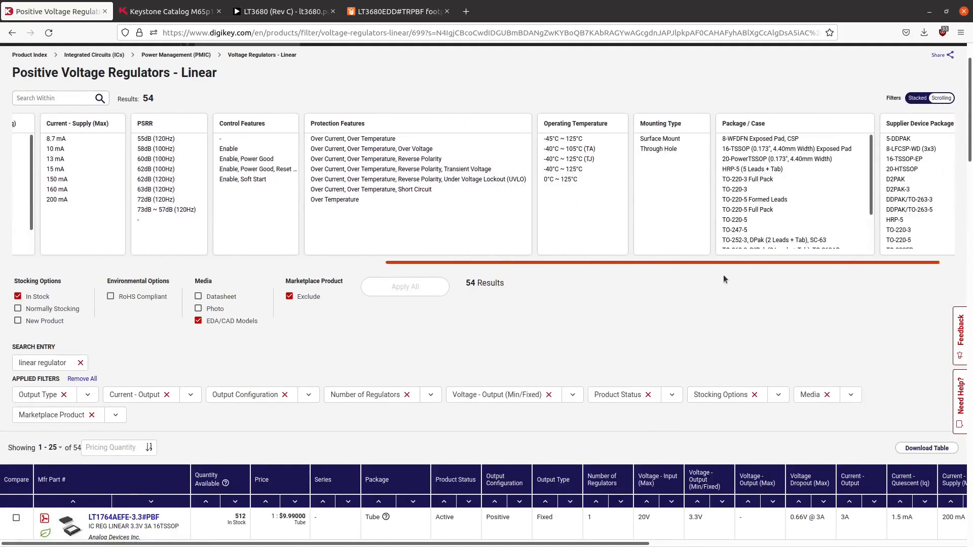
click(277, 156)
ctrl+click(264, 150)
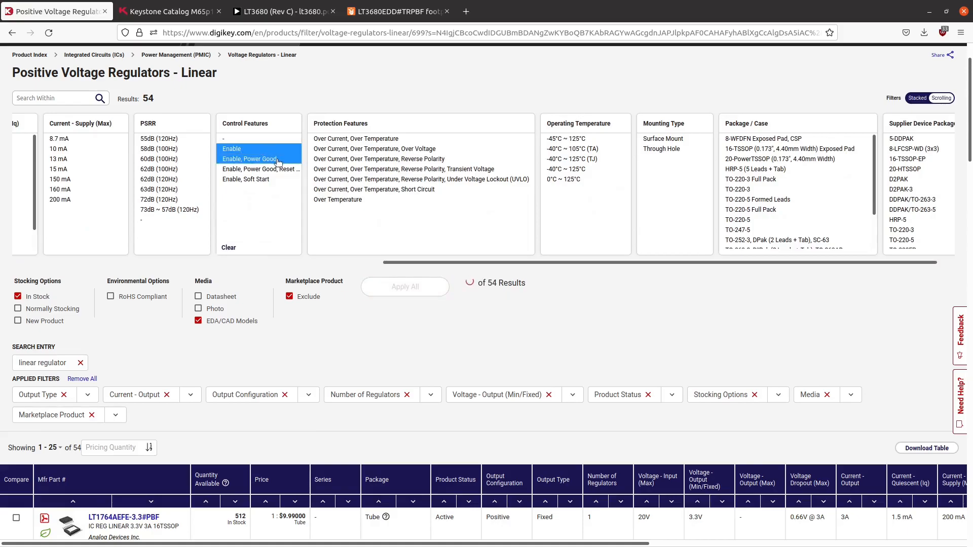
ctrl+click(276, 159)
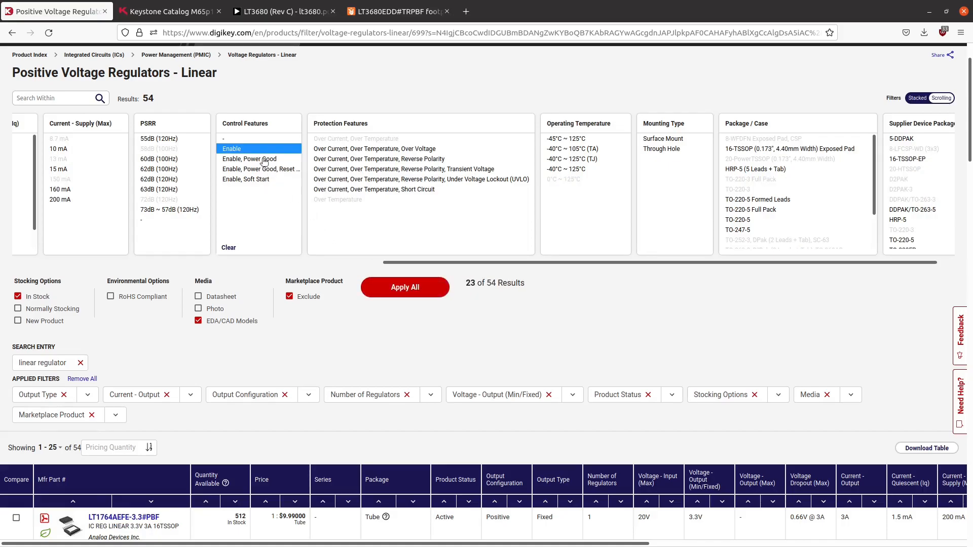
click(408, 292)
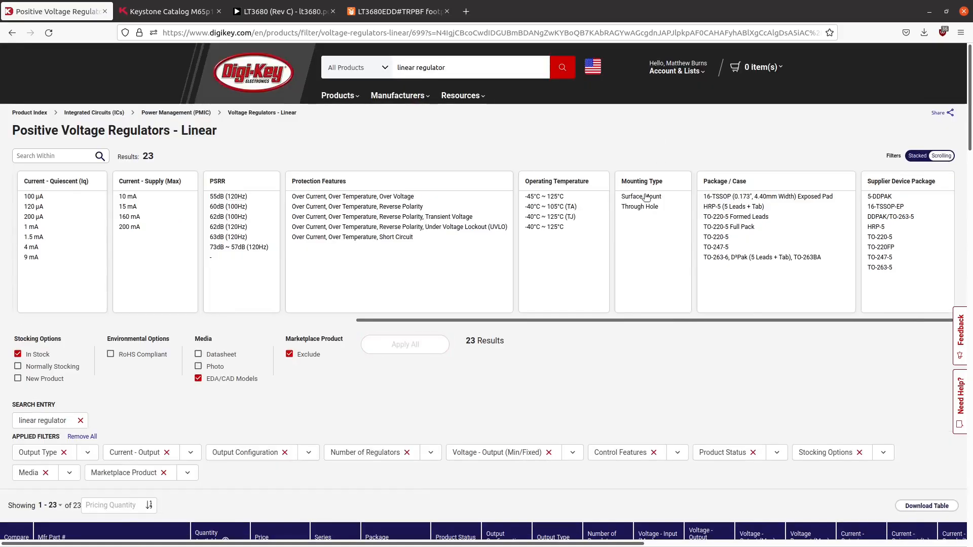
- Restrict the regulators to the Surface Mount mounting type
click(643, 196)
click(431, 343)
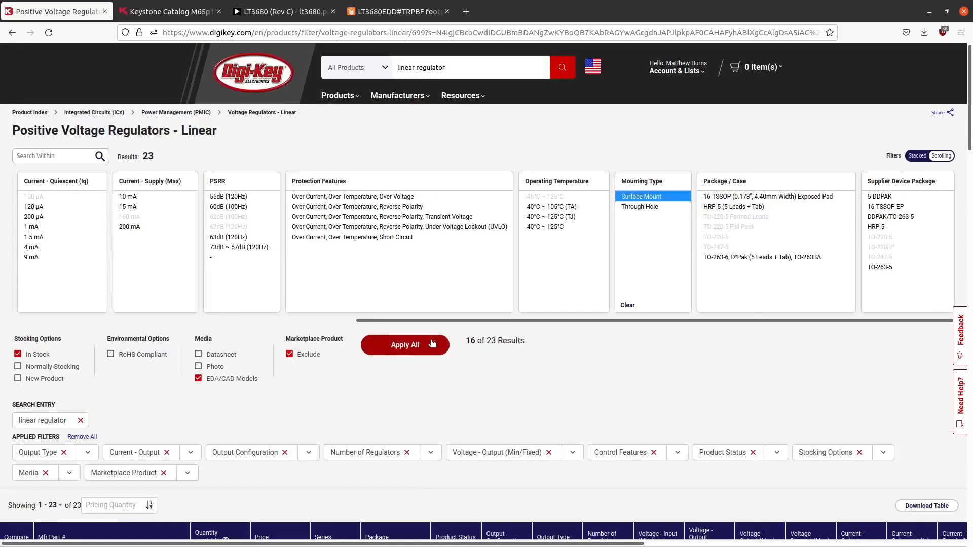
click(432, 345)
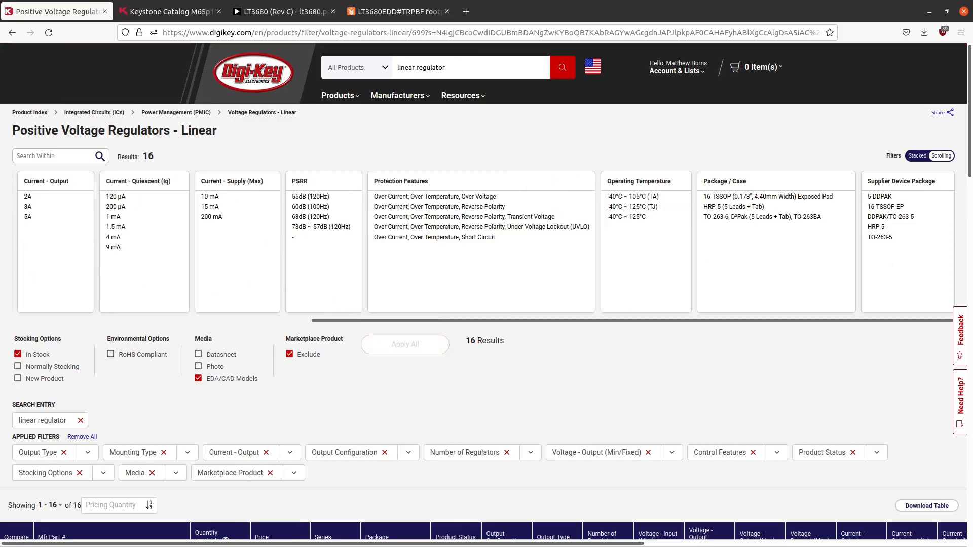
- Examine the filtered surface-mount regulators, comparing their packages, prices, stock, input voltages and output currents
drag(349, 319, 1, 339)
scroll(196, 383, down, 10)
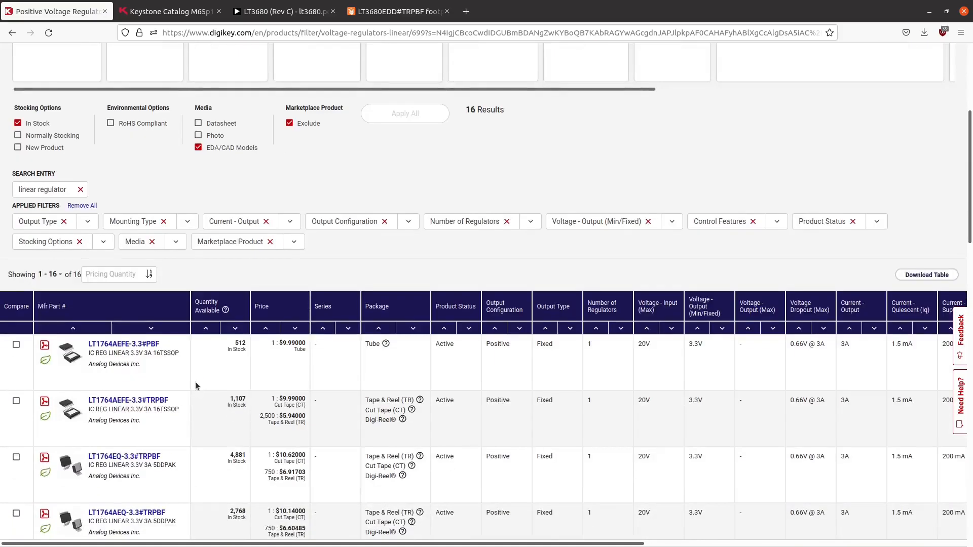
scroll(195, 385, up, 2)
scroll(196, 385, down, 4)
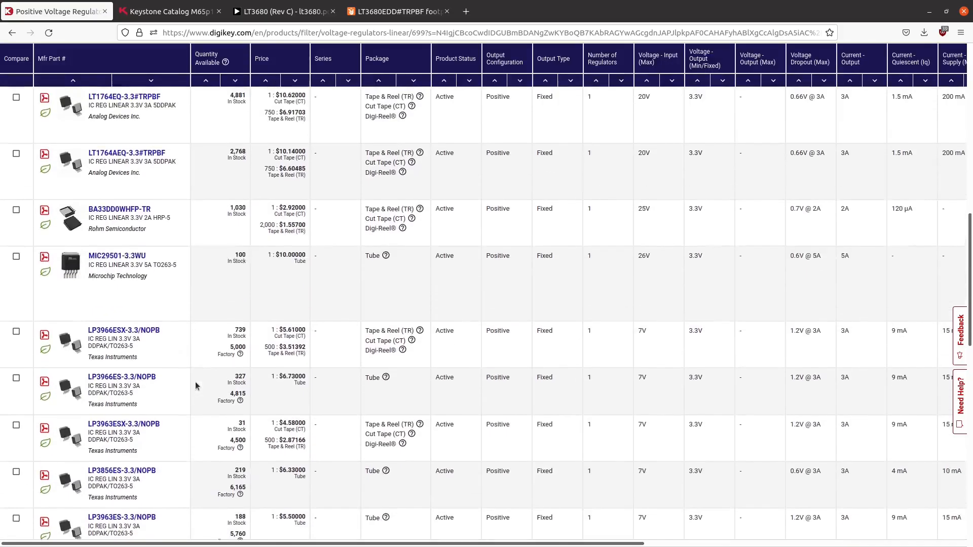
scroll(196, 386, up, 1)
mouse_move(73, 185)
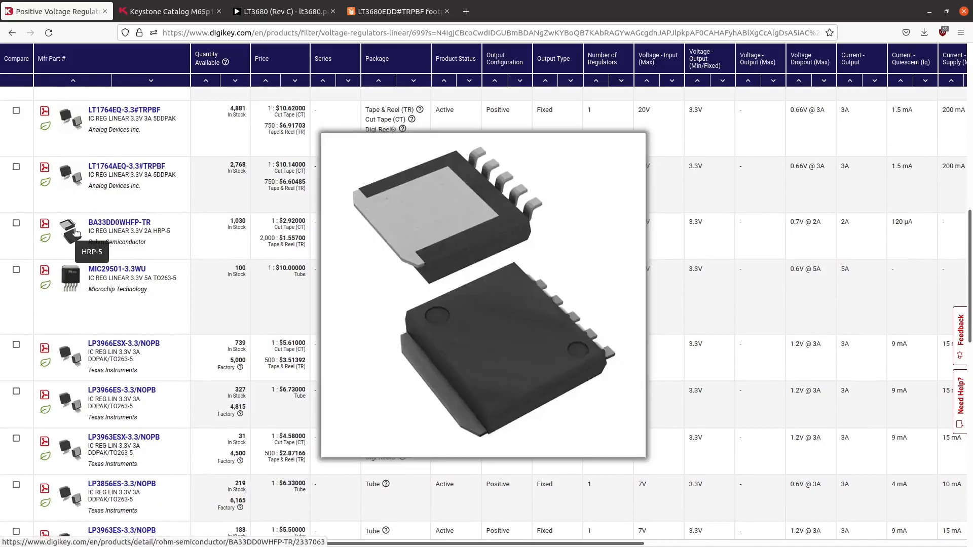
scroll(105, 234, down, 5)
scroll(105, 234, down, 4)
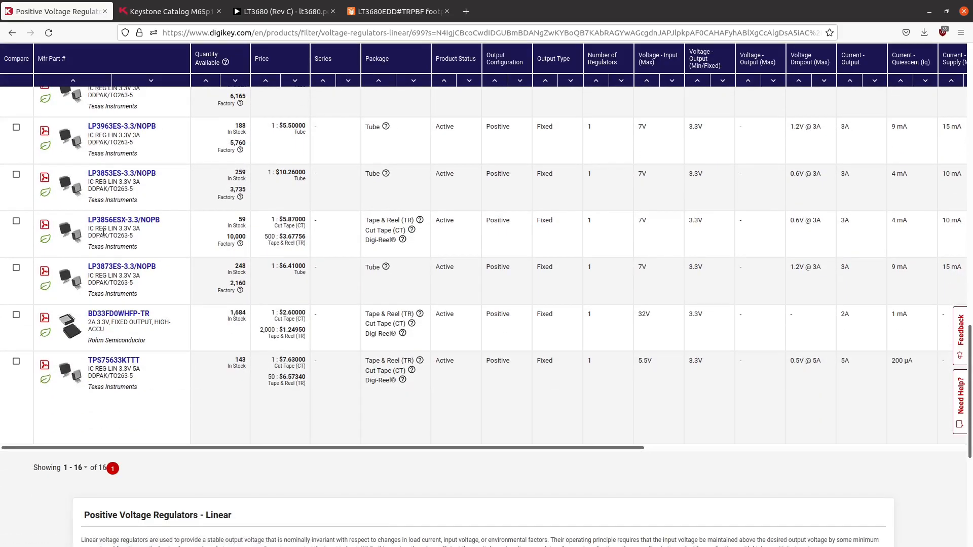
scroll(72, 322, up, 9)
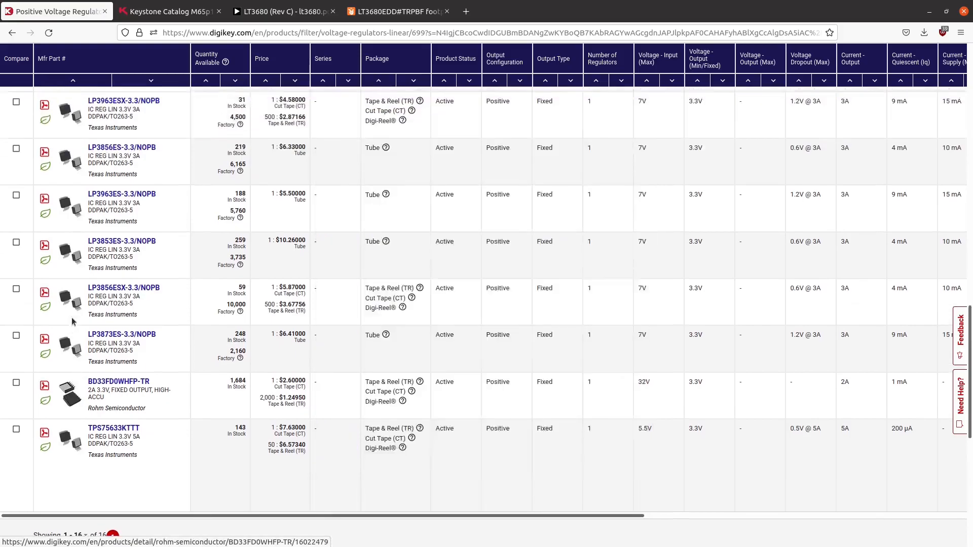
scroll(71, 321, up, 3)
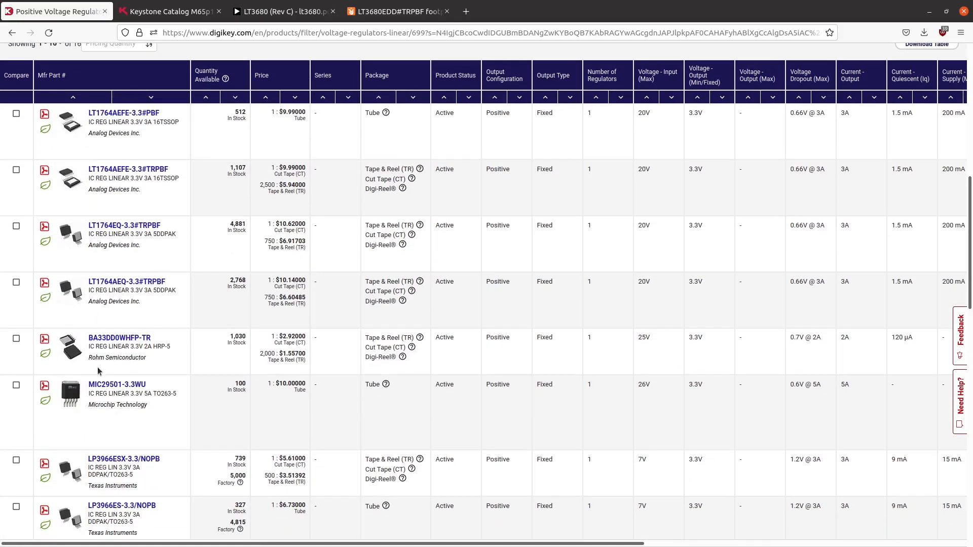
scroll(181, 203, down, 12)
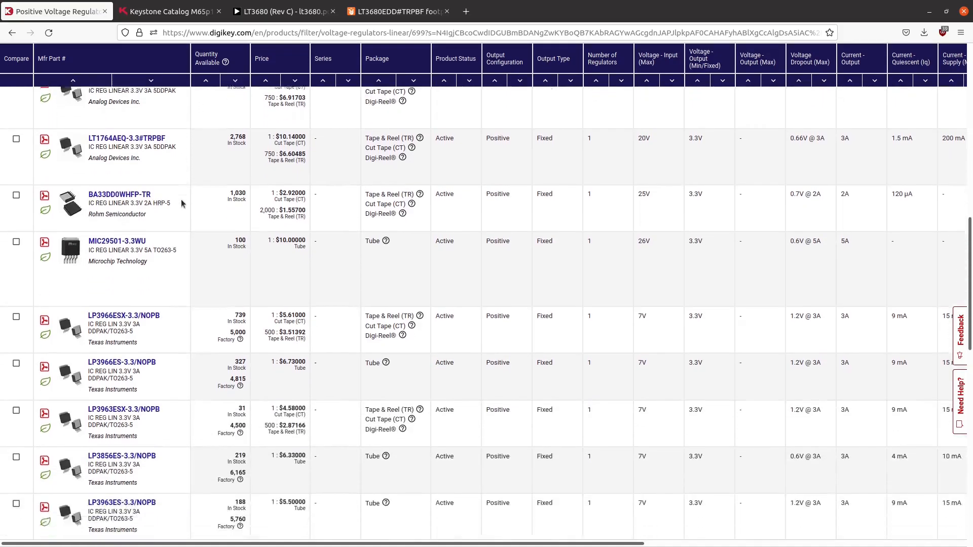
scroll(183, 203, up, 15)
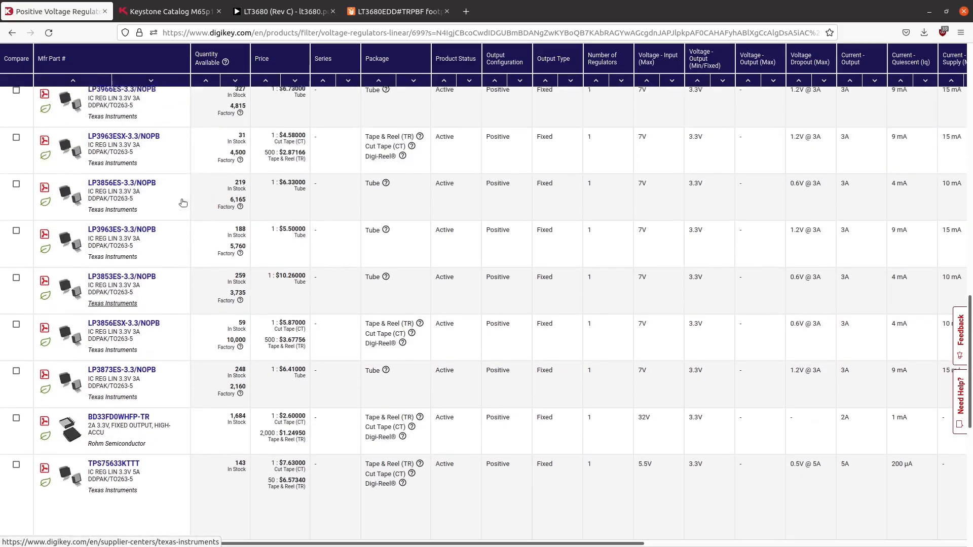
scroll(182, 204, up, 3)
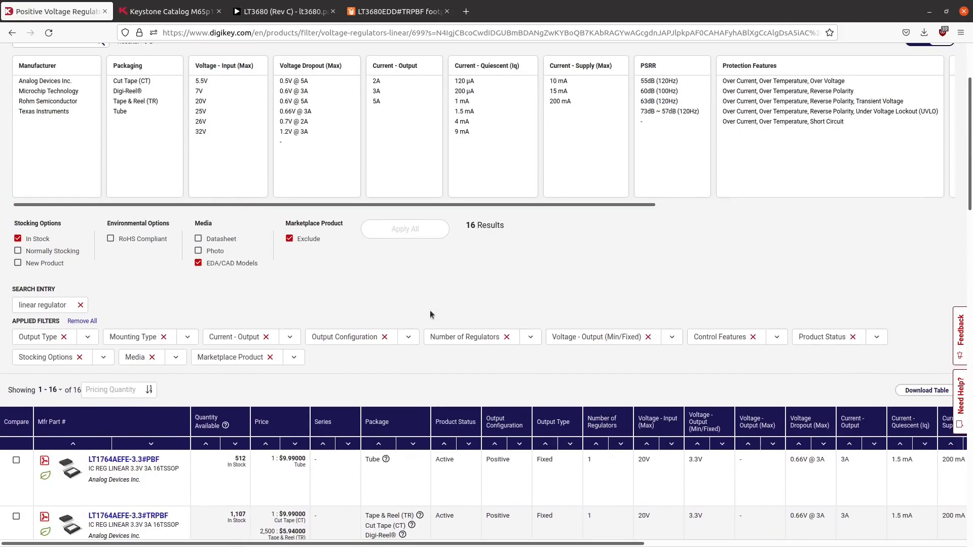
- Remove the output current filter from the applied filters
click(267, 338)
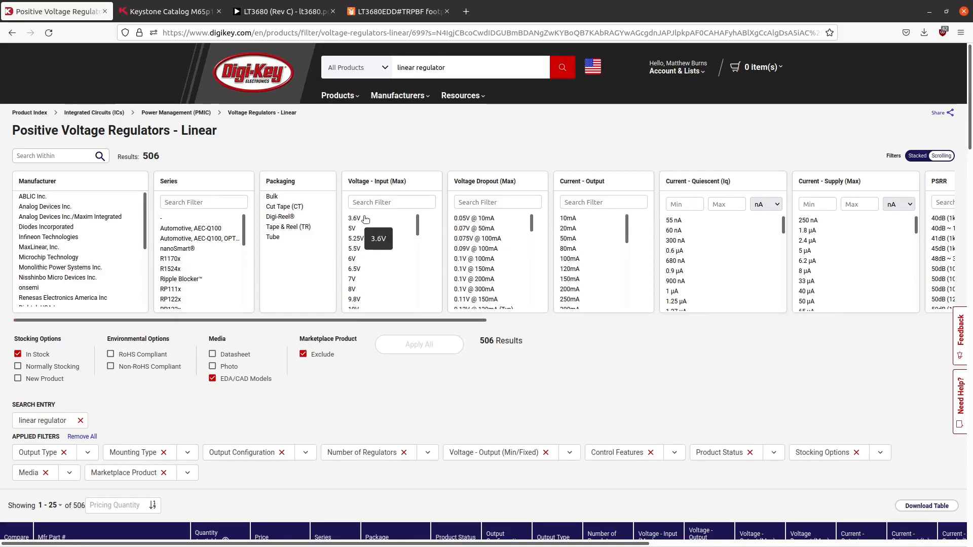
- Select the upper range of maximum input voltages, through 55V, in the regulator filters
scroll(363, 283, down, 3)
drag(363, 266, 364, 282)
scroll(363, 267, down, 4)
scroll(363, 266, down, 3)
scroll(362, 277, down, 4)
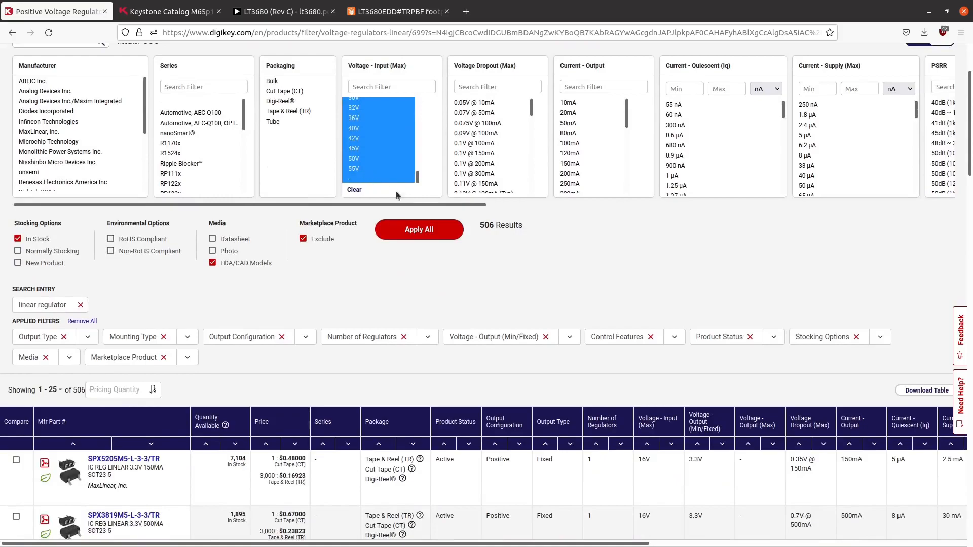
click(426, 230)
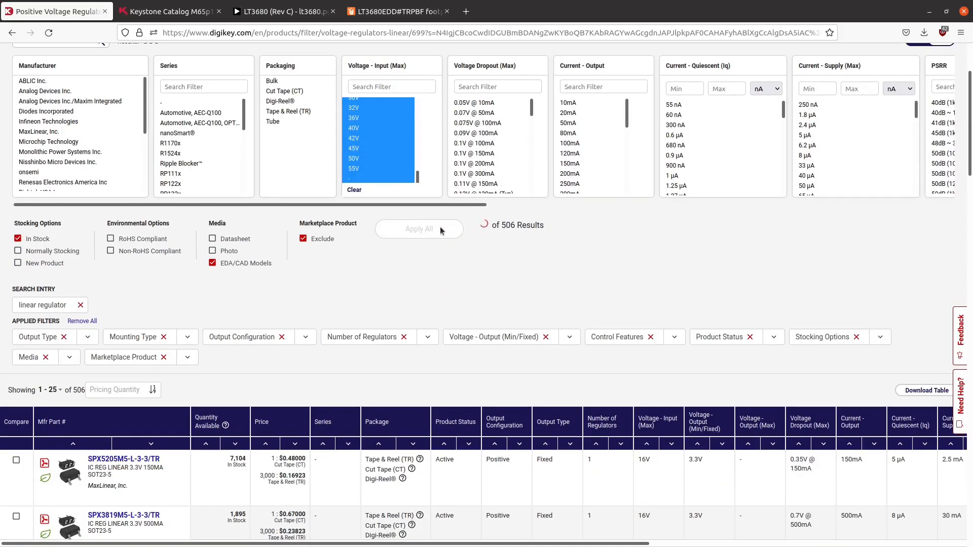
- Select output currents from 800mA upward and apply them together with the chosen input voltages
drag(445, 208, 646, 205)
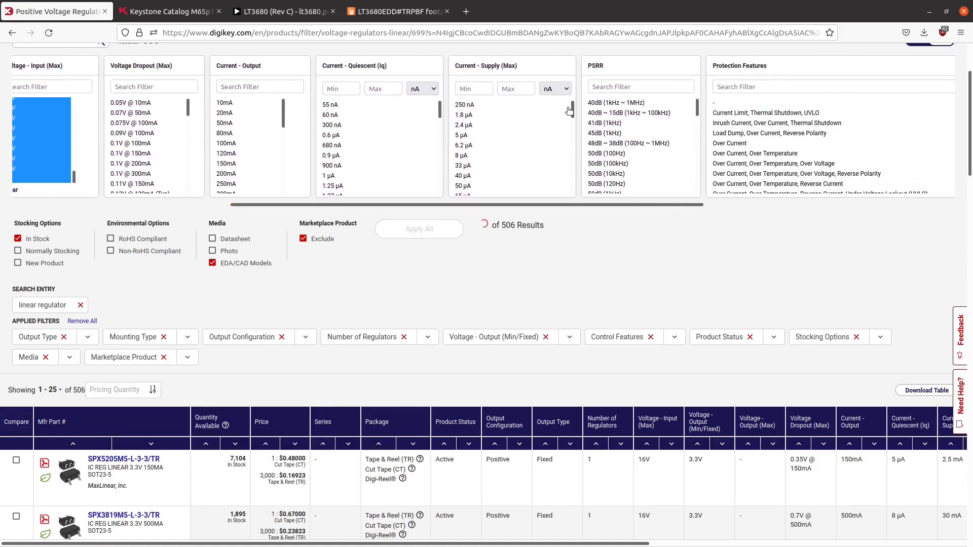
drag(572, 113, 572, 183)
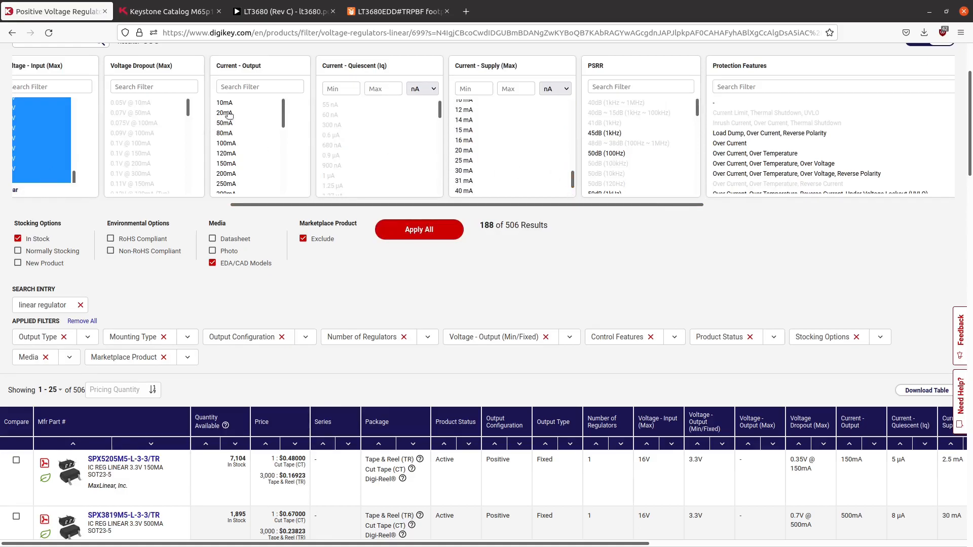
scroll(279, 123, down, 4)
drag(234, 180, 248, 158)
scroll(266, 143, up, 3)
scroll(249, 158, down, 2)
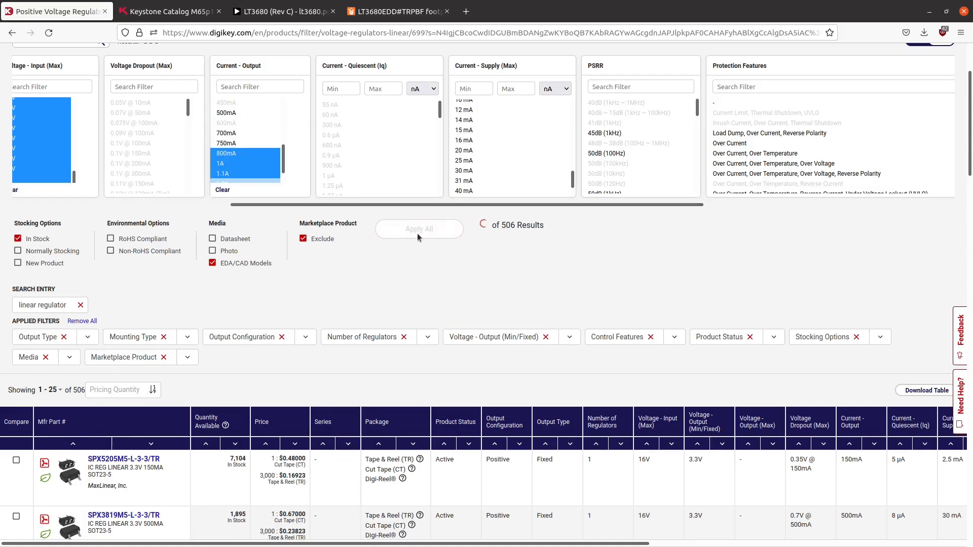
click(439, 236)
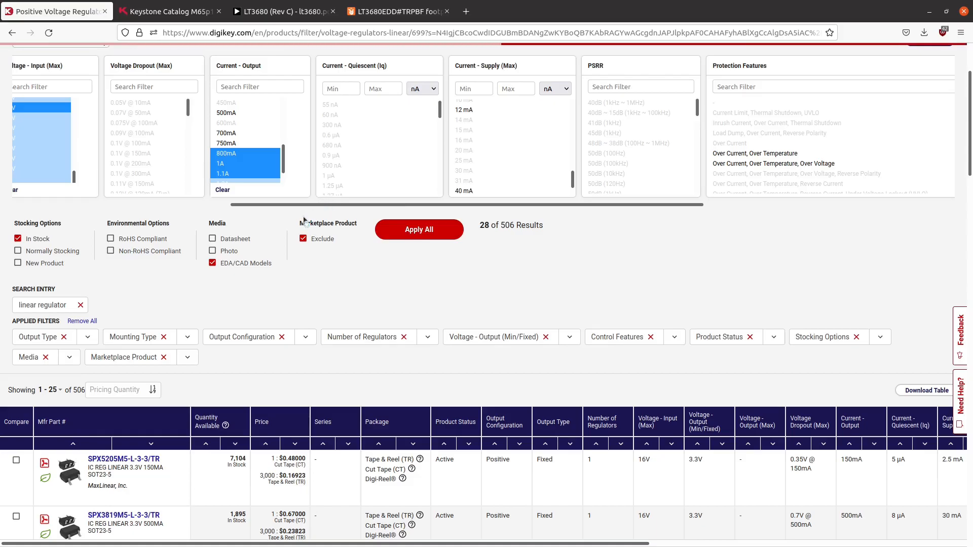
- Sort the filtered regulators by quantity available, highest first
scroll(274, 330, down, 8)
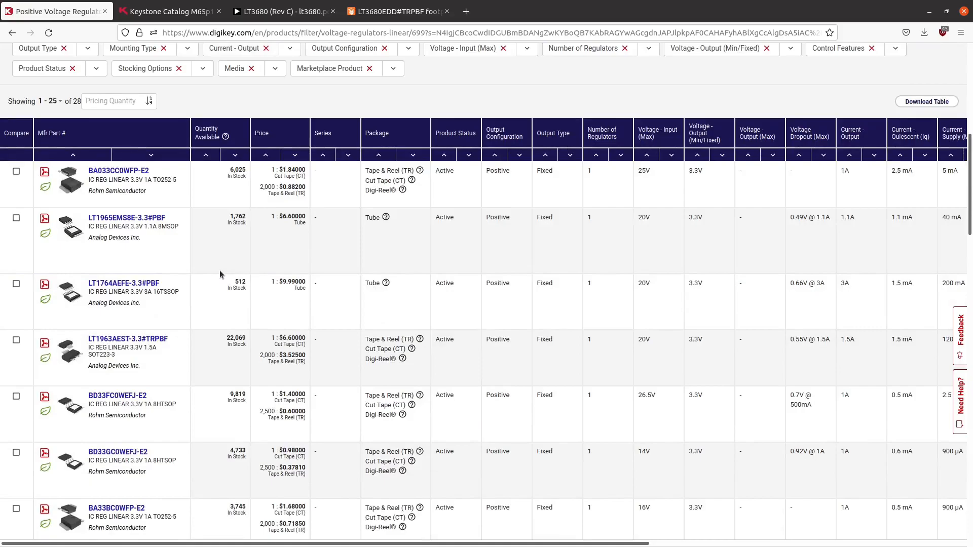
scroll(220, 274, down, 8)
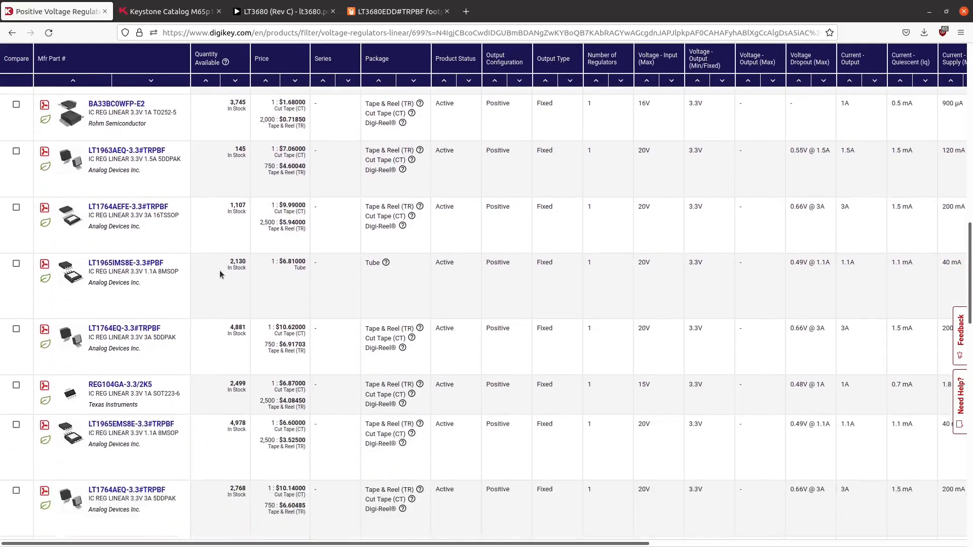
scroll(220, 275, up, 10)
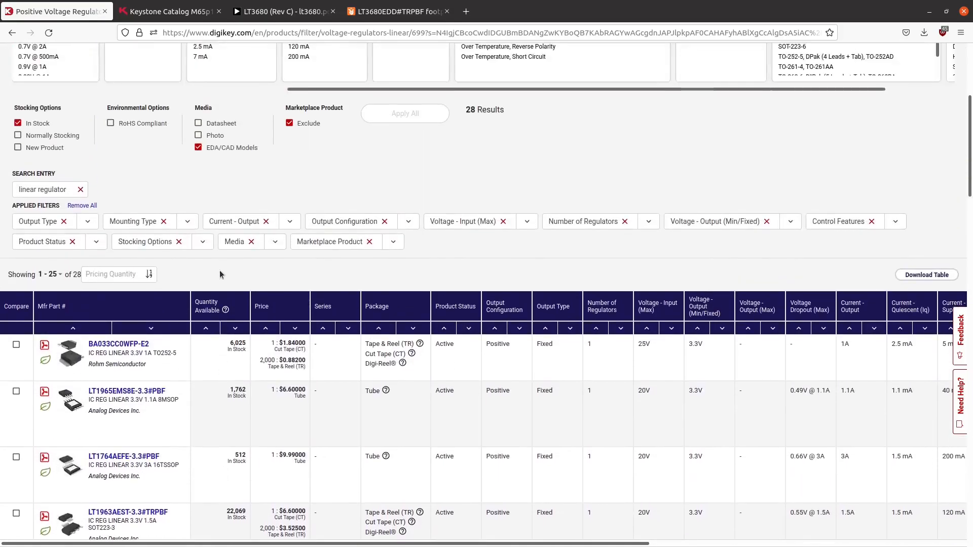
mouse_move(70, 351)
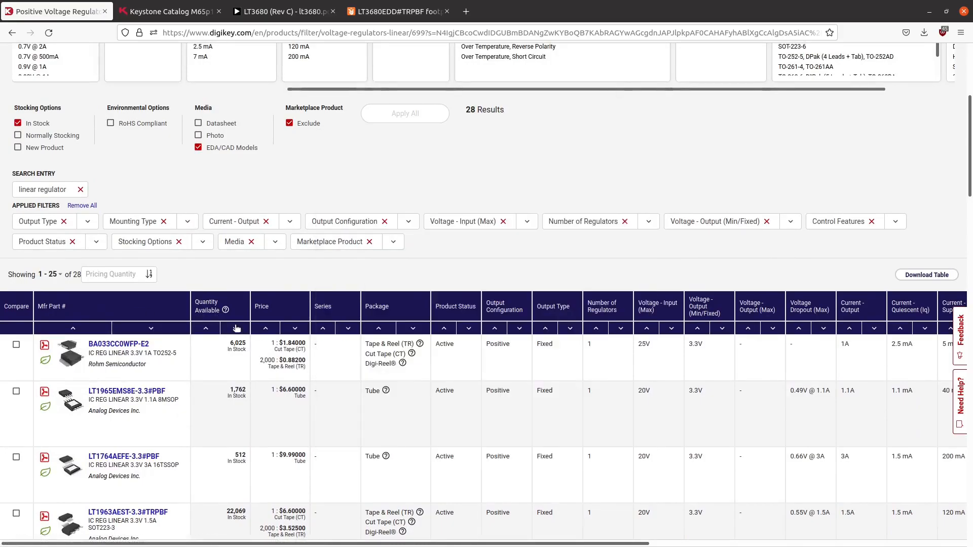
scroll(338, 398, up, 3)
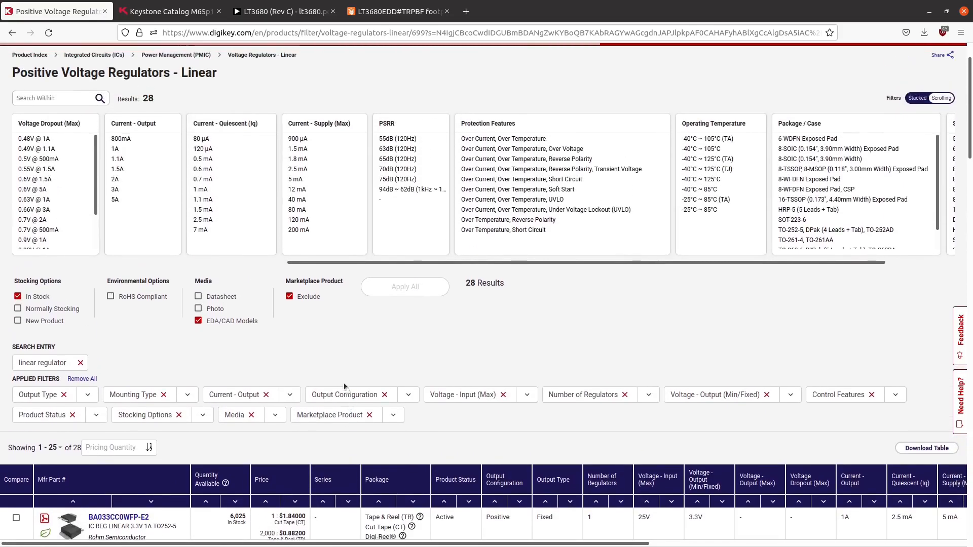
scroll(329, 358, down, 2)
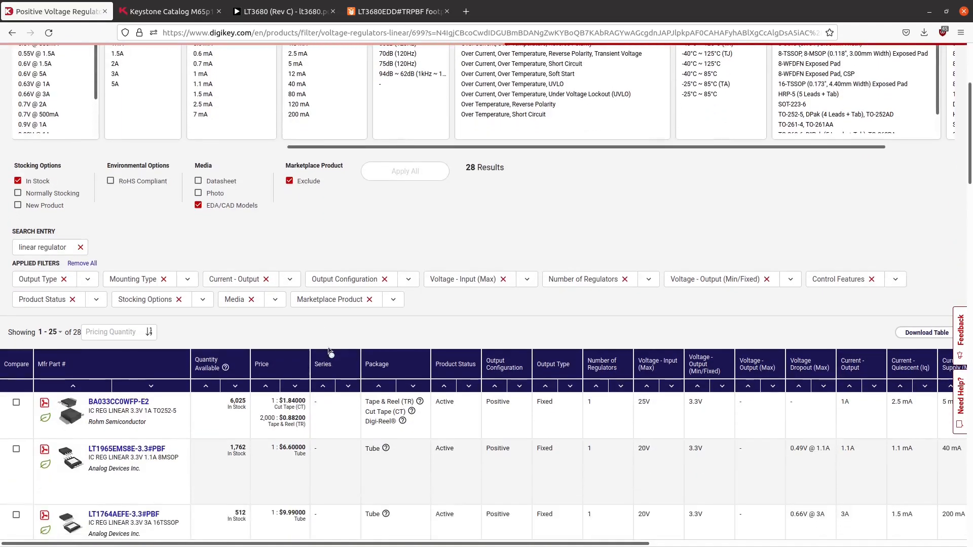
scroll(280, 307, down, 4)
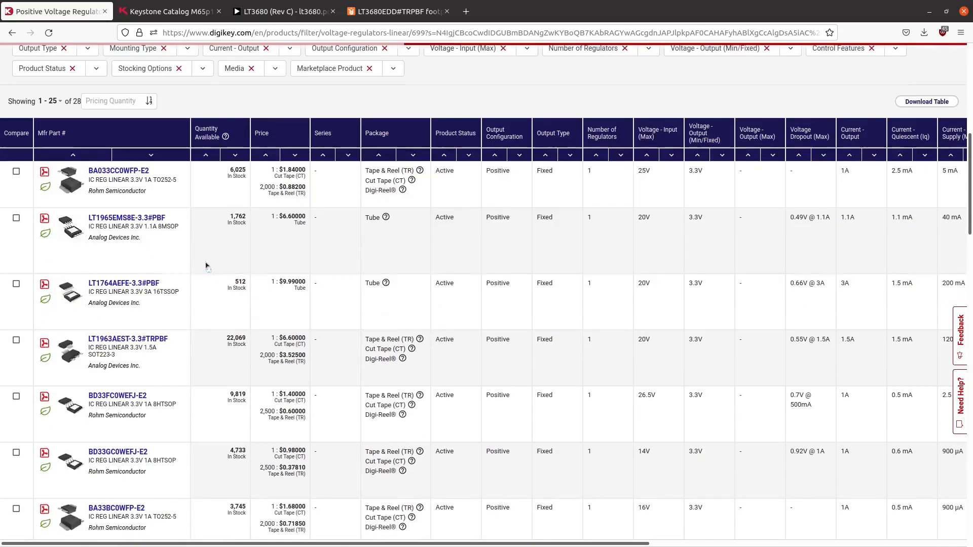
scroll(206, 265, down, 4)
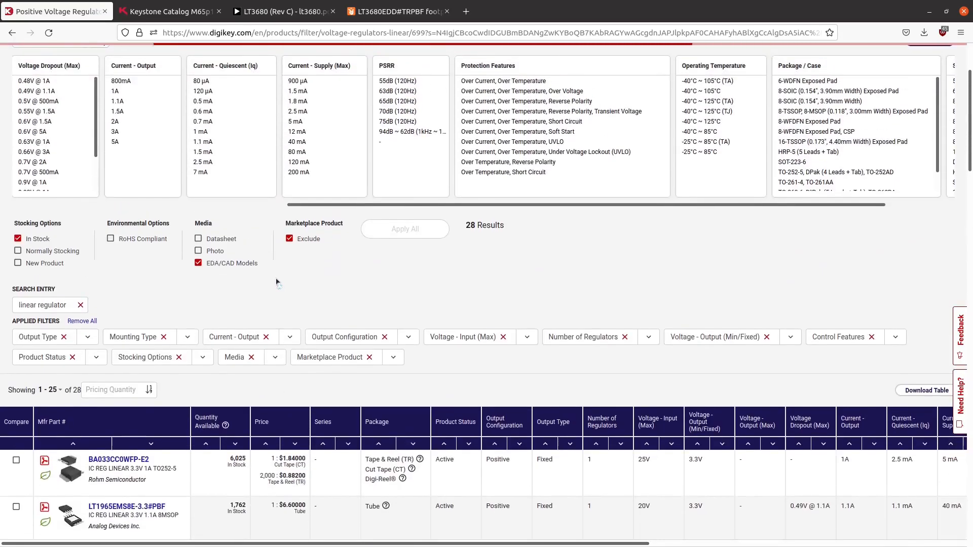
drag(624, 4, 411, 3)
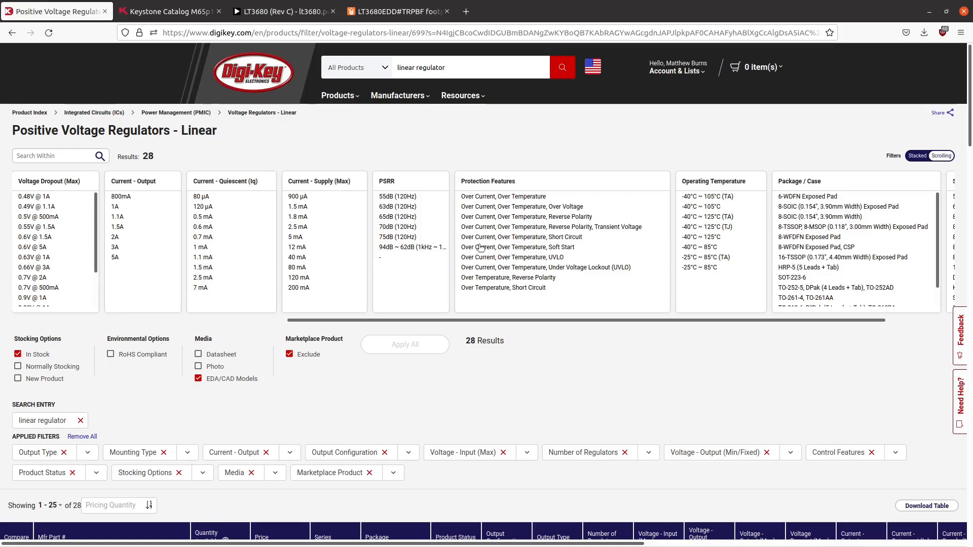
- Examine the stock-sorted regulators, comparing package pictures, prices, input voltages, output currents, control features and protection features
scroll(448, 371, down, 3)
scroll(449, 371, down, 5)
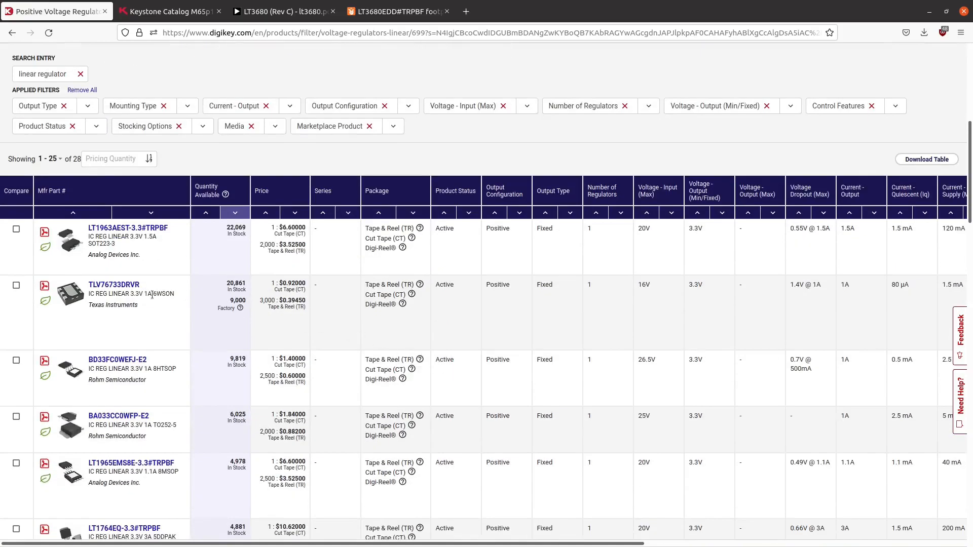
scroll(156, 294, down, 1)
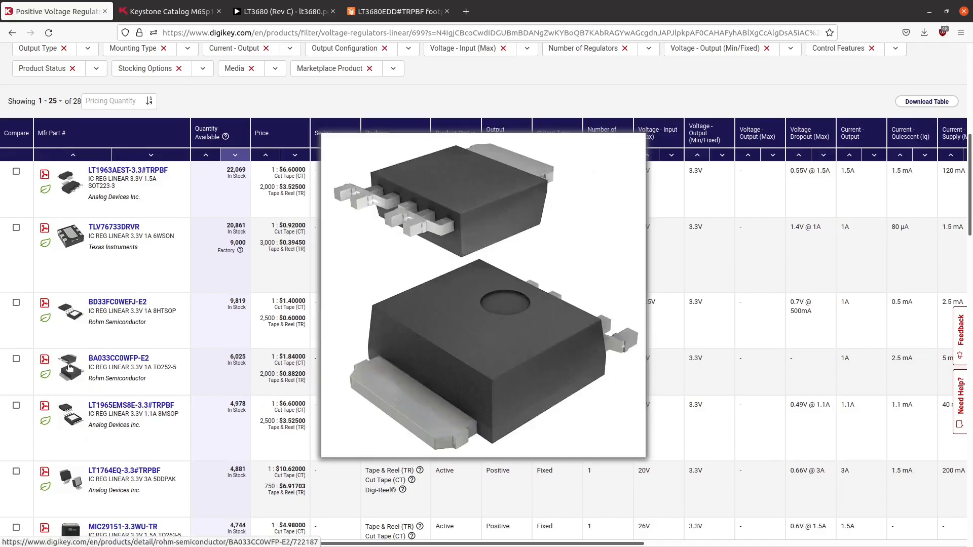
scroll(308, 271, down, 6)
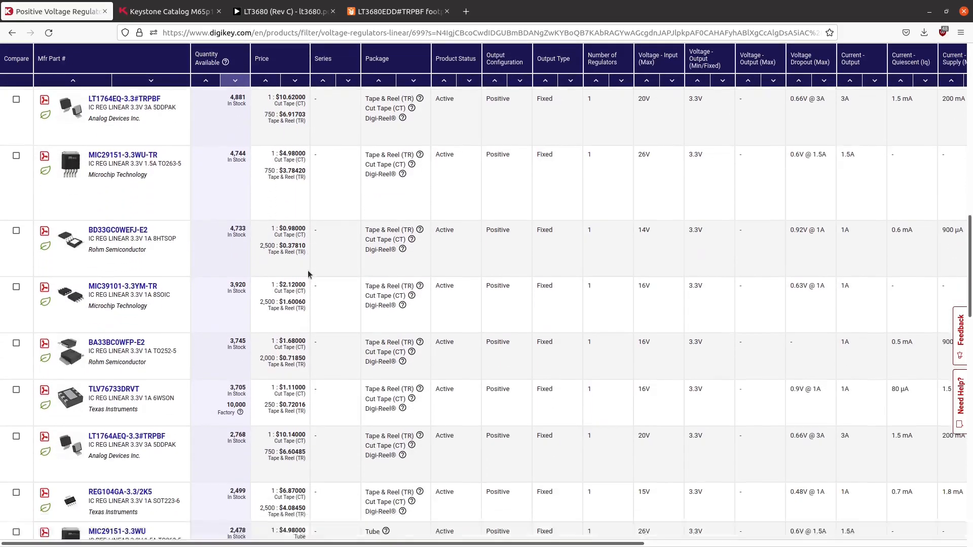
scroll(308, 271, down, 4)
mouse_move(84, 154)
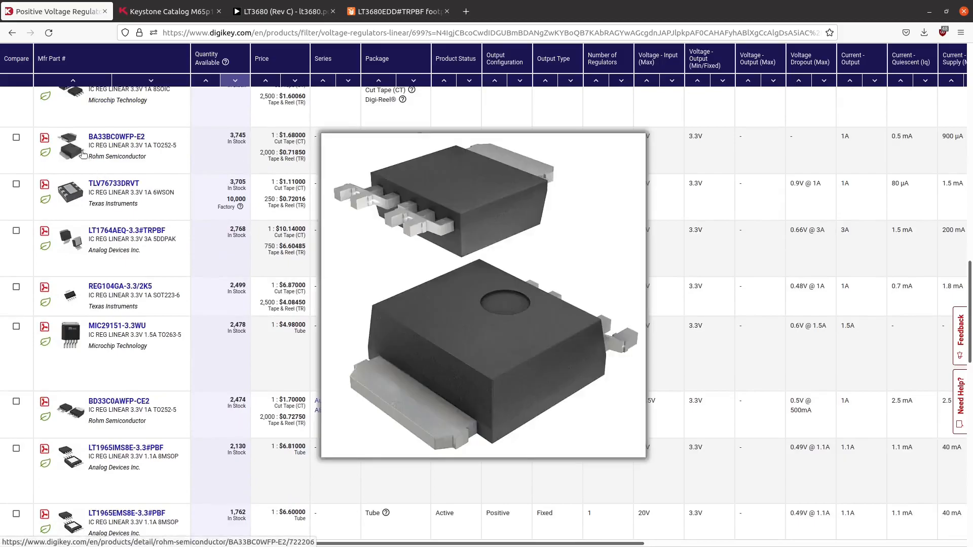
scroll(183, 218, down, 2)
mouse_move(67, 298)
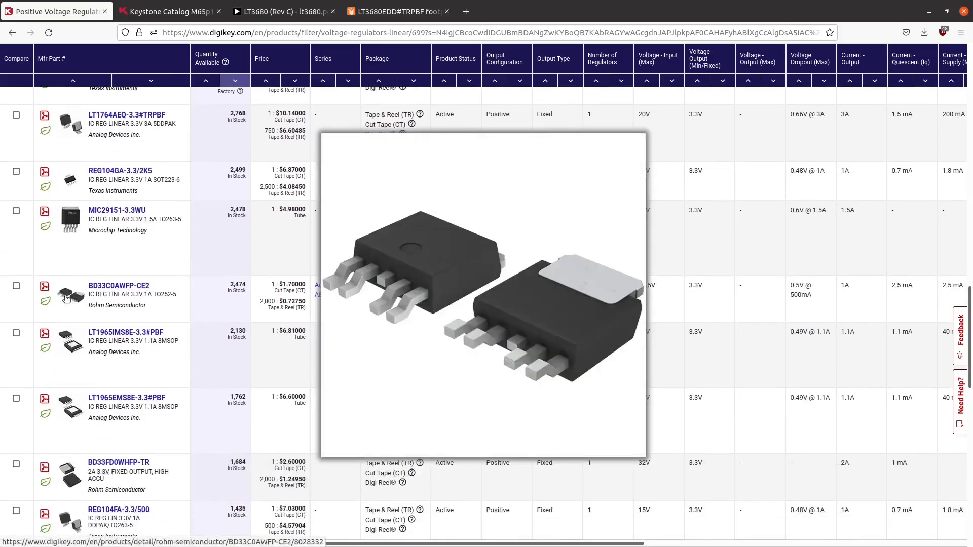
scroll(67, 298, down, 2)
scroll(71, 370, down, 3)
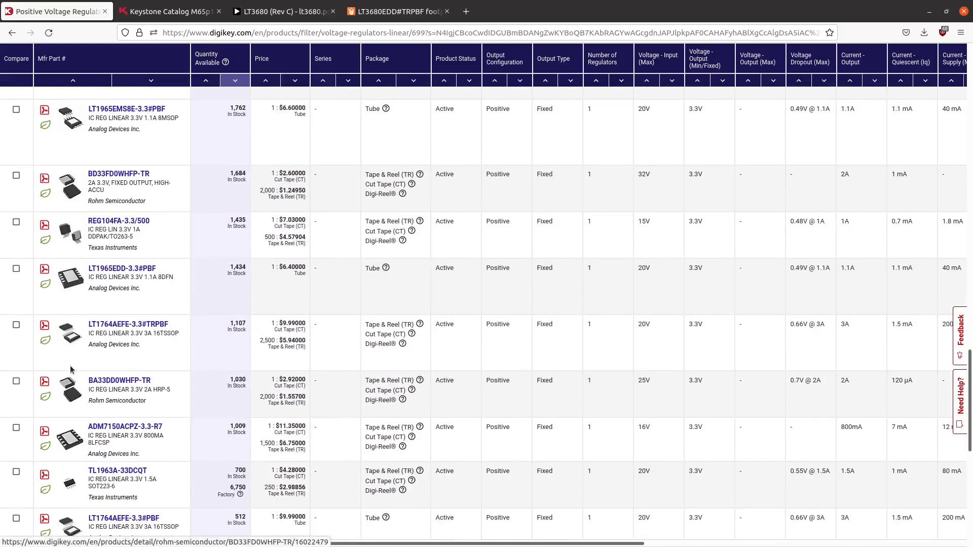
scroll(207, 333, up, 10)
scroll(206, 334, up, 5)
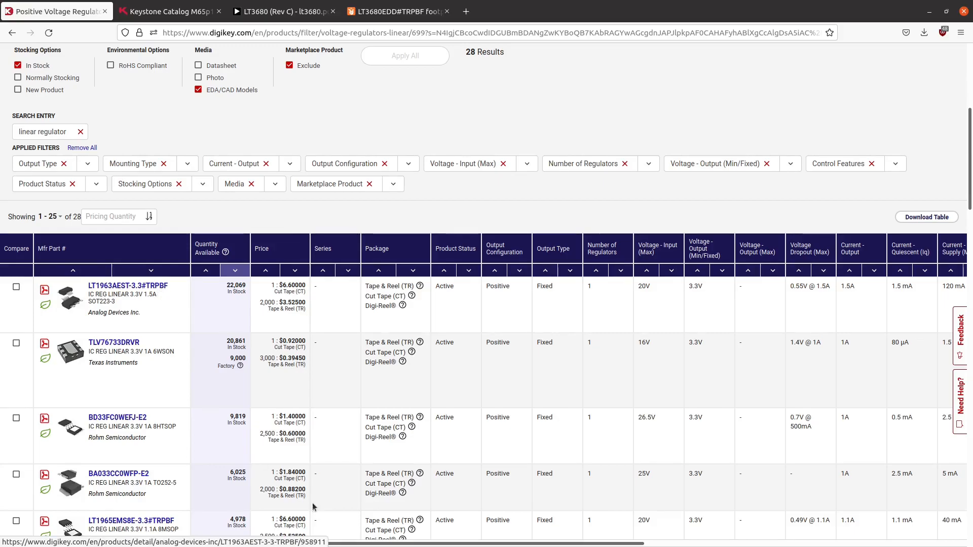
drag(276, 544, 597, 532)
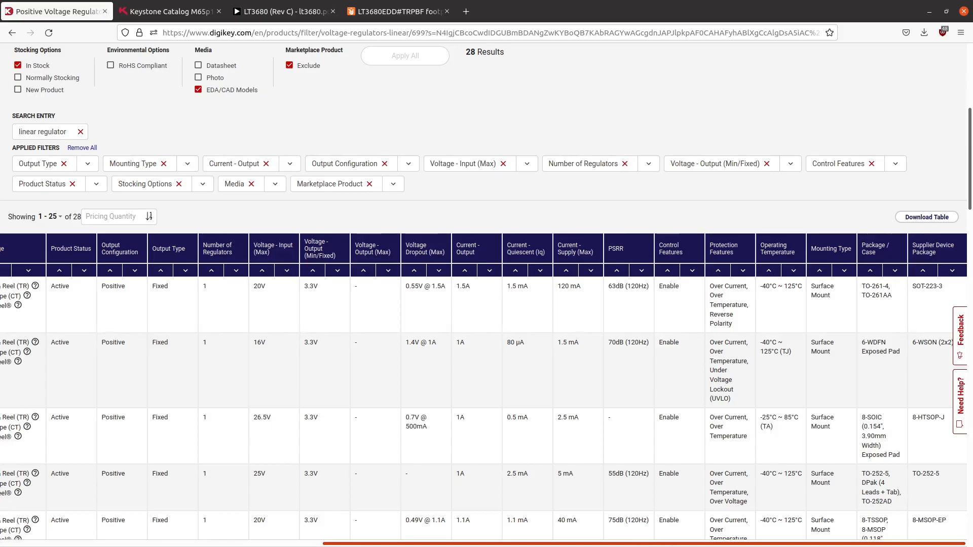
drag(672, 546, 218, 490)
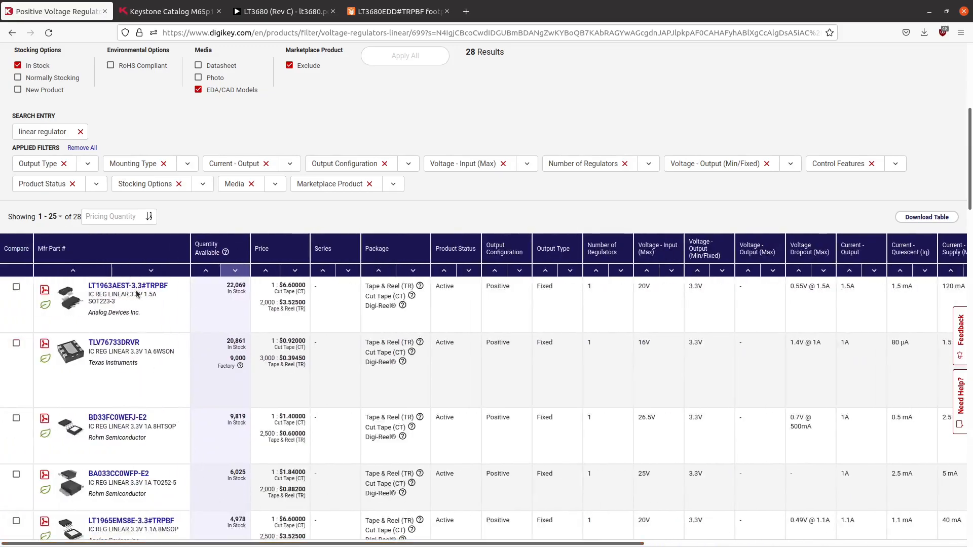
- Open the LT1963AEST-3.3#TRPBF product page and its SnapEDA model page, and return to the Digi-Key documents
click(137, 290)
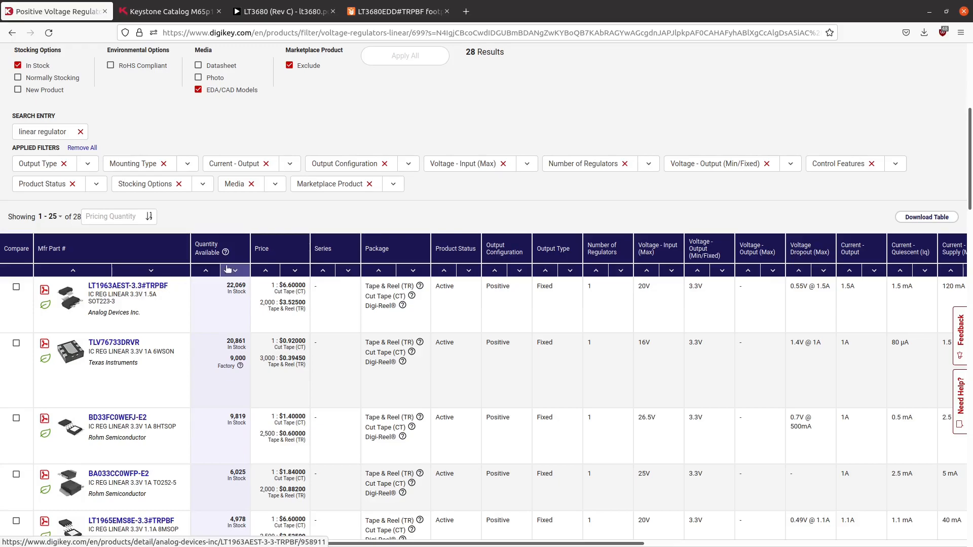
scroll(411, 272, down, 15)
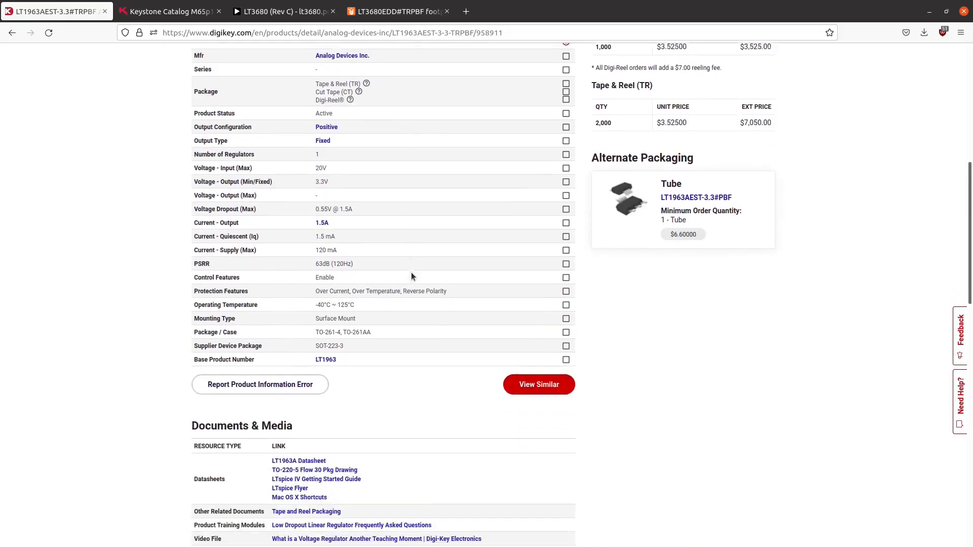
click(352, 290)
drag(645, 5, 641, 66)
click(238, 73)
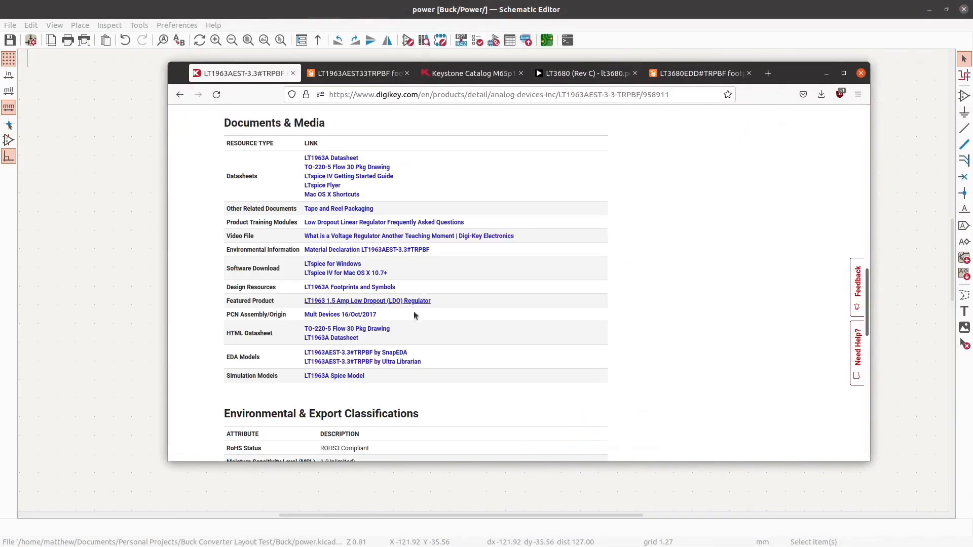
- Open the LT1963AEST-3.3#TRPBF models on Ultra Librarian and inspect the symbol, footprint and 3D model
click(381, 362)
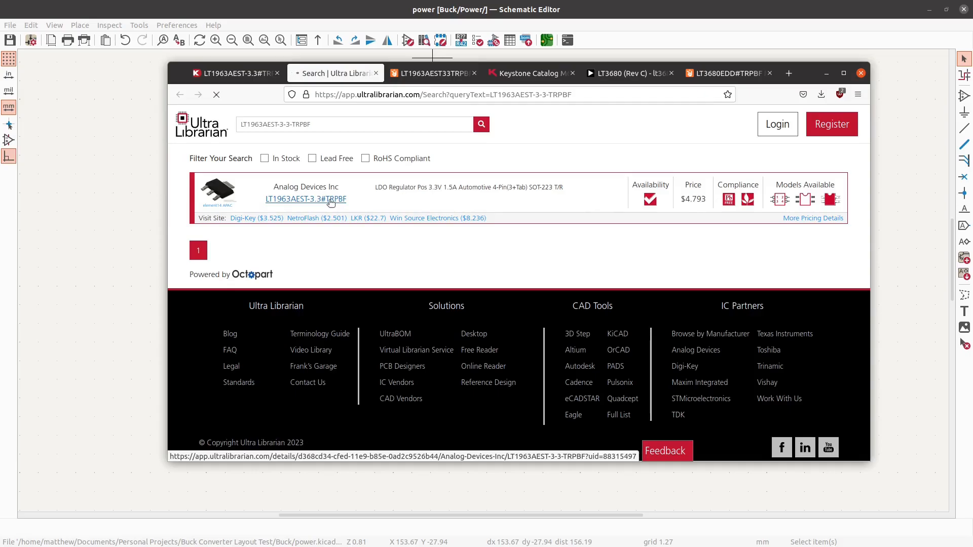
click(331, 200)
drag(691, 305, 609, 299)
drag(685, 327, 659, 317)
drag(501, 382, 494, 354)
drag(713, 305, 738, 302)
drag(542, 305, 512, 321)
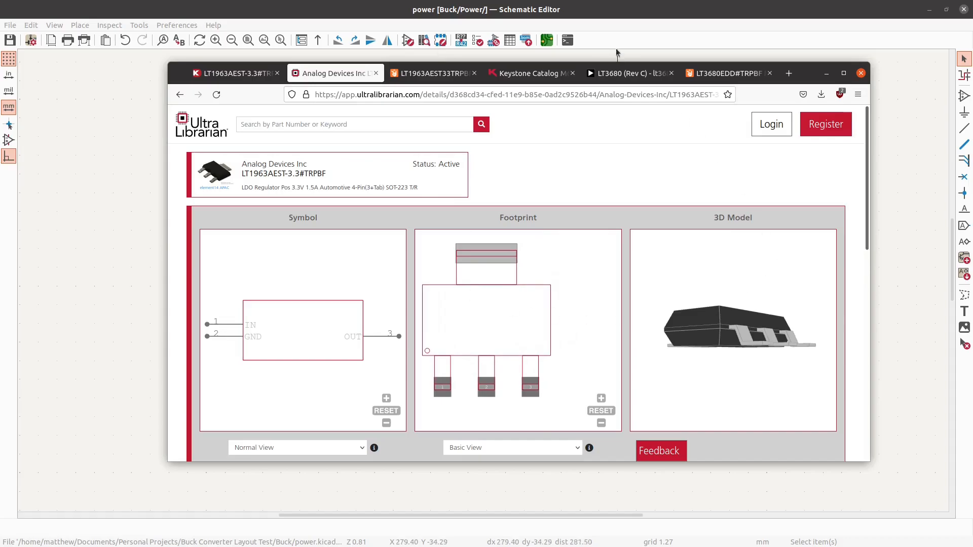
- Return to the KiCad power schematic and search the symbol library for LT1963
drag(811, 78, 0, 61)
click(965, 95)
click(812, 97)
text(LT)
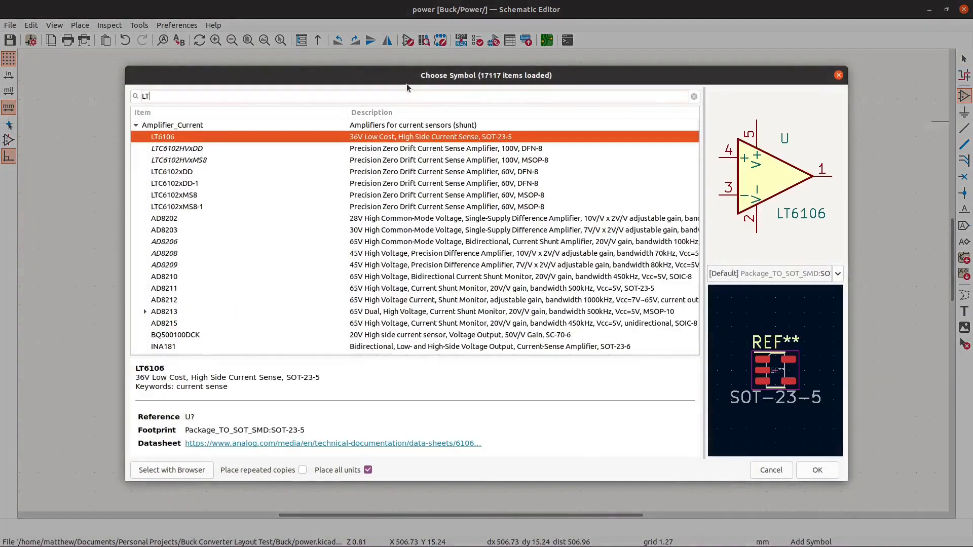
text(1963)
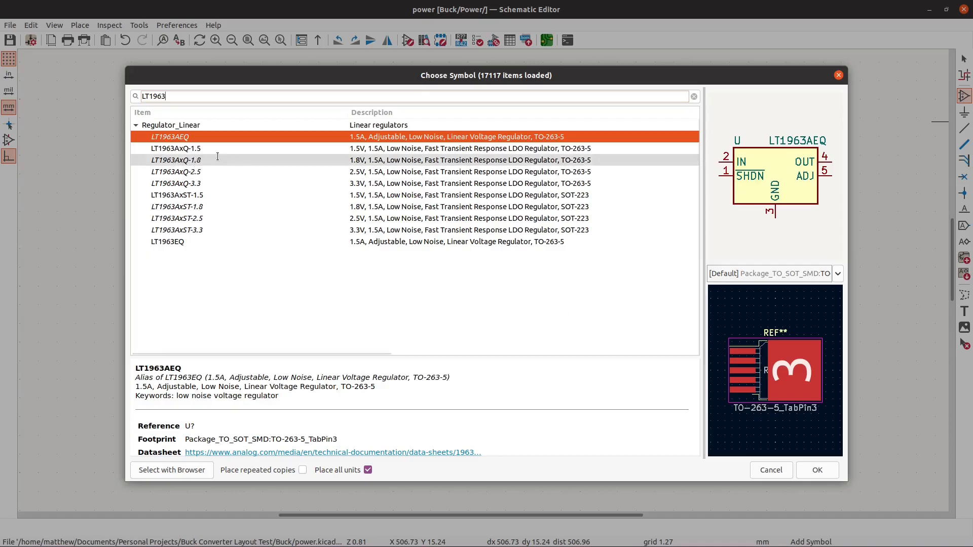
- Compare the LT1963 variants and place the 3.3 V SOT-223 version, LT1963AxST-3.3, in the empty area below the buck converter
click(226, 183)
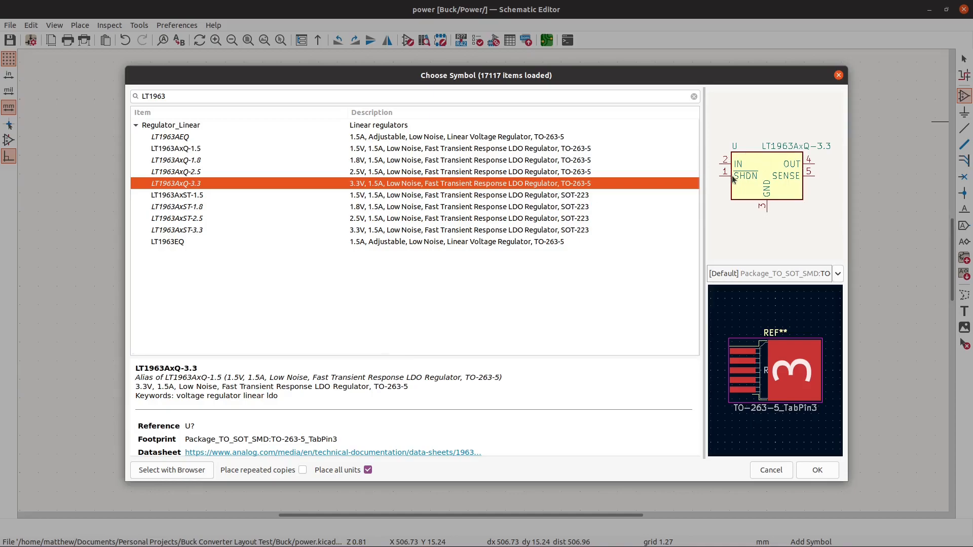
click(186, 243)
click(195, 229)
click(203, 218)
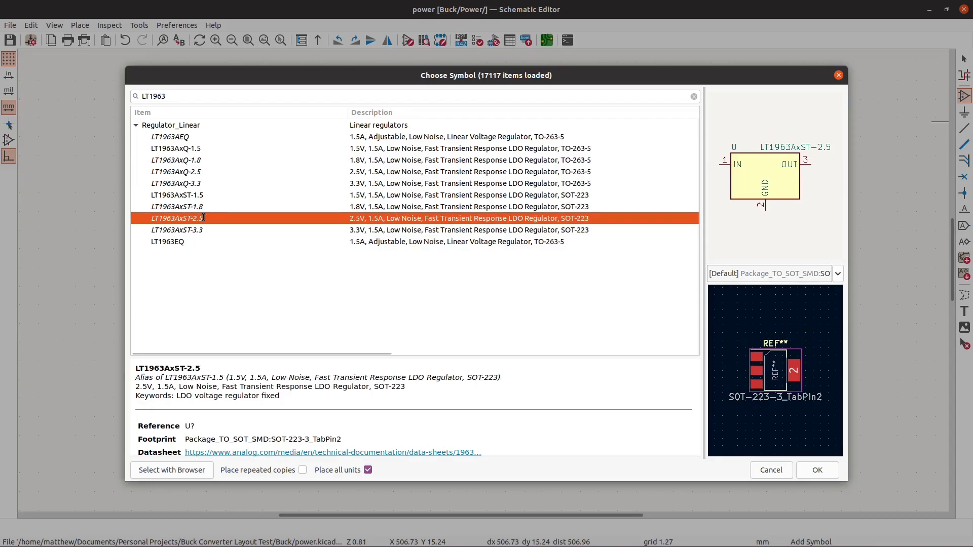
click(218, 230)
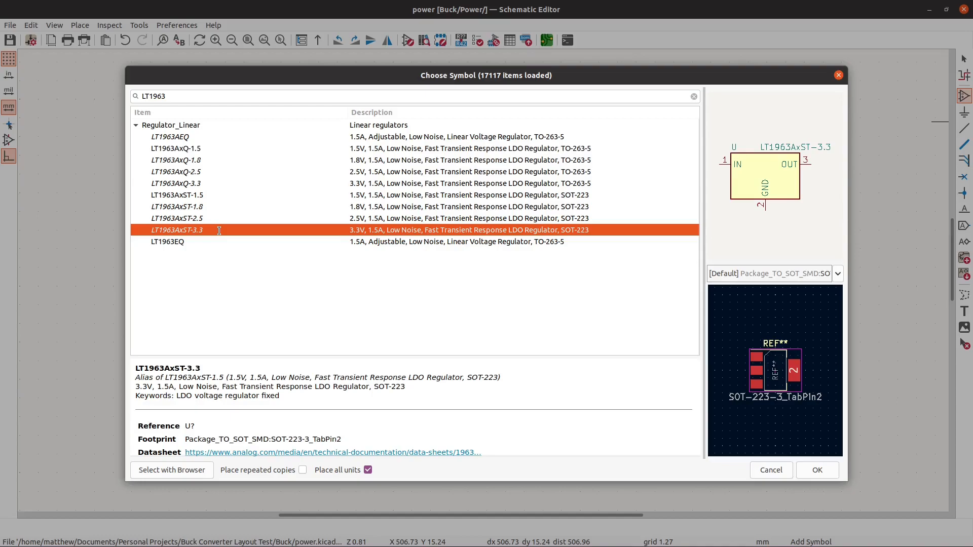
click(816, 470)
scroll(551, 333, up, 4)
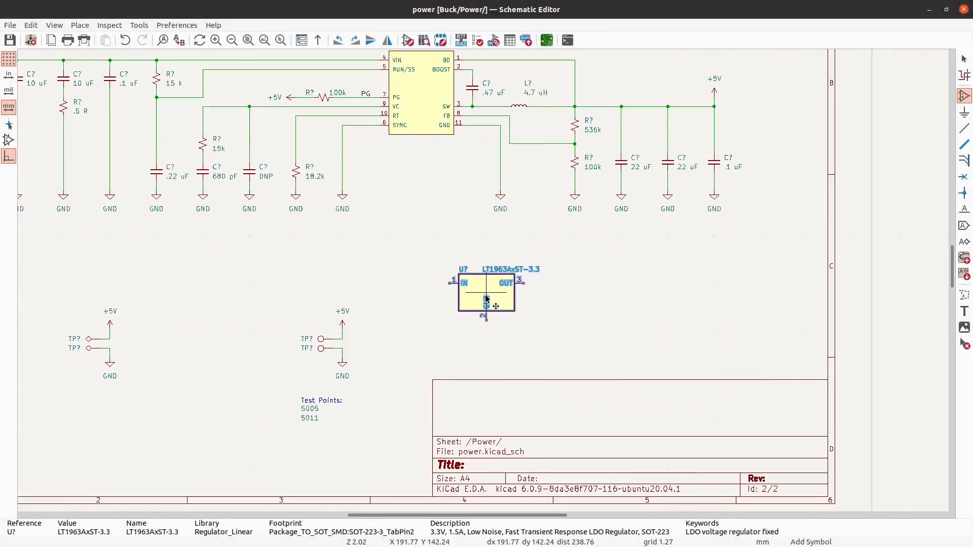
scroll(486, 299, up, 1)
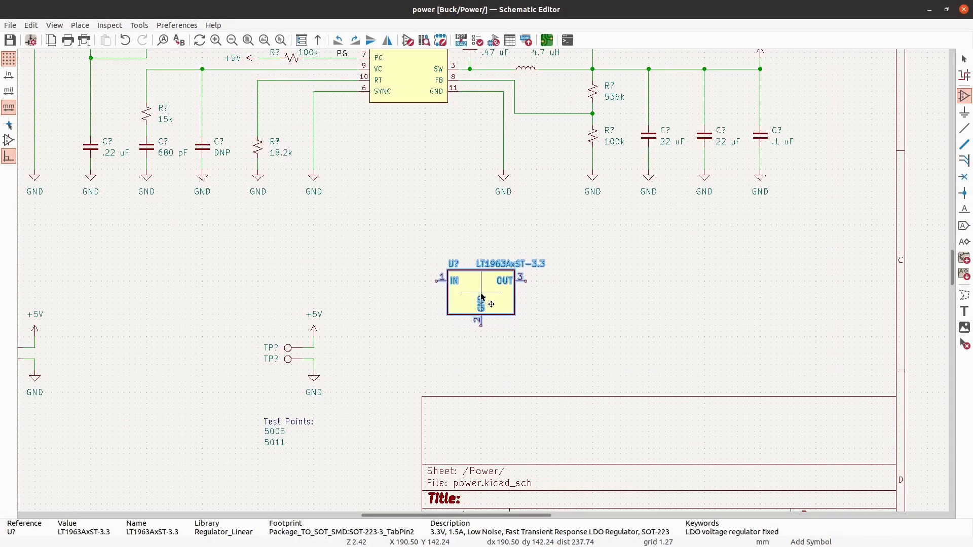
click(485, 295)
key(Escape)
- Move the entire LT3680 buck converter circuit up near the upper edge of the sheet
scroll(691, 310, down, 4)
drag(752, 275, 255, 120)
scroll(562, 226, up, 1)
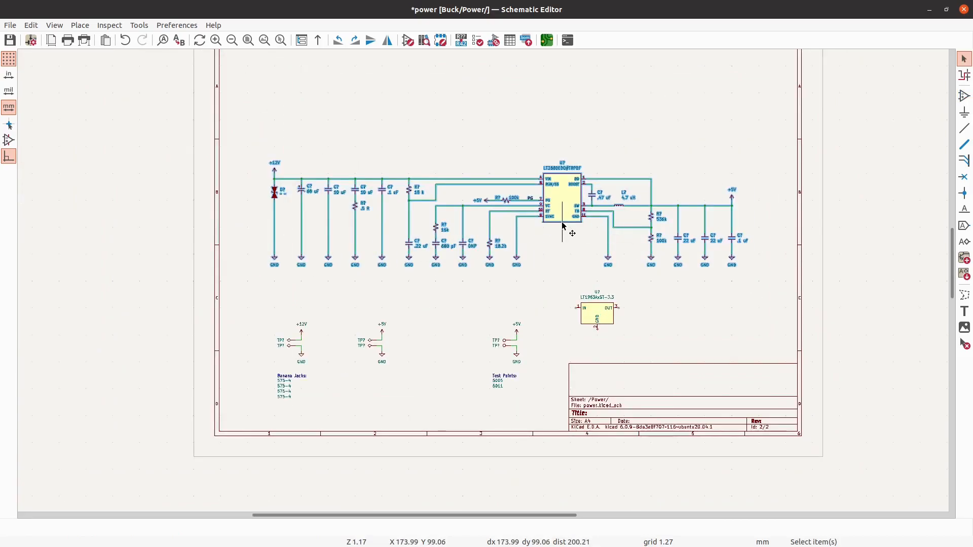
key(m)
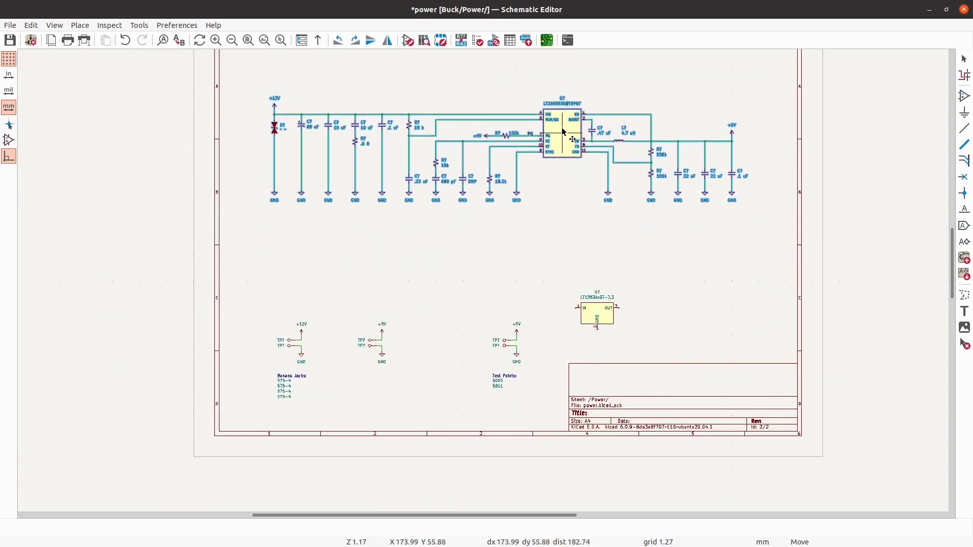
click(564, 116)
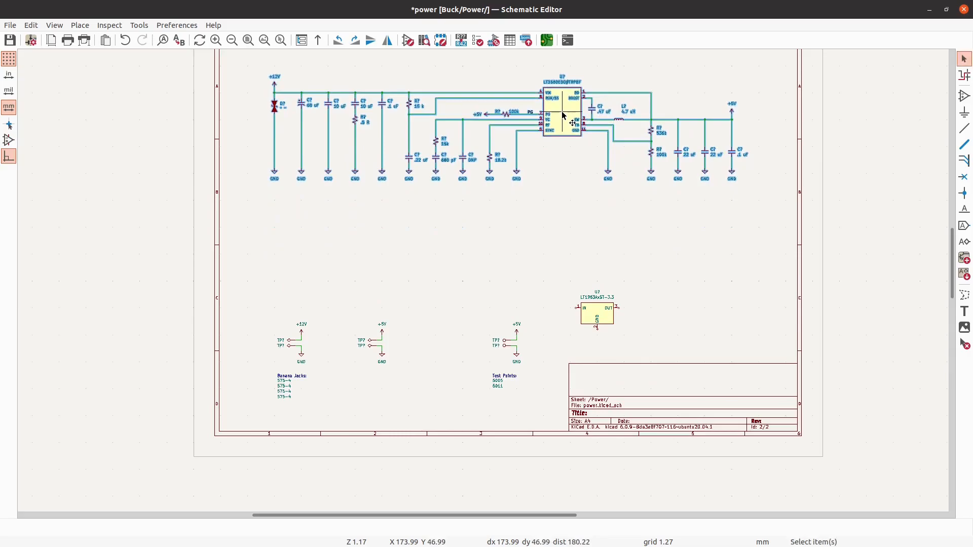
key(Escape)
- Move the LT1963AxST-3.3 regulator up to sit centrally beneath the buck converter circuit
scroll(247, 162, down, 2)
scroll(393, 183, up, 4)
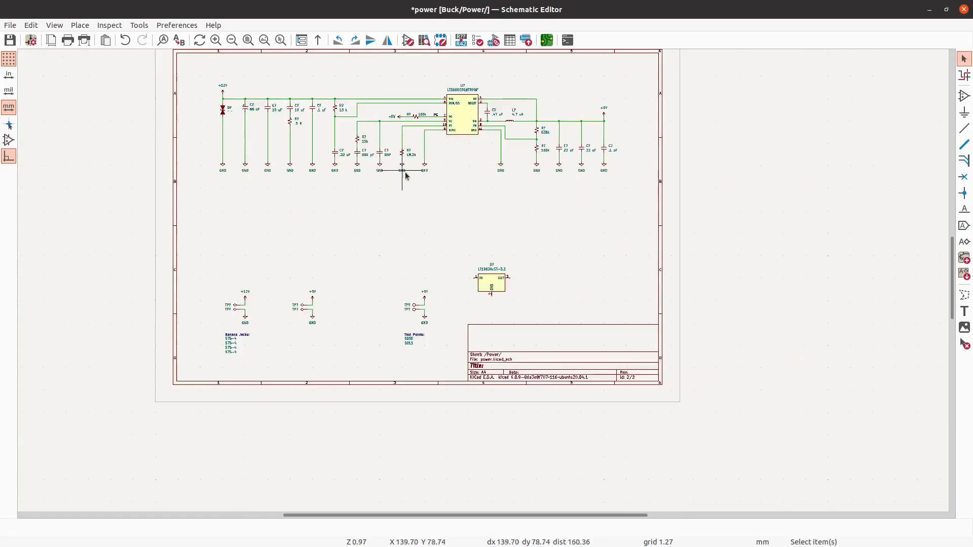
click(516, 340)
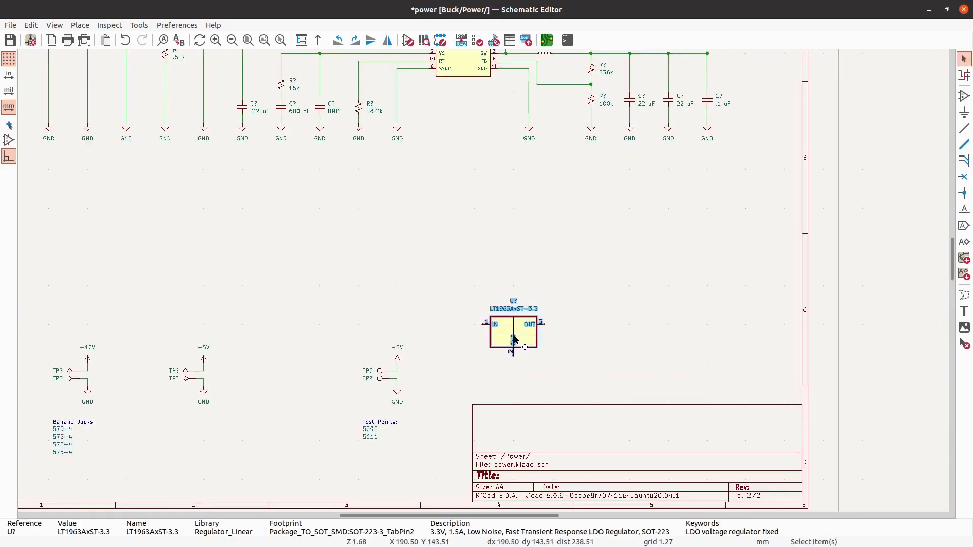
key(m)
scroll(512, 335, down, 2)
scroll(458, 260, up, 3)
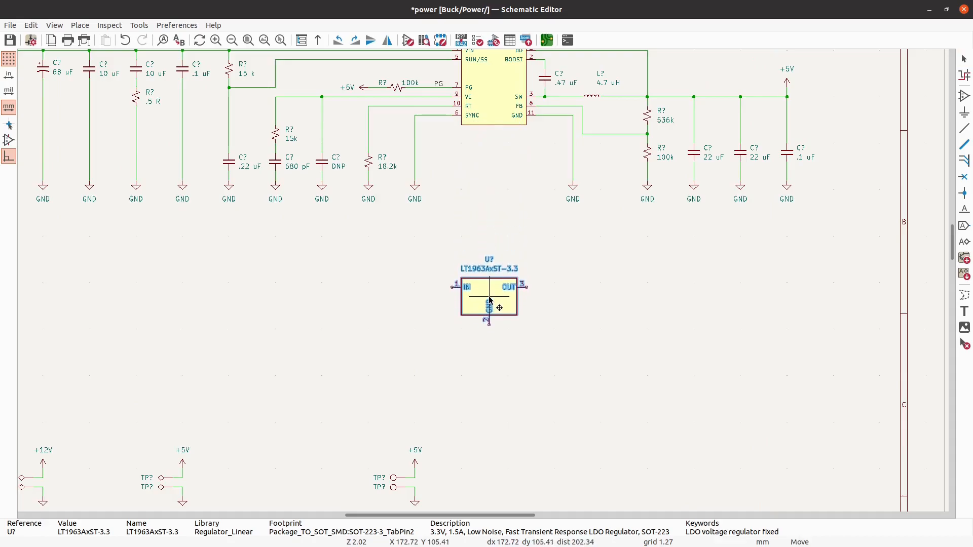
click(491, 296)
key(Escape)
- Place a C_Small capacitor beside the LT1963AxST-3.3 on its IN pin side
scroll(539, 276, up, 3)
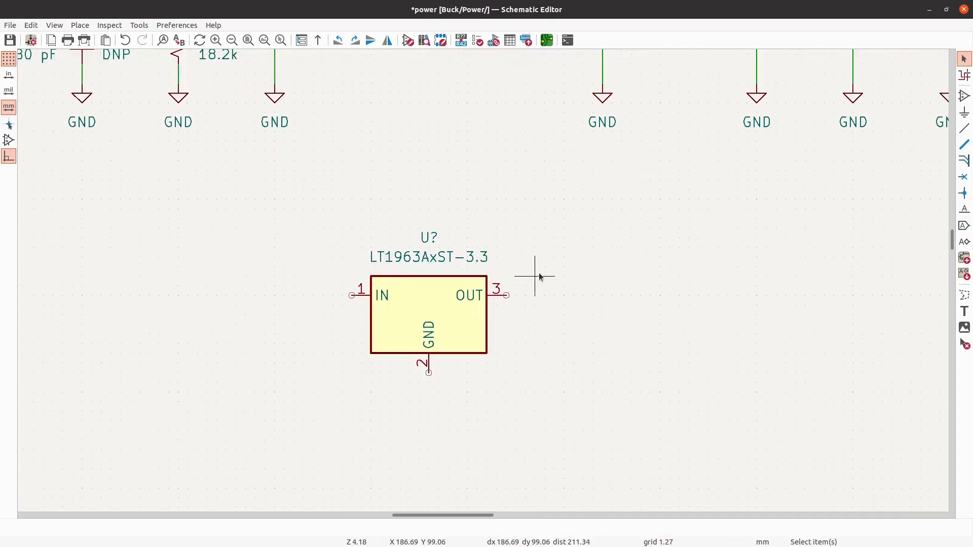
scroll(370, 370, down, 5)
scroll(404, 278, up, 2)
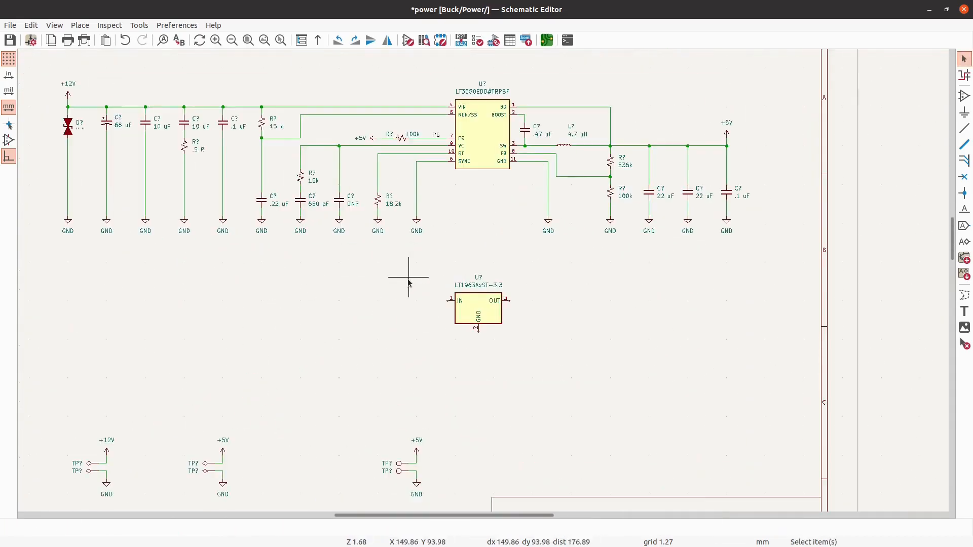
click(964, 98)
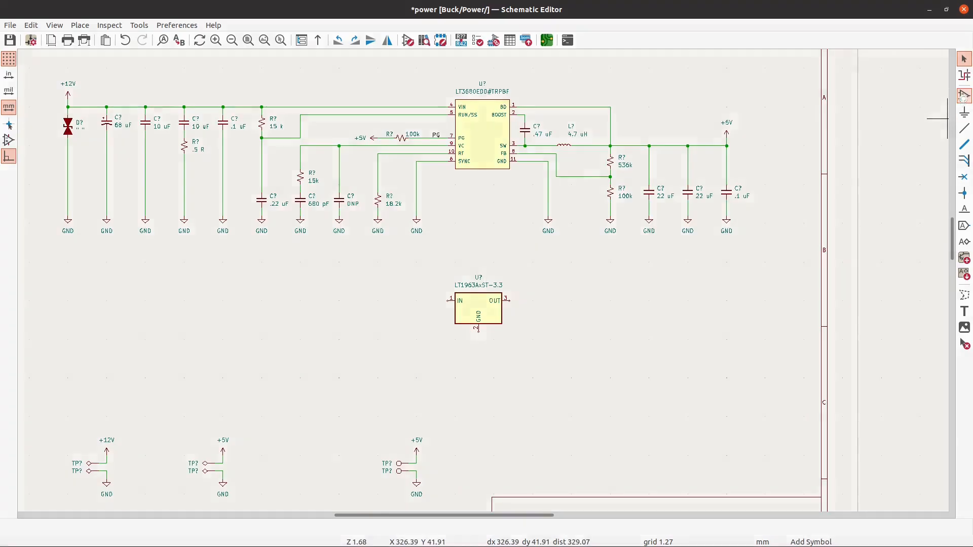
click(357, 196)
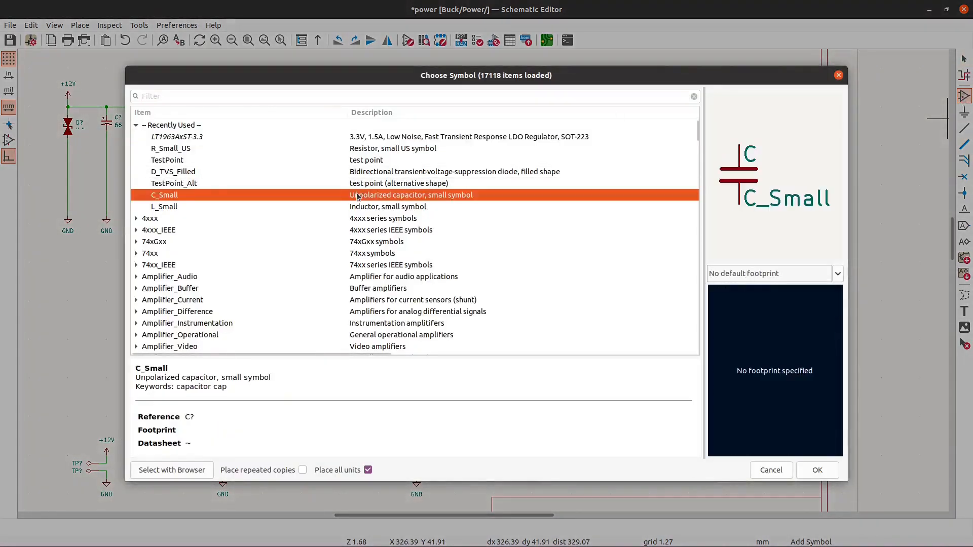
click(817, 470)
scroll(428, 316, up, 5)
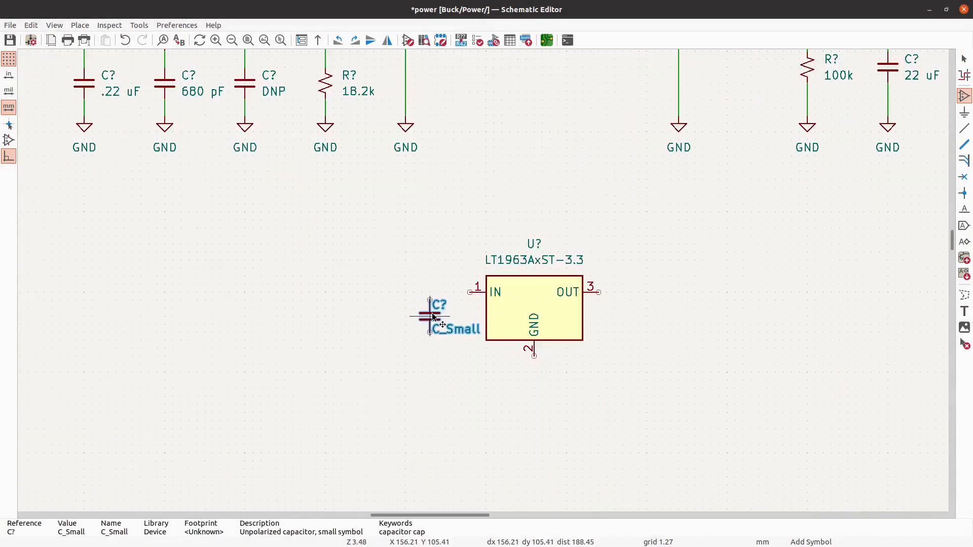
click(396, 327)
key(Escape)
- Place a C_Small capacitor beside the LT1963AxST-3.3 on its OUT pin side, level with the input capacitor
scroll(547, 254, down, 3)
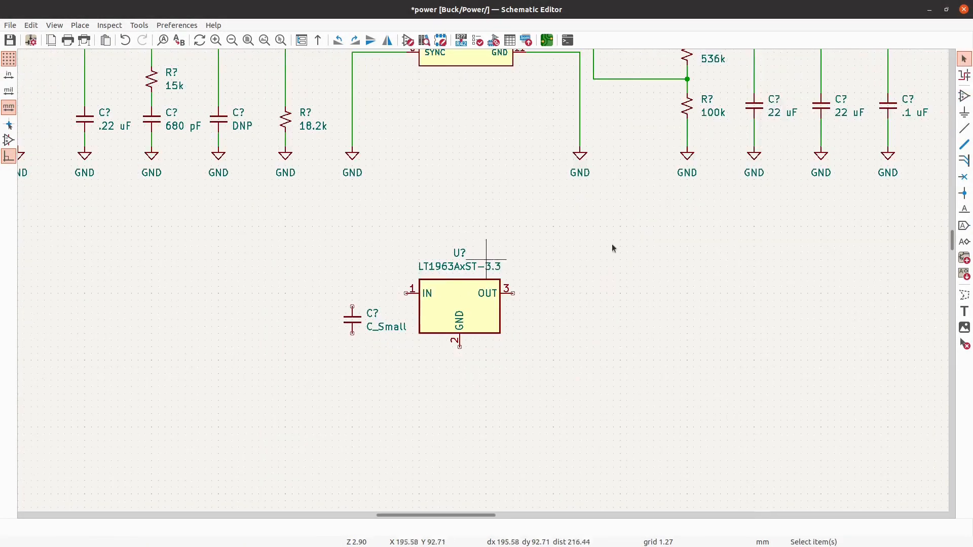
click(964, 96)
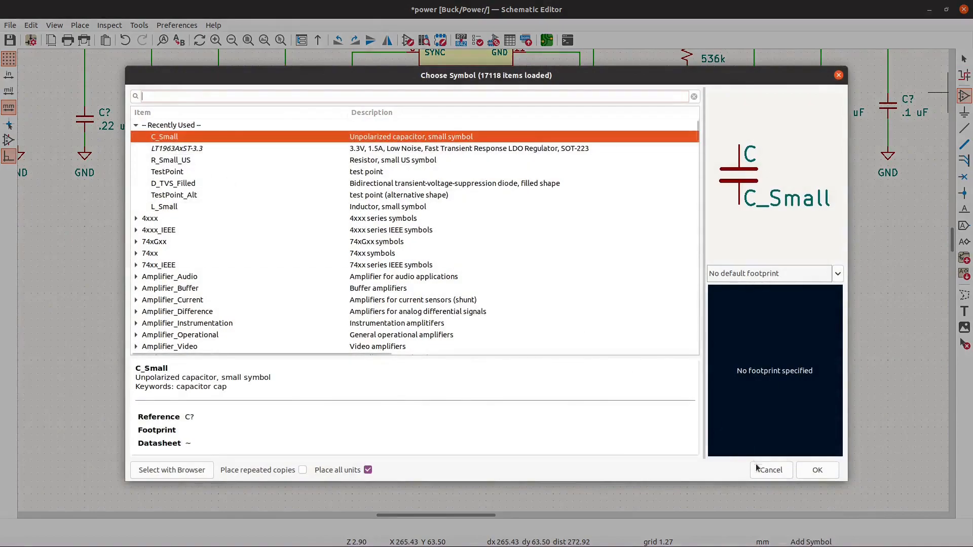
click(818, 470)
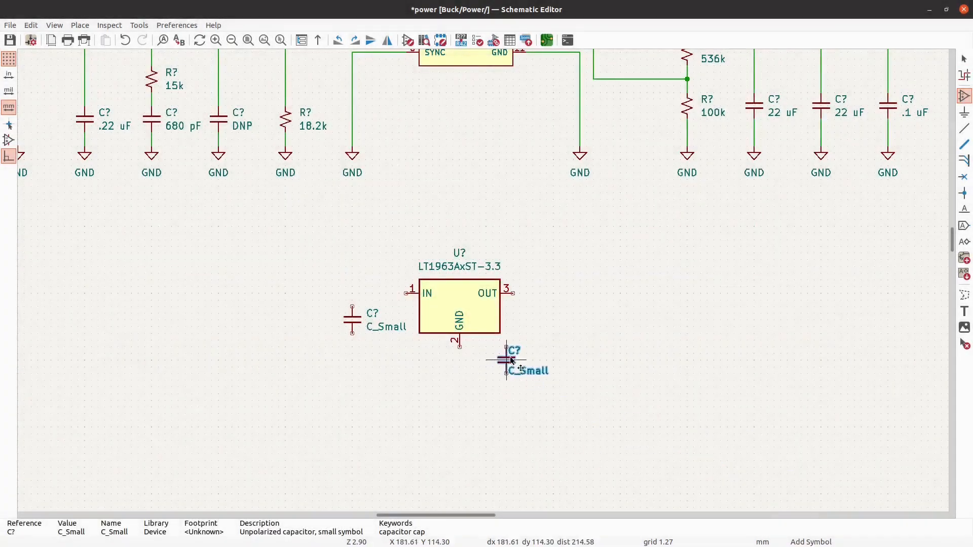
scroll(558, 327, up, 2)
click(575, 312)
key(Escape)
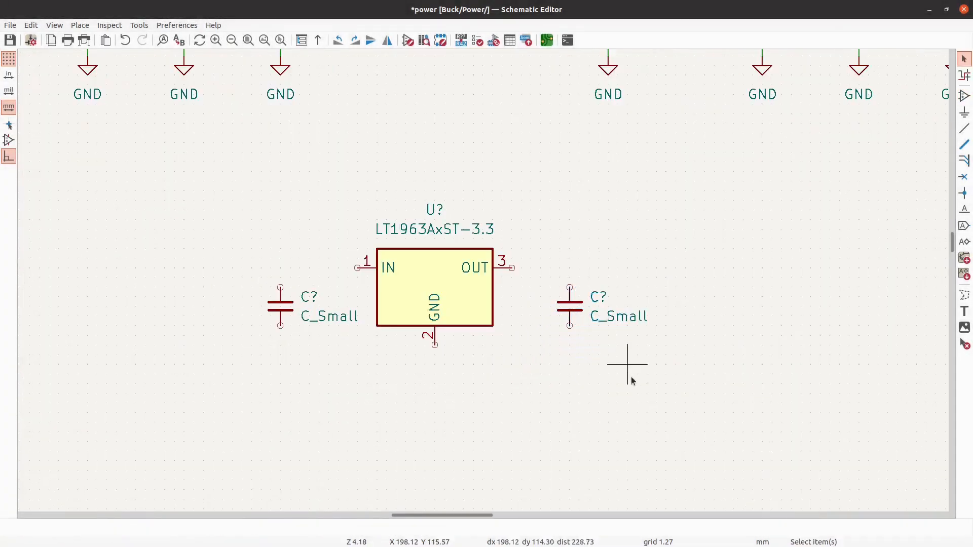
- Place a second C_Small input capacitor to the left of the existing one, at the same height
scroll(632, 379, down, 5)
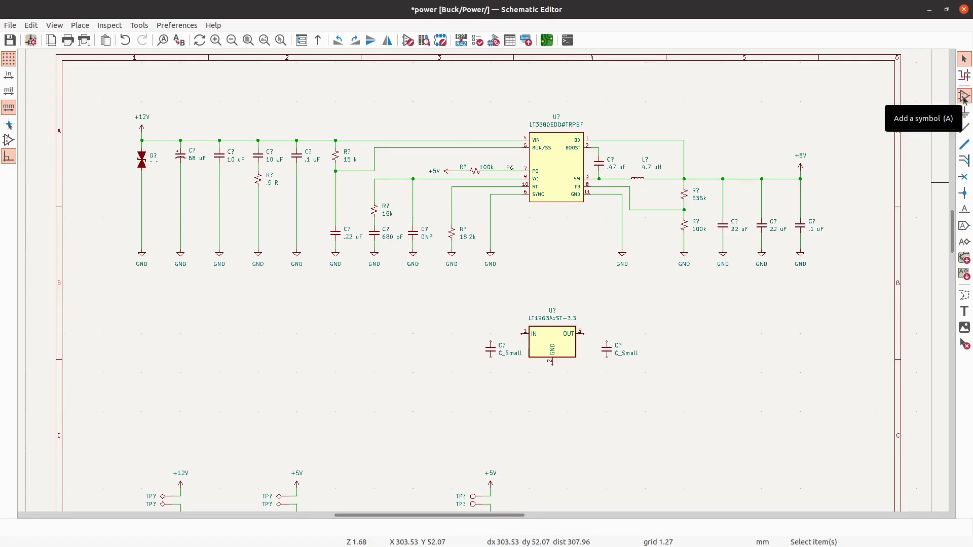
click(964, 96)
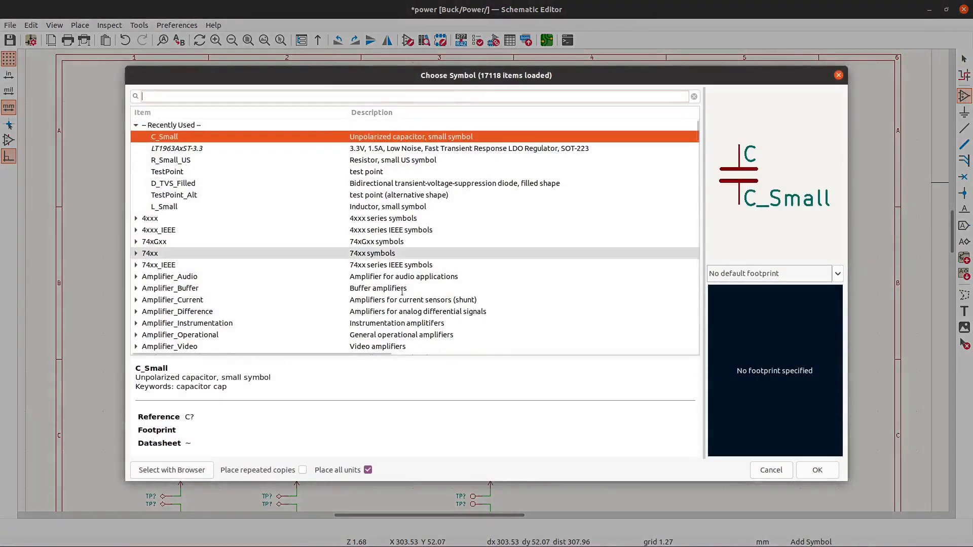
click(815, 469)
scroll(471, 386, up, 2)
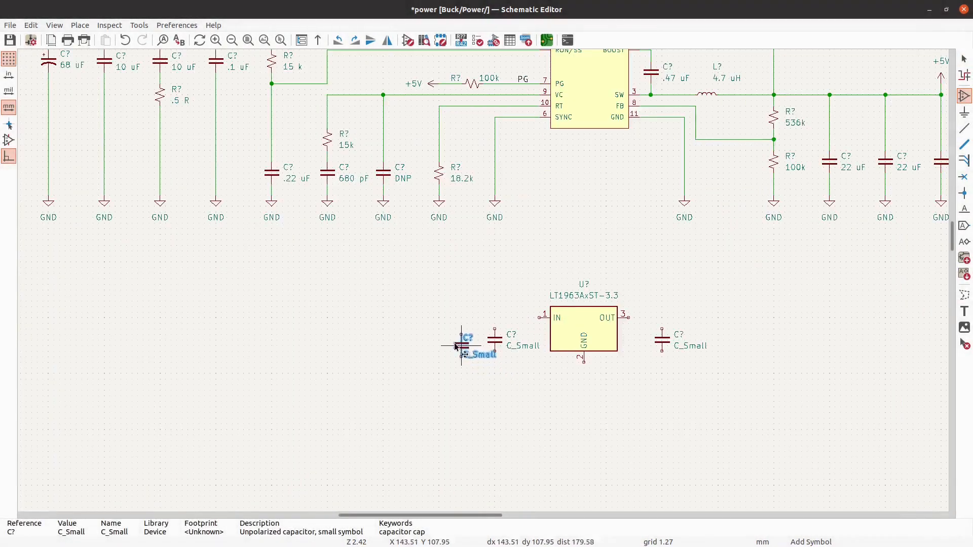
click(441, 341)
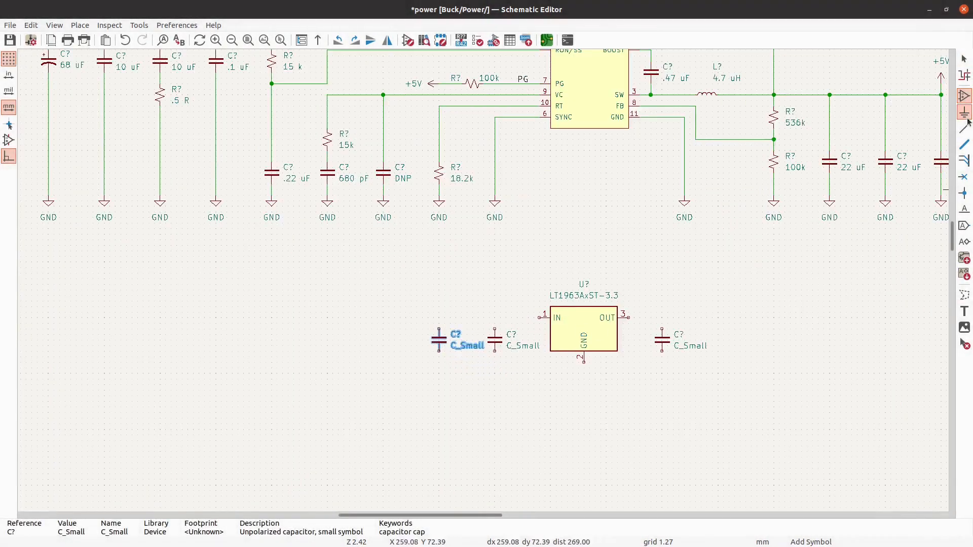
- Place a second C_Small output capacitor to the right of the existing one, at the same height
click(965, 96)
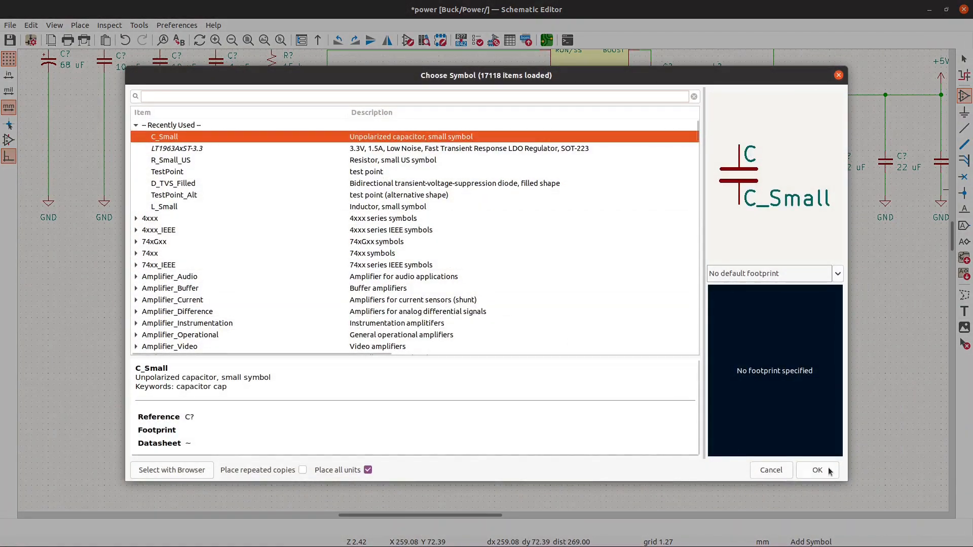
click(816, 470)
scroll(684, 368, up, 2)
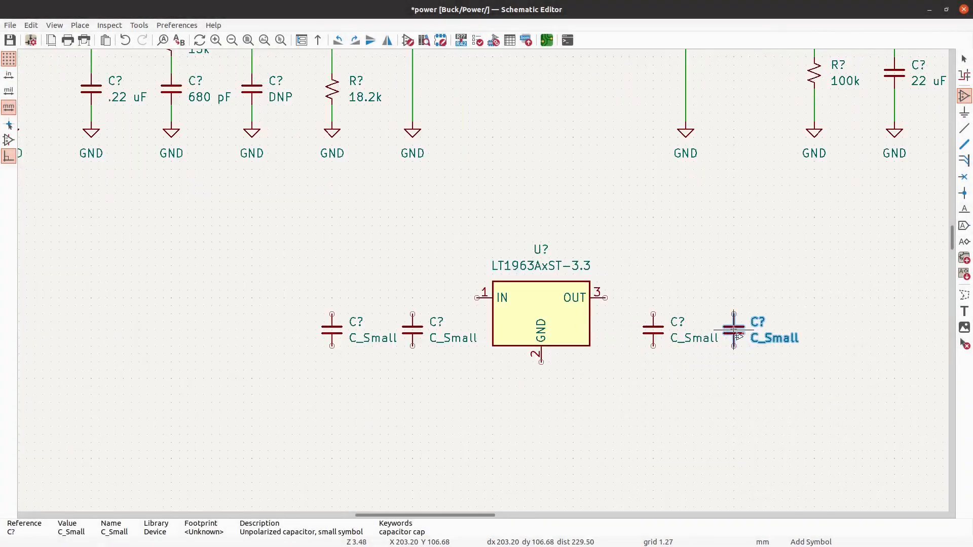
click(734, 330)
key(Escape)
- Set the values of both input capacitors of the LT1963AxST-3.3 to 10 uF
key(v)
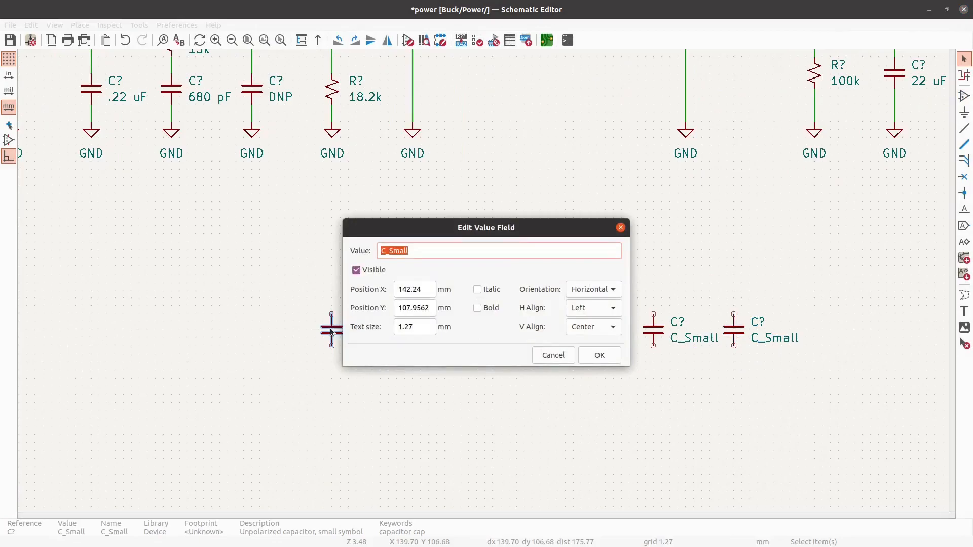
key(Return)
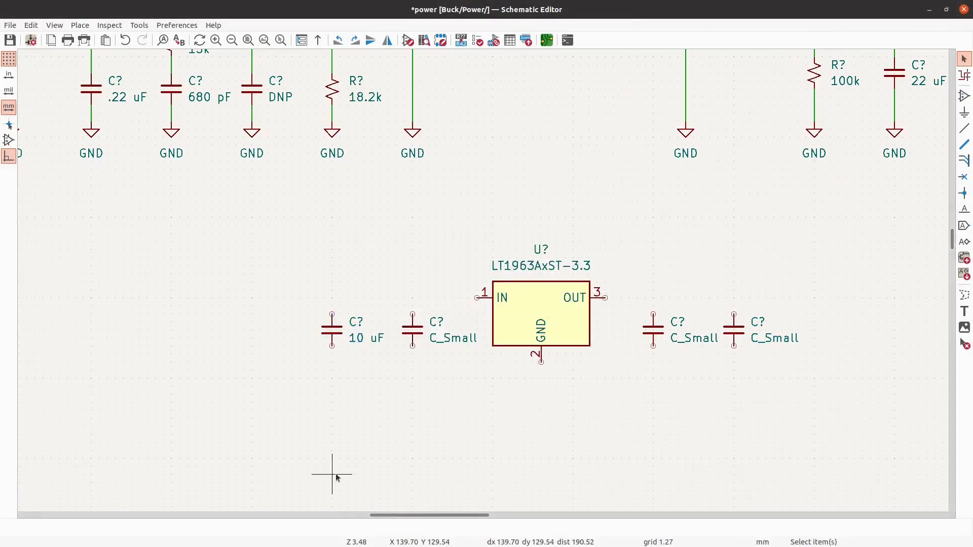
scroll(337, 460, down, 2)
scroll(386, 379, up, 2)
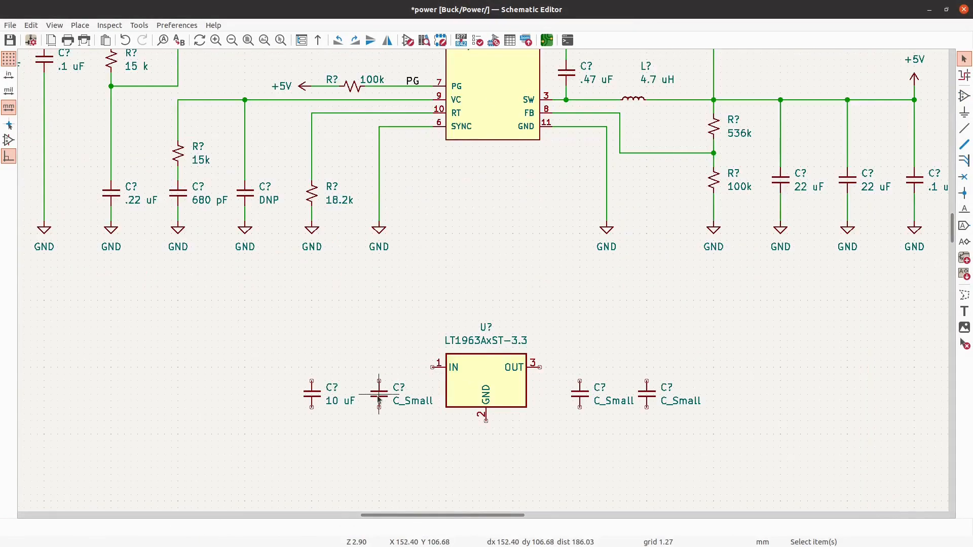
key(v)
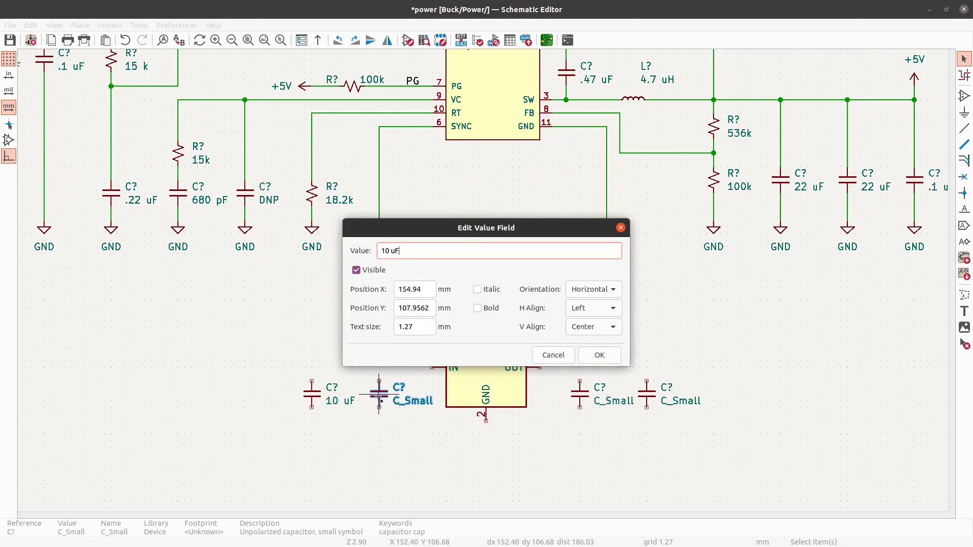
key(Return)
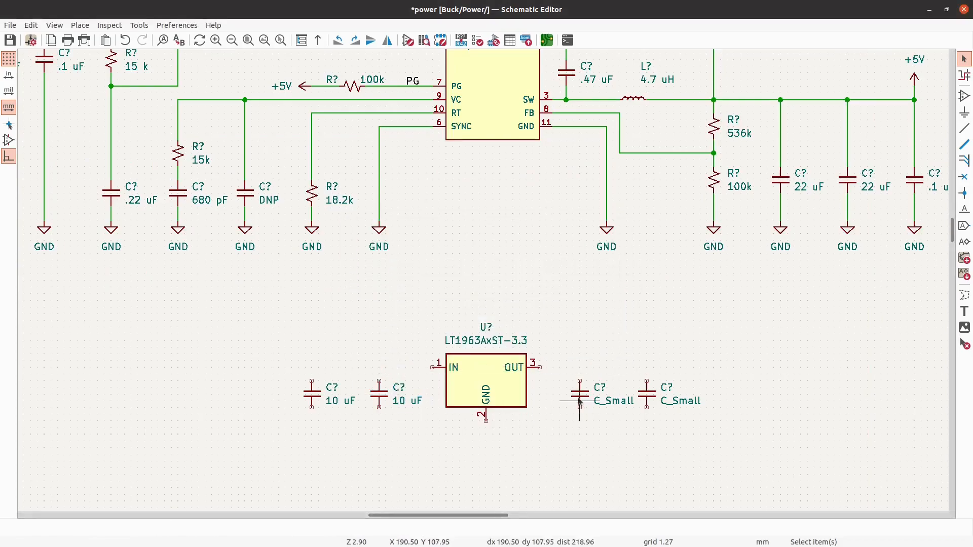
- Set the value of the output capacitor nearest the LT1963AxST-3.3 to 10 uF
key(v)
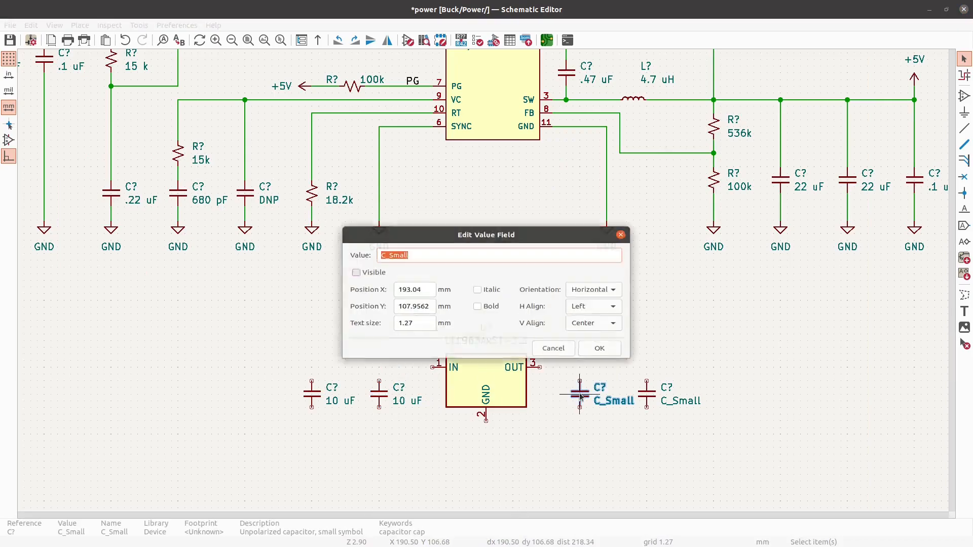
text(10 uF)
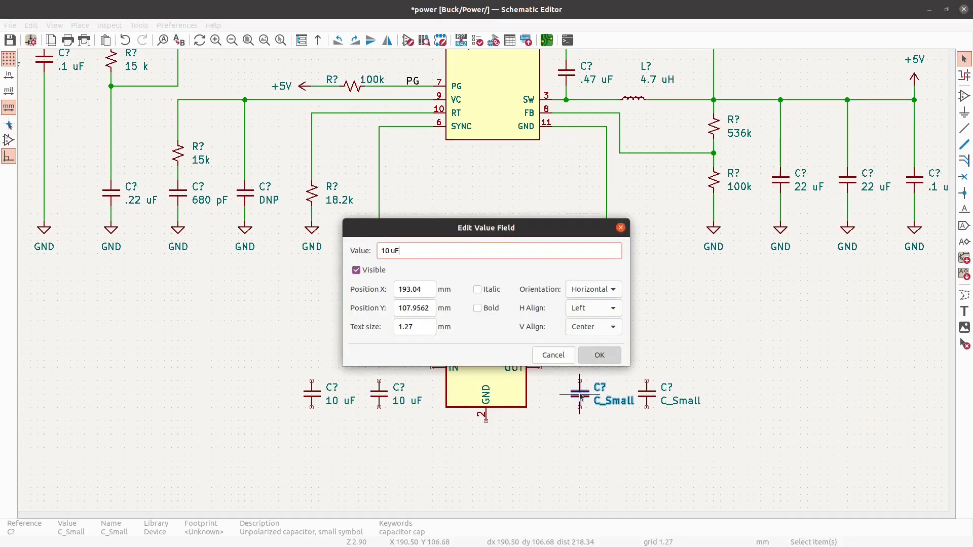
key(Return)
key(b)
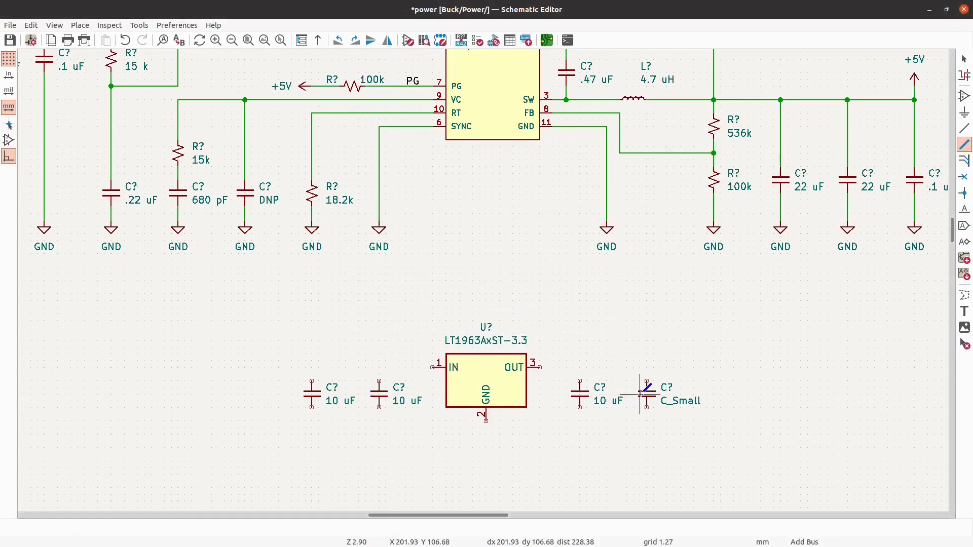
key(Escape)
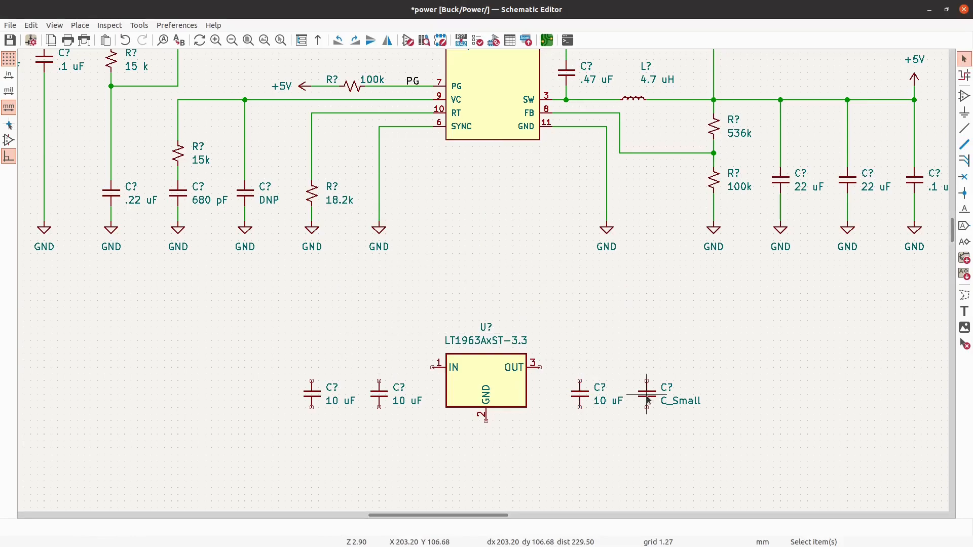
- Set the value of the output capacitor farthest from the LT1963AxST-3.3 to 10 uF
key(v)
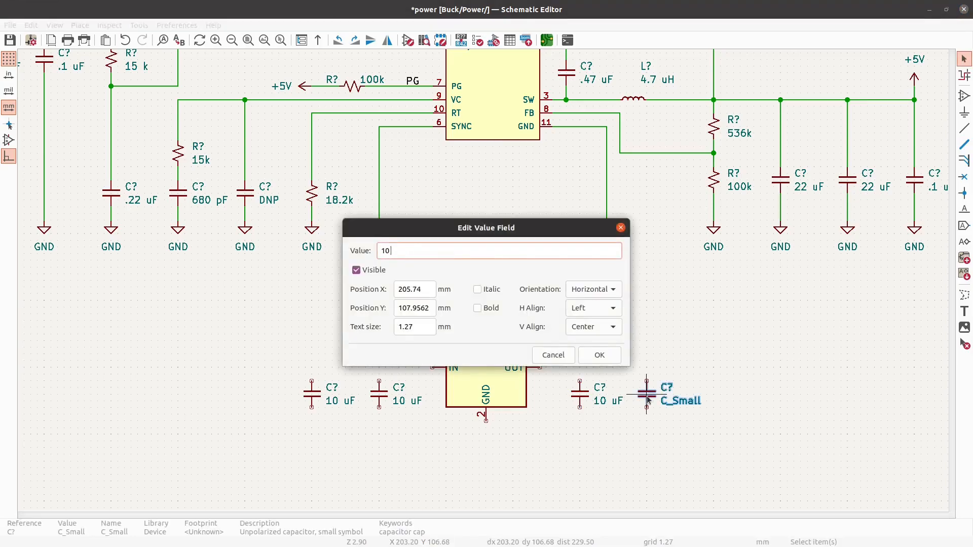
text(10 uF)
key(Return)
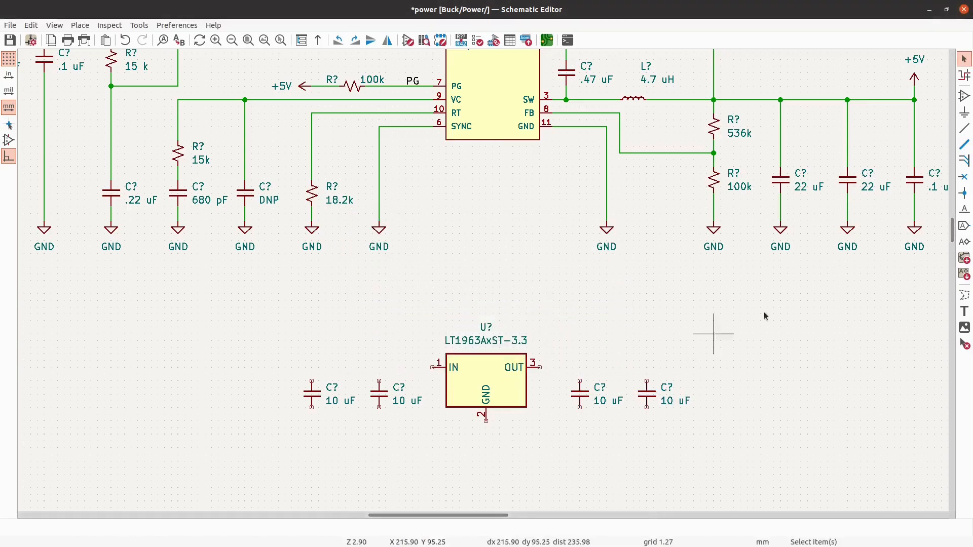
- Place a GND power symbol below each of the two input capacitors of the LT1963AxST-3.3
click(965, 113)
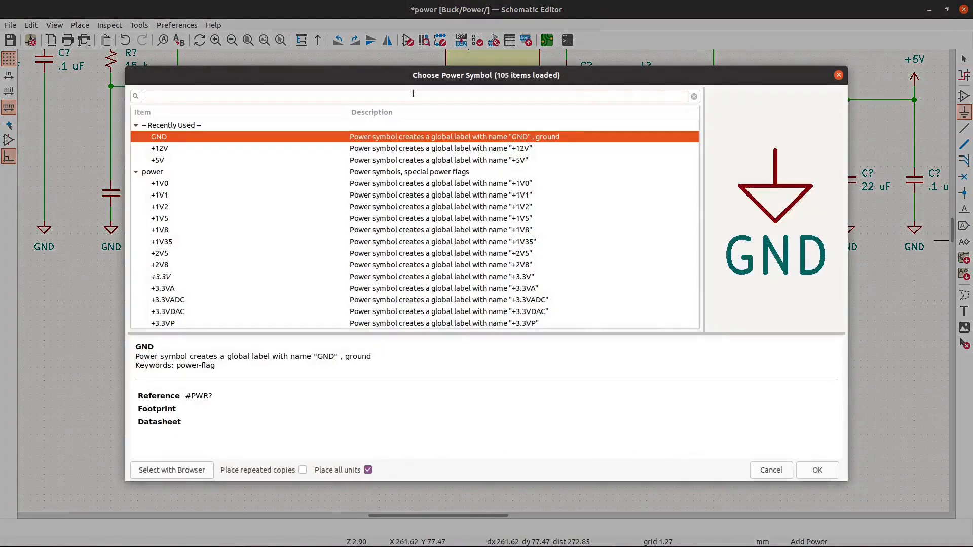
click(811, 465)
scroll(310, 426, up, 3)
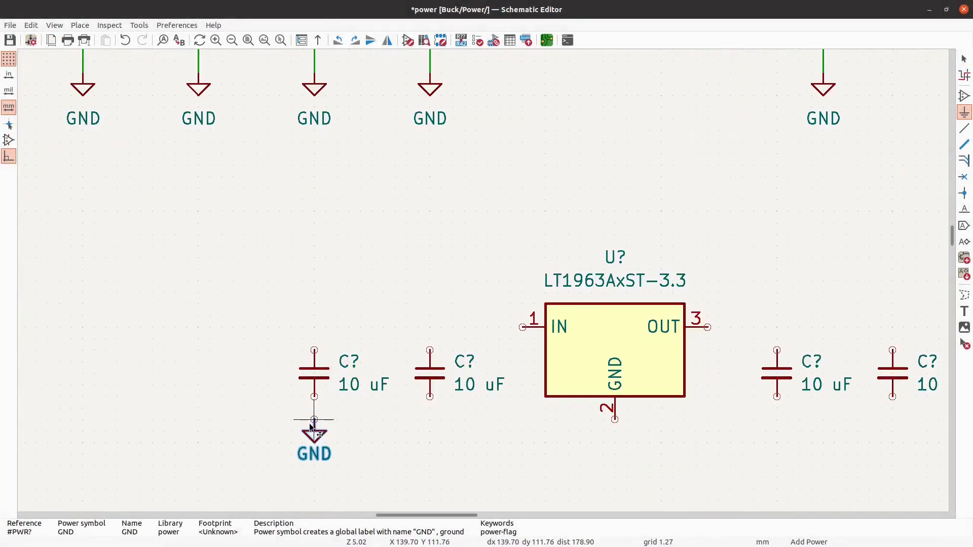
click(315, 443)
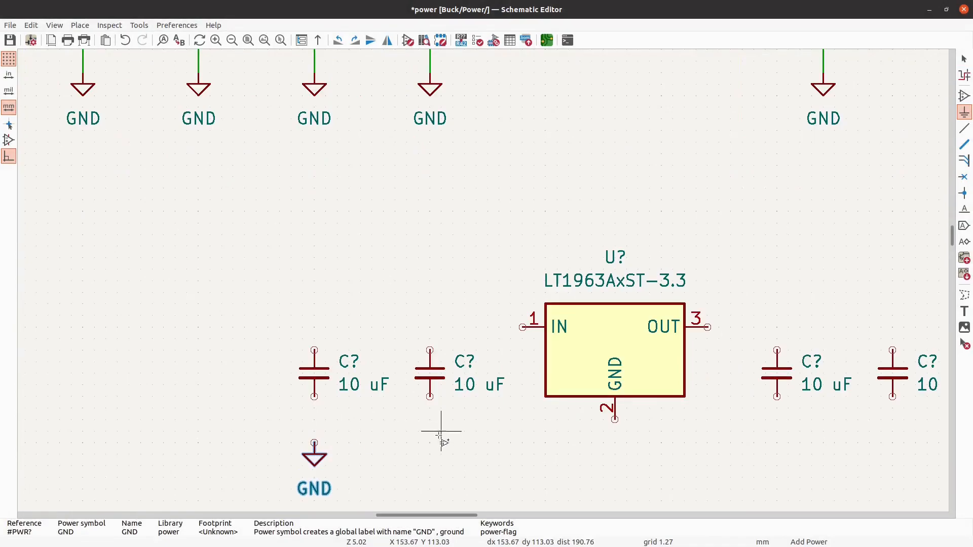
click(429, 443)
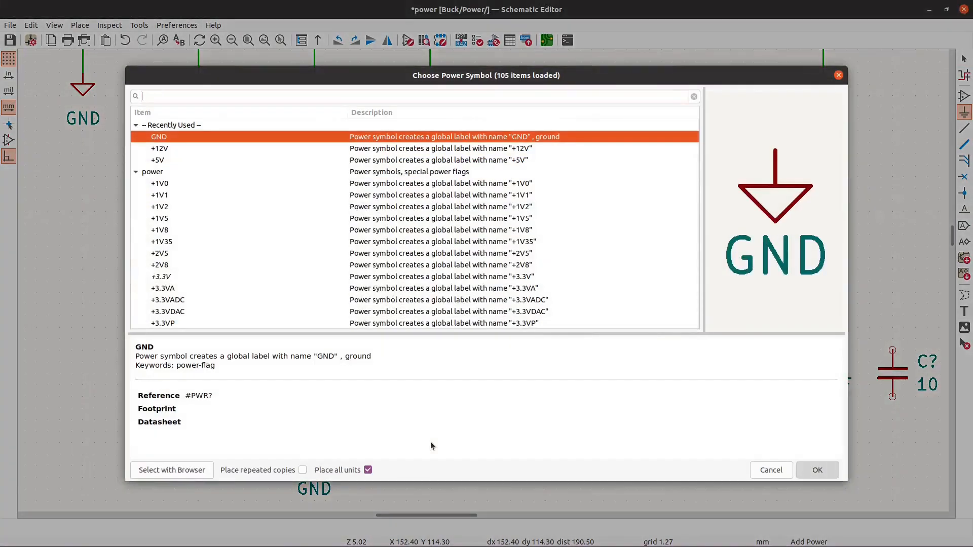
key(Return)
click(430, 443)
- Place GND power symbols below the regulator's GND pin and below both output capacitors, aligned with those under the input capacitors
click(615, 443)
key(Return)
click(615, 442)
scroll(615, 443, down, 3)
scroll(608, 420, up, 3)
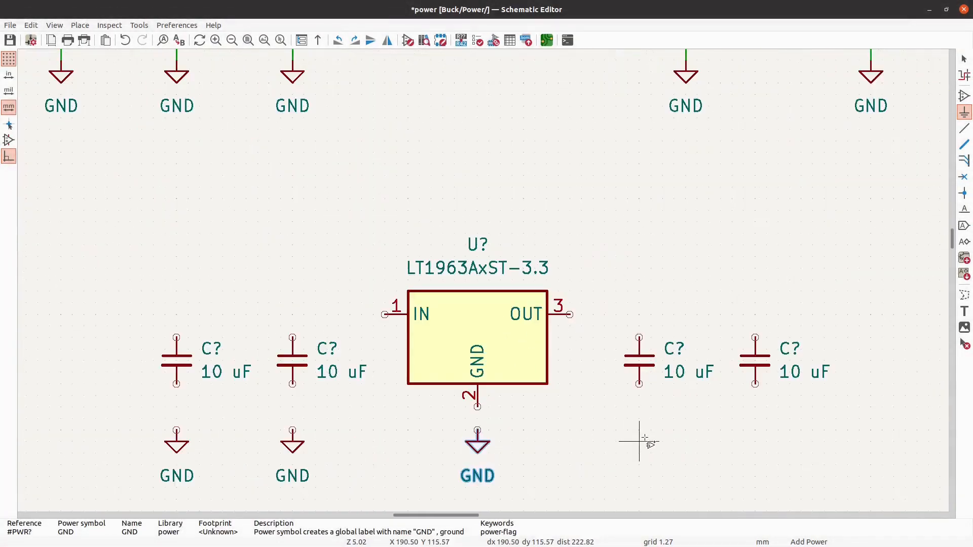
click(639, 430)
key(Return)
click(639, 430)
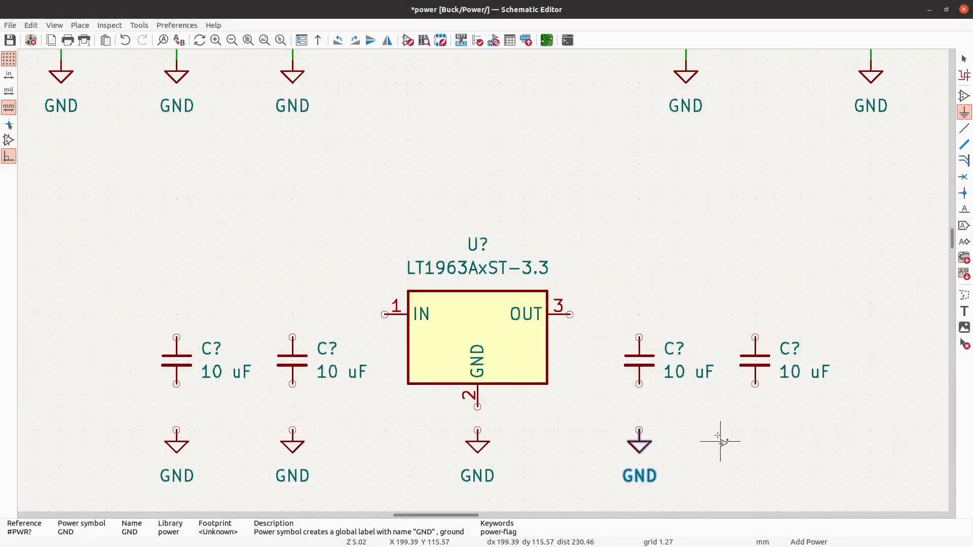
click(755, 430)
key(Return)
click(755, 431)
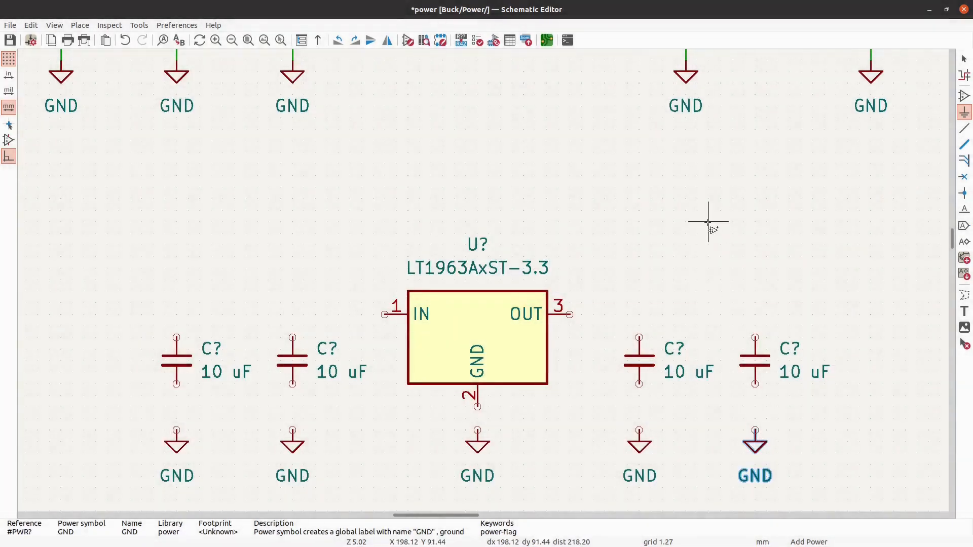
key(Escape)
- Wire the regulator's IN pin to both input capacitors and connect each of these capacitors to its GND symbol
click(968, 130)
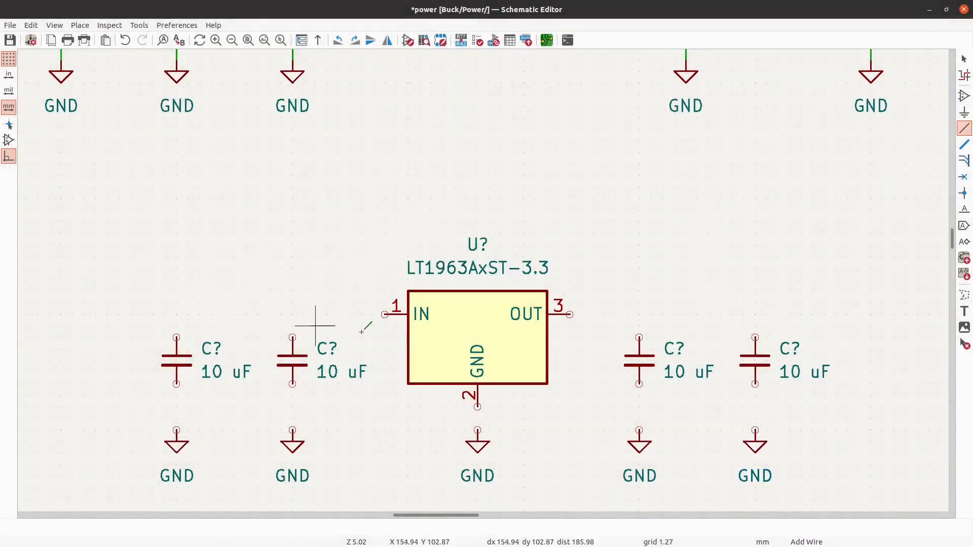
click(385, 315)
click(176, 337)
click(176, 384)
click(176, 430)
click(293, 430)
click(293, 337)
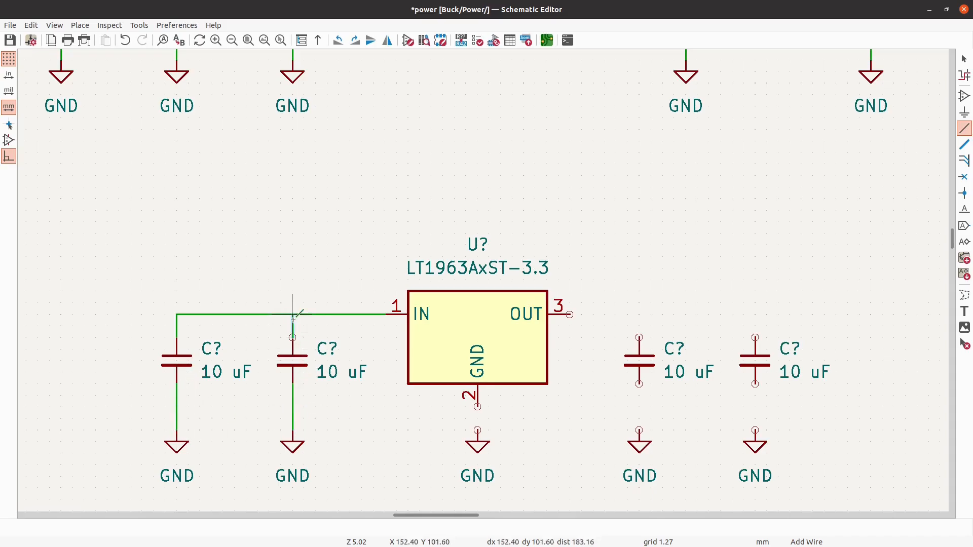
- Wire the regulator's GND pin and the output capacitor nearest the regulator to the GND symbols below them
click(477, 407)
click(639, 430)
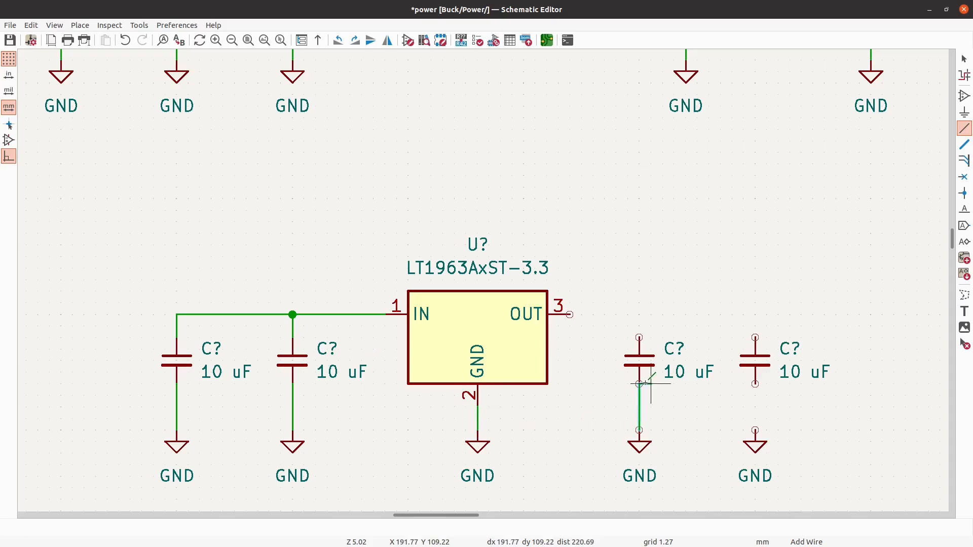
click(639, 430)
- Wire the regulator's OUT pin to both output capacitors and connect the outer output capacitor to its GND symbol
click(570, 314)
click(639, 337)
click(640, 315)
click(755, 337)
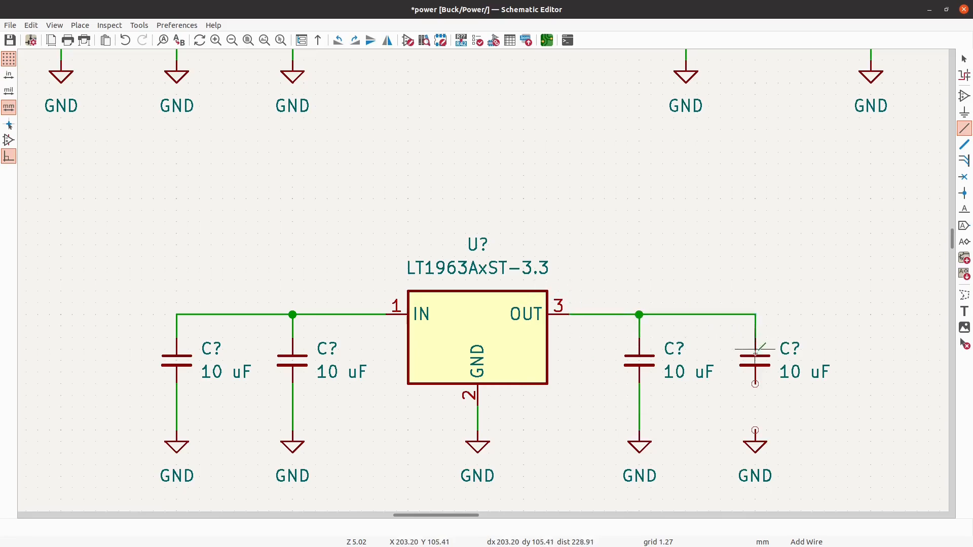
click(756, 383)
click(755, 430)
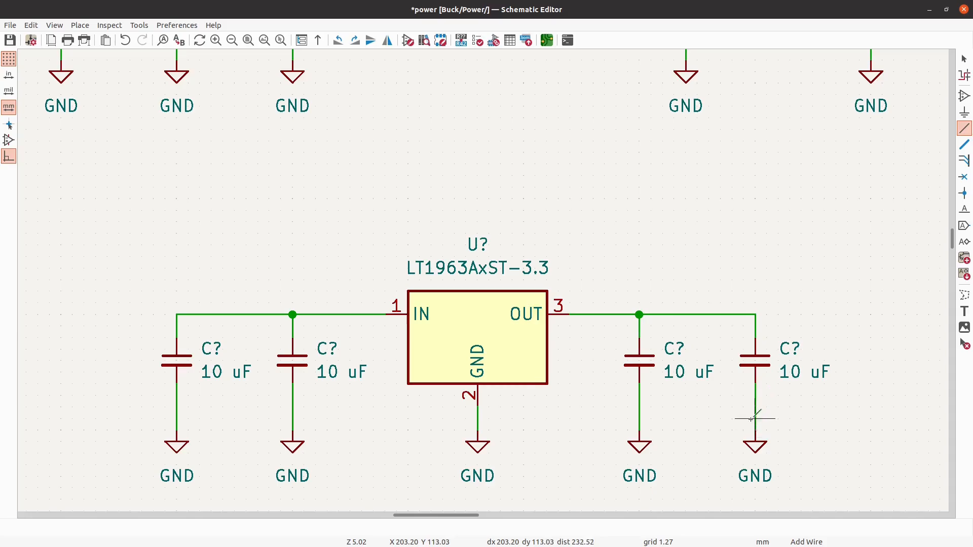
key(Escape)
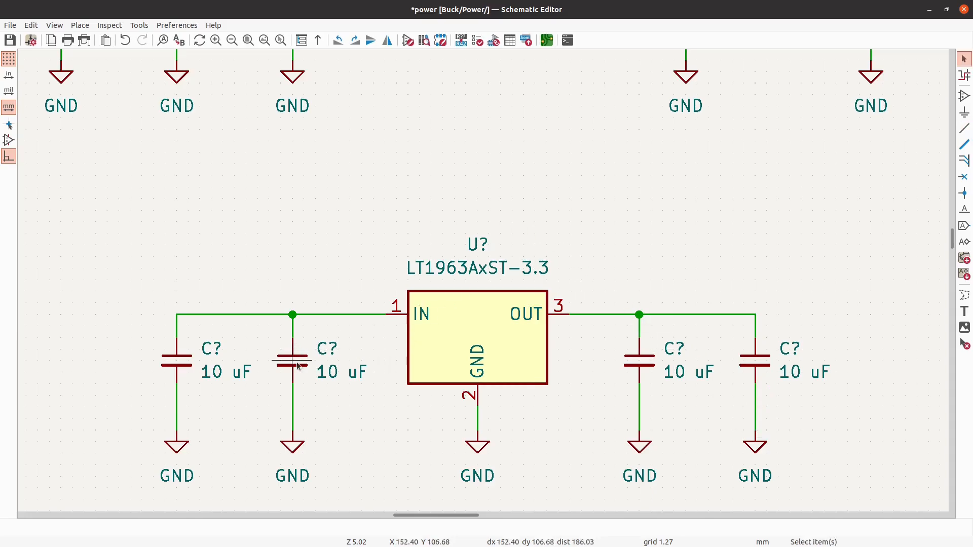
- Set the input capacitor nearest the regulator and the outer output capacitor to .1 uF
key(v)
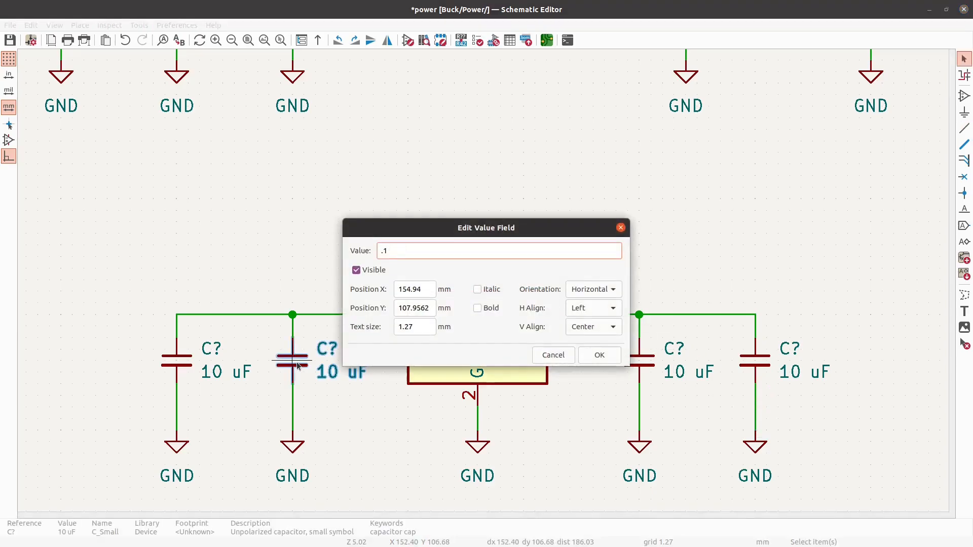
key(Return)
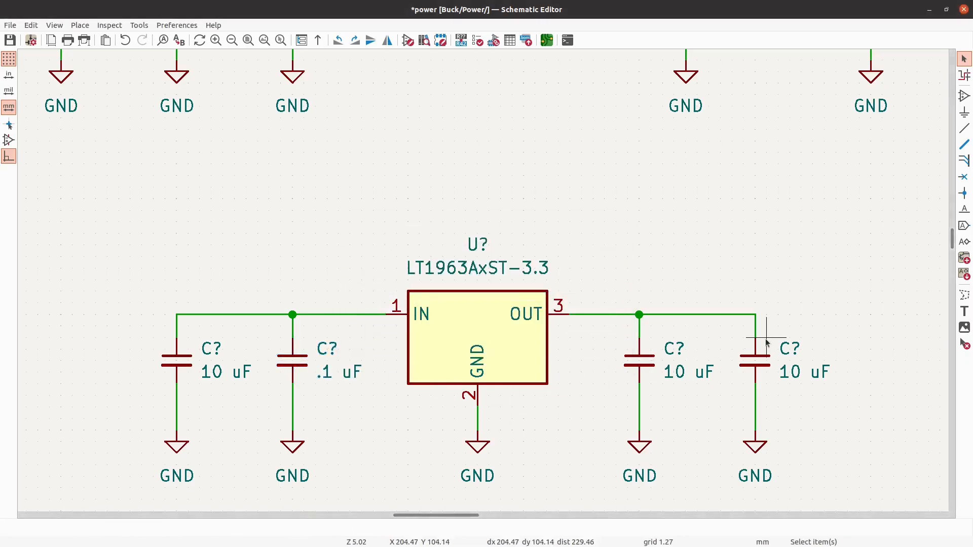
key(v)
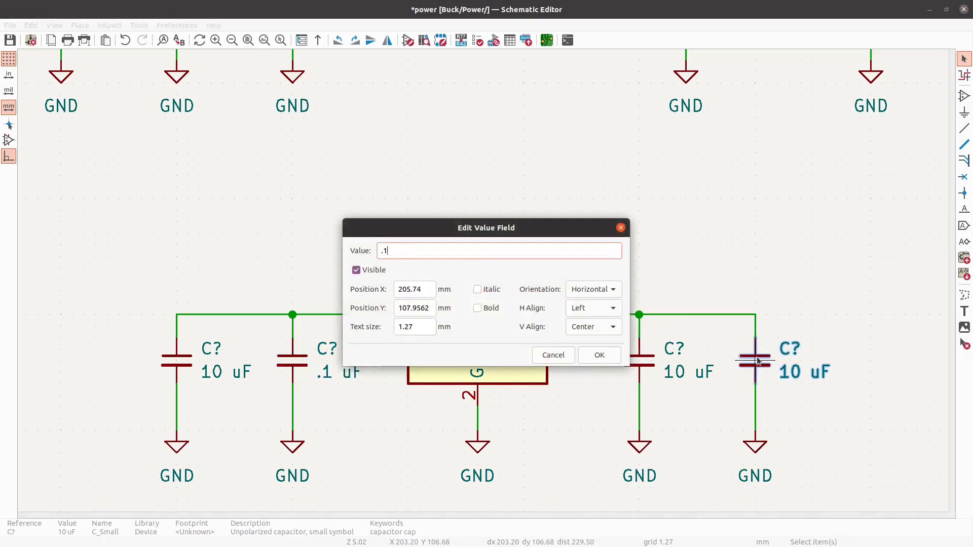
text(.1 uF)
click(600, 354)
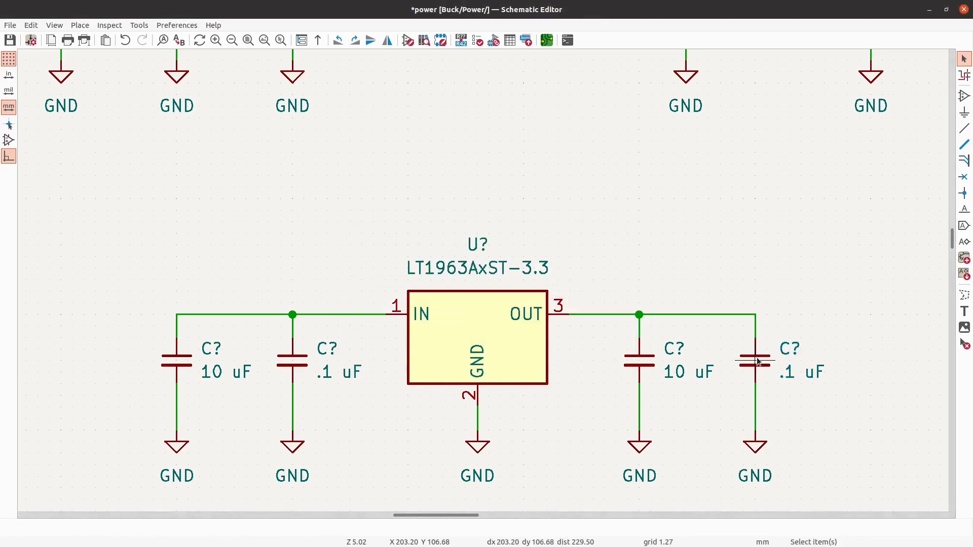
- Place a +3V3 power symbol just above the output line, aligned with the outer output capacitor
key(p)
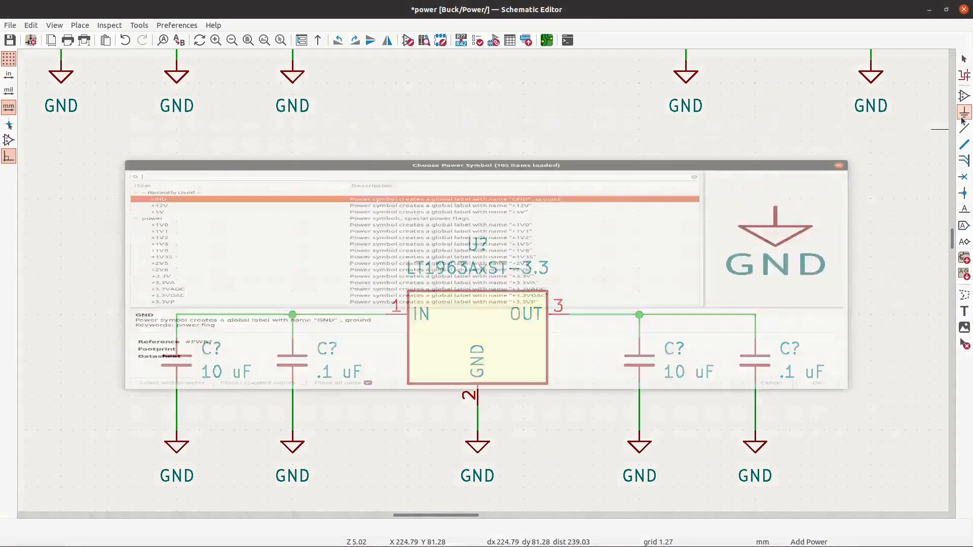
scroll(184, 301, down, 2)
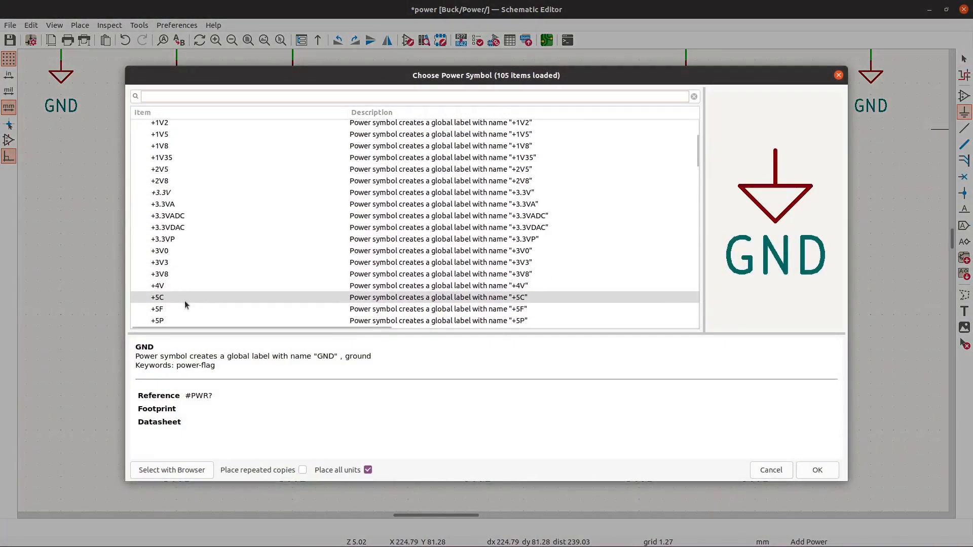
click(172, 263)
click(818, 470)
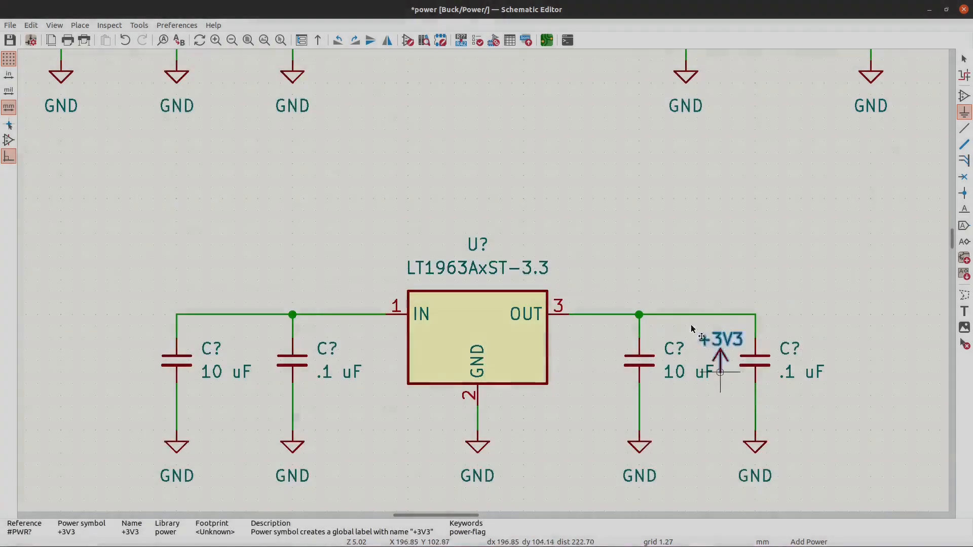
click(756, 292)
key(Escape)
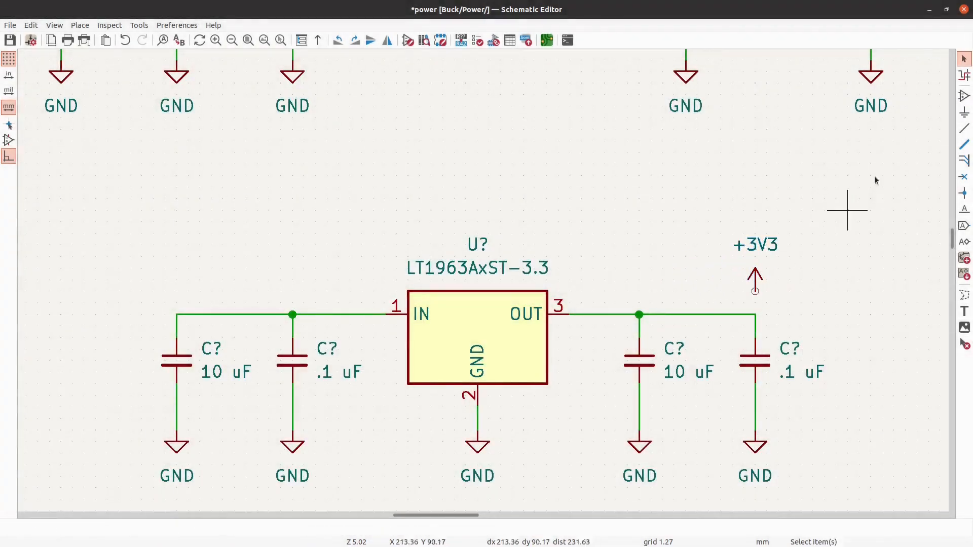
- Place a +5V power symbol just above the input line, aligned with the outer input capacitor
click(965, 112)
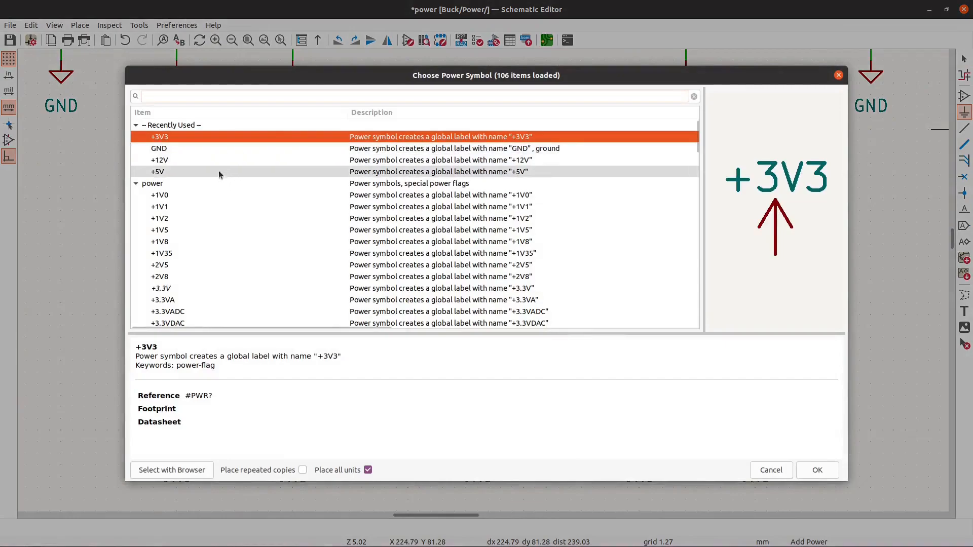
click(220, 171)
click(818, 470)
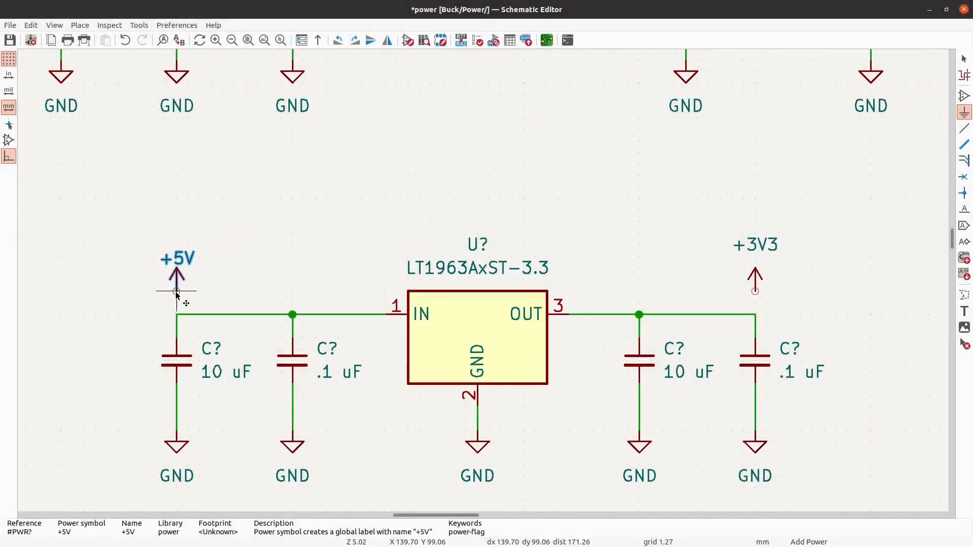
click(177, 291)
key(Escape)
- Wire the +3V3 symbol to the regulator's output line and the +5V symbol to its input line
key(w)
click(755, 314)
click(176, 291)
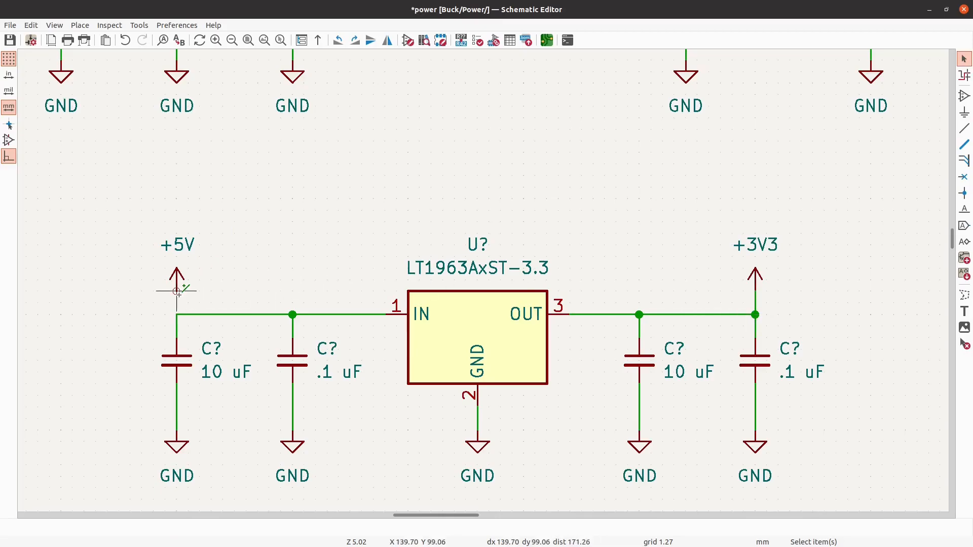
click(177, 315)
key(Escape)
- Duplicate the +5V test point pair with its 5005 and 5011 labels, without the heading, and place the copy left of the original
scroll(217, 241, down, 8)
scroll(325, 283, up, 5)
scroll(324, 283, down, 3)
scroll(560, 380, up, 3)
scroll(496, 304, down, 3)
scroll(479, 377, up, 3)
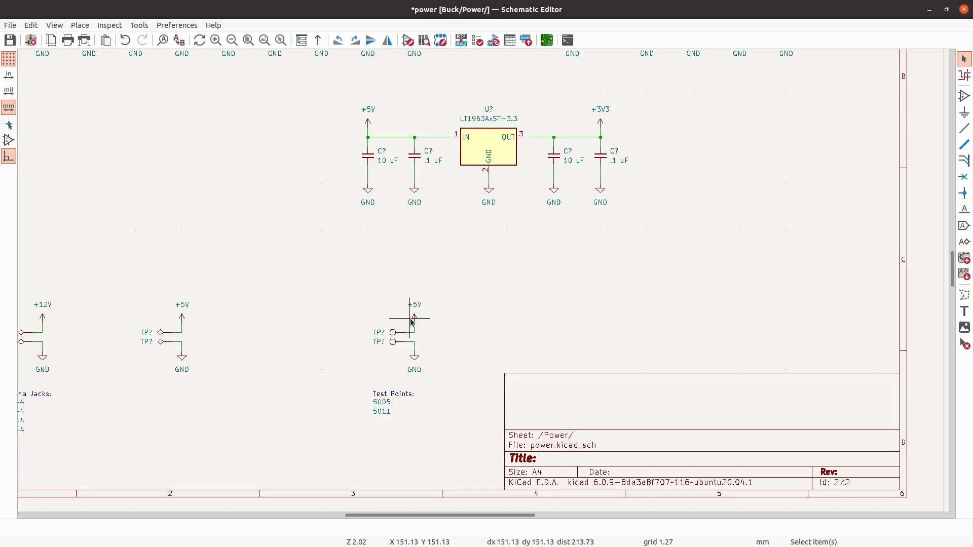
scroll(462, 342, down, 1)
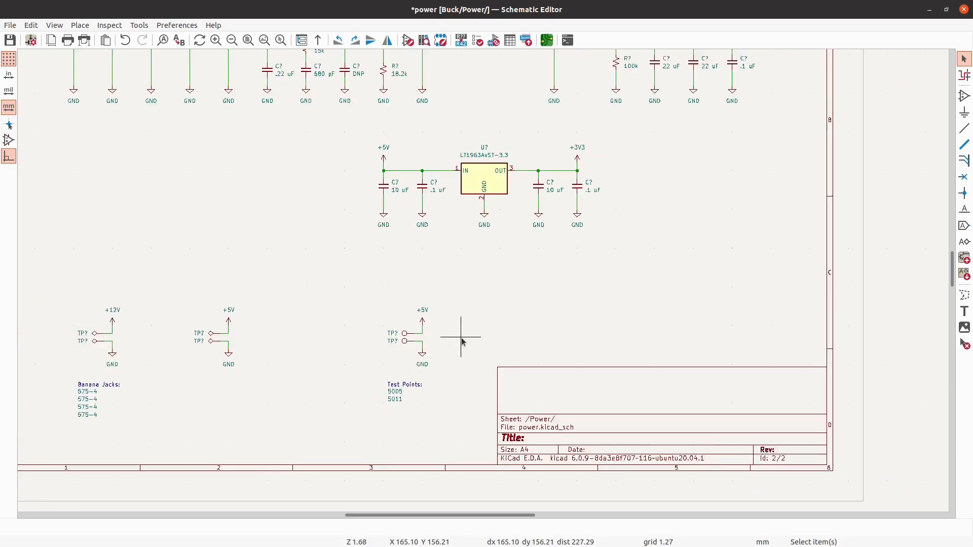
scroll(458, 341, up, 1)
scroll(457, 354, down, 1)
scroll(450, 390, up, 1)
drag(501, 408, 350, 216)
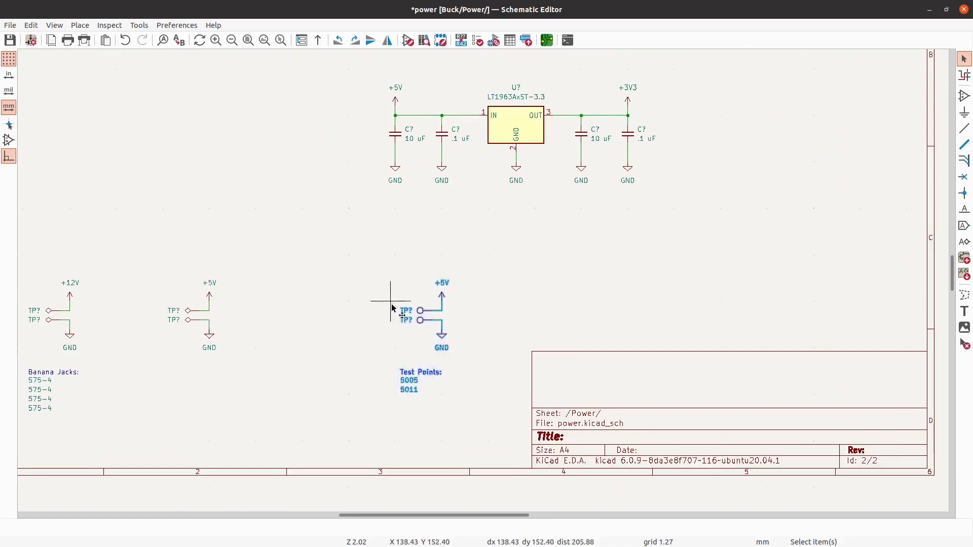
click(472, 372)
drag(476, 363, 360, 214)
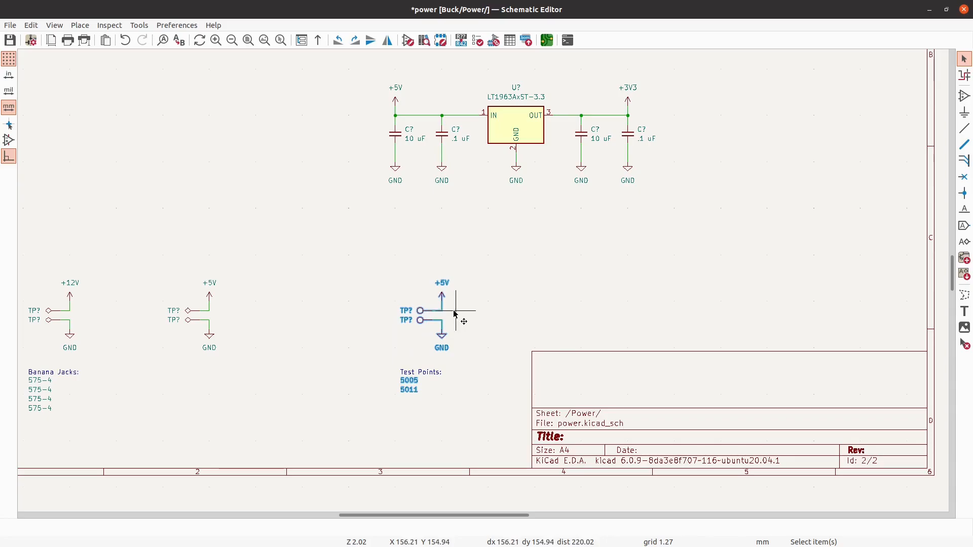
key(ctrl+d)
scroll(293, 321, up, 1)
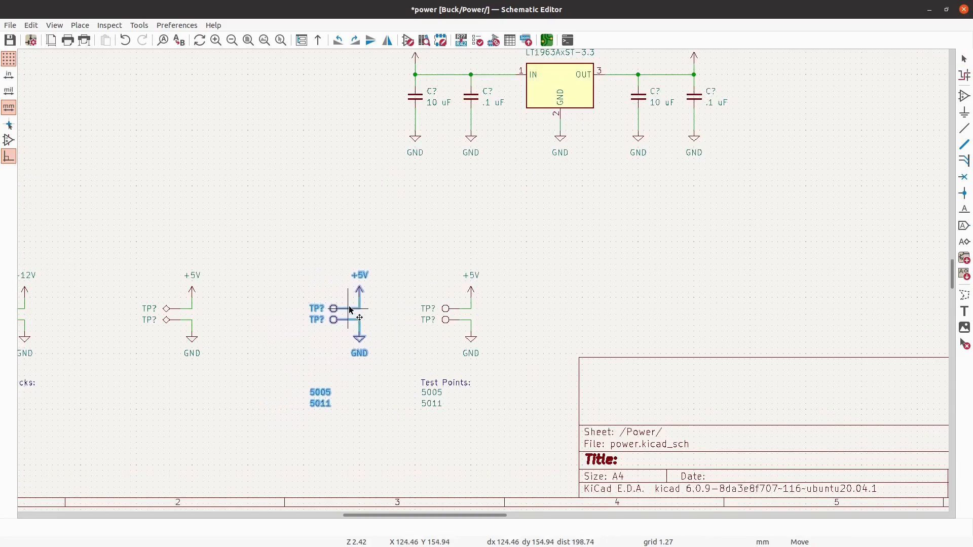
click(350, 307)
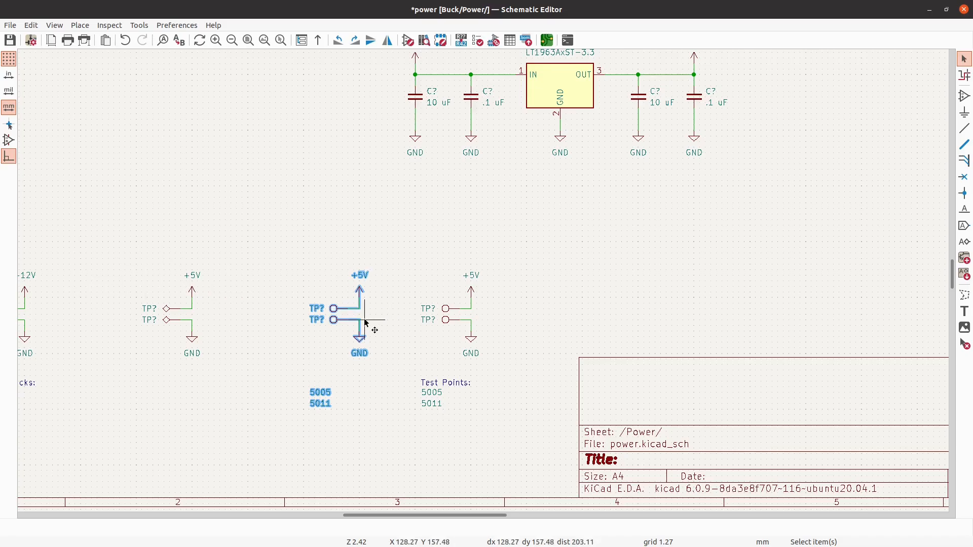
- Shift the copied test point group farther left, and move both banana jack groups left to space all four groups evenly
drag(366, 323, 307, 323)
scroll(315, 312, down, 1)
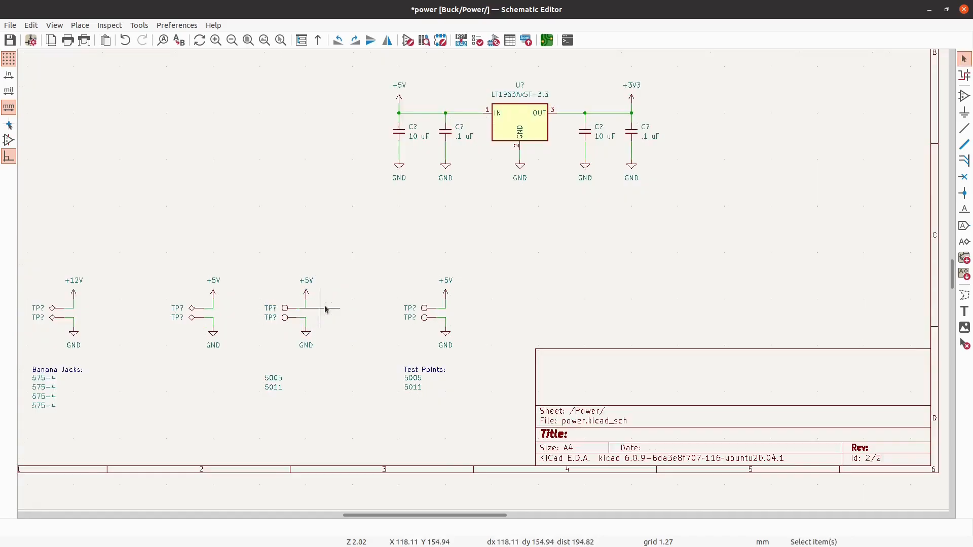
scroll(281, 308, down, 3)
scroll(196, 294, up, 3)
drag(453, 438, 156, 207)
drag(298, 314, 255, 311)
key(Escape)
scroll(225, 313, down, 3)
scroll(232, 335, up, 2)
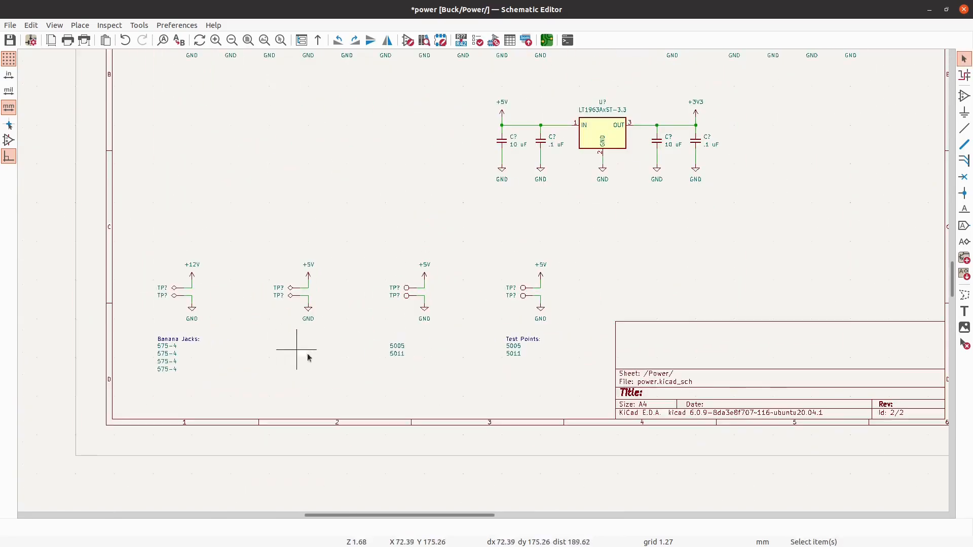
scroll(528, 353, up, 1)
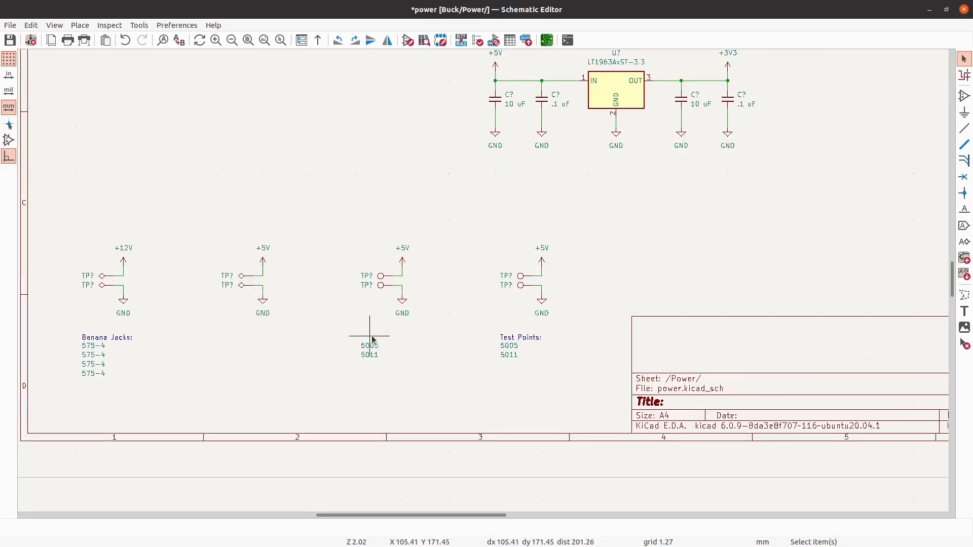
- Replace the +5V power symbol on the copied test point pair with a +3V3 symbol at the wire end
scroll(374, 343, up, 3)
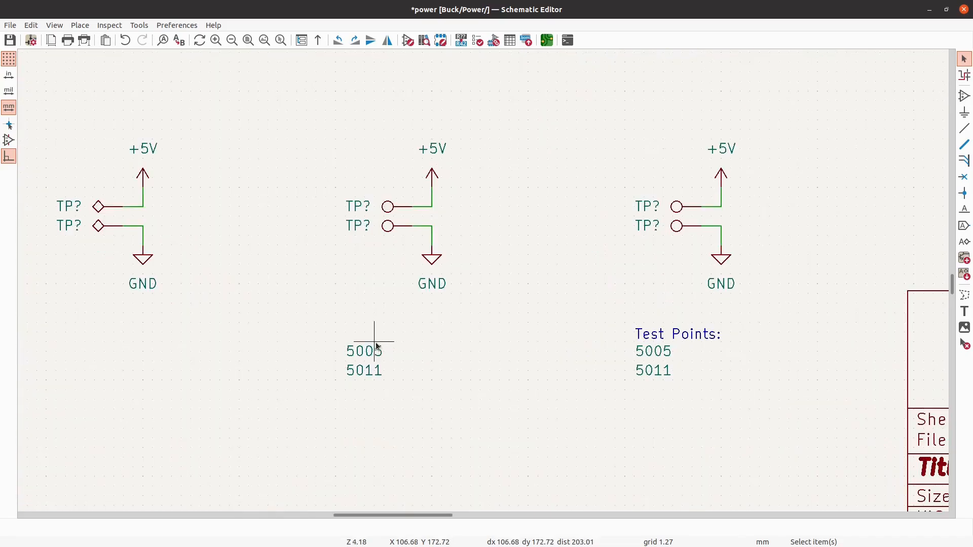
click(432, 174)
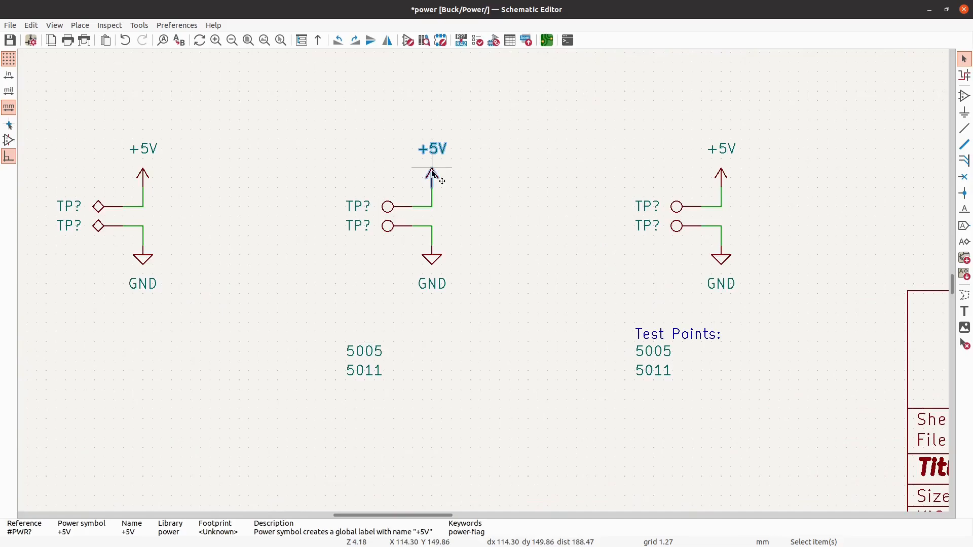
key(Delete)
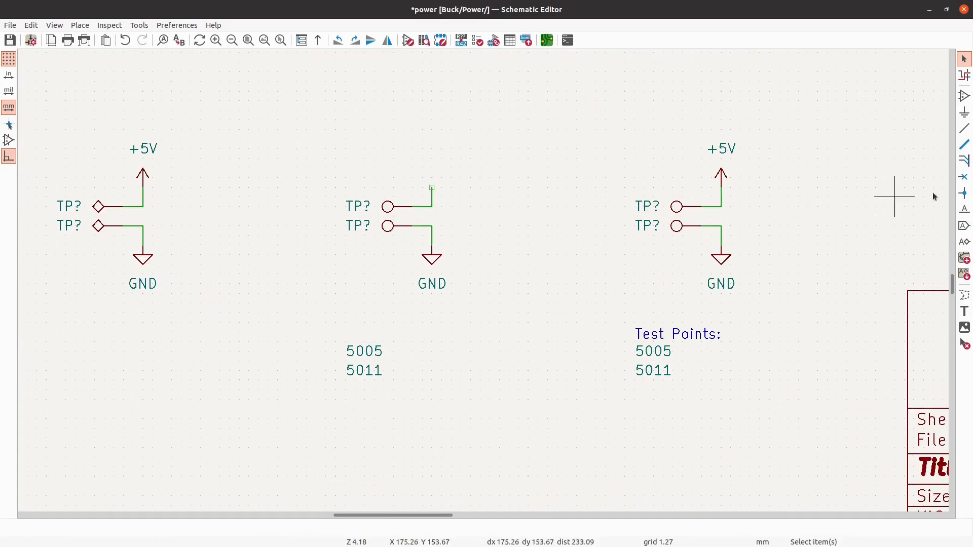
click(964, 113)
key(Down)
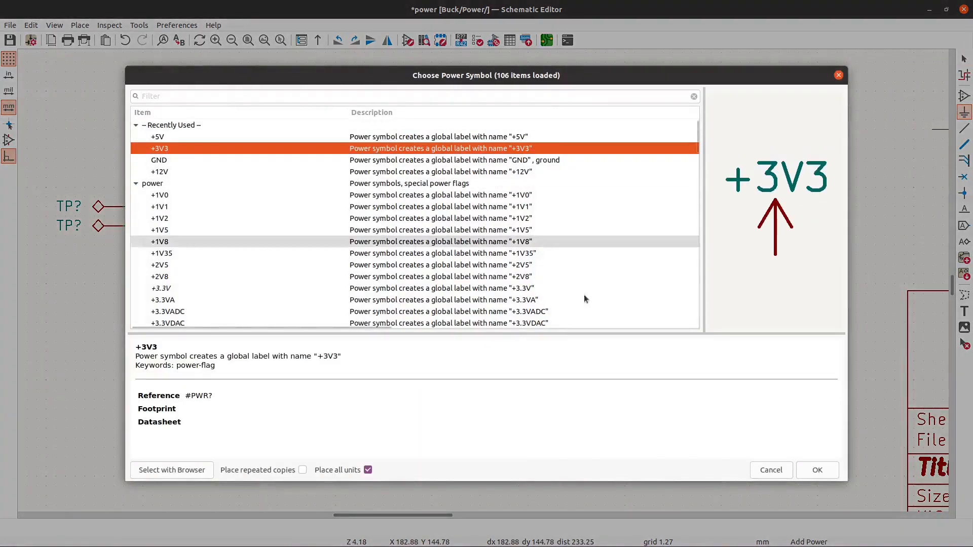
click(831, 473)
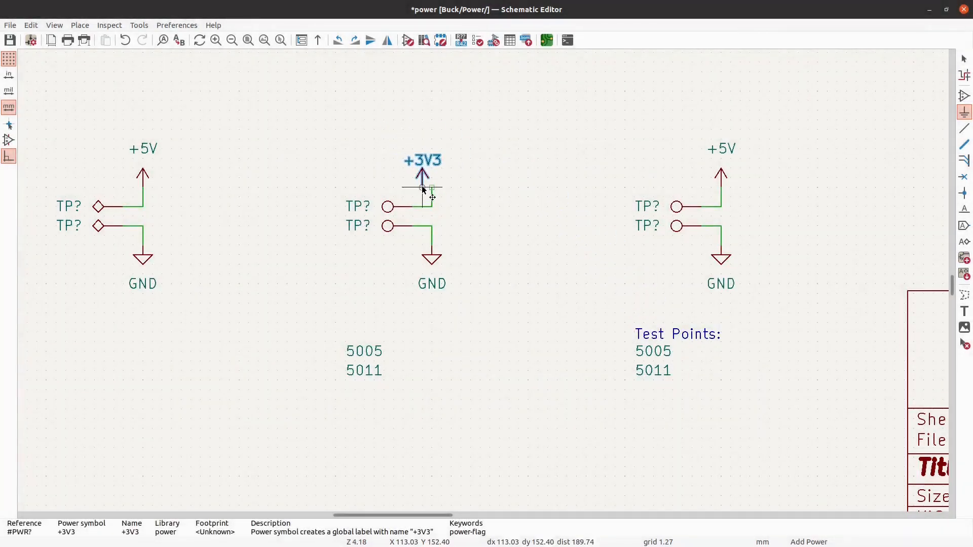
click(432, 190)
key(Escape)
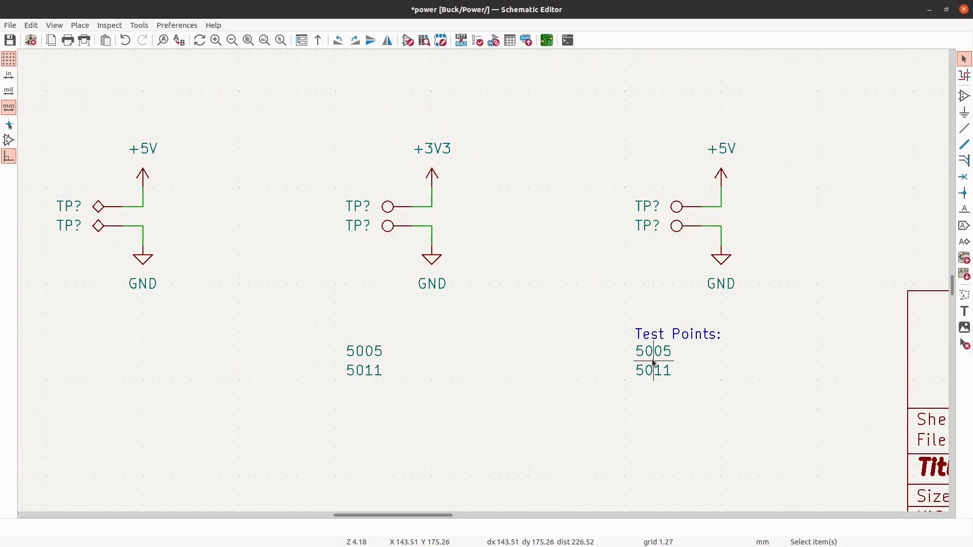
- Move the Test Points heading from the +5V pair to just above the +3V3 pair's part number labels
click(709, 339)
key(m)
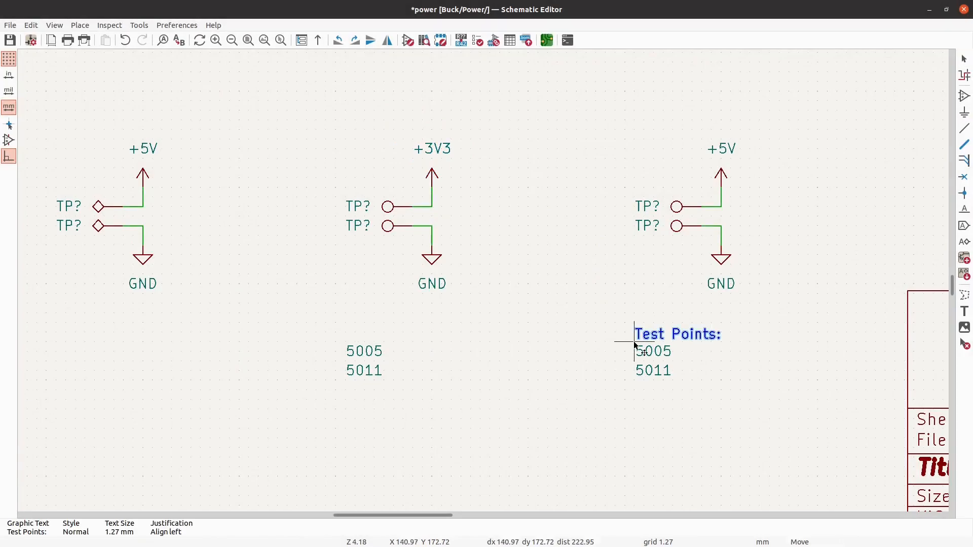
click(346, 343)
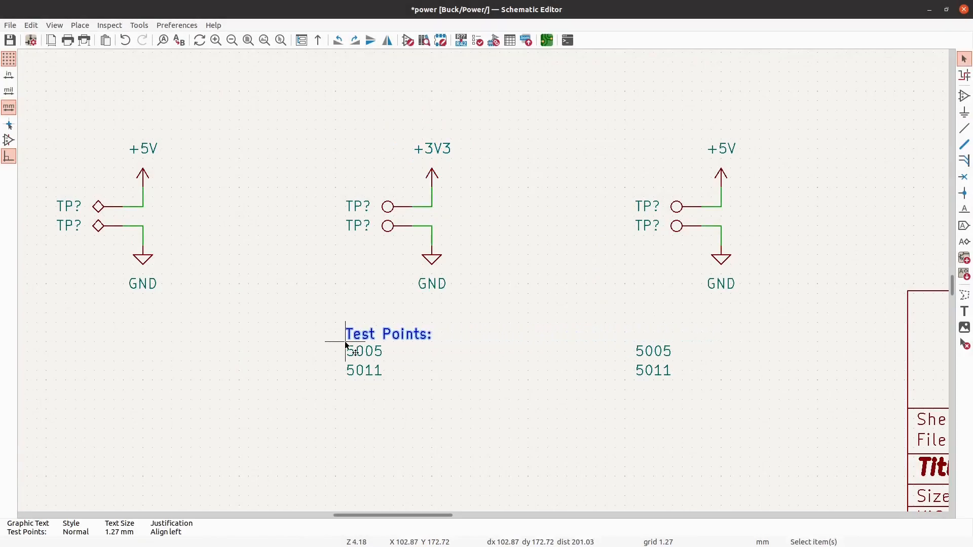
- Combine both pairs' part number labels under the Test Points heading as a list of 5005, 5005, 5011 and 5011
click(369, 373)
drag(369, 373, 366, 392)
click(340, 385)
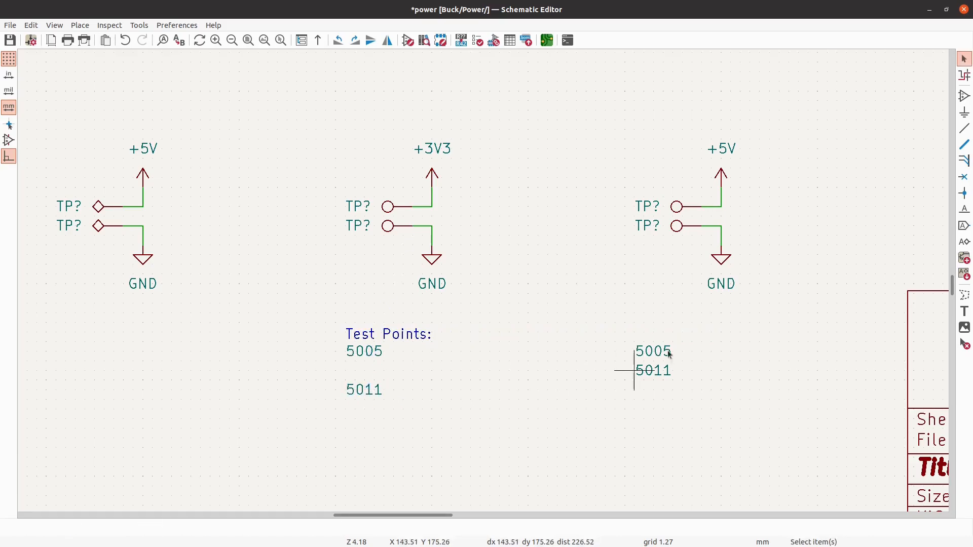
click(667, 375)
drag(667, 375, 654, 393)
drag(760, 439, 517, 264)
drag(716, 462, 367, 374)
click(497, 374)
- Move the whole LT1963AxST-3.3 regulator circuit down, between the buck converter and the test point row
scroll(483, 349, down, 6)
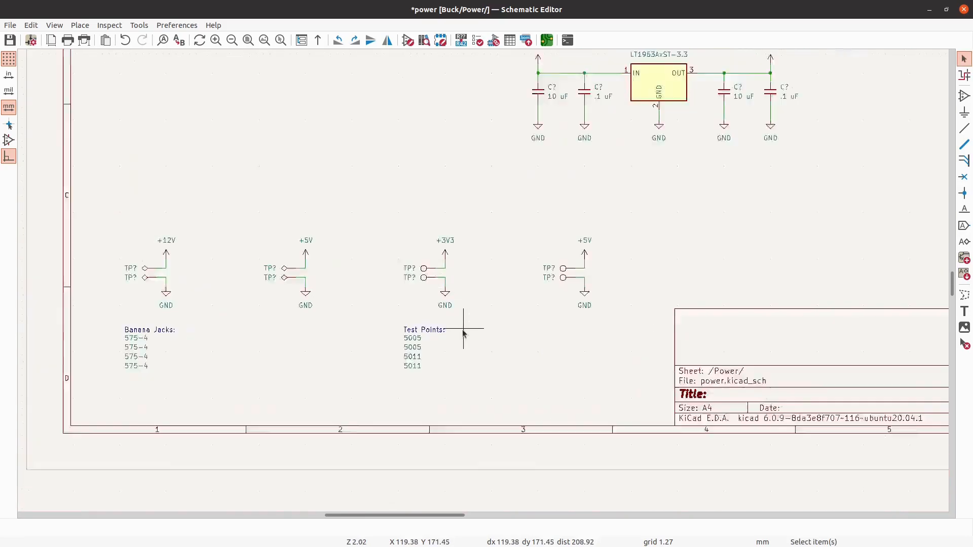
scroll(493, 299, down, 1)
scroll(597, 278, up, 2)
drag(635, 333, 377, 225)
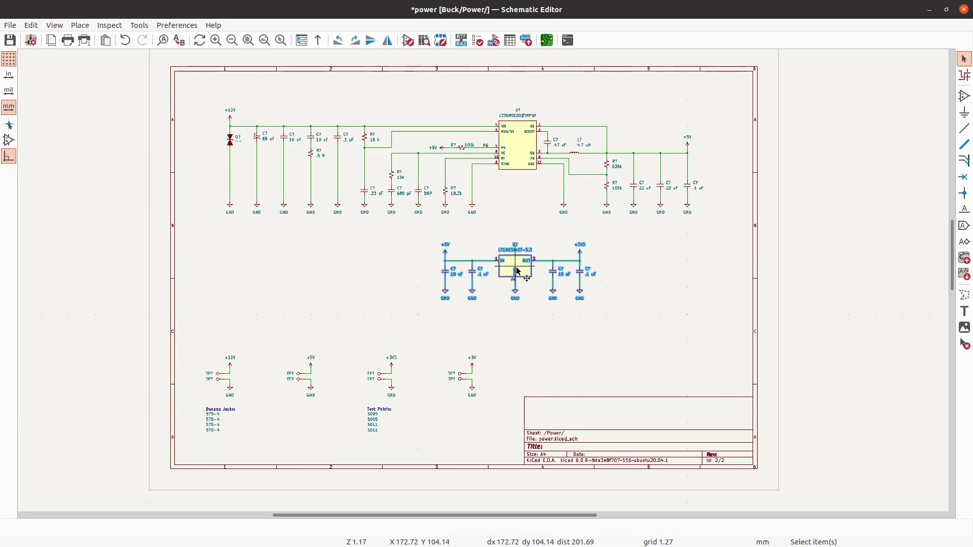
drag(516, 267, 517, 297)
key(Escape)
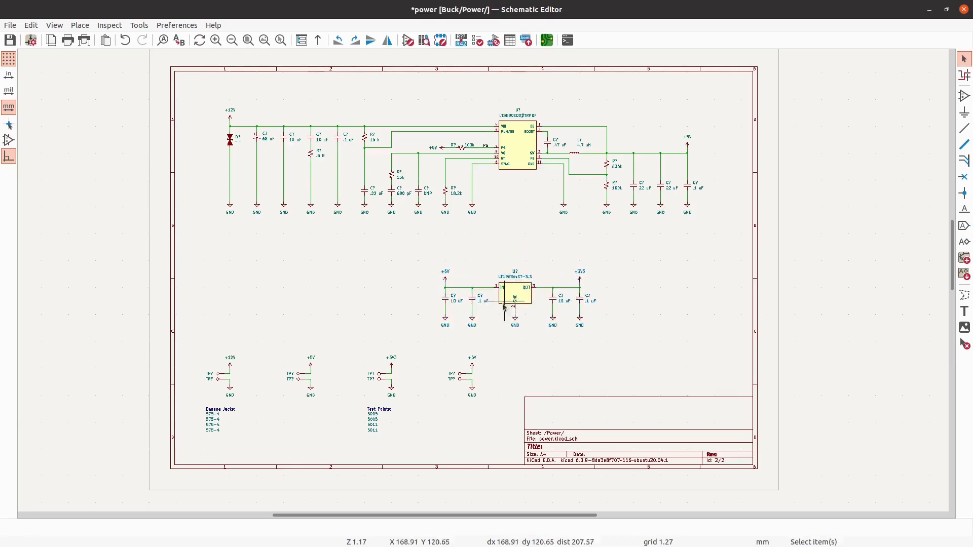
- Examine the layout of the banana jack and test point groups together with the 3.3 V regulator circuit
scroll(299, 383, up, 3)
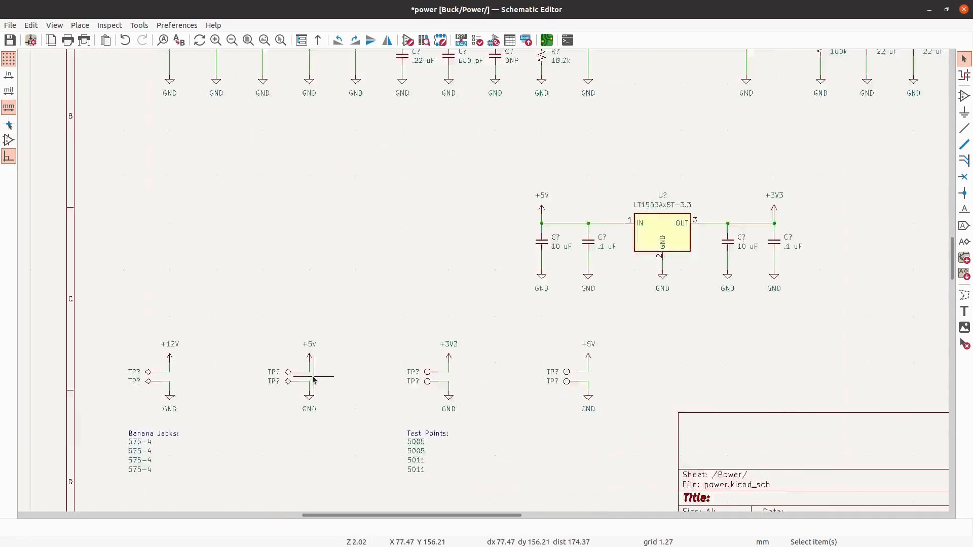
scroll(269, 304, down, 6)
scroll(299, 352, up, 6)
scroll(486, 364, down, 3)
scroll(486, 364, up, 3)
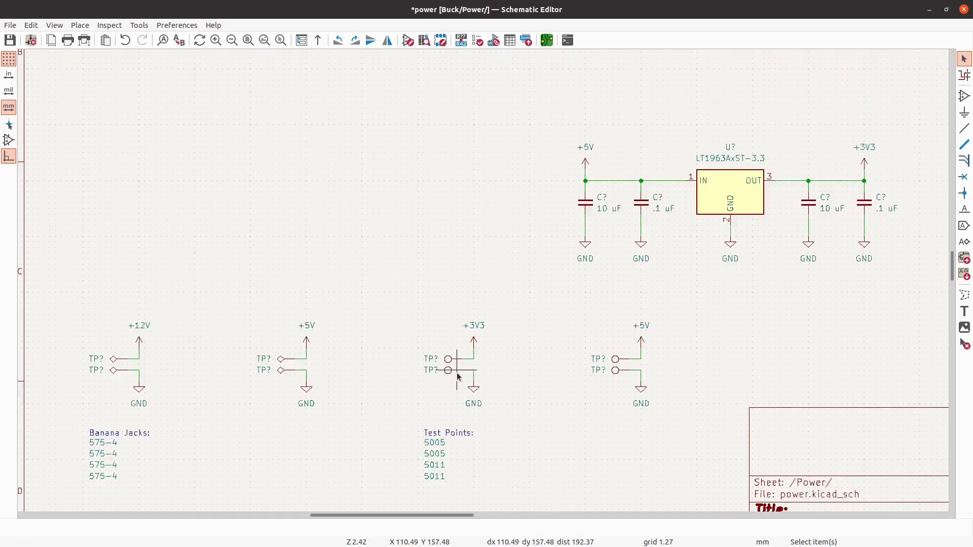
scroll(431, 323, down, 2)
scroll(439, 333, up, 1)
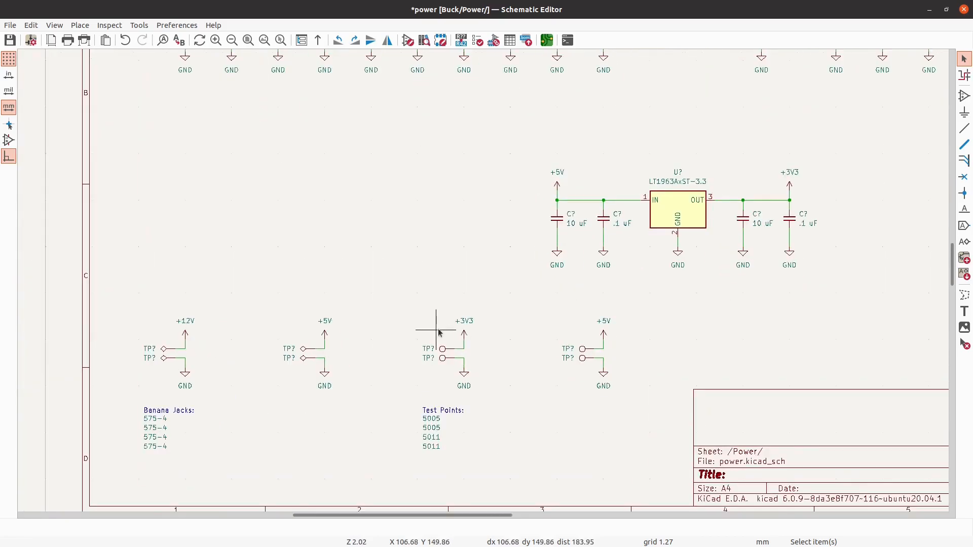
scroll(439, 333, up, 2)
scroll(440, 332, down, 3)
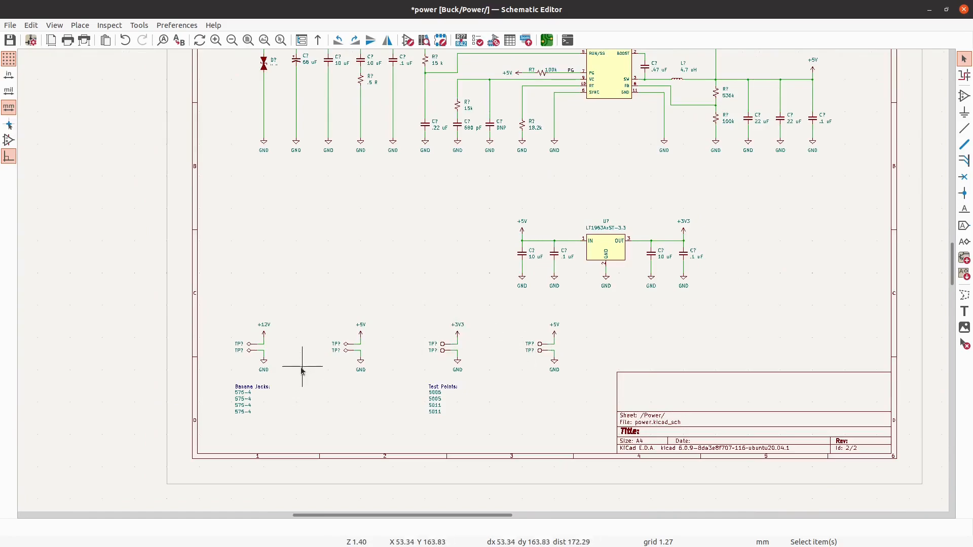
drag(373, 416, 339, 412)
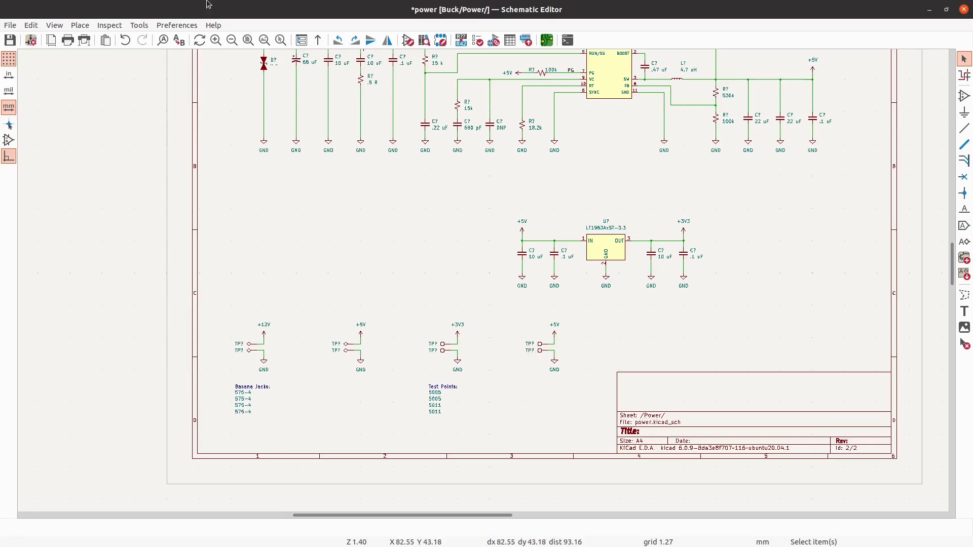
- Save the power schematic and return to the root Buck sheet
click(10, 41)
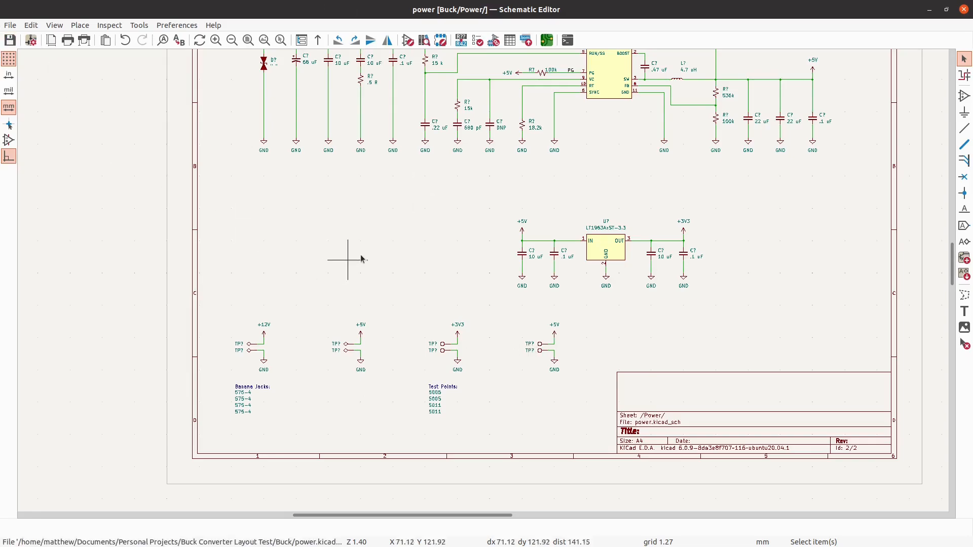
right_click(381, 235)
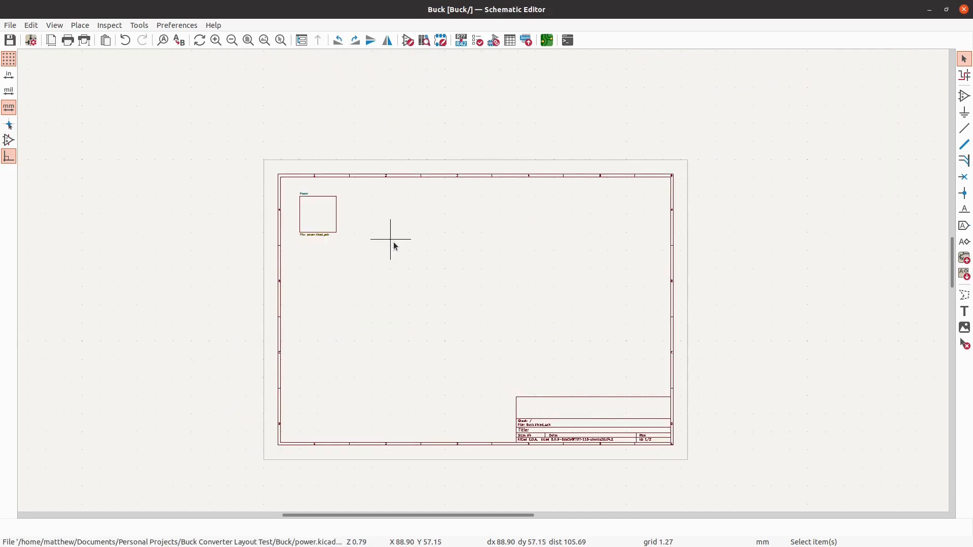
scroll(419, 271, up, 2)
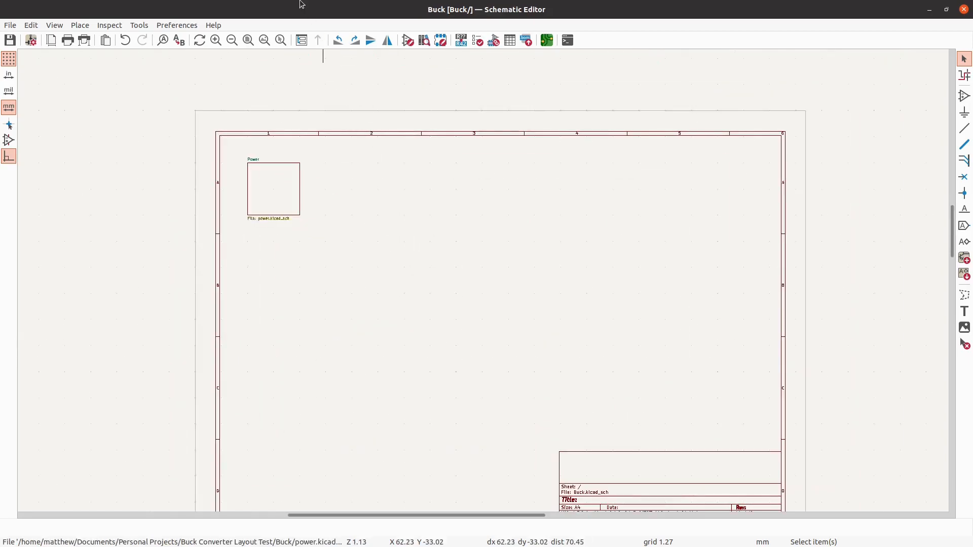
- Move the schematic and project manager windows aside, and maximize the Schematic Editor on the root sheet
drag(302, 6, 489, 76)
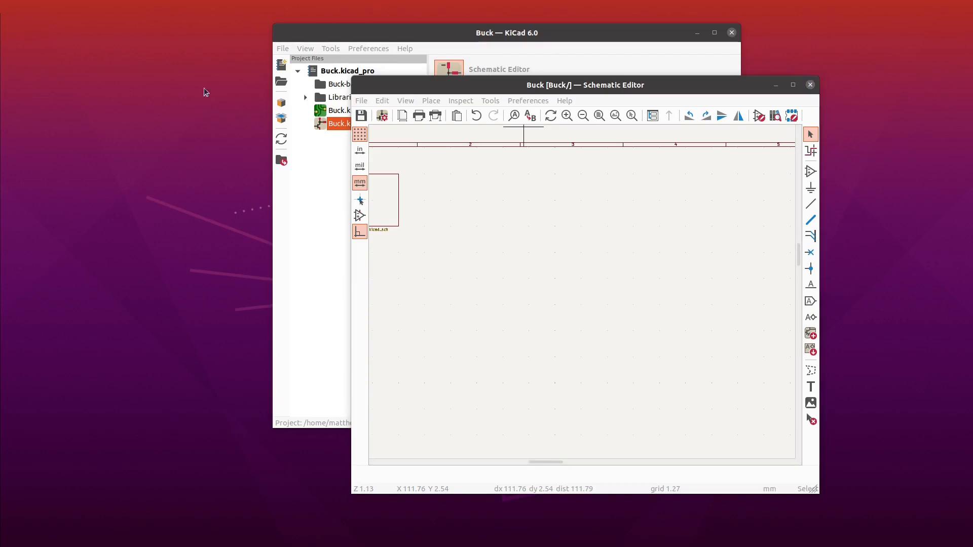
drag(328, 33, 0, 81)
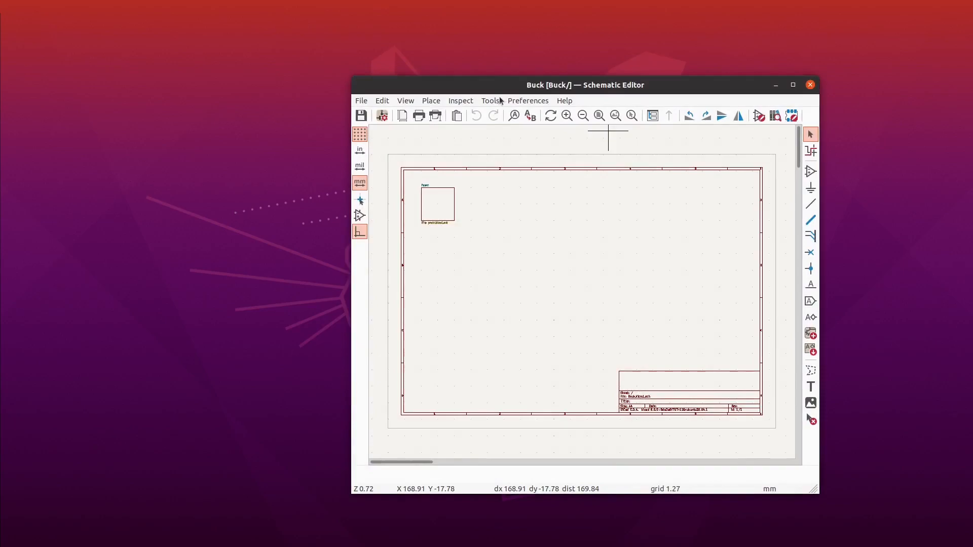
drag(502, 85, 478, 1)
- Open the Power sheet for a check and return to the root sheet
double_click(337, 193)
right_click(353, 262)
click(386, 271)
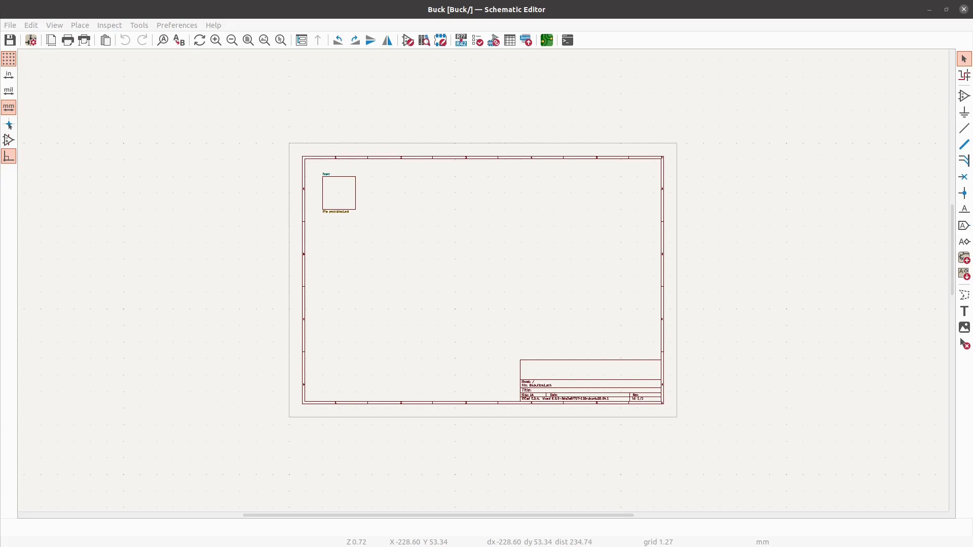
- Paste the copied CP2102 and ESP32-WROOM circuitry into the root sheet and move the Power sheet block below the page
key(ctrl+v)
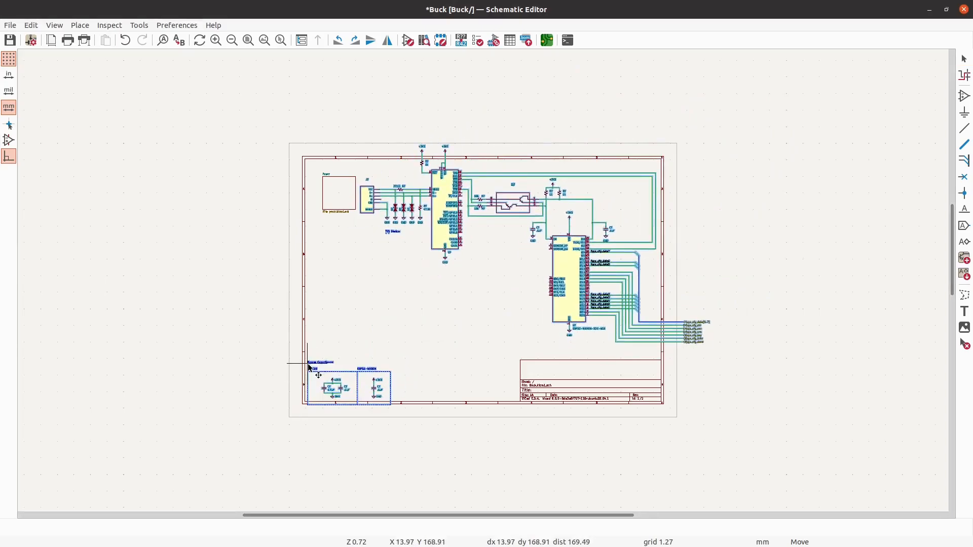
click(351, 373)
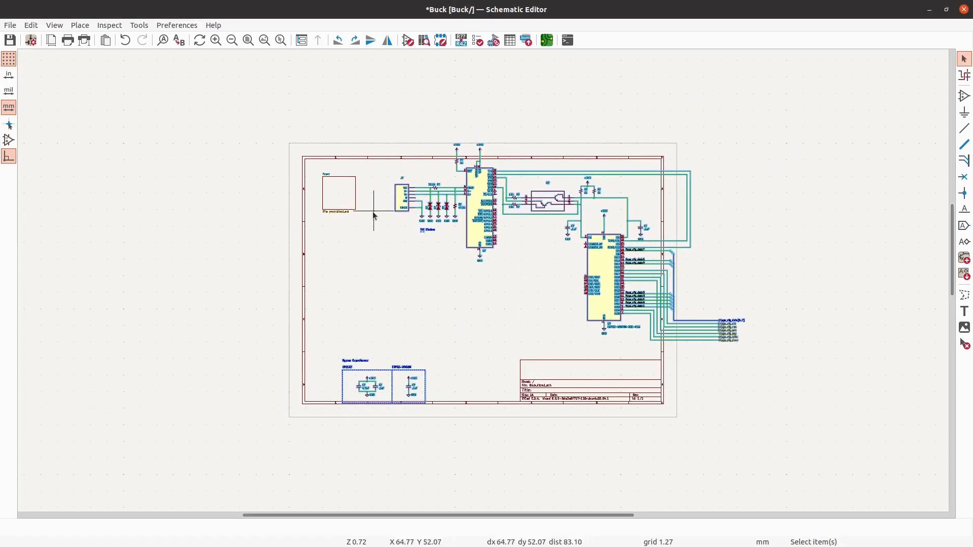
click(361, 246)
drag(364, 243, 218, 69)
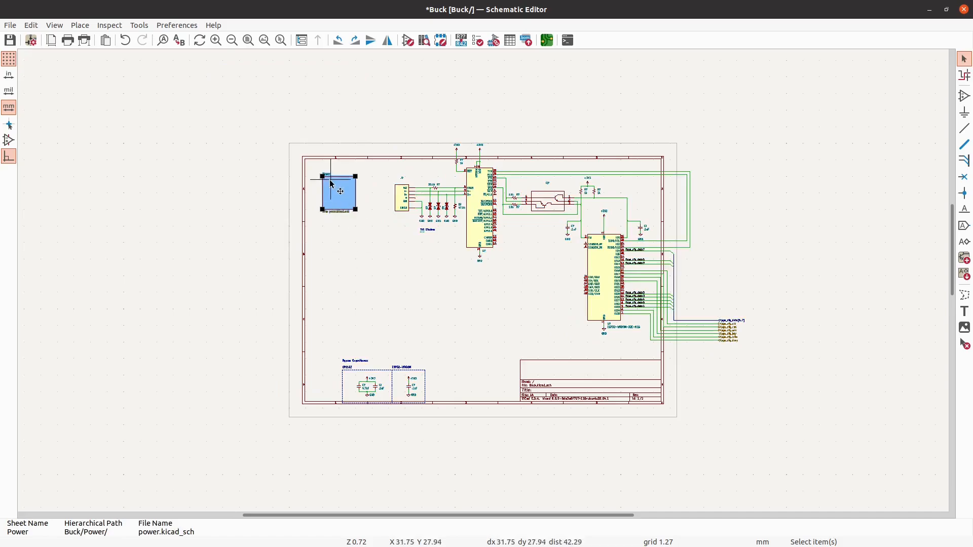
drag(332, 184, 570, 449)
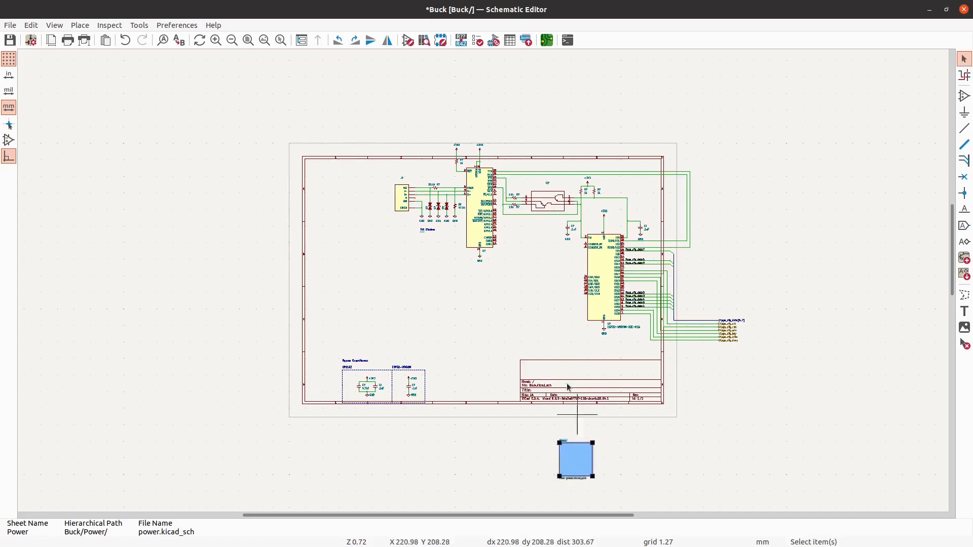
- Shift the main pasted circuit left so it fits inside the drawing frame, leaving the Bypass Capacitance blocks in place
scroll(489, 193, up, 3)
scroll(304, 147, down, 1)
scroll(344, 195, down, 1)
scroll(609, 284, up, 1)
scroll(609, 284, up, 1)
drag(836, 430, 98, 36)
drag(350, 175, 204, 205)
scroll(753, 217, down, 2)
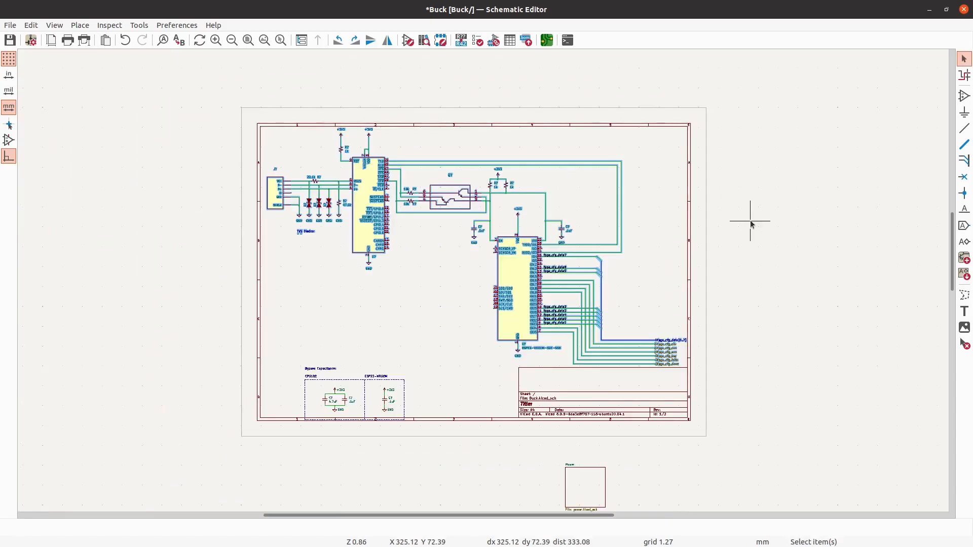
- Try a new position for the Q? reference above the dual-transistor symbol
scroll(376, 179, up, 2)
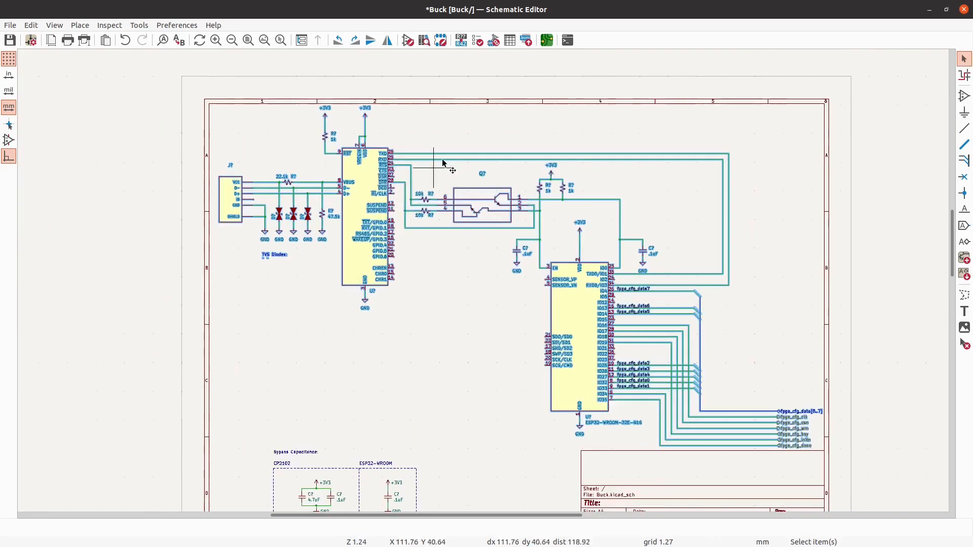
scroll(370, 122, up, 3)
scroll(371, 121, up, 2)
scroll(302, 139, down, 3)
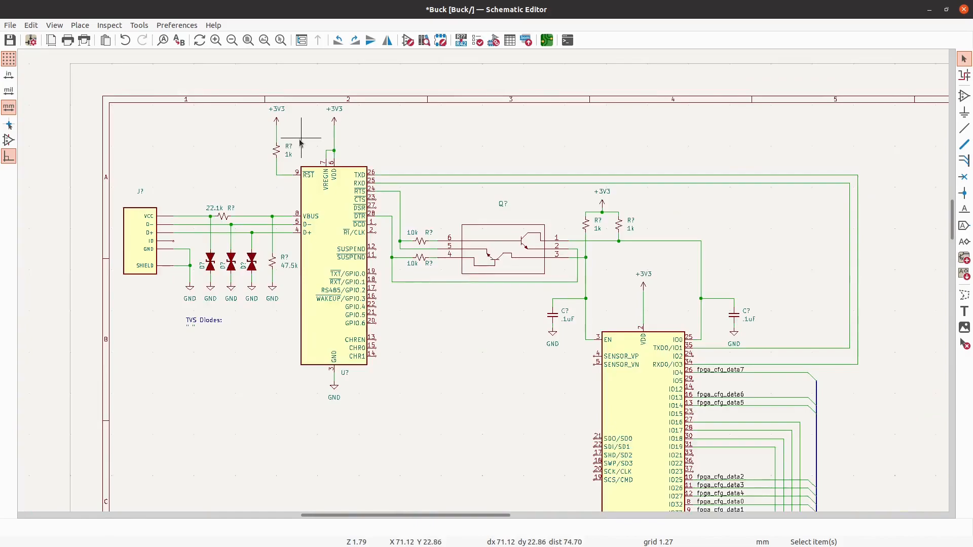
scroll(497, 202, up, 2)
scroll(446, 154, down, 3)
scroll(487, 187, up, 4)
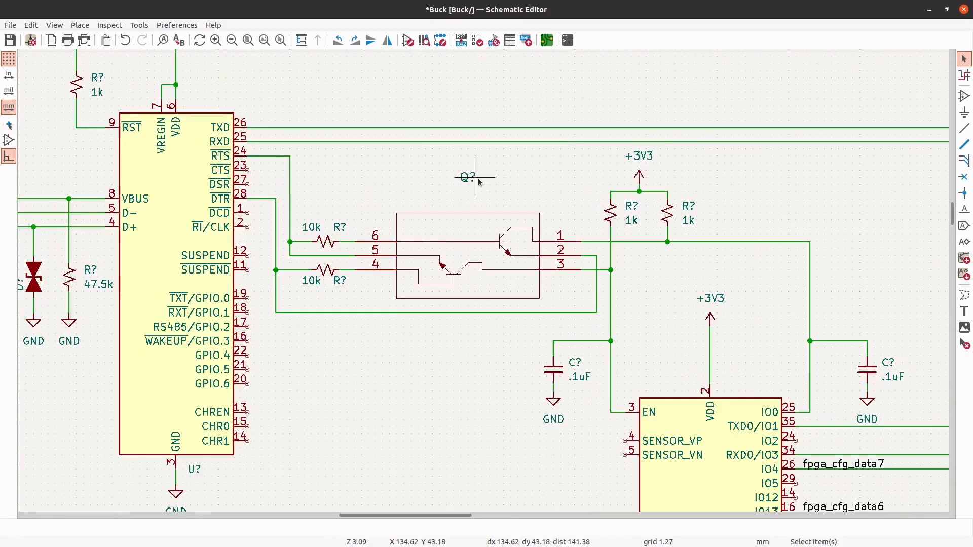
click(471, 179)
key(m)
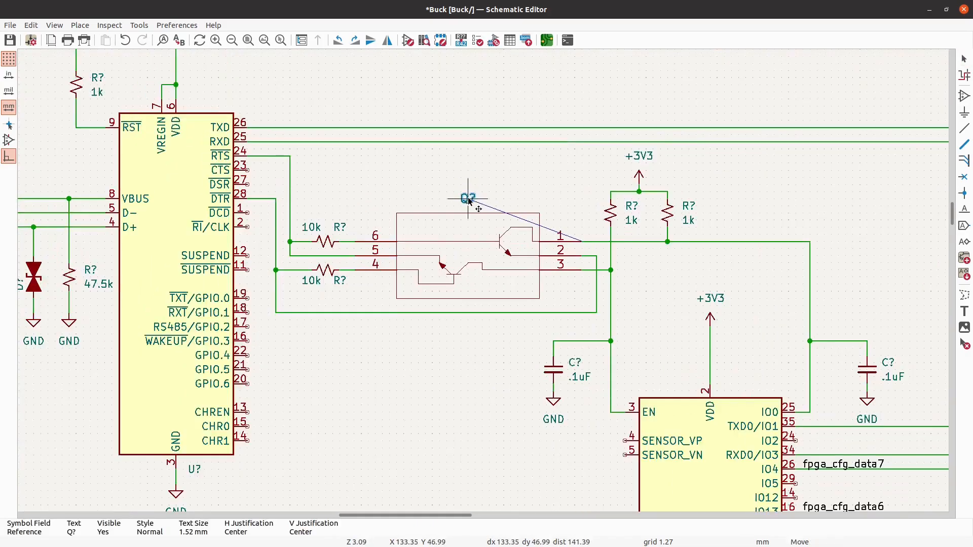
click(467, 184)
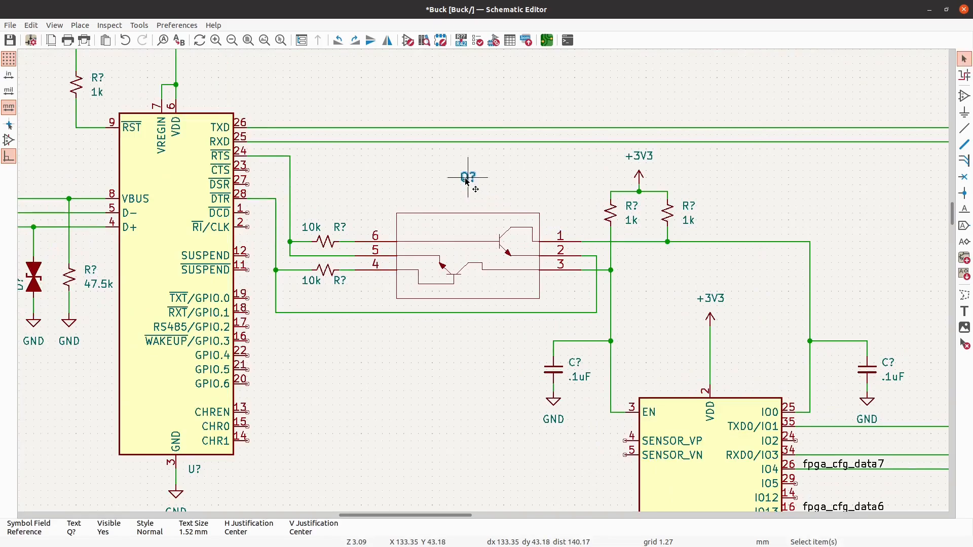
- Examine the ESP32 module's fpga_cfg signal wiring and the Bypass Capacitance blocks
scroll(467, 183, down, 5)
scroll(393, 148, up, 3)
scroll(251, 99, down, 4)
scroll(722, 416, up, 3)
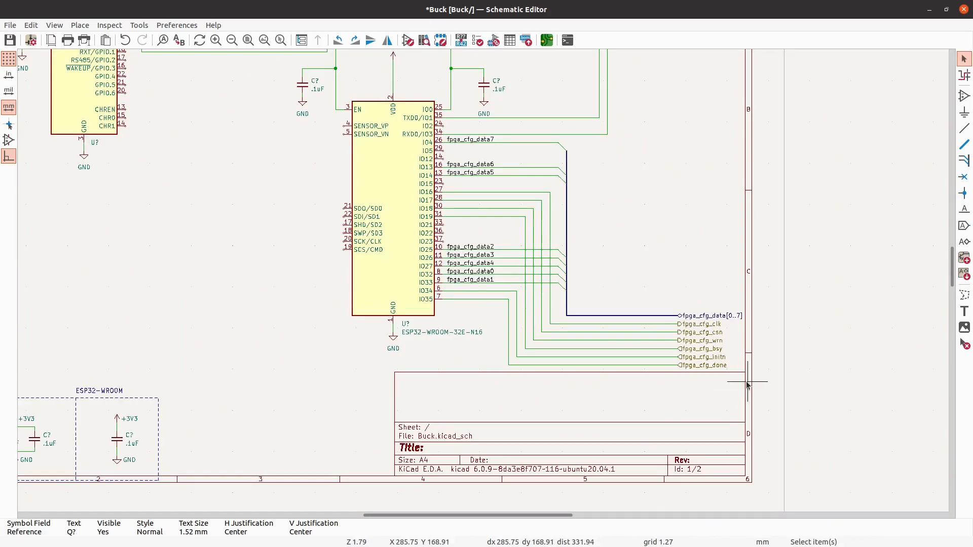
scroll(387, 403, down, 2)
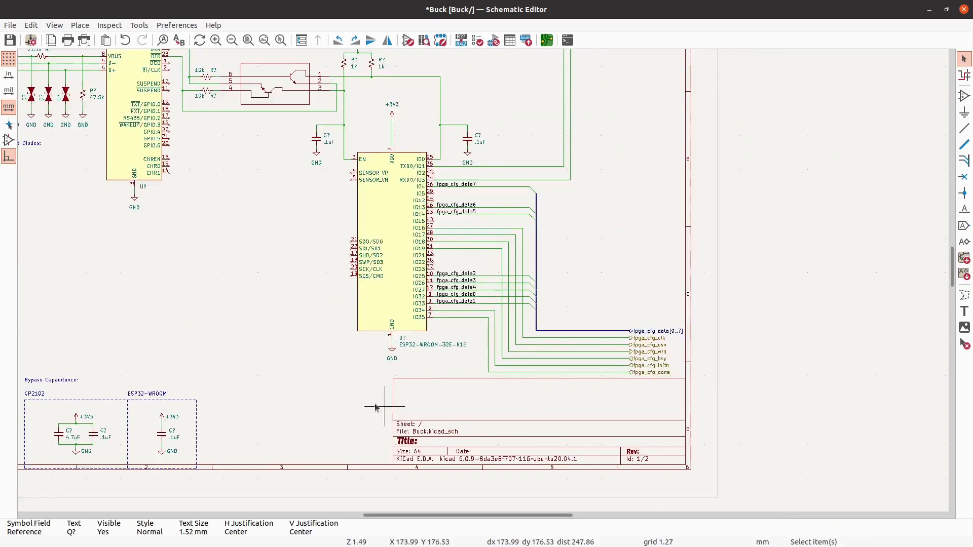
- Try deleting the fpga_cfg wires, bus, net labels and hierarchical labels connected to the ESP32 module
scroll(615, 378, up, 3)
scroll(605, 394, down, 3)
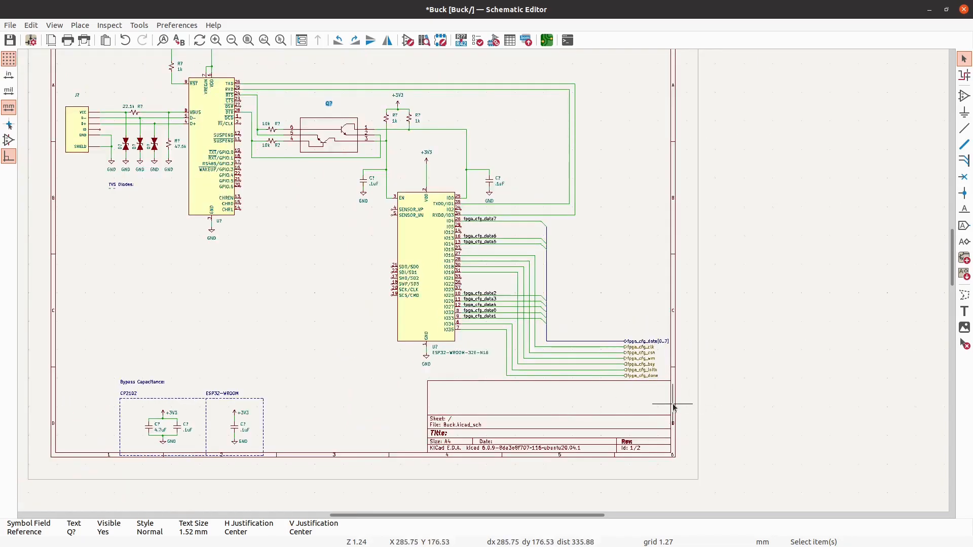
scroll(474, 354, up, 3)
scroll(478, 356, up, 1)
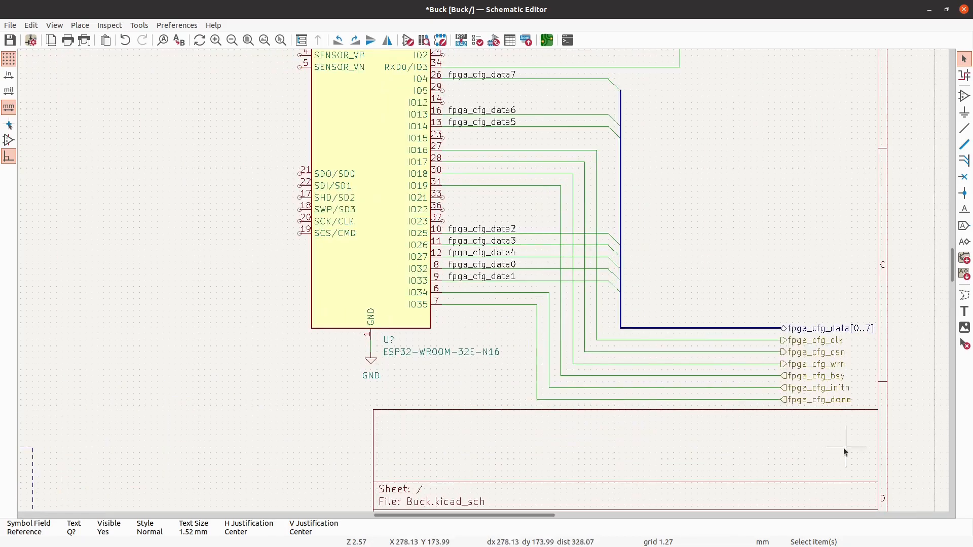
scroll(405, 372, down, 1)
scroll(469, 387, down, 1)
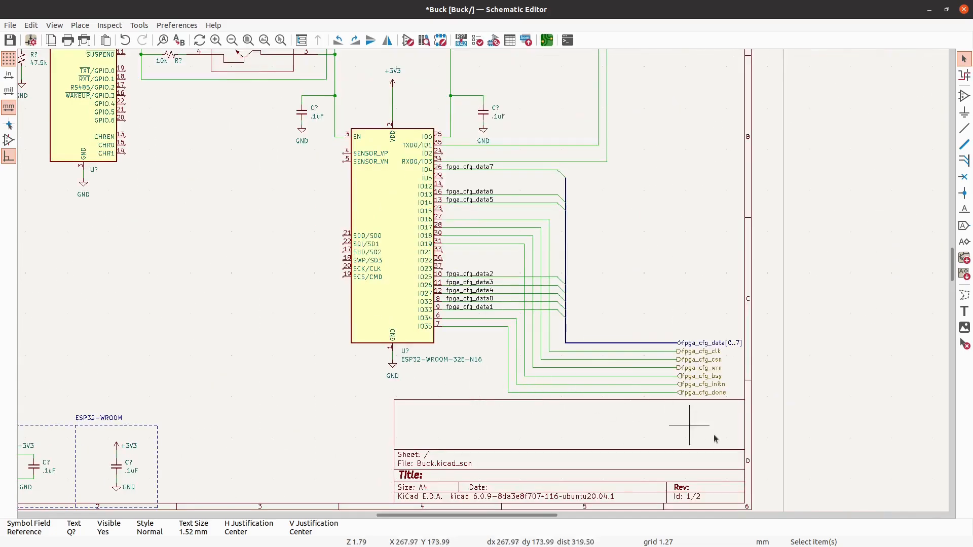
drag(746, 439, 513, 172)
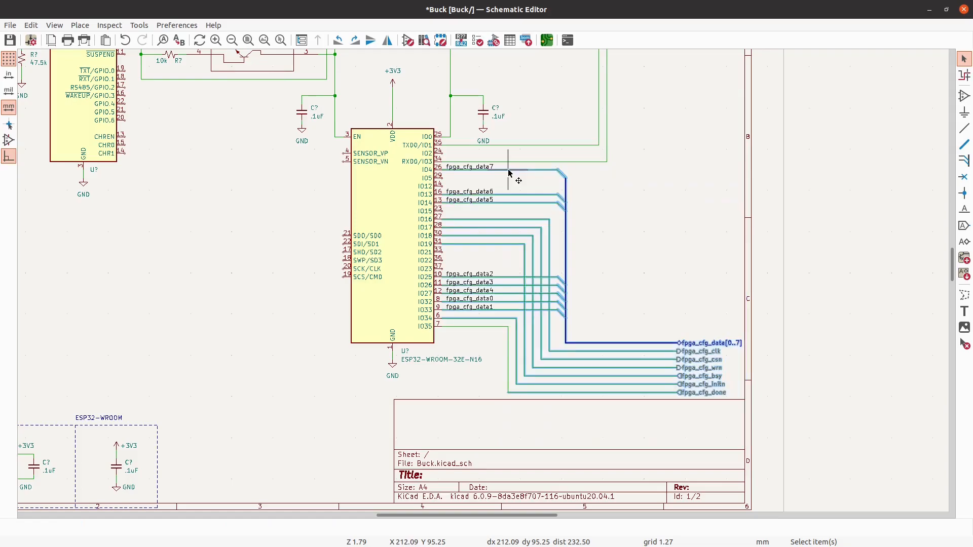
key(Delete)
drag(577, 398, 432, 157)
key(Delete)
key(Delete)
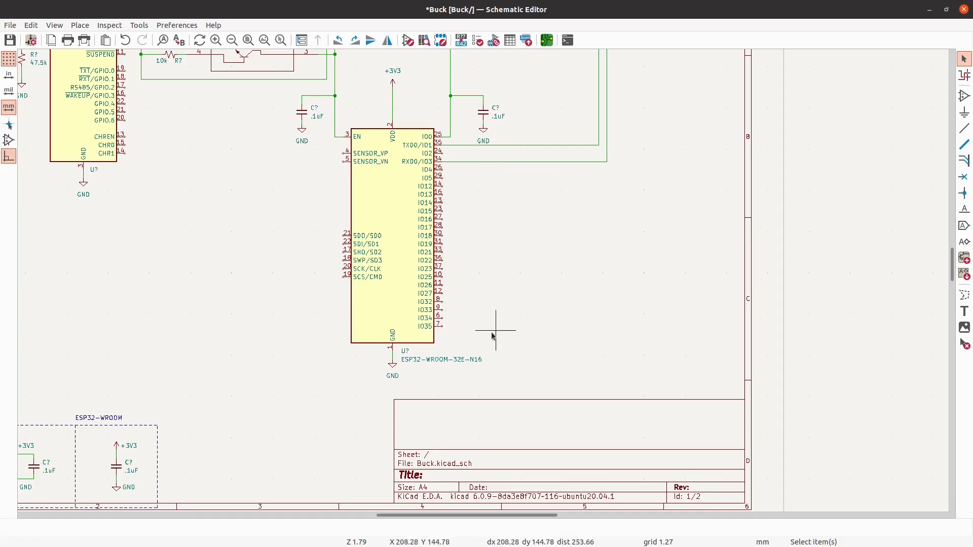
- Open the ESP32 module's value field, search the web for ESP32-WROOM-32E-N16 in the browser, and close the field in the schematic editor
double_click(455, 364)
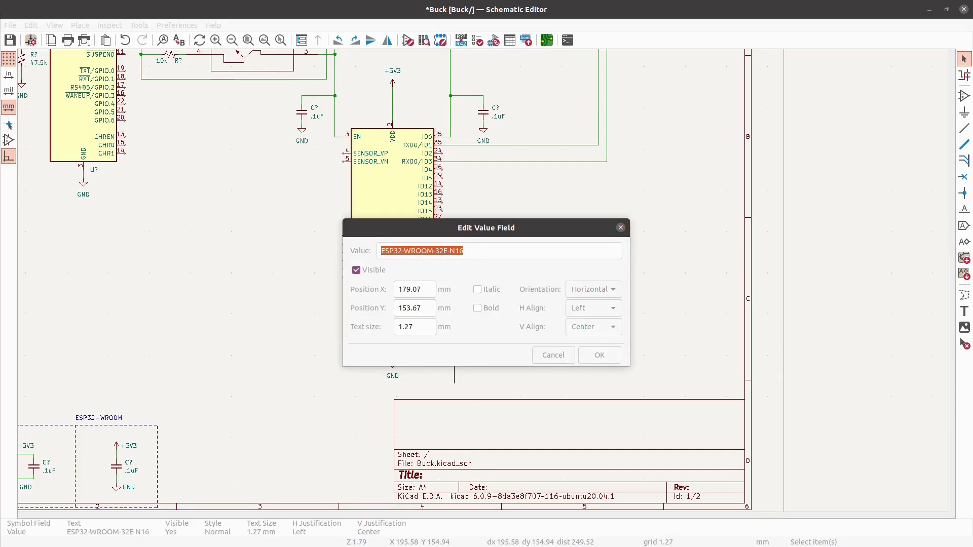
drag(0, 192, 446, 2)
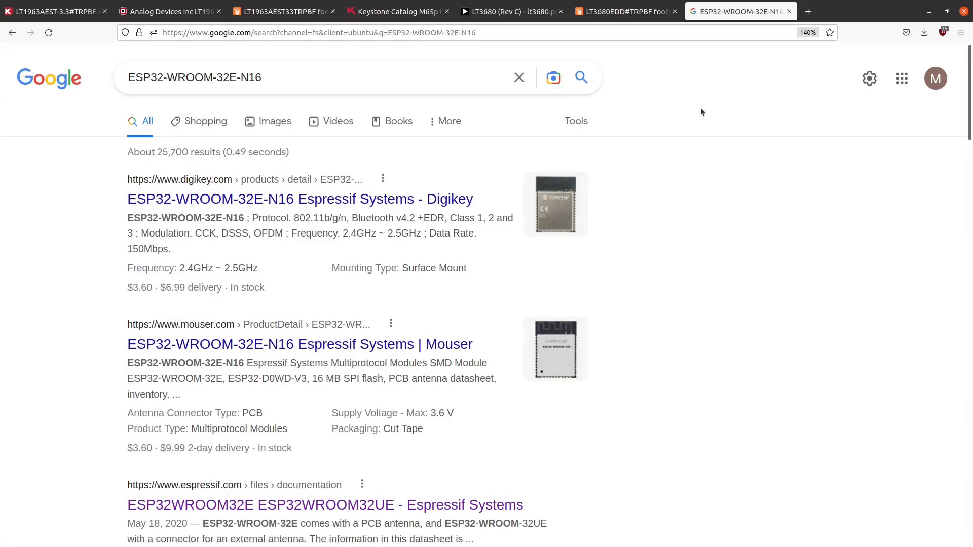
drag(845, 4, 0, 183)
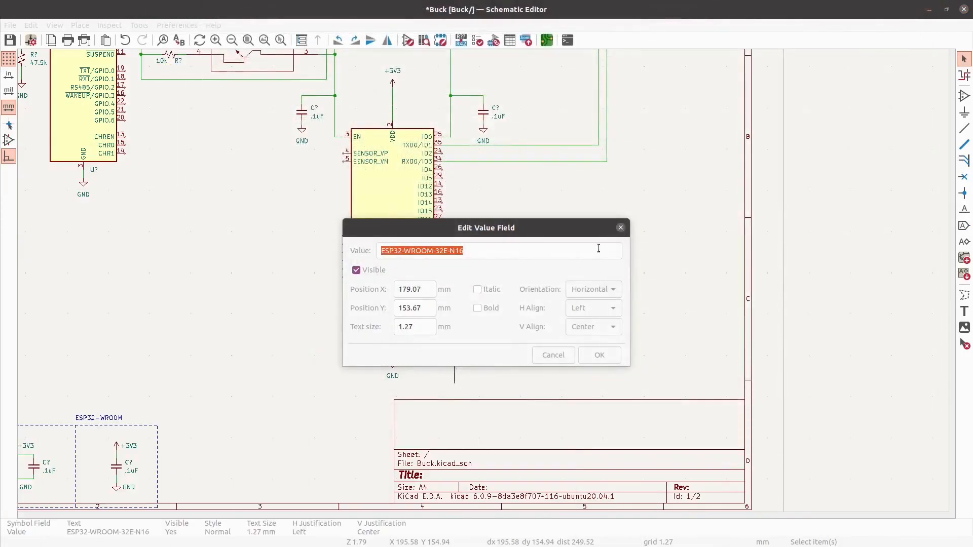
click(623, 227)
click(656, 301)
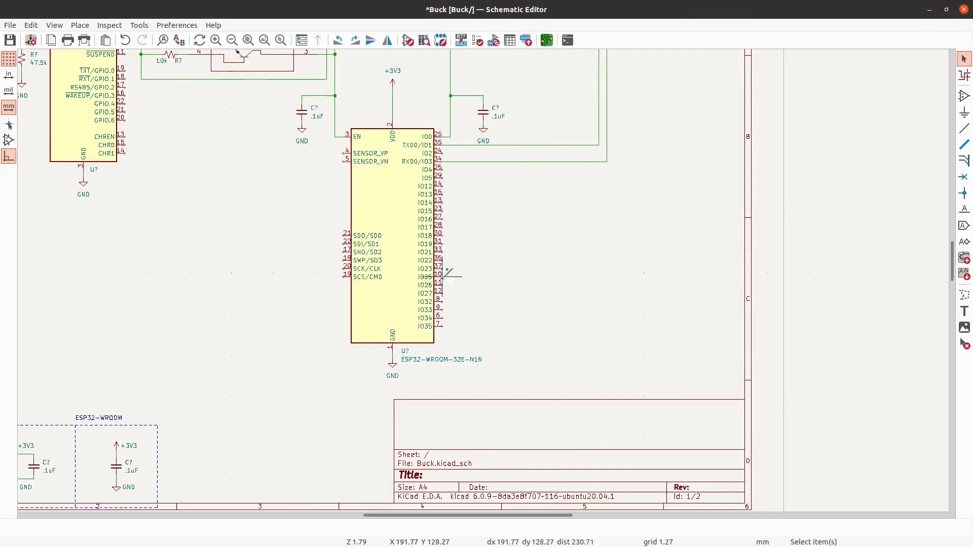
- Undo the deletions of the fpga_cfg wiring and labels beside the ESP32 module
key(ctrl+z)
key(ctrl+z)
key(ctrl+z)
key(ctrl+z)
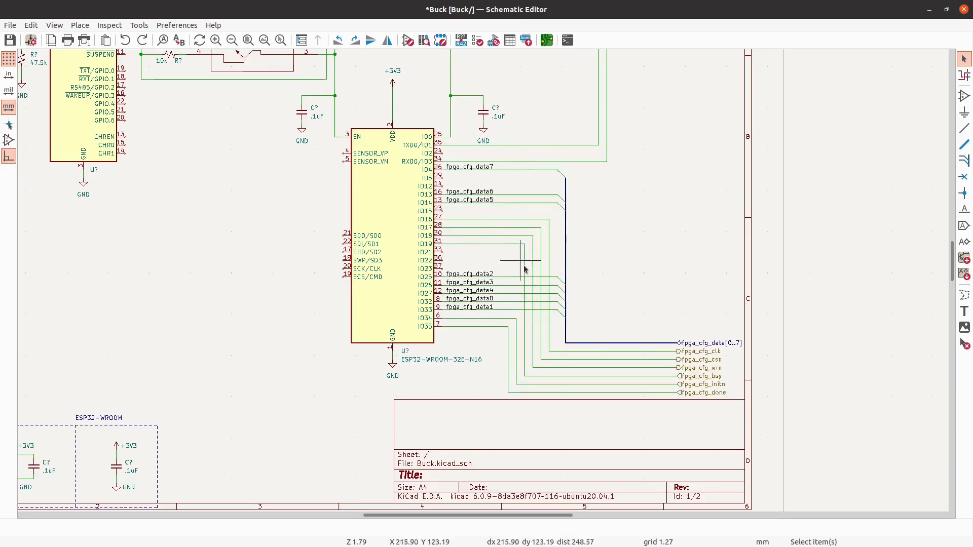
- Delete the ESP32 module's fpga_cfg wires, data bus, net labels and hierarchical labels as one selection
drag(787, 431, 491, 173)
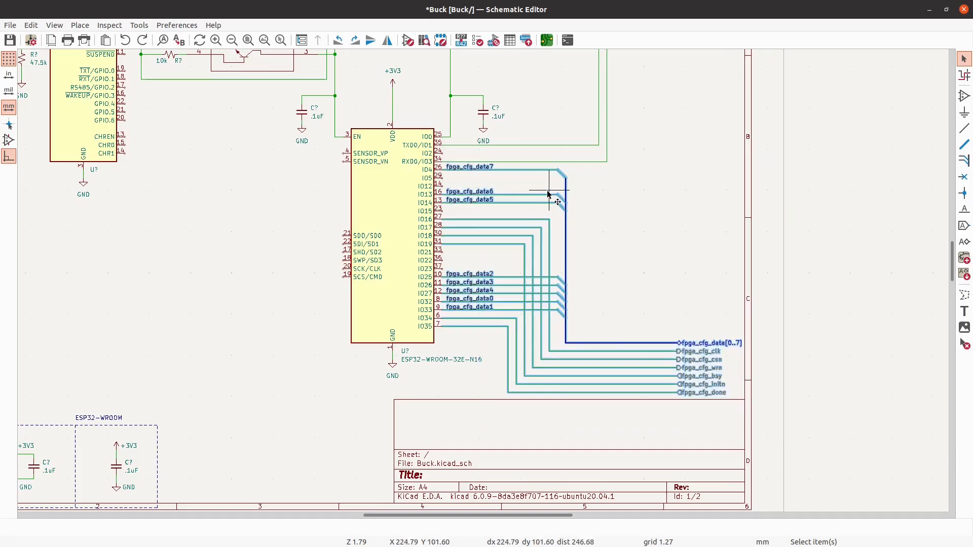
key(Delete)
key(Home)
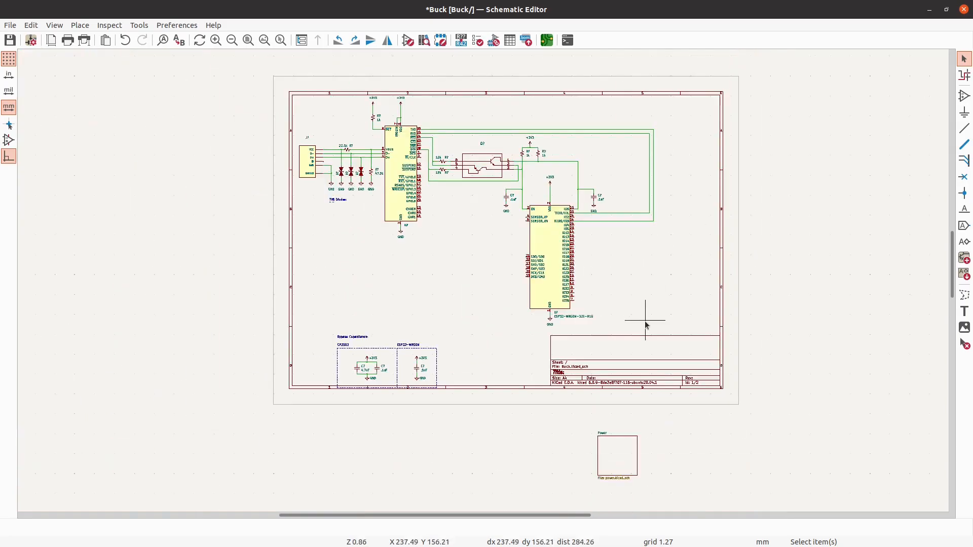
- Examine the USB connector, TVS diodes, CP2102, dual-transistor circuit and ESP32 module connections in the root sheet
scroll(572, 140, up, 3)
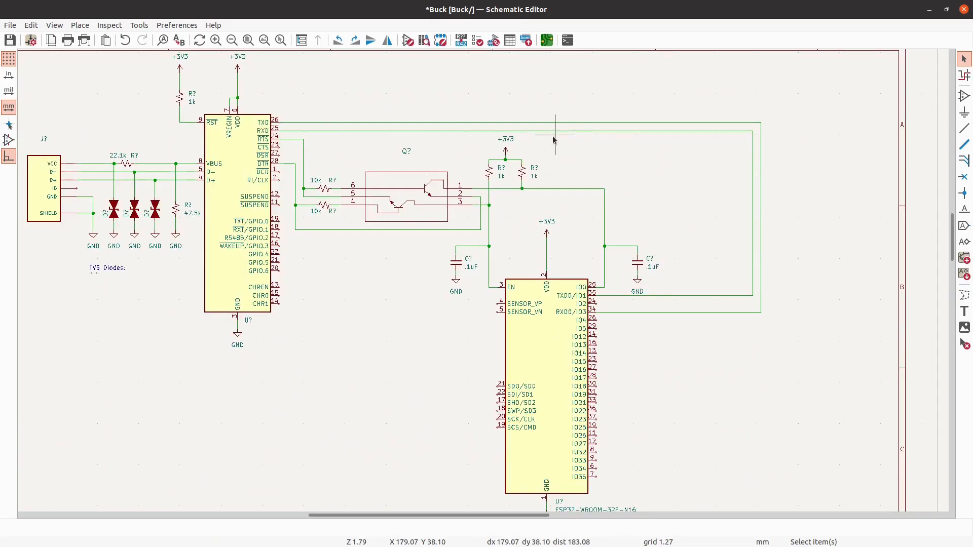
scroll(490, 213, down, 3)
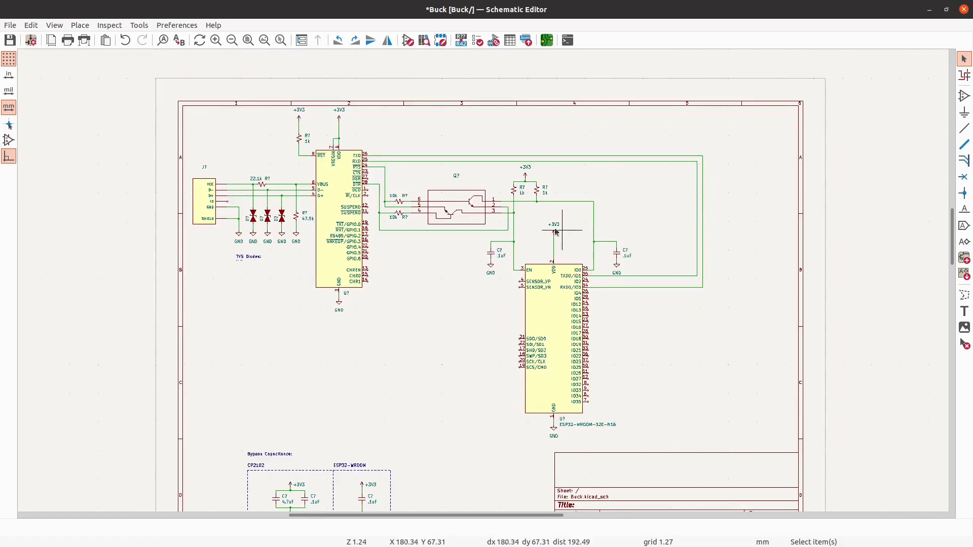
scroll(91, 213, up, 2)
scroll(175, 210, up, 1)
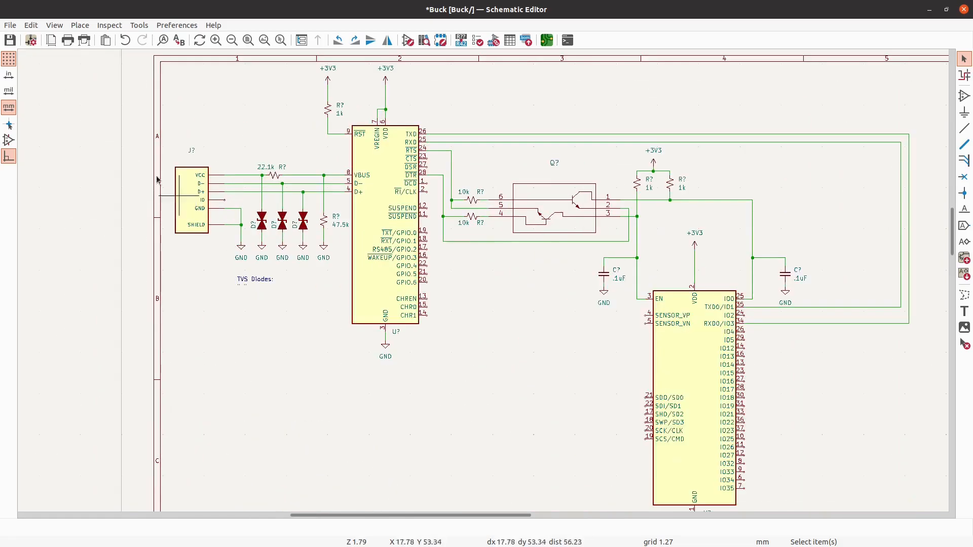
scroll(175, 208, up, 2)
scroll(74, 67, down, 1)
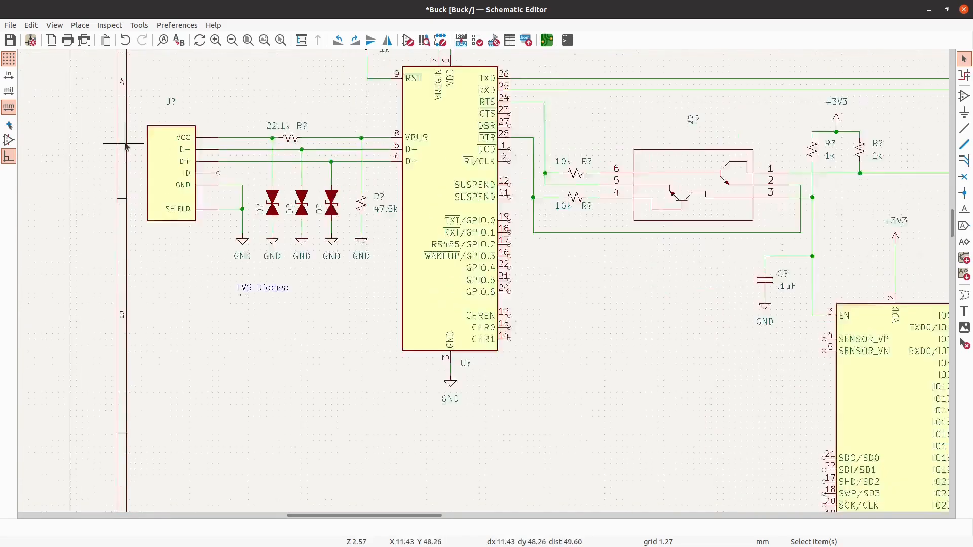
scroll(124, 143, up, 2)
scroll(165, 180, down, 2)
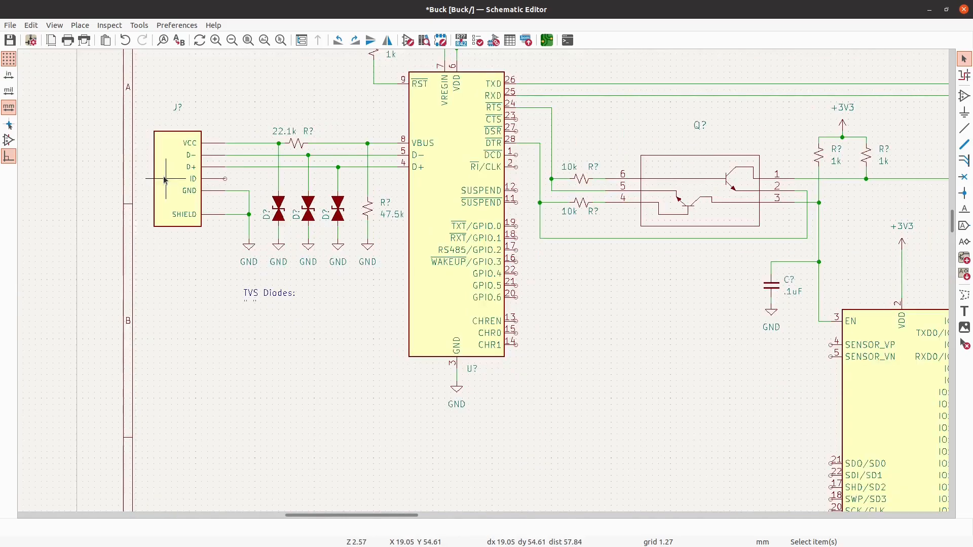
scroll(282, 202, up, 2)
scroll(282, 202, down, 3)
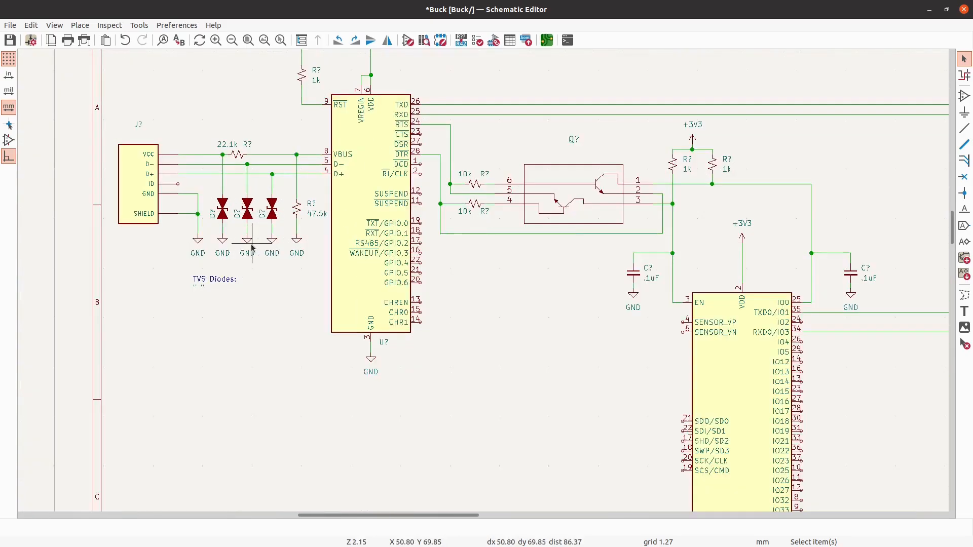
scroll(243, 167, down, 1)
scroll(256, 157, up, 3)
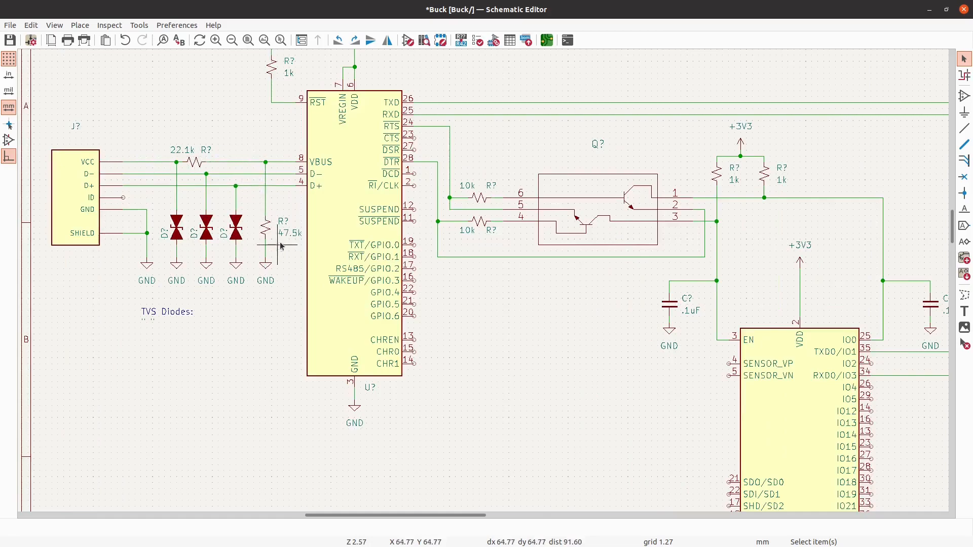
scroll(321, 223, down, 2)
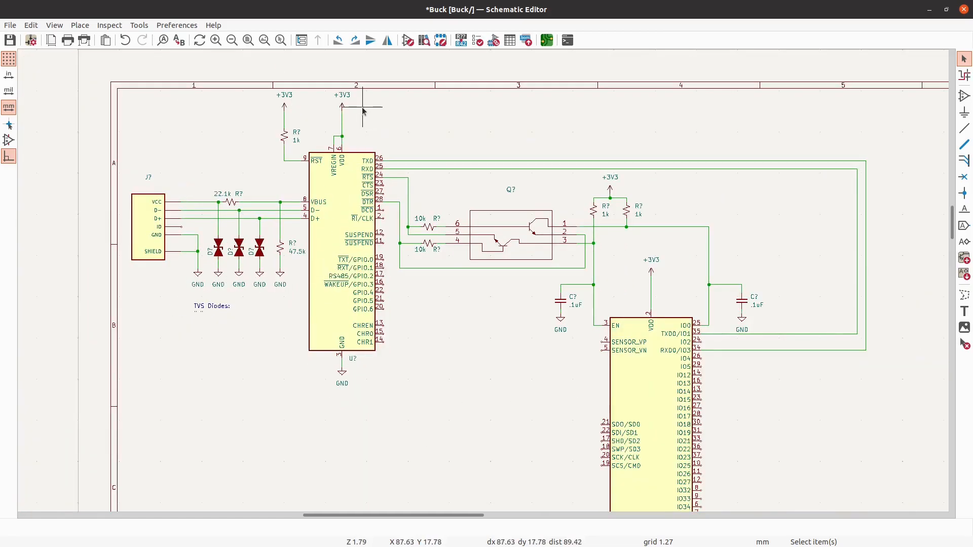
scroll(194, 95, down, 1)
scroll(599, 322, up, 3)
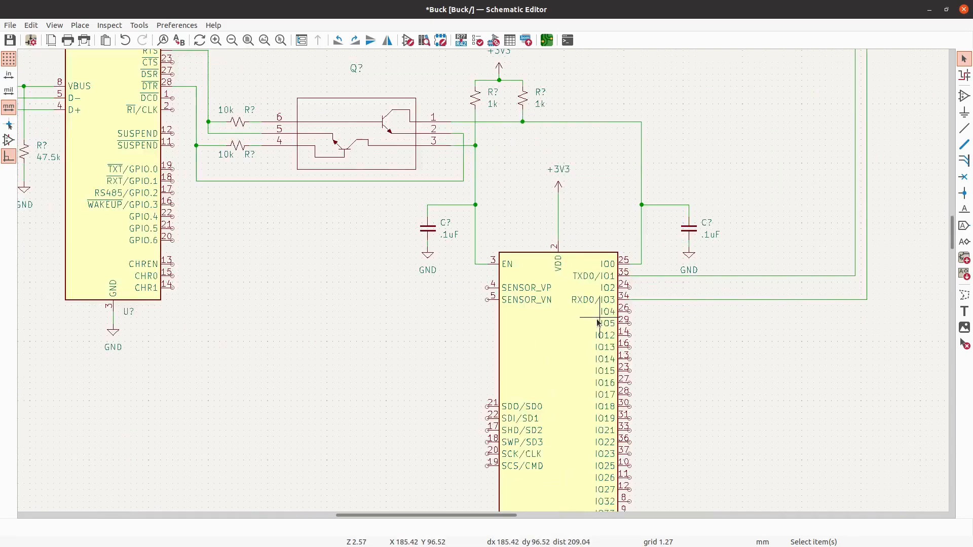
scroll(380, 181, down, 3)
scroll(528, 234, up, 4)
scroll(605, 222, down, 2)
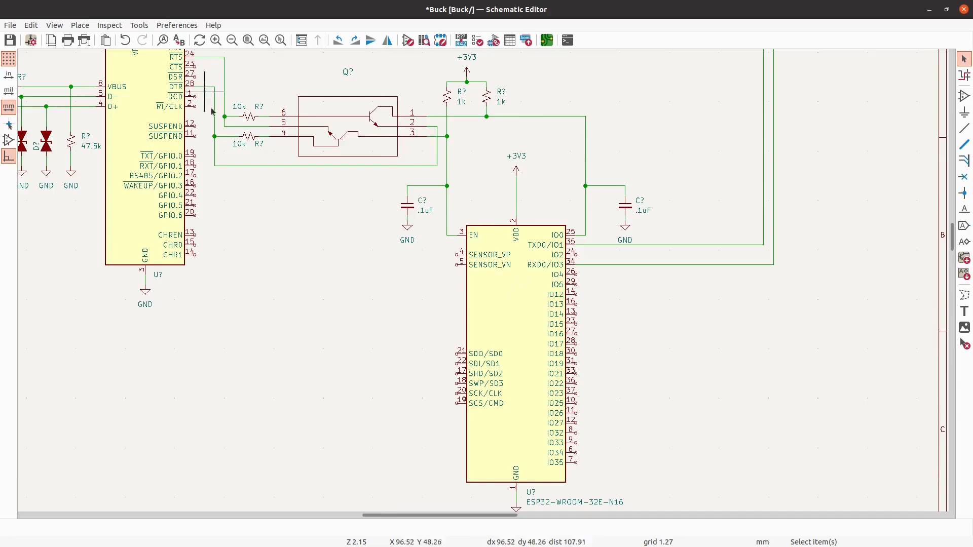
- Open the properties of the CP2102 text in the Bypass Capacitance area to check the part name, and close them
scroll(253, 251, down, 1)
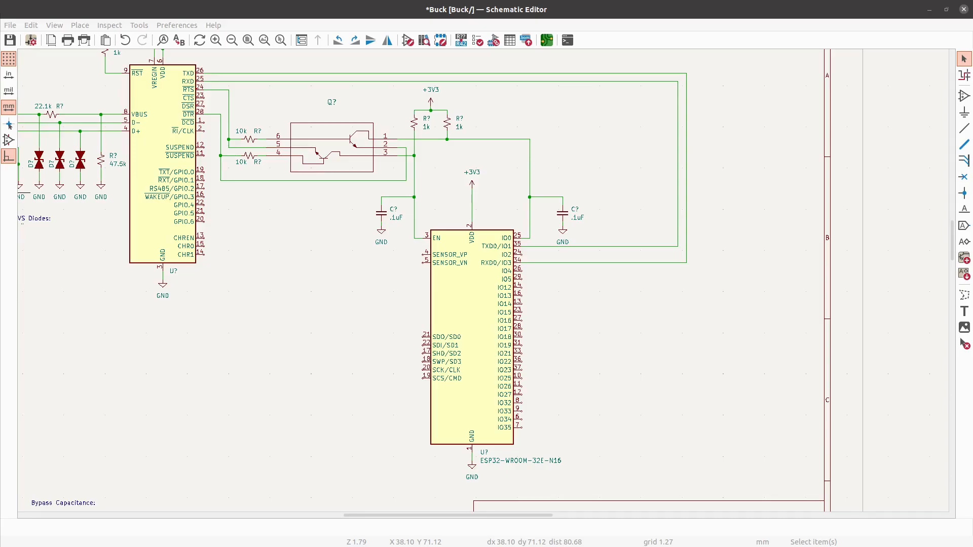
scroll(528, 467, down, 2)
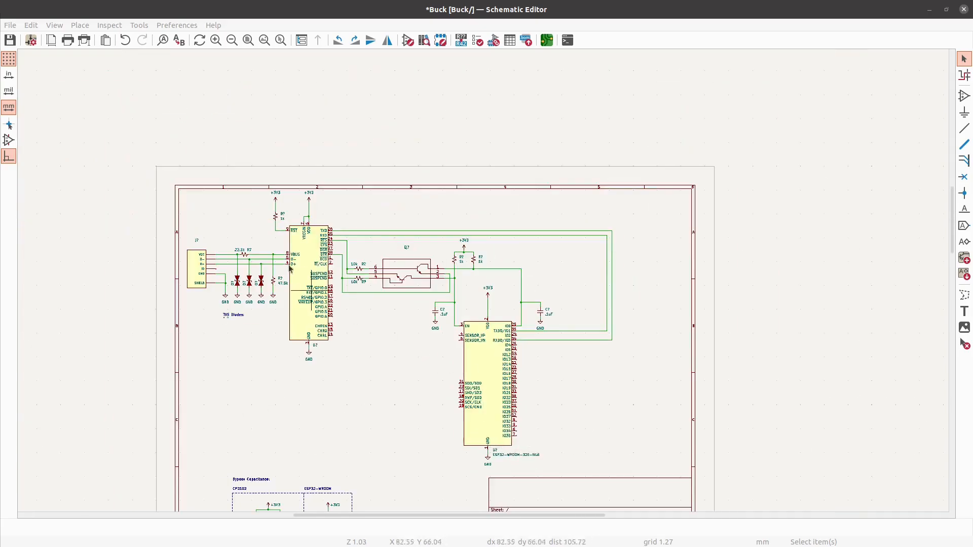
scroll(317, 246, up, 2)
scroll(301, 334, up, 1)
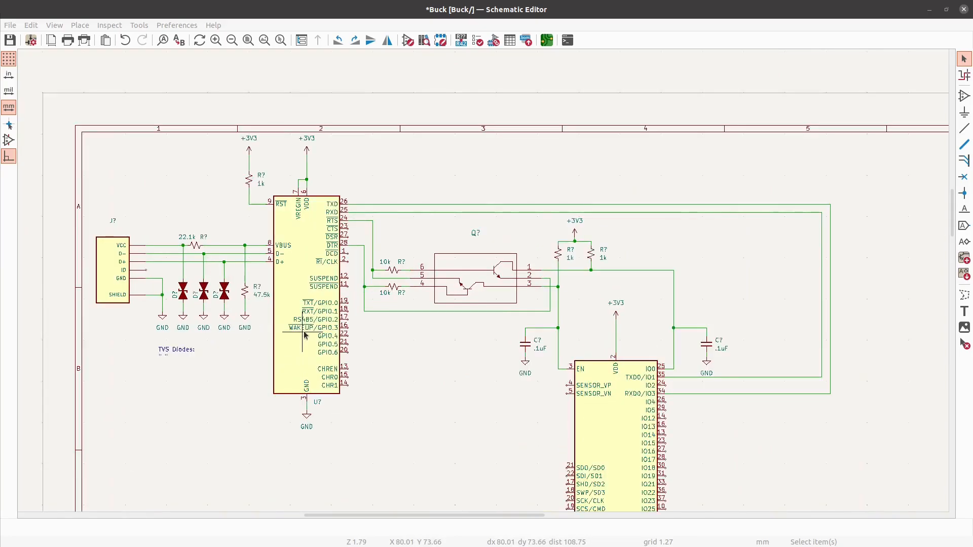
scroll(218, 178, down, 2)
scroll(273, 320, up, 1)
scroll(272, 319, down, 2)
scroll(174, 469, up, 5)
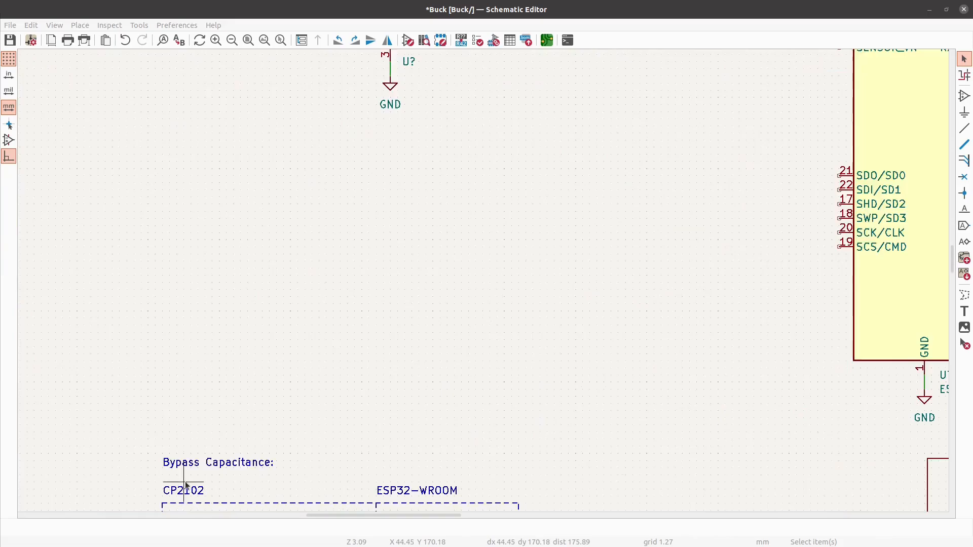
scroll(242, 359, down, 2)
double_click(202, 452)
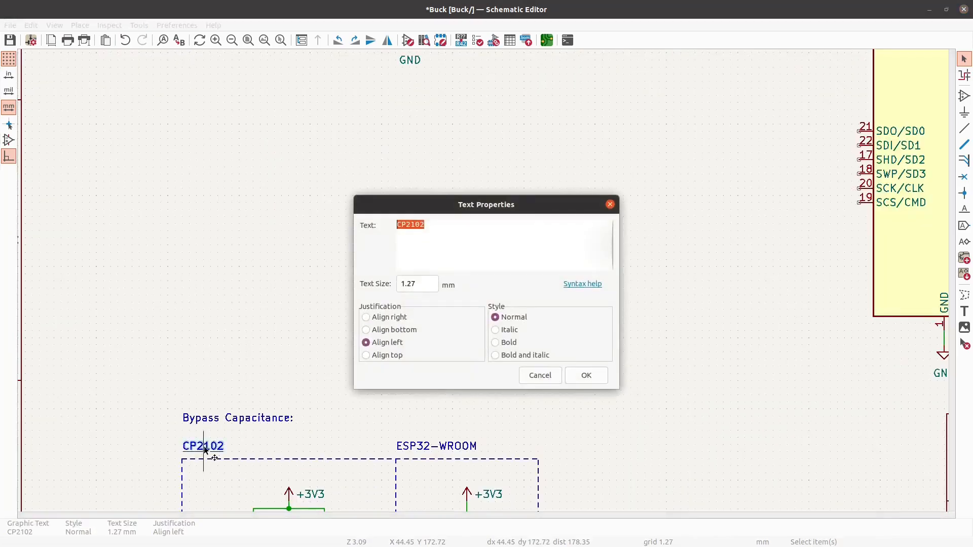
click(597, 377)
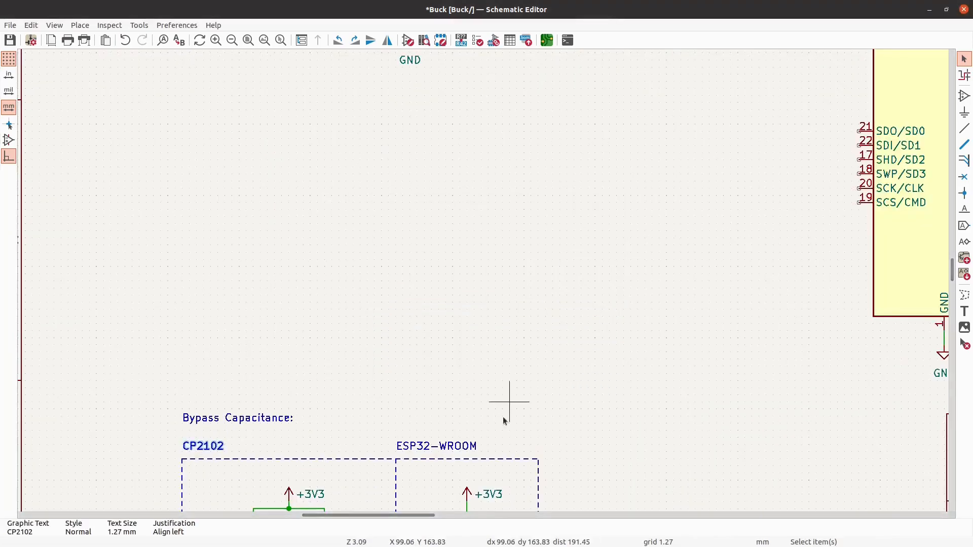
scroll(461, 326, down, 3)
scroll(453, 56, up, 1)
scroll(453, 56, up, 1)
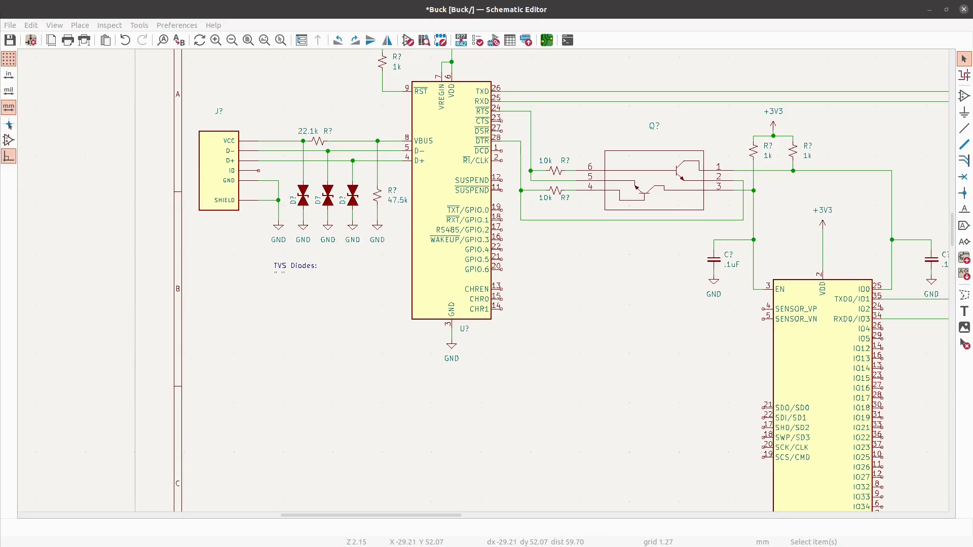
click(199, 327)
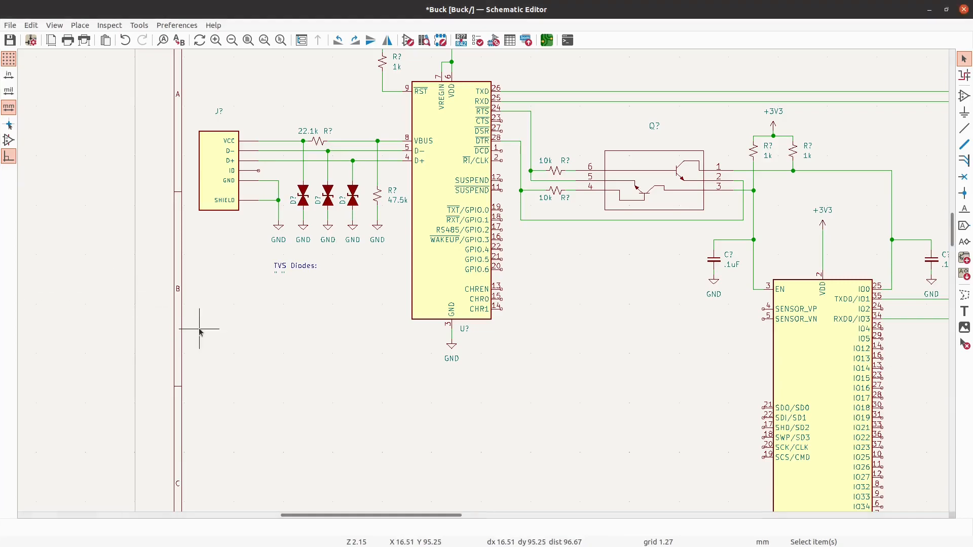
right_click(200, 329)
click(218, 337)
key(Escape)
right_click(205, 322)
click(177, 254)
- Replace the LT1963AxST-3.3 regulator's value in the Power sheet with the copied part number, and return to the root sheet
scroll(178, 257, down, 4)
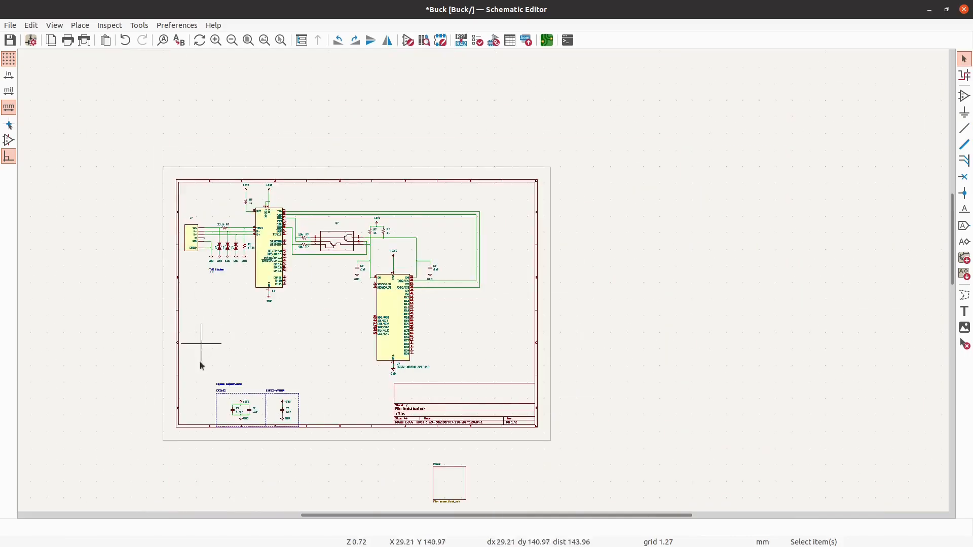
double_click(454, 484)
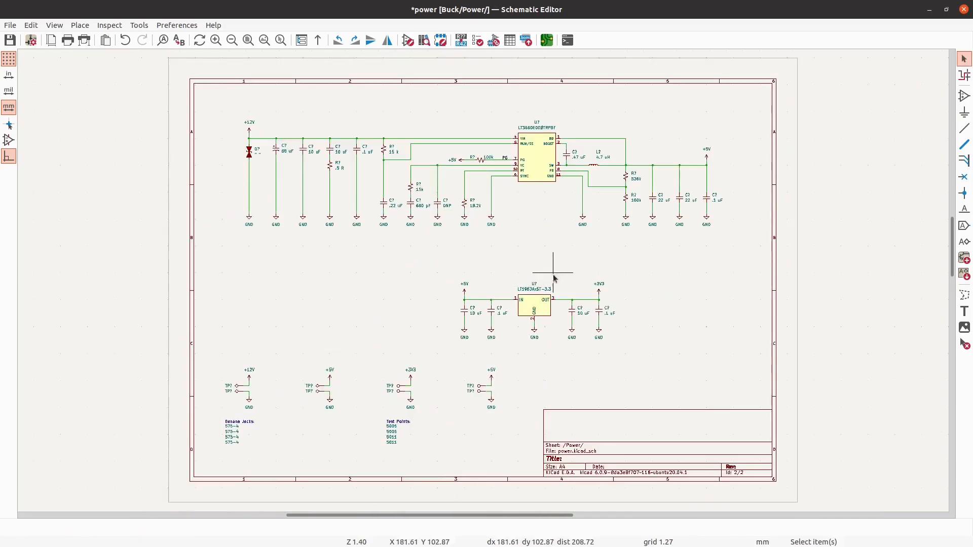
scroll(552, 276, up, 5)
key(alt+Tab)
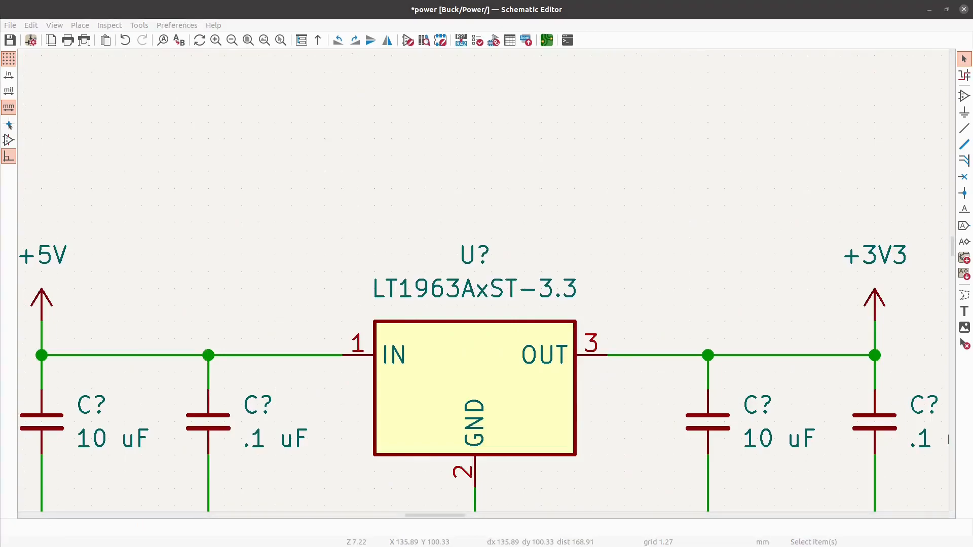
double_click(571, 289)
text(LT1963AEST-3.3#TRPBF)
click(599, 355)
right_click(586, 157)
click(594, 167)
scroll(168, 191, up, 3)
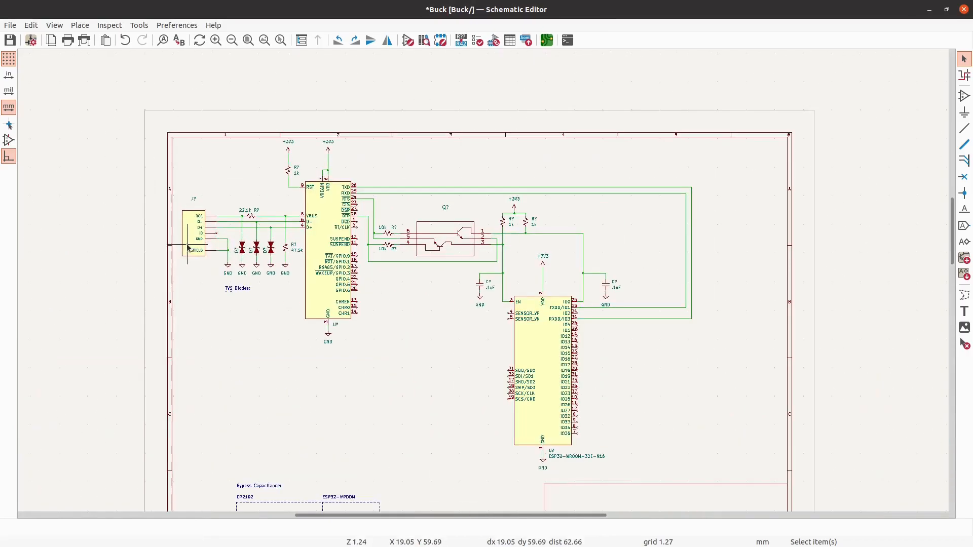
scroll(197, 208, up, 2)
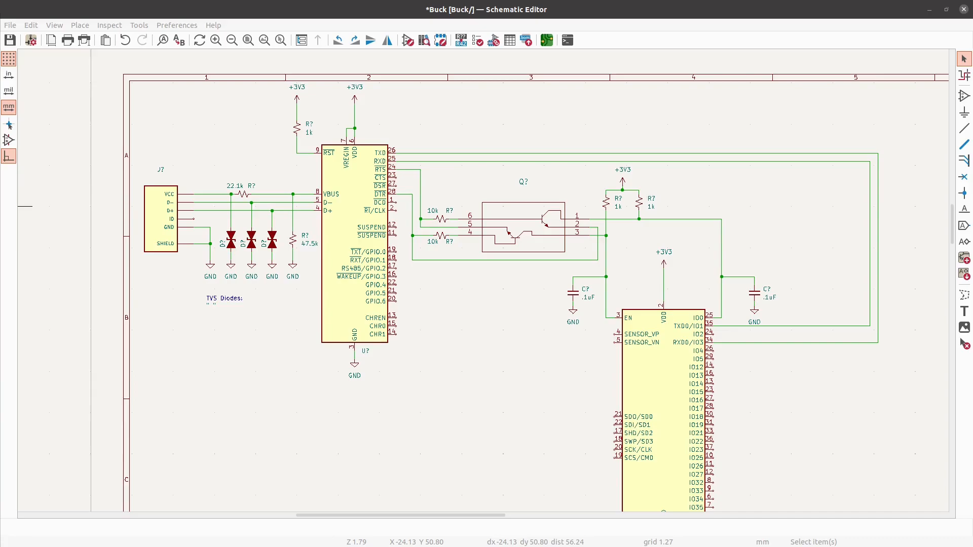
- Save the schematic, and check the part details of the dual-transistor symbol in the root sheet
click(9, 41)
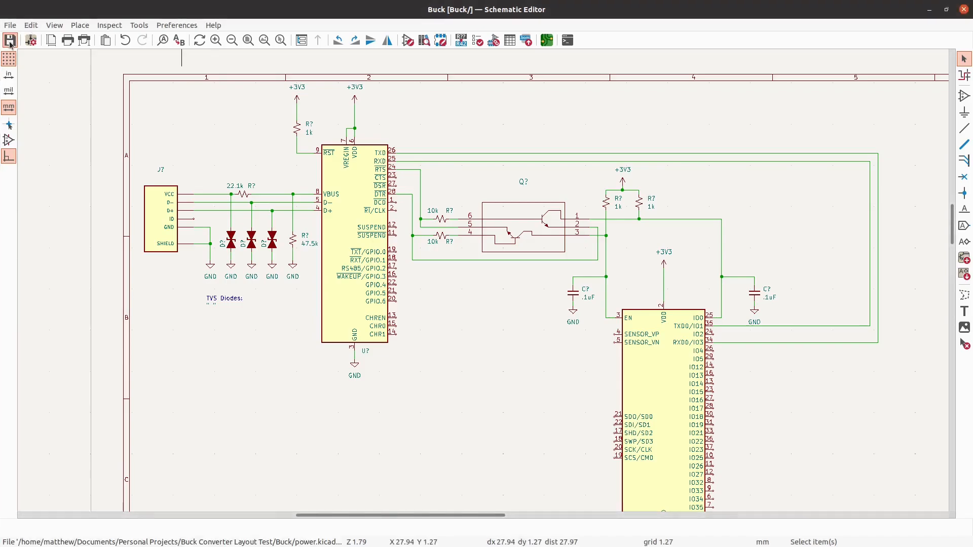
scroll(449, 106, down, 3)
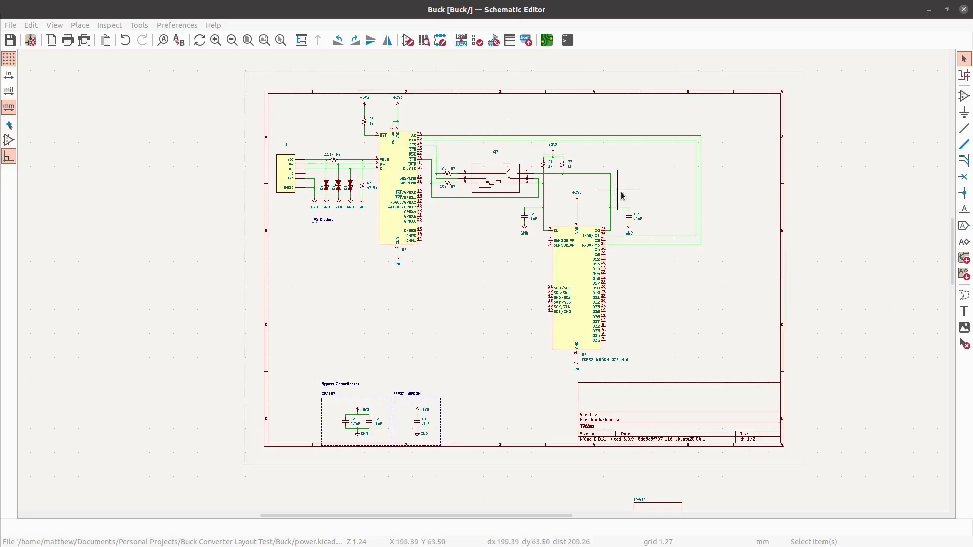
scroll(654, 204, up, 2)
scroll(667, 207, up, 1)
scroll(445, 183, down, 1)
click(325, 141)
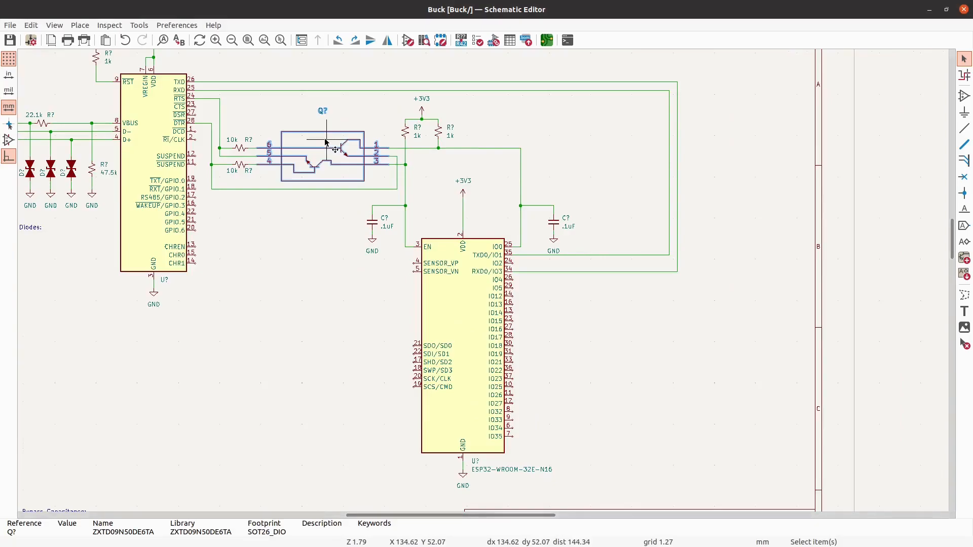
key(Escape)
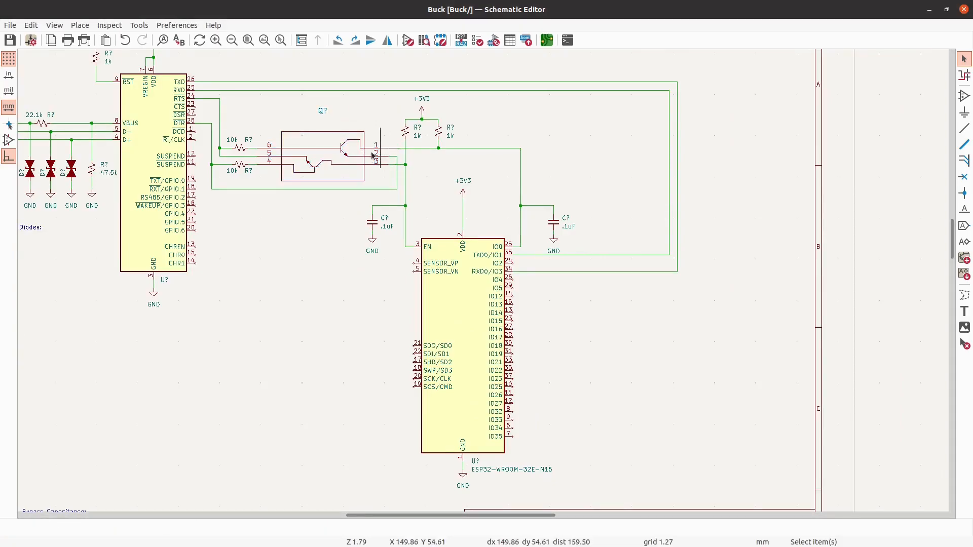
scroll(376, 154, down, 2)
scroll(208, 229, up, 1)
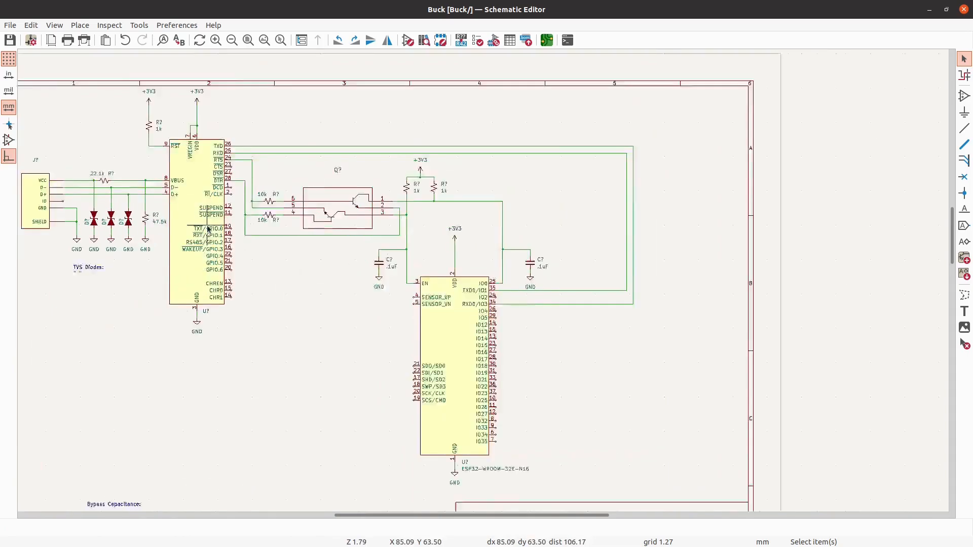
scroll(208, 229, up, 1)
scroll(208, 229, down, 1)
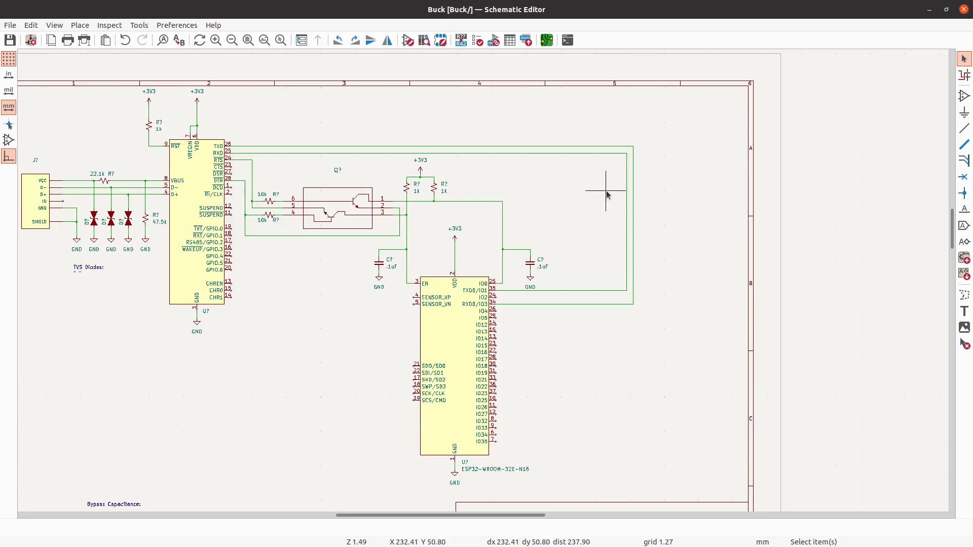
- Add a CP2102N-Axx-xQFN28 symbol from the Interface_USB library in the free space beside the old CP2102
click(964, 97)
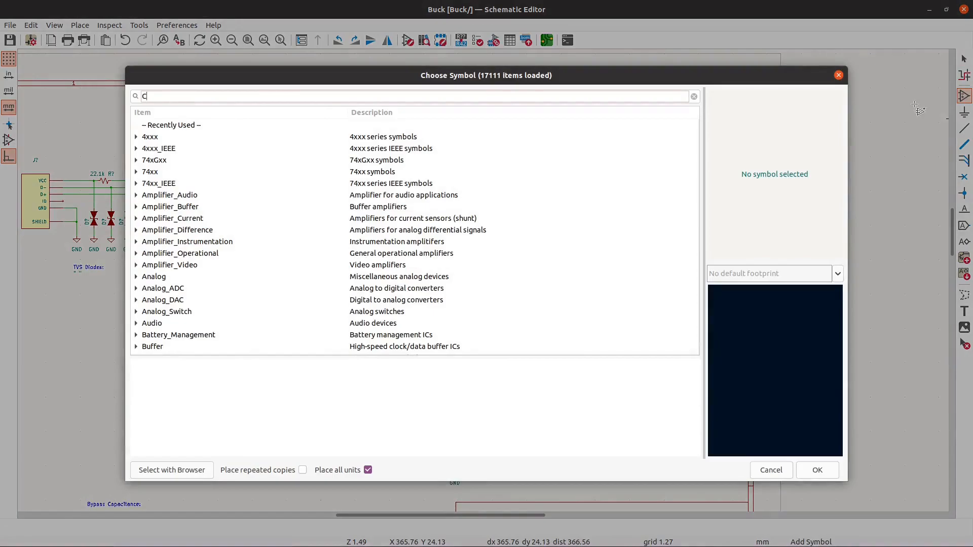
text(CP2102)
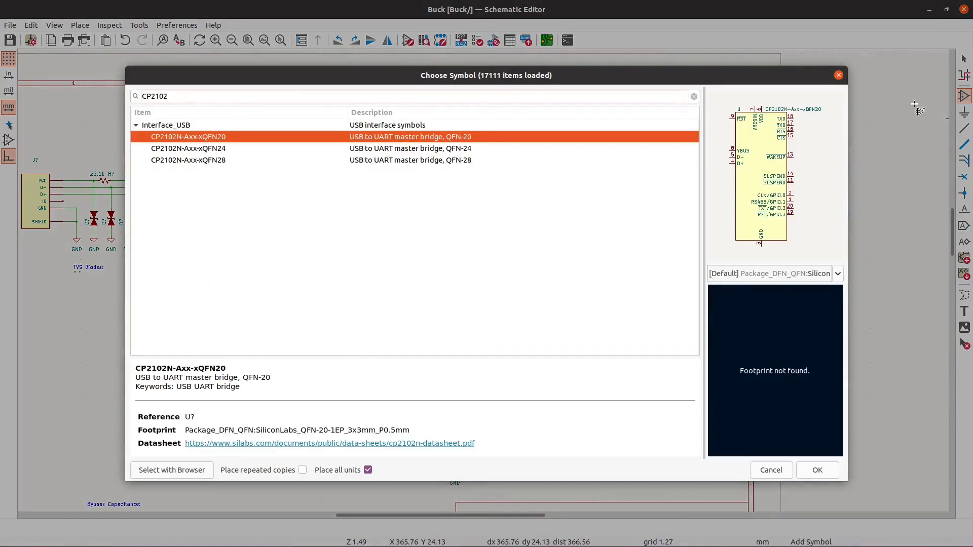
click(313, 160)
click(816, 469)
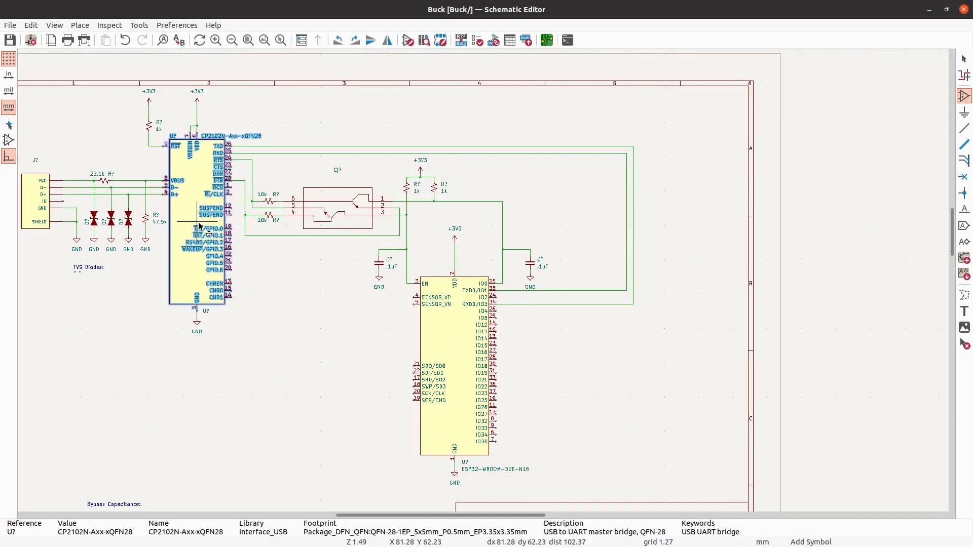
scroll(199, 226, up, 2)
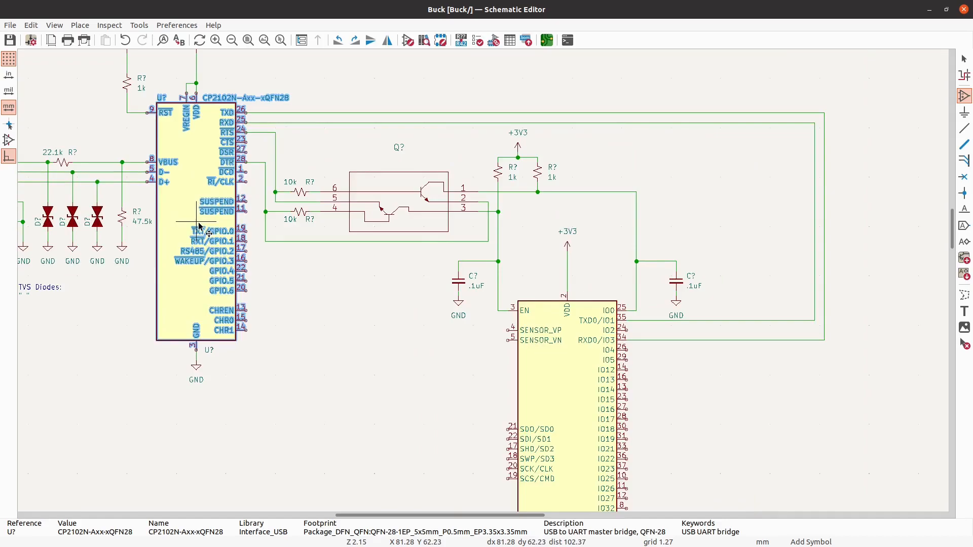
scroll(199, 226, down, 1)
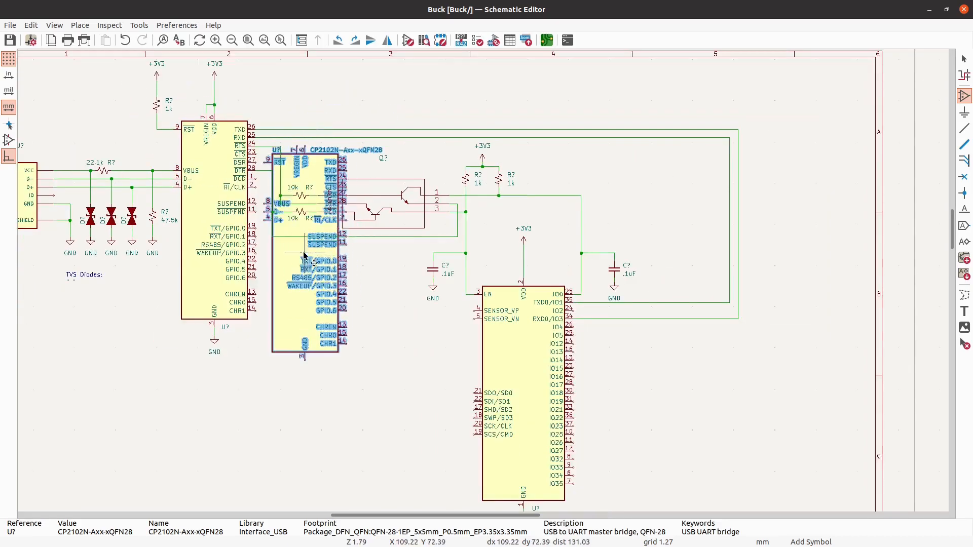
click(312, 411)
key(Escape)
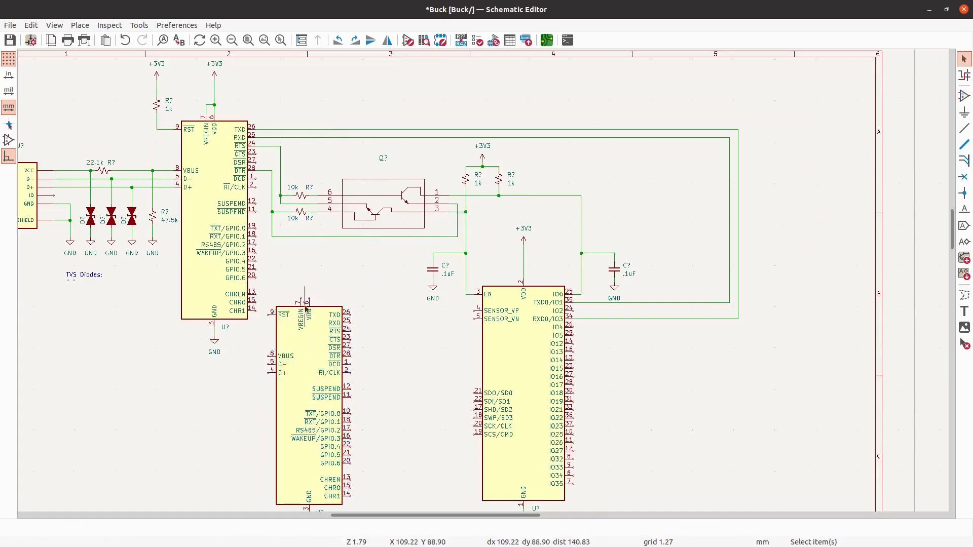
- Replace the old CP2102 by deleting it and moving the new CP2102N-Axx-xQFN28 onto its wire ends
click(238, 249)
key(Delete)
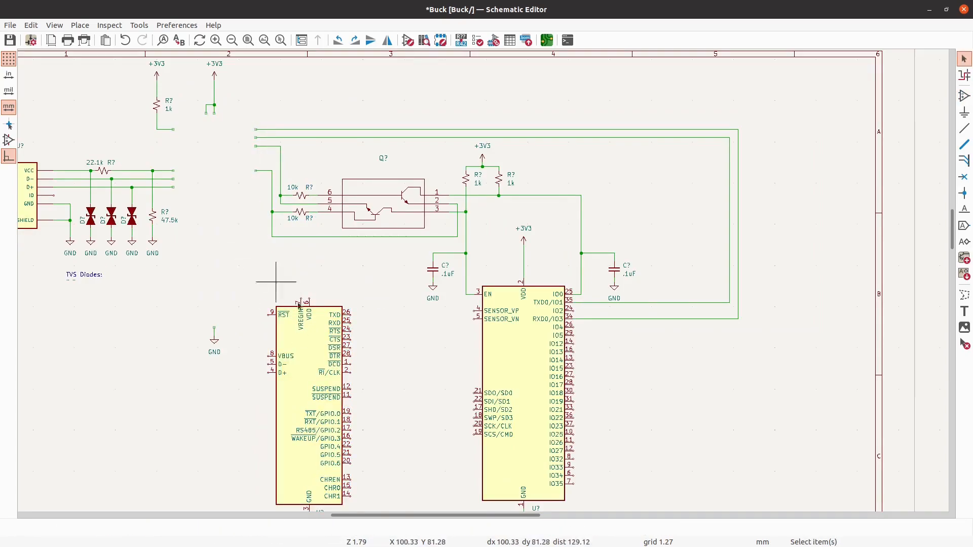
click(337, 383)
drag(340, 383, 256, 192)
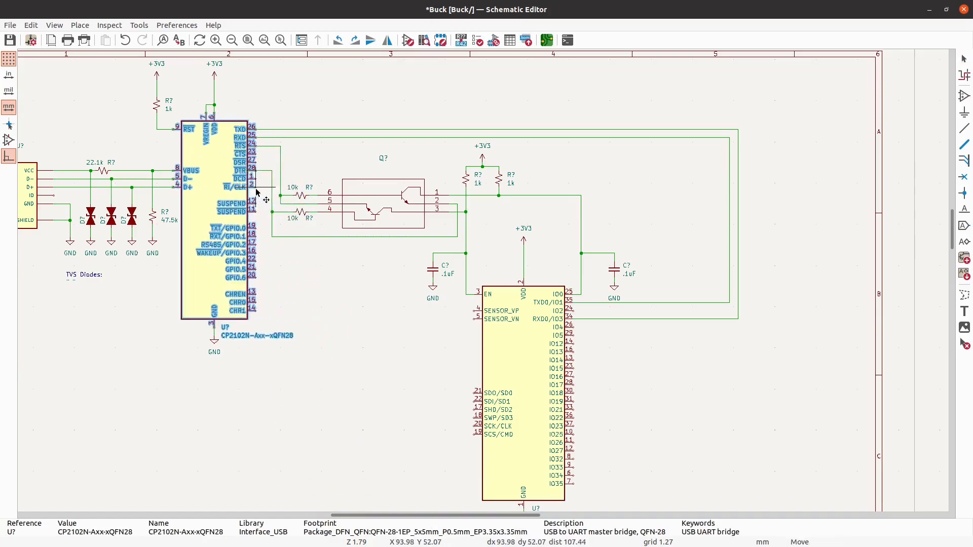
click(372, 328)
- Select the old USB connector to check its part details, and clear the selection
scroll(390, 373, down, 1)
scroll(161, 303, up, 1)
scroll(161, 303, up, 1)
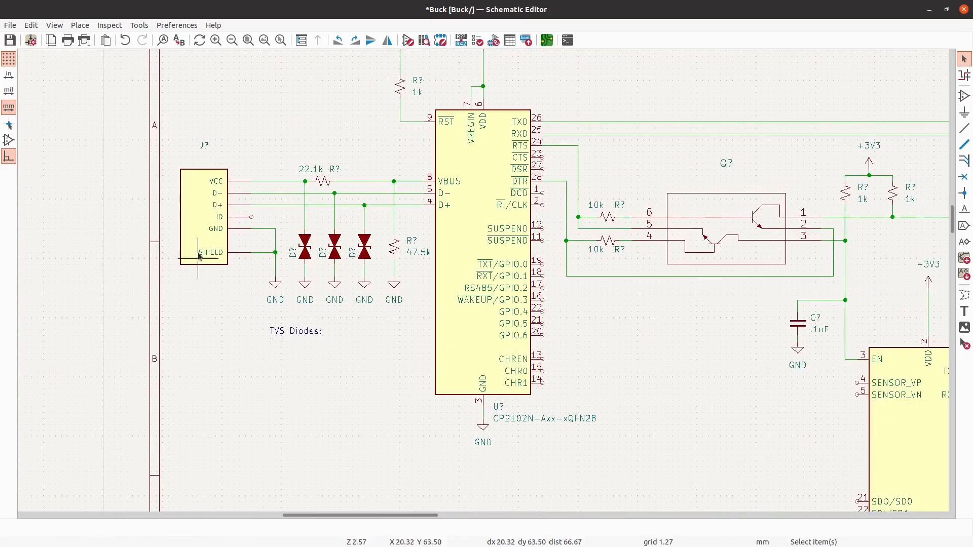
click(213, 236)
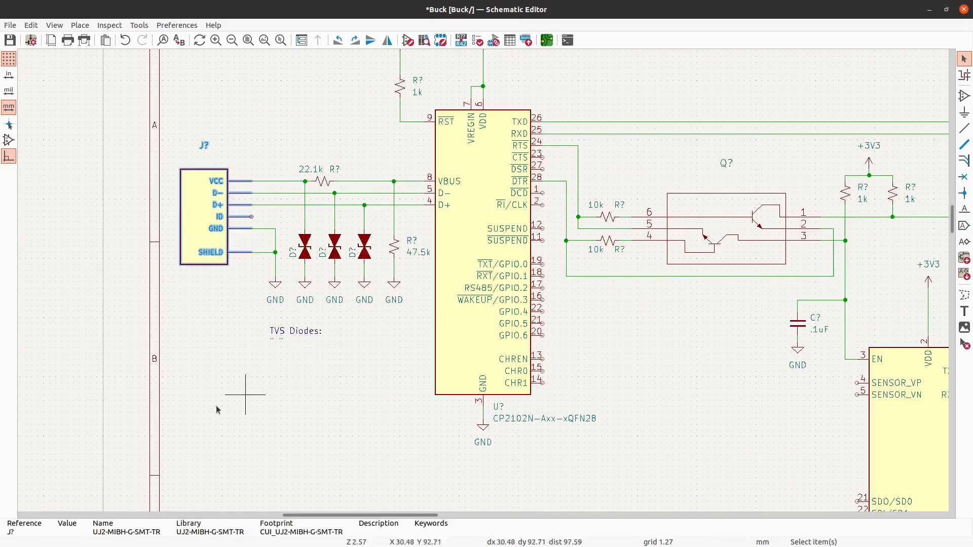
click(271, 369)
- Compare the USB-C connector symbols and place a USB_C_Receptacle_USB2.0 to the left of the old USB connector
click(967, 95)
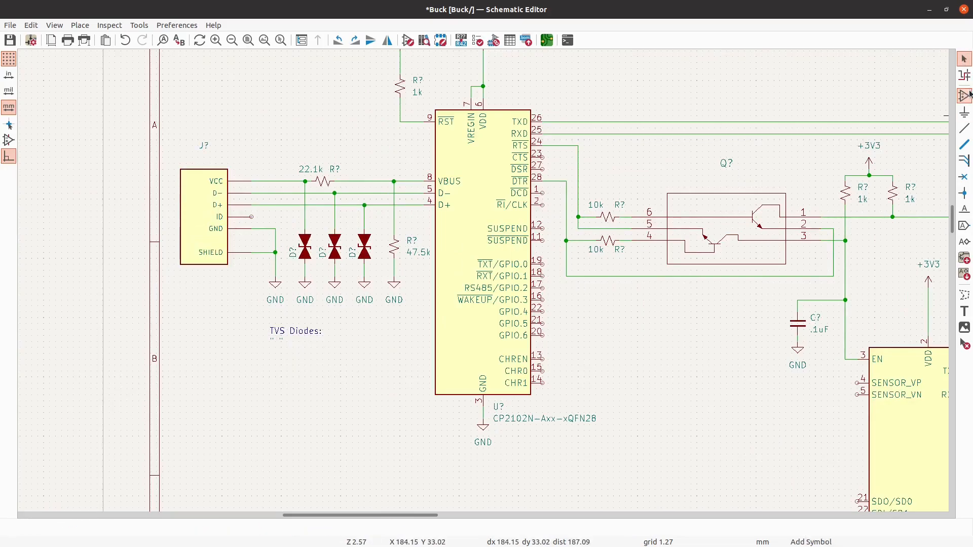
text(U)
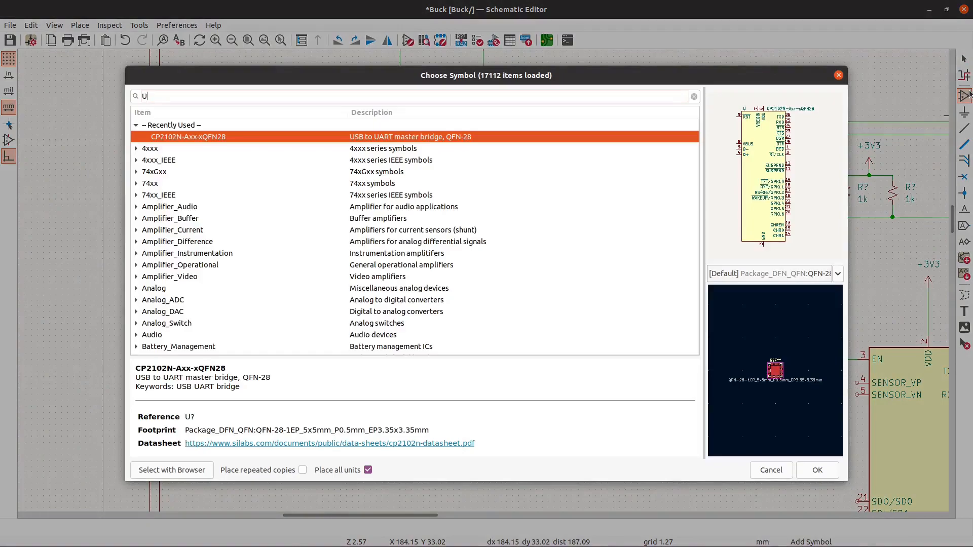
text(SB)
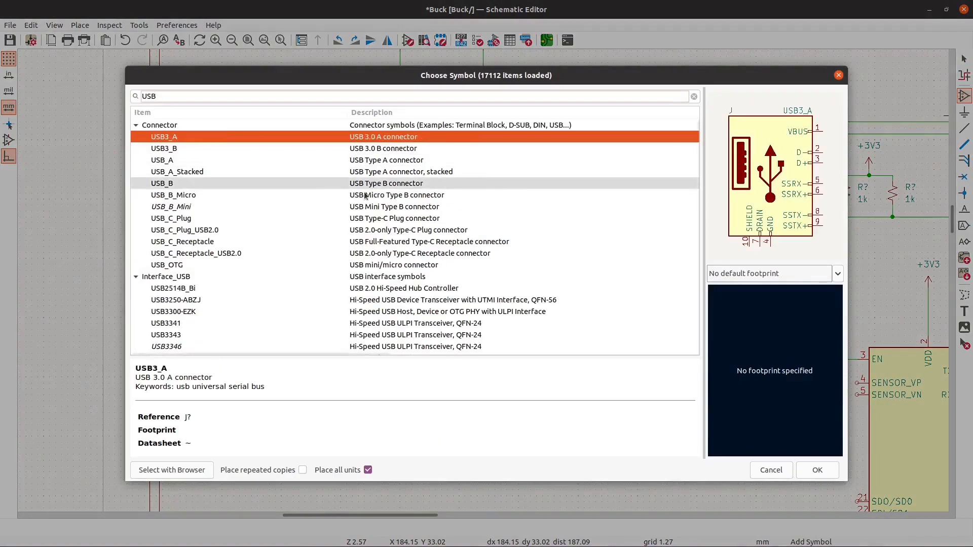
click(201, 231)
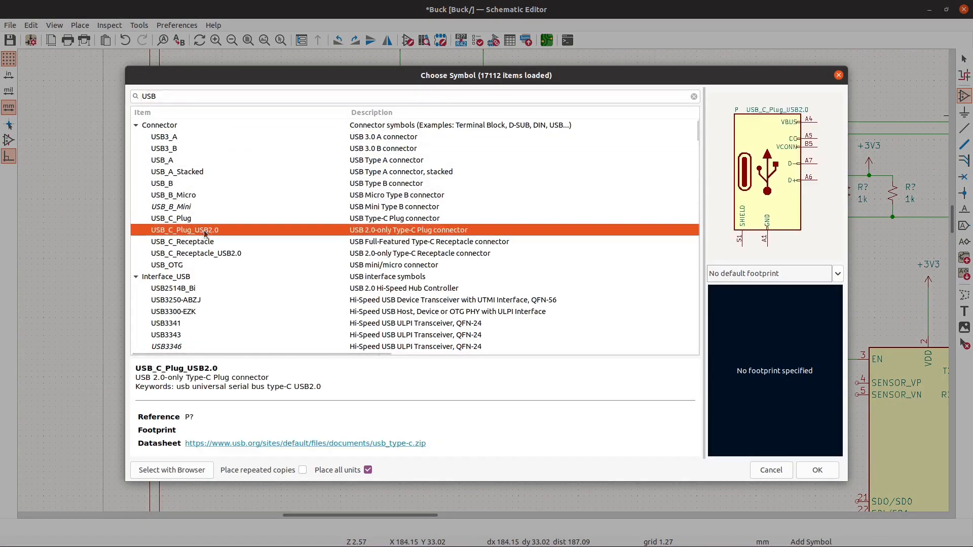
click(206, 221)
click(208, 228)
click(213, 238)
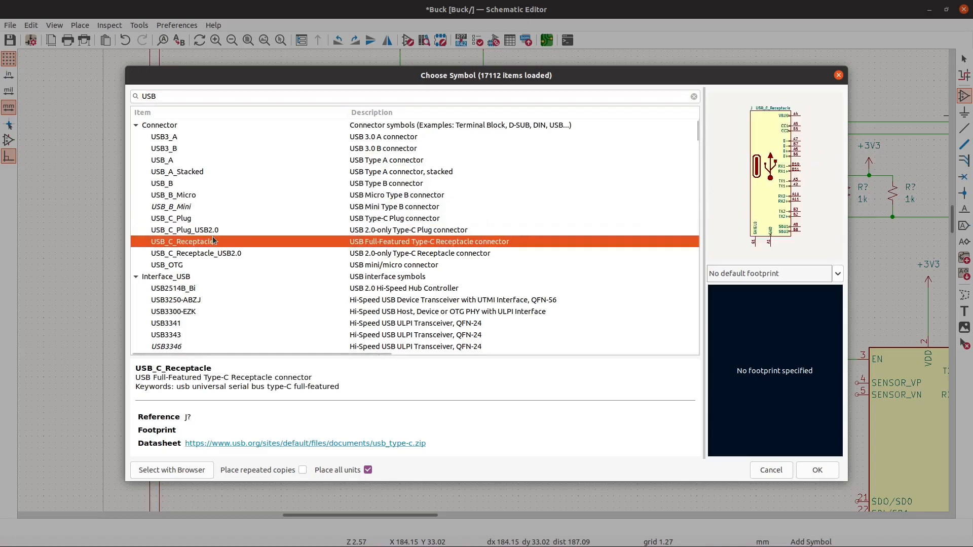
click(213, 252)
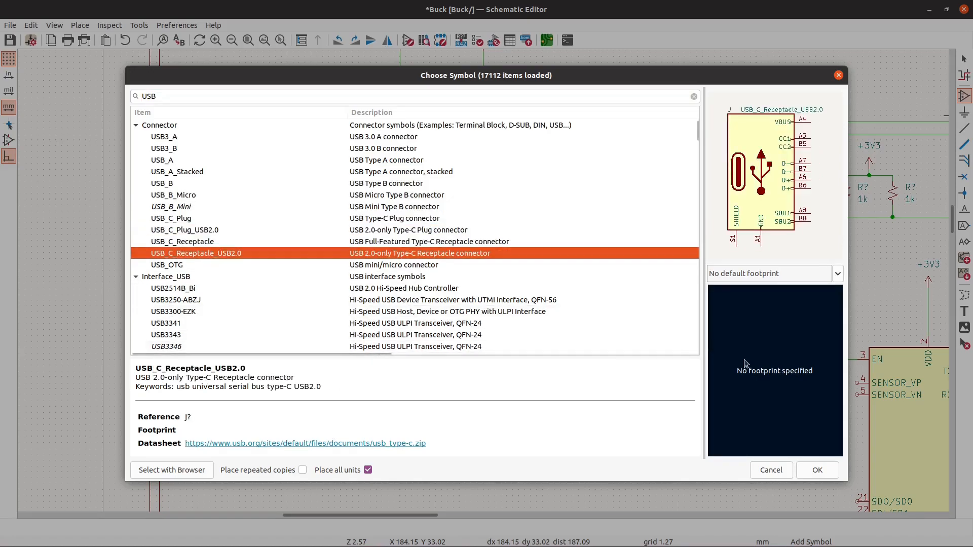
click(816, 469)
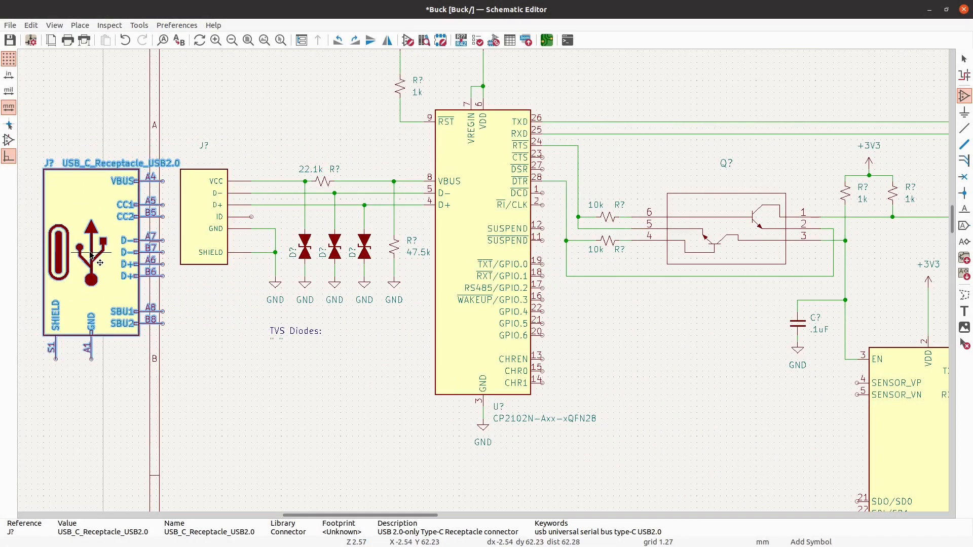
click(90, 254)
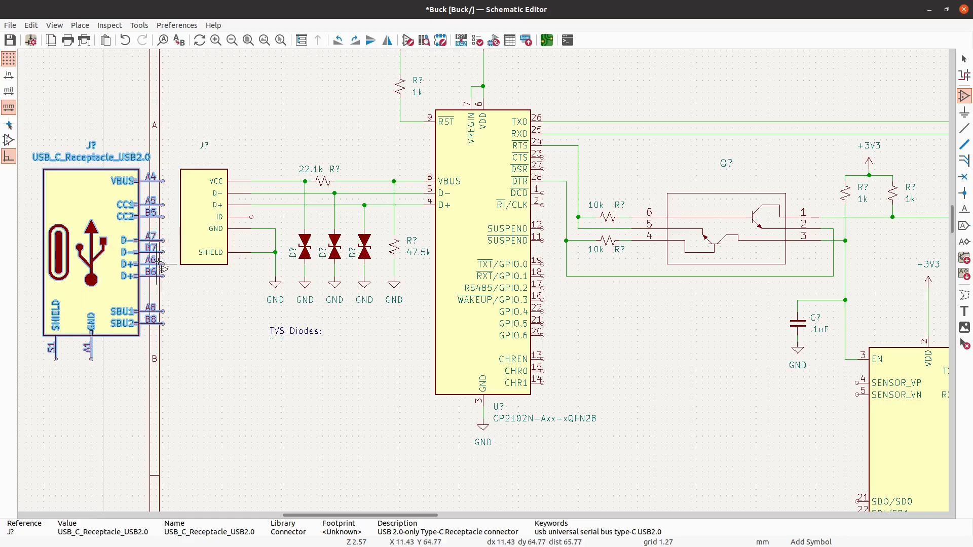
key(Escape)
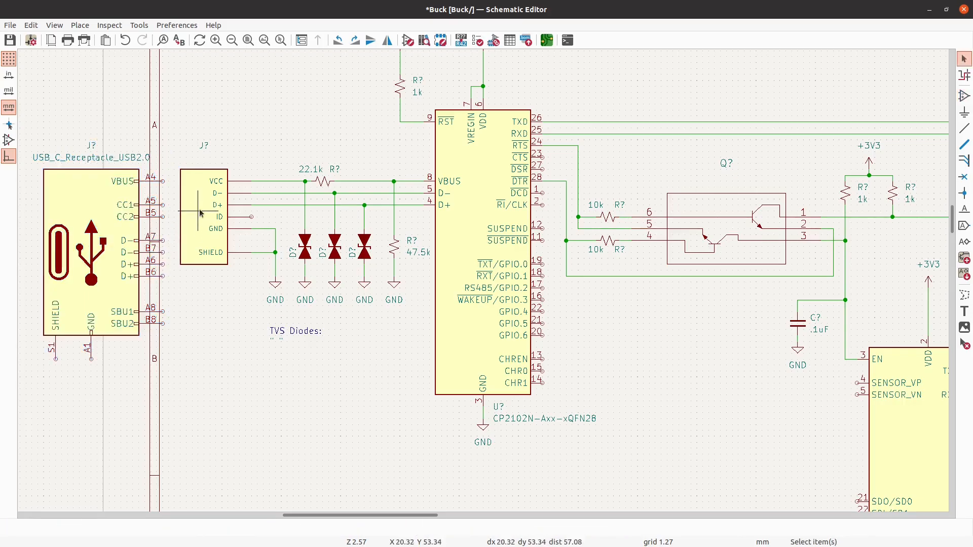
- Delete the shield wire of the old USB connector and the connector itself
click(270, 254)
key(Delete)
click(226, 208)
key(Delete)
- Move the whole circuit about 30 mm to the right so the USB-C receptacle sits inside the sheet border
scroll(164, 248, down, 2)
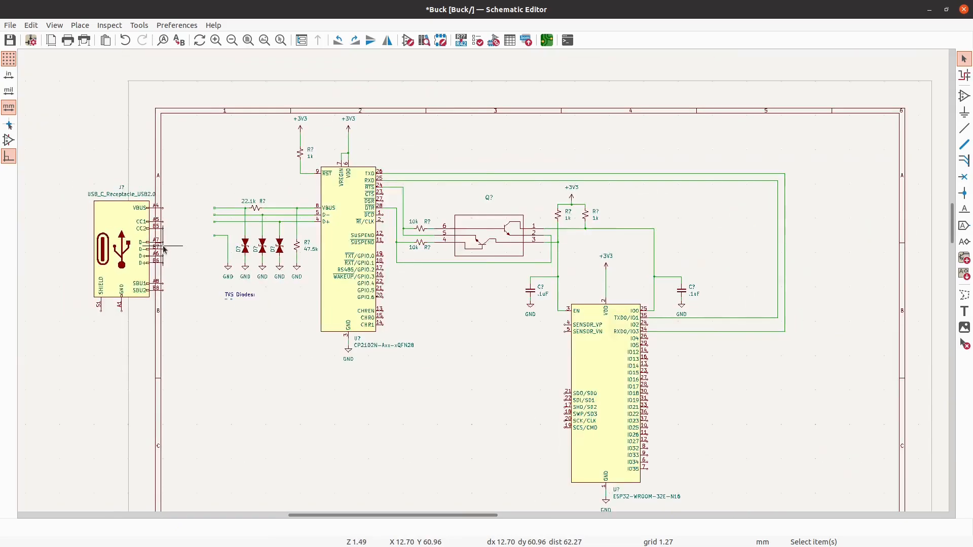
scroll(165, 249, down, 1)
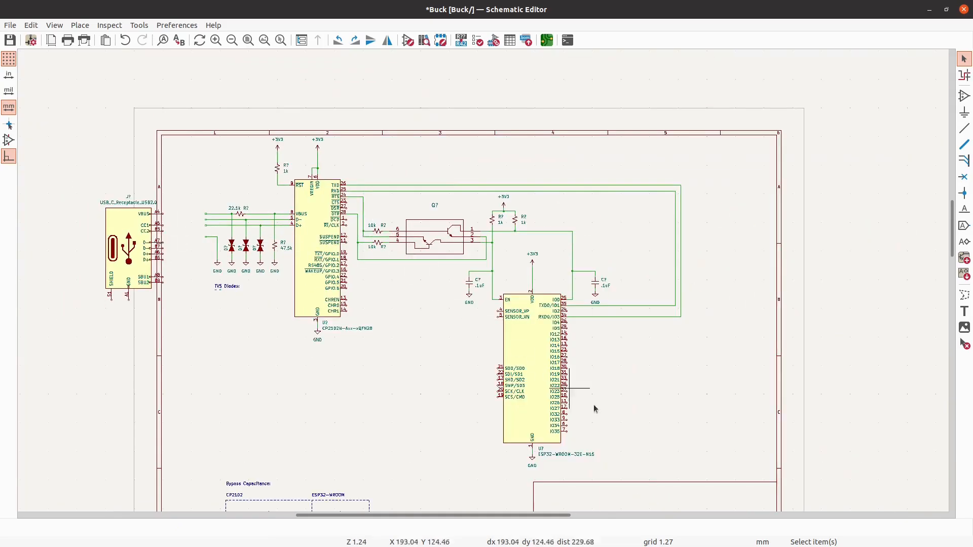
drag(730, 481, 95, 109)
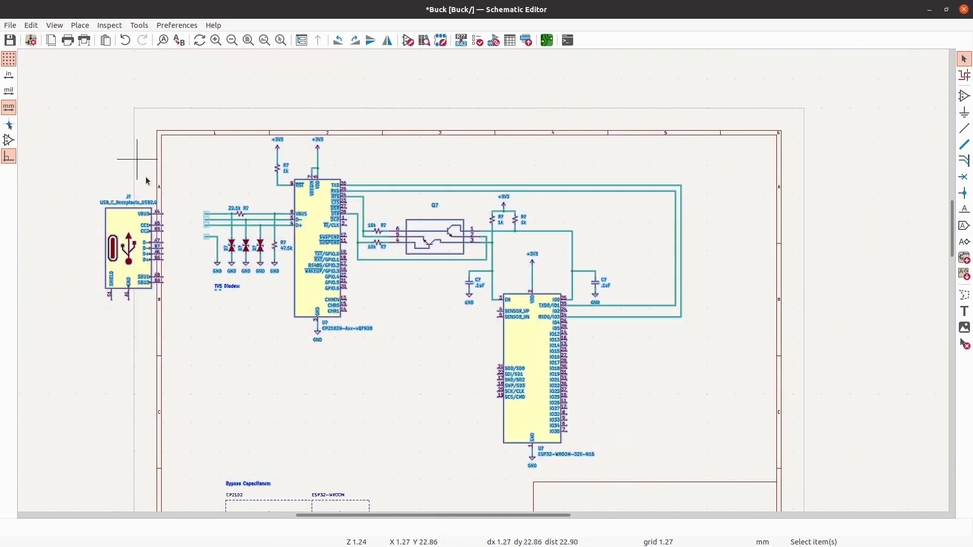
key(m)
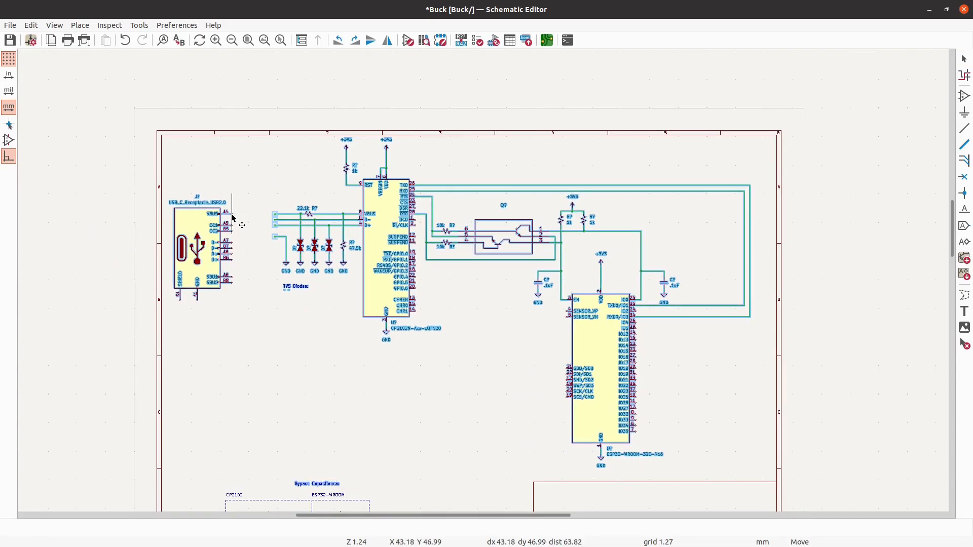
click(232, 216)
- Move the old connector's GND symbol directly below the USB-C receptacle's GND pin A1, leaving a small gap
scroll(218, 263, up, 5)
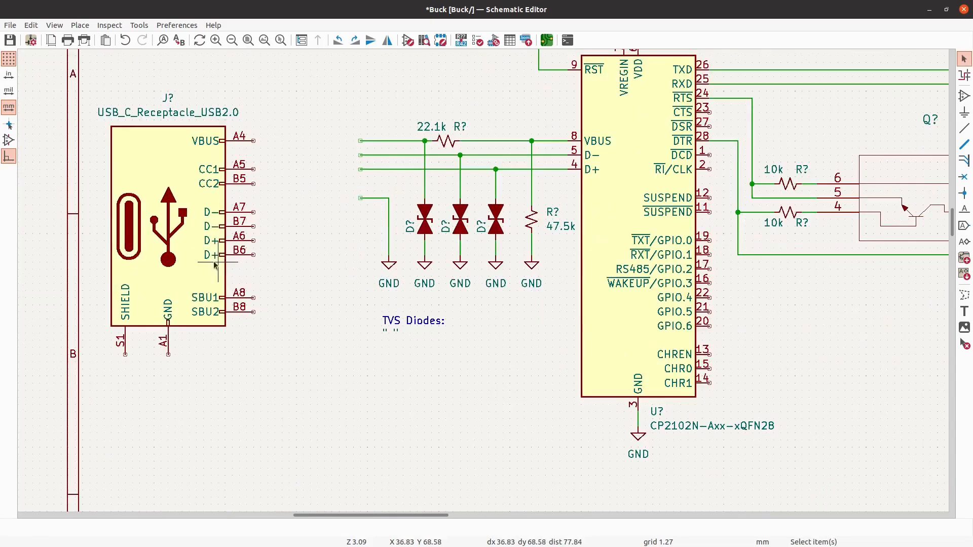
click(202, 177)
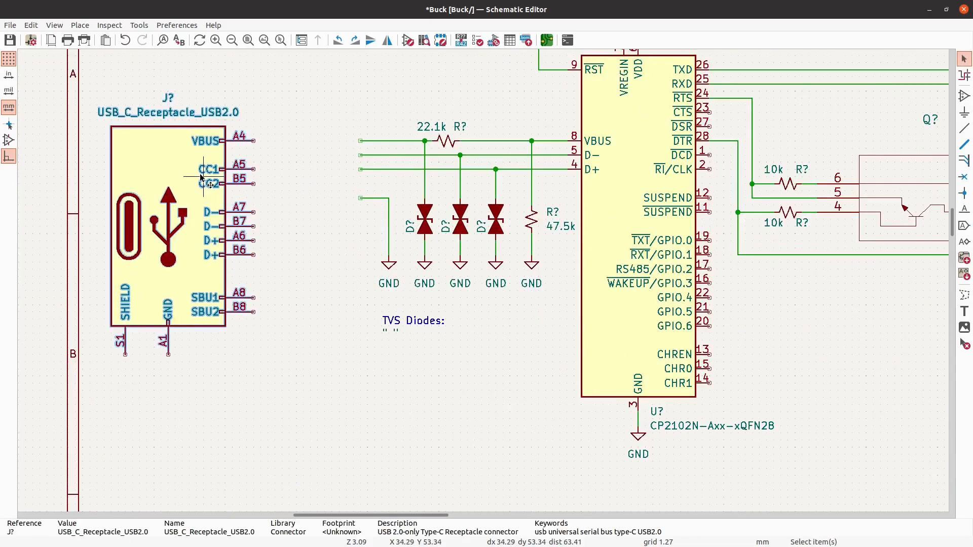
key(Escape)
click(395, 263)
key(m)
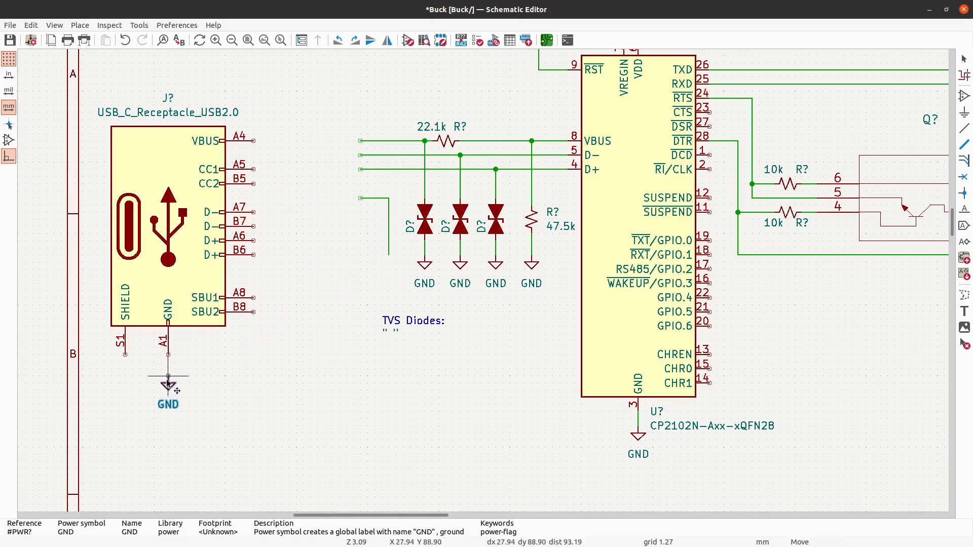
click(168, 375)
- Delete the two leftover ground wire segments beside the TVS diodes
click(390, 232)
key(Delete)
click(375, 198)
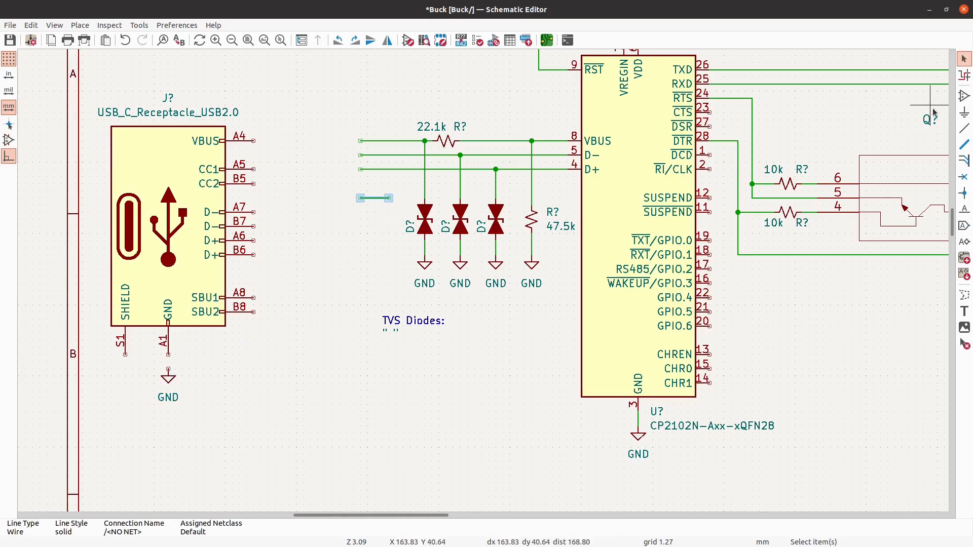
key(Delete)
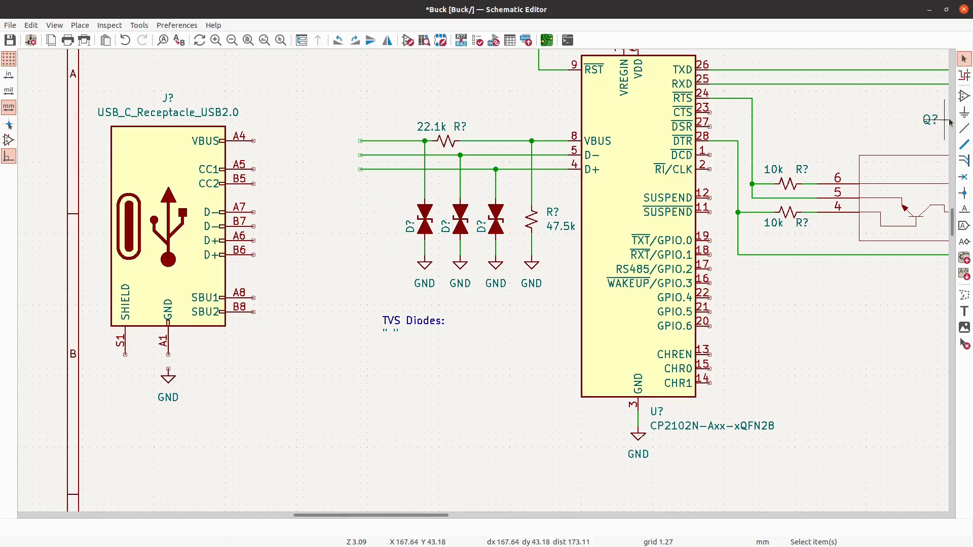
- Wire the USB-C receptacle's GND pin A1 to the GND symbol below and its VBUS pin A4 to the open VBUS line
click(964, 129)
scroll(160, 362, up, 1)
click(160, 362)
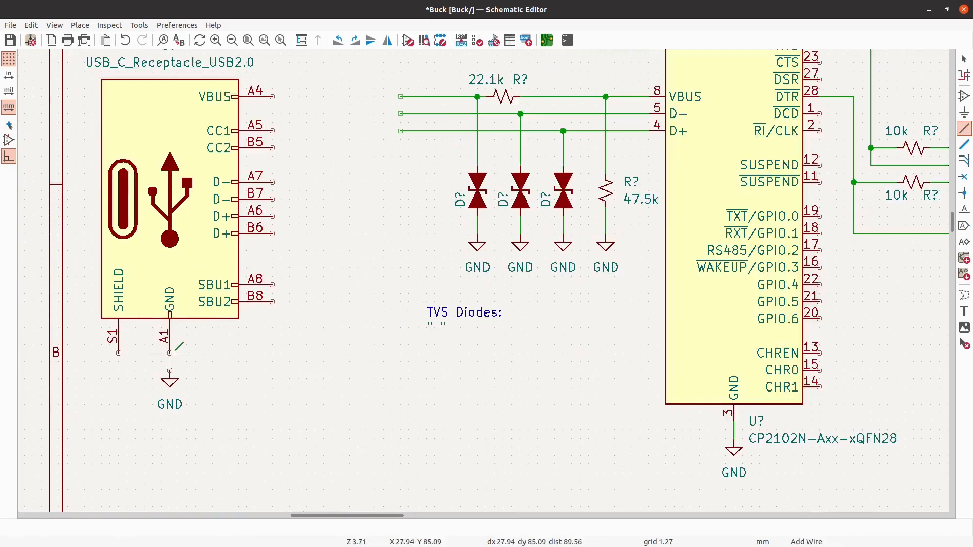
scroll(282, 218, down, 2)
scroll(257, 200, up, 4)
click(178, 192)
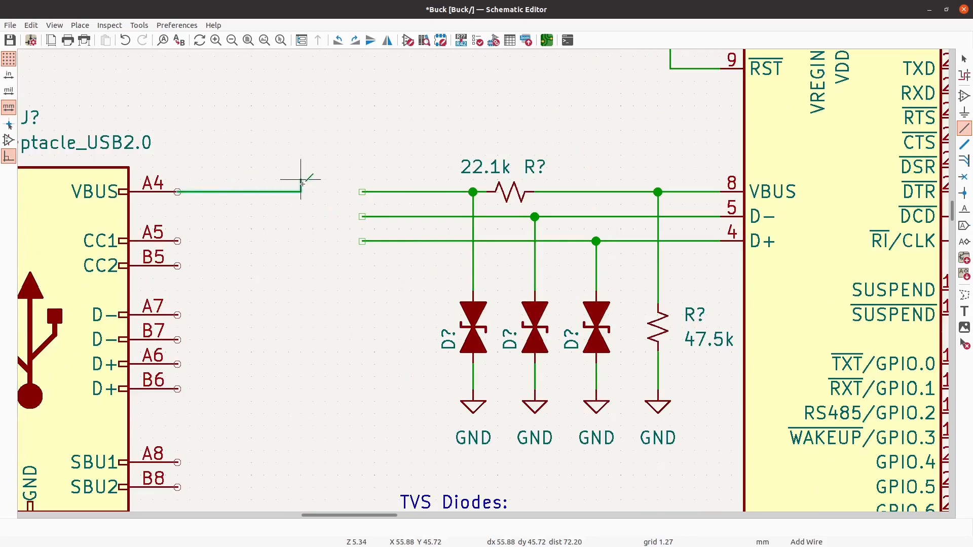
click(363, 191)
scroll(456, 130, down, 2)
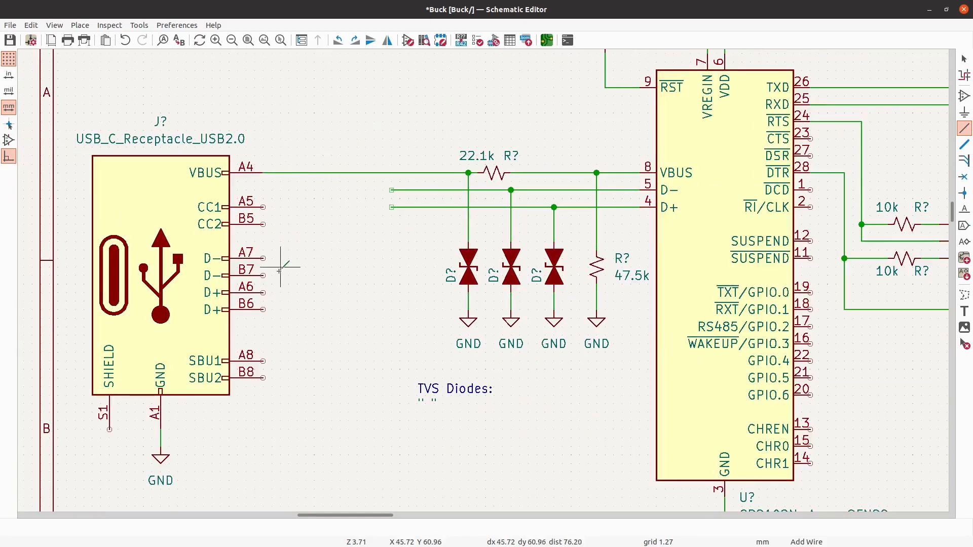
- Tie the receptacle's D- pins A7 and B7 together with a wire, and likewise the D+ pins A6 and B6
scroll(281, 274, up, 2)
click(258, 275)
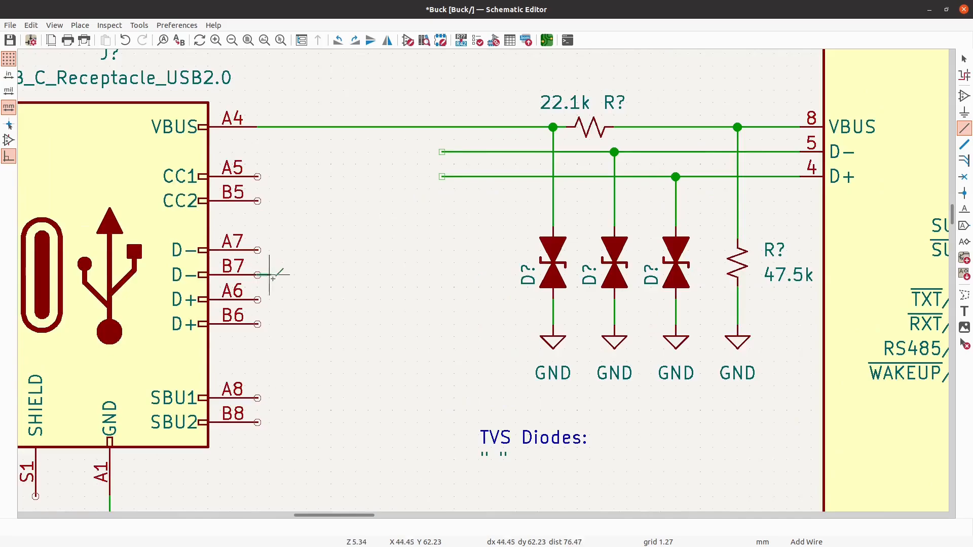
click(258, 250)
click(257, 299)
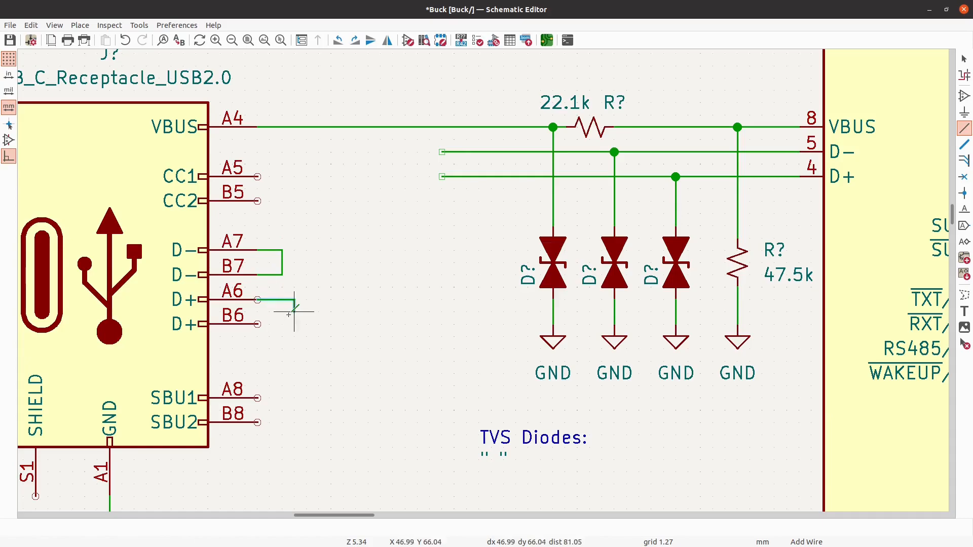
click(258, 324)
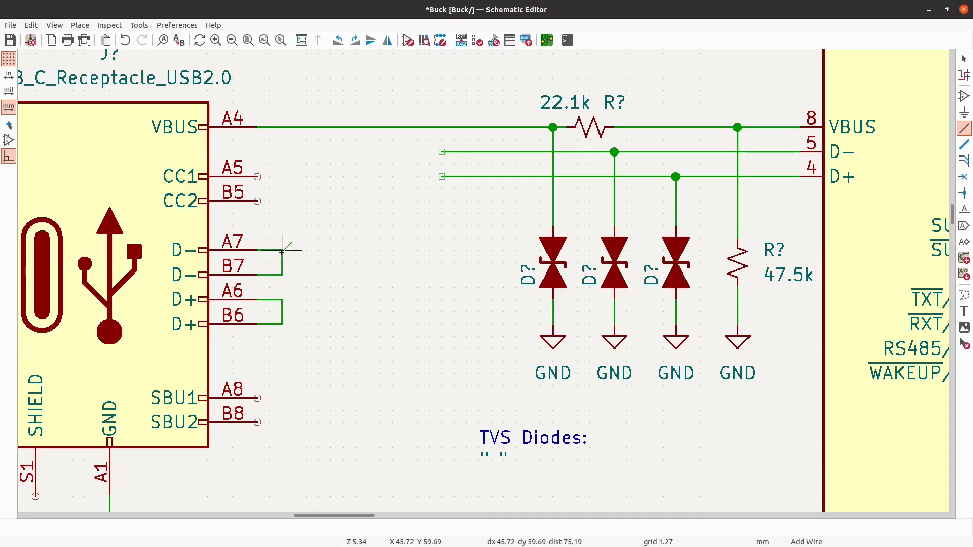
- Wire the joined D- pins and the joined D+ pins to the open ends of the CP2102's D- and D+ lines
click(331, 151)
click(442, 151)
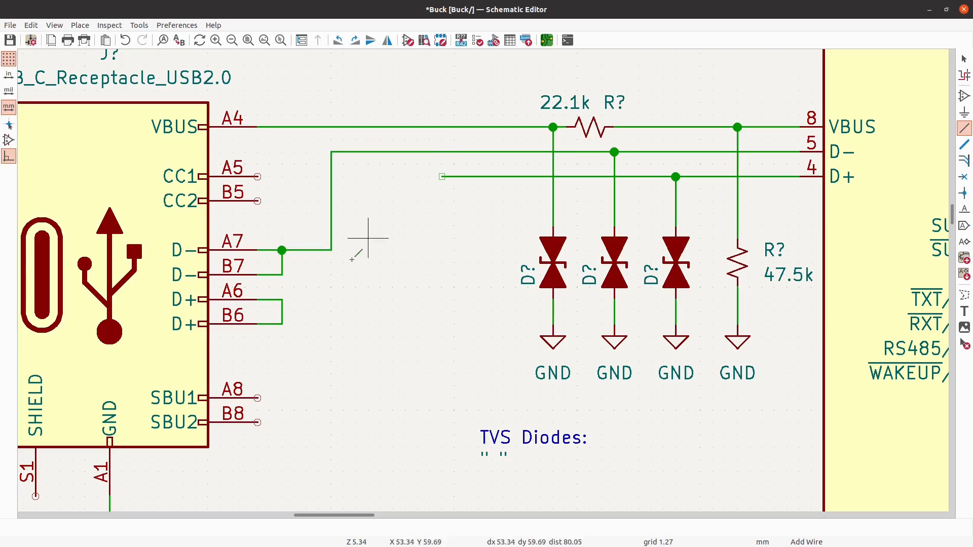
click(282, 300)
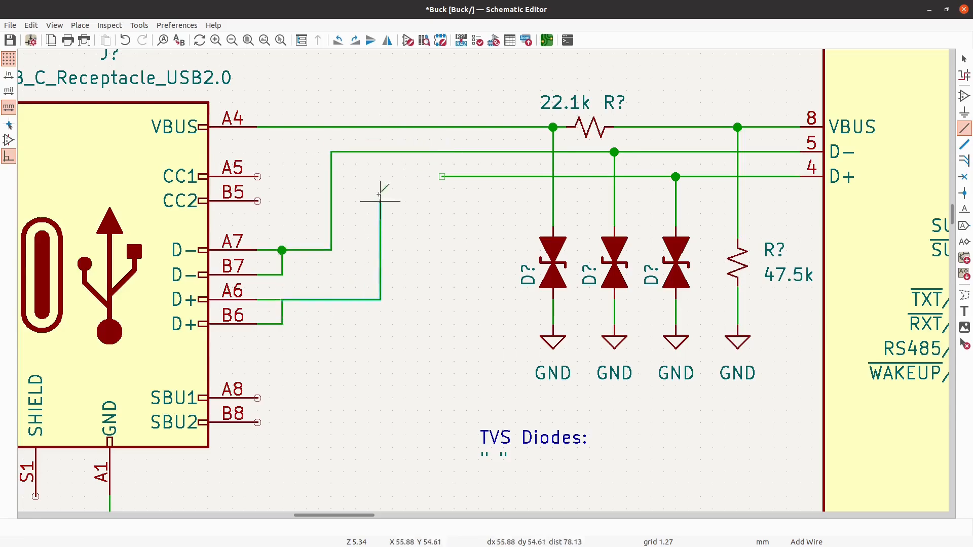
click(356, 177)
click(442, 176)
scroll(355, 152, down, 2)
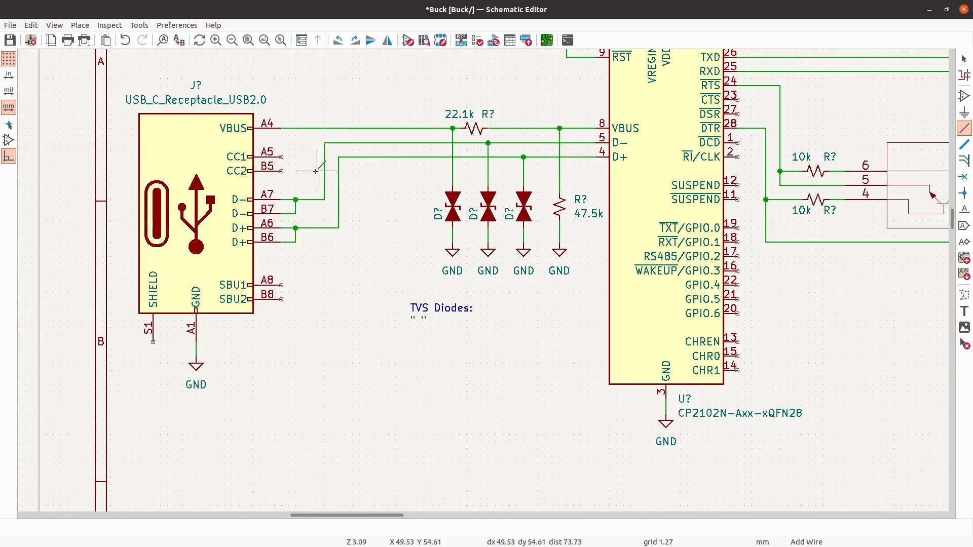
- Shift the D- wire's horizontal segment and its corner down from pin A7 to the level of pin B7
scroll(312, 172, up, 2)
scroll(324, 284, down, 3)
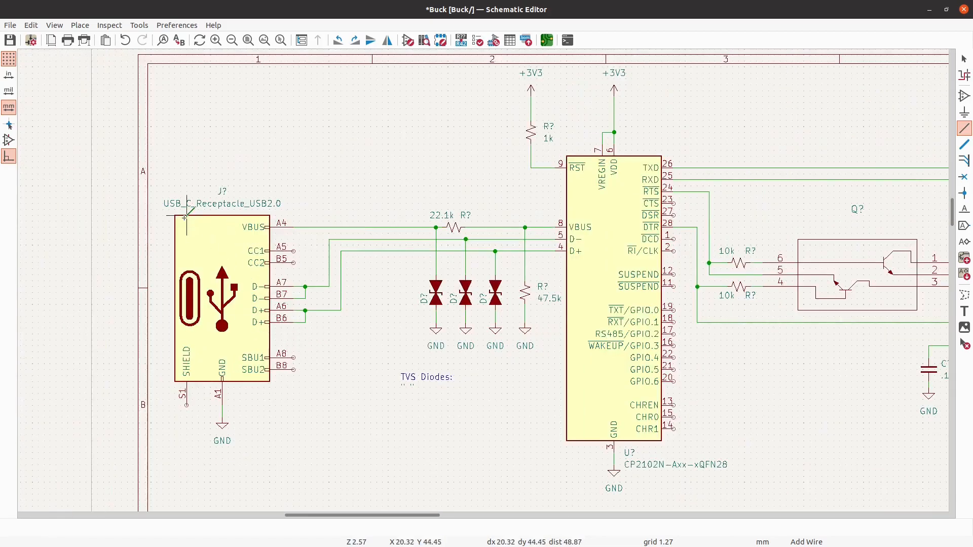
scroll(317, 310, up, 5)
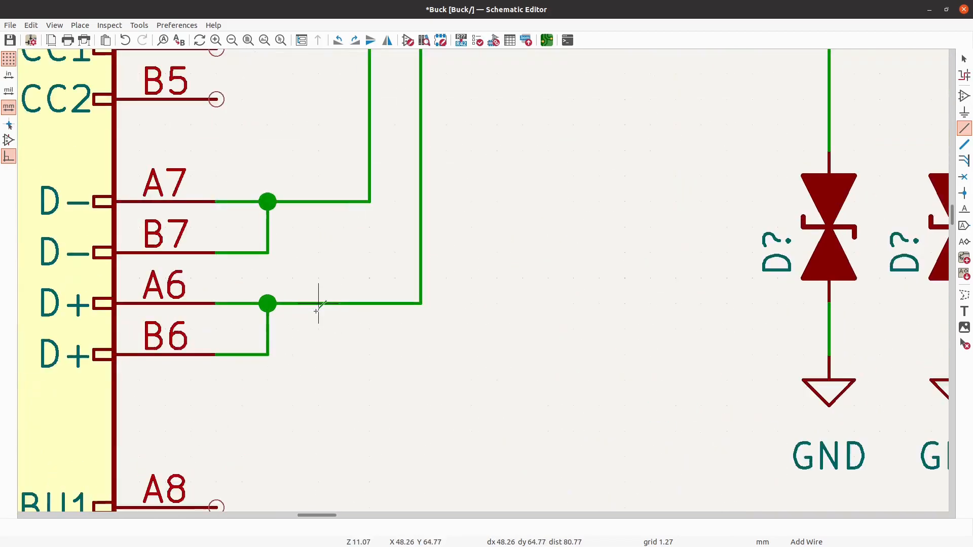
key(Escape)
click(333, 205)
drag(332, 206, 369, 210)
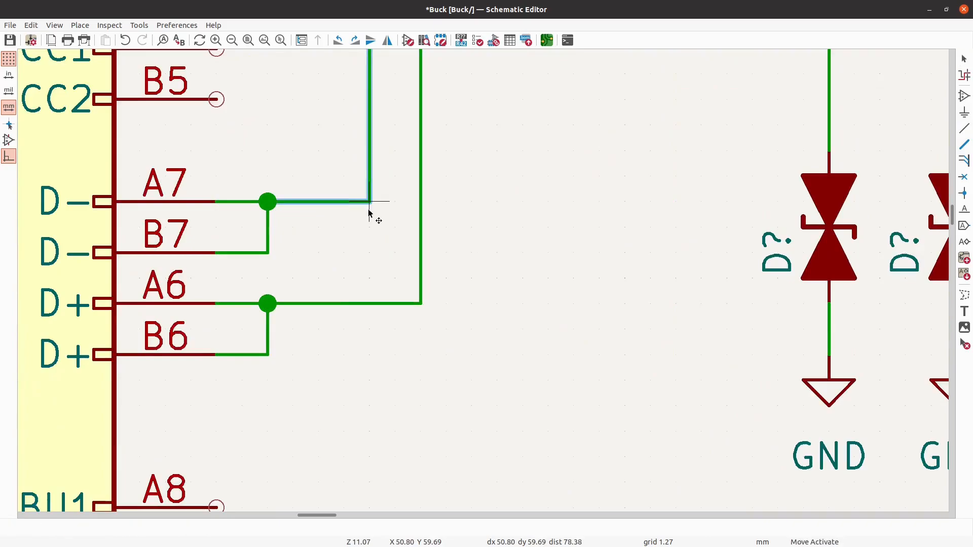
click(365, 250)
scroll(267, 319, down, 3)
scroll(267, 319, down, 3)
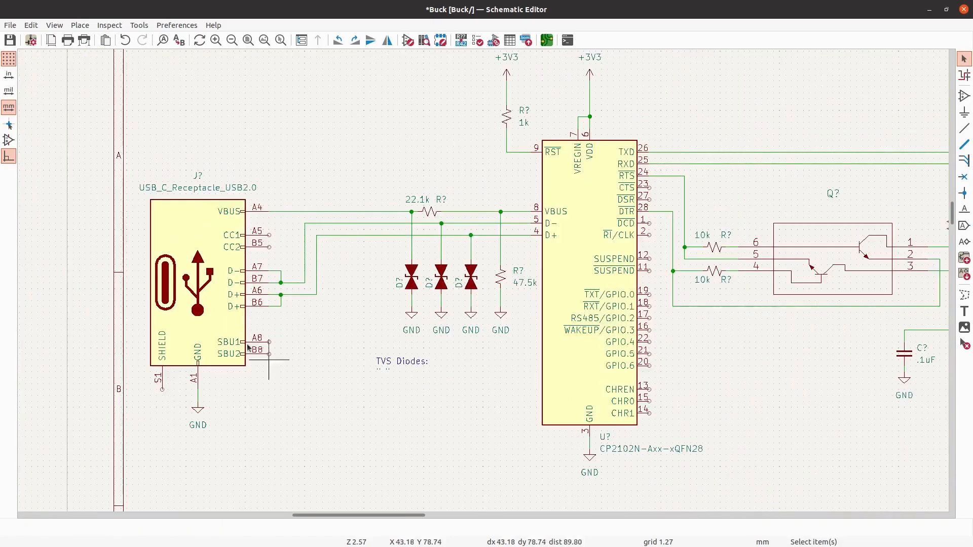
scroll(427, 374, up, 1)
drag(447, 386, 352, 342)
key(m)
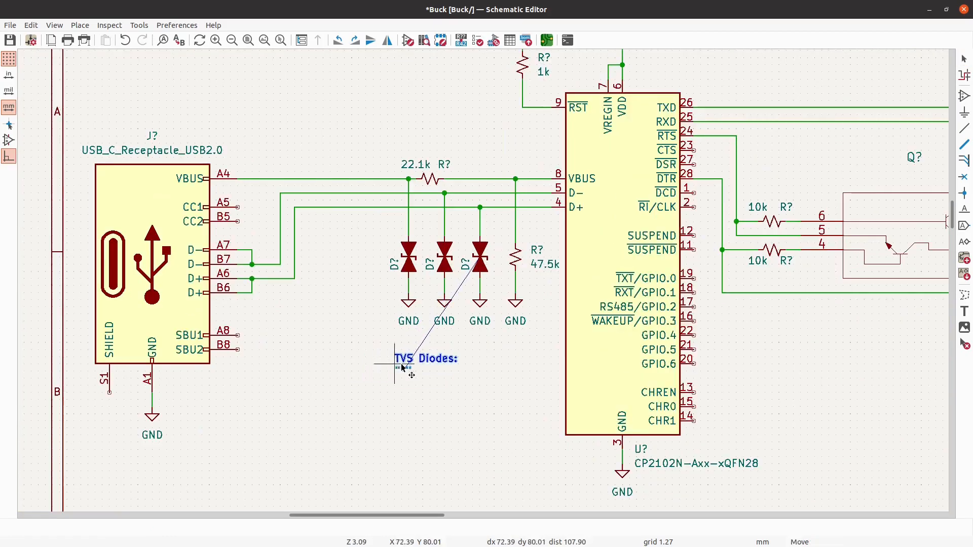
key(Escape)
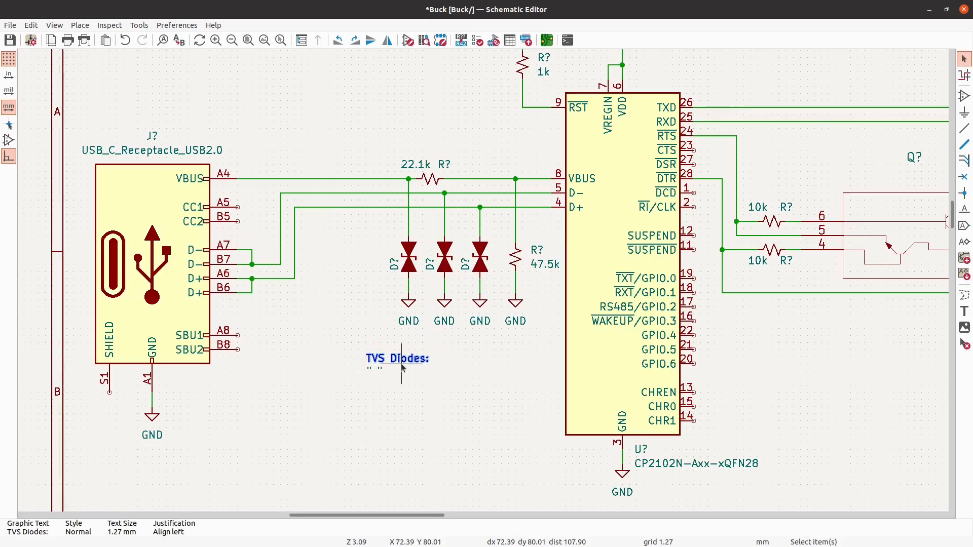
key(m)
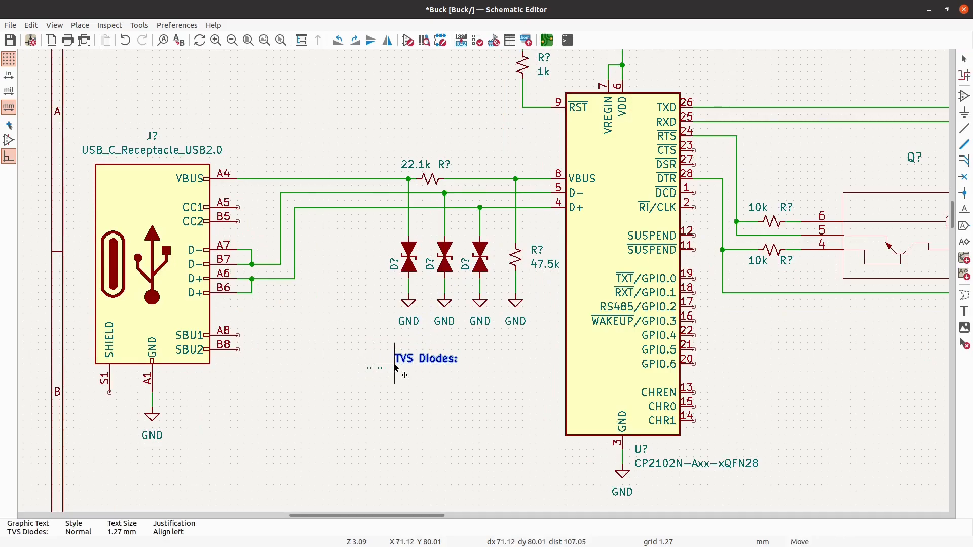
key(Escape)
- Move the "TVS Diodes:" note and the quotation marks beneath it to the right, so they sit below the three diodes
drag(420, 413, 402, 367)
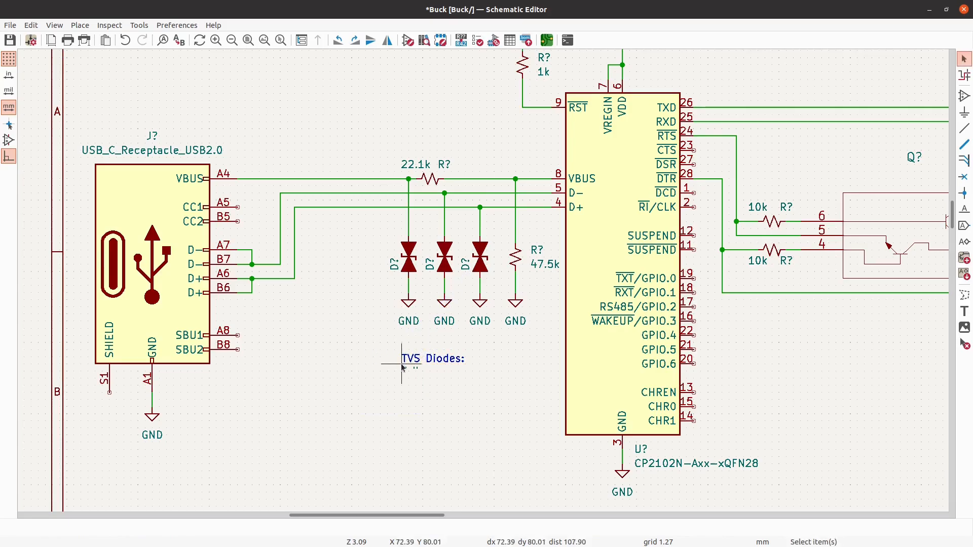
scroll(402, 368, down, 4)
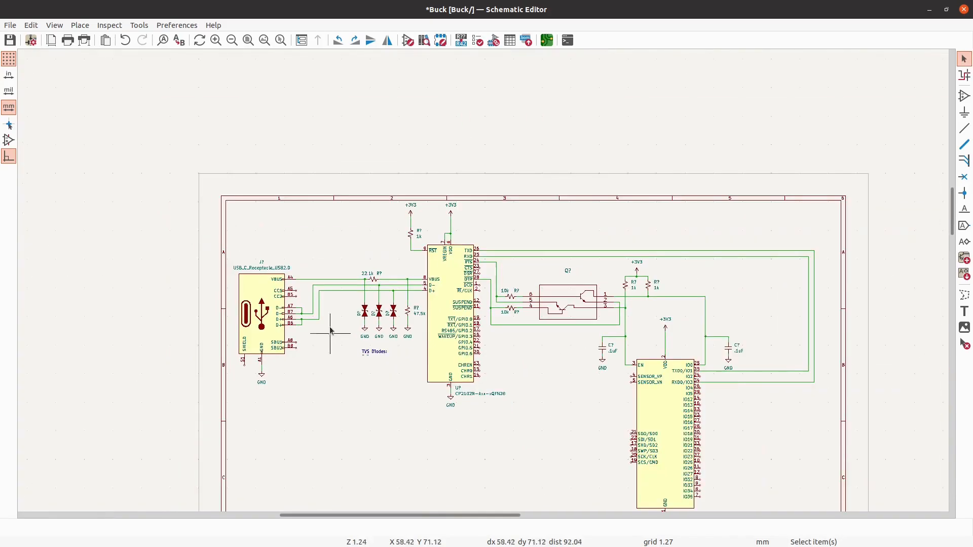
scroll(680, 426, up, 4)
scroll(680, 426, down, 4)
scroll(713, 325, up, 3)
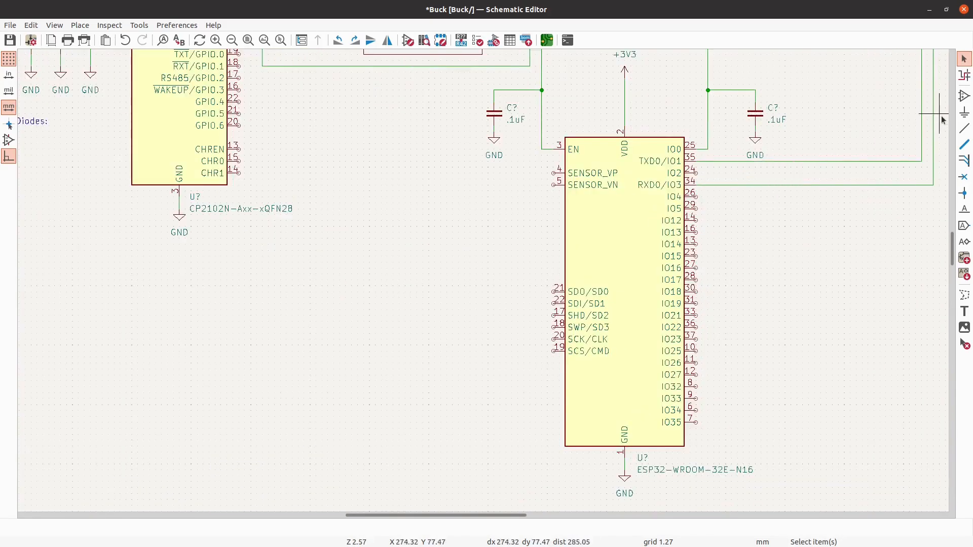
click(963, 100)
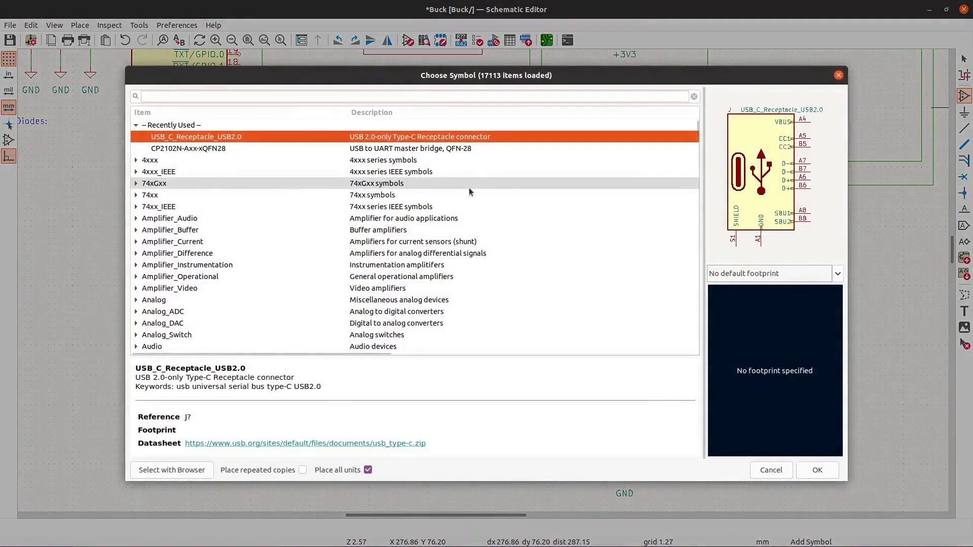
text(esp32)
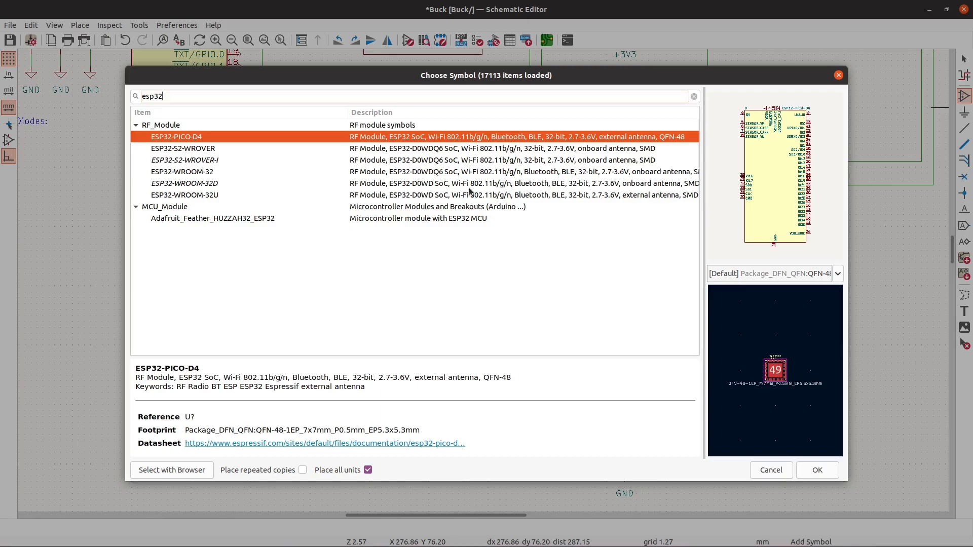
click(336, 196)
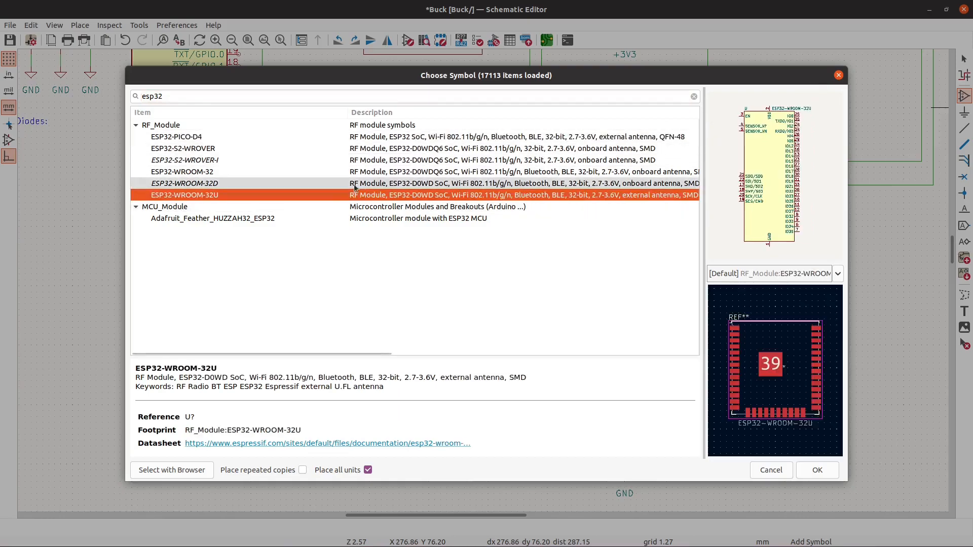
click(393, 172)
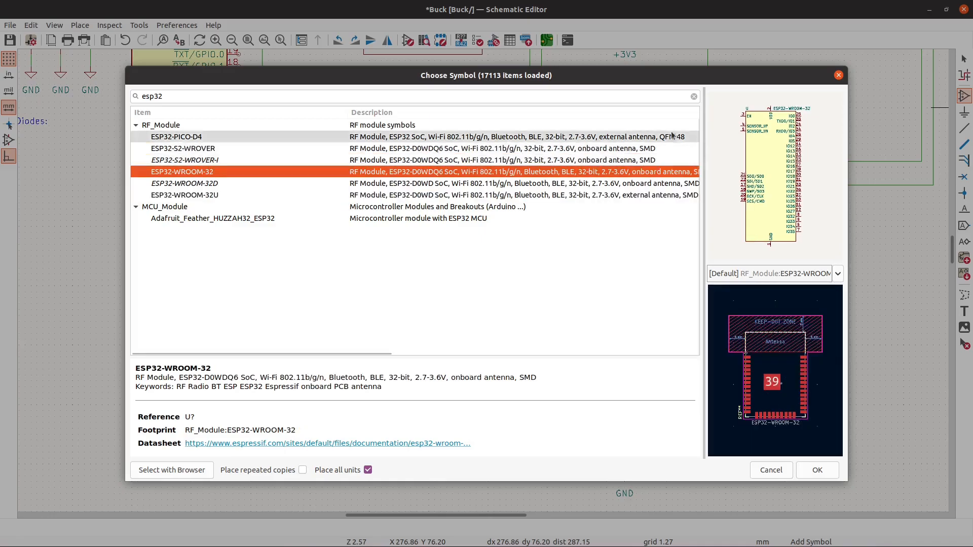
click(839, 76)
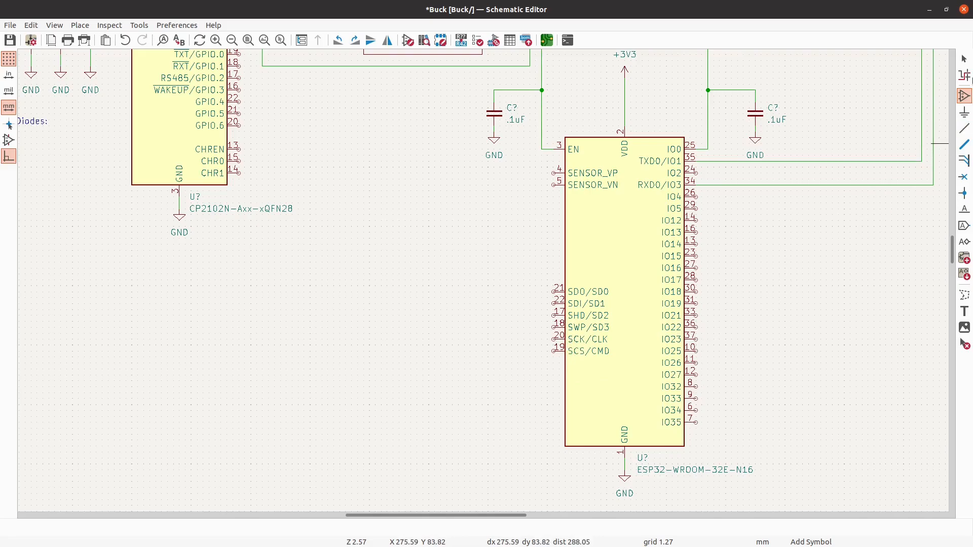
- Search the symbol library for esp32-wroom and widen the result list so the full descriptions can be read
click(815, 256)
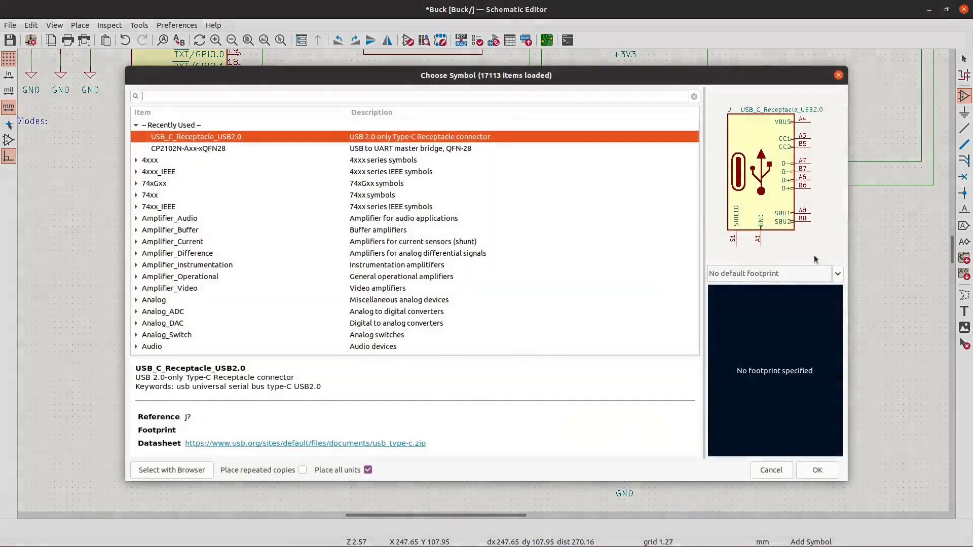
text(esp32-wroom)
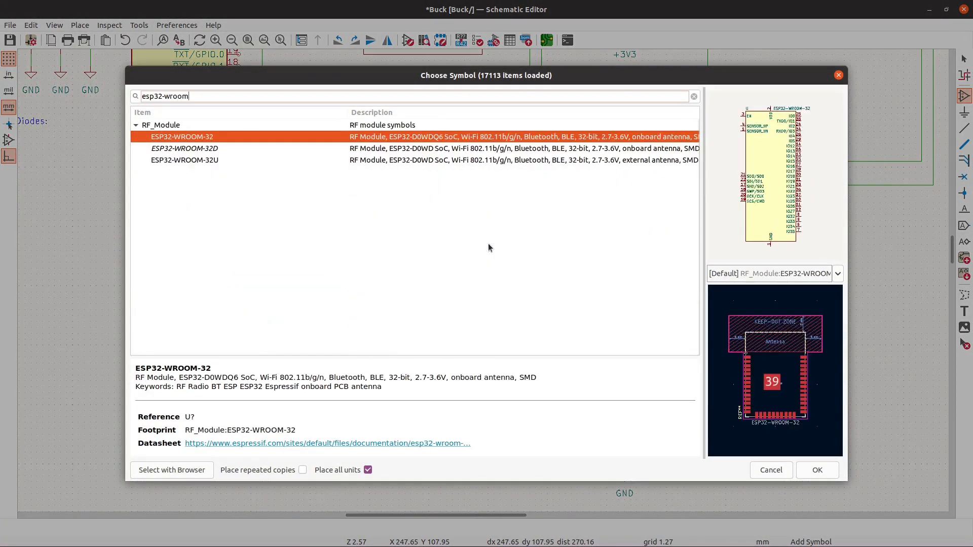
click(433, 152)
click(435, 159)
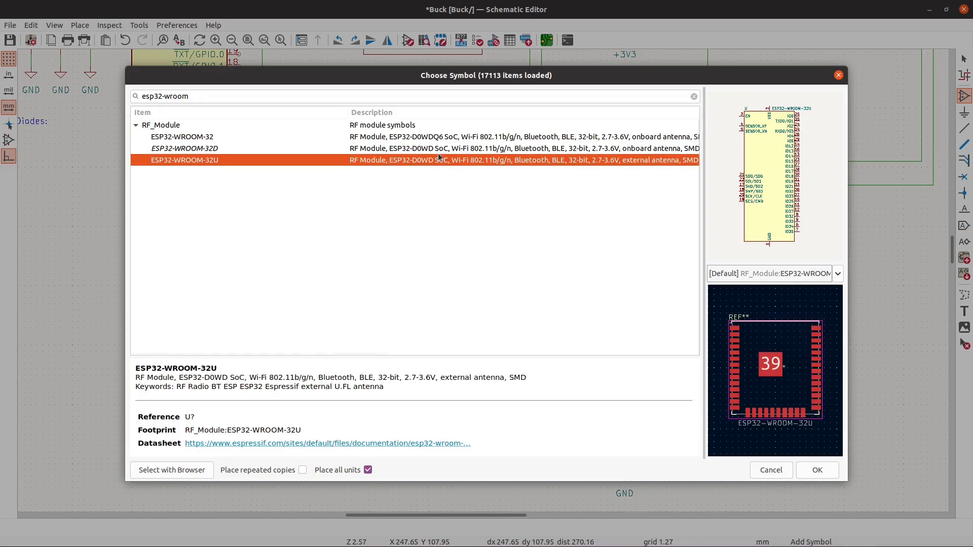
click(440, 148)
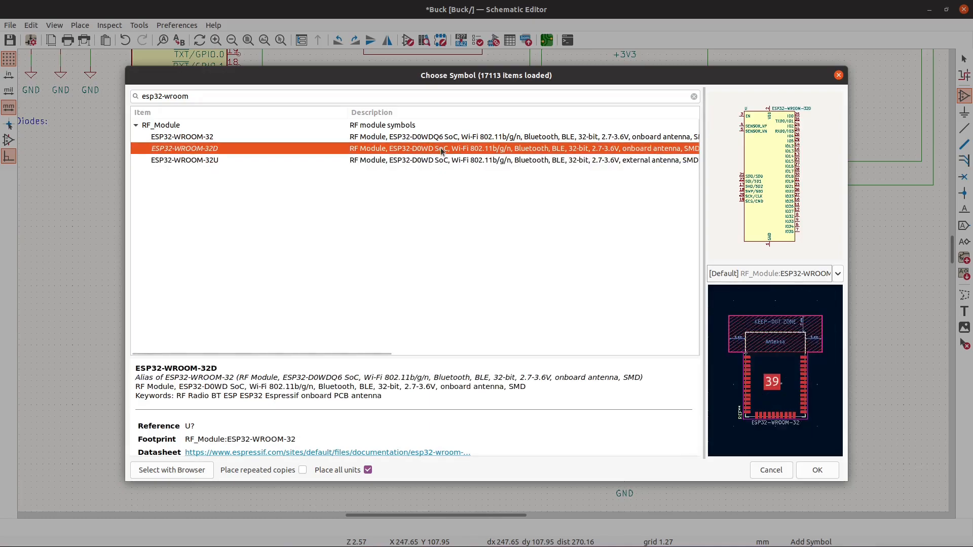
mouse_move(705, 147)
mouse_down()
mouse_move(831, 145)
mouse_move(715, 137)
mouse_up()
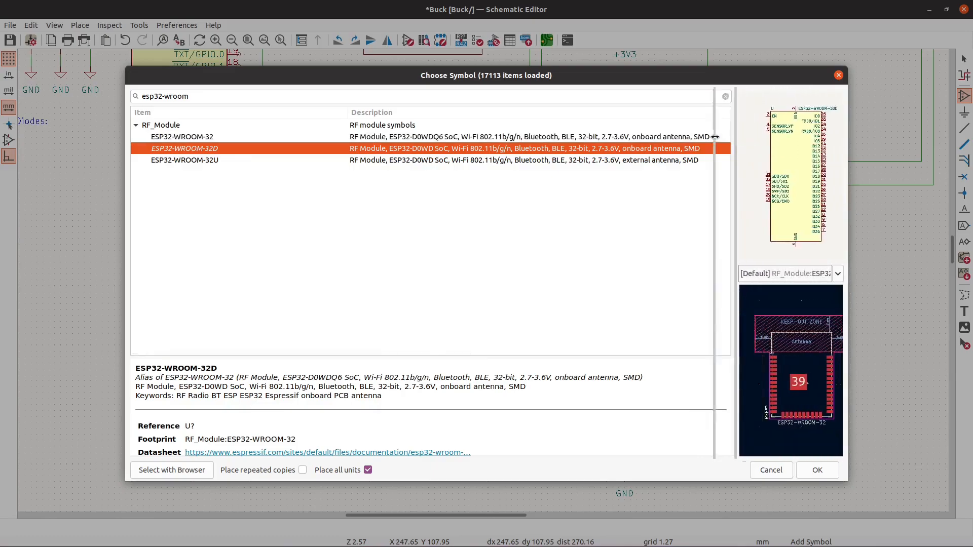
- Compare the descriptions and previews of the ESP32-WROOM-32 and ESP32-WROOM-32D symbols
click(529, 137)
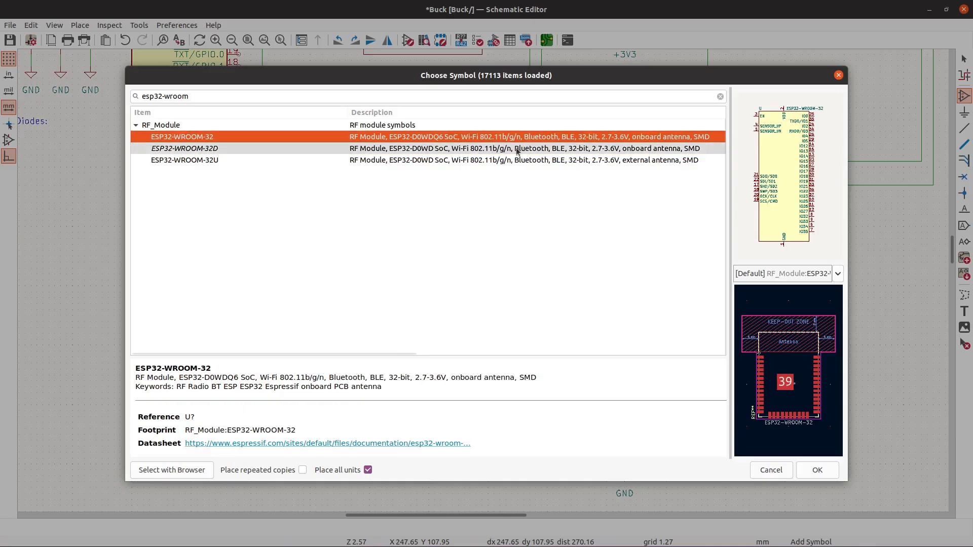
click(518, 150)
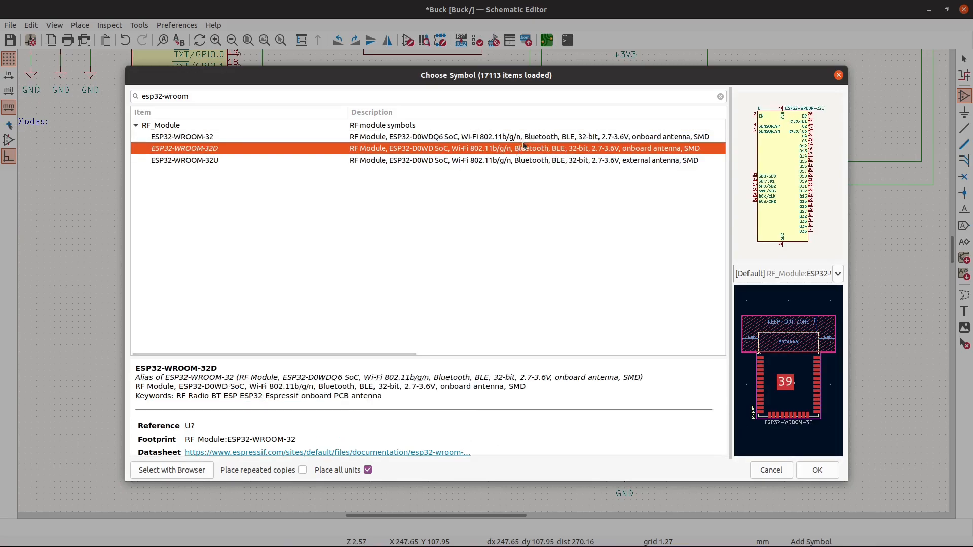
click(529, 138)
click(528, 150)
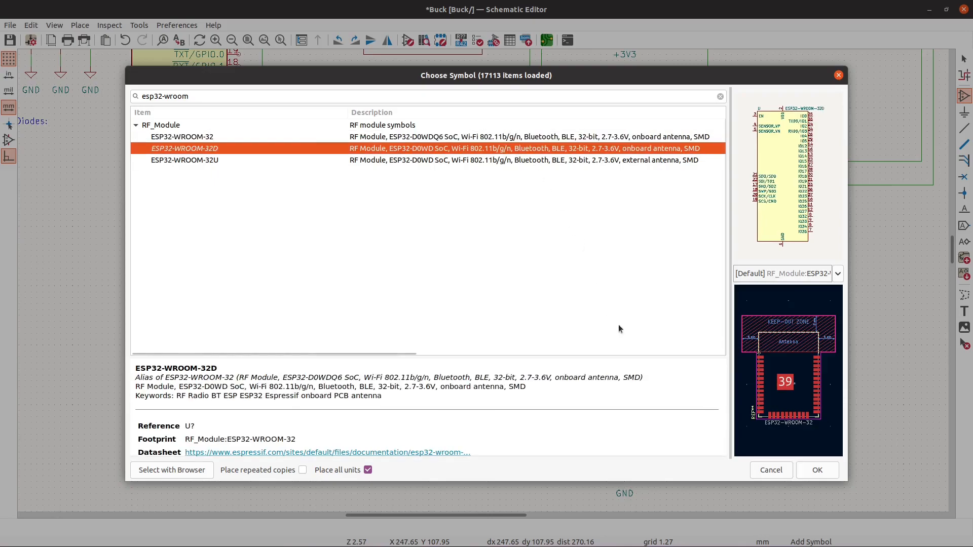
click(488, 137)
click(490, 148)
click(491, 140)
click(494, 148)
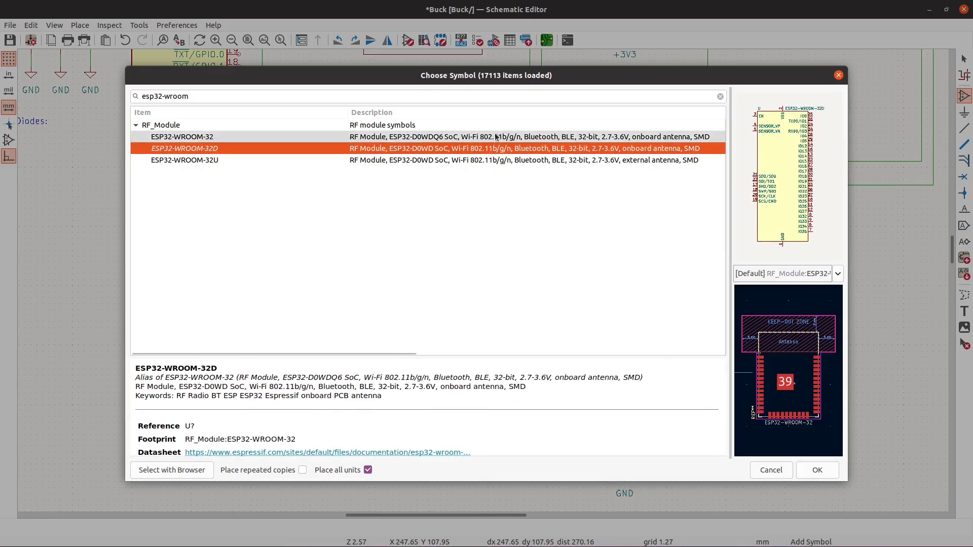
click(495, 138)
click(496, 148)
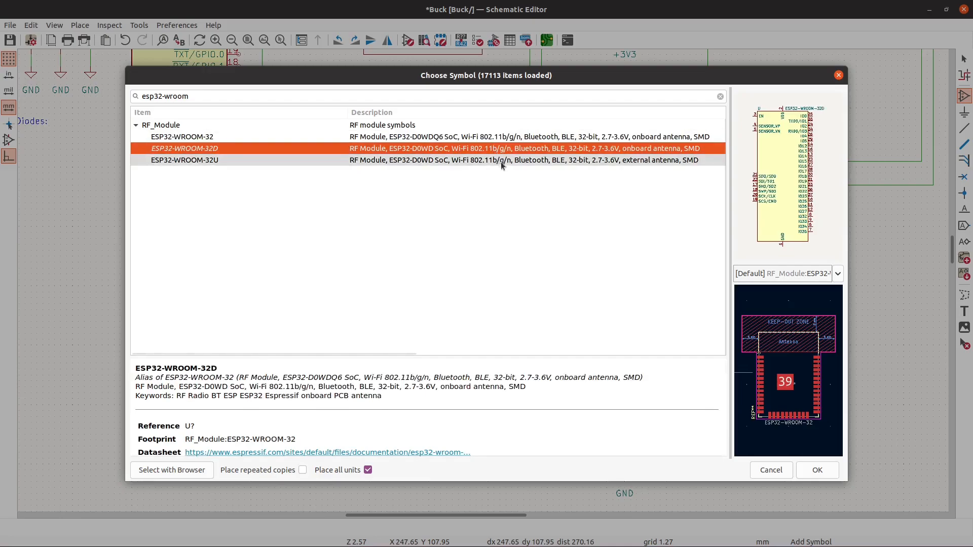
click(816, 470)
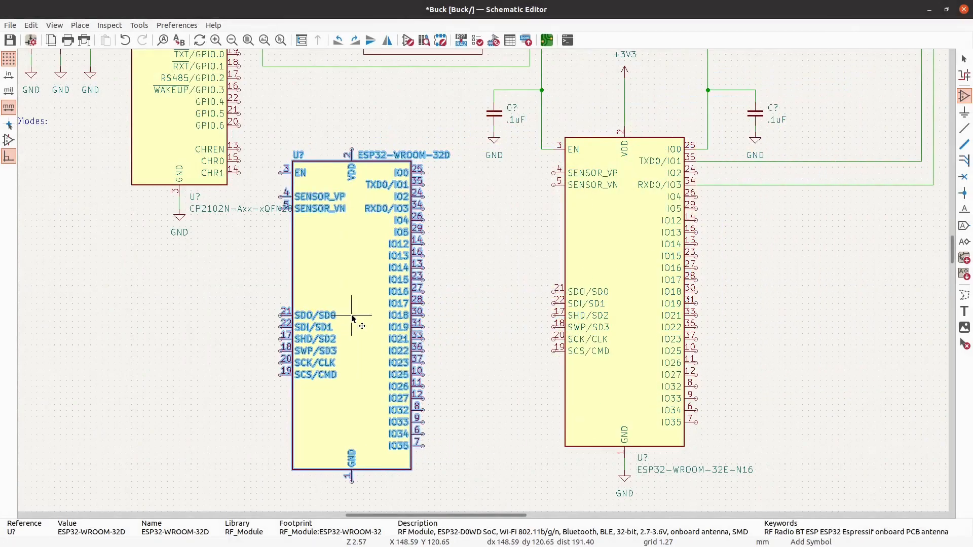
key(Escape)
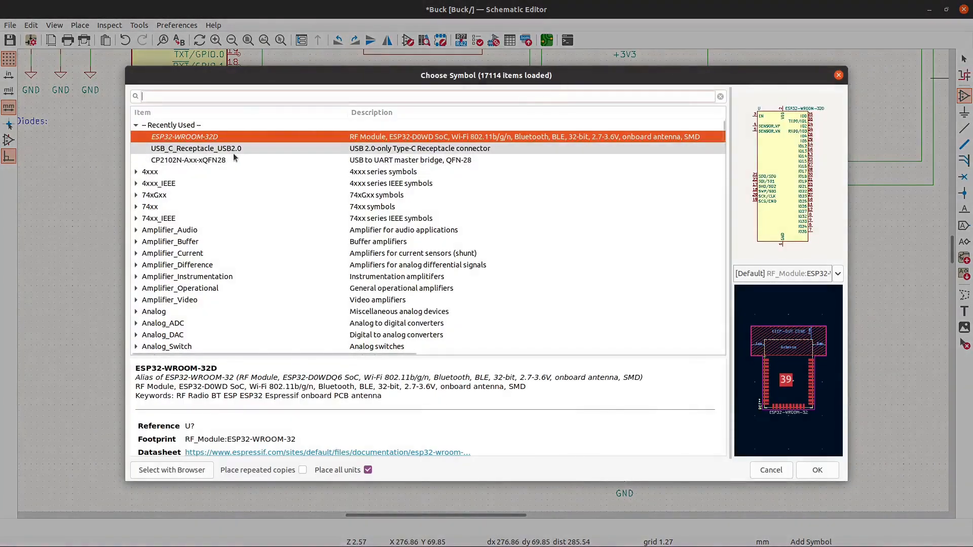
- Find the ESP32-WROOM-32 symbol in the library and place one in the free space between the CP2102N and the old ESP32 module
text(esp32-wr)
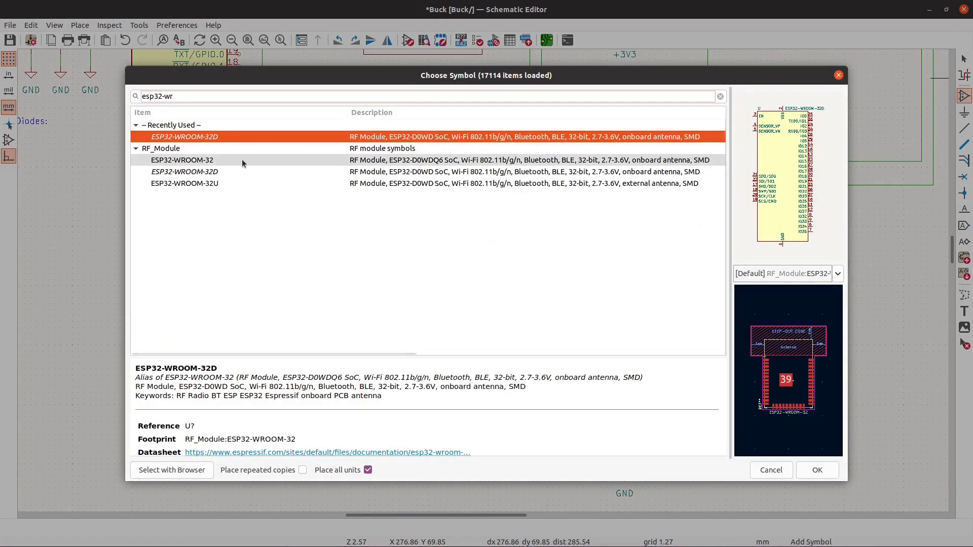
click(242, 159)
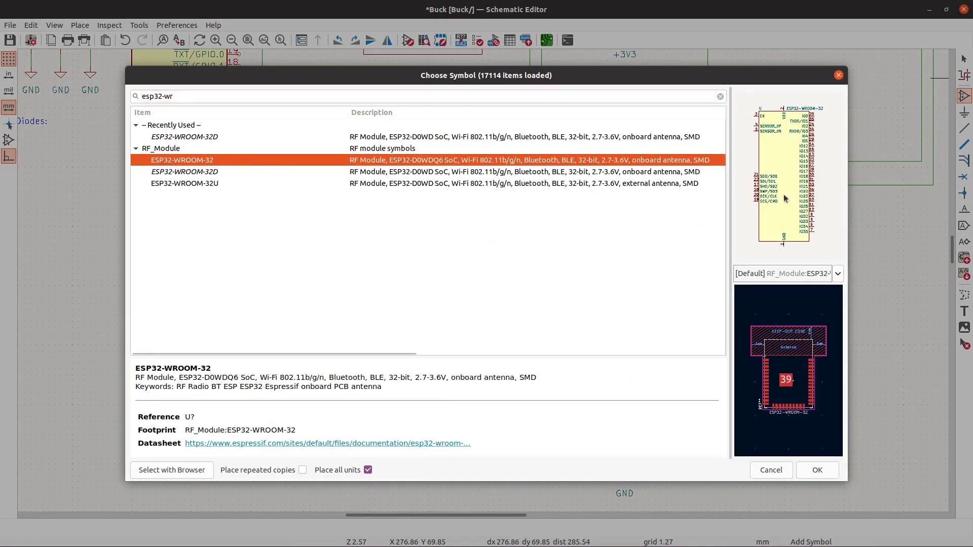
click(817, 469)
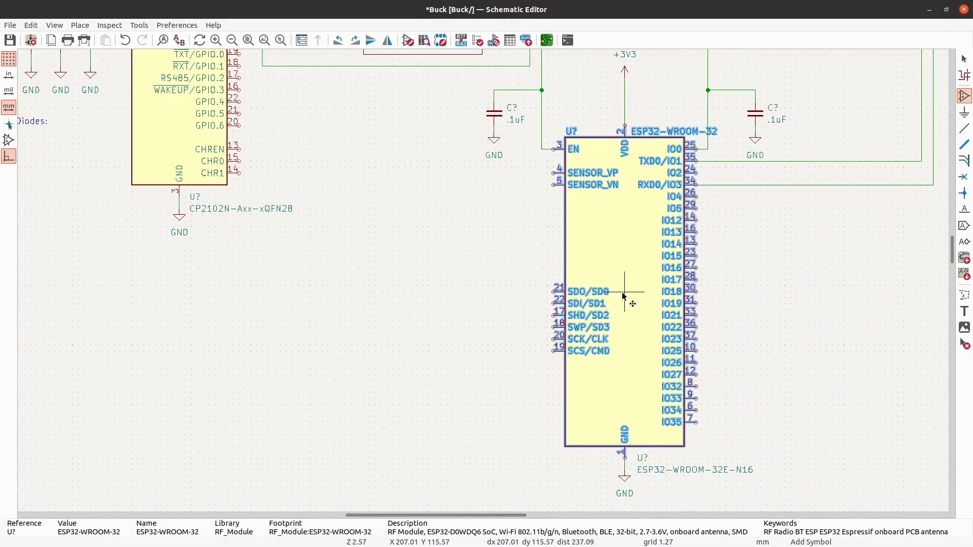
click(381, 358)
key(Escape)
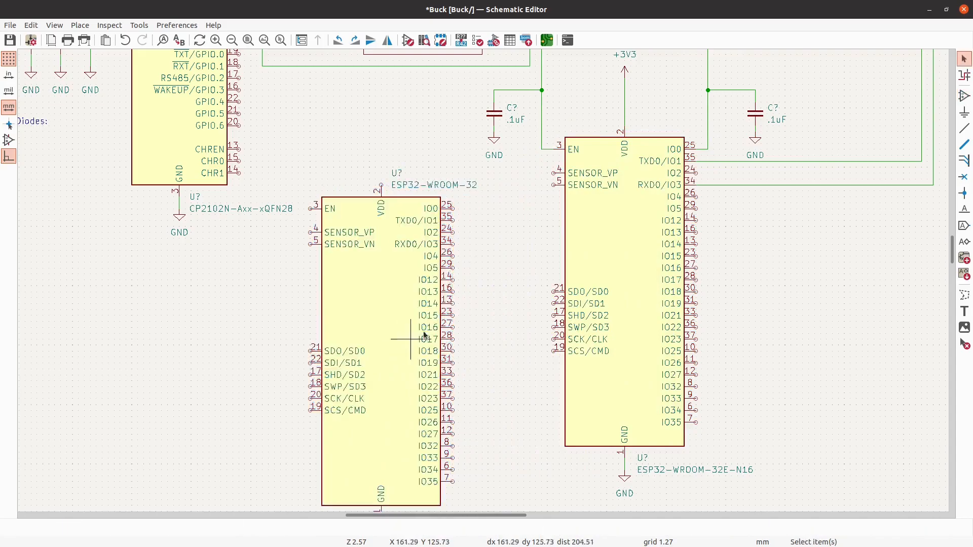
- Delete the old ESP32-WROOM-32E-N16 symbol and move the new ESP32-WROOM-32 into its place so its pins meet the existing wire ends
click(649, 266)
key(Delete)
scroll(651, 267, down, 2)
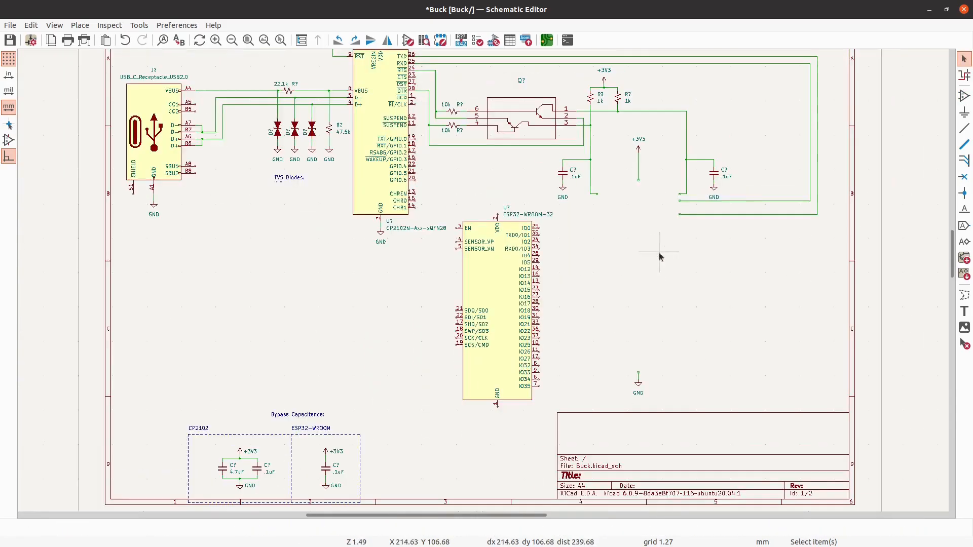
click(478, 324)
drag(478, 324, 599, 293)
key(Escape)
scroll(703, 269, up, 2)
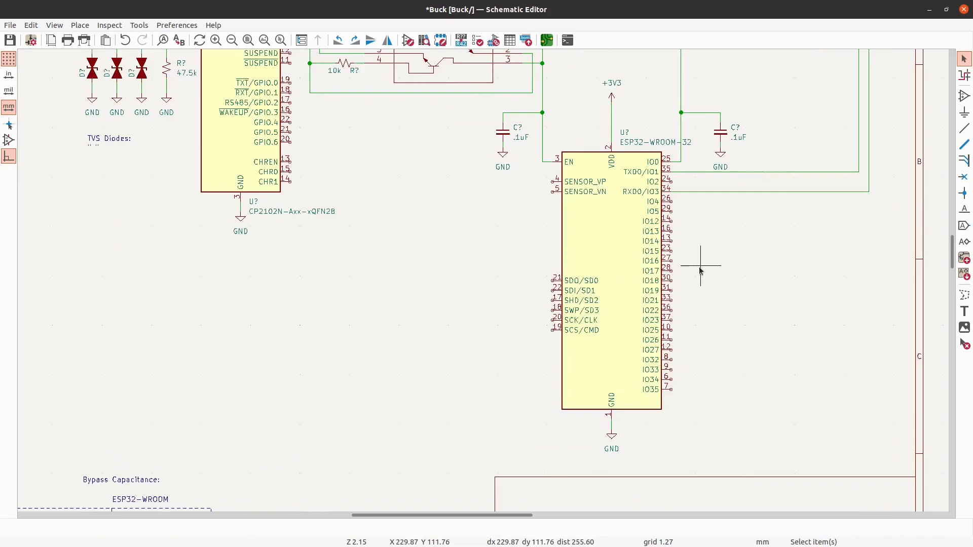
- Move the ESP32-WROOM-32 value text below the symbol beside the GND pin, and its U? reference down to just above the body
click(641, 142)
key(m)
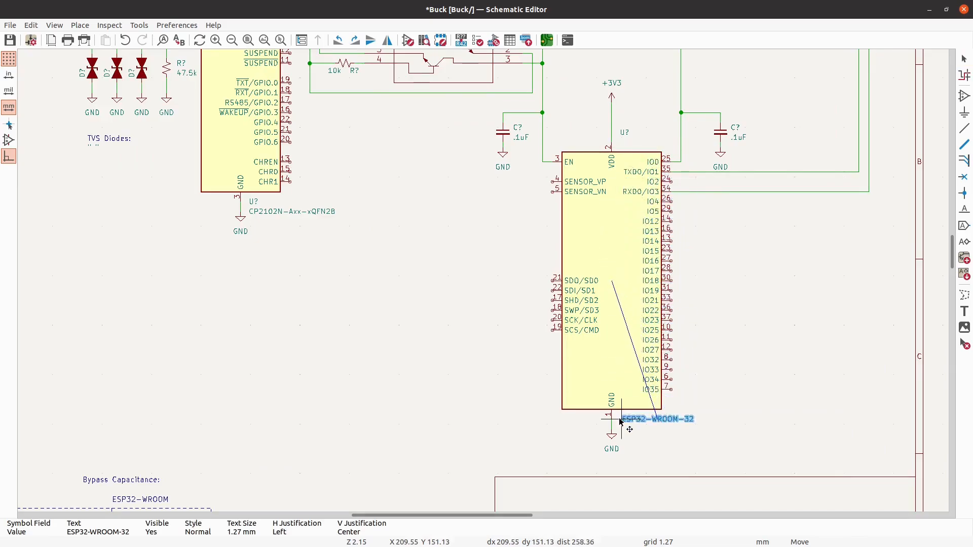
click(621, 419)
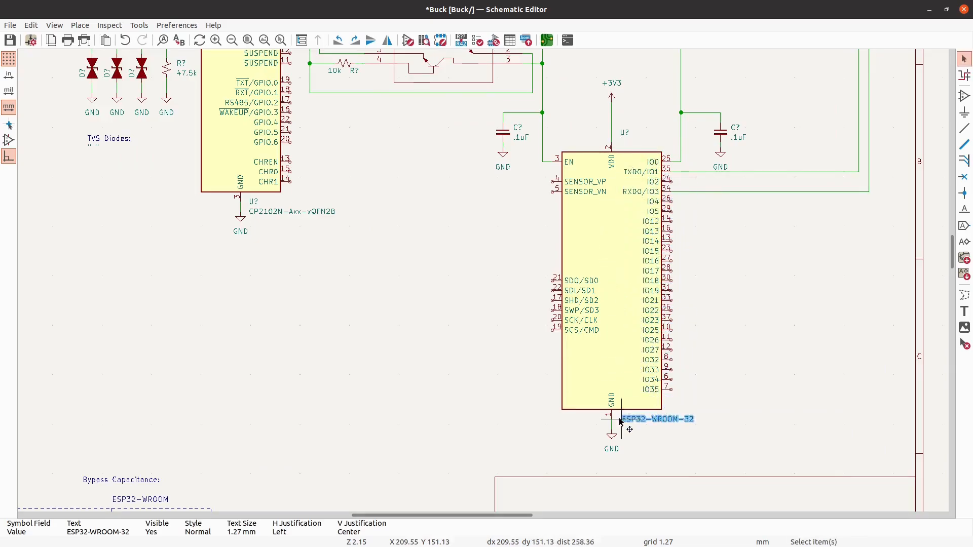
click(625, 133)
key(m)
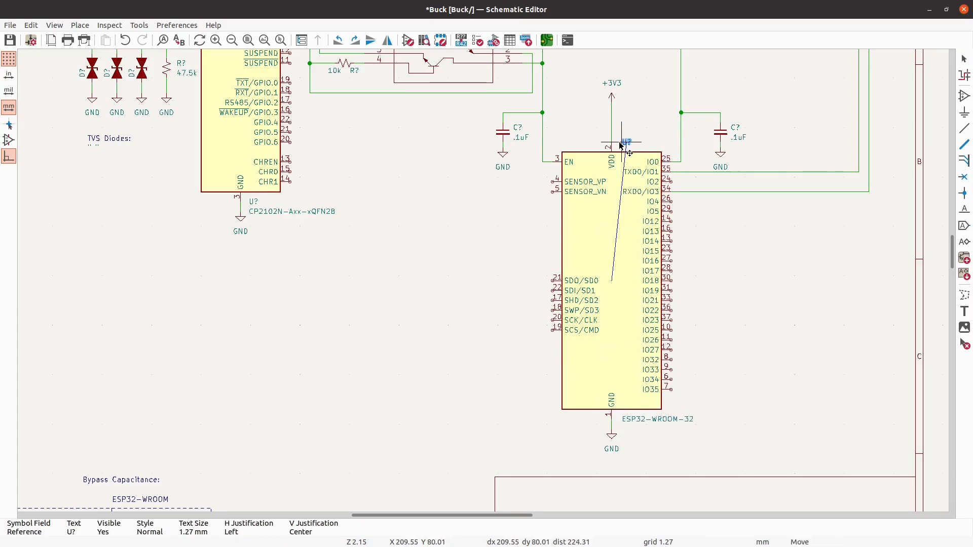
click(622, 146)
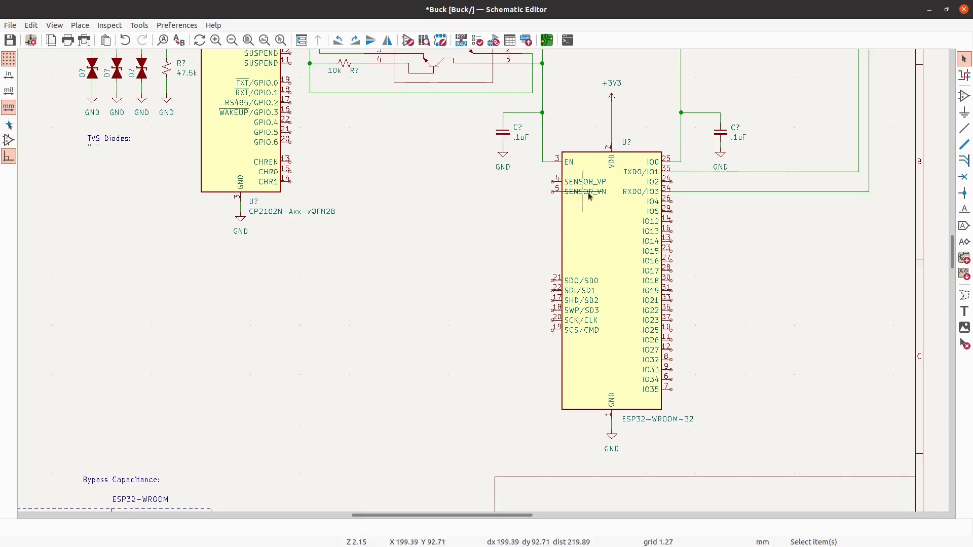
scroll(613, 195, down, 2)
scroll(691, 209, up, 3)
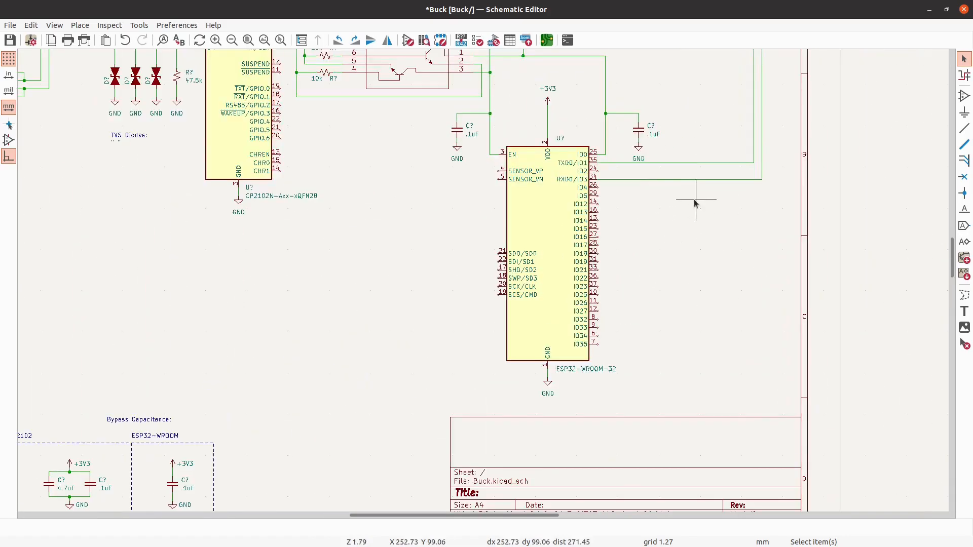
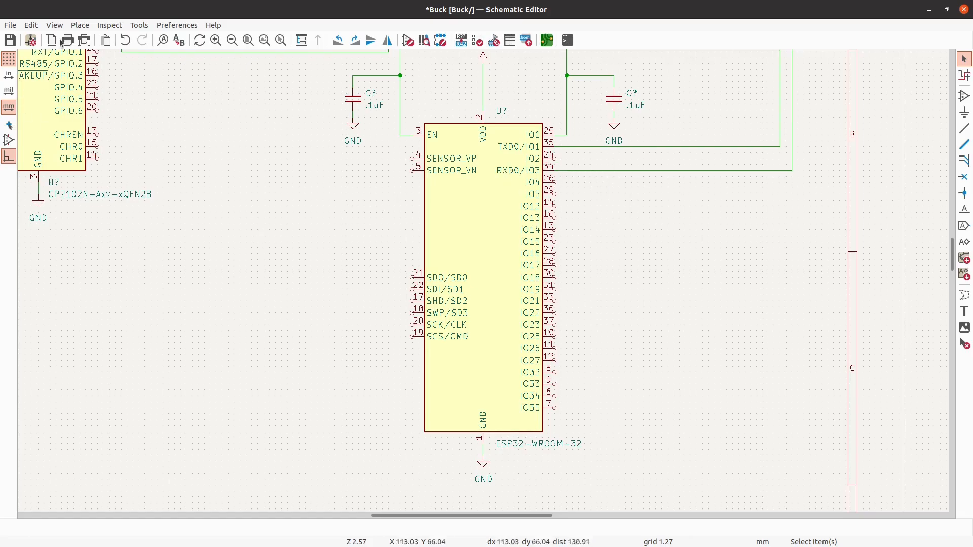
click(548, 441)
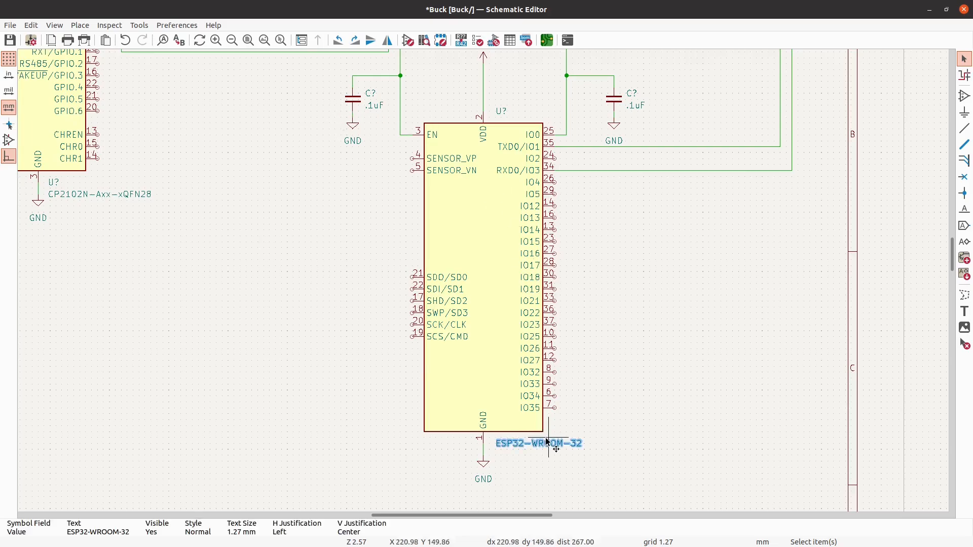
double_click(548, 442)
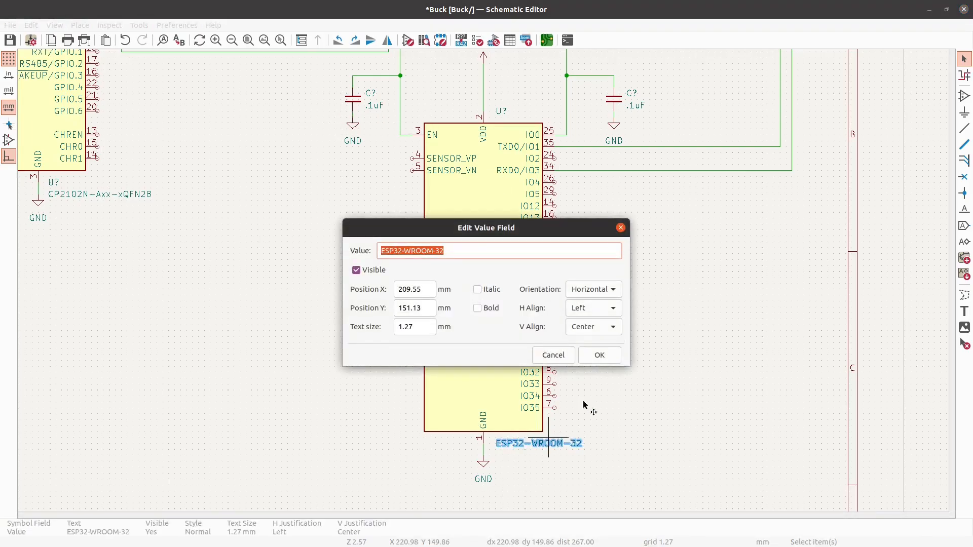
click(600, 355)
click(667, 355)
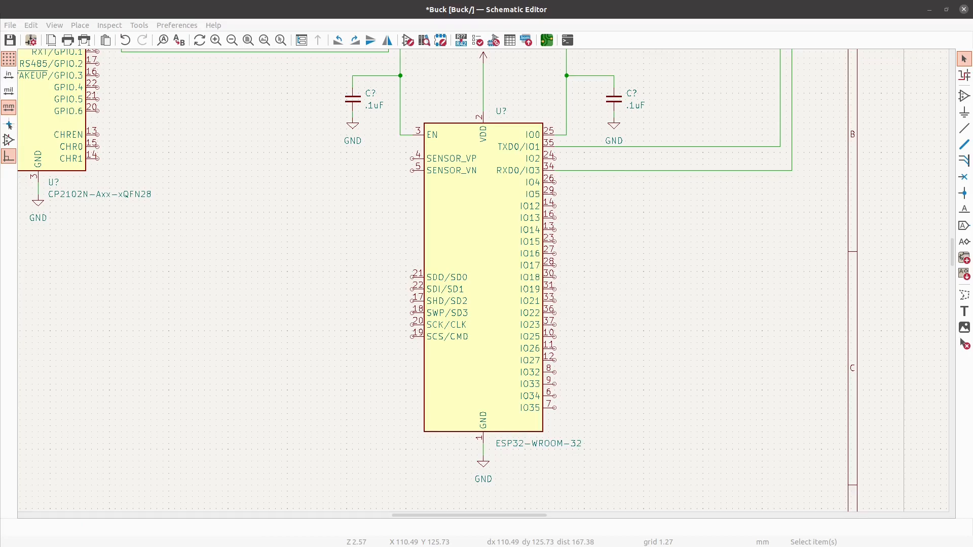
- Switch to the ESP32-WROOM-32E datasheet in the browser and search it for "analog"
key(alt+Tab)
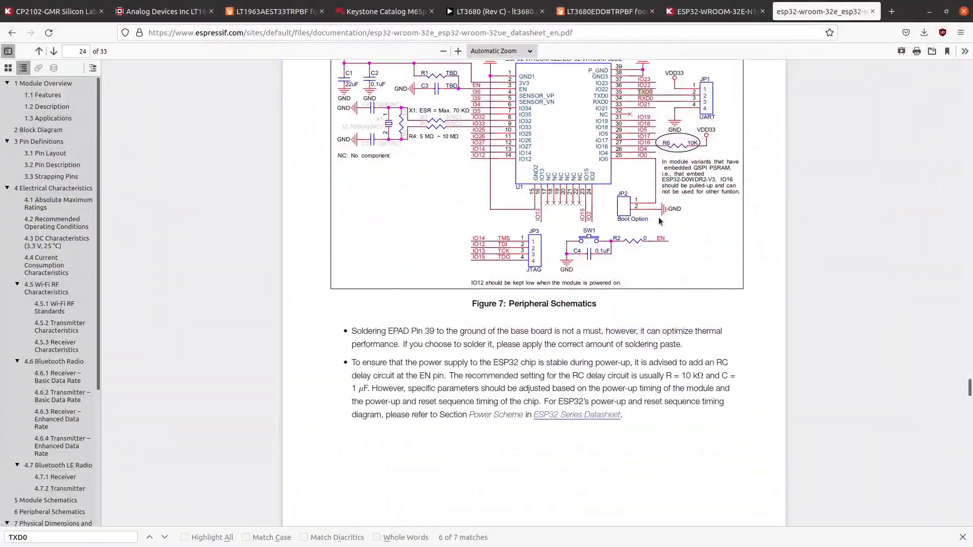
key(ctrl+f)
text(analog)
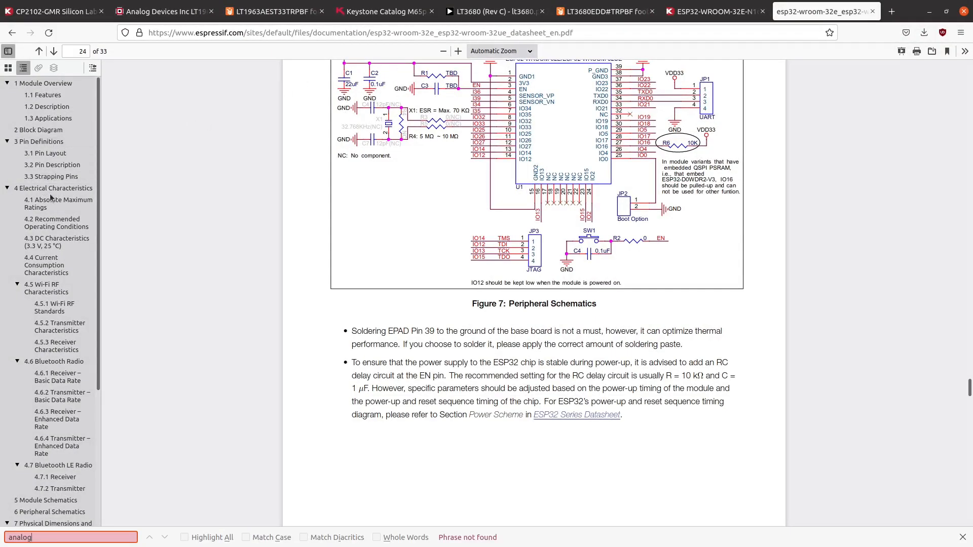
- Examine the datasheet's Pin Description section, Table 3, to see which module pins offer ADC channels, and return to the schematic
scroll(53, 188, down, 5)
scroll(53, 188, up, 5)
click(51, 139)
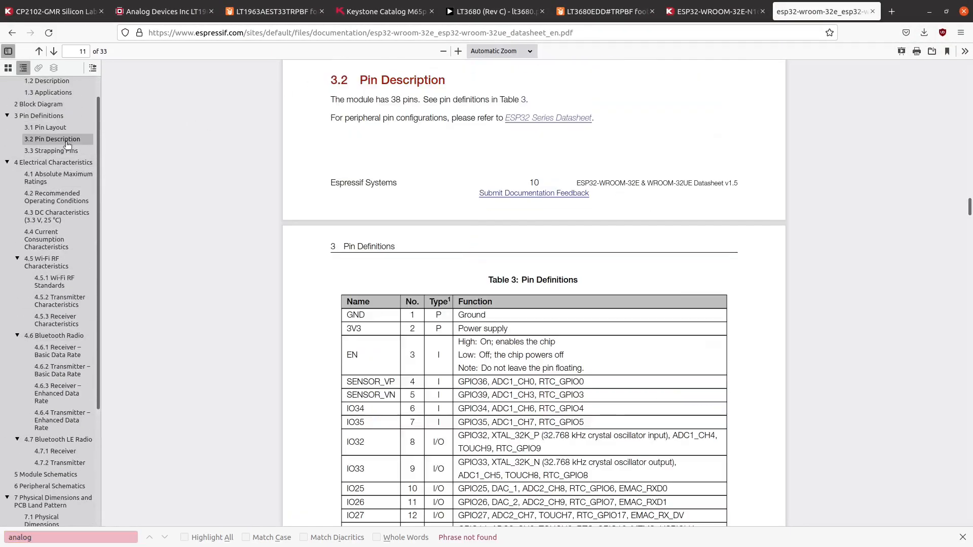
scroll(453, 236, down, 2)
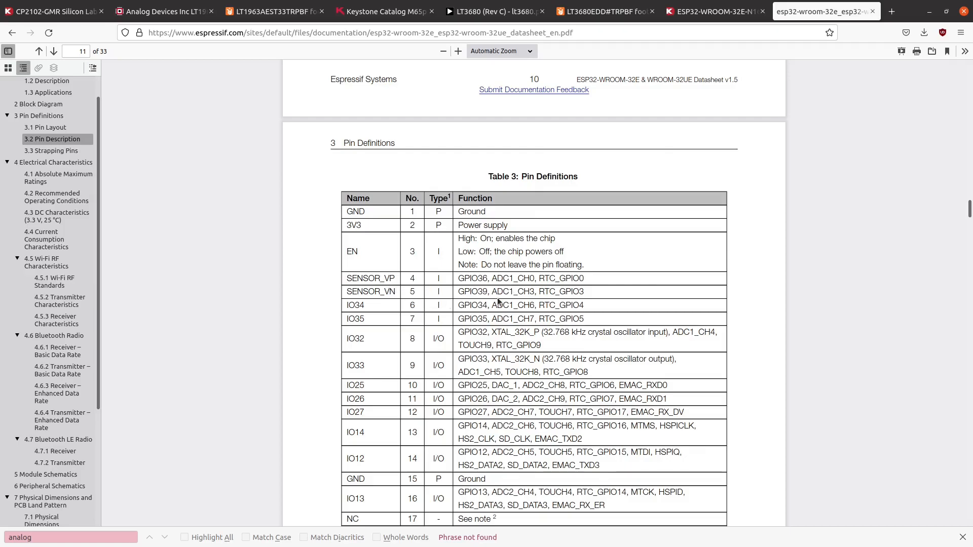
scroll(498, 301, down, 6)
scroll(499, 300, down, 10)
scroll(499, 300, up, 9)
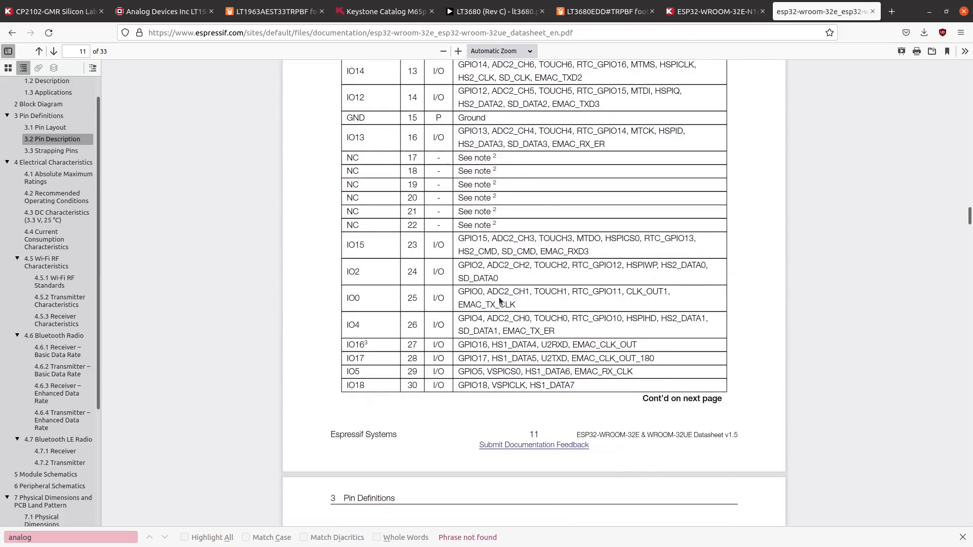
scroll(499, 300, up, 1)
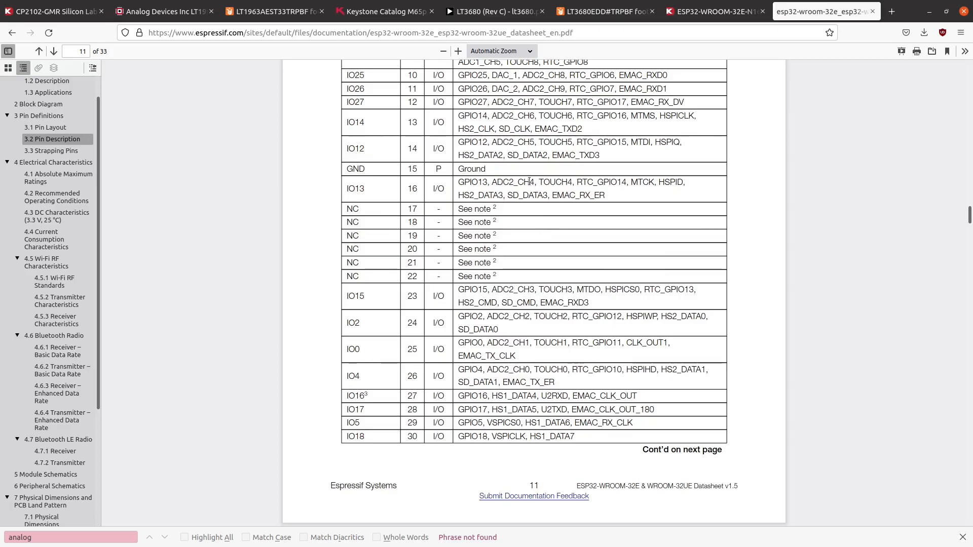
scroll(535, 141, up, 1)
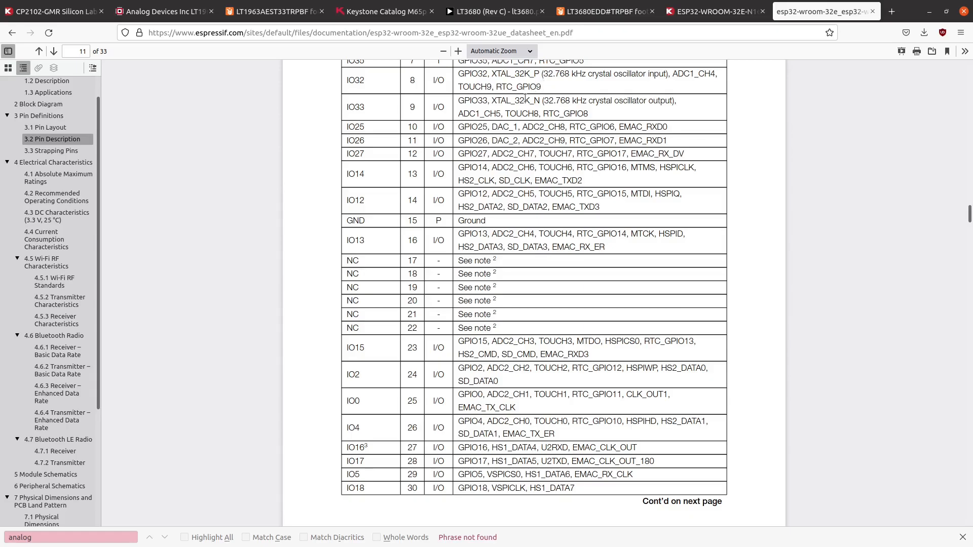
scroll(515, 123, up, 2)
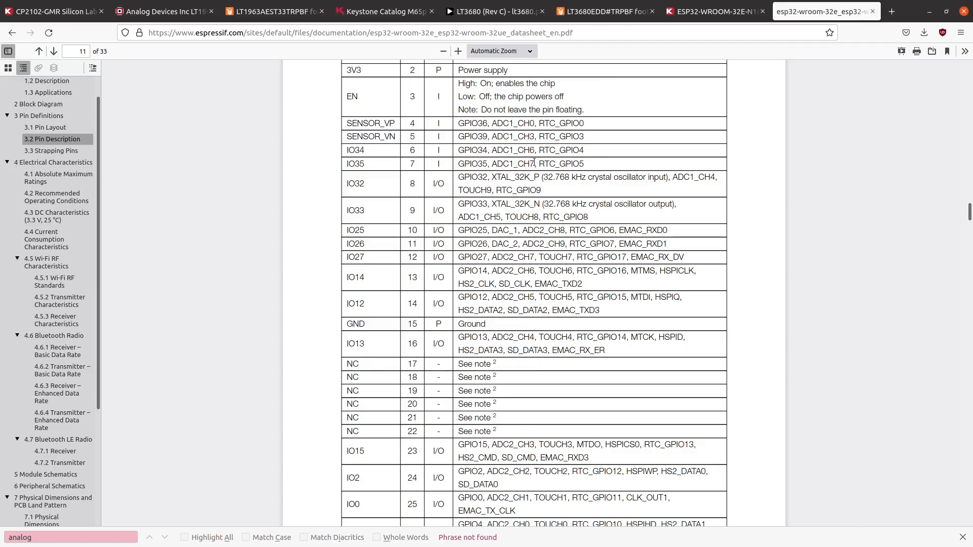
click(929, 11)
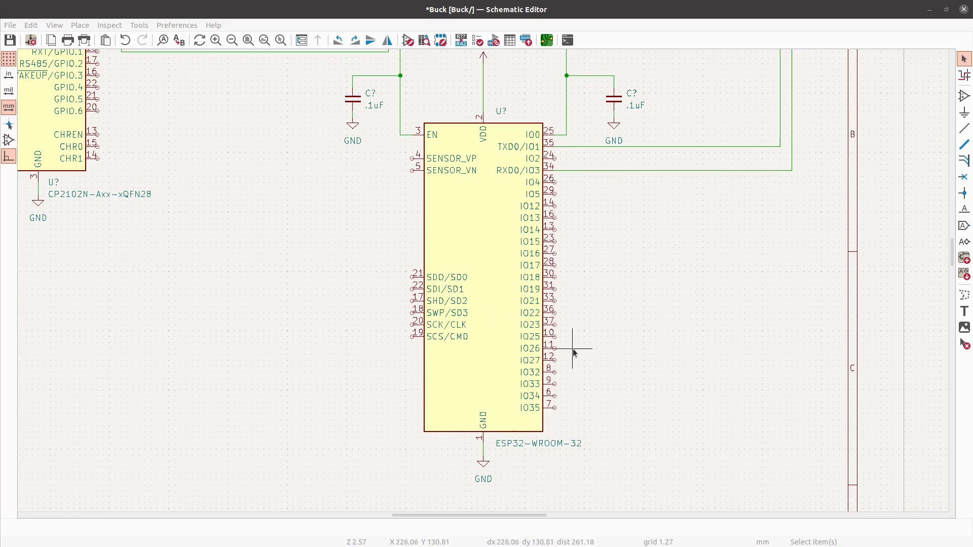
- Draw short horizontal wires of equal length outward from pins IO34 and IO35 of the ESP32-WROOM-32
scroll(558, 400, up, 1)
scroll(556, 397, down, 1)
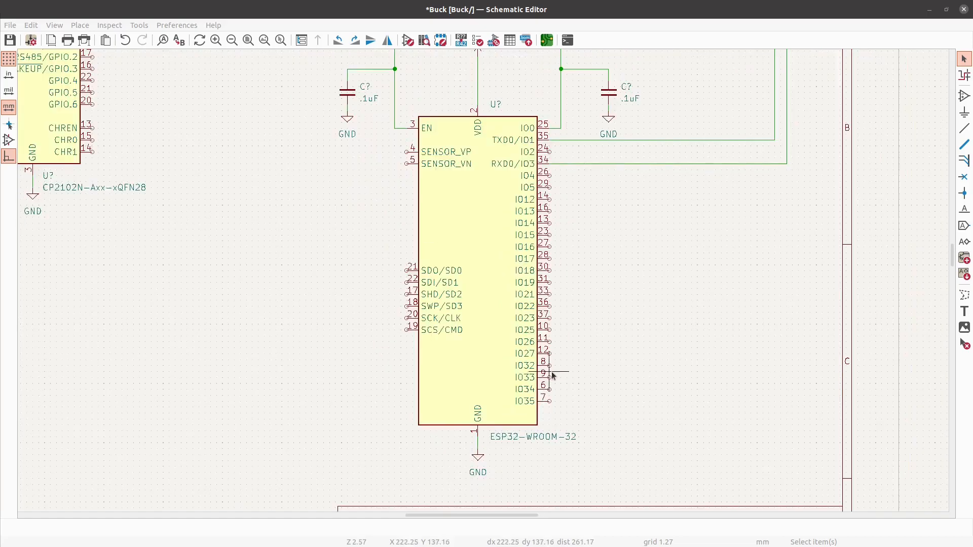
scroll(552, 375, down, 3)
scroll(622, 398, up, 3)
scroll(622, 398, up, 3)
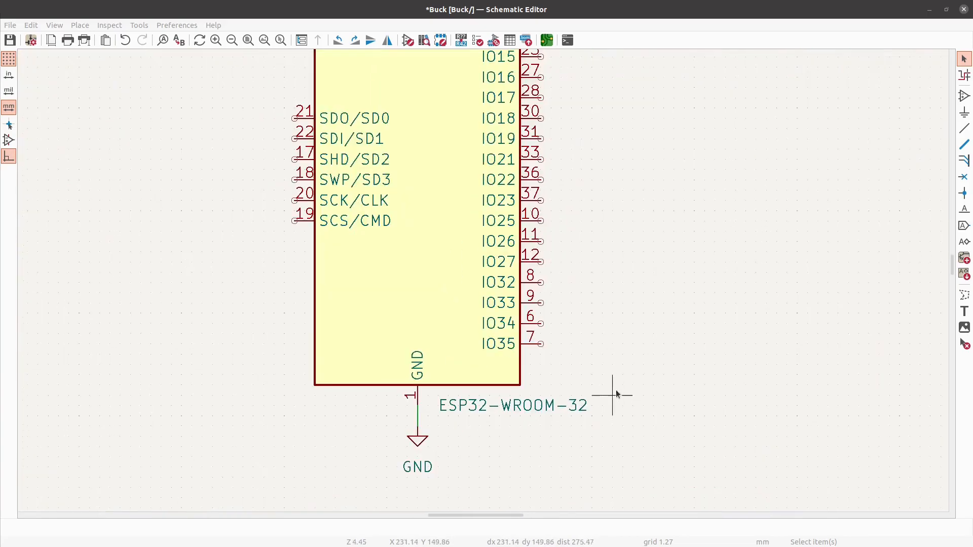
click(964, 129)
scroll(608, 313, up, 1)
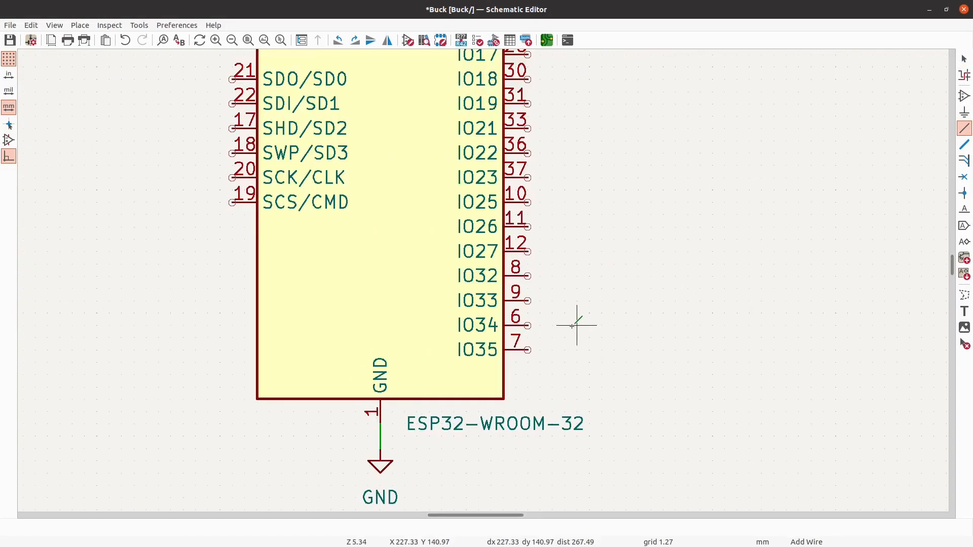
click(528, 325)
double_click(577, 325)
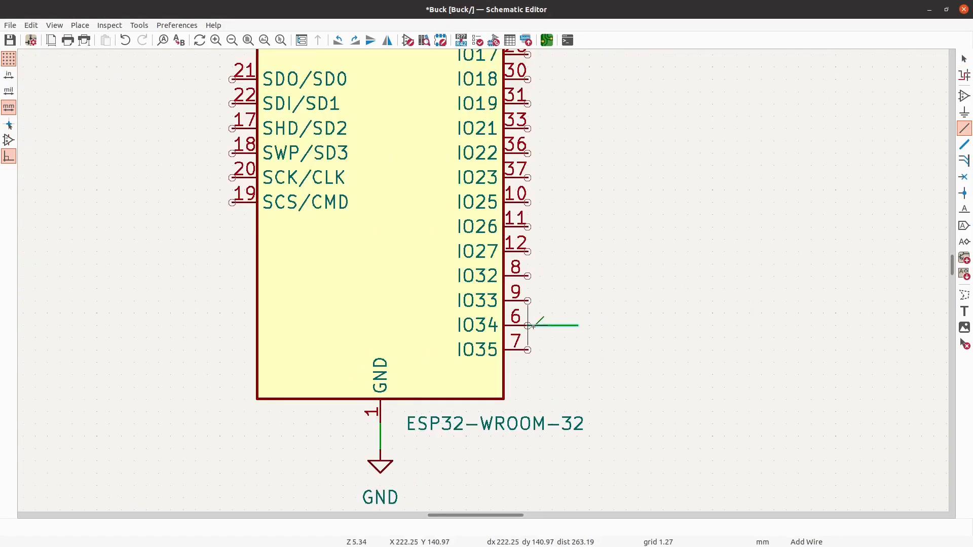
click(577, 350)
click(528, 350)
key(Escape)
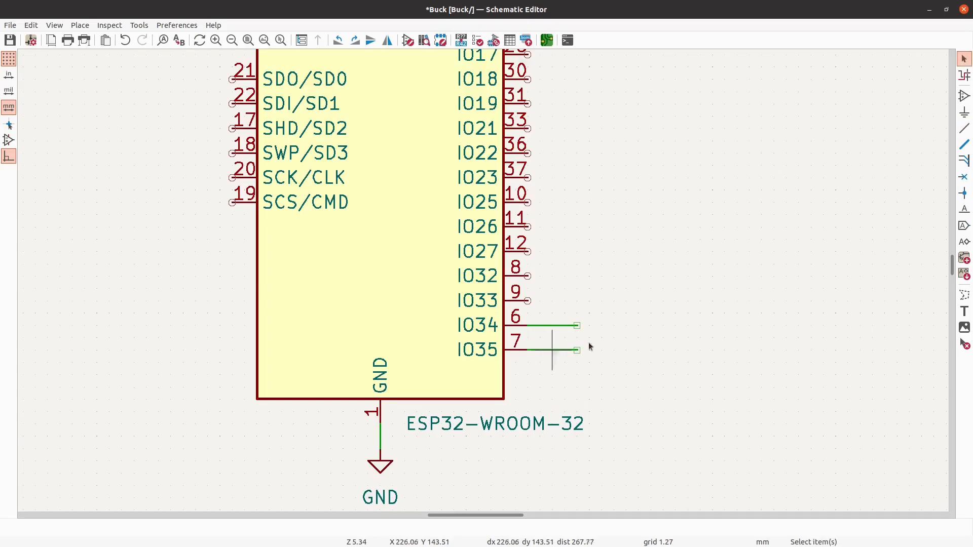
- Place net label ADC1 on the end of the IO34 wire and ADC2 on the end of the IO35 wire
click(964, 211)
text(ADC1)
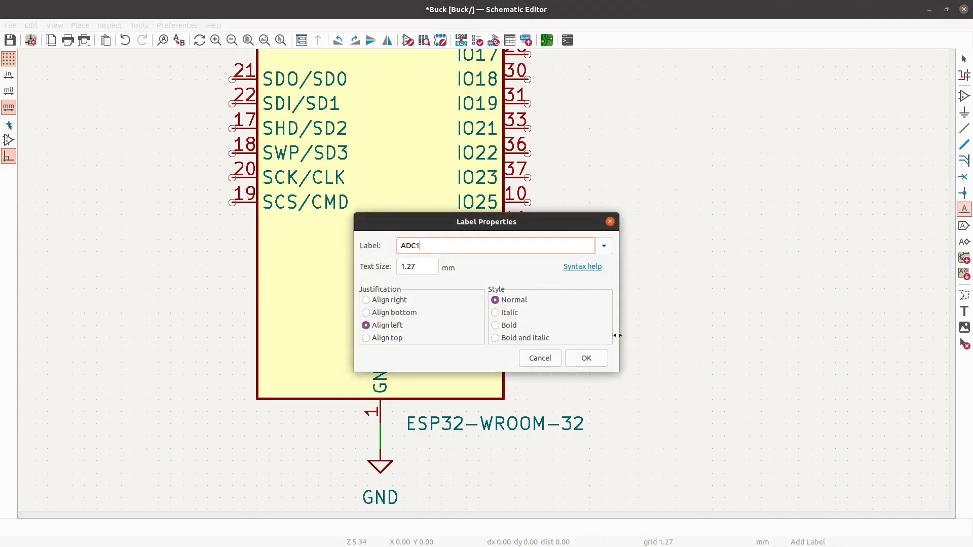
click(587, 358)
click(574, 329)
click(576, 349)
text(ADC2)
key(Return)
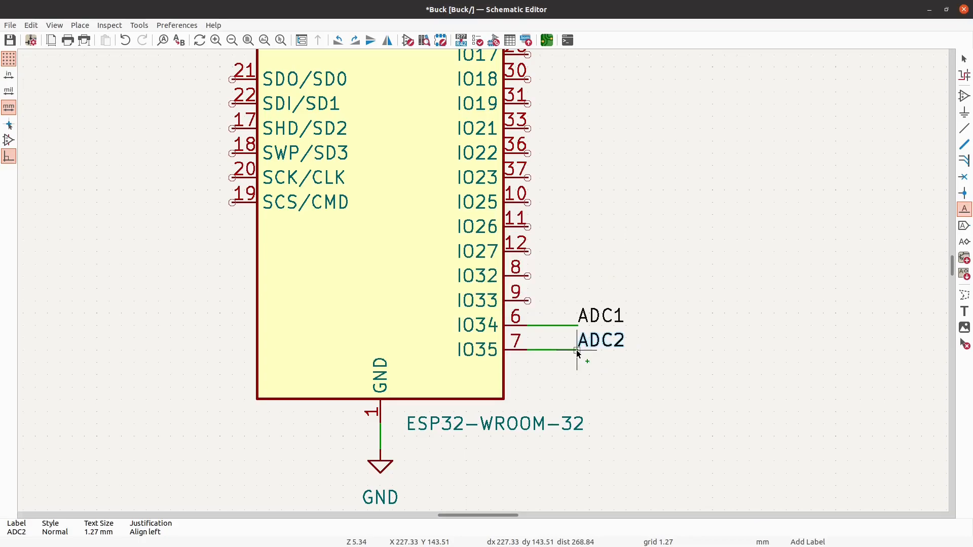
click(576, 350)
key(Escape)
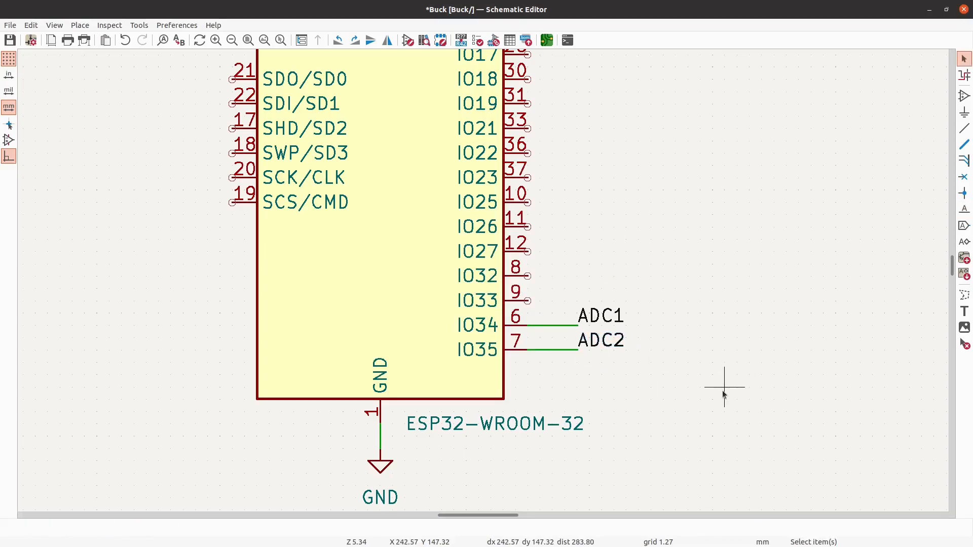
- Rename the net label on the IO34 wire to ADC1_CH6
double_click(604, 317)
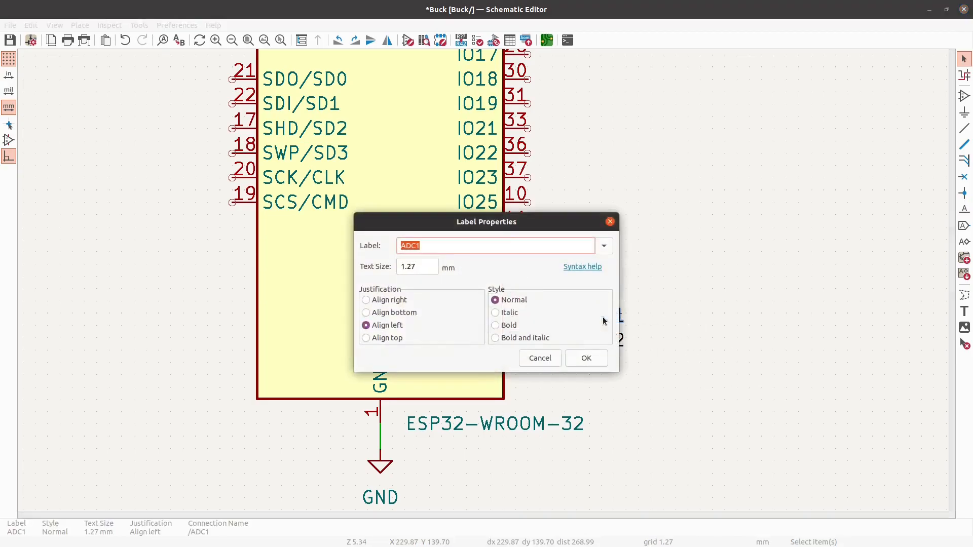
text(ADC1_CH6)
key(Return)
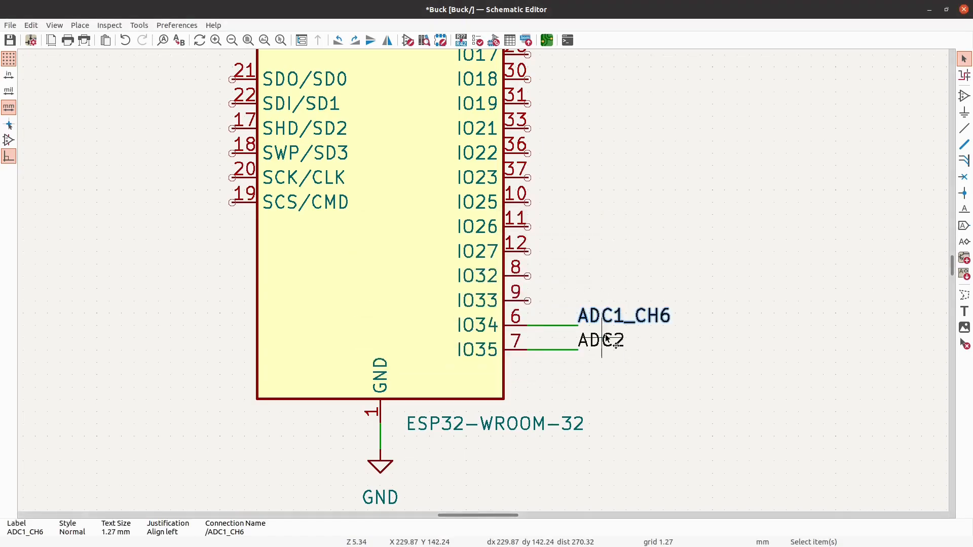
key(Escape)
- Rename the net label on the IO35 wire to ADC1_CH7 and save the schematic
double_click(597, 342)
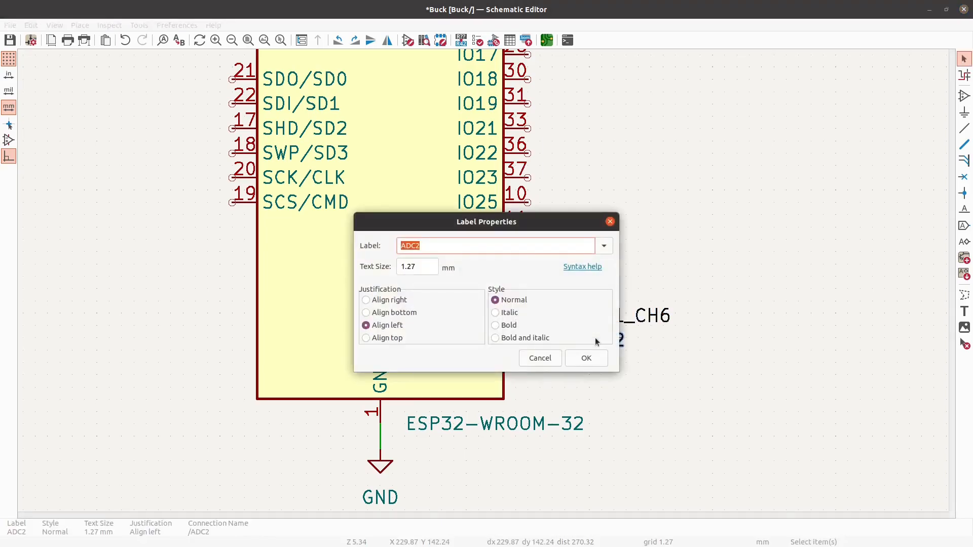
text(ADC1_CH7)
key(Return)
key(Escape)
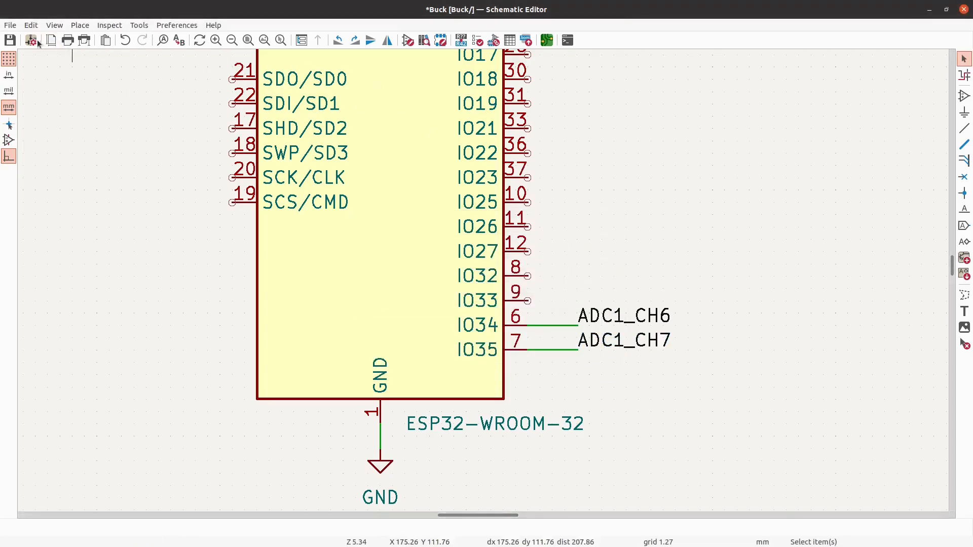
click(9, 40)
- Search the symbol library for "resistor" and place one R_Small_US in the free space below the USB connector and CP2102N
scroll(786, 328, down, 5)
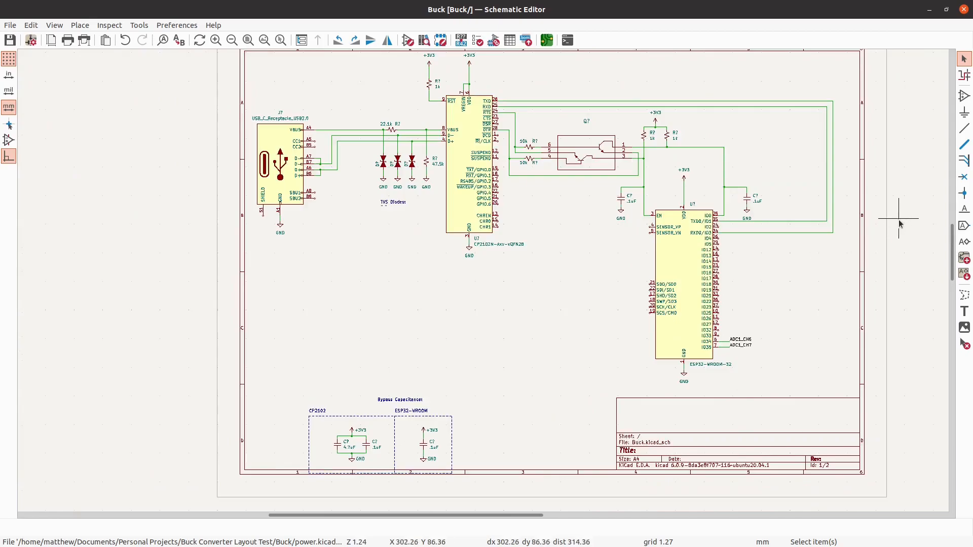
click(964, 98)
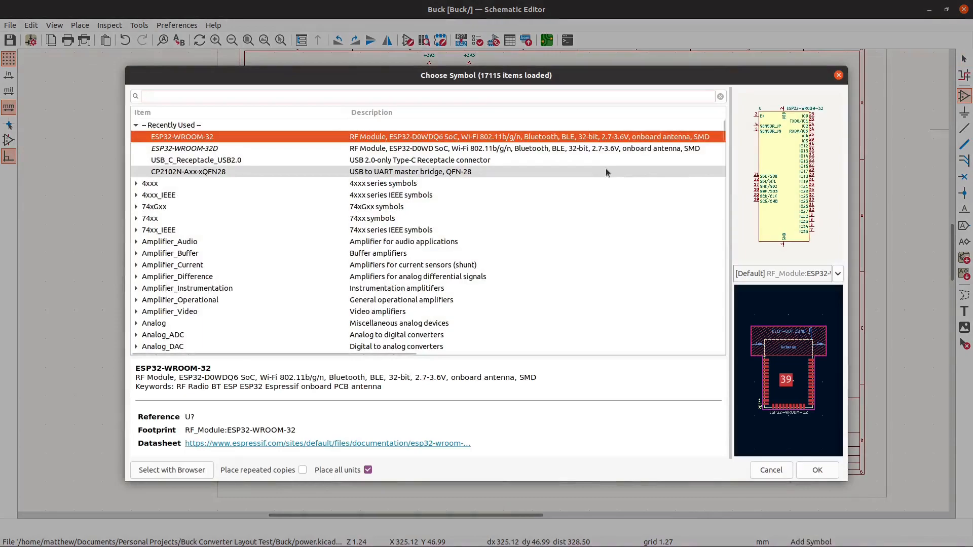
text(resistor)
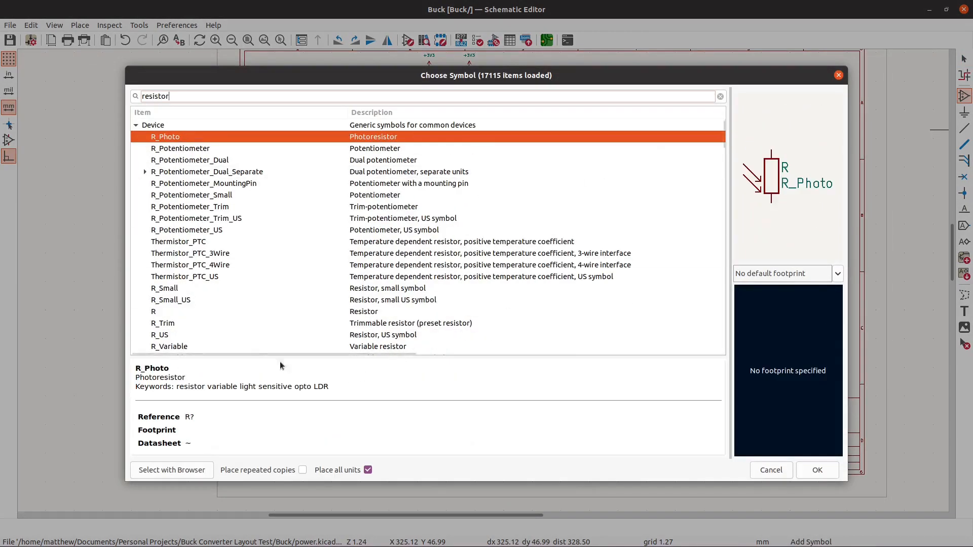
click(195, 289)
click(196, 300)
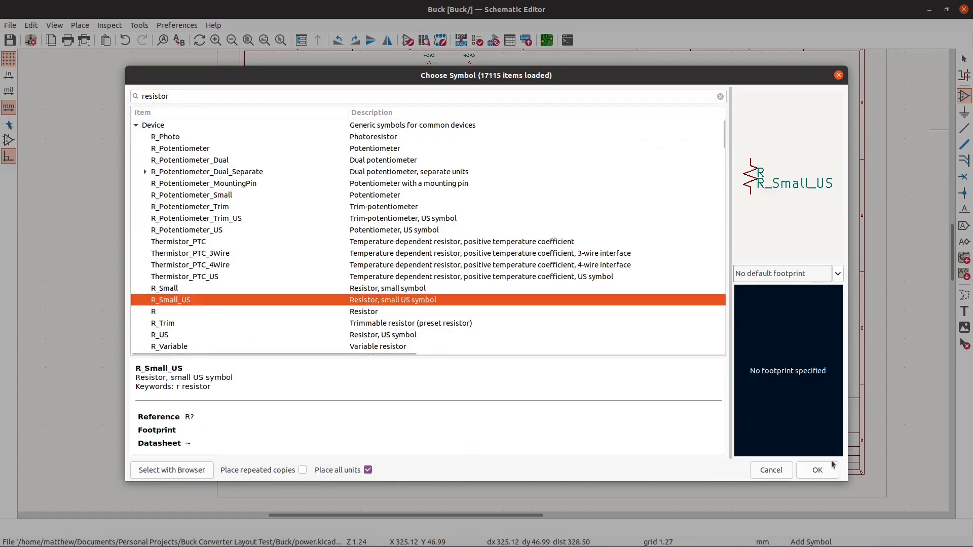
click(818, 470)
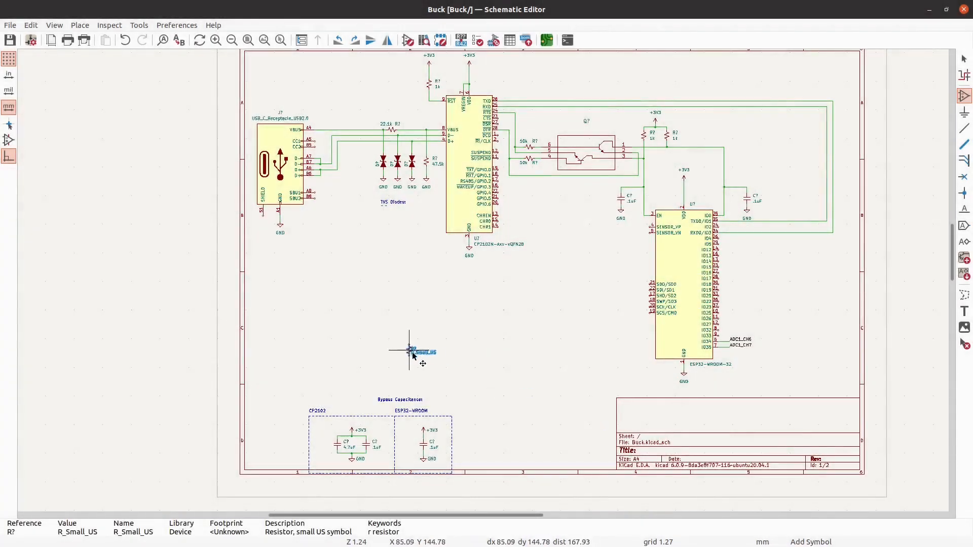
scroll(413, 356, up, 2)
scroll(413, 357, up, 3)
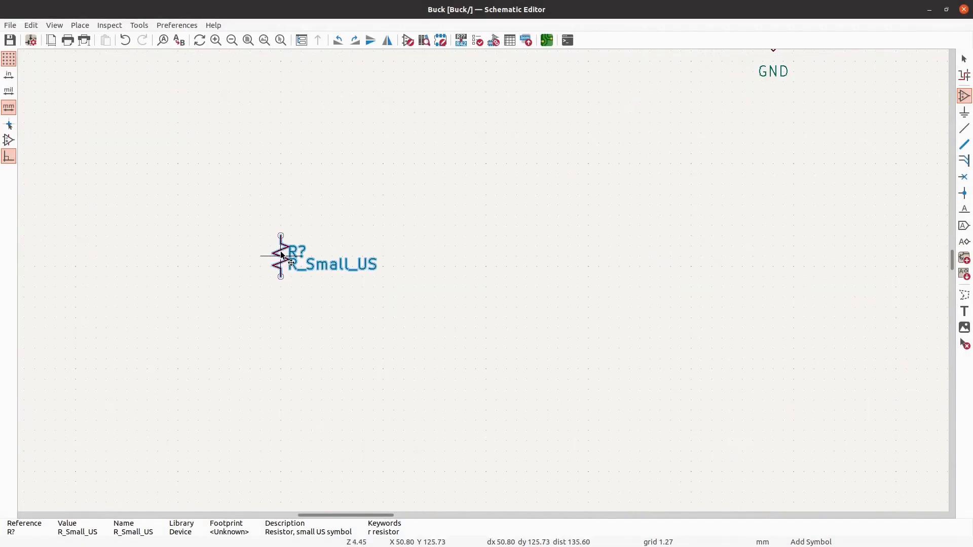
click(281, 233)
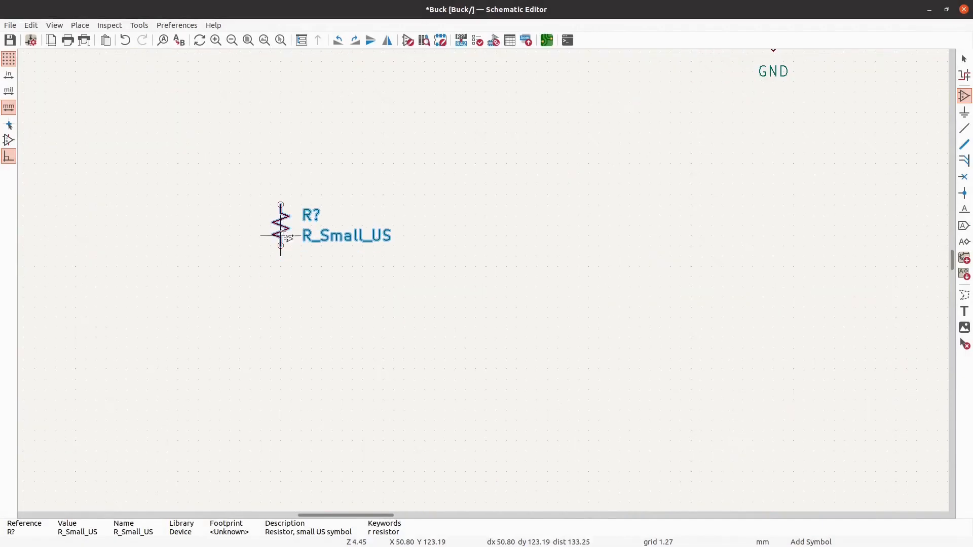
- Place a second R_Small_US resistor directly below the first one, leaving a gap between them
click(275, 306)
key(Return)
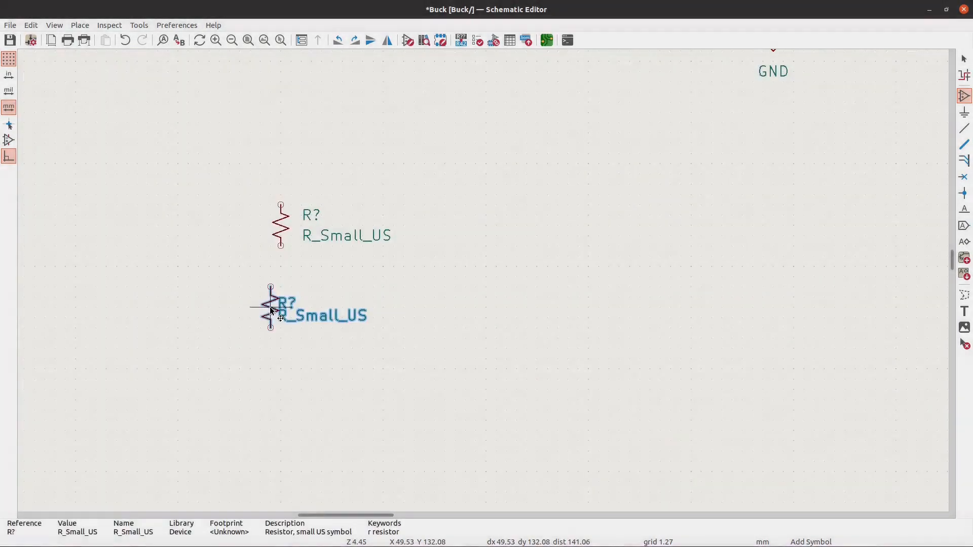
click(278, 311)
key(Escape)
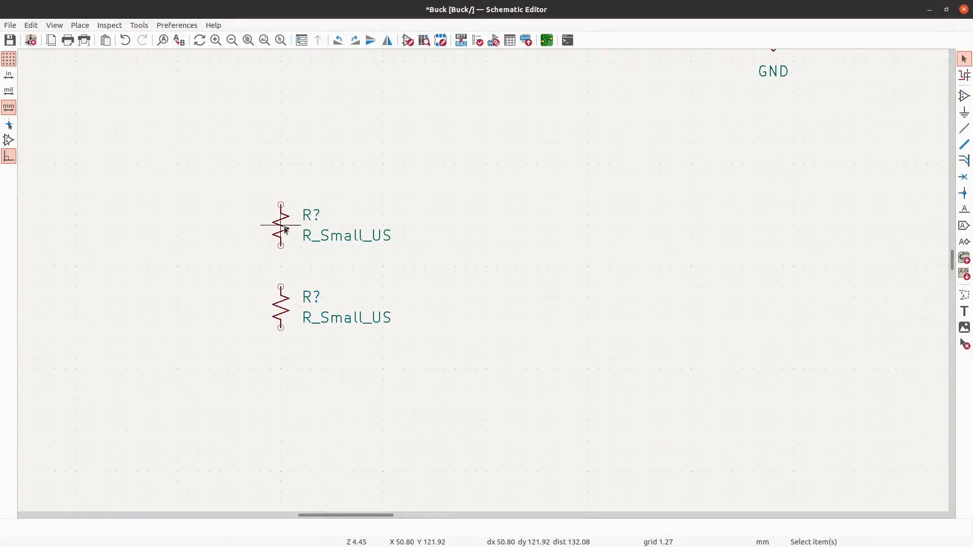
text(v`0 k)
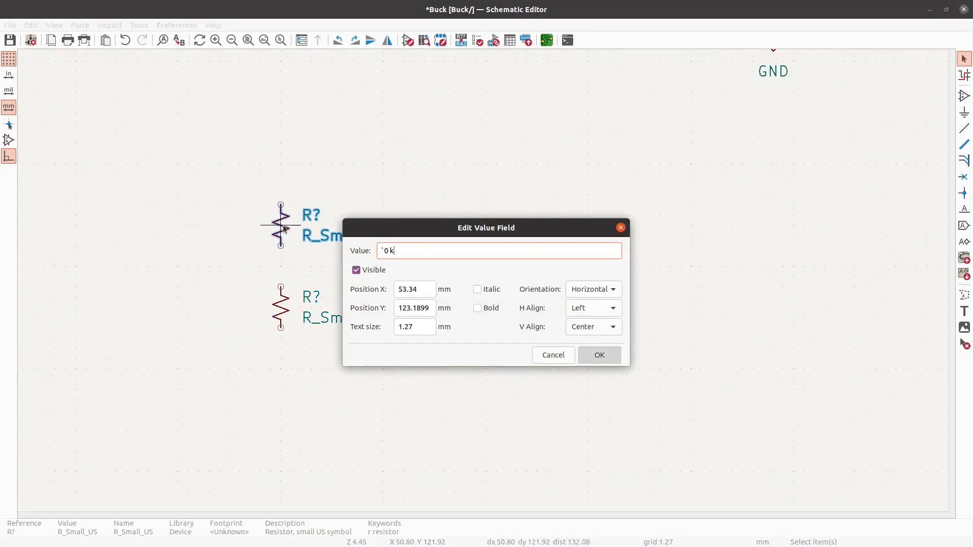
key(Return)
key(c)
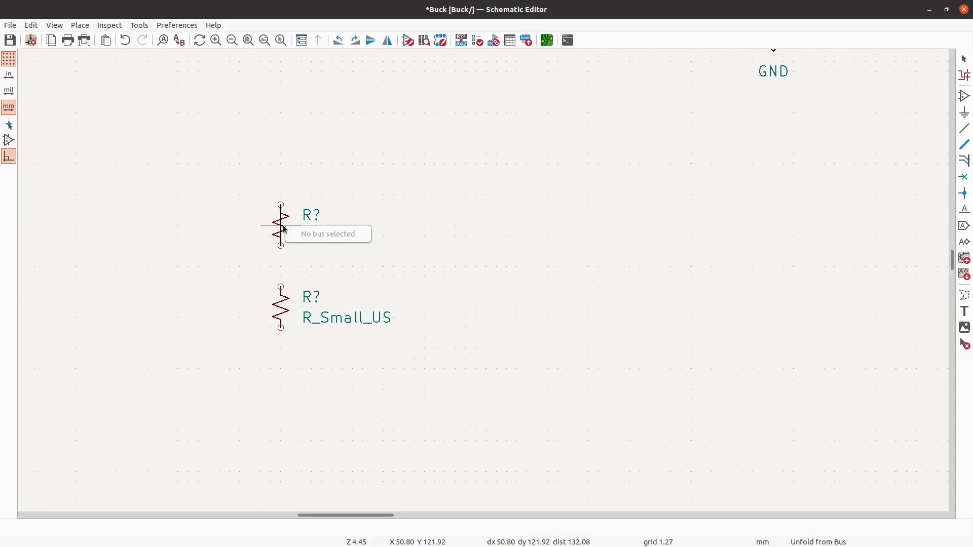
key(Escape)
- Set the value of both R_Small_US resistors to 10k
text(v)
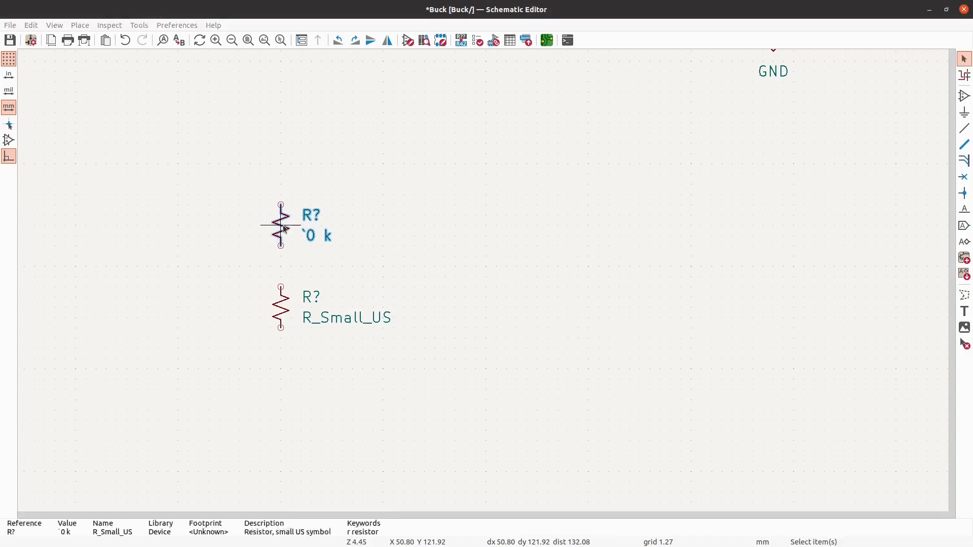
text(10k)
key(Return)
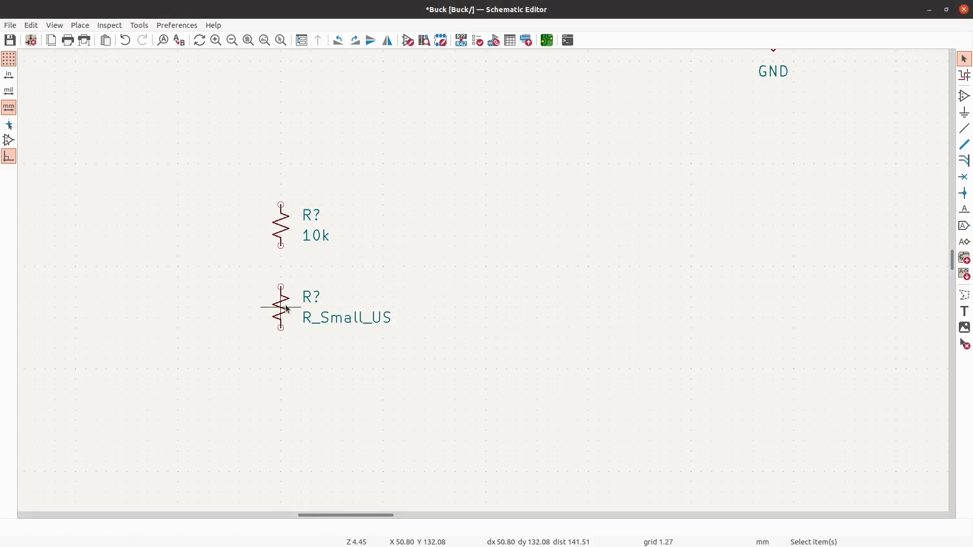
text(v10k)
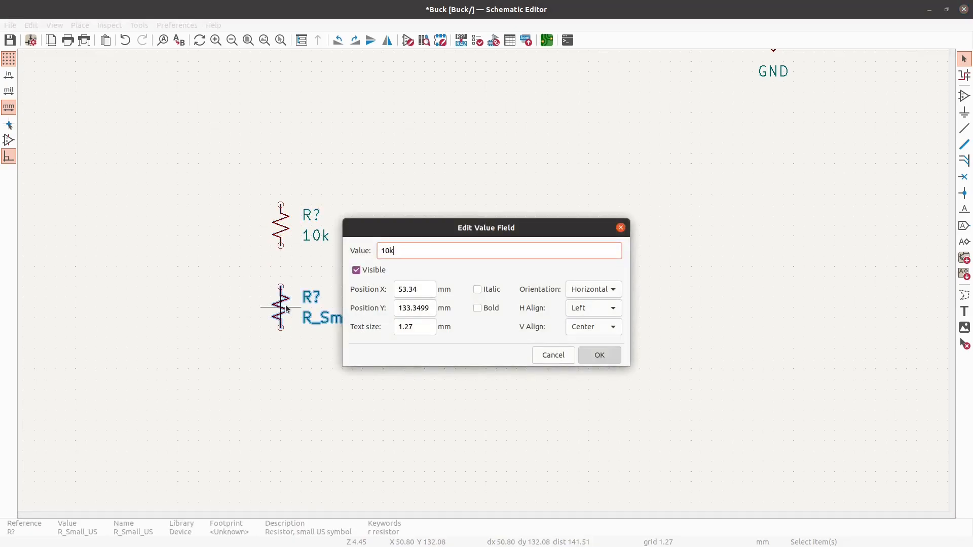
key(Return)
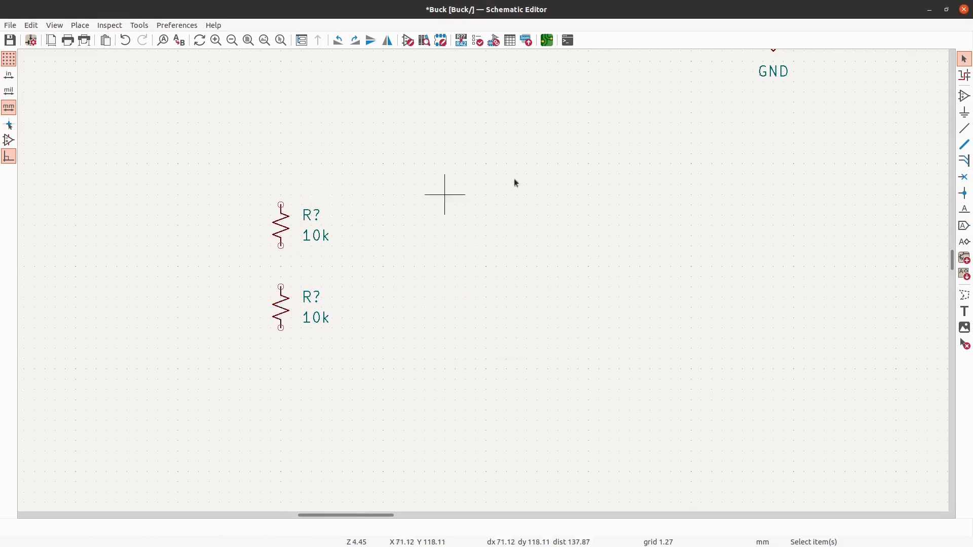
- Place a GND power symbol directly below the lower 10k resistor, leaving a small gap for a wire
click(964, 112)
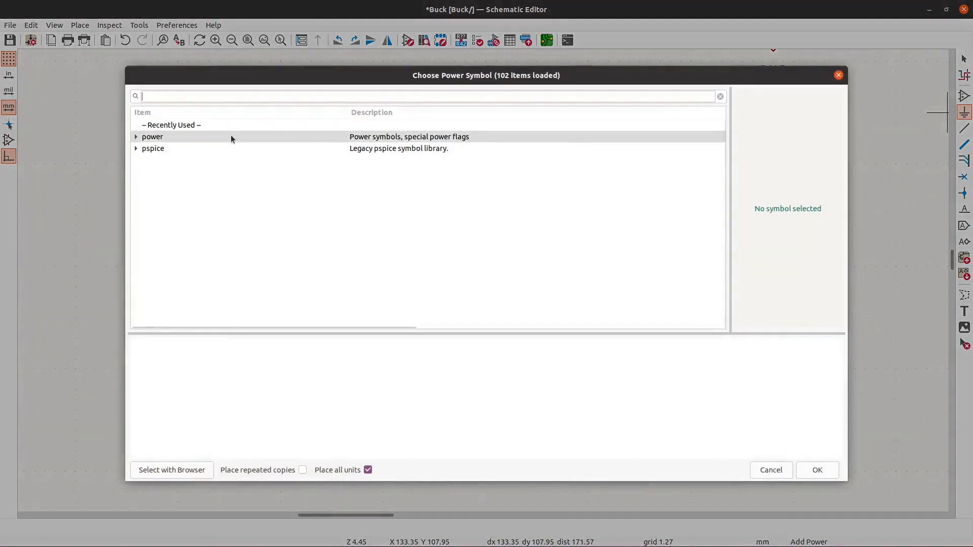
click(132, 137)
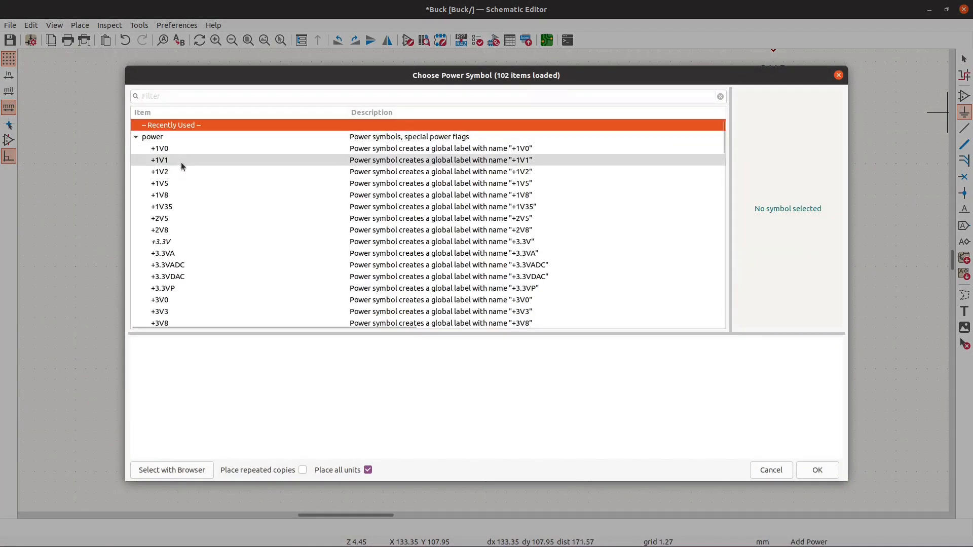
scroll(279, 234, down, 2)
scroll(279, 235, down, 3)
scroll(279, 236, down, 2)
scroll(279, 235, down, 1)
scroll(254, 185, down, 3)
scroll(253, 188, down, 15)
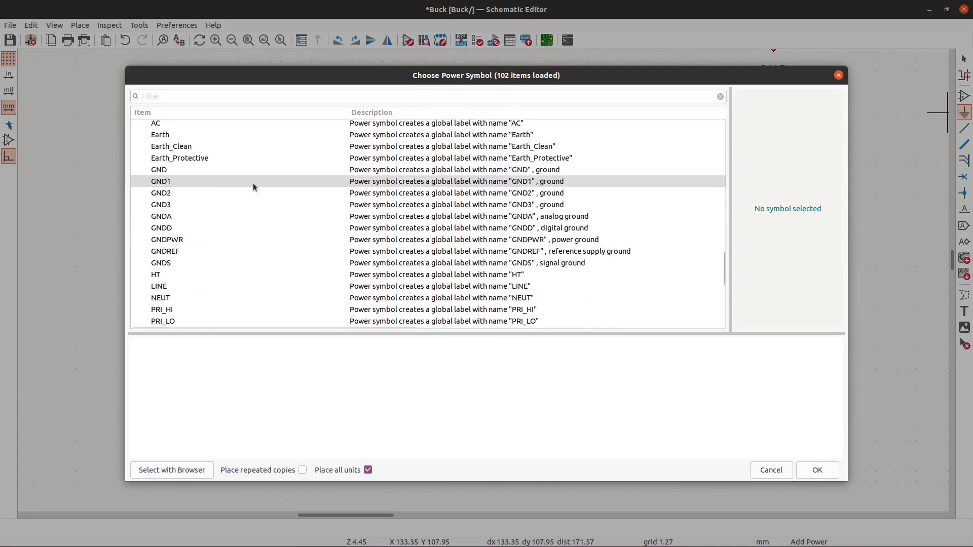
scroll(254, 187, up, 2)
scroll(254, 186, up, 2)
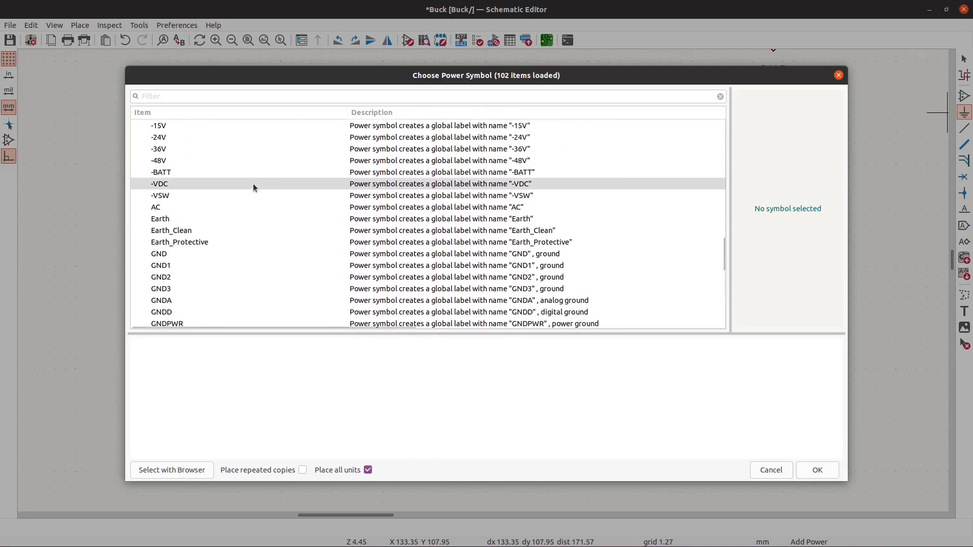
scroll(253, 187, down, 4)
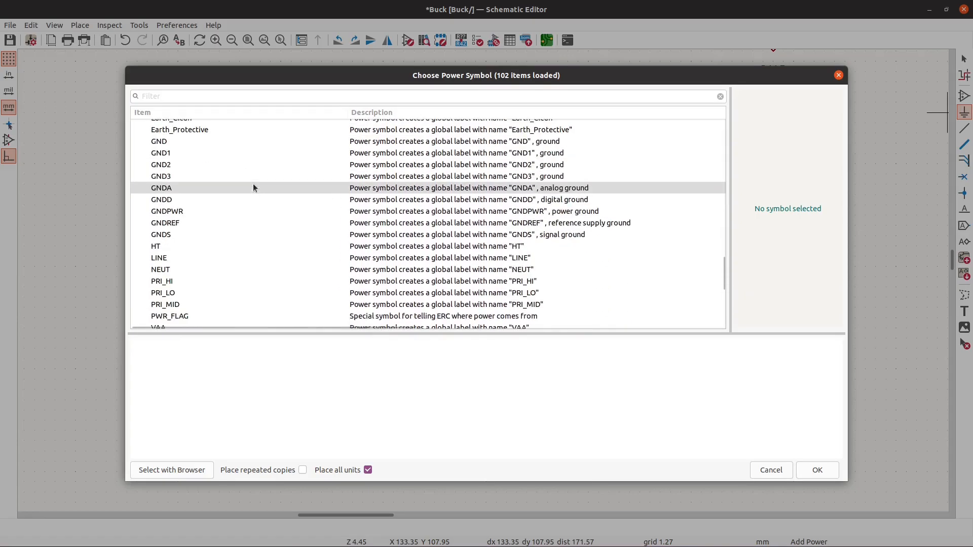
click(224, 141)
click(810, 469)
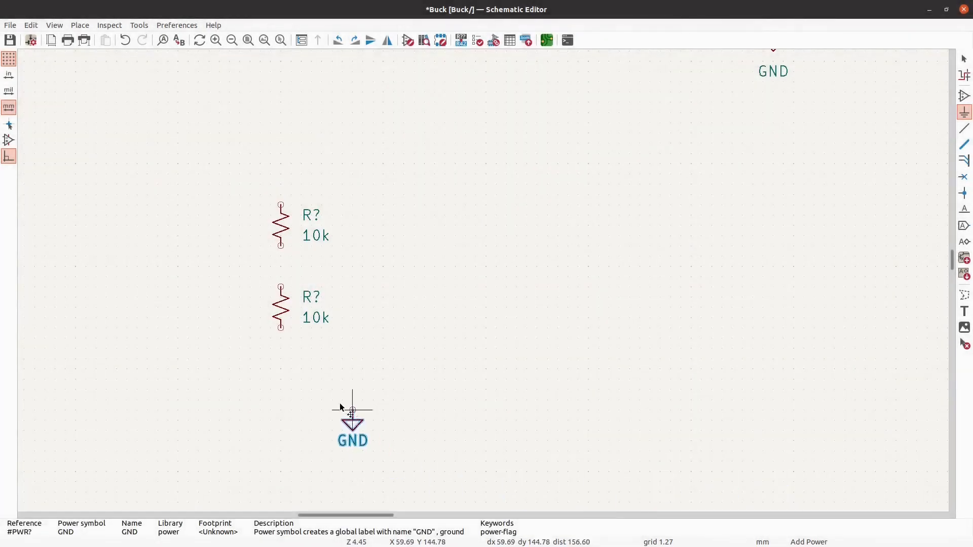
click(281, 350)
- Place a +3V3 power symbol directly above the upper 10k resistor, leaving a small gap for a wire
scroll(380, 343, down, 5)
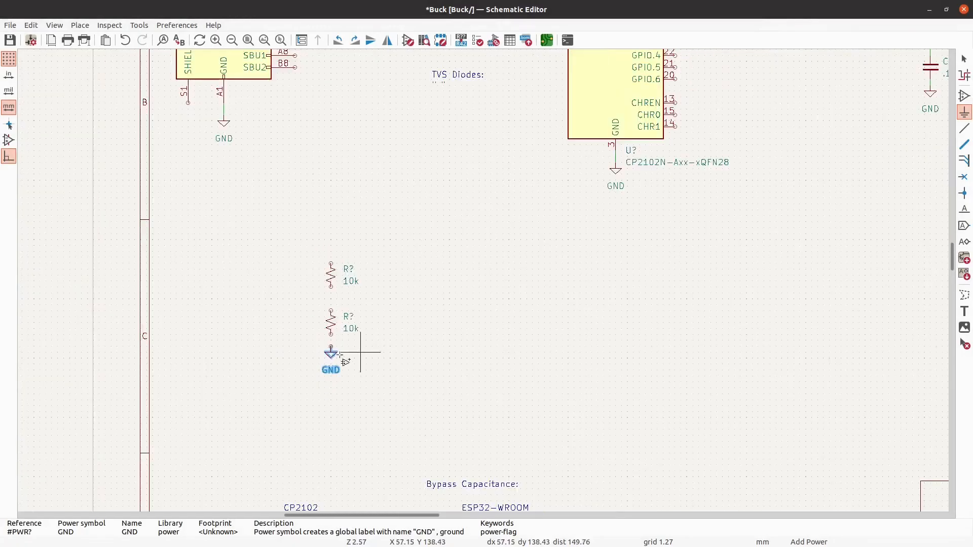
scroll(337, 352, up, 3)
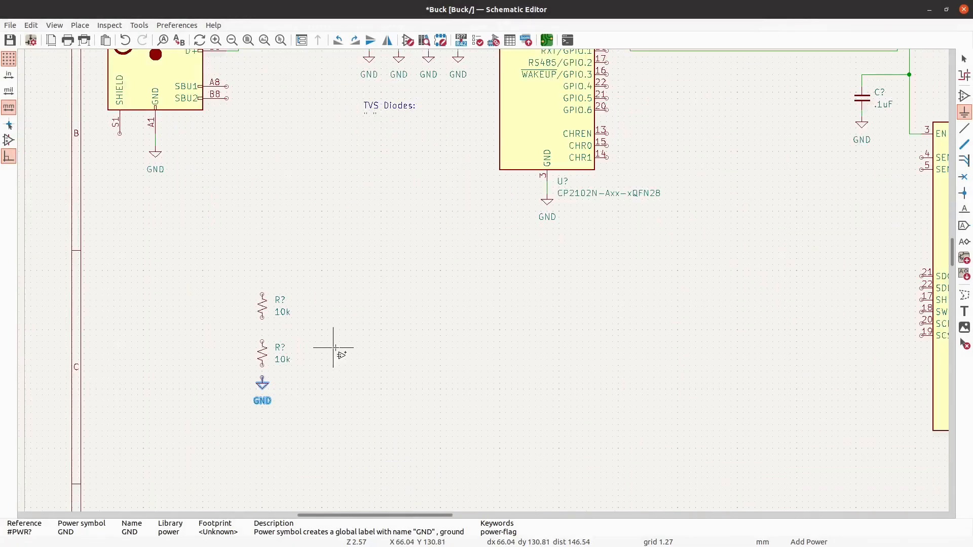
click(470, 276)
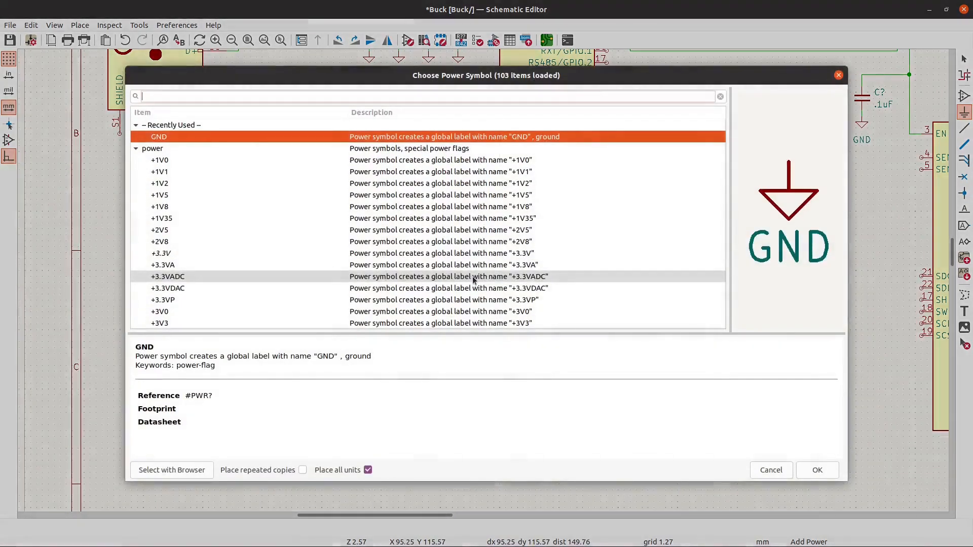
scroll(312, 240, down, 3)
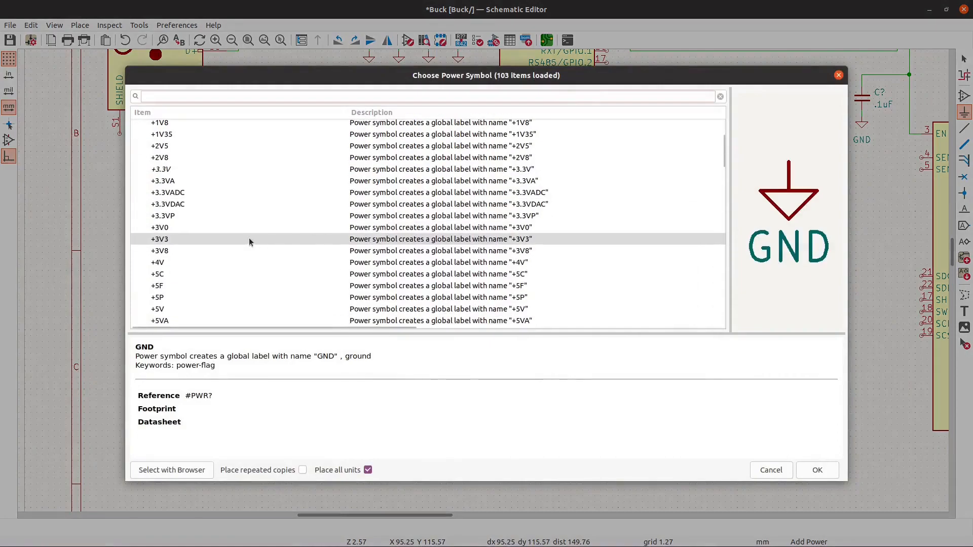
click(181, 240)
click(818, 470)
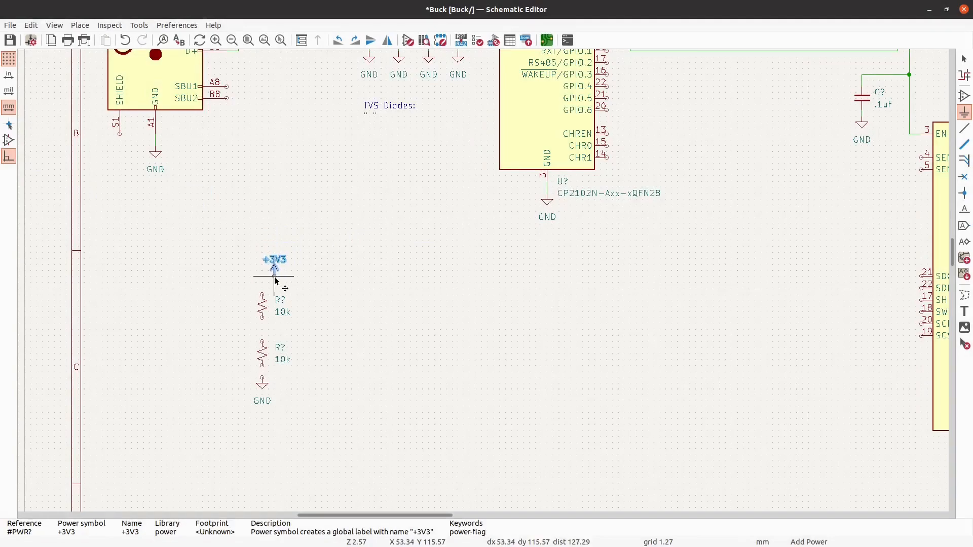
click(262, 283)
key(Escape)
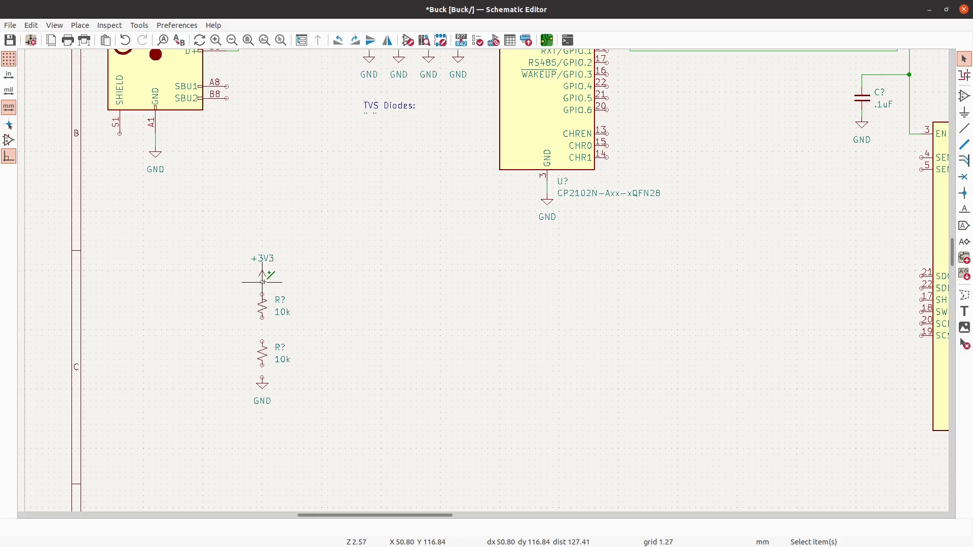
- Wire the two 10k resistors in series between the +3V3 symbol and the GND symbol
key(w)
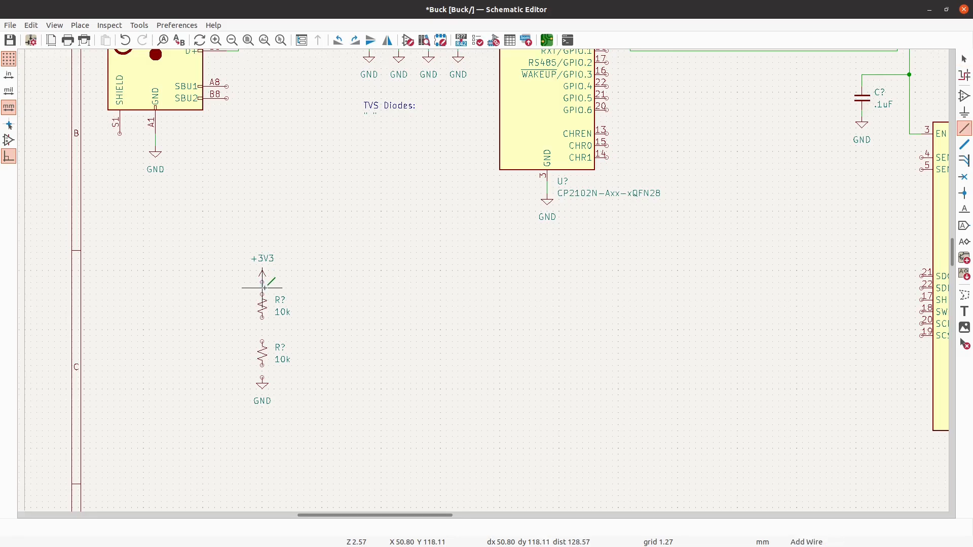
scroll(264, 288, up, 3)
click(264, 299)
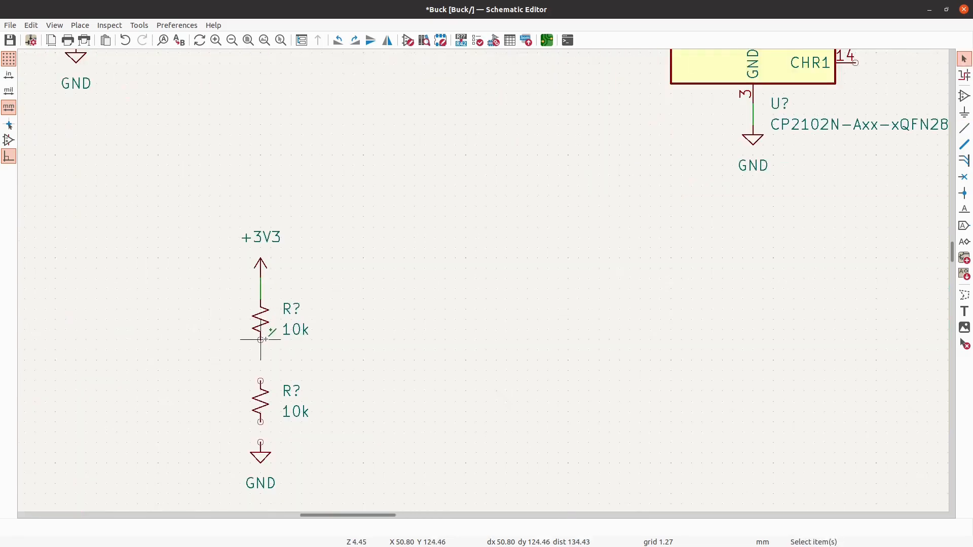
click(261, 340)
click(260, 381)
scroll(168, 307, down, 1)
scroll(168, 307, down, 3)
scroll(214, 369, up, 4)
key(w)
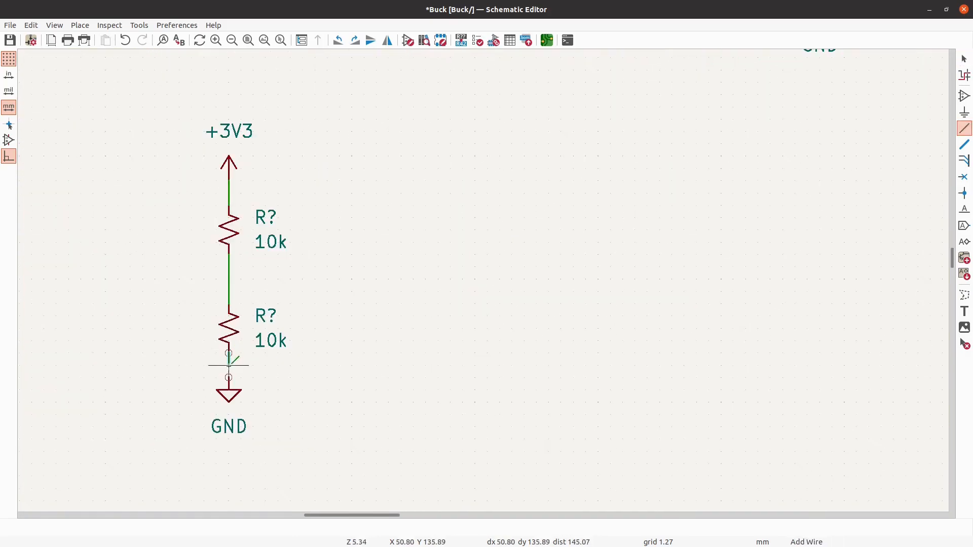
click(228, 378)
scroll(178, 371, down, 1)
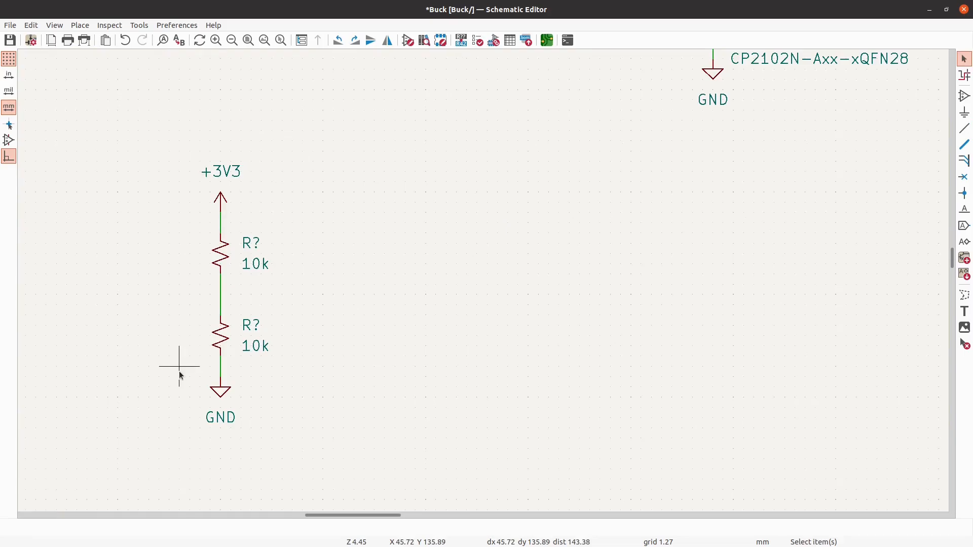
- Search the symbol library for "capac" and place a horizontal C_Small with value .1 uF to the right of the resistor divider
scroll(180, 375, down, 4)
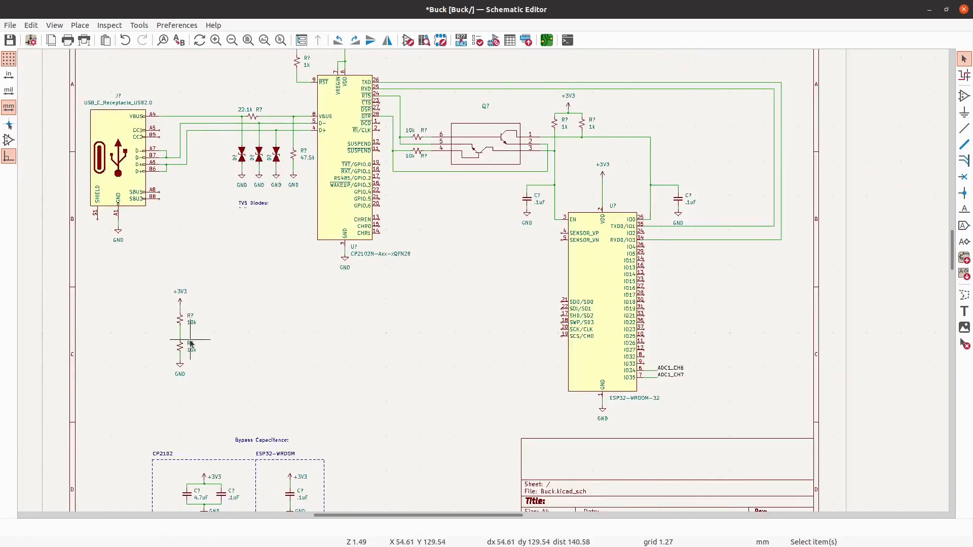
scroll(192, 344, up, 1)
scroll(183, 337, up, 5)
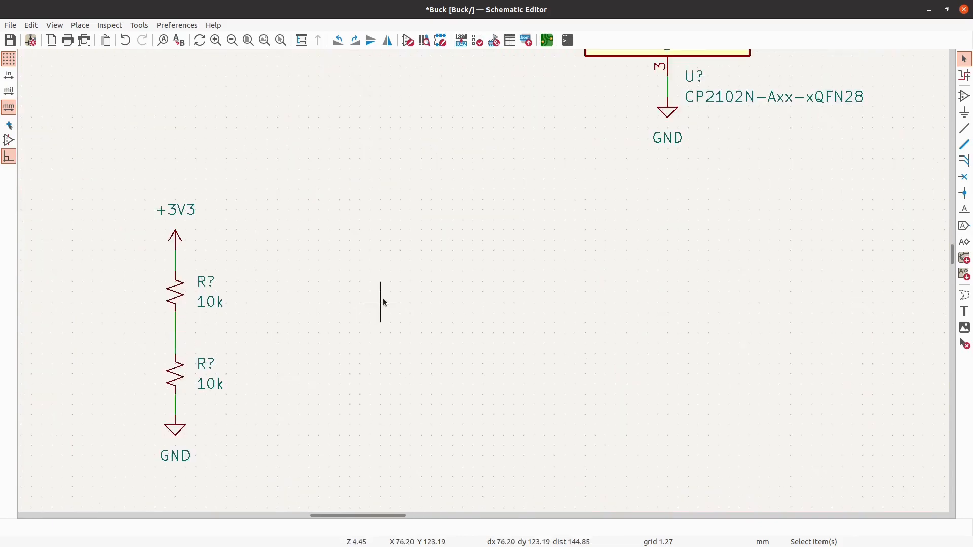
click(962, 96)
click(943, 98)
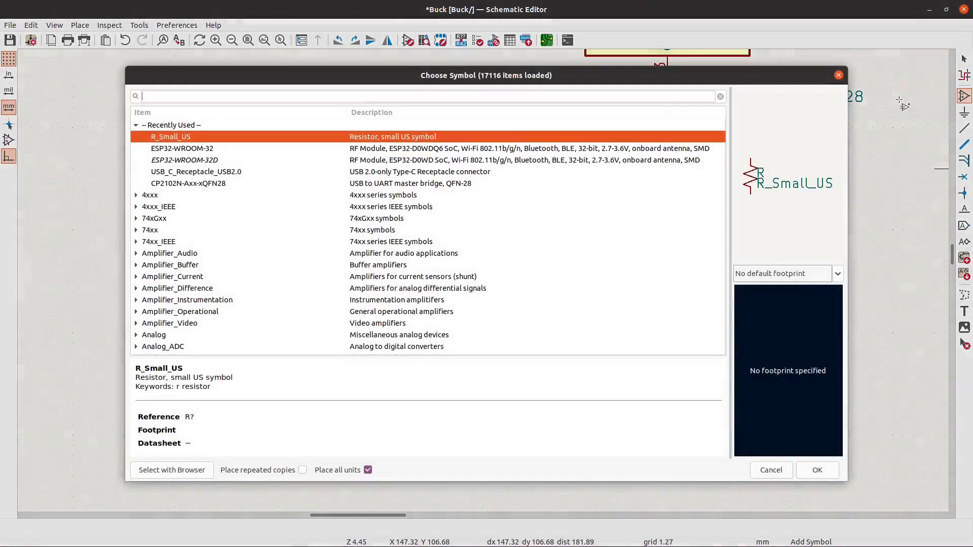
text(capac)
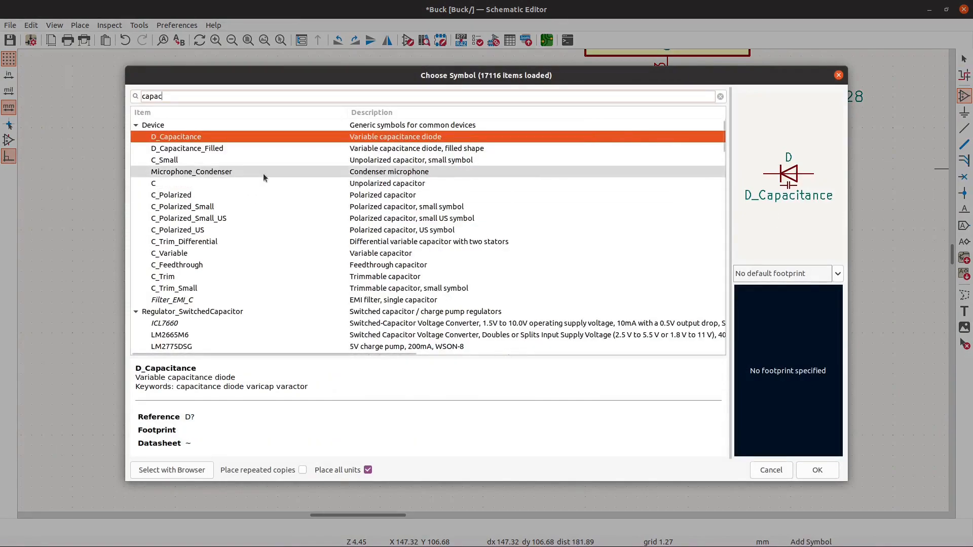
click(276, 161)
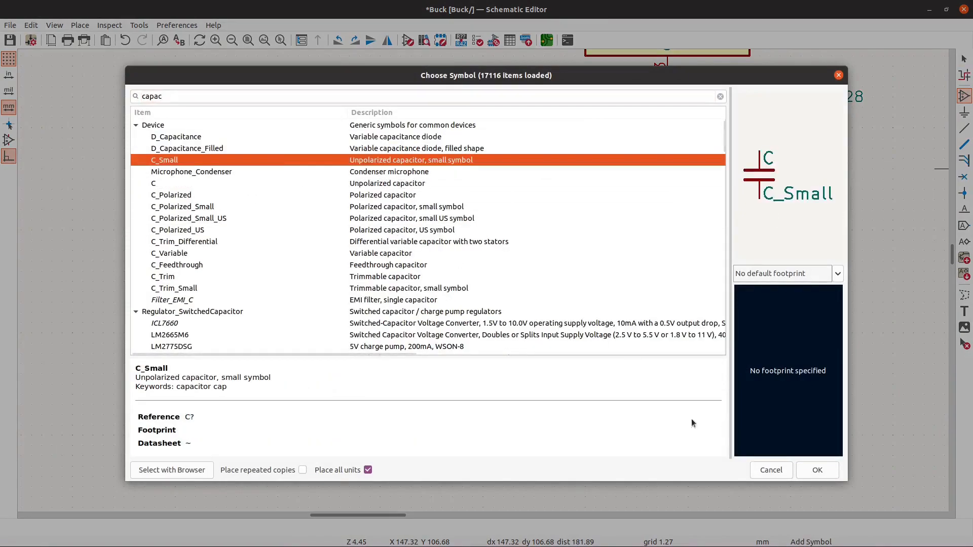
click(814, 468)
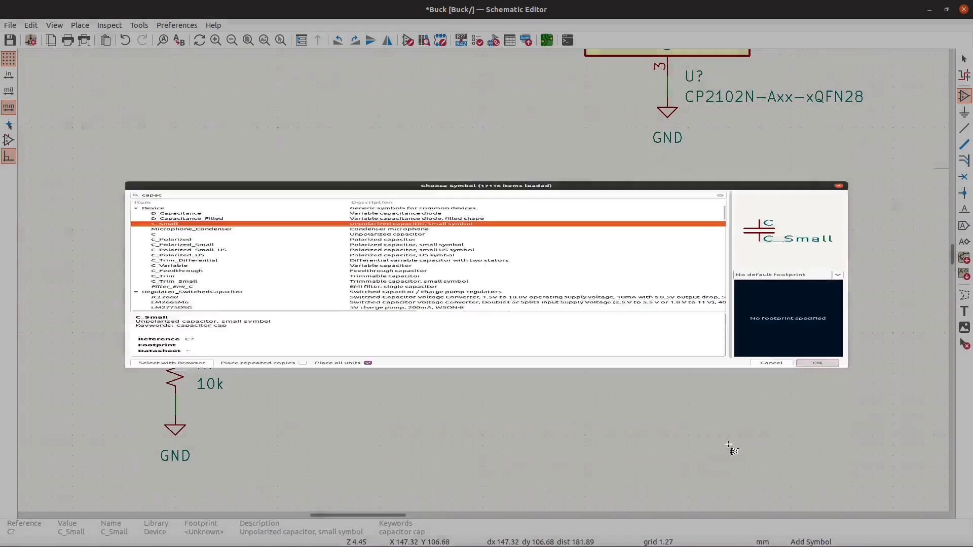
key(r)
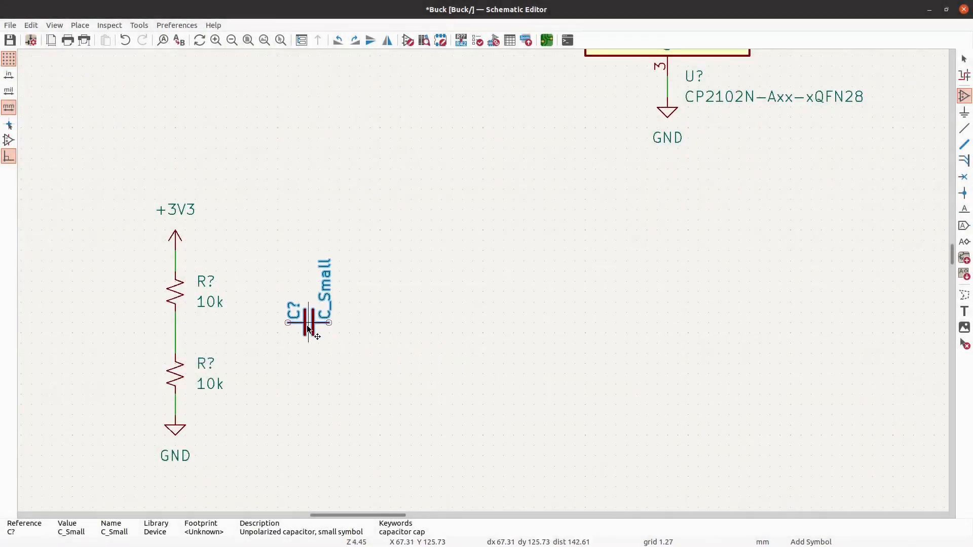
text(v.1 uF)
key(Return)
click(299, 334)
key(Escape)
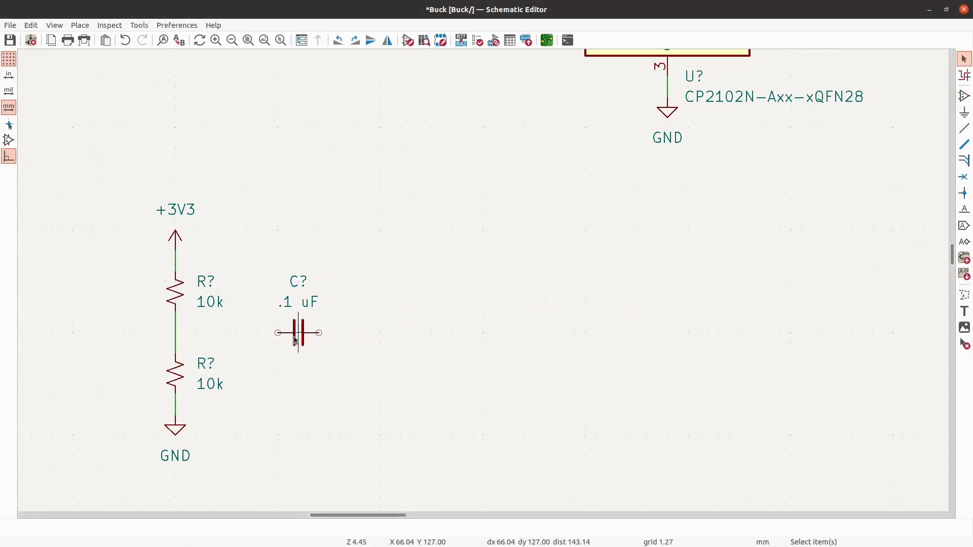
- Rotate the .1 uF capacitor to vertical and move it to the left of the upper 10k resistor
scroll(119, 278, down, 4)
scroll(262, 285, up, 2)
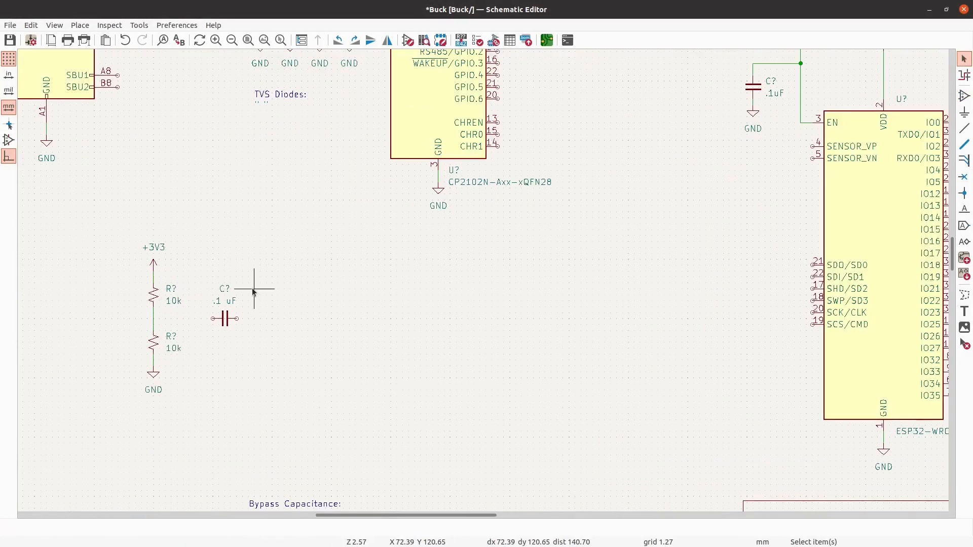
scroll(177, 287, up, 3)
scroll(264, 273, down, 4)
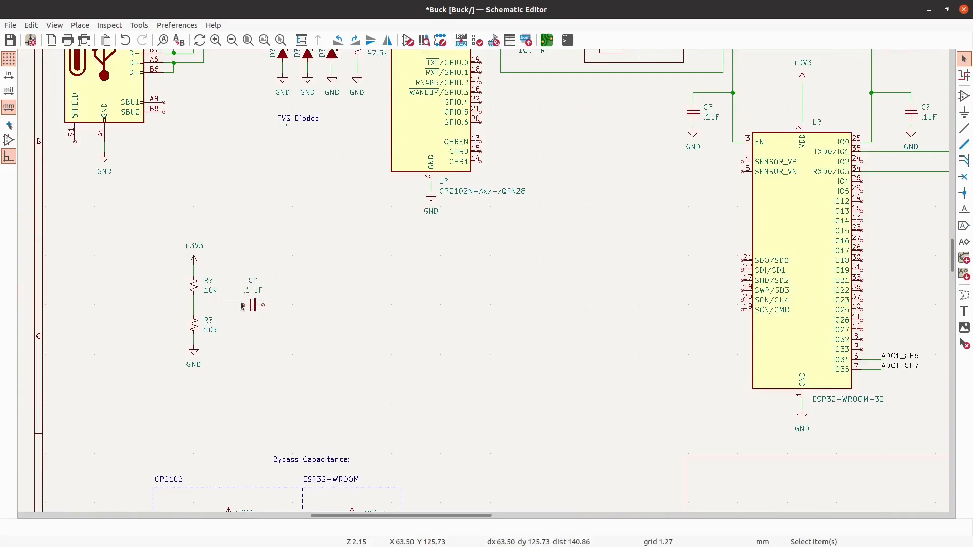
scroll(240, 302, up, 3)
scroll(342, 279, down, 3)
scroll(314, 289, up, 3)
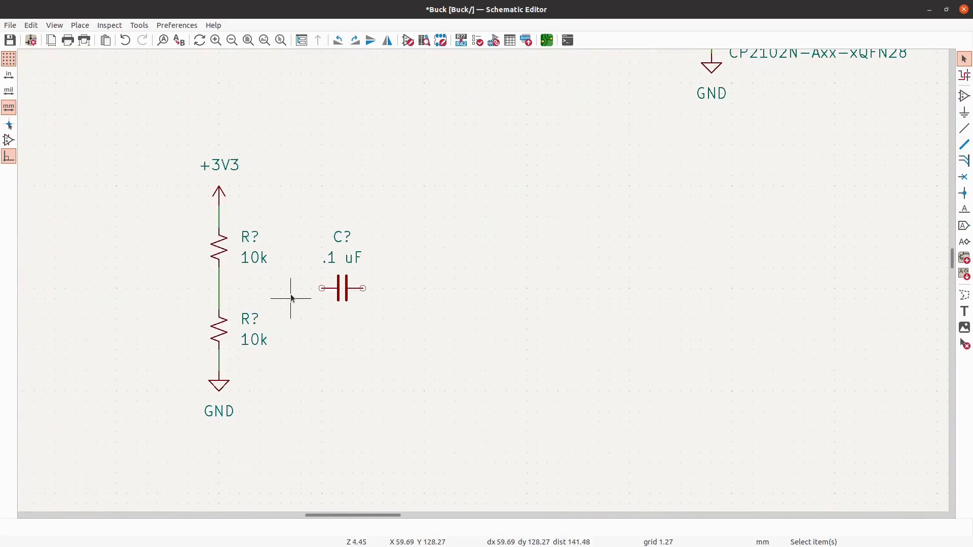
click(340, 294)
key(m)
key(r)
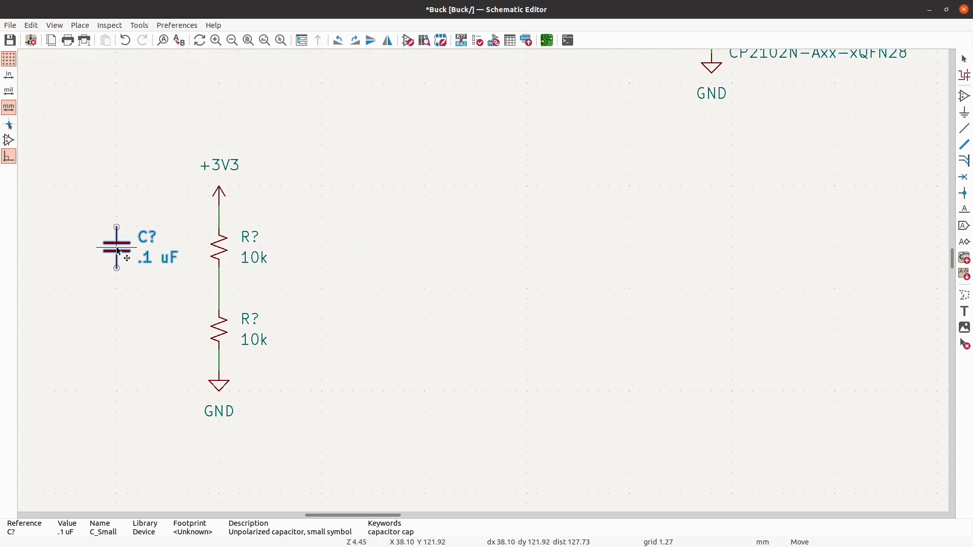
click(116, 257)
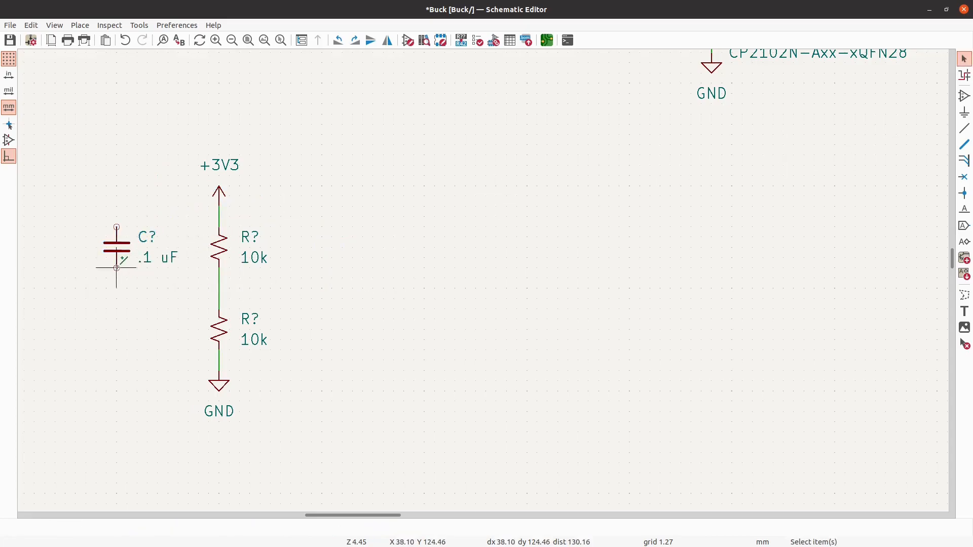
- Wire the lower pin of the .1 uF capacitor to the midpoint between the two 10k resistors
key(w)
click(219, 293)
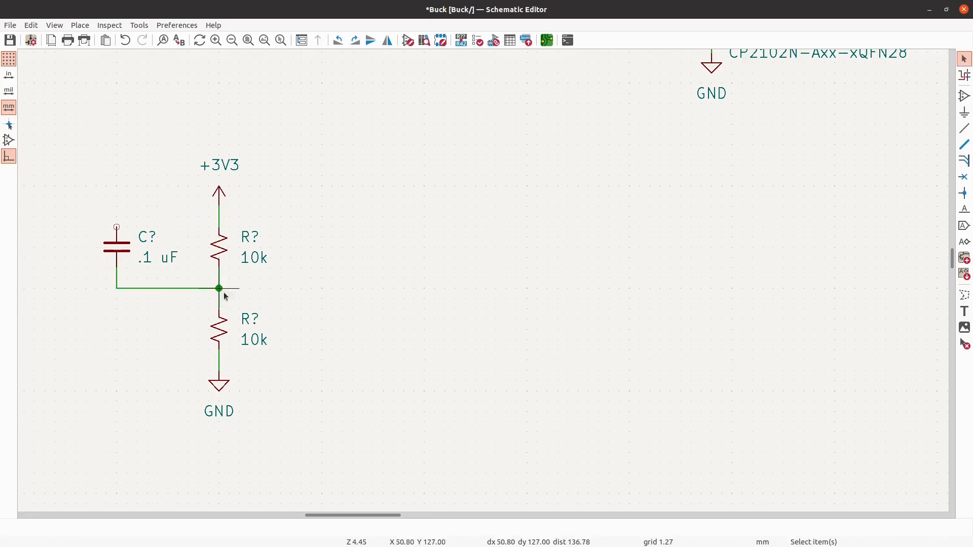
scroll(350, 370, down, 4)
scroll(199, 319, up, 4)
scroll(198, 320, down, 3)
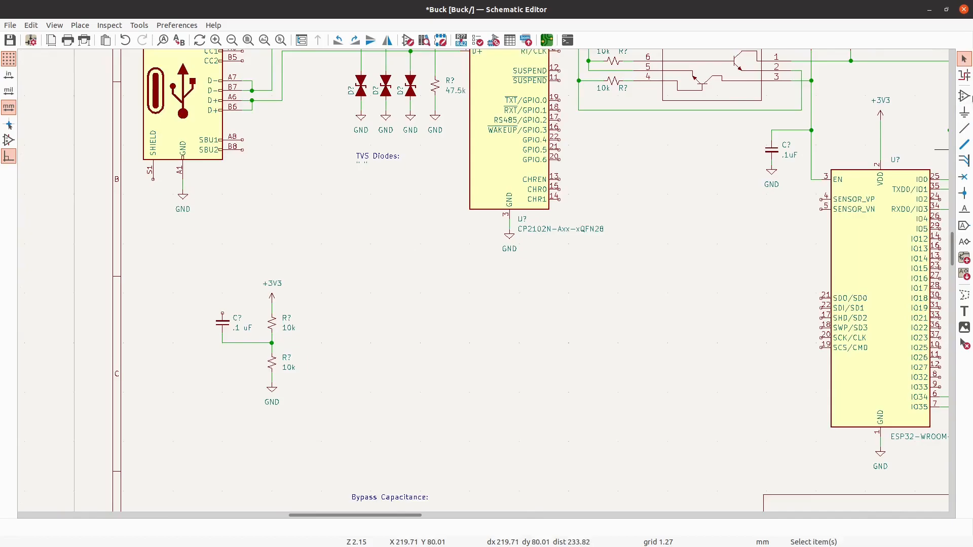
- Place an R_Small_US resistor vertically above the .1 uF capacitor, in line with it and leaving a small gap for a wire
click(964, 96)
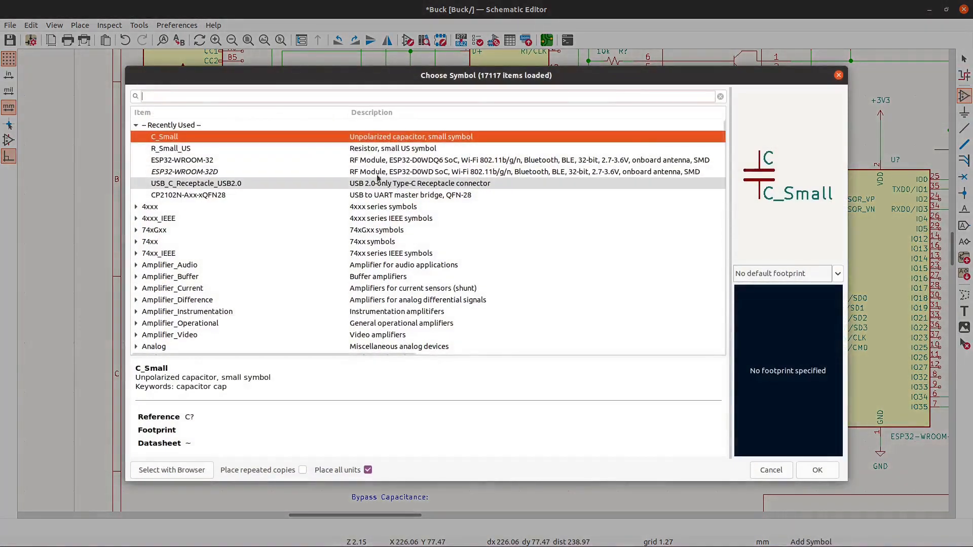
click(250, 149)
click(817, 469)
scroll(206, 300, up, 3)
click(243, 281)
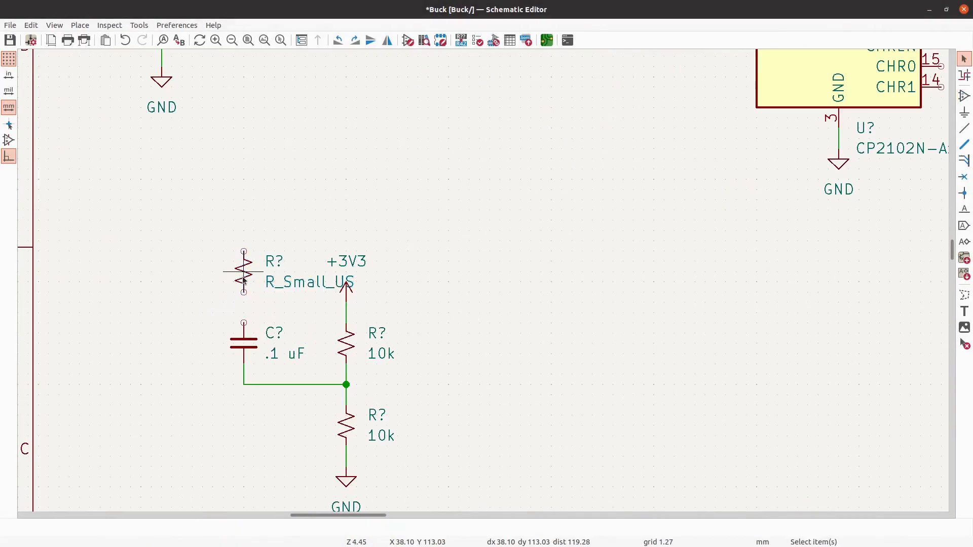
drag(243, 280, 244, 285)
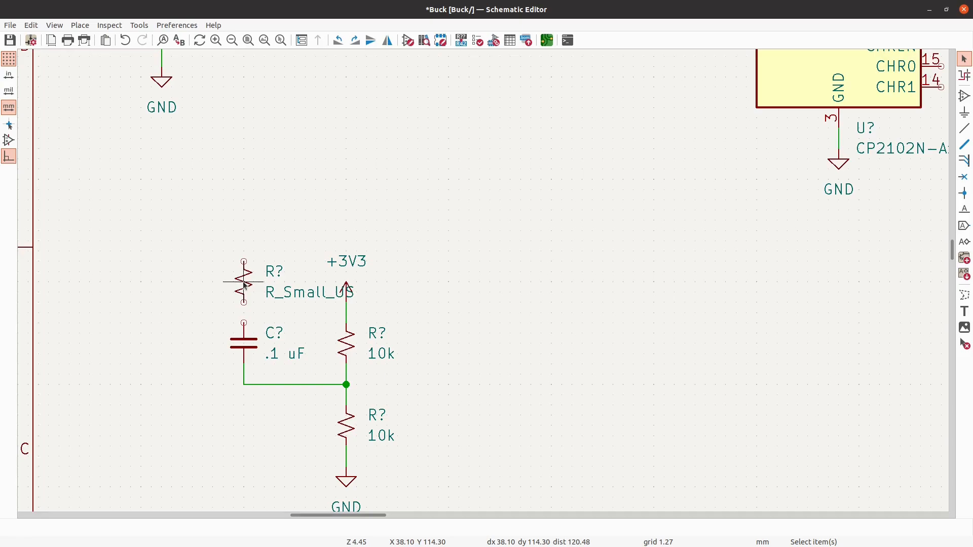
- Set the value of the resistor above the .1 uF capacitor to 33k
click(245, 286)
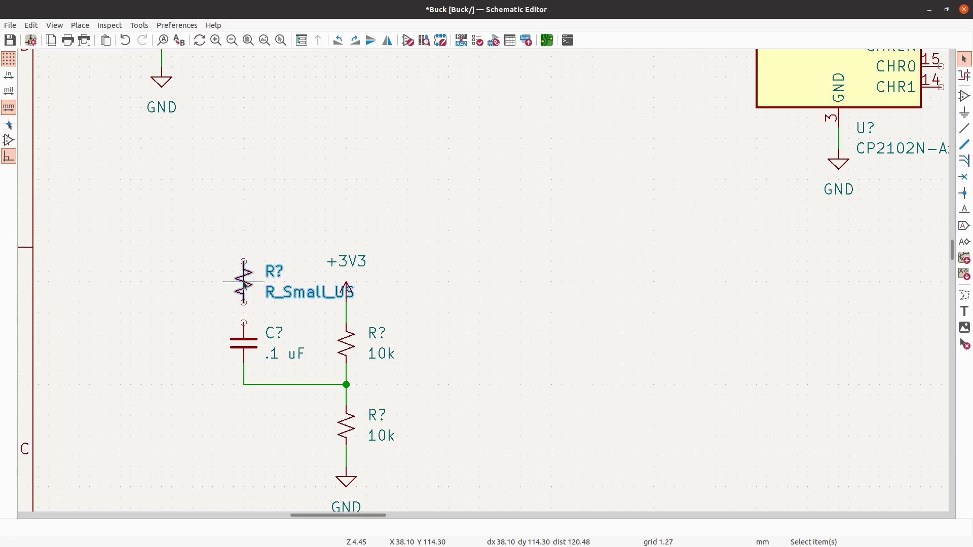
text(v33k)
key(Return)
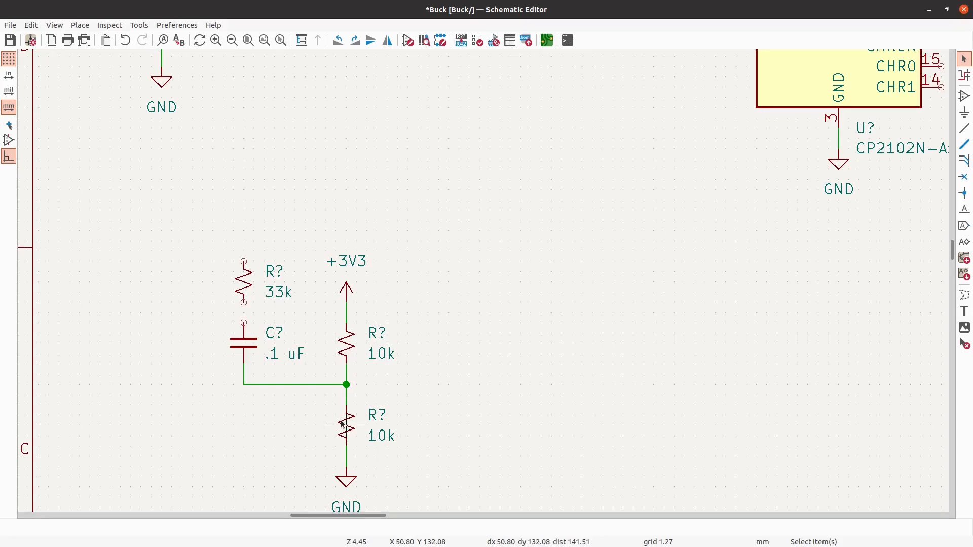
- Set the values of both divider resistors between +3V3 and GND to 1k
text(v)
text(1k)
key(Return)
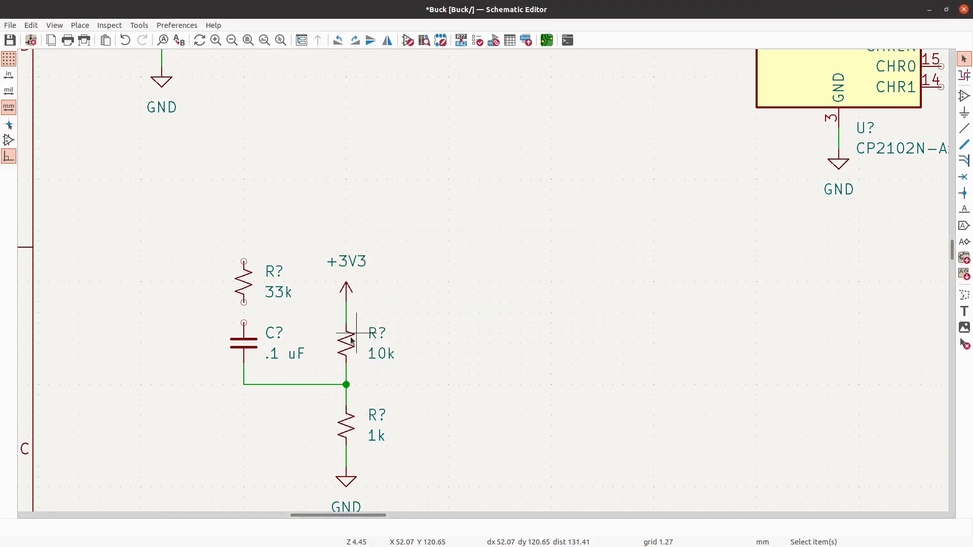
text(v1)
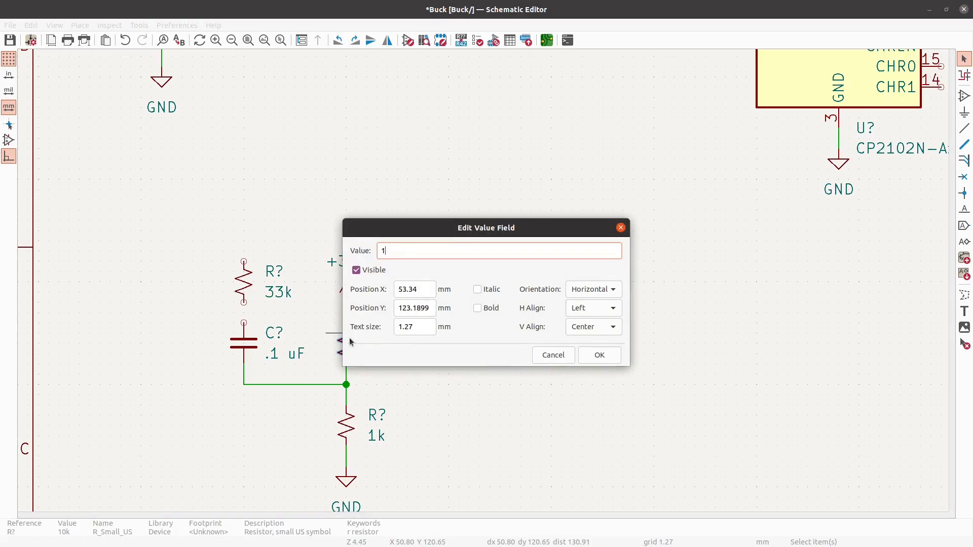
text(k)
key(Return)
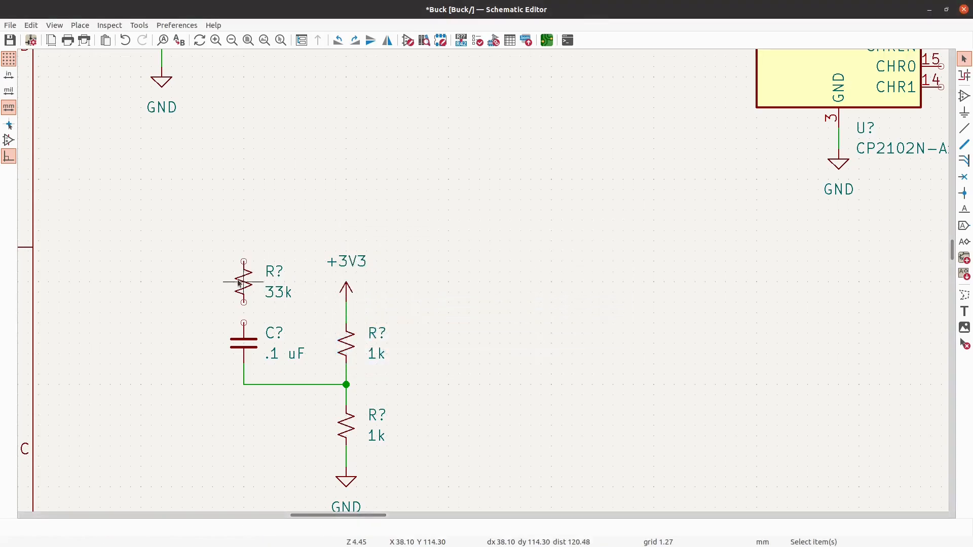
- Set the value of the resistor above the .1 uF capacitor to 3.3k
key(v)
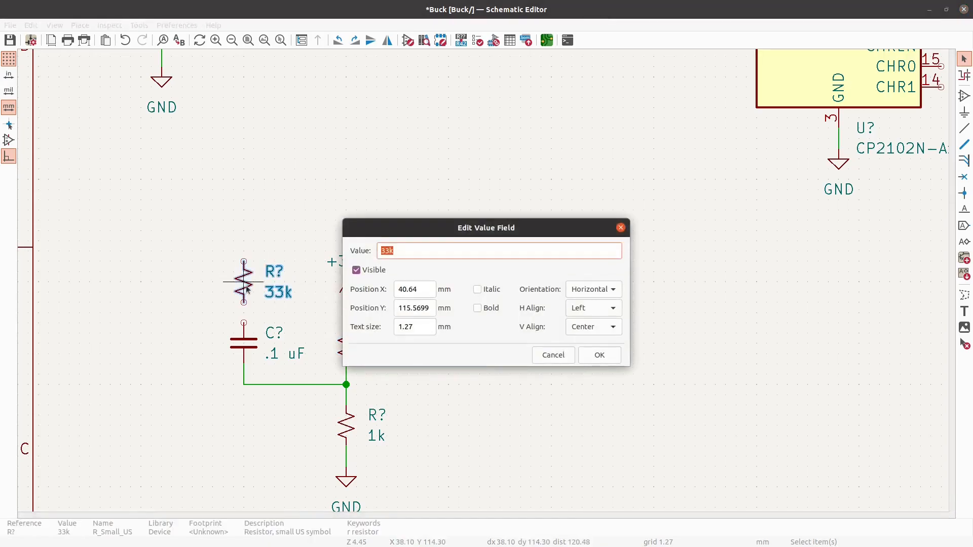
key(Return)
key(v)
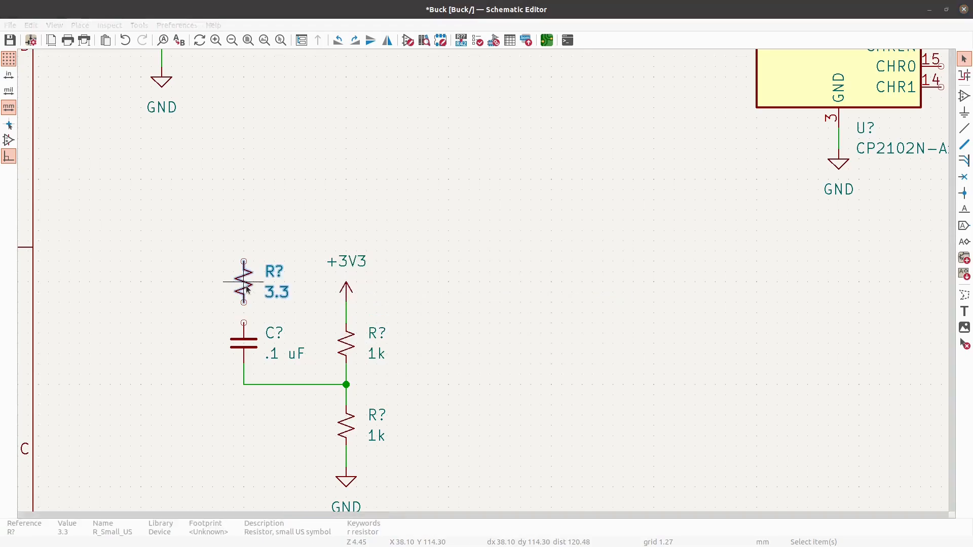
text(k)
key(Return)
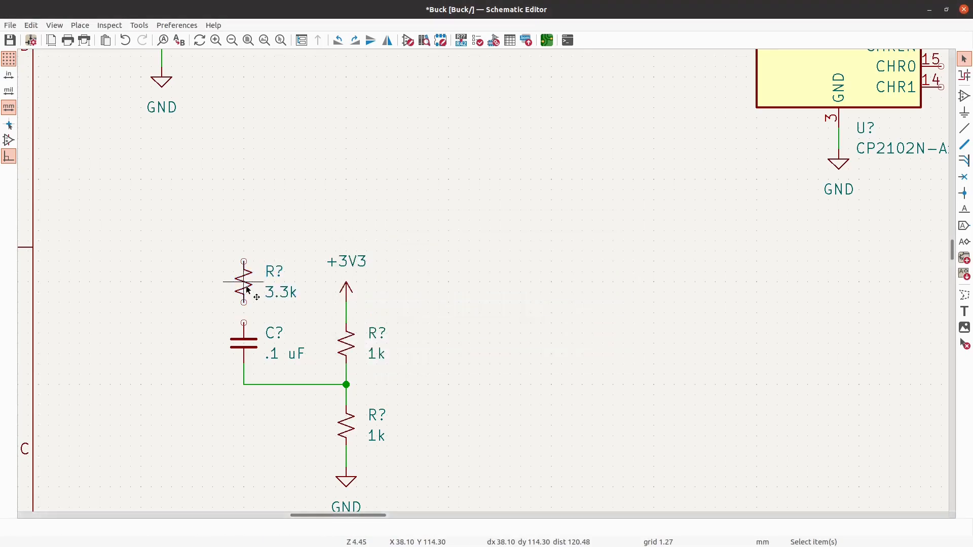
- Move the +3V3 power symbol straight up by about 7.6 mm, detached from the divider's wire
scroll(395, 257, up, 1)
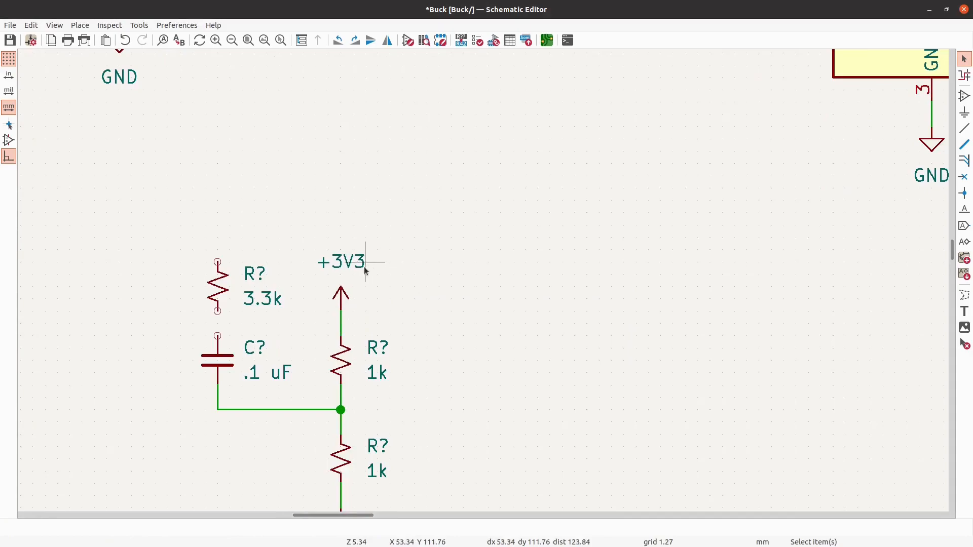
click(345, 290)
key(m)
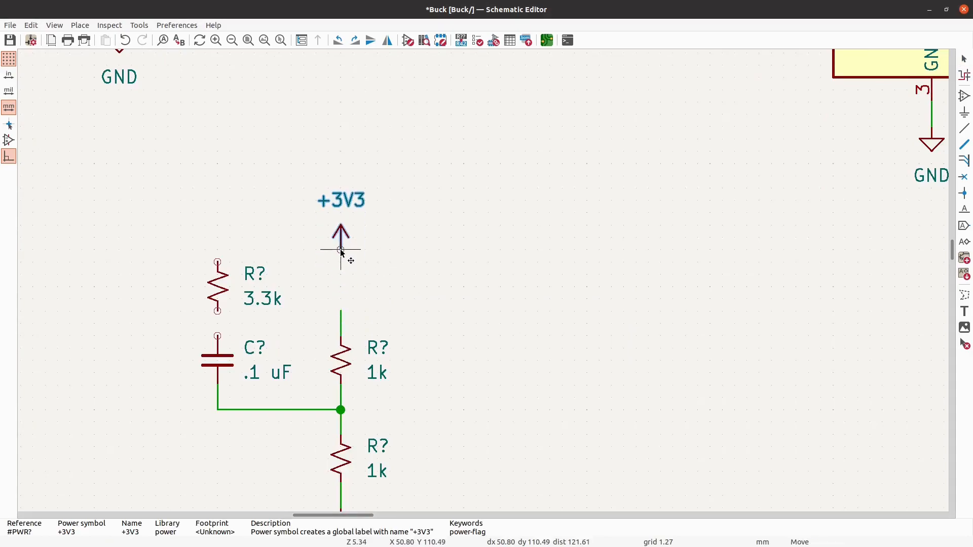
click(340, 237)
- Place a +5V power symbol directly above the 3.3k resistor, level with the +3V3 symbol and leaving a small gap
click(965, 112)
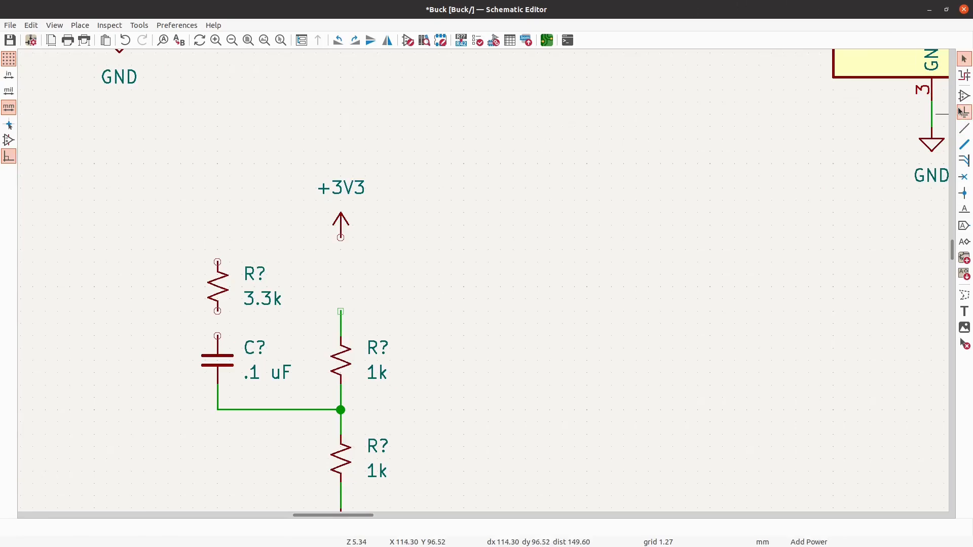
click(945, 143)
scroll(223, 253, down, 4)
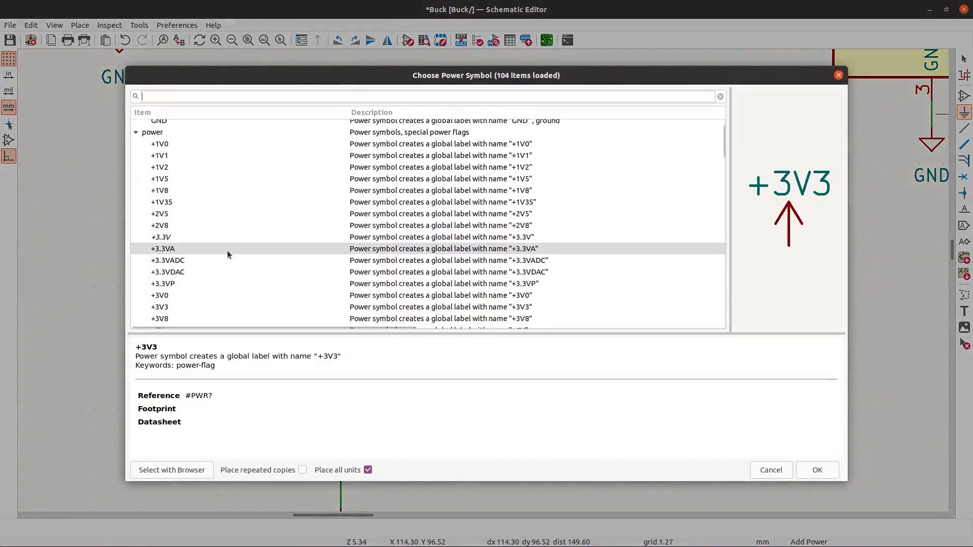
click(181, 265)
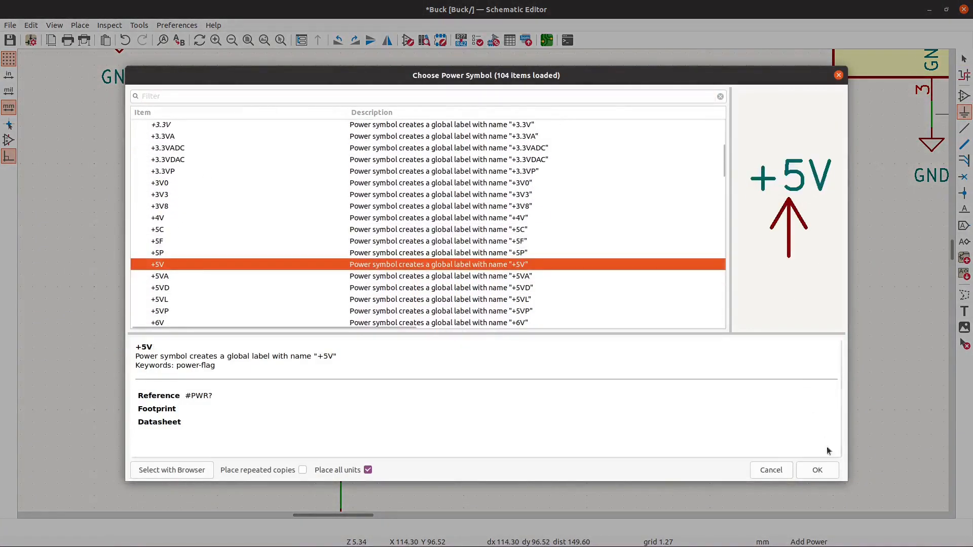
click(818, 470)
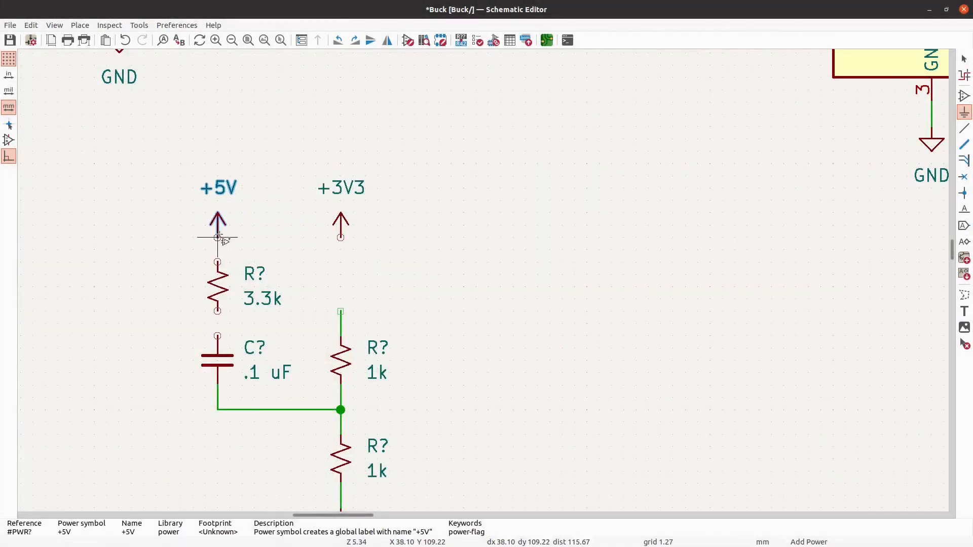
click(218, 238)
- Wire the raised +3V3 symbol back to the open wire end above the upper 1k resistor
key(w)
click(340, 237)
click(341, 312)
key(Escape)
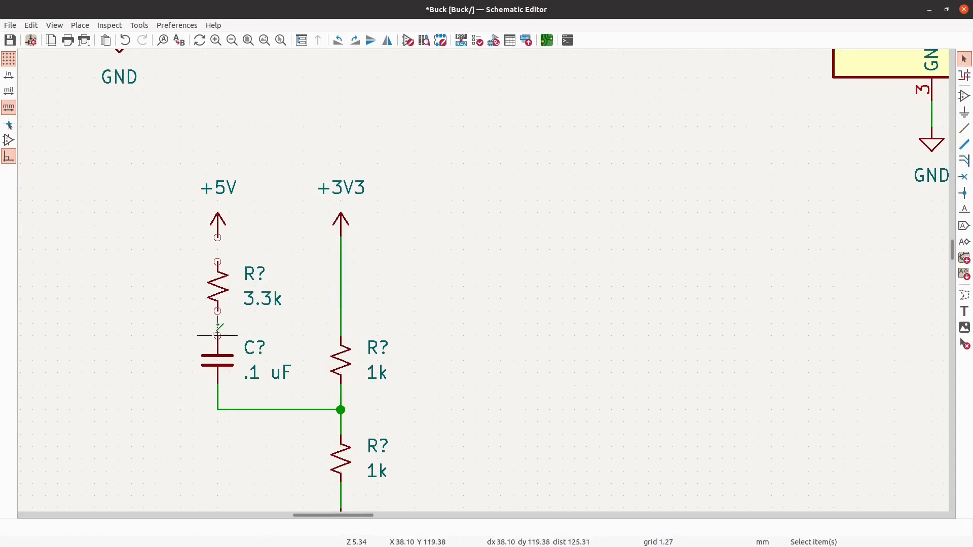
- Wire the 3.3k resistor in series between the +5V symbol and the upper pin of the .1 uF capacitor
key(w)
click(217, 311)
key(Escape)
click(215, 264)
click(217, 238)
- Examine the divider circuit's placement relative to the ESP32 module and the bypass capacitance section
scroll(169, 264, down, 4)
scroll(375, 244, down, 3)
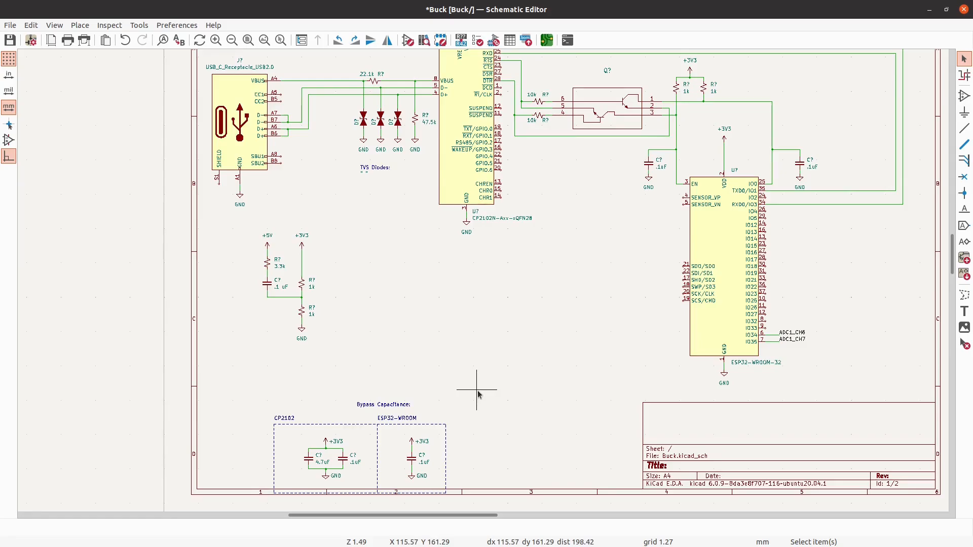
scroll(787, 329, up, 1)
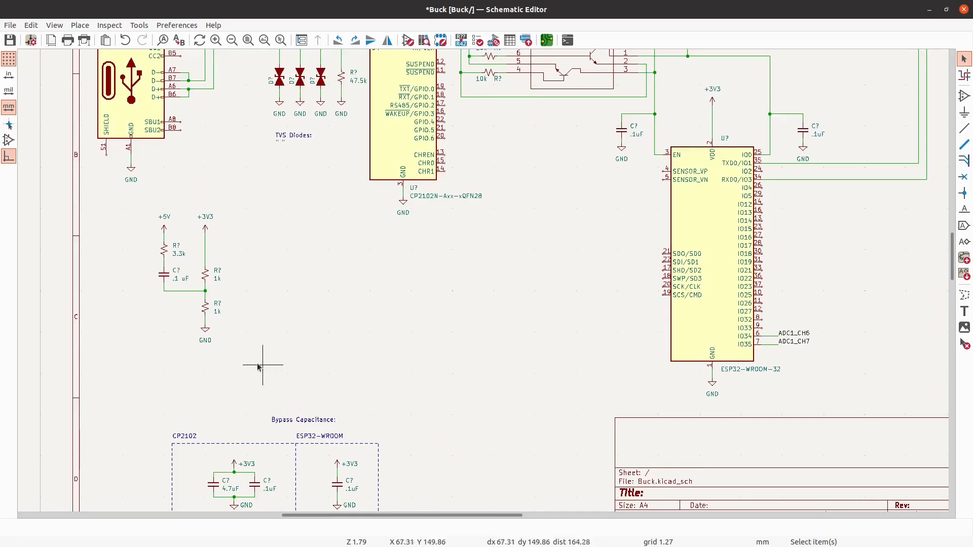
scroll(256, 338, up, 2)
scroll(76, 321, down, 2)
scroll(253, 291, down, 1)
scroll(72, 265, up, 2)
scroll(71, 272, down, 1)
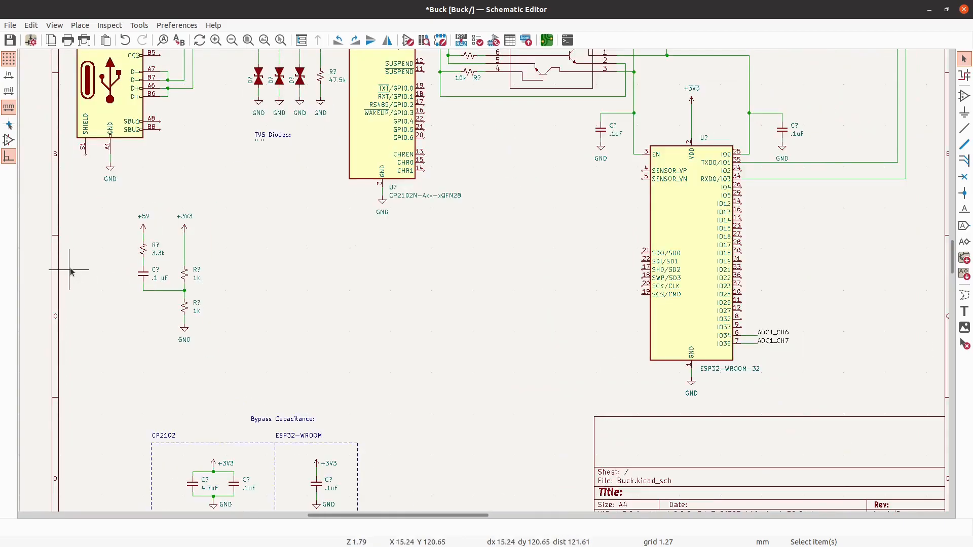
- Copy the entire +5V/+3V3 divider circuit and paste the duplicate about 38 mm to the right of the original
scroll(121, 271, up, 2)
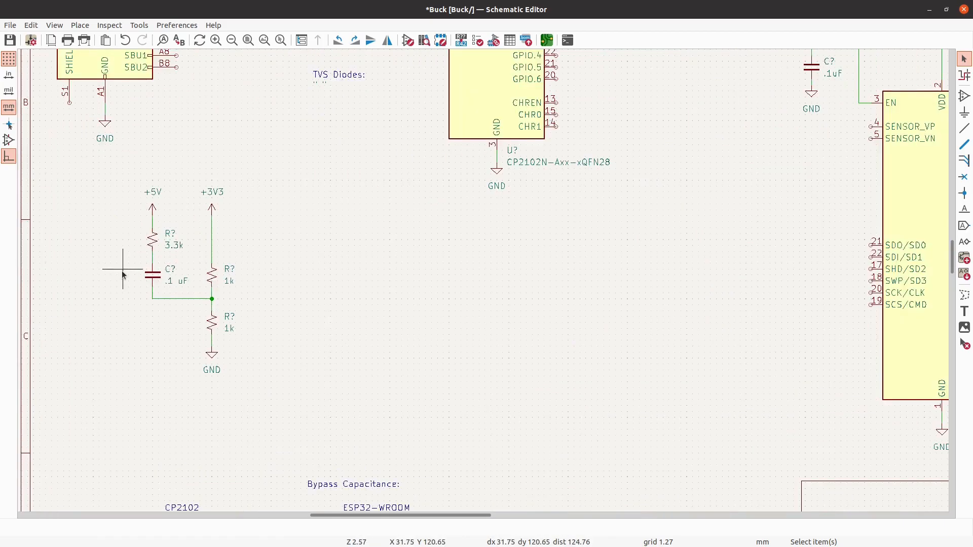
scroll(139, 268, up, 1)
drag(275, 416, 134, 151)
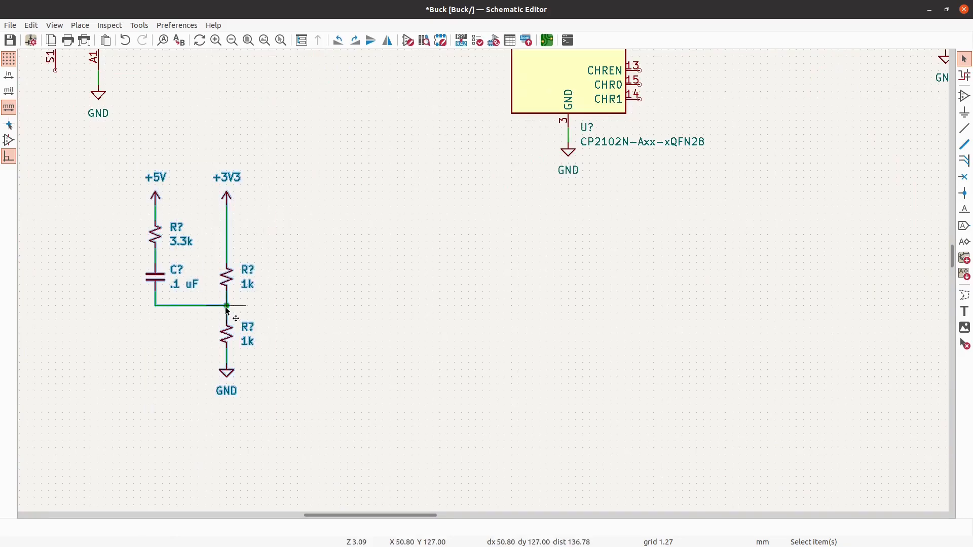
key(ctrl+v)
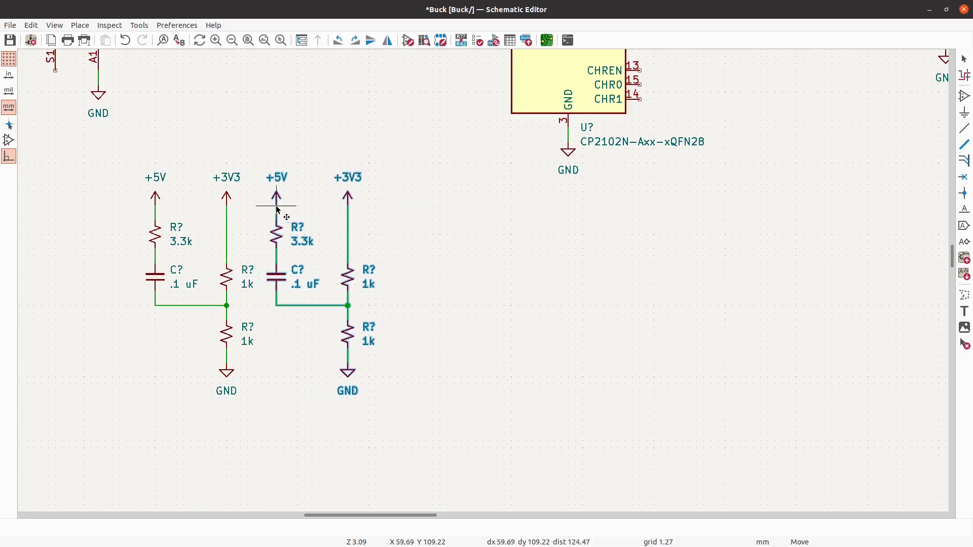
click(370, 210)
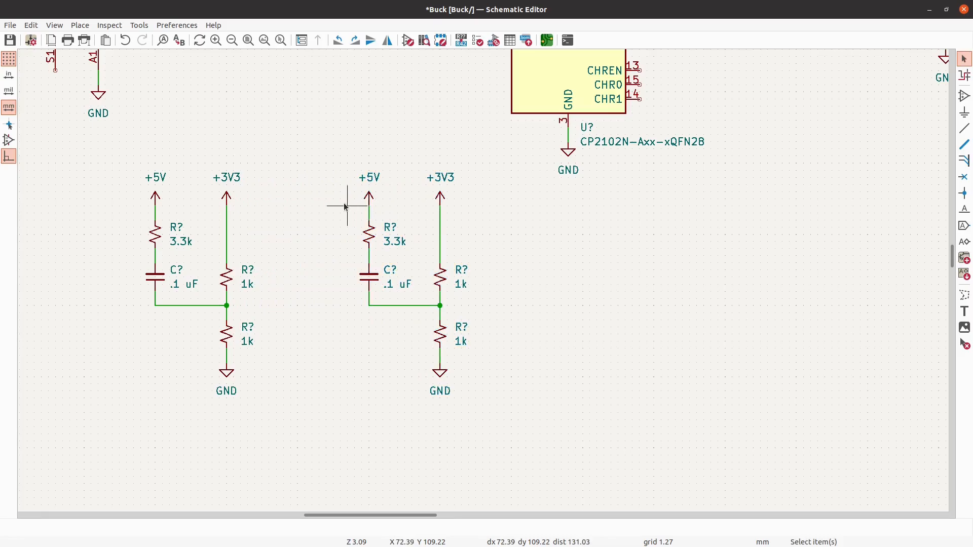
- Move the duplicate circuit's 3.3k resistor out of the +5V branch to below the horizontal wire, in line with the capacitor
drag(397, 255, 343, 215)
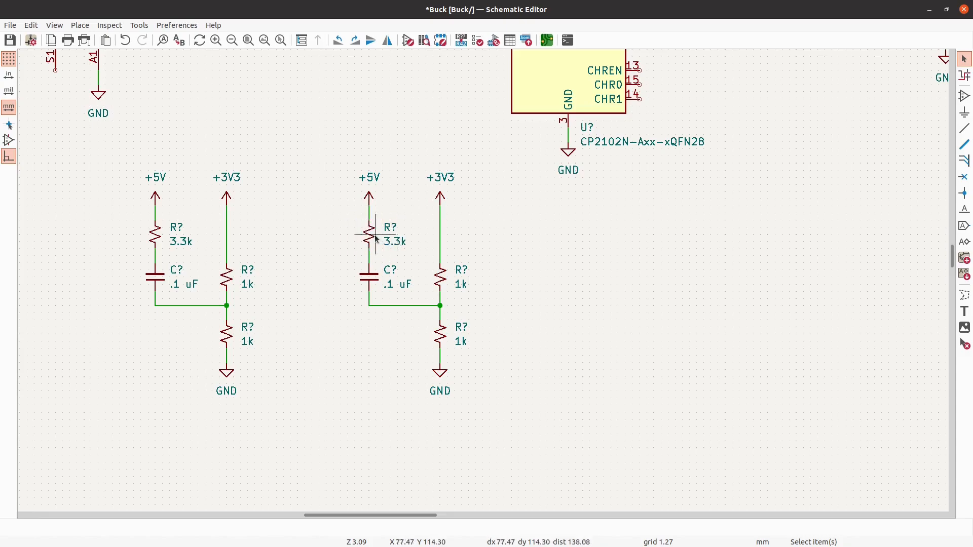
key(m)
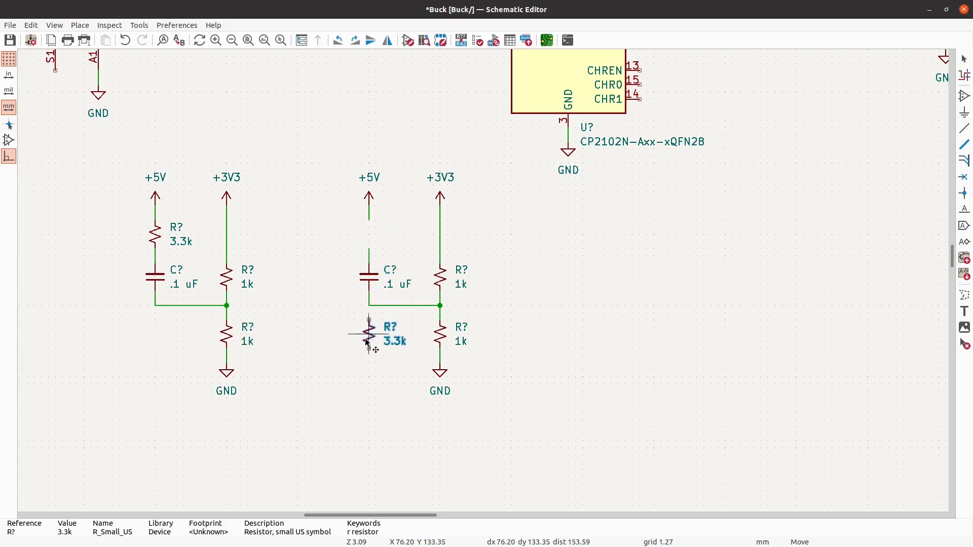
click(369, 335)
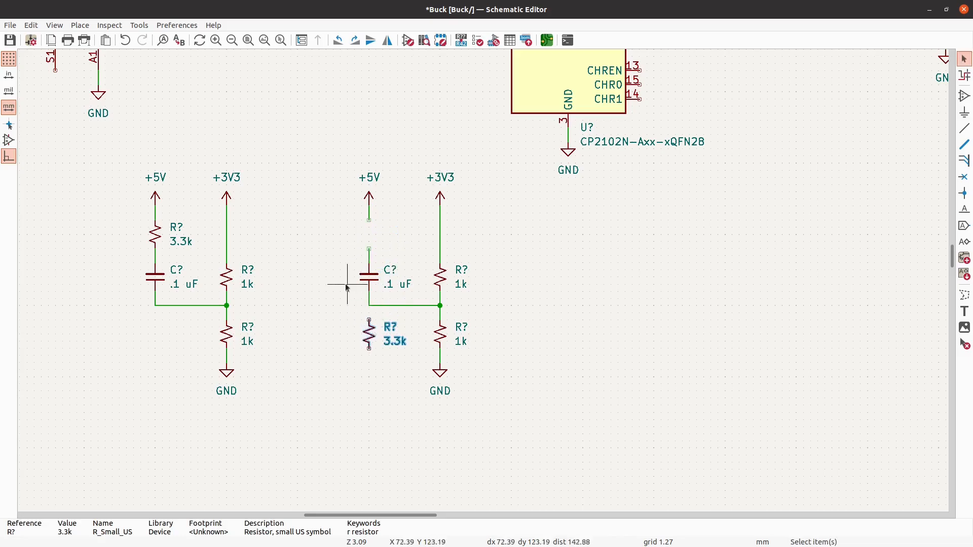
scroll(301, 274, down, 1)
scroll(269, 378, up, 2)
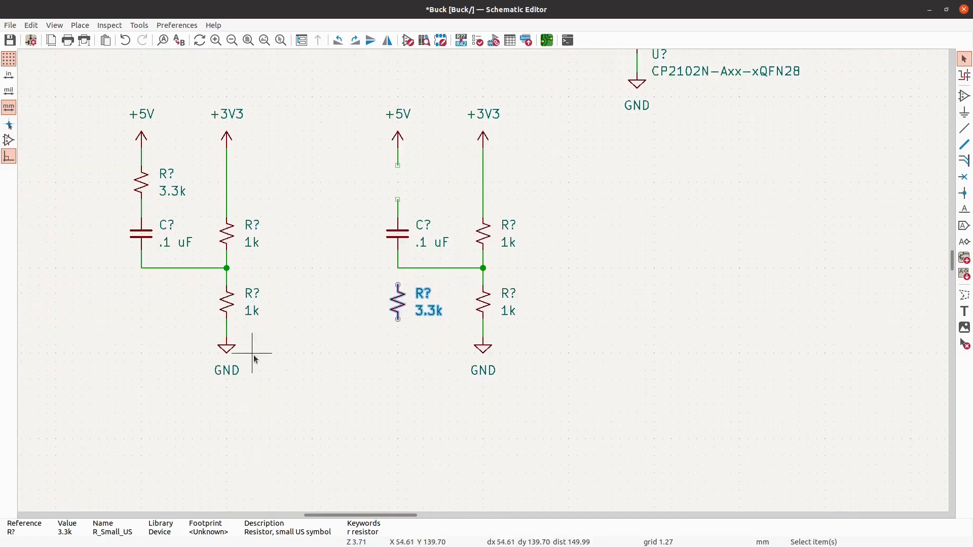
- Move the duplicate's .1 uF capacitor below the horizontal wire in line with +5V, and shift the 3.3k resistor down directly beneath it
click(398, 236)
key(m)
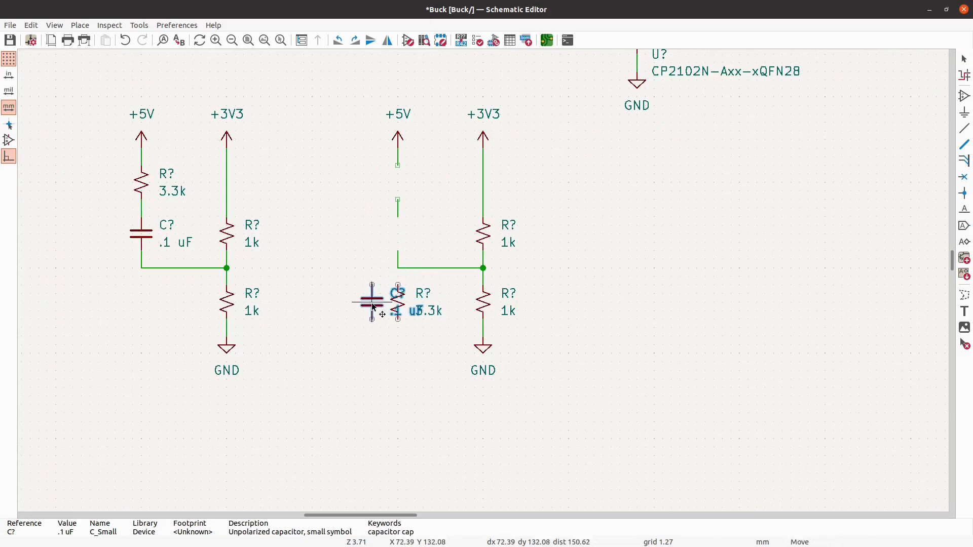
click(372, 307)
click(405, 305)
click(403, 305)
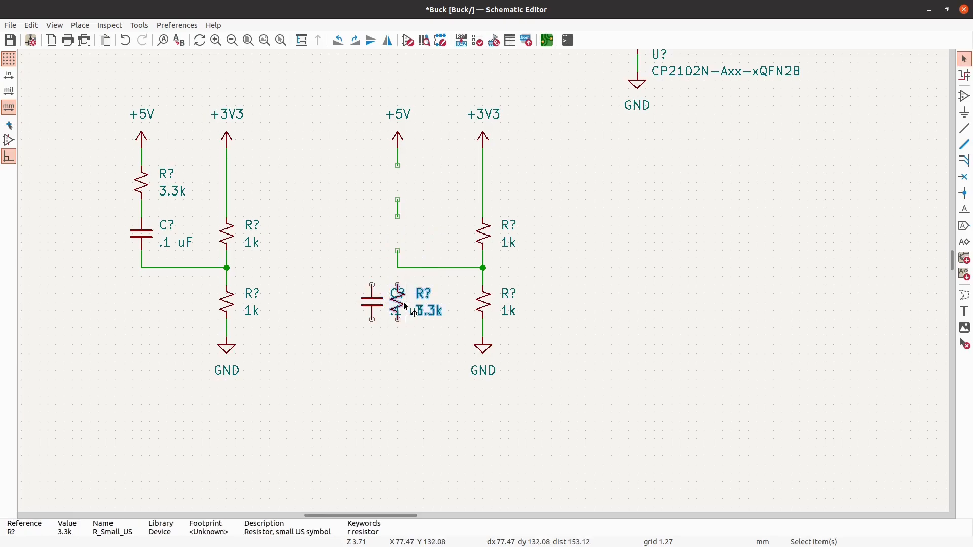
key(m)
click(397, 356)
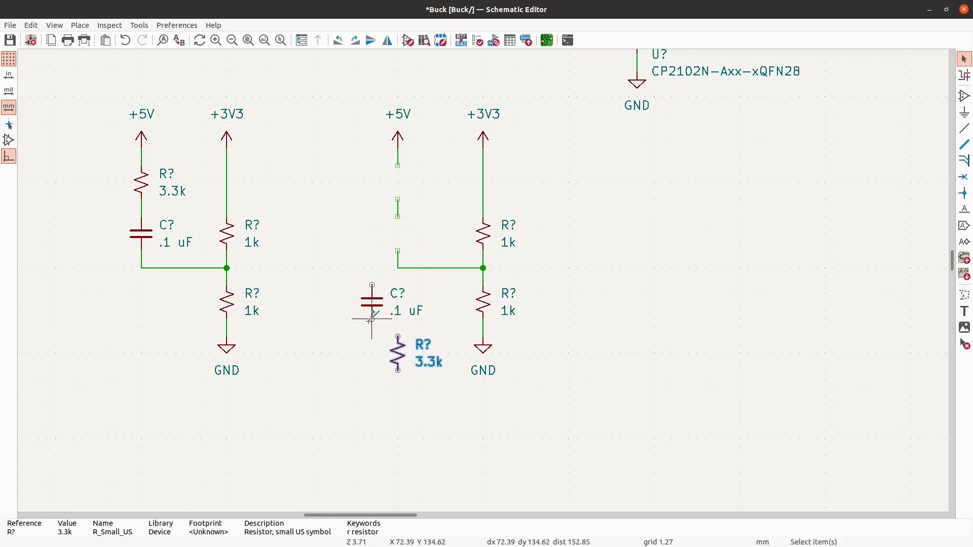
click(373, 302)
key(m)
click(398, 304)
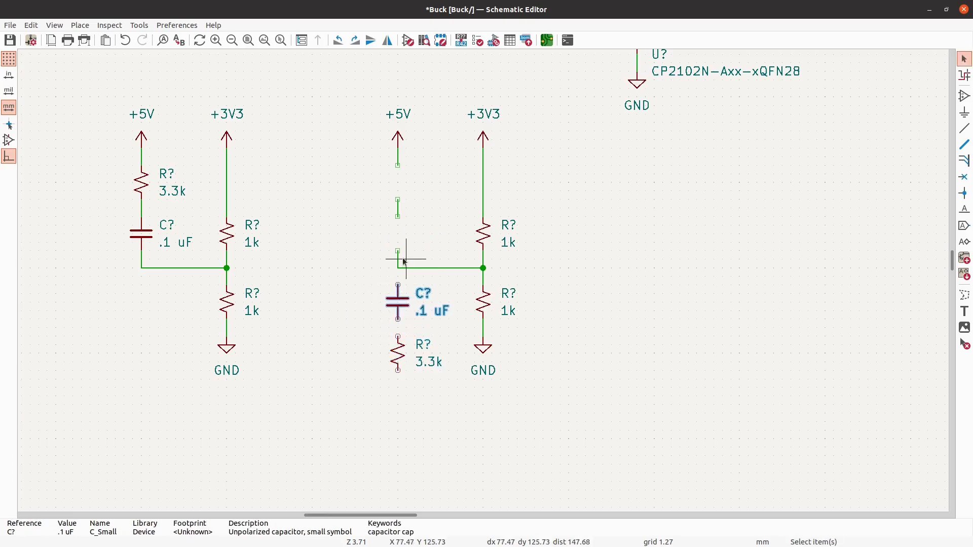
- Move the duplicate circuit's three leftover wire stubs down to connect the .1 uF capacitor and 3.3k resistor below the horizontal wire
click(399, 259)
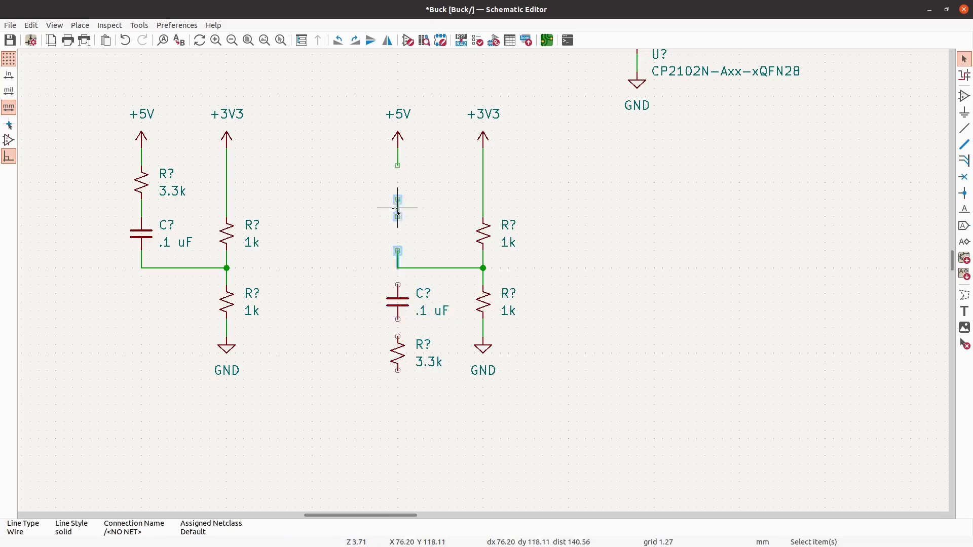
shift+click(398, 208)
shift+click(399, 156)
drag(390, 225, 400, 348)
- Shift the duplicate circuit's GND symbol down about 7.6 mm and place a copy of it beneath the 3.3k resistor
click(492, 404)
drag(519, 402, 484, 389)
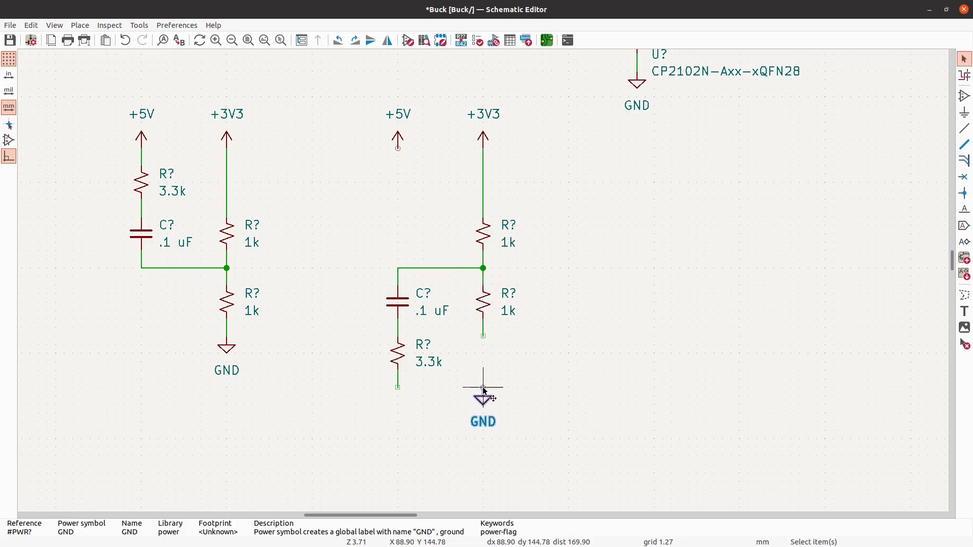
key(Escape)
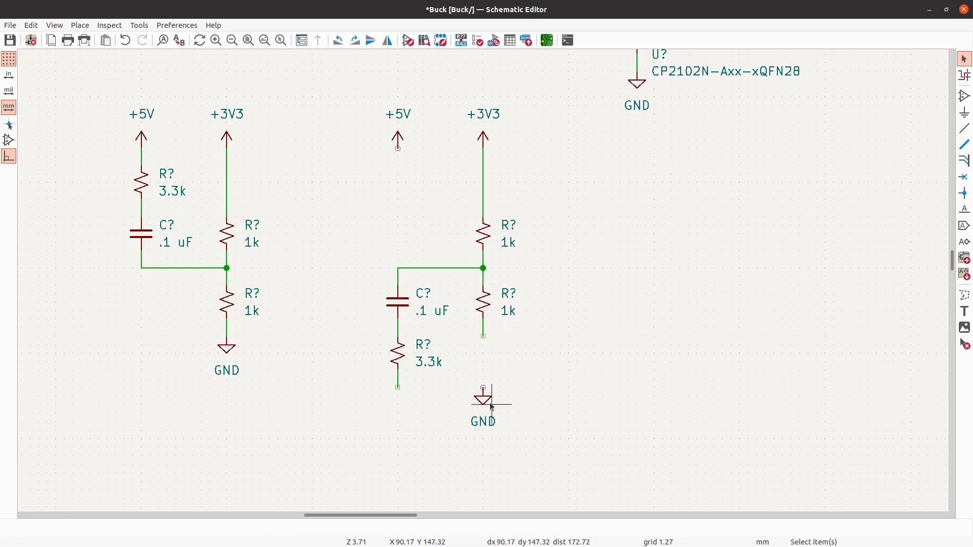
click(491, 405)
key(ctrl+d)
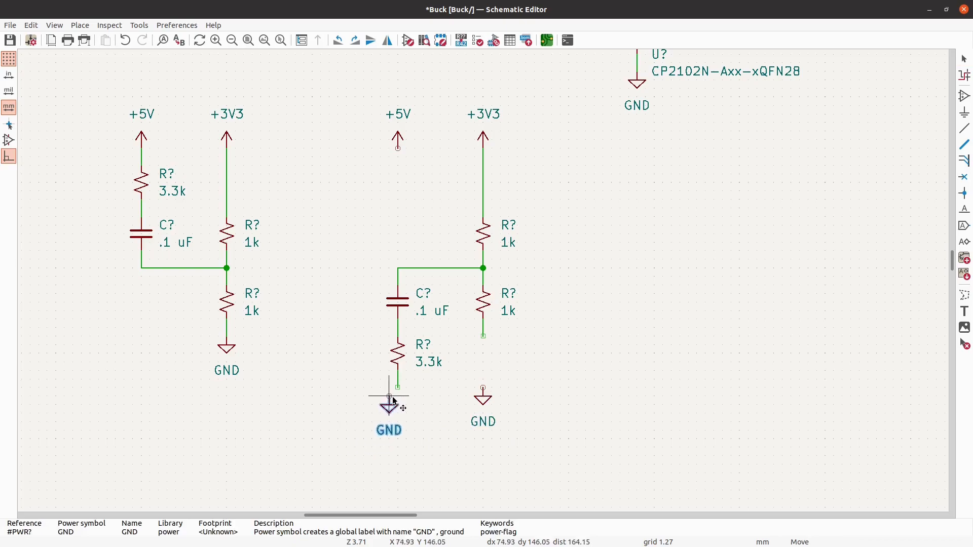
click(399, 401)
- Move the original circuit's GND symbol down about 7.6 mm, level with the duplicate's GND symbols
click(225, 355)
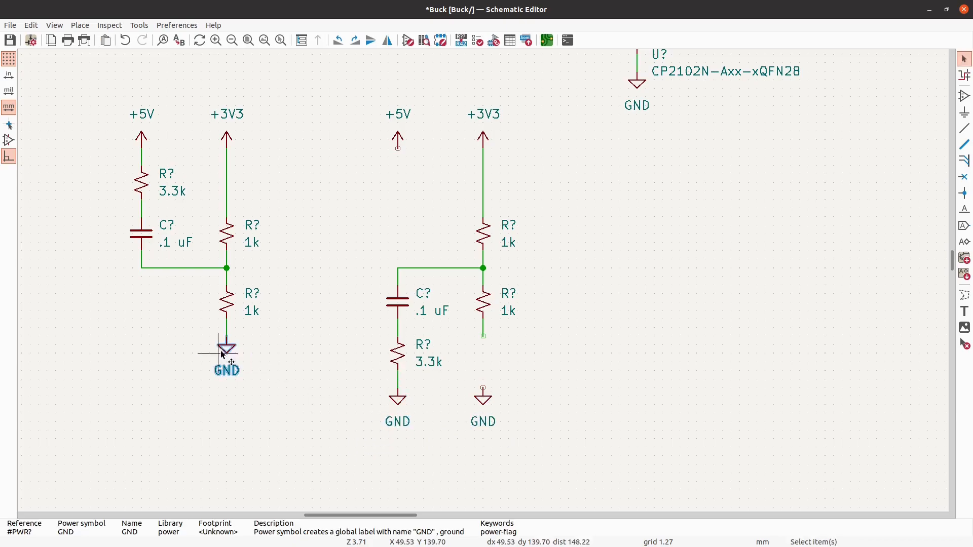
key(m)
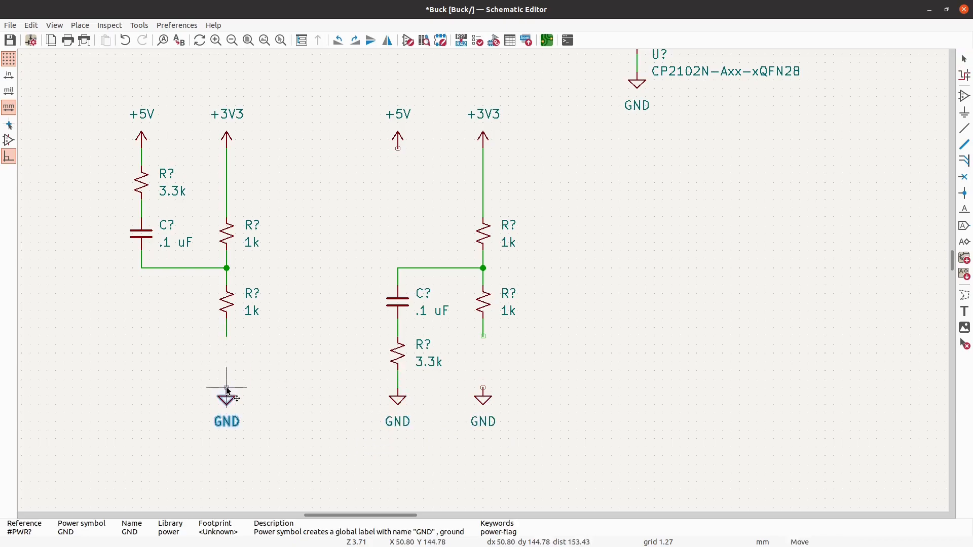
click(228, 391)
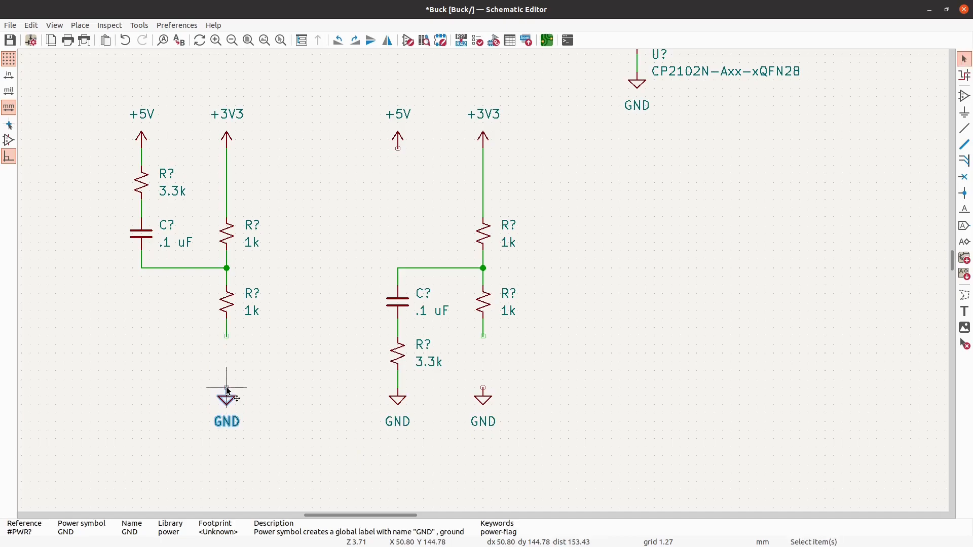
key(Escape)
- Wire the lower 1k resistor of both circuits down to the GND symbols below them
click(962, 134)
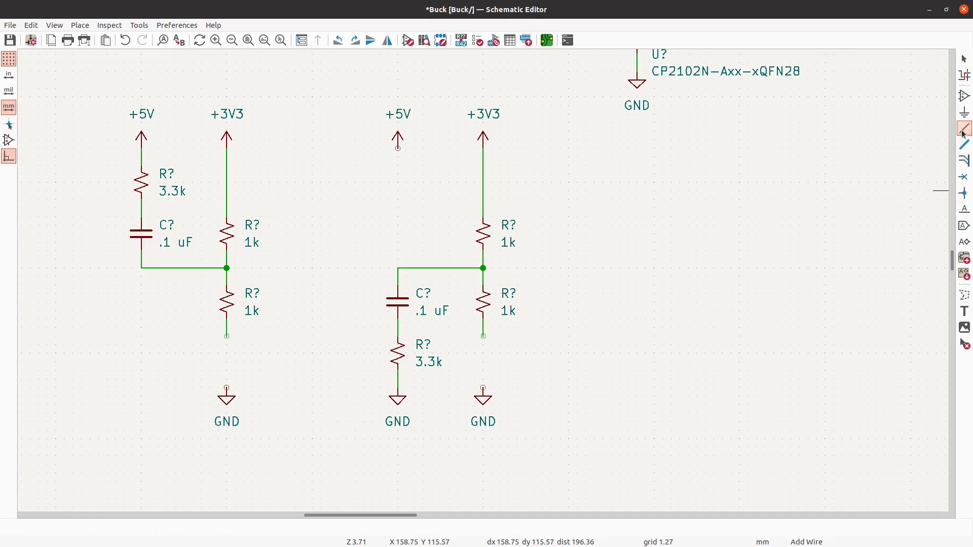
click(226, 336)
click(227, 389)
click(484, 336)
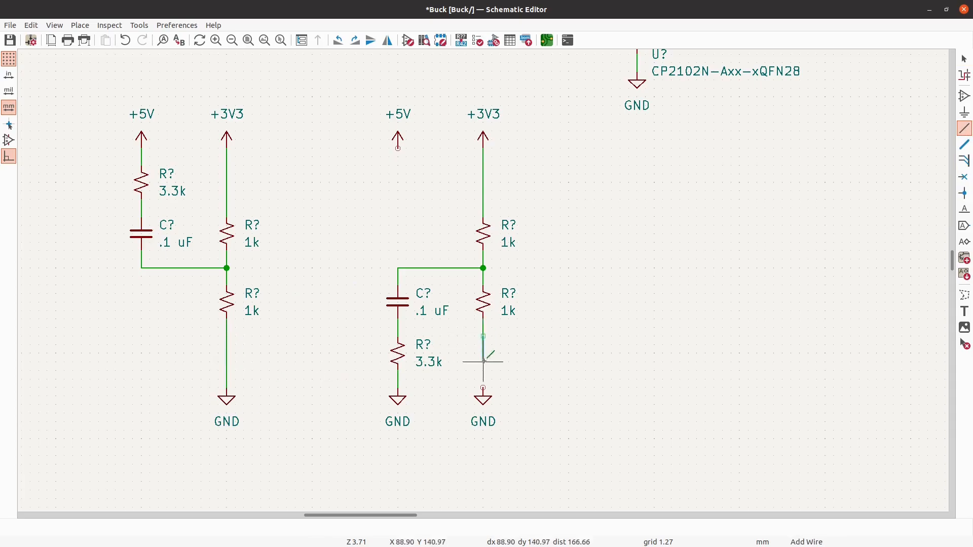
click(484, 388)
key(Escape)
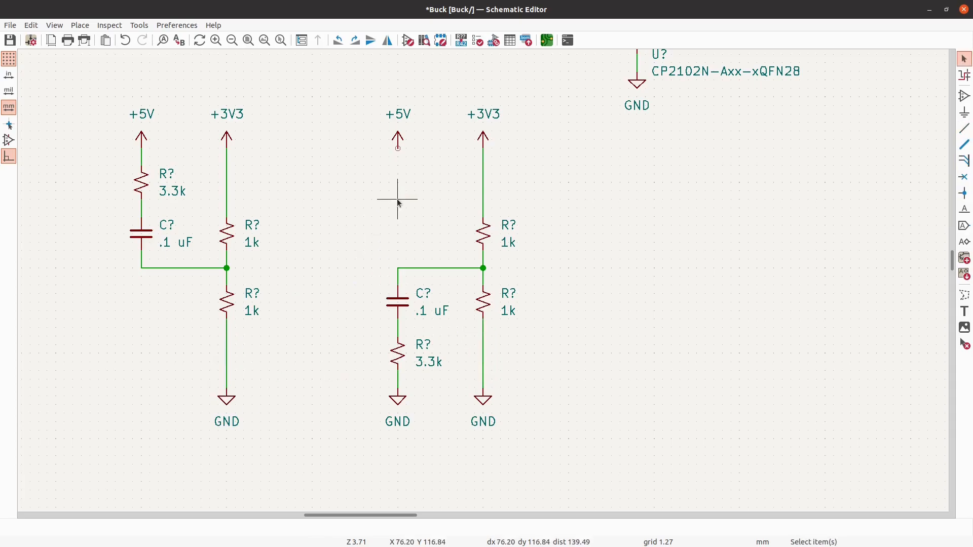
- Delete the unconnected +5V symbol from the duplicate circuit and save the schematic
click(376, 110)
key(Delete)
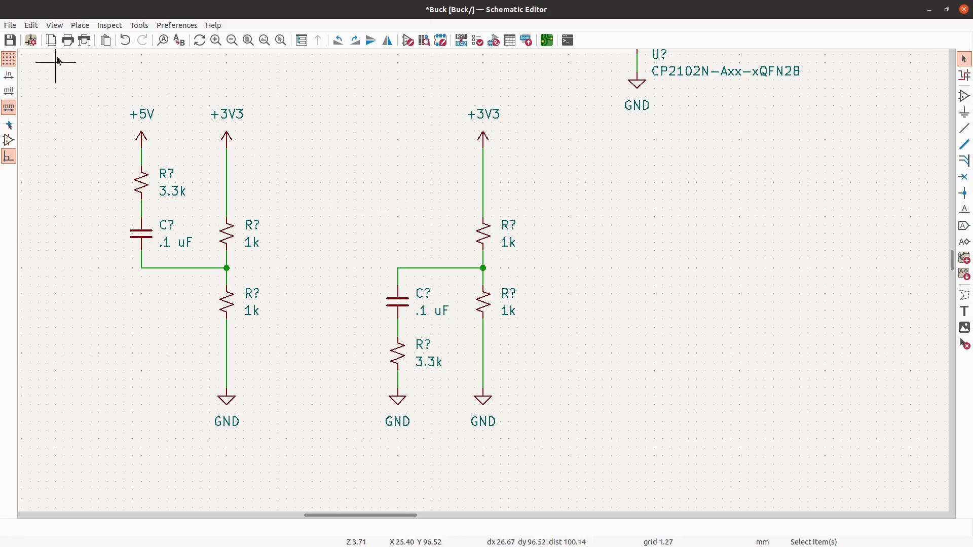
click(10, 40)
- Move the entire original +5V/+3V3 divider circuit about 12.7 mm to the left, away from the duplicate
scroll(255, 296, down, 3)
scroll(257, 294, down, 1)
scroll(545, 275, up, 3)
scroll(476, 280, down, 2)
scroll(159, 306, up, 3)
scroll(204, 292, up, 3)
scroll(402, 317, down, 2)
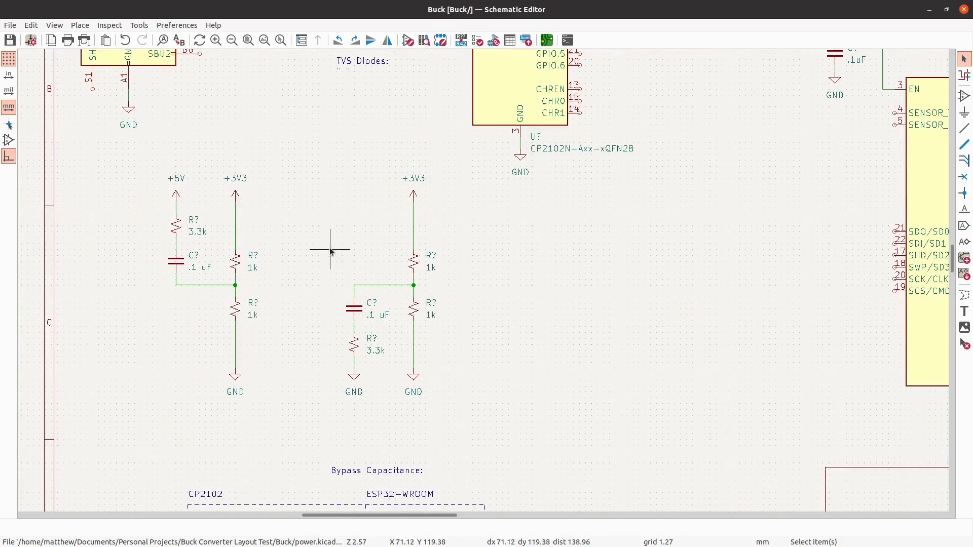
drag(287, 411, 131, 152)
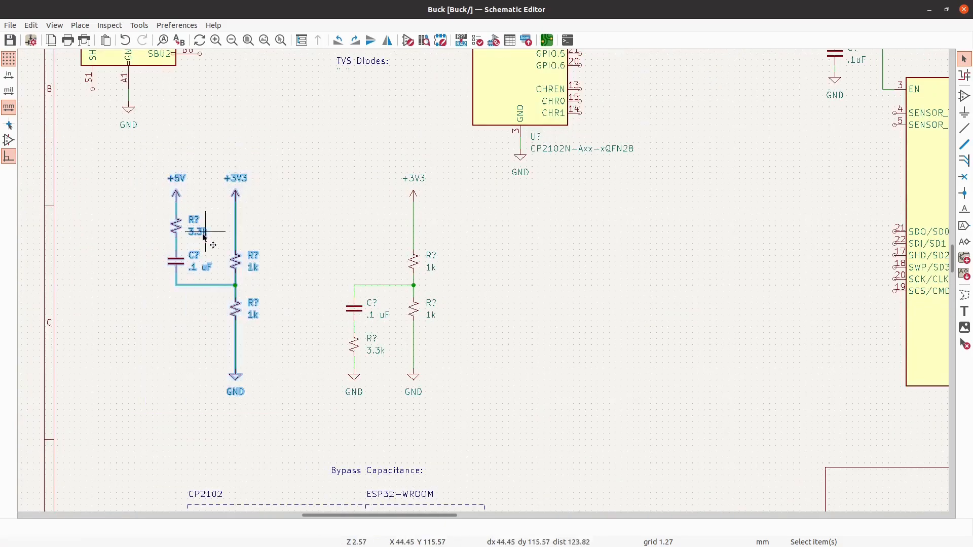
drag(172, 254, 109, 254)
- Draw a horizontal output wire about 12.7 mm long to the right of each divider's midpoint junction
scroll(25, 203, down, 4)
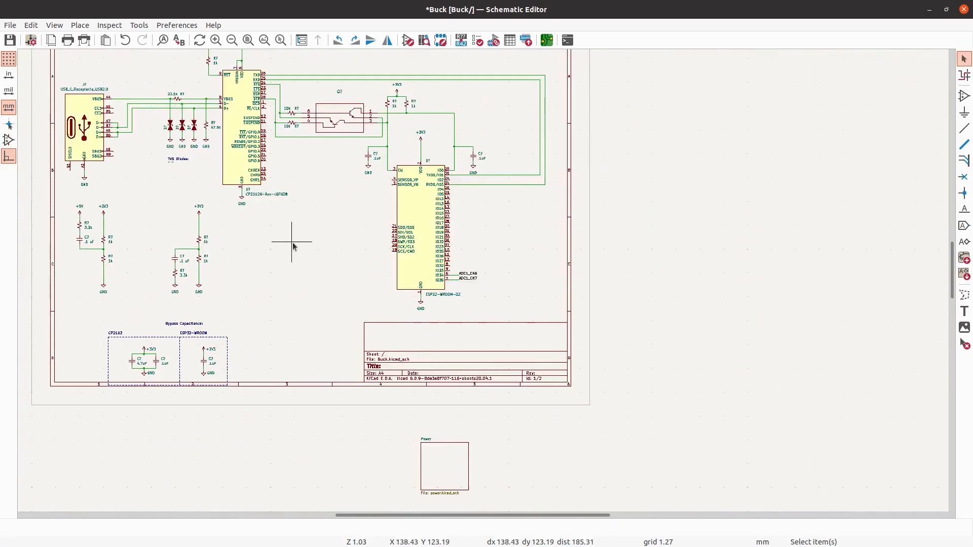
scroll(304, 273, down, 2)
scroll(280, 155, up, 2)
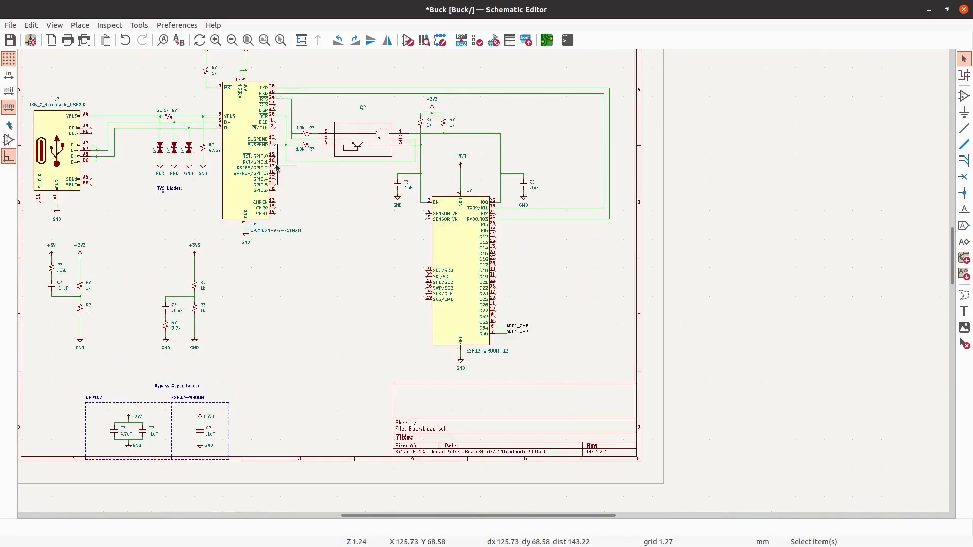
scroll(495, 301, up, 3)
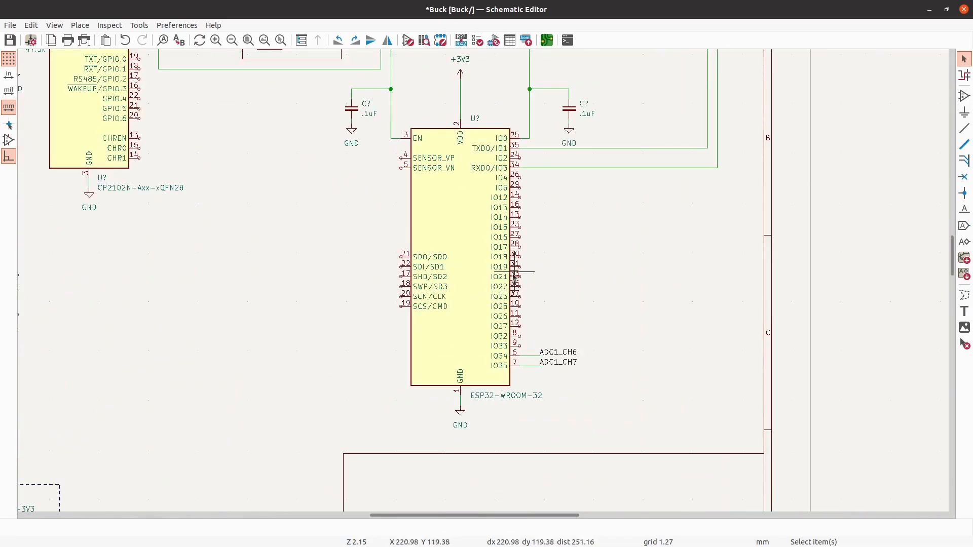
scroll(494, 208, down, 2)
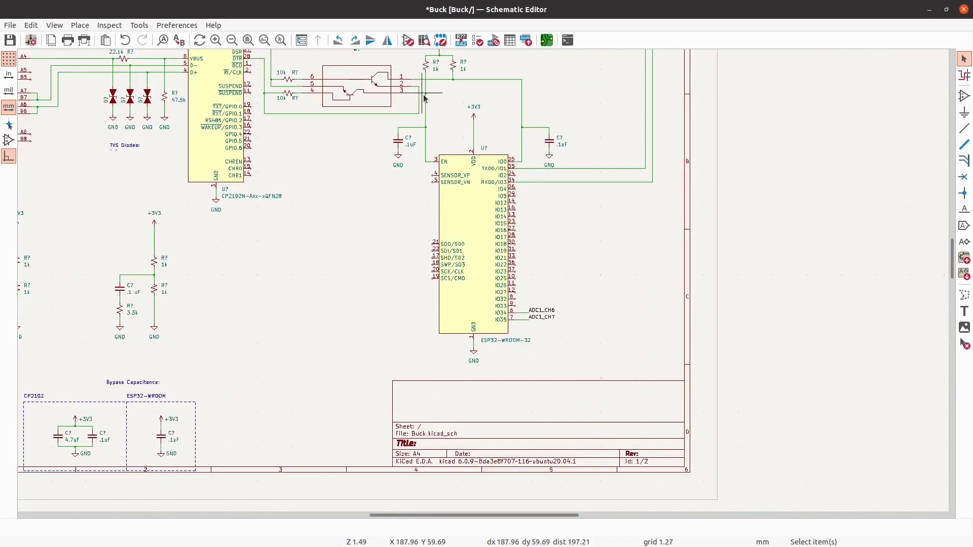
scroll(213, 256, up, 6)
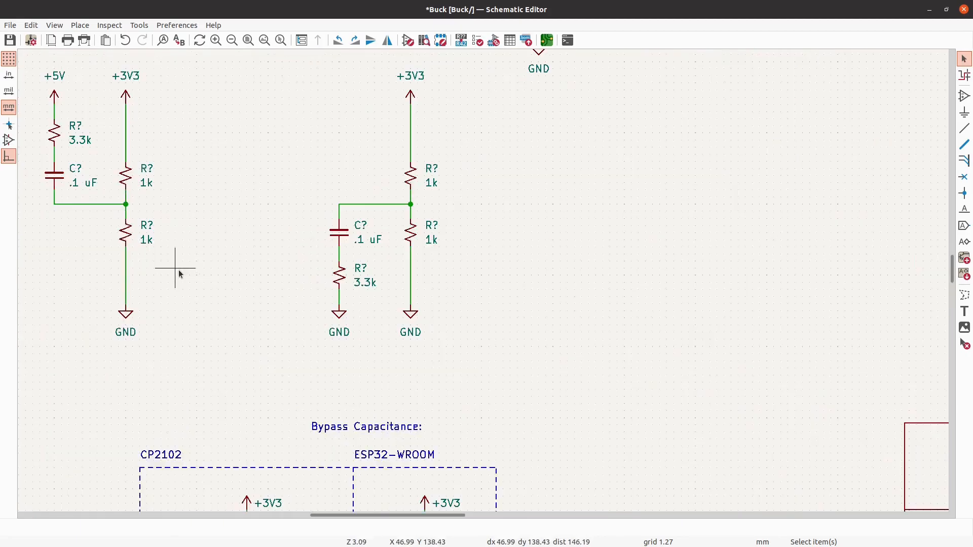
click(965, 129)
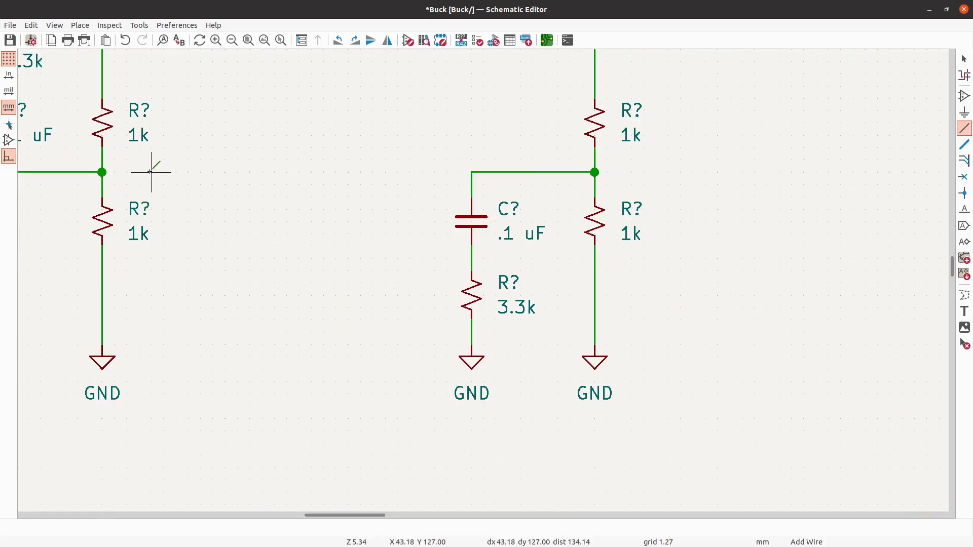
click(226, 172)
click(102, 172)
click(718, 172)
click(595, 172)
key(Escape)
- Add the net label ADC1_CH6 to the end of the +5V/+3V3 divider's output wire
scroll(509, 204, down, 5)
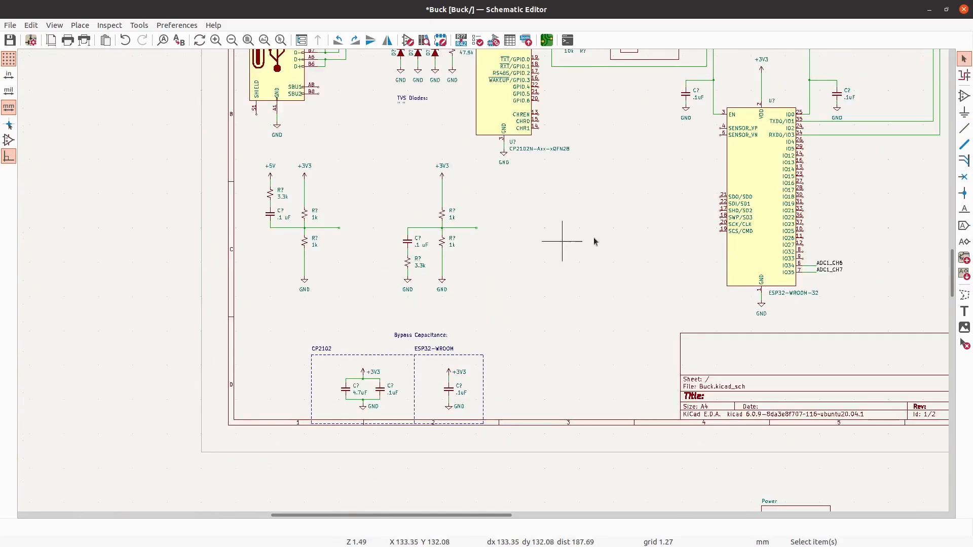
click(965, 209)
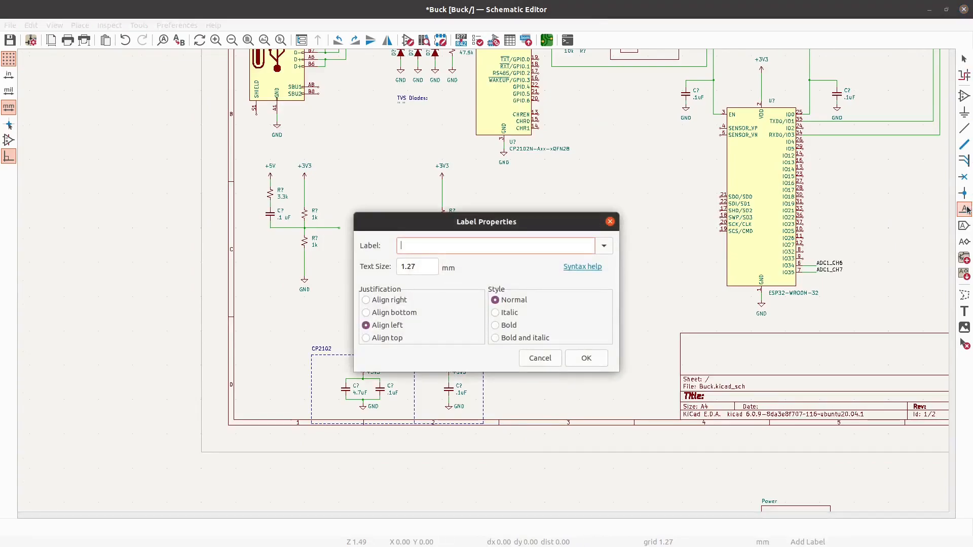
text(ADC1_CH6)
click(602, 362)
scroll(340, 229, up, 4)
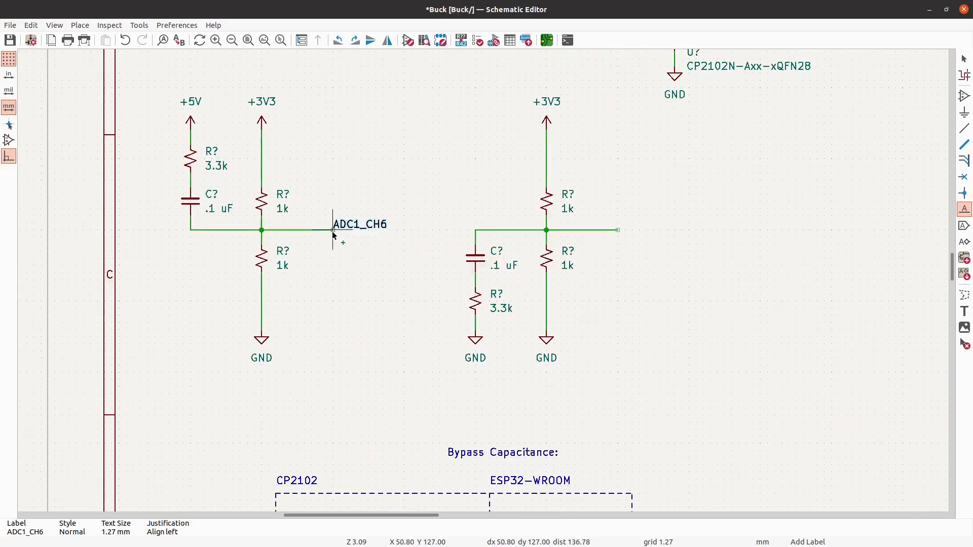
click(332, 231)
scroll(184, 260, down, 4)
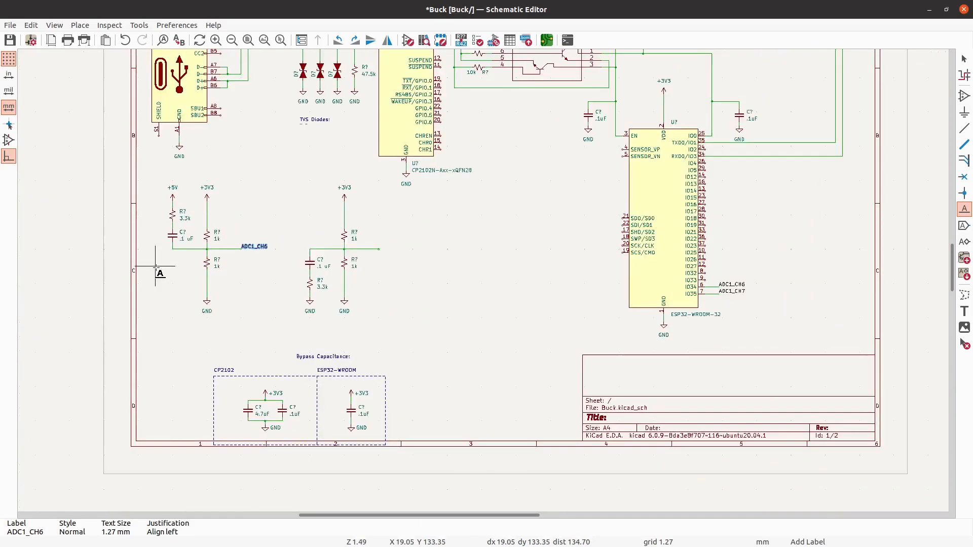
scroll(190, 270, up, 2)
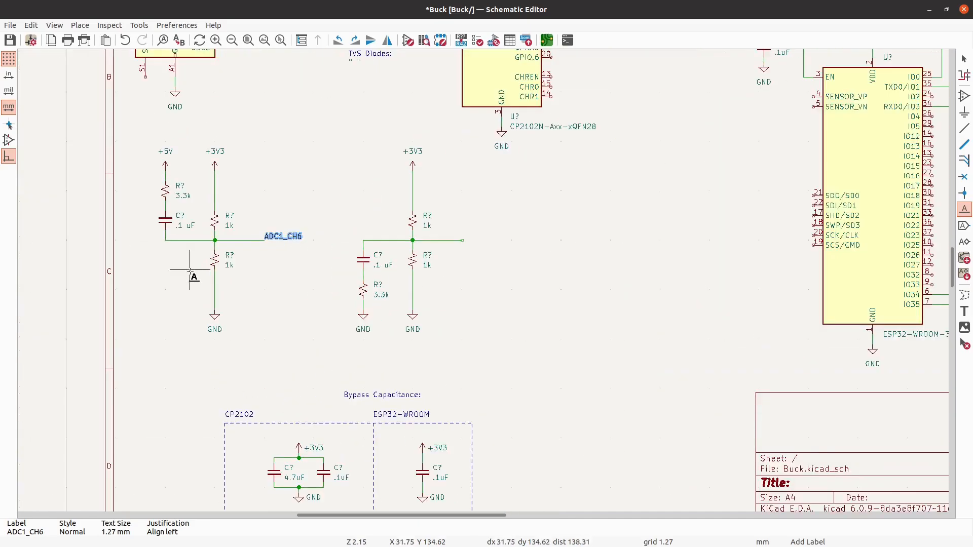
scroll(190, 270, down, 2)
scroll(401, 268, up, 3)
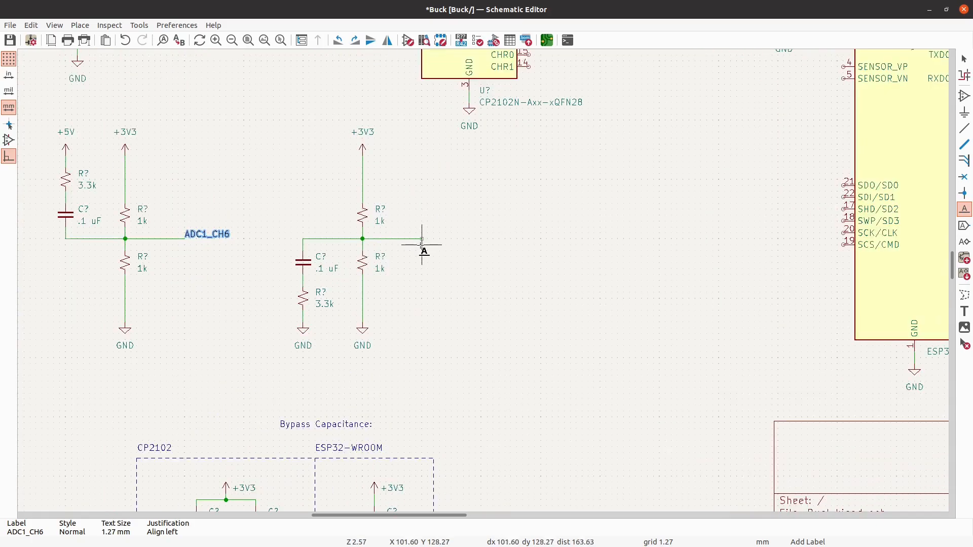
click(421, 239)
text(ADC2)
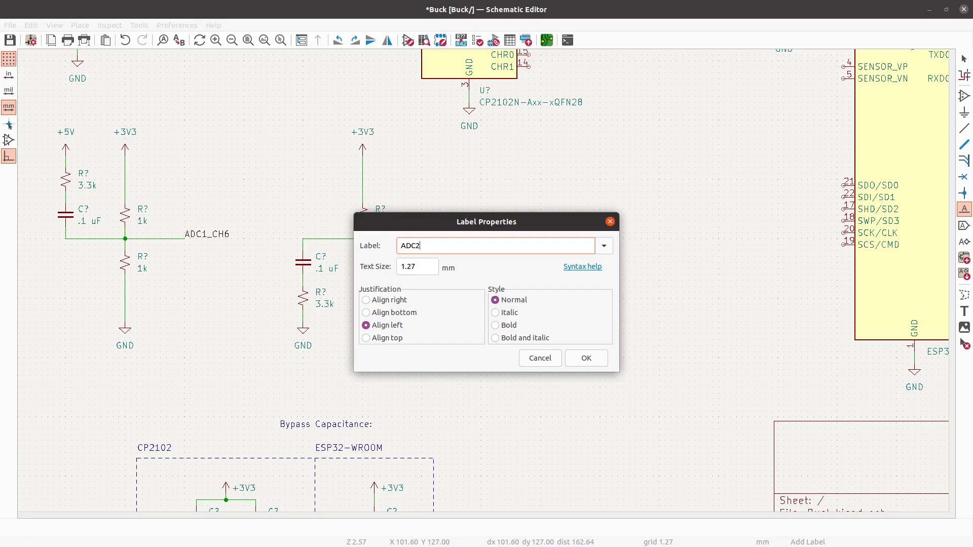
key(BackSpace)
key(Escape)
- Add the net label ADC1_CH7 to the end of the second divider's output wire and save the schematic
scroll(325, 254, down, 3)
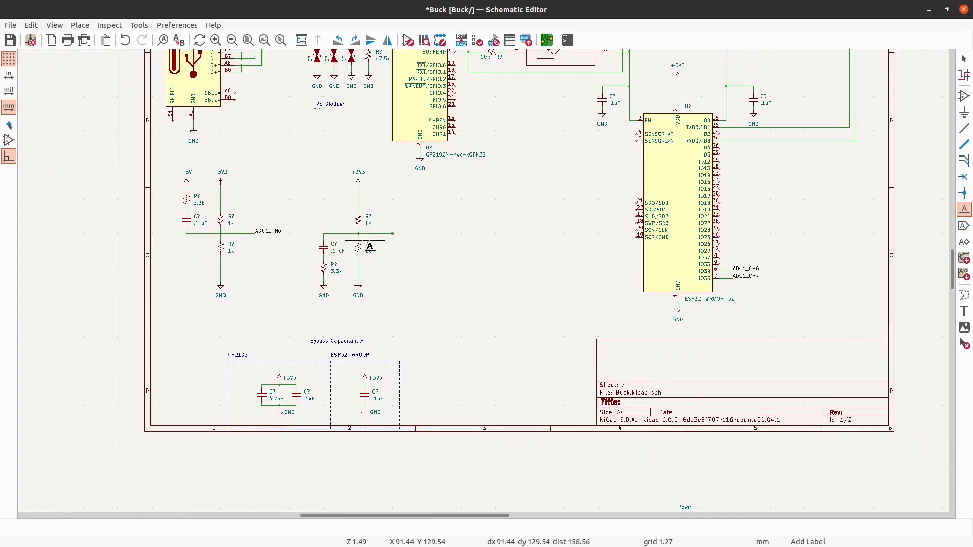
scroll(385, 245, up, 3)
click(412, 229)
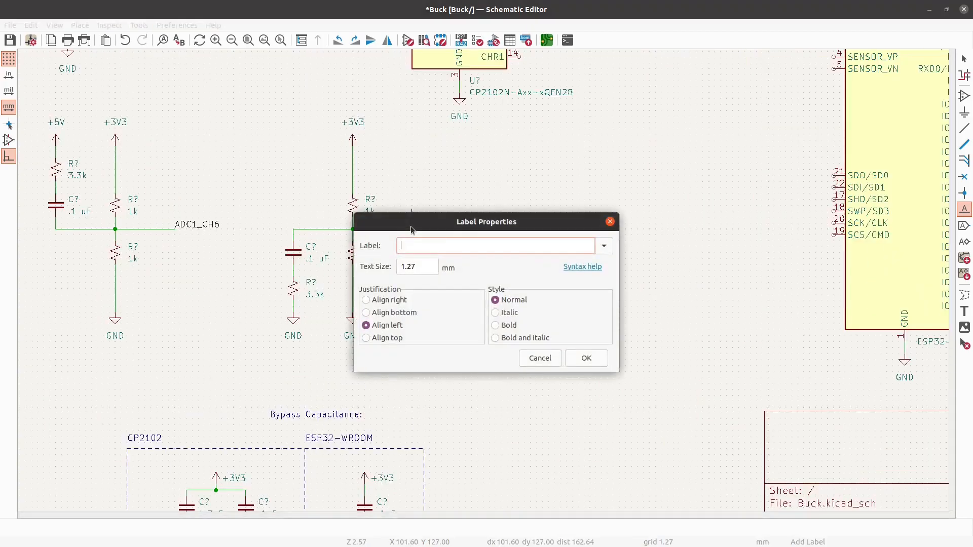
text(ADC1_CH7)
key(Return)
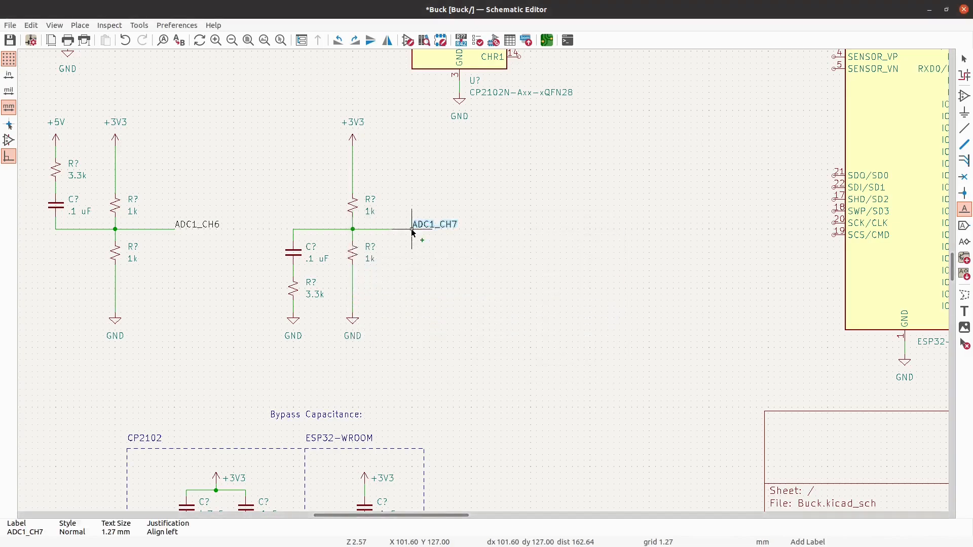
click(415, 229)
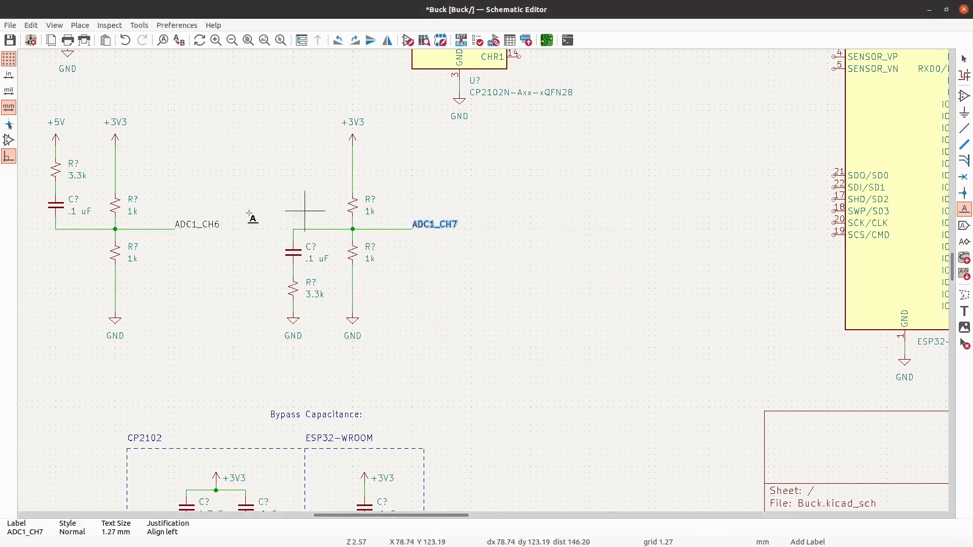
scroll(217, 224, down, 2)
key(Escape)
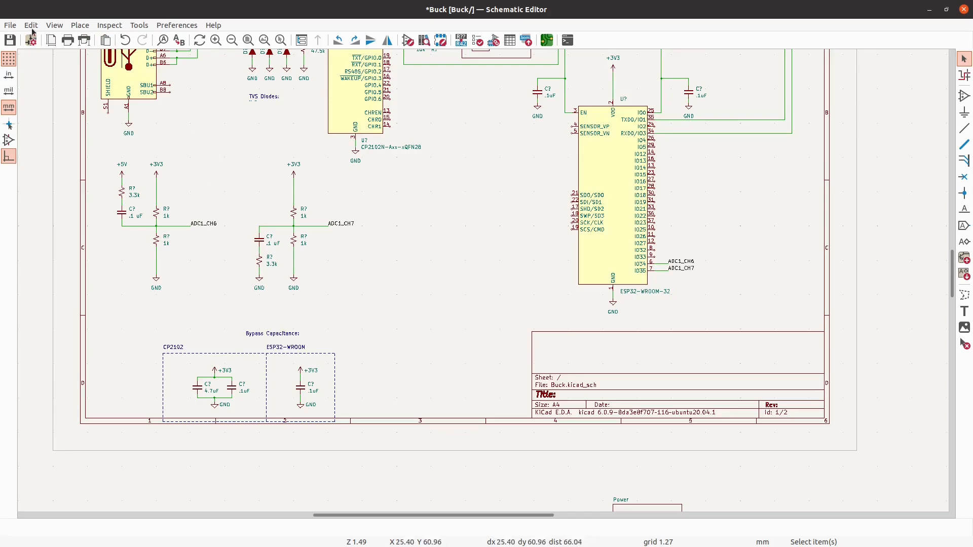
click(10, 40)
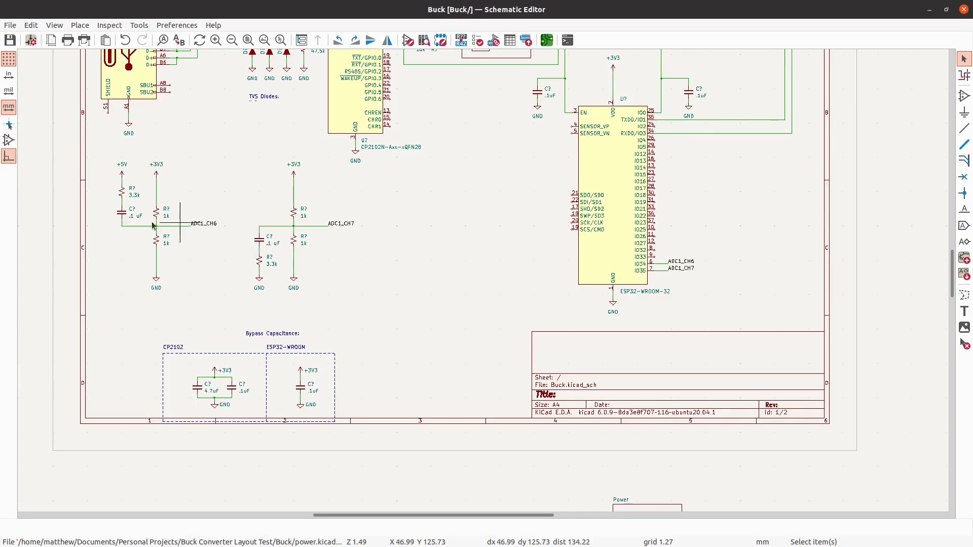
- Try to move the +5V resistor-capacitor branch farther left from the ADC1_CH6 divider
drag(140, 251, 91, 137)
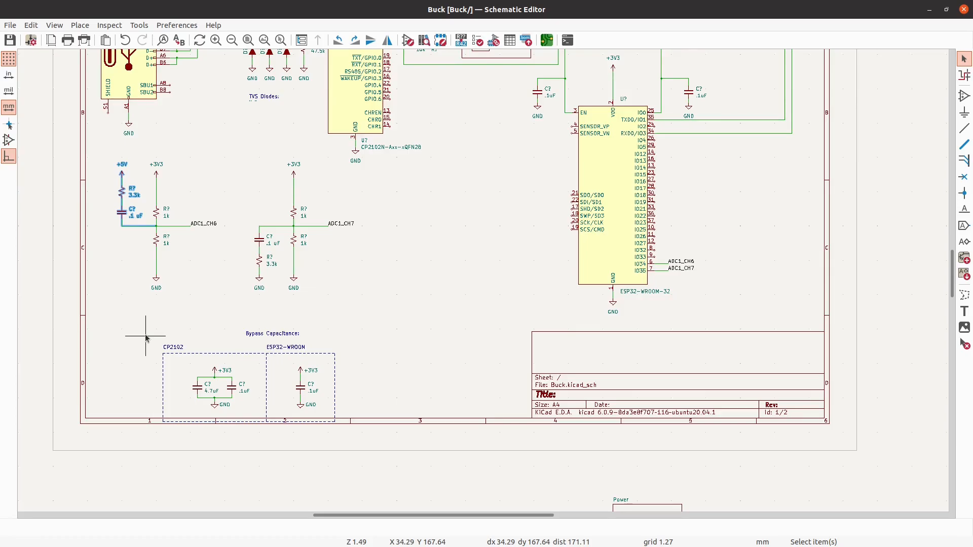
key(m)
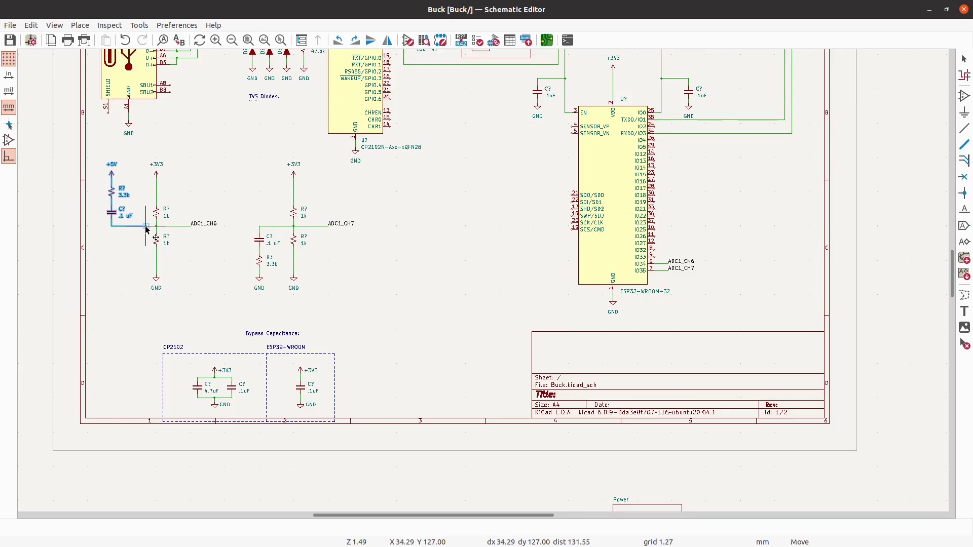
click(156, 229)
key(Escape)
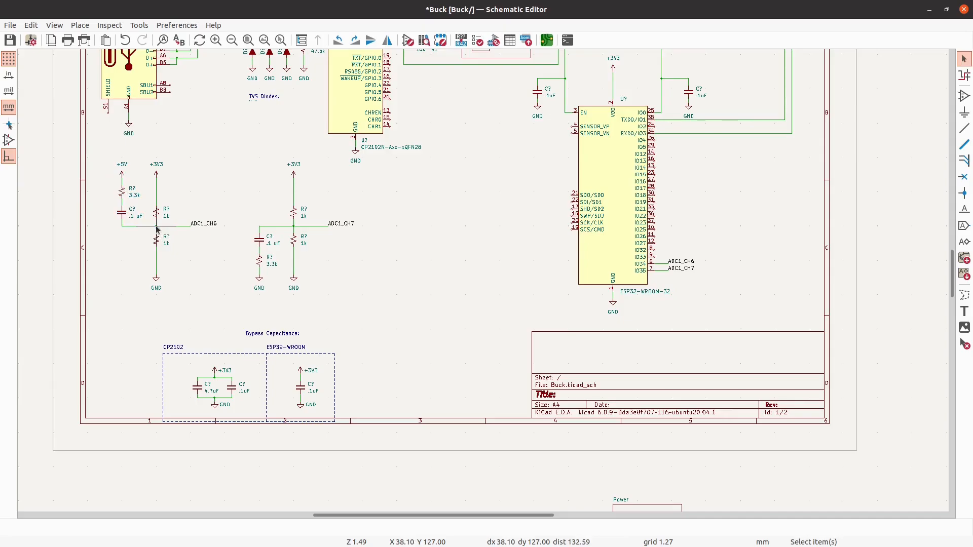
- Set the values of the capacitor and resistor in the +5V branch of the ADC1_CH6 divider to DNP
scroll(157, 228, up, 3)
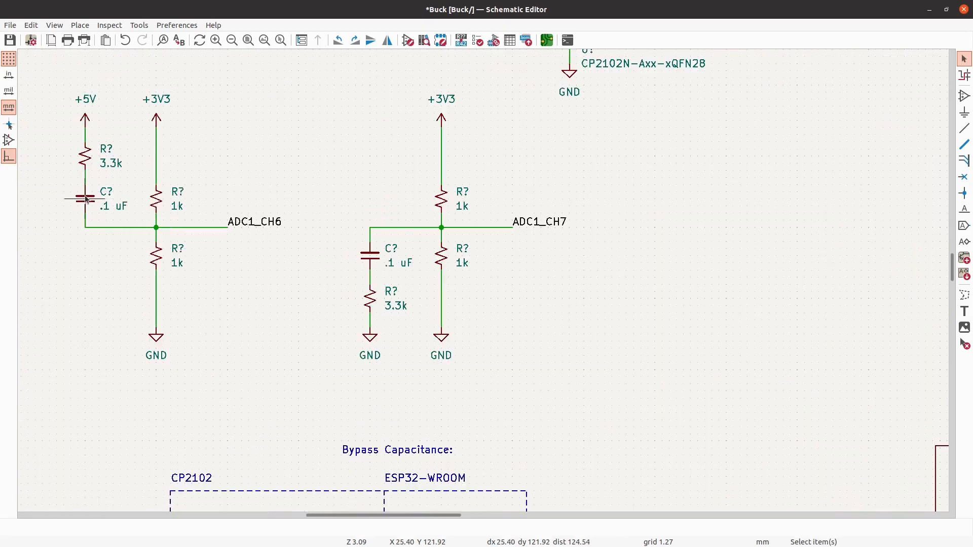
text(v)
text(DNP)
key(Return)
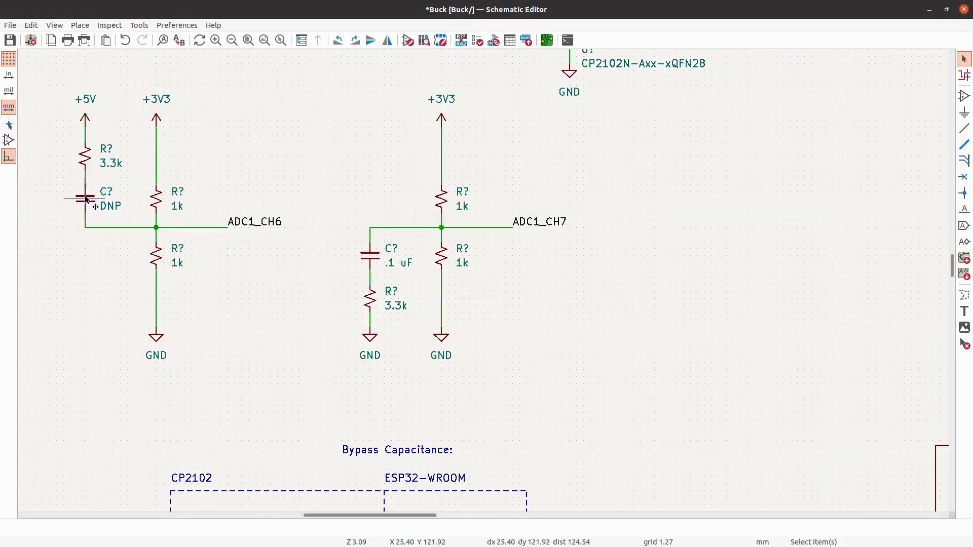
text(vDNP)
key(Return)
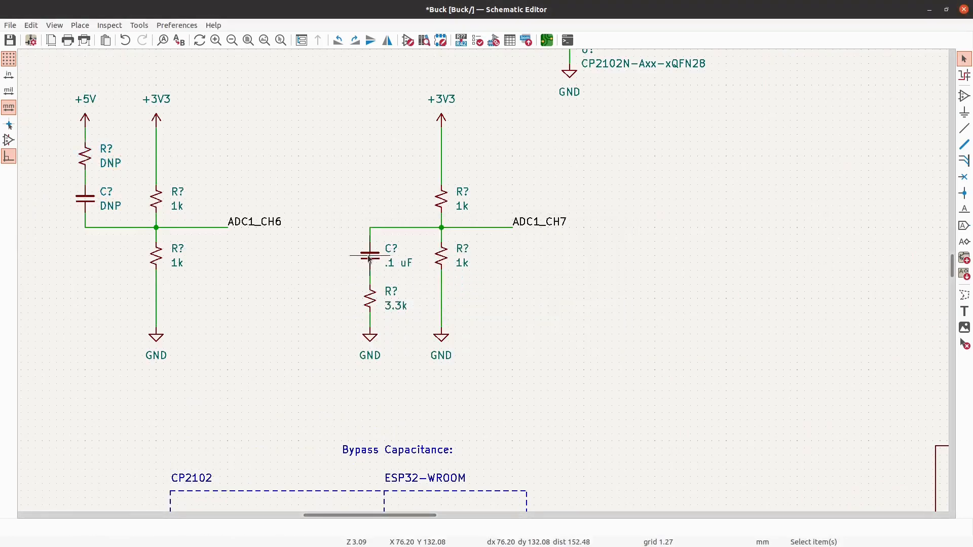
- Set the values of the capacitor and resistor in the grounded branch of the ADC1_CH7 divider to DNP
text(vDNP)
key(Return)
text(vDNP)
key(Return)
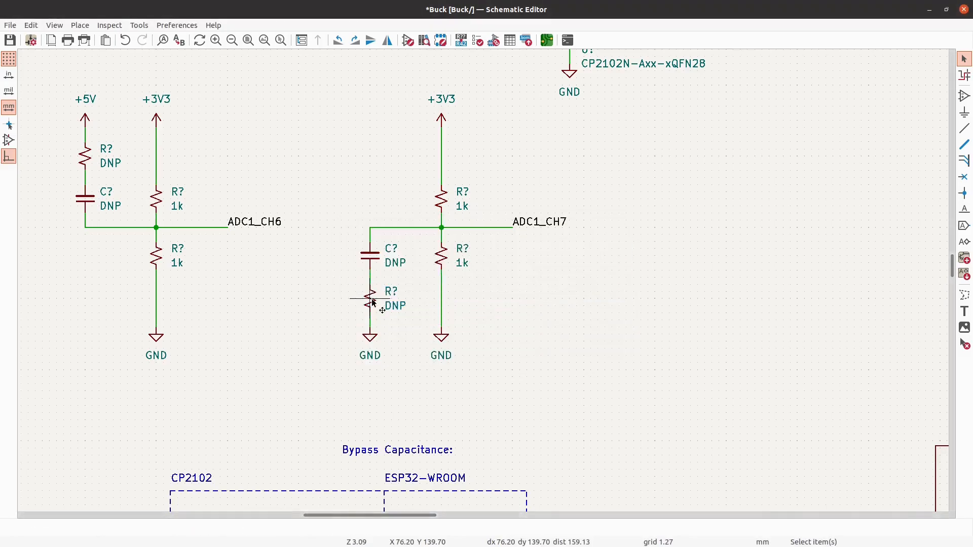
- Place an R_Small_US resistor vertically in the empty area between the ADC1_CH7 divider and the ESP32-WROOM-32
scroll(373, 303, down, 3)
scroll(374, 257, up, 1)
scroll(375, 260, down, 1)
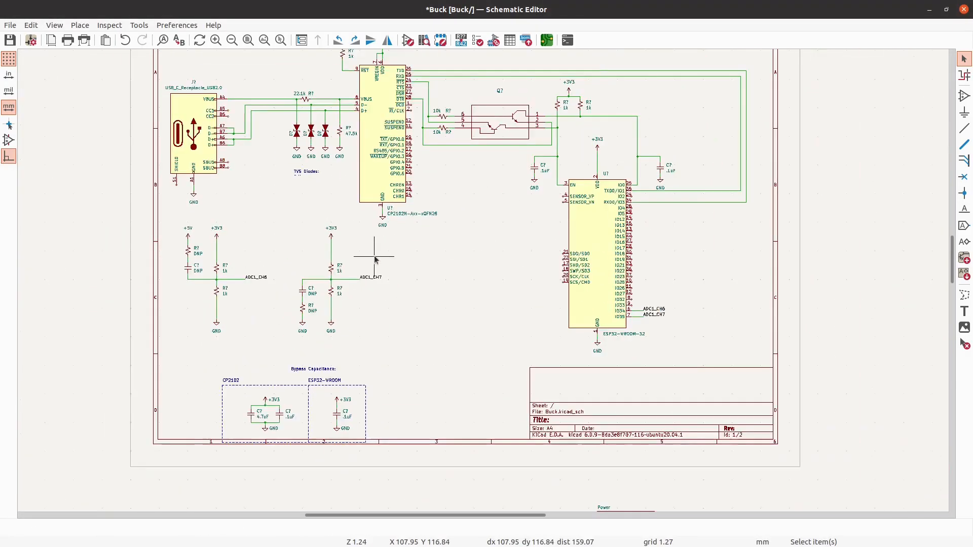
scroll(791, 190, up, 1)
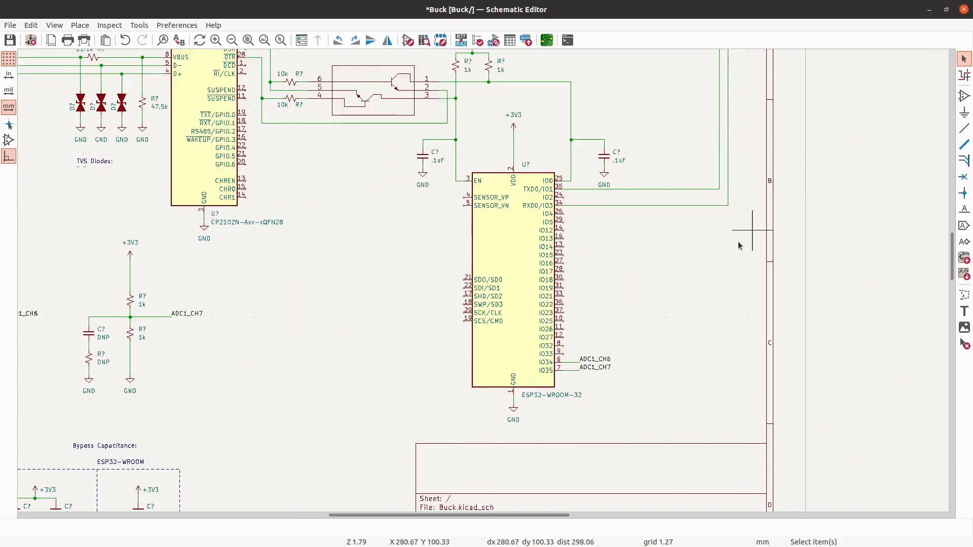
scroll(747, 237, up, 2)
scroll(717, 228, down, 1)
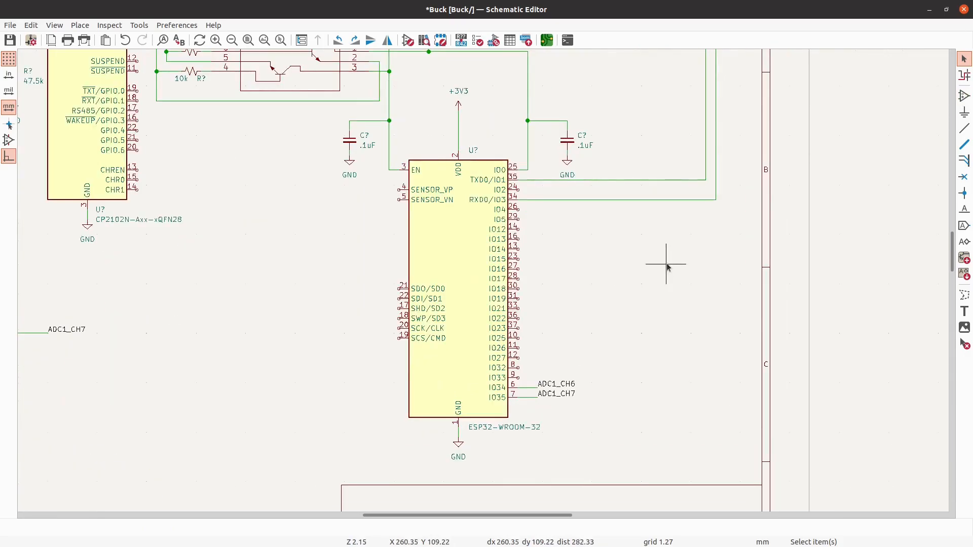
click(966, 95)
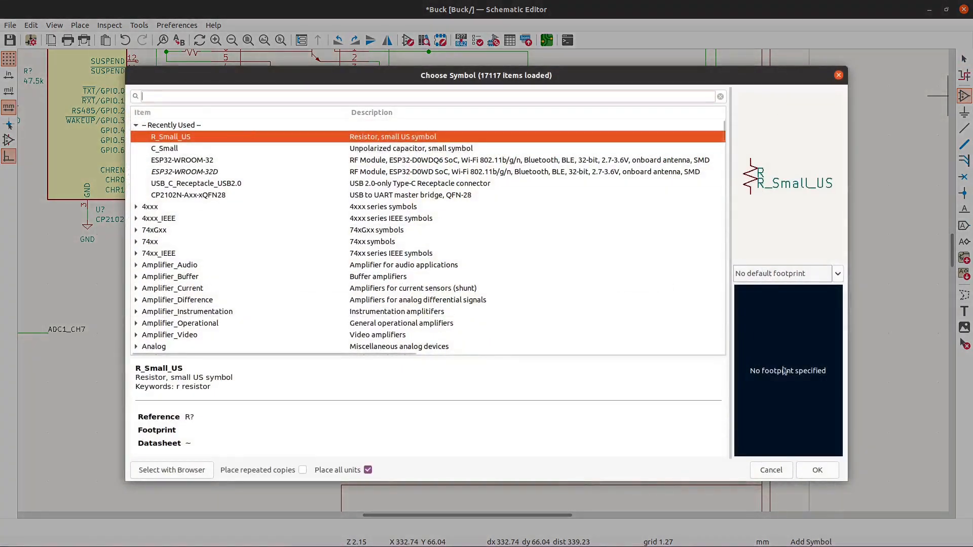
click(818, 470)
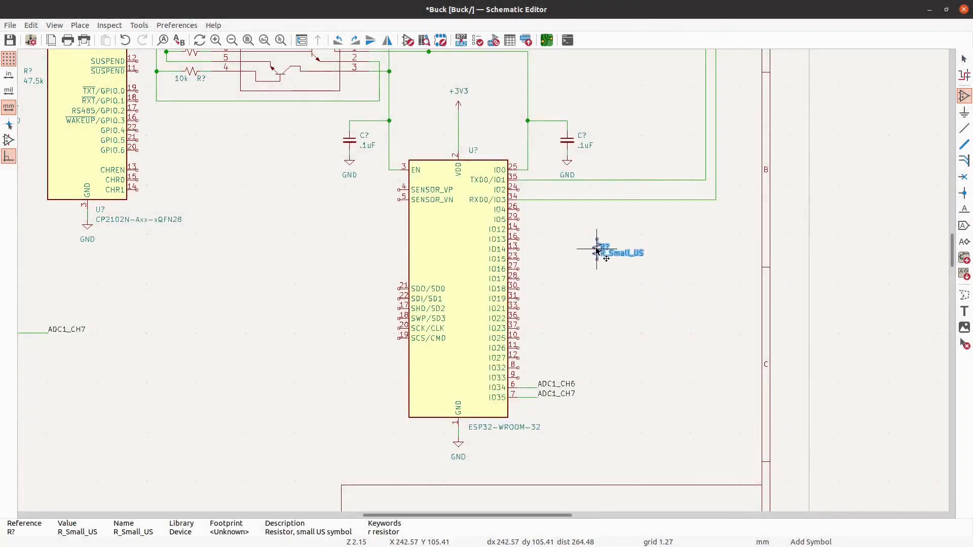
scroll(599, 250, up, 1)
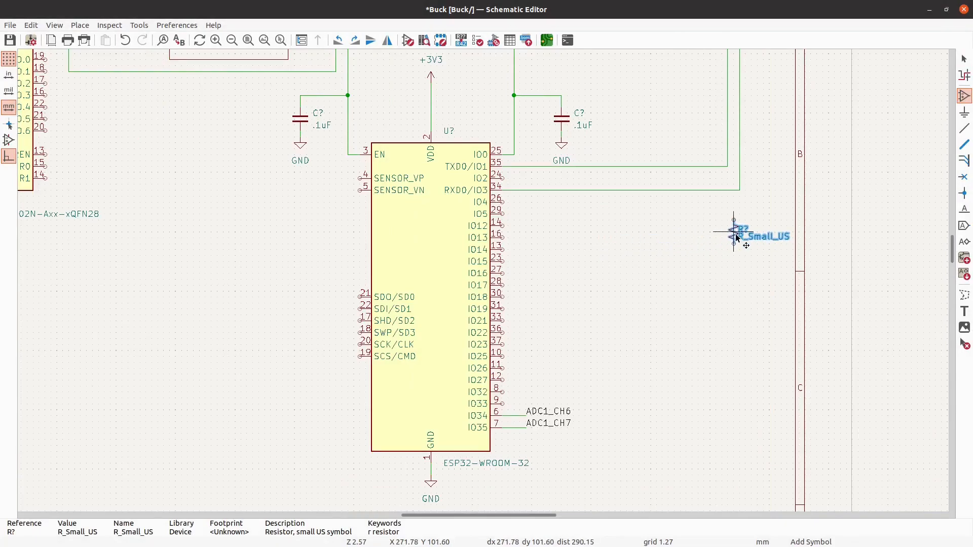
scroll(736, 240, down, 1)
scroll(736, 239, down, 2)
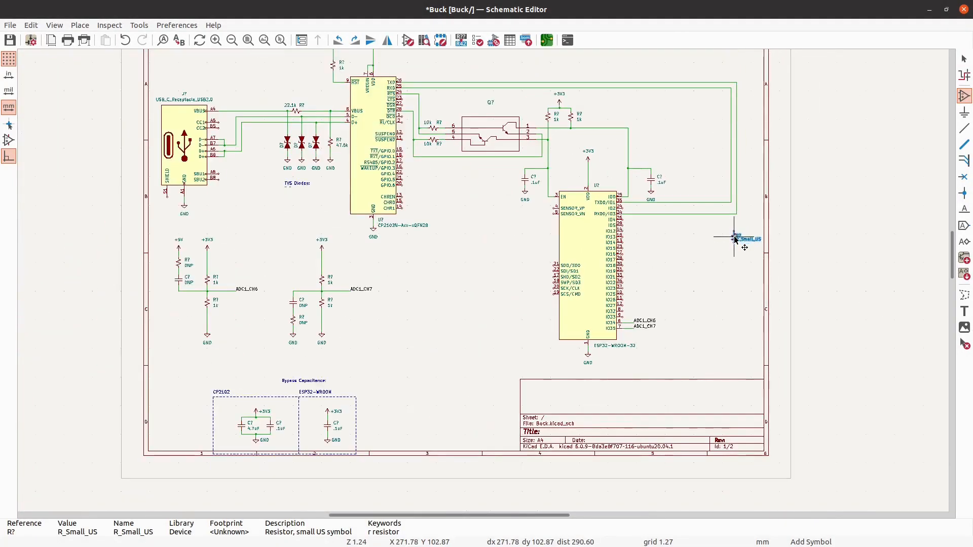
scroll(736, 239, up, 1)
scroll(736, 240, up, 2)
scroll(252, 304, down, 2)
scroll(531, 255, down, 1)
scroll(263, 306, up, 1)
scroll(260, 305, up, 3)
scroll(256, 293, up, 1)
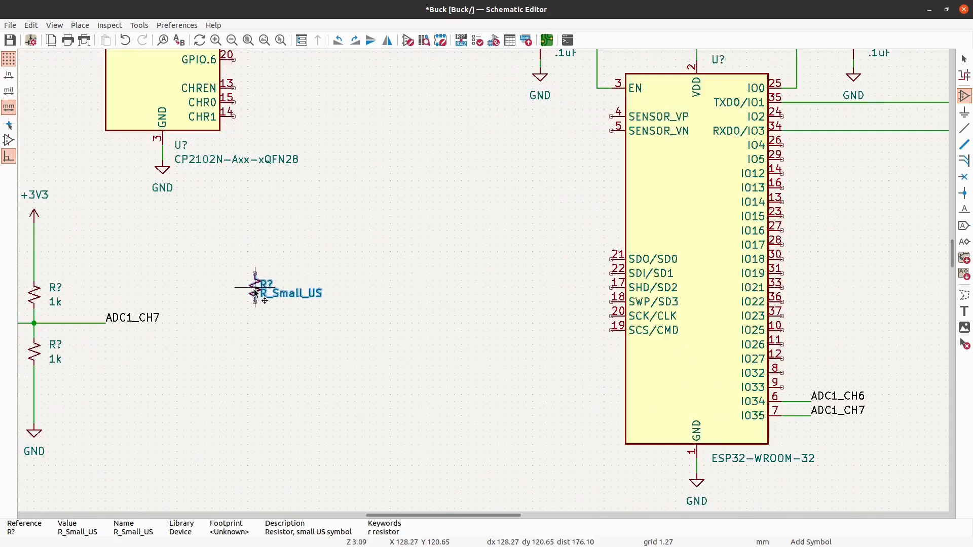
click(249, 294)
key(Escape)
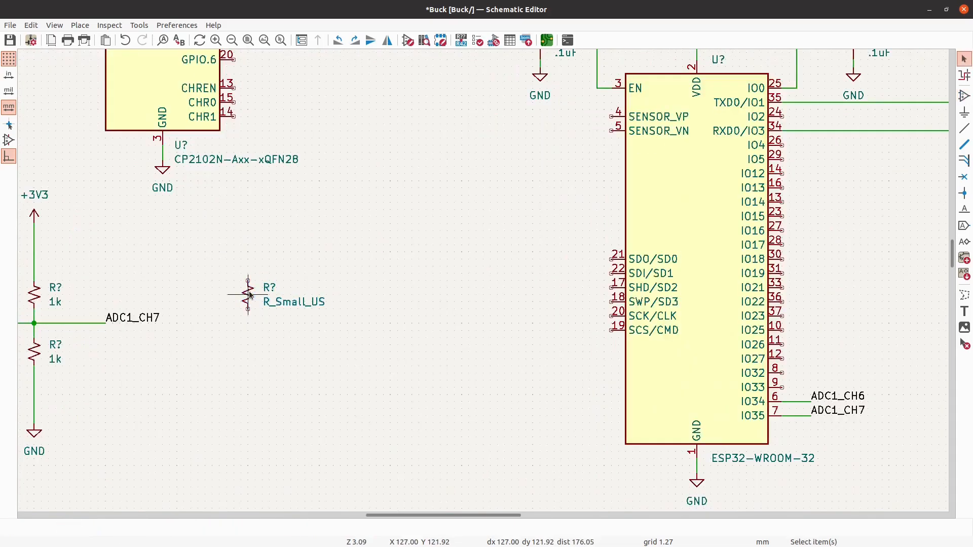
- Set the value of the newly placed resistor to 120 R
text(vLED)
key(Return)
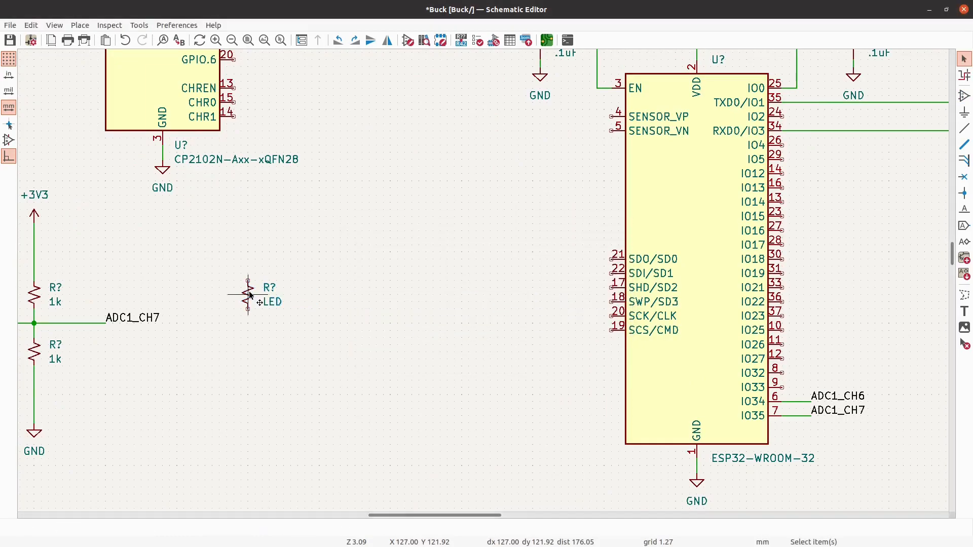
text(v)
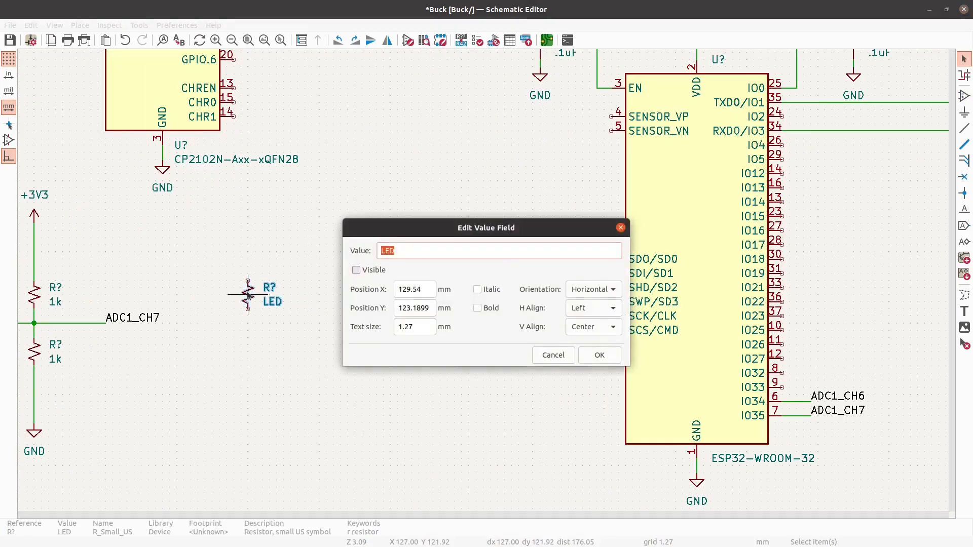
text(120)
key(Return)
text(v120 R)
click(600, 349)
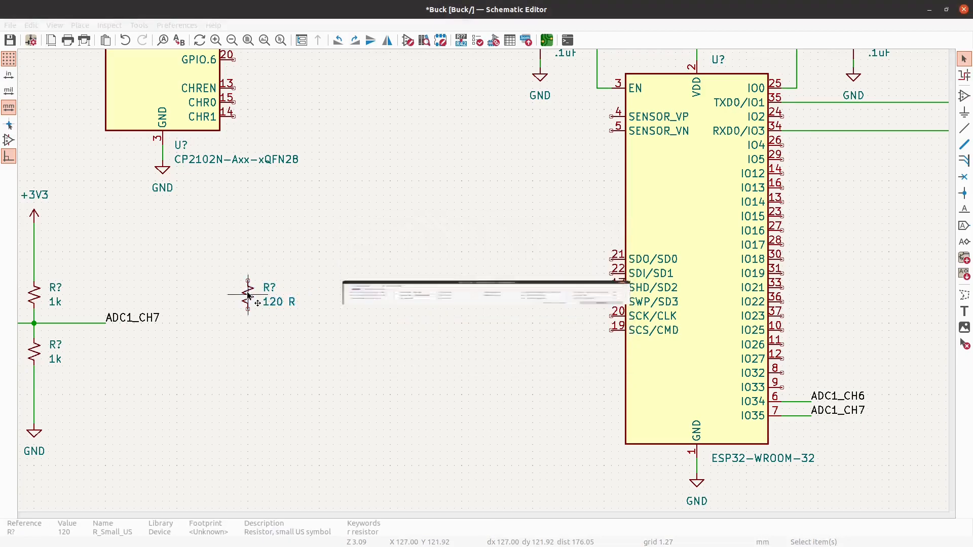
- Place an LED_Small_Filled symbol rotated to vertical directly below the 120 R resistor
click(964, 95)
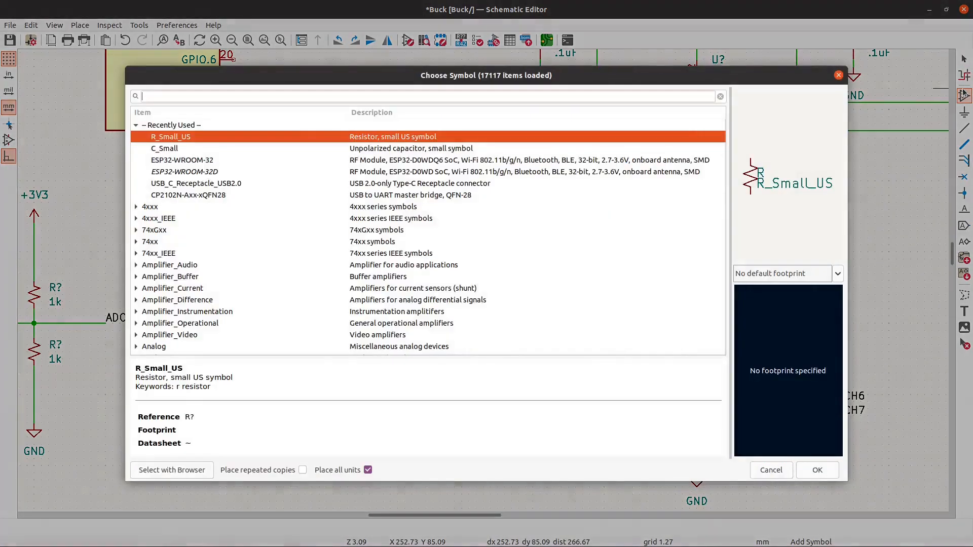
text(LED)
scroll(674, 202, down, 7)
scroll(672, 206, down, 15)
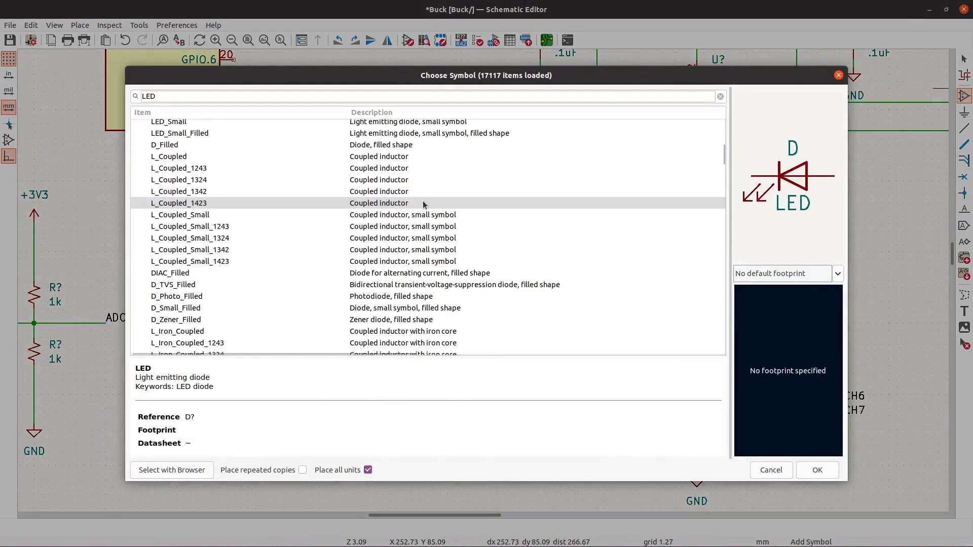
click(205, 133)
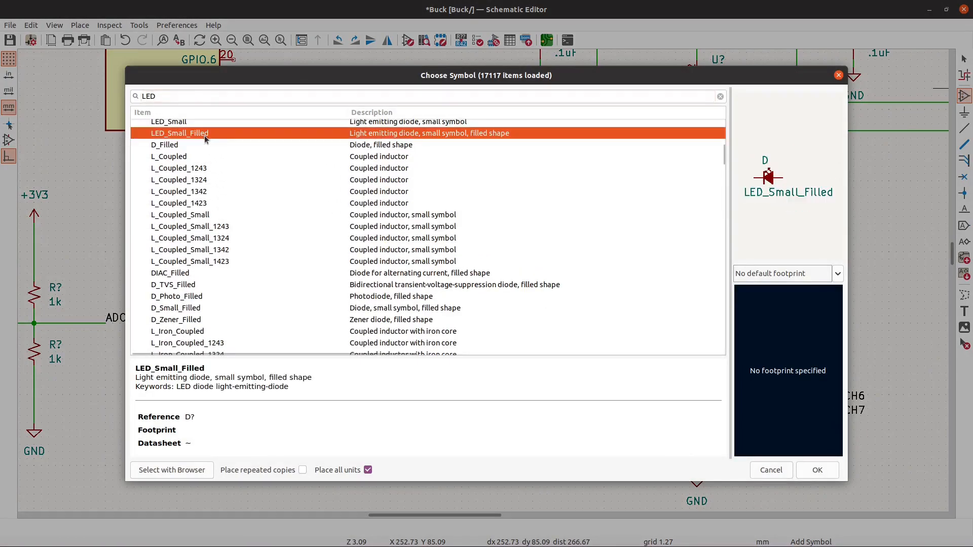
click(816, 469)
key(r)
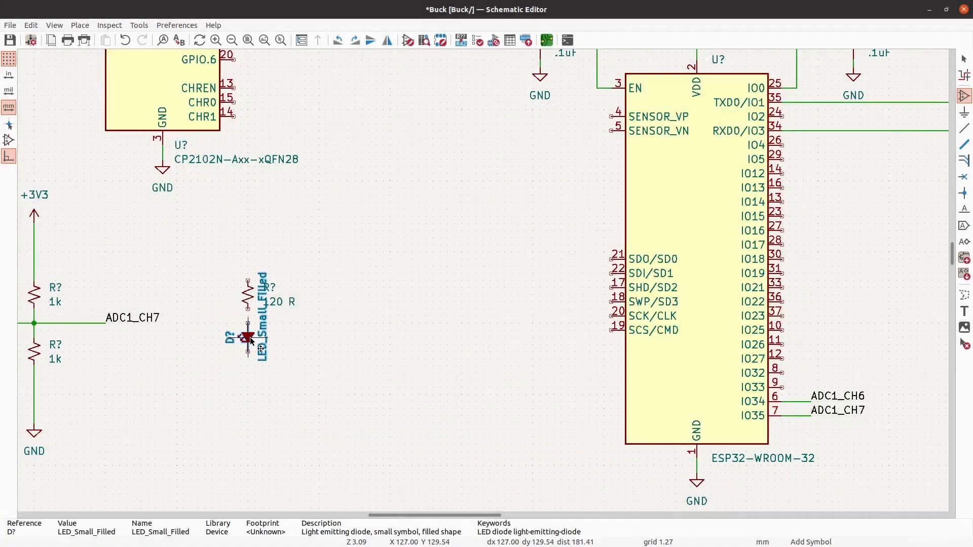
click(249, 338)
- Replace the LED symbol's value text with a quoted blank, " "
text(v)
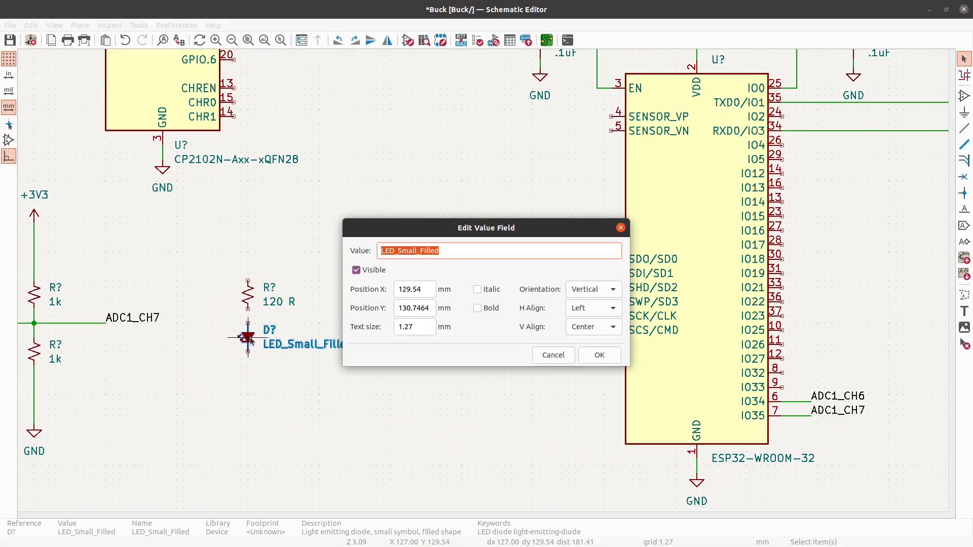
text("")
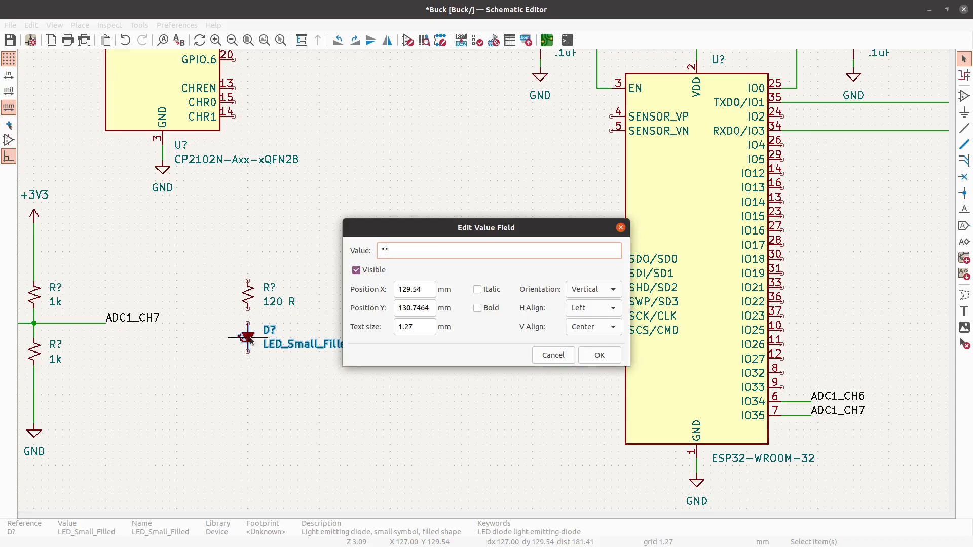
click(600, 355)
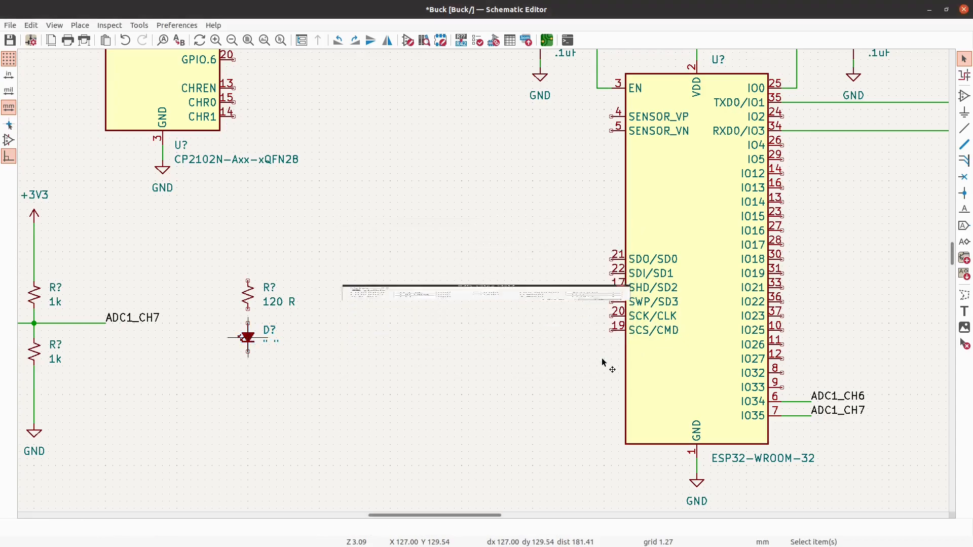
- Place a GND power symbol in line with the LED, about 15 mm below it
click(965, 113)
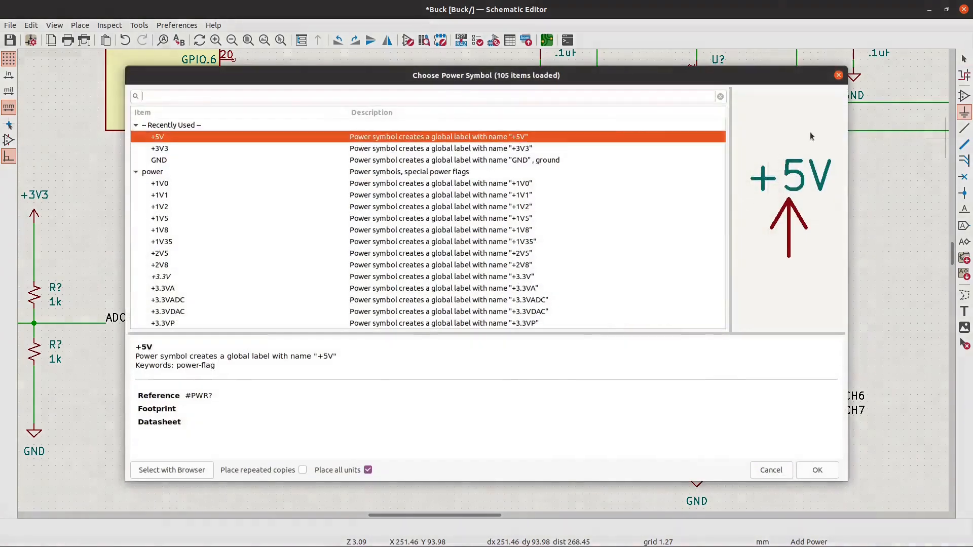
click(242, 158)
double_click(242, 158)
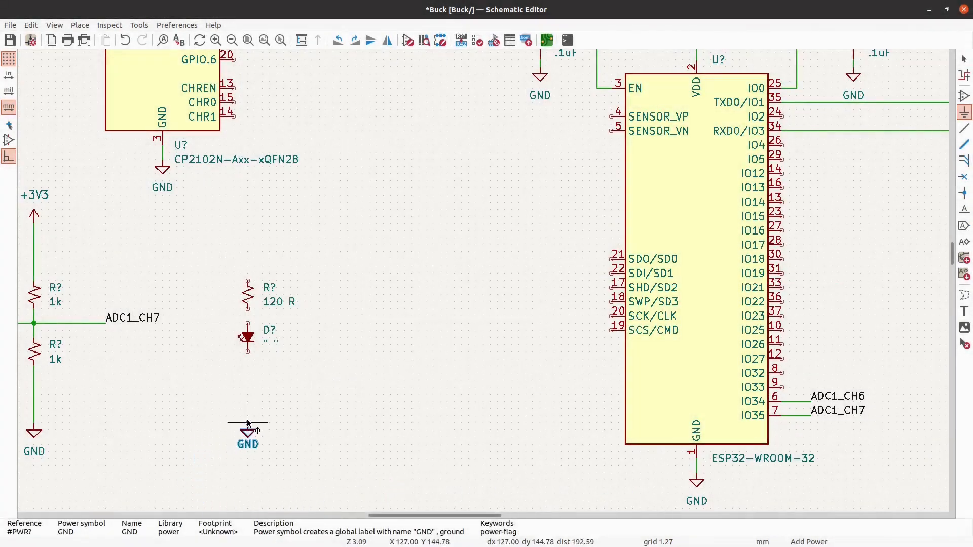
click(249, 422)
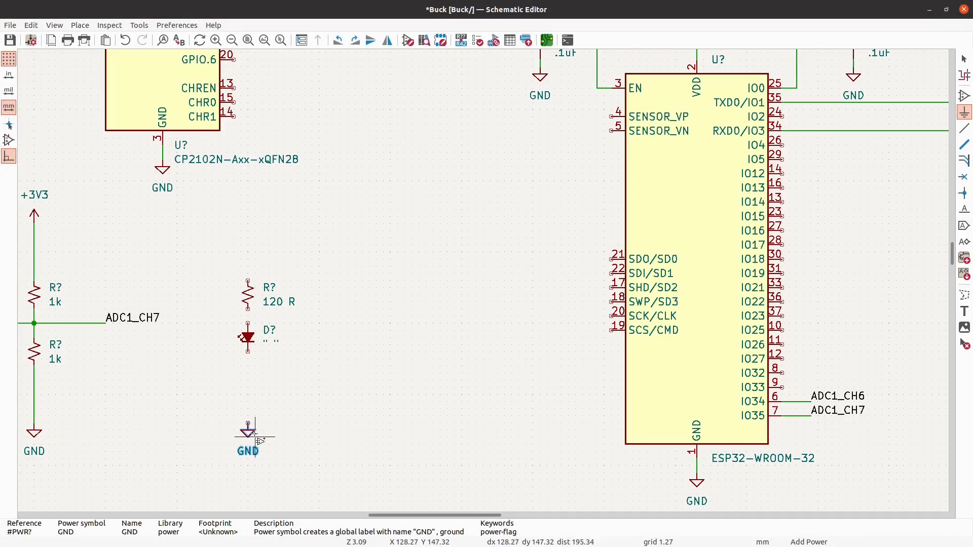
click(342, 341)
key(Escape)
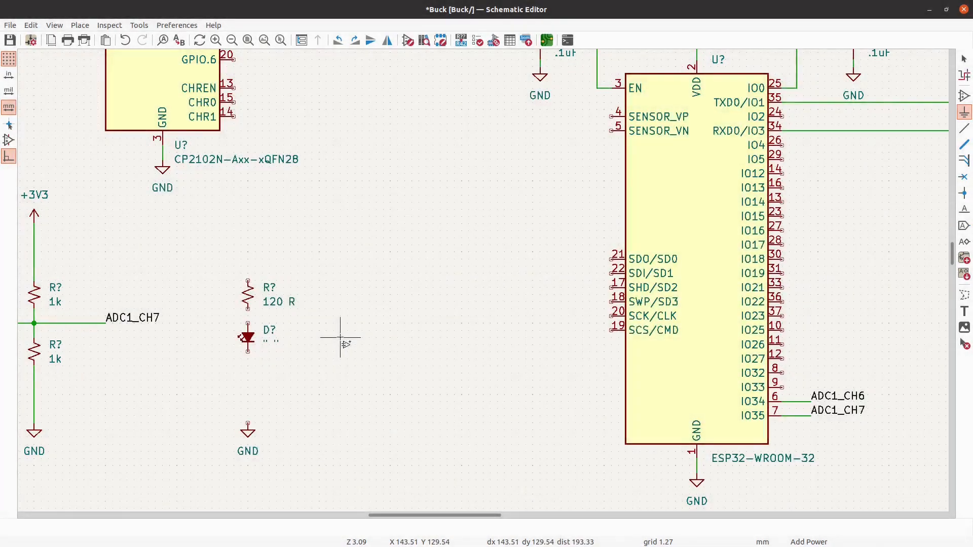
- Wire the GND symbol, LED and 120 R resistor in series, with an open wire about 5 mm long above the resistor
click(963, 129)
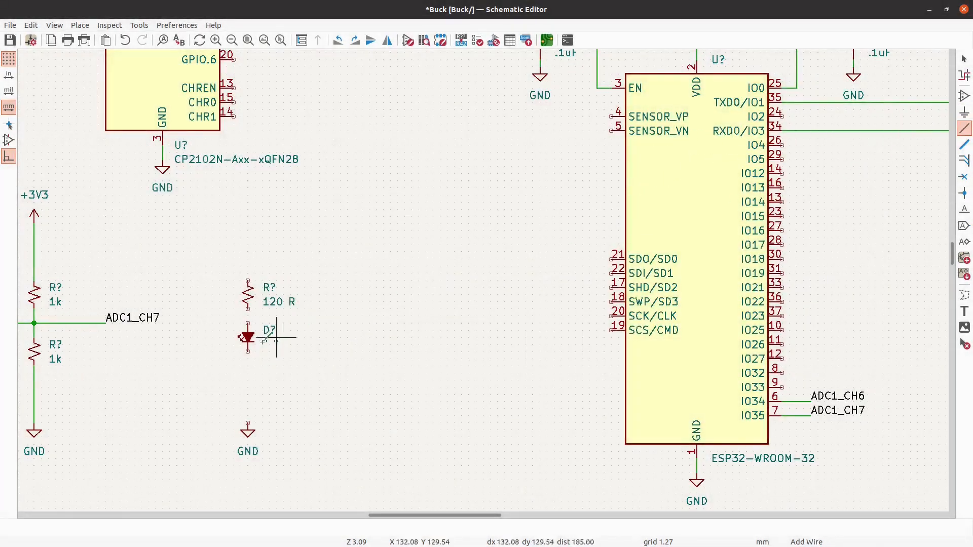
click(248, 423)
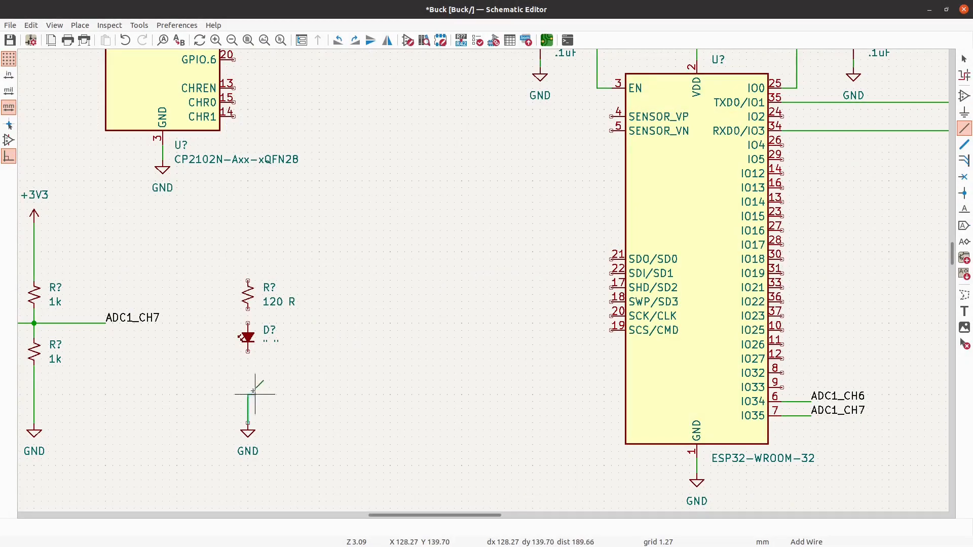
click(247, 351)
click(248, 324)
click(248, 309)
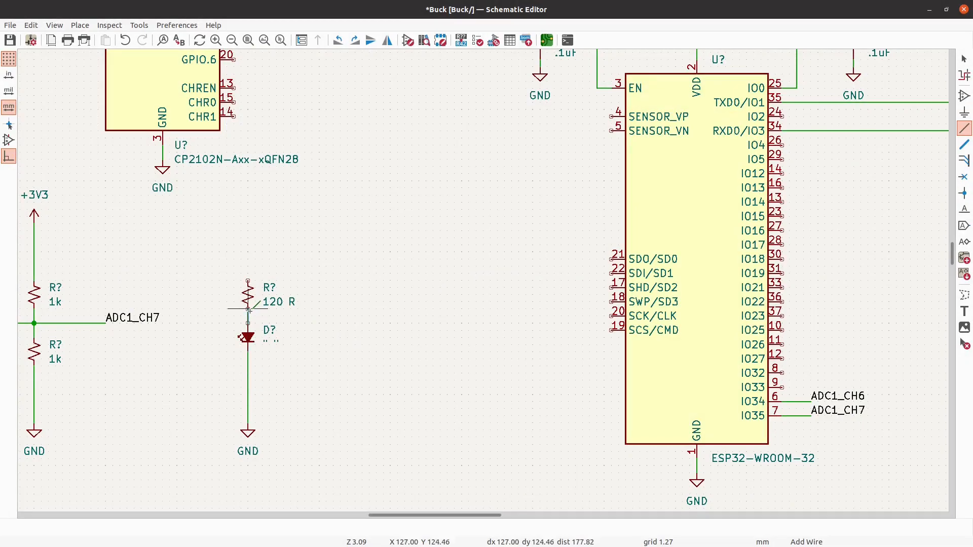
double_click(248, 252)
key(Escape)
- Add the net label LED, flipped to extend leftward, at the open end of the wire above the 120 R resistor
click(968, 208)
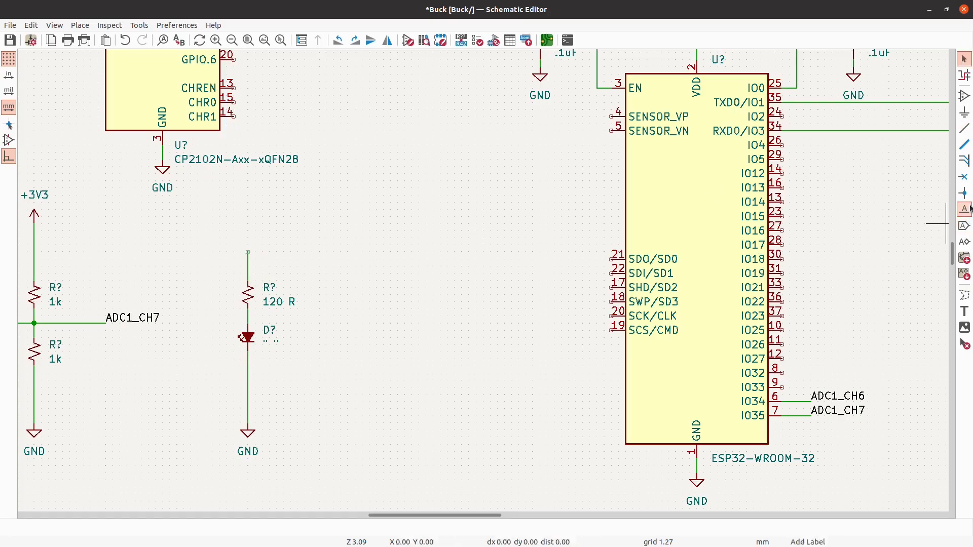
text(LED)
key(Return)
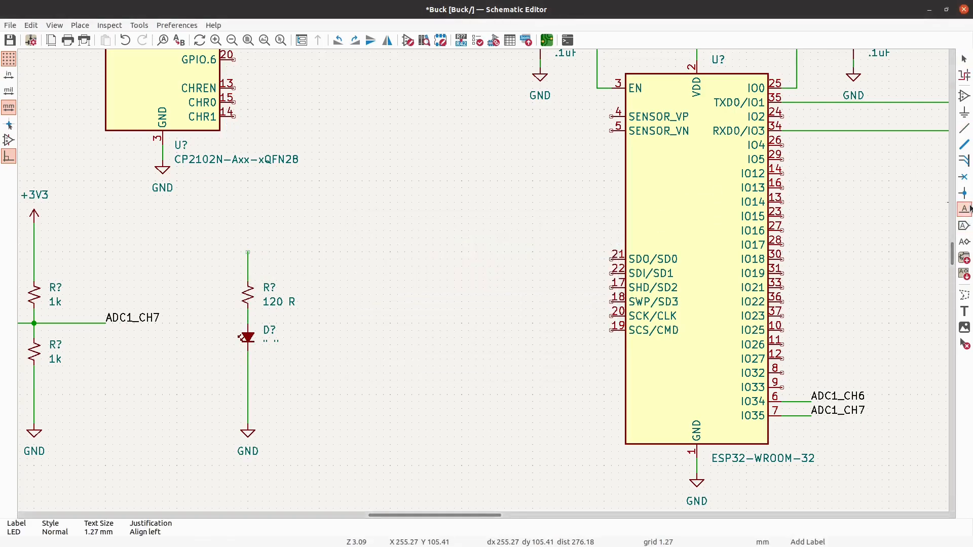
key(r)
key(r)
click(248, 257)
key(Escape)
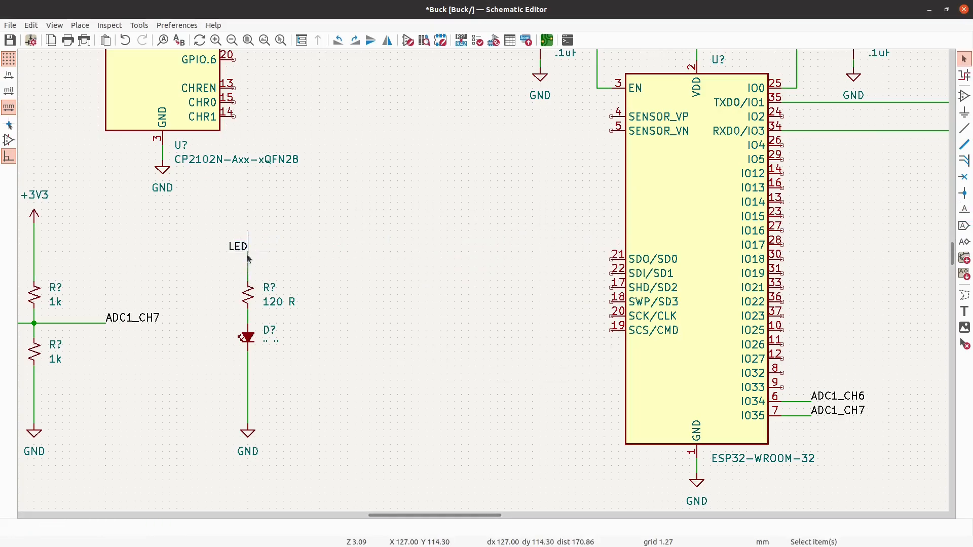
- Draw an open wire about 5 mm long outward from the IO4 pin of the ESP32
click(965, 129)
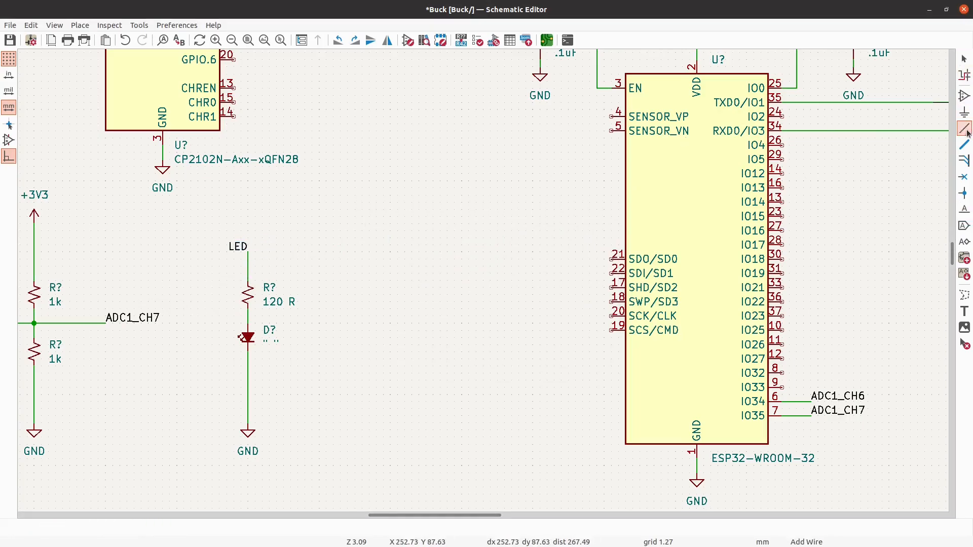
click(811, 145)
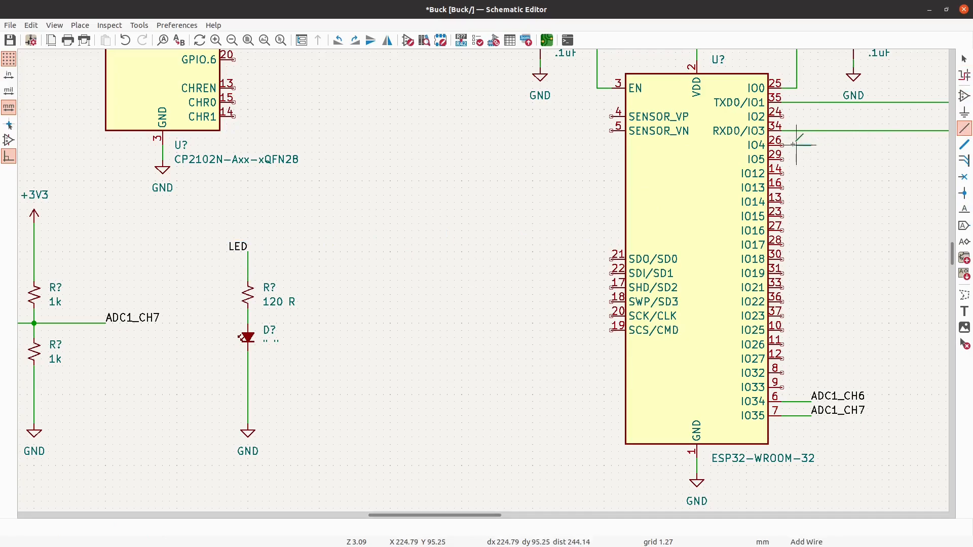
click(783, 145)
key(Escape)
- Add the net label LED at the open end of the IO4 wire
click(965, 210)
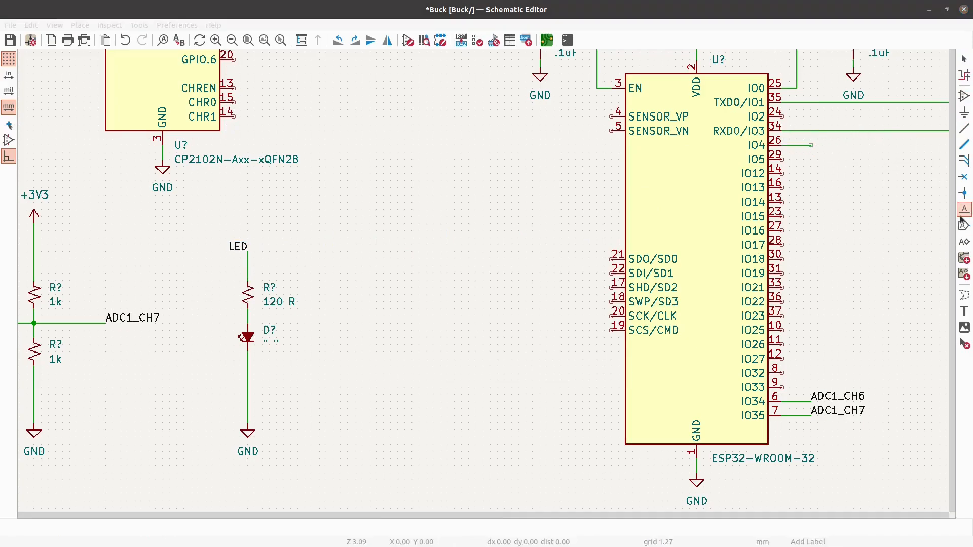
text(LED)
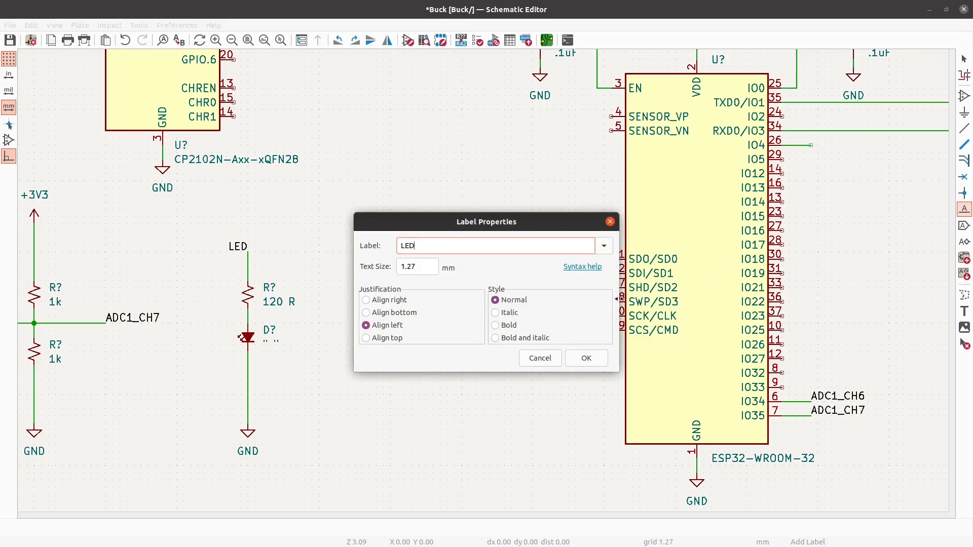
click(586, 359)
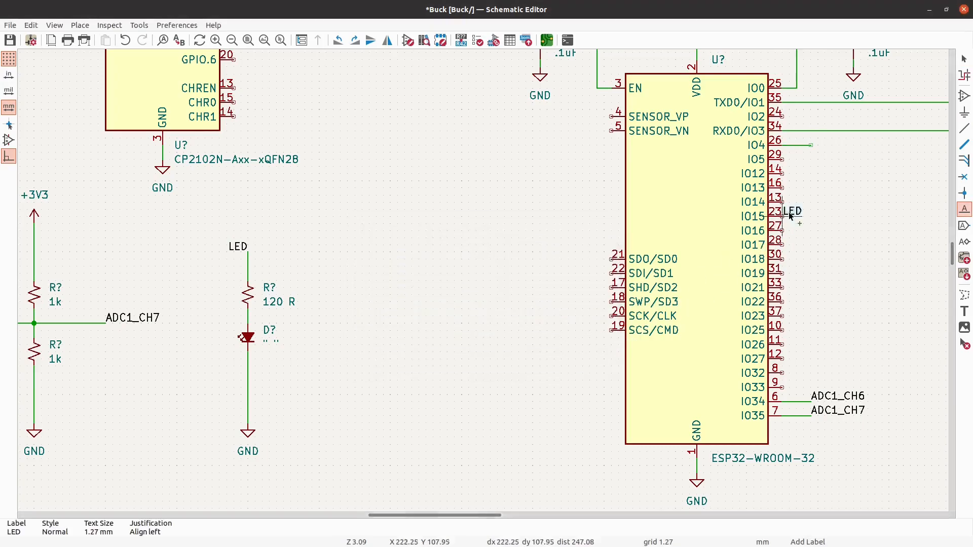
click(811, 145)
key(Escape)
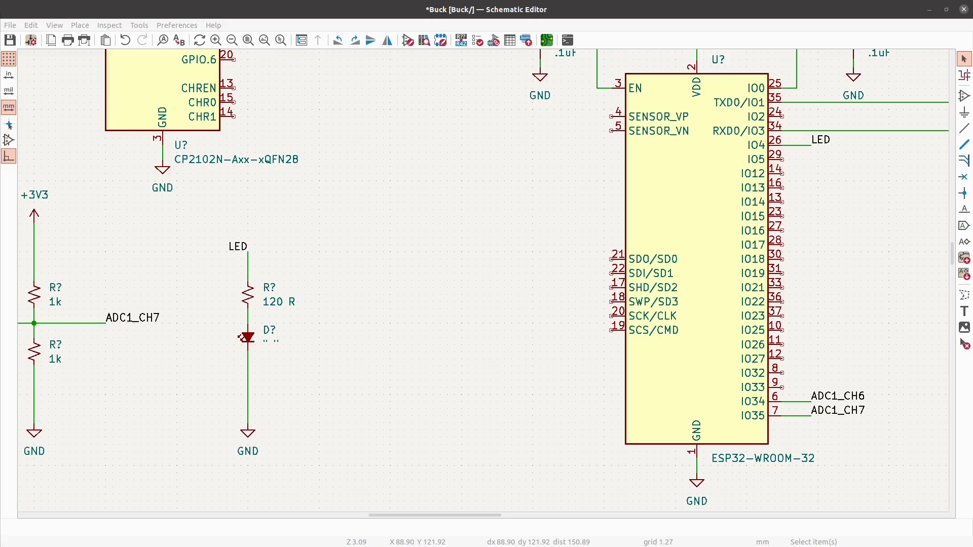
- Save the schematic with the finished LED connection
scroll(368, 360, down, 5)
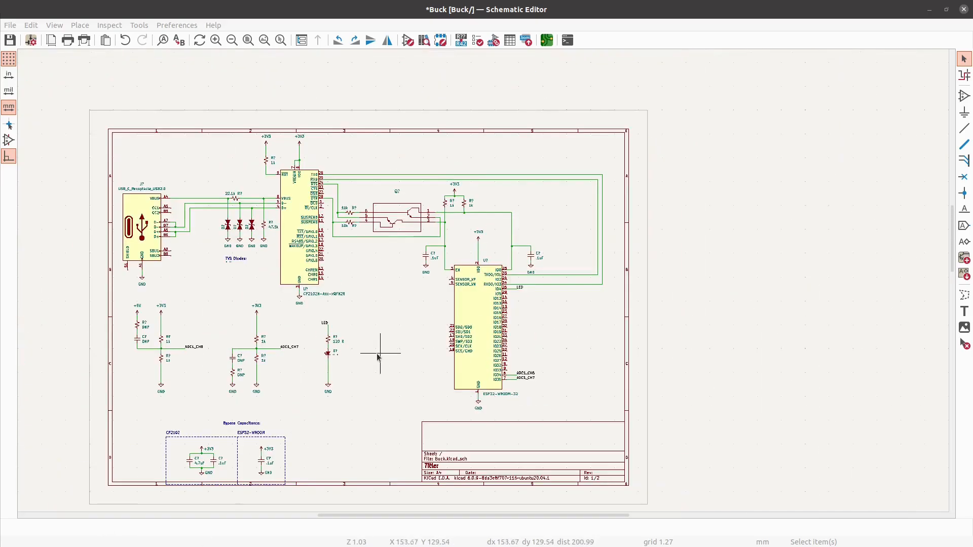
click(10, 40)
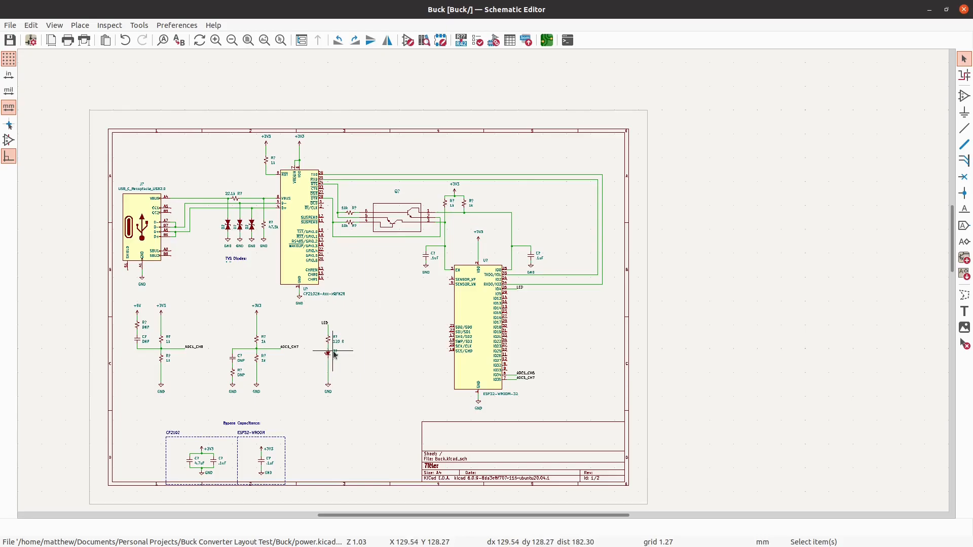
scroll(334, 354, up, 3)
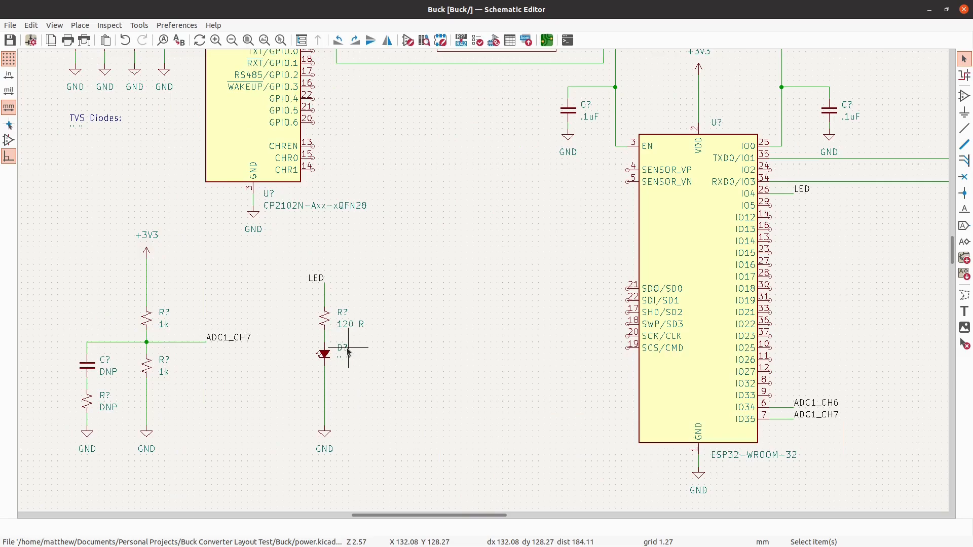
scroll(349, 352, down, 3)
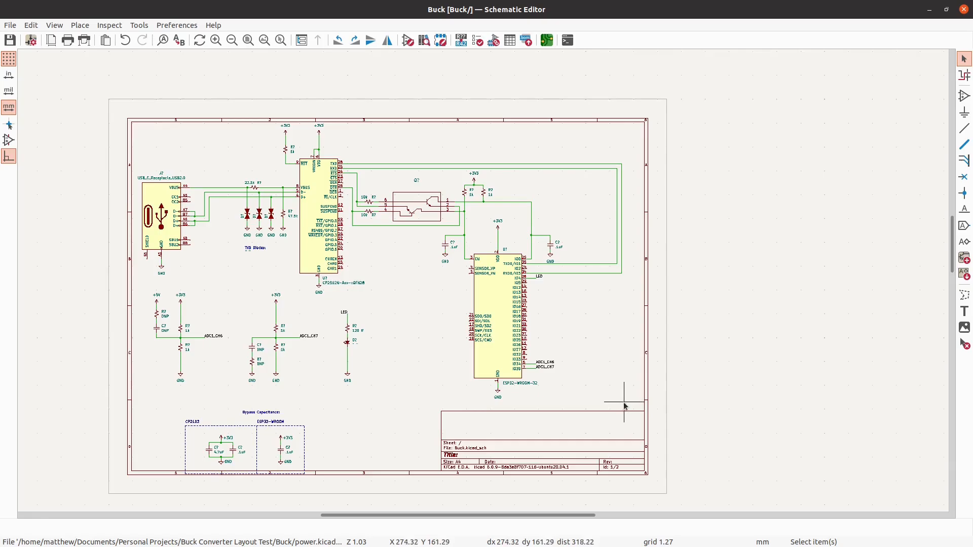
- Move the "Bypass Capacitance:" text directly above the CP2102 caption, aligned with its left edge
drag(377, 516, 364, 451)
scroll(295, 340, down, 1)
scroll(295, 362, up, 5)
click(352, 296)
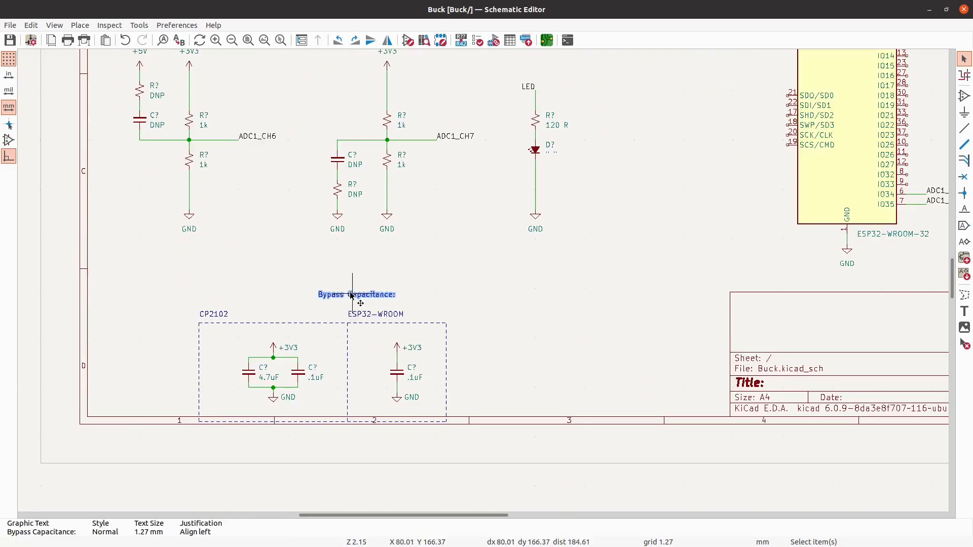
drag(352, 295, 200, 313)
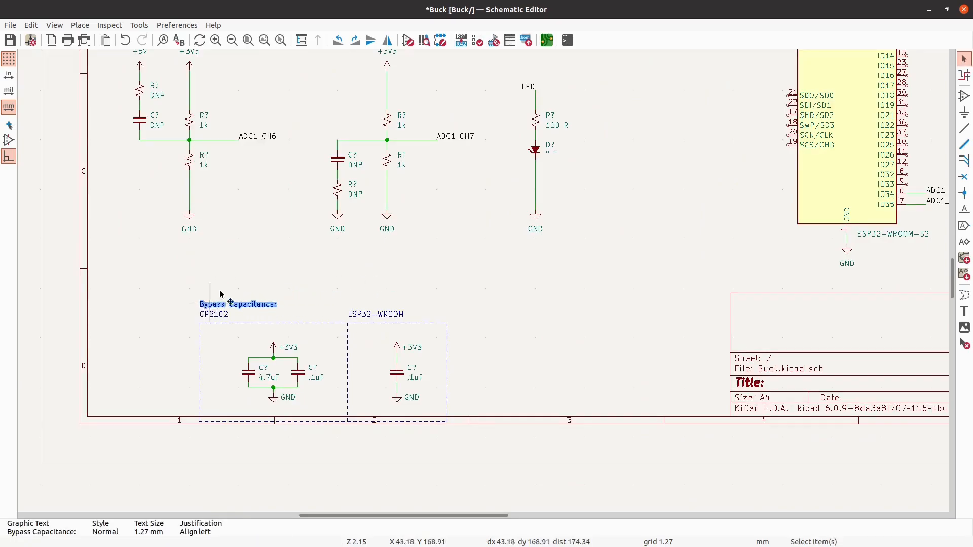
- Move the whole bypass capacitance block, with its captions and boxes, into the sheet's lower-left corner inside the frame
drag(511, 431, 200, 304)
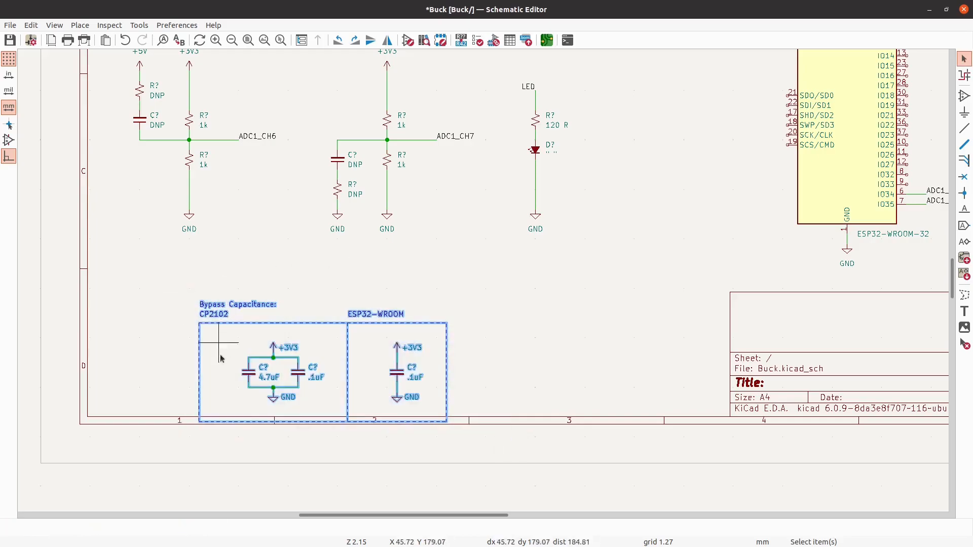
scroll(219, 389, up, 2)
drag(261, 375, 147, 346)
click(113, 450)
- Change the ESP32 symbol's value to ESP32-WROOM-32E-N16
scroll(113, 446, down, 2)
scroll(148, 413, down, 4)
scroll(485, 327, up, 4)
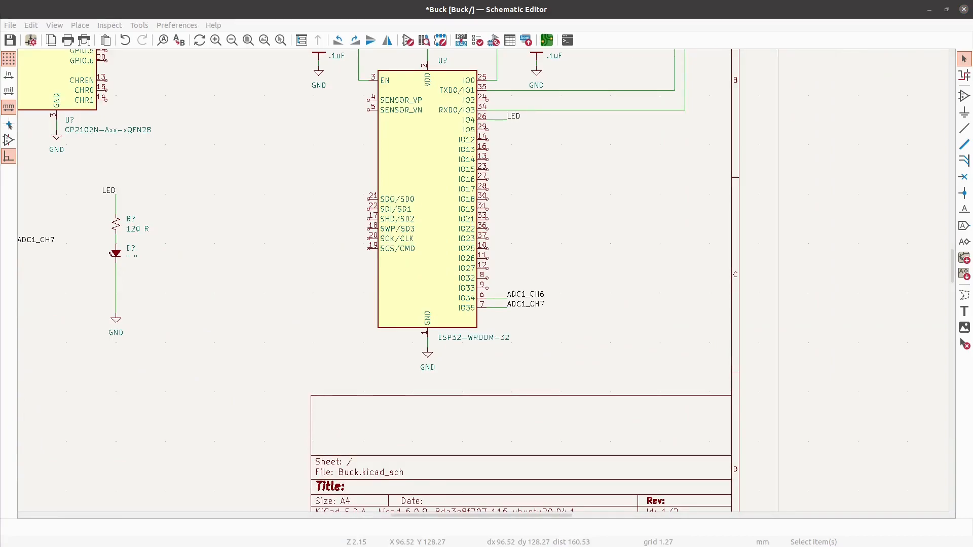
scroll(472, 355, up, 4)
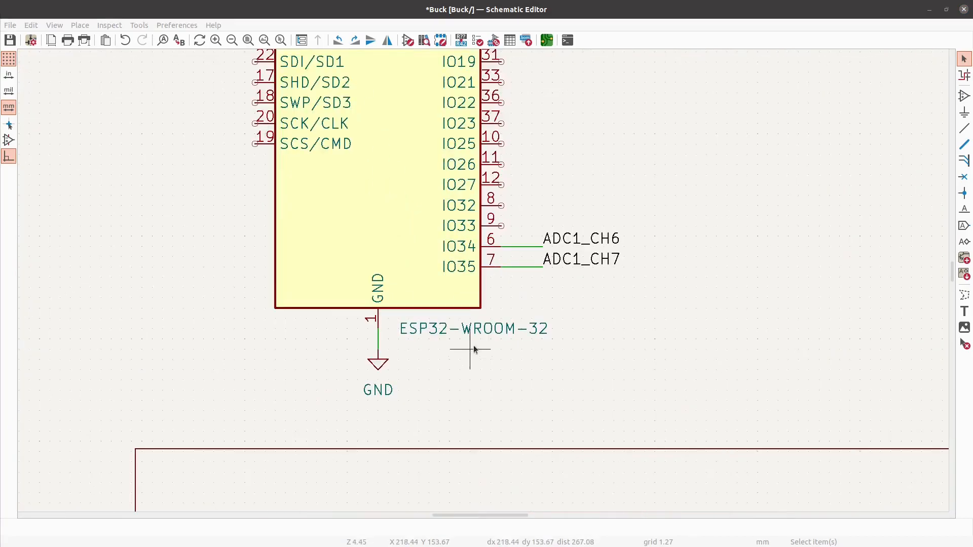
click(466, 325)
double_click(465, 323)
text(ESP32-WROOM-32E-N16)
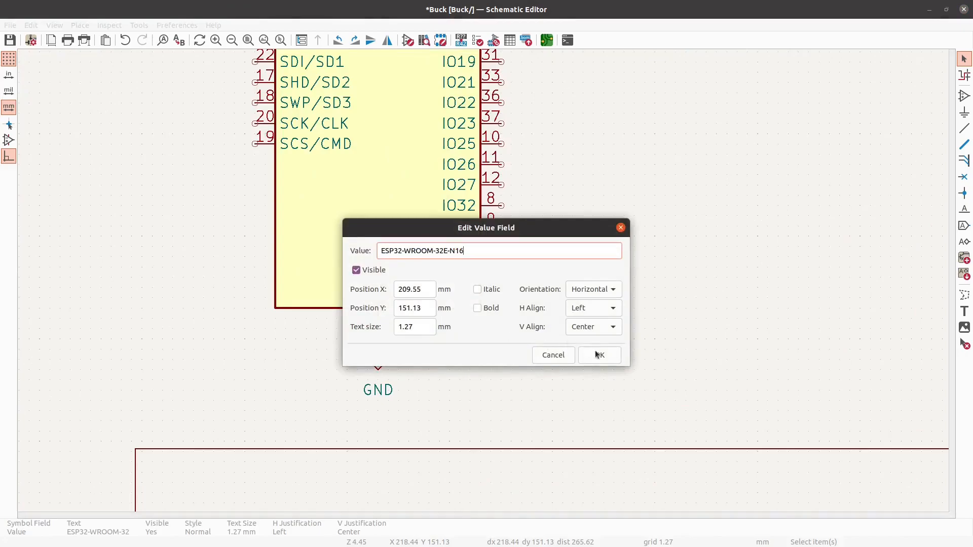
click(601, 355)
scroll(601, 359, down, 4)
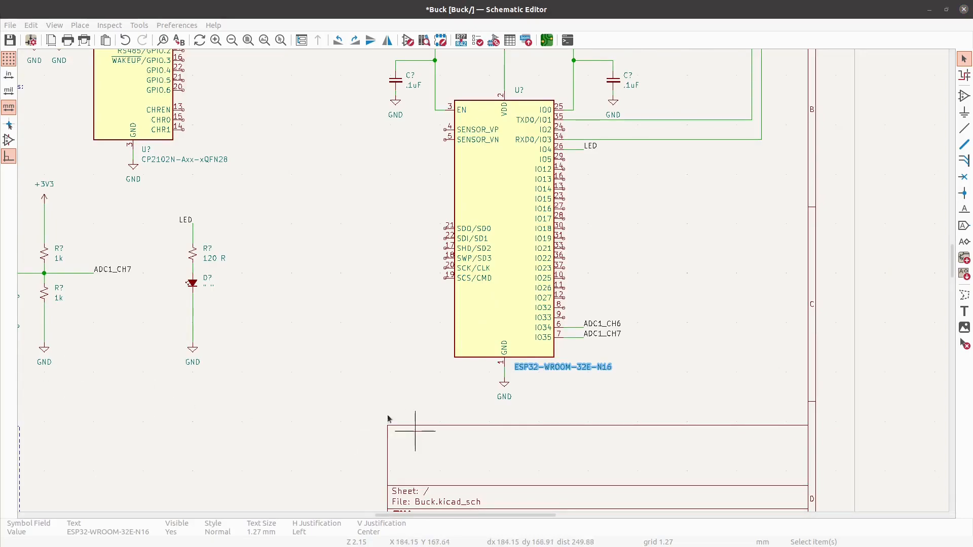
click(402, 428)
- Change the value of the USB-to-UART chip symbol to CP2102-GMR
scroll(402, 428, down, 4)
scroll(374, 409, up, 3)
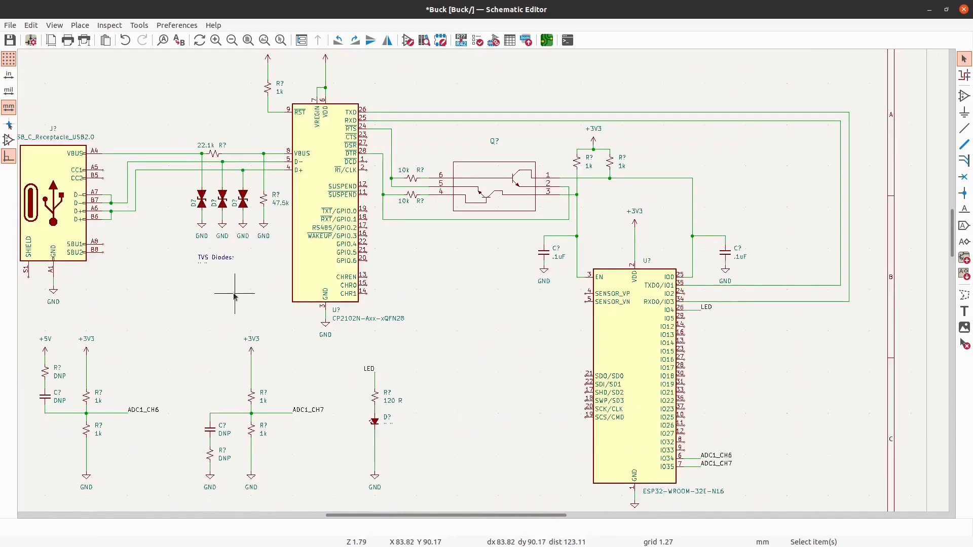
double_click(318, 311)
text(CP2102-GMR)
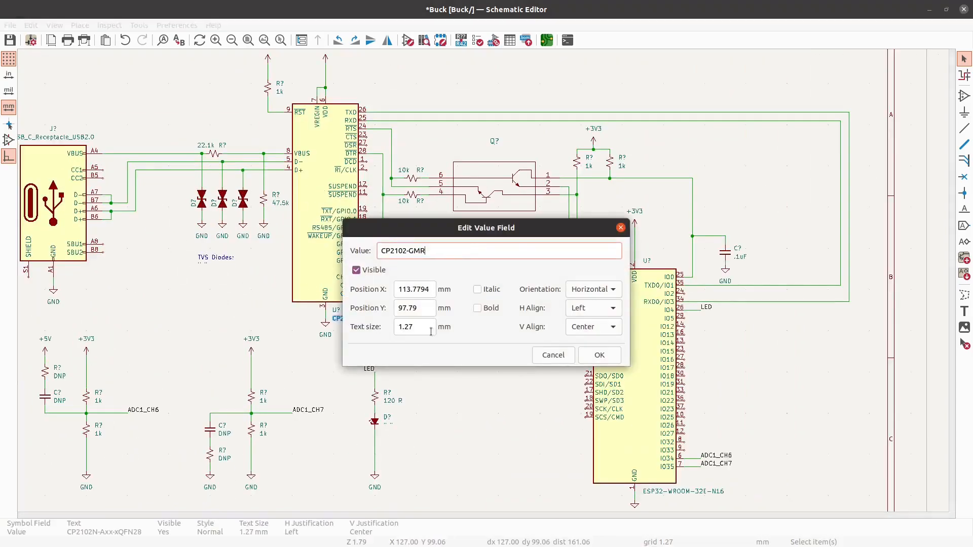
click(600, 355)
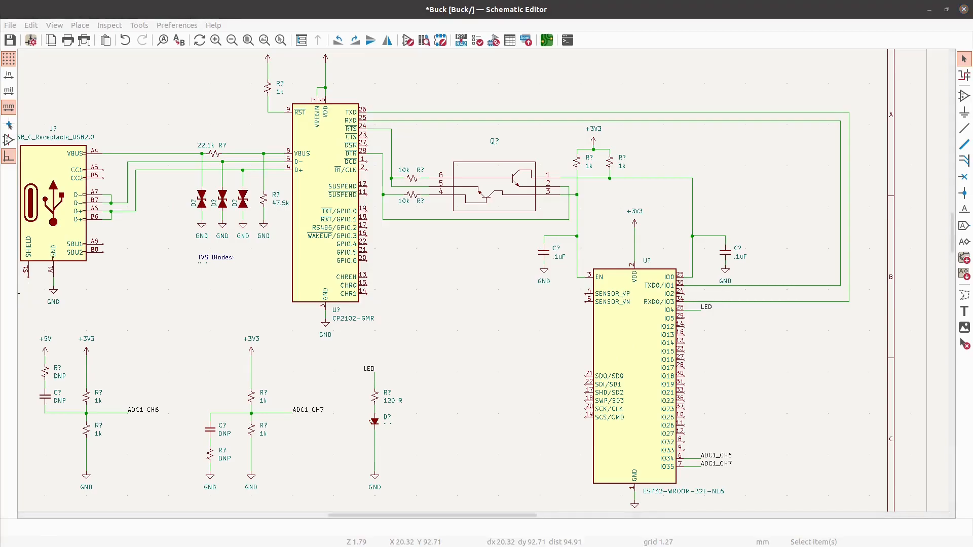
- Move the Power hierarchical sheet from below the page into the free area just left of the title block
scroll(249, 232, down, 4)
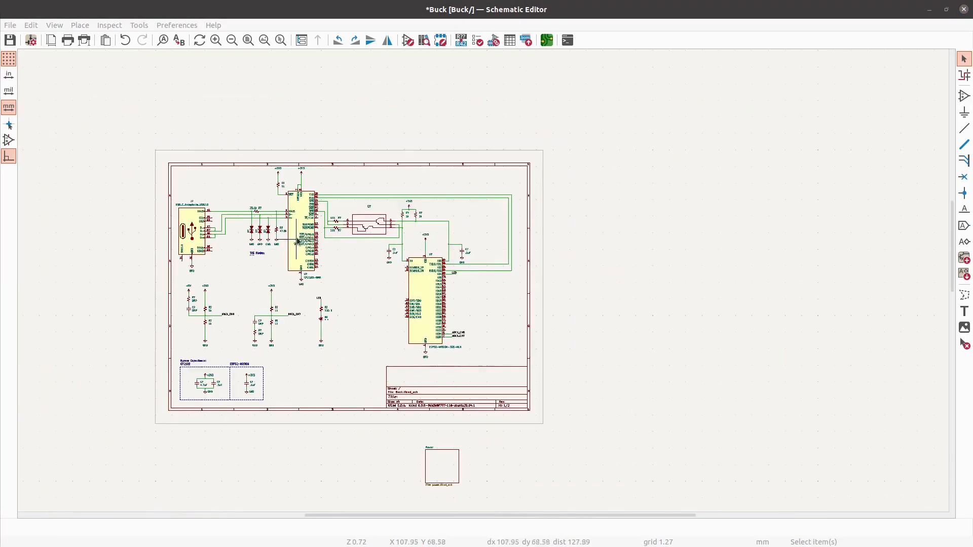
scroll(357, 276, up, 3)
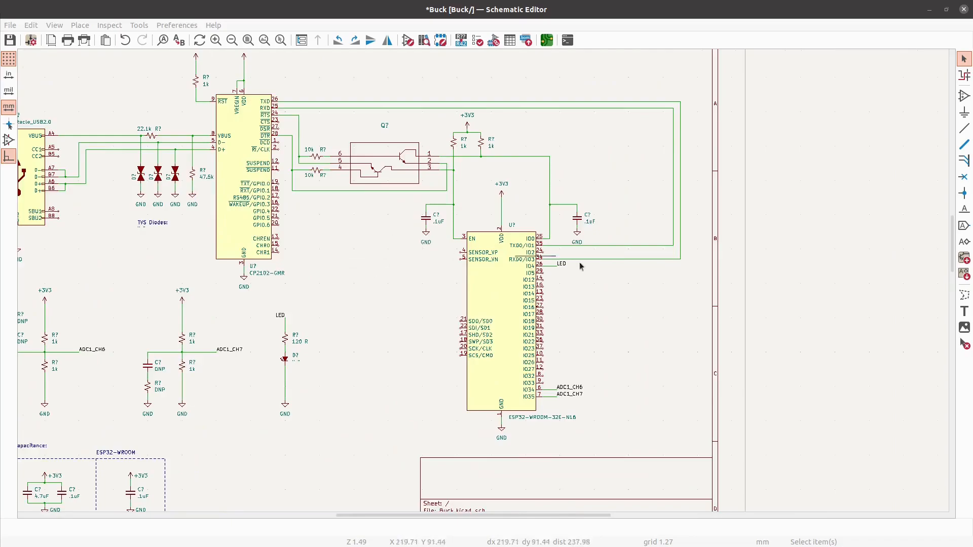
scroll(711, 303, down, 2)
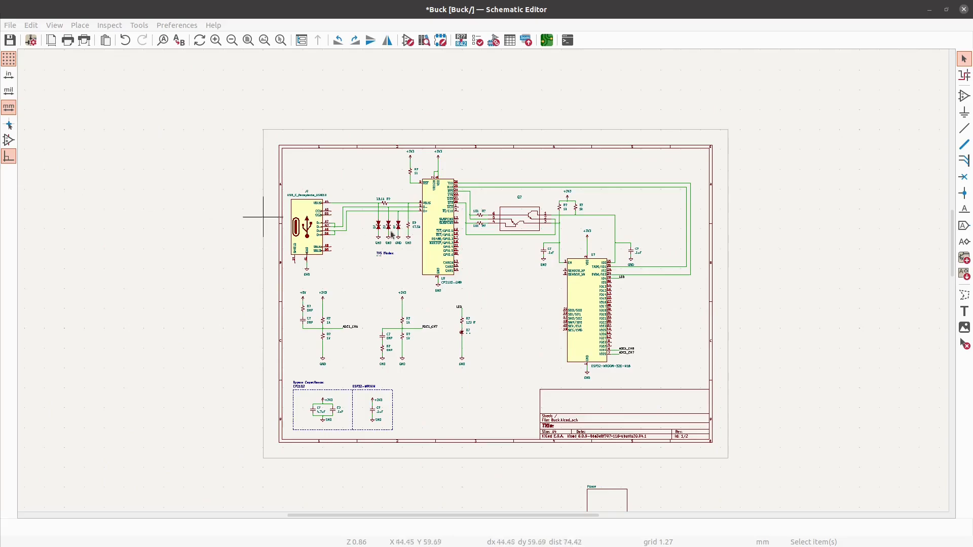
scroll(481, 274, down, 2)
scroll(554, 444, up, 4)
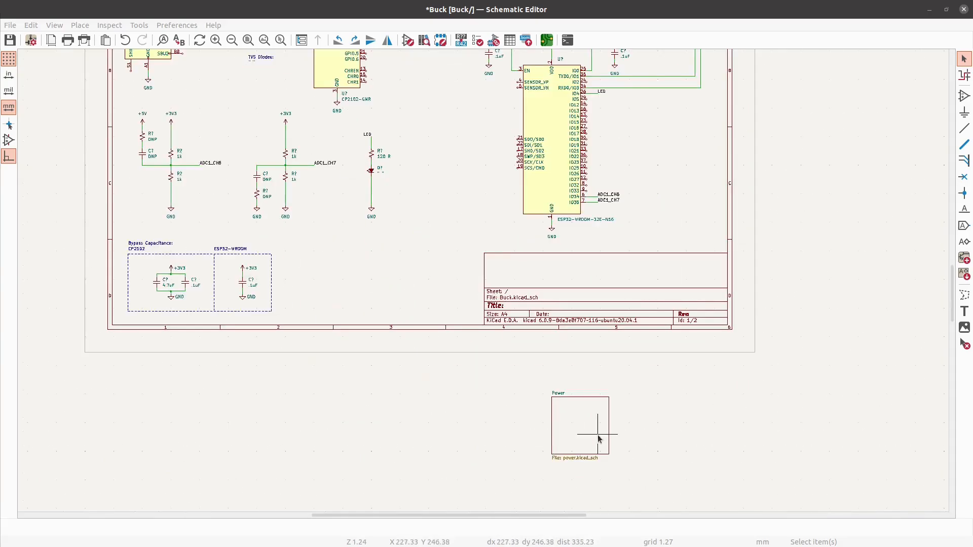
click(601, 439)
drag(601, 439, 440, 255)
scroll(440, 255, up, 4)
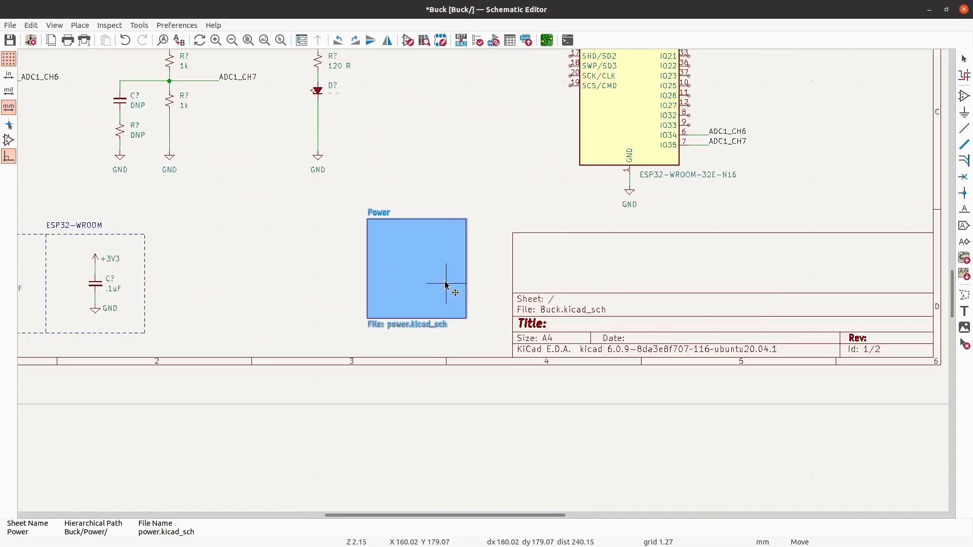
drag(439, 292, 471, 320)
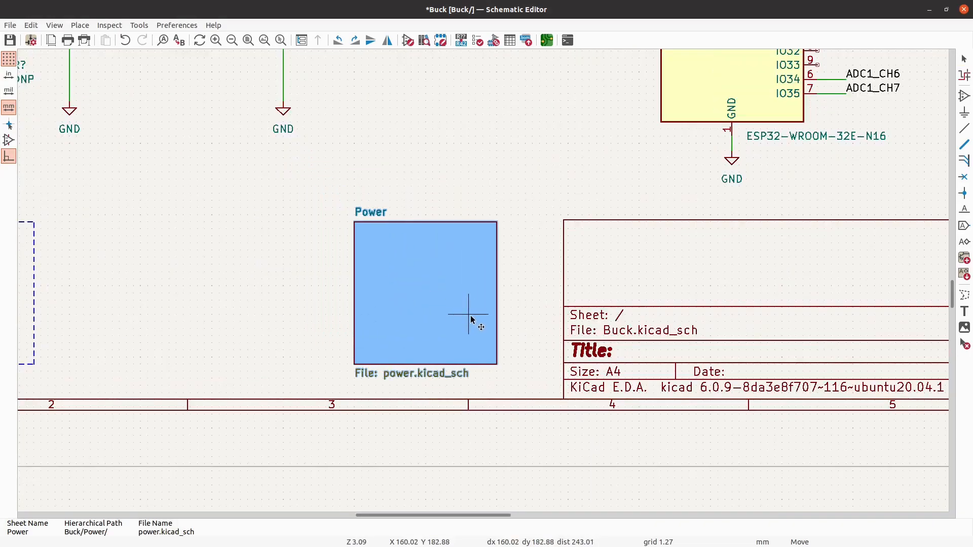
click(471, 321)
key(Escape)
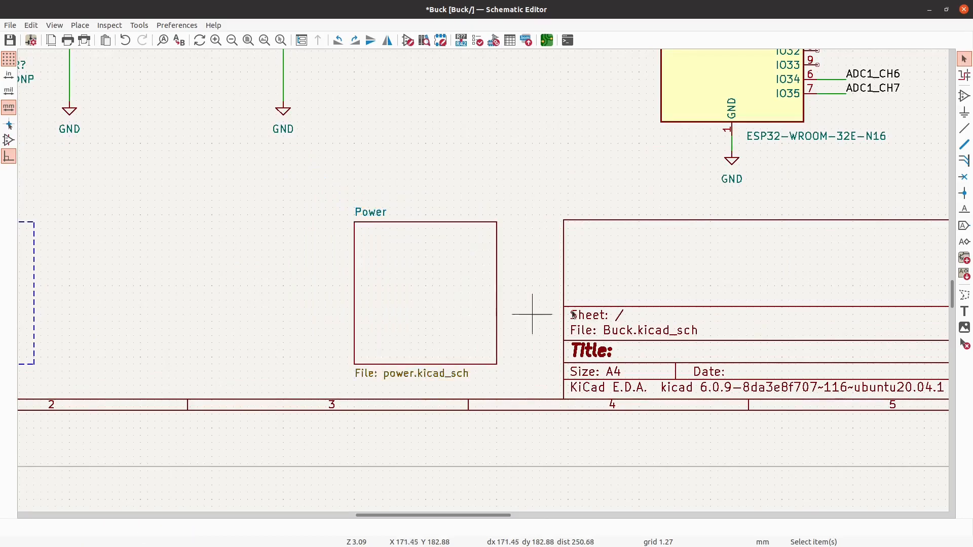
- Save the schematic with the rearranged root sheet
scroll(471, 320, down, 3)
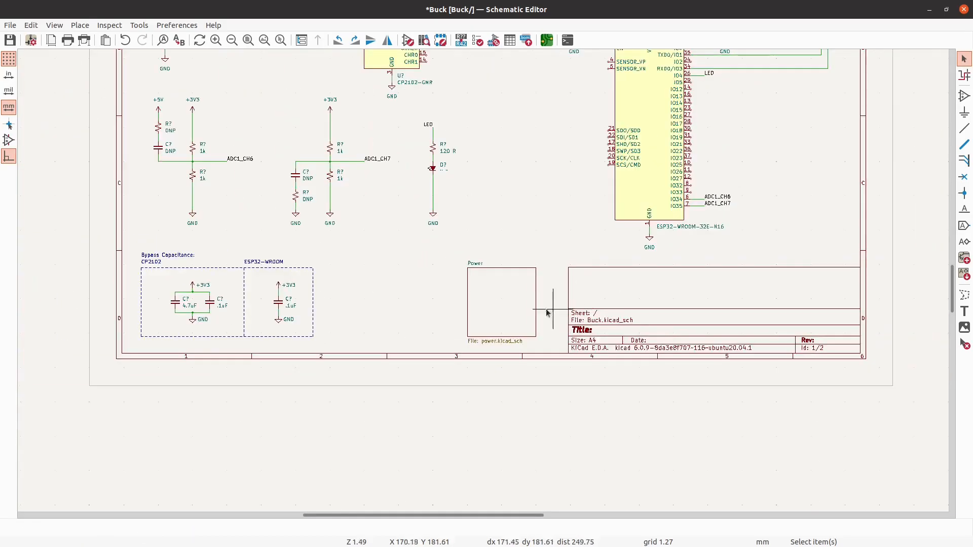
scroll(400, 345, down, 2)
scroll(418, 358, down, 1)
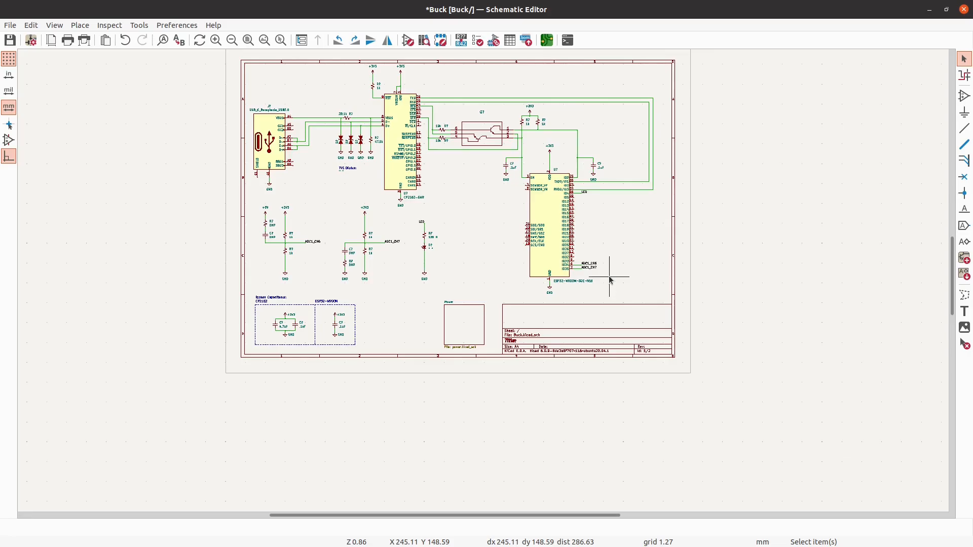
click(10, 40)
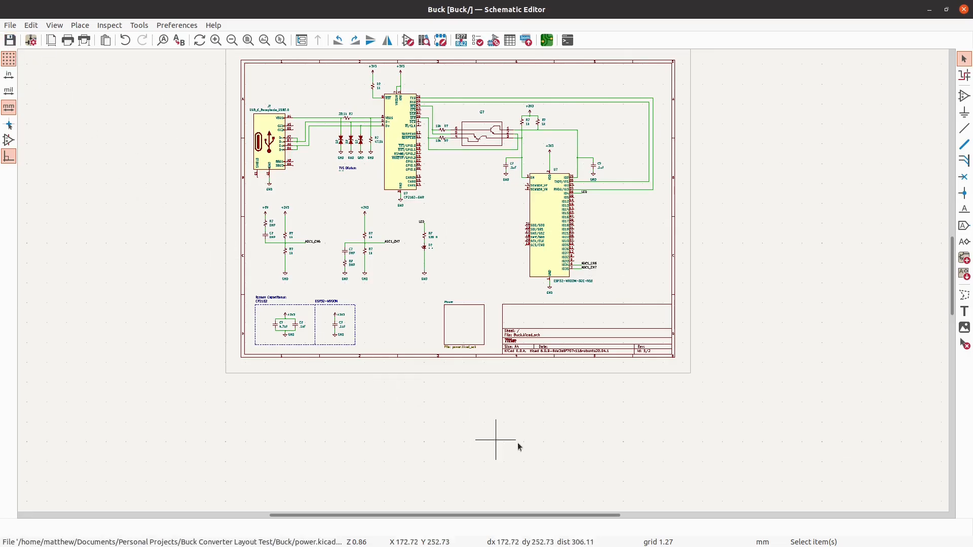
- Open the Power subsheet, look over its circuit and return to the root sheet
scroll(517, 445, down, 2)
scroll(557, 357, up, 4)
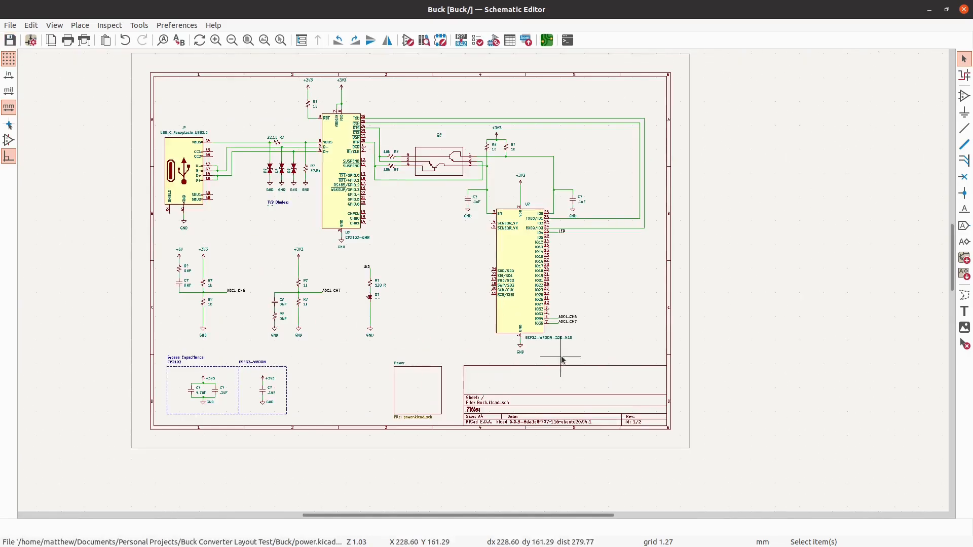
double_click(419, 391)
scroll(372, 182, down, 5)
scroll(593, 266, down, 2)
scroll(509, 218, up, 2)
right_click(512, 205)
click(523, 210)
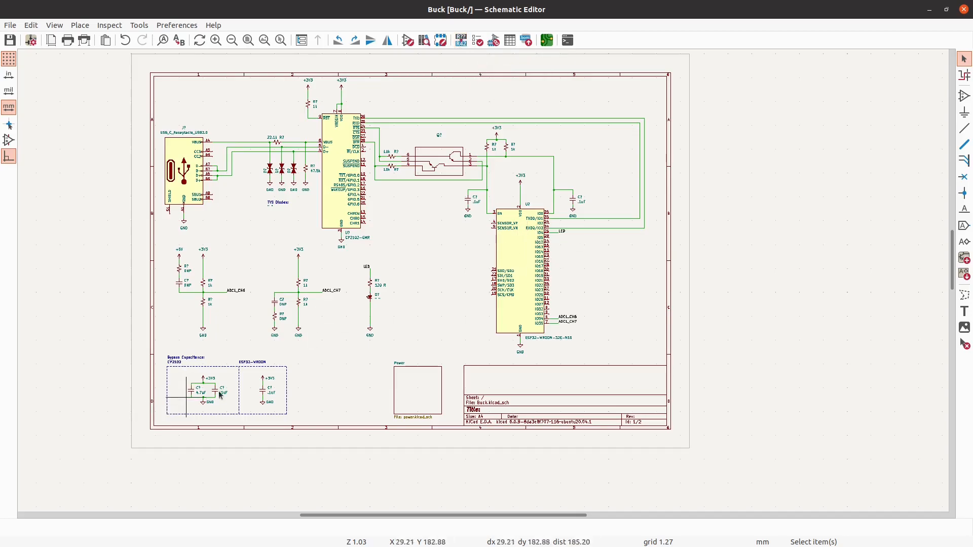
scroll(535, 210, up, 3)
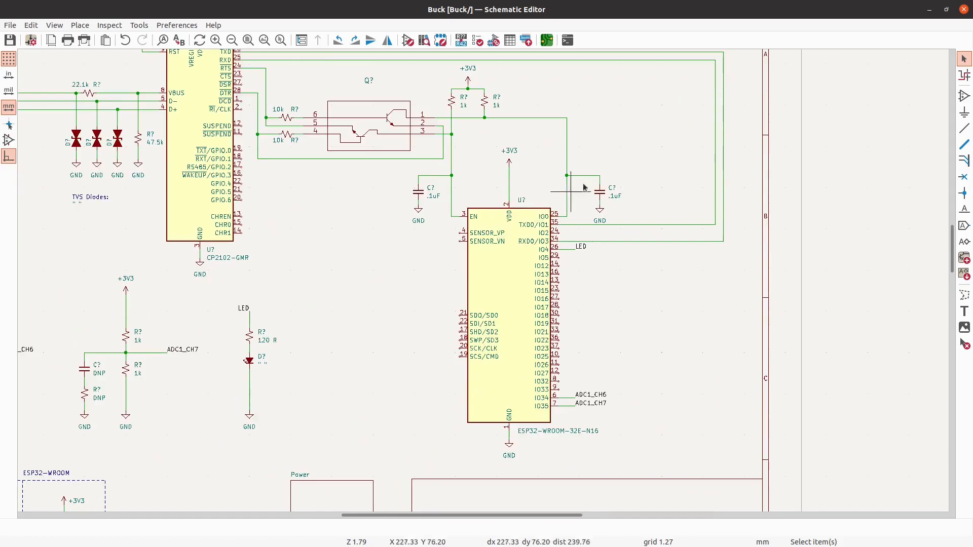
scroll(662, 162, down, 4)
scroll(530, 122, up, 1)
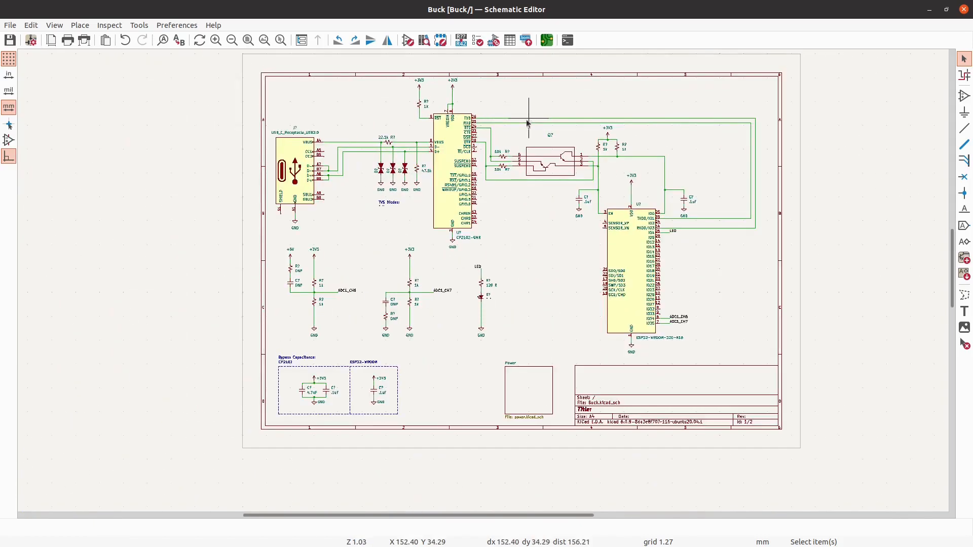
scroll(344, 154, down, 1)
scroll(563, 162, up, 1)
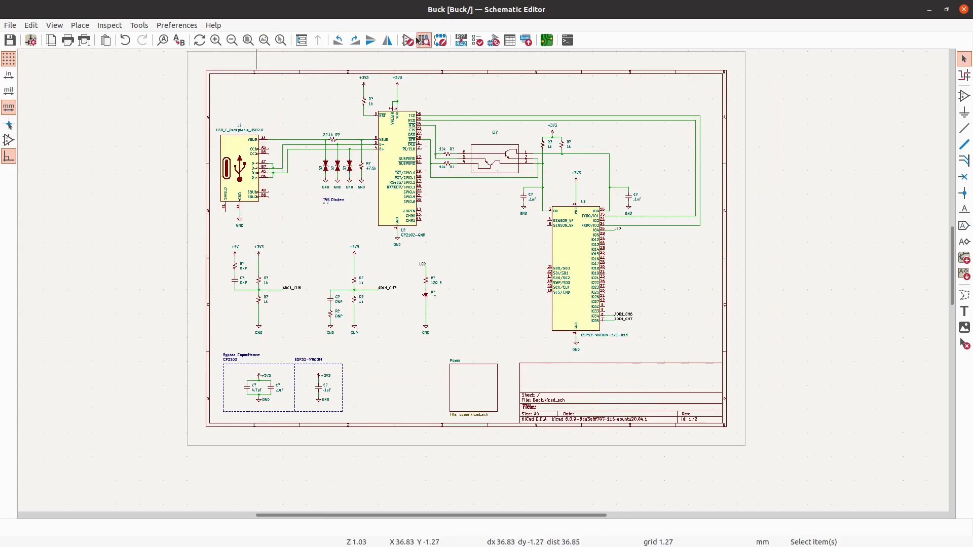
- Annotate the entire schematic by X position, keeping existing annotations, and save it
click(460, 40)
click(646, 404)
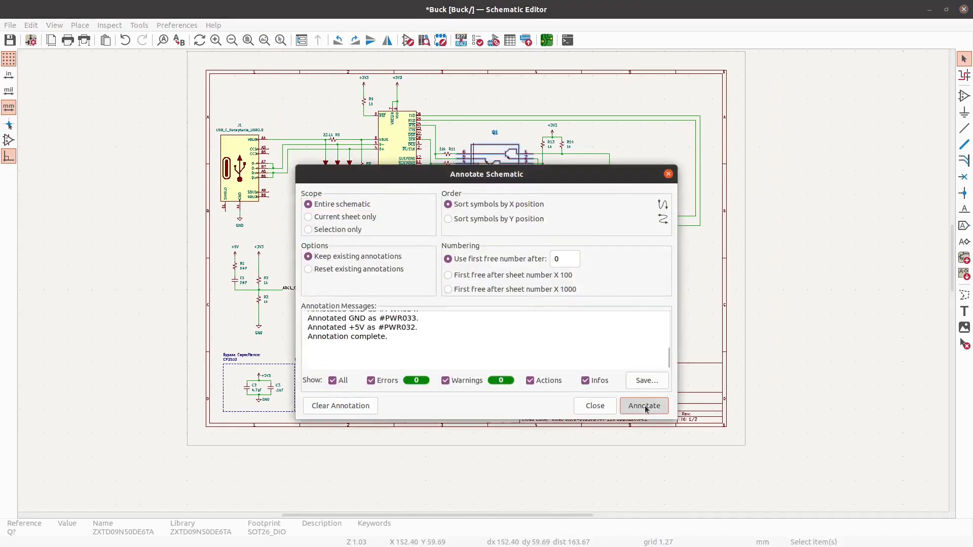
click(599, 410)
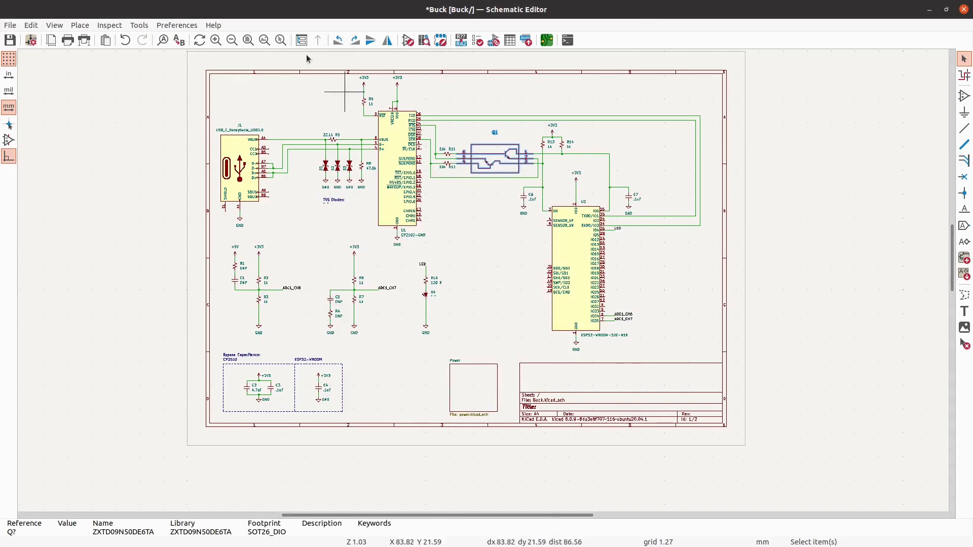
click(9, 44)
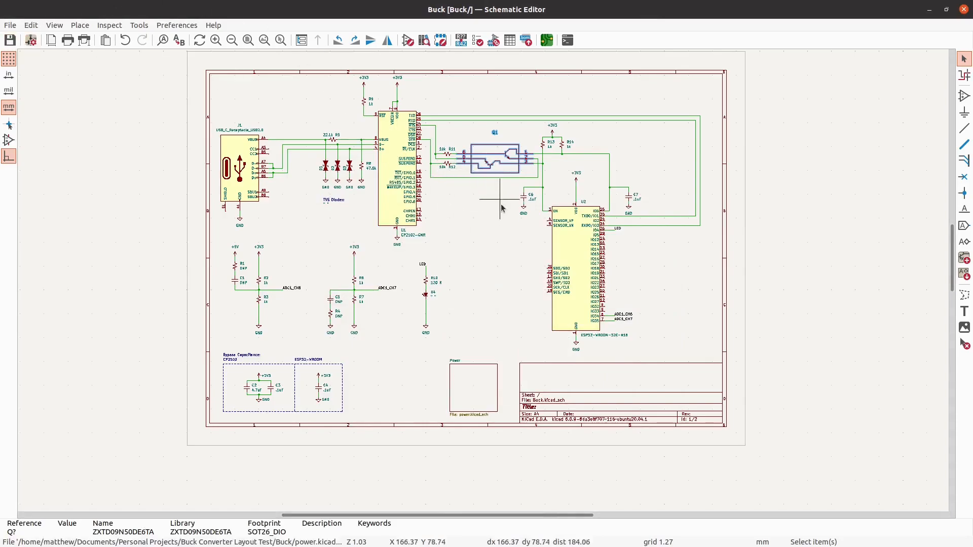
- Open footprint assignment and try to convert the legacy footprint entries to the new LIB_ID format
click(490, 44)
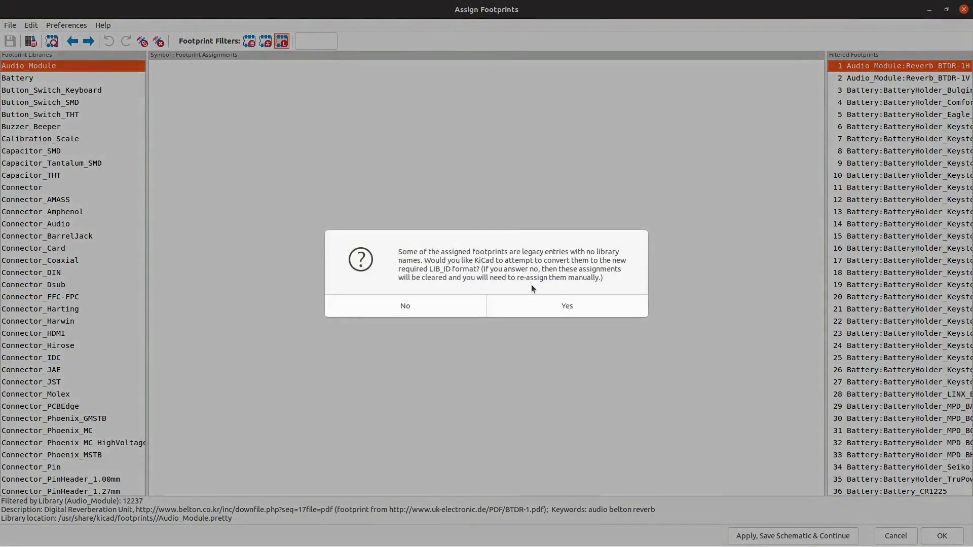
click(547, 310)
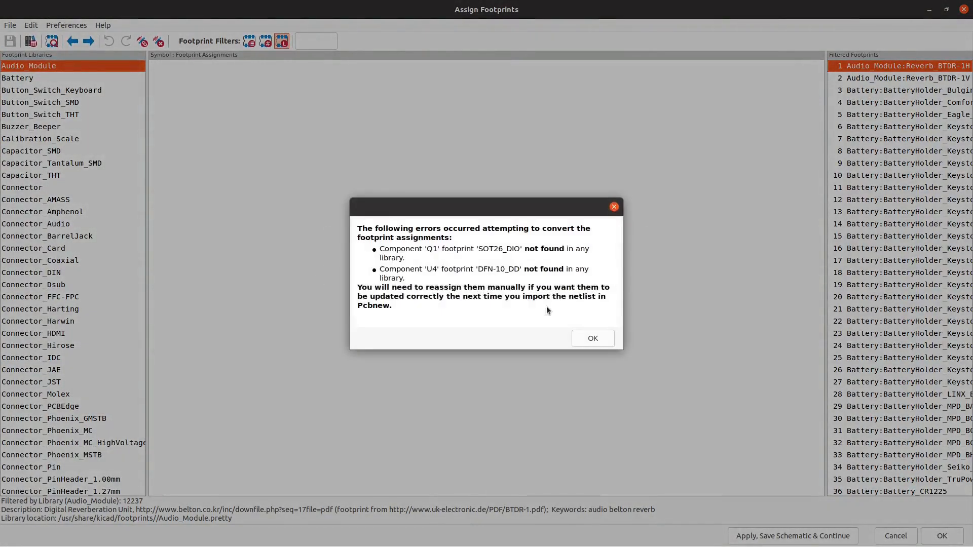
click(593, 339)
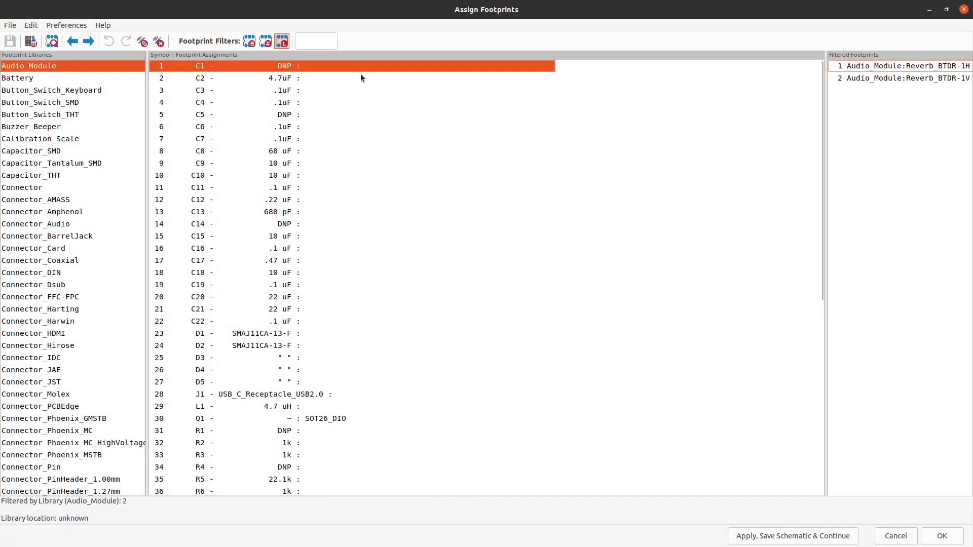
- List the footprints of the Capacitor_SMD library and widen the filtered footprints area so their full names can be read
drag(362, 39, 971, 152)
mouse_move(432, 8)
mouse_down()
mouse_move(374, 103)
mouse_move(422, 7)
mouse_move(441, 2)
mouse_up()
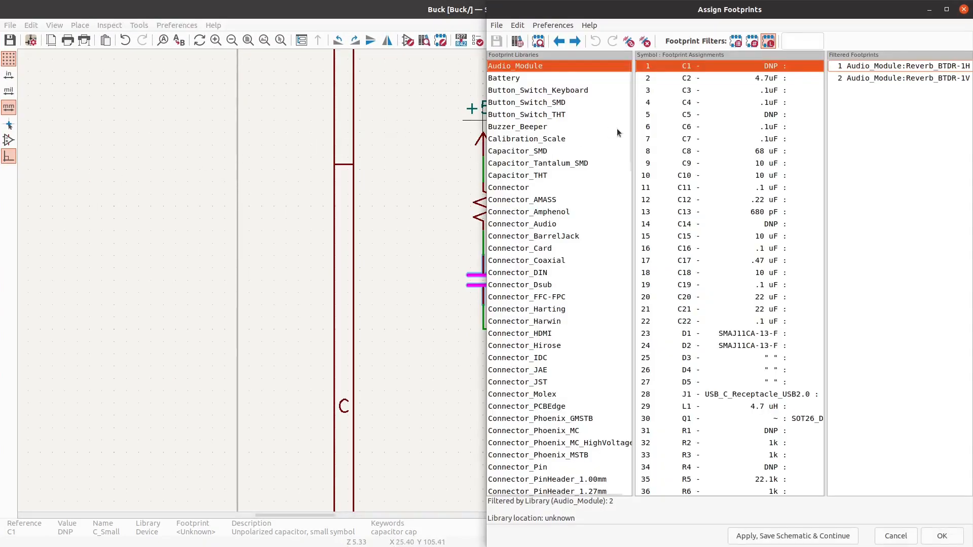
mouse_move(642, 4)
mouse_down()
mouse_move(638, 213)
mouse_move(634, 2)
mouse_up()
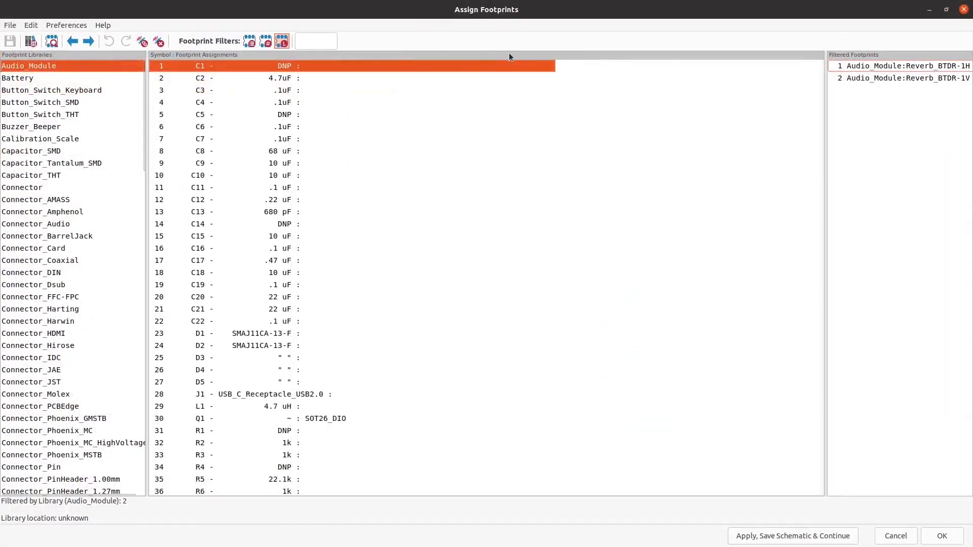
scroll(63, 182, up, 1)
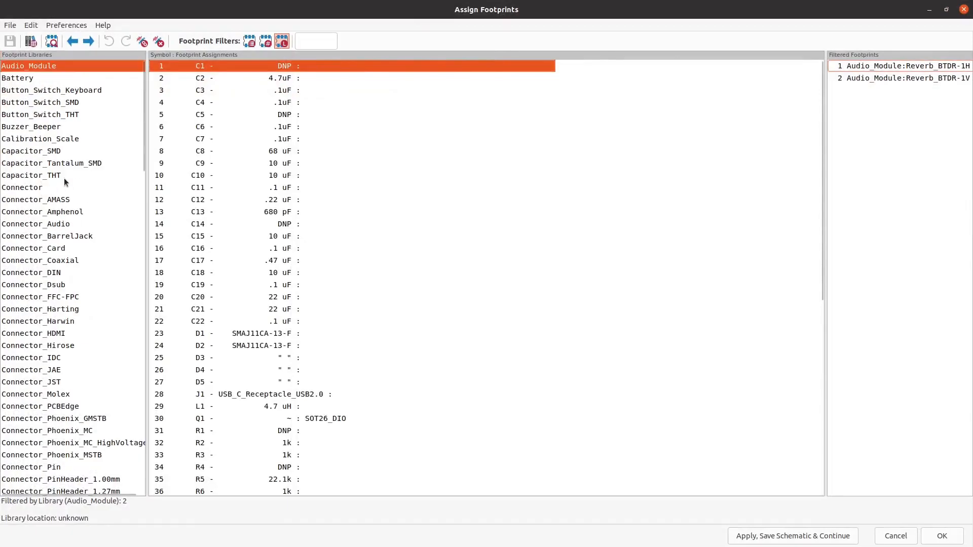
click(56, 155)
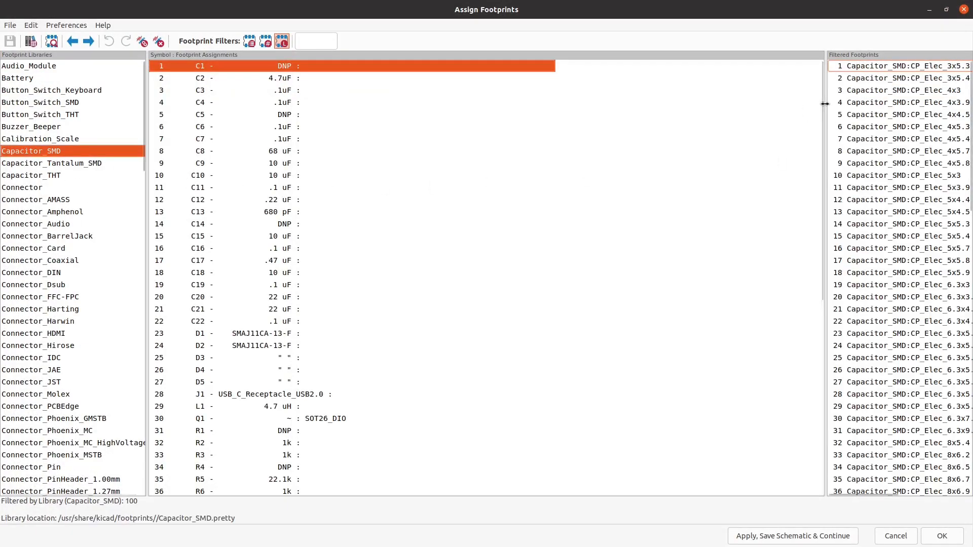
drag(825, 105, 487, 76)
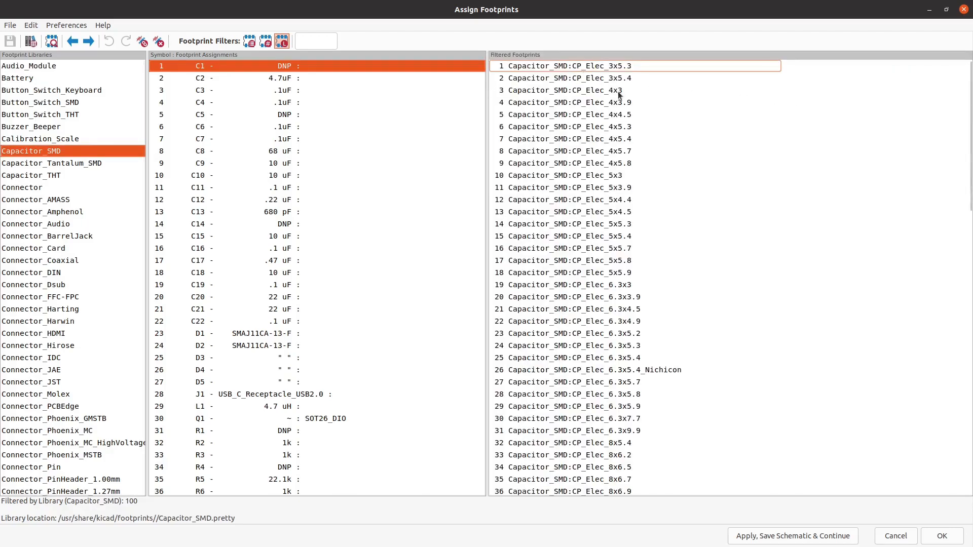
- Assign the footprint Capacitor_SMD:C_0402_1005Metric to capacitors C1 and C2, and check C2 in the schematic
scroll(621, 97, down, 9)
scroll(625, 106, down, 8)
scroll(625, 106, up, 2)
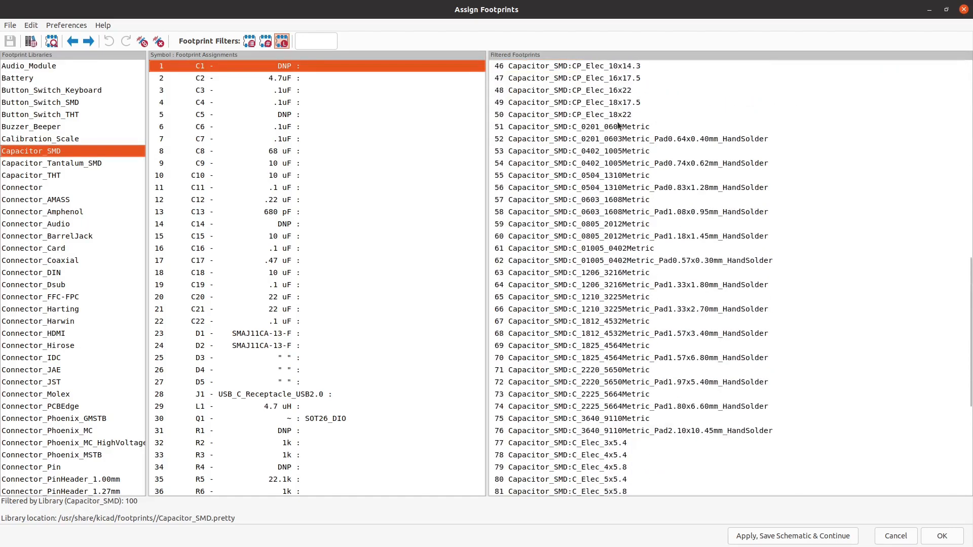
double_click(610, 152)
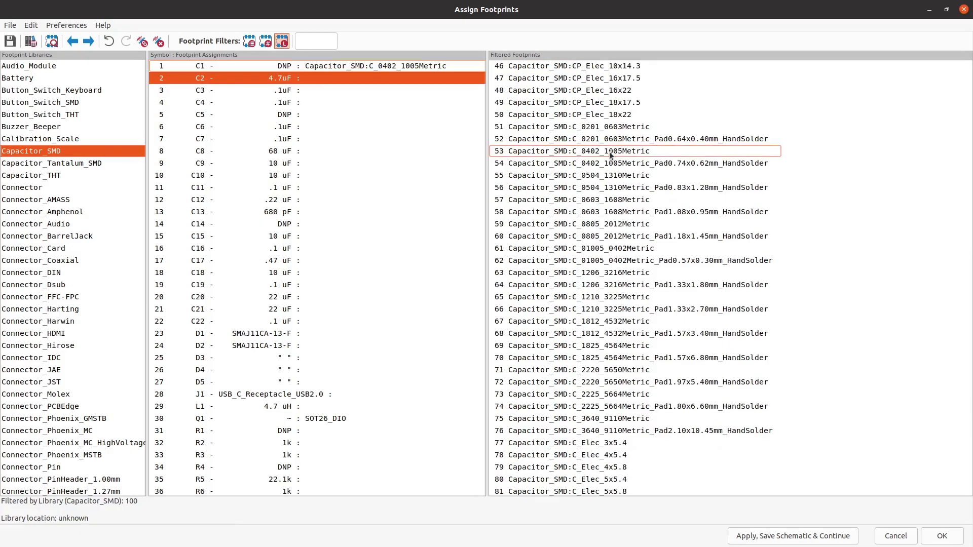
double_click(609, 151)
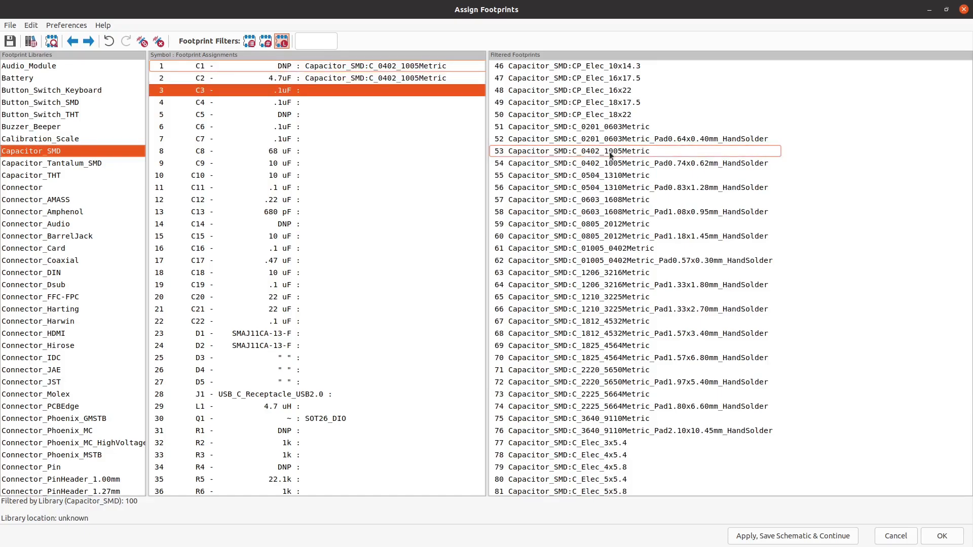
click(394, 78)
drag(424, 9, 449, 3)
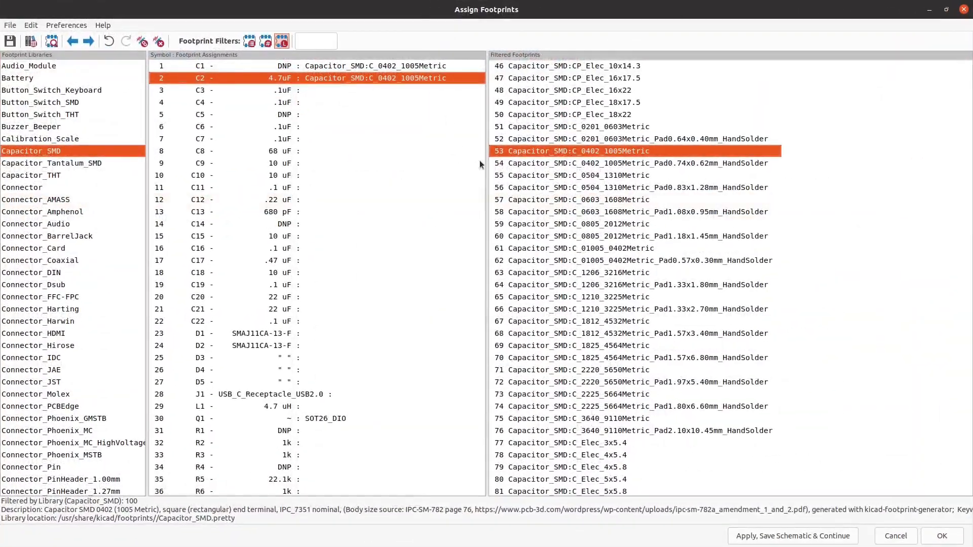
- Assign the footprint Capacitor_SMD:C_0402_1005Metric to capacitors C3 through C7
double_click(609, 156)
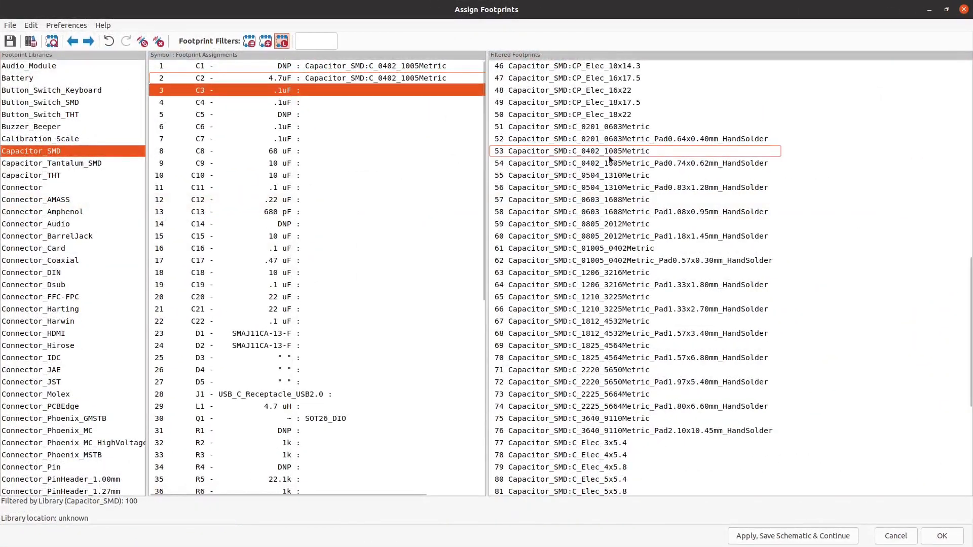
double_click(610, 157)
double_click(610, 156)
double_click(610, 156)
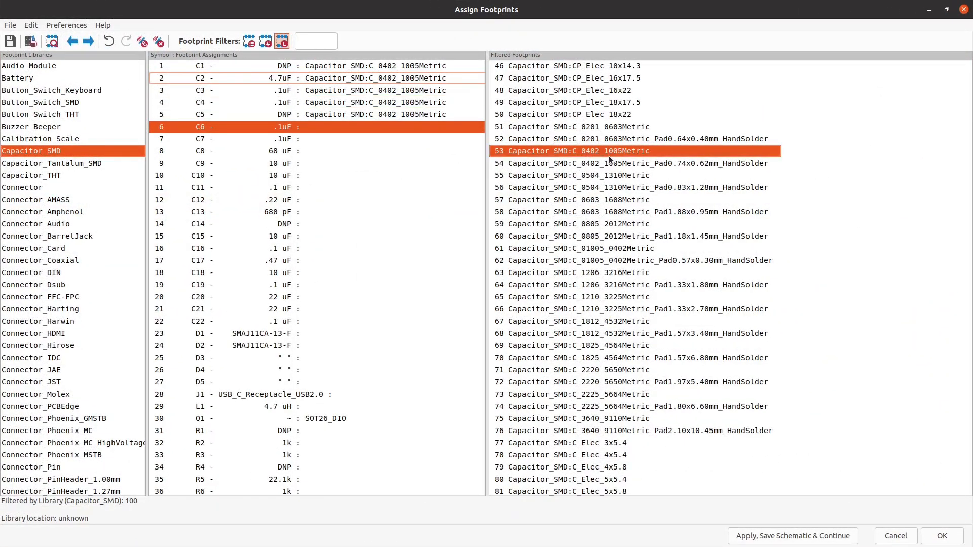
double_click(609, 156)
double_click(609, 156)
- Check C8 in the schematic and assign the footprint Capacitor_SMD:C_Elec_6.3x7.7 to this 68 uF capacitor
drag(490, 4, 544, 1)
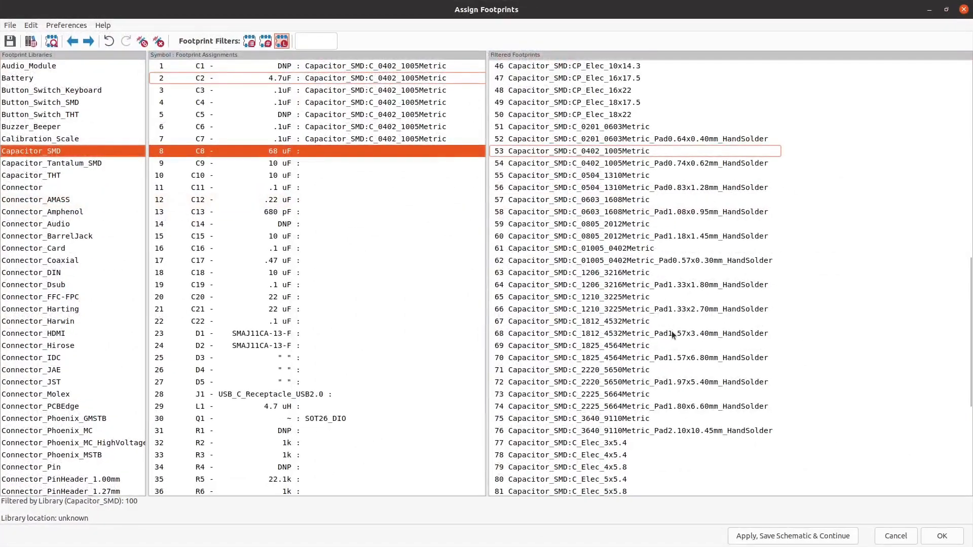
scroll(672, 332, down, 3)
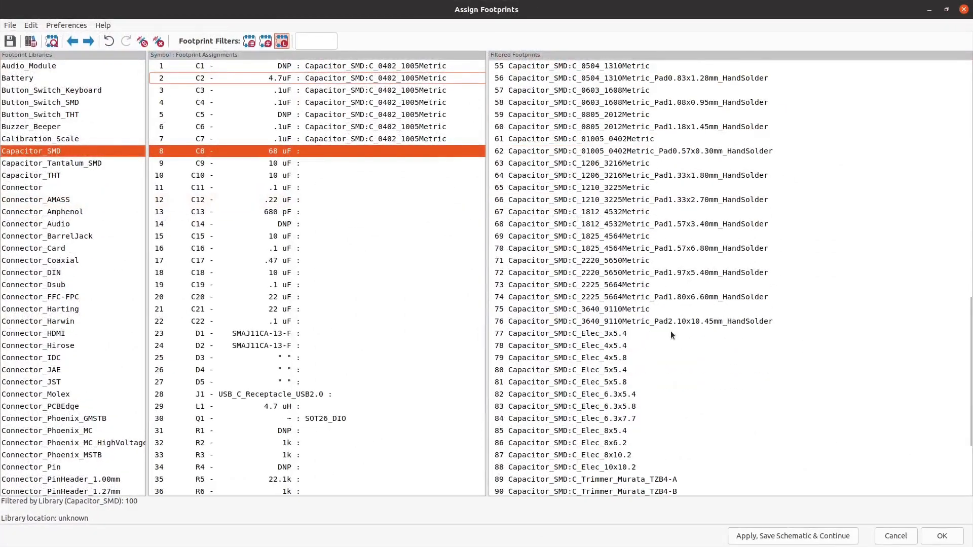
click(618, 421)
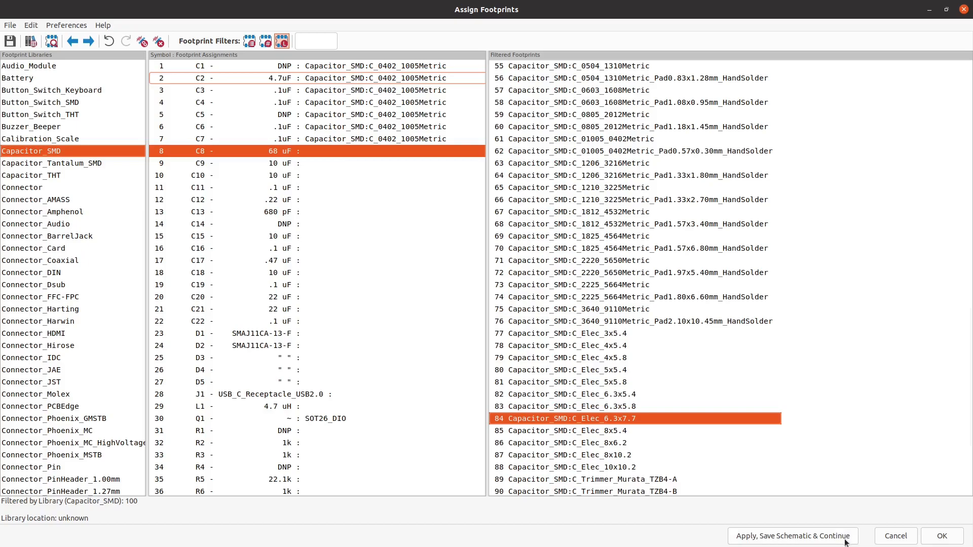
double_click(683, 418)
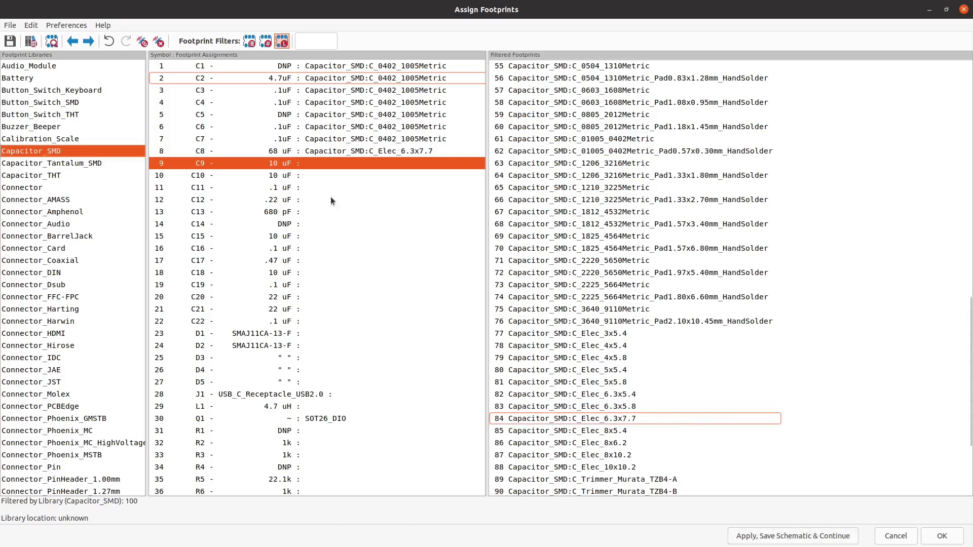
- Assign the footprint Capacitor_SMD:C_1206_3216Metric to the 10 uF capacitors C9 and C10
drag(399, 4, 360, 1)
double_click(588, 163)
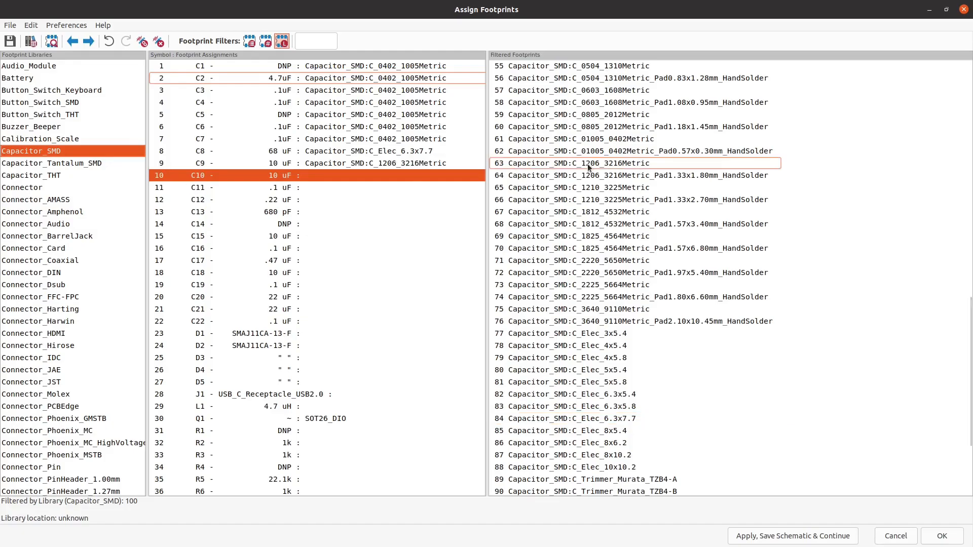
double_click(588, 164)
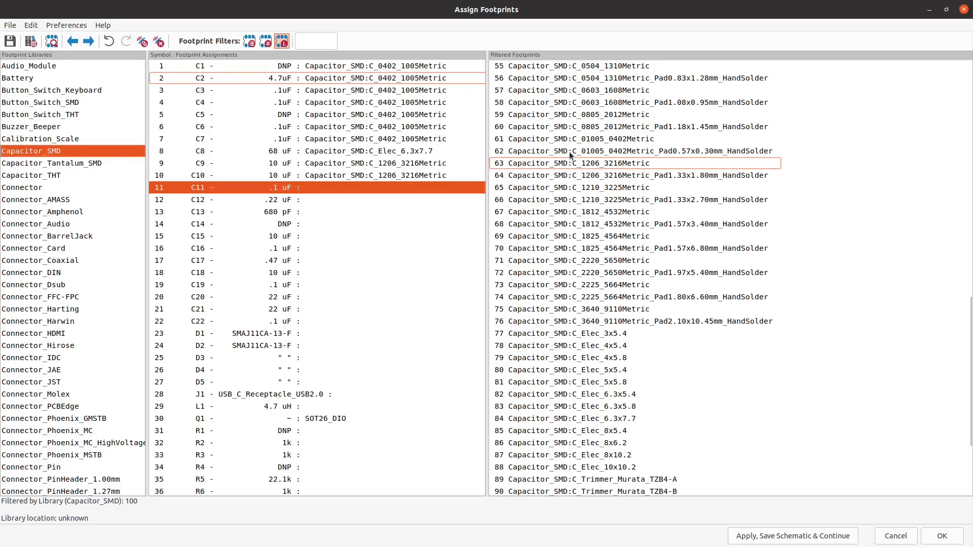
- Assign the footprint Capacitor_SMD:C_0402_1005Metric to capacitors C11 through C14, checking their place in the schematic
scroll(601, 167, up, 2)
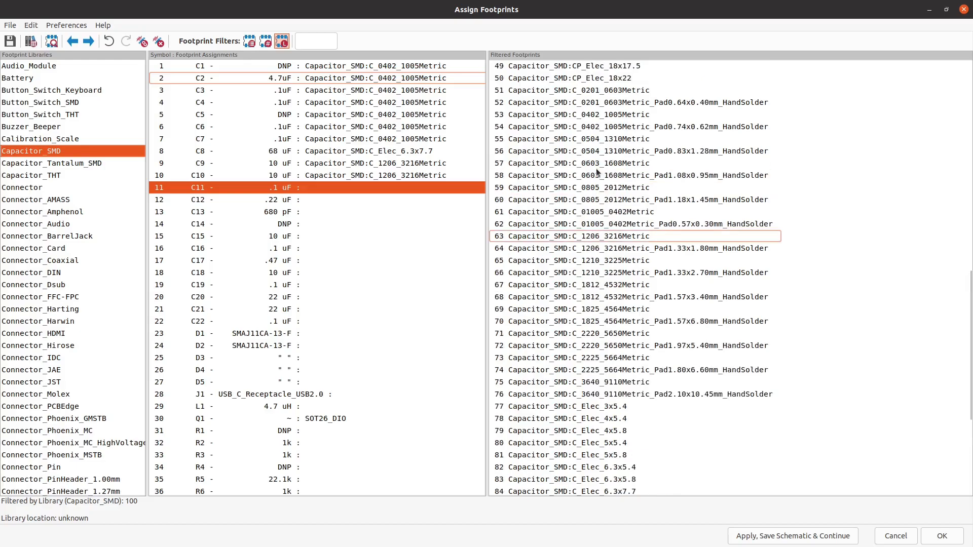
double_click(606, 118)
drag(572, 6, 457, 5)
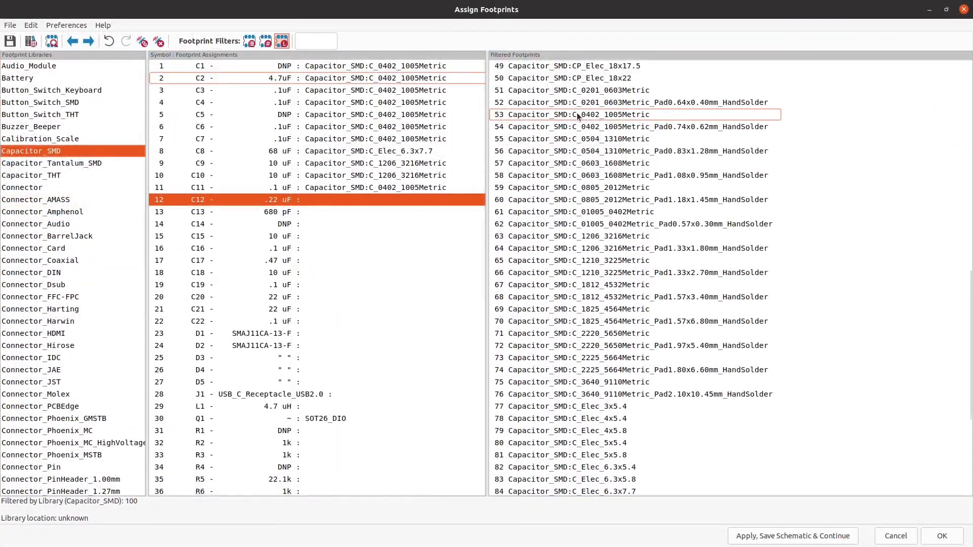
double_click(578, 116)
double_click(577, 114)
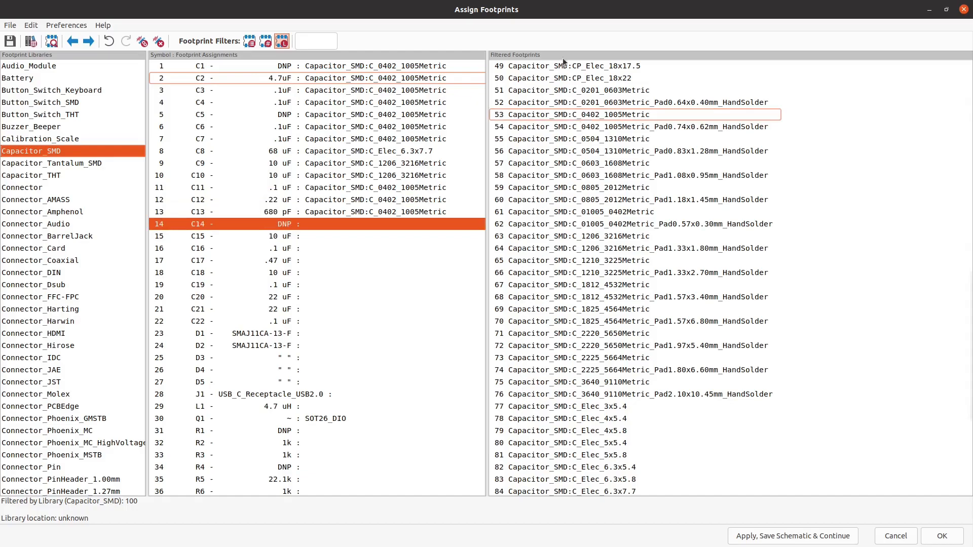
drag(560, 13, 500, 1)
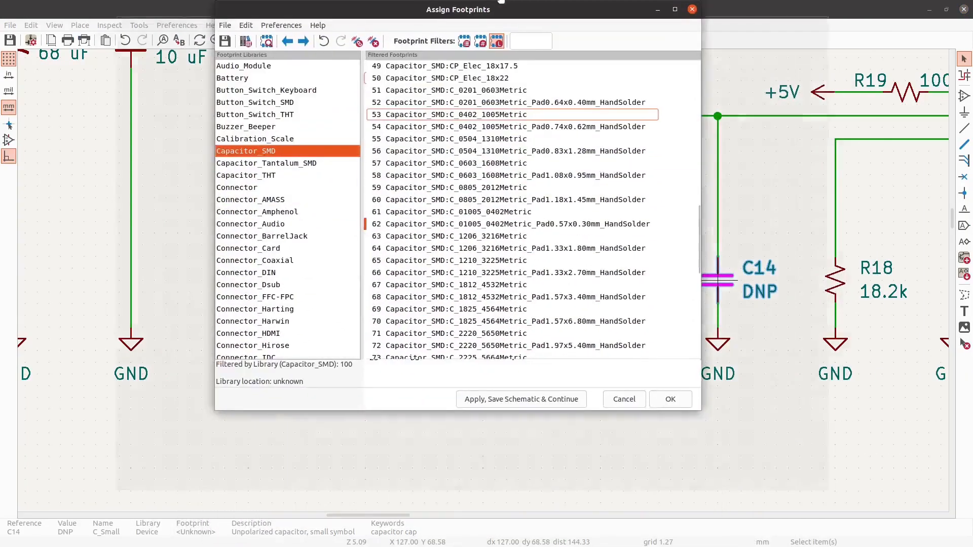
double_click(605, 115)
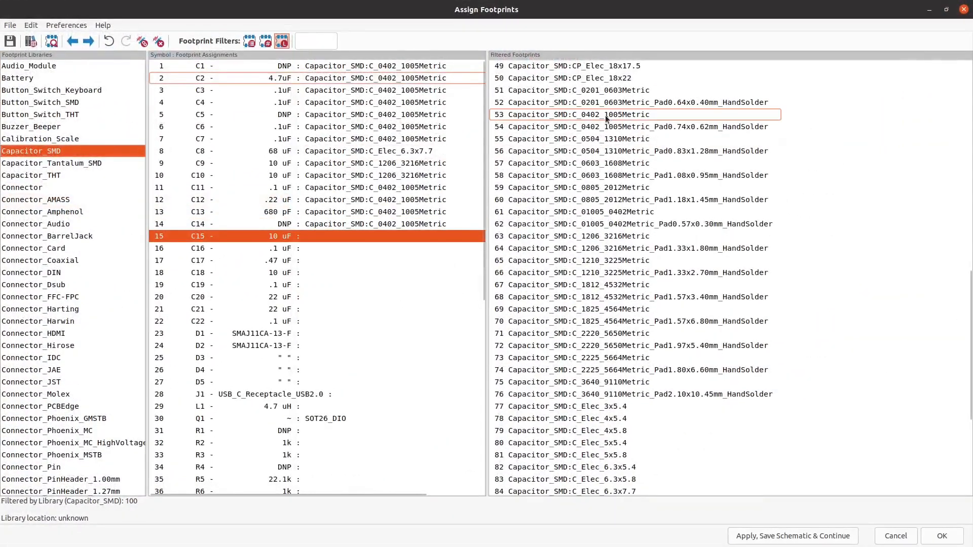
- Assign Capacitor_SMD:C_0603_1608Metric to C15 and Capacitor_SMD:C_0402_1005Metric to C16 and C17
drag(556, 4, 420, 5)
double_click(615, 163)
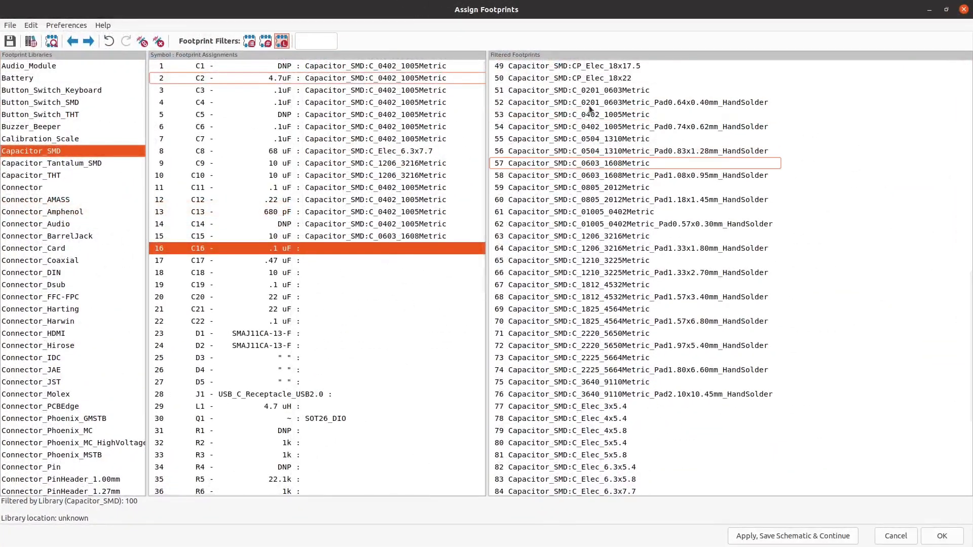
double_click(604, 115)
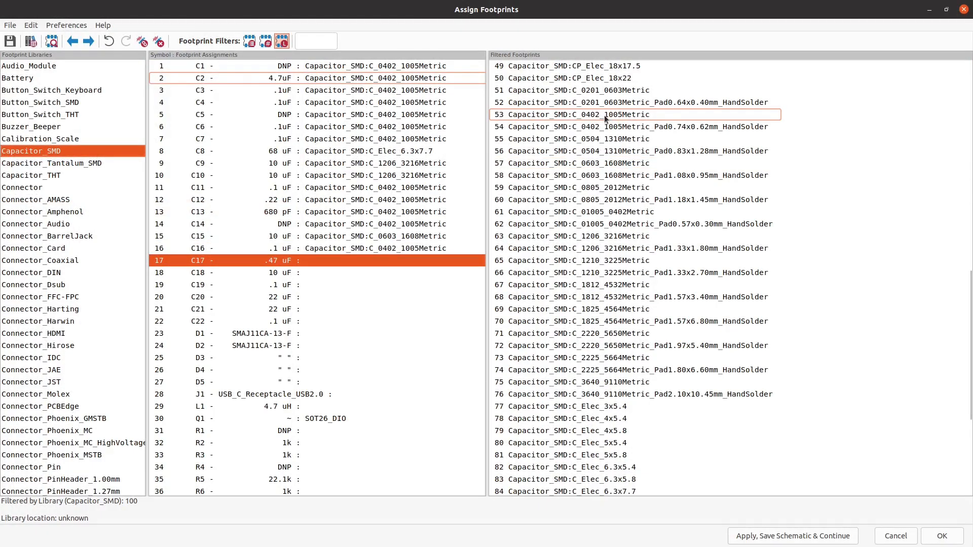
drag(565, 4, 377, 2)
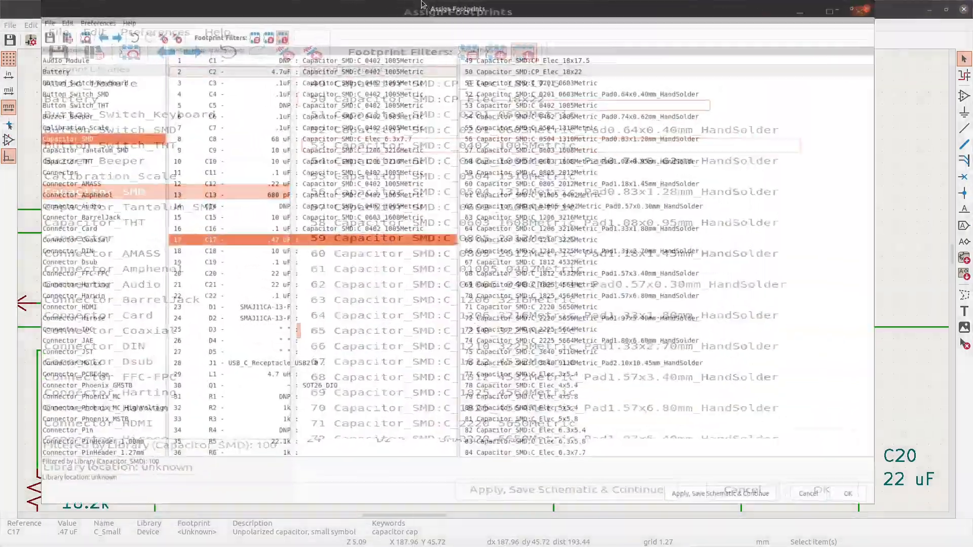
double_click(621, 116)
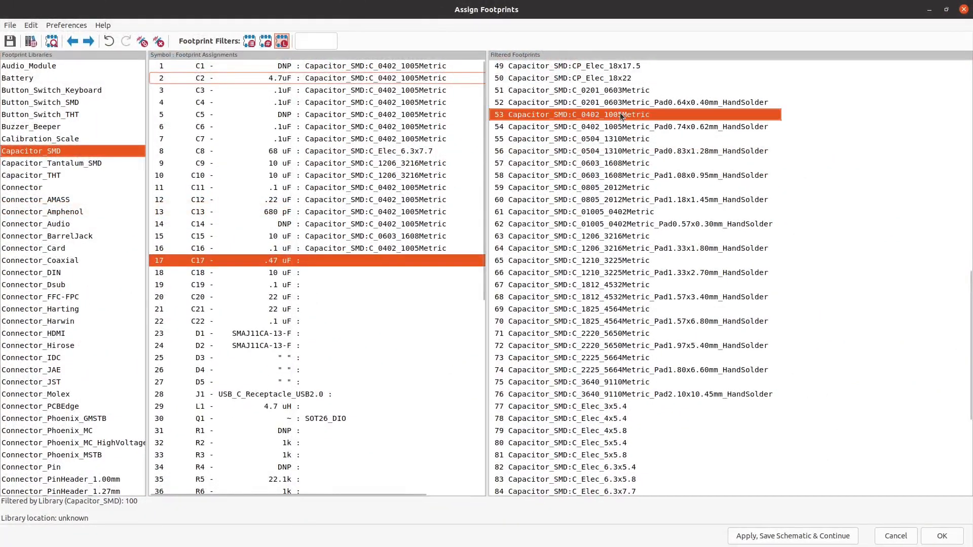
- Assign the footprint Capacitor_SMD:C_0603_1608Metric to the 10 uF capacitor C18 and look at C19 in the schematic
drag(535, 7, 315, 3)
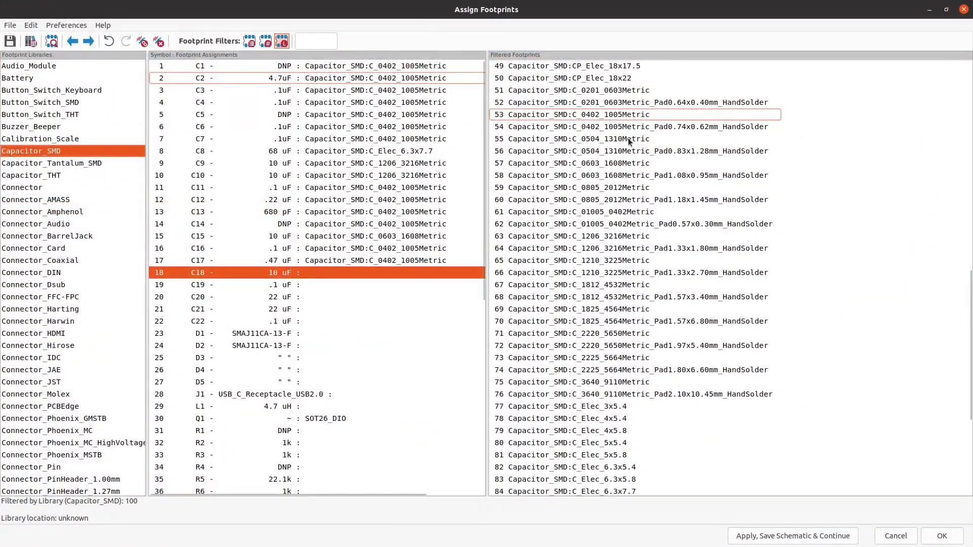
double_click(601, 163)
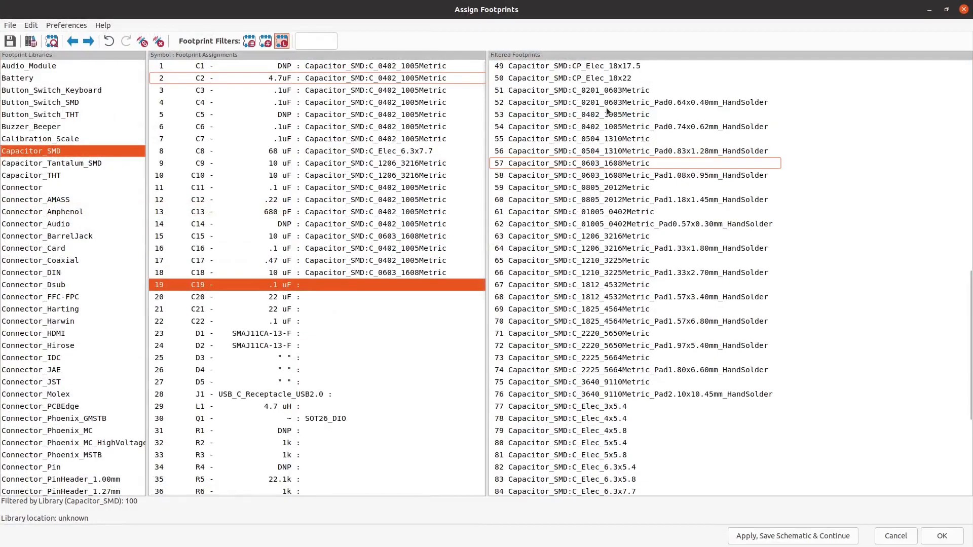
double_click(604, 6)
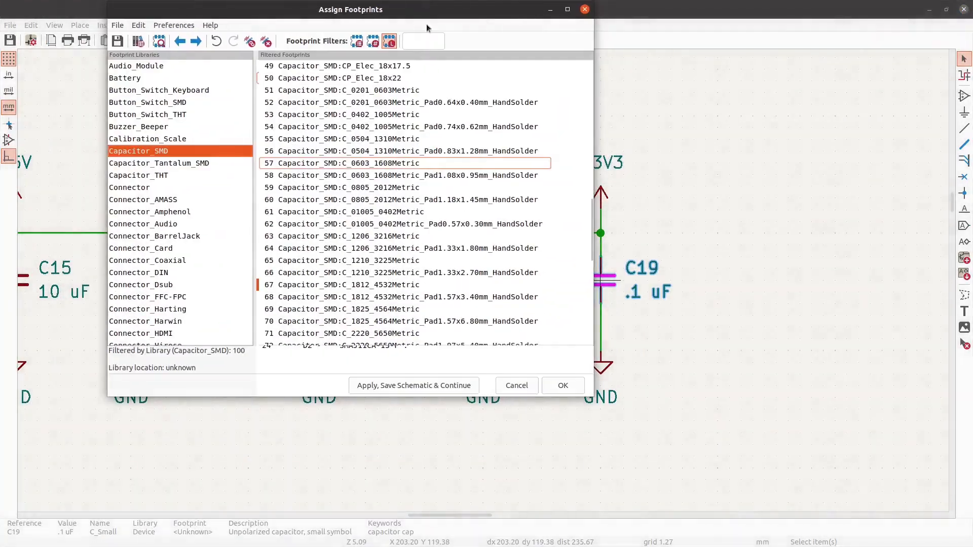
- Assign the footprint Capacitor_SMD:C_0402_1005Metric to the .1 uF capacitor C19 and look at C20 in the schematic
drag(443, 52, 542, 3)
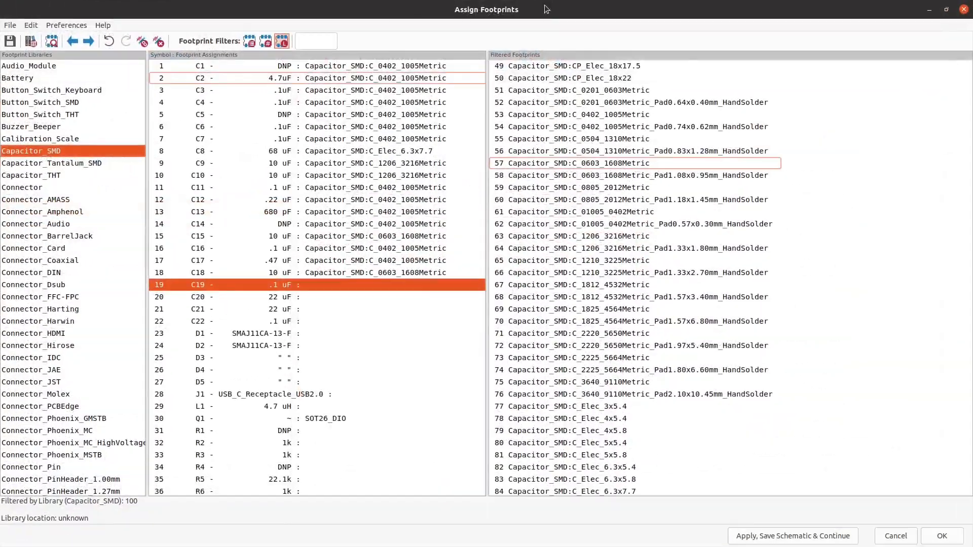
double_click(590, 116)
drag(564, 10, 397, 4)
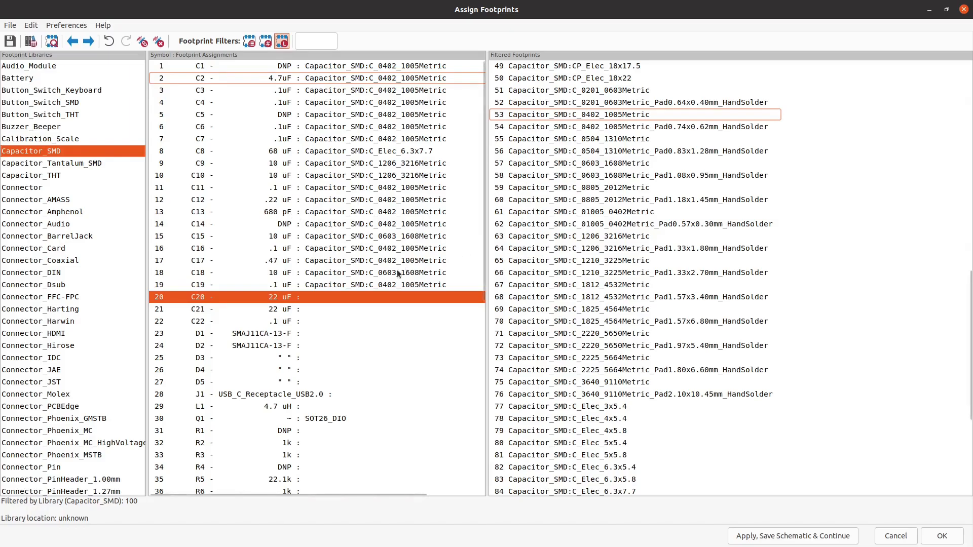
- Change the footprint of the 10 uF capacitors C9 and C10 to Capacitor_SMD:C_2220_5650Metric
click(399, 163)
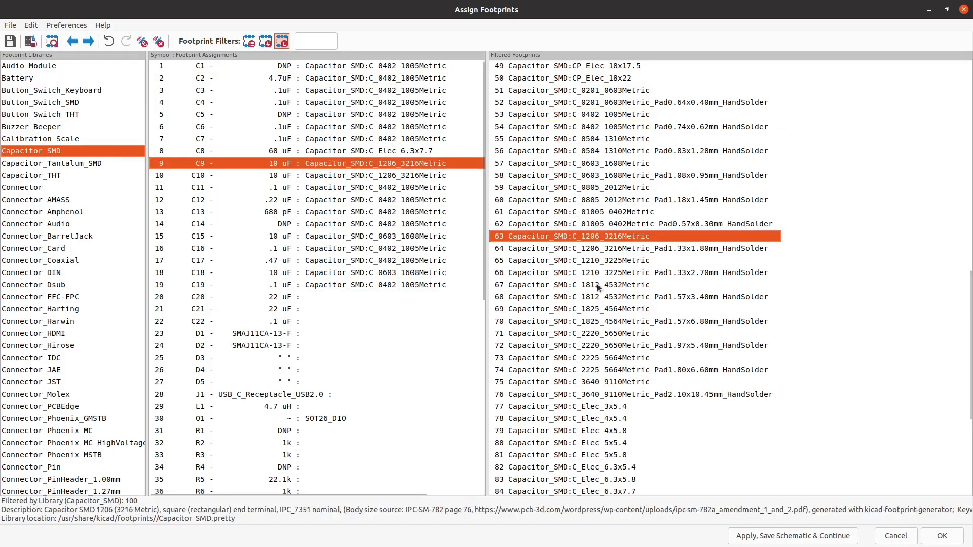
double_click(598, 329)
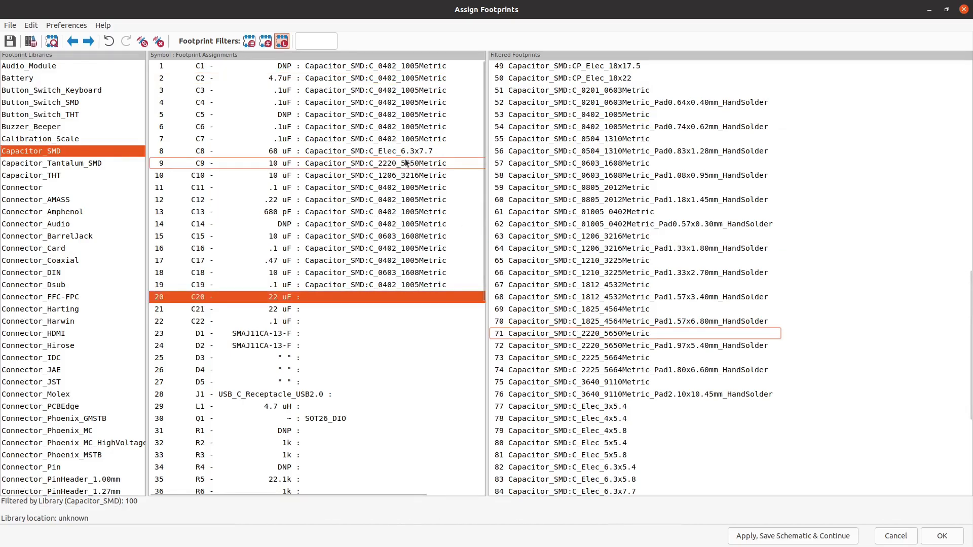
click(384, 177)
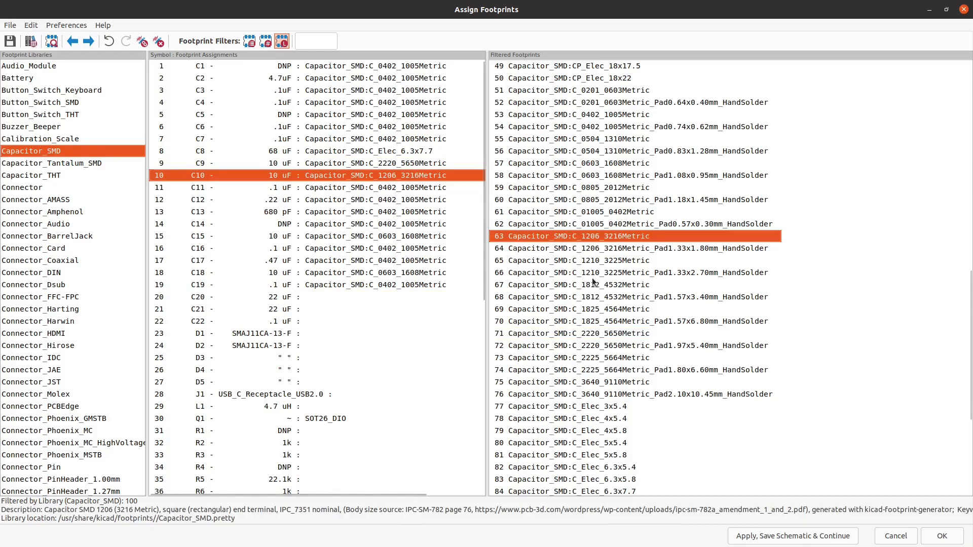
double_click(599, 332)
- Set the footprint of capacitors C9 and C10 back to Capacitor_SMD:C_1206_3216Metric
click(385, 163)
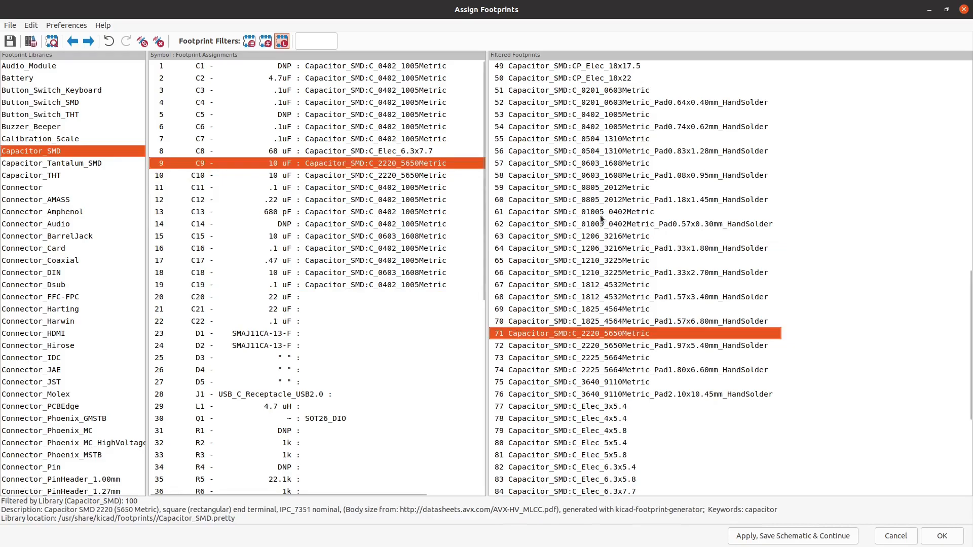
double_click(583, 235)
click(378, 174)
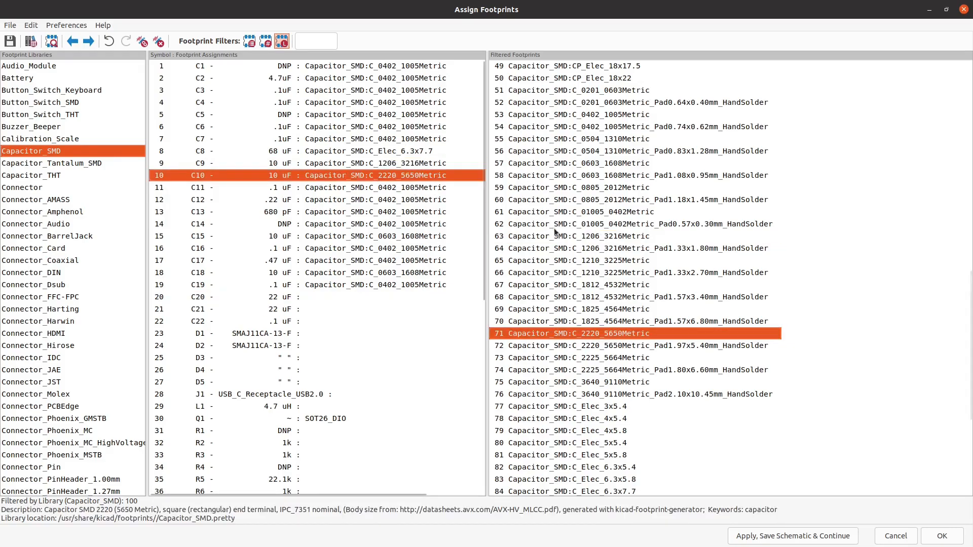
double_click(584, 236)
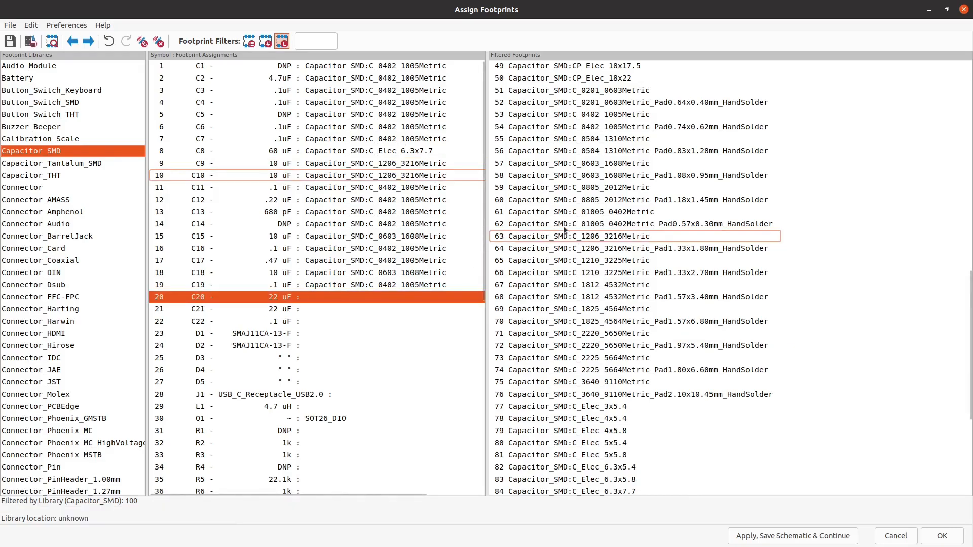
- Assign Capacitor_SMD:C_1206_3216Metric to the 22 uF capacitors C20 and C21, and Capacitor_SMD:C_0402_1005Metric to C22
double_click(593, 237)
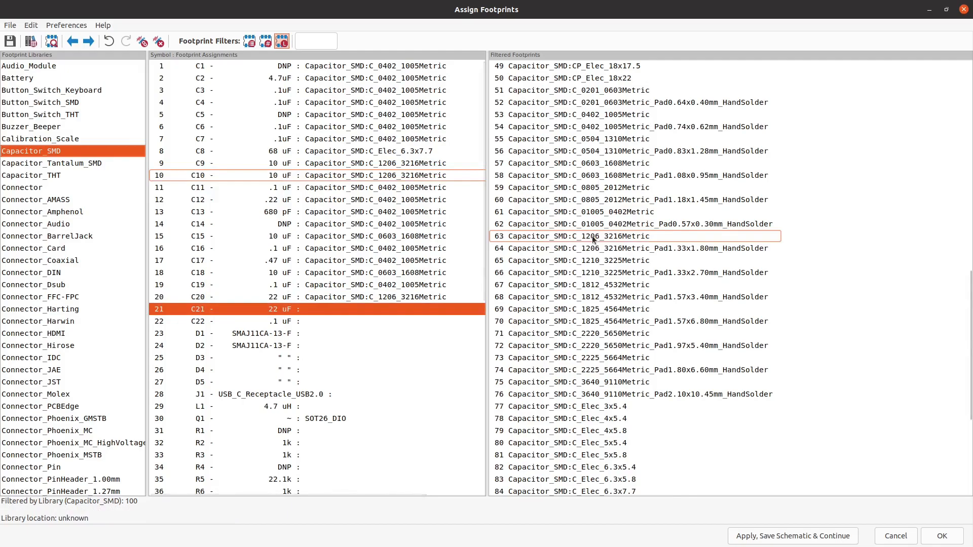
double_click(592, 238)
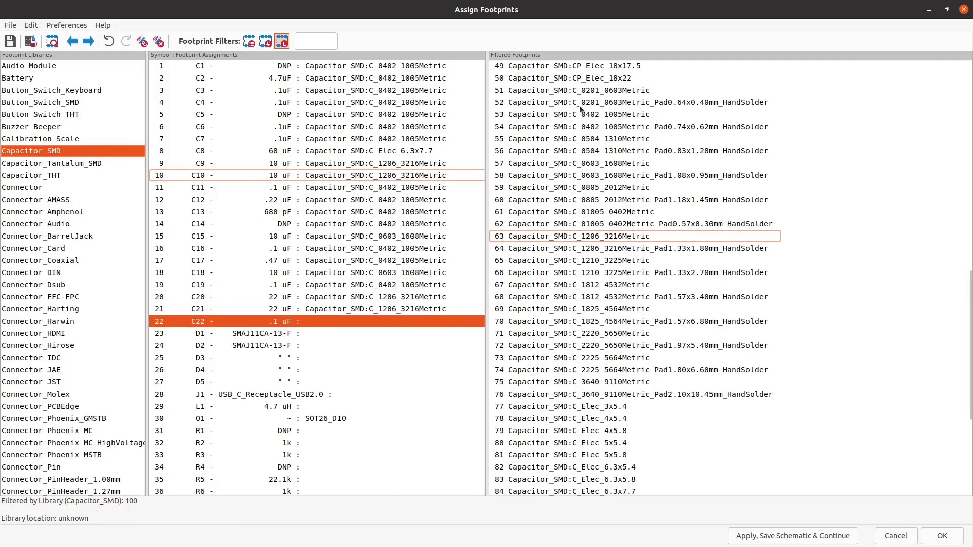
scroll(600, 138, up, 2)
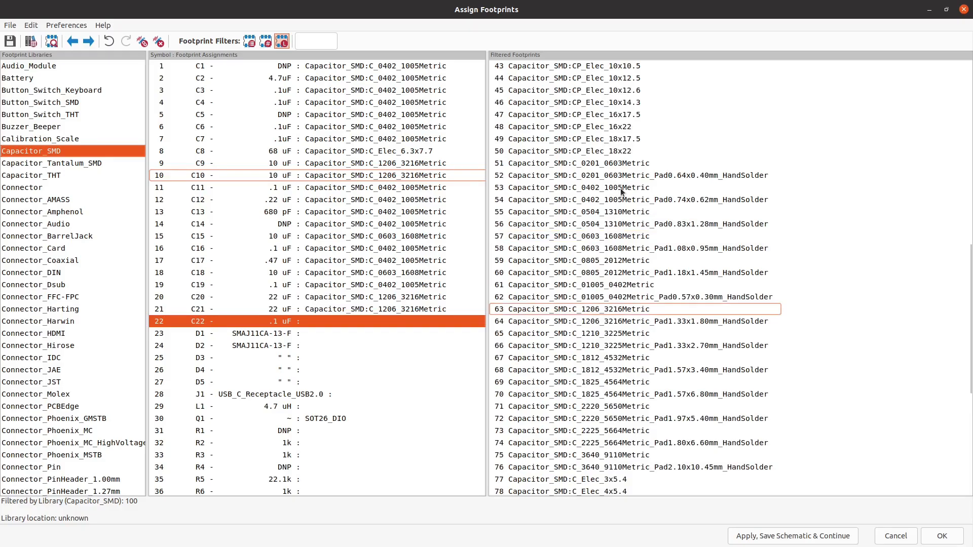
drag(545, 8, 172, 387)
drag(400, 1, 402, 0)
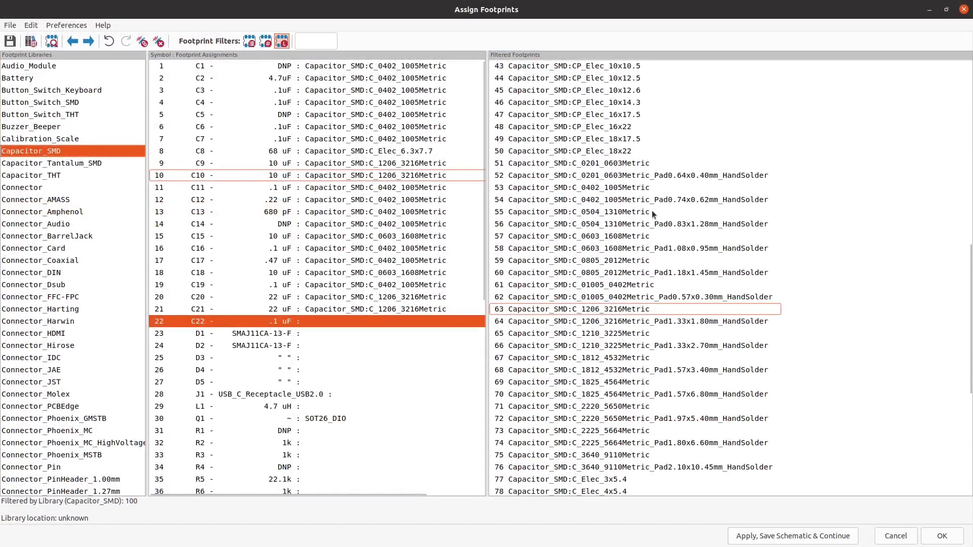
double_click(617, 188)
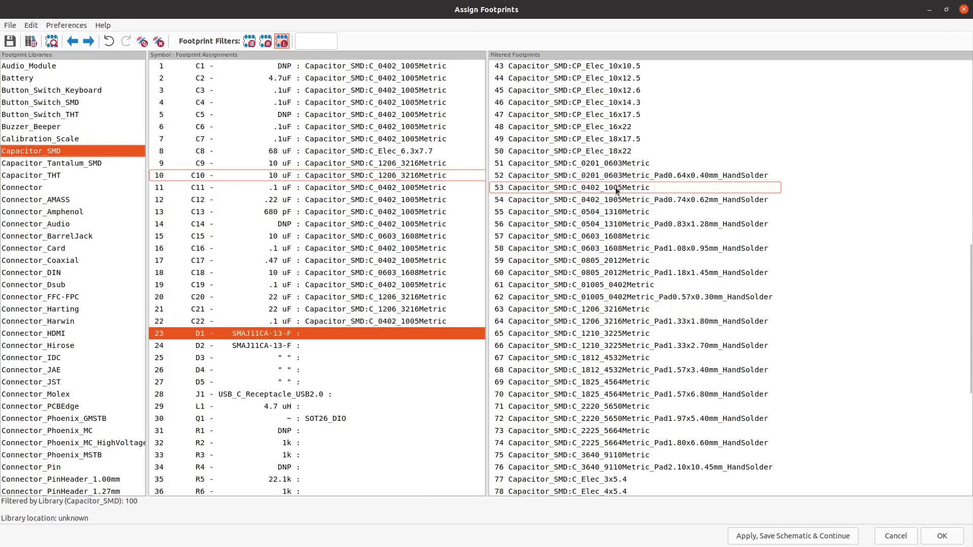
- Find diode D1 in the schematic, copy its value SMAJ11CA-13-F and make the value visible beside the symbol
mouse_move(476, 1)
mouse_down()
mouse_move(304, 132)
mouse_move(222, 156)
mouse_move(290, 128)
mouse_move(363, 6)
mouse_move(484, 5)
mouse_up()
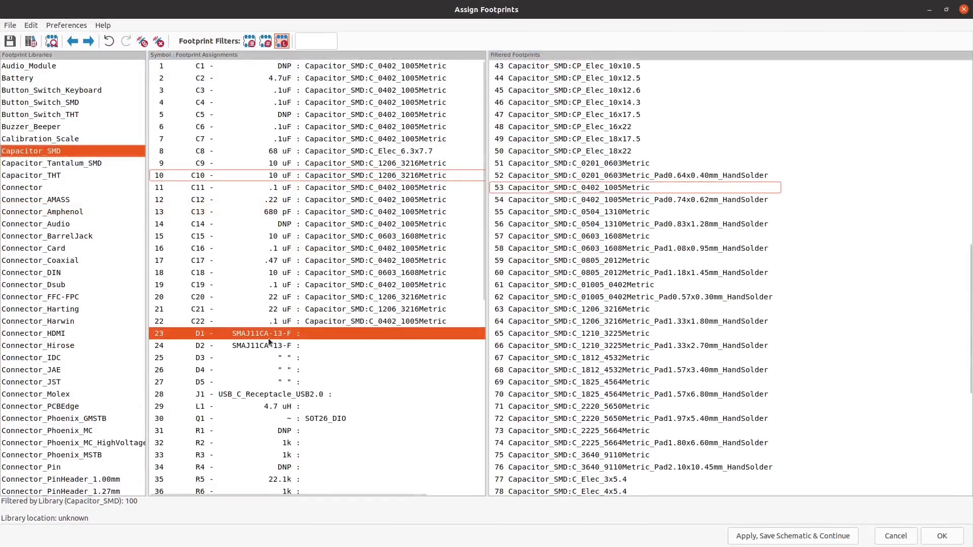
drag(567, 3, 0, 370)
scroll(612, 187, down, 5)
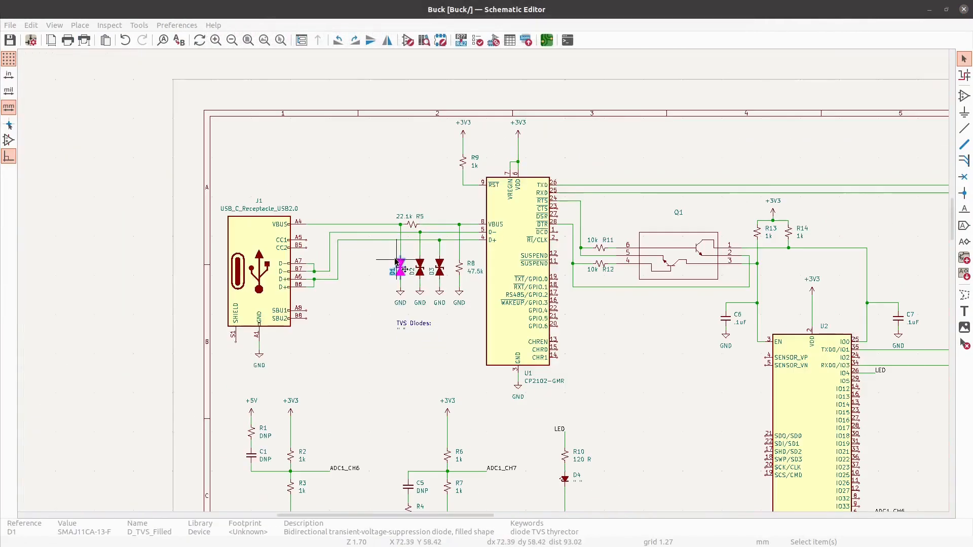
scroll(413, 379, up, 3)
scroll(385, 245, up, 2)
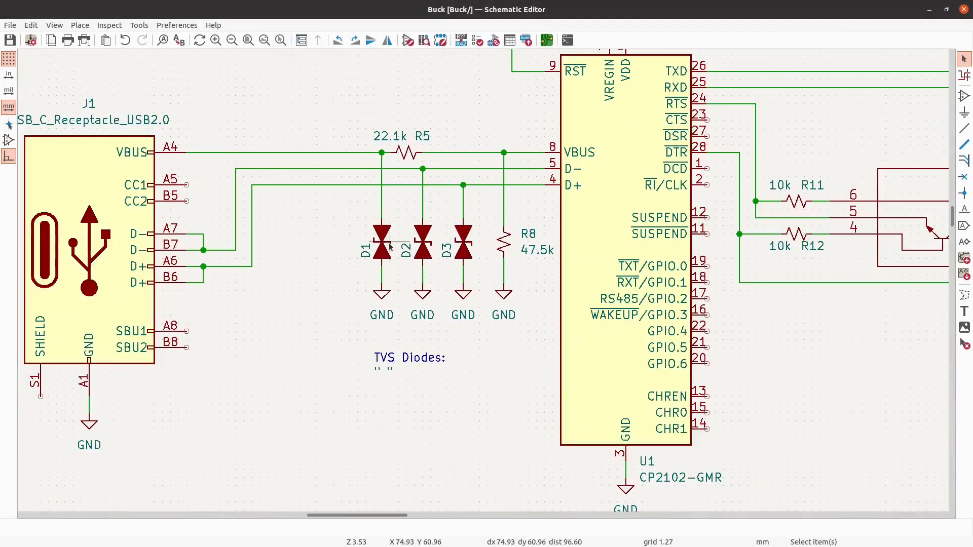
key(v)
key(ctrl+c)
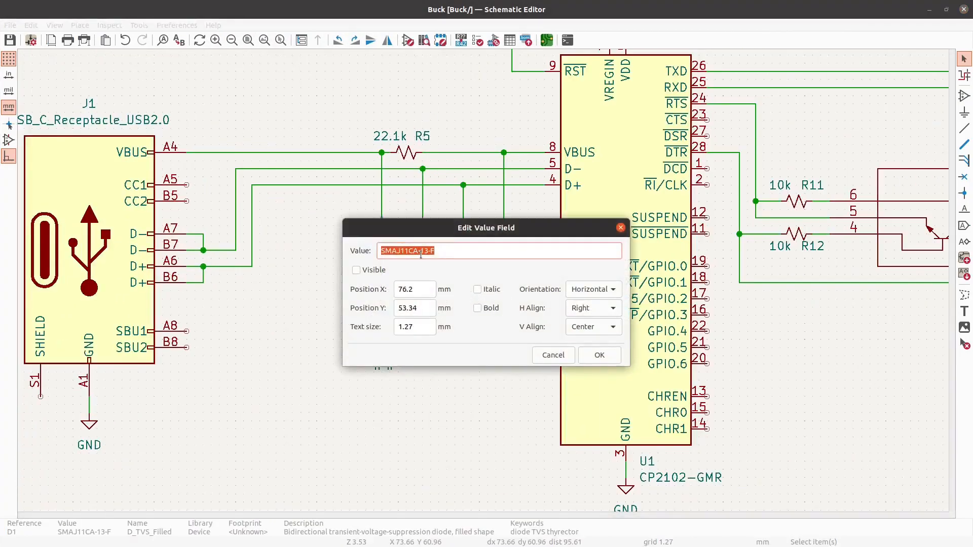
click(379, 269)
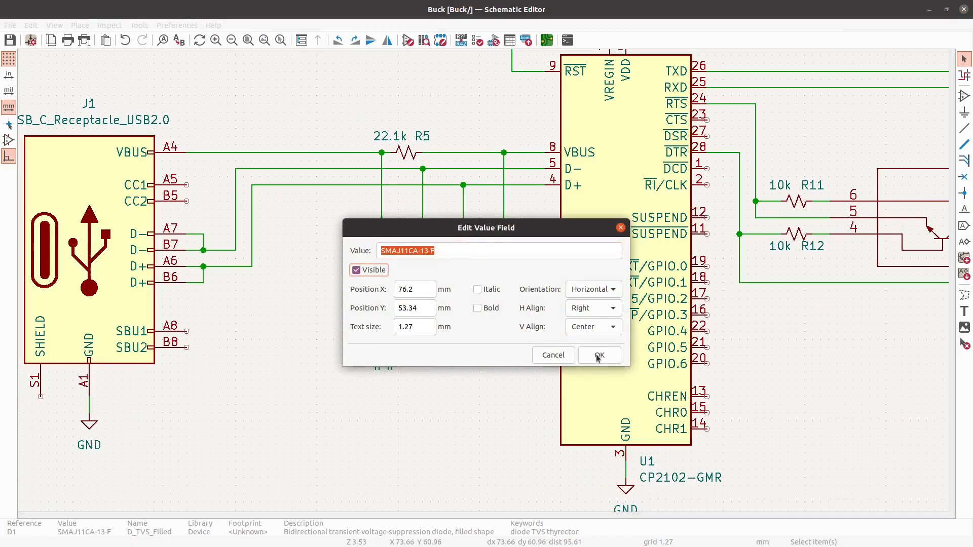
click(598, 356)
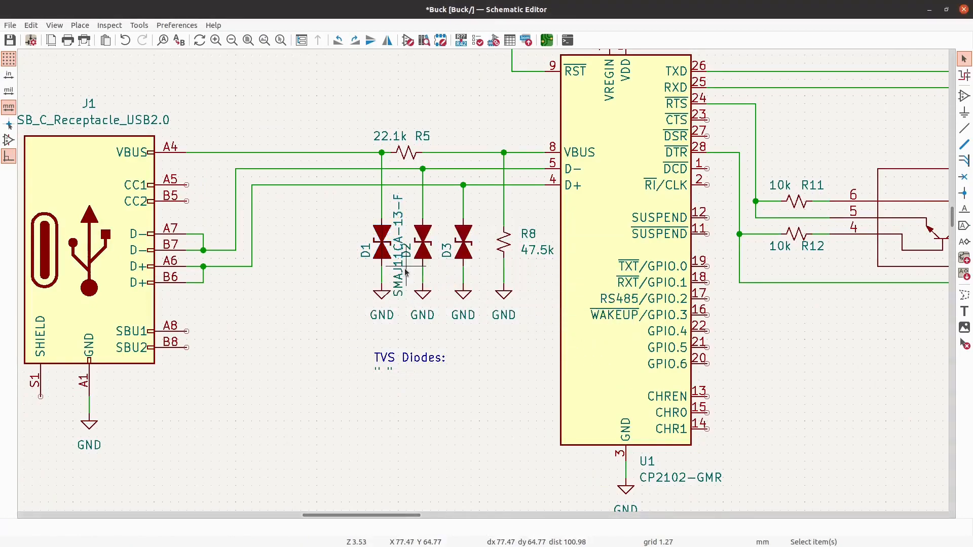
- Replace the value text under the TVS Diodes note with SMAJ11CA-13-F
double_click(384, 371)
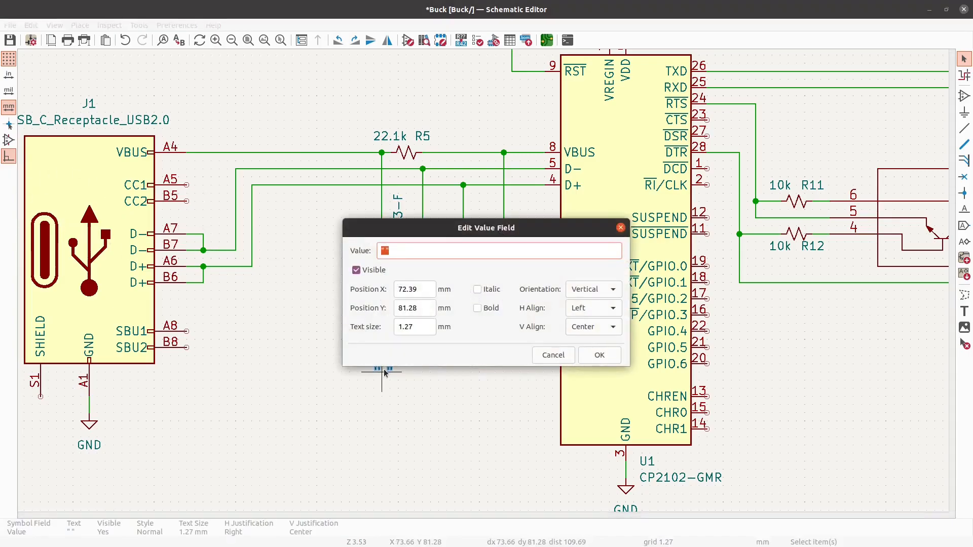
key(ctrl+v)
click(588, 355)
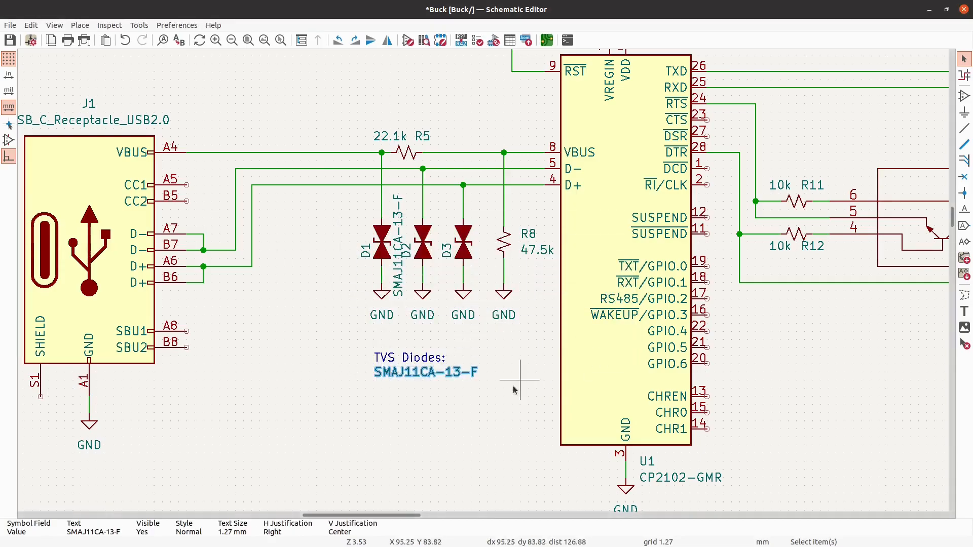
- Hide the SMAJ11CA-13-F value text under the TVS Diodes note
double_click(388, 241)
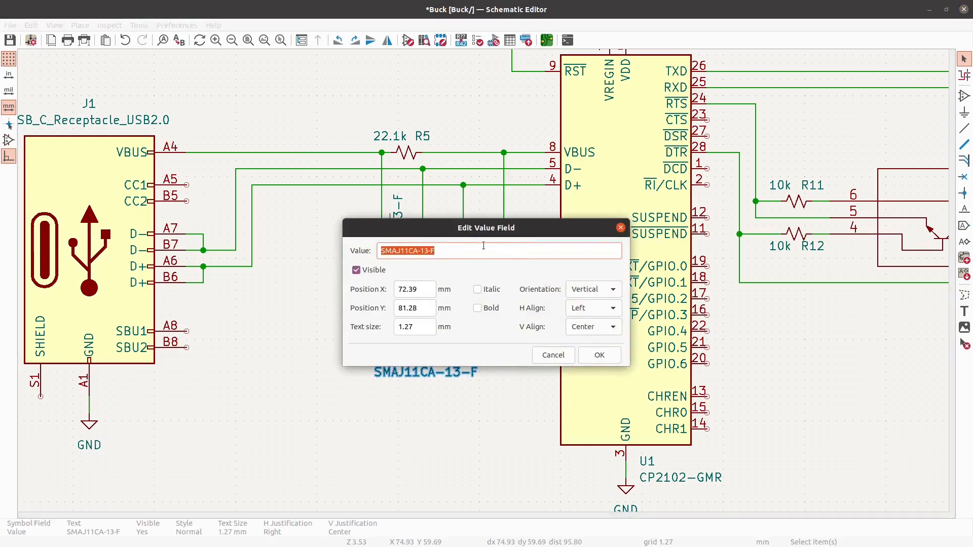
click(369, 270)
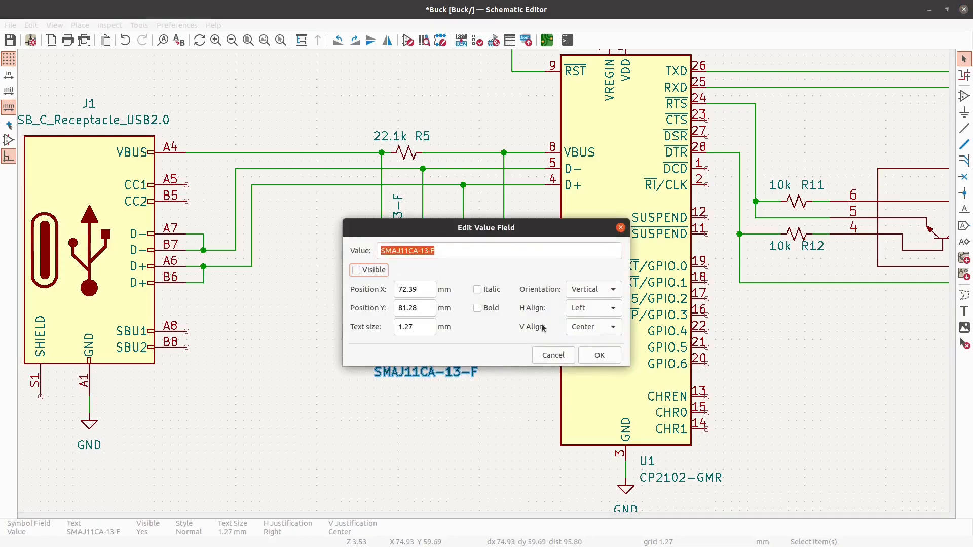
click(588, 356)
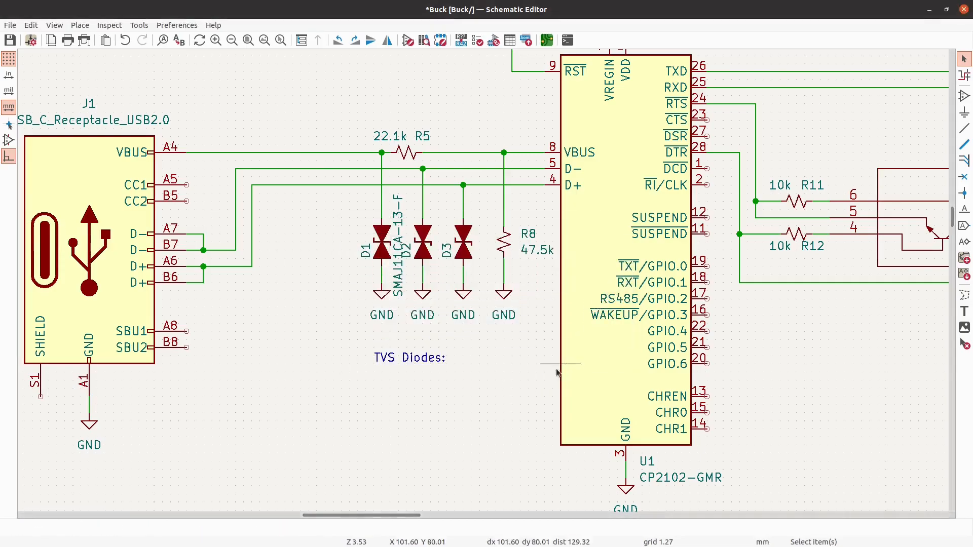
- Hide the value text beside diode D1 and check the value field of D2
double_click(390, 245)
click(371, 273)
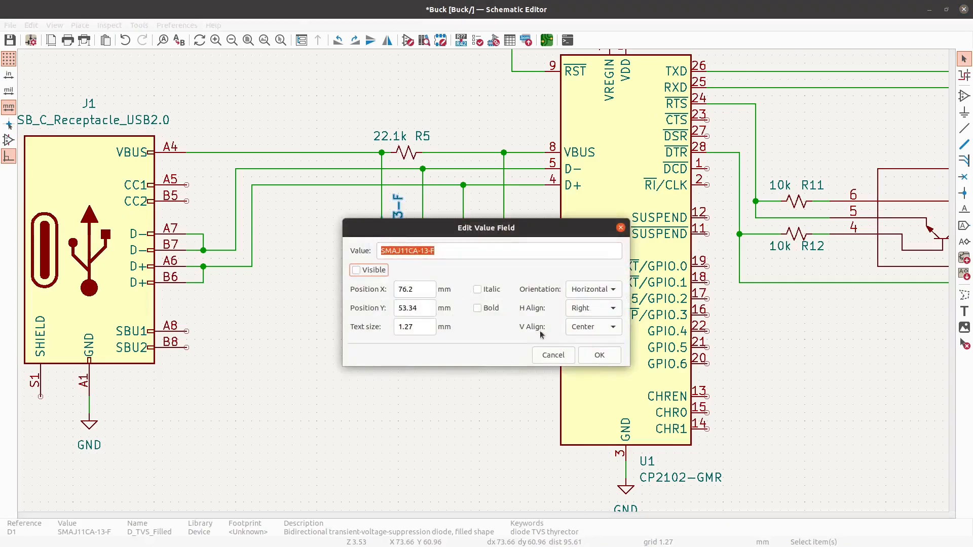
click(600, 357)
double_click(431, 252)
key(ctrl+c)
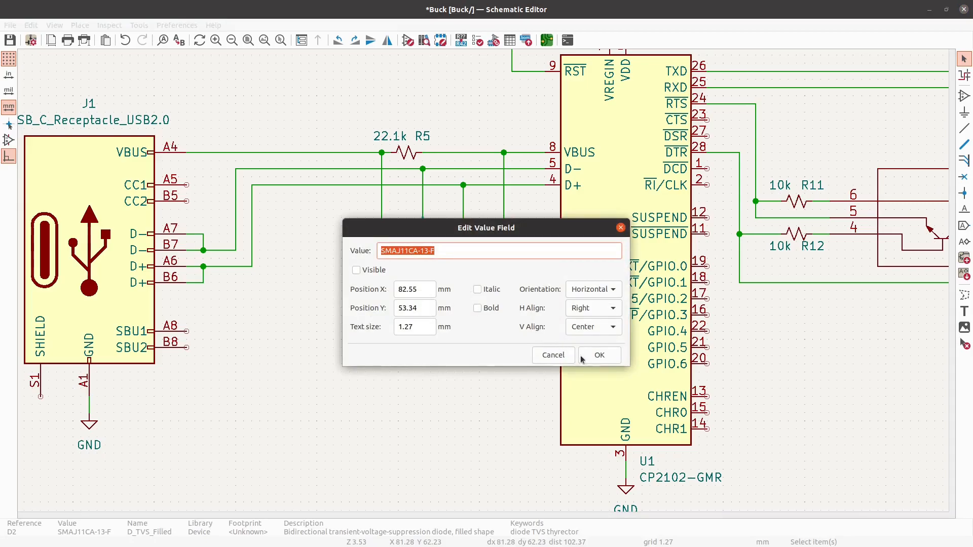
click(599, 355)
- Make the value of diode D3 visible again under the TVS Diodes note
double_click(463, 243)
click(357, 270)
click(599, 355)
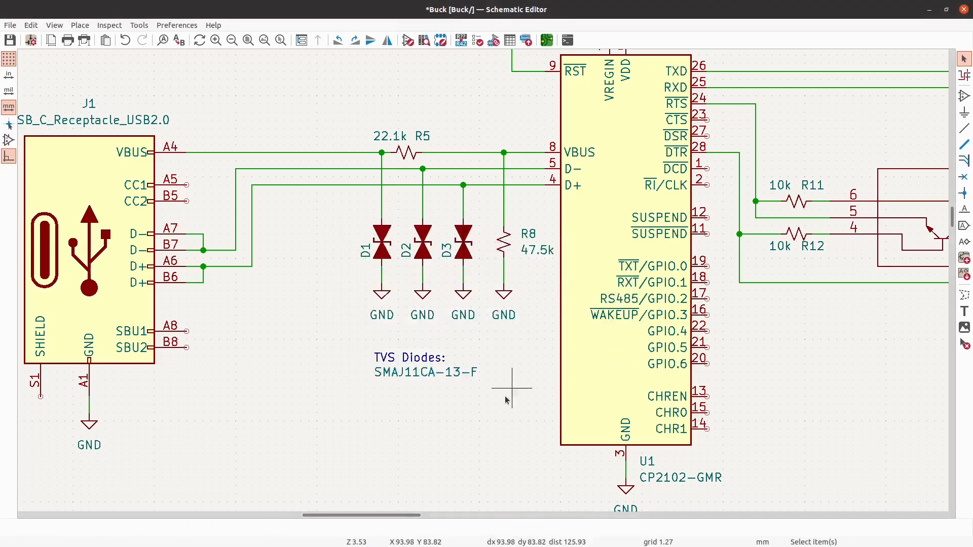
- Switch to the browser, search Digi-Key for SMAJ11CA-13-F and examine its description and package attributes
scroll(307, 250, down, 3)
scroll(322, 233, up, 3)
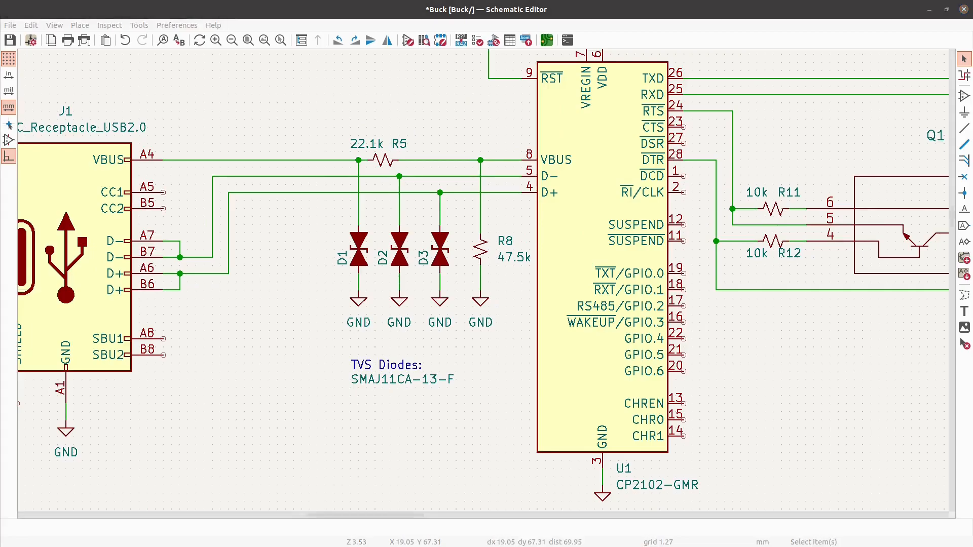
drag(0, 153, 512, 1)
click(505, 66)
key(ctrl+v)
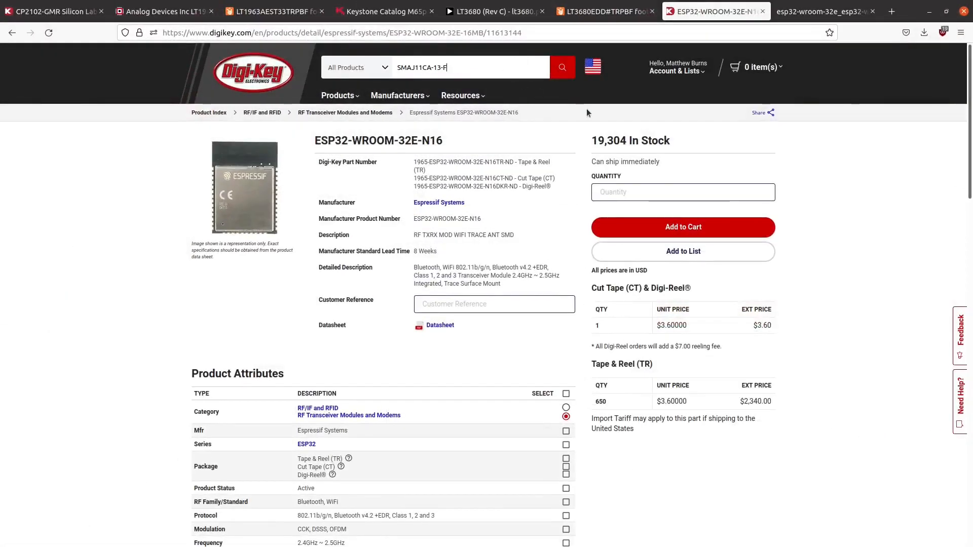
click(563, 69)
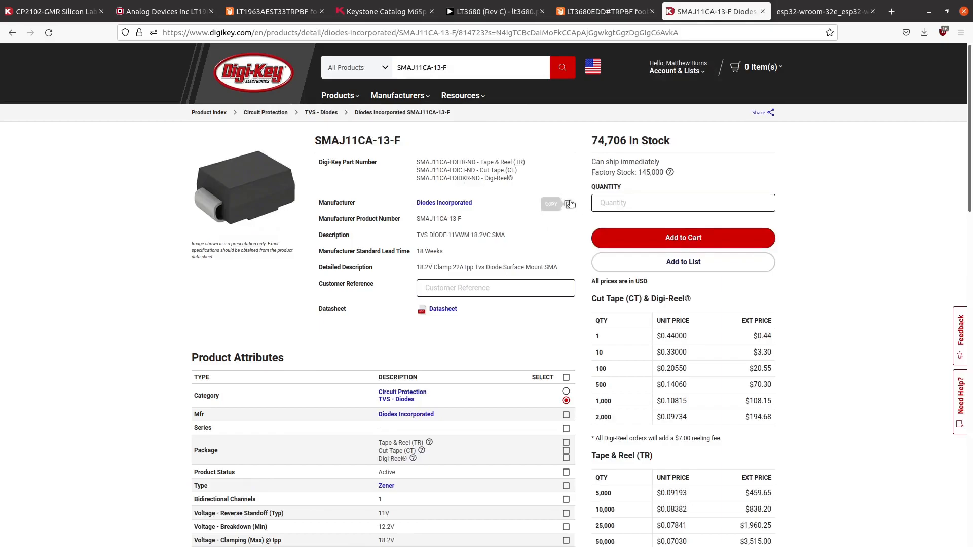
scroll(565, 210, down, 3)
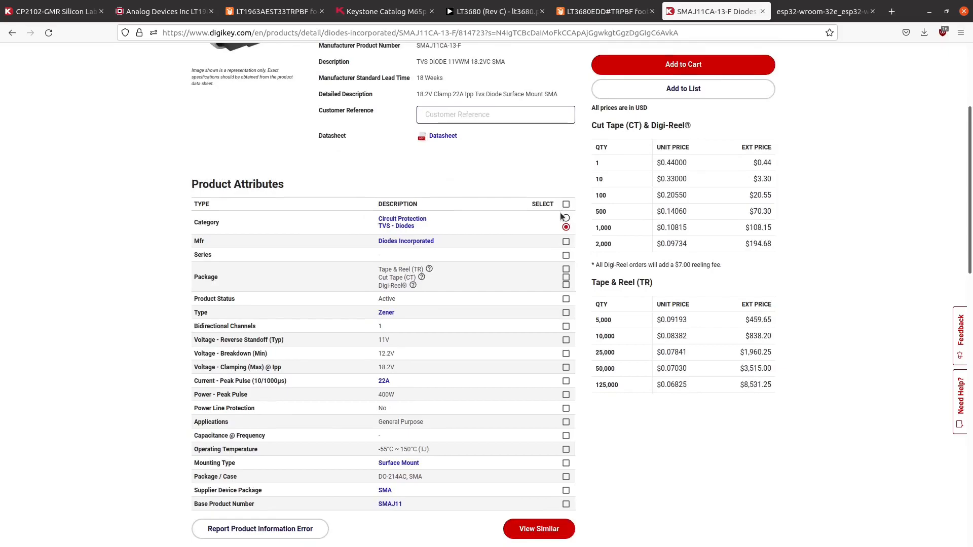
scroll(565, 210, up, 2)
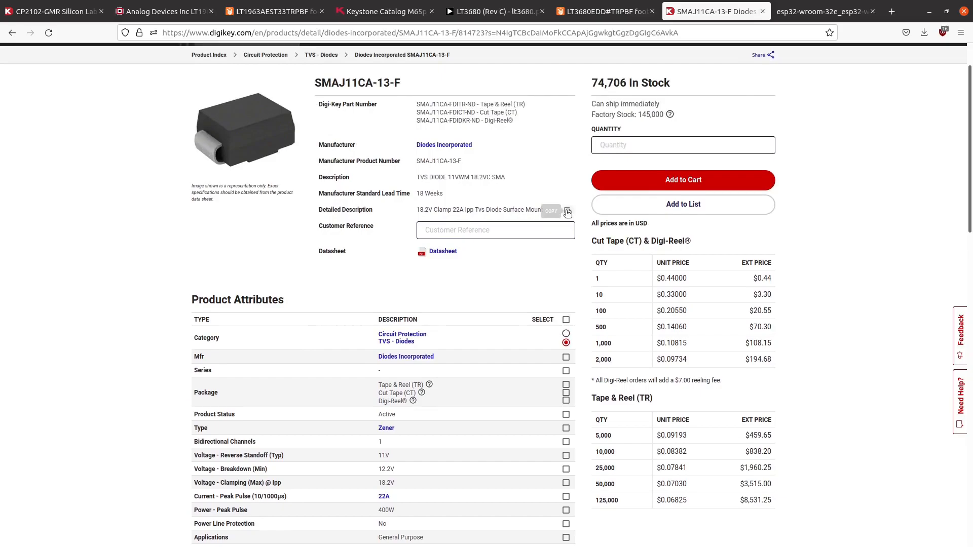
scroll(567, 212, down, 3)
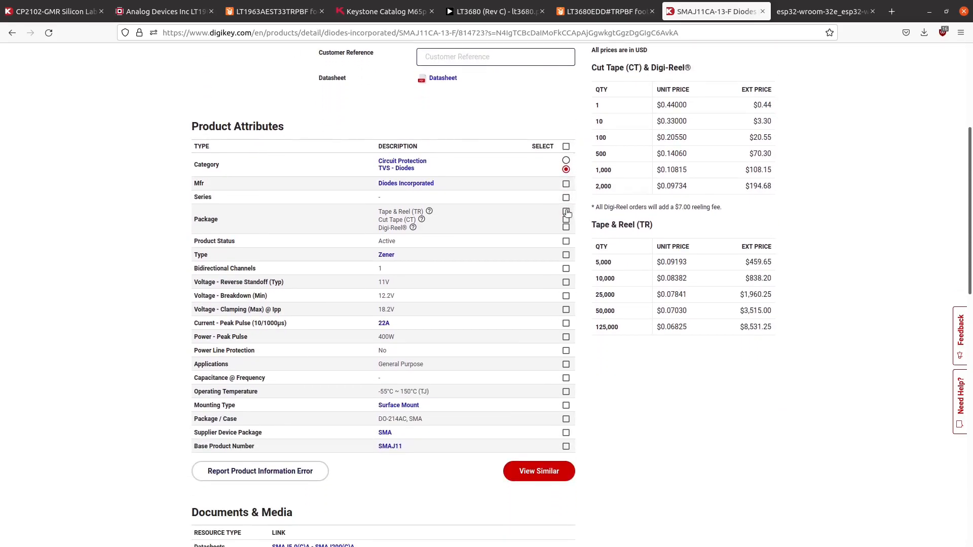
scroll(529, 225, up, 4)
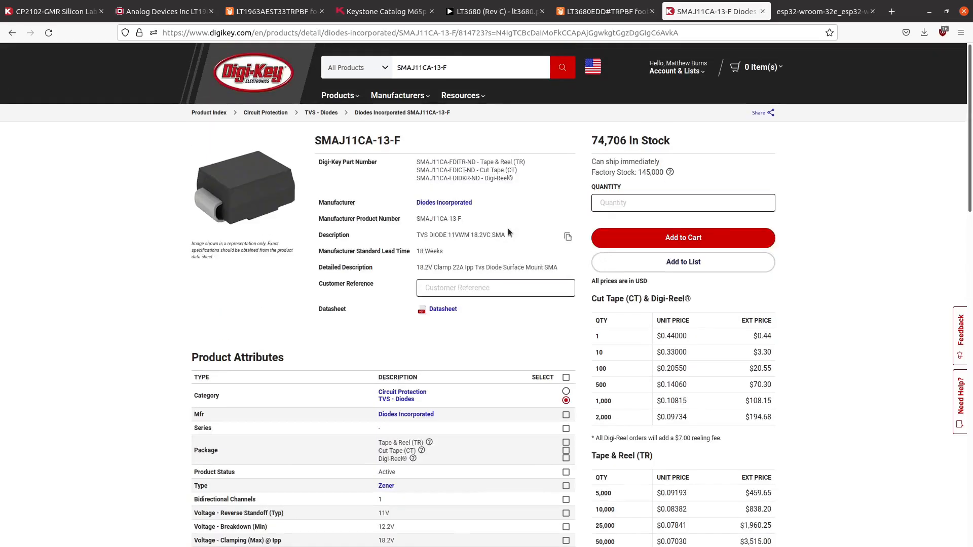
- Search Digi-Key for "diode" in place of the part number
triple_click(451, 69)
text(diode)
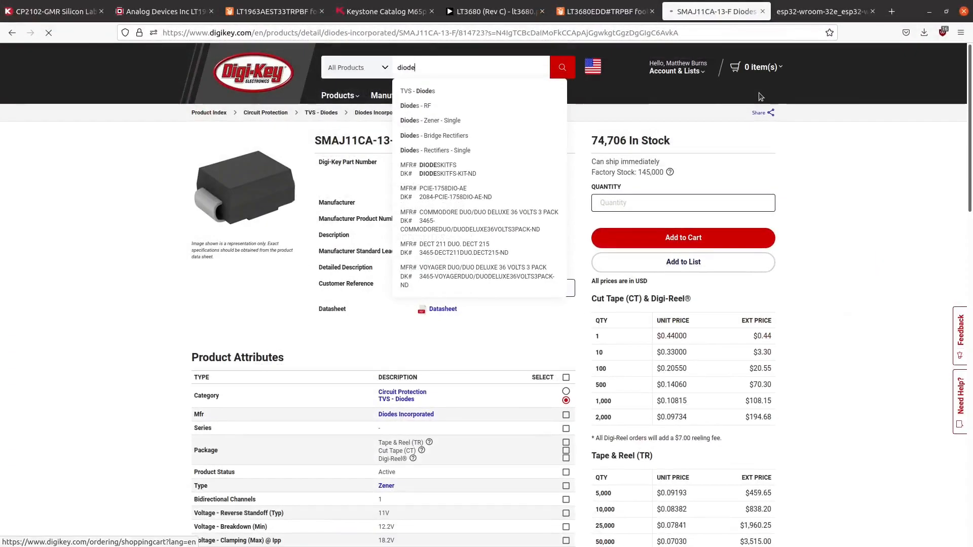
mouse_move(730, 82)
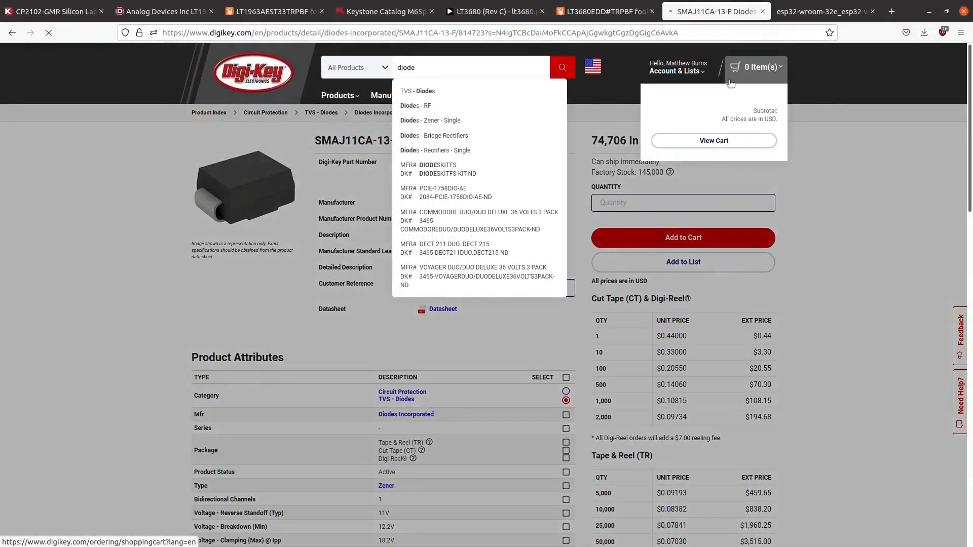
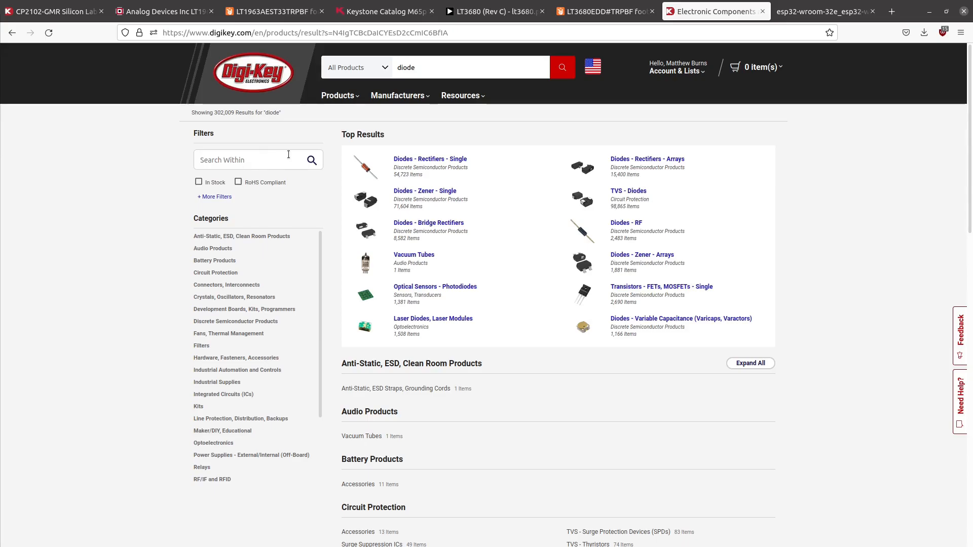
click(441, 160)
click(441, 161)
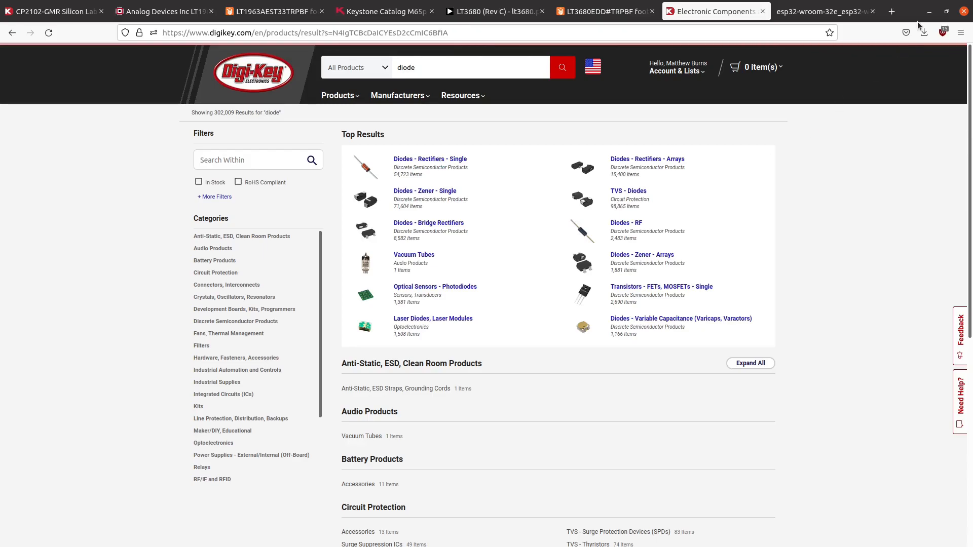
drag(918, 20, 726, 4)
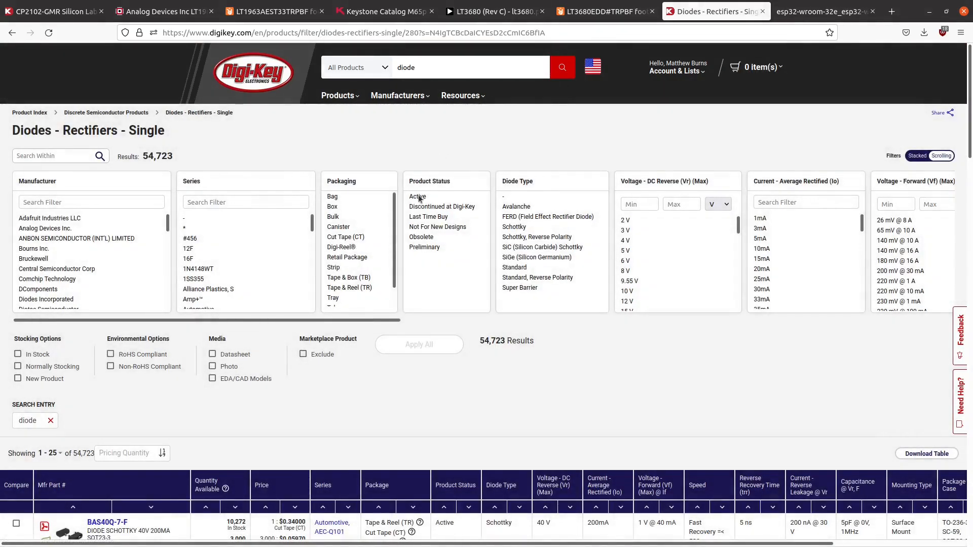
click(414, 197)
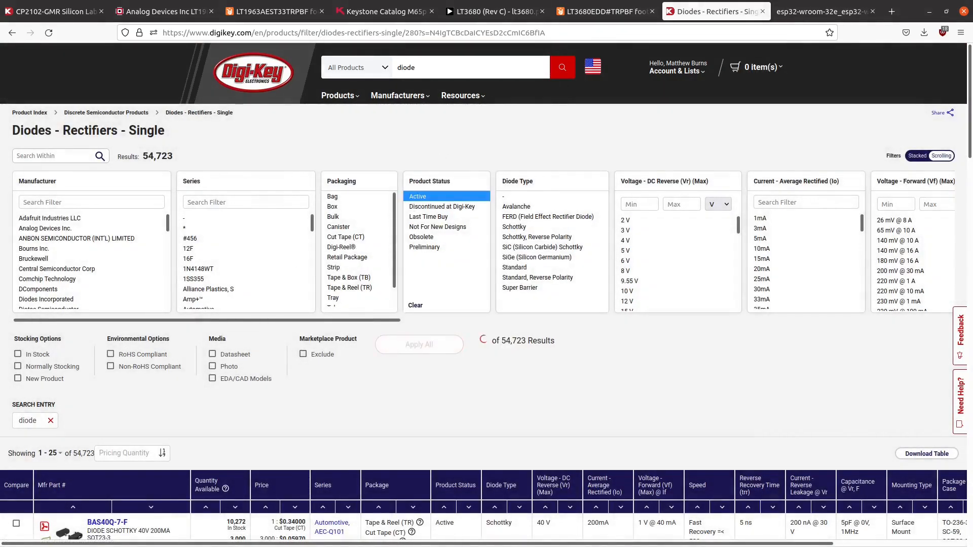
click(49, 354)
click(241, 379)
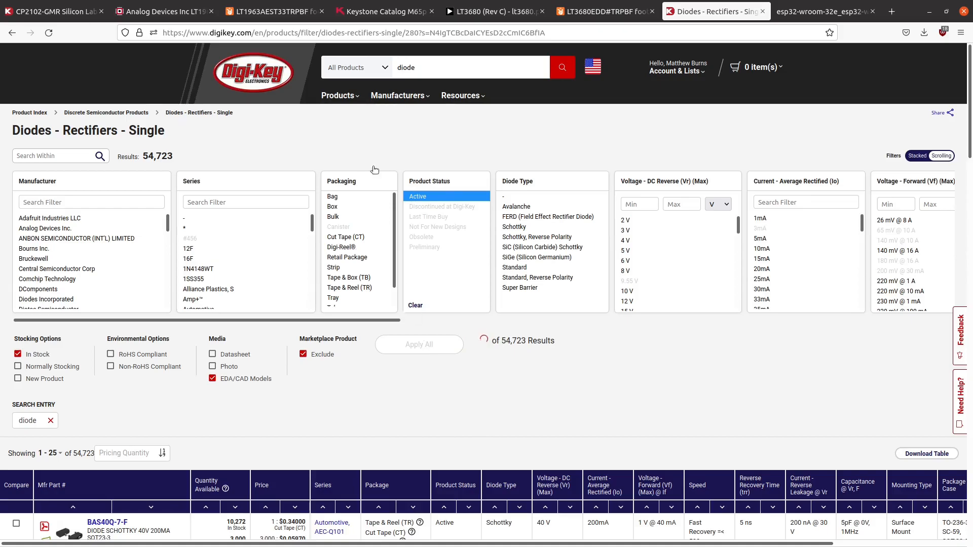
click(12, 33)
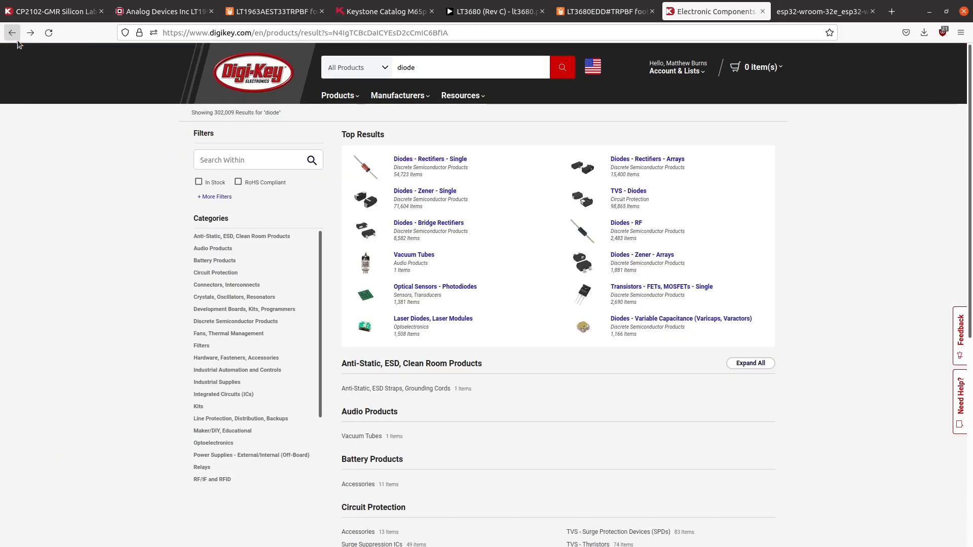
- Open the single Zener diodes category and filter for active, in-stock parts with EDA/CAD models, excluding marketplace products
click(404, 193)
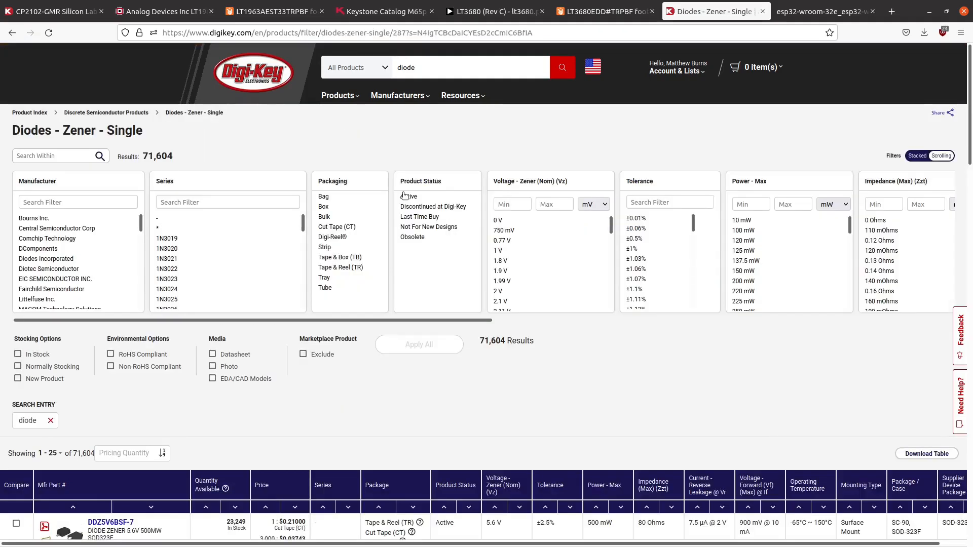
click(405, 196)
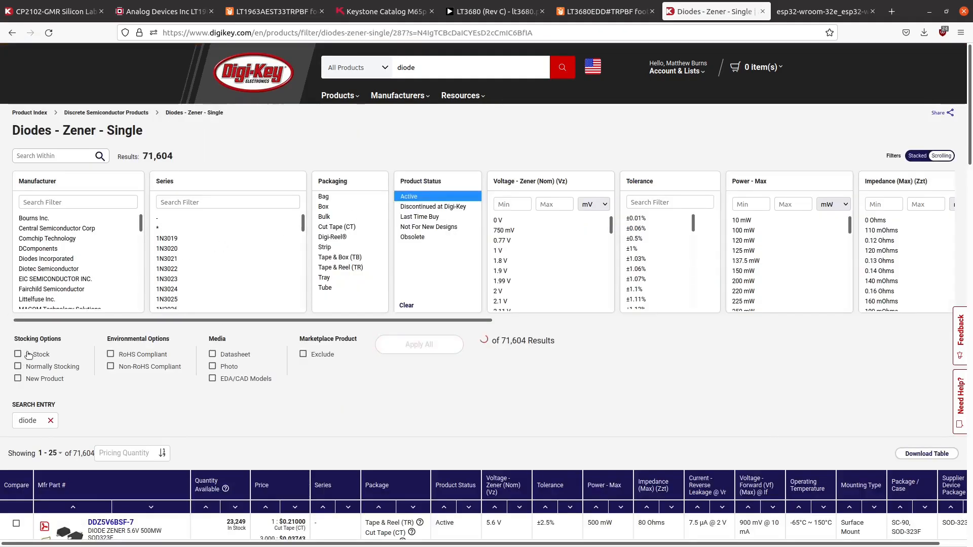
scroll(259, 236, down, 2)
scroll(263, 228, down, 10)
scroll(283, 231, down, 8)
scroll(281, 228, down, 10)
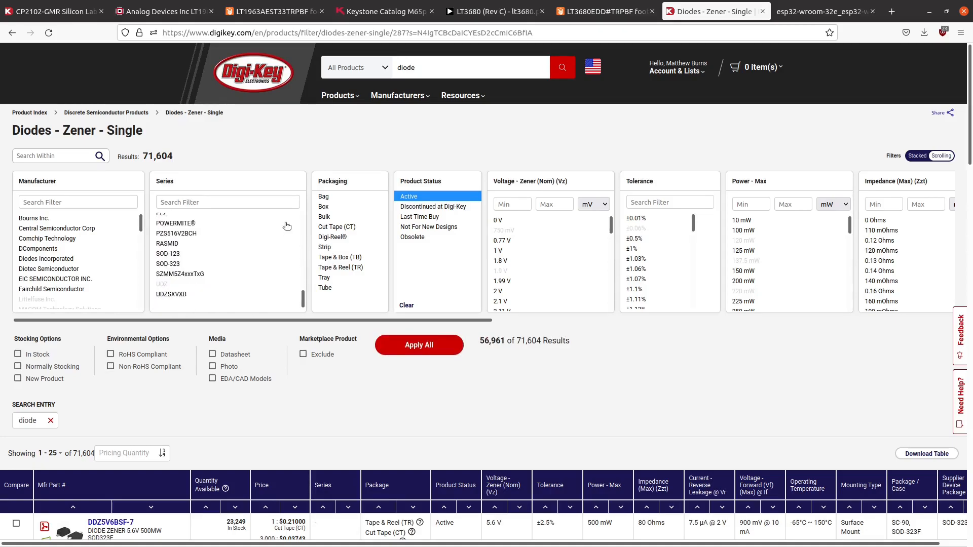
mouse_move(188, 322)
mouse_down()
mouse_move(428, 284)
mouse_move(571, 309)
mouse_move(727, 307)
mouse_move(363, 321)
mouse_move(187, 341)
mouse_up()
click(212, 379)
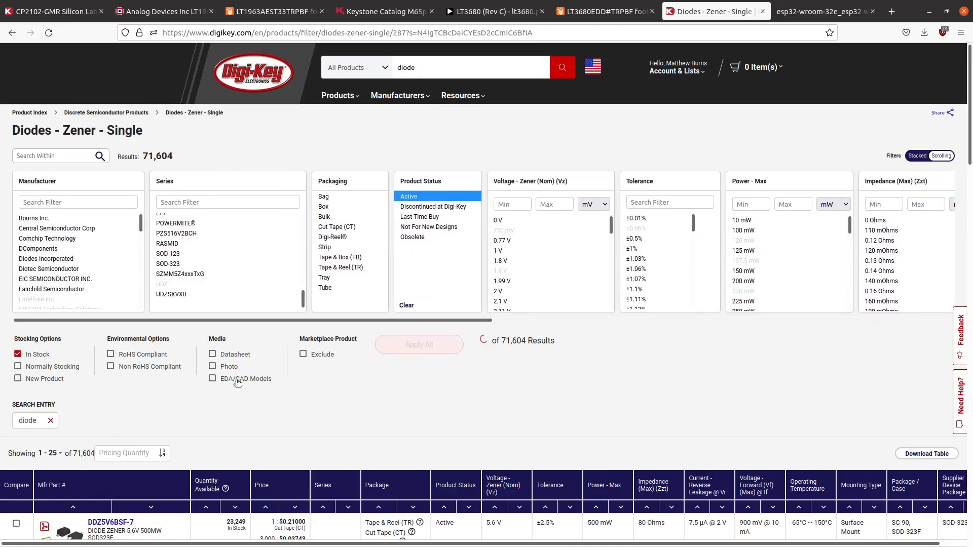
click(304, 355)
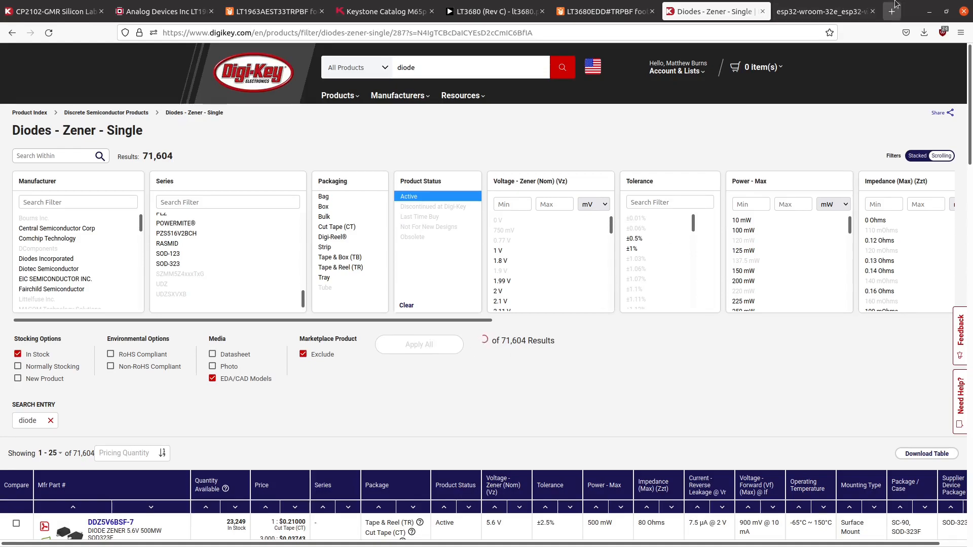
- Switch to the Schematic Editor and open the value field under the TVS Diodes note to check the part number
click(929, 12)
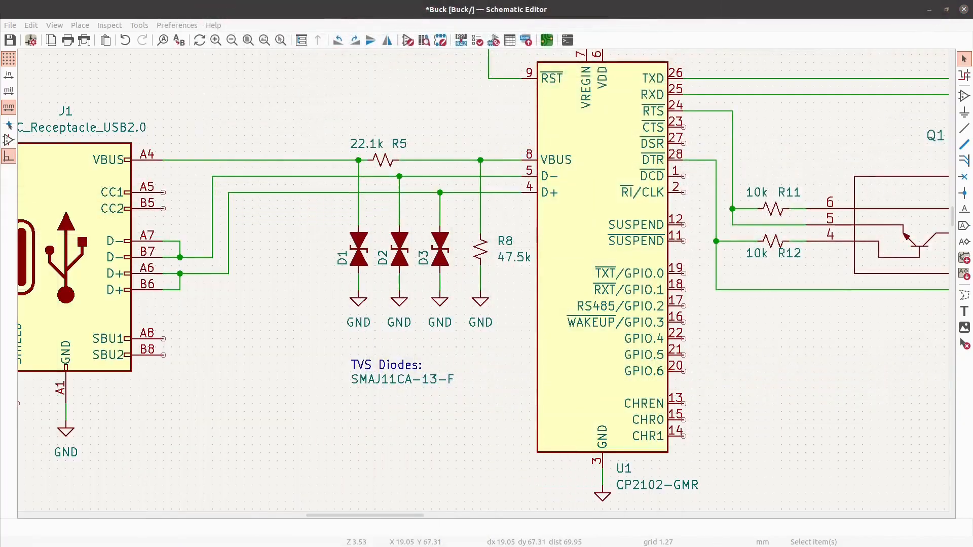
double_click(398, 385)
click(399, 252)
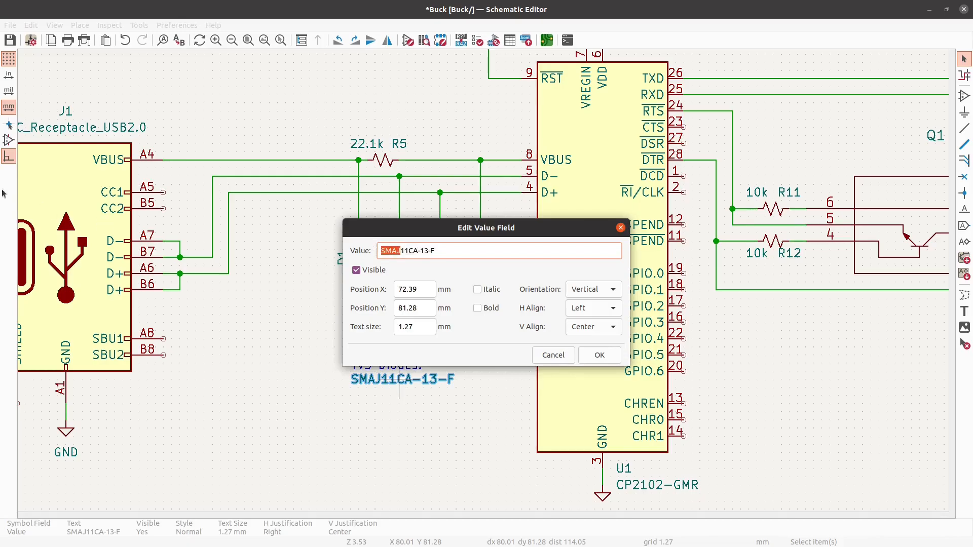
- Switch back to the browser, apply the Zener filters and search Digi-Key for SMAJ instead
key(alt+Tab)
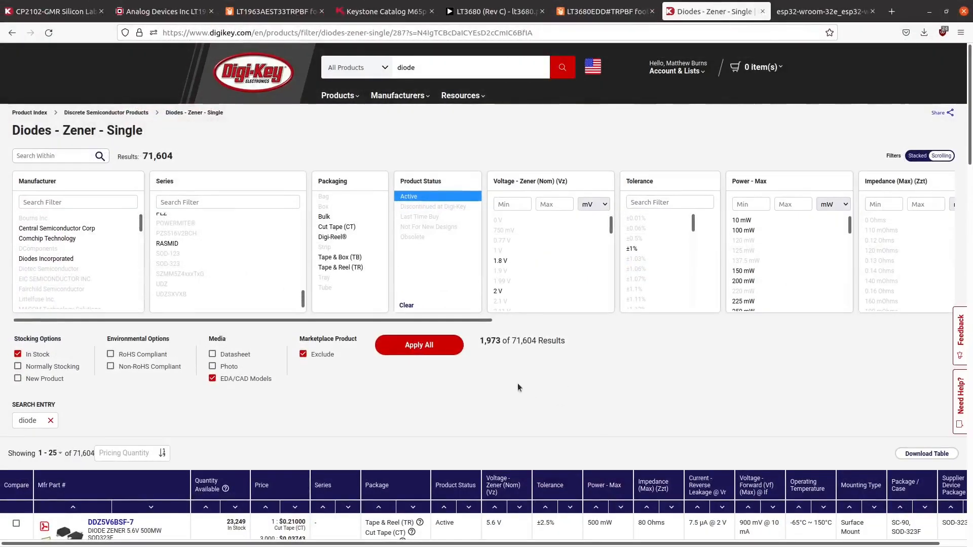
click(448, 353)
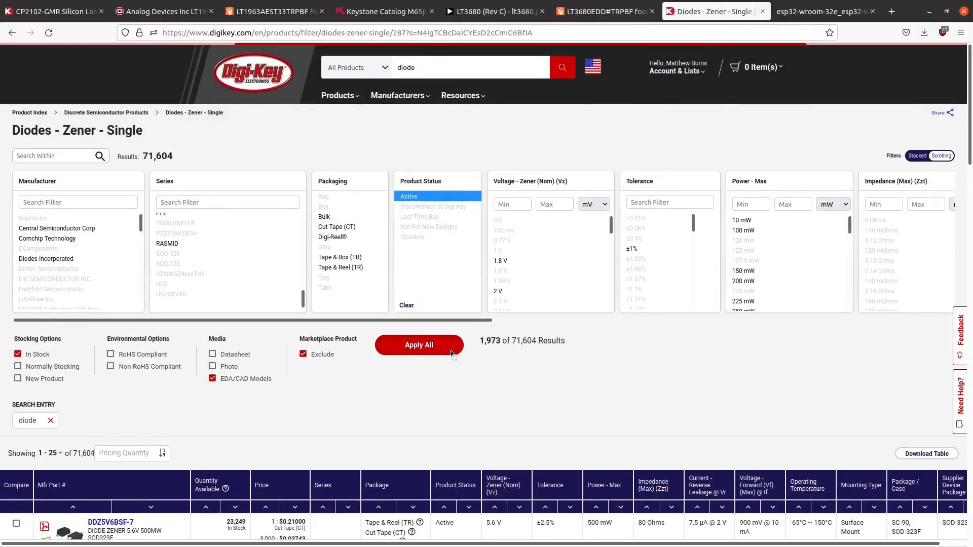
double_click(422, 70)
text(SMAJ)
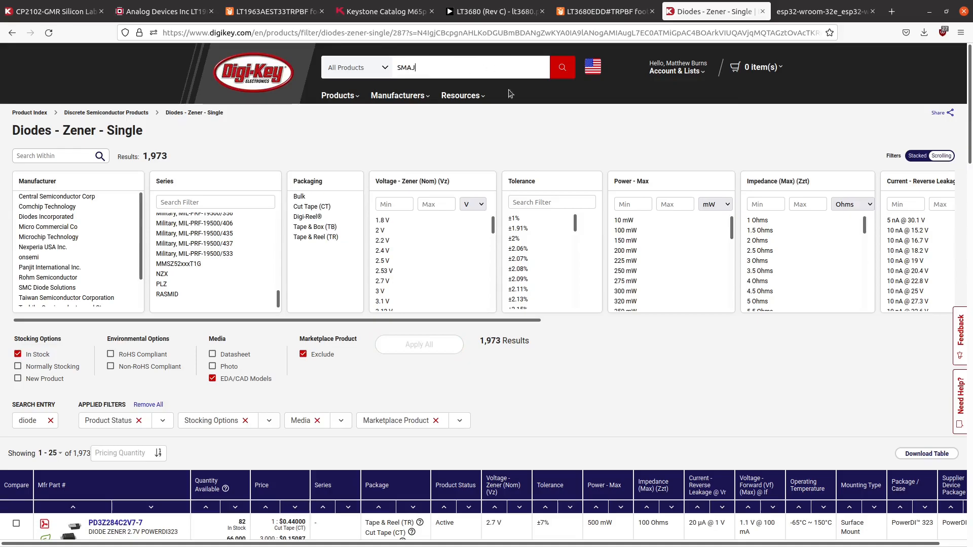
scroll(490, 320, down, 4)
scroll(182, 125, up, 8)
scroll(254, 244, down, 5)
scroll(254, 244, down, 5)
scroll(255, 245, up, 2)
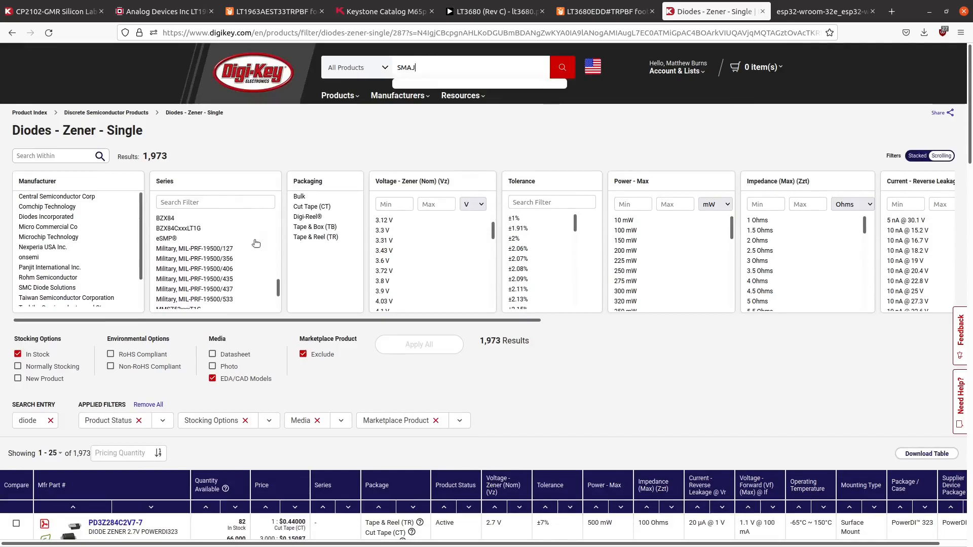
click(561, 66)
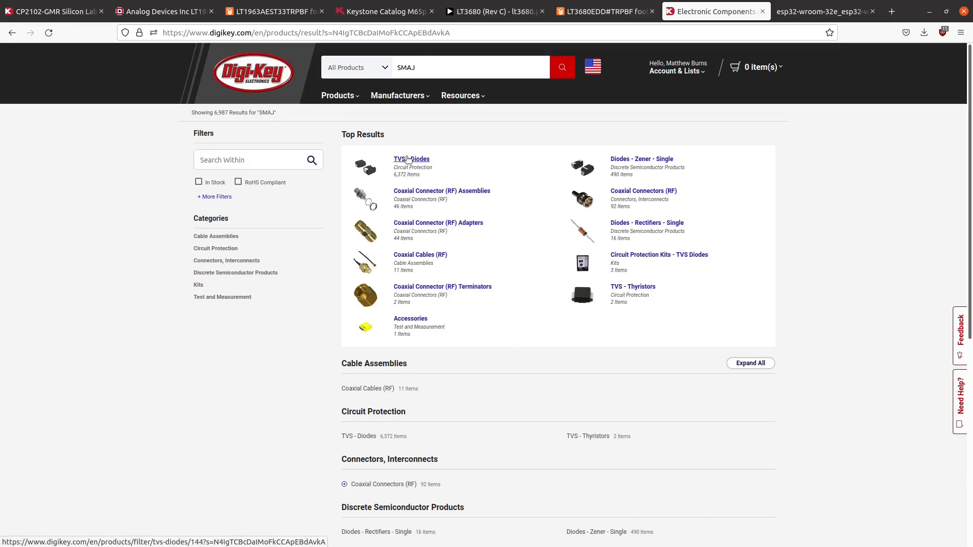
- Open the TVS - Diodes category and select active, in-stock parts with EDA/CAD models, excluding marketplace products
click(408, 160)
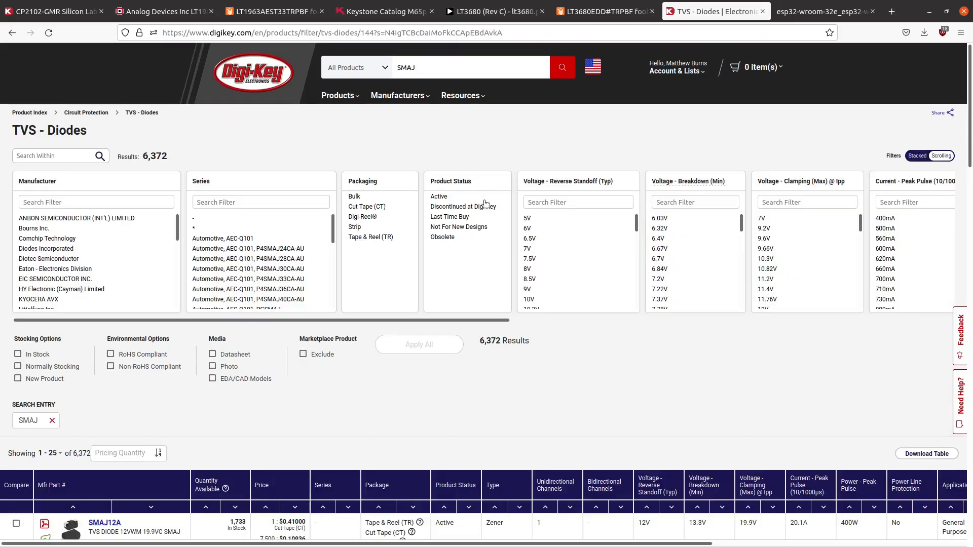
click(471, 197)
click(49, 354)
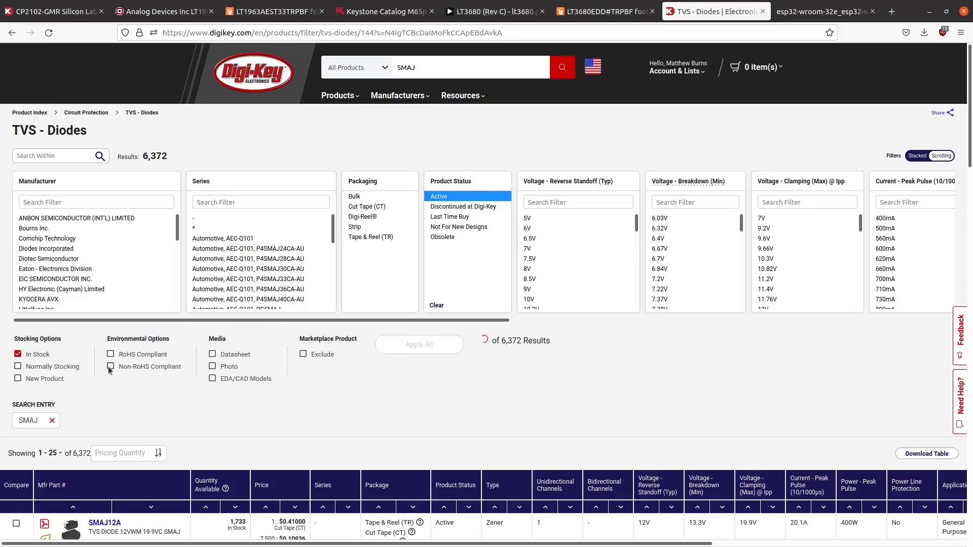
click(213, 379)
click(311, 354)
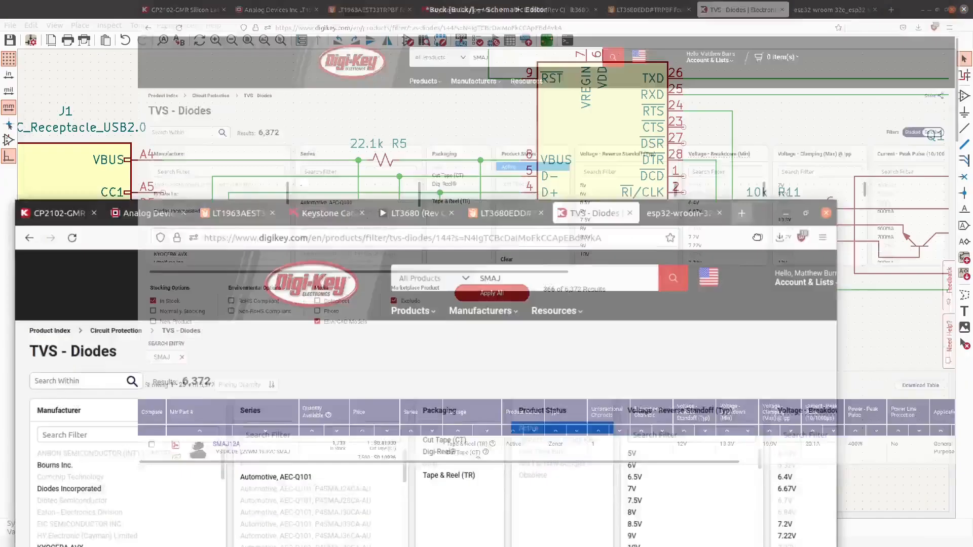
- Close the value field dialog in the Schematic Editor without changes, then return to the maximized browser
drag(691, 197, 718, 416)
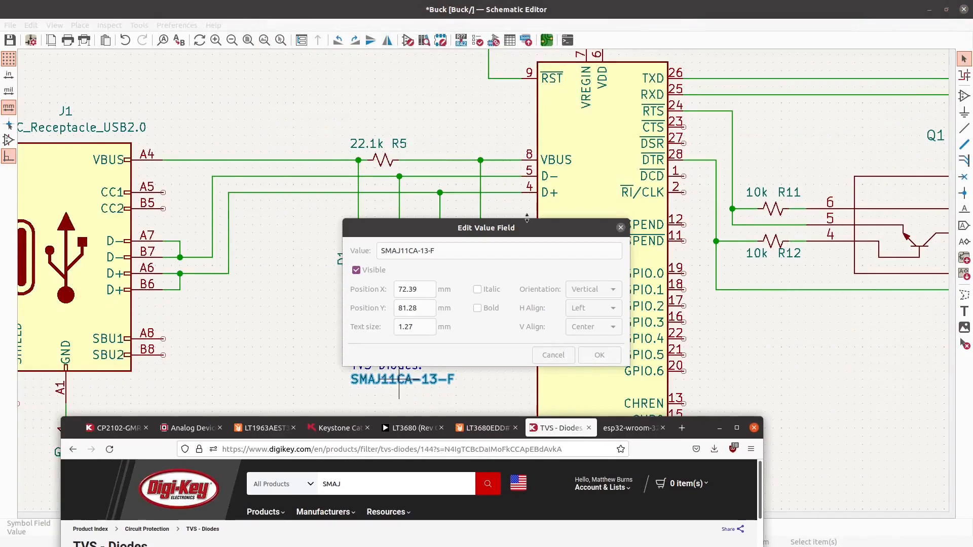
click(538, 224)
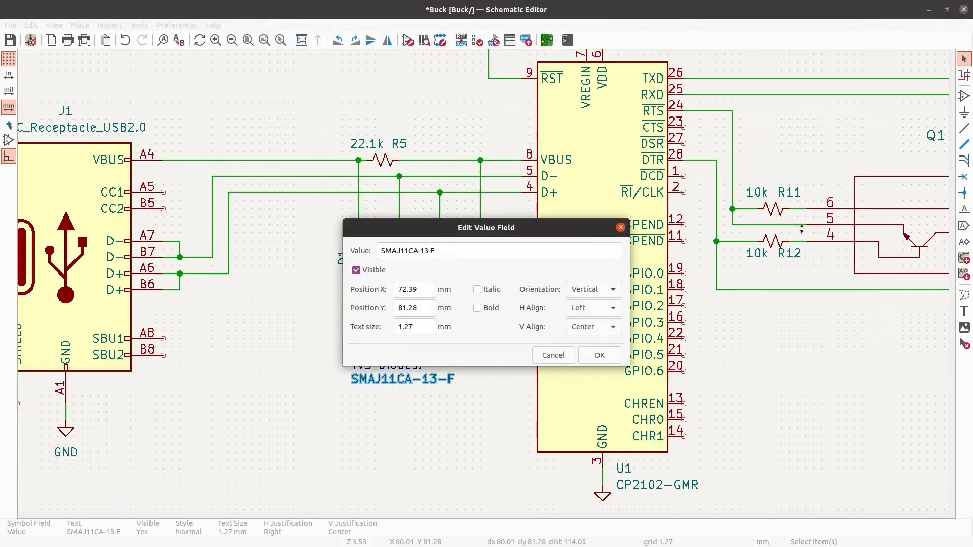
click(621, 228)
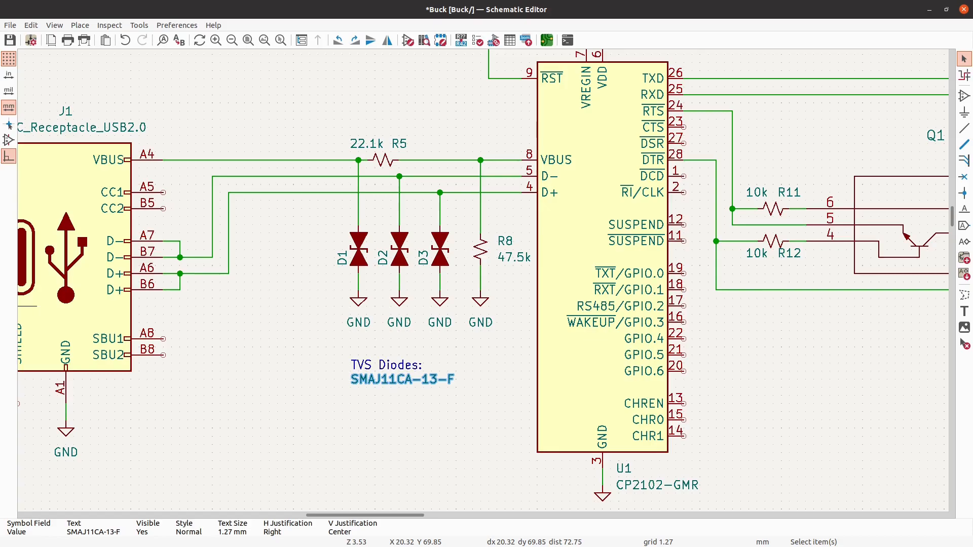
key(alt+Tab)
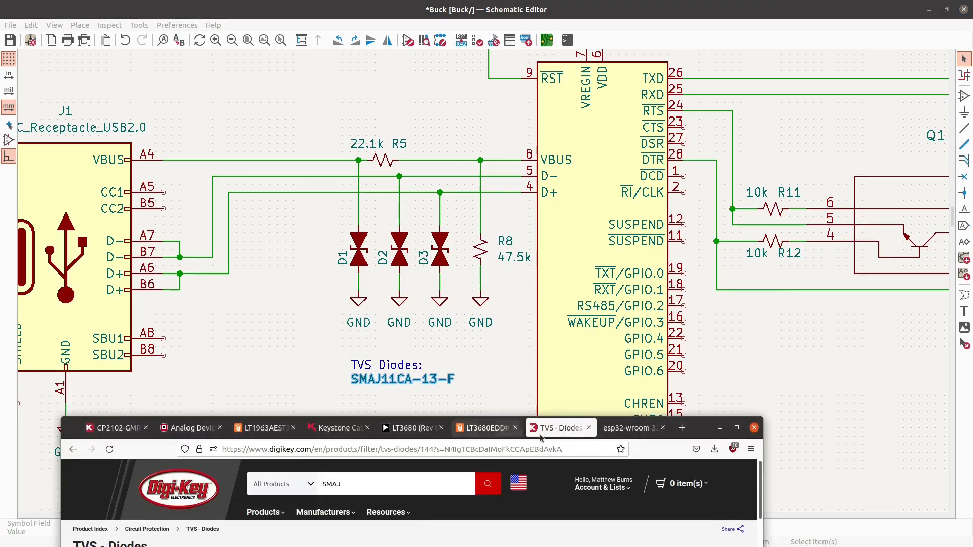
drag(705, 429, 654, 3)
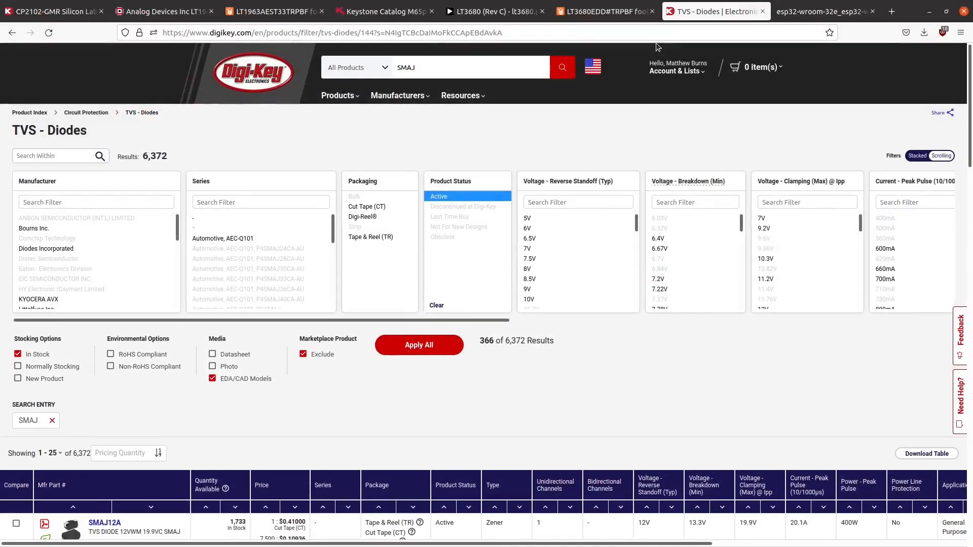
- Add a 5V reverse standoff and a 6.4V minimum breakdown voltage to the TVS diode filters and apply them all
scroll(670, 239, down, 2)
scroll(670, 239, up, 2)
click(548, 218)
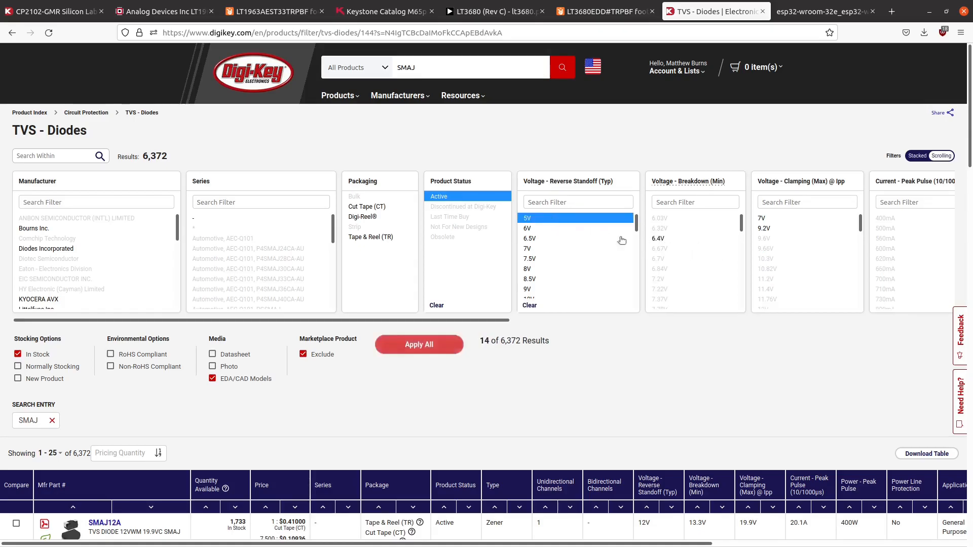
click(665, 239)
click(459, 349)
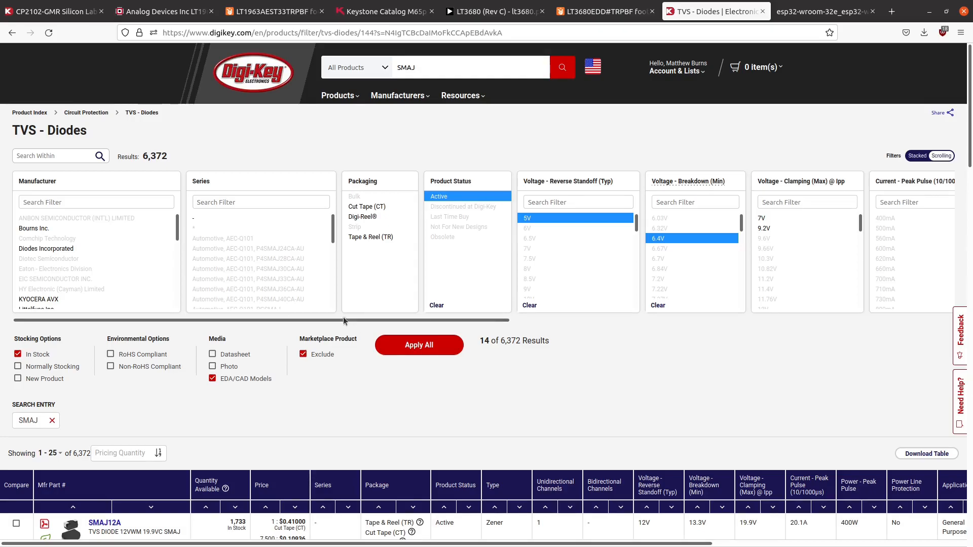
scroll(346, 315, down, 3)
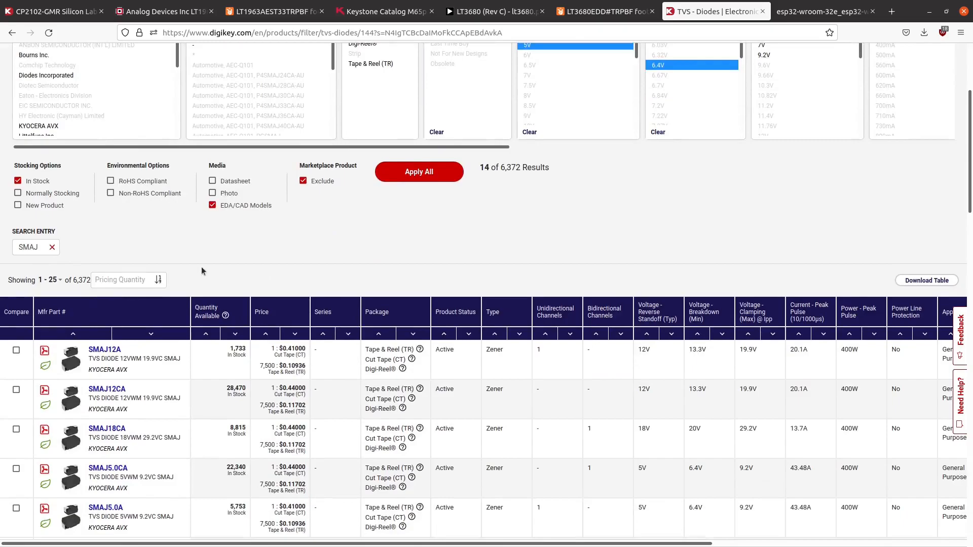
scroll(213, 281, up, 2)
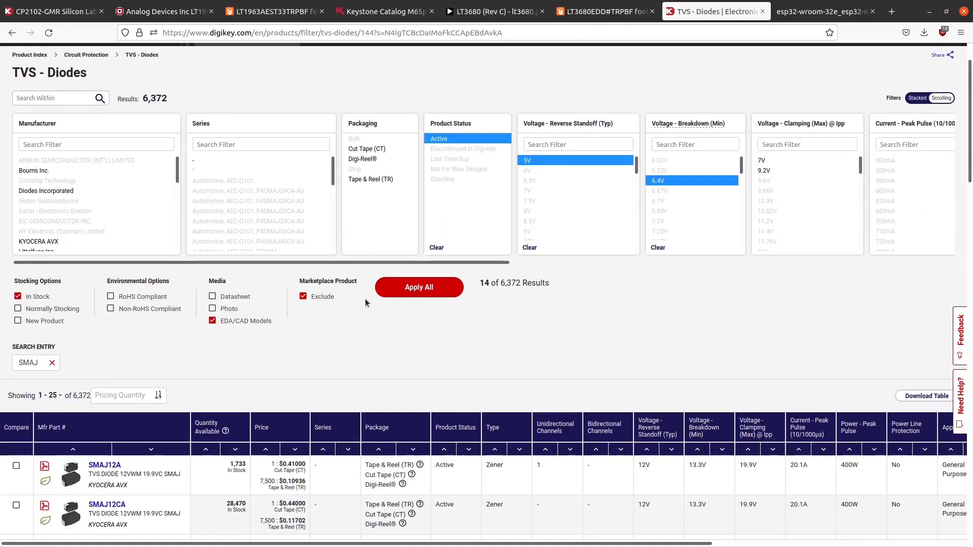
click(427, 288)
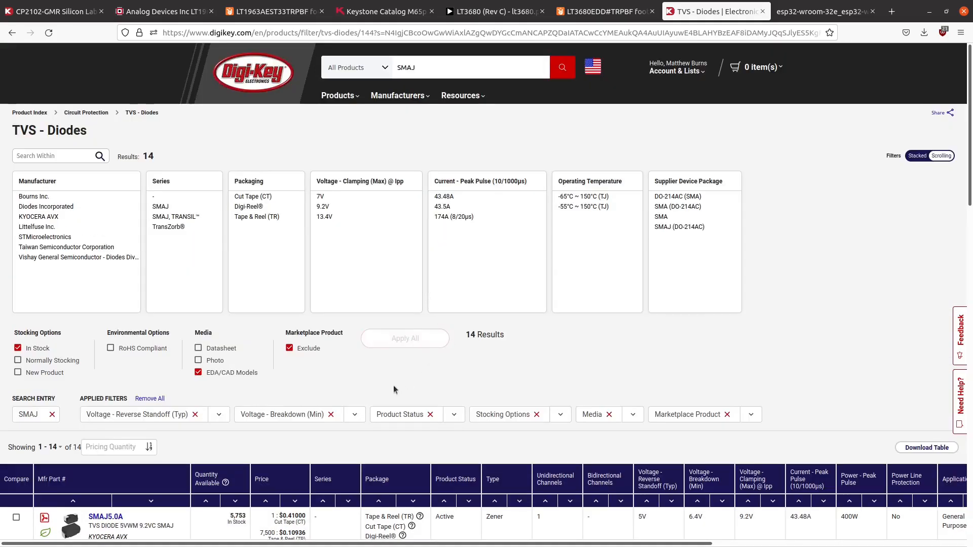
- Examine the filtered SMAJ TVS diodes, comparing part numbers, channel types, clamping voltages and peak pulse currents
scroll(394, 385, down, 2)
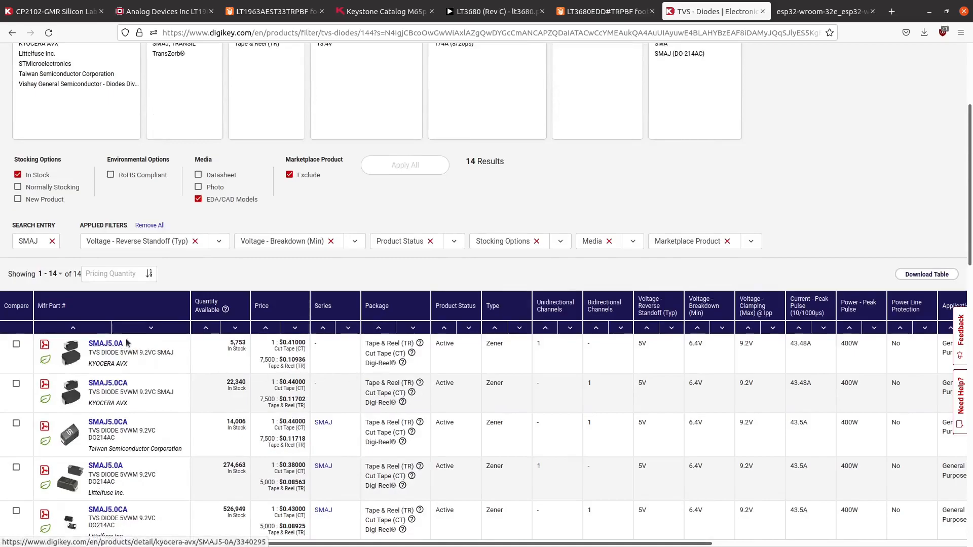
scroll(128, 344, down, 1)
scroll(128, 343, down, 4)
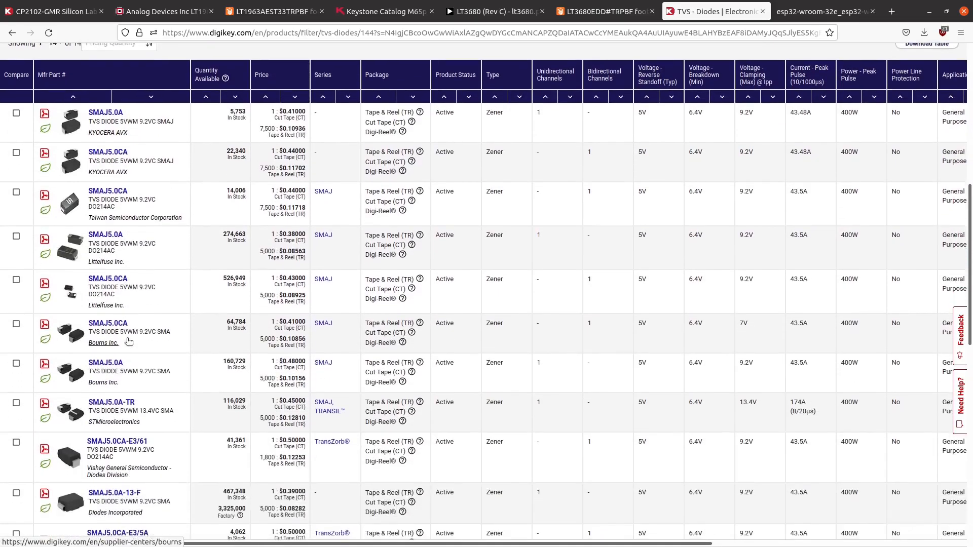
scroll(211, 311, up, 2)
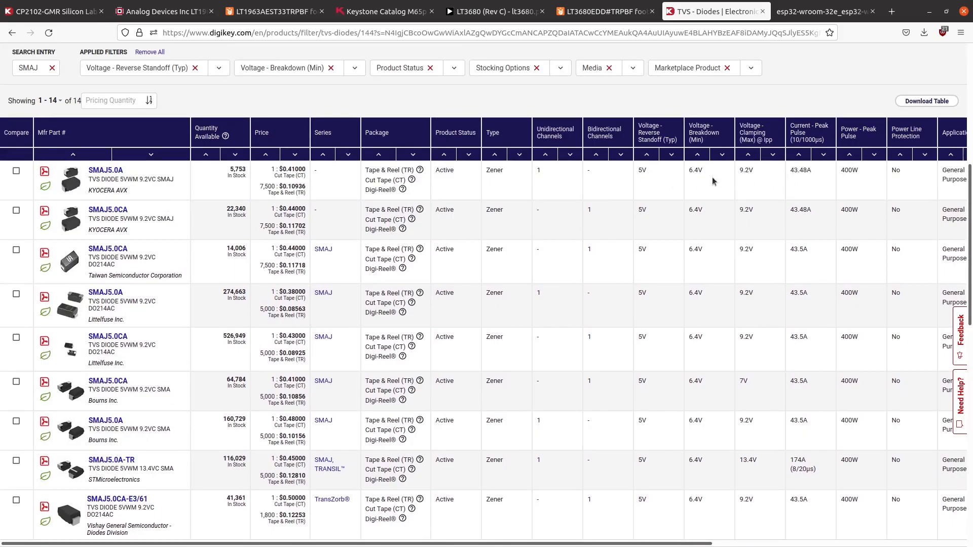
scroll(800, 239, down, 9)
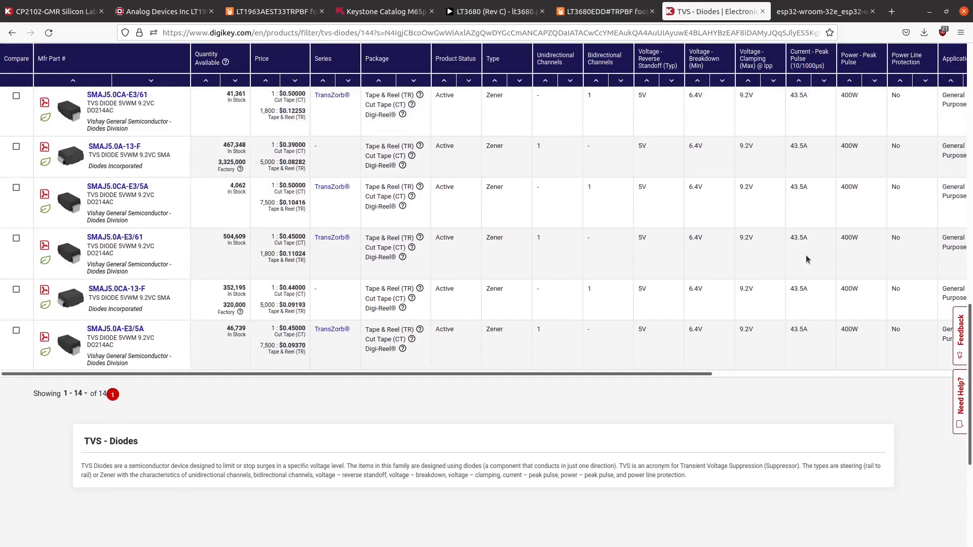
scroll(804, 256, up, 10)
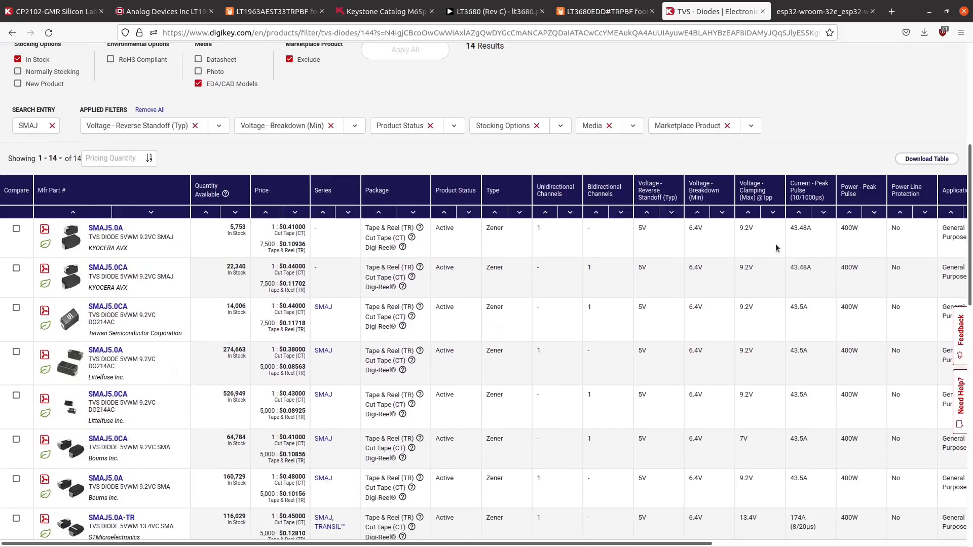
- Close the Digi-Key TVS diode results page and switch from the browser back to the Buck schematic in the Schematic Editor
scroll(388, 287, up, 4)
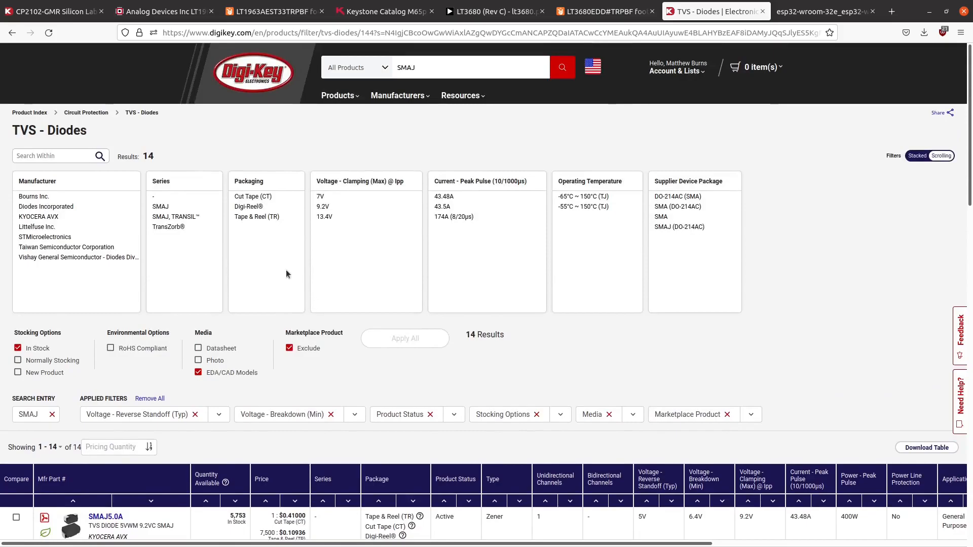
click(13, 33)
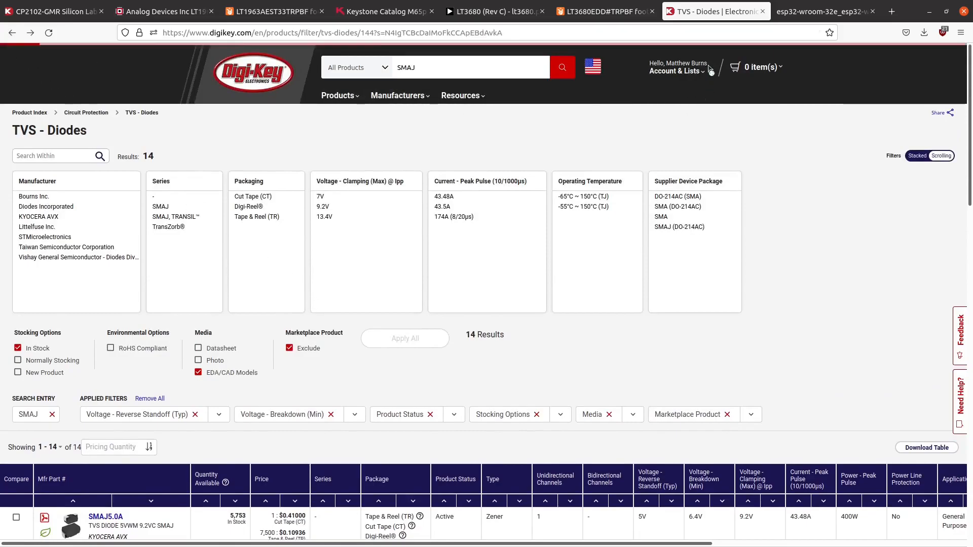
click(762, 11)
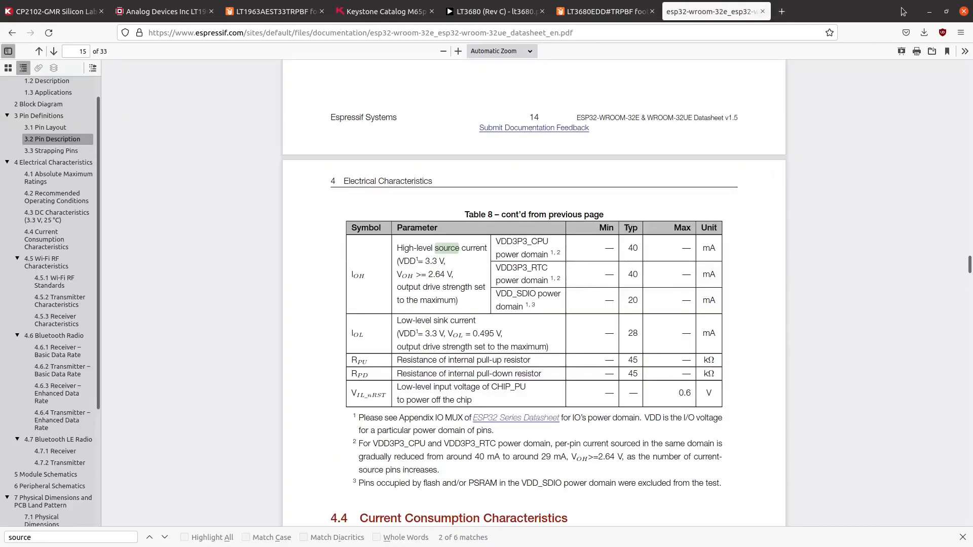
click(932, 12)
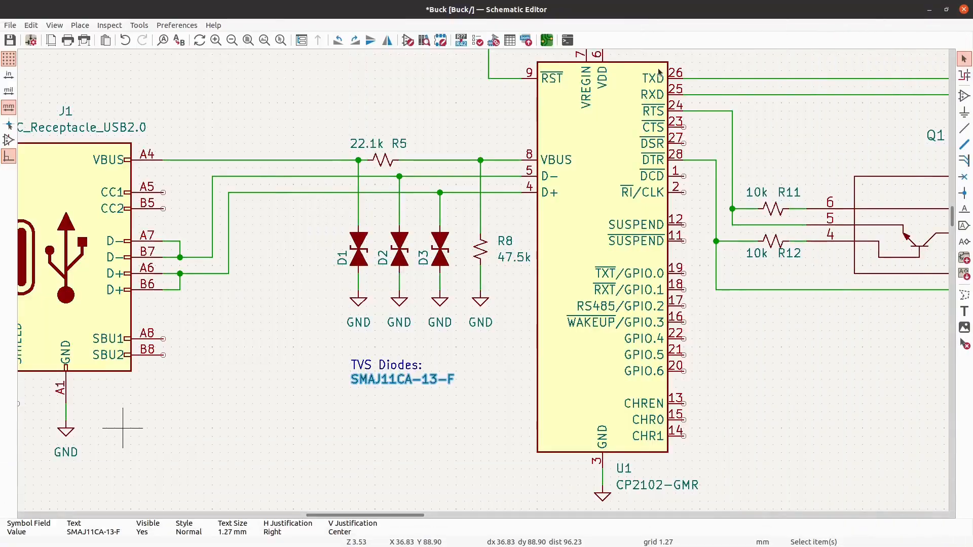
- Save the edited Buck schematic and look over the complete sheet with all its circuit sections
click(10, 40)
scroll(276, 224, down, 8)
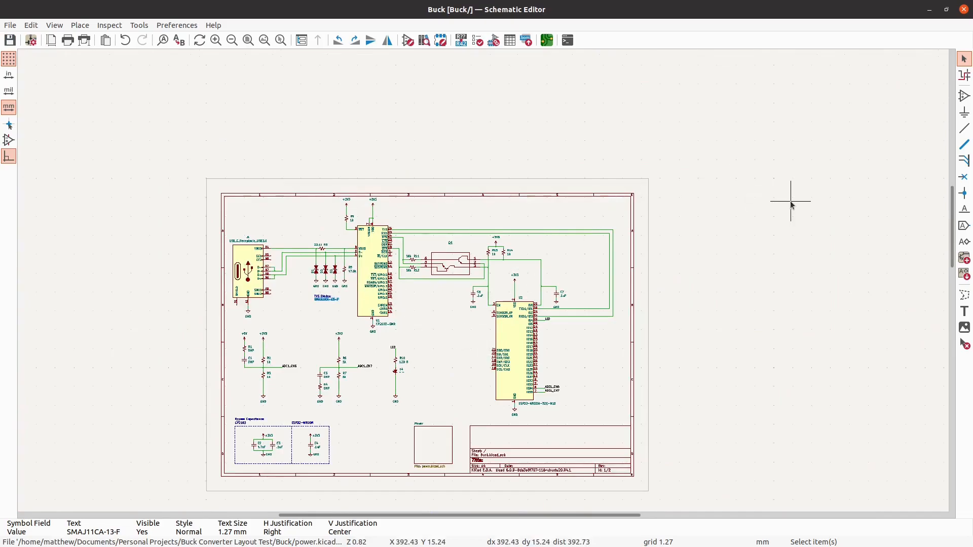
scroll(791, 203, down, 1)
scroll(455, 389, up, 1)
scroll(484, 355, up, 1)
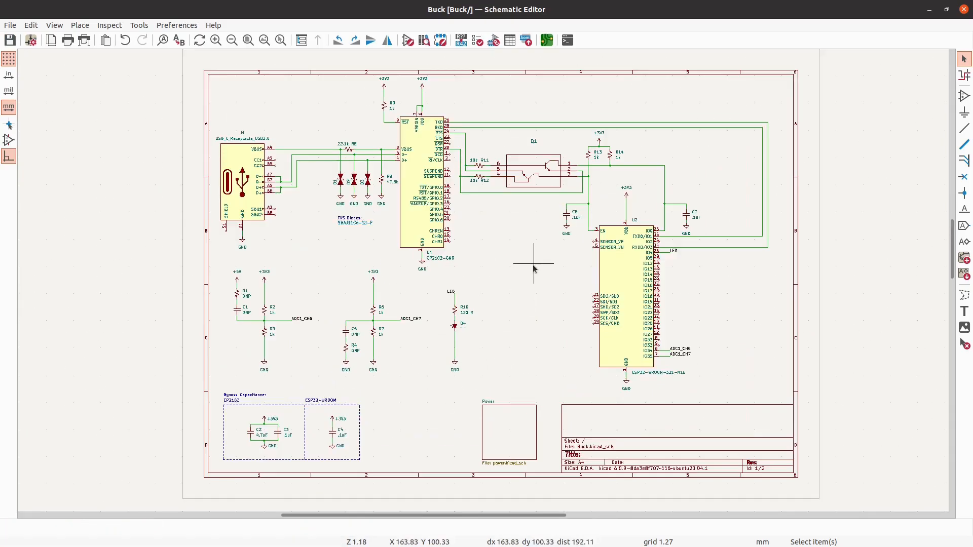